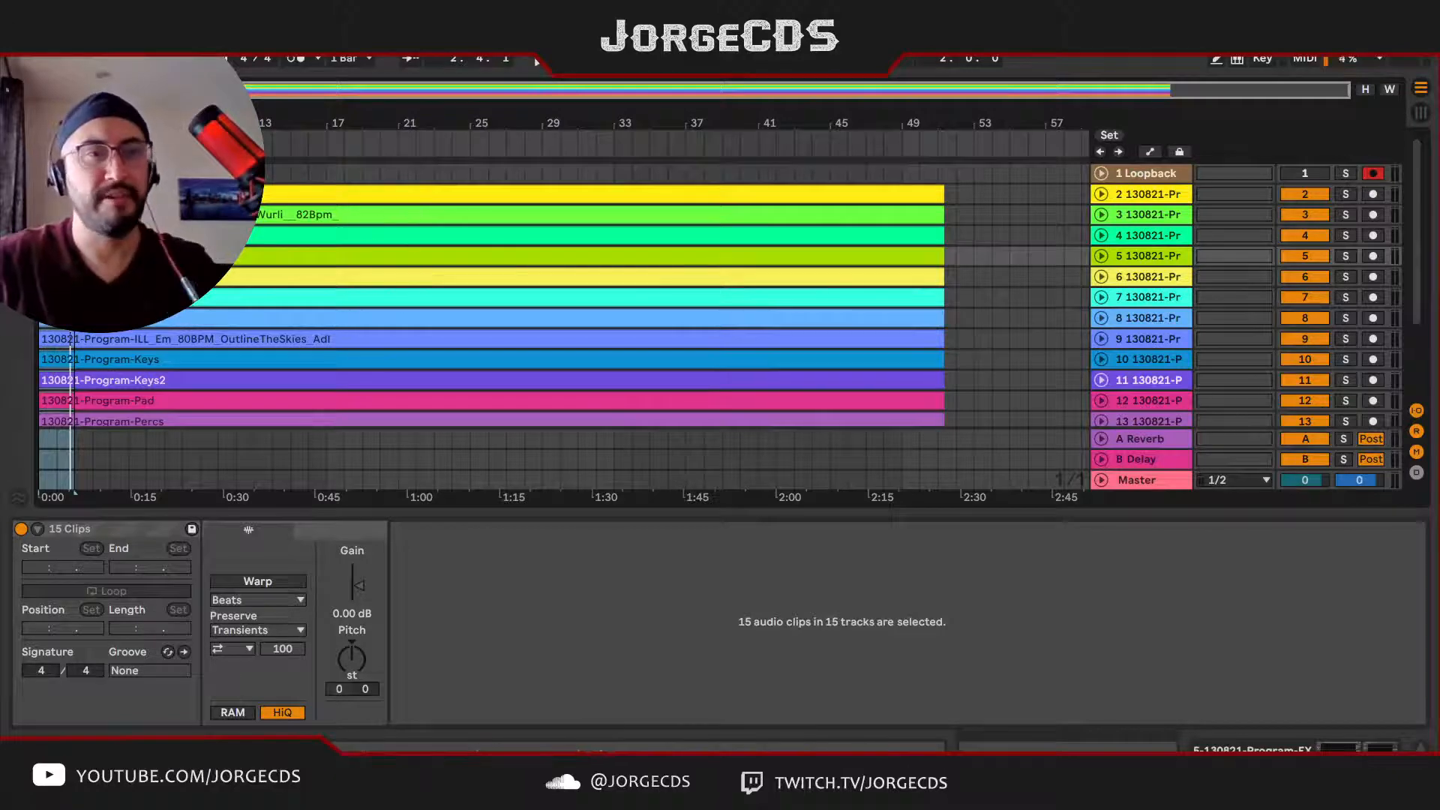
Step: Play the looped section with all tracks unfolded and examine the waveforms of the imported clips down to track 16
key(space)
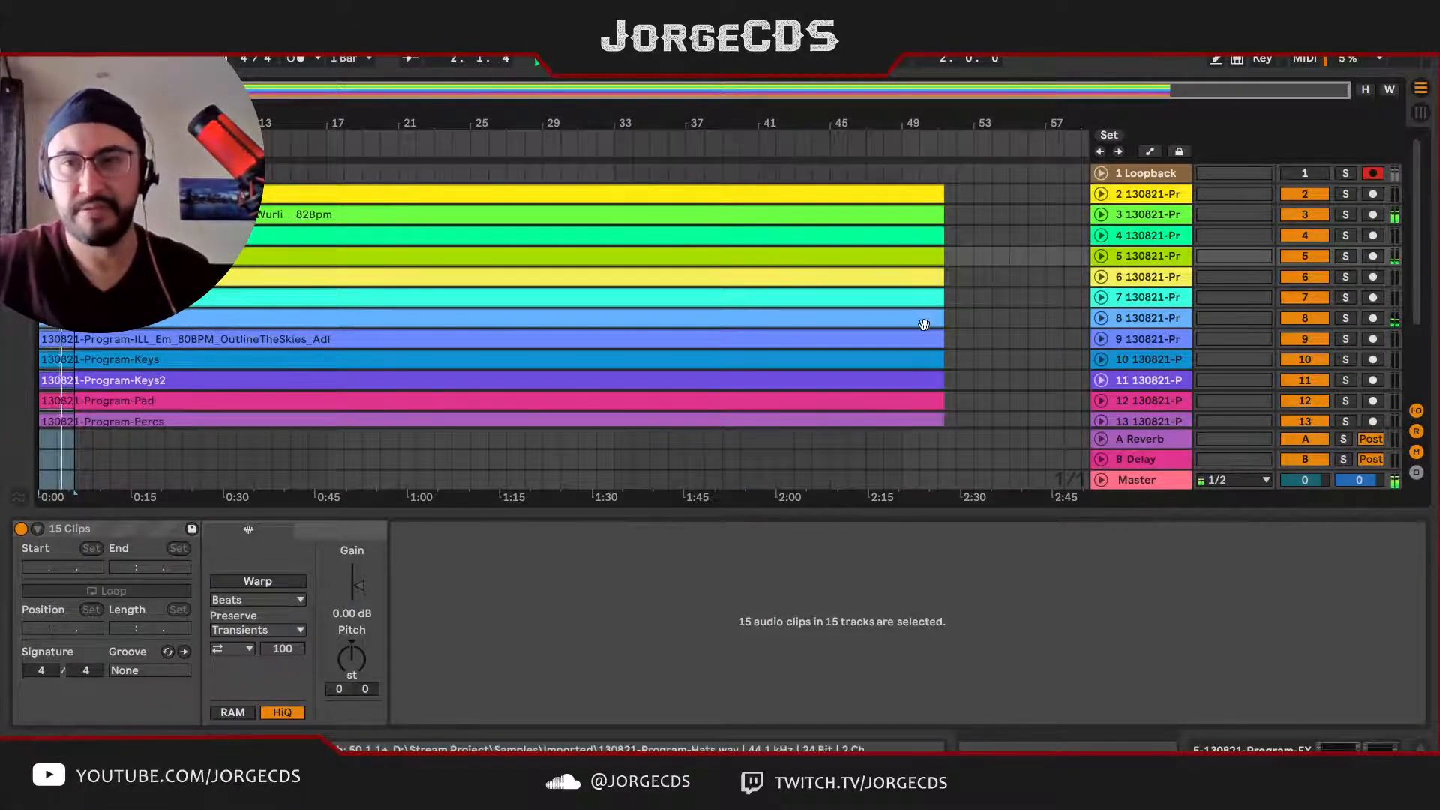
click(1101, 193)
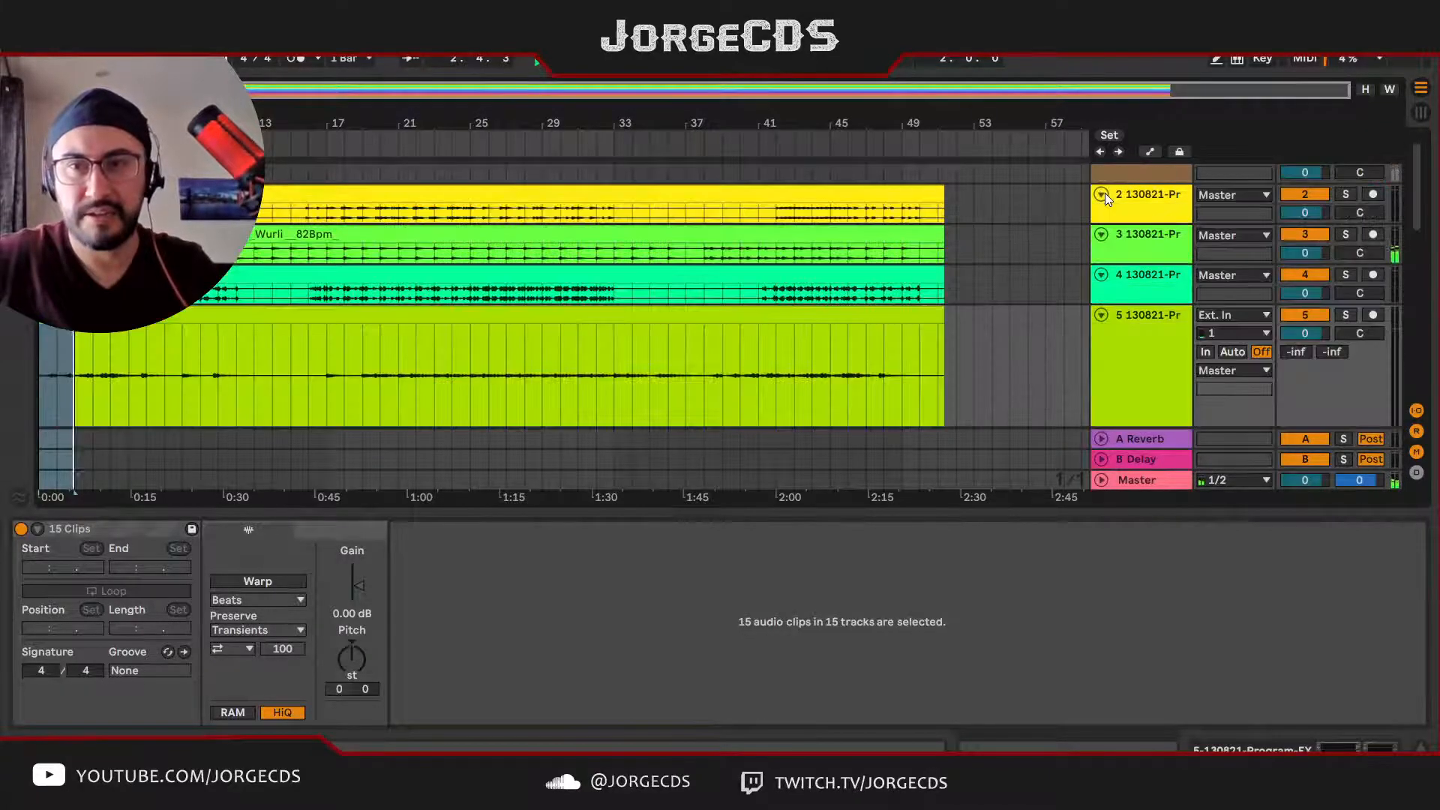
scroll(663, 312, down, 2)
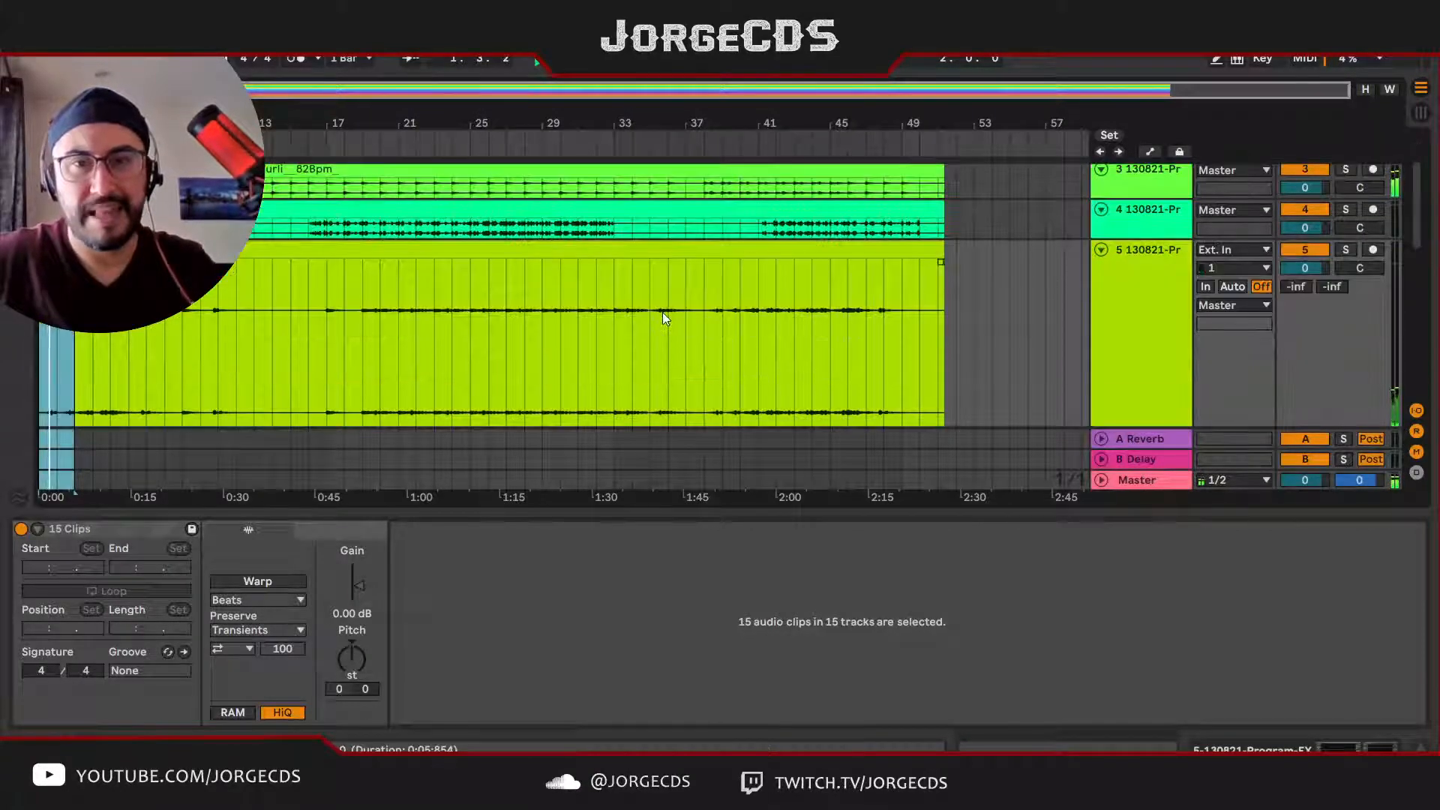
scroll(663, 312, down, 2)
scroll(663, 312, down, 5)
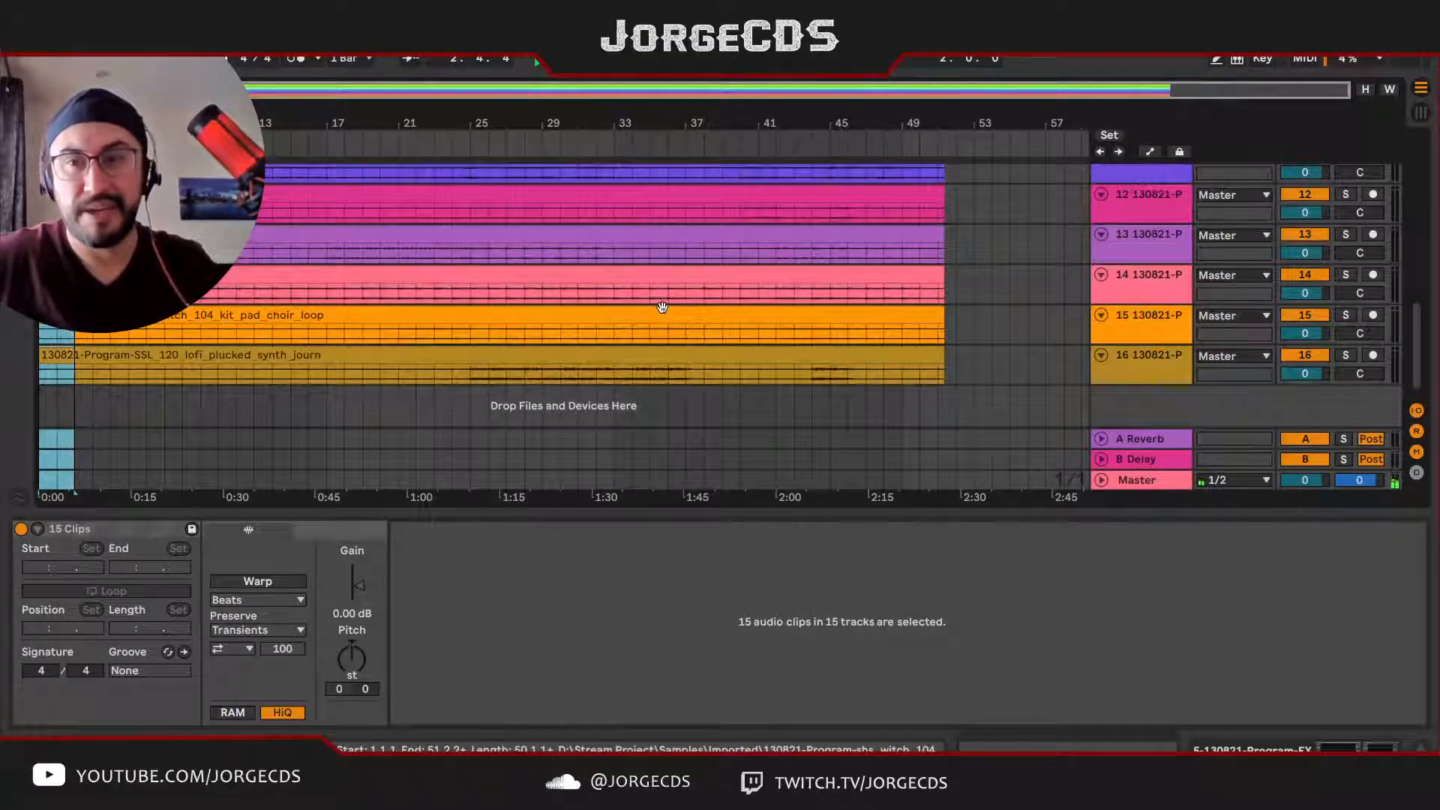
key(space)
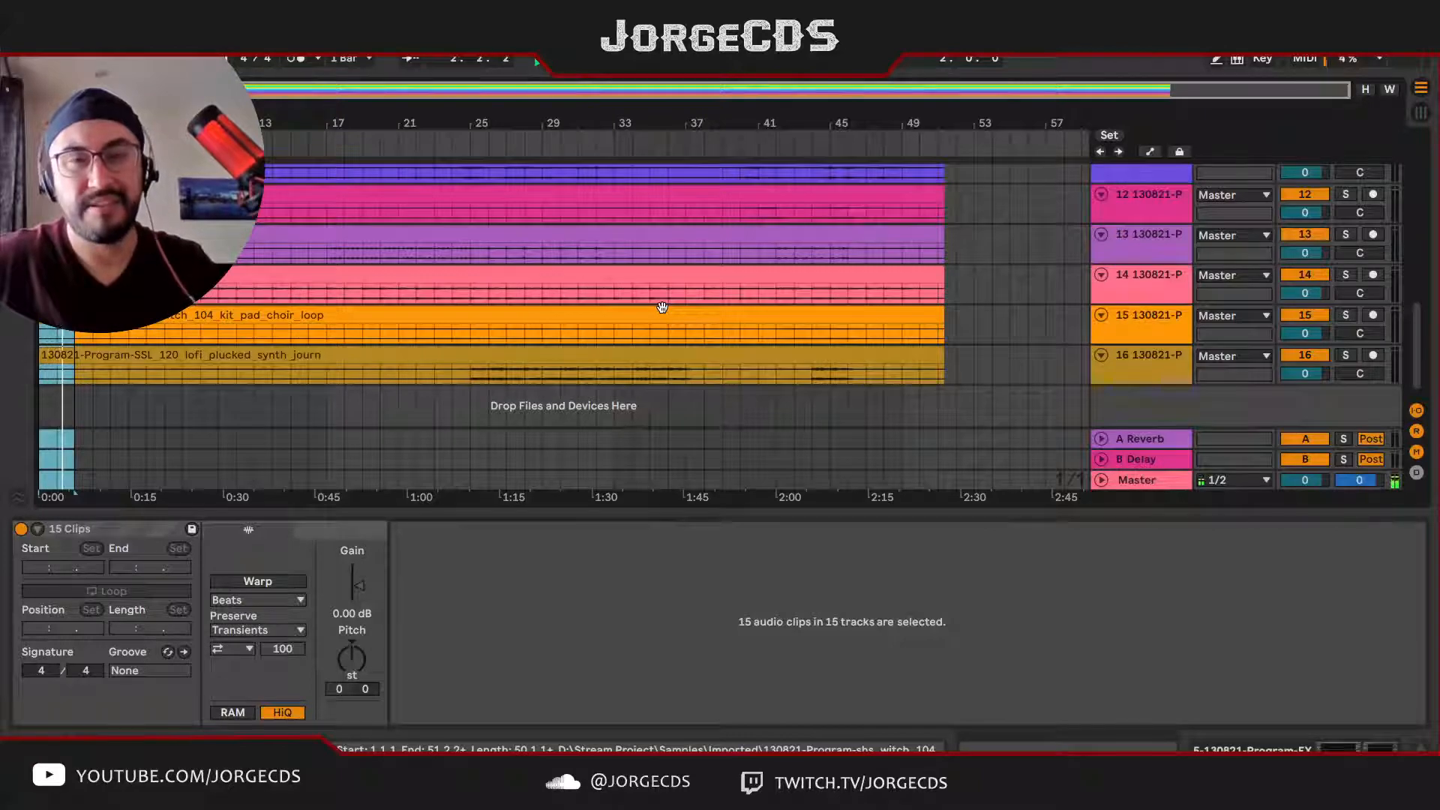
key(space)
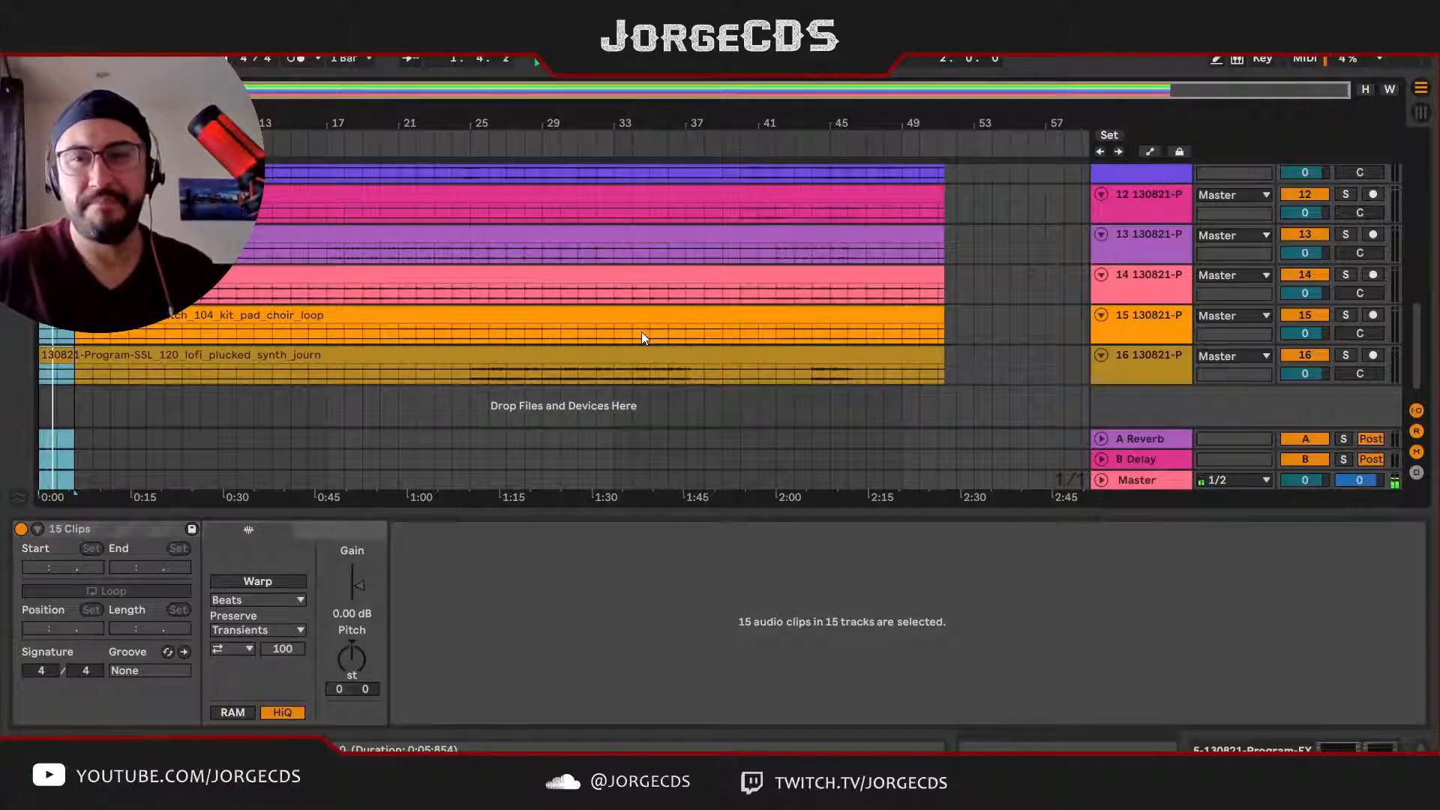
Step: Fold all tracks back to their compact height in the arrangement
scroll(641, 338, up, 10)
scroll(641, 337, up, 2)
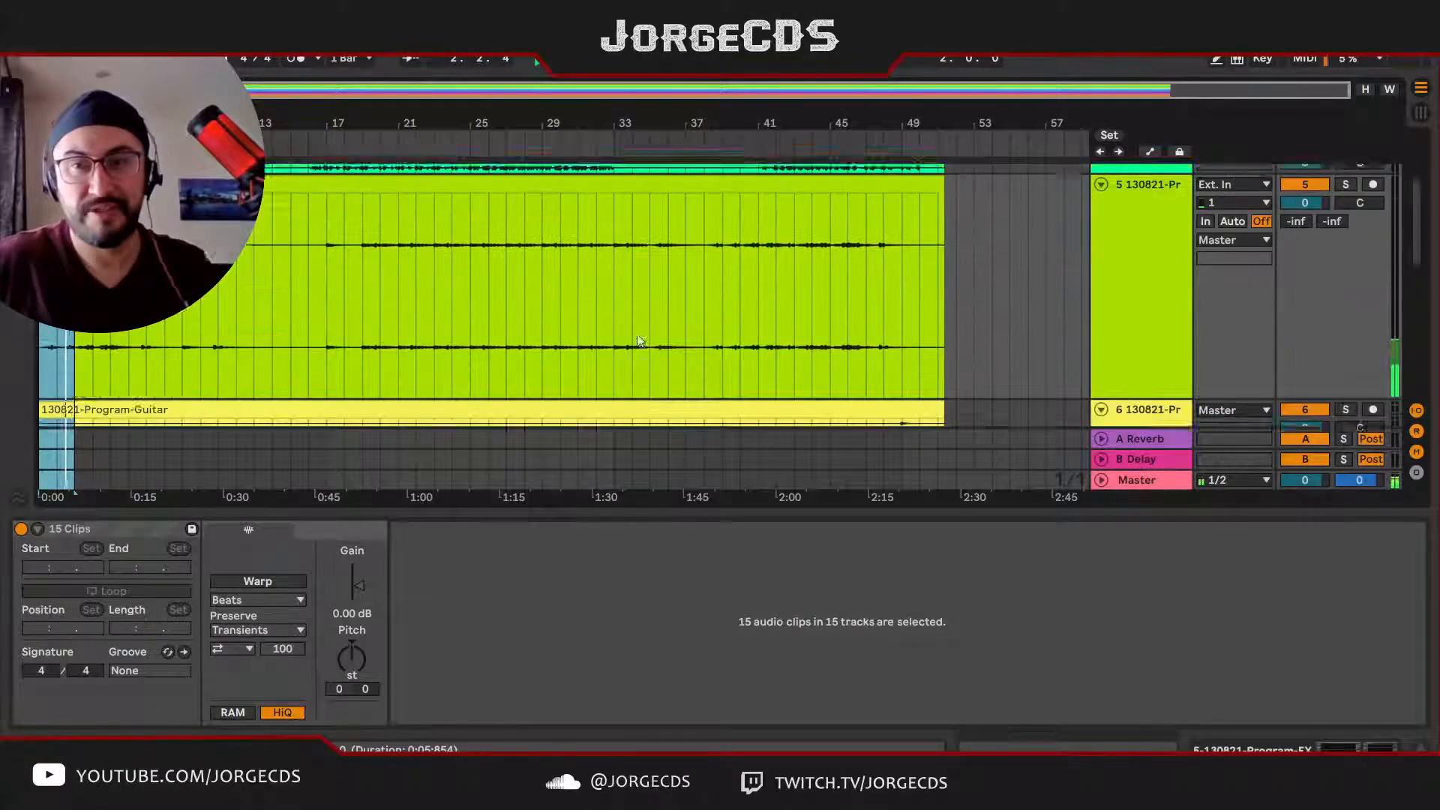
scroll(640, 341, up, 2)
alt+click(1100, 250)
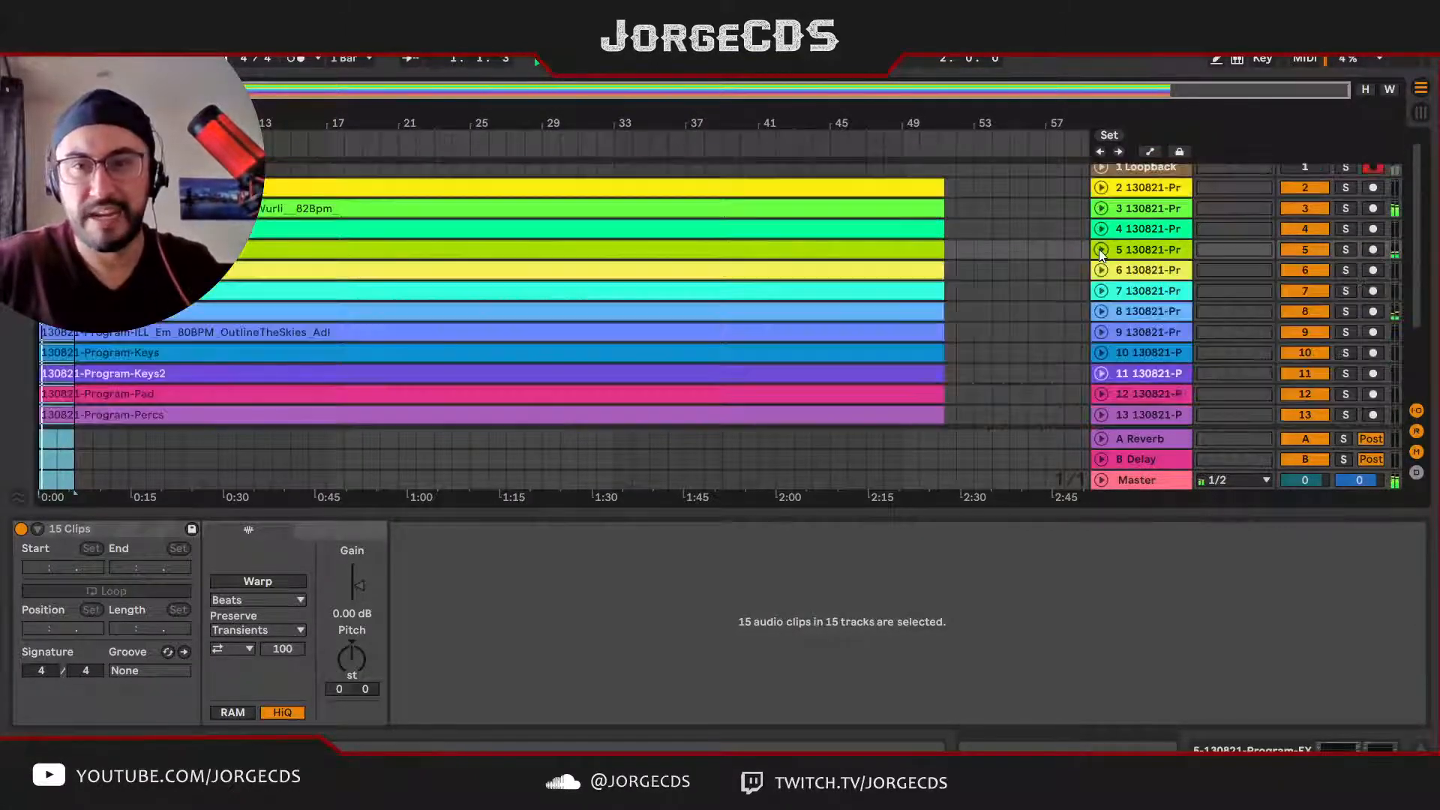
scroll(807, 291, down, 3)
scroll(807, 291, up, 2)
scroll(807, 291, up, 2)
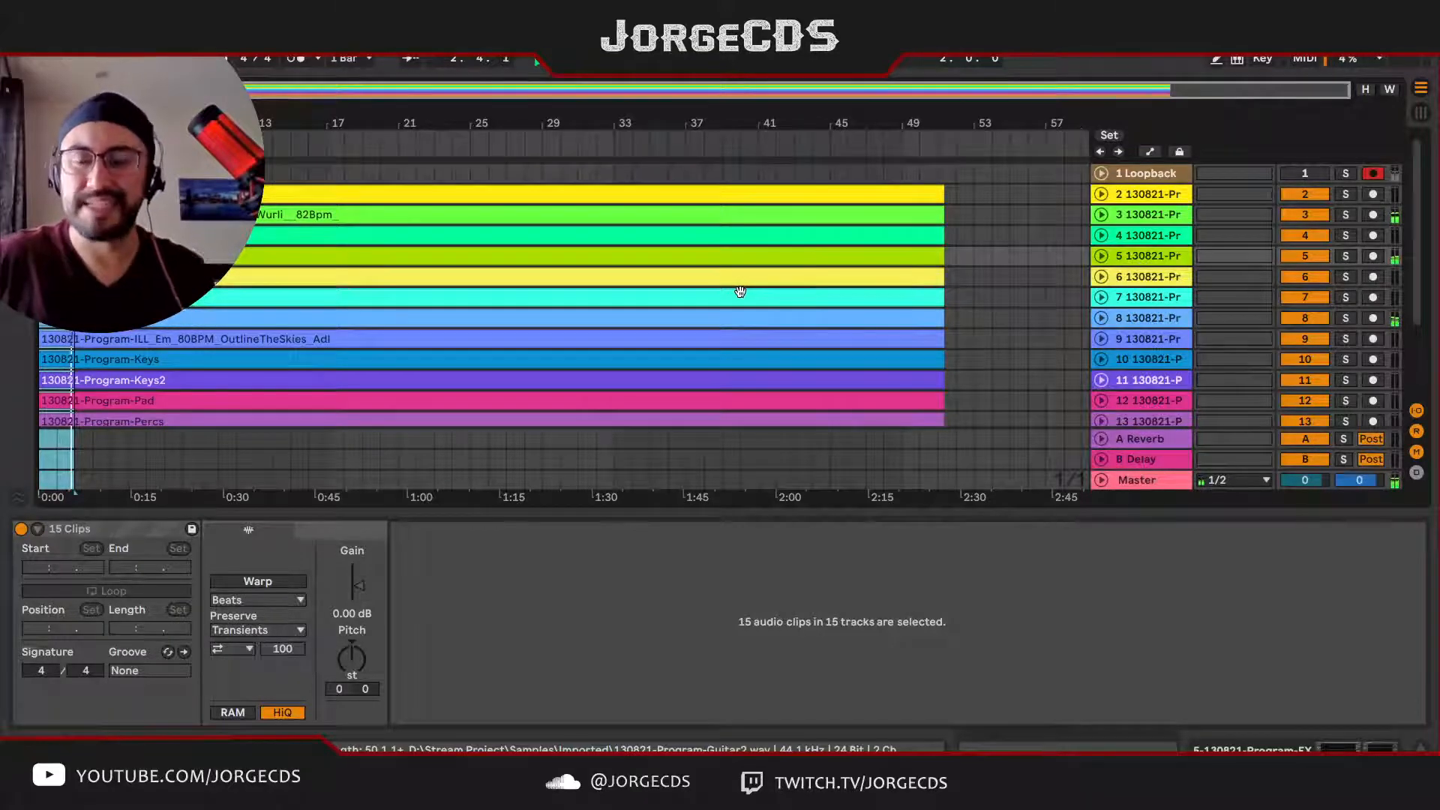
Step: Switch to the Session View mixer and insert two new audio tracks after the Loopback track
key(Tab)
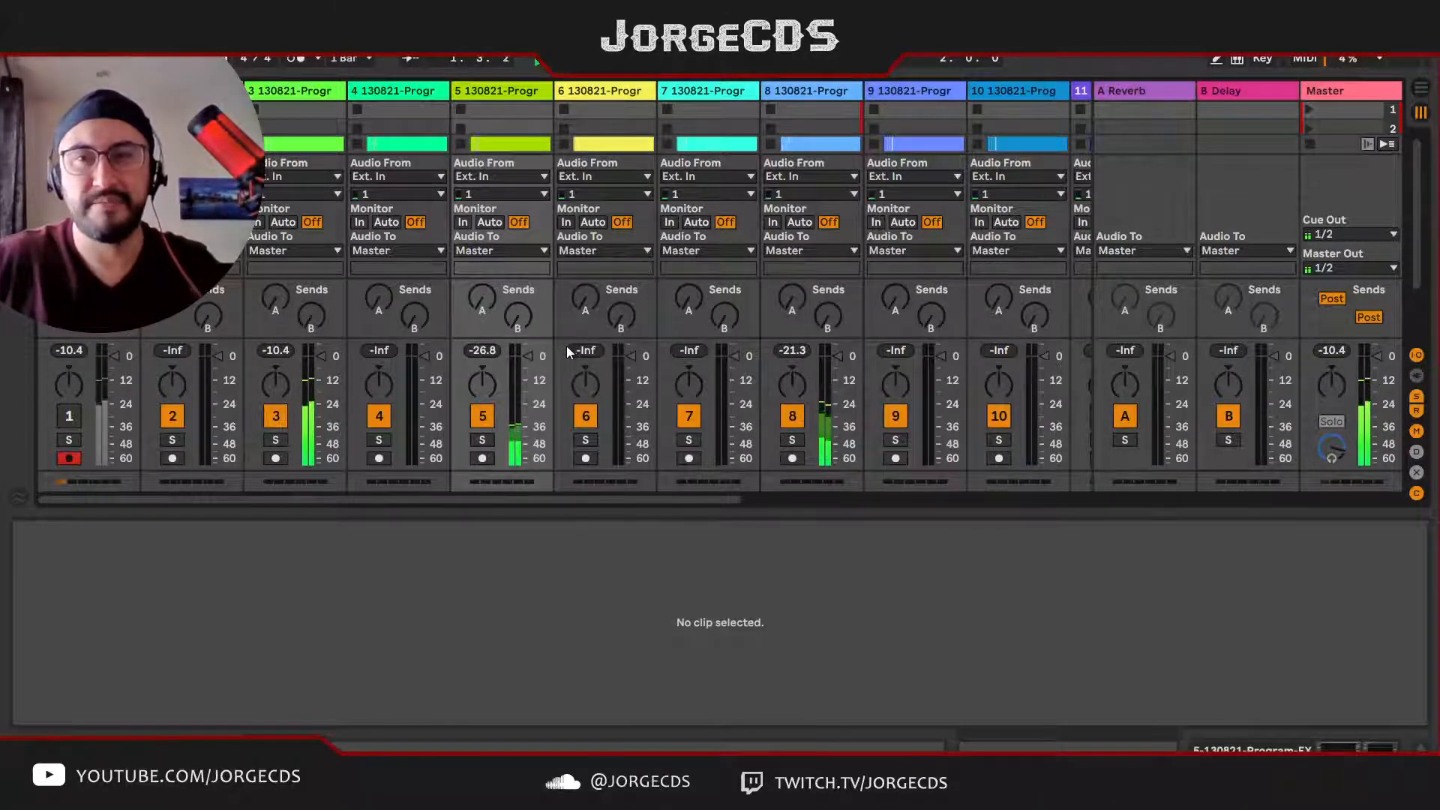
key(Tab)
key(Tab)
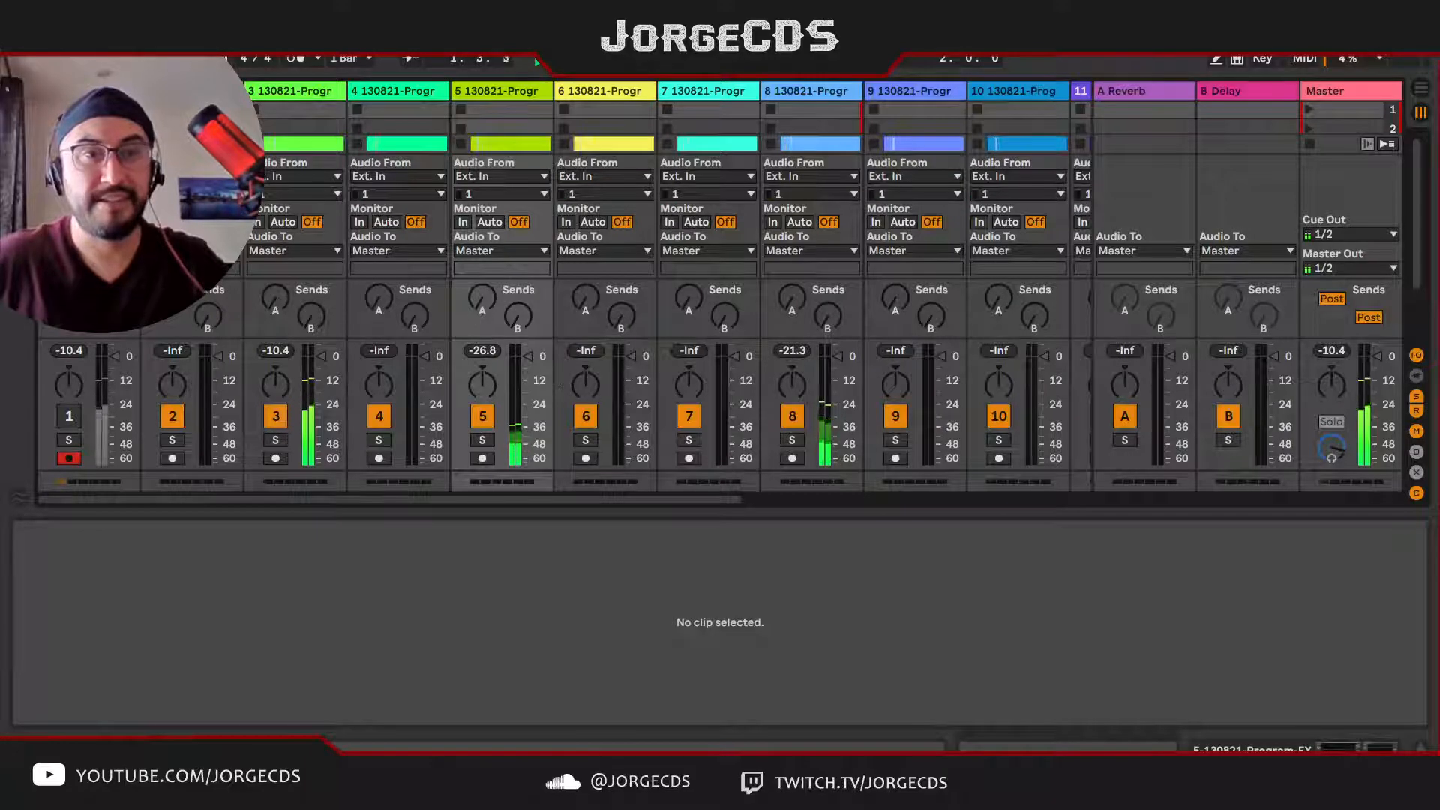
click(89, 91)
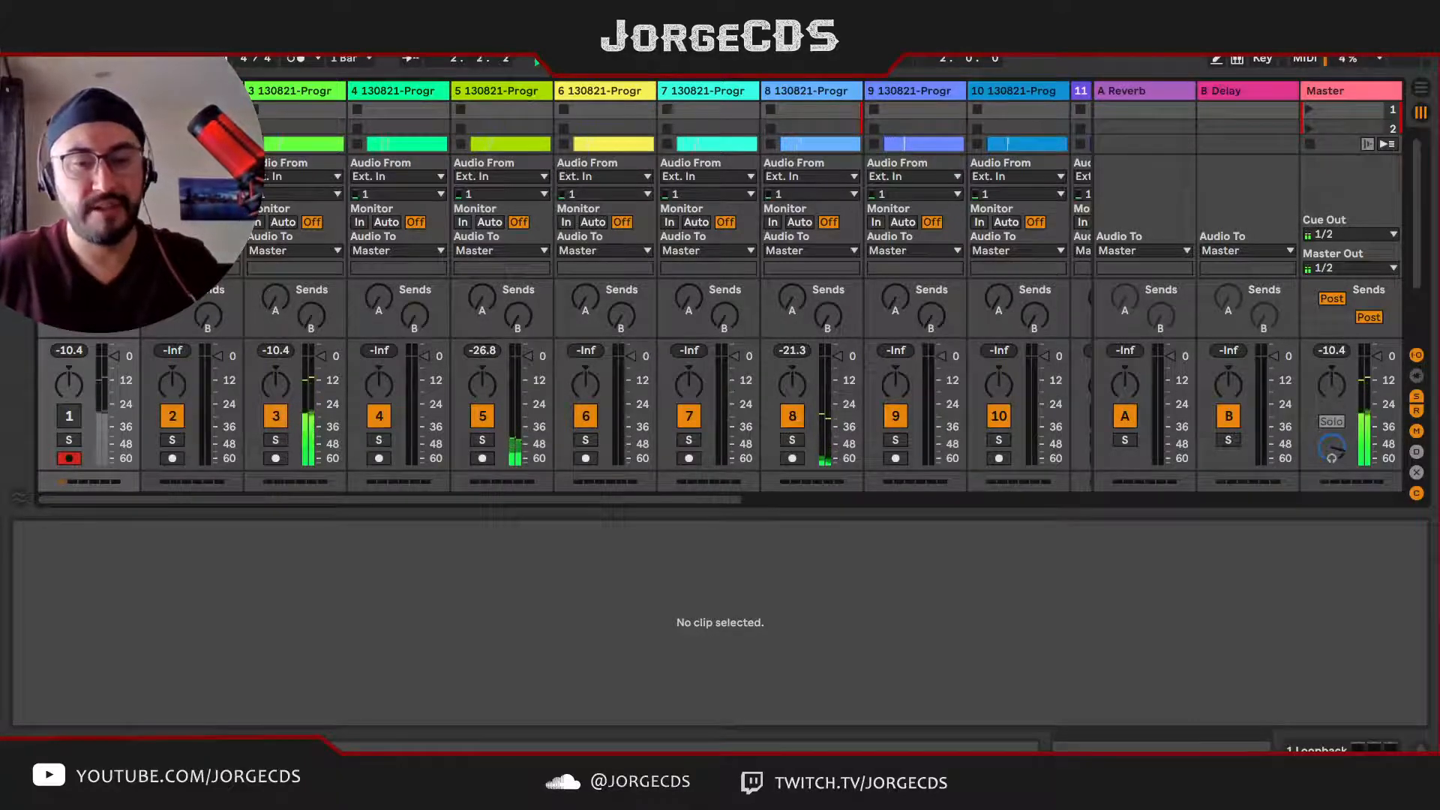
key(ctrl+t)
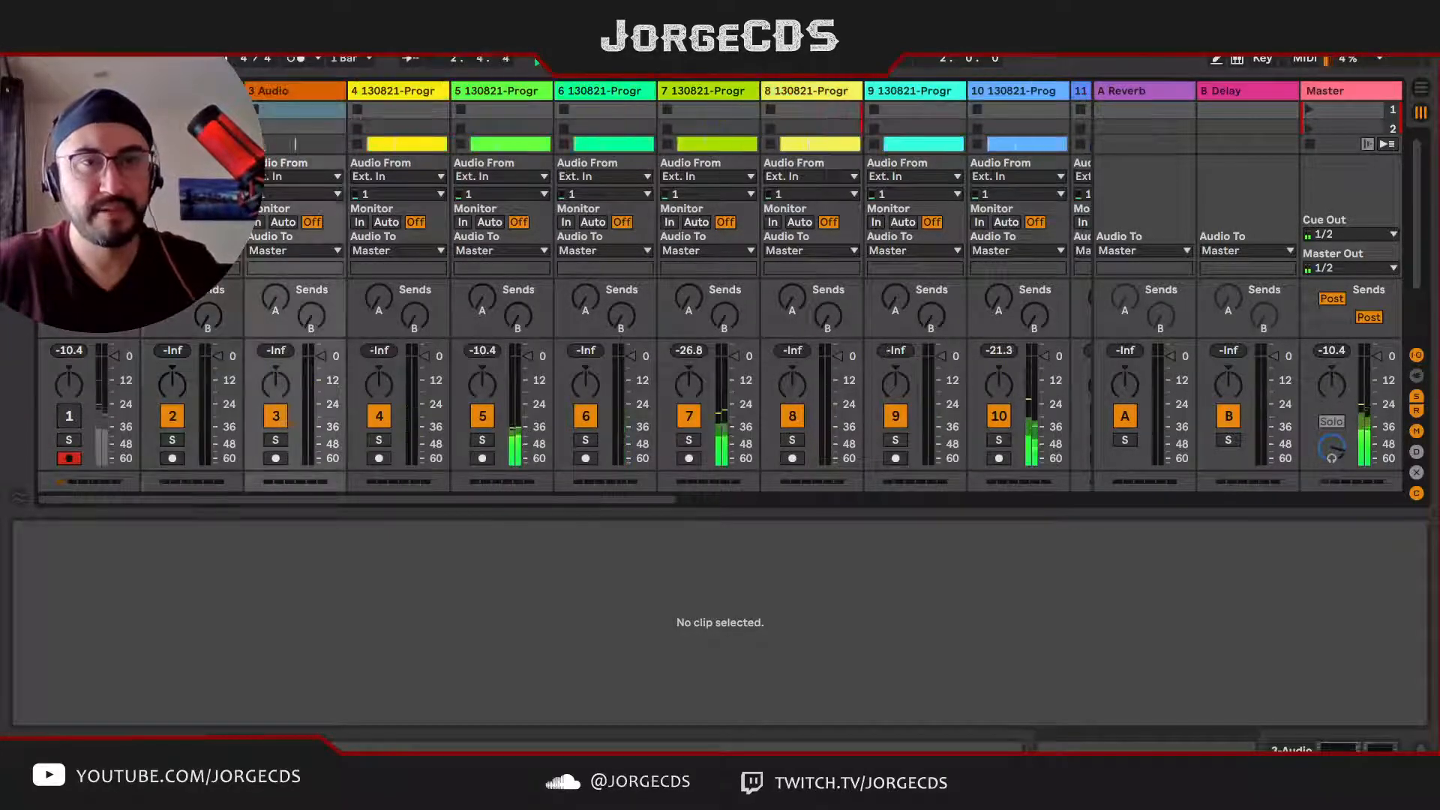
key(ctrl+t)
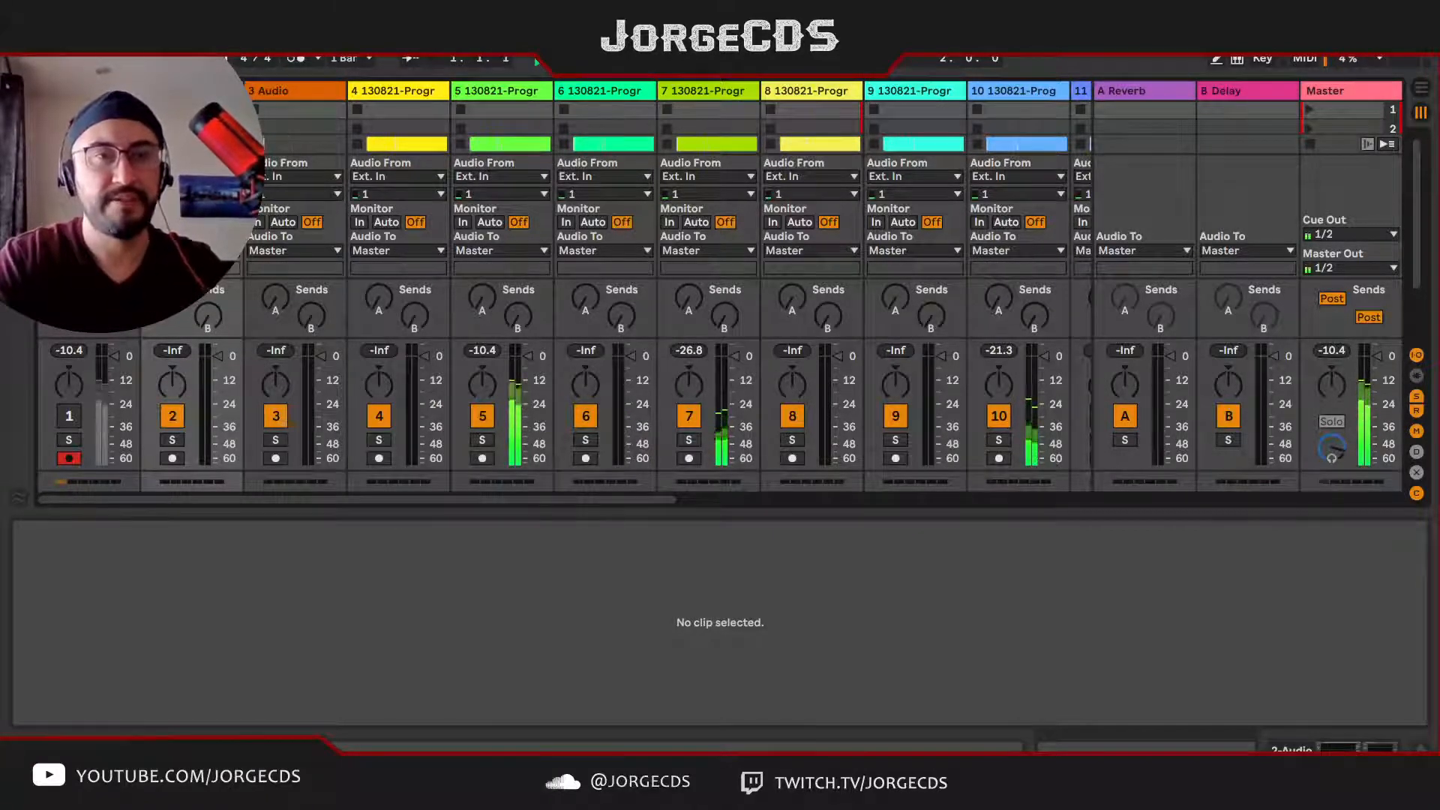
Step: Name the two new audio tracks PUNCH and MIXBUSS
click(283, 94)
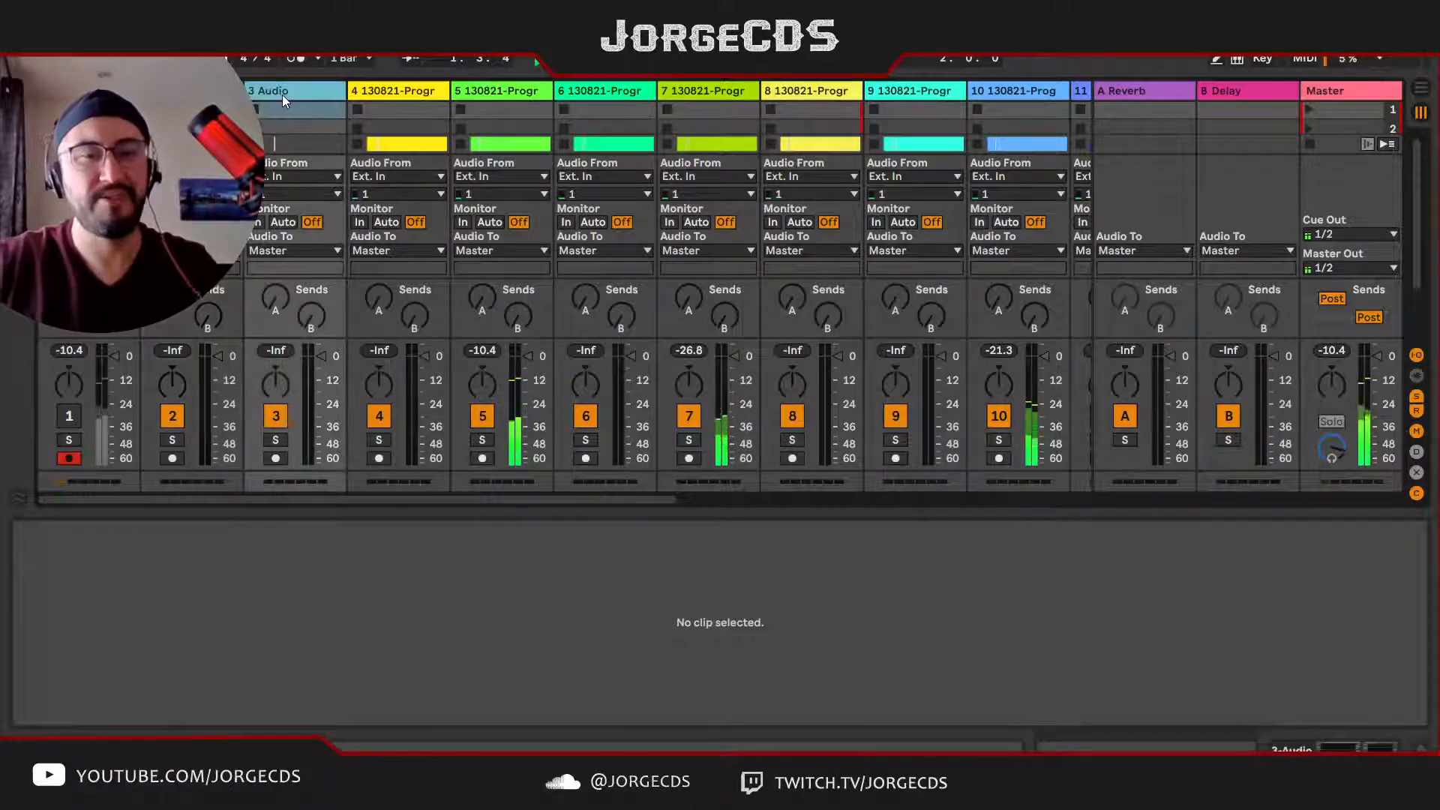
key(BackSpace)
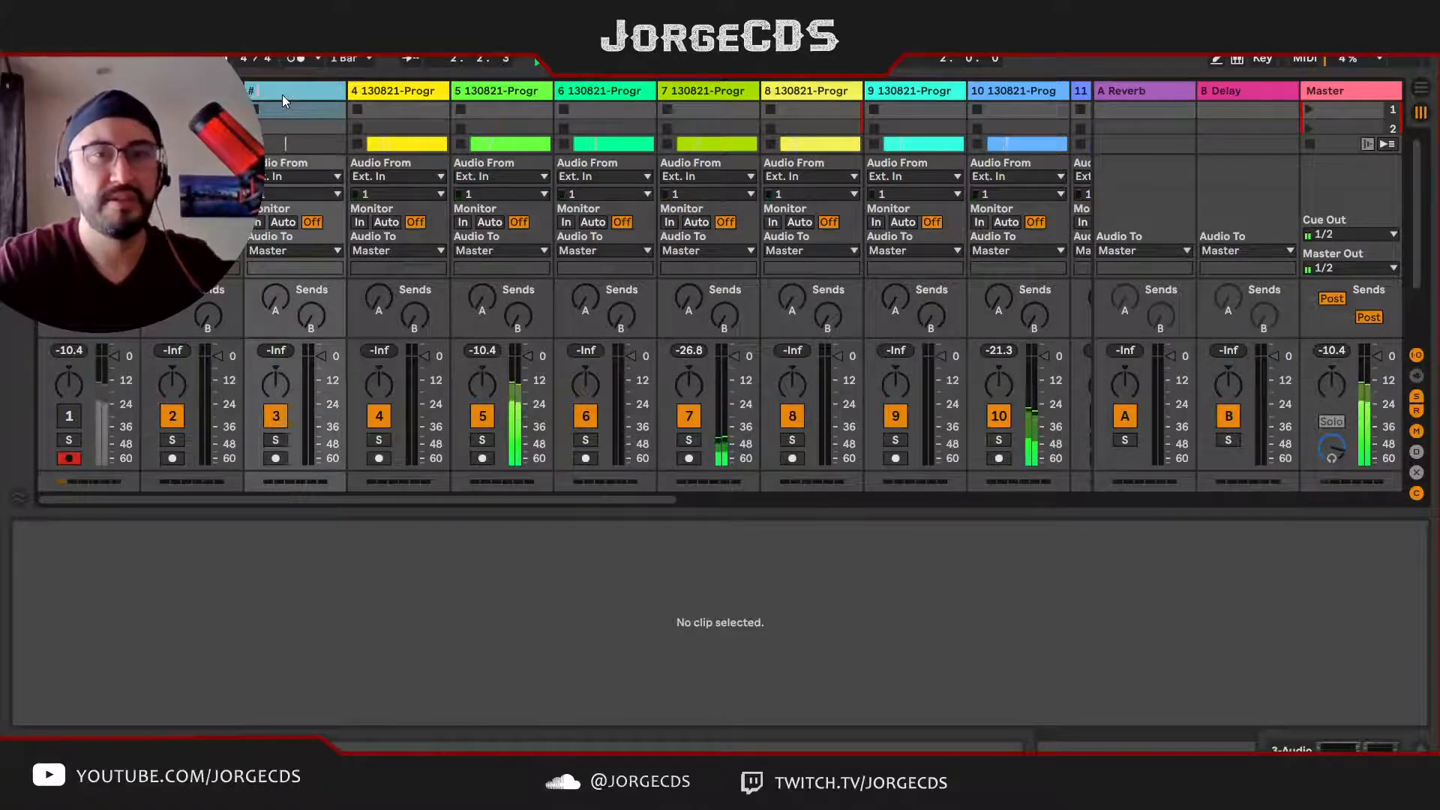
text(MIXBUS)
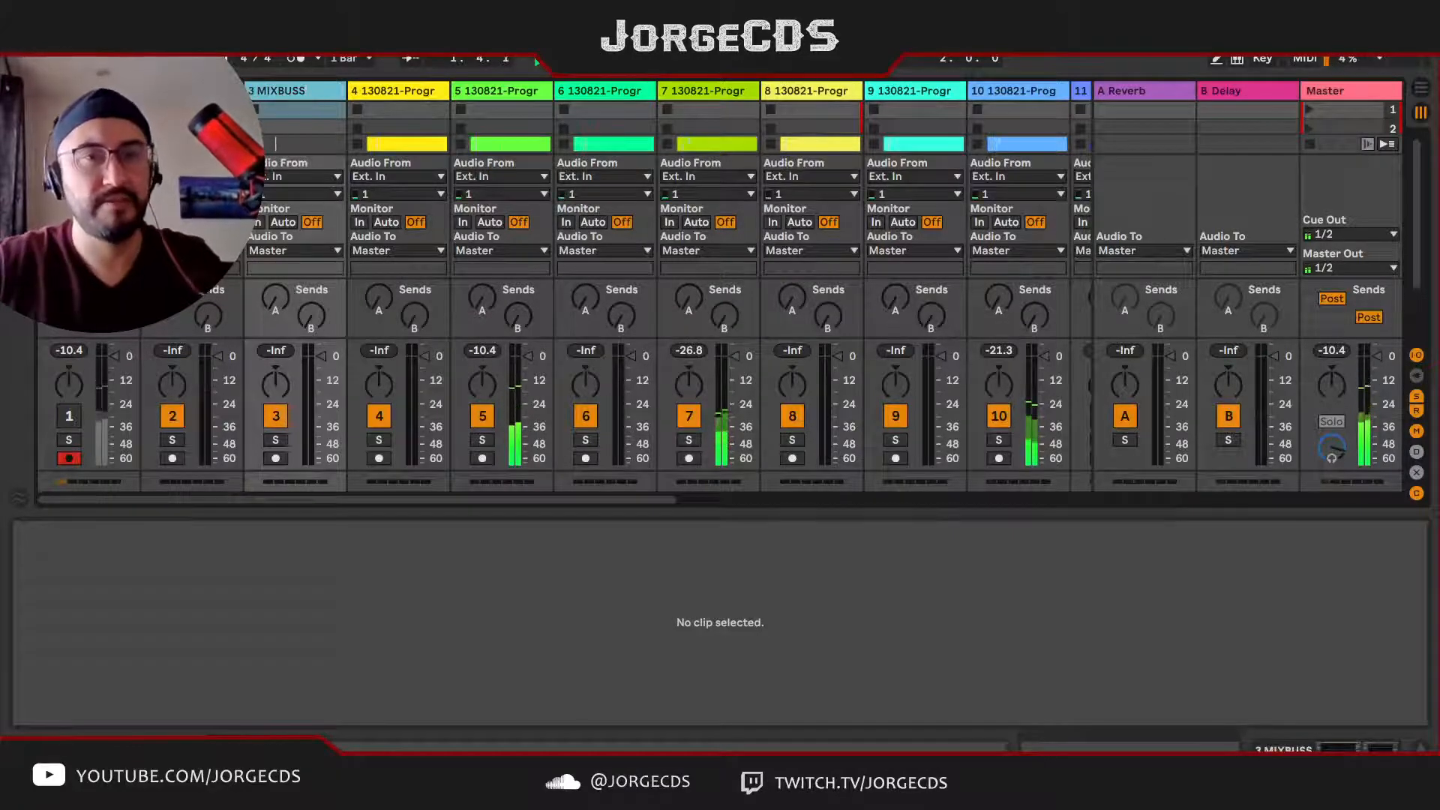
text(S)
key(Return)
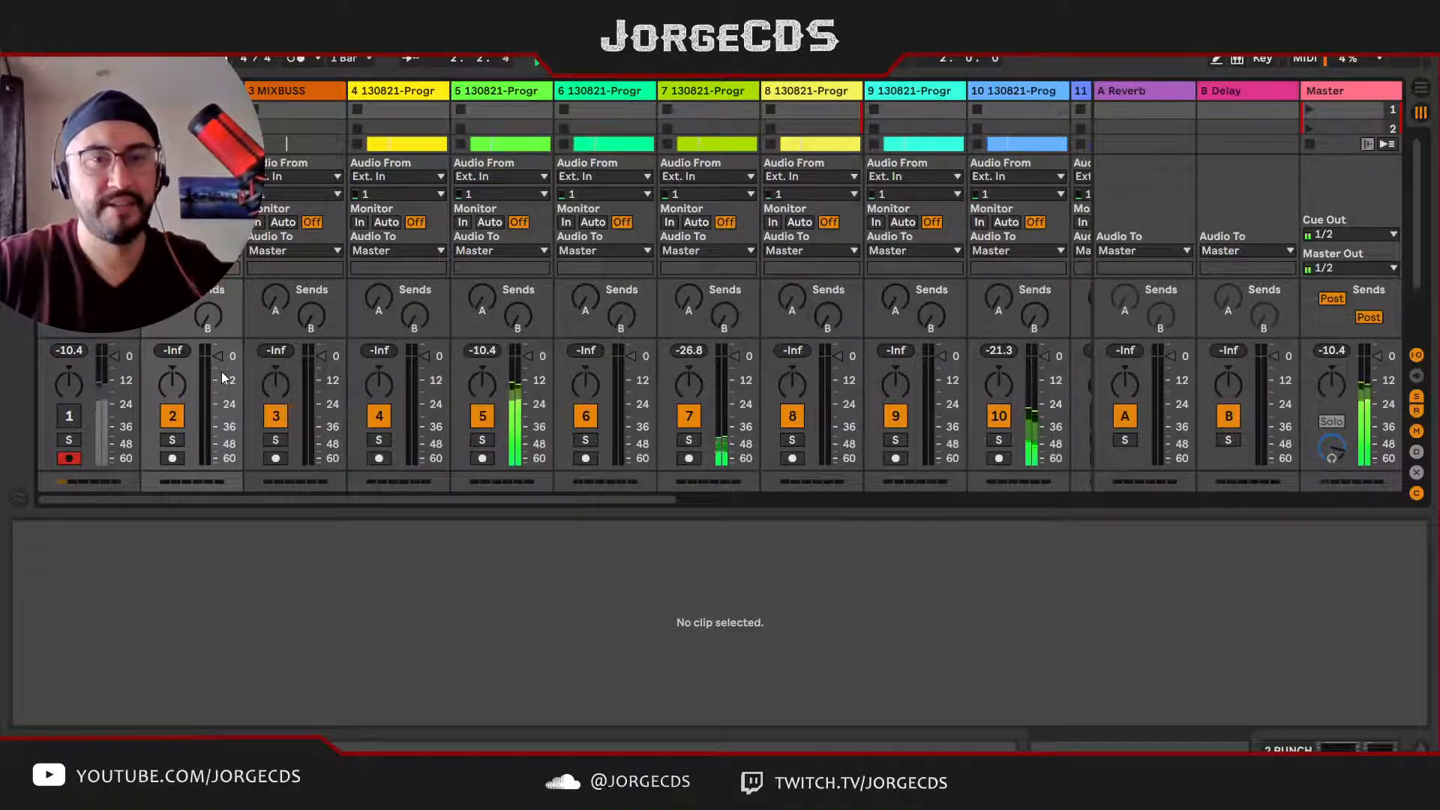
Step: Color the PUNCH track red and the MIXBUSS track gray
click(290, 90)
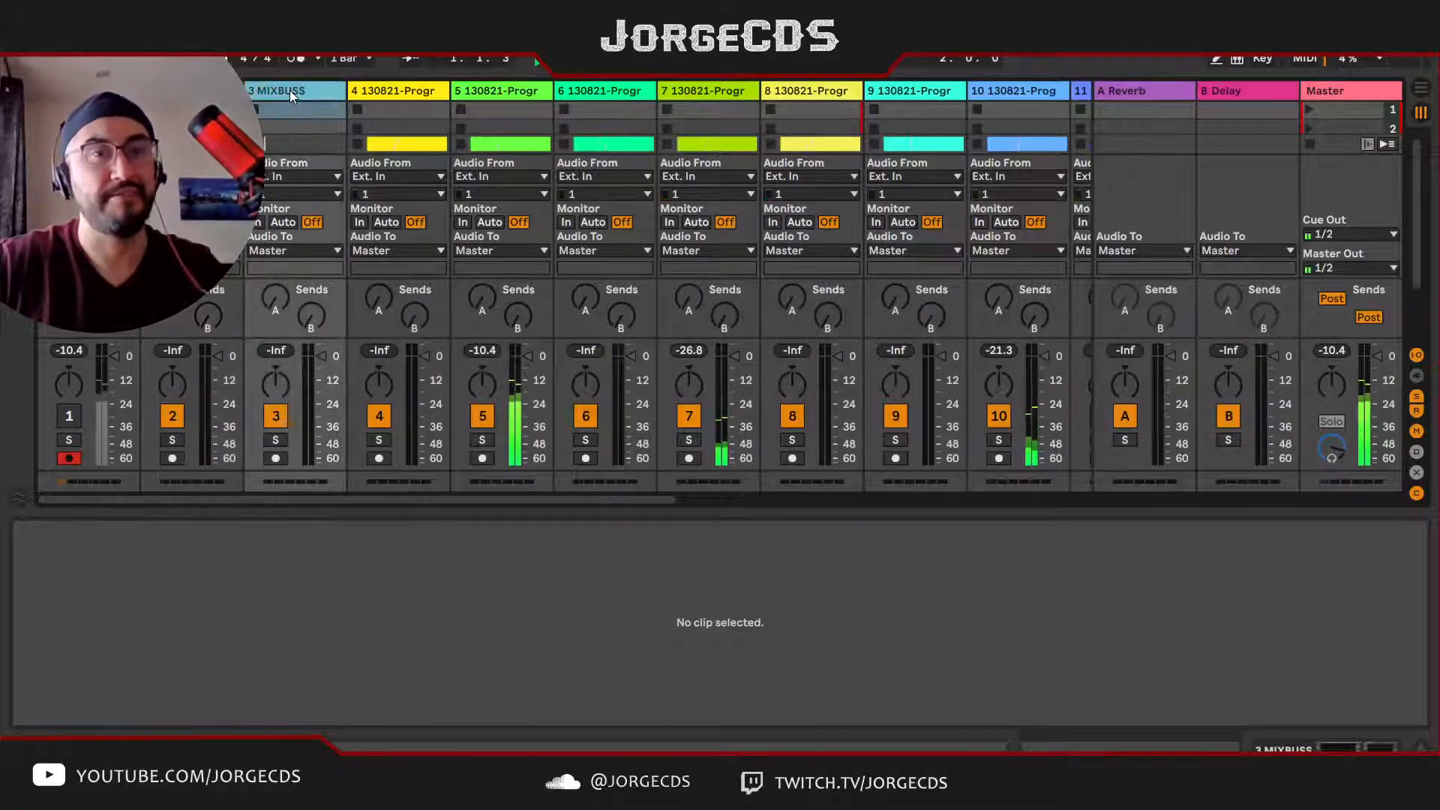
click(198, 91)
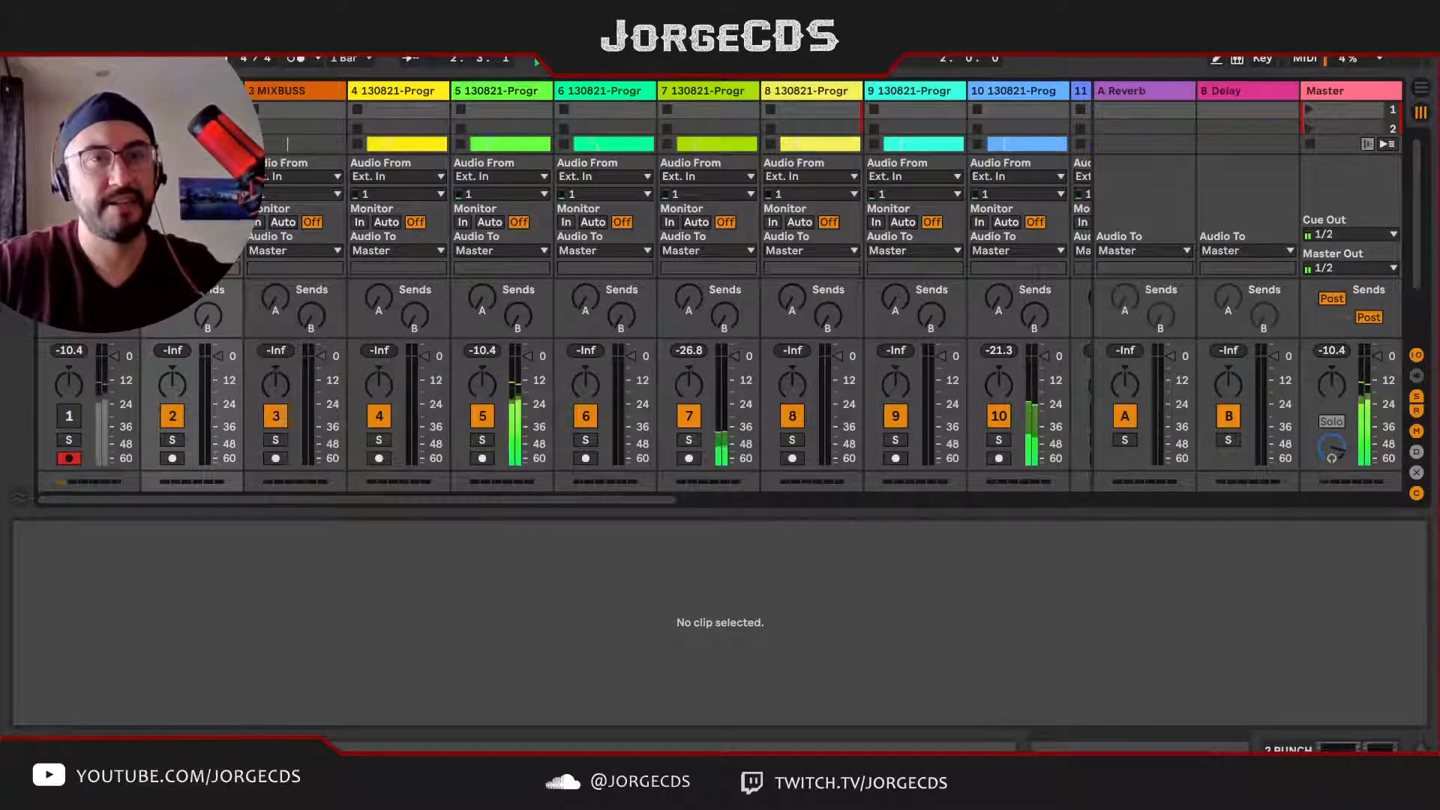
click(303, 95)
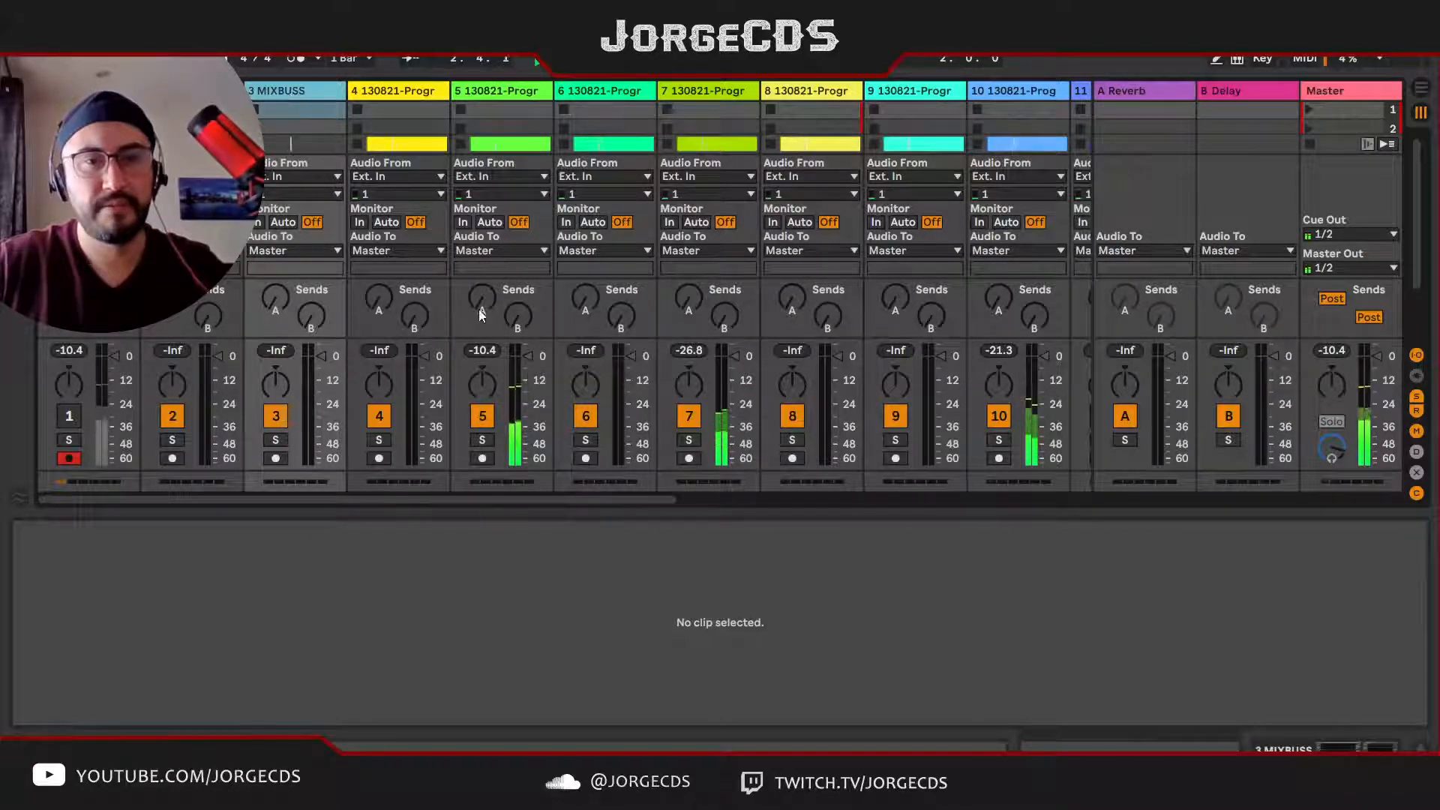
click(276, 94)
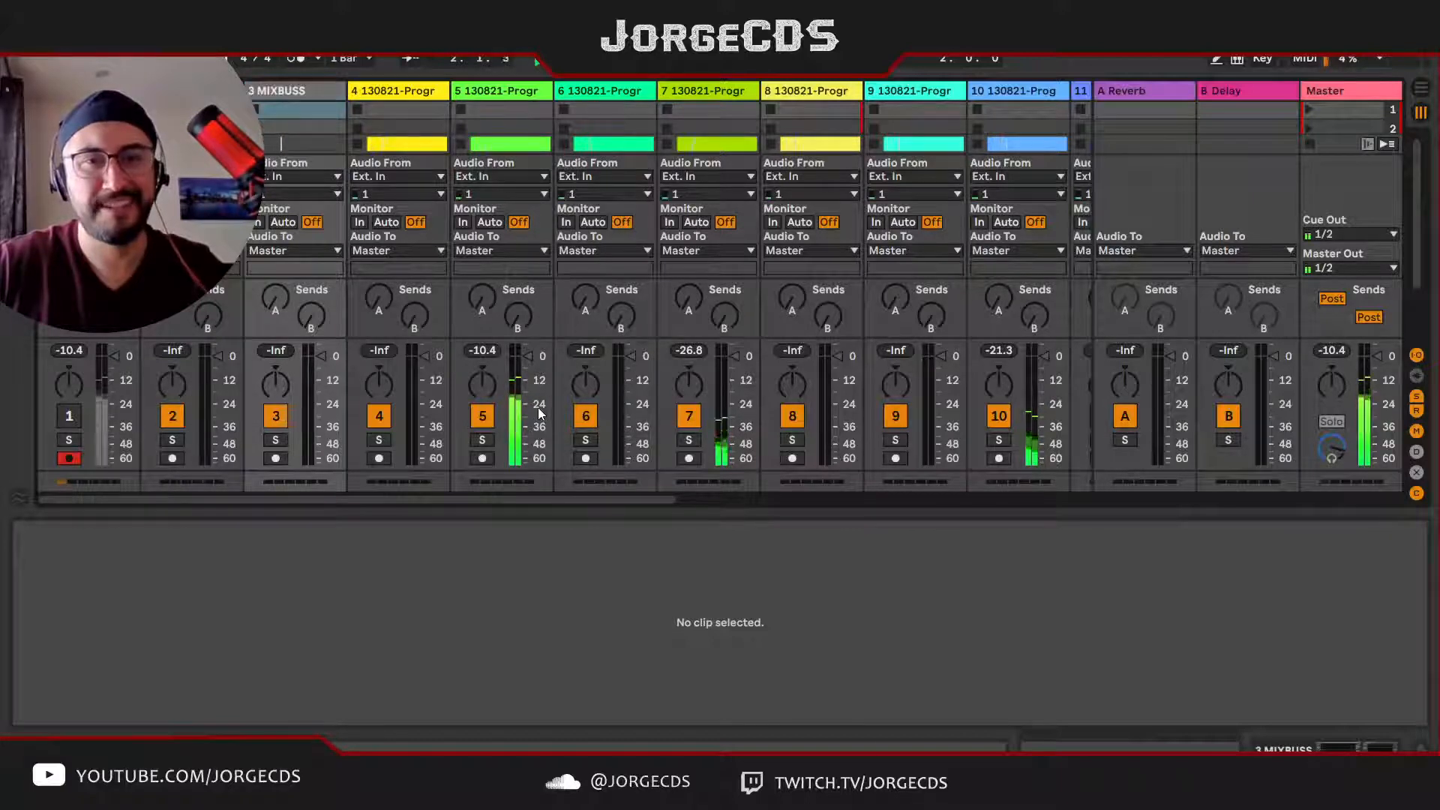
Step: Return to the Arrangement View and rename the Program-Bass track as BASS
click(389, 93)
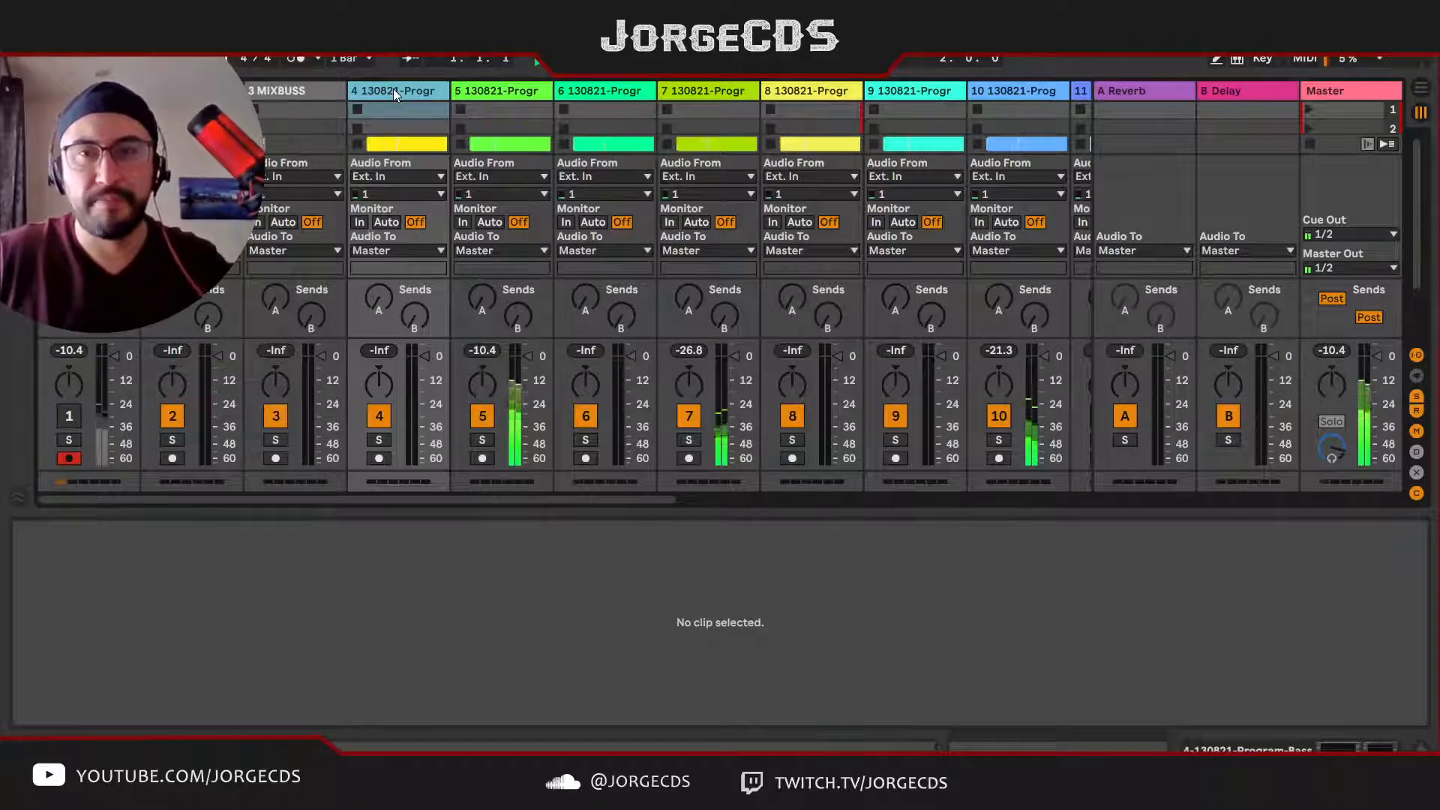
key(Tab)
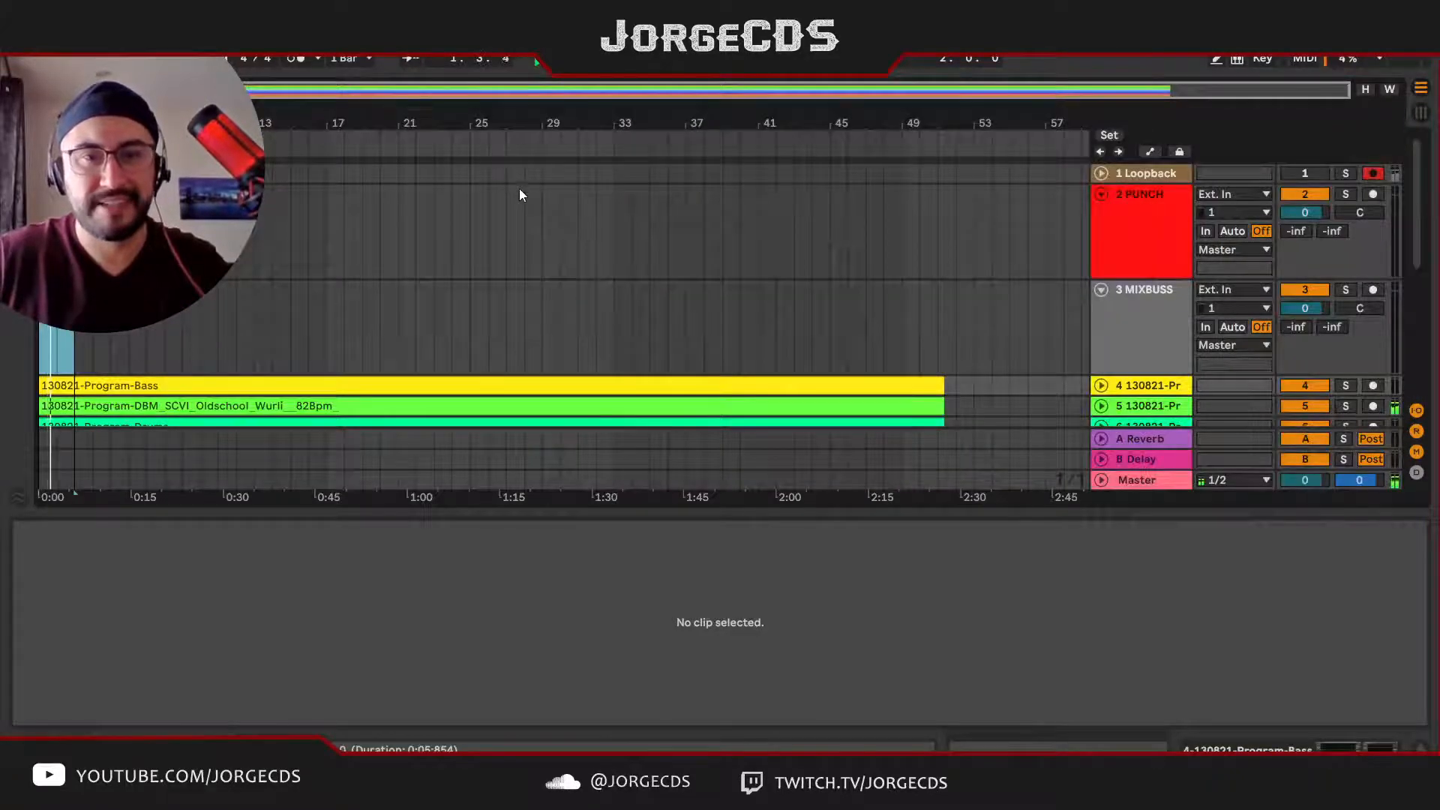
scroll(520, 188, down, 2)
click(1144, 321)
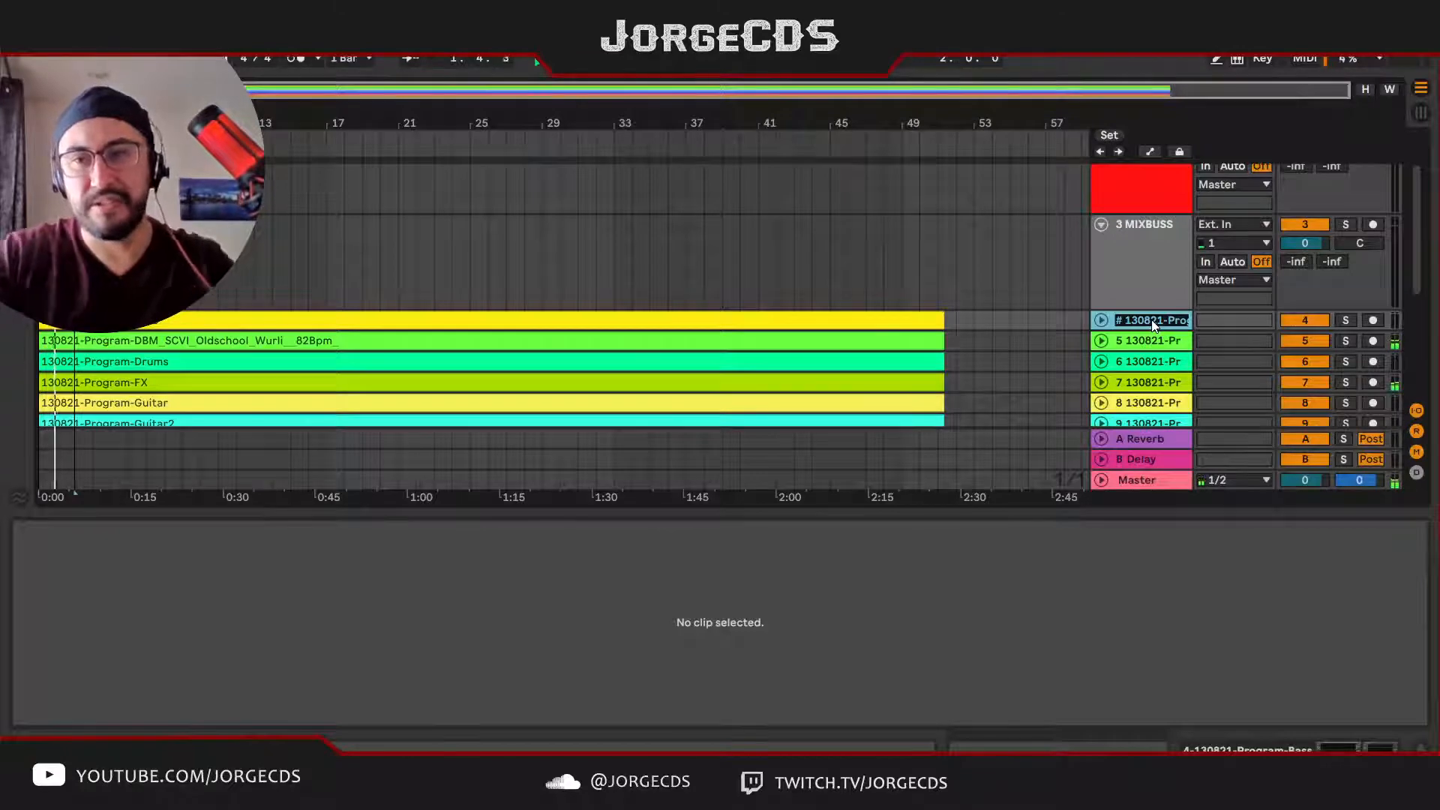
text(# BASS)
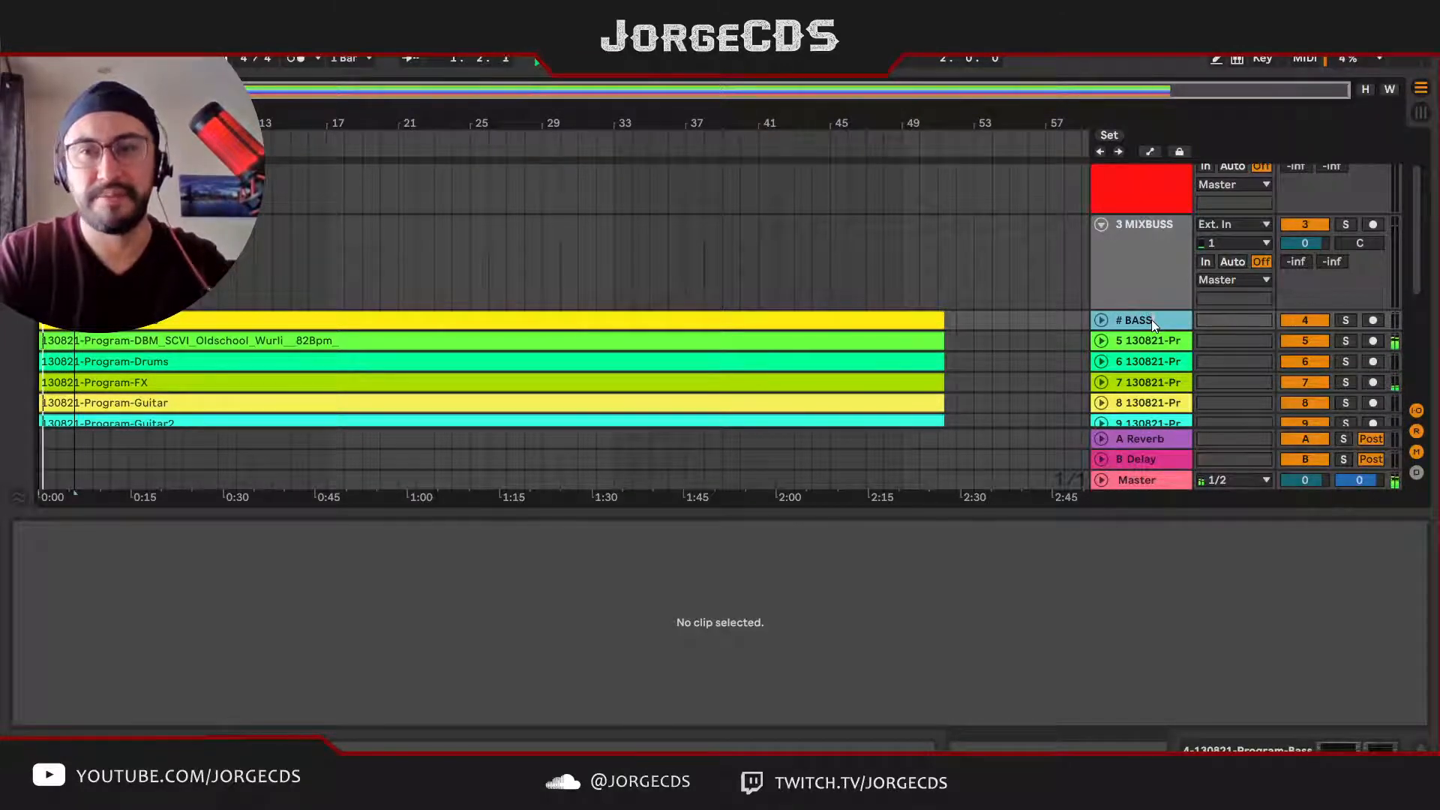
key(Tab)
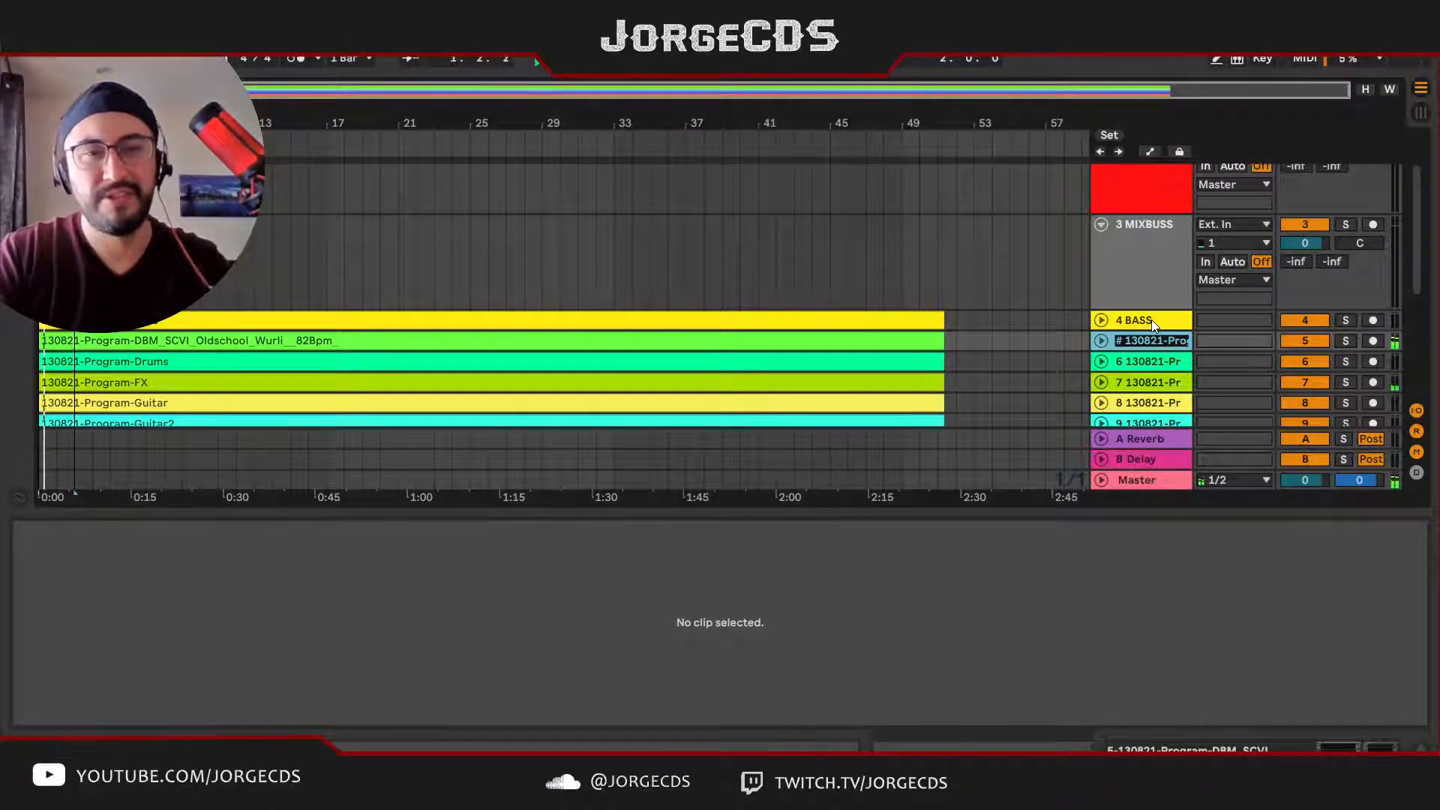
key(Return)
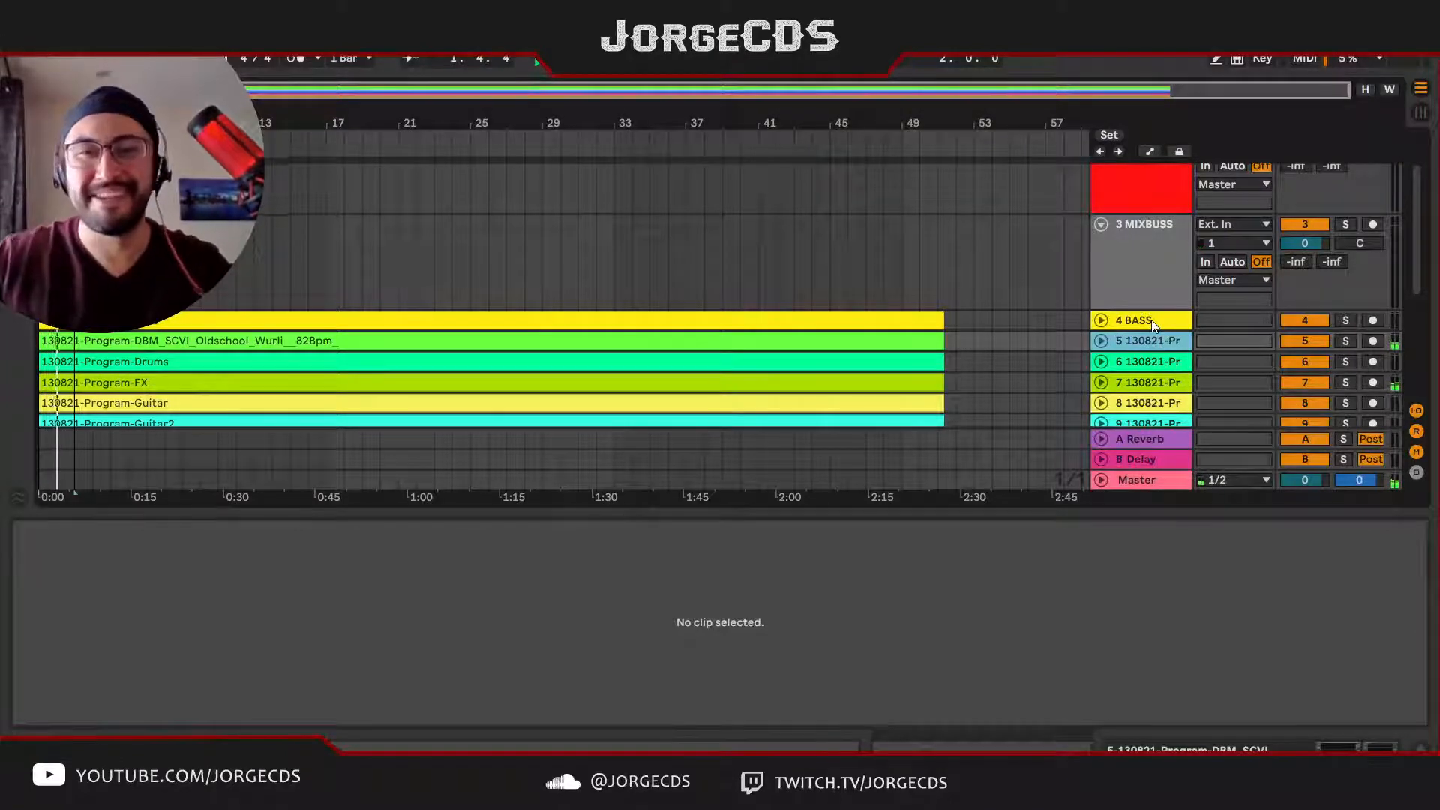
Step: Solo track 5, the Oldschool Wurli part, to identify its sound and rename it Synth1
key(s)
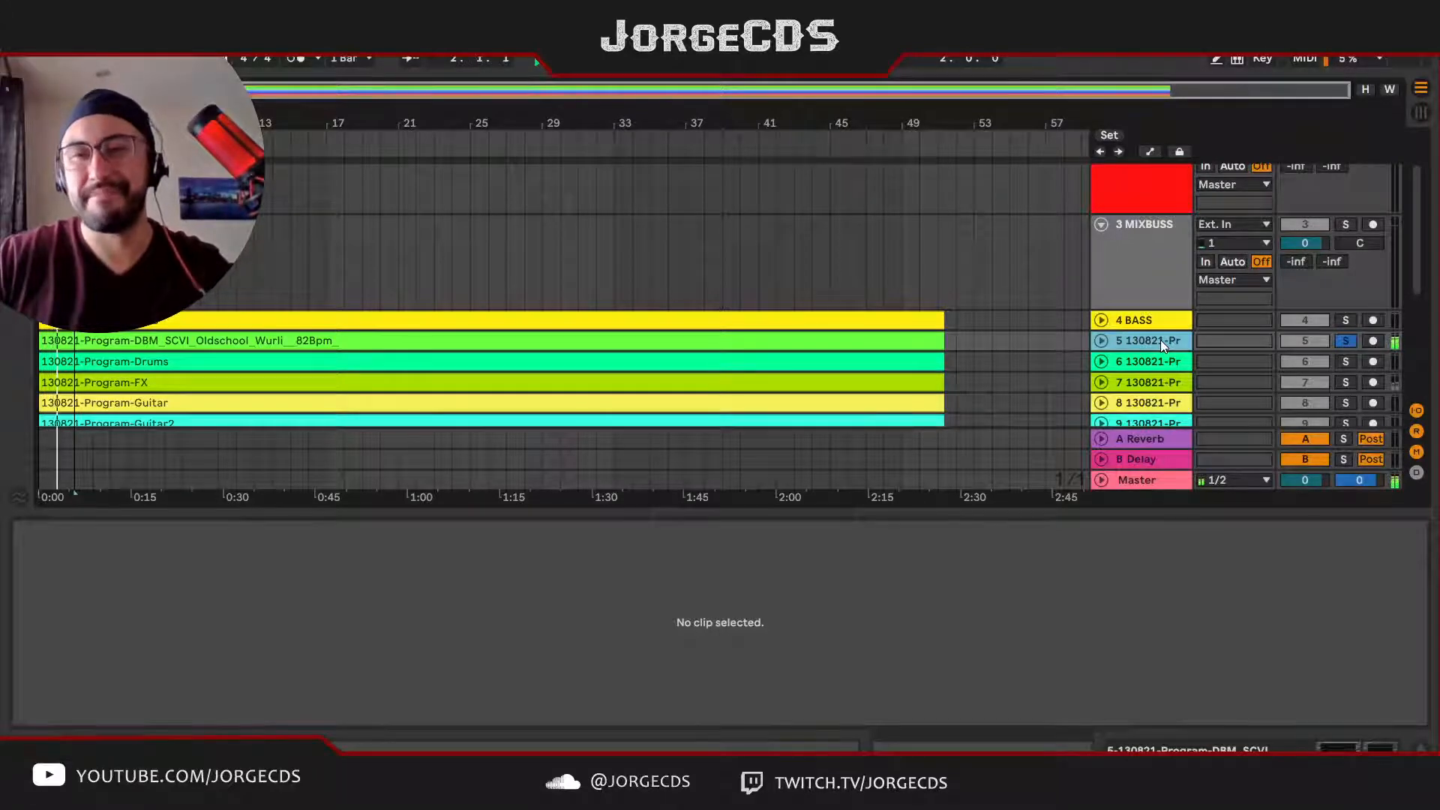
key(s)
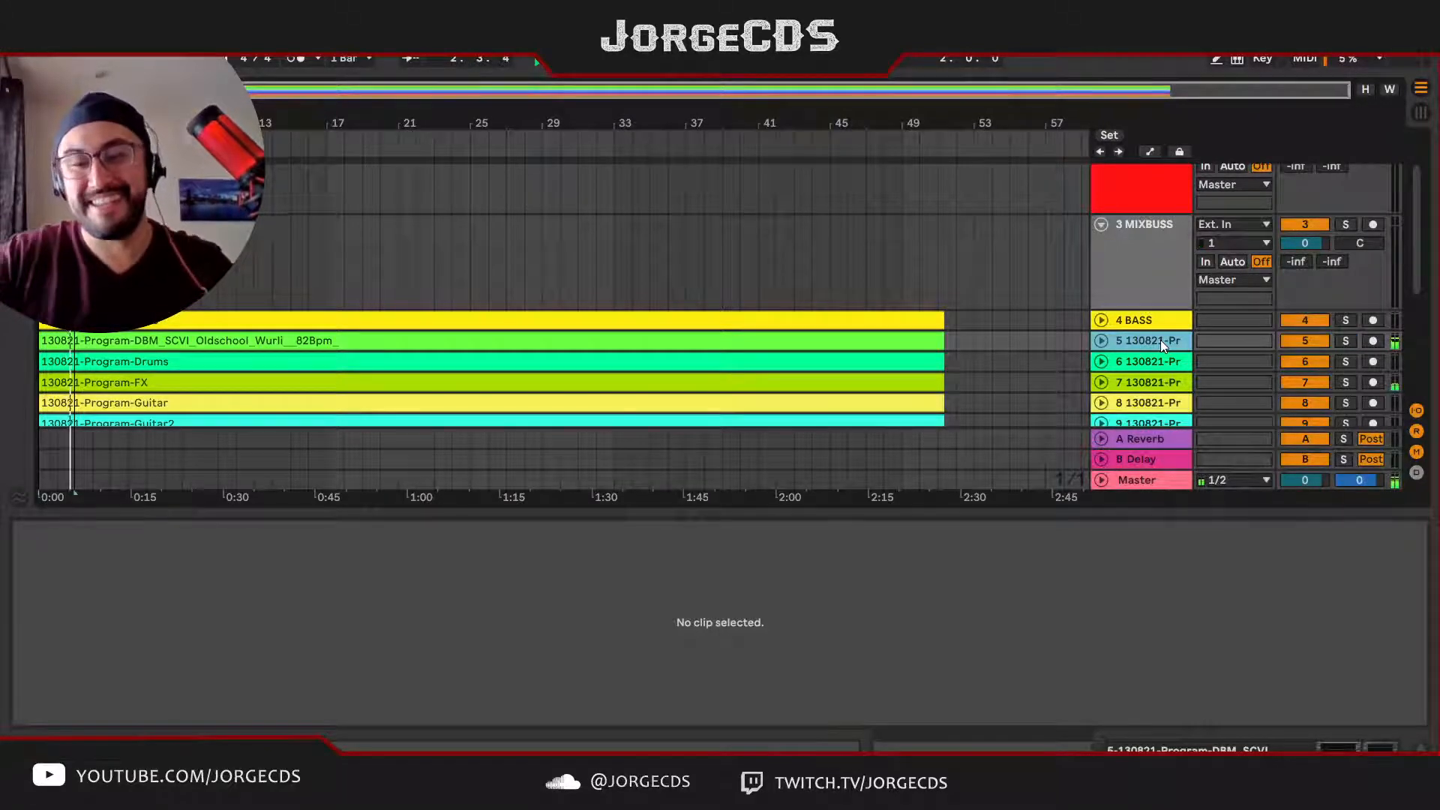
key(s)
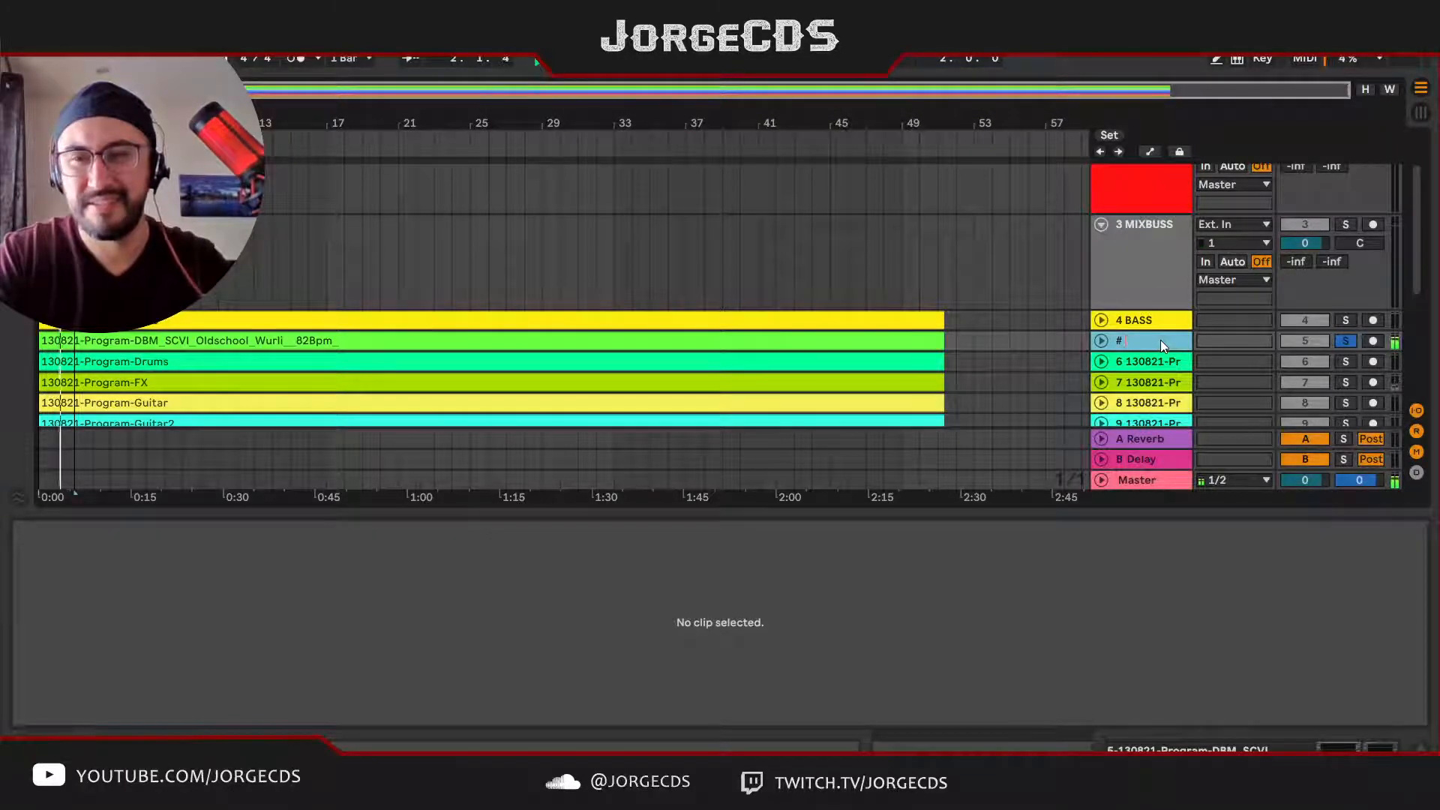
text(sY)
key(BackSpace)
key(BackSpace)
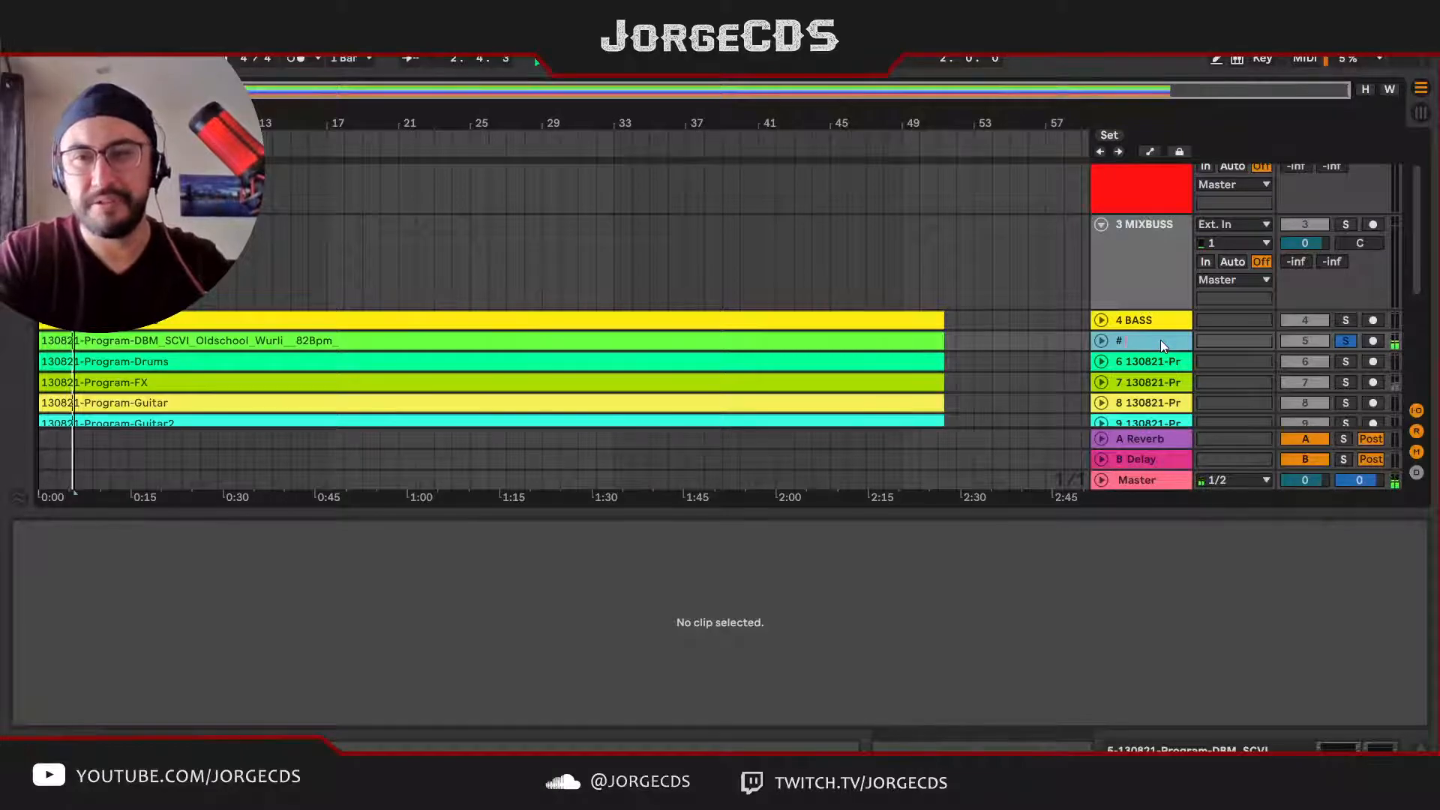
text(Synth1)
key(Return)
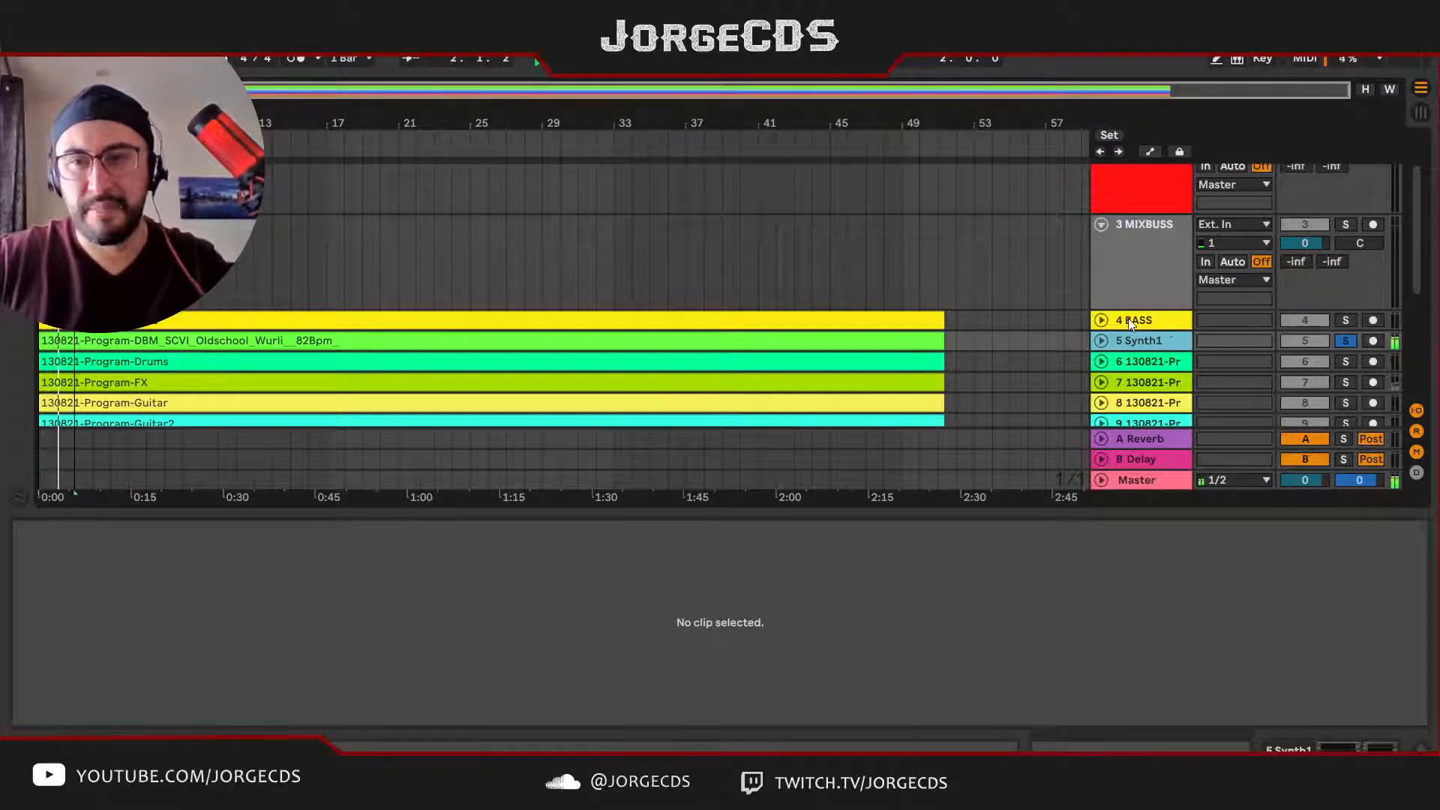
Step: Solo the Program-Drums track to audition it, and unsolo it again
click(1133, 364)
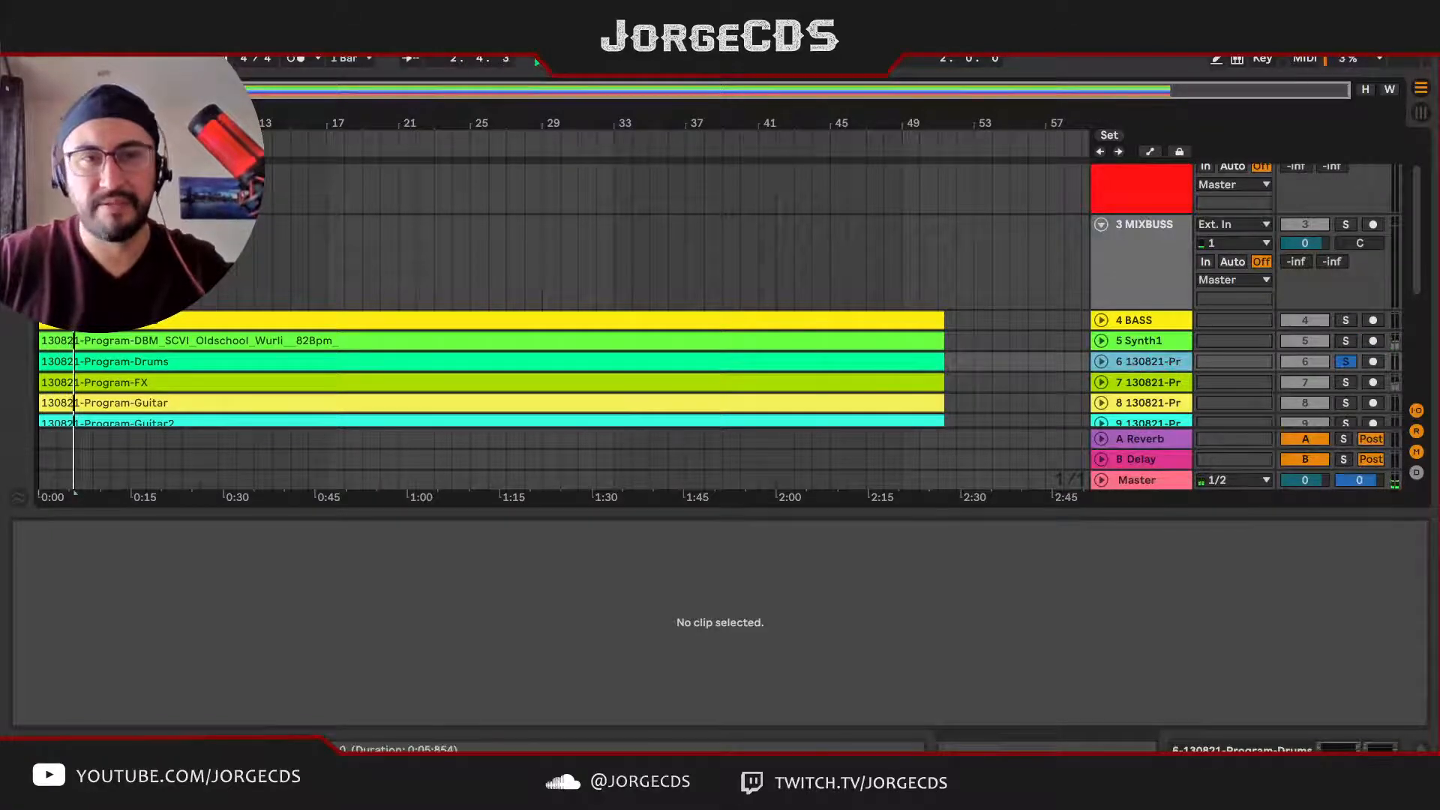
key(space)
key(s)
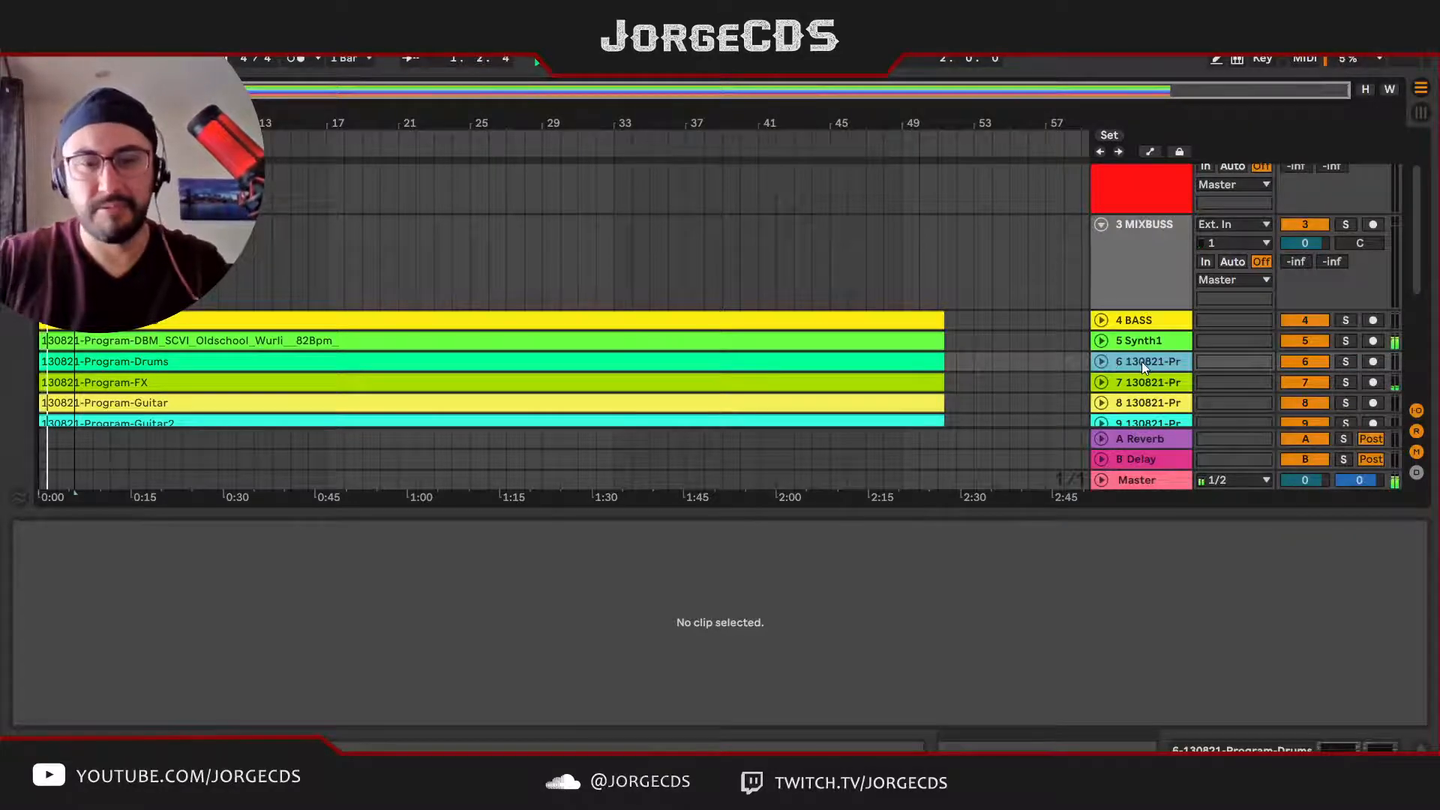
Step: Rename the Program-Drums track as Kick Snare
text(# K)
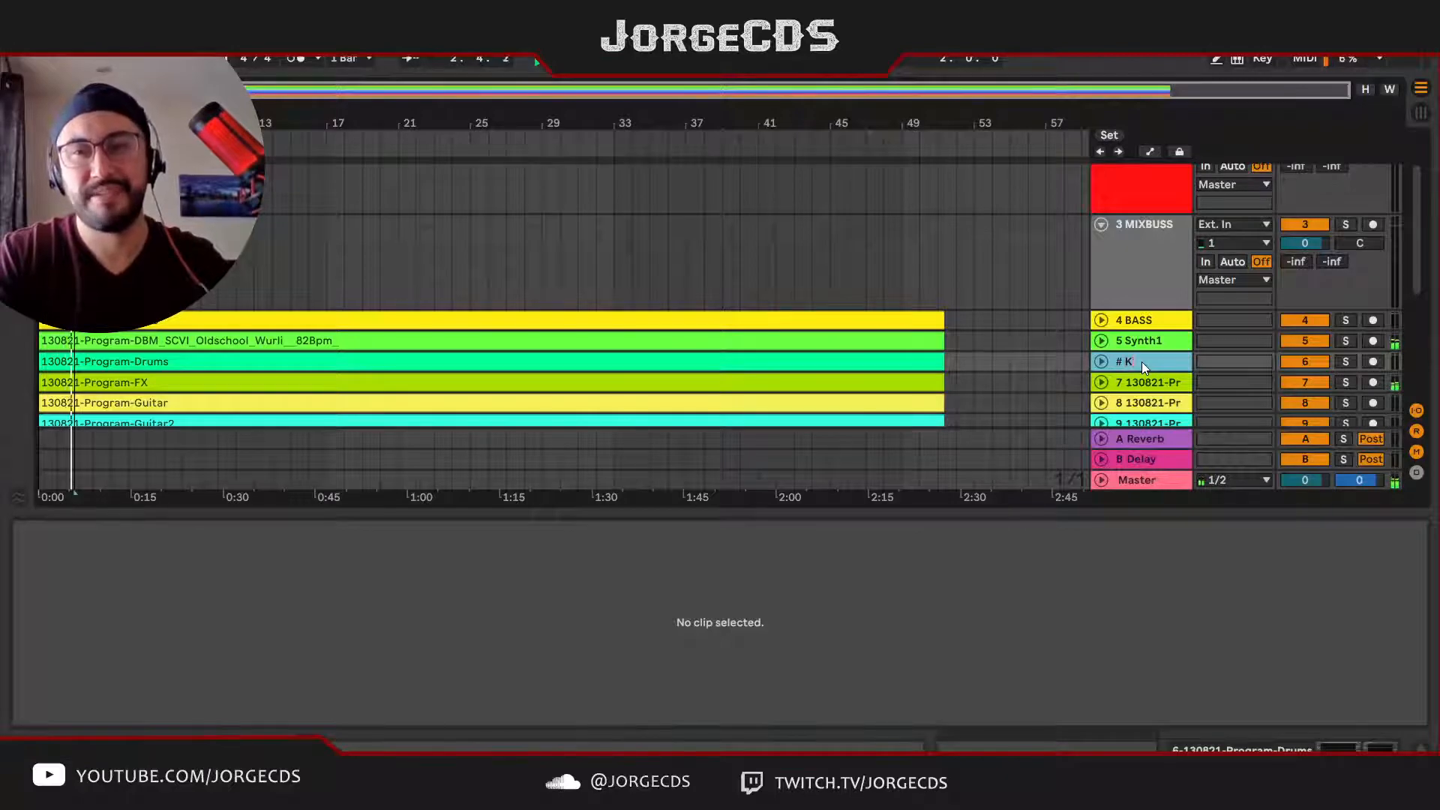
key(BackSpace)
key(BackSpace)
text(ck)
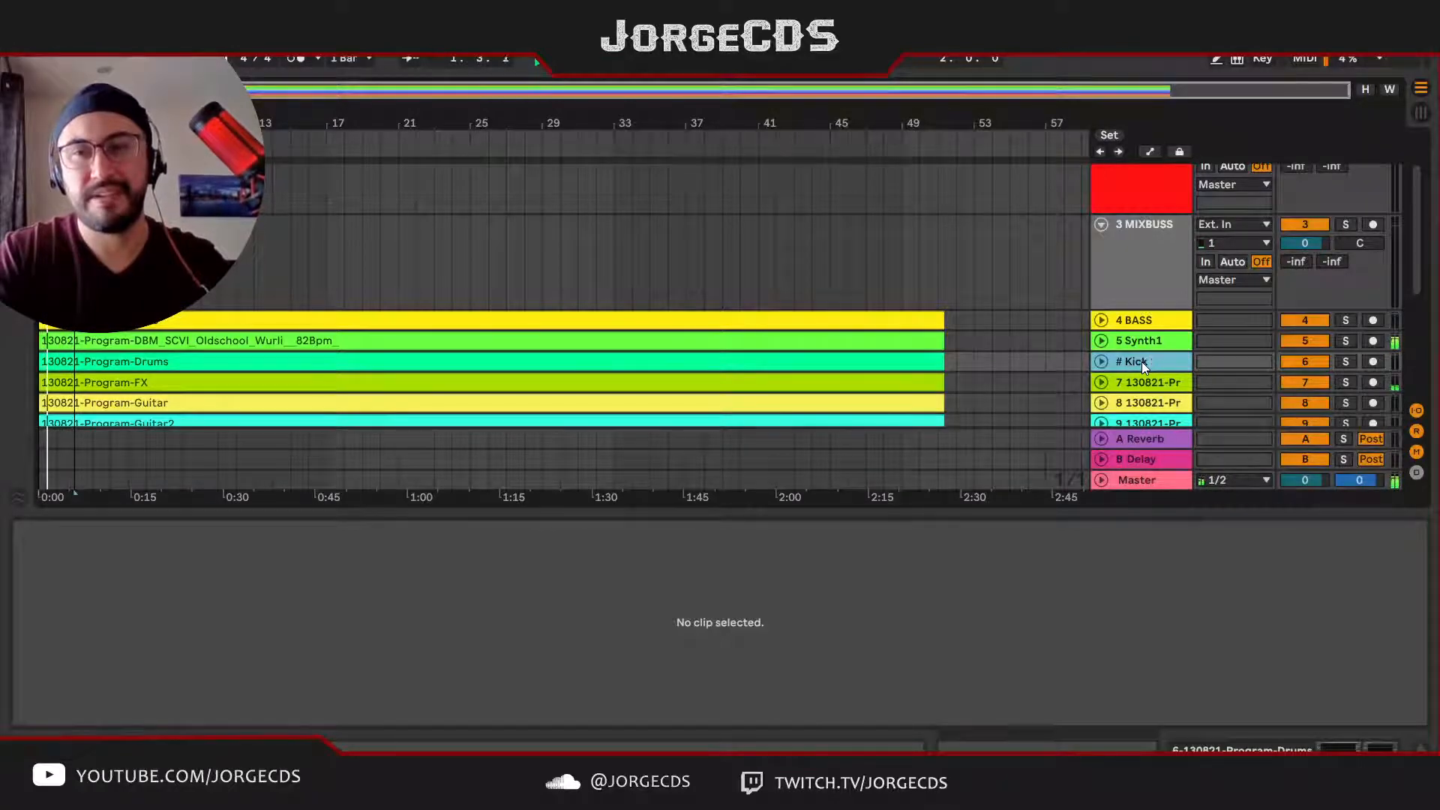
text( Snare)
key(Return)
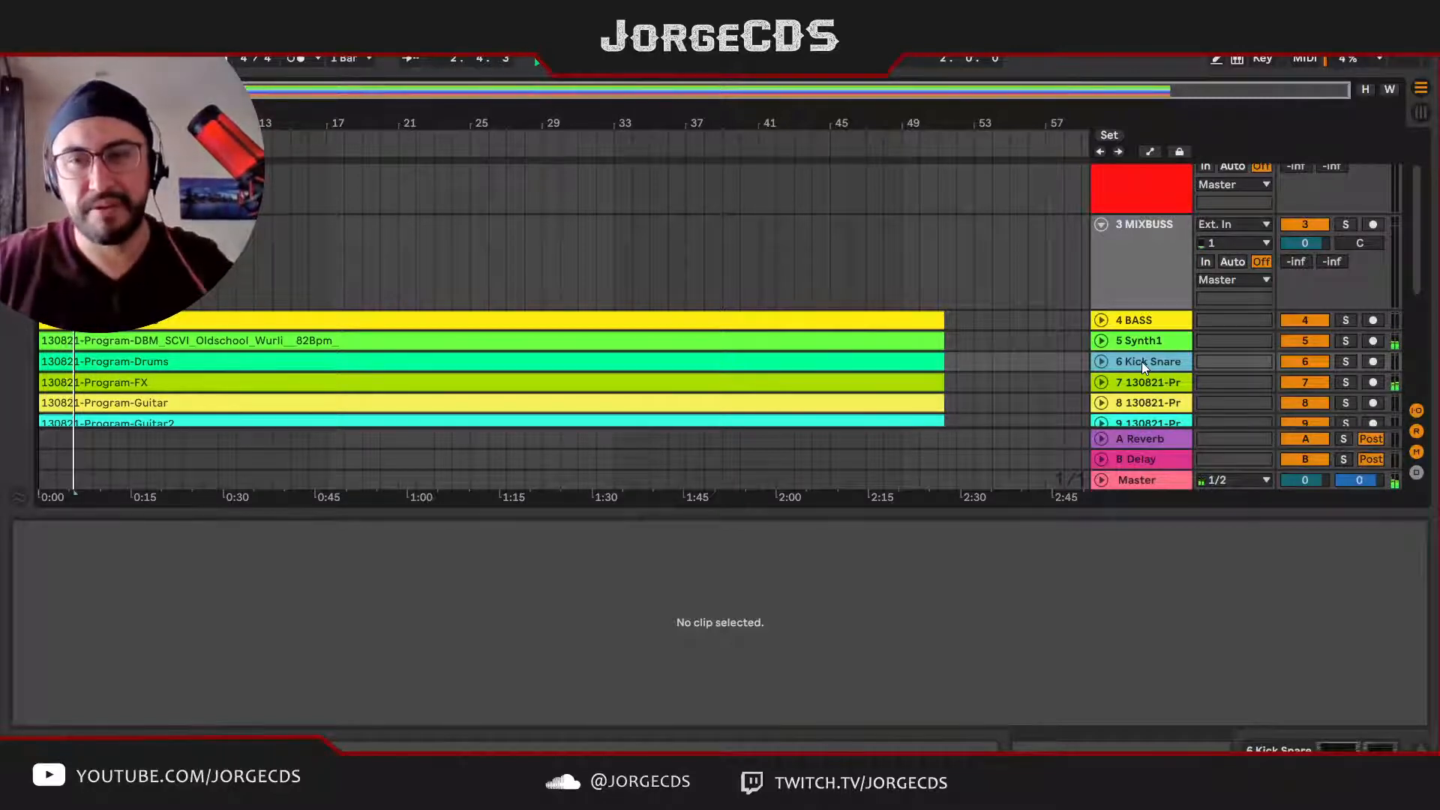
Step: Rename track 7, the Program-FX stem, as FX
click(1143, 383)
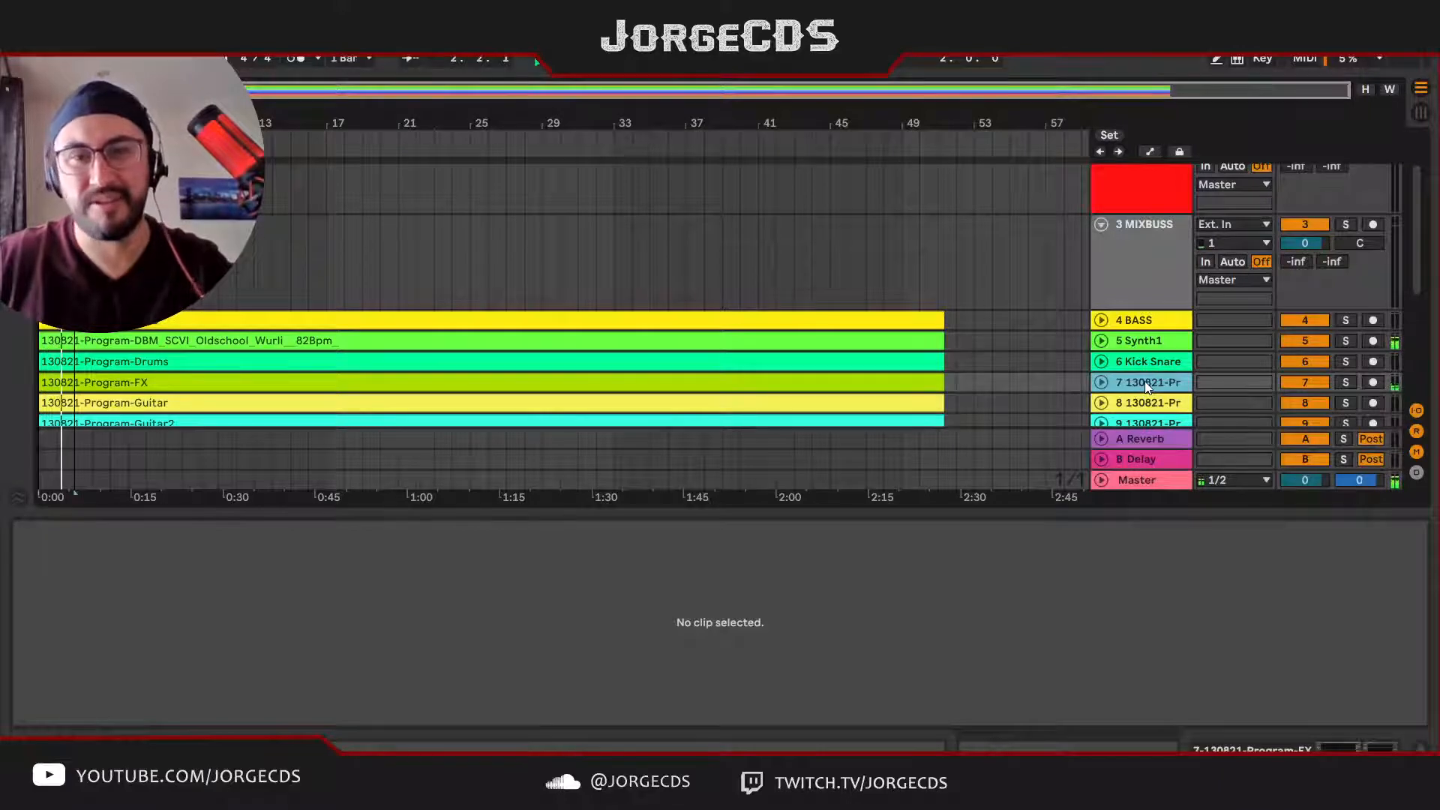
scroll(889, 319, down, 6)
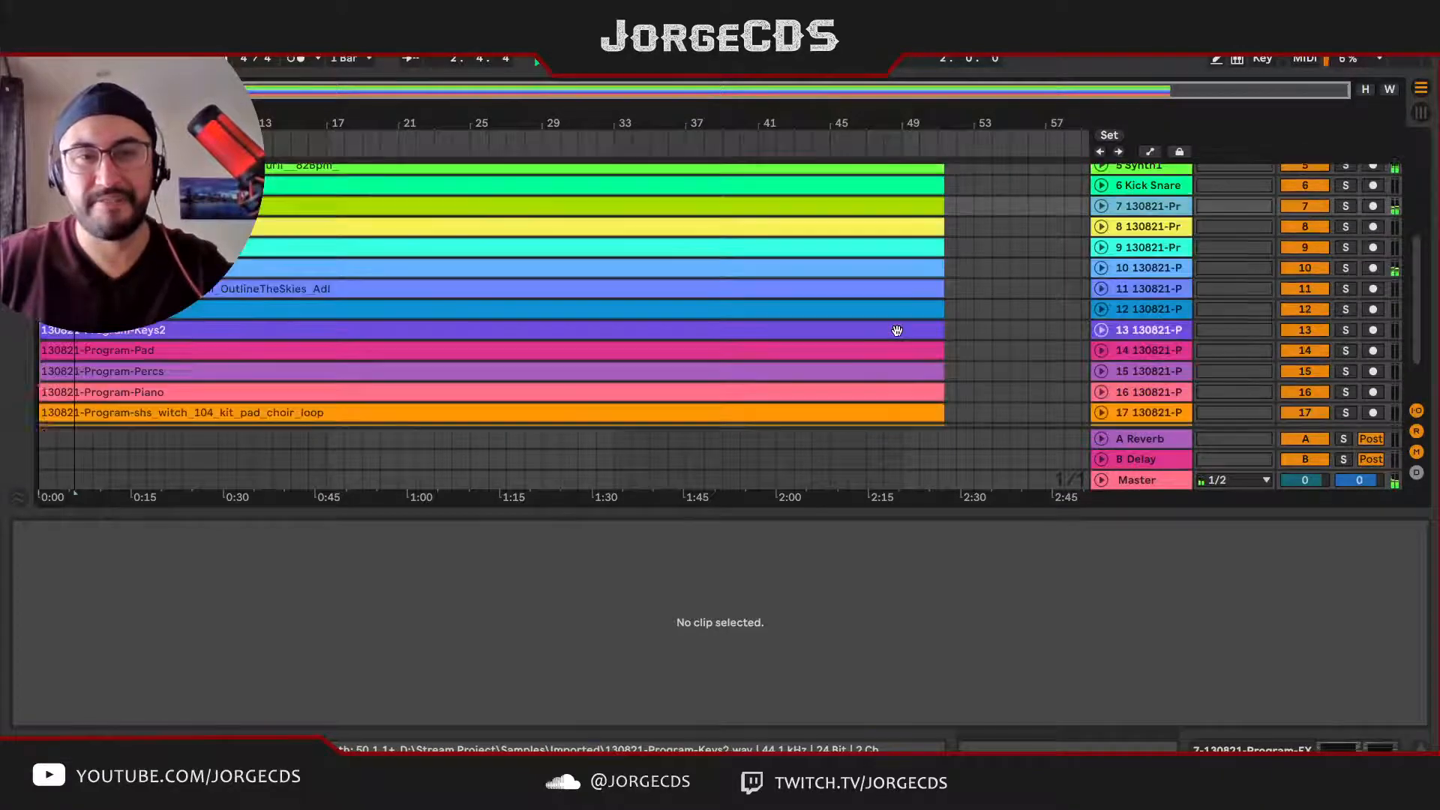
scroll(897, 331, up, 3)
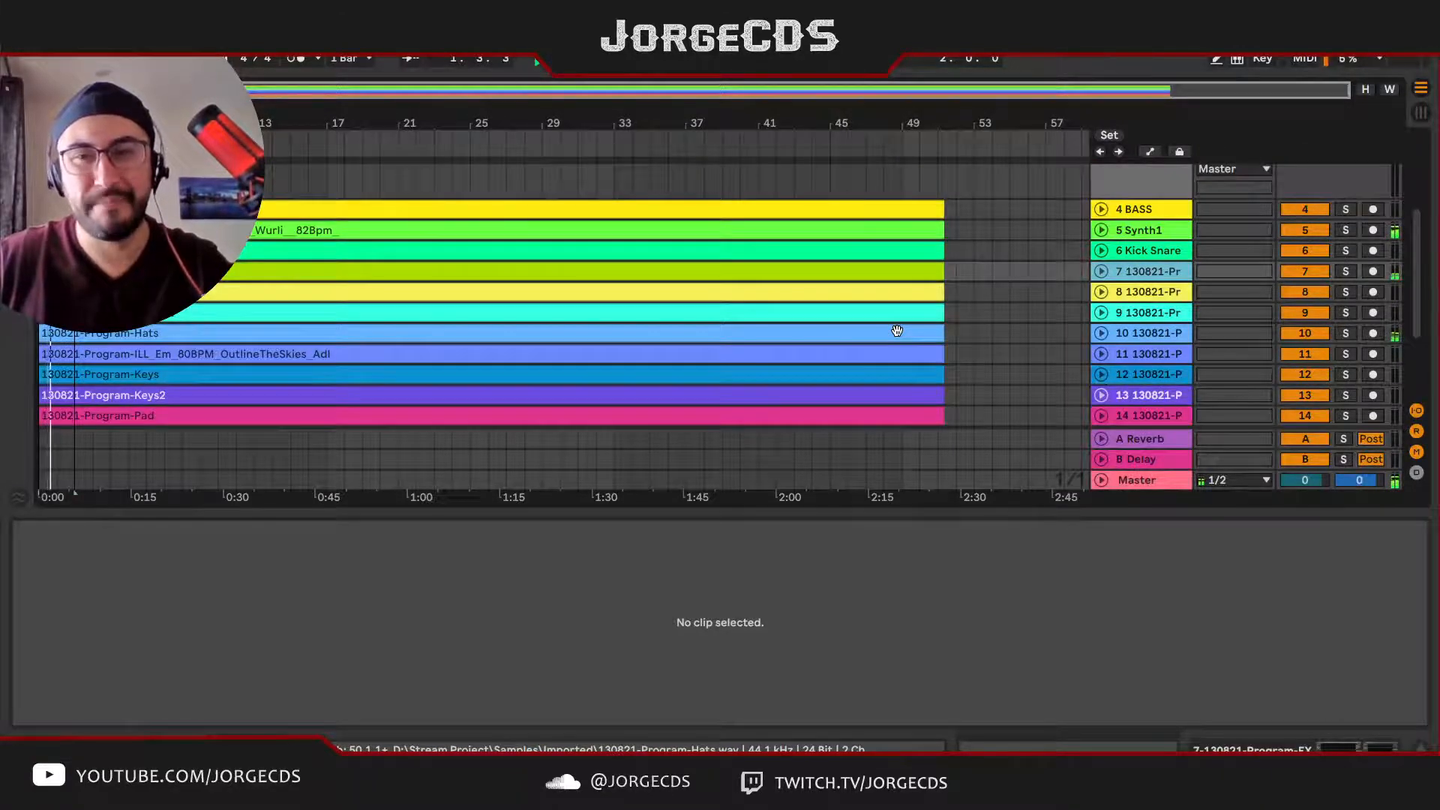
scroll(898, 331, up, 2)
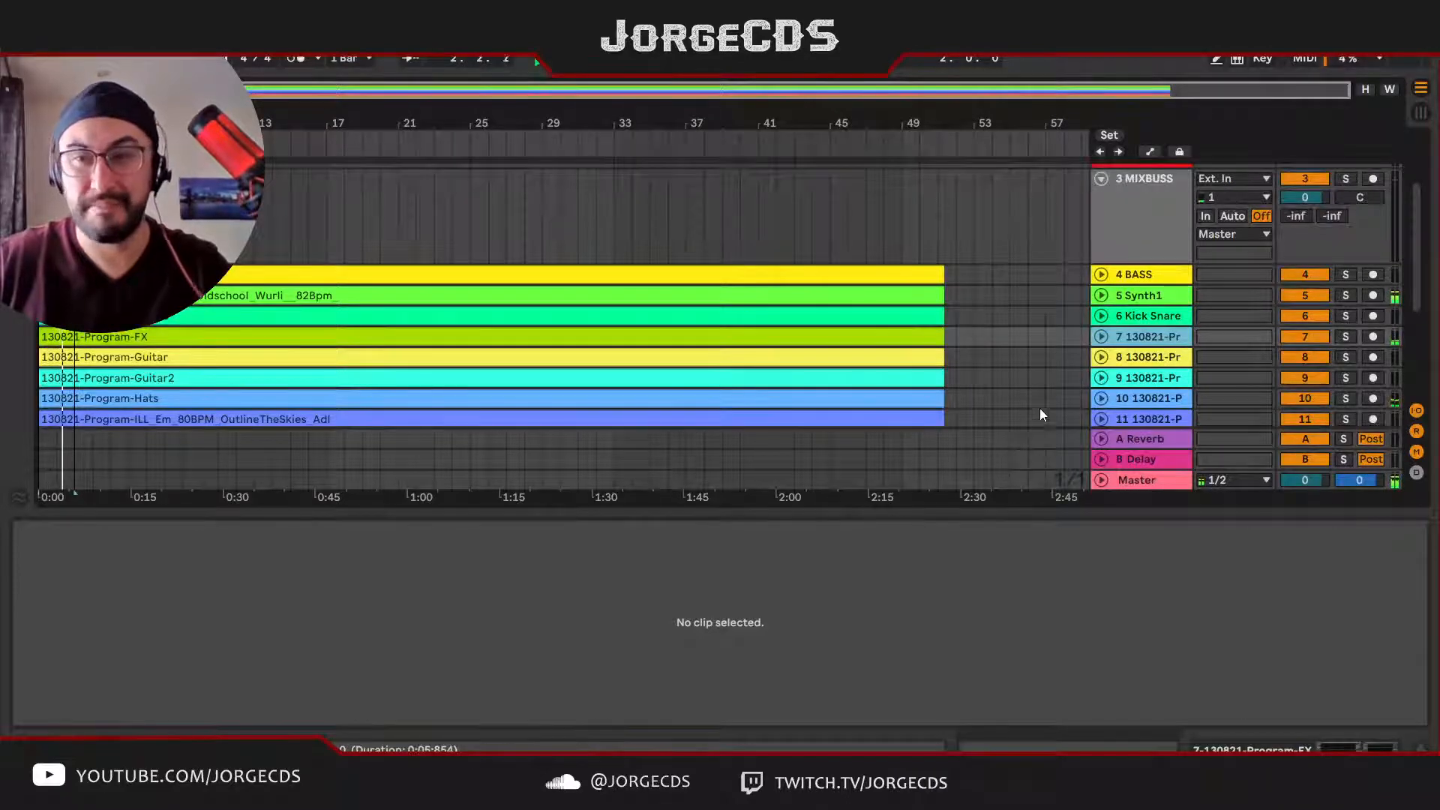
scroll(837, 383, down, 6)
scroll(837, 385, up, 4)
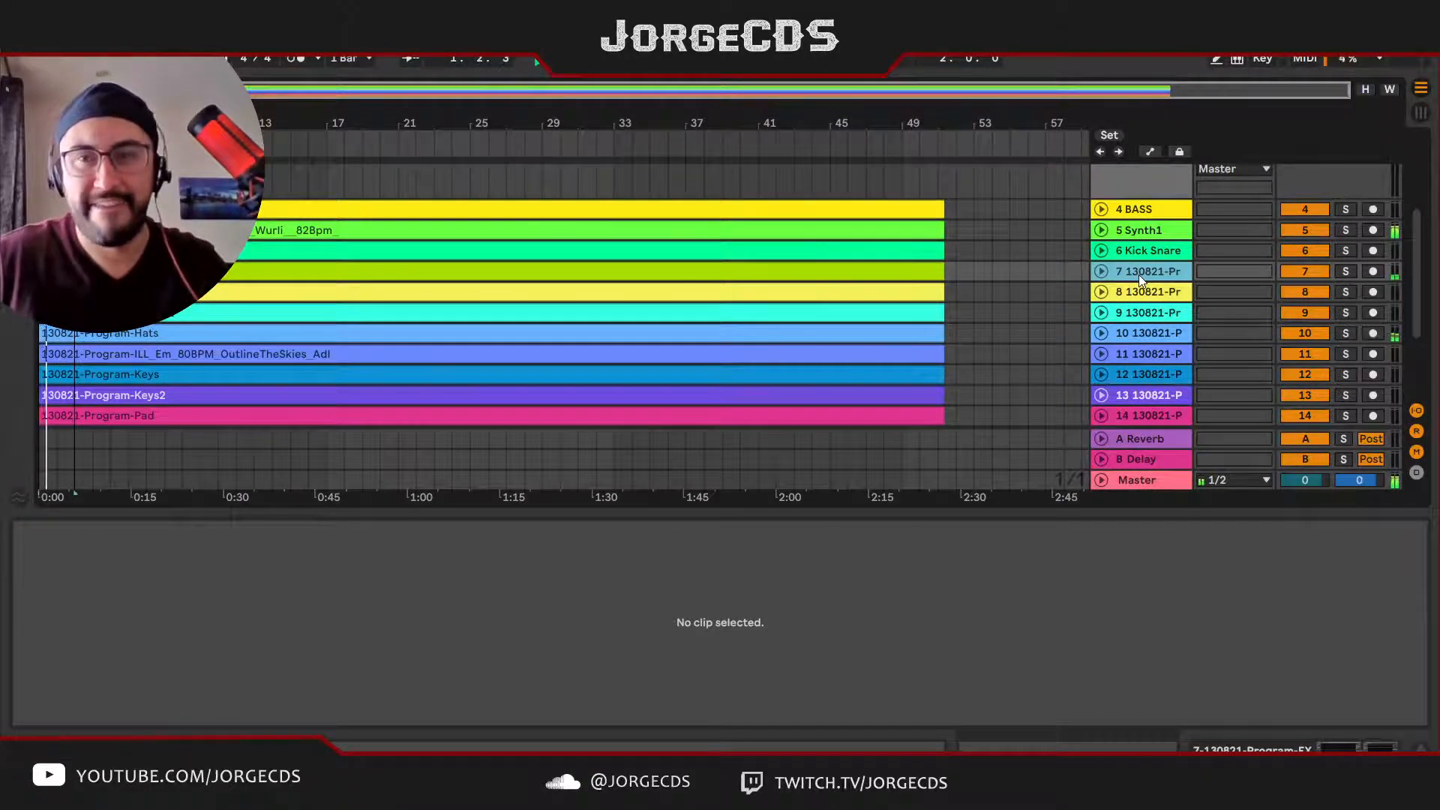
key(ctrl+r)
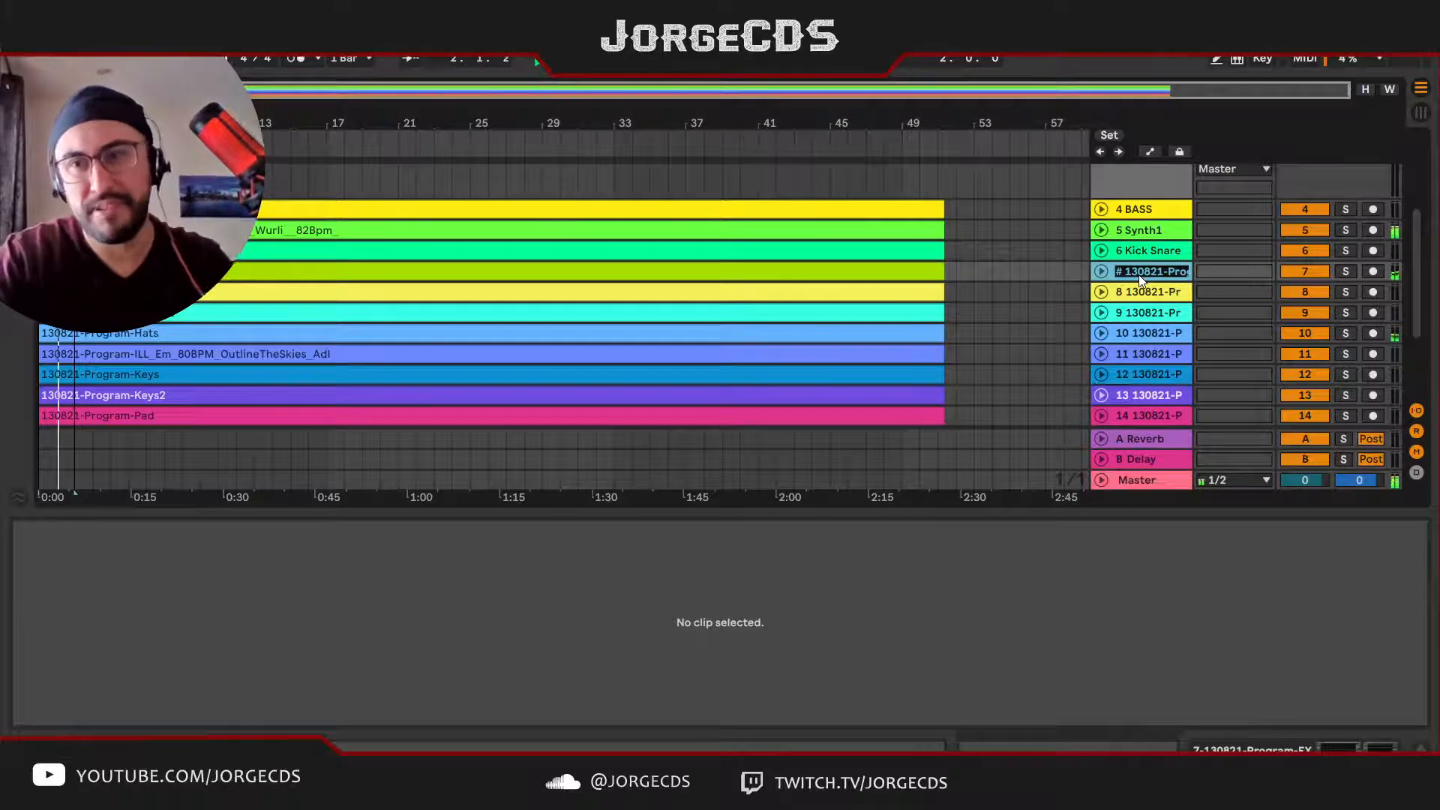
text(# Fx)
key(BackSpace)
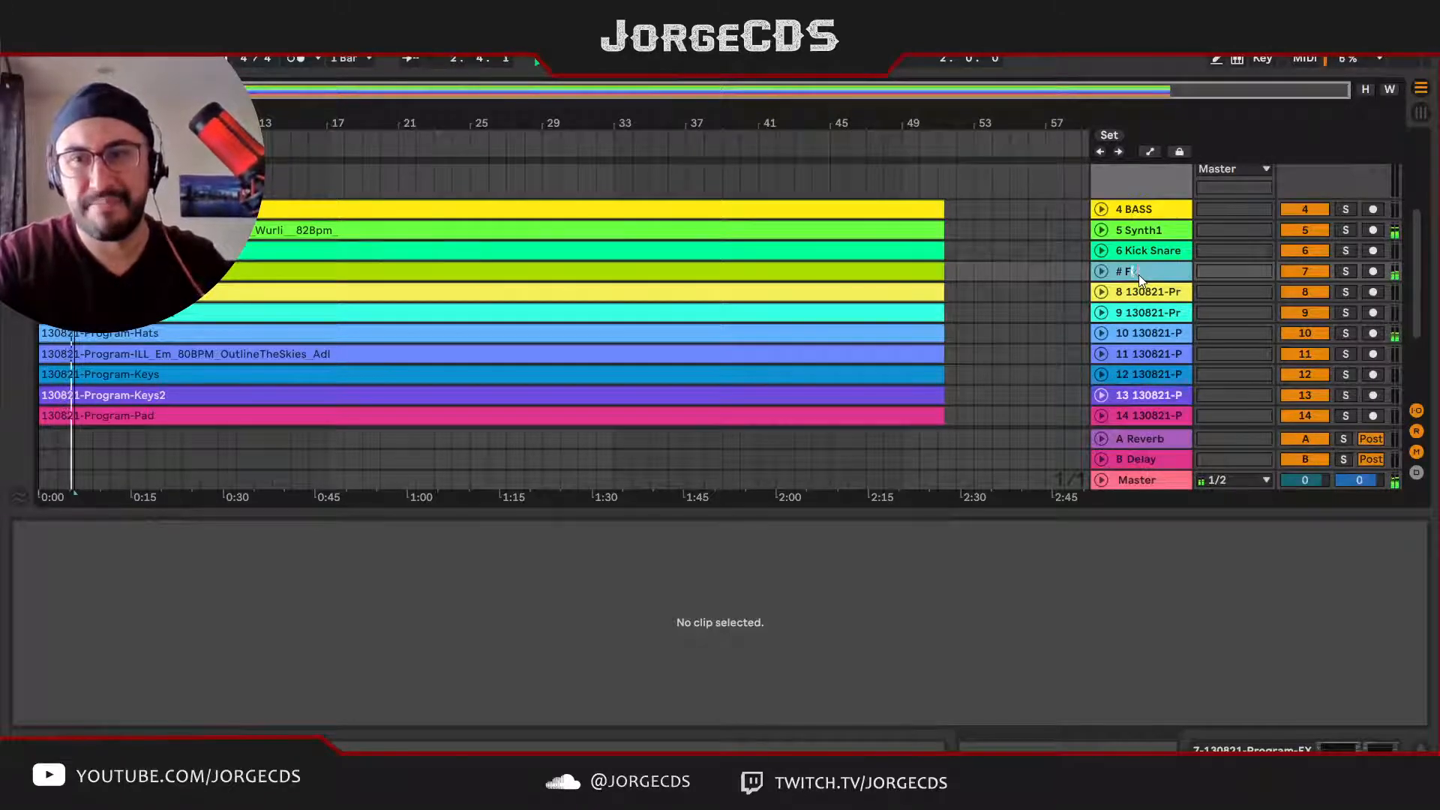
text(X)
key(Return)
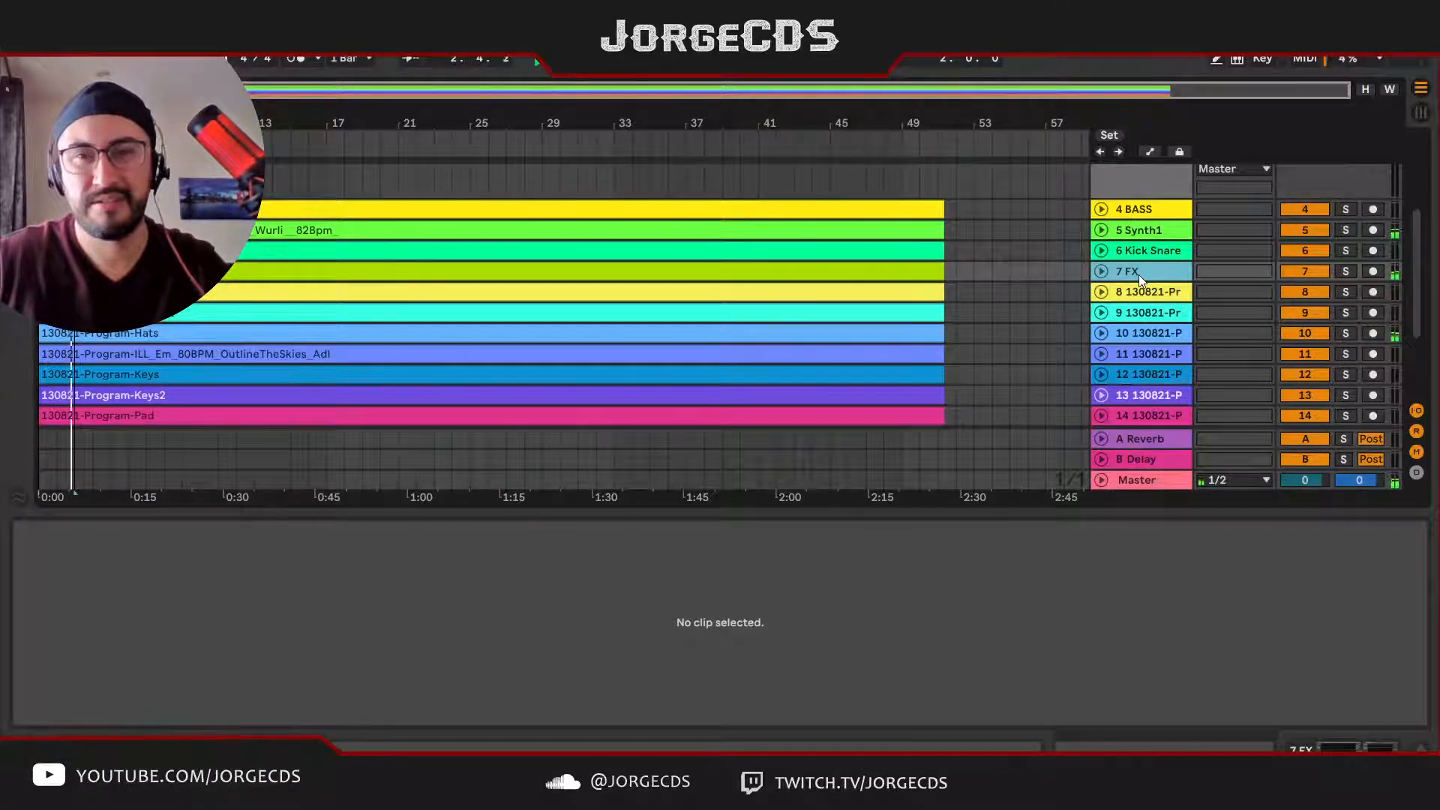
Step: Color the FX track white and assign the same color to its clip
scroll(1139, 273, down, 3)
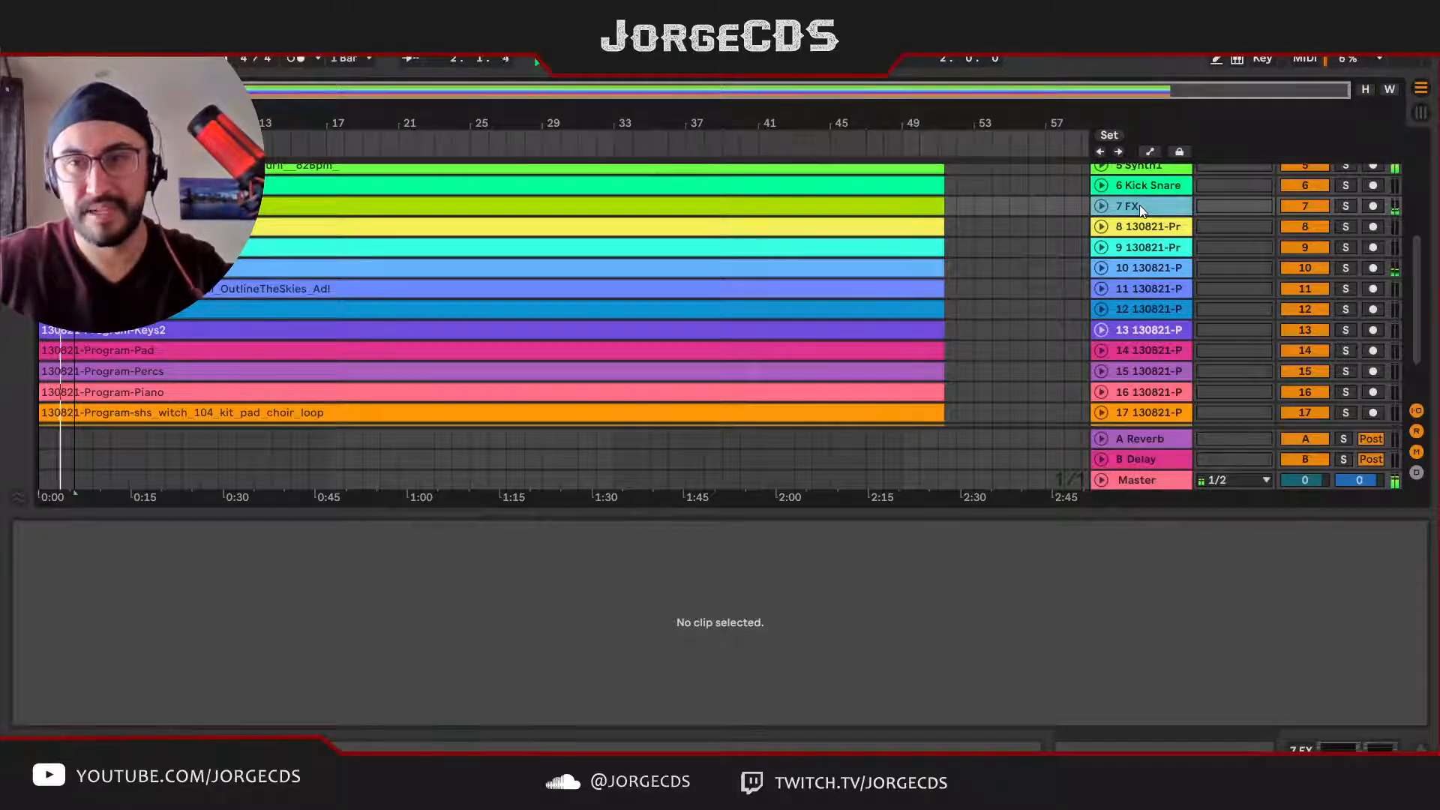
scroll(1173, 380, up, 3)
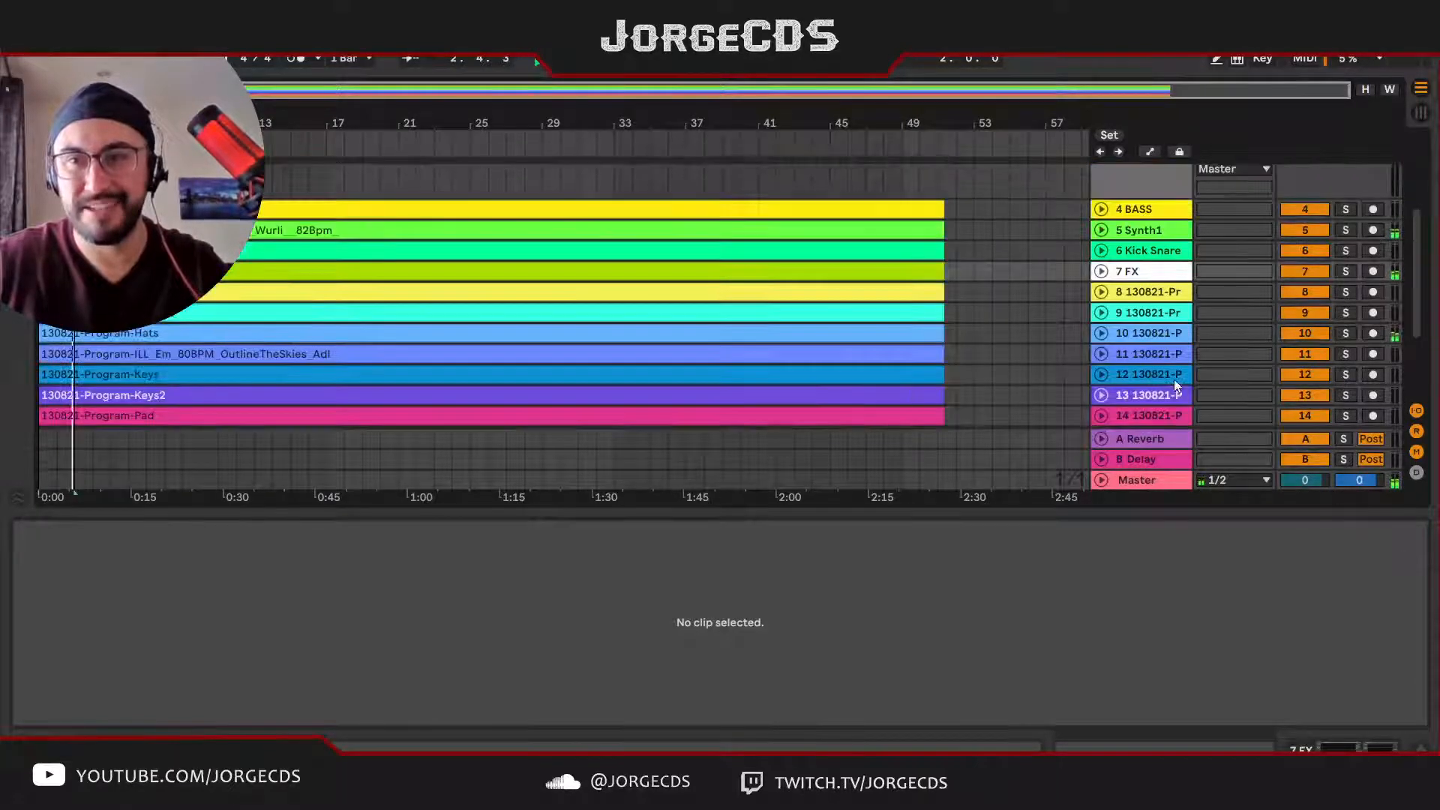
click(1146, 273)
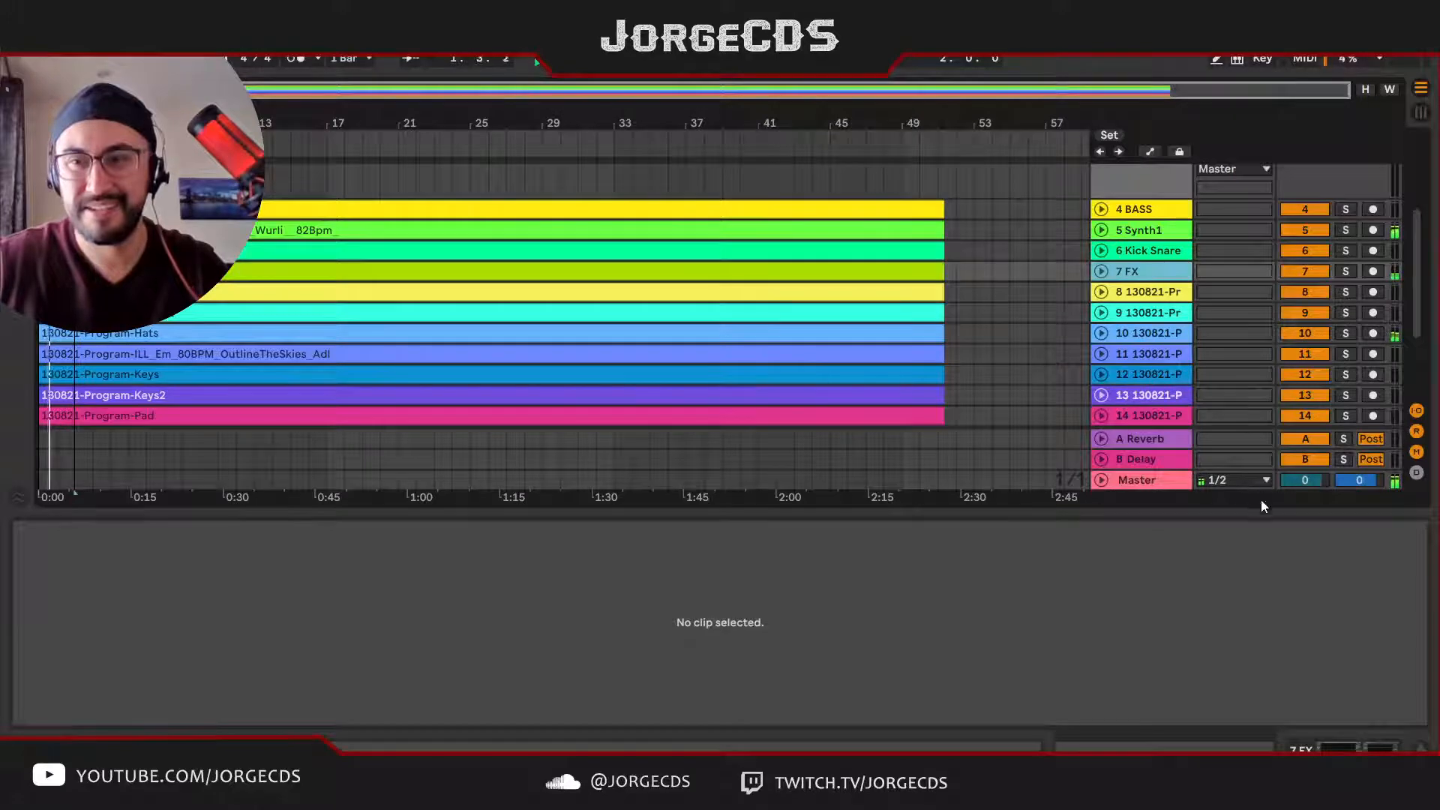
click(1279, 688)
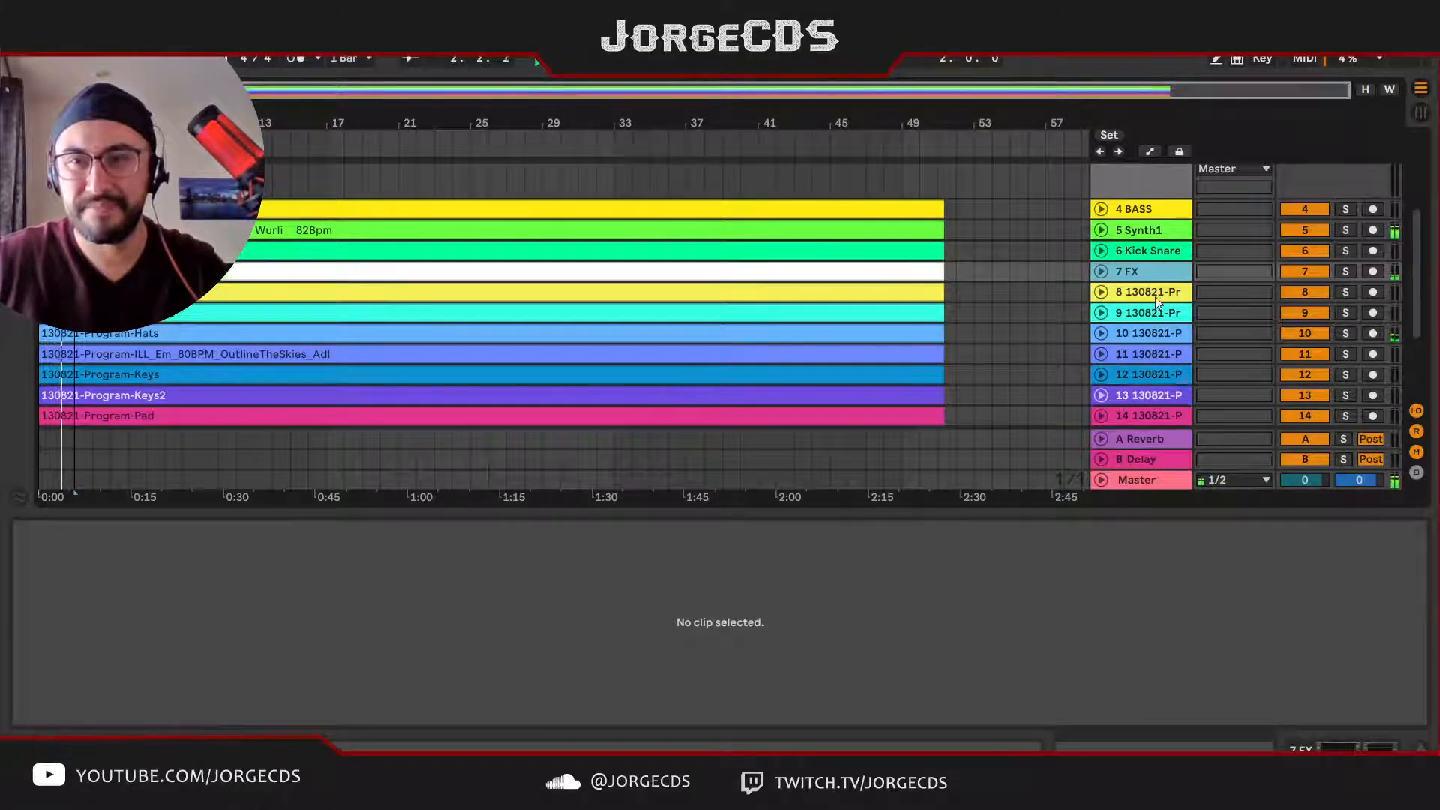
Step: Move the FX track to the end of the track list, below the last stem track
scroll(1152, 434, down, 2)
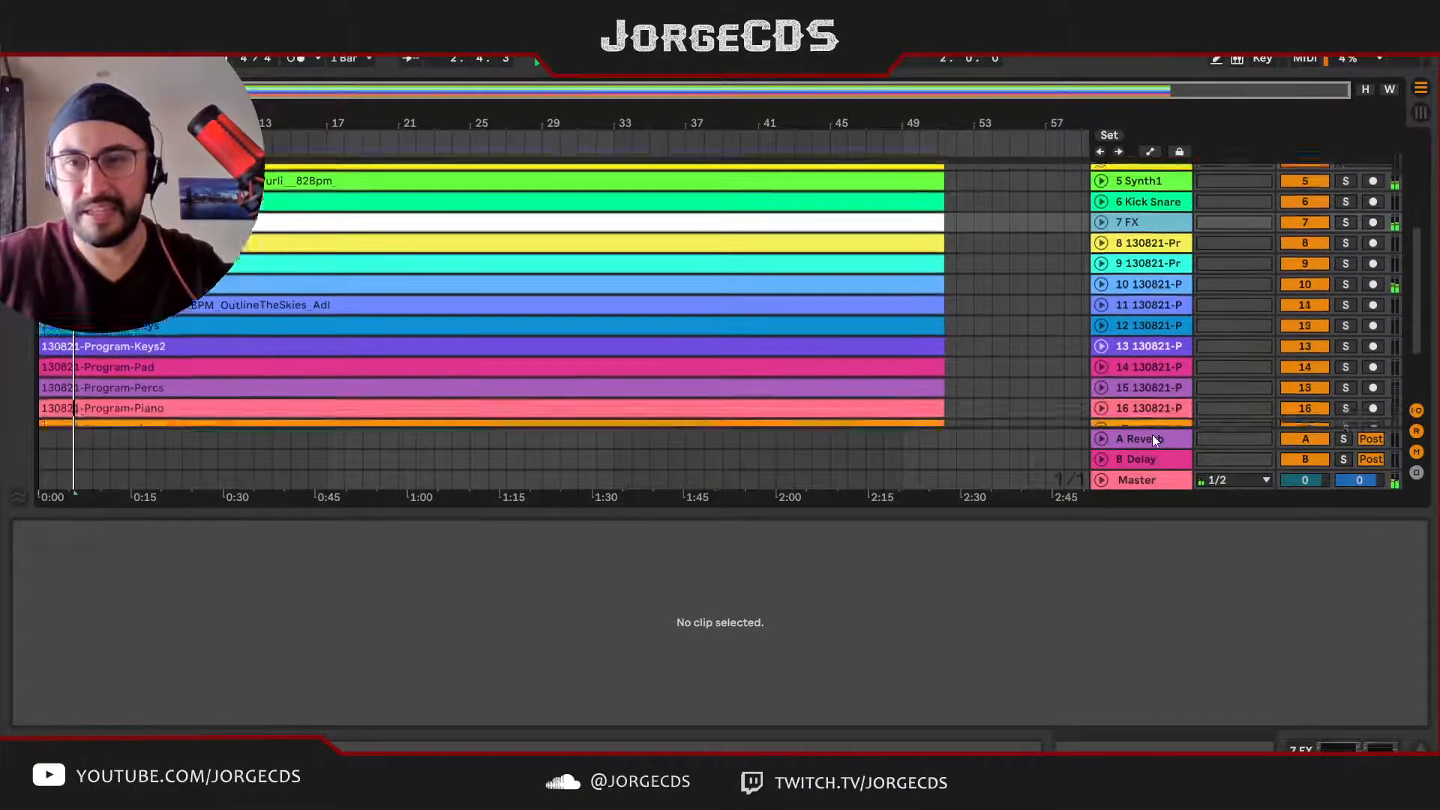
scroll(1152, 435, down, 2)
scroll(1153, 397, up, 6)
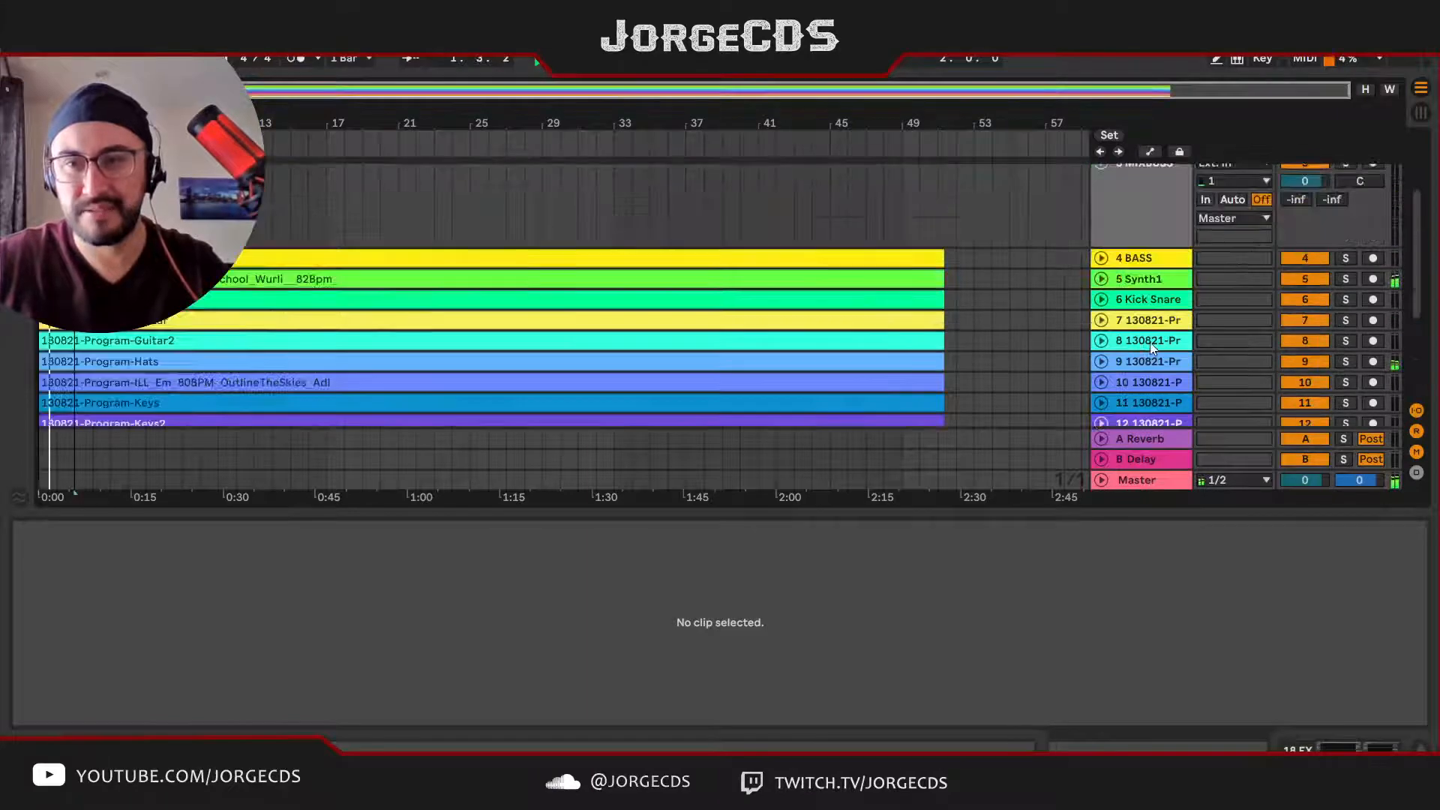
scroll(1150, 344, up, 2)
scroll(1150, 344, down, 2)
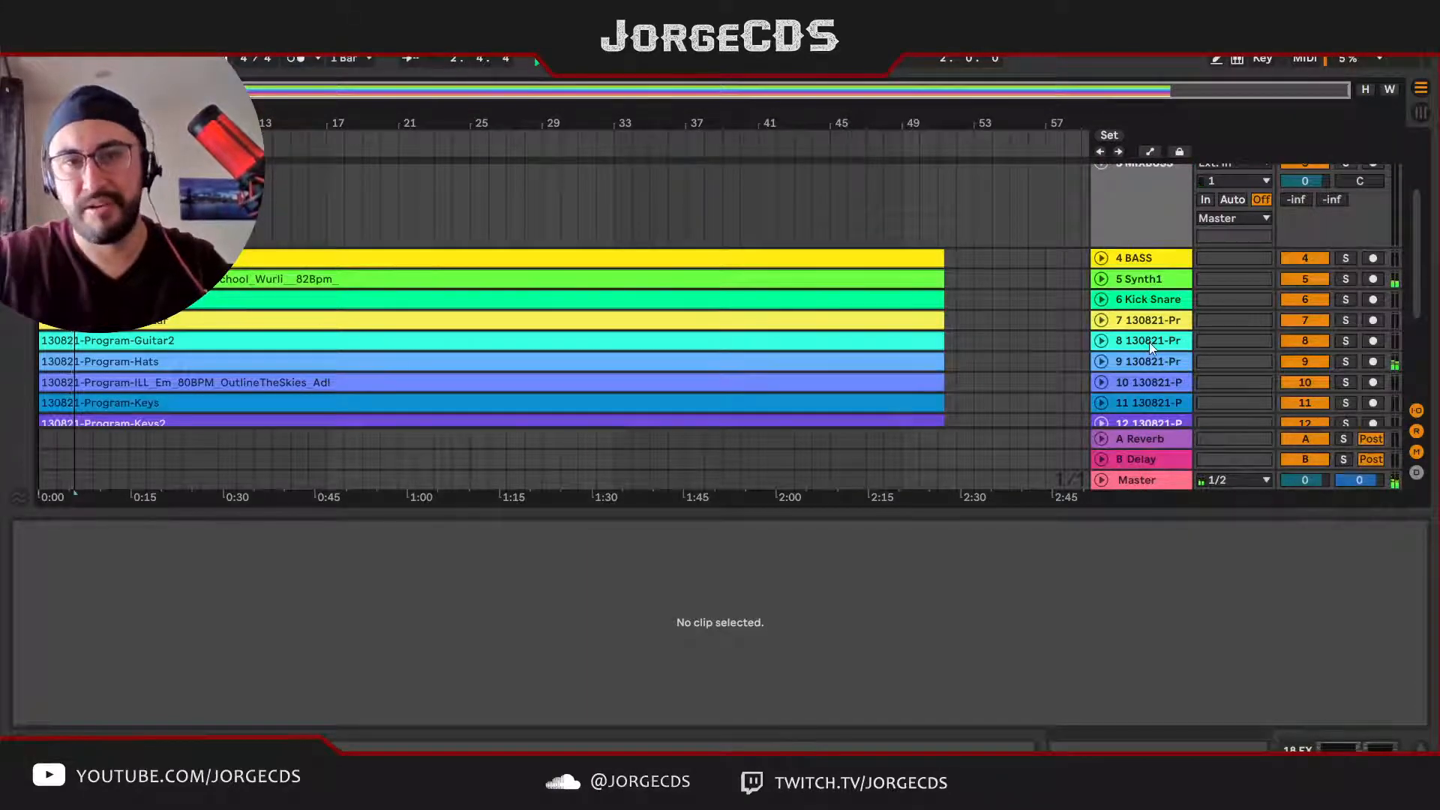
Step: Solo the Program-Guitar track briefly to audition it, unsolo it, and rename it Guitar1
click(1141, 317)
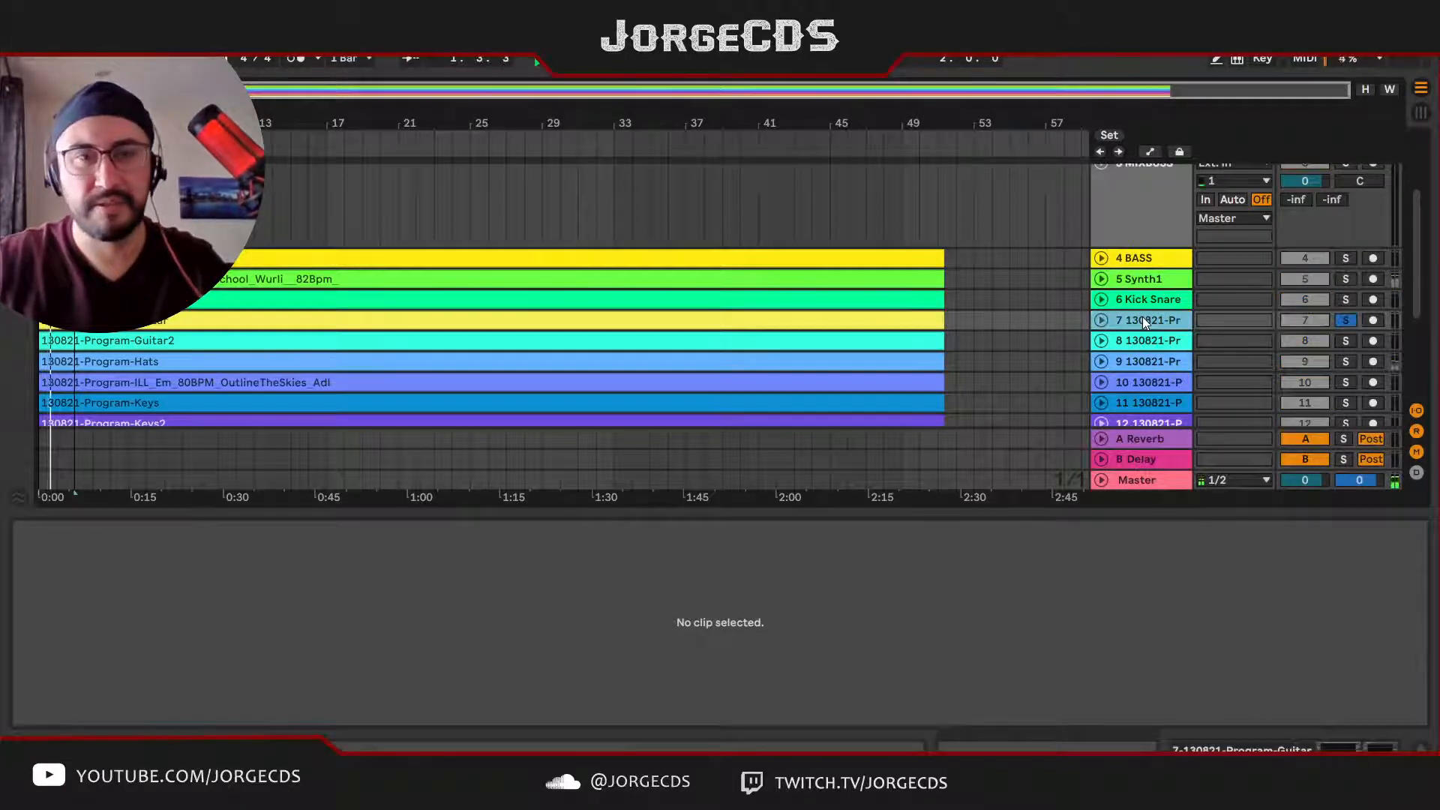
key(s)
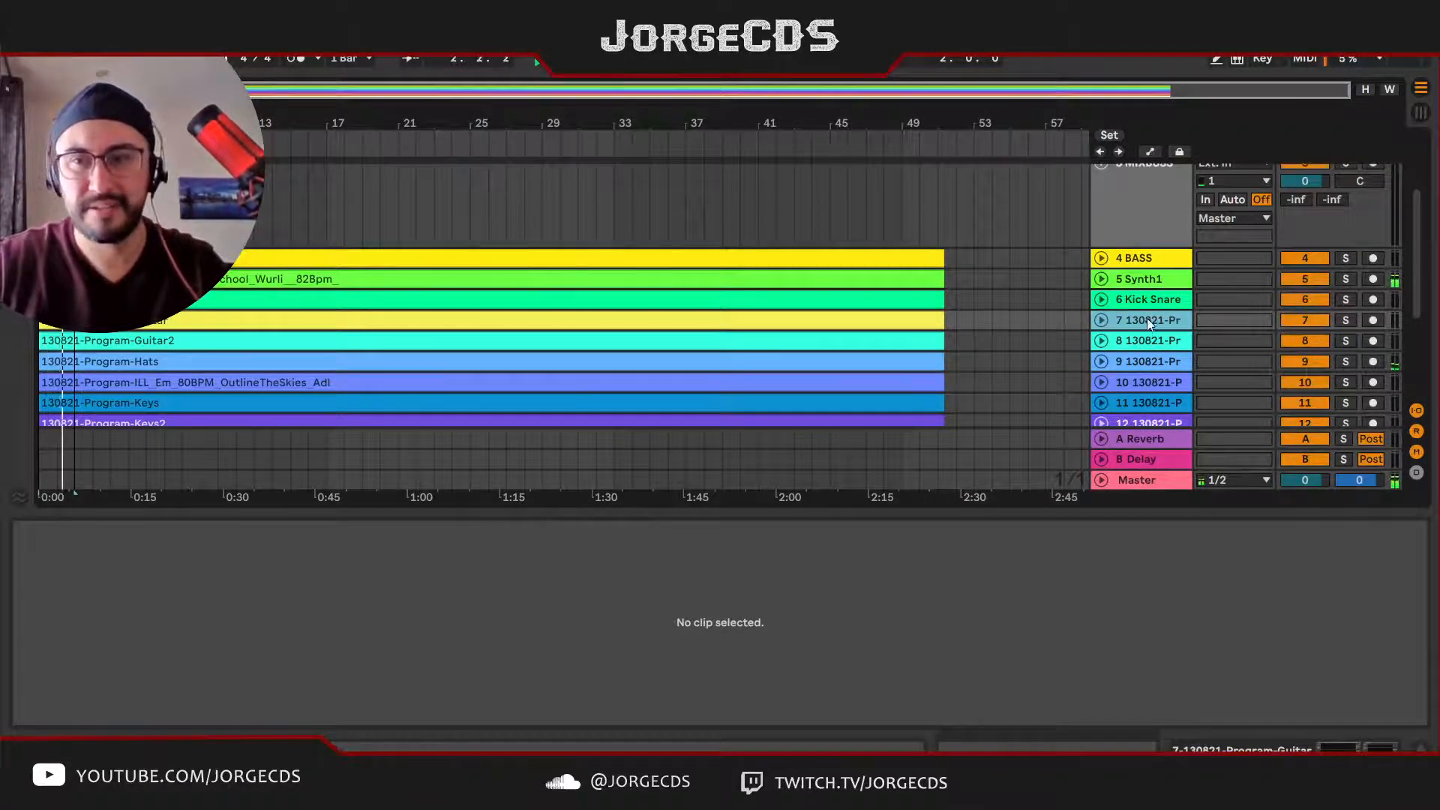
key(ctrl+r)
text(#)
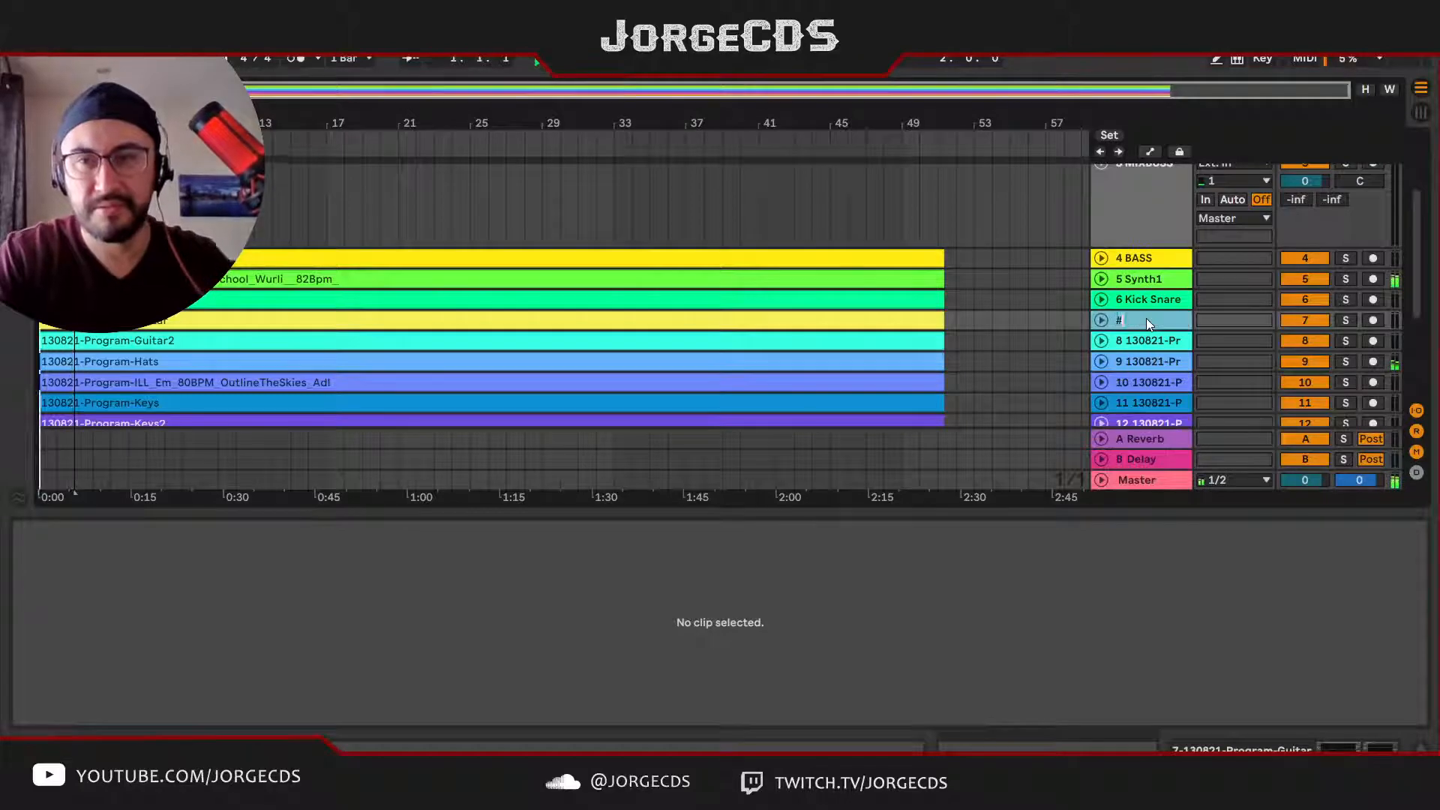
text( g)
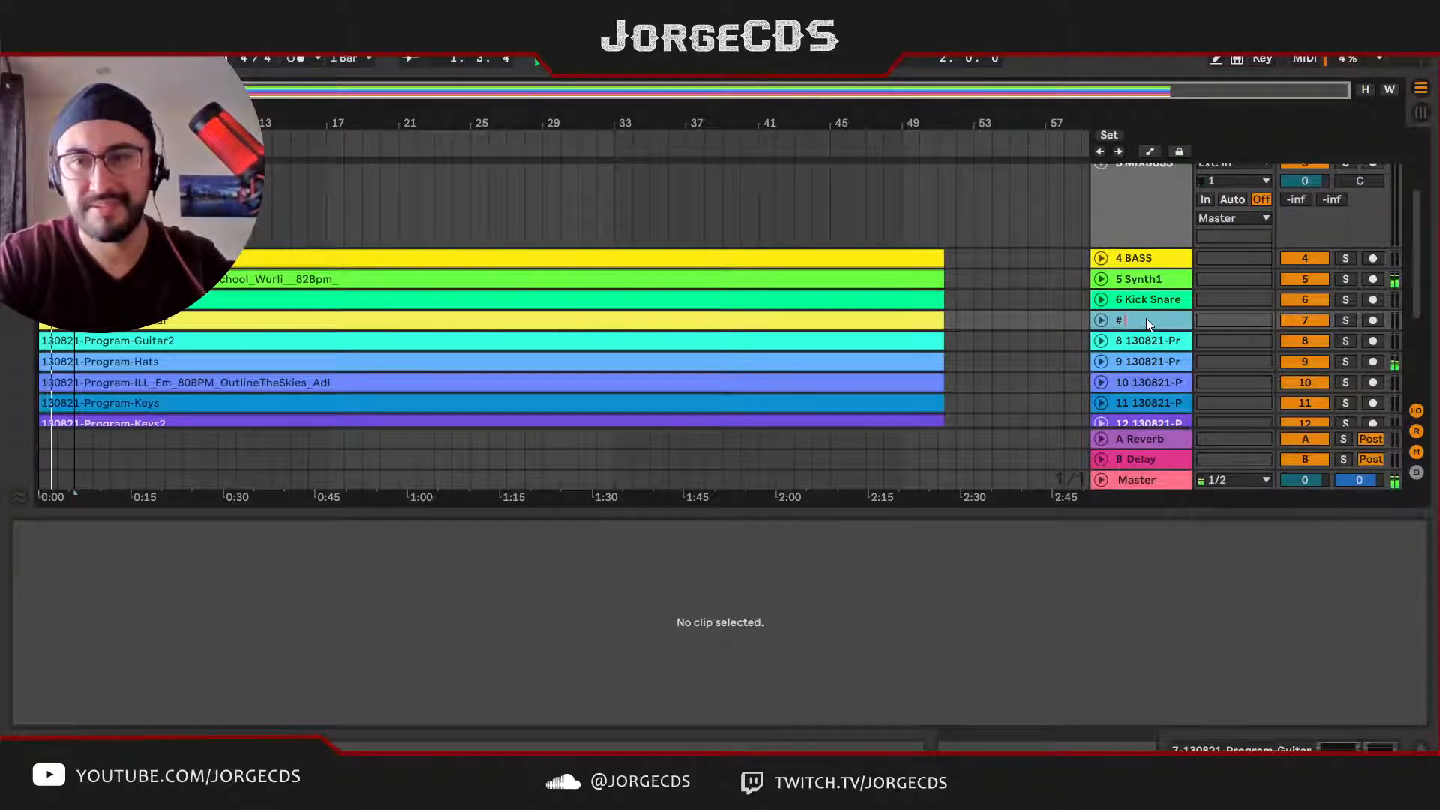
text(Guitar1)
key(Return)
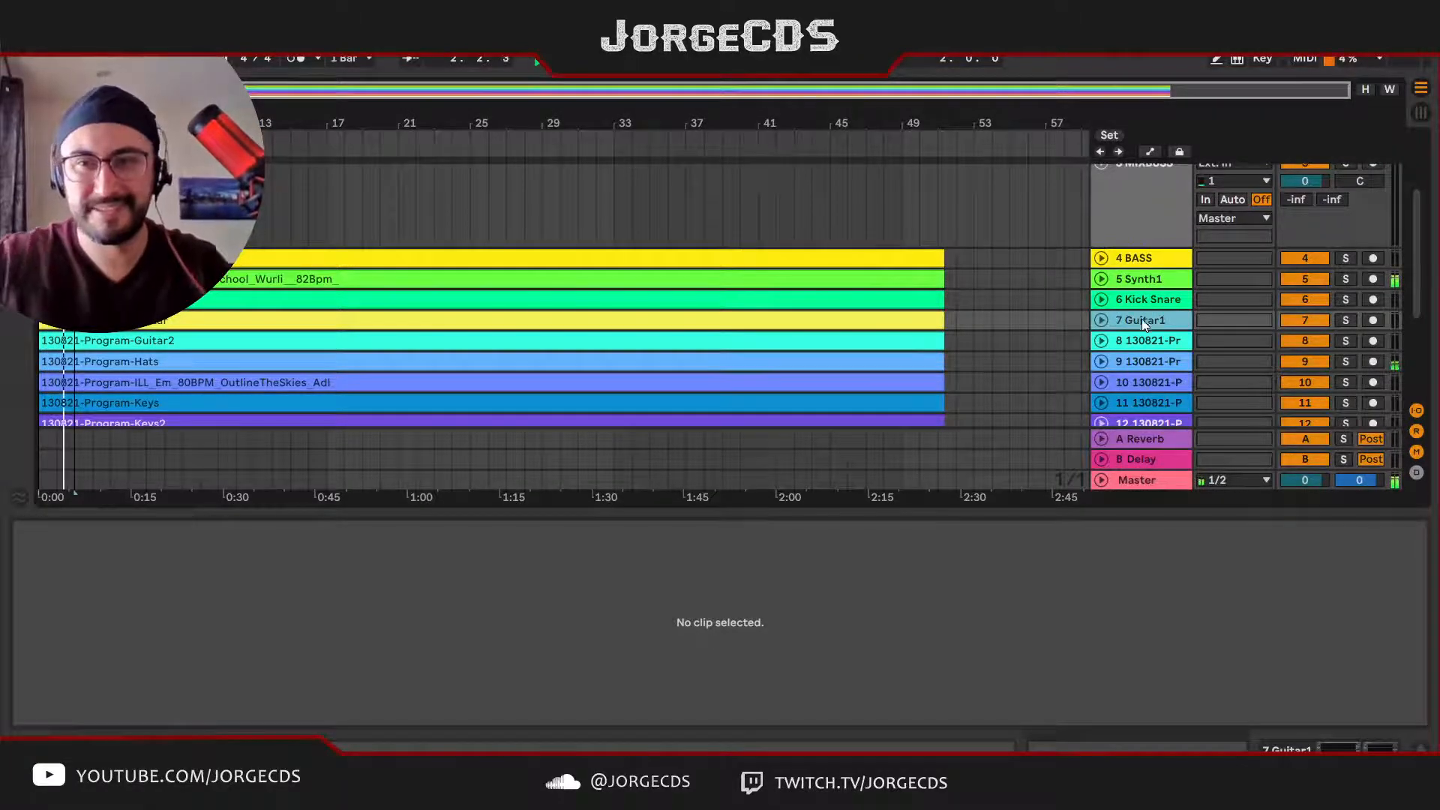
Step: Unfold the Guitar1 track and play its short passage from bar 49, first soloed and then with the full mix
click(1102, 321)
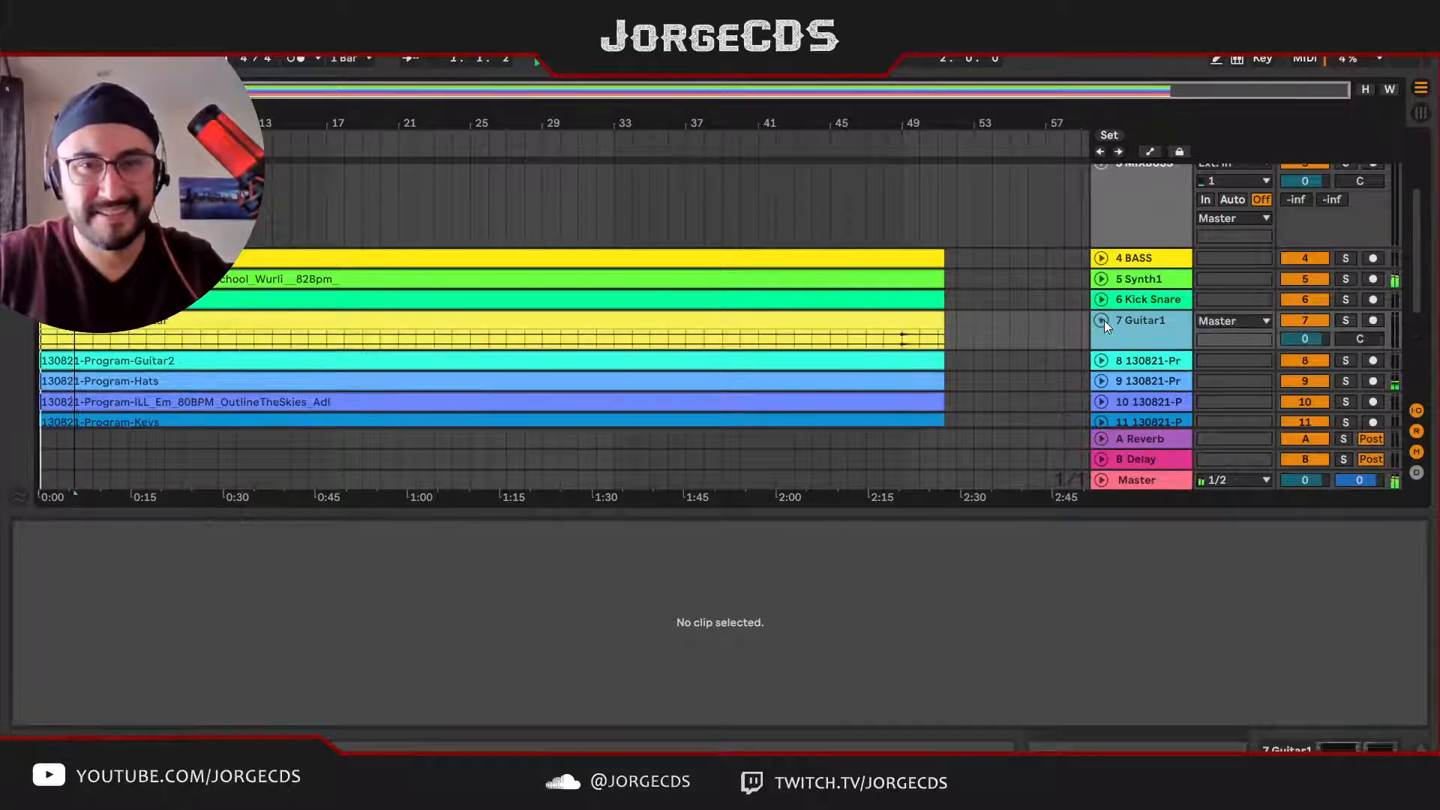
click(897, 346)
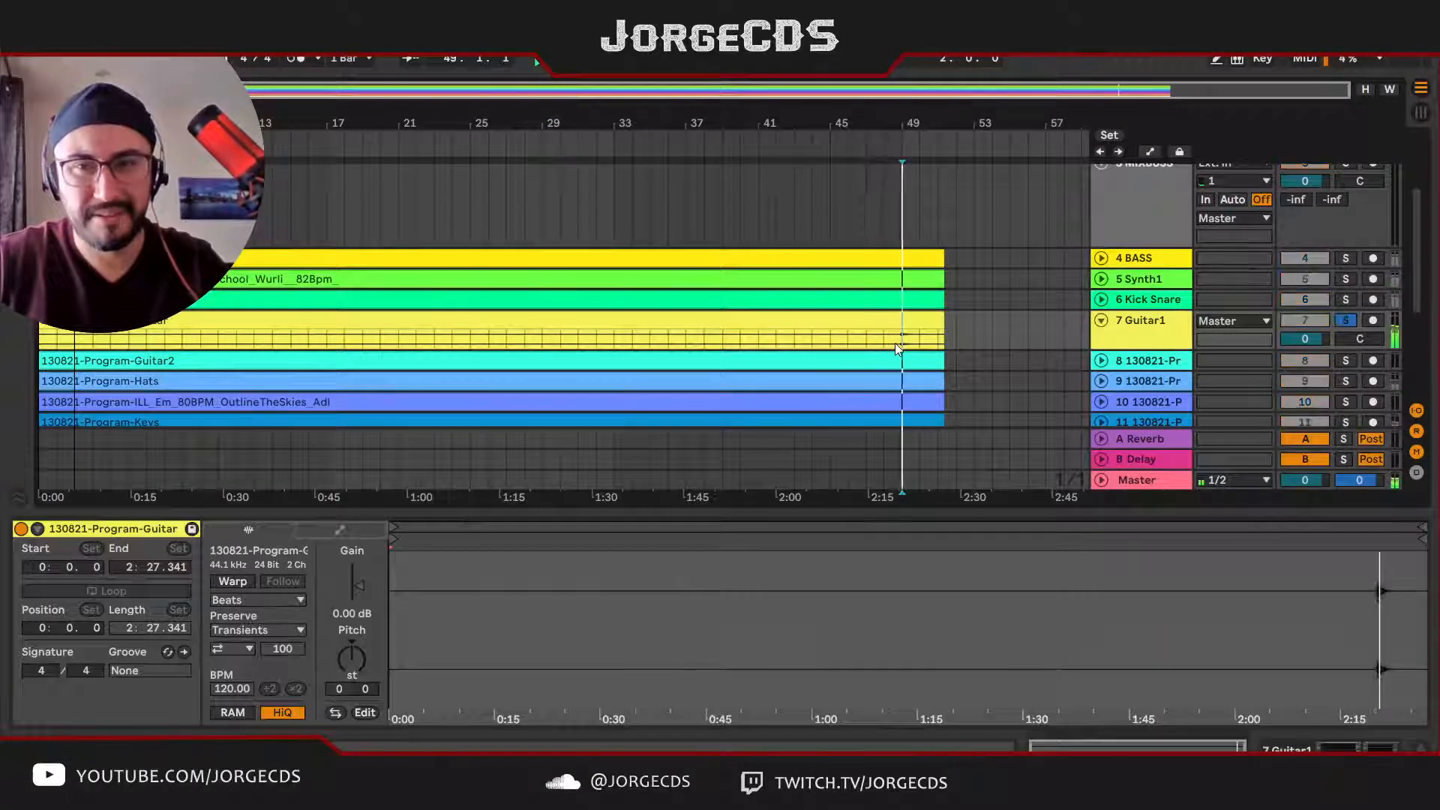
key(space)
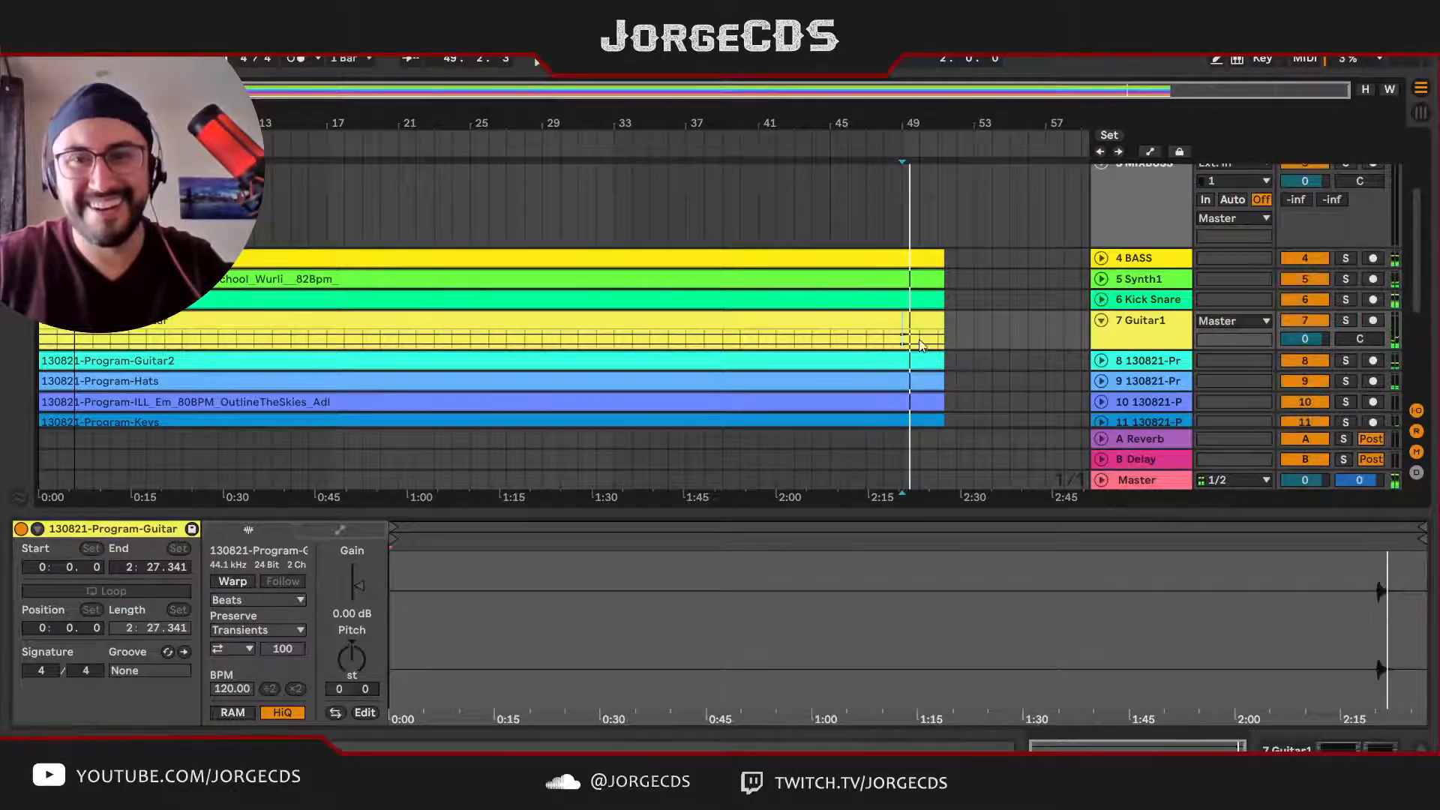
key(space)
Step: Trim the empty start of the Guitar1 clip up to bar 48, crop the clip, and play back the remaining part
click(649, 325)
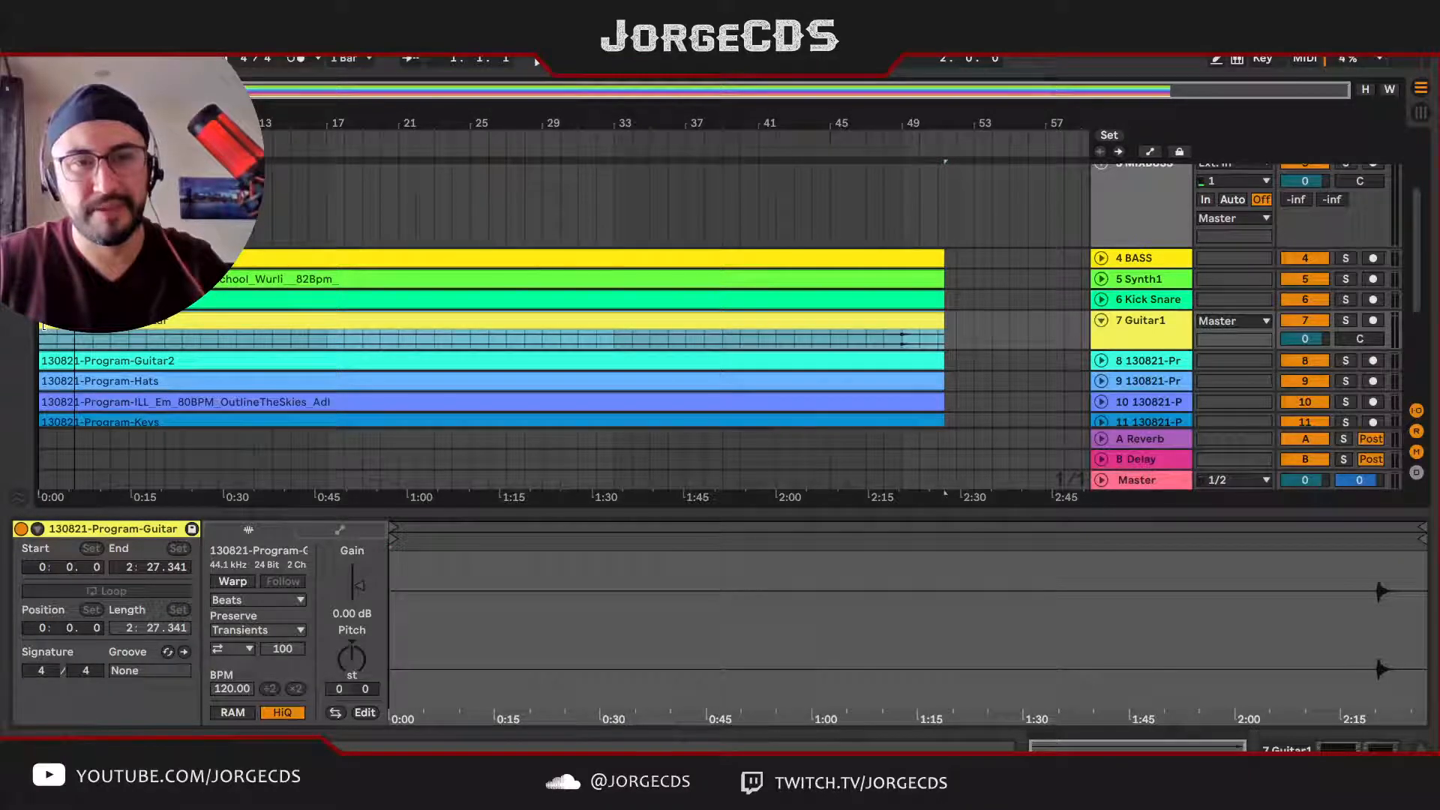
drag(41, 327, 883, 359)
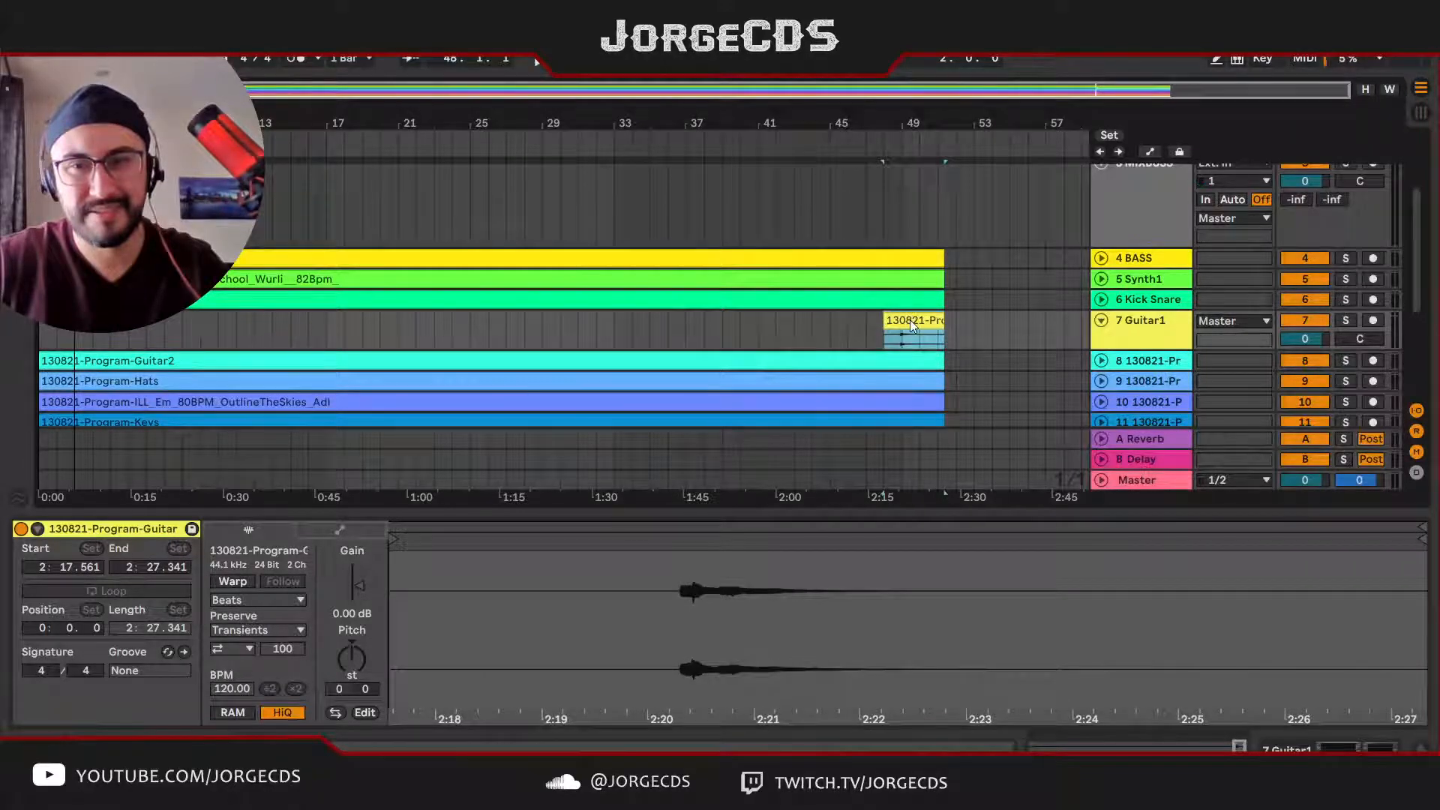
click(1001, 580)
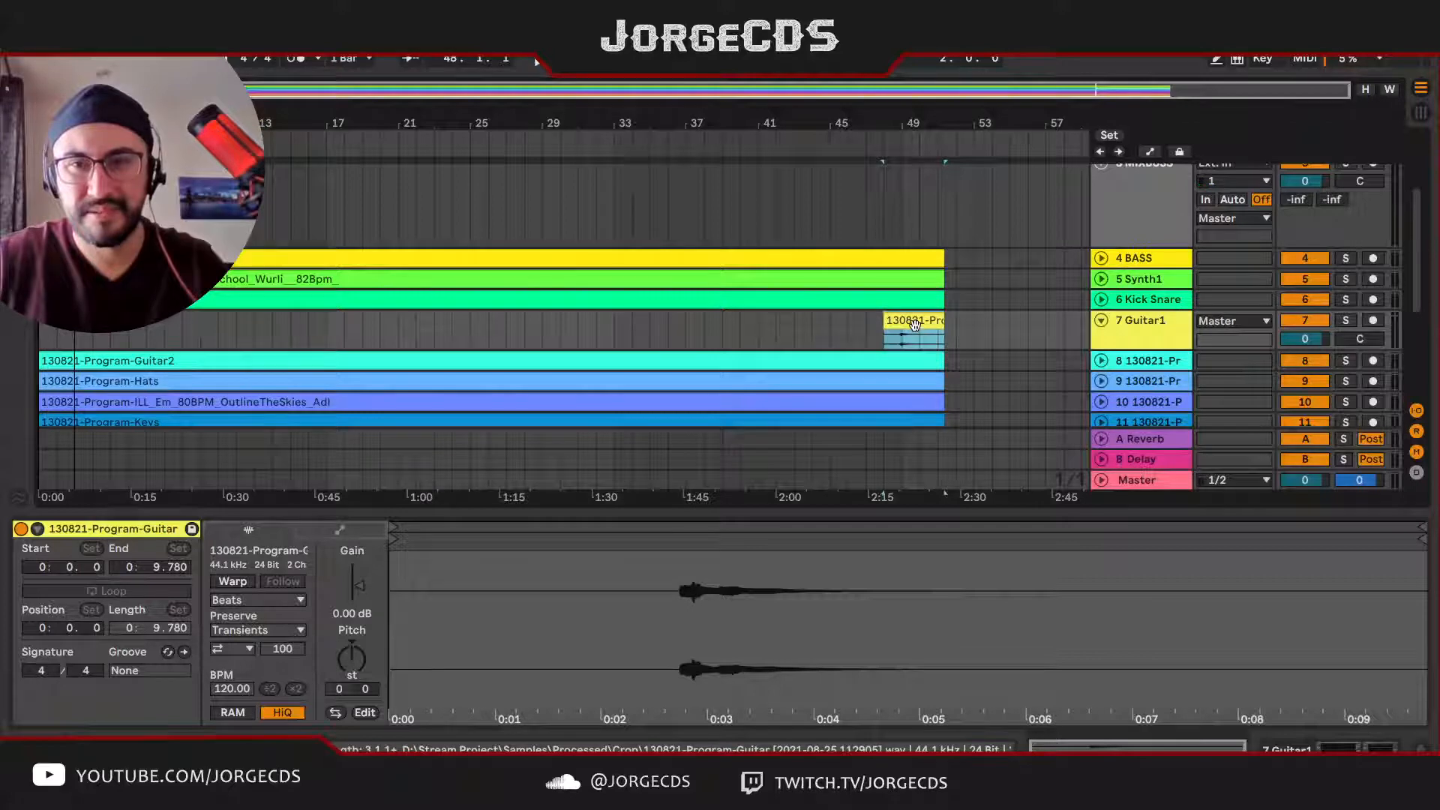
key(space)
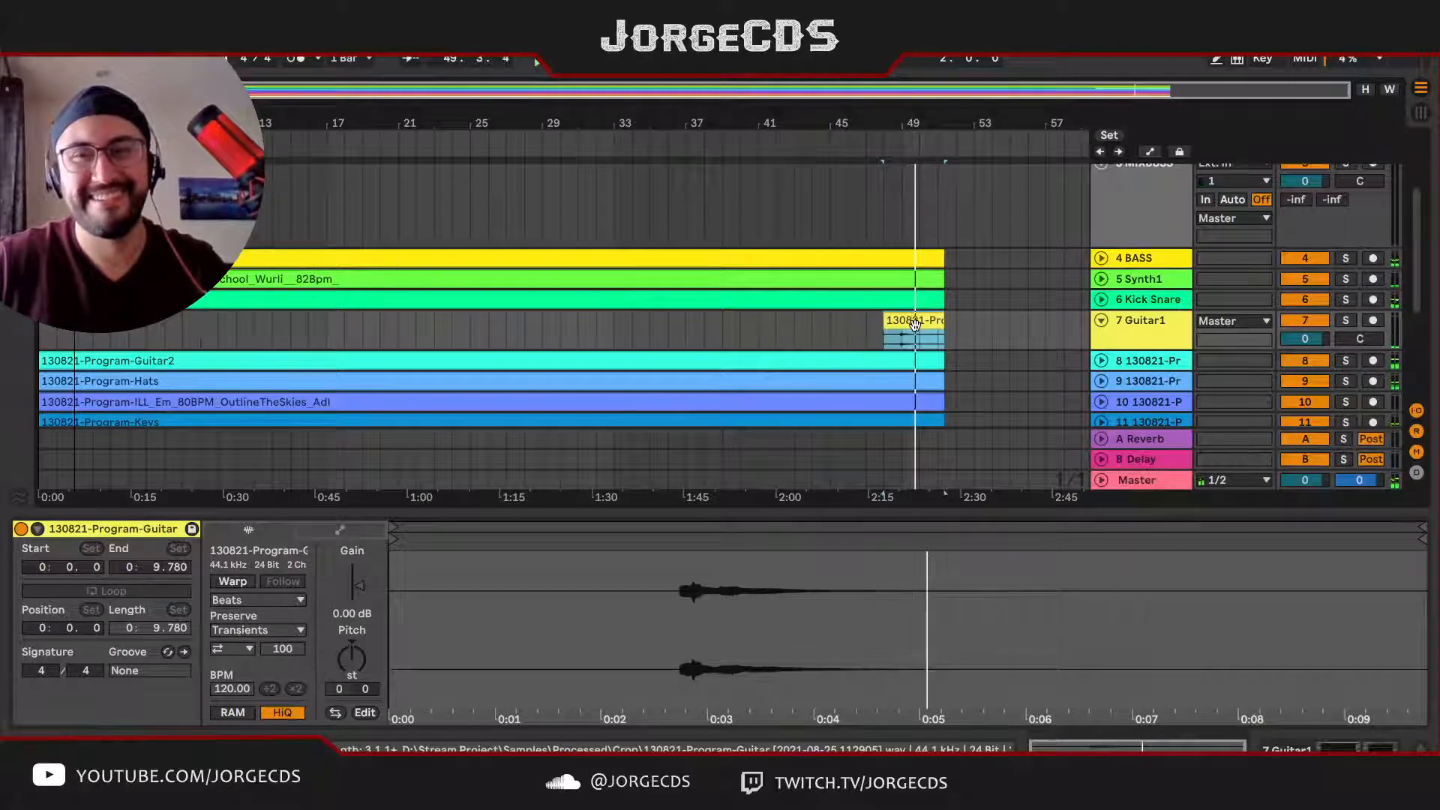
Step: Rename track 8, the Program-Guitar2 stem, as Guitar2
click(1155, 336)
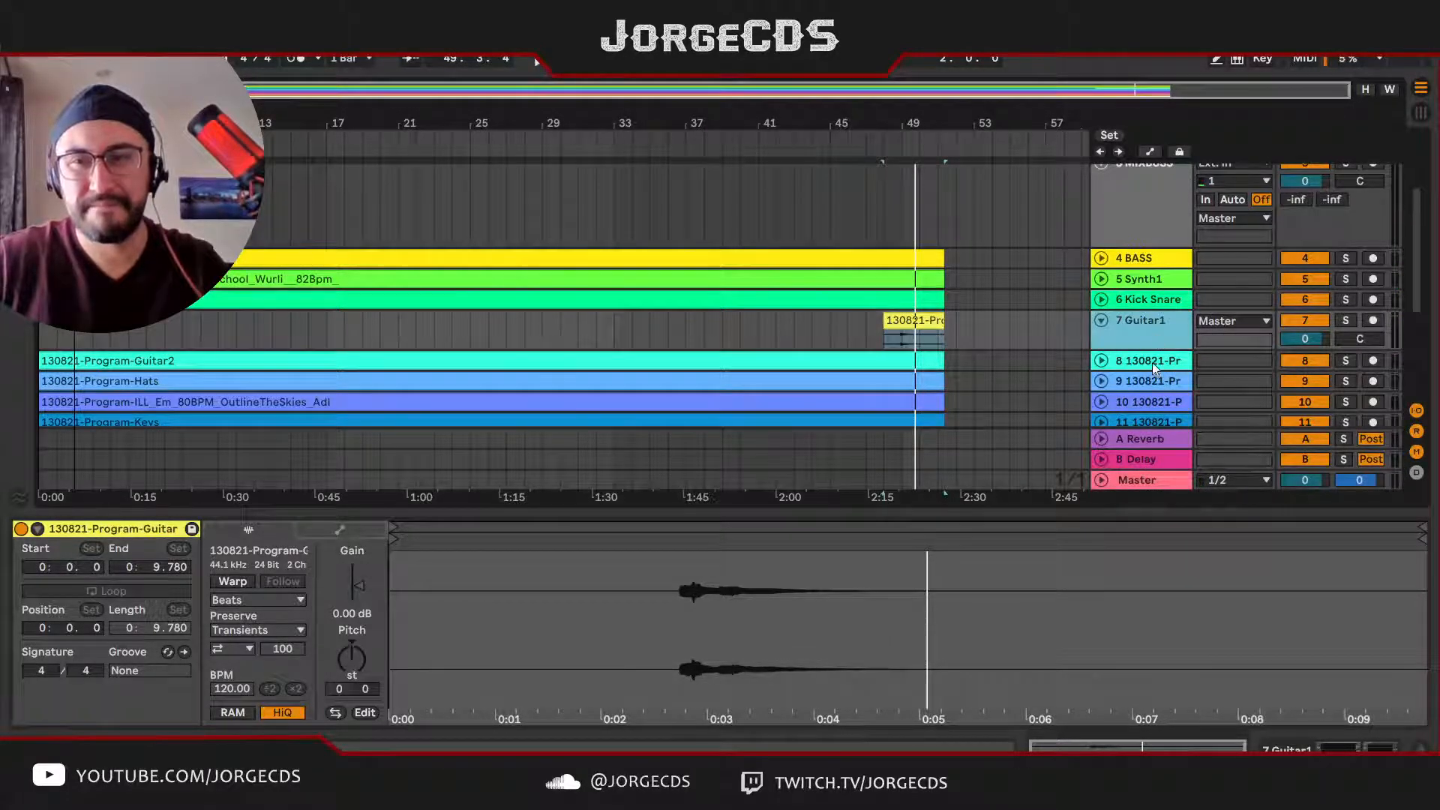
click(1151, 363)
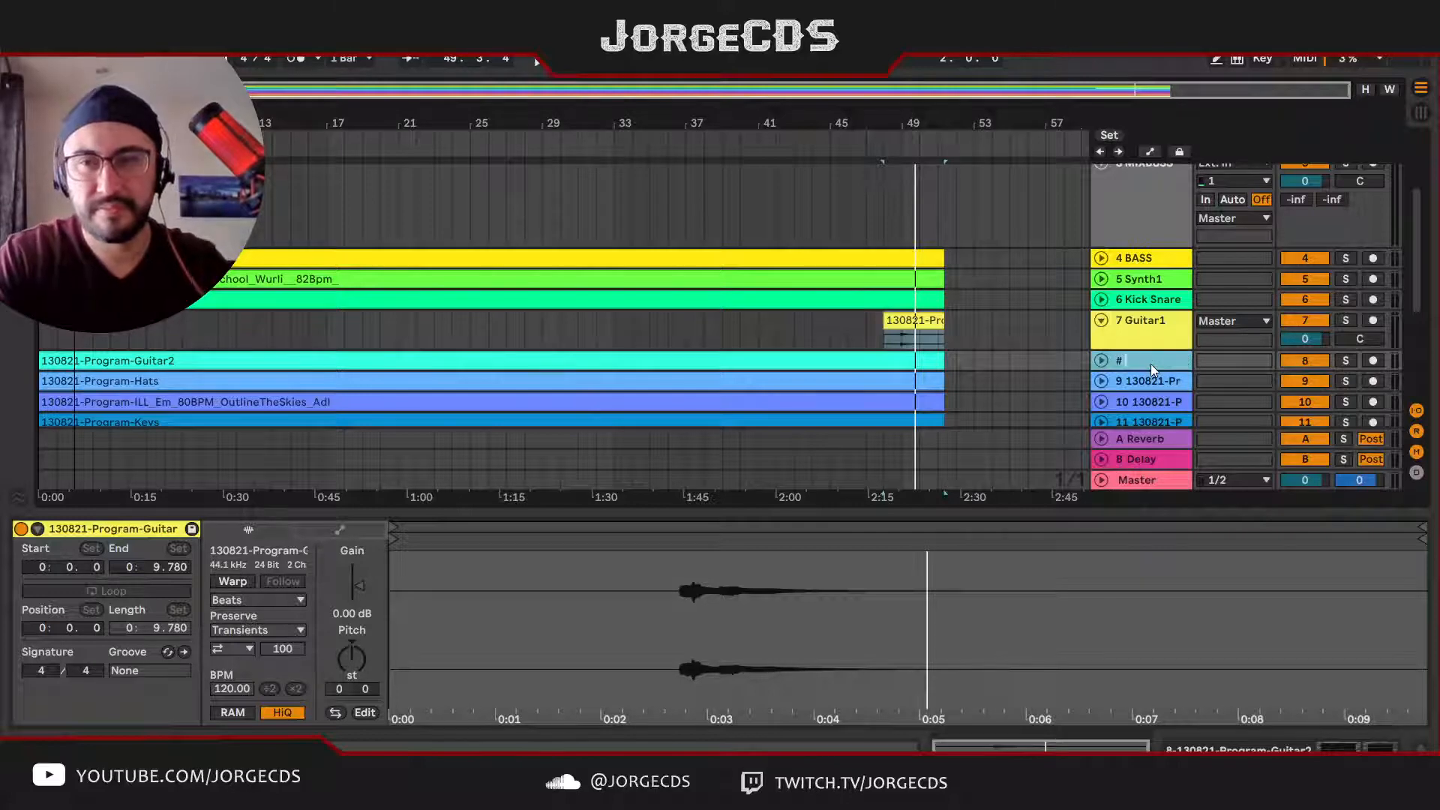
text(# Guitar2)
key(Tab)
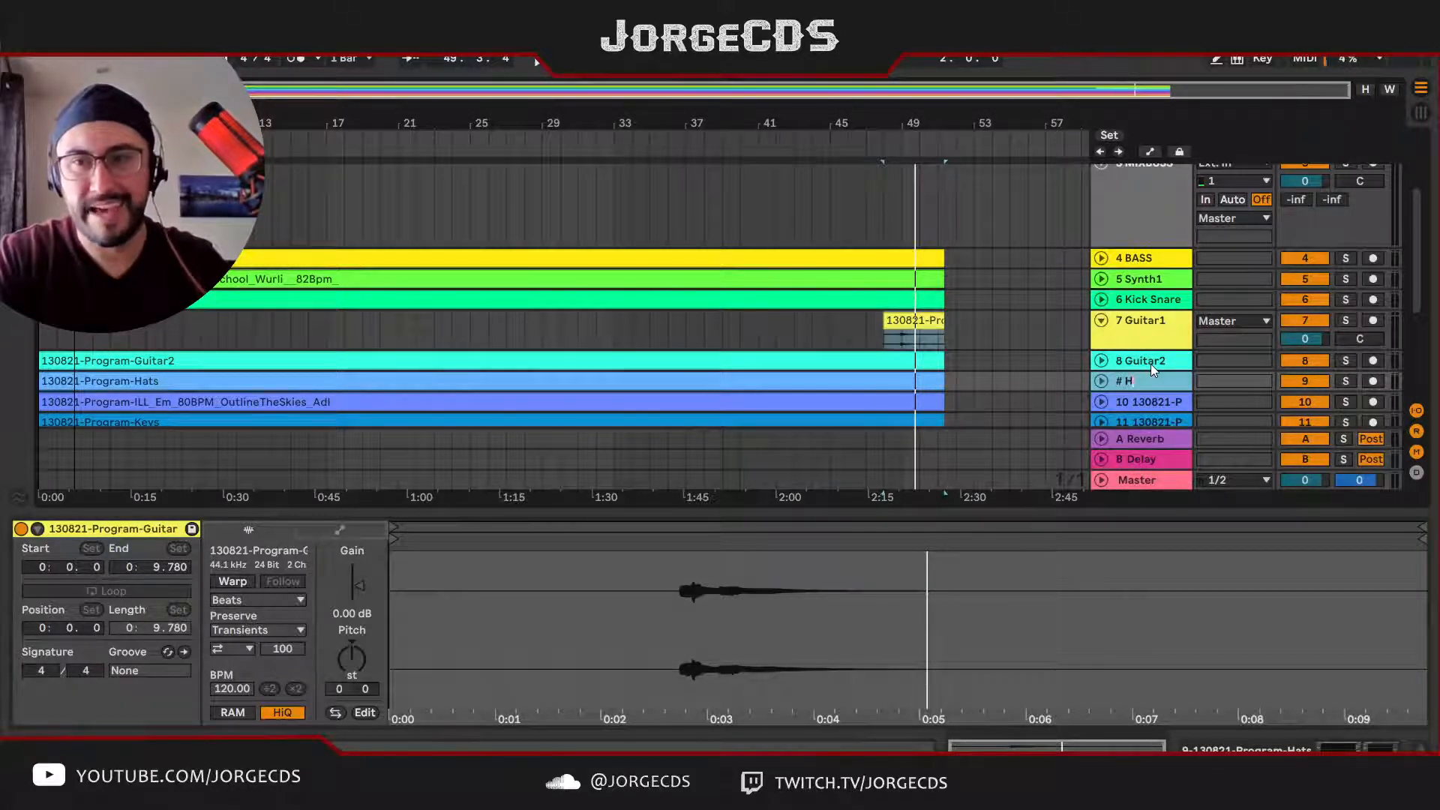
Step: Rename the Program-Hats track as Hats and move it directly below Kick Snare, above Guitar1
text(Hats)
key(Return)
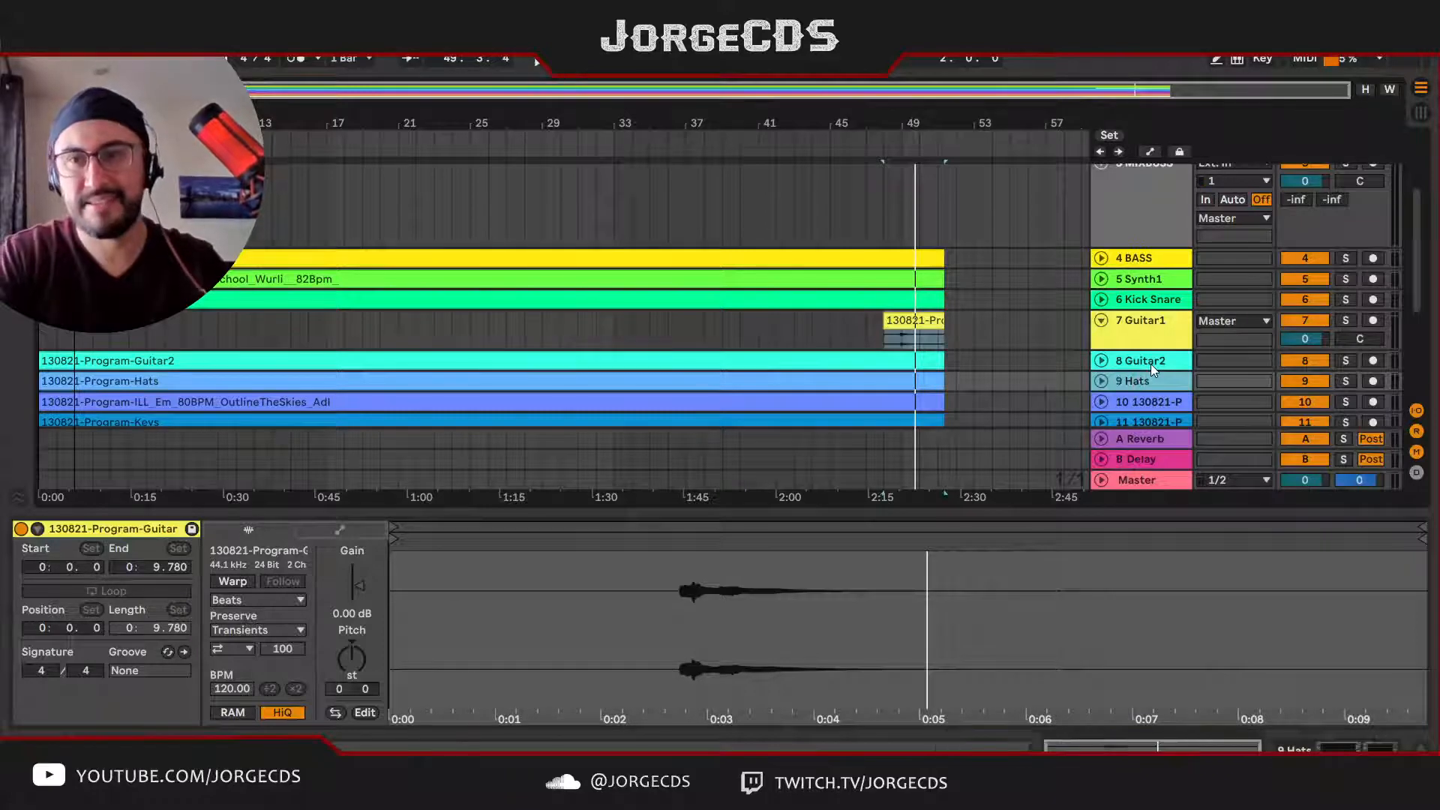
drag(1146, 384, 1148, 313)
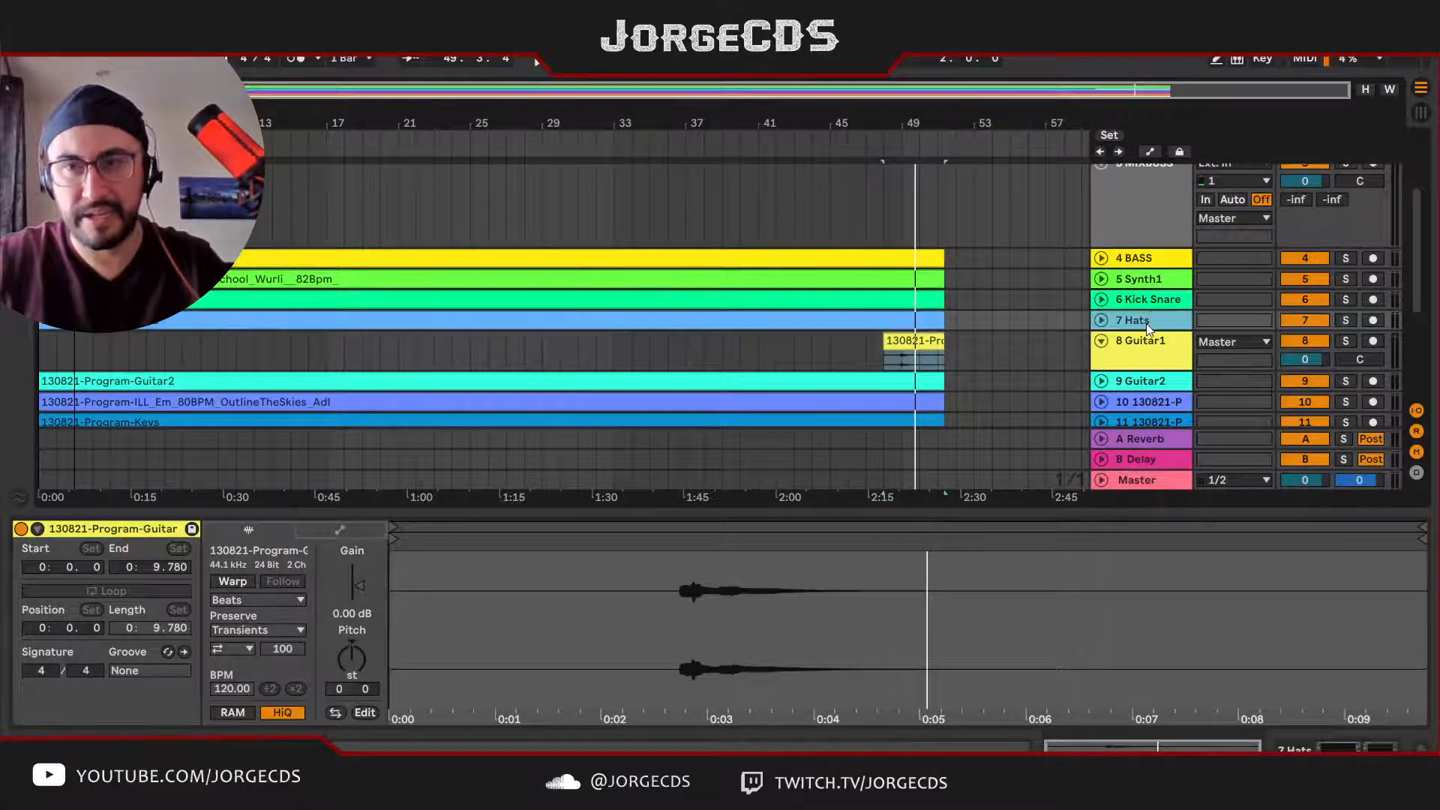
Step: Move the Kick Snare and Hats tracks above BASS, directly below MIXBUSS
scroll(1146, 324, down, 2)
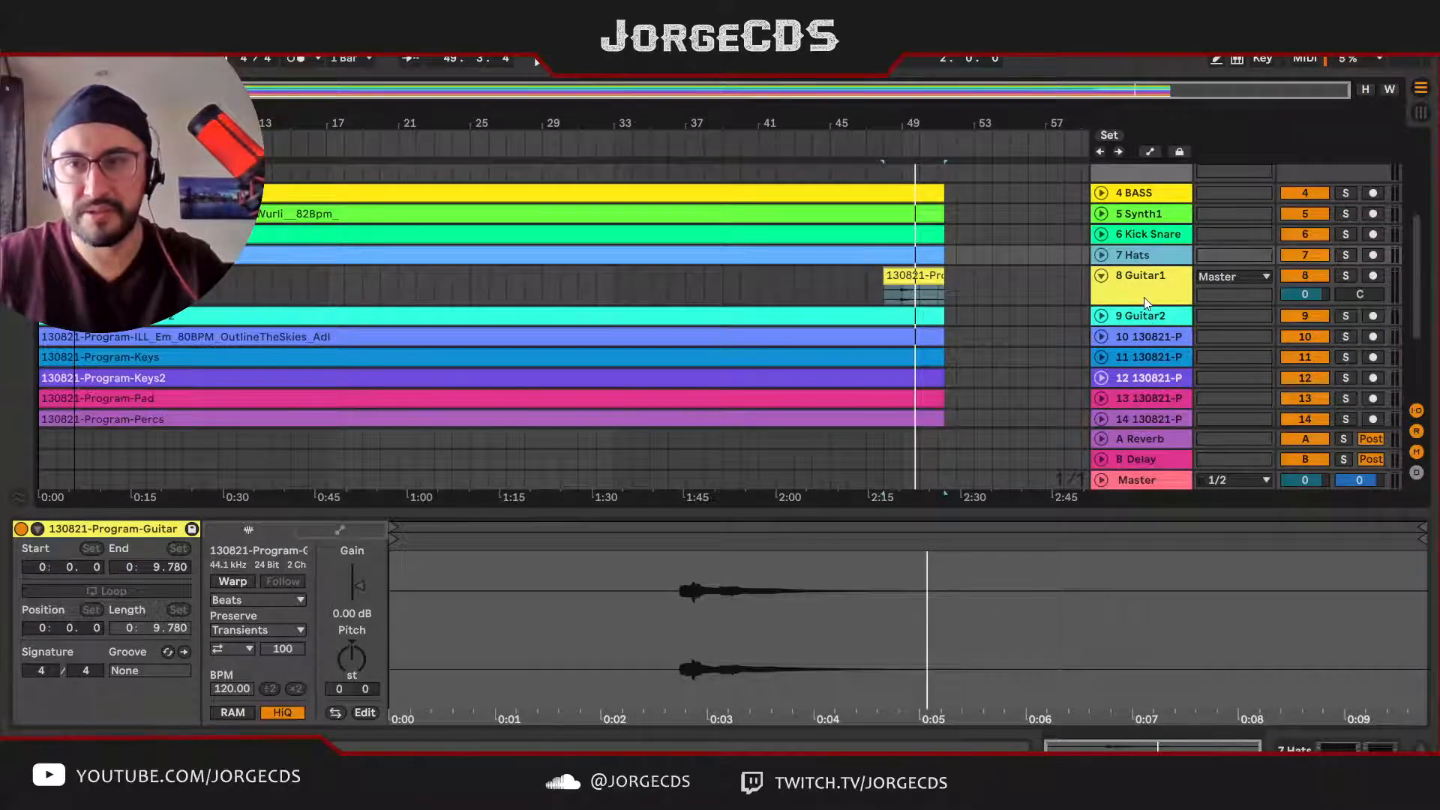
mouse_move(1146, 196)
mouse_down()
mouse_move(1152, 253)
mouse_move(1154, 205)
mouse_move(1159, 218)
mouse_up()
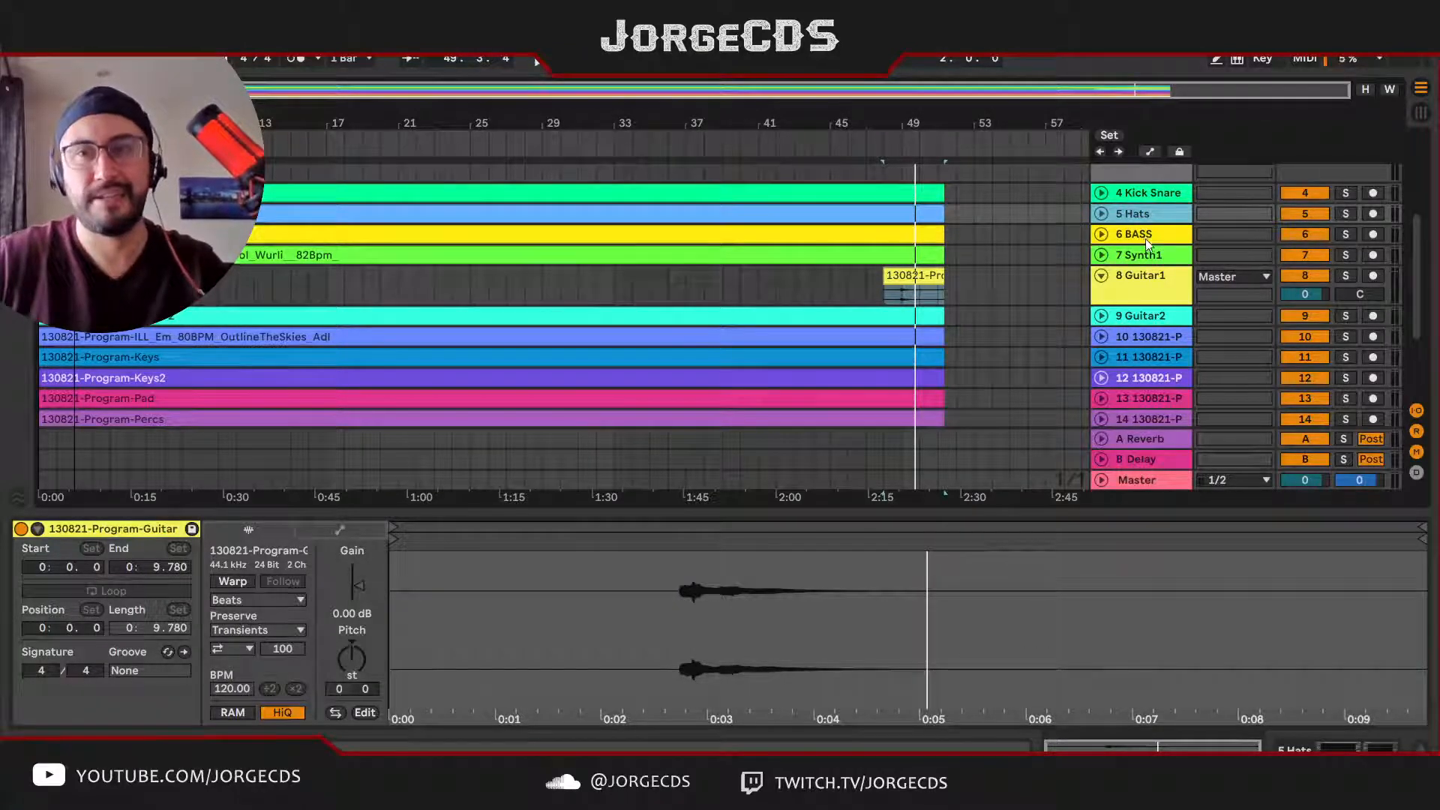
click(1145, 237)
click(1154, 257)
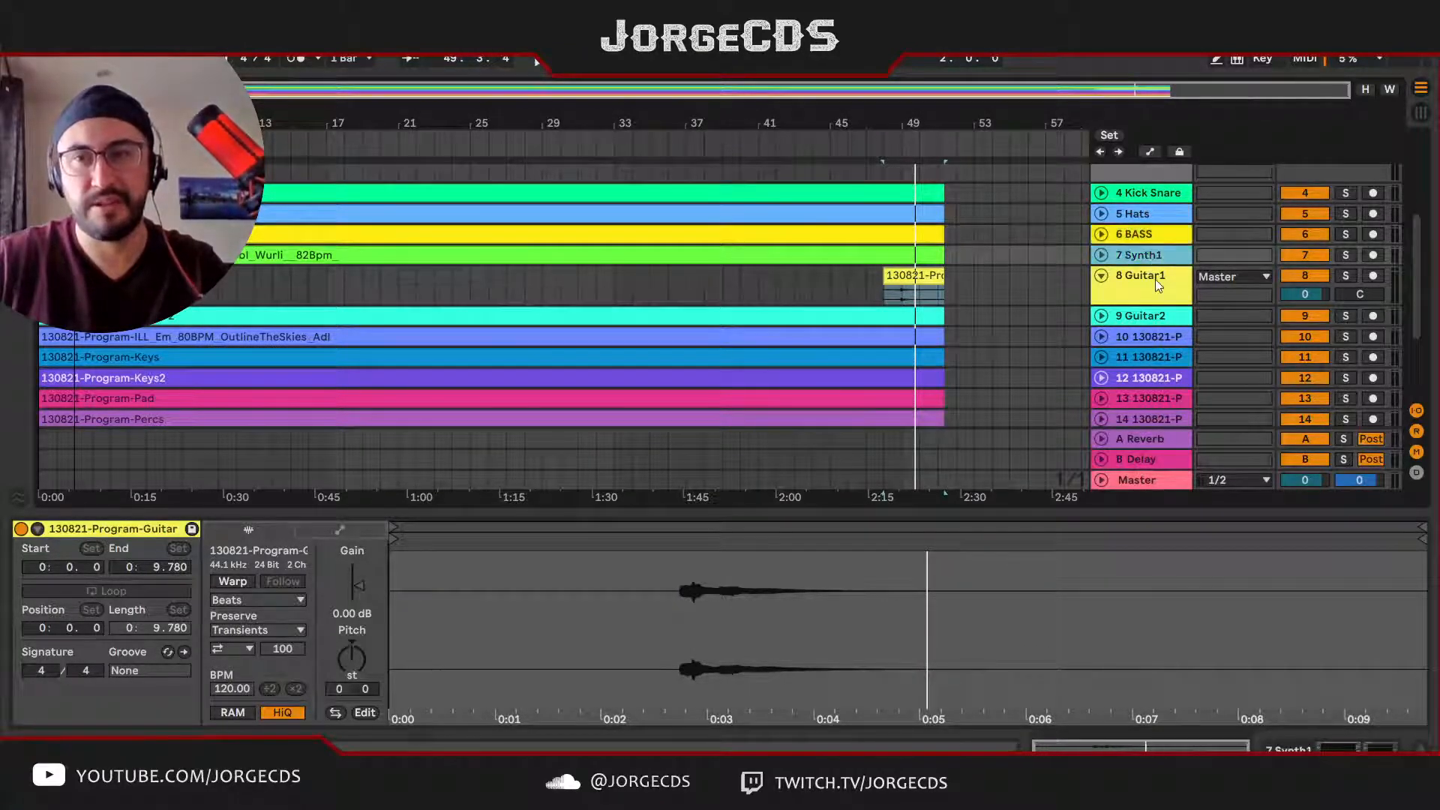
click(1156, 279)
click(1163, 317)
Step: Play the song's opening with track 10, the ILL_Em OutlineTheSkies stem, soloed, and again with the full mix
click(1161, 333)
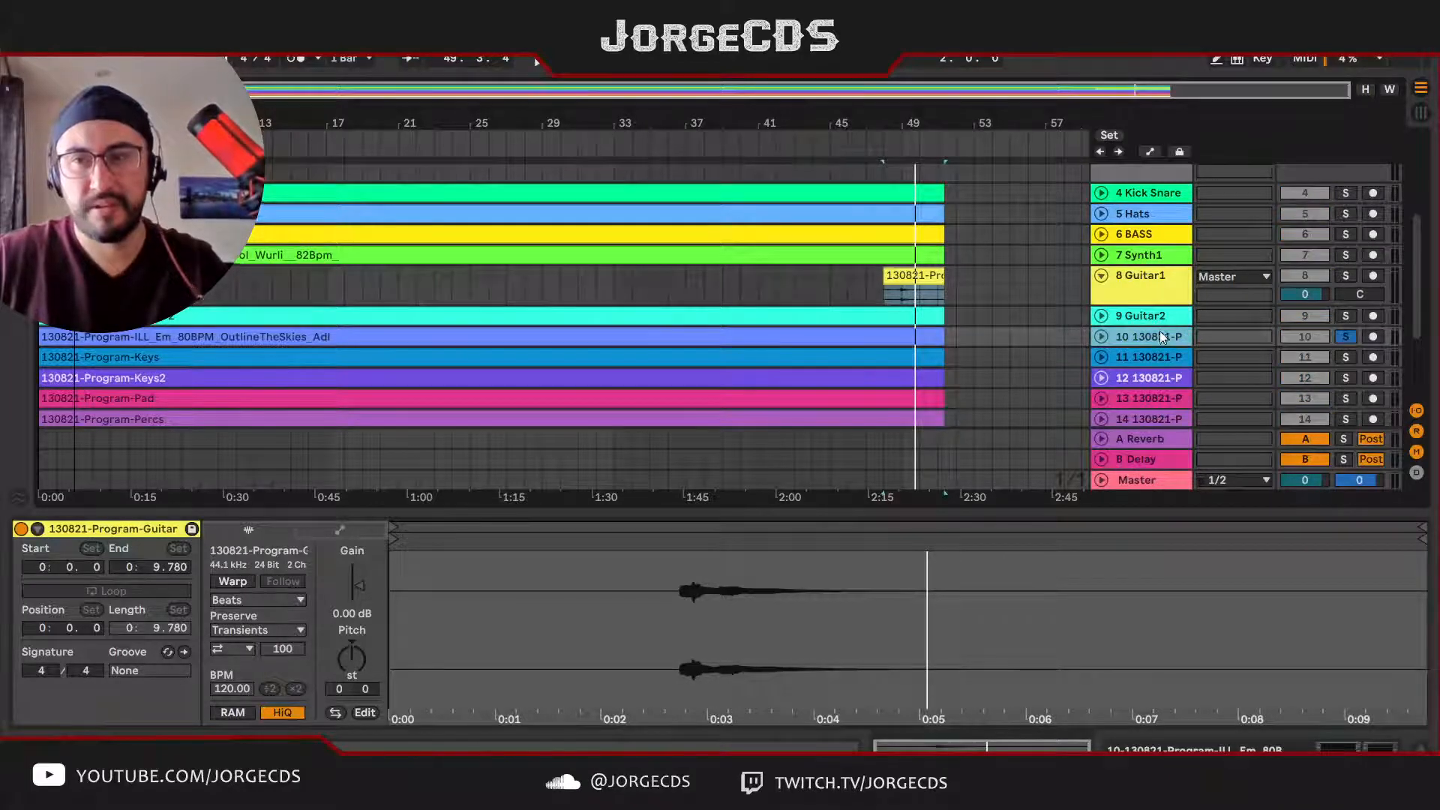
key(space)
key(space)
key(space)
key(ctrl+a)
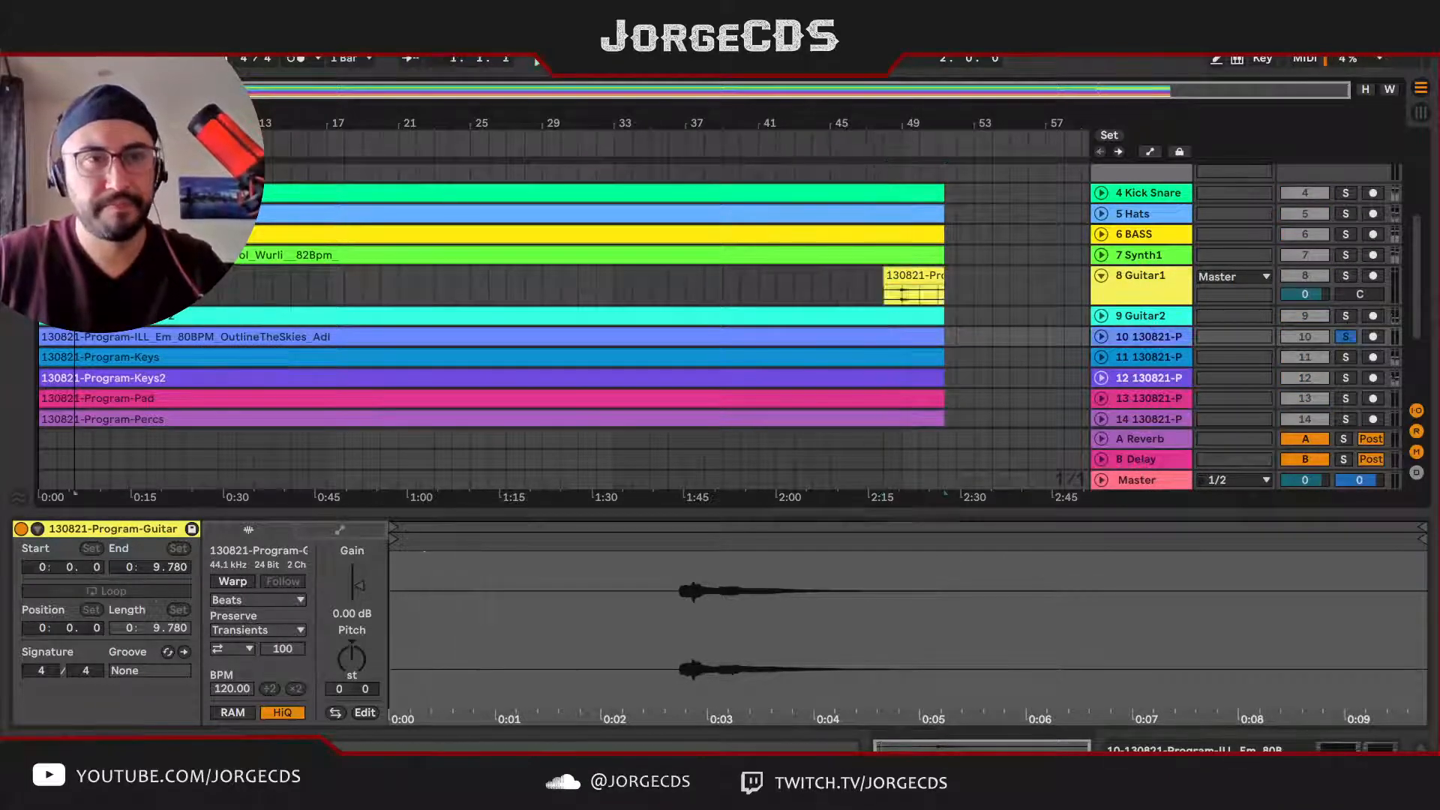
click(1158, 336)
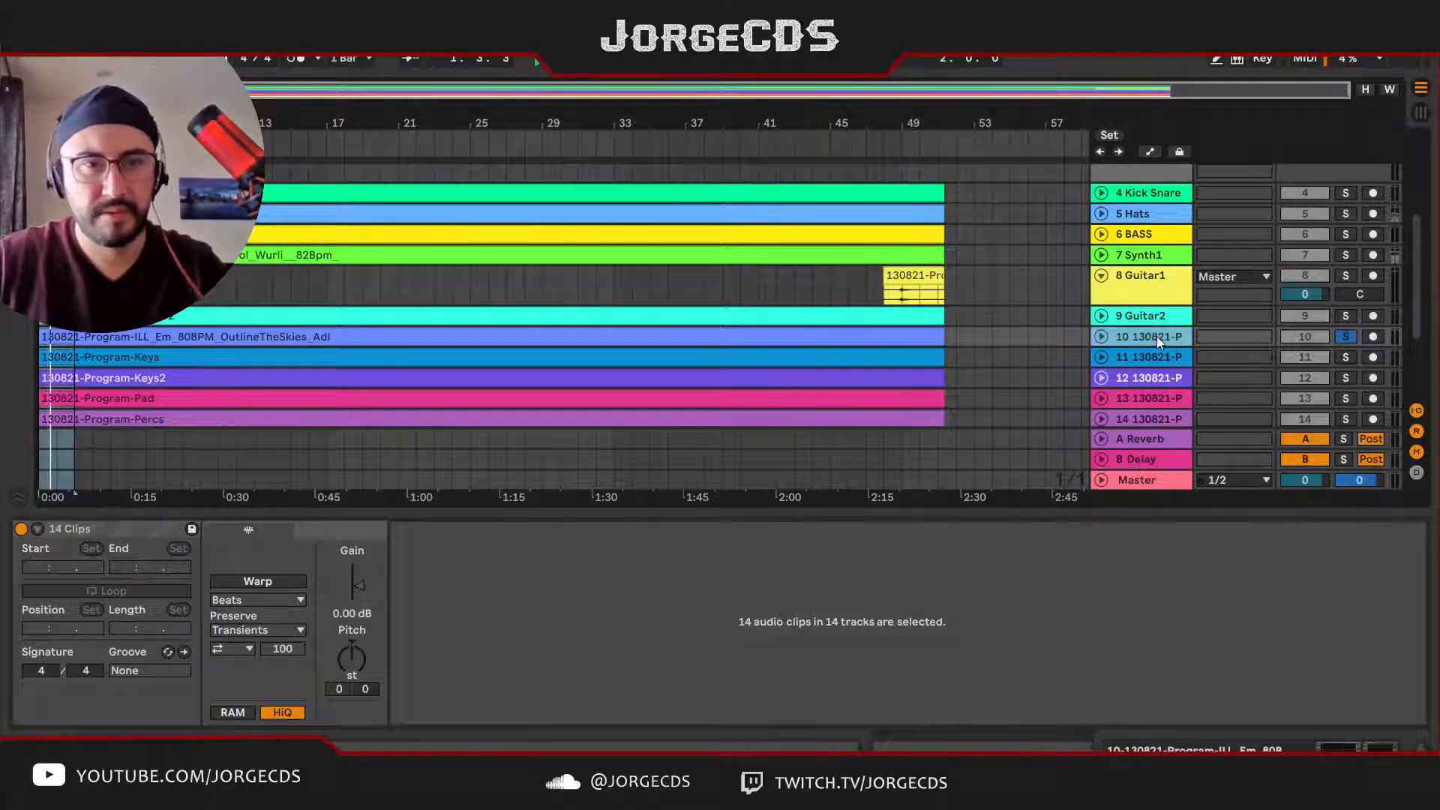
key(s)
key(space)
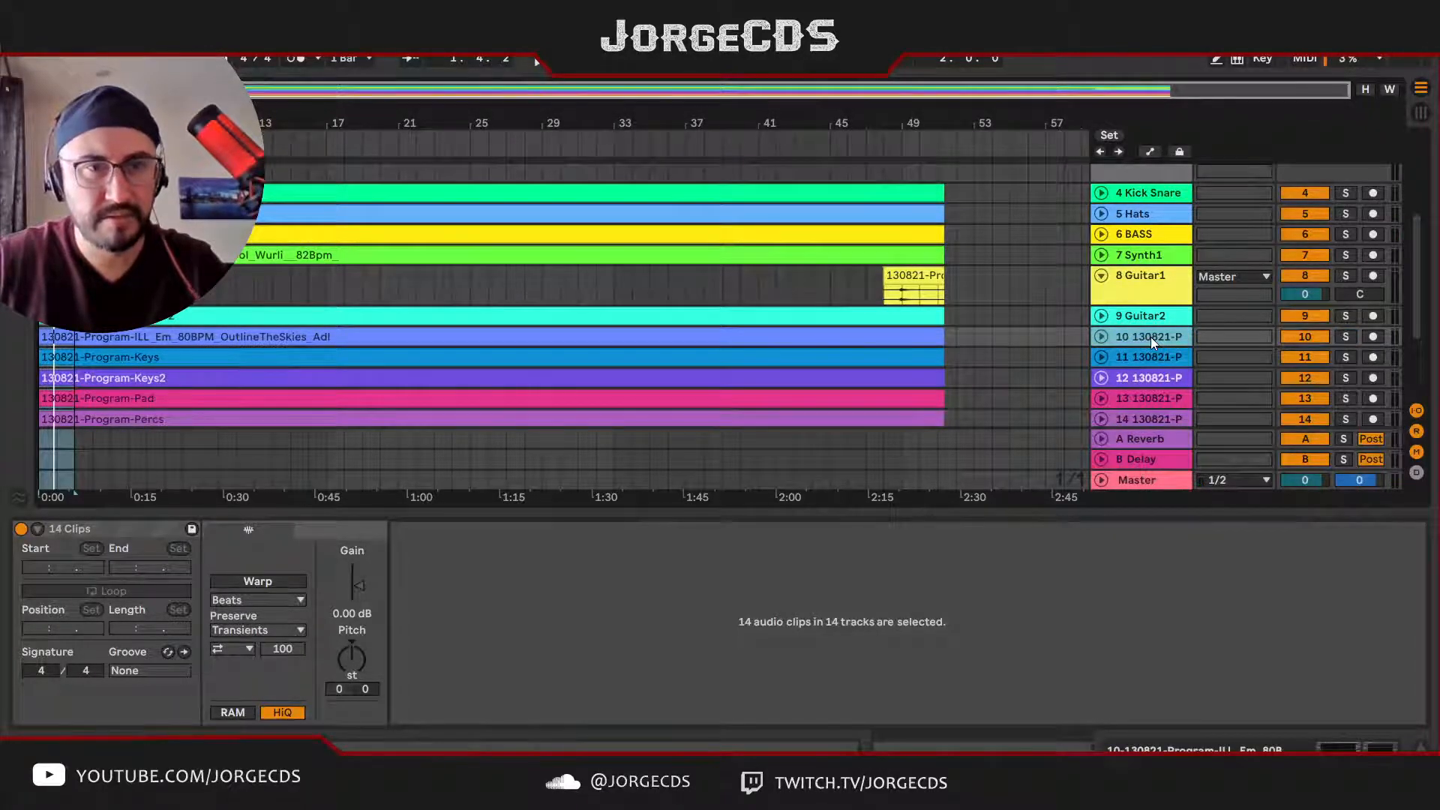
key(space)
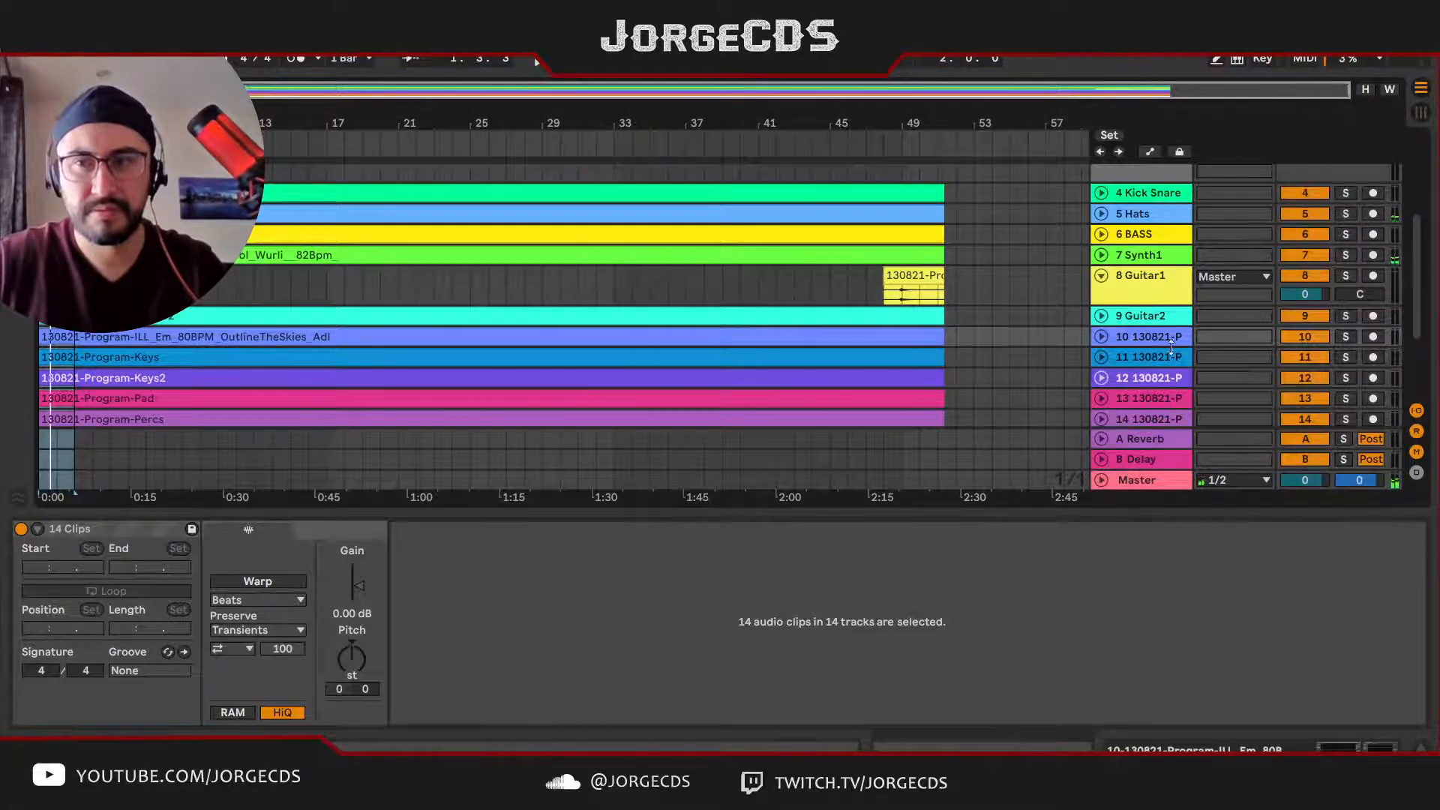
Step: Set the audio input of tracks 1, 2 and MIXBUSS to No Input in the Session mixer, and return to the arrangement
key(Tab)
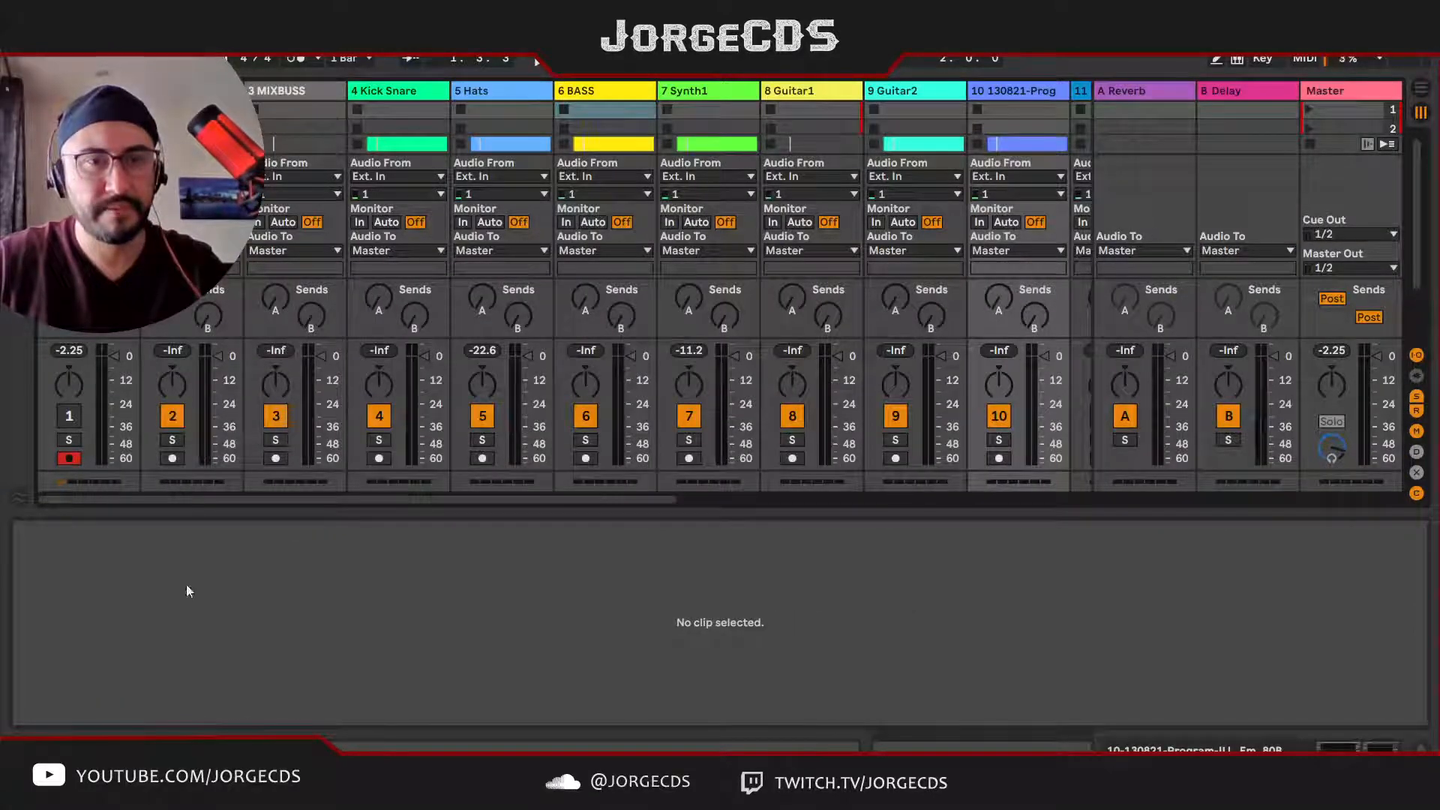
click(153, 222)
click(321, 174)
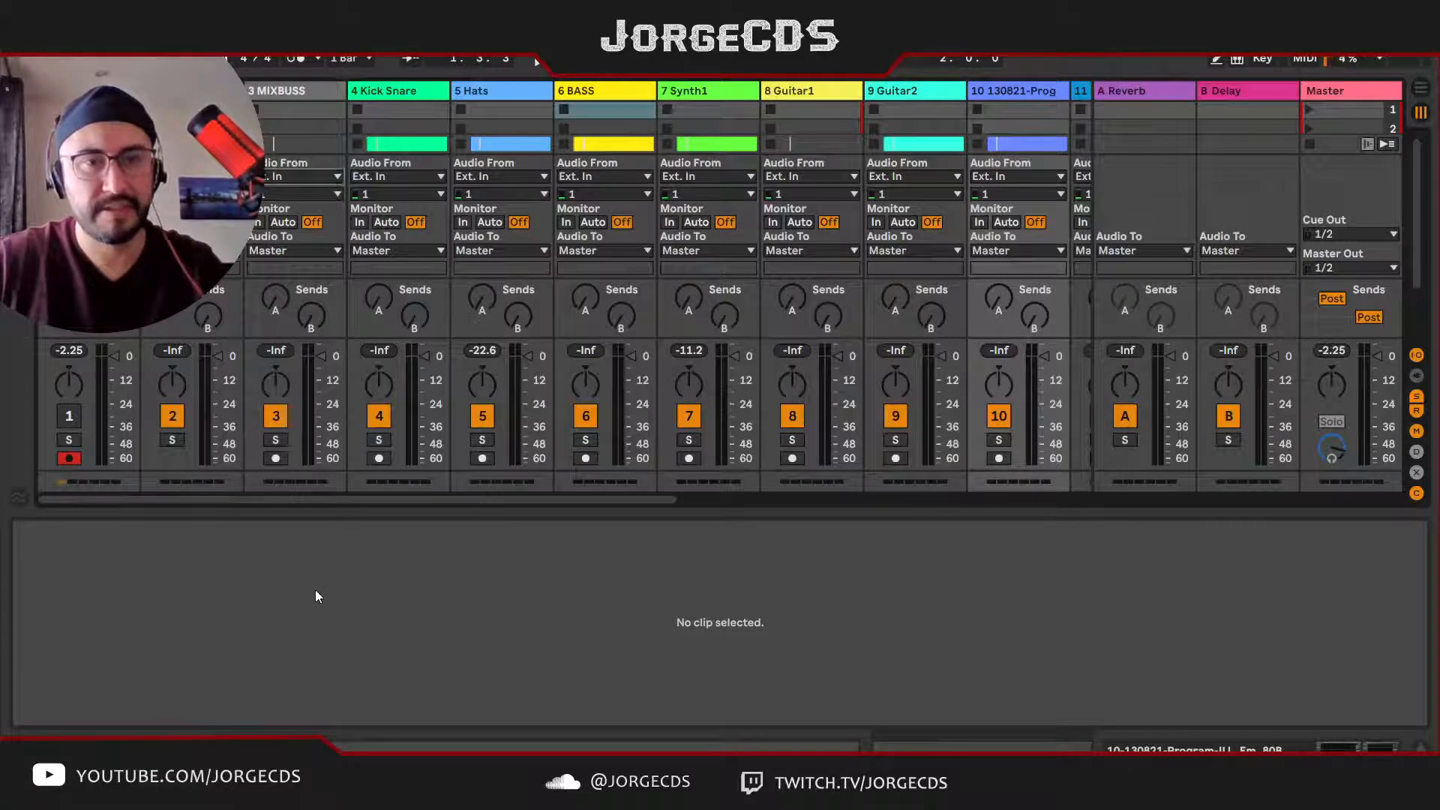
click(315, 584)
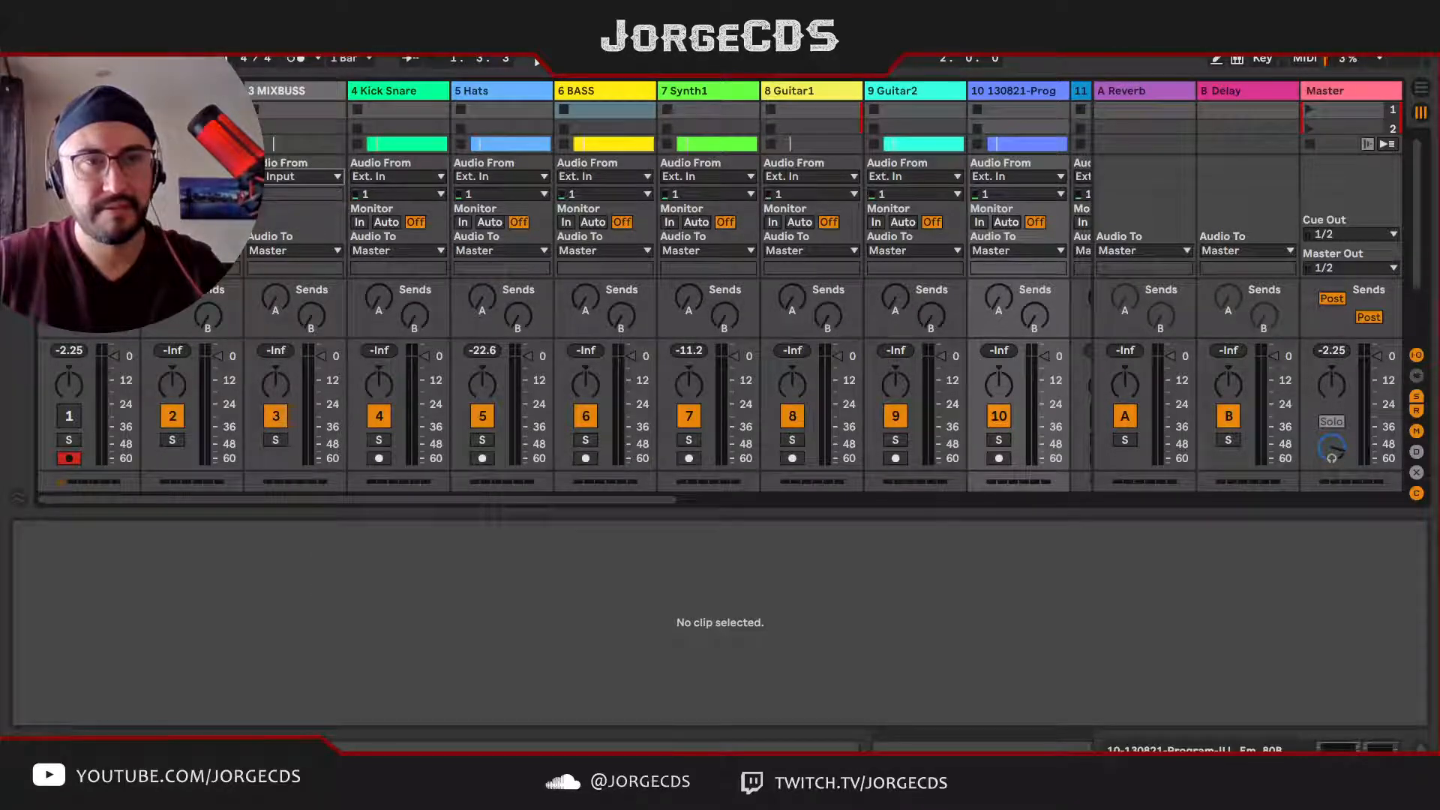
click(76, 583)
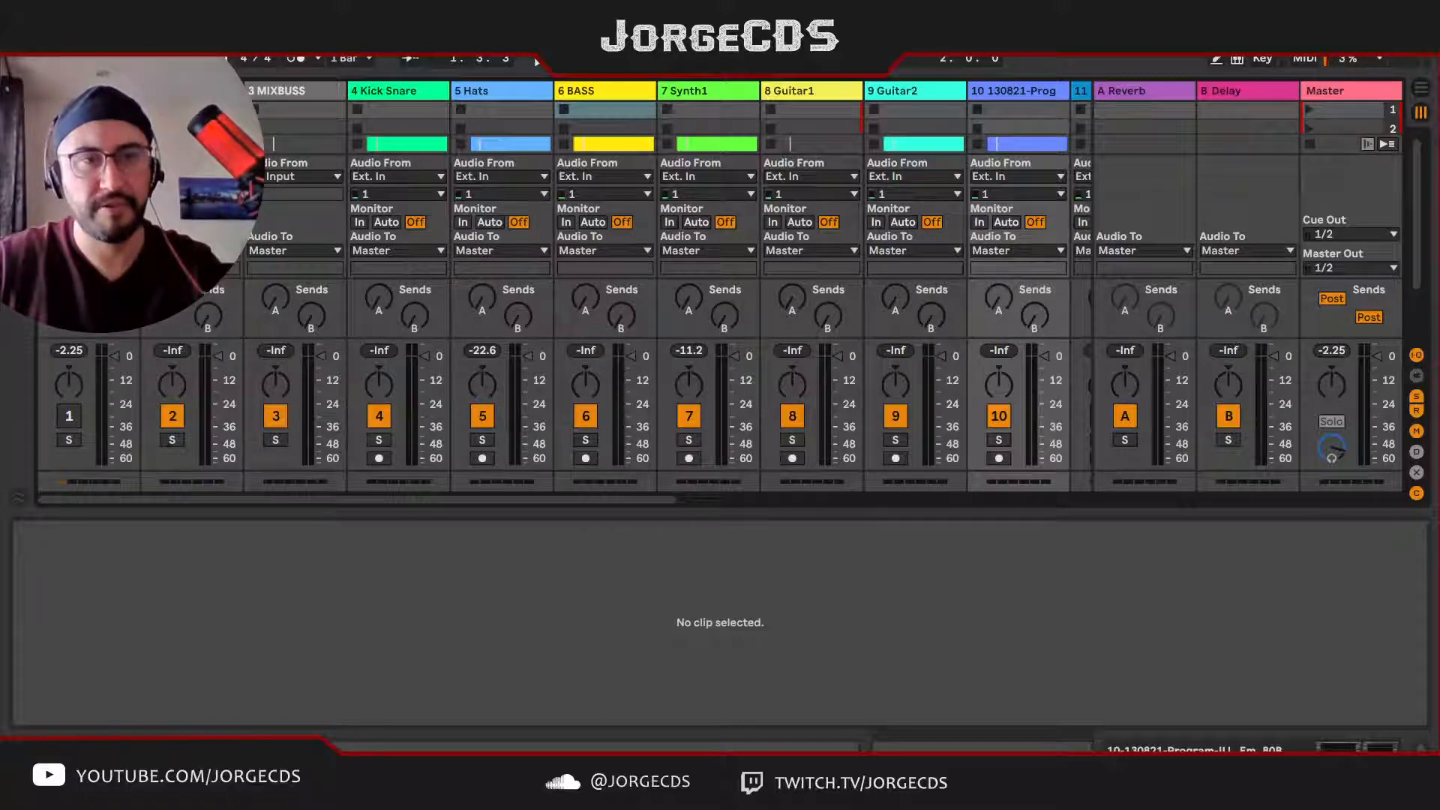
click(72, 459)
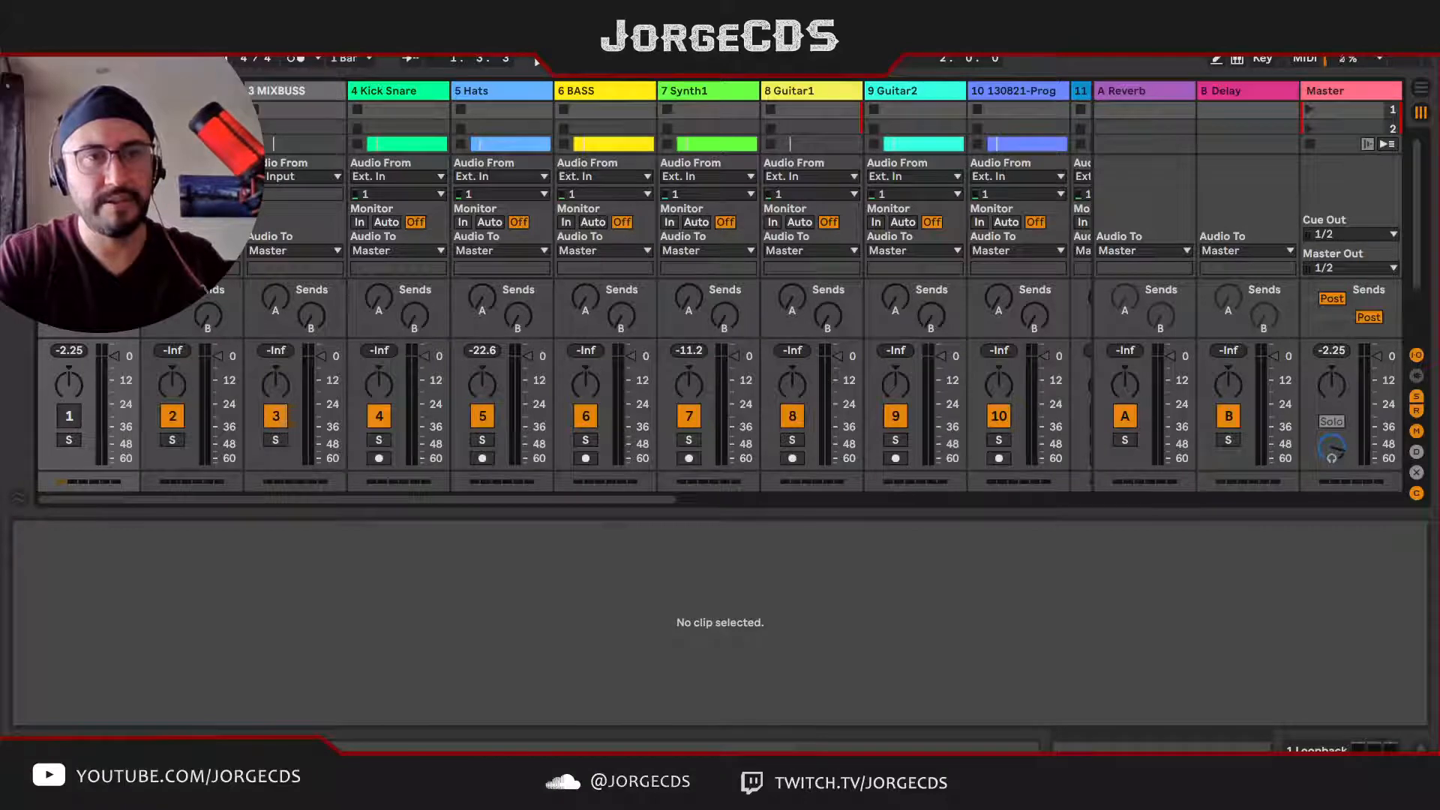
key(Tab)
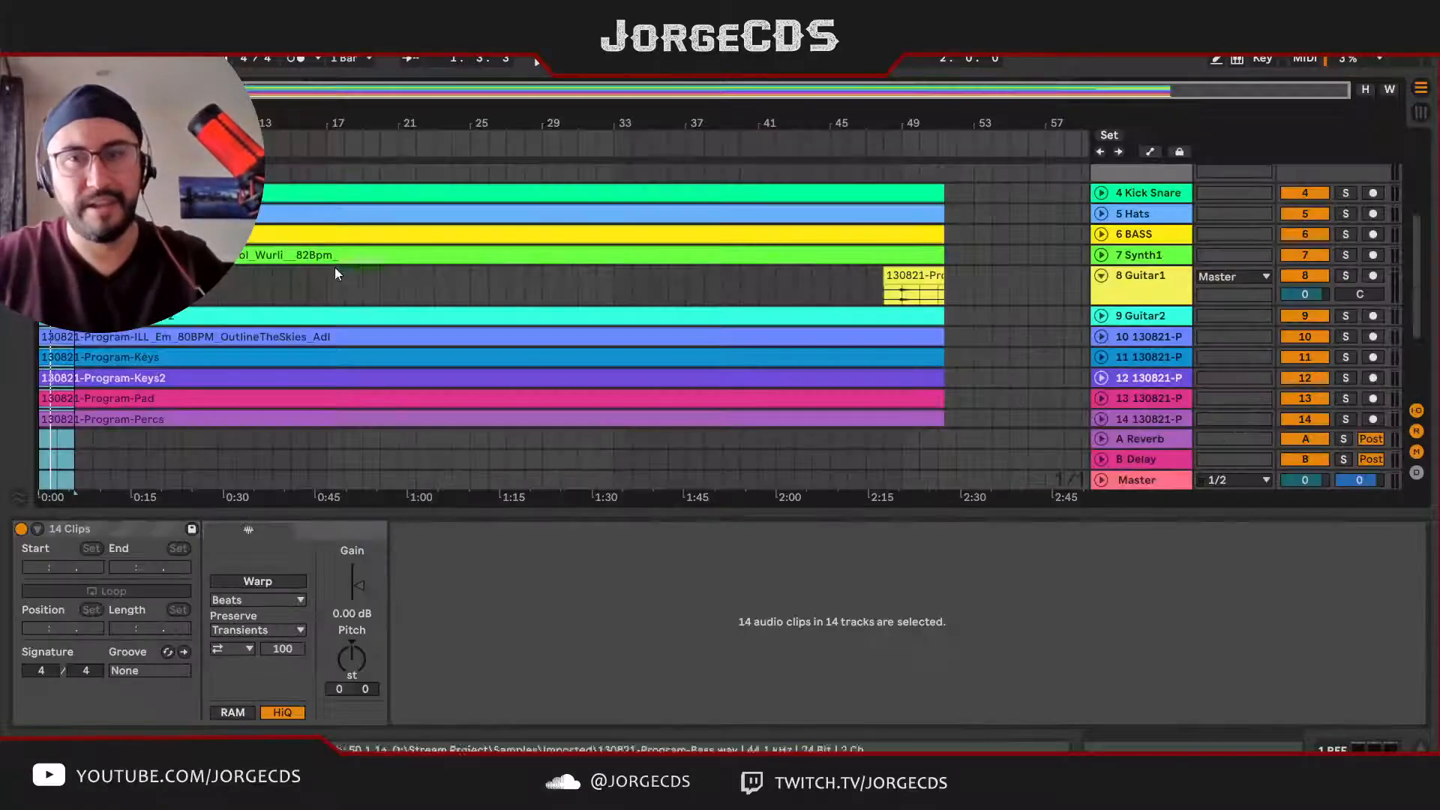
Step: Solo and unfold track 10, the ILL_Em OutlineTheSkies stem, and play a three-bar loop from bar 27
click(1141, 318)
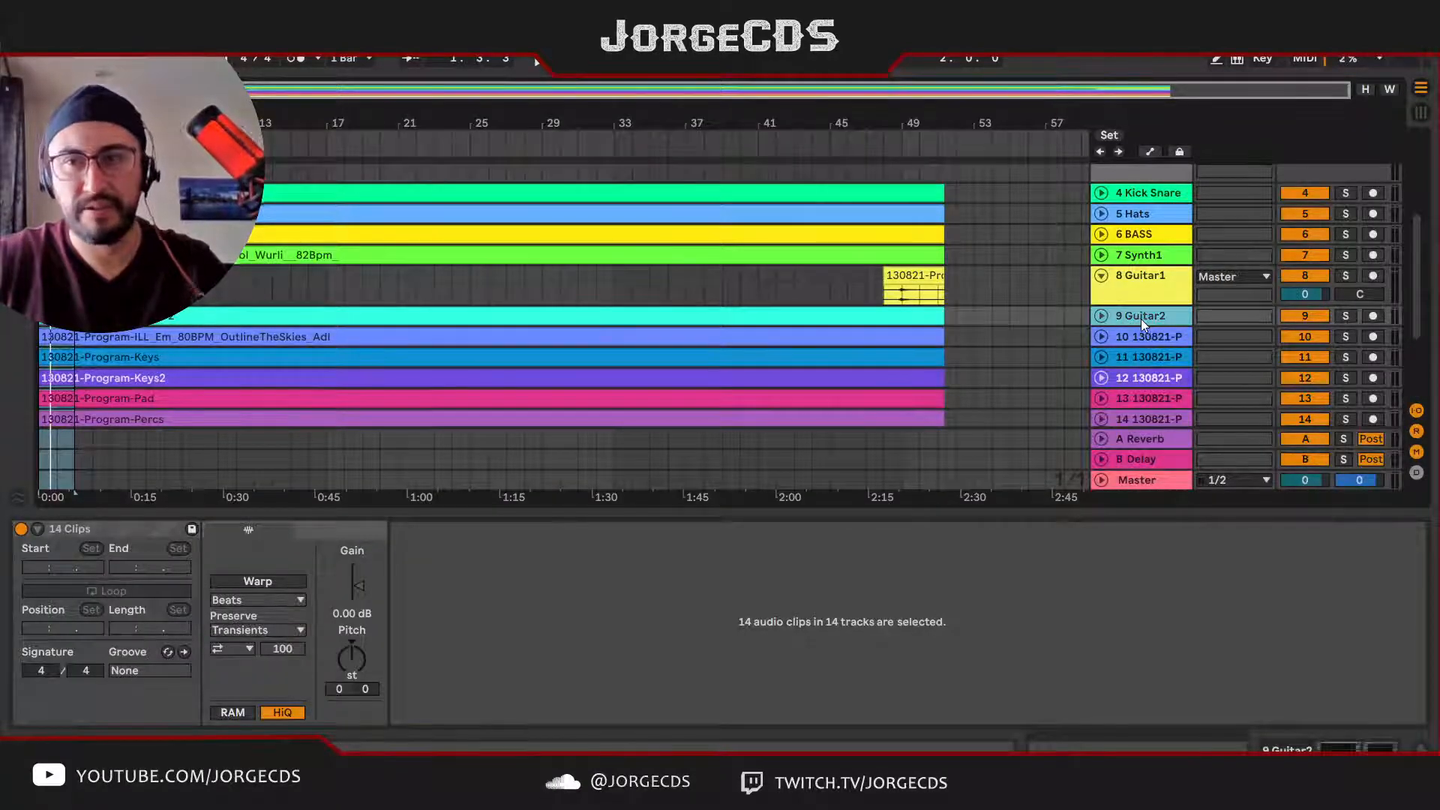
click(1145, 336)
key(s)
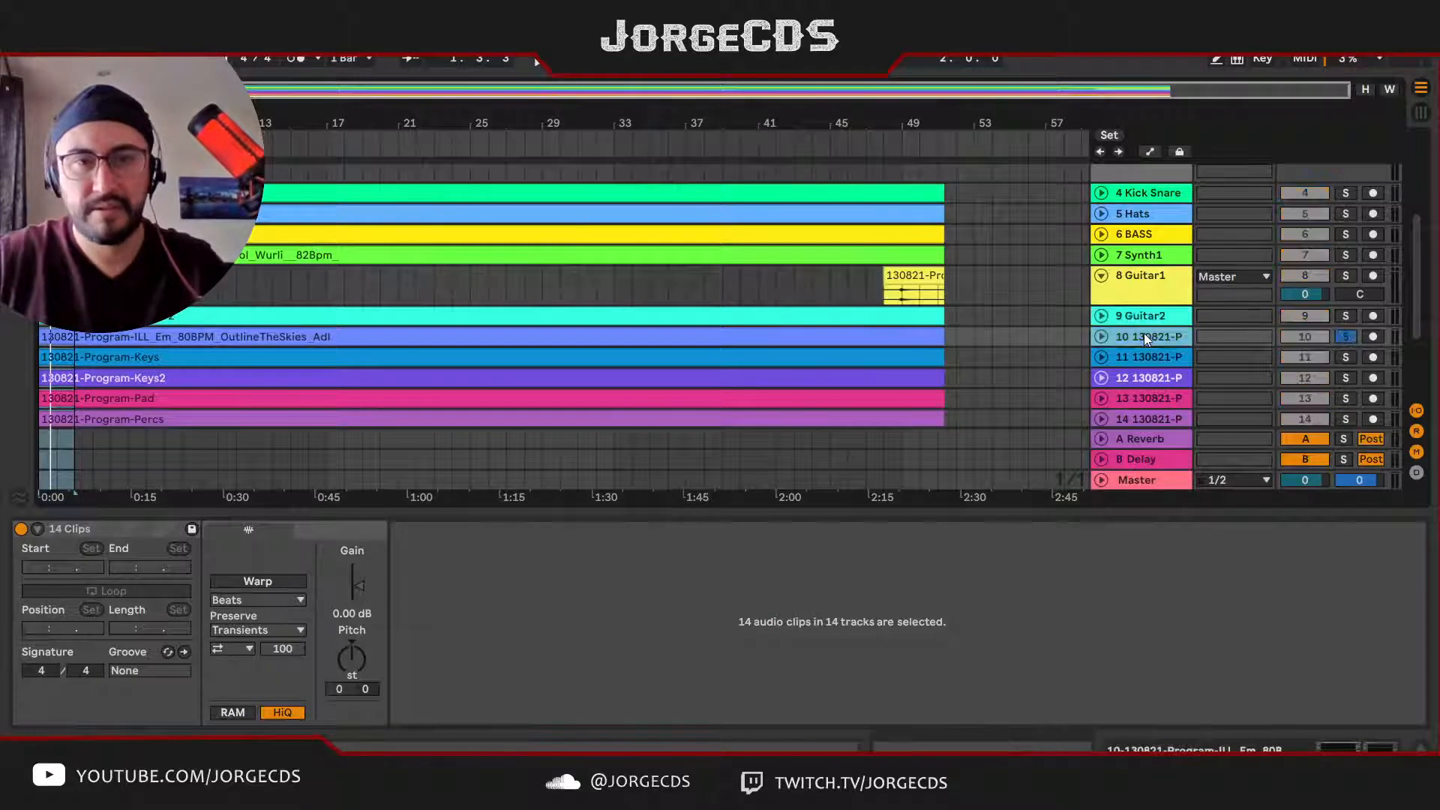
key(space)
drag(57, 136, 200, 135)
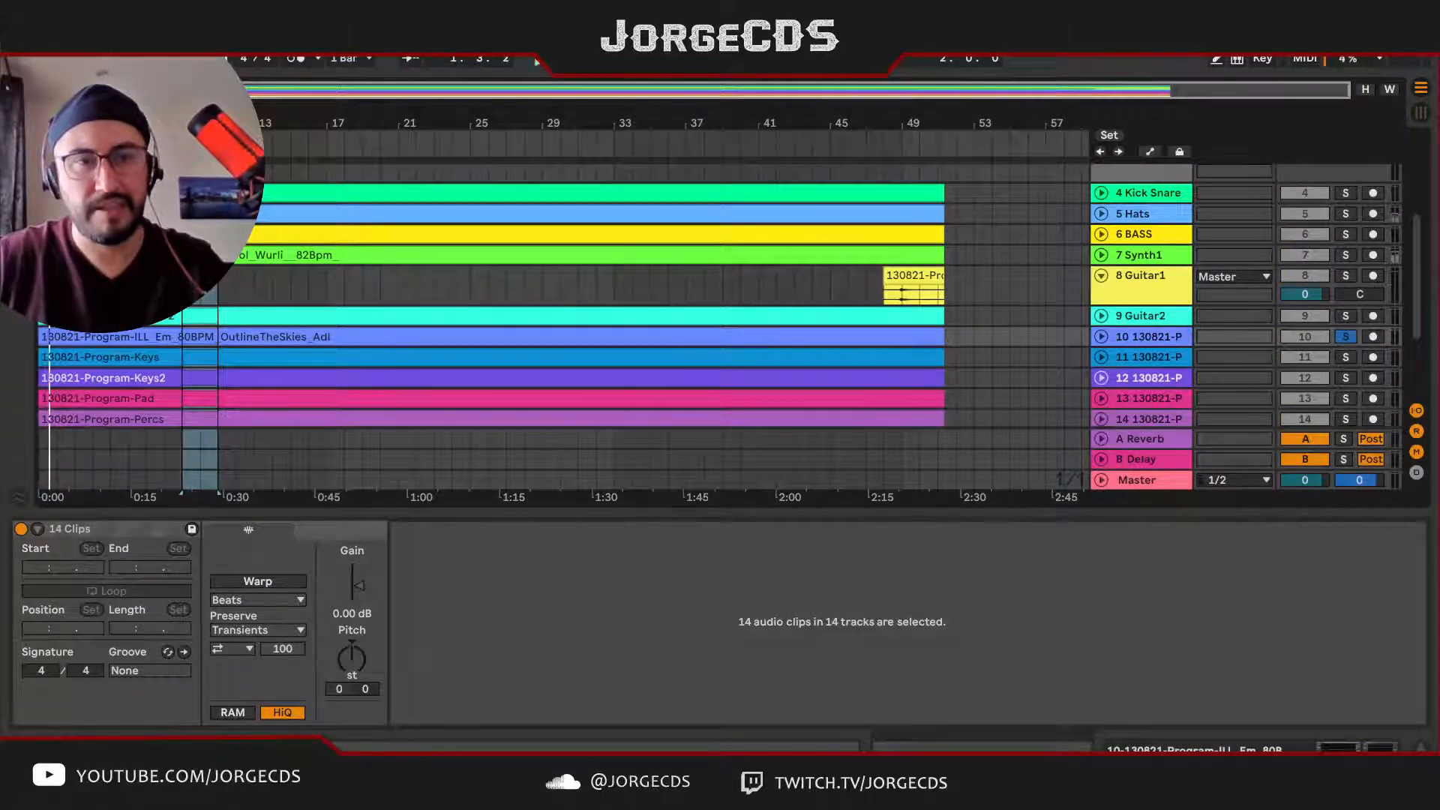
click(1101, 337)
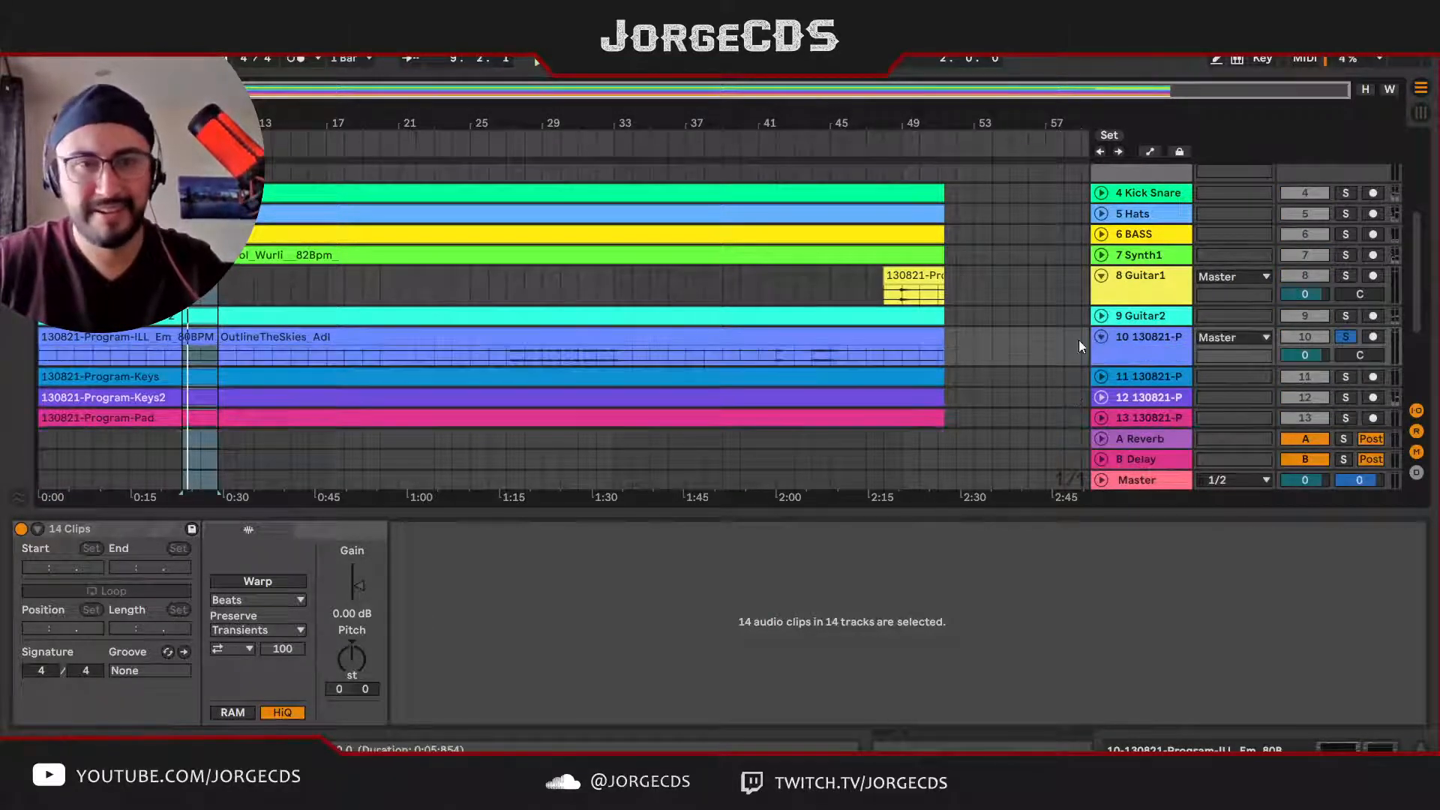
drag(202, 155, 558, 137)
click(535, 141)
key(space)
key(space)
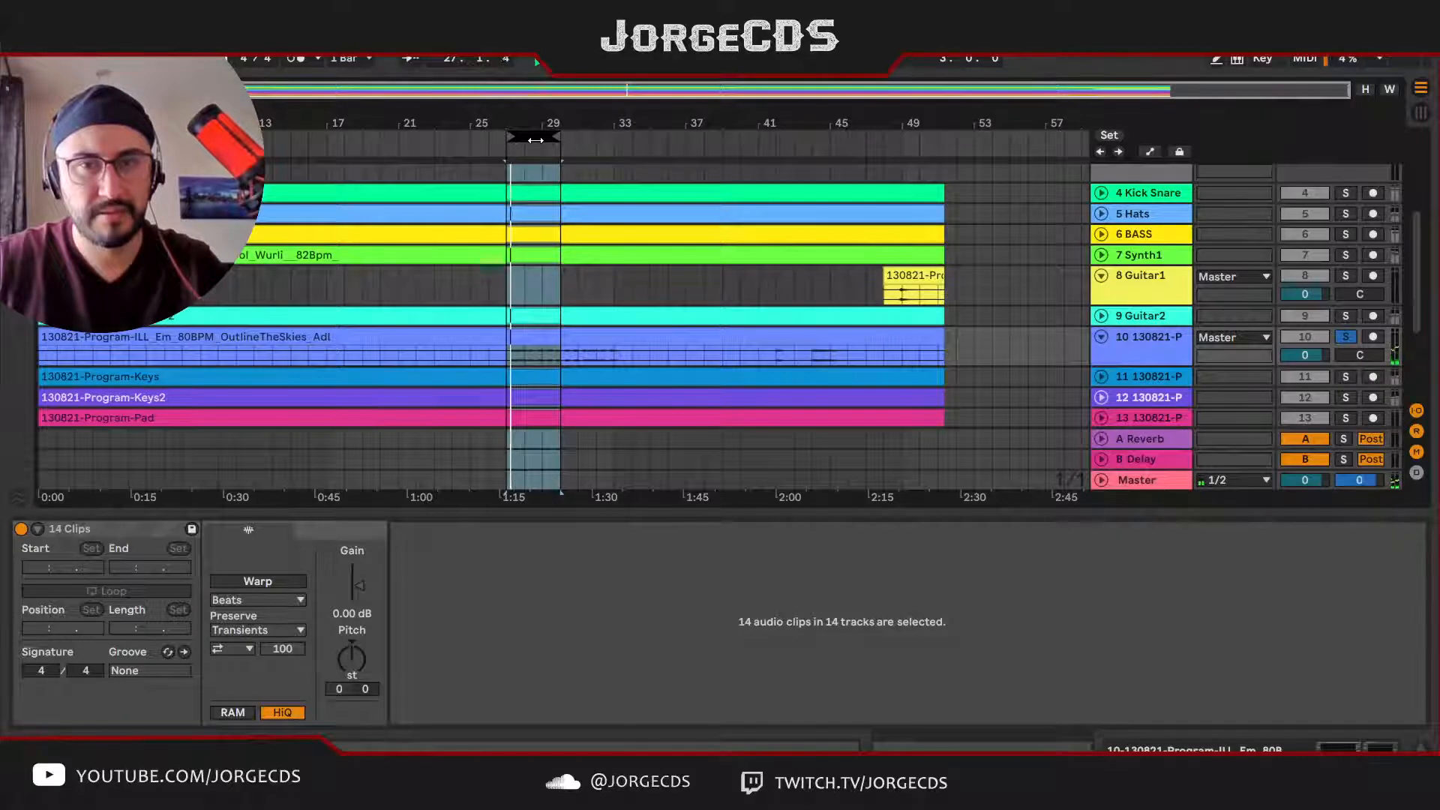
Step: Rename track 10, the ILL_Em OutlineTheSkies stem, as AdLbs and take it out of solo
click(1151, 339)
key(ctrl+r)
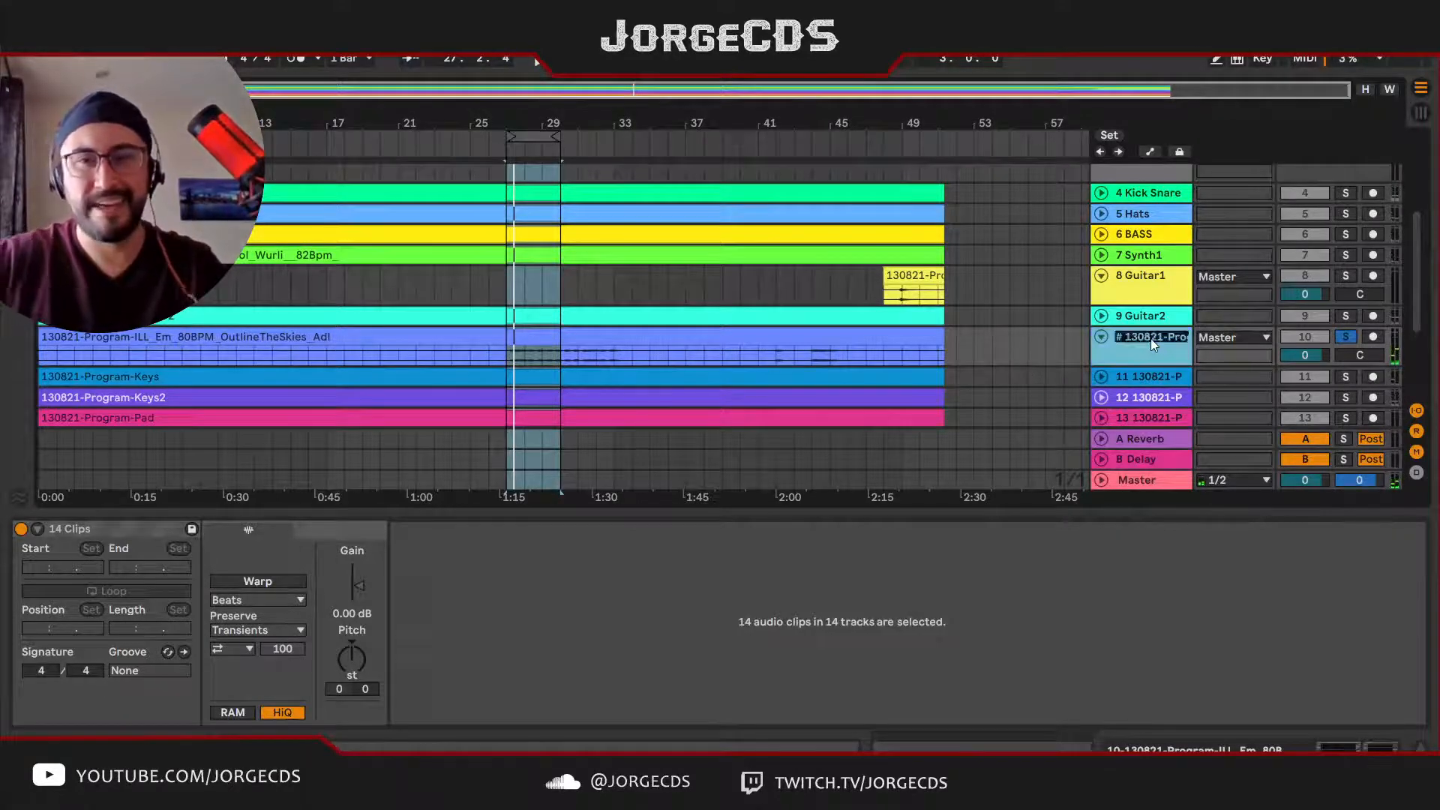
text(# Ad)
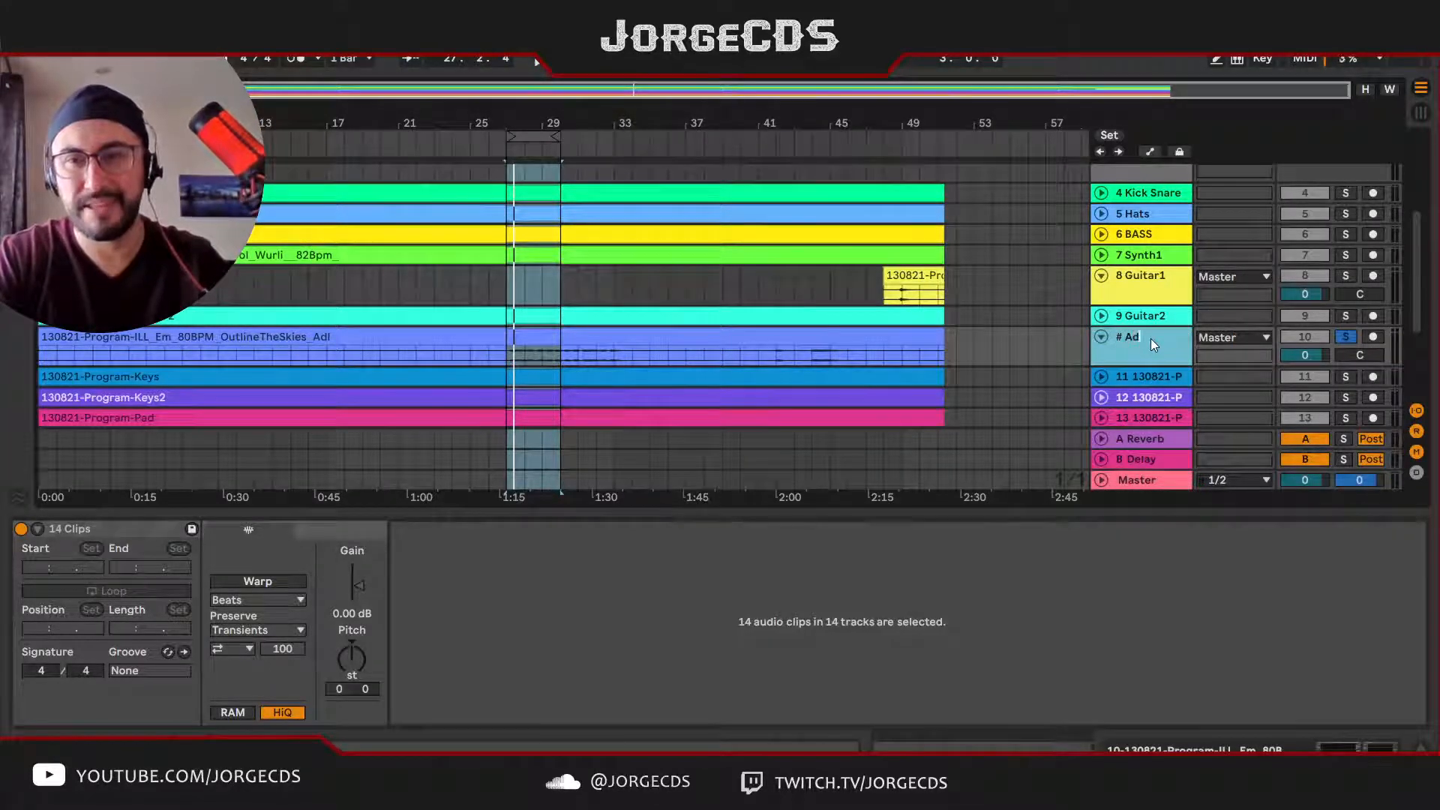
text(Li)
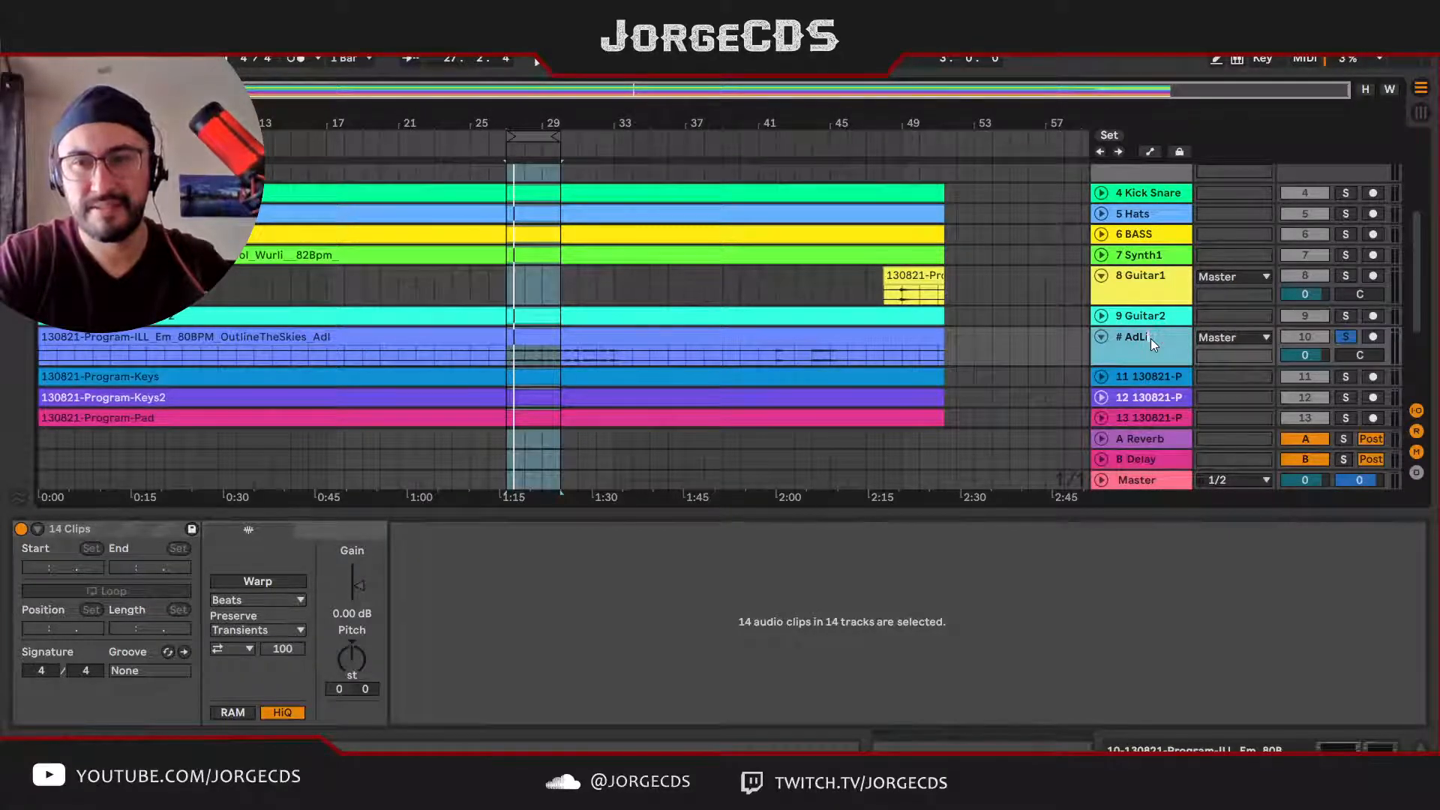
text(bs)
key(Return)
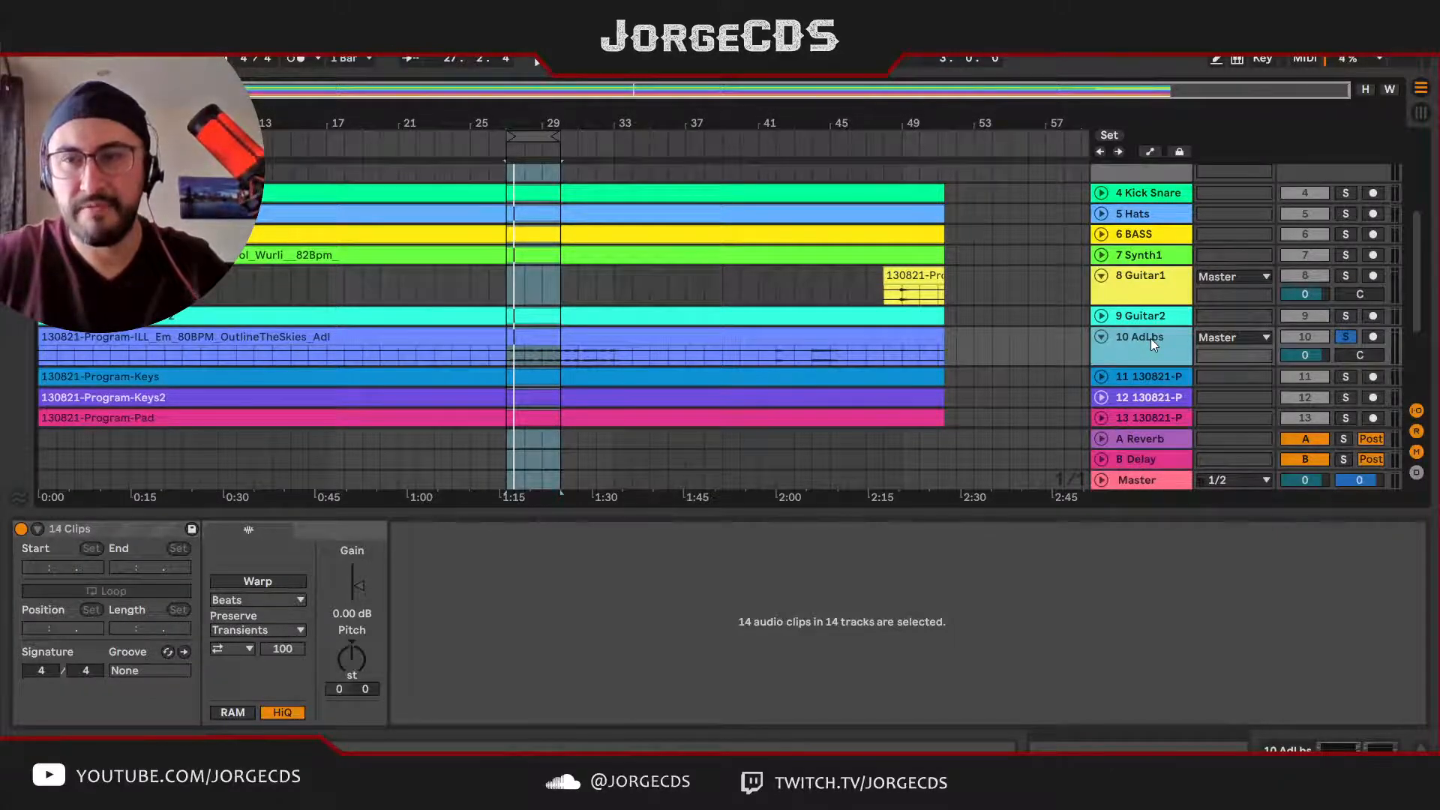
key(s)
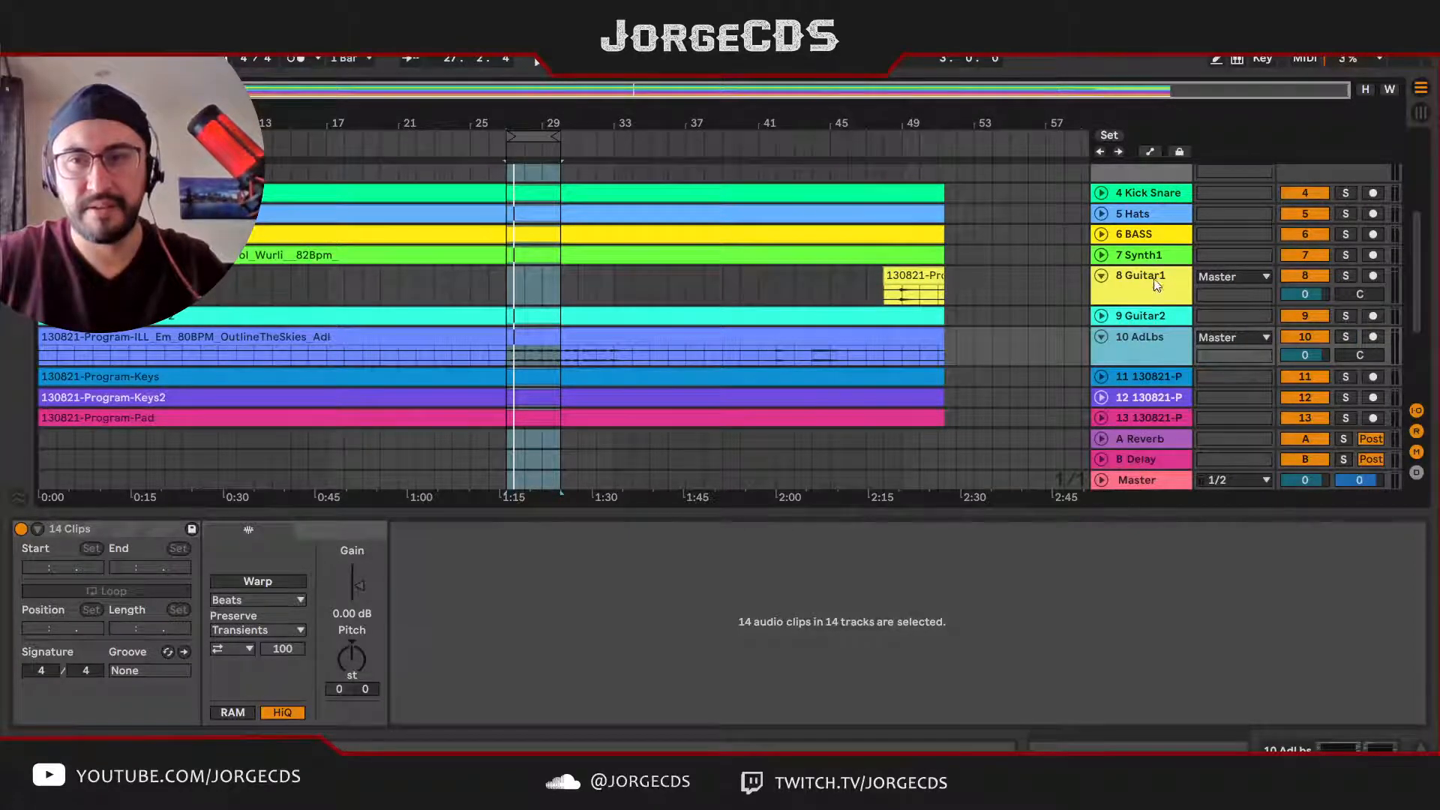
Step: Listen to the Program-Keys track soloed in the loop, unsolo it, and rename it as Pad1
click(1145, 380)
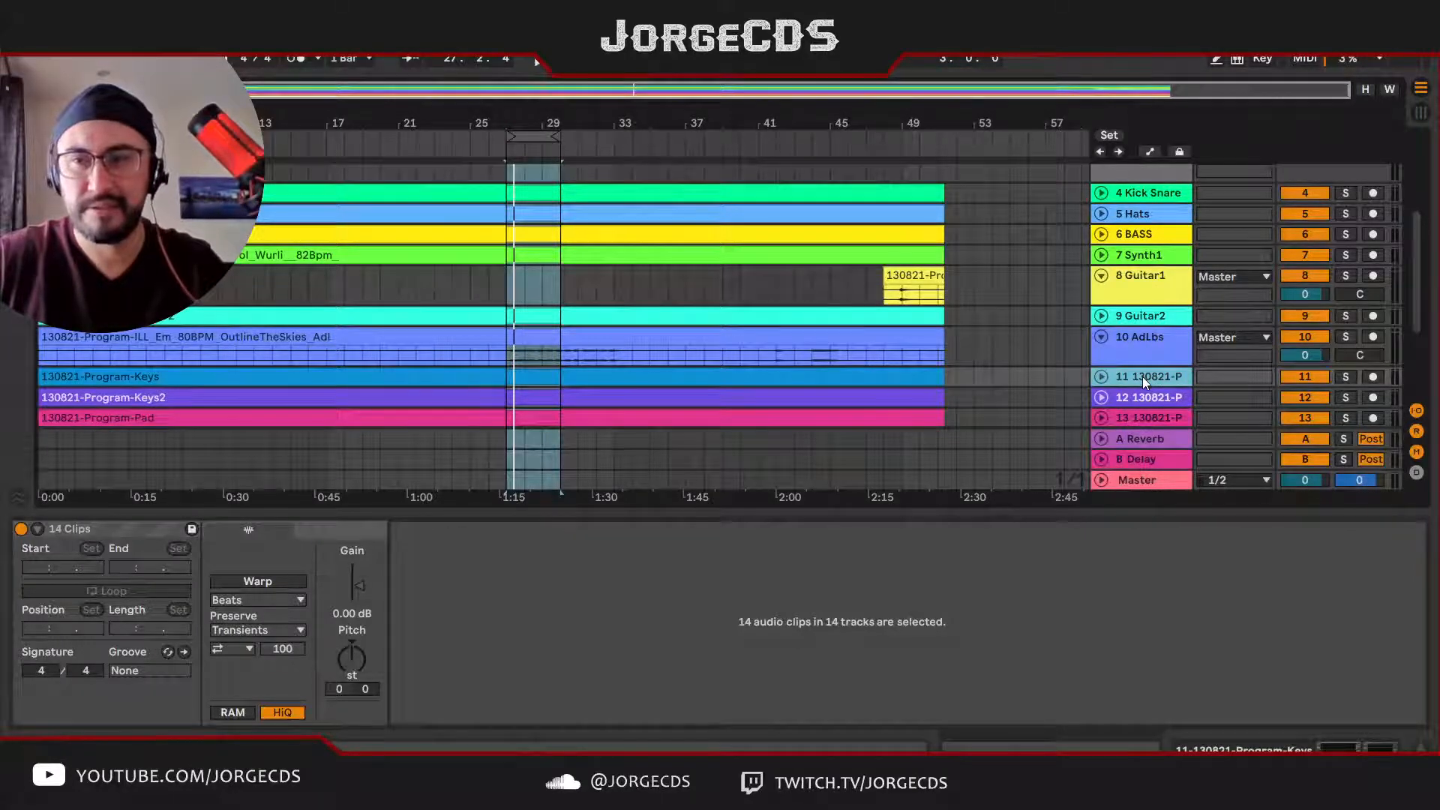
key(s)
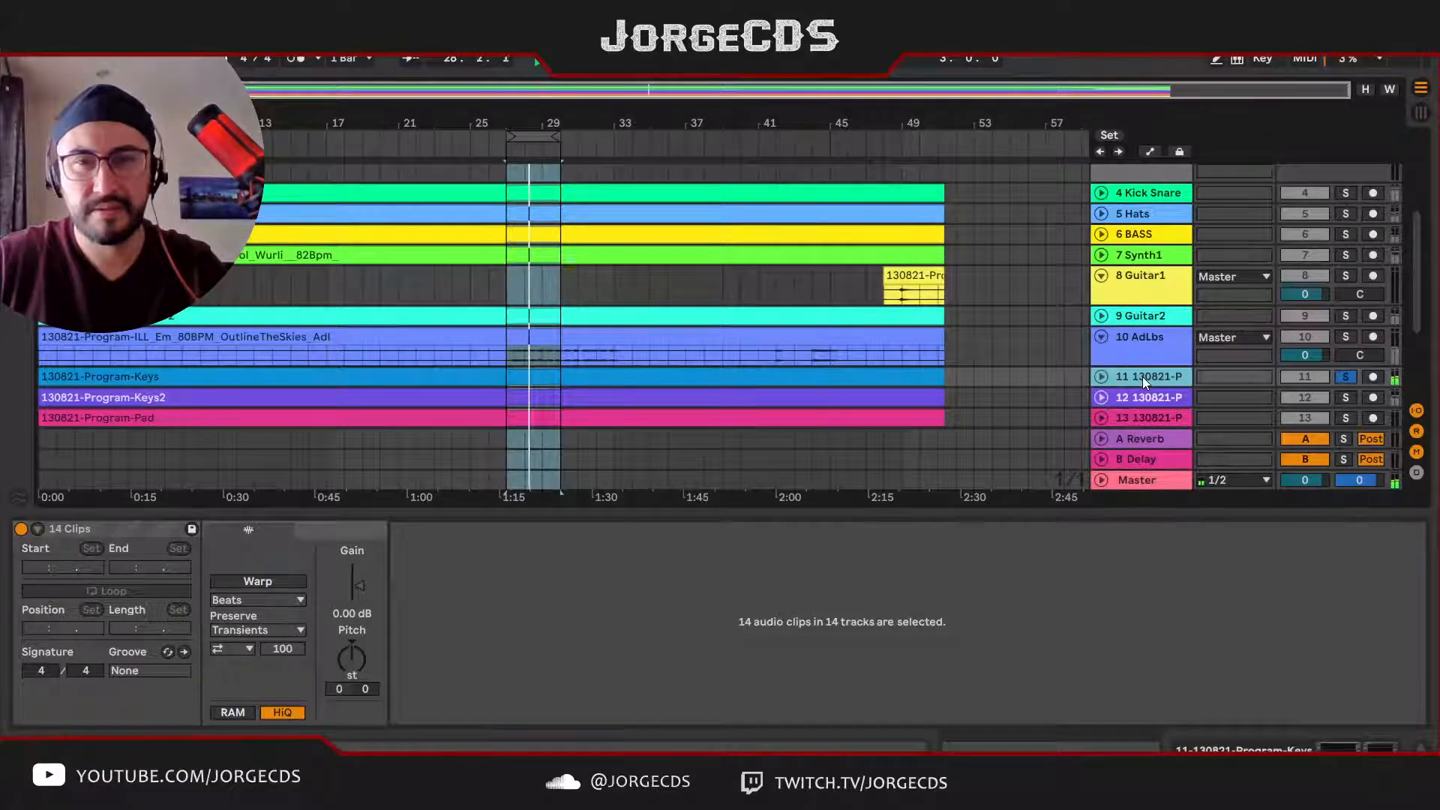
key(s)
key(ctrl+r)
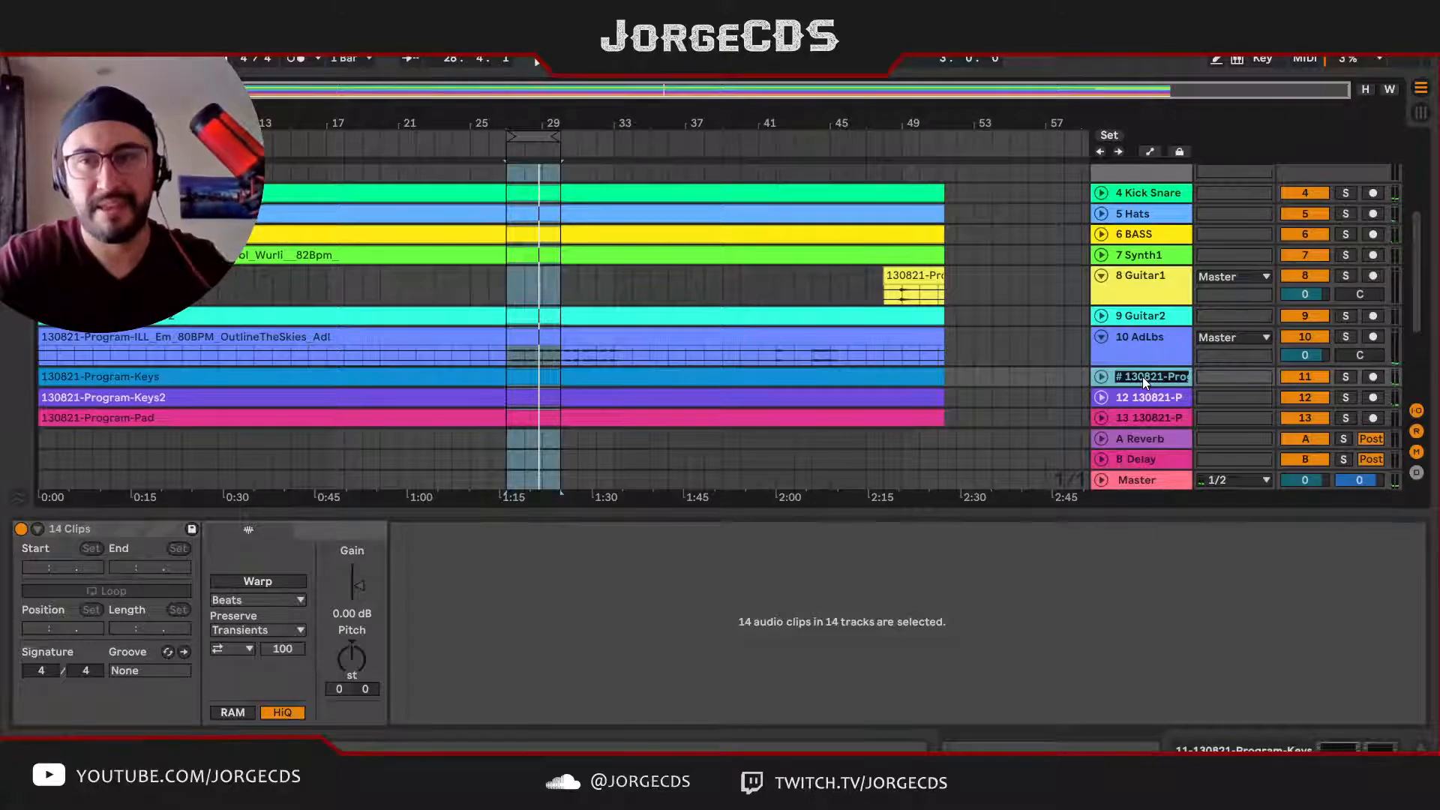
text(Pad1)
key(Return)
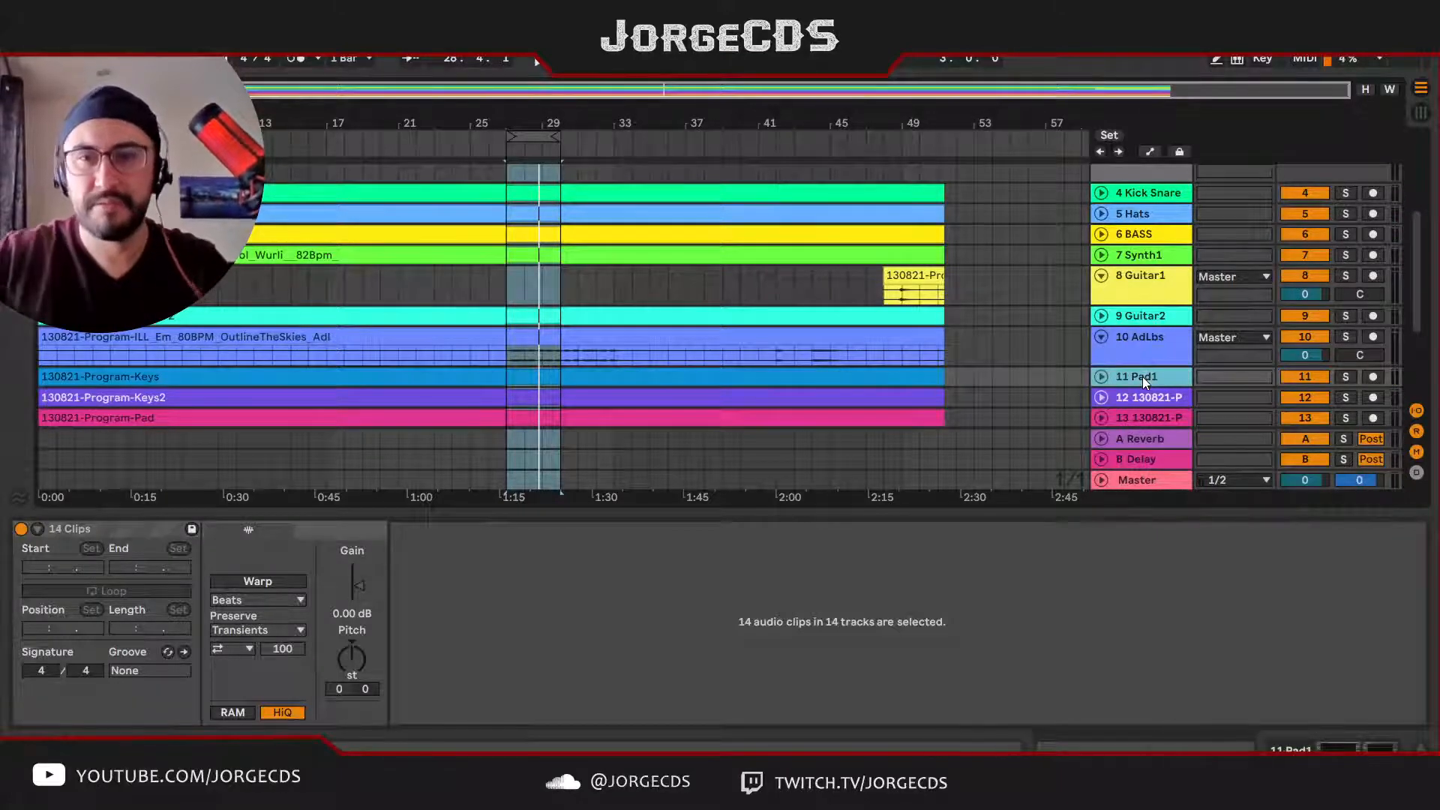
Step: Unfold the Program-Keys2 track and listen to it soloed in the loop before taking it out of solo
click(1149, 397)
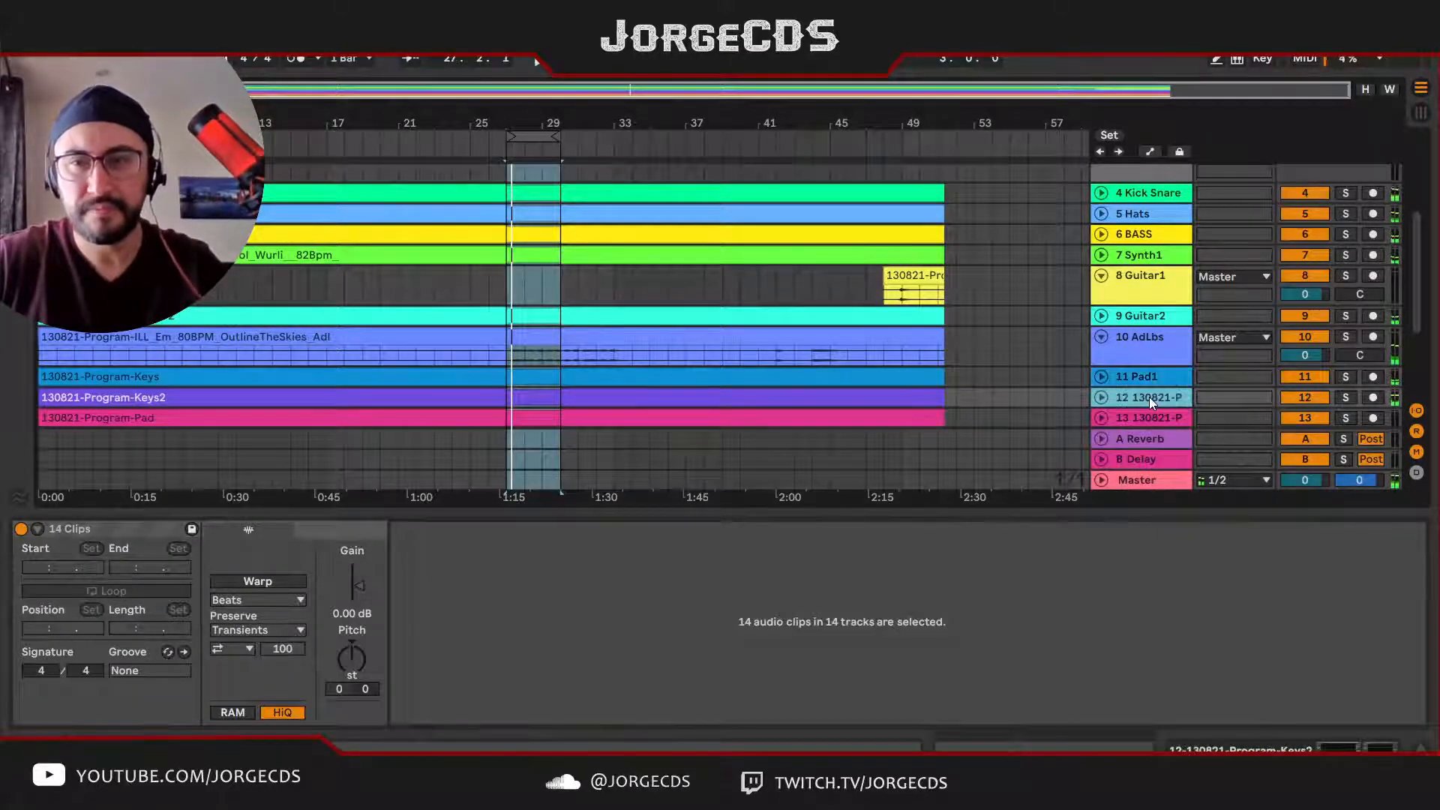
key(s)
click(1102, 397)
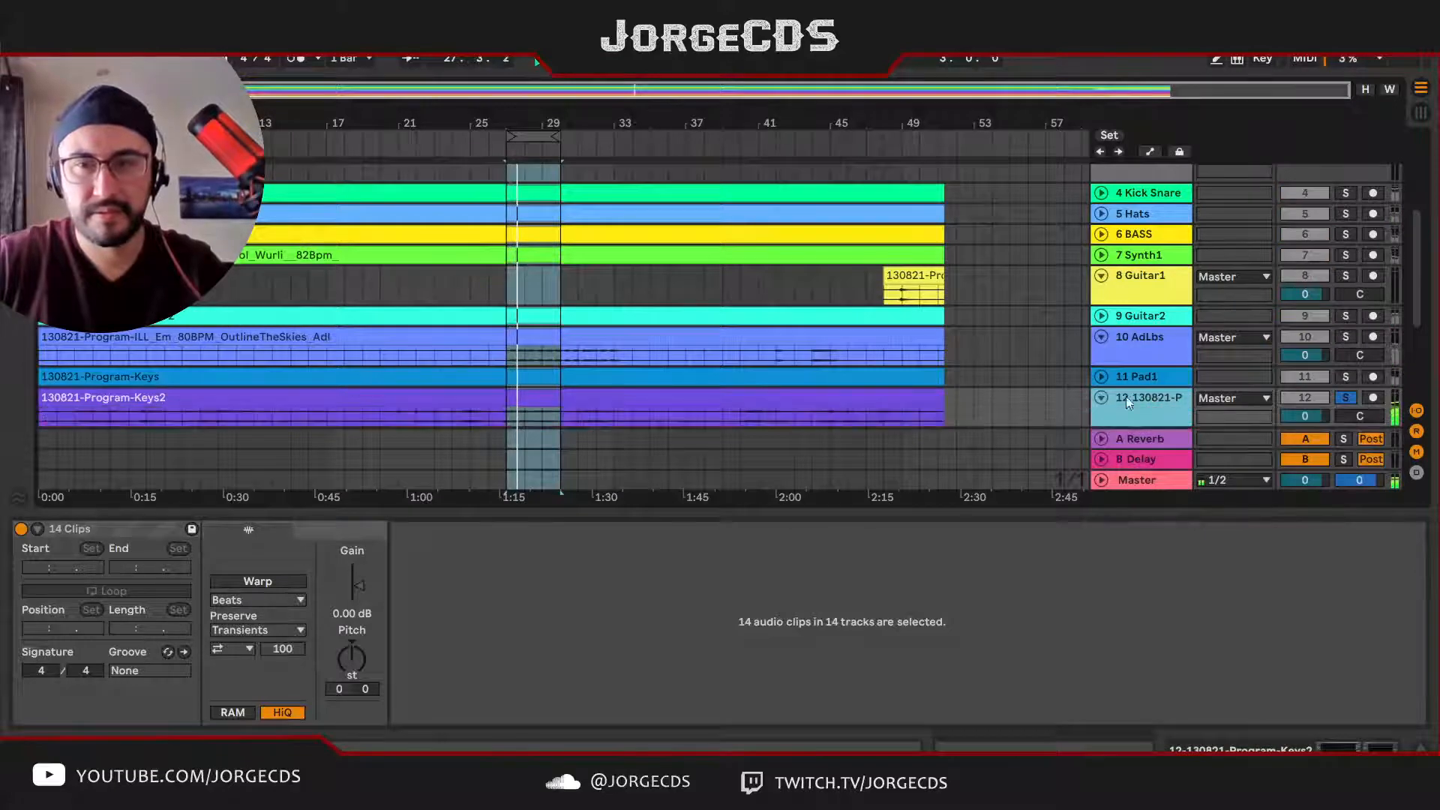
scroll(1136, 393, down, 2)
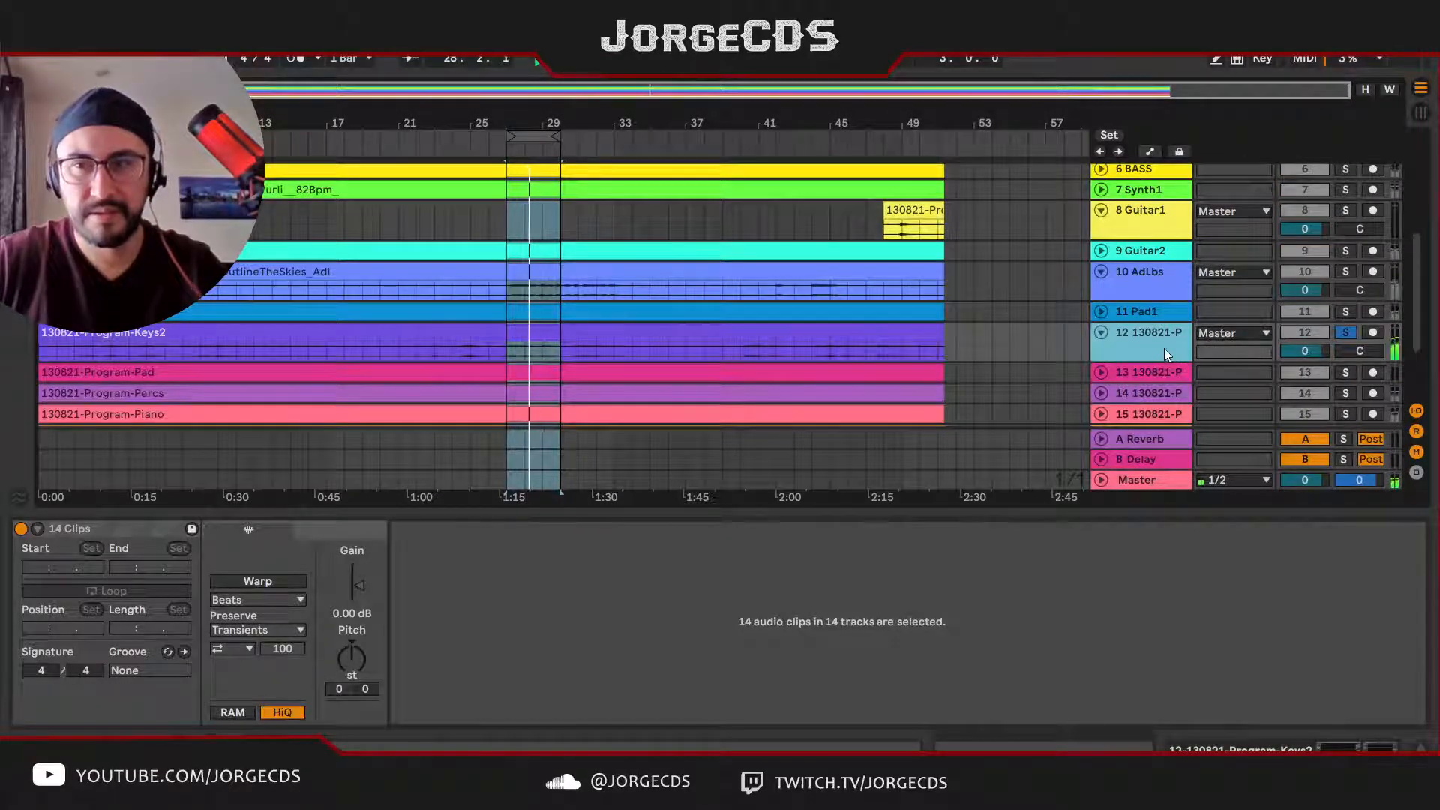
key(s)
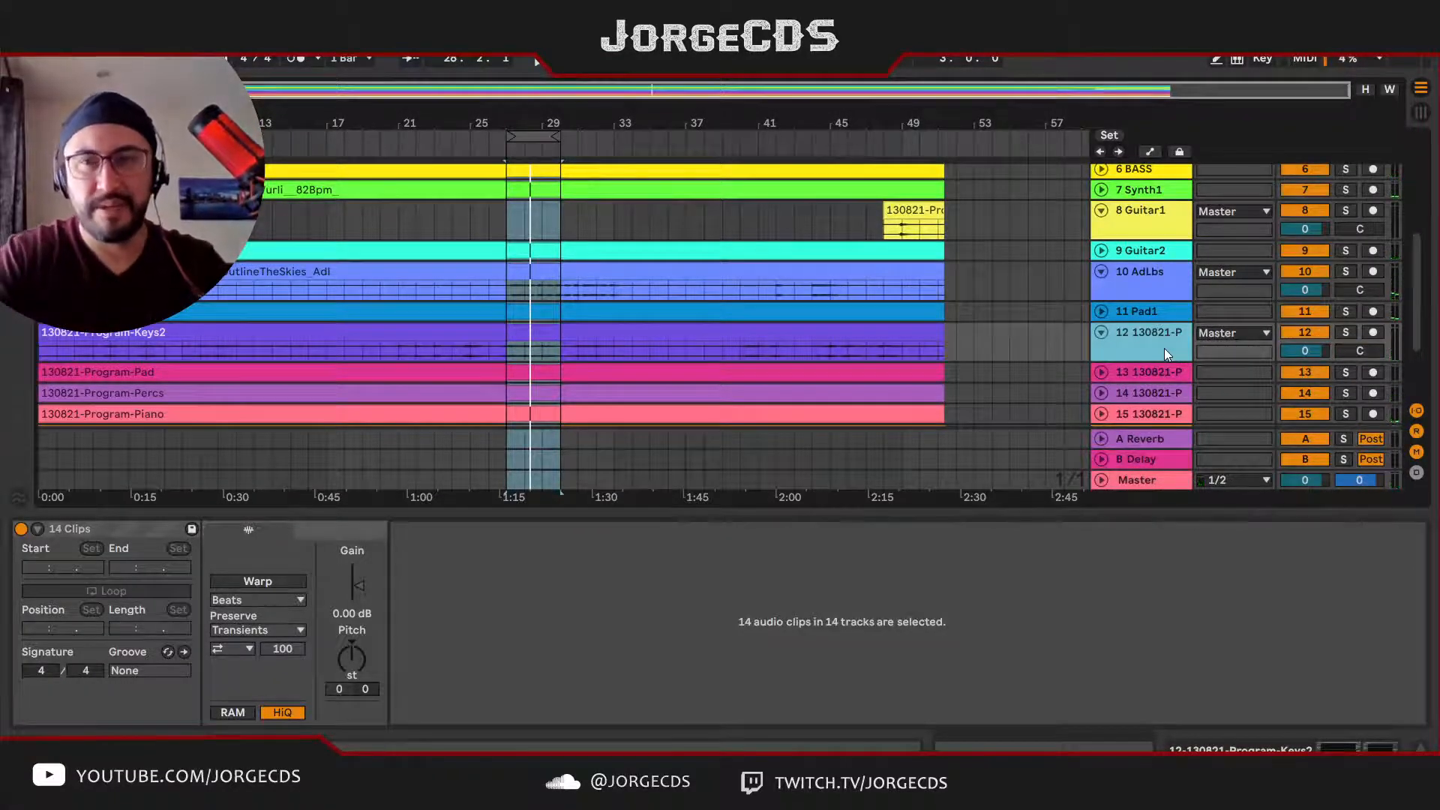
Step: Rename track 12, the Program-Keys2 stem, as Keys2 and play the loop with the full mix
key(ctrl+r)
text(# Keys2)
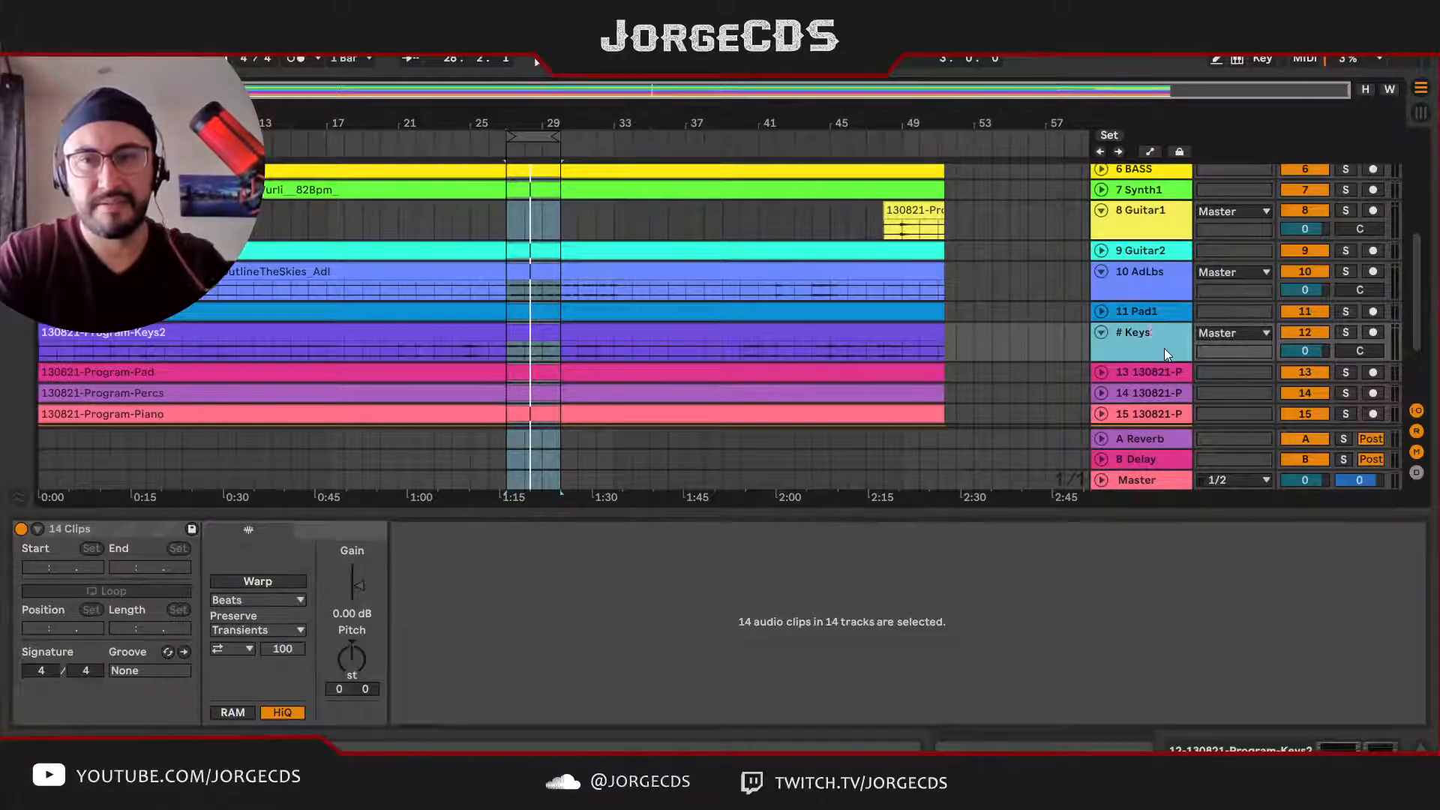
key(Return)
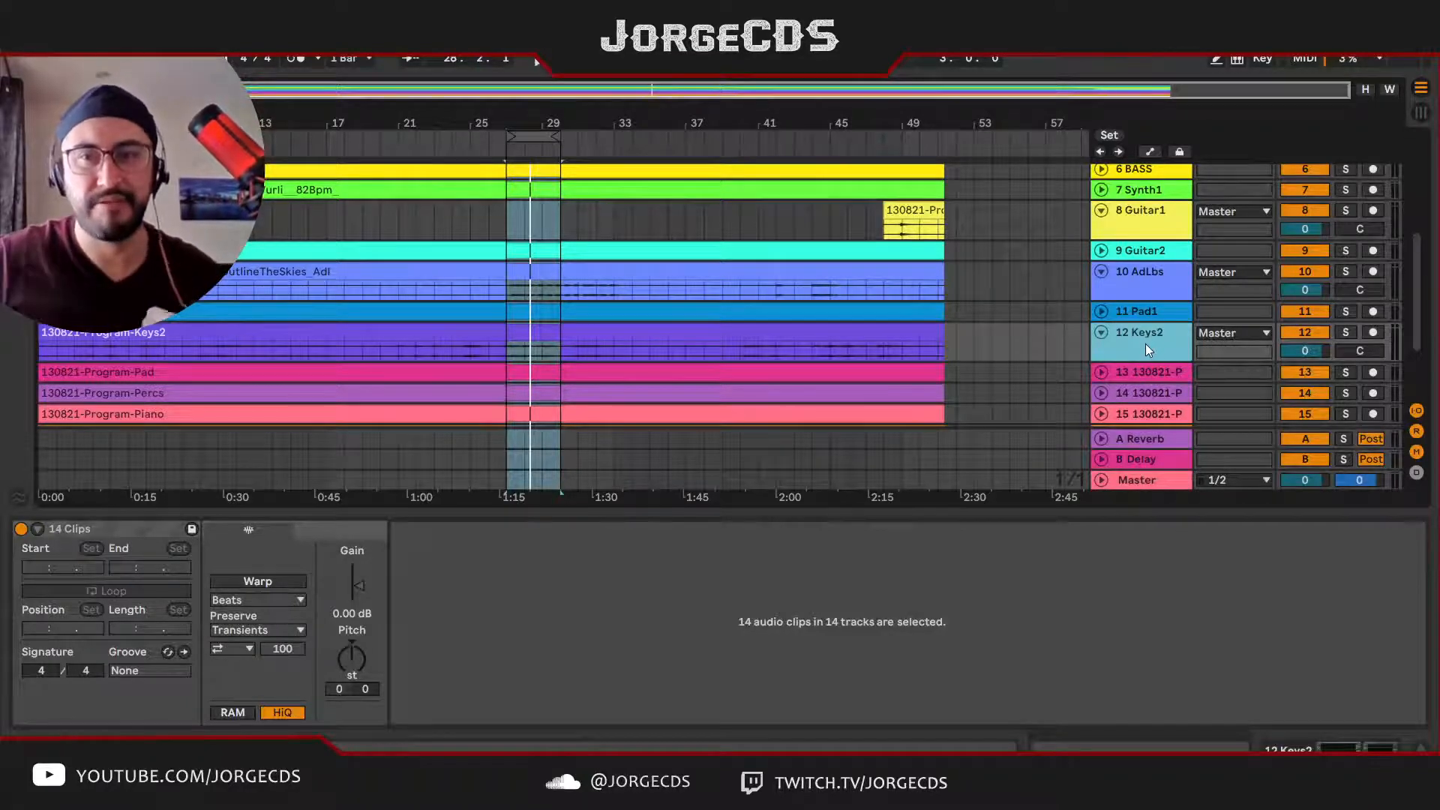
key(space)
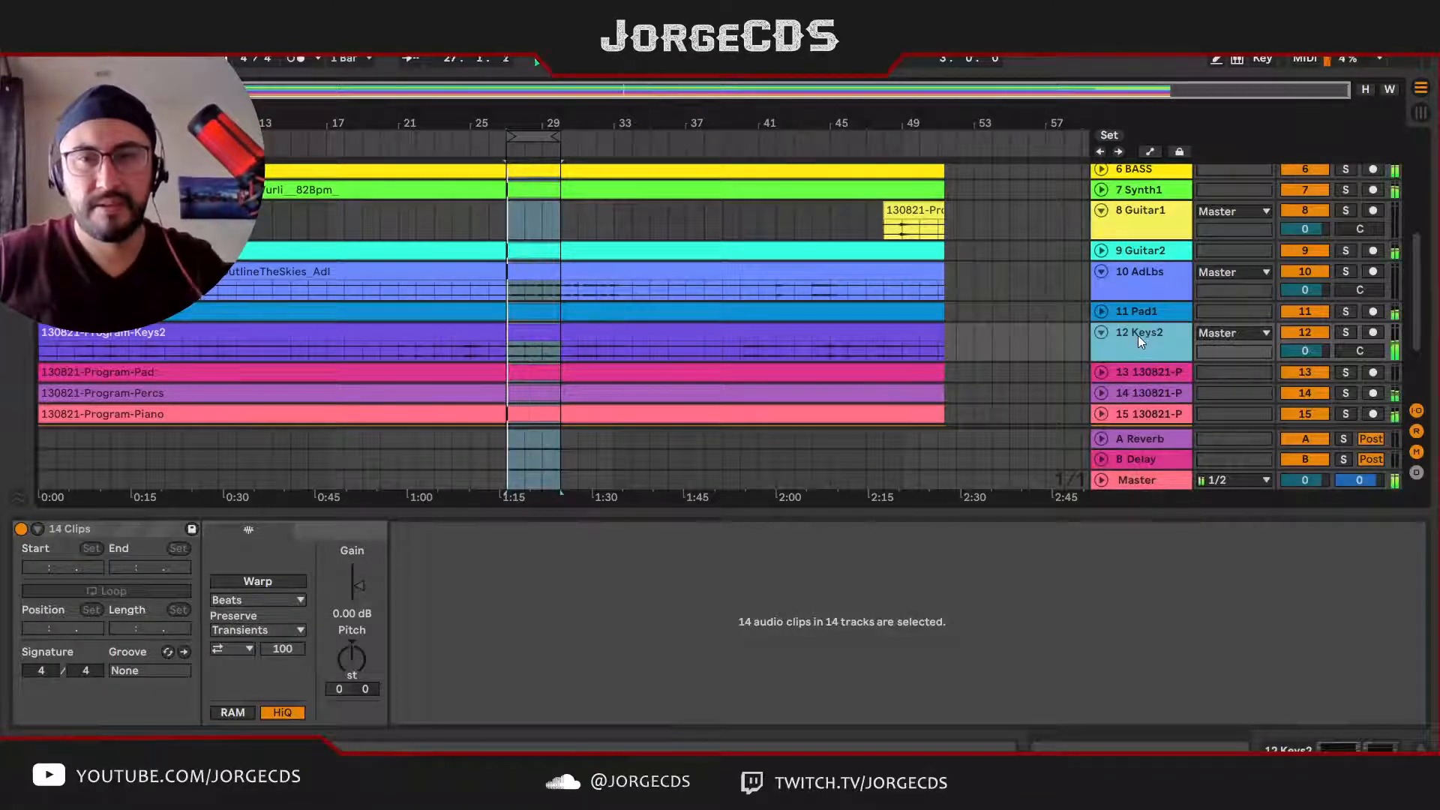
Step: Solo the Keys2 track in the loop, stop playback, and take the track out of solo
key(s)
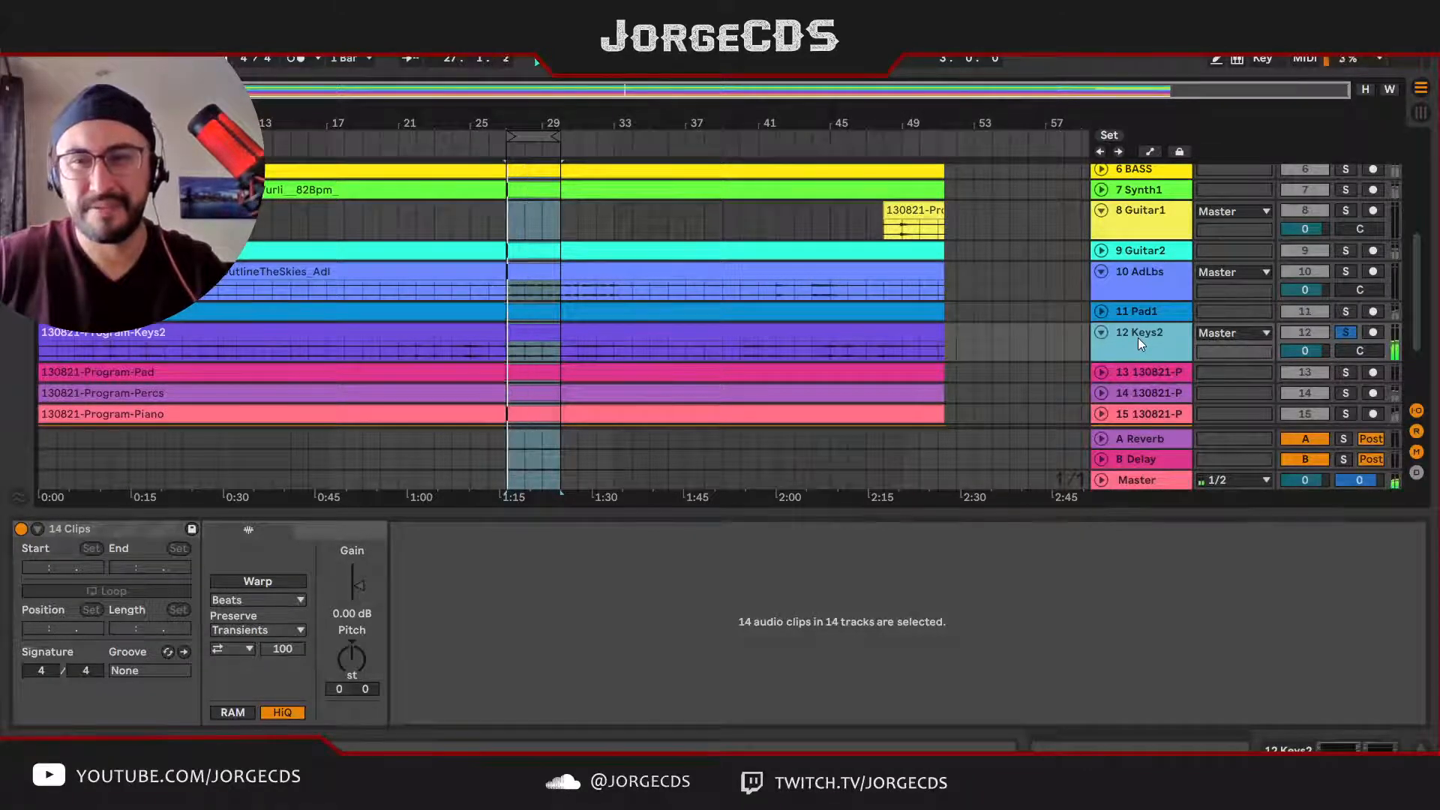
key(space)
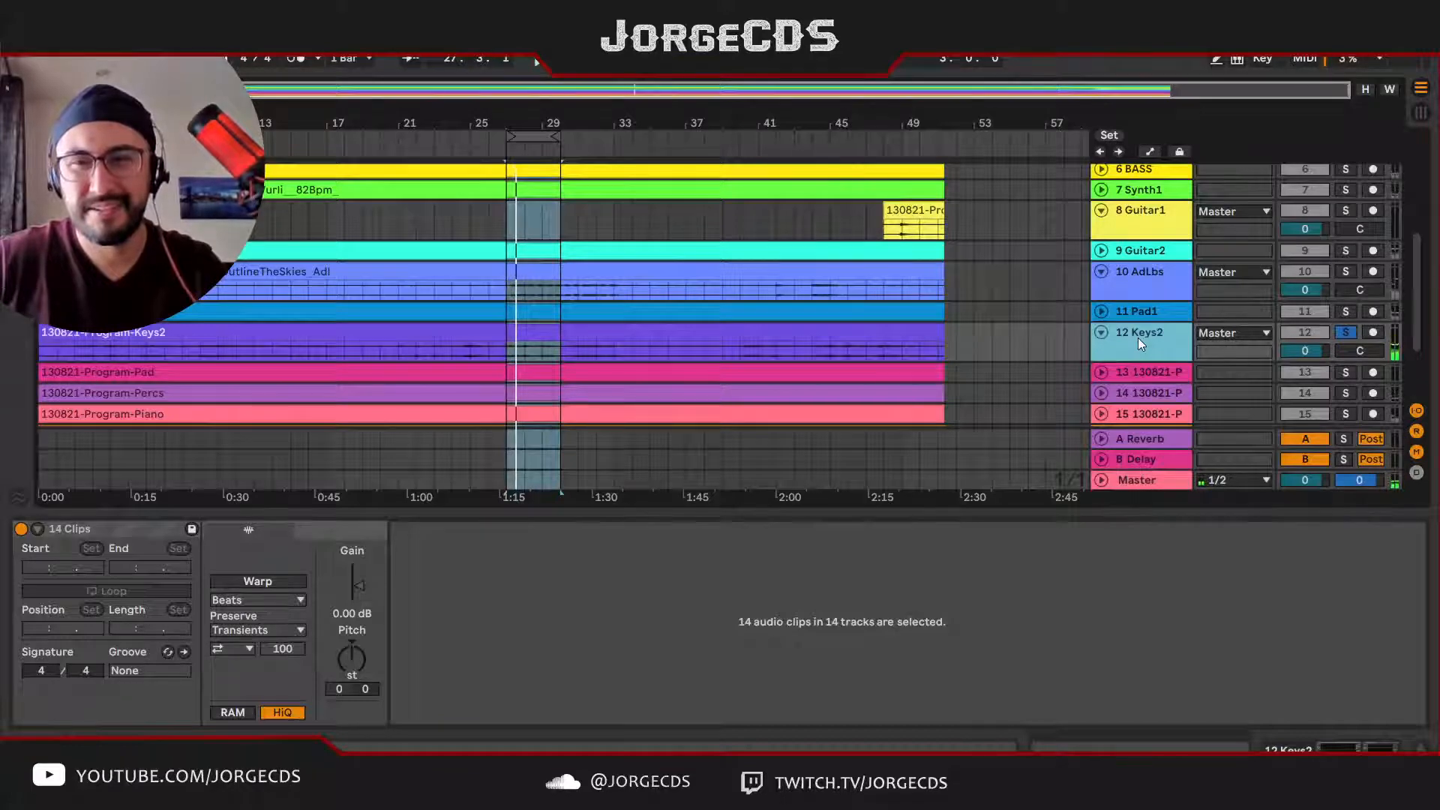
key(s)
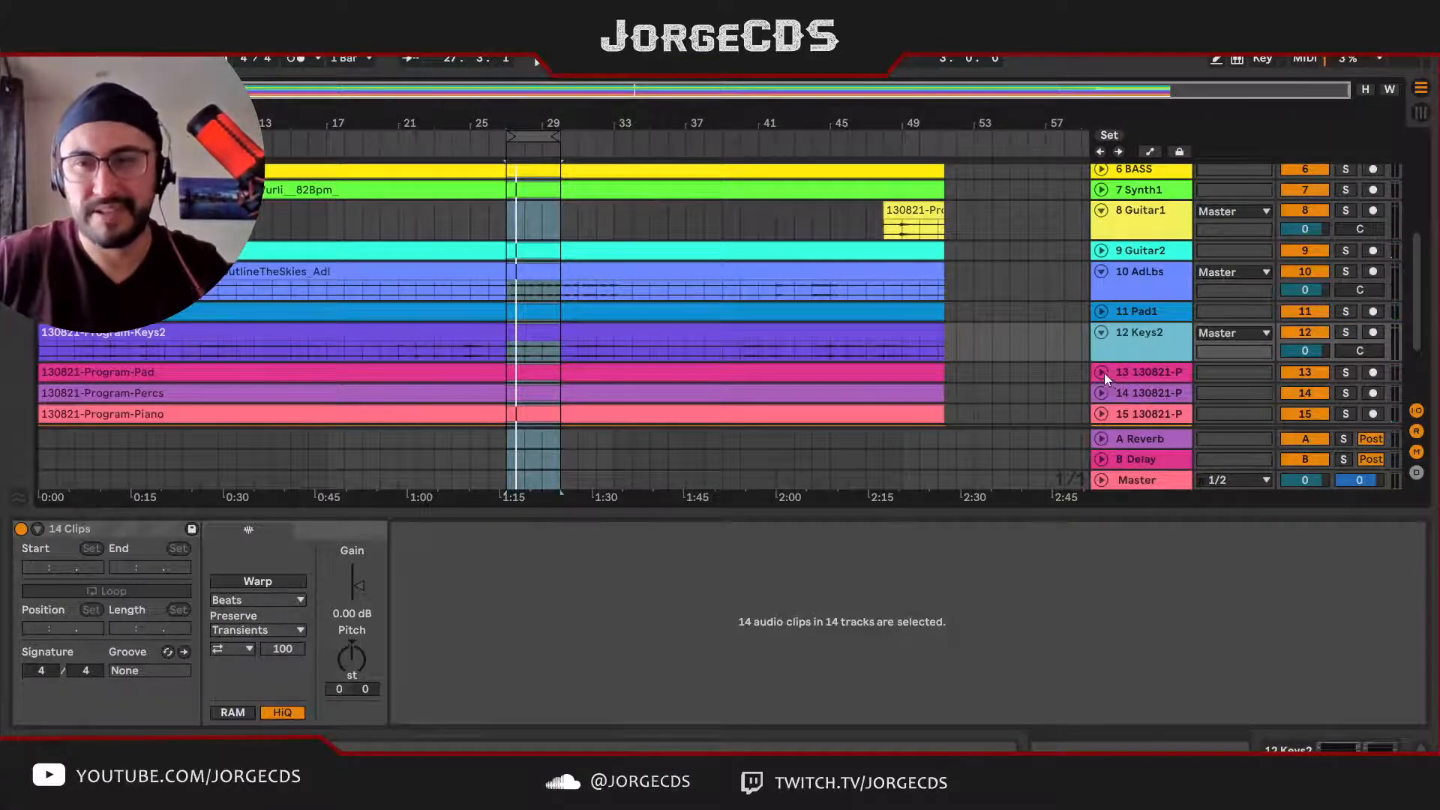
Step: Unfold track 13, the Program-Pad stem, solo it, and listen to its first audible passage just before bar 41
click(1101, 372)
scroll(1132, 354, down, 2)
click(1136, 330)
key(s)
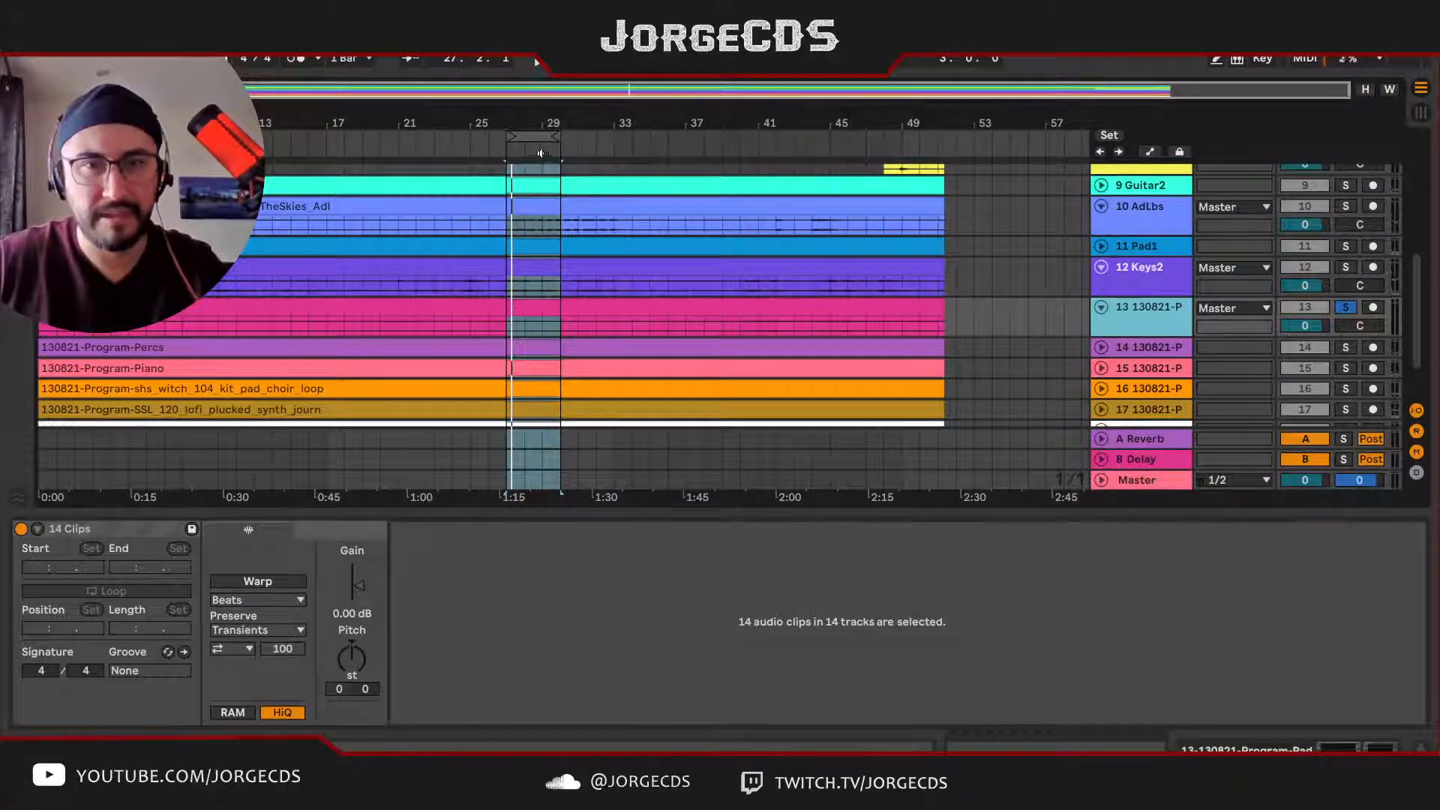
click(900, 310)
key(z)
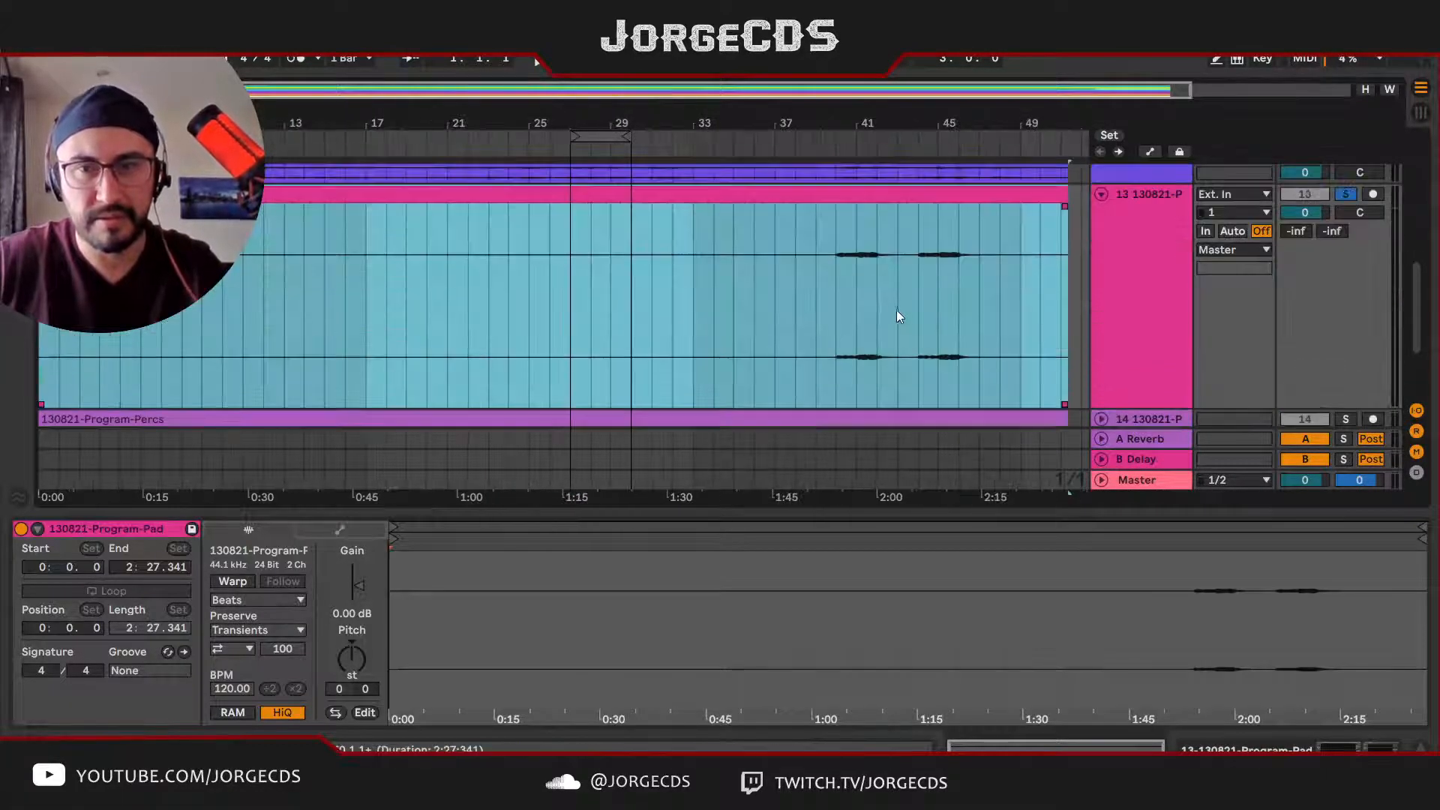
click(830, 315)
key(space)
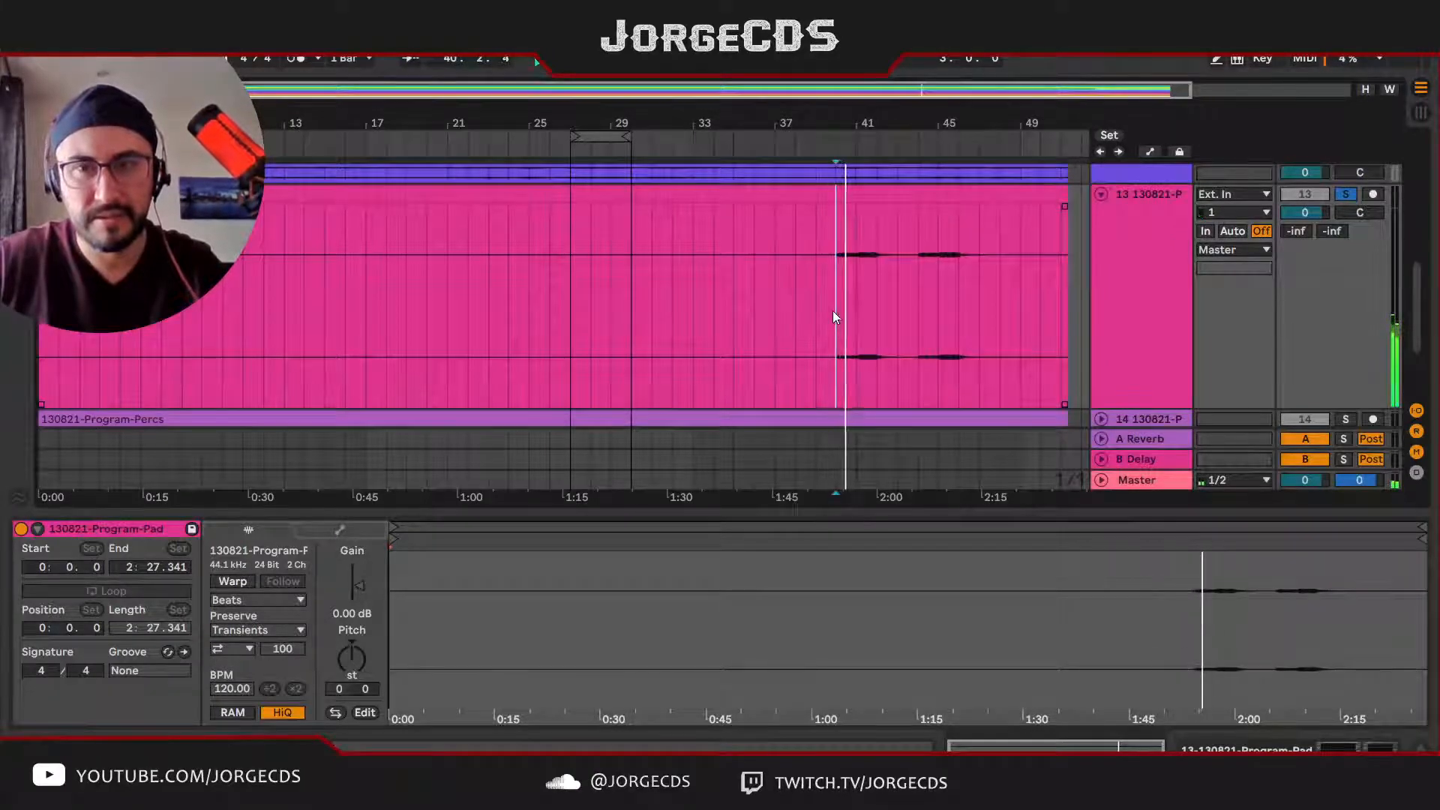
key(space)
Step: Trim the silent start of the Program-Pad clip to bar 39, crop the clip, and play it with the full mix
drag(41, 235, 821, 242)
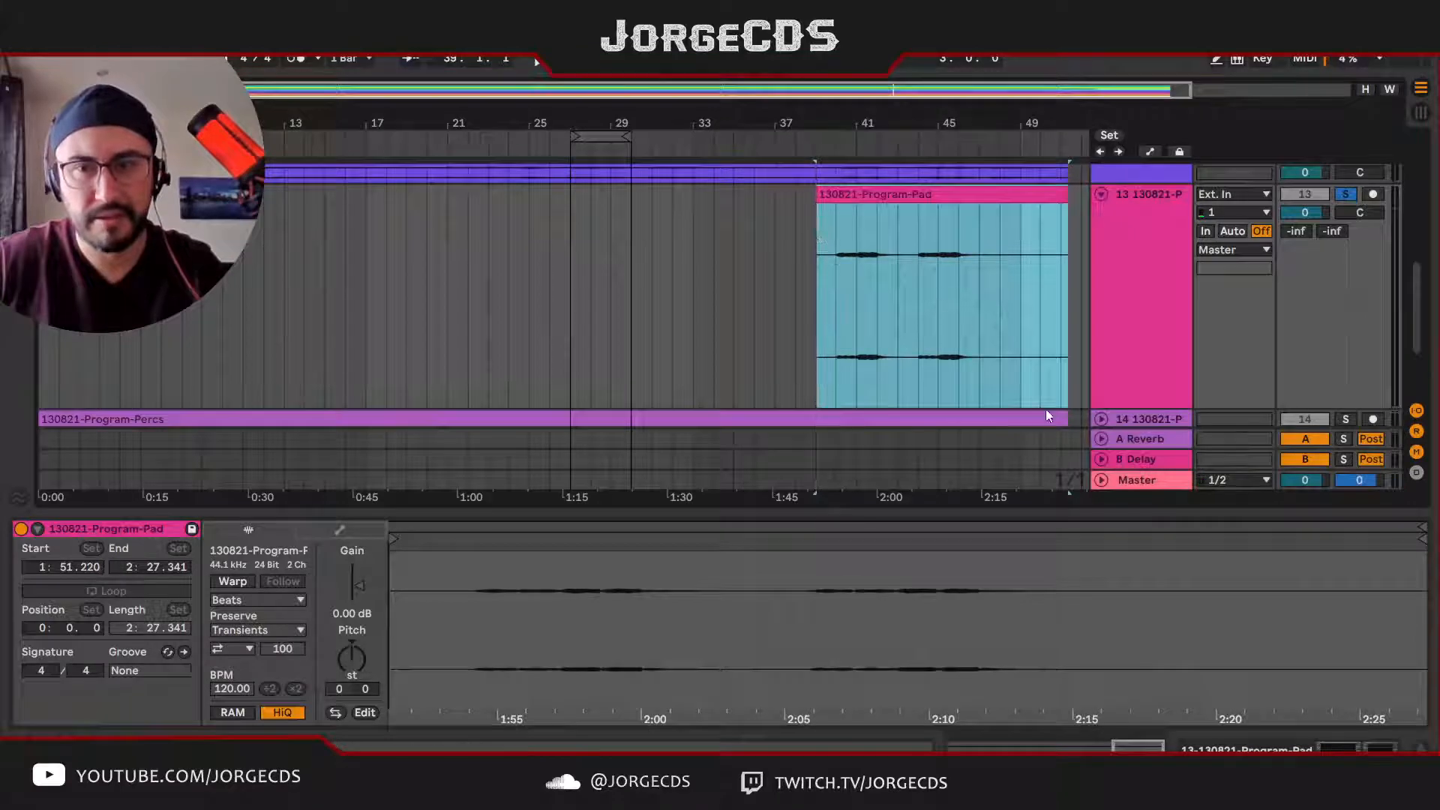
key(ctrl+shift+j)
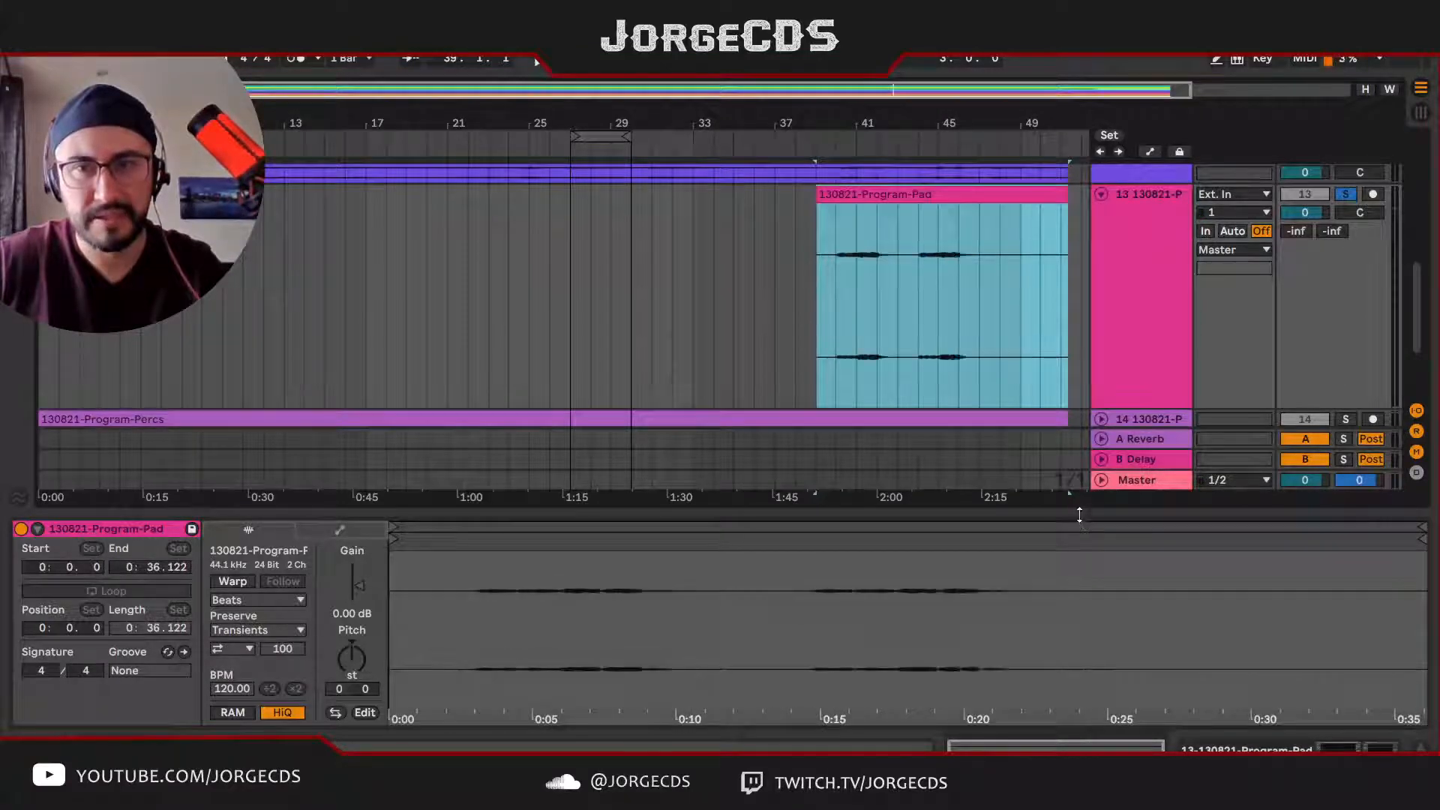
key(space)
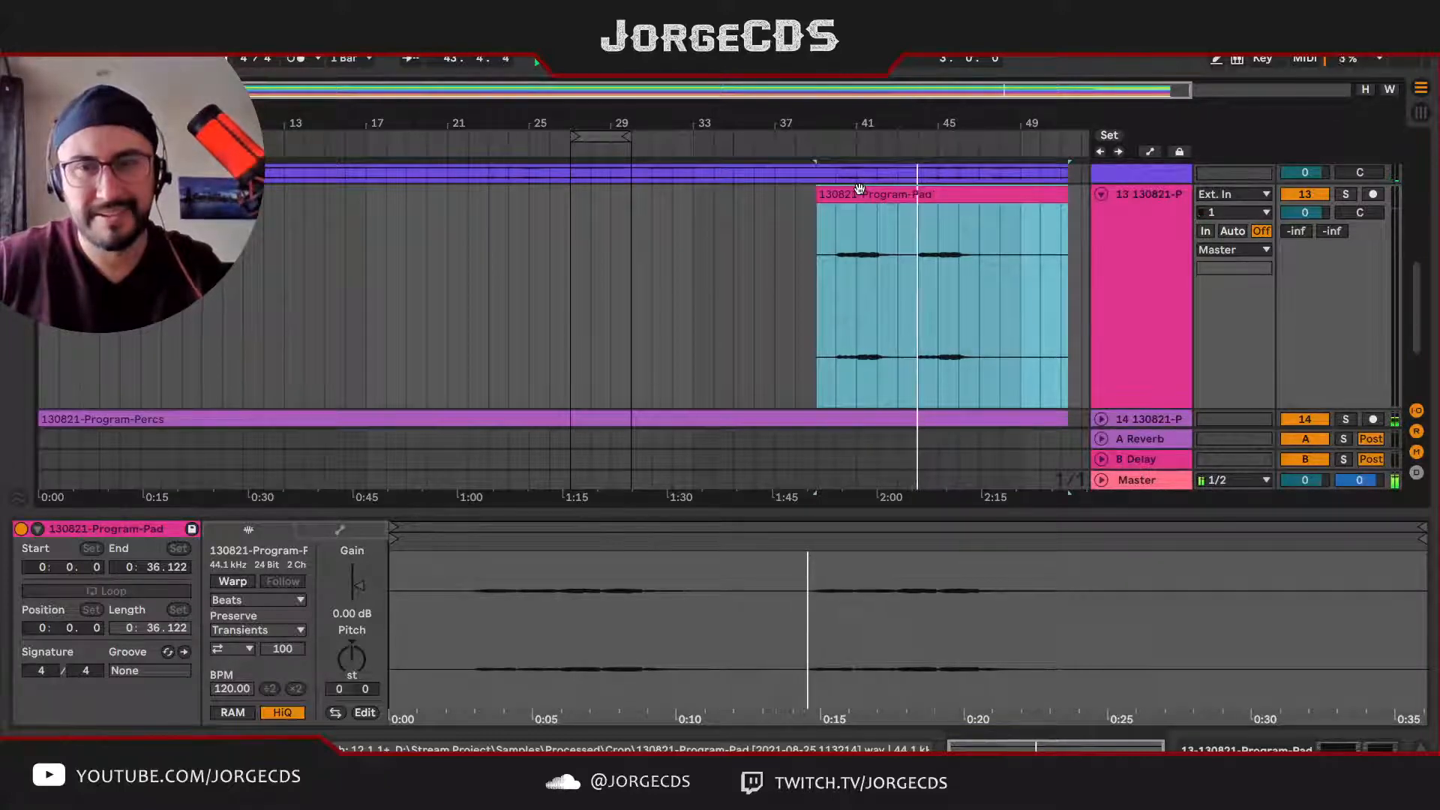
key(space)
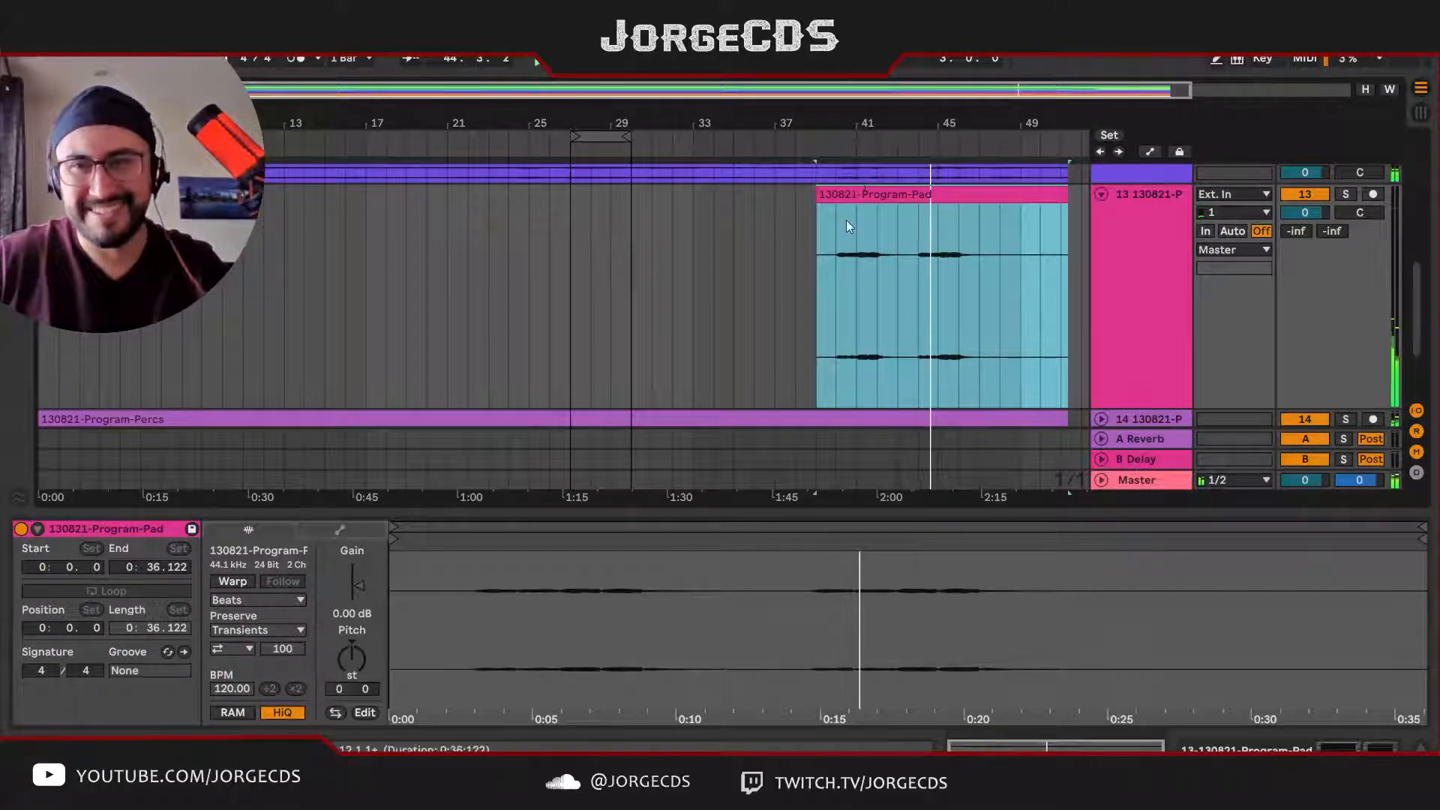
Step: Rename track 13, the Program-Pad stem, as Pad2 with automatic track numbering
click(1135, 247)
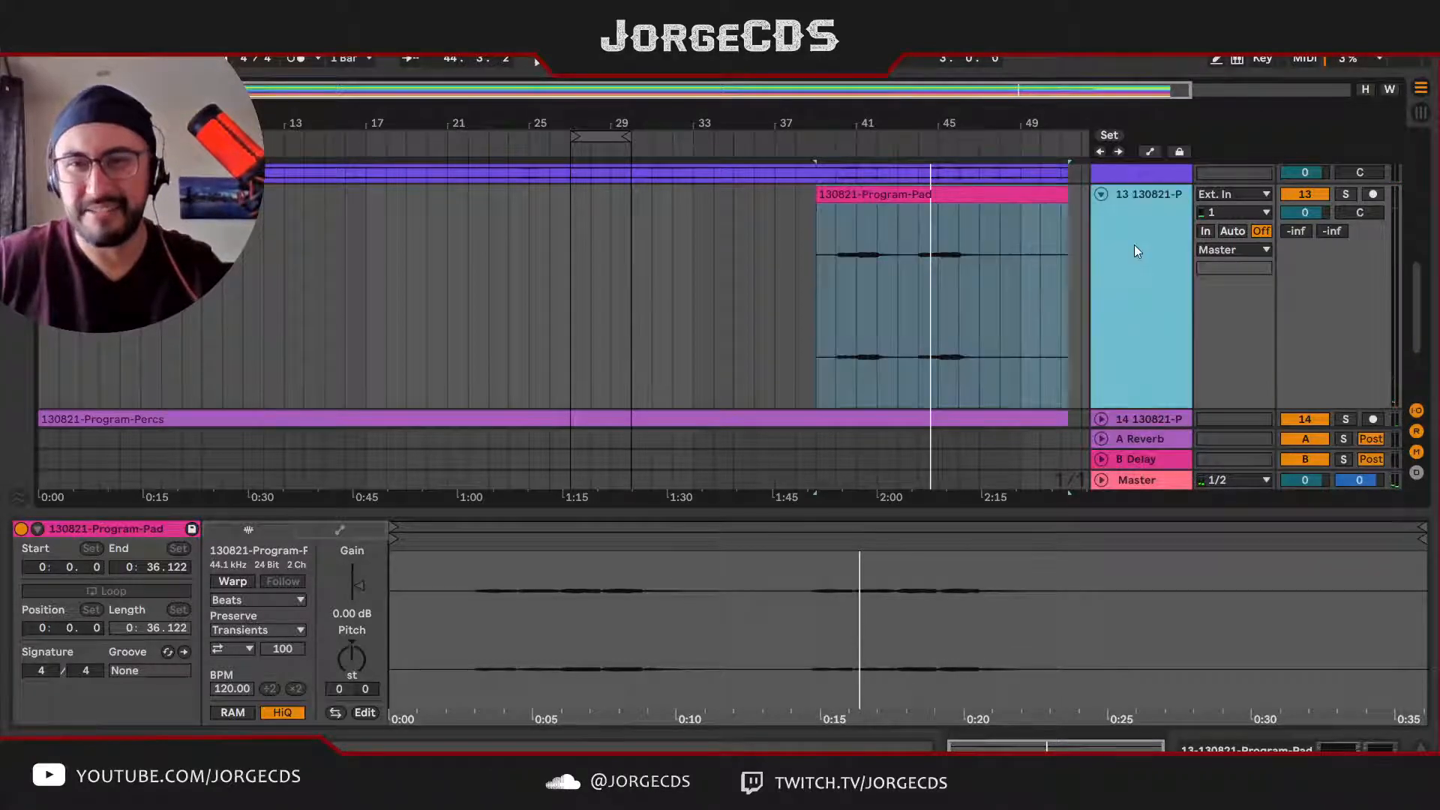
scroll(1151, 260, up, 2)
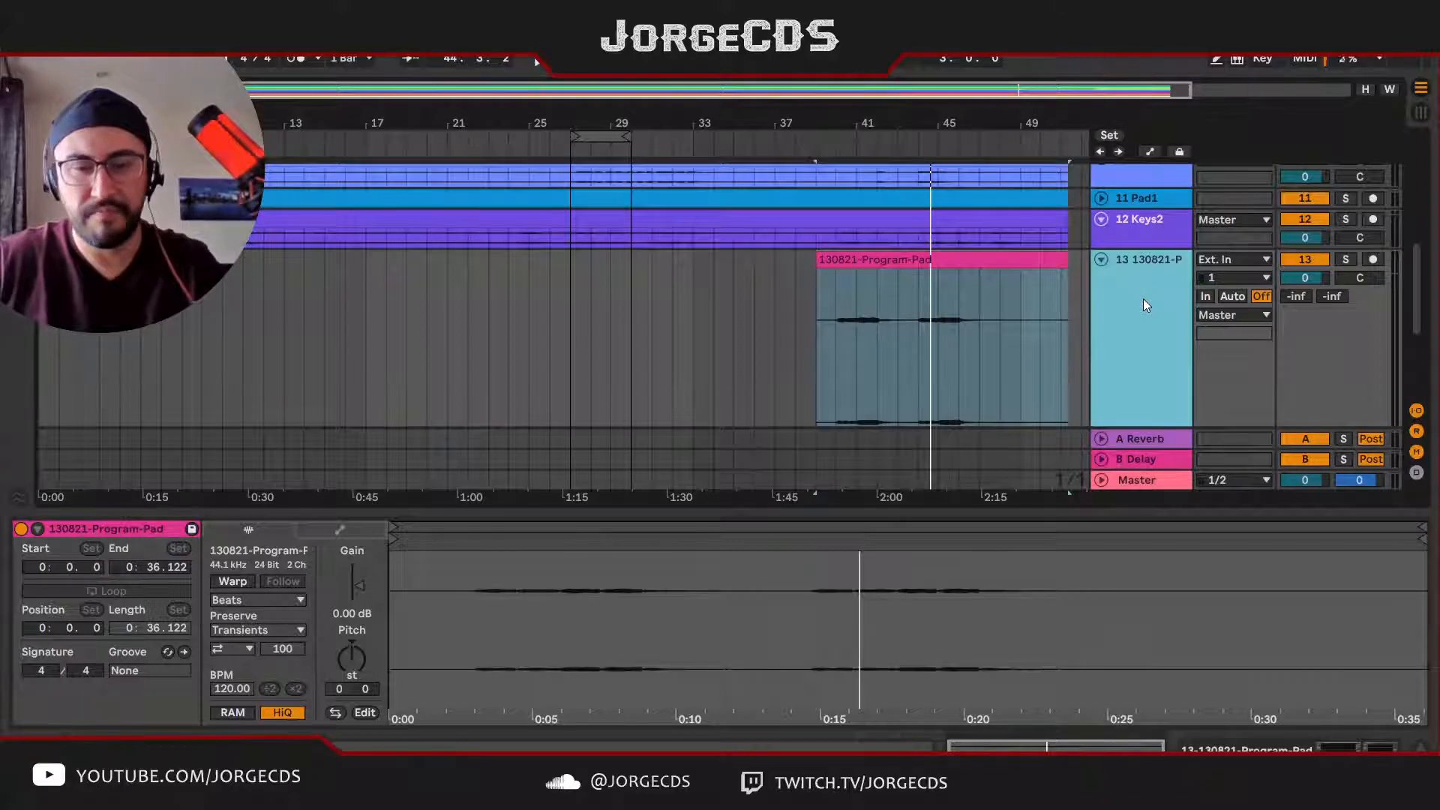
text(# )
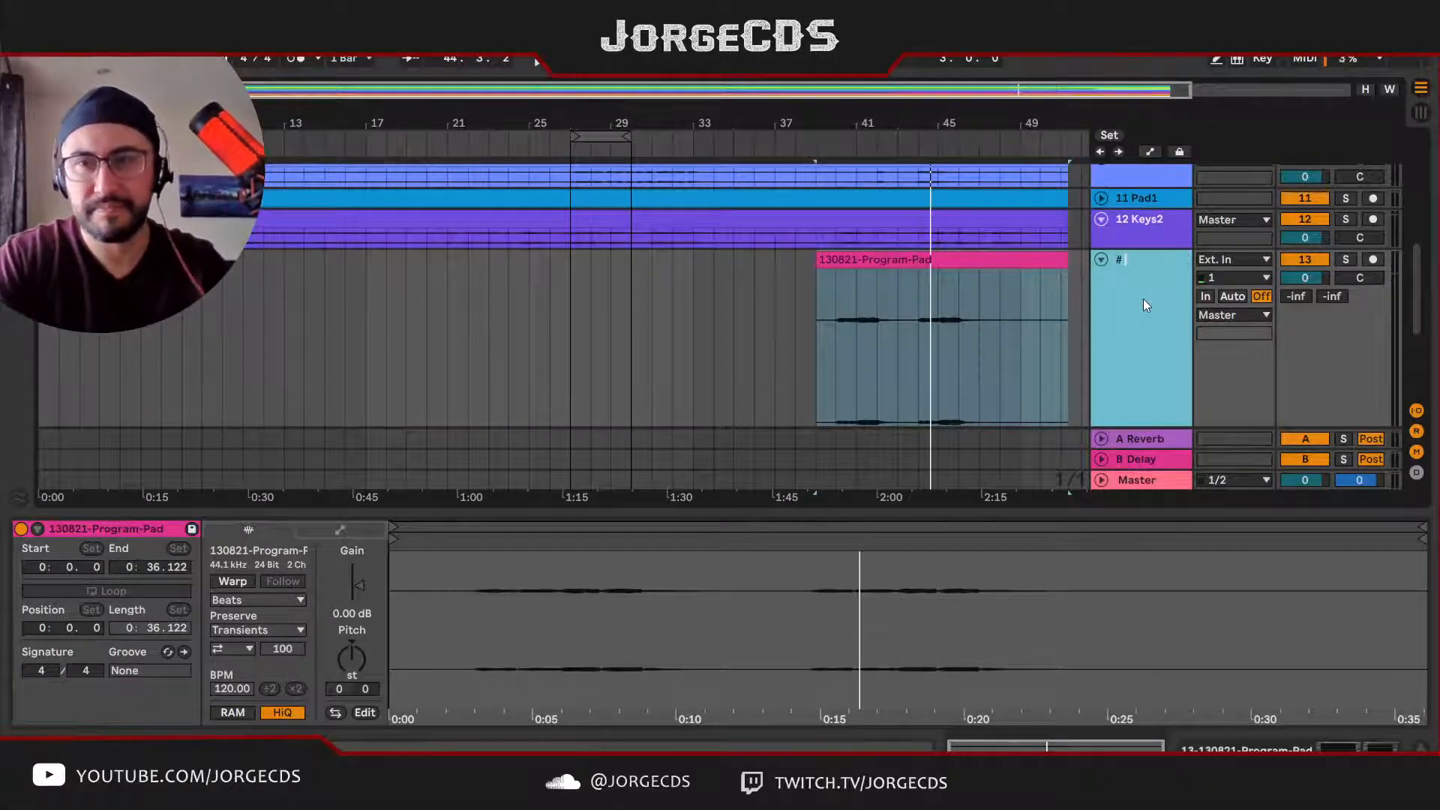
text(Pad2)
key(Return)
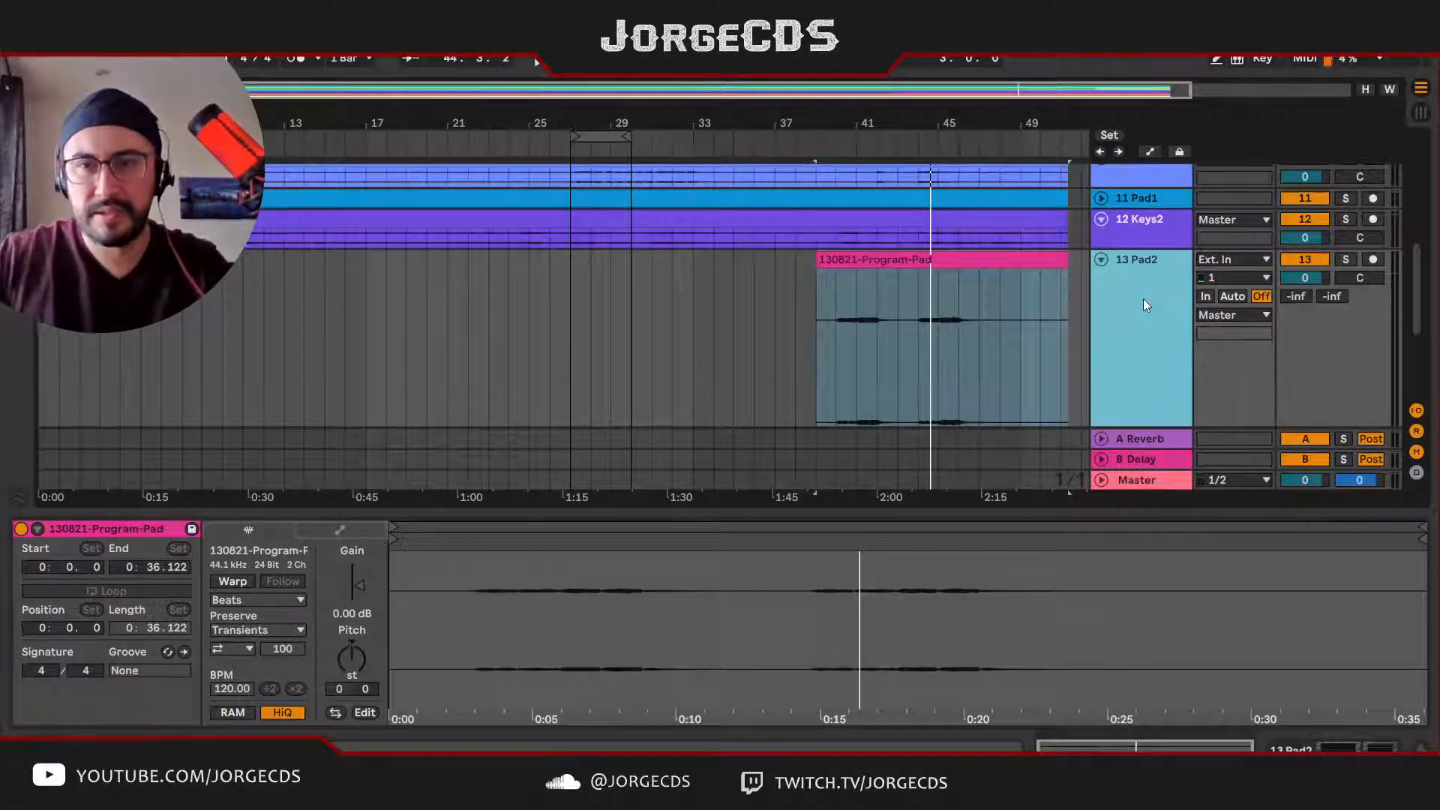
Step: Move the Pad2 track directly below Pad1, above Keys2, and fold the tracks
click(1158, 222)
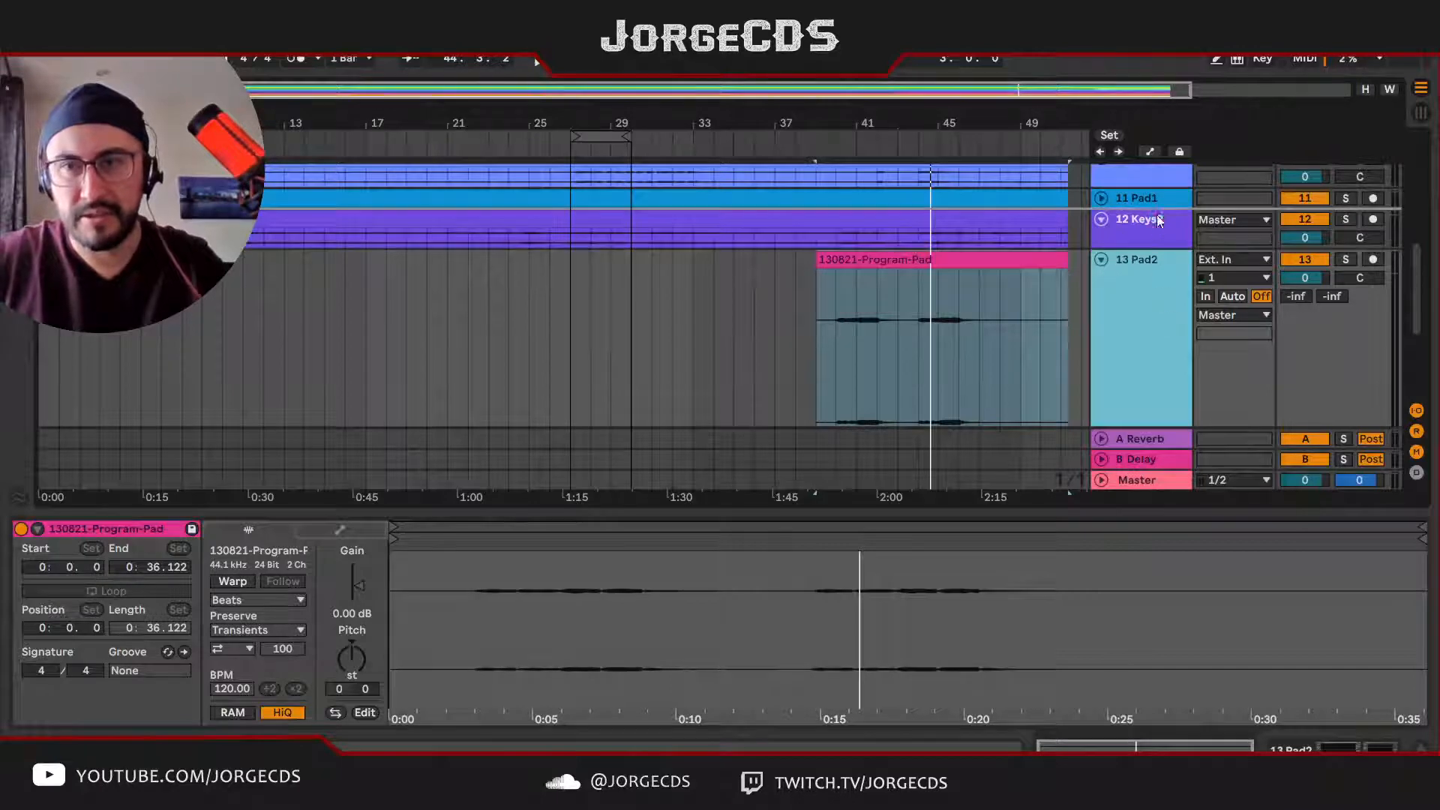
key(Delete)
click(1102, 214)
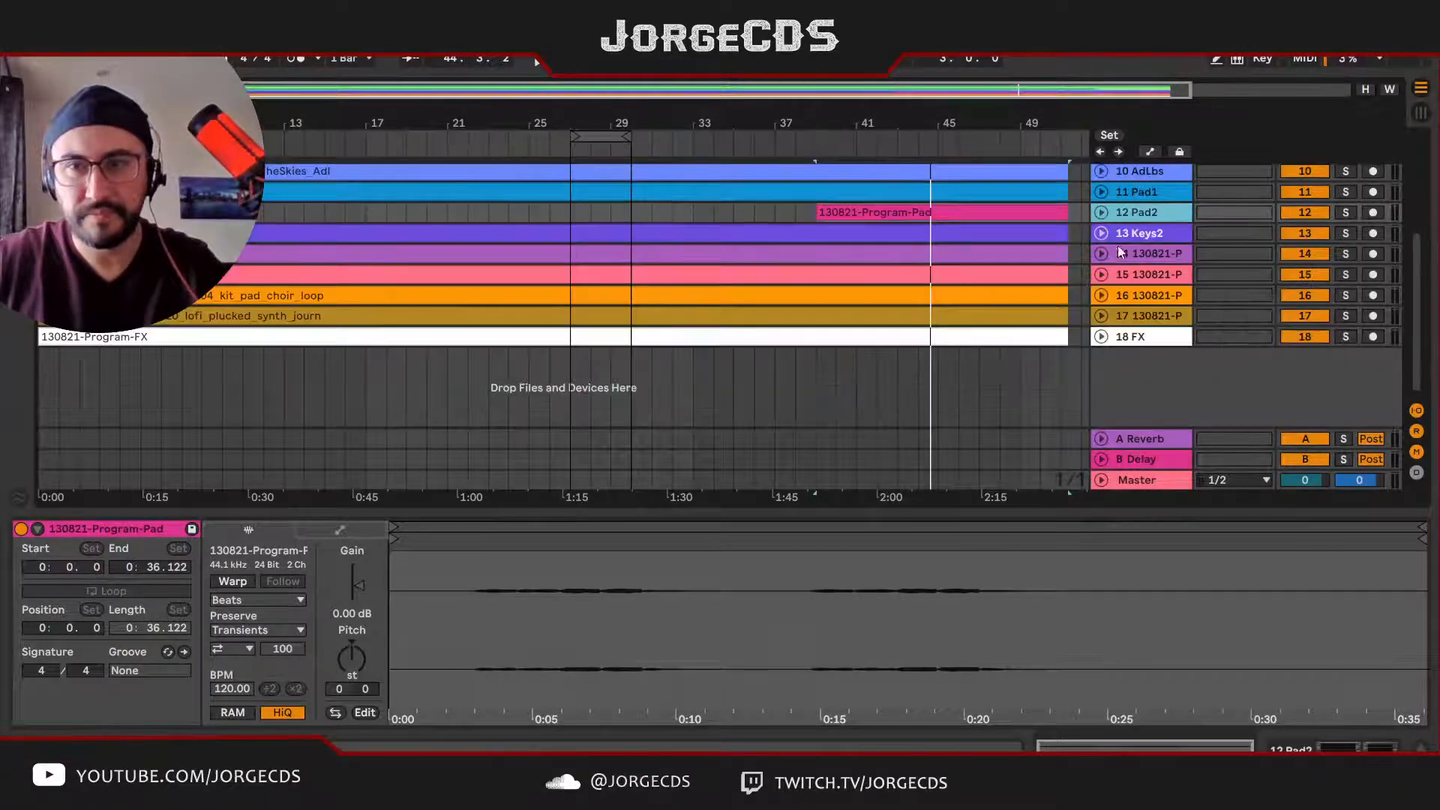
Step: Unfold the Program-Percs track and listen to it soloed from just after bar 41
click(1155, 253)
key(s)
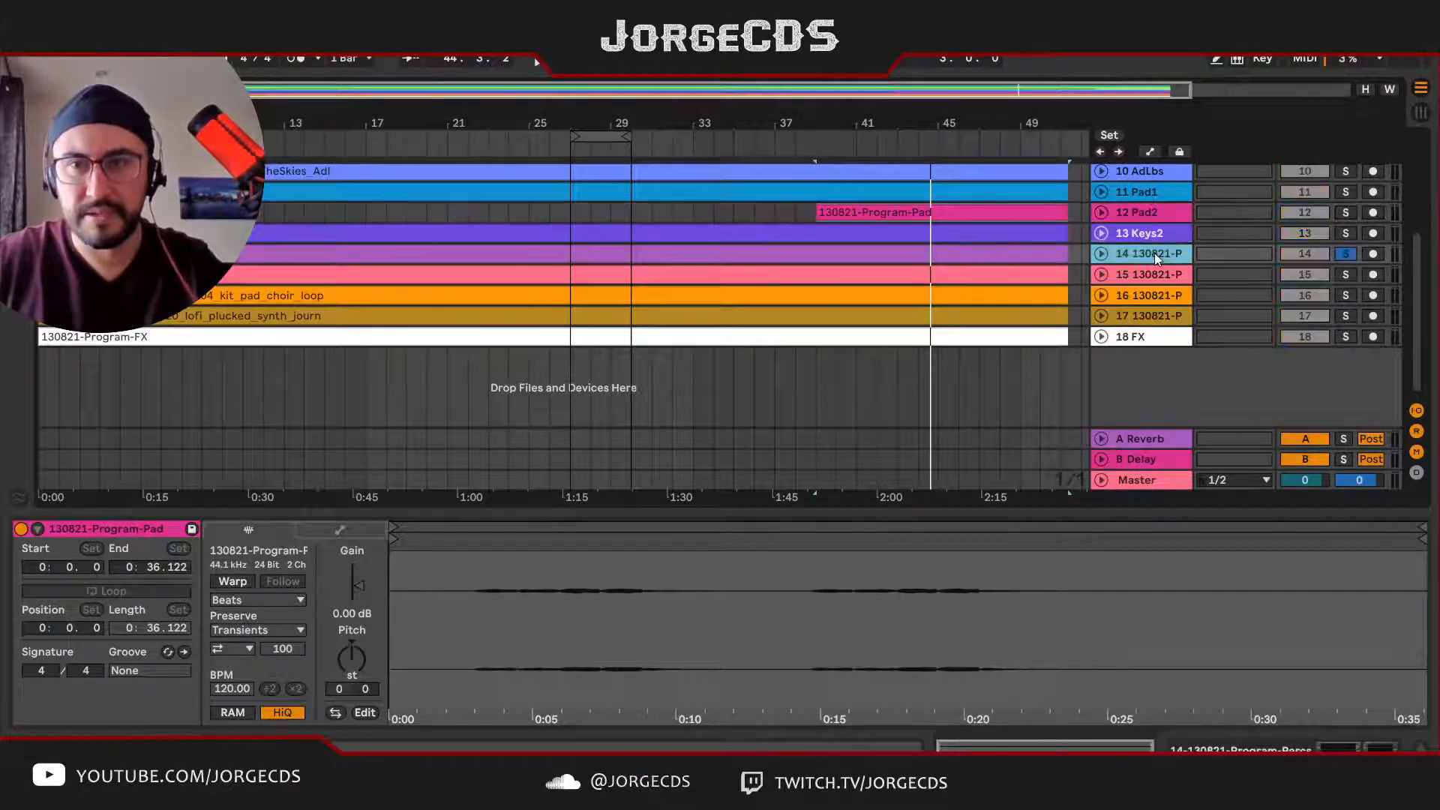
key(space)
click(1101, 254)
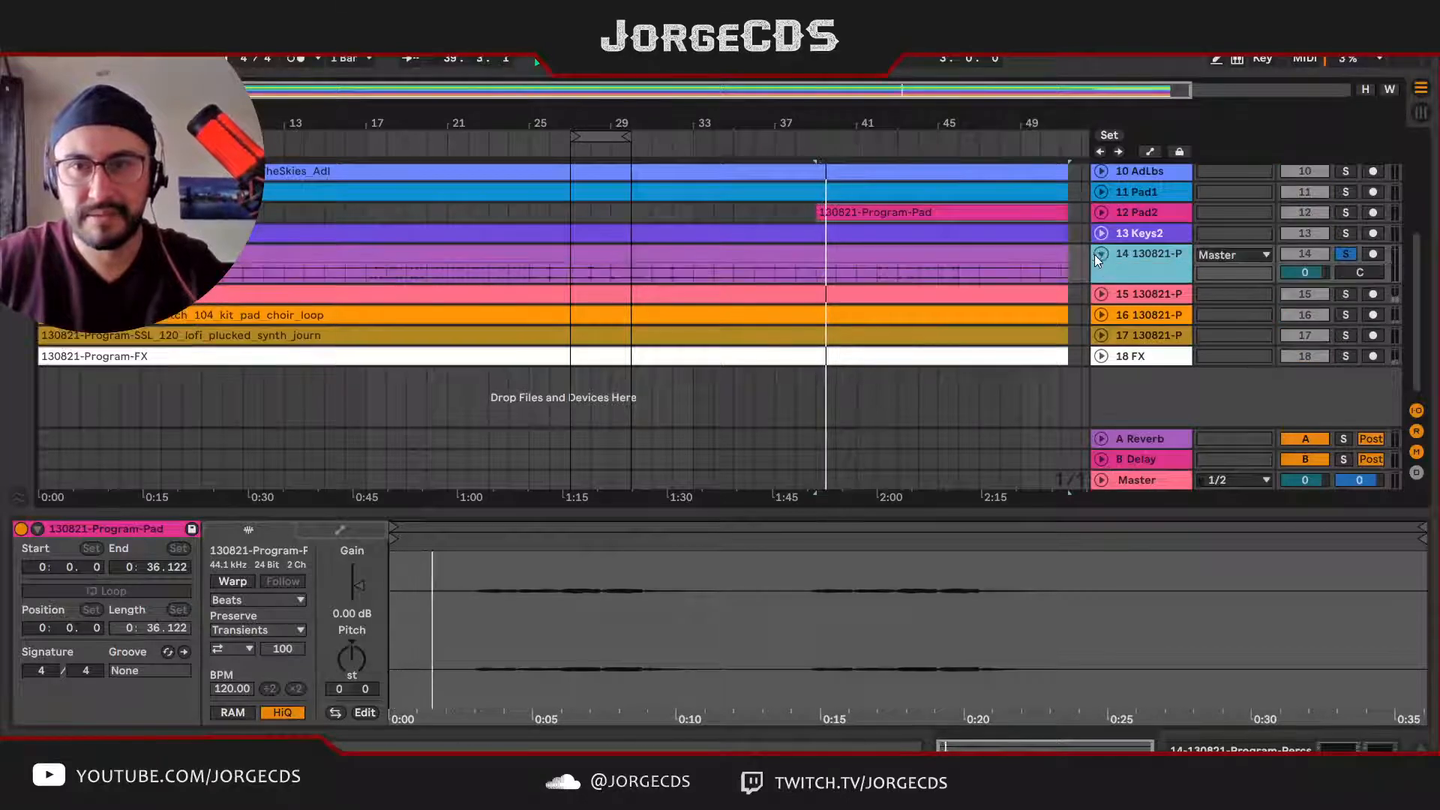
click(876, 273)
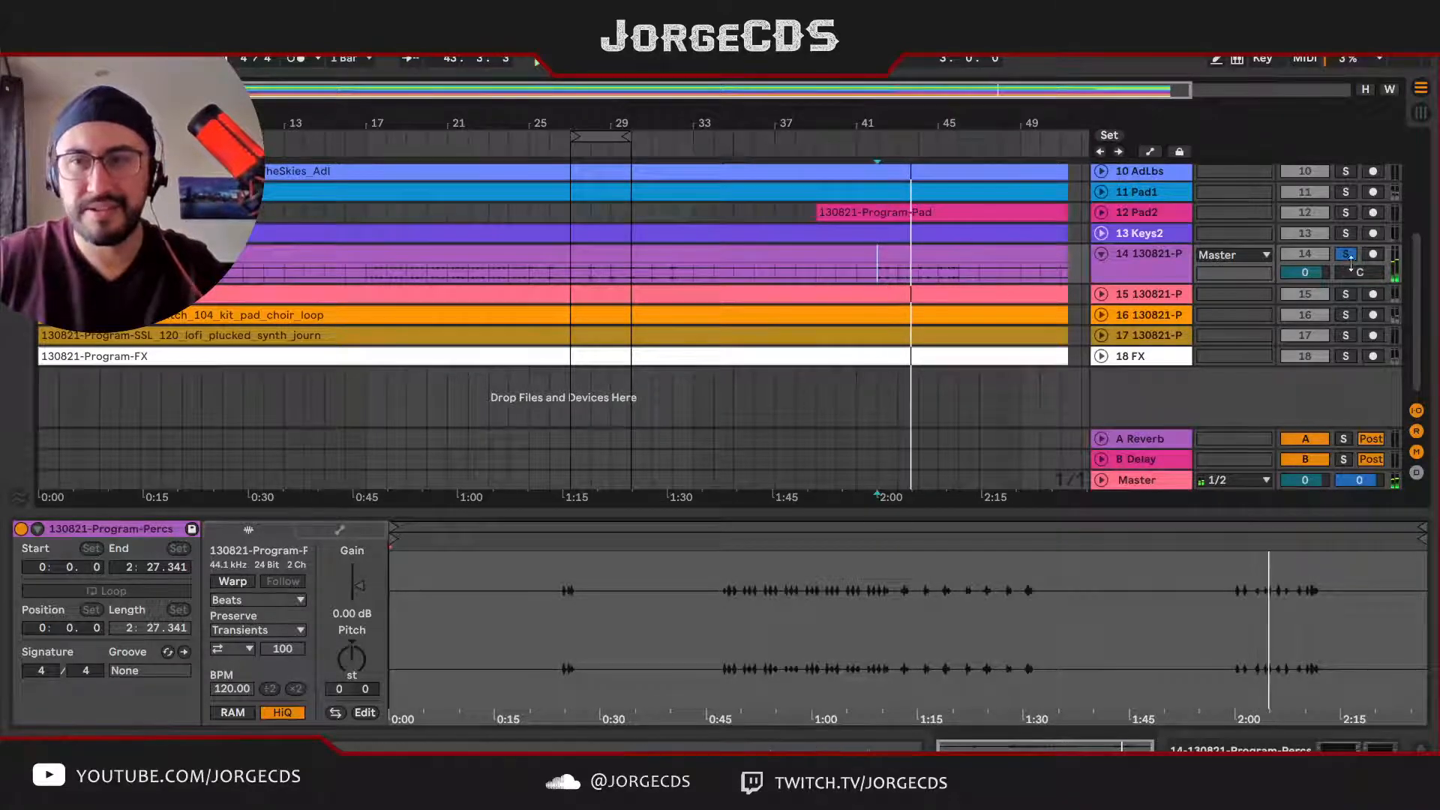
Step: Take the Program-Percs track out of solo and rename it as Perc
click(1345, 254)
click(1152, 261)
key(ctrl+r)
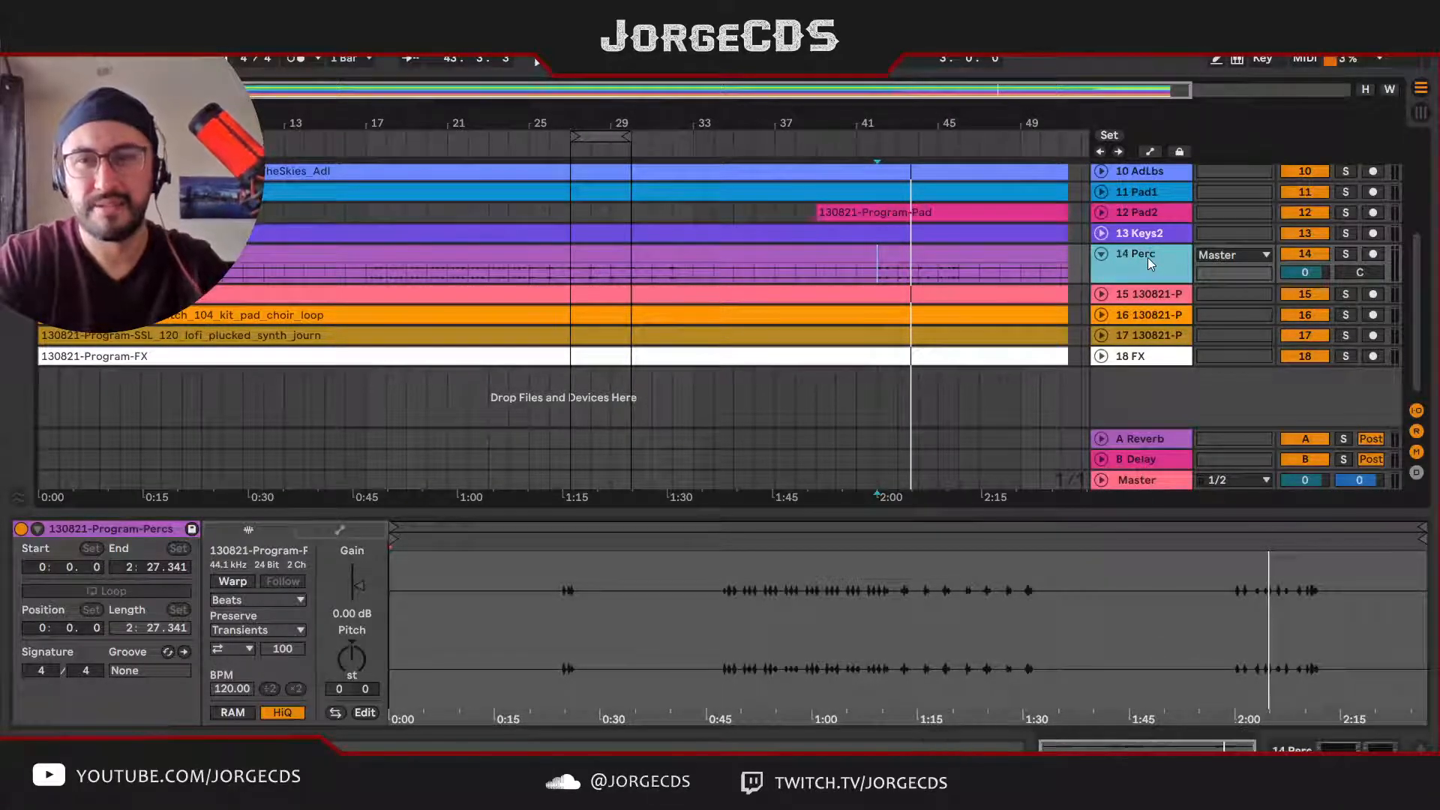
key(Return)
Step: Move the Perc track up between Kick Snare and Hats
scroll(1109, 266, up, 2)
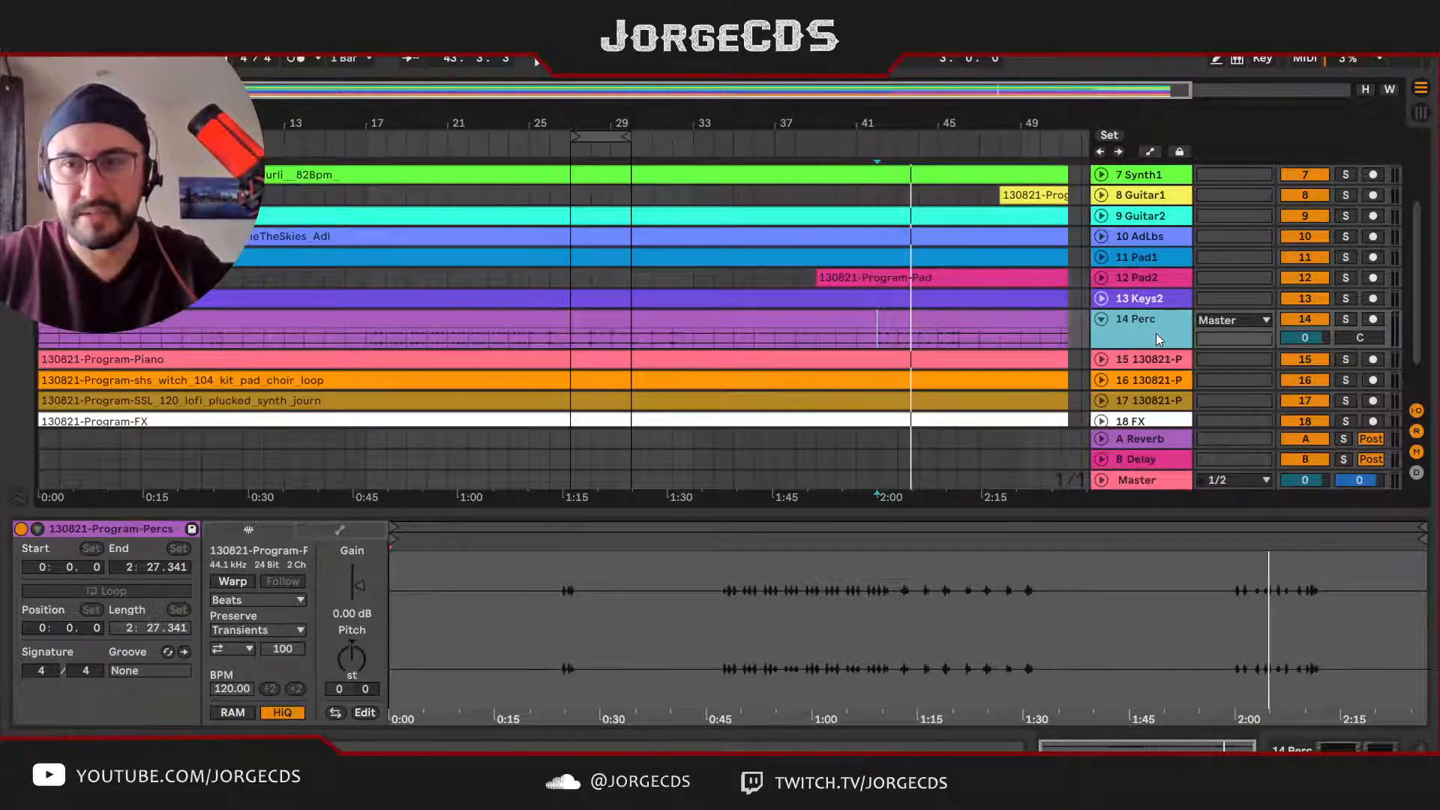
scroll(1159, 330, up, 3)
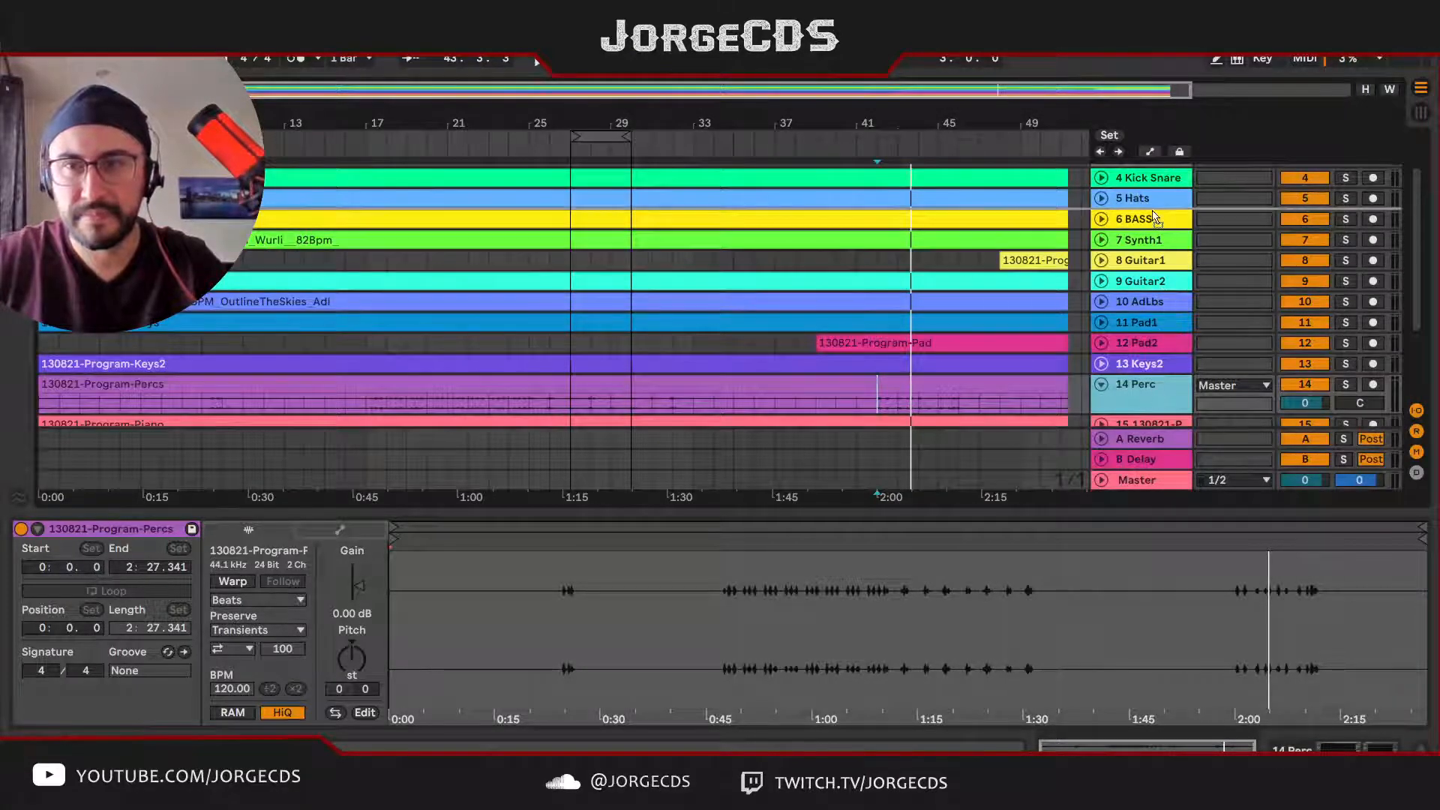
drag(1155, 199, 1158, 200)
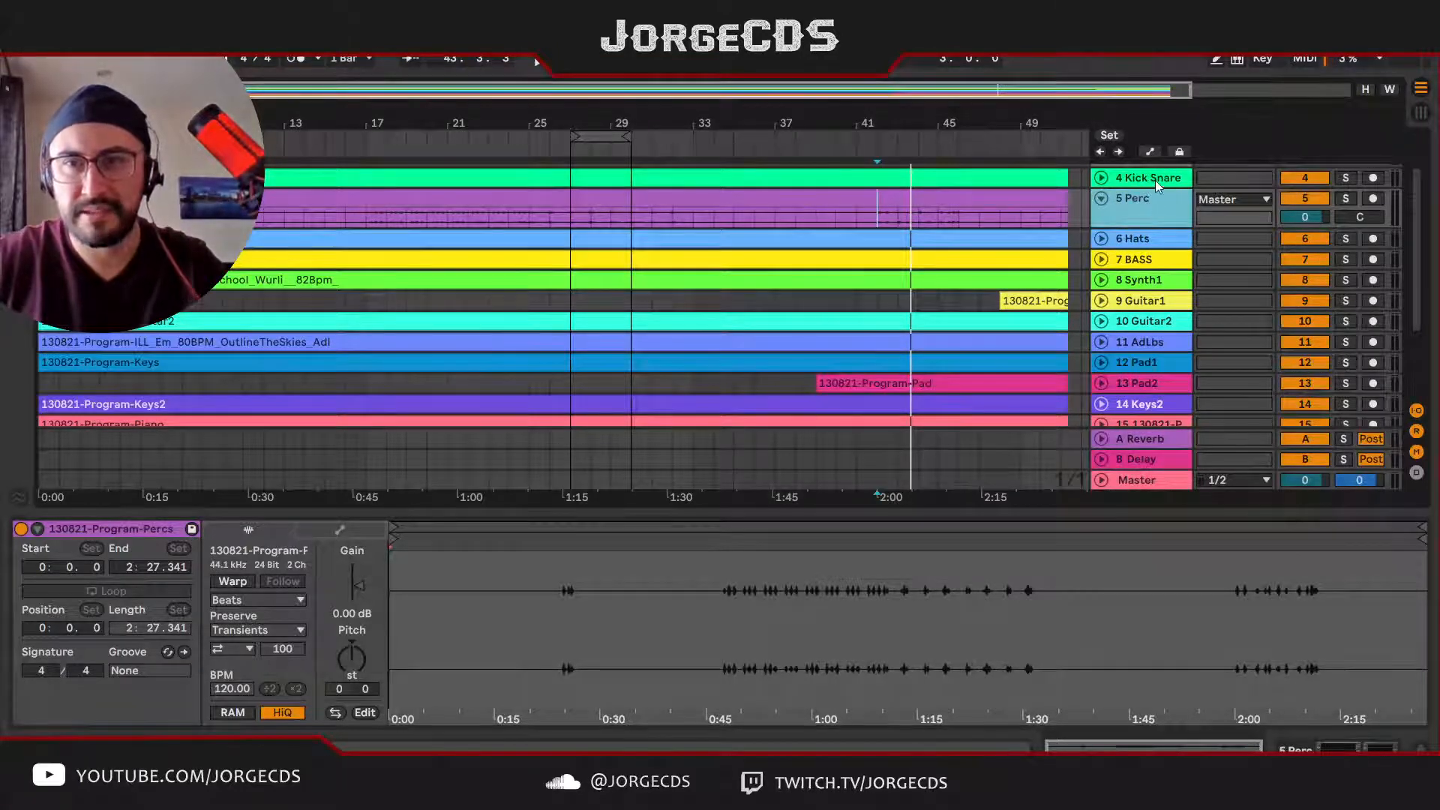
Step: Unfold the Keys2 and Program-Piano tracks and rename track 15 as Piano with automatic track numbering
scroll(1152, 228, down, 3)
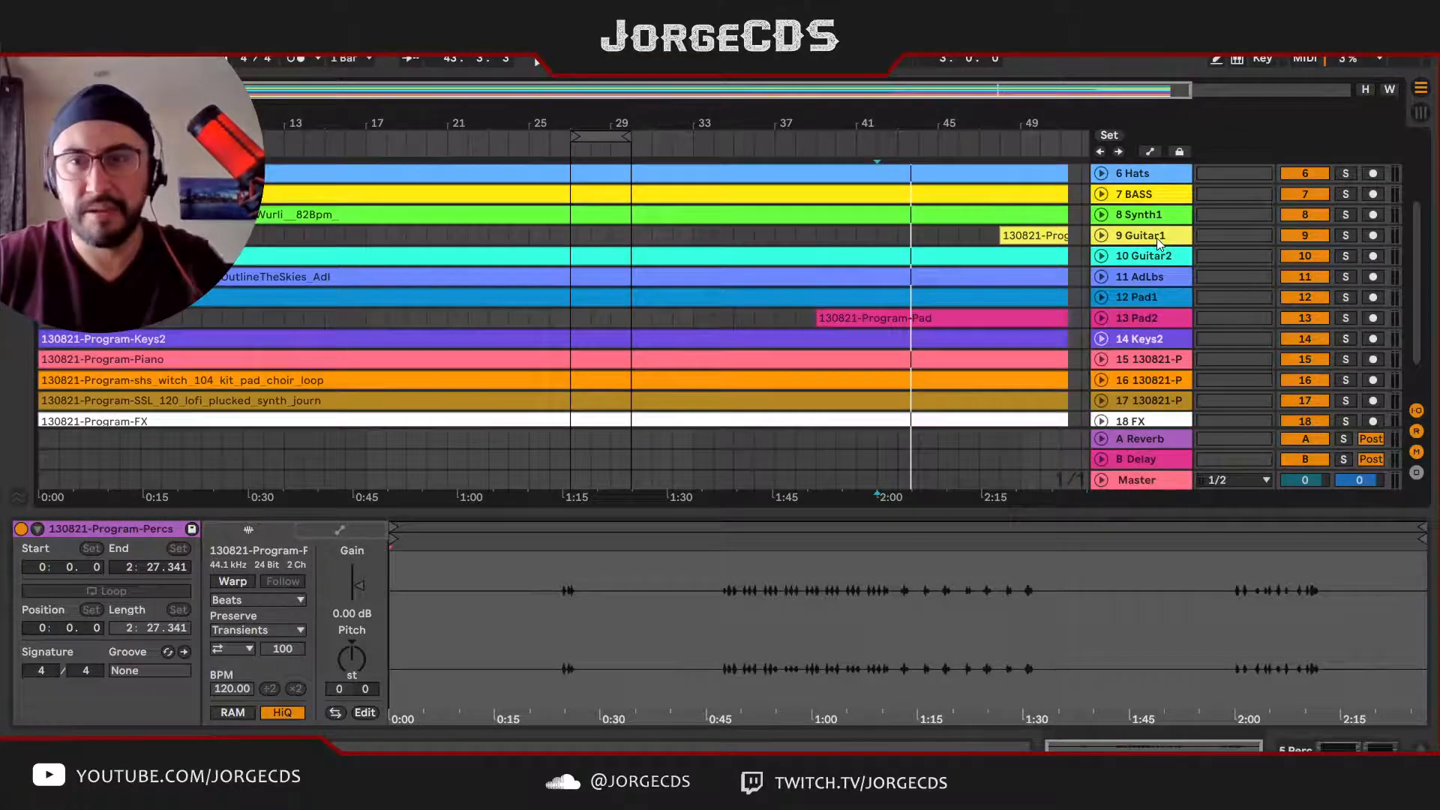
click(1103, 339)
scroll(1125, 330, down, 3)
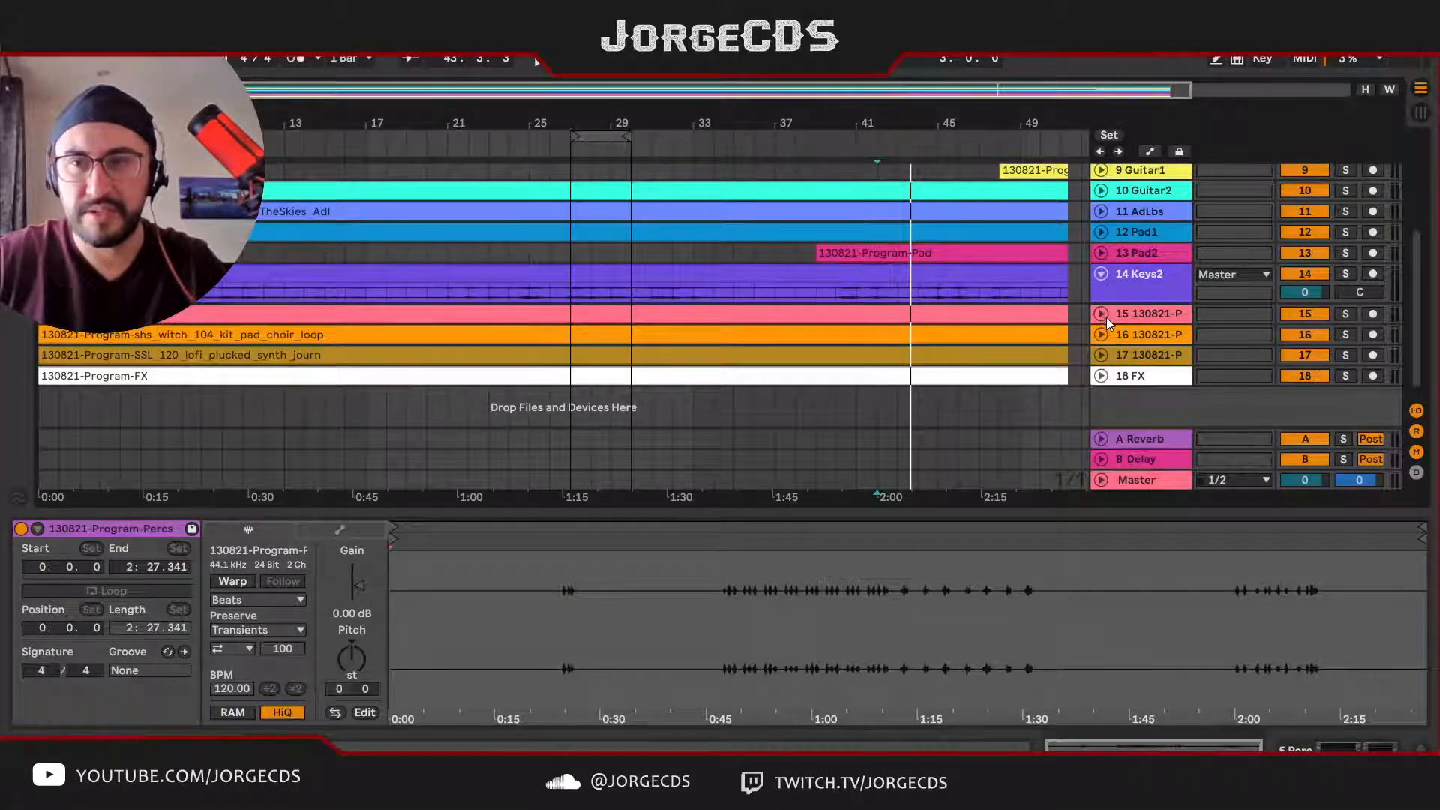
click(1103, 315)
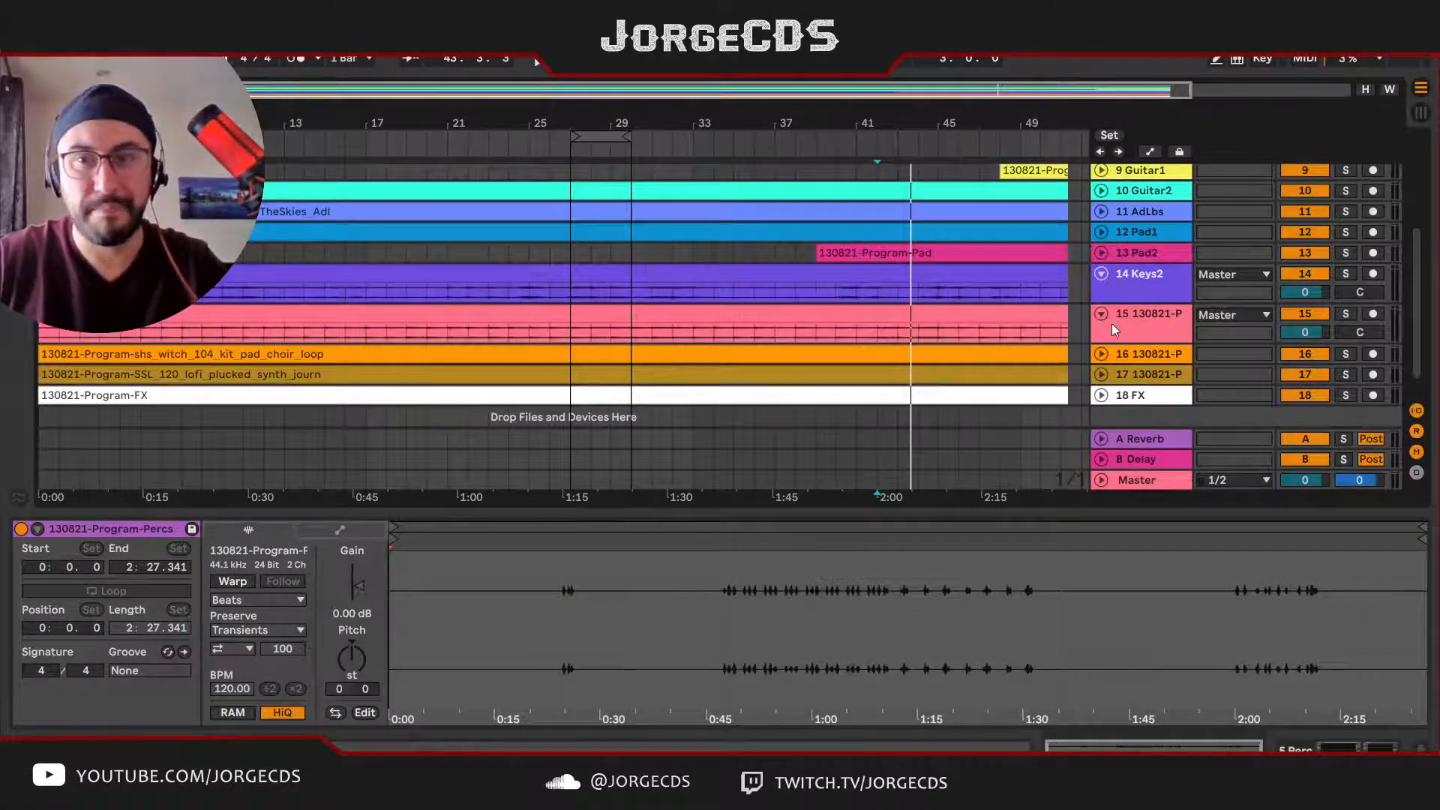
click(1123, 323)
key(ctrl+r)
text(#)
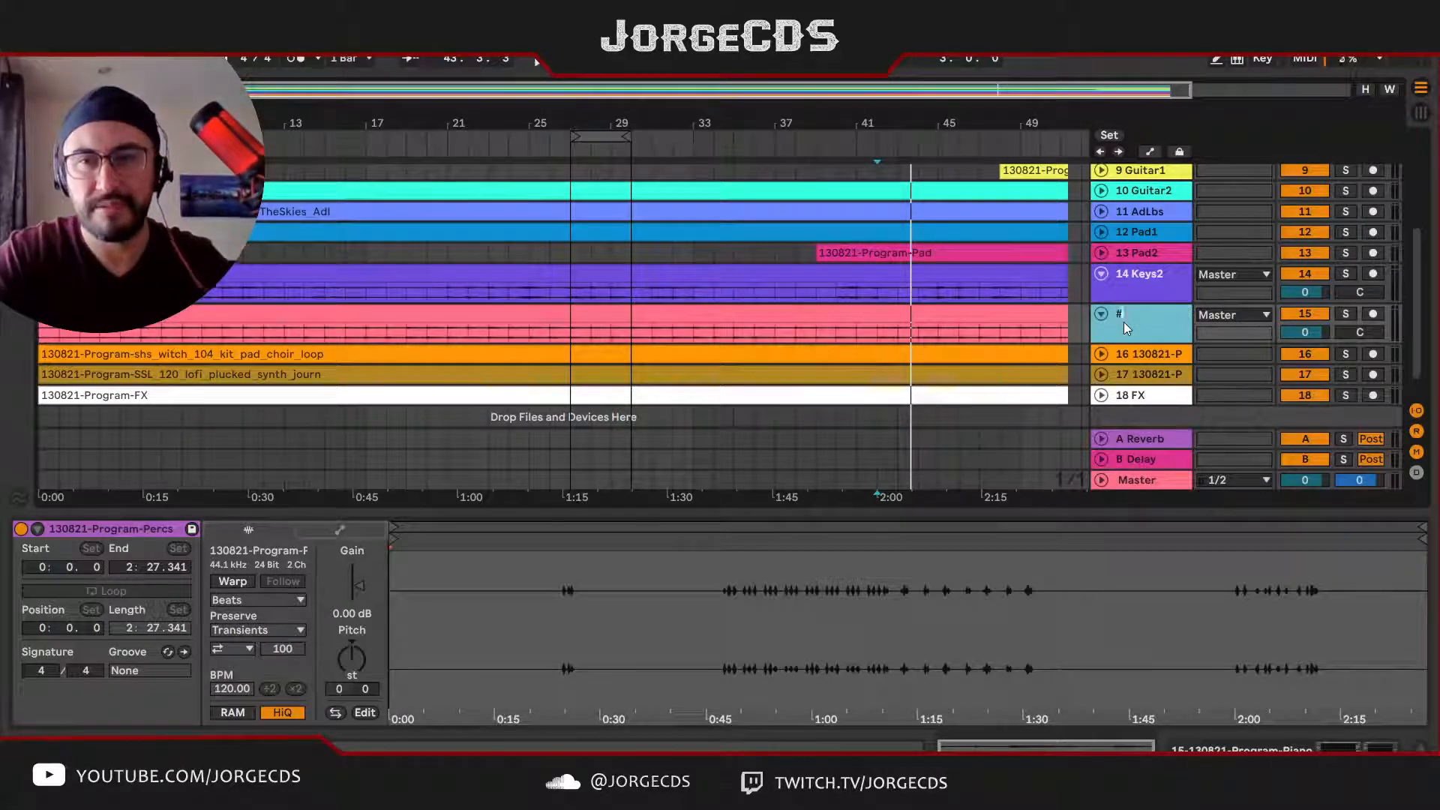
text( Piano)
key(Return)
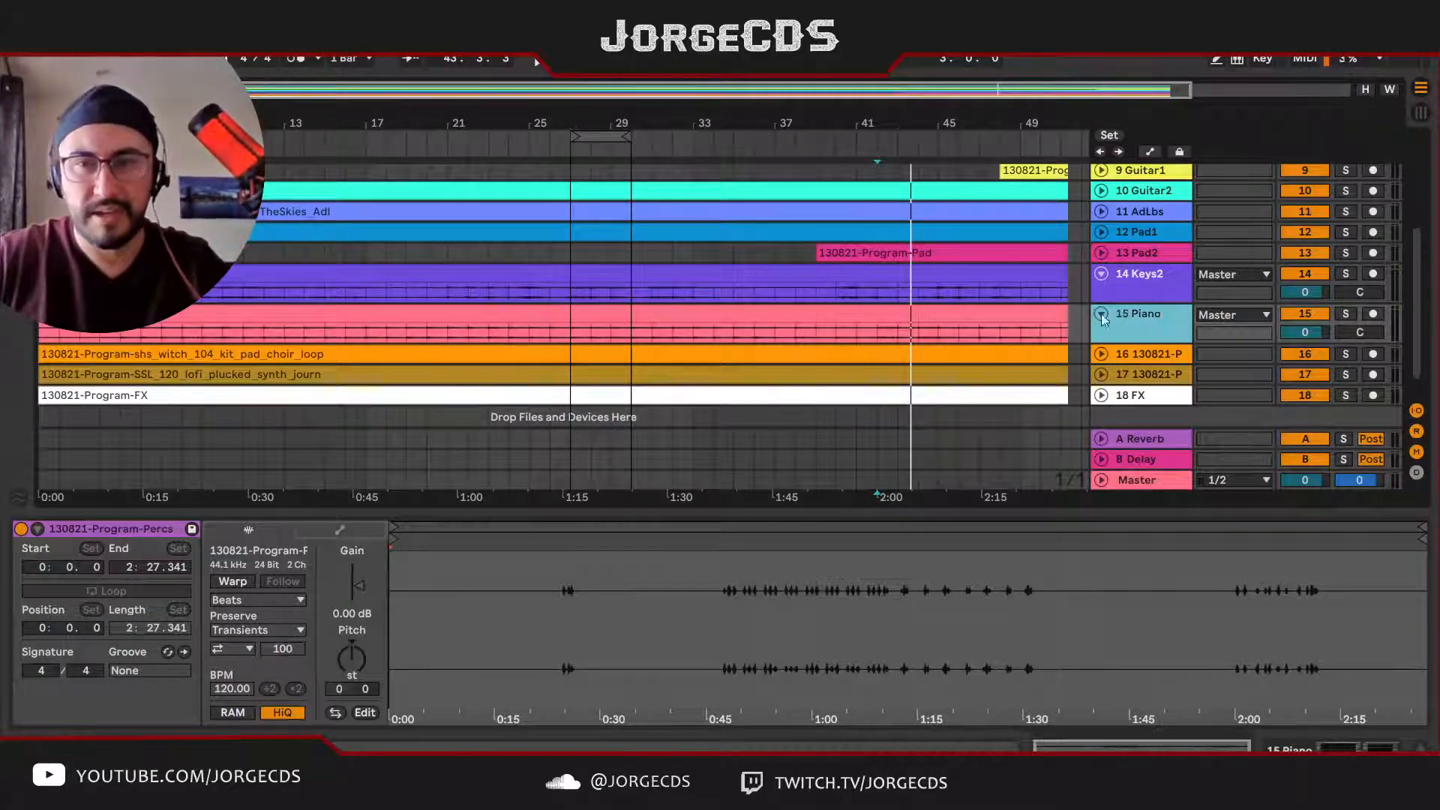
Step: Try raising the Piano clip's gain to 9.00 dB
click(1025, 313)
key(z)
key(x)
key(z)
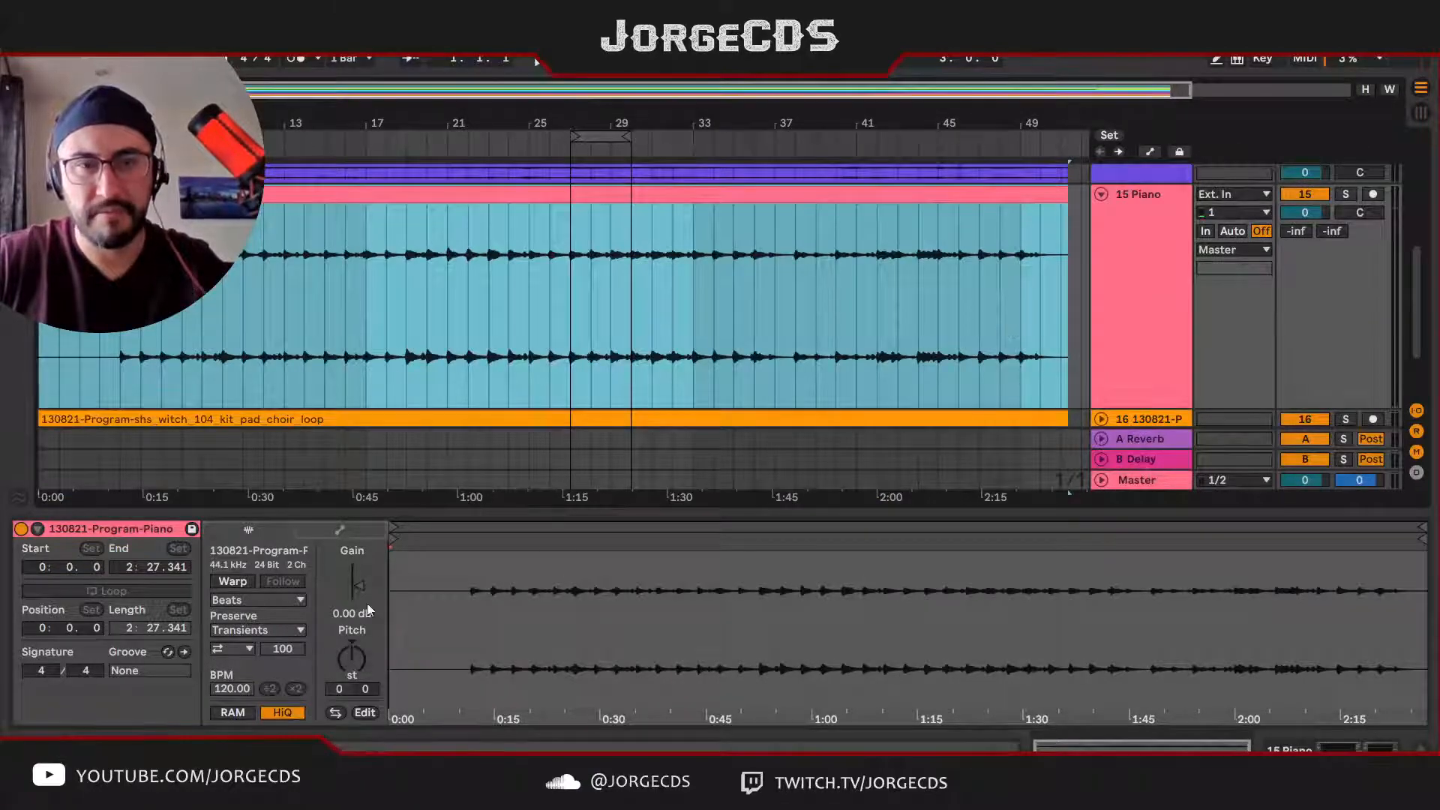
drag(364, 587, 363, 562)
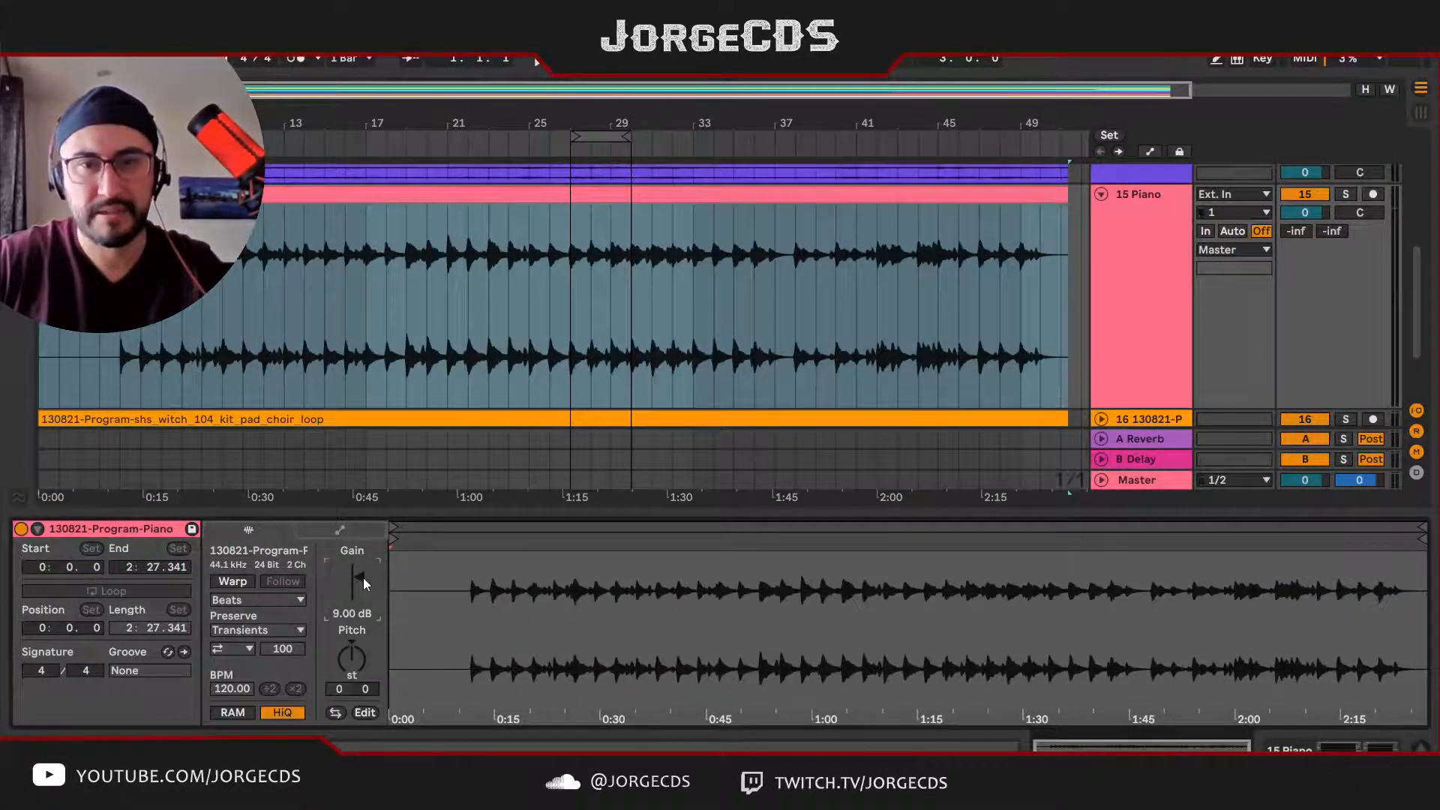
Step: Listen to the Piano track in the full mix and soloed from bar 27, stop playback, and select the Master track
click(599, 135)
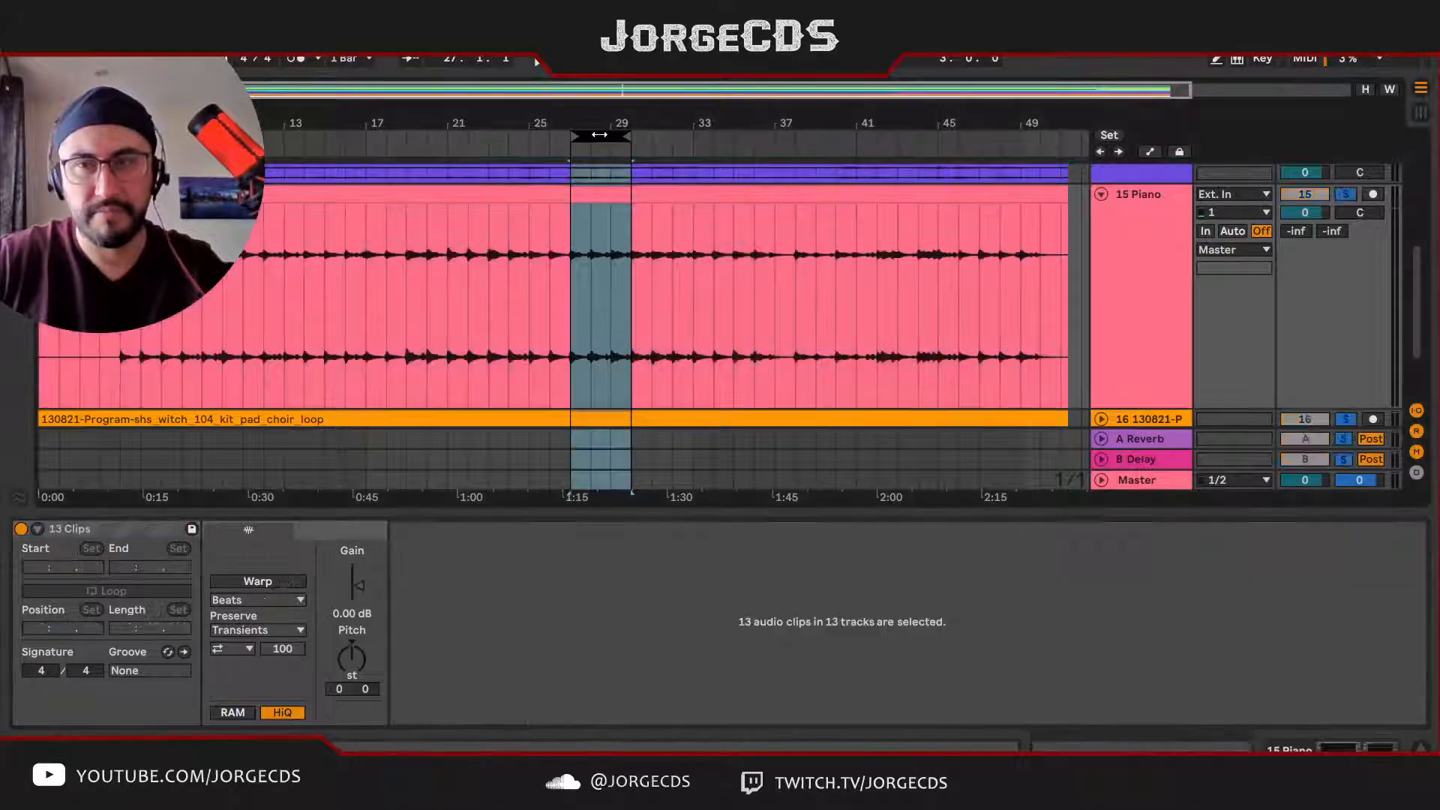
key(space)
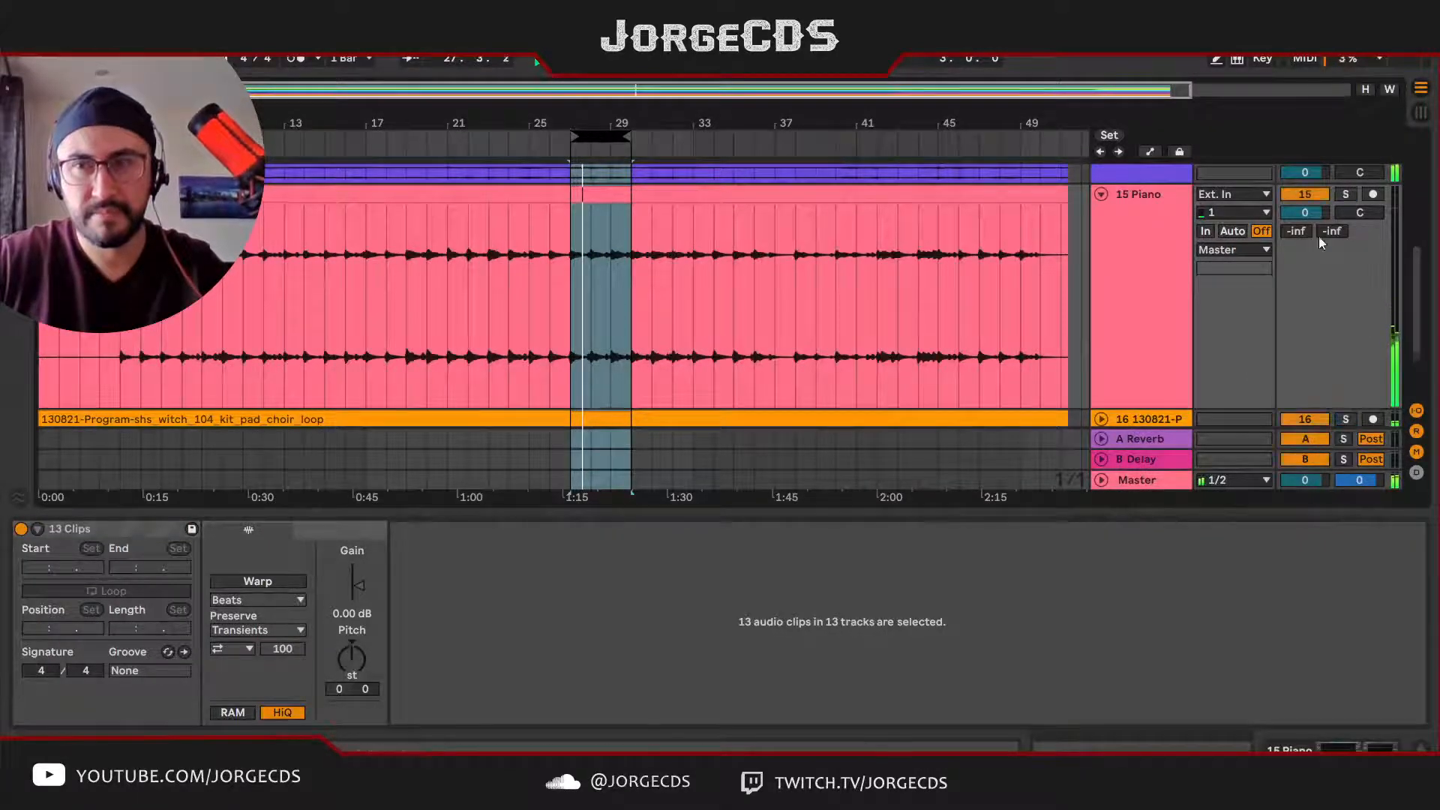
key(space)
click(579, 299)
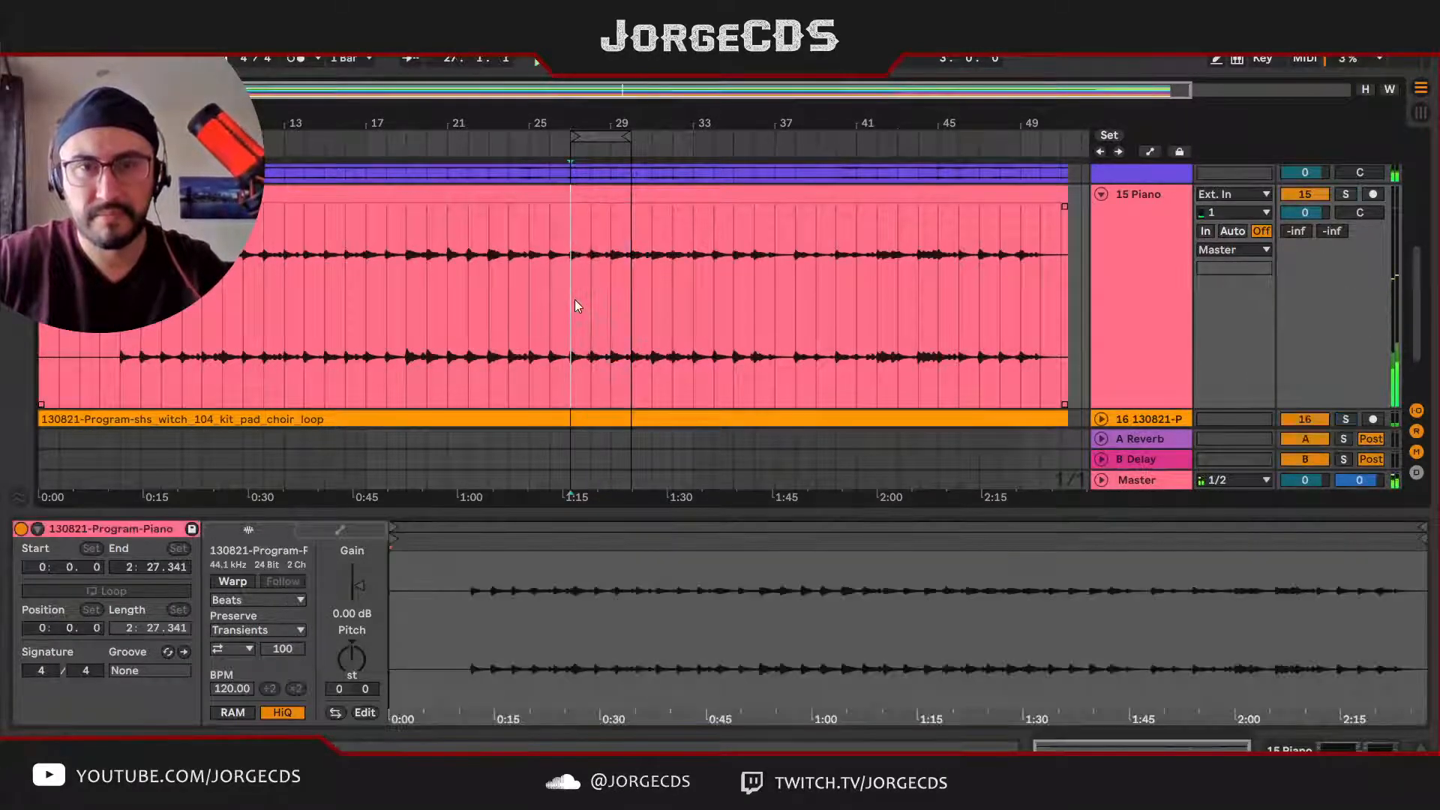
click(574, 300)
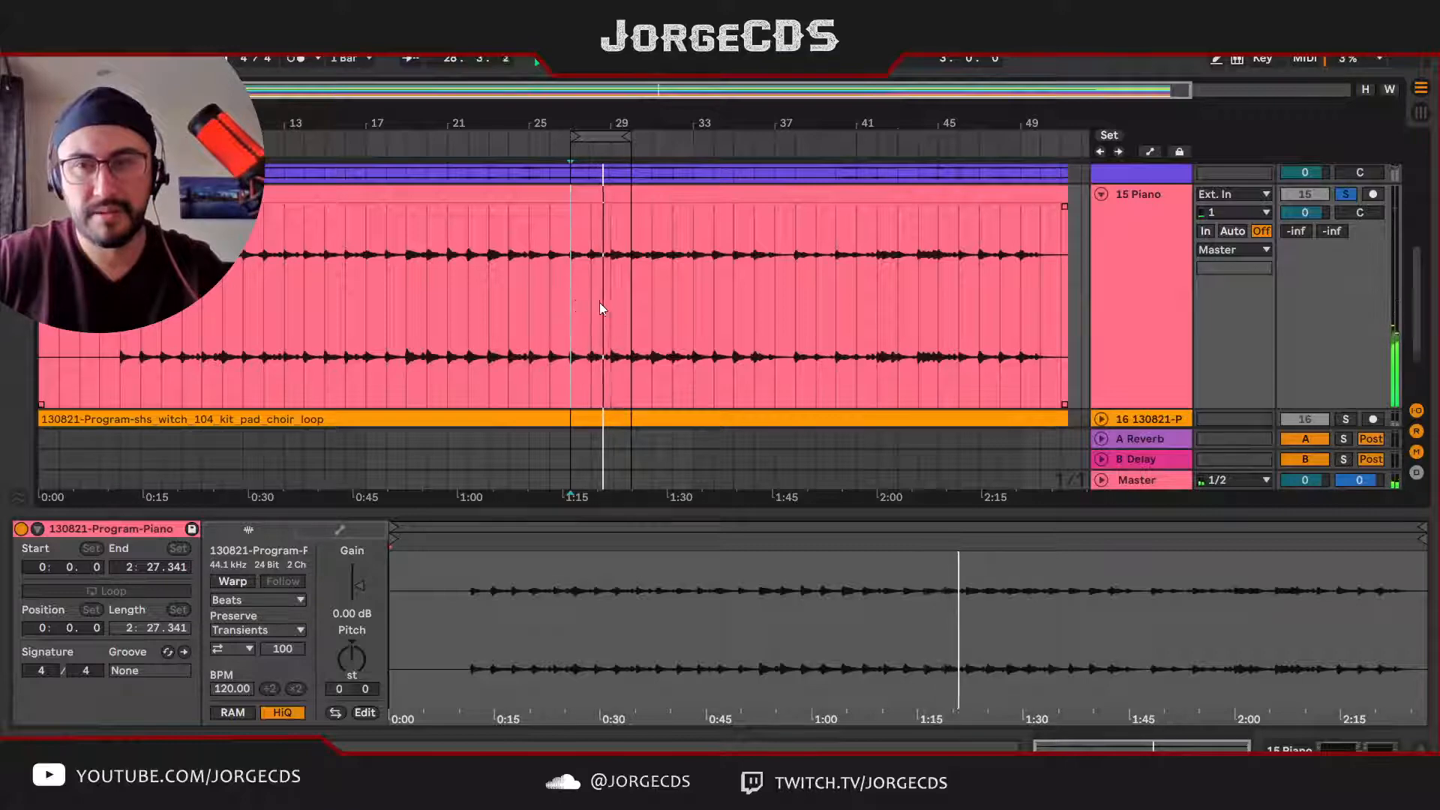
click(1146, 480)
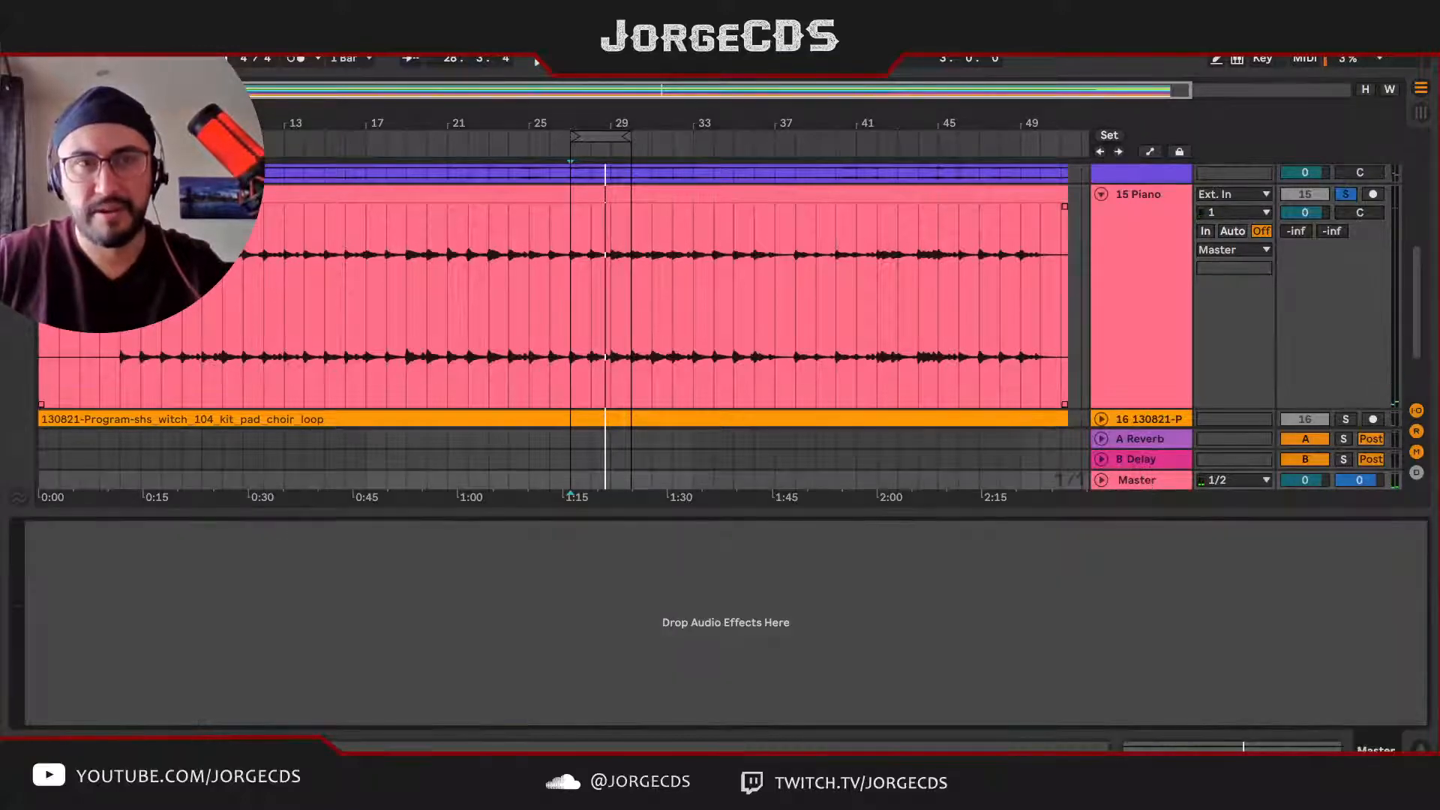
Step: Add a Limiter to the Master track with about 8.32 dB gain and 1.5 ms lookahead while the soloed Piano plays
key(ctrl+alt+b)
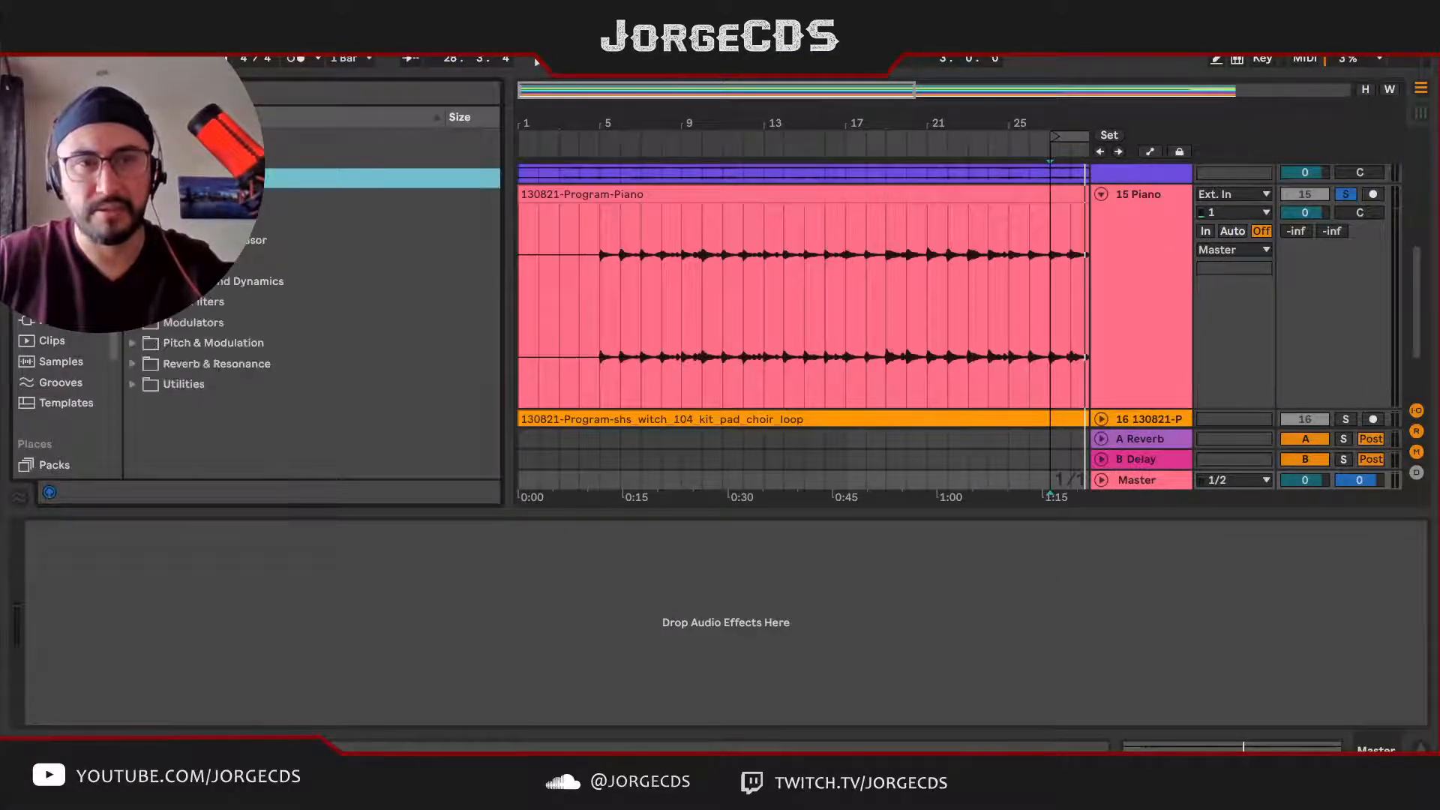
drag(225, 261, 263, 598)
drag(66, 586, 69, 578)
key(space)
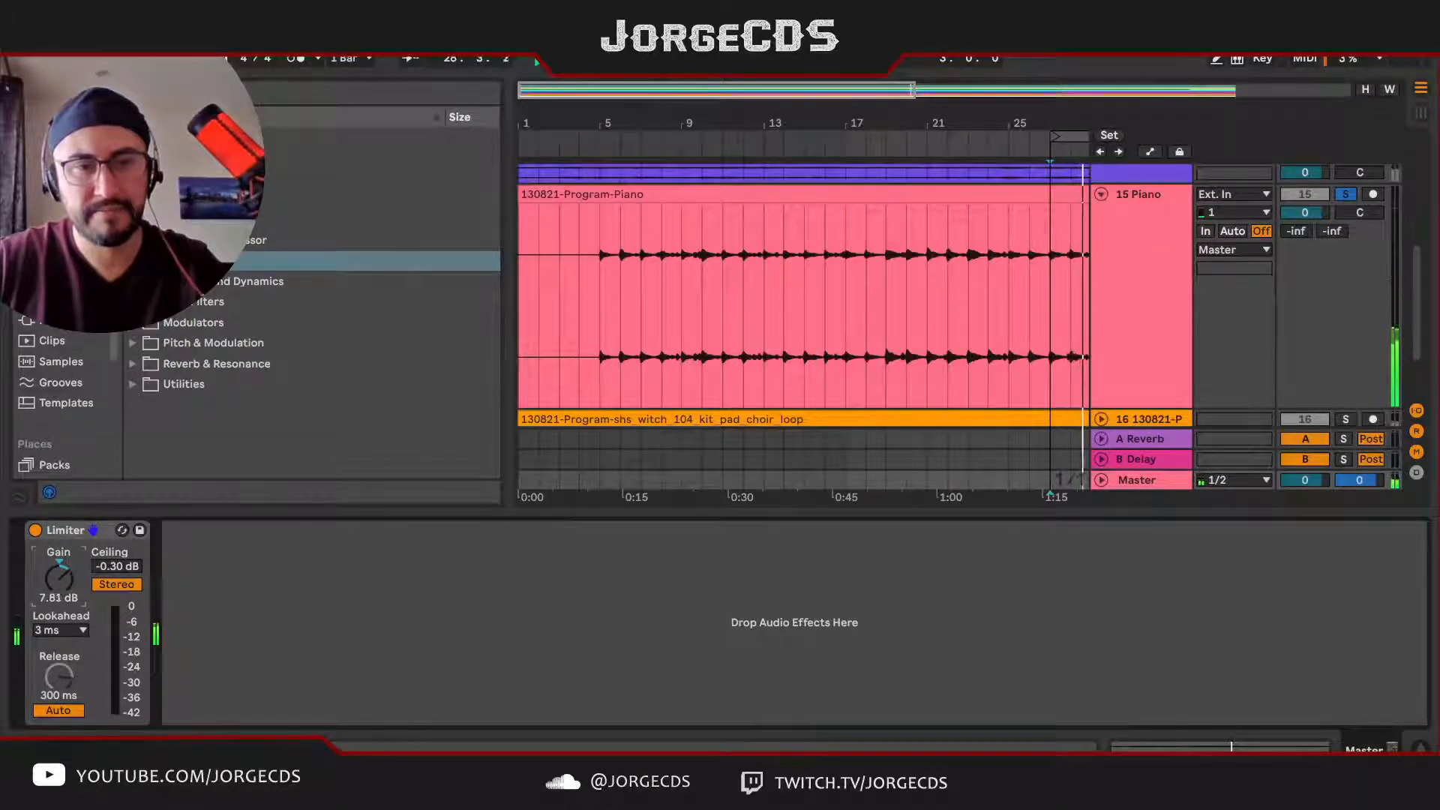
click(78, 633)
click(69, 645)
drag(61, 592, 61, 589)
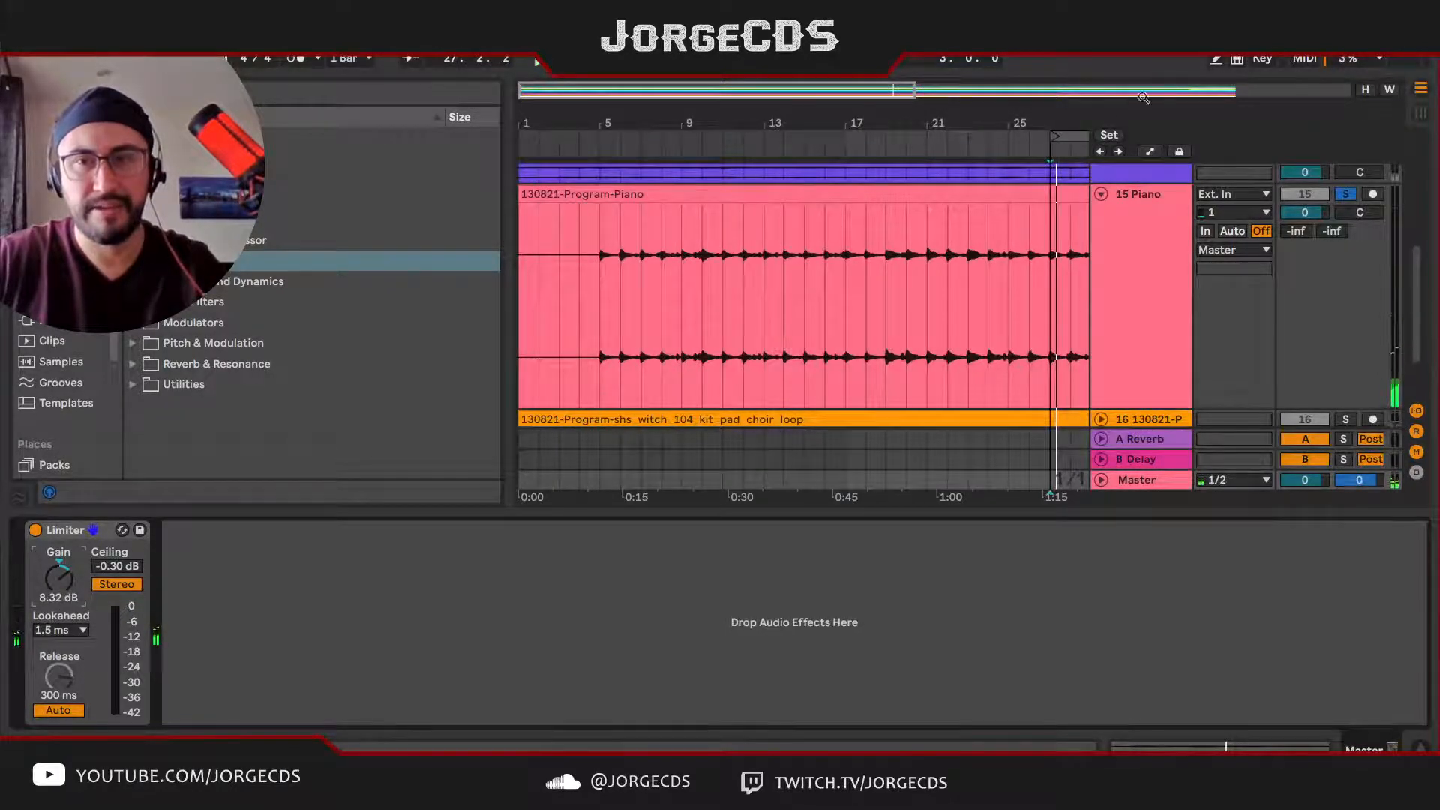
Step: Hide the browser, fold the Piano track, then solo and unfold the choir pad loop on track 16 and play it from bar 27
drag(1143, 97, 1185, 71)
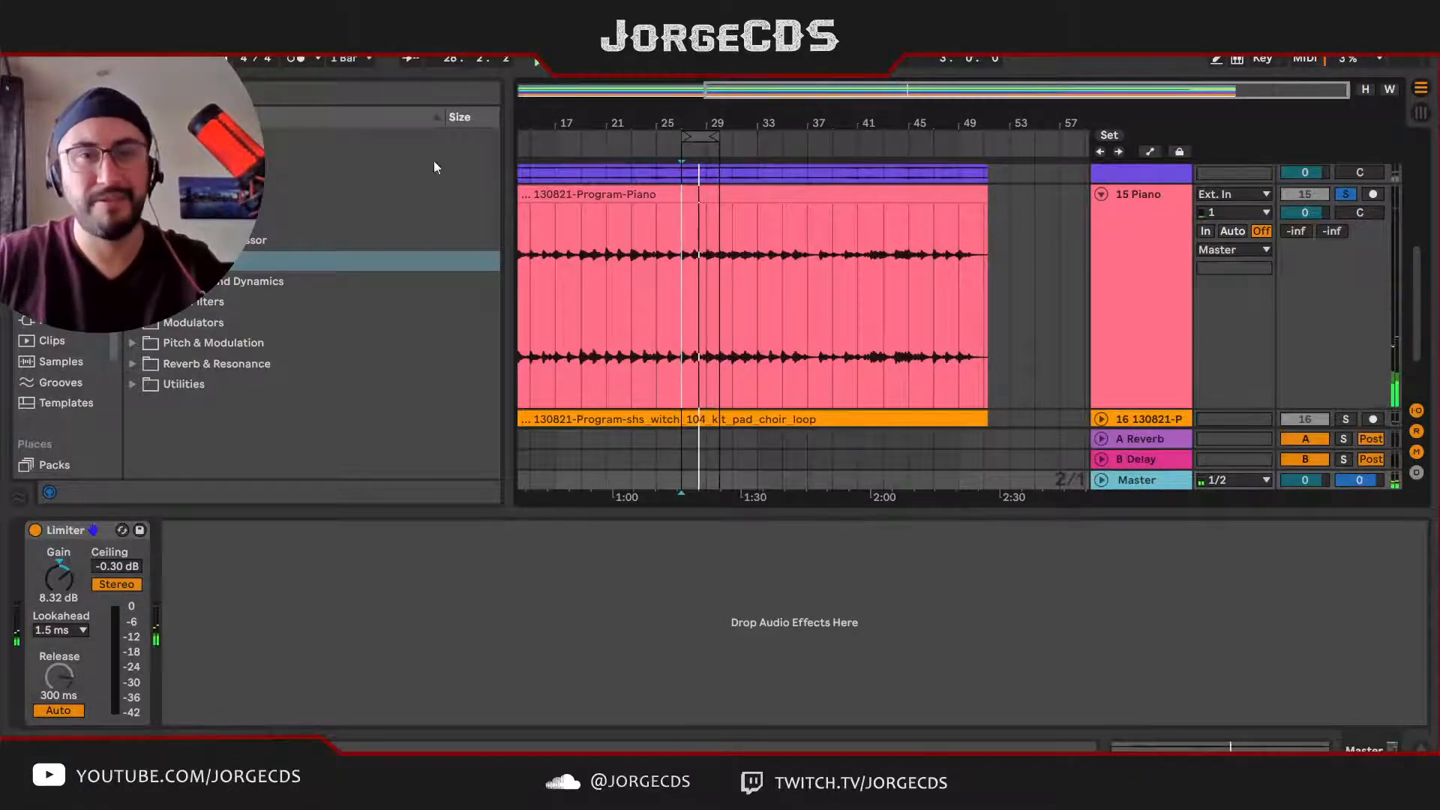
drag(510, 194, 187, 194)
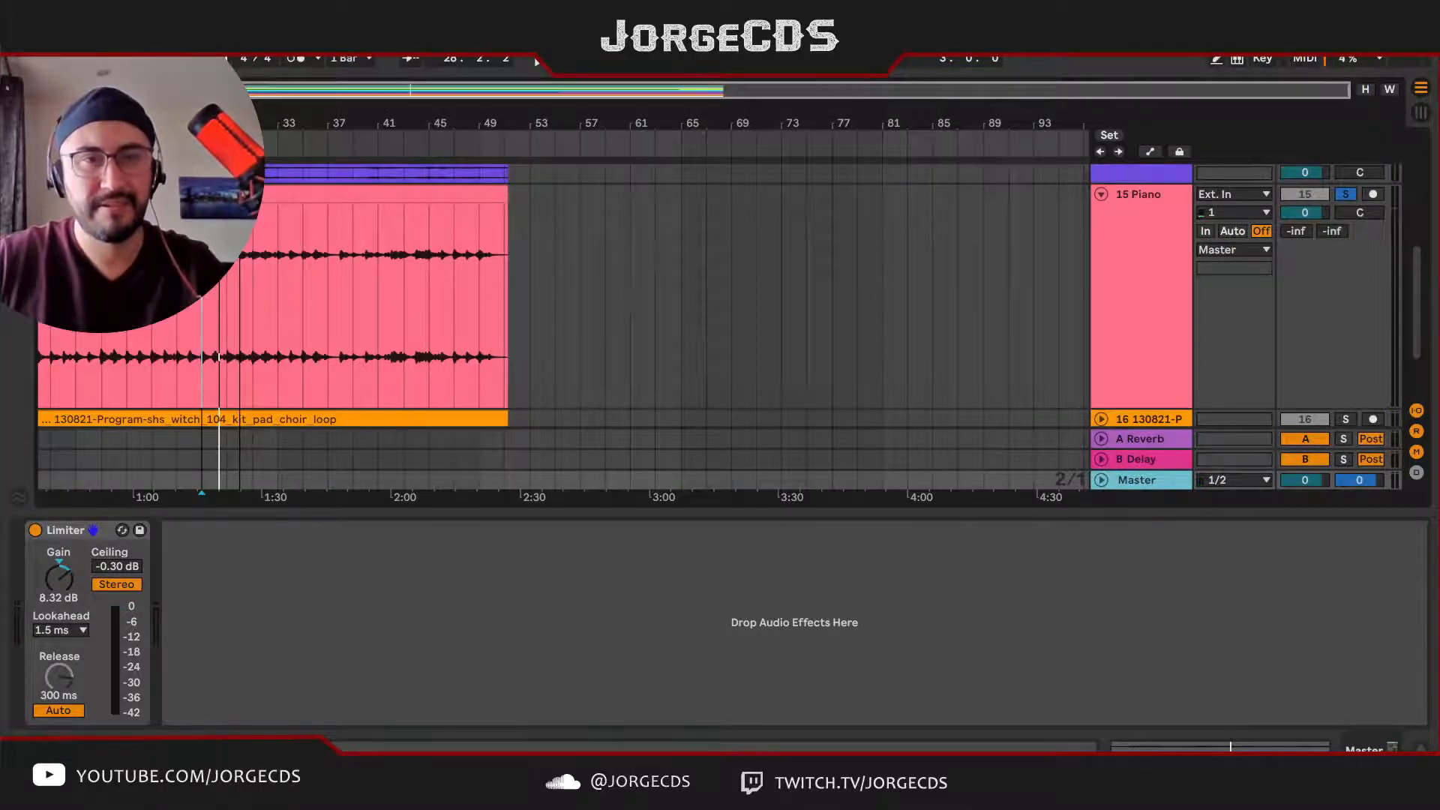
drag(214, 122, 623, 217)
drag(800, 129, 879, 122)
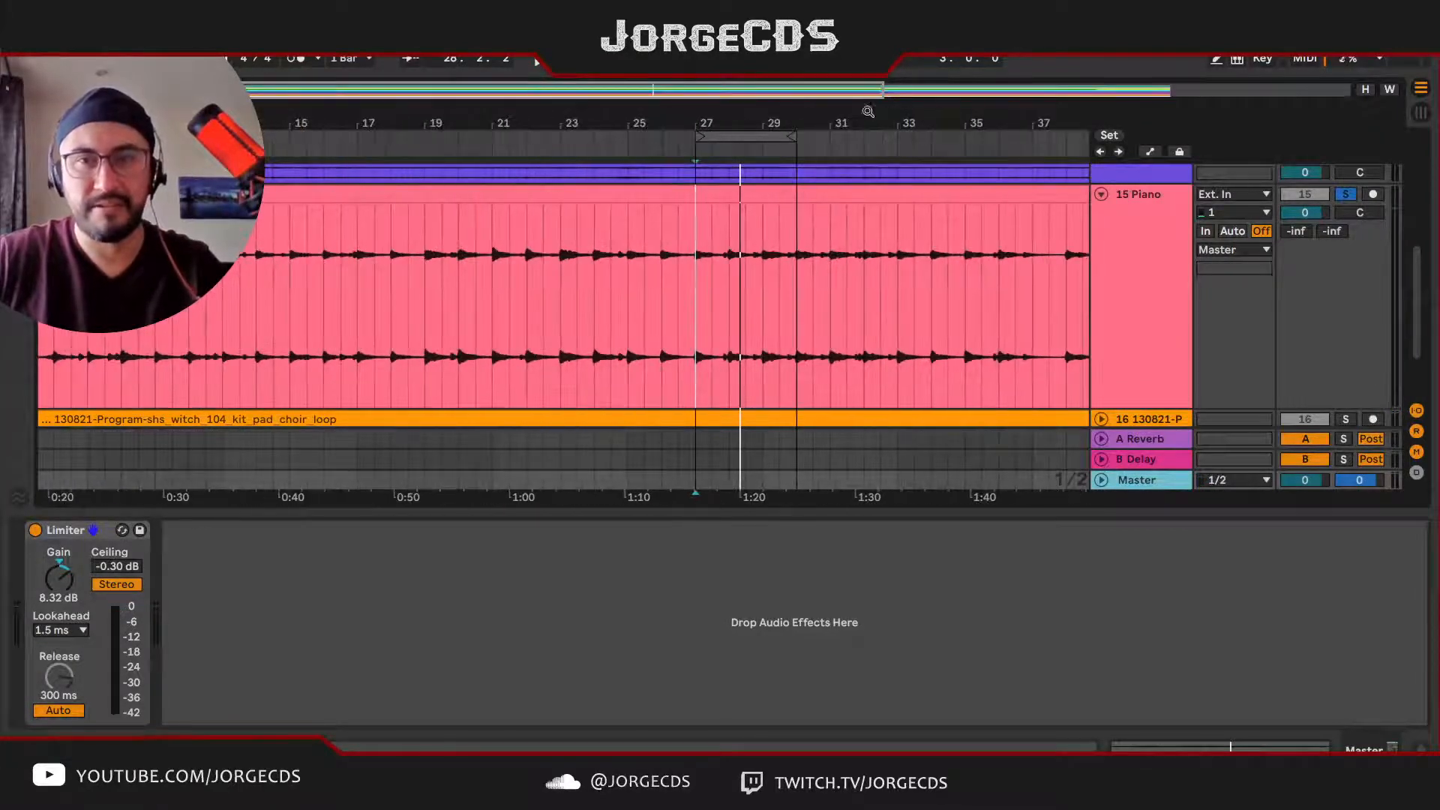
click(1102, 194)
click(1125, 217)
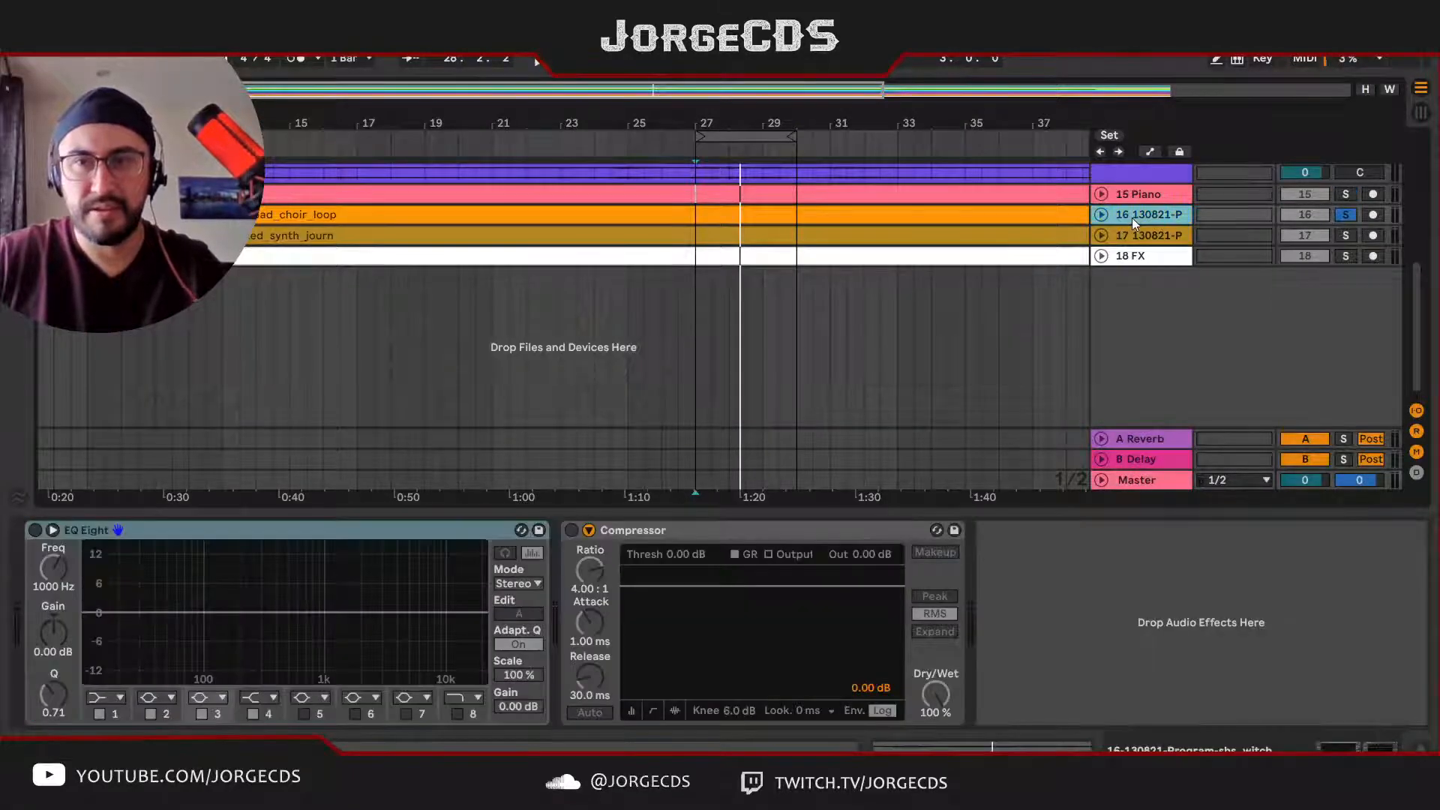
key(space)
click(1103, 219)
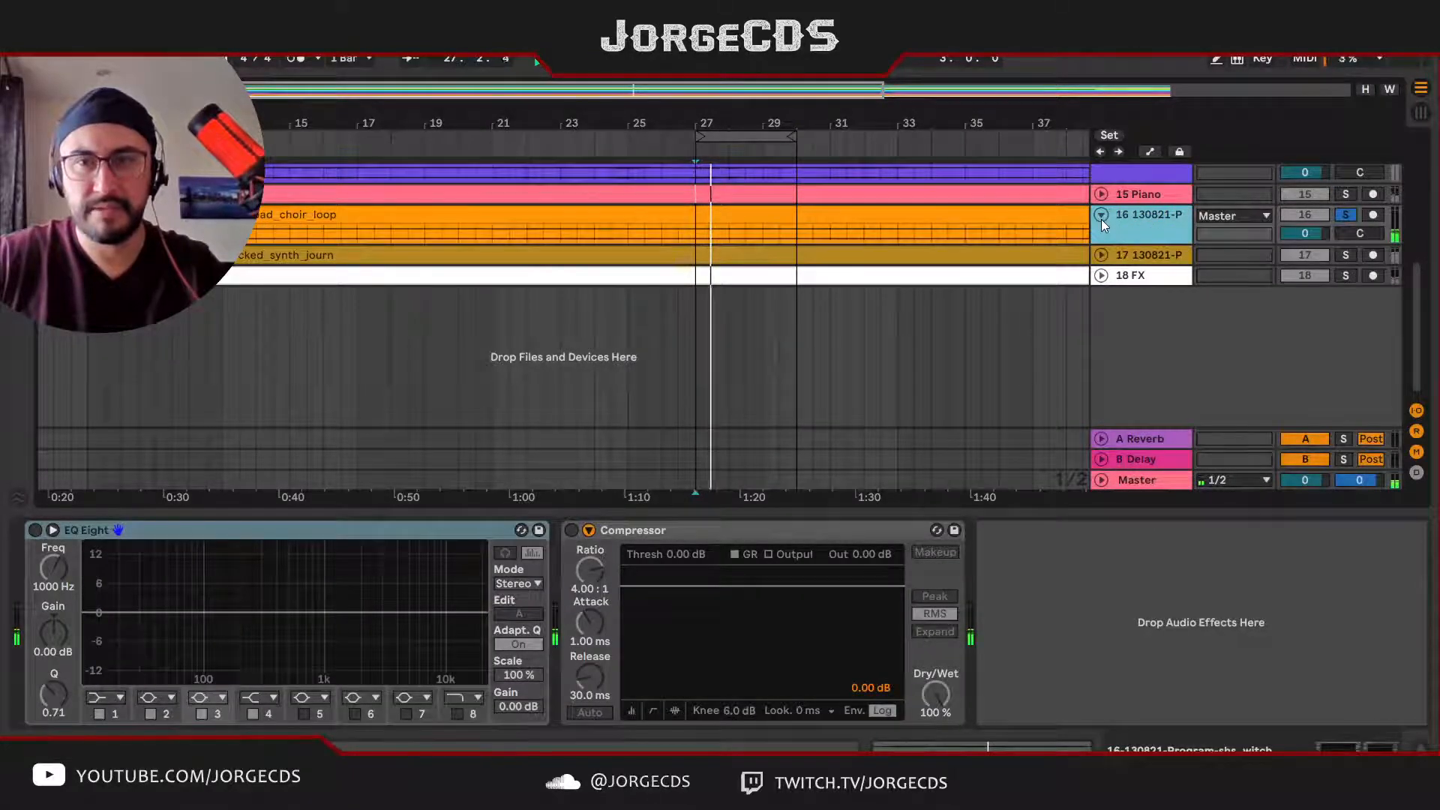
Step: Rename track 16, the choir pad loop, as Pad3 with automatic track numbering
double_click(1142, 219)
text(#)
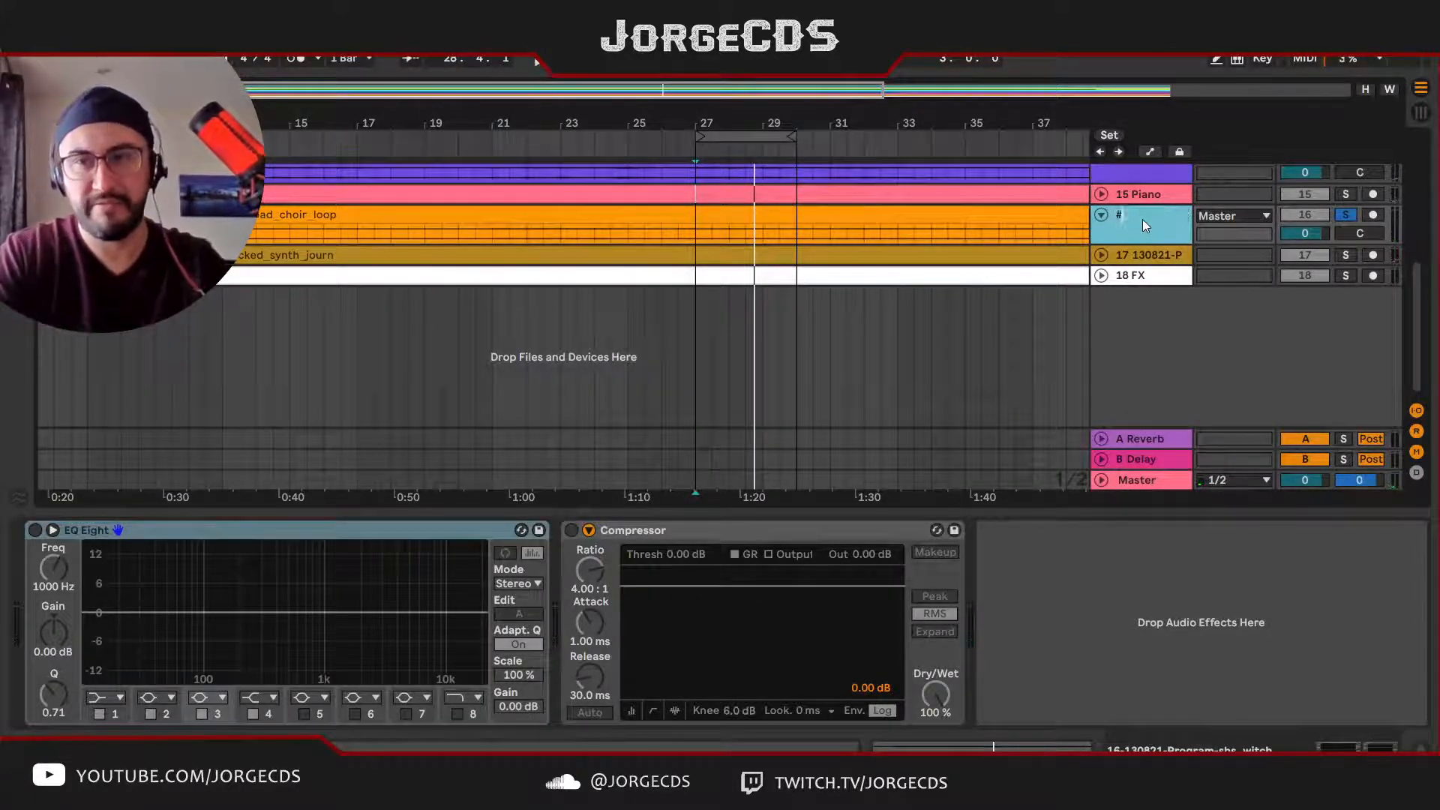
text( Pad2)
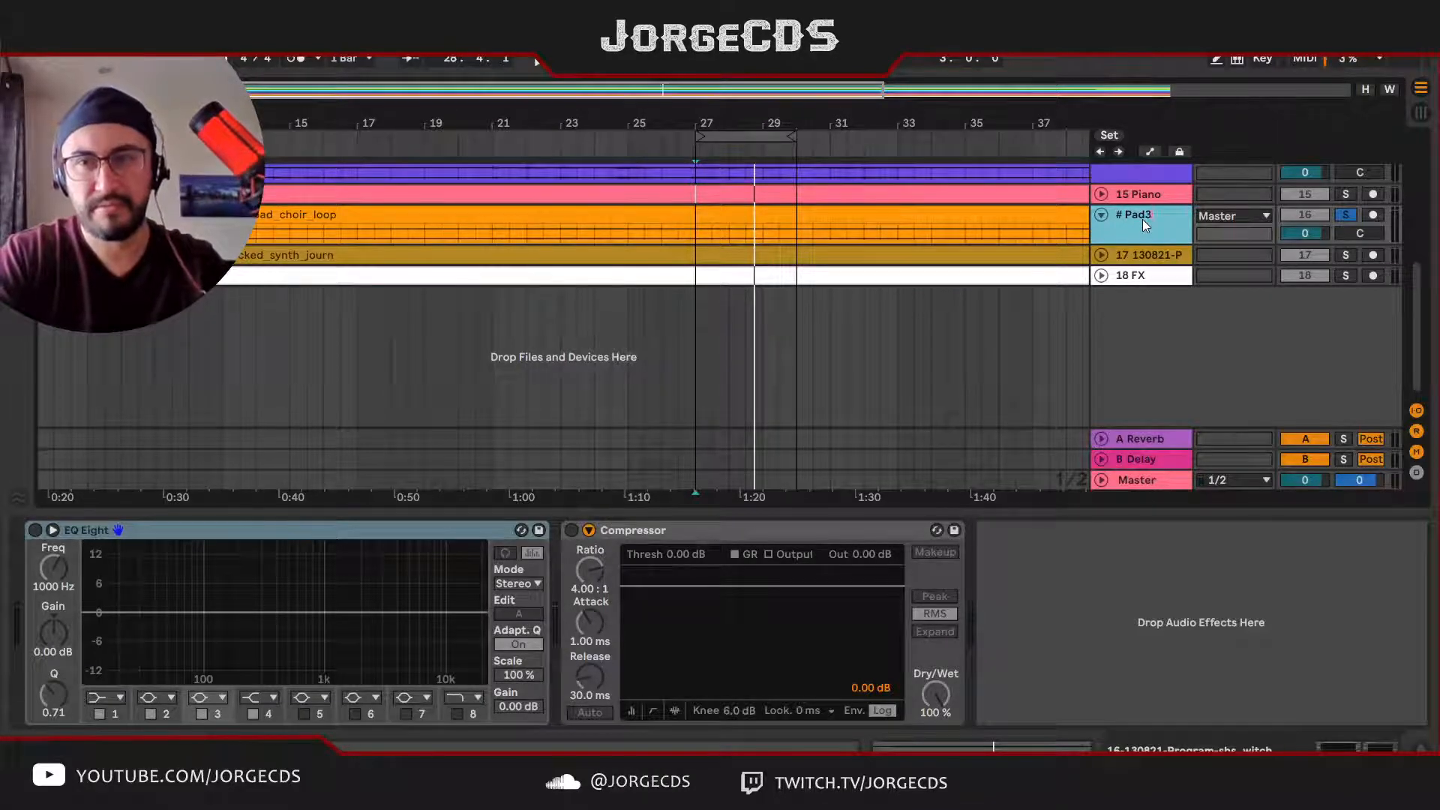
key(BackSpace)
text(3)
key(Return)
Step: Move the Pad3 track up between Pad2 and Keys2 and turn off its solo
scroll(1144, 225, up, 5)
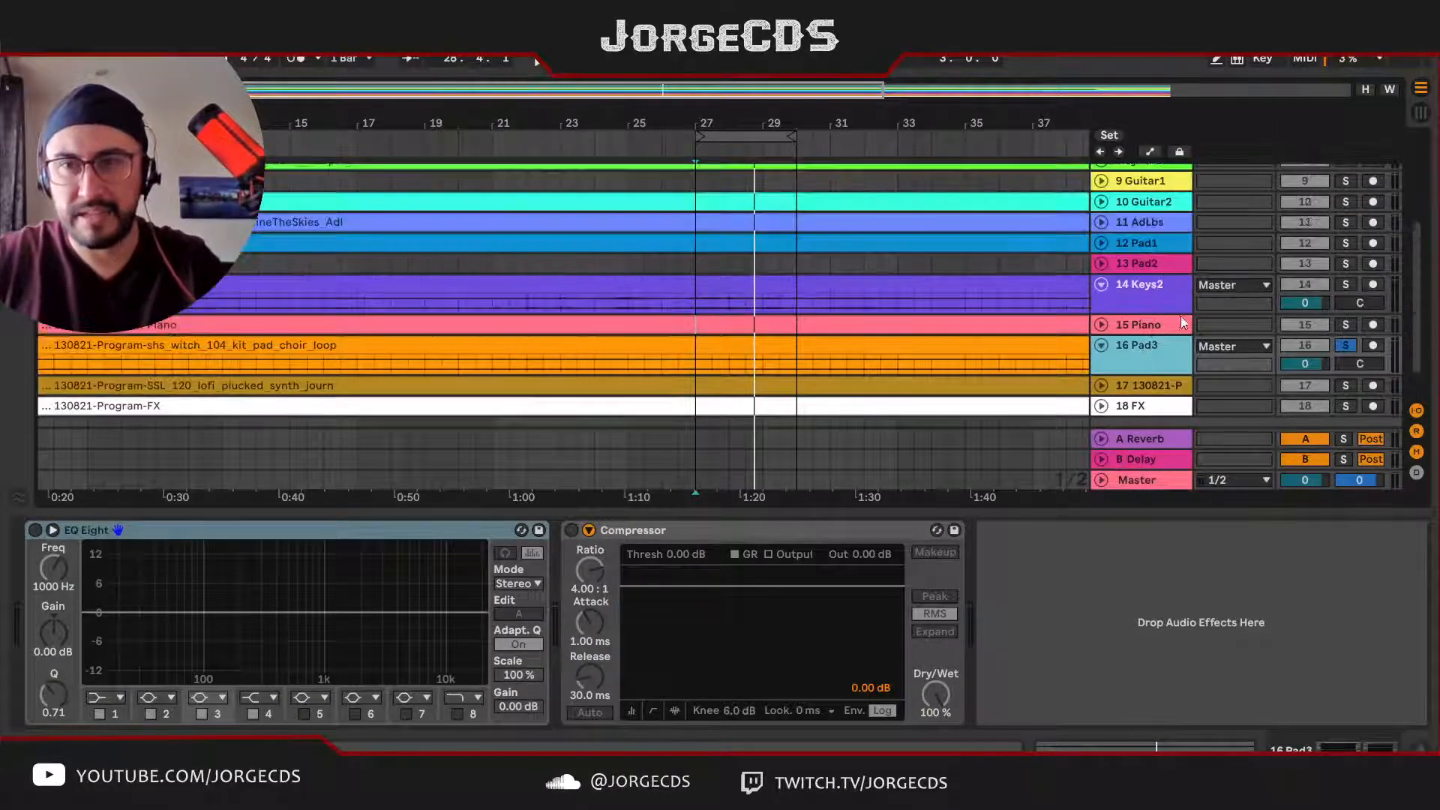
drag(1164, 368, 1161, 270)
click(1351, 283)
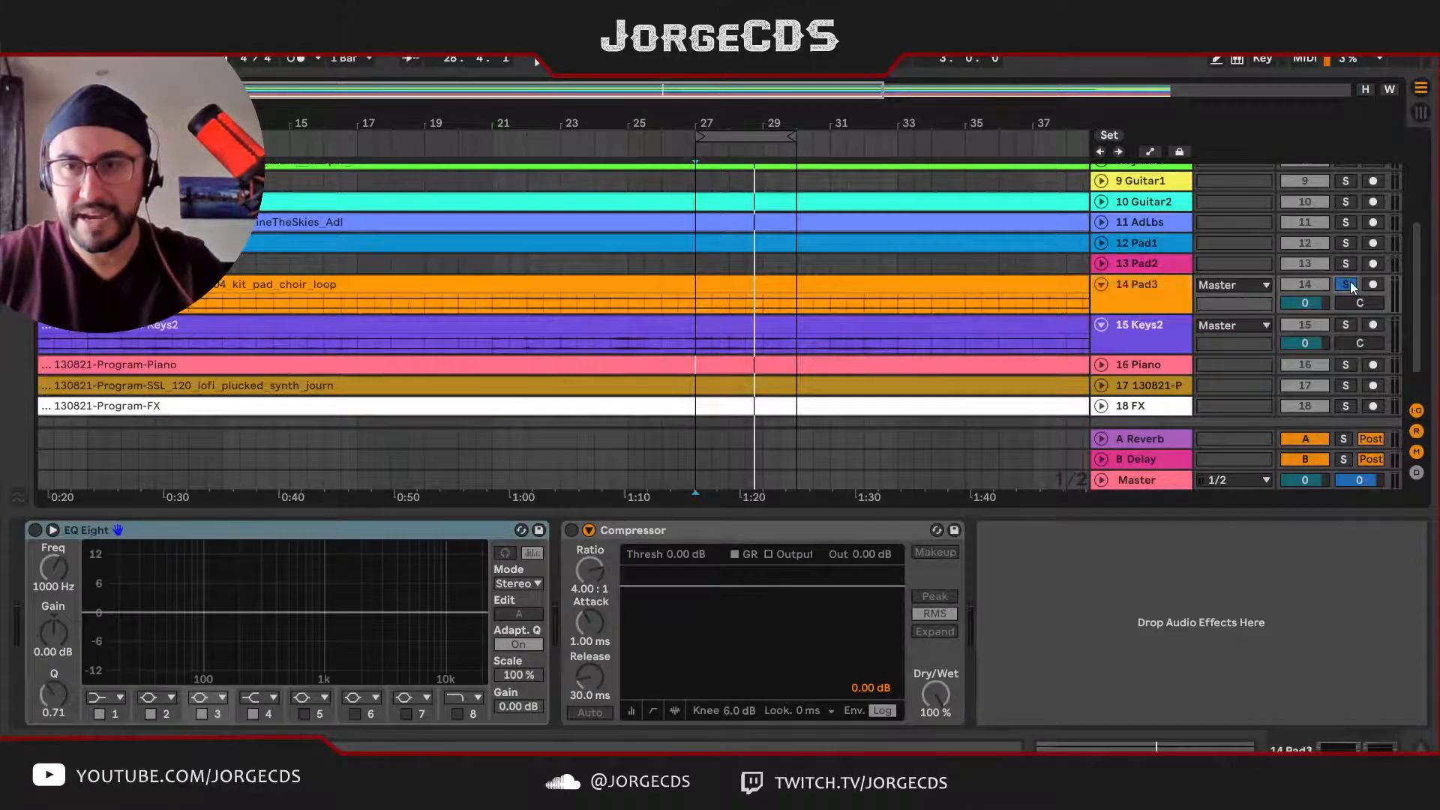
Step: Listen to the Pad3 choir loop from bar 27 soloed and within the full mix
click(1167, 286)
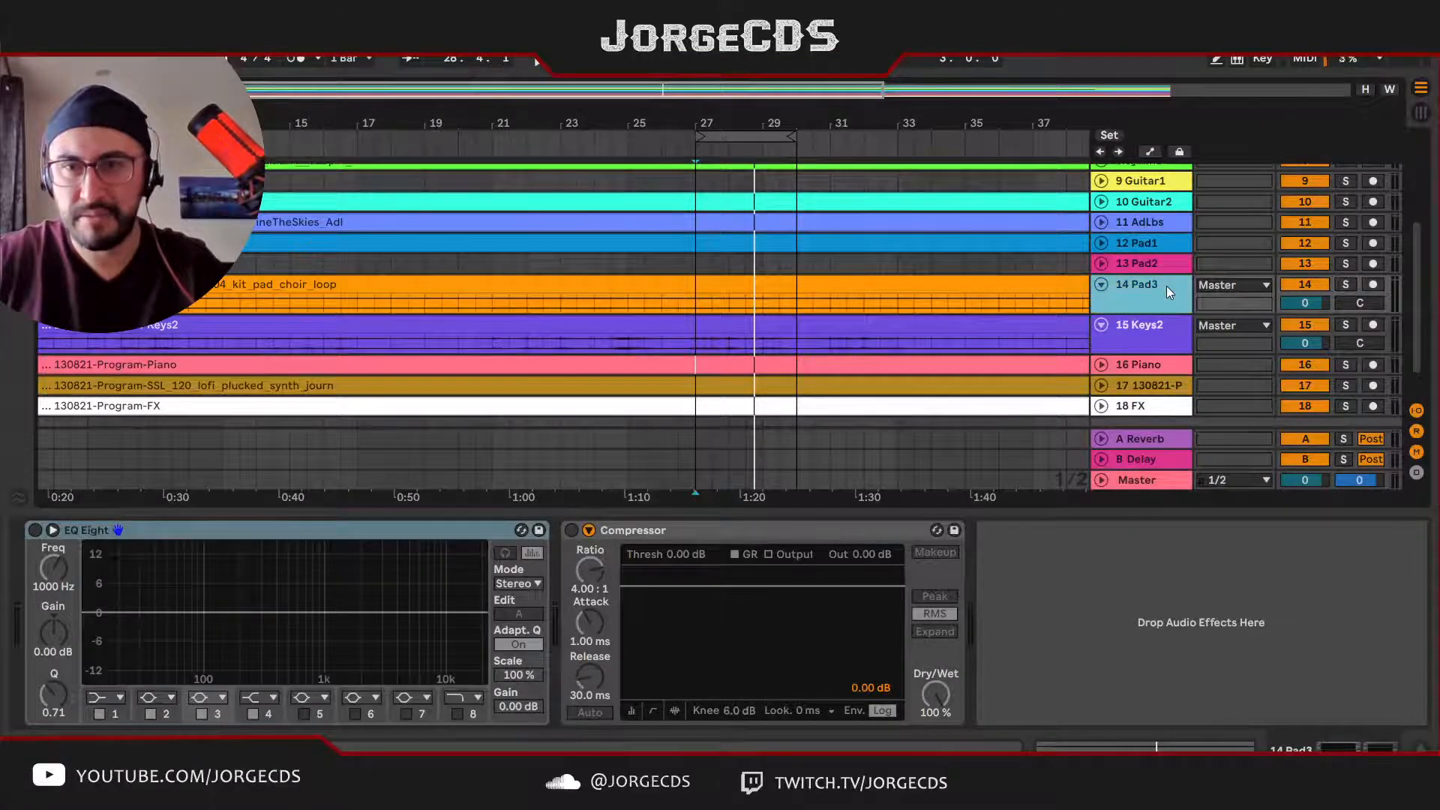
key(s)
key(space)
key(s)
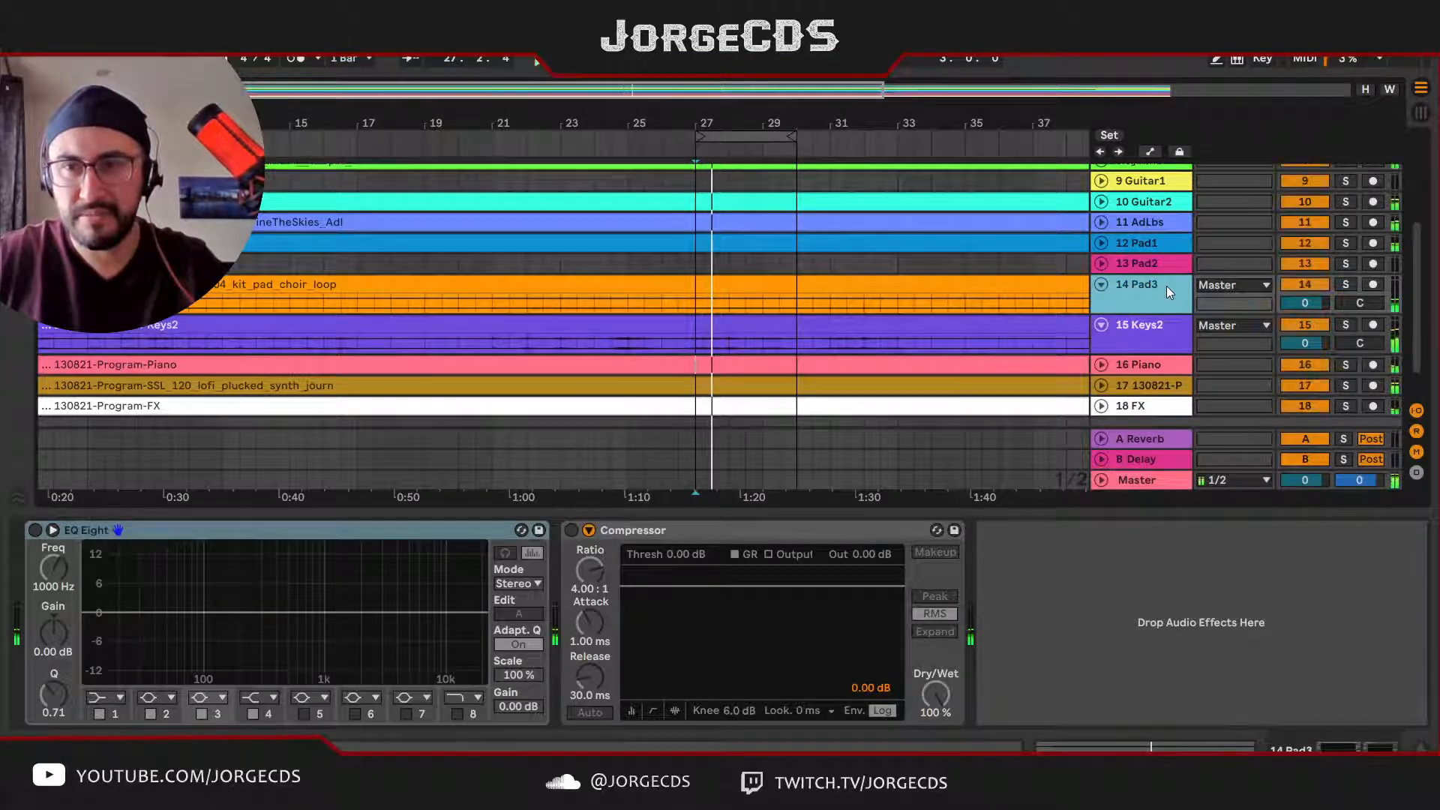
Step: Move the choir pad track above the other pads and rename it as Pad1, keeping automatic track numbering
drag(1153, 264, 1151, 237)
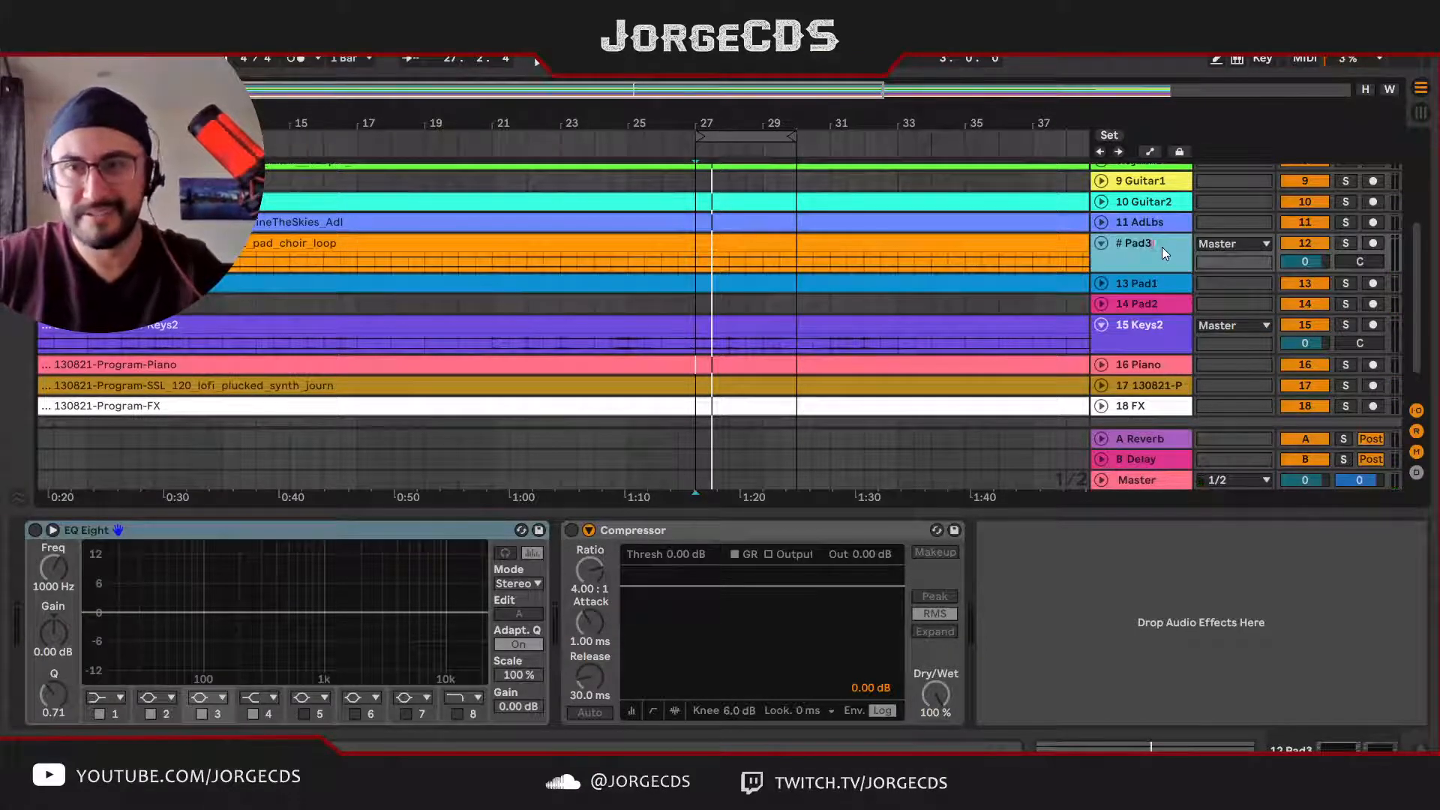
text(1)
key(Return)
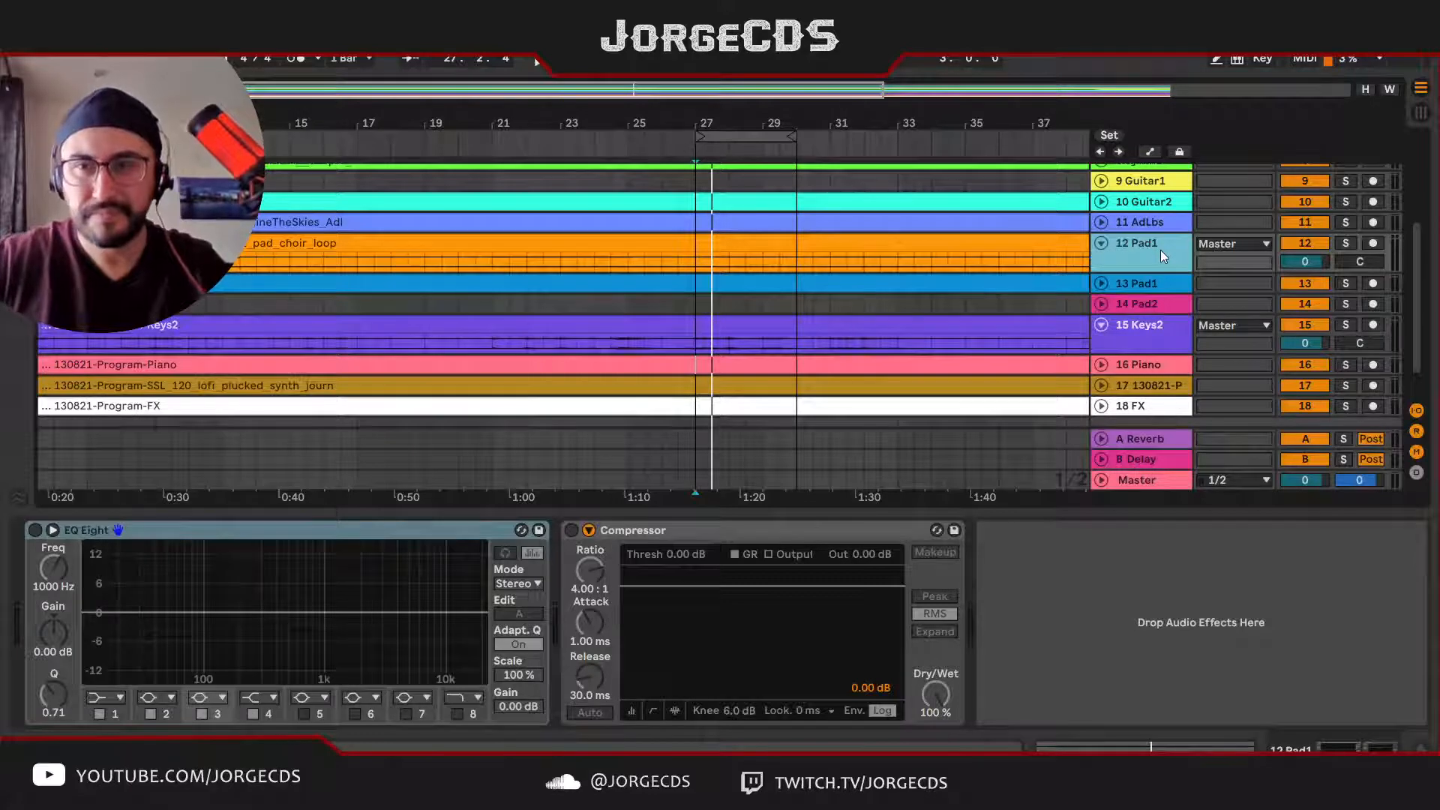
Step: Rename the blue pad track 13 as Pad2 with automatic track numbering
click(1159, 282)
key(ctrl+r)
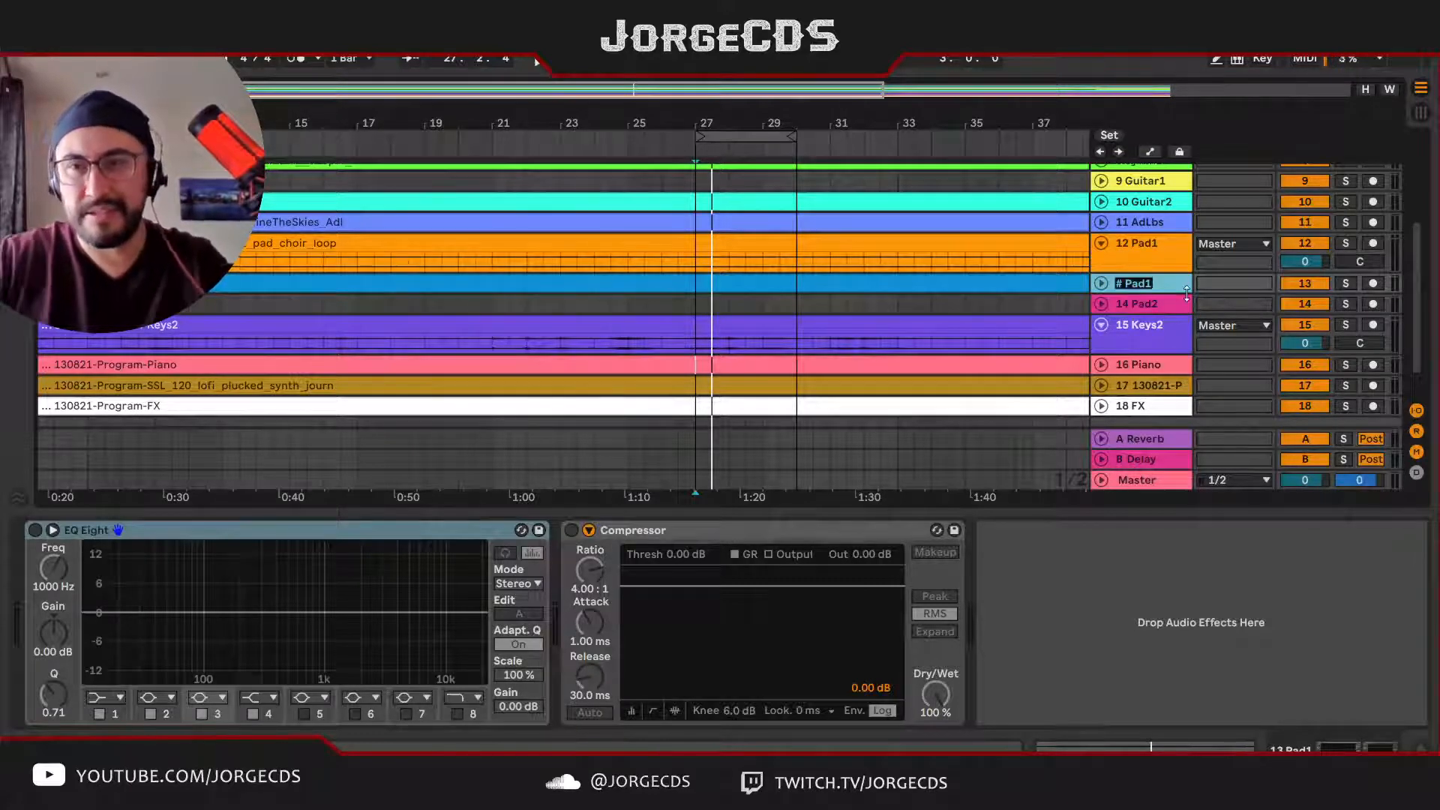
text(Pad)
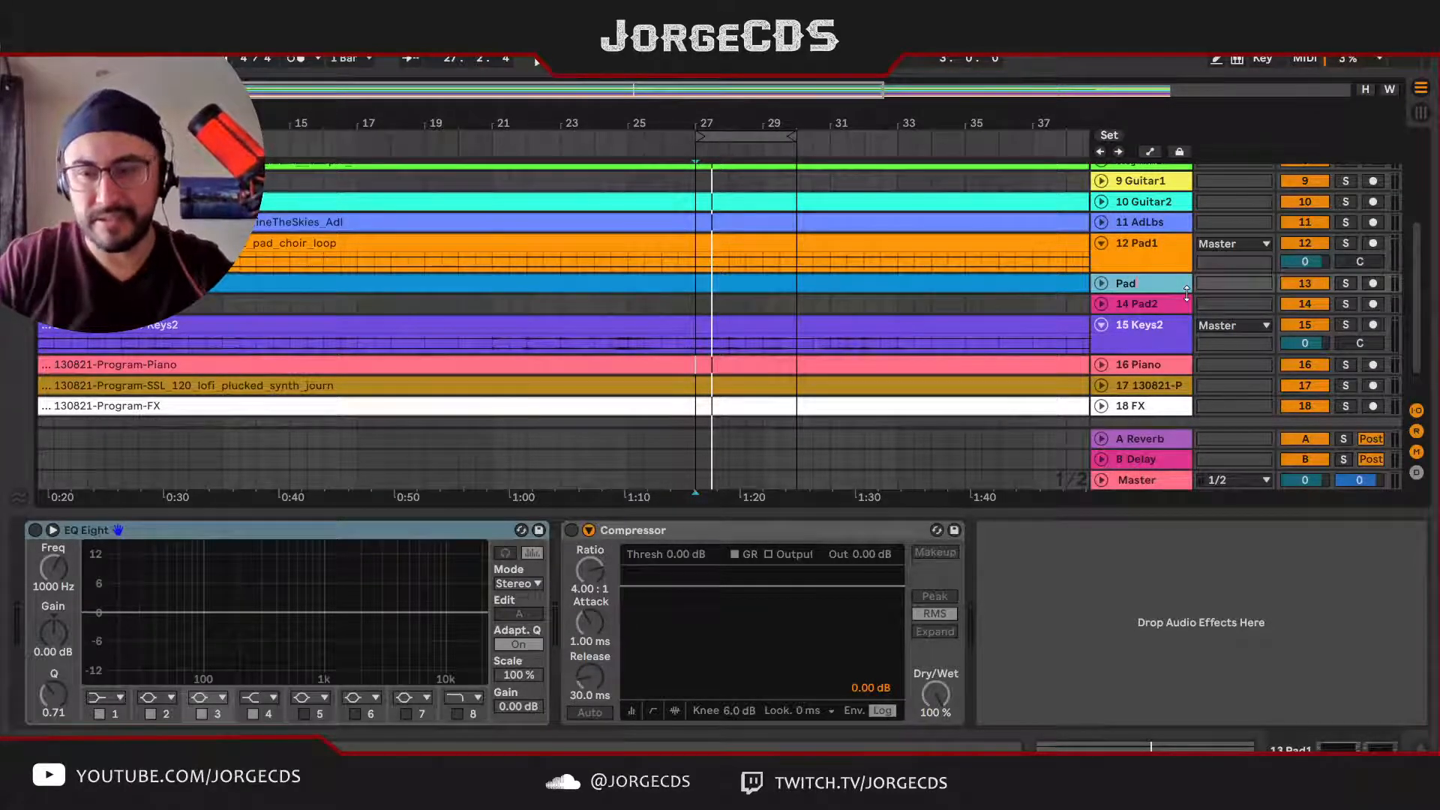
text(2)
key(Return)
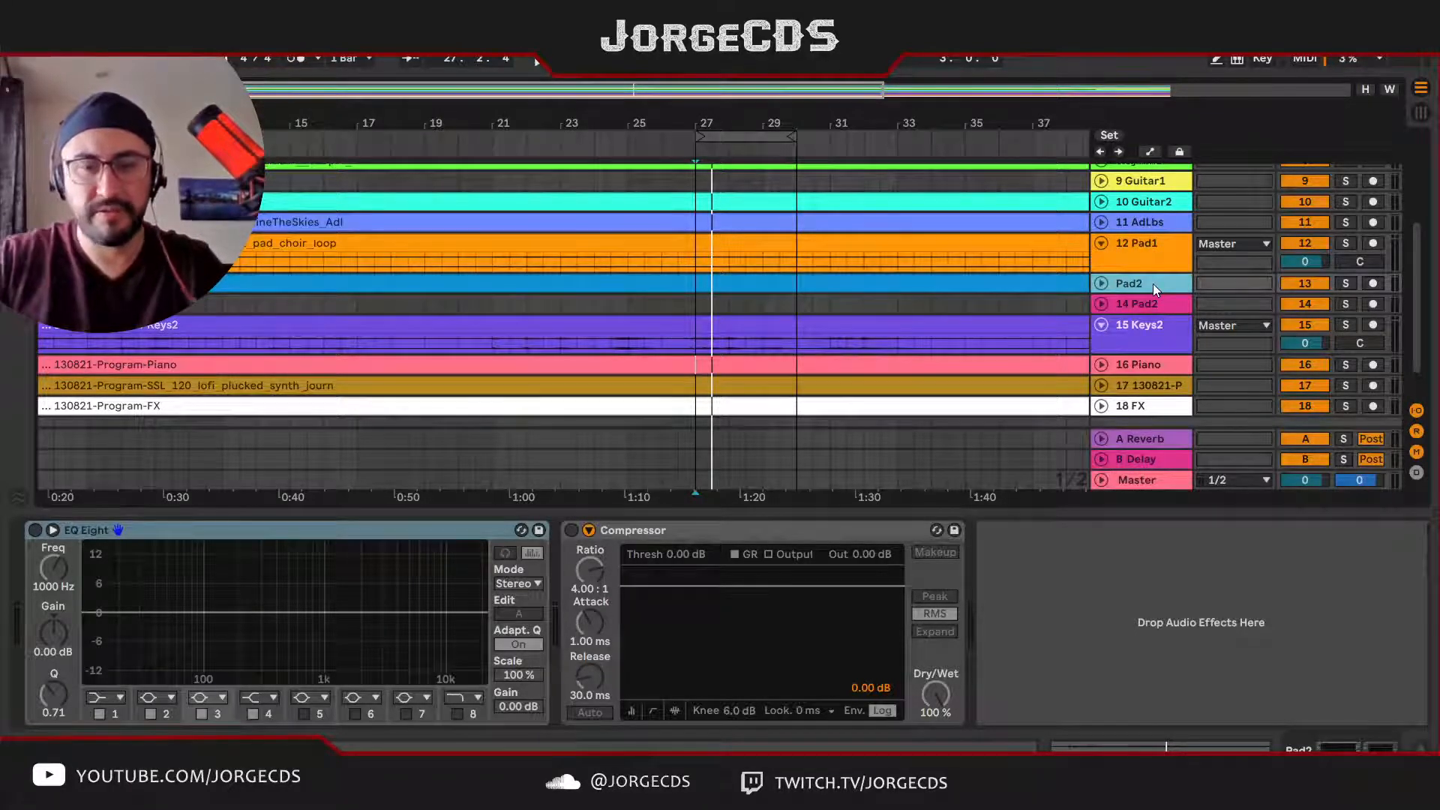
text(Pad)
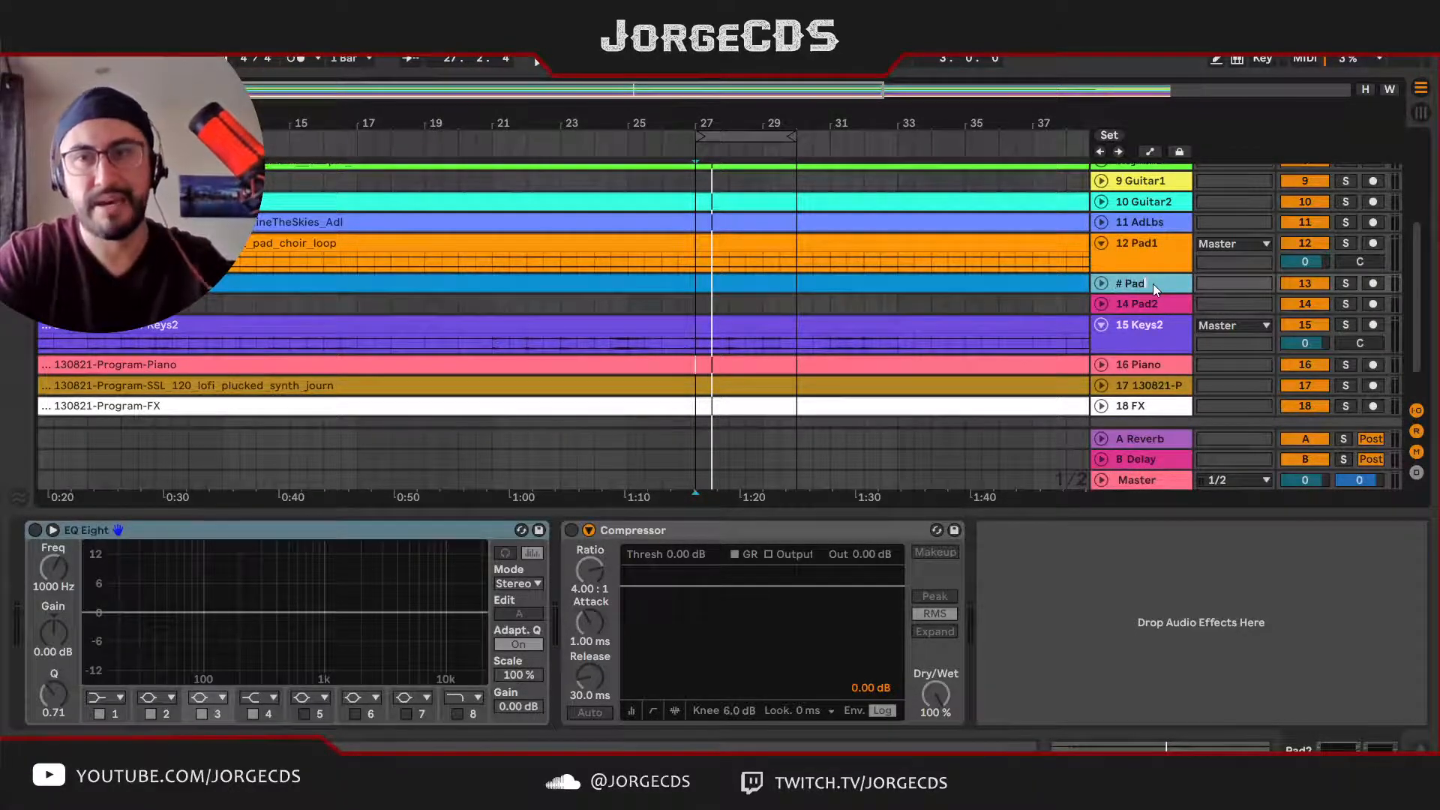
text(2)
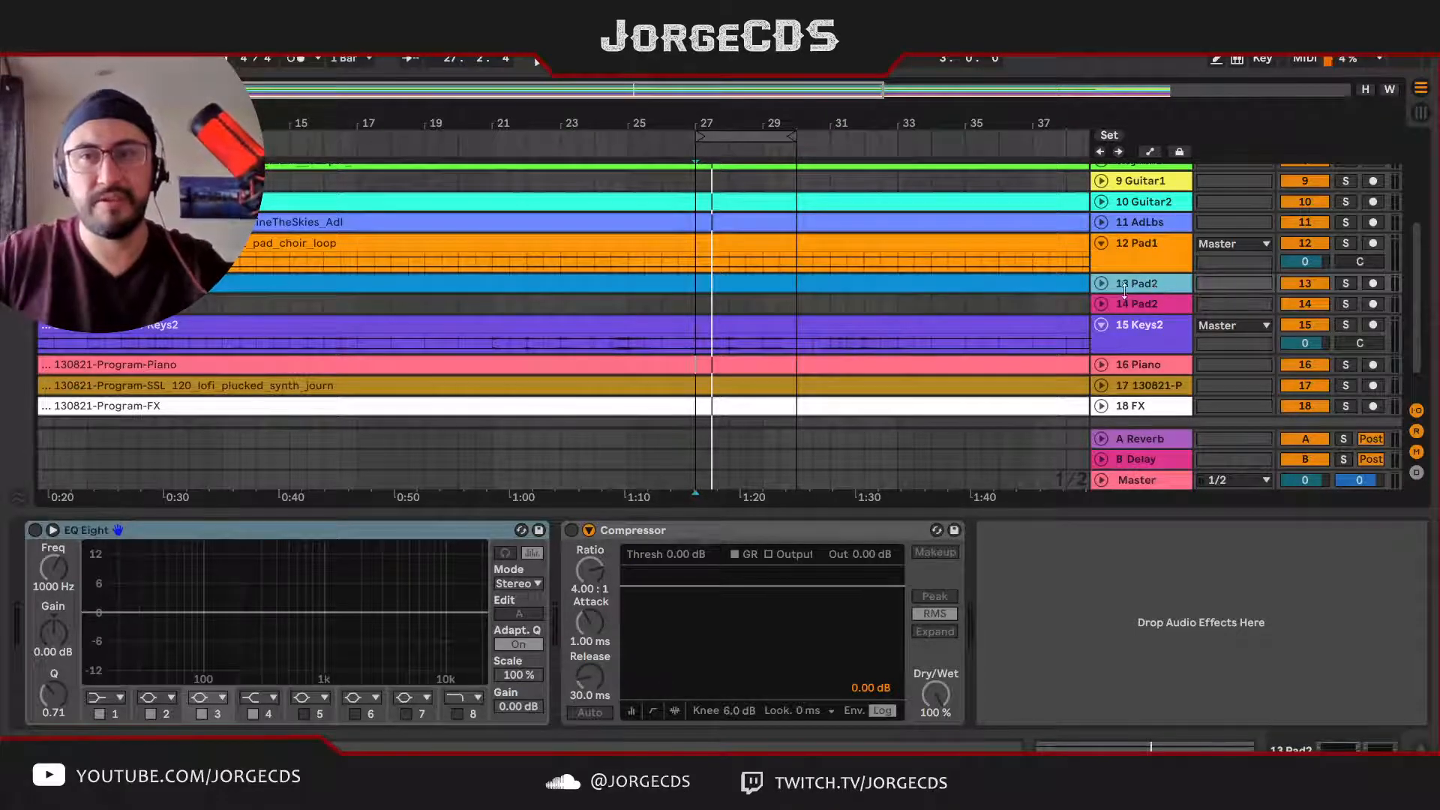
key(Return)
Step: Rename the pink pad track 14 as Pad3 with automatic track numbering
click(1142, 308)
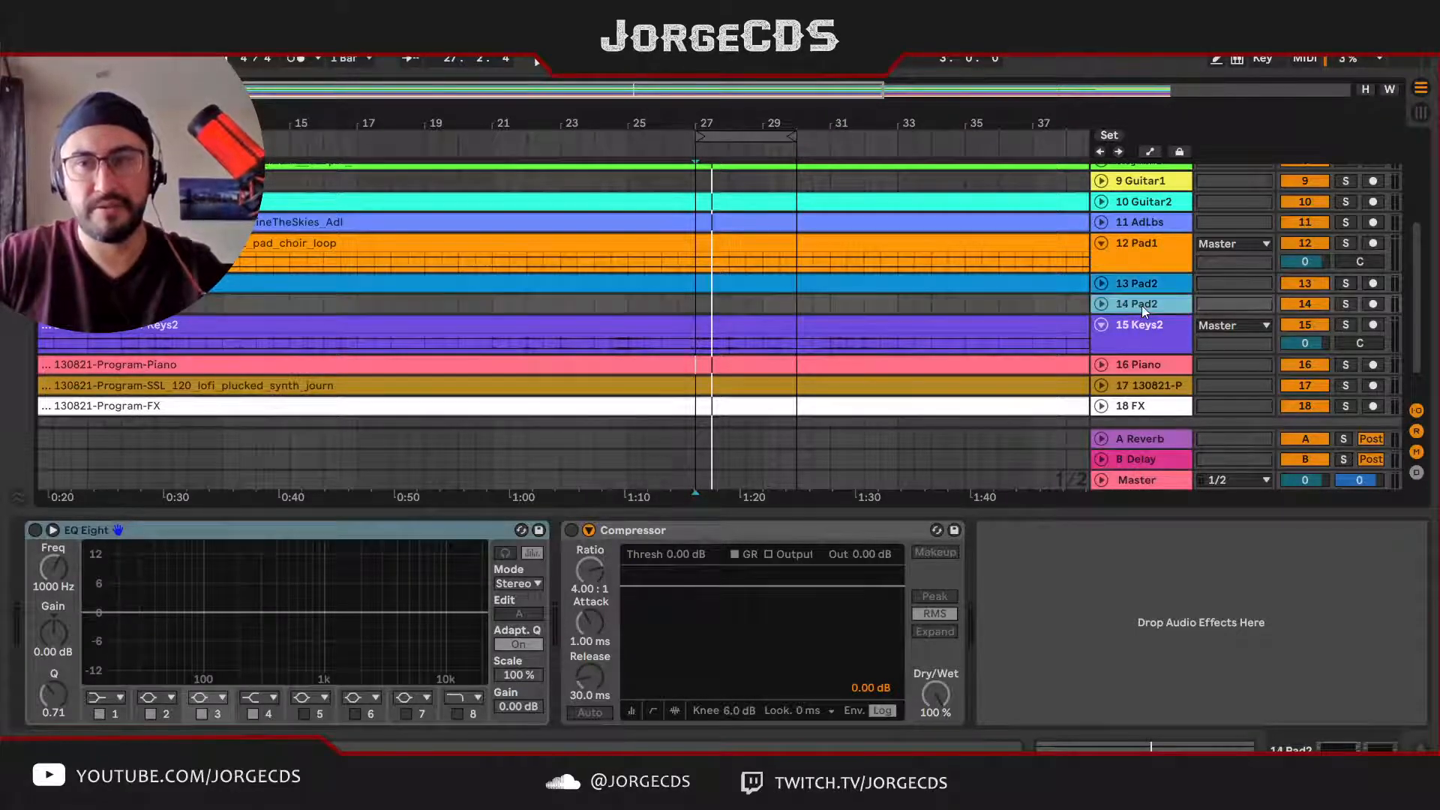
key(ctrl+r)
text(#)
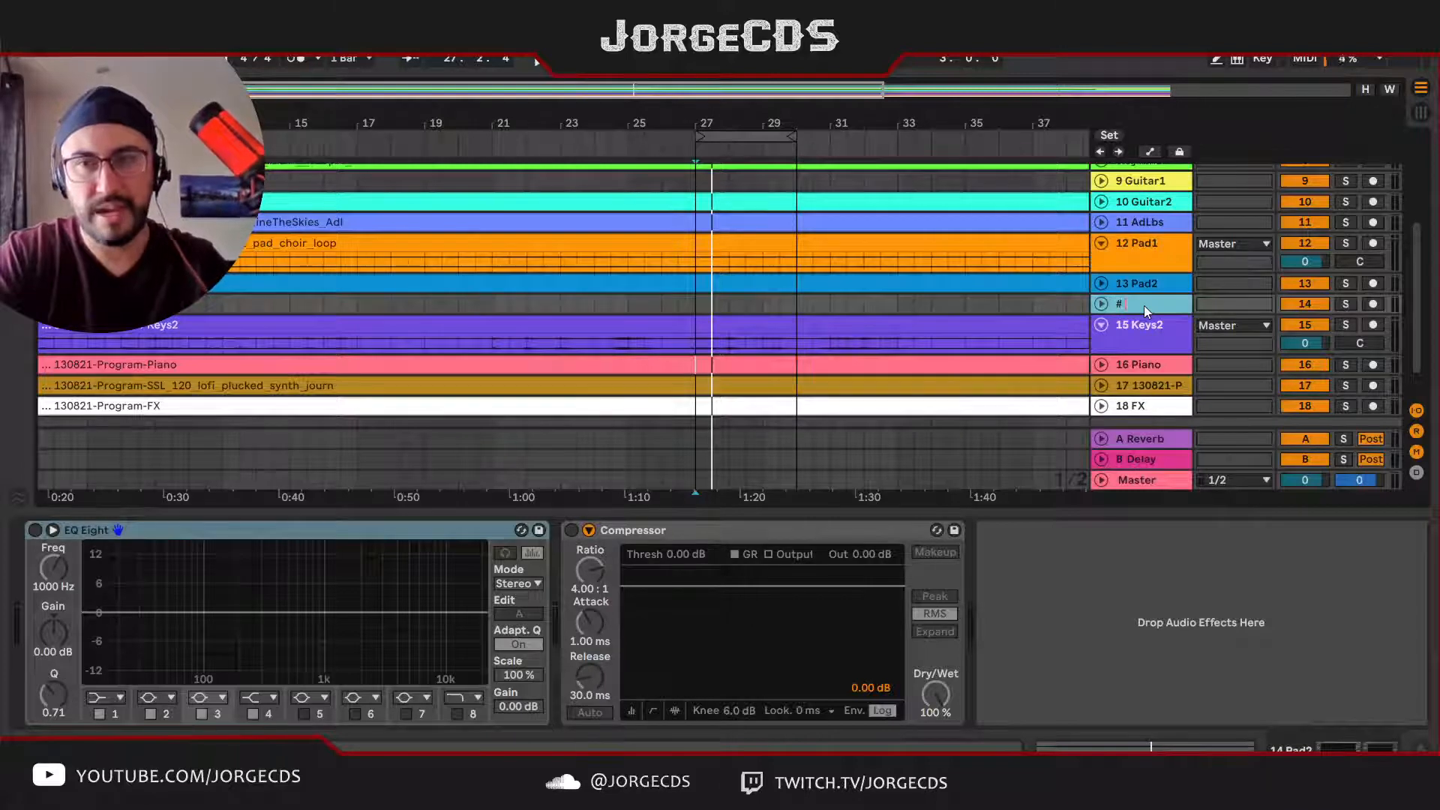
text( Pad3)
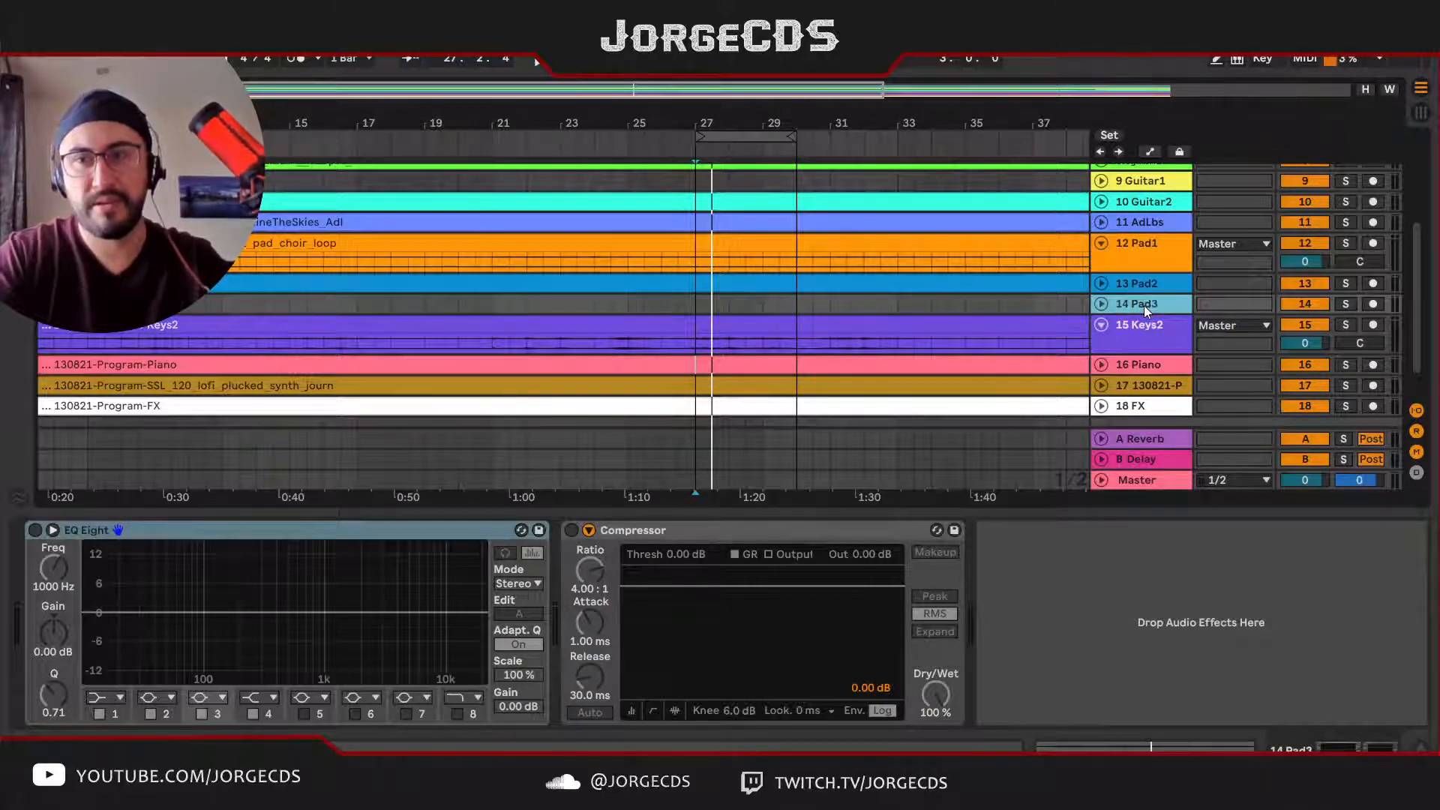
Step: Unfold the Pad3 track, examine where its clip sits in the arrangement, and fold the track again
click(1101, 304)
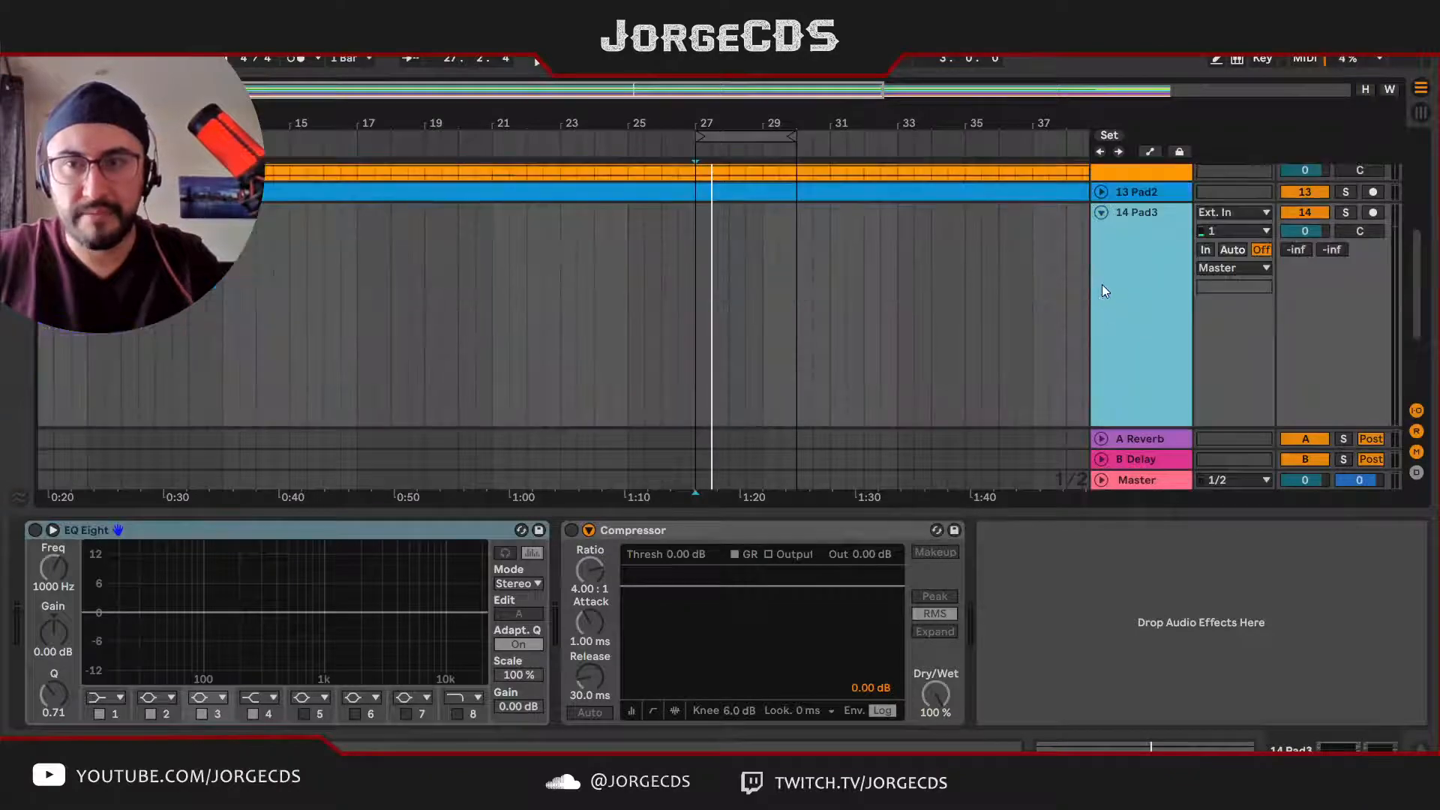
scroll(1103, 288, down, 4)
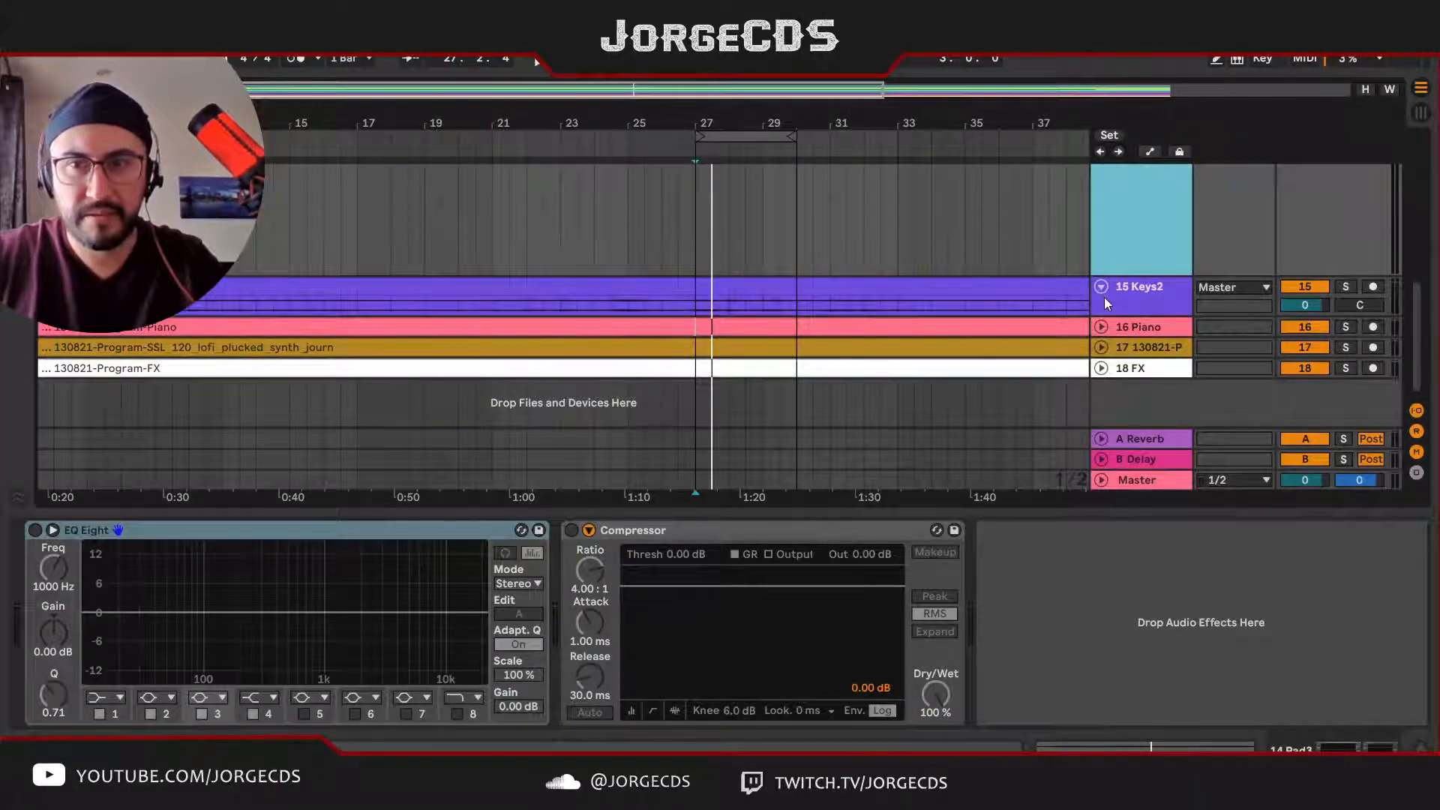
scroll(1105, 297, up, 5)
scroll(1106, 298, up, 2)
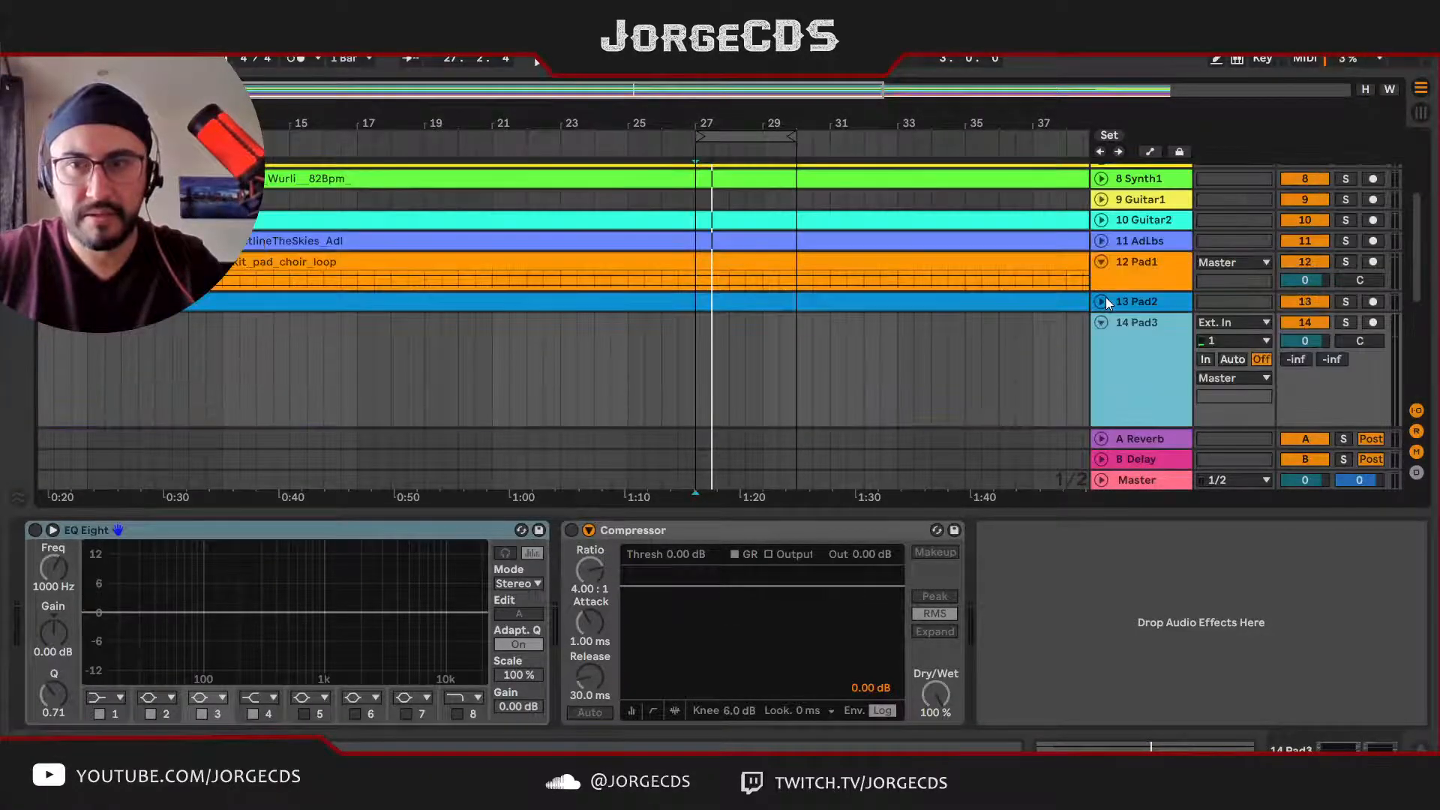
scroll(1106, 297, down, 3)
drag(768, 111, 768, 69)
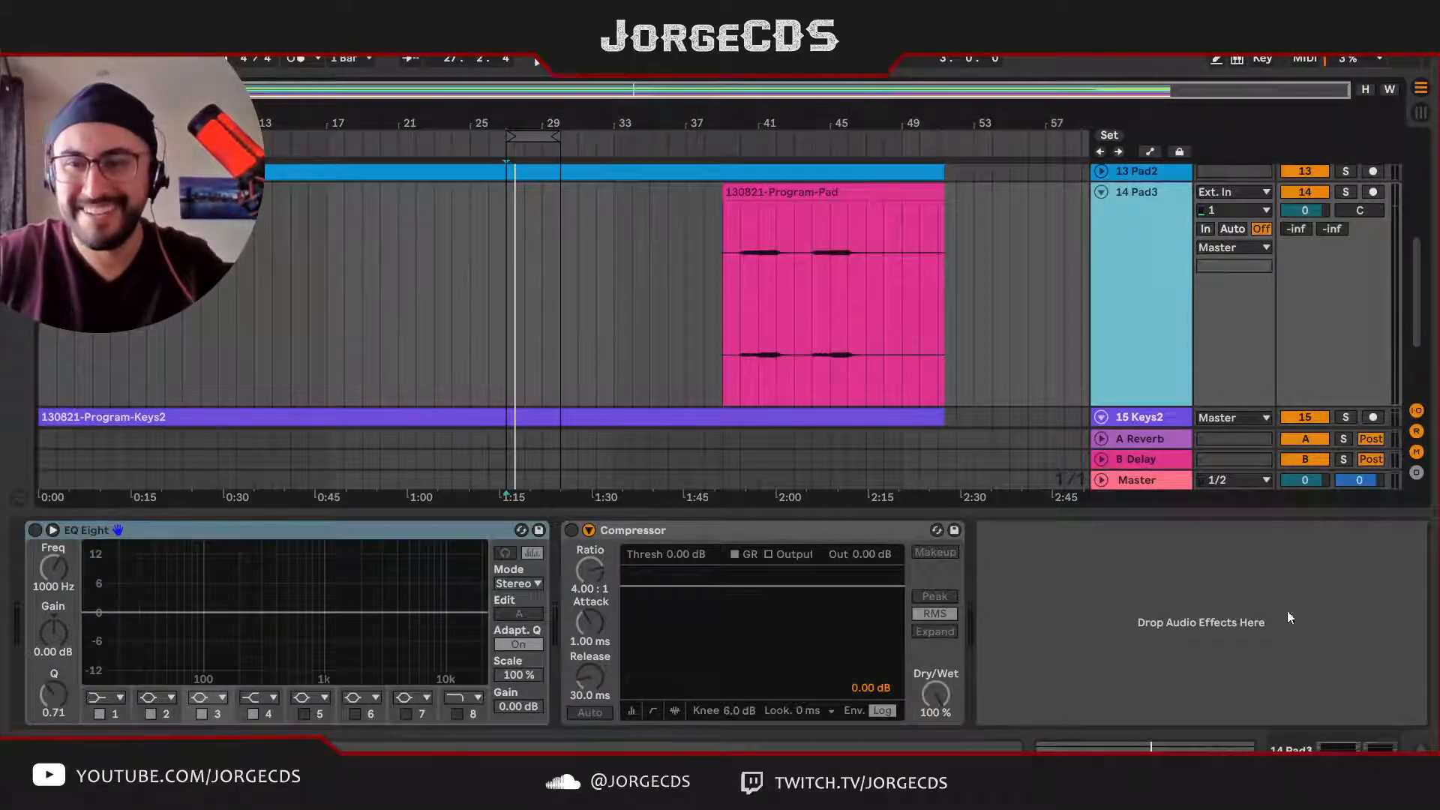
click(1054, 303)
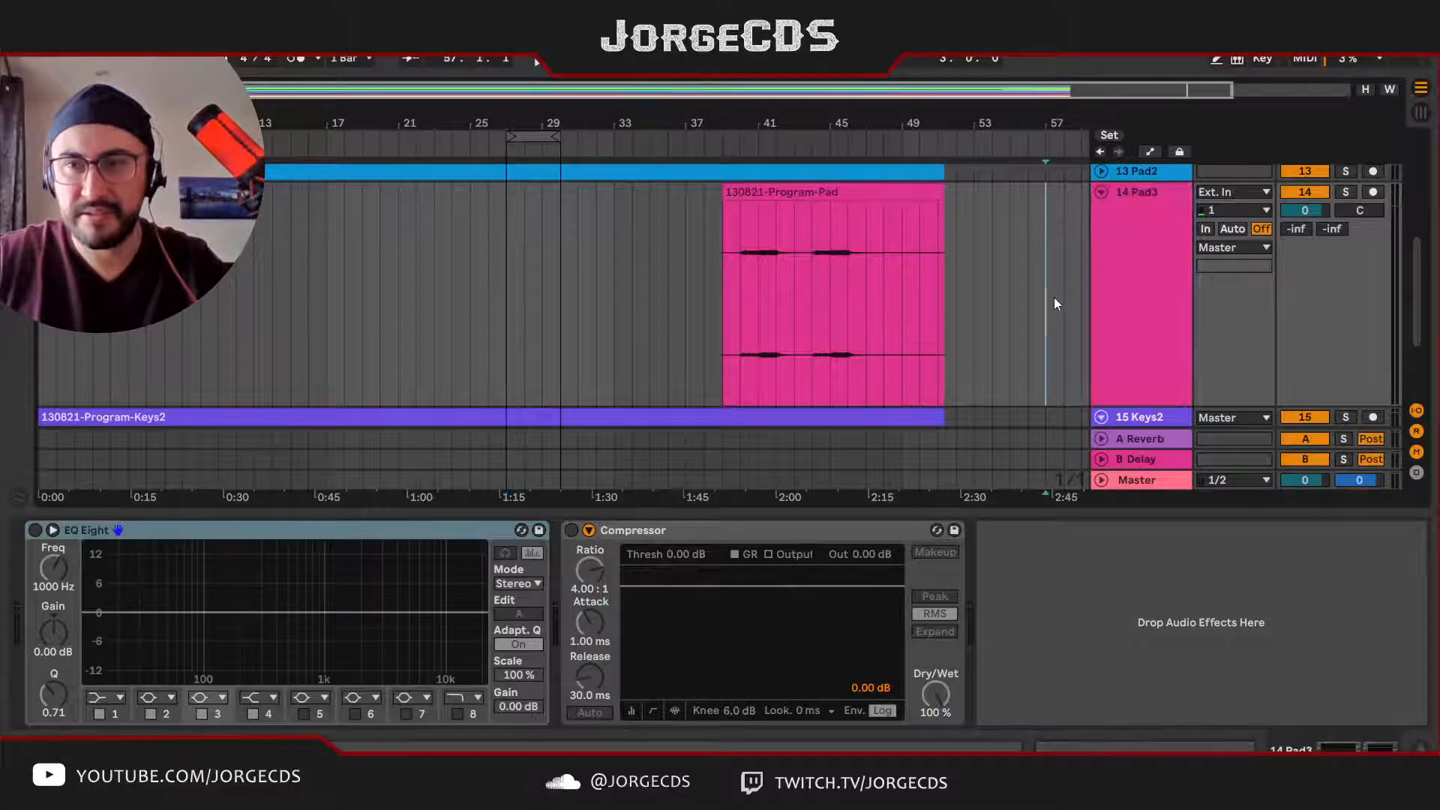
scroll(1039, 350, down, 2)
scroll(1037, 351, up, 2)
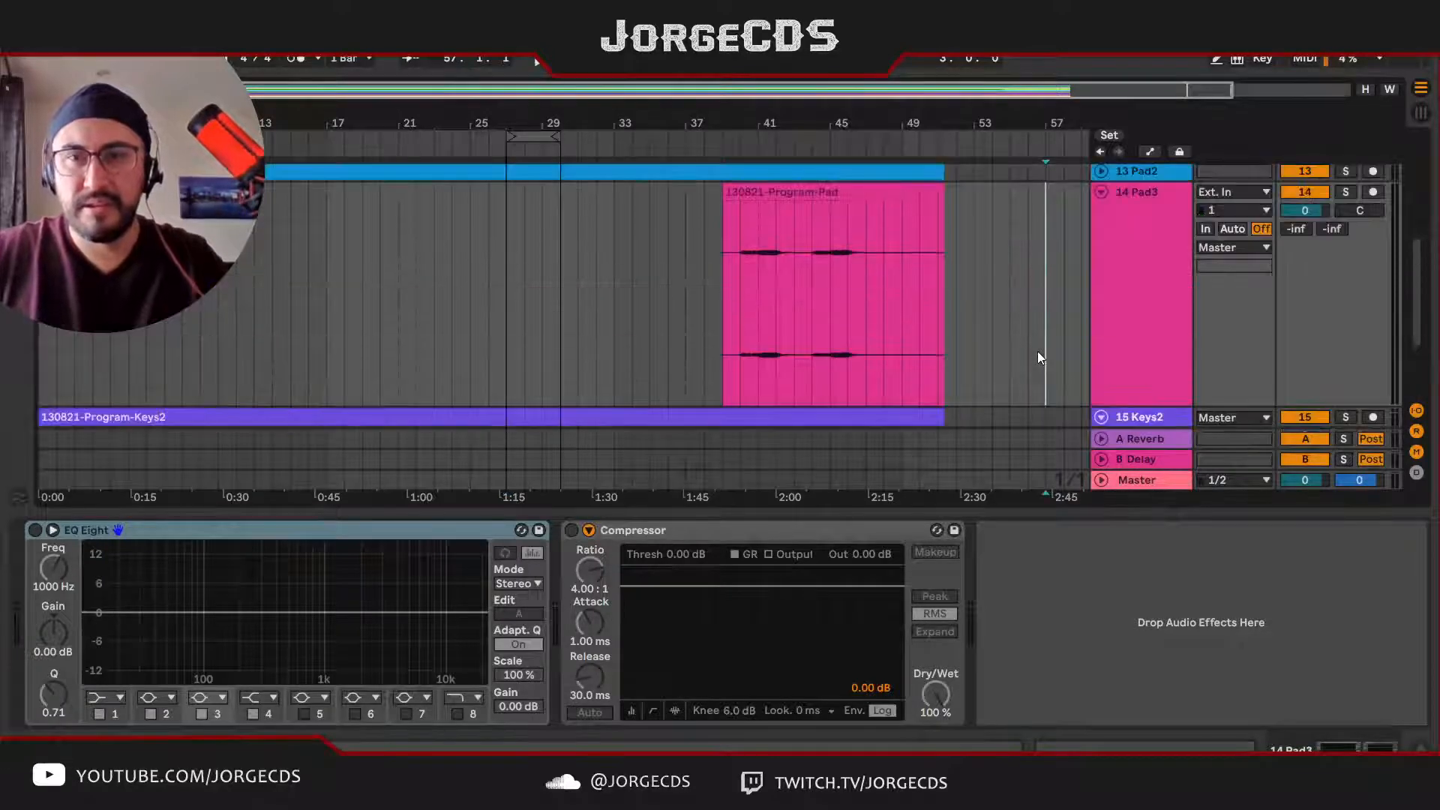
click(1102, 192)
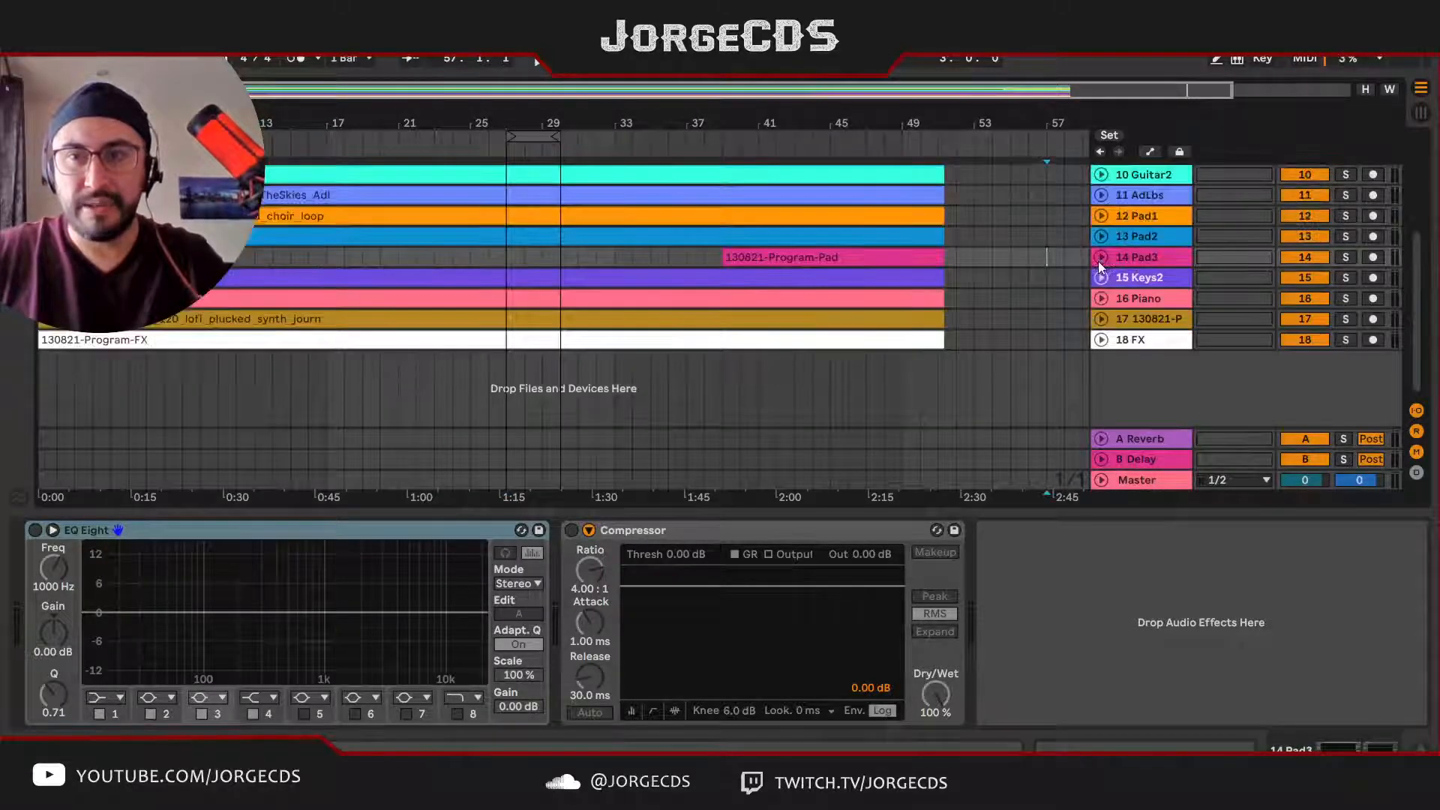
Step: Unfold the Pad2 track, check the mixer in Session View, return to the arrangement and unfold the Piano track
scroll(1100, 225, up, 2)
click(1101, 236)
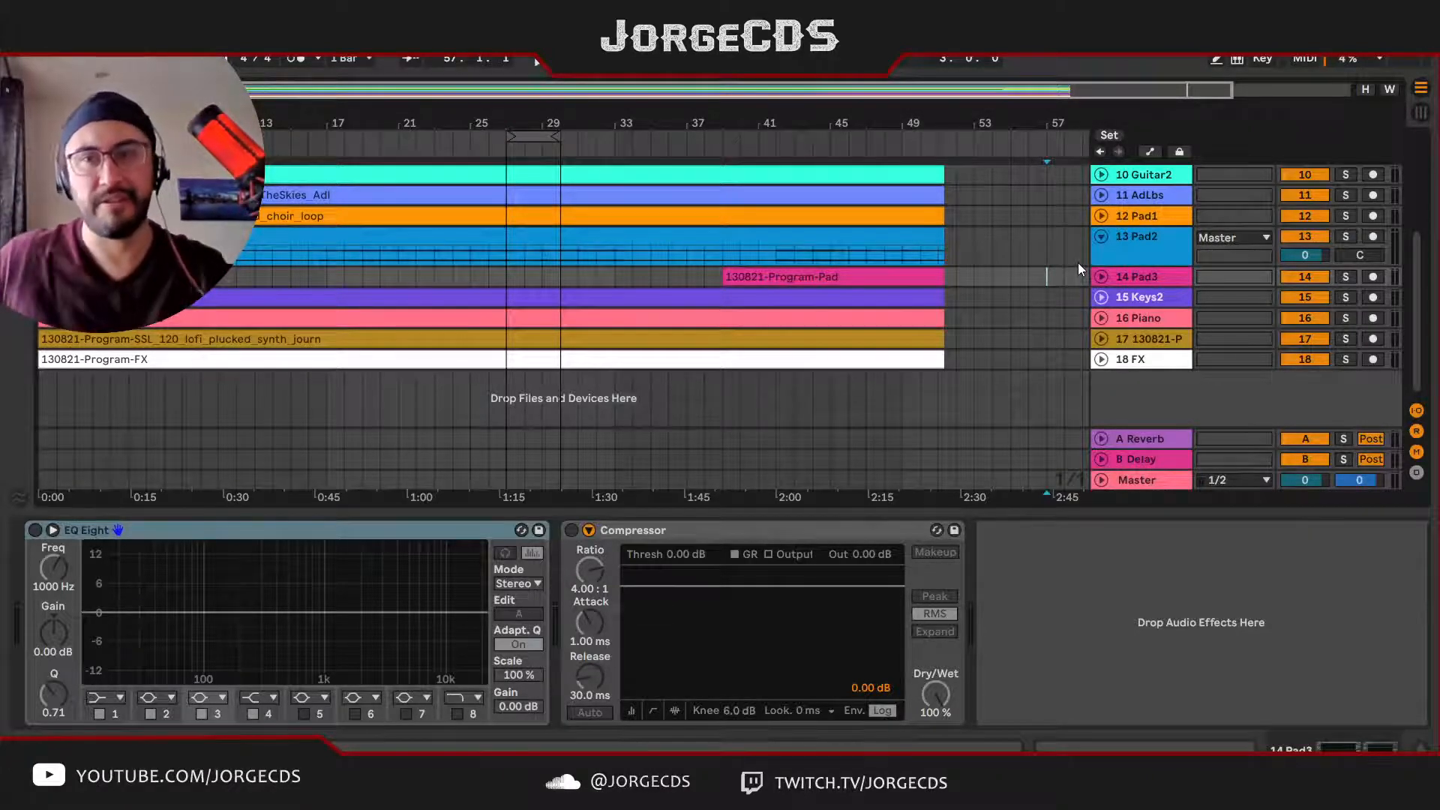
key(Tab)
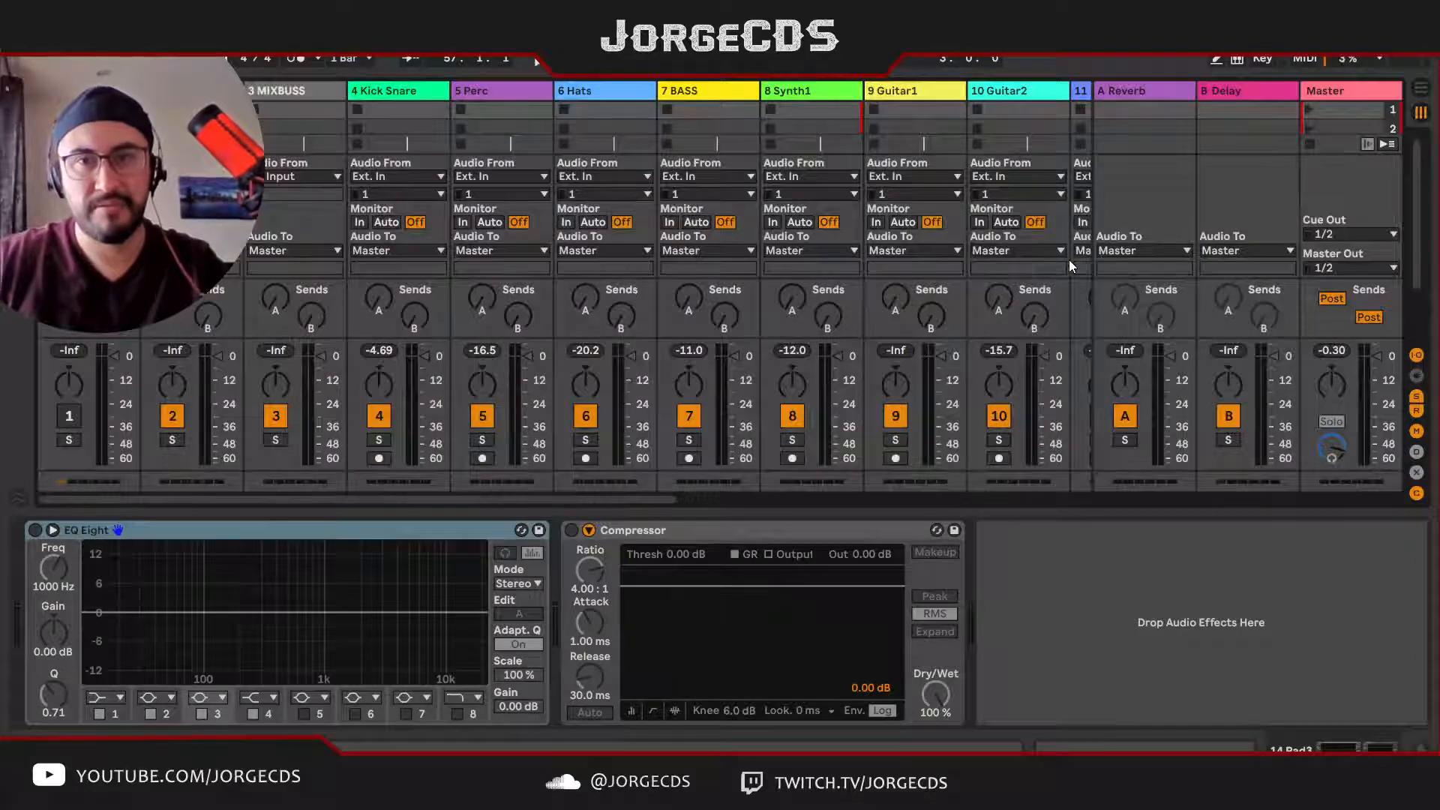
key(Tab)
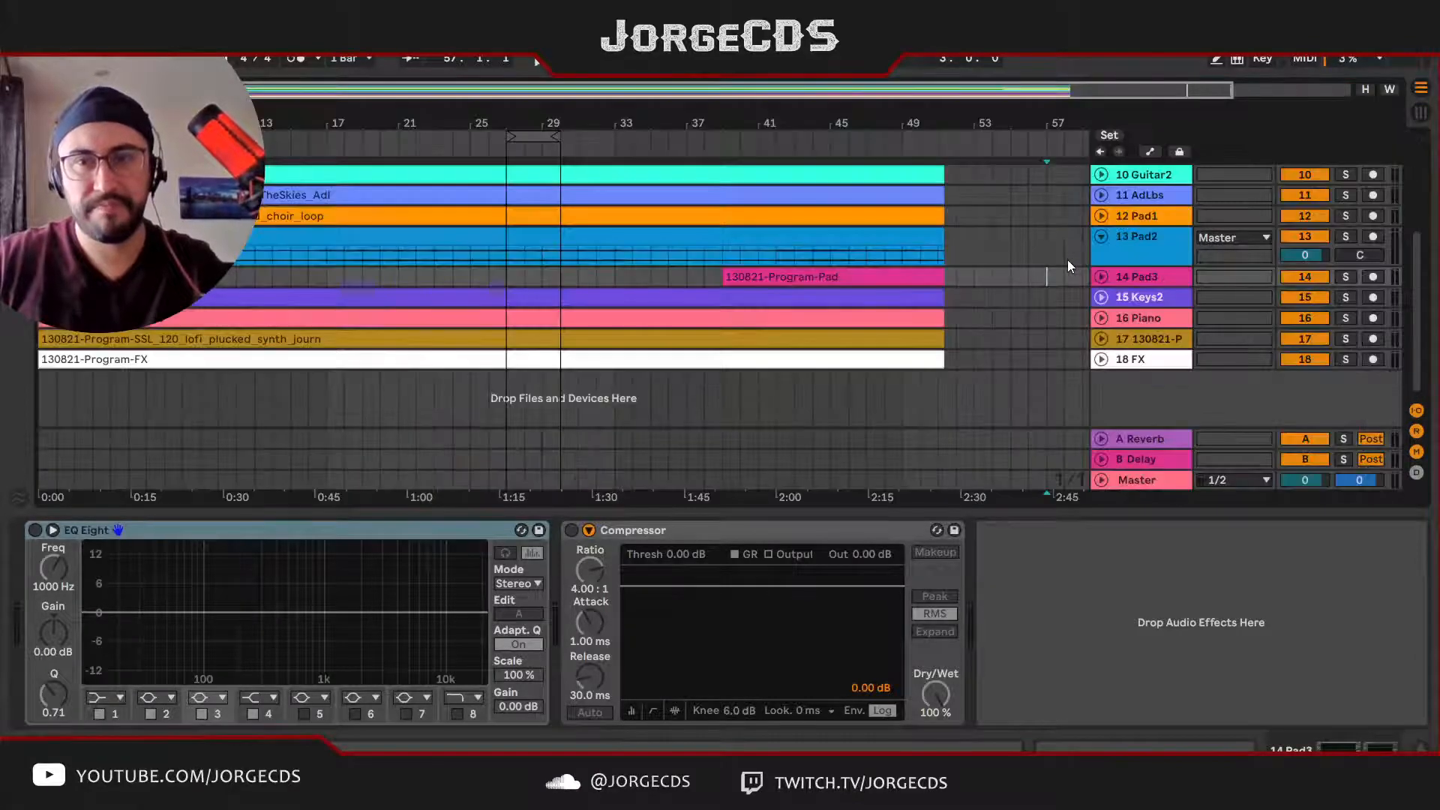
click(1106, 316)
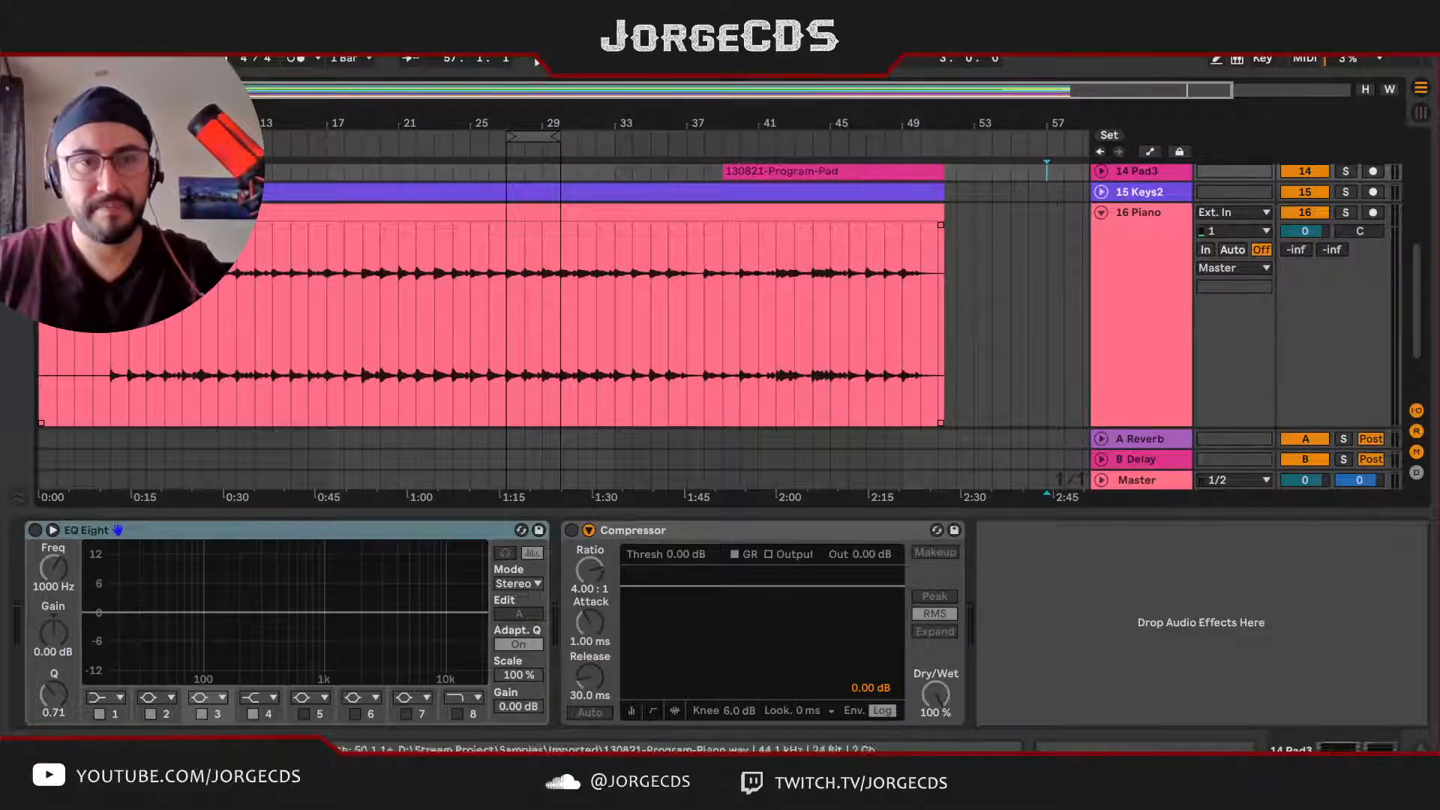
Step: Unfold the plucked synth track 17, audition it soloed from bar 27, and clear its solo
scroll(711, 294, down, 2)
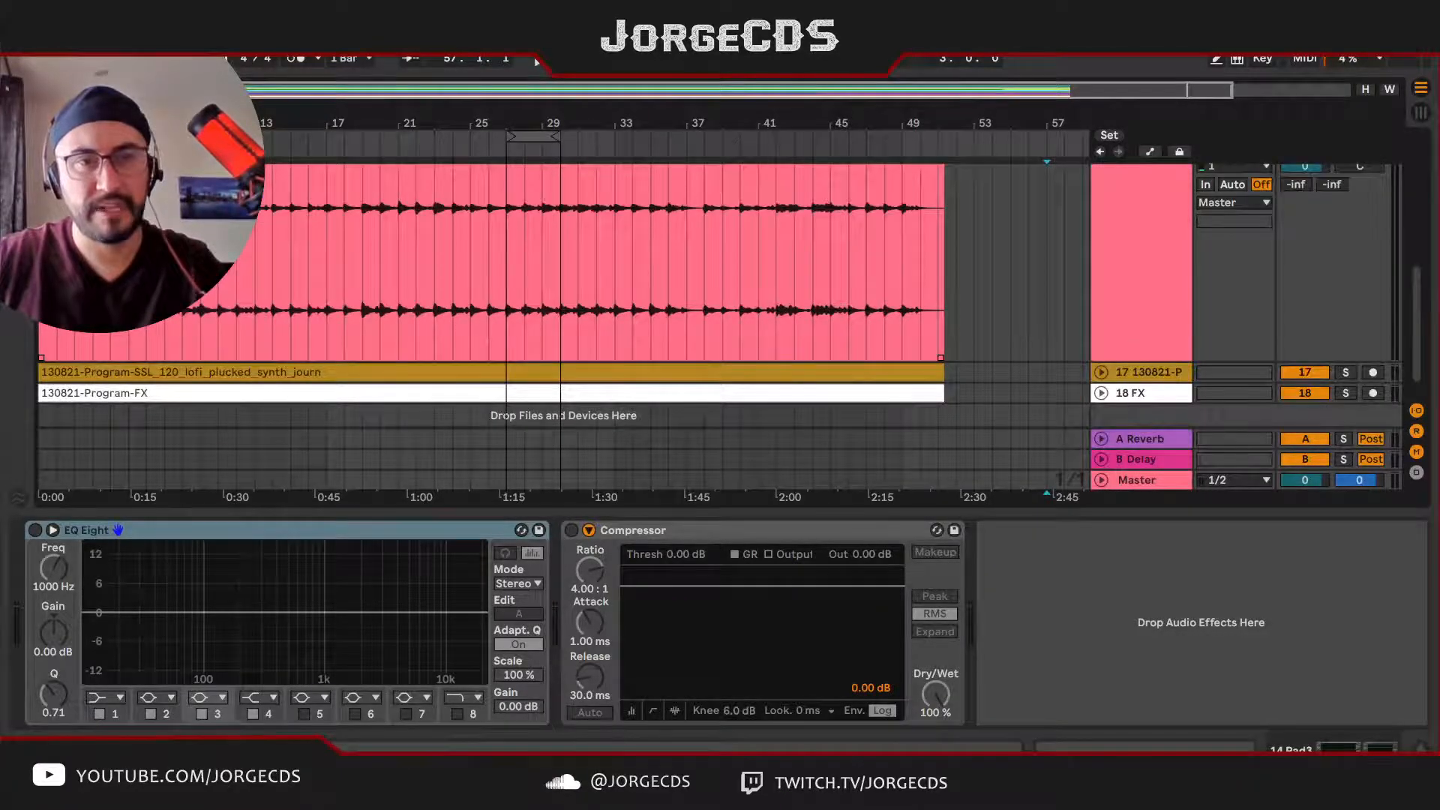
scroll(711, 300, up, 2)
click(264, 252)
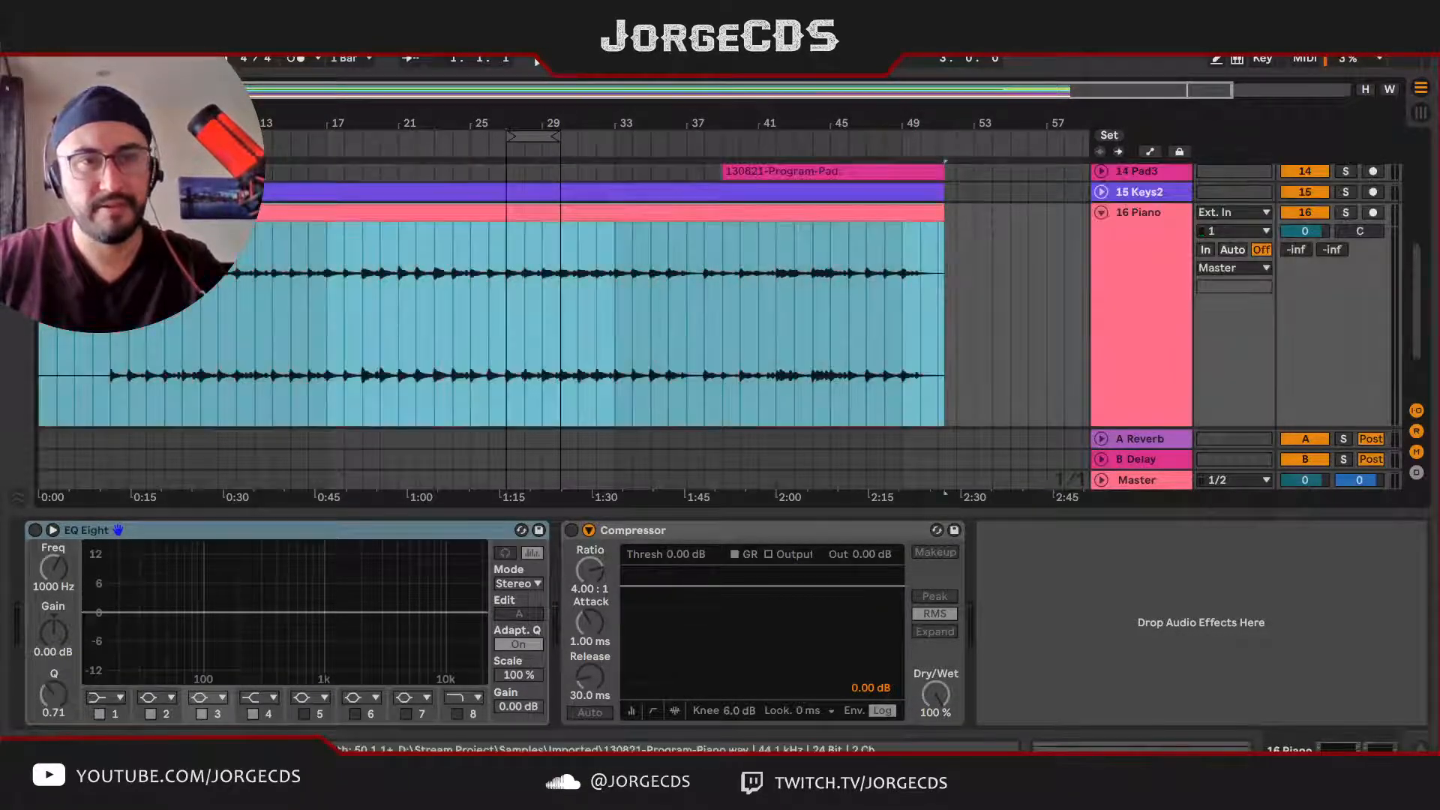
scroll(347, 264, down, 2)
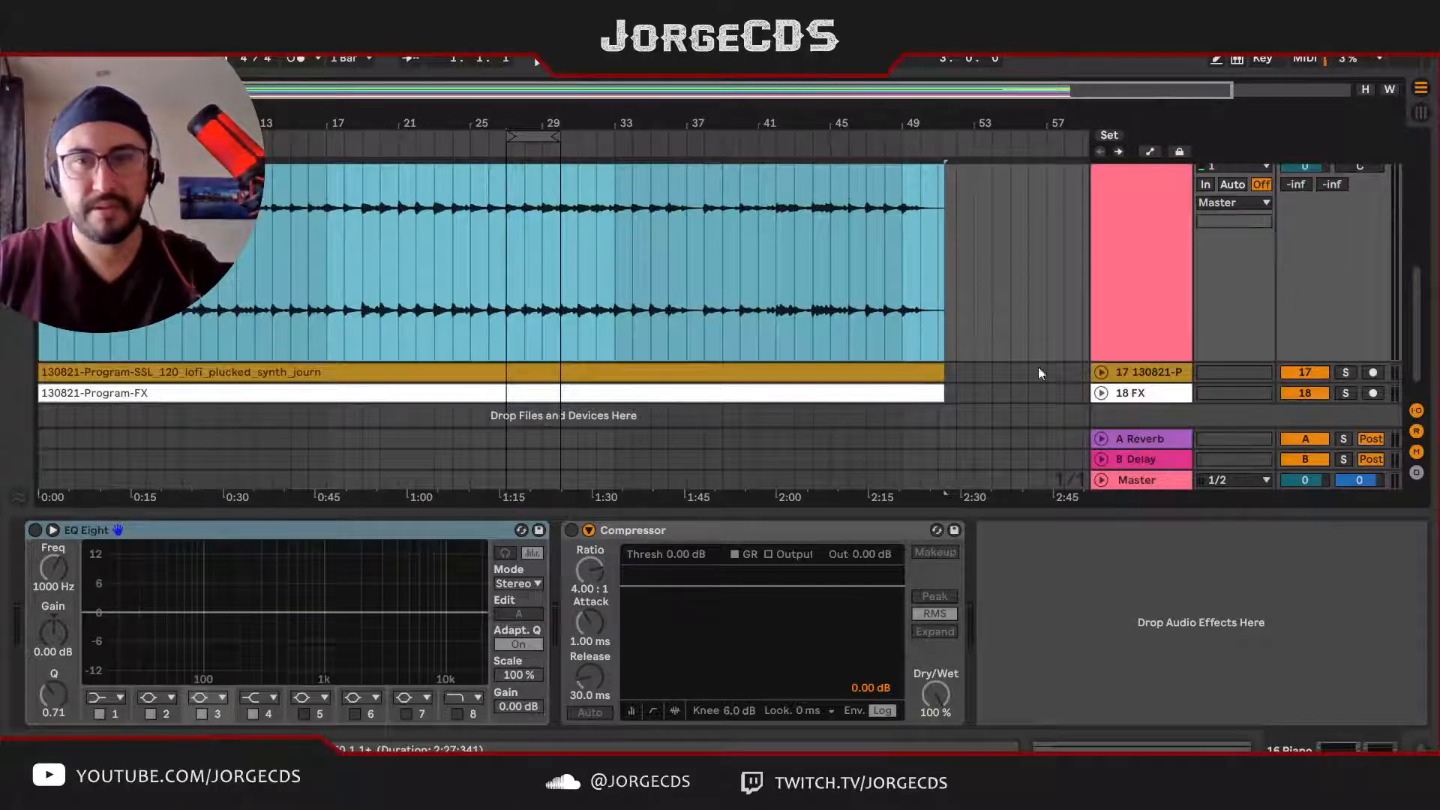
click(1101, 372)
click(507, 397)
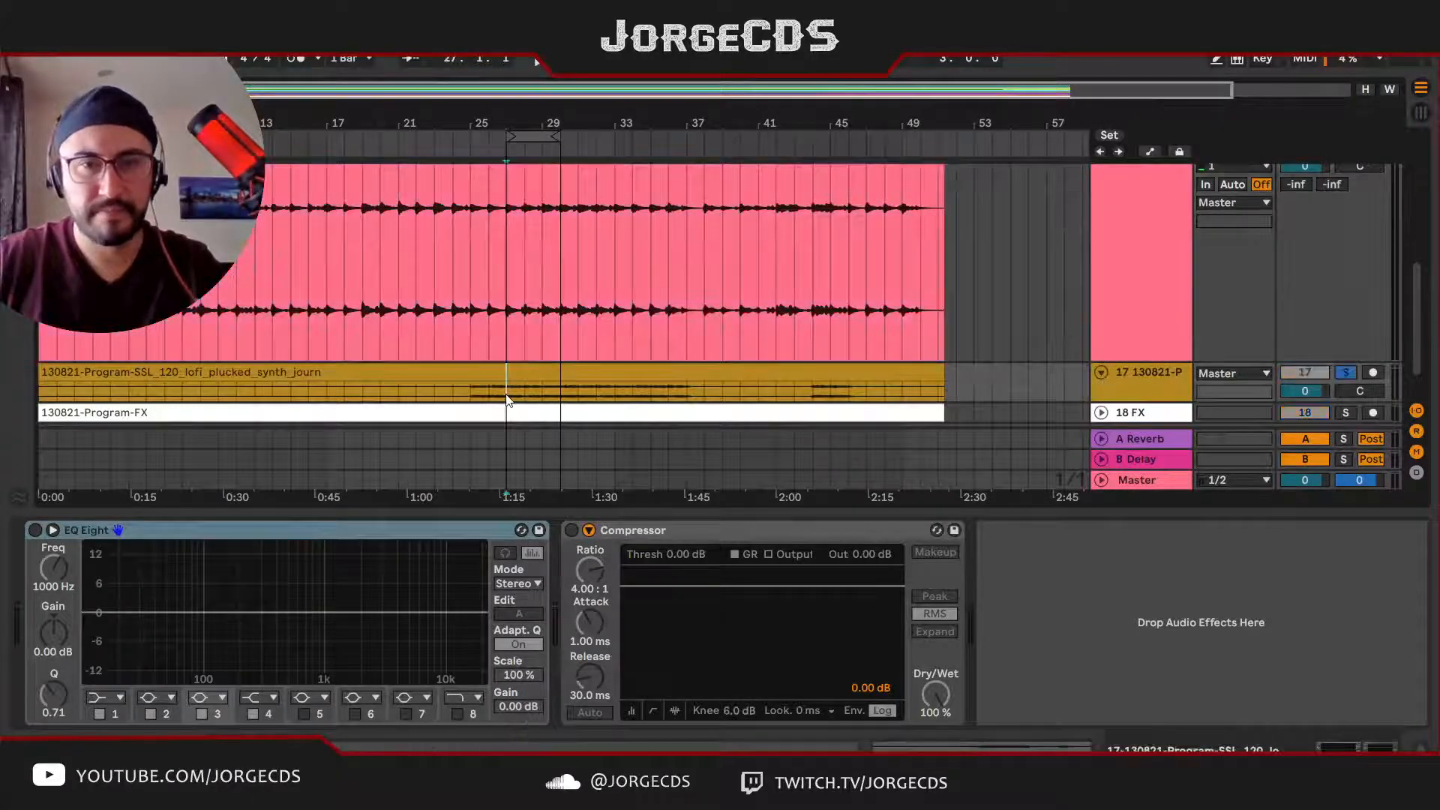
key(space)
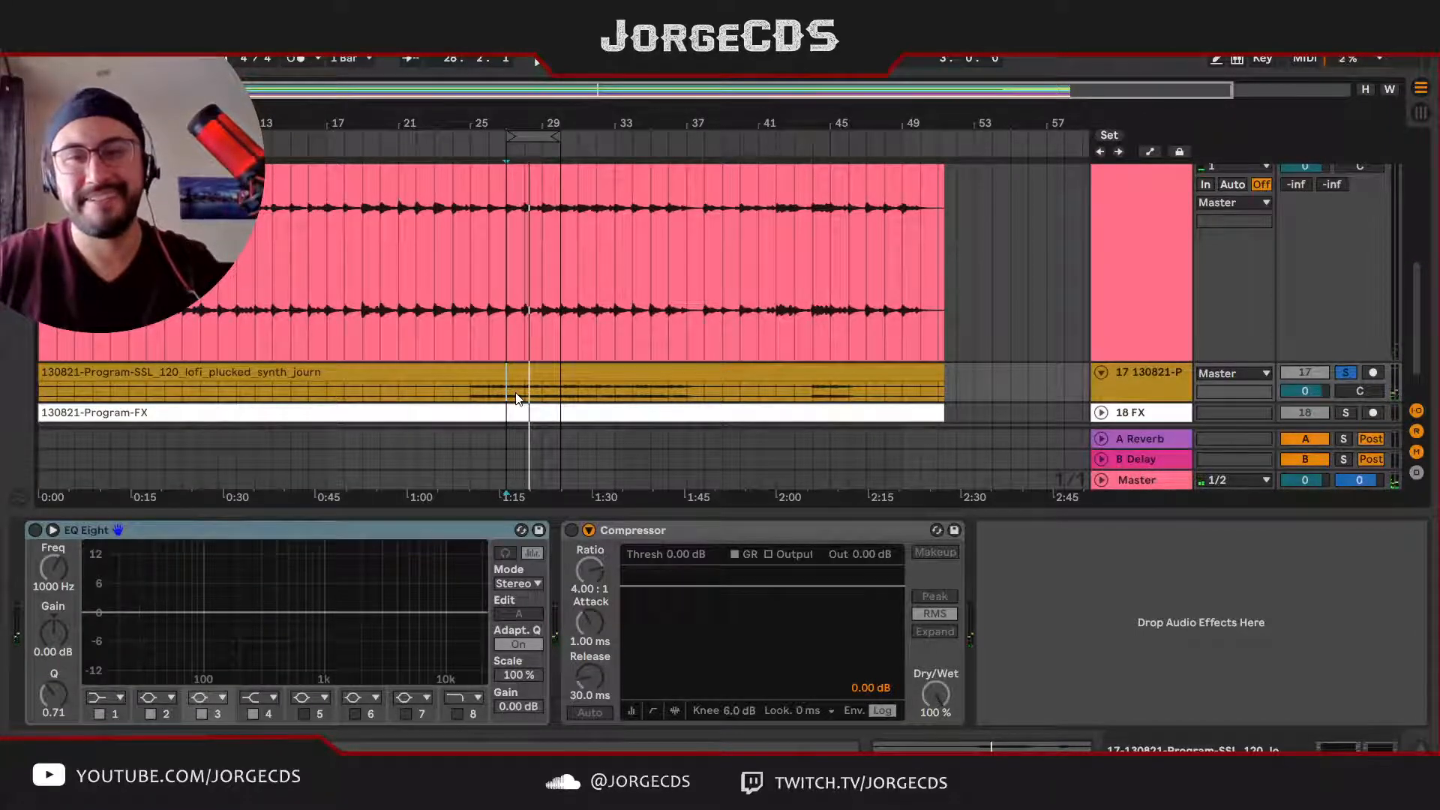
key(s)
Step: Rename the plucked synth track 17 as Synth2 with automatic track numbering and fold it
click(1158, 372)
text(Synth2)
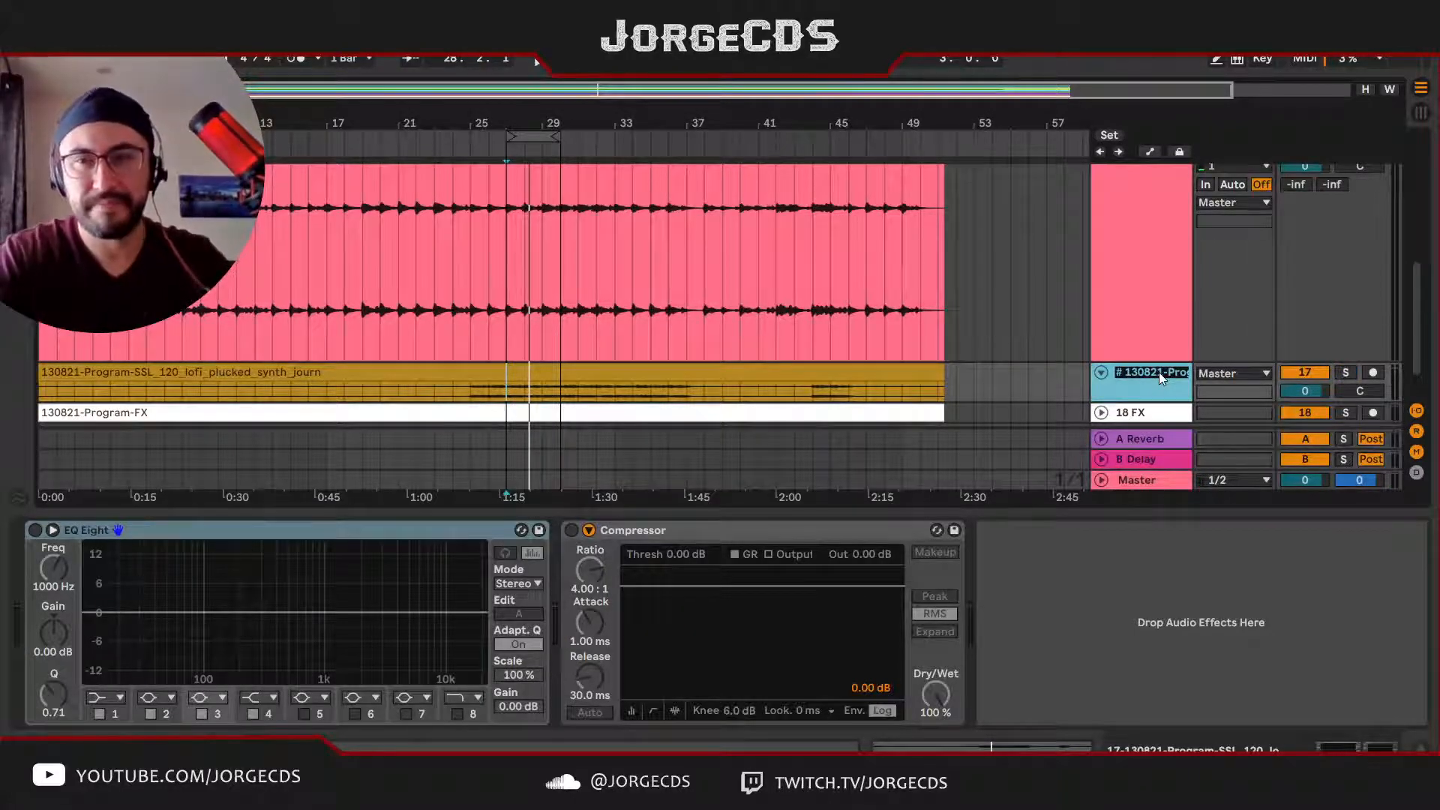
key(Return)
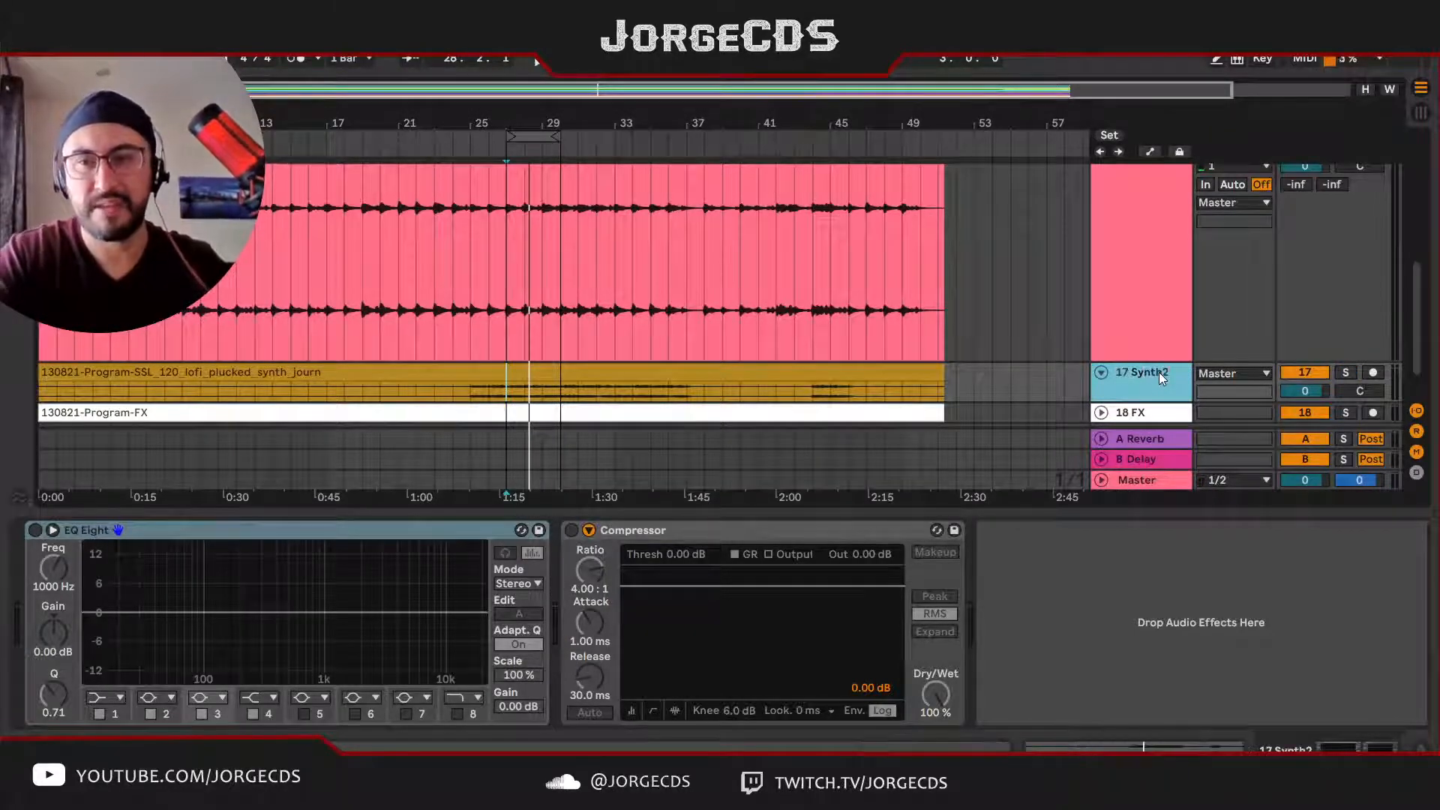
alt+click(1100, 372)
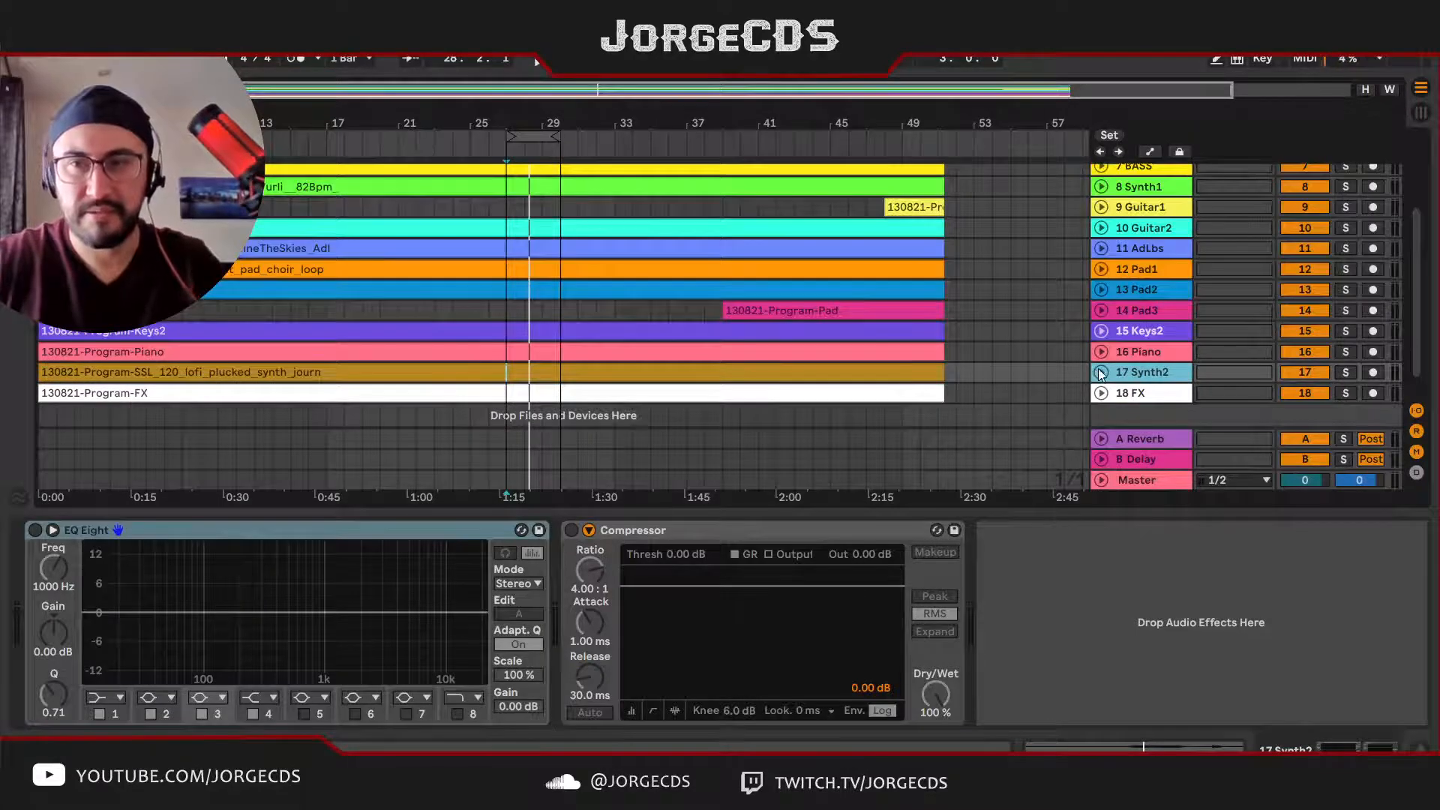
Step: Move Synth2 directly below Synth1, and move the two synth and two guitar tracks between Pad3 and Keys2
drag(1152, 372, 1157, 211)
scroll(1158, 253, up, 3)
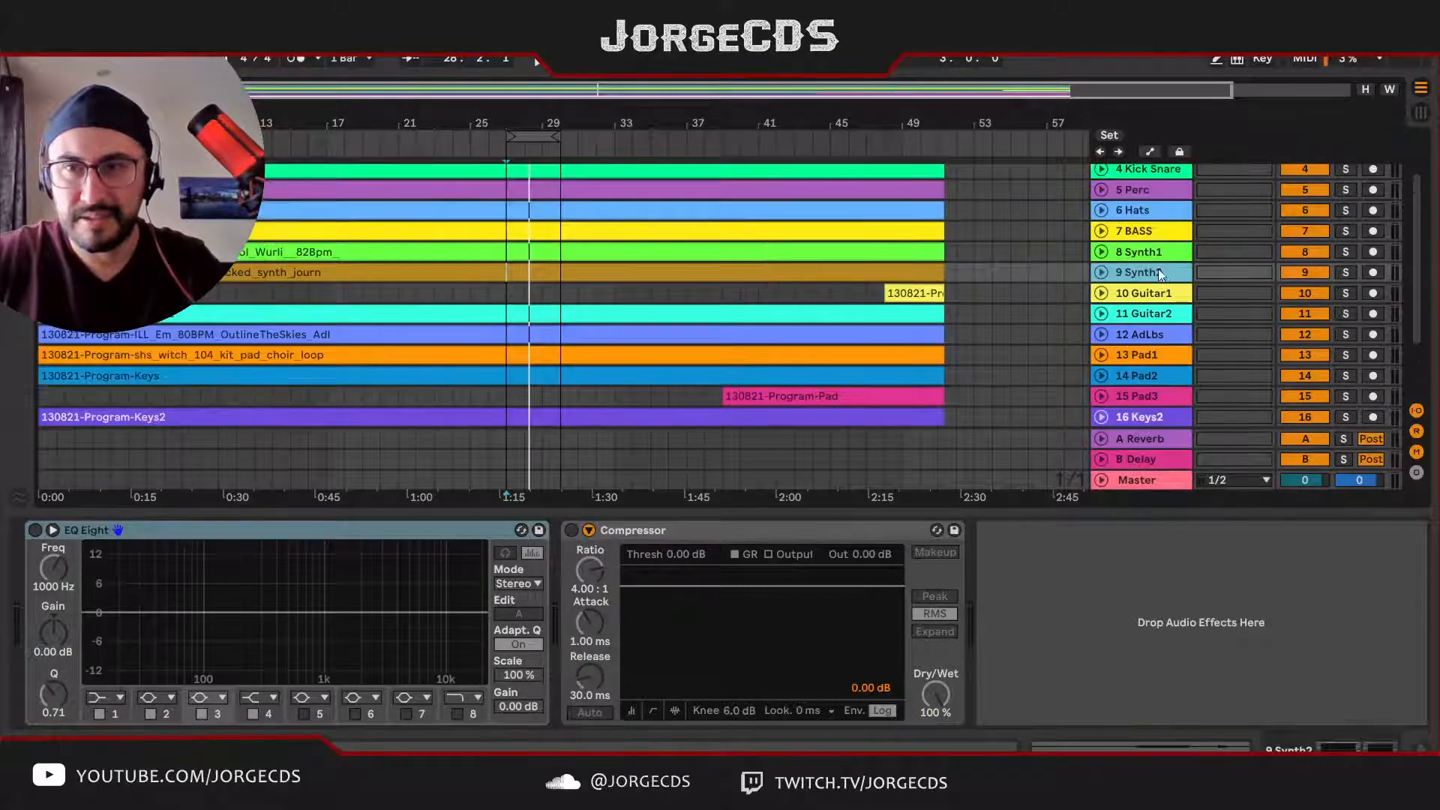
shift+click(1157, 313)
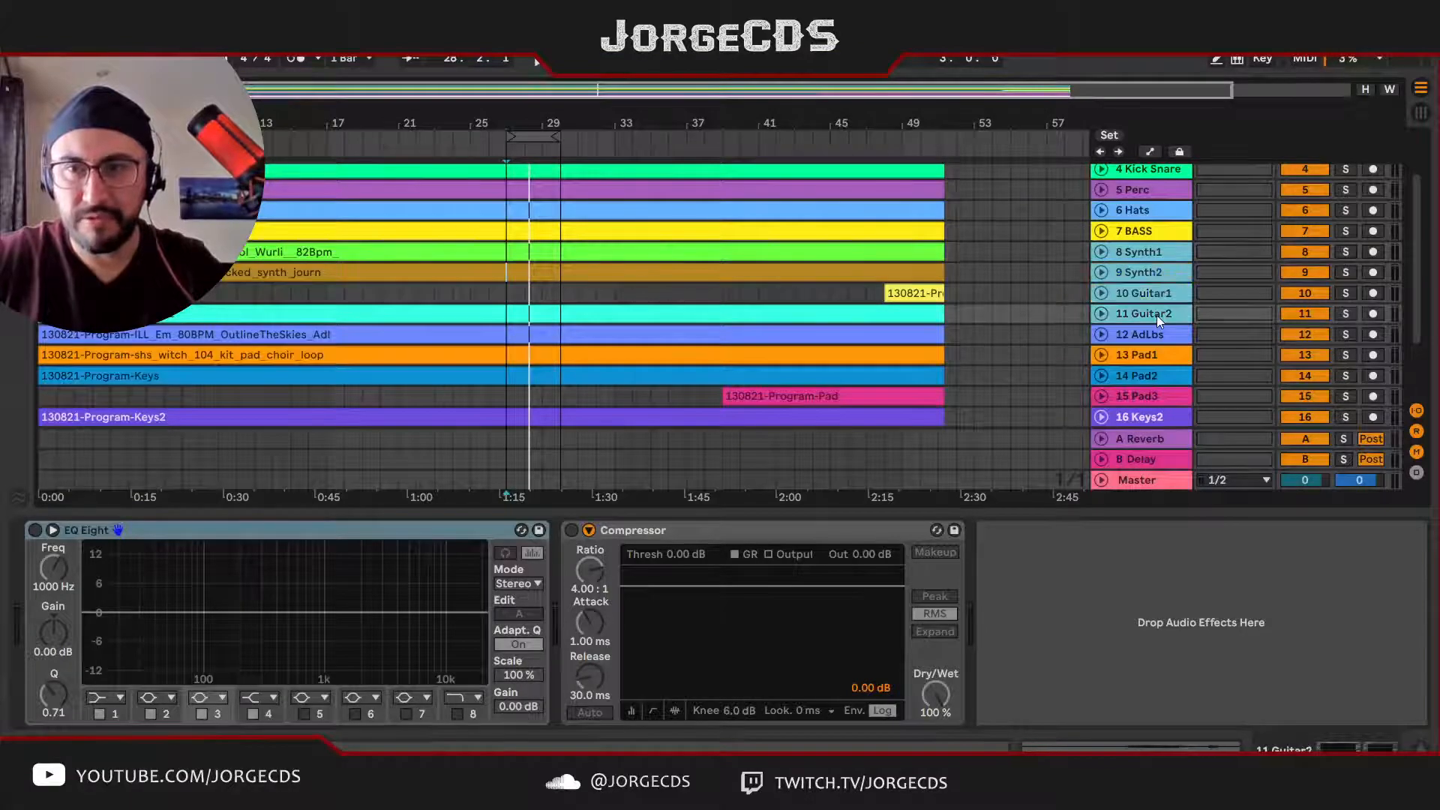
drag(1150, 259, 1156, 371)
Step: Rename the purple Keys2 track 16 as Keys with automatic track numbering
click(1160, 377)
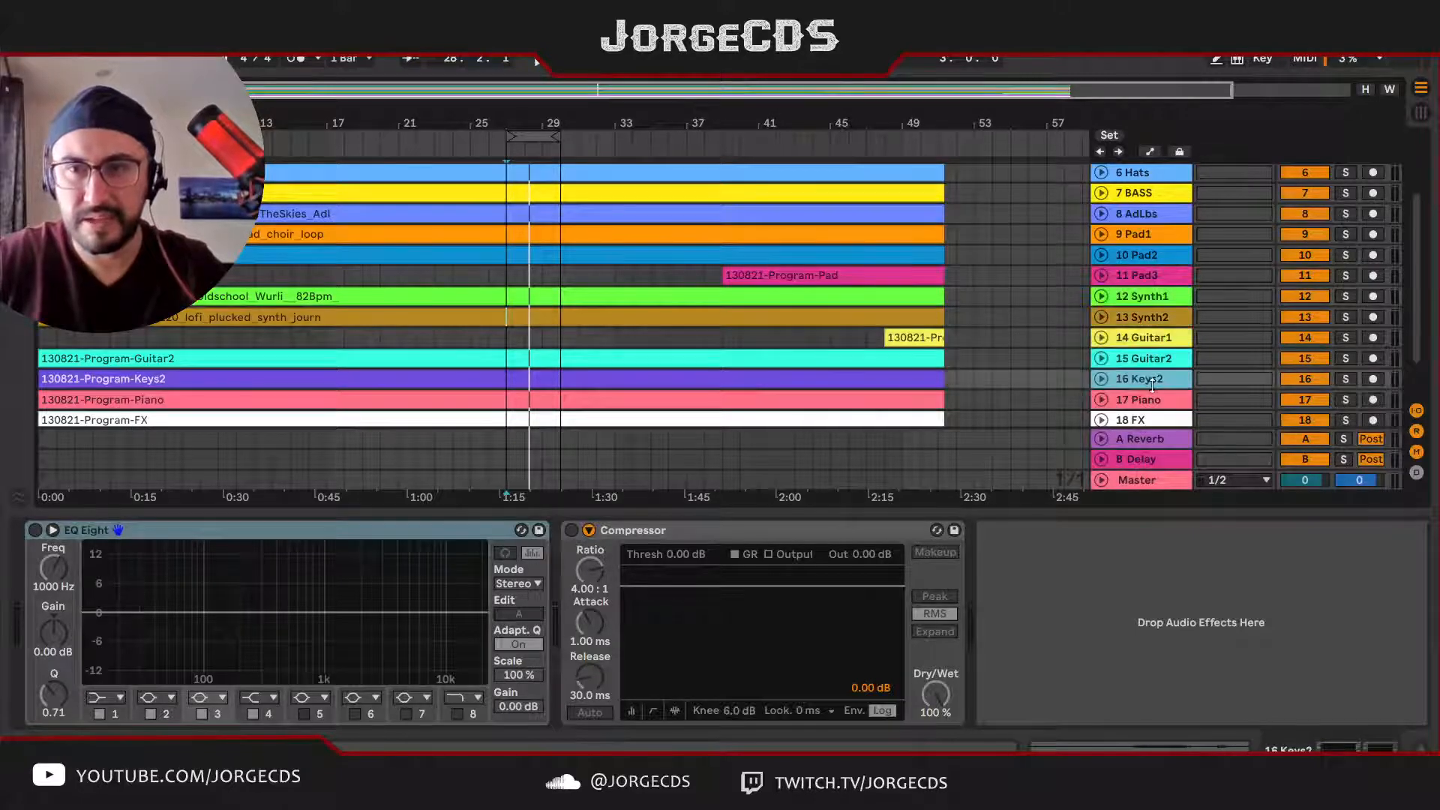
scroll(1162, 403, down, 2)
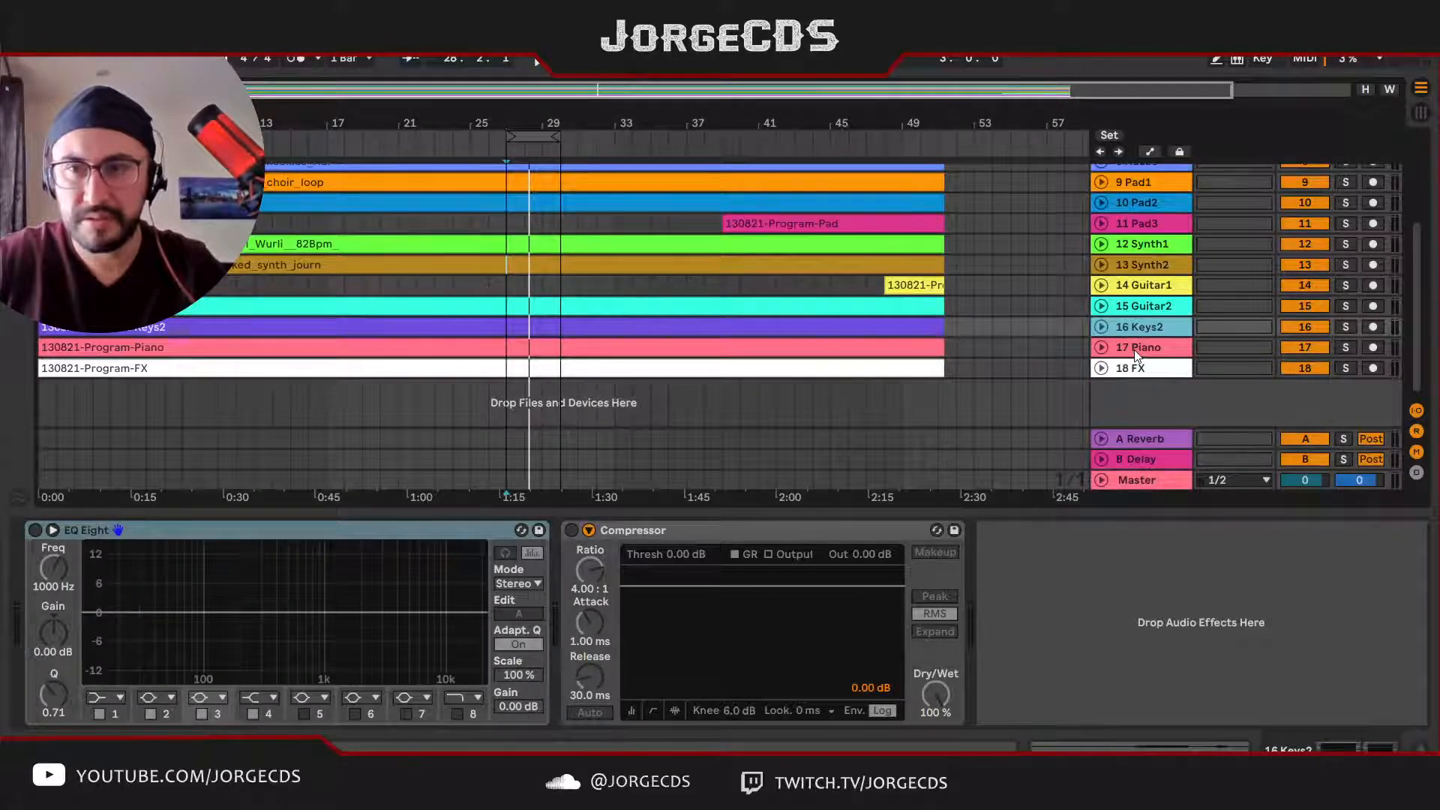
scroll(1135, 352, up, 3)
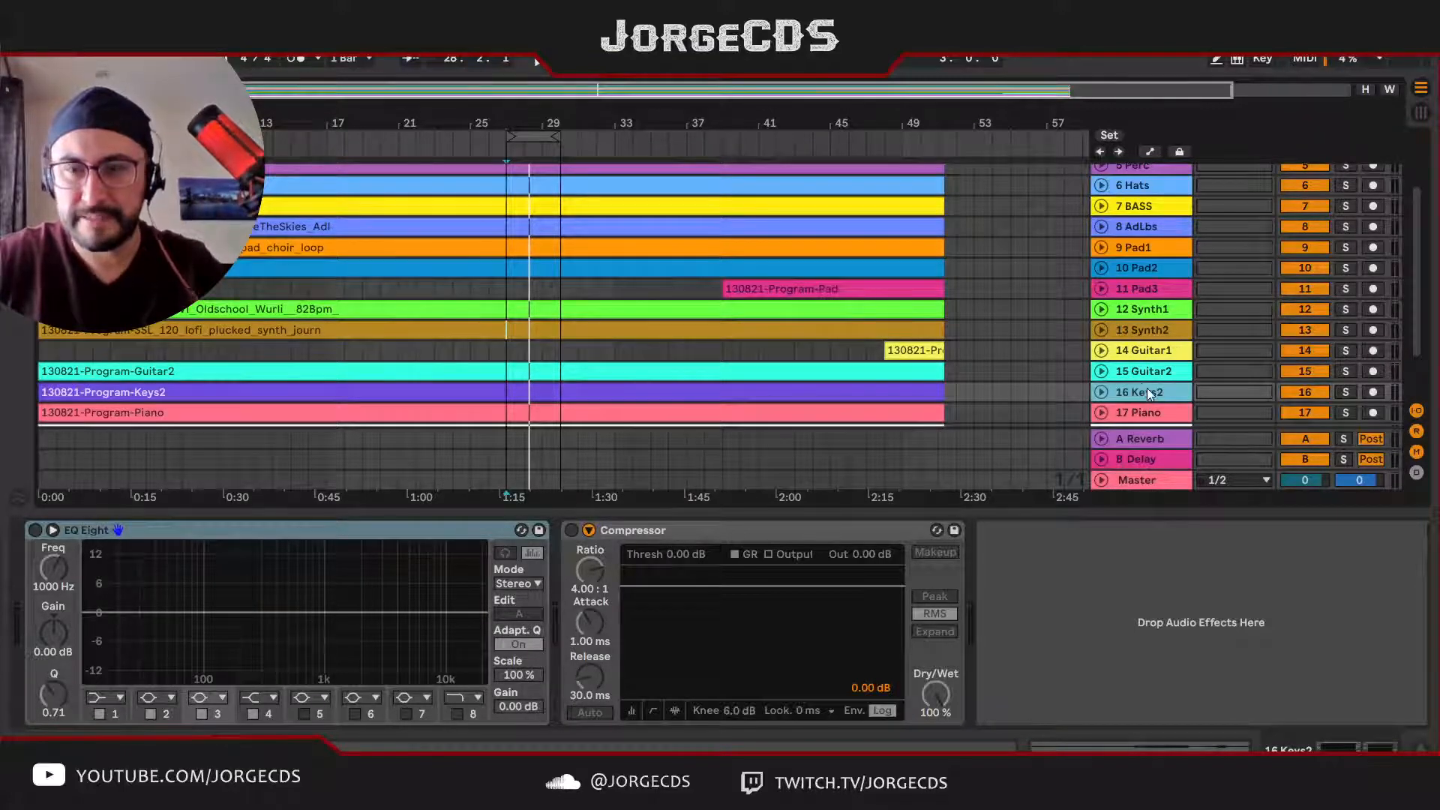
key(ctrl+r)
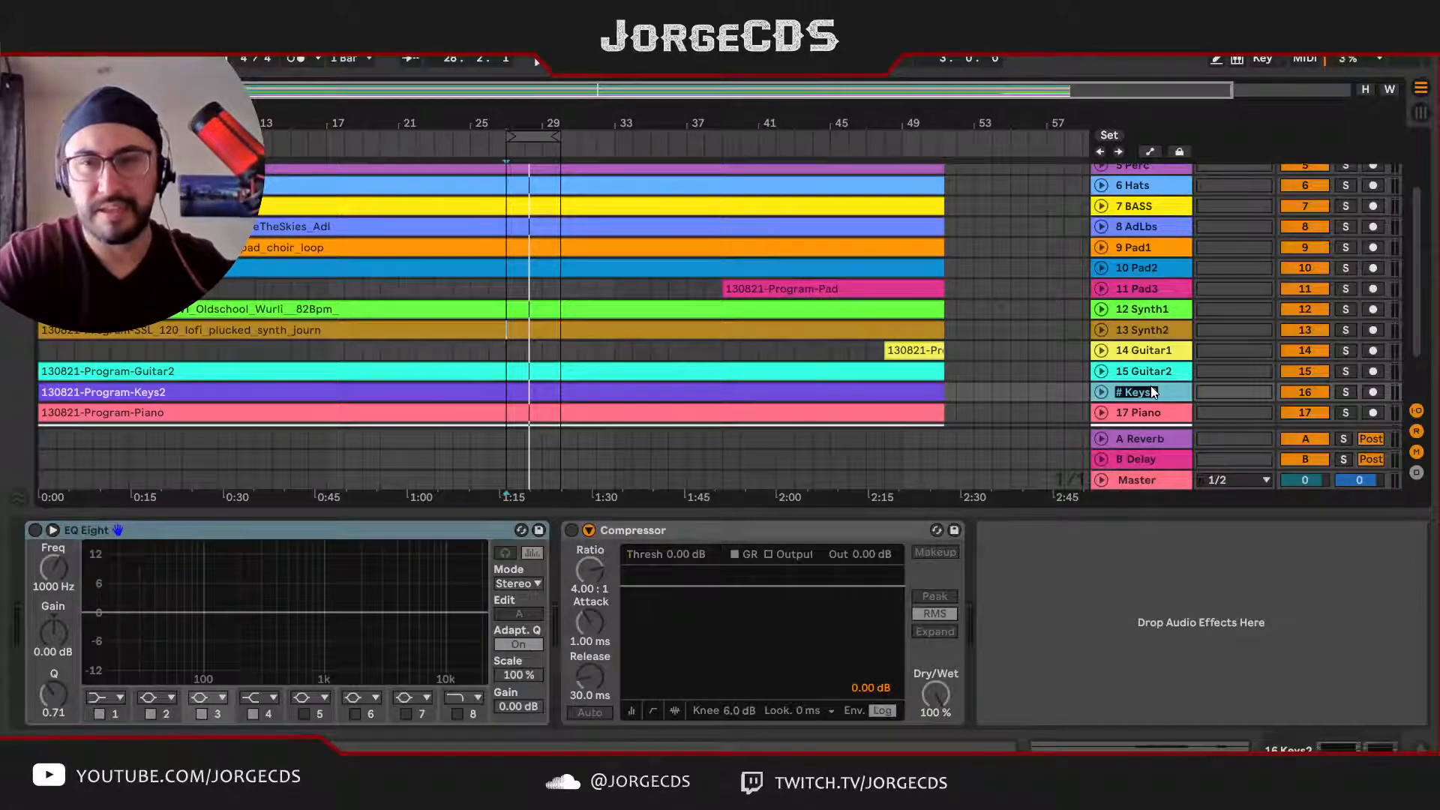
text(# Keys)
key(Return)
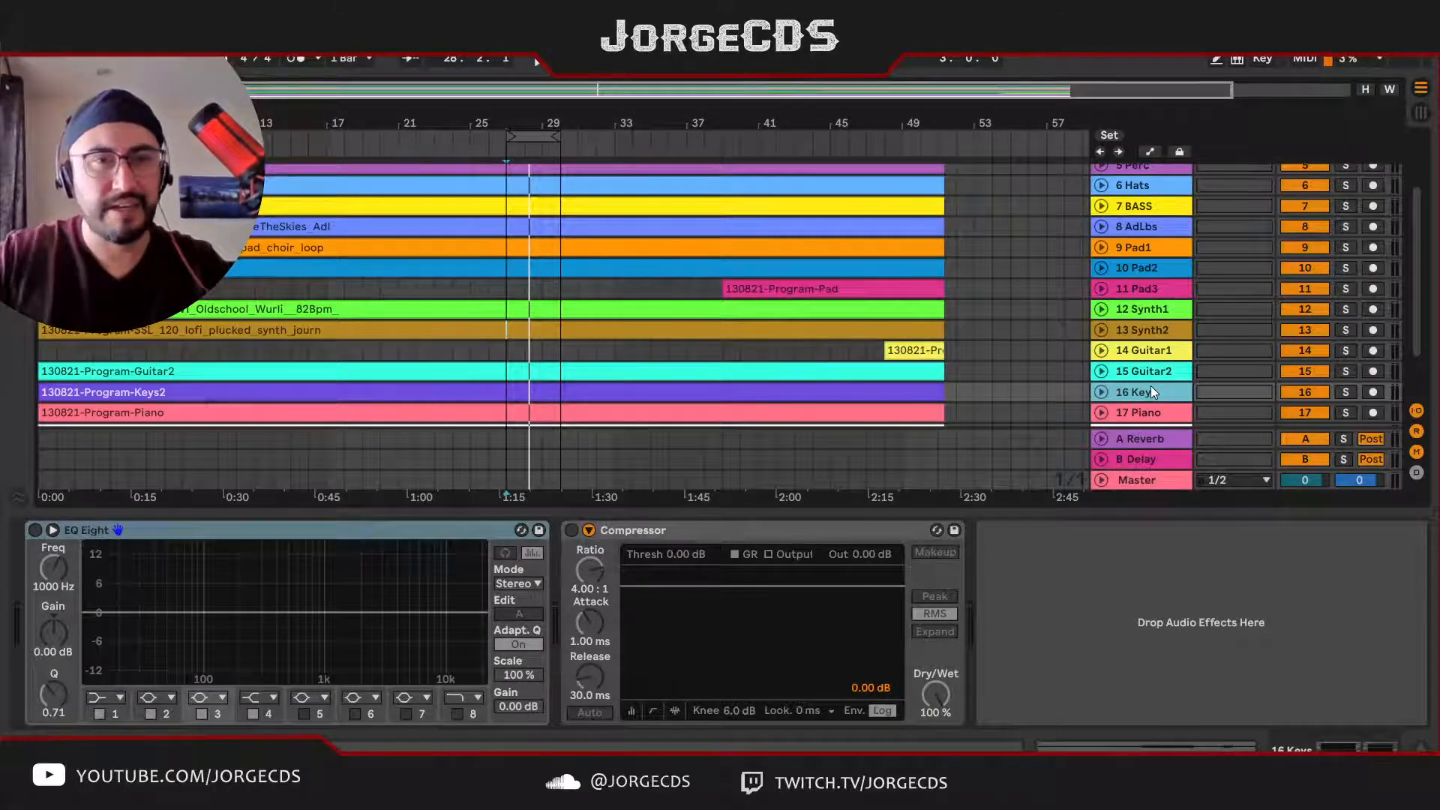
Step: Rename the blue Pad2 track as Keys with automatic numbering and move it between Guitar2 and the purple Keys track
scroll(703, 300, up, 3)
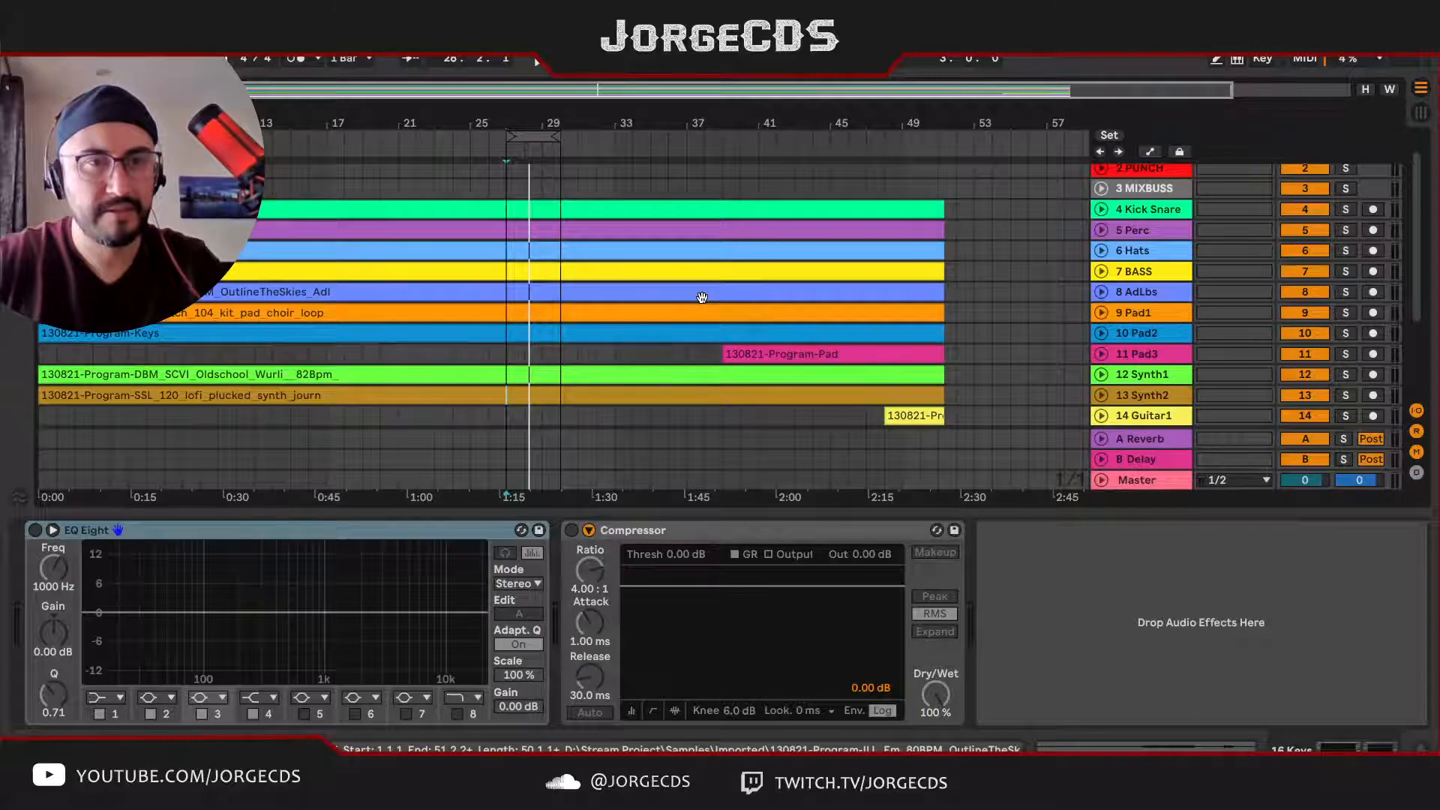
scroll(703, 300, down, 3)
click(1112, 272)
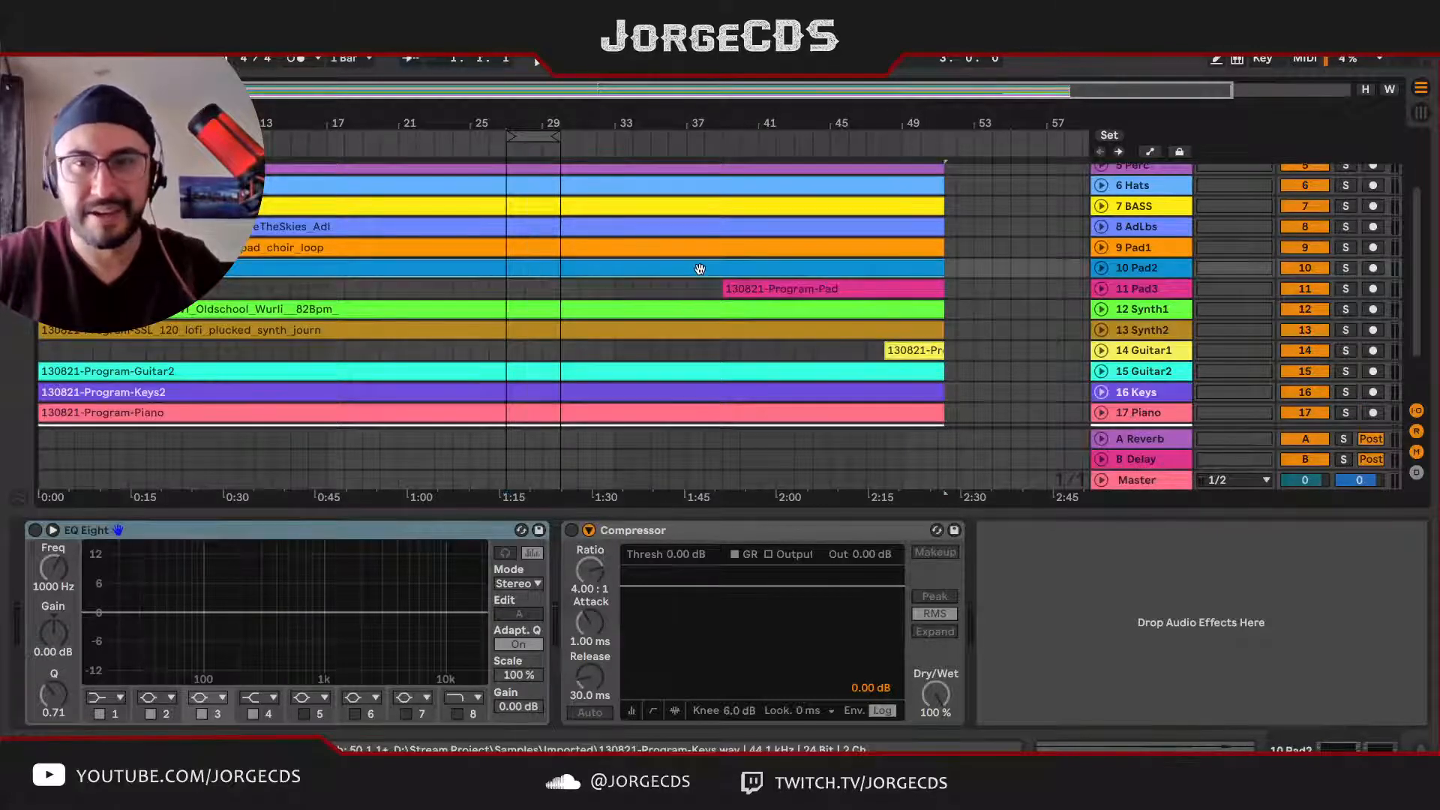
key(ctrl+r)
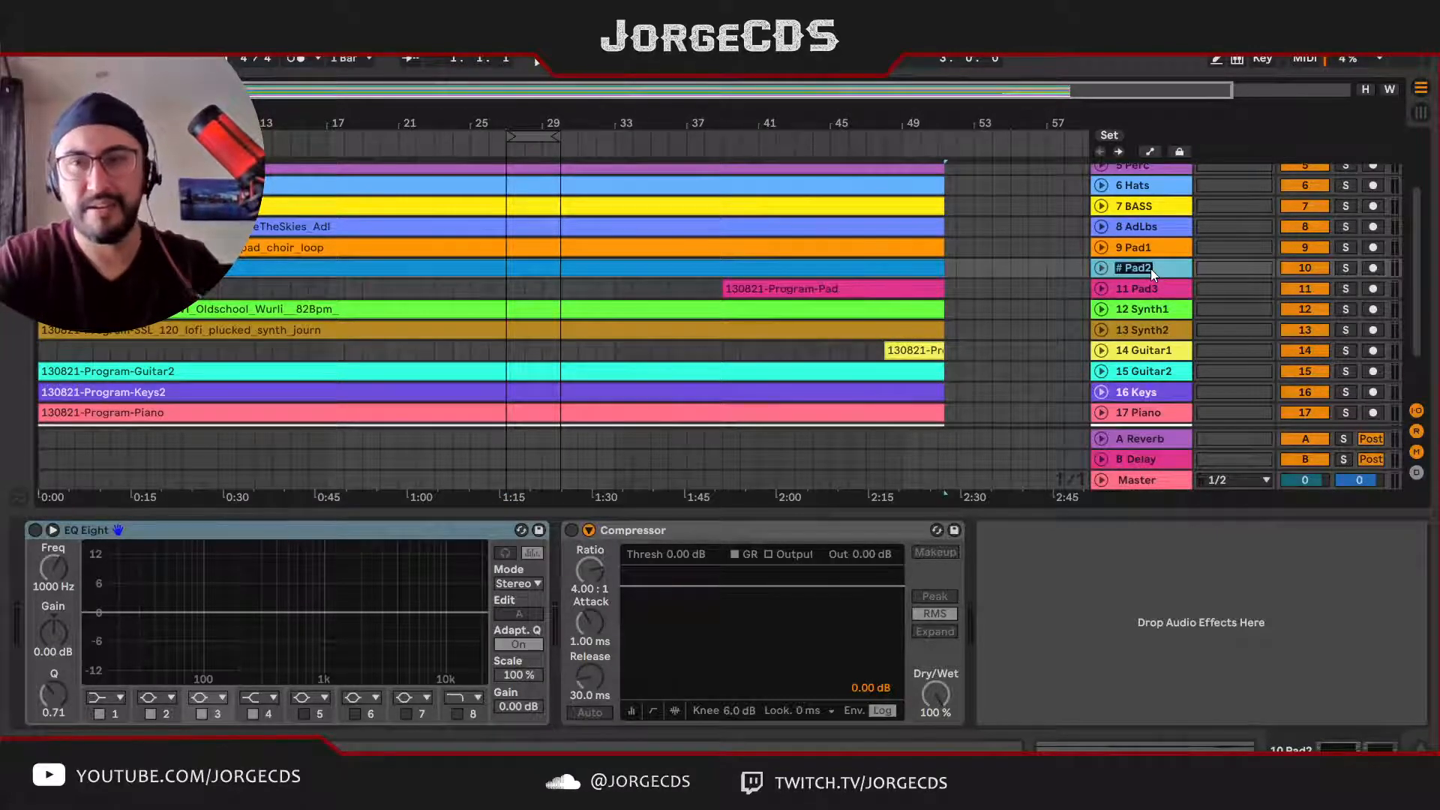
text(# Keys)
key(Return)
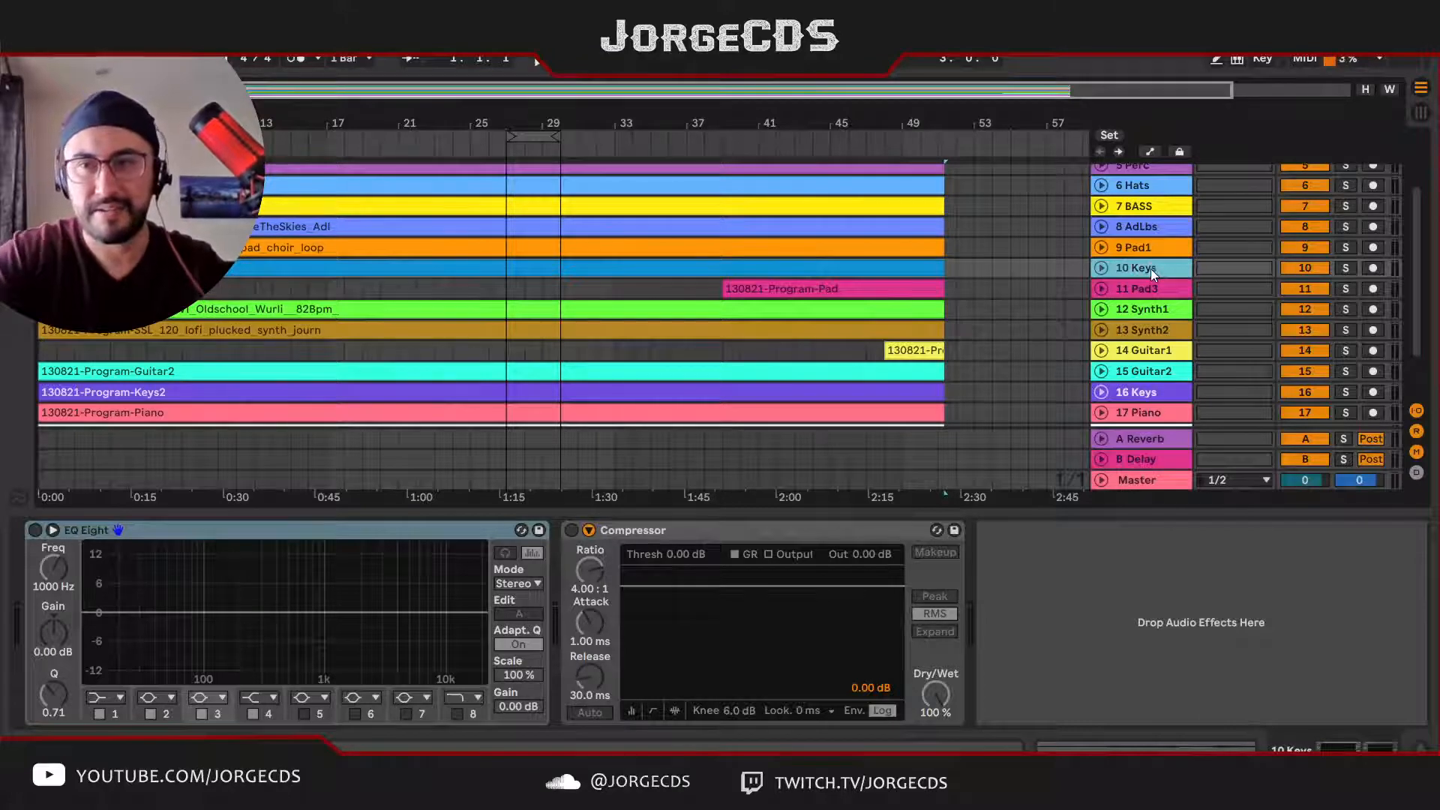
drag(1148, 267, 1160, 376)
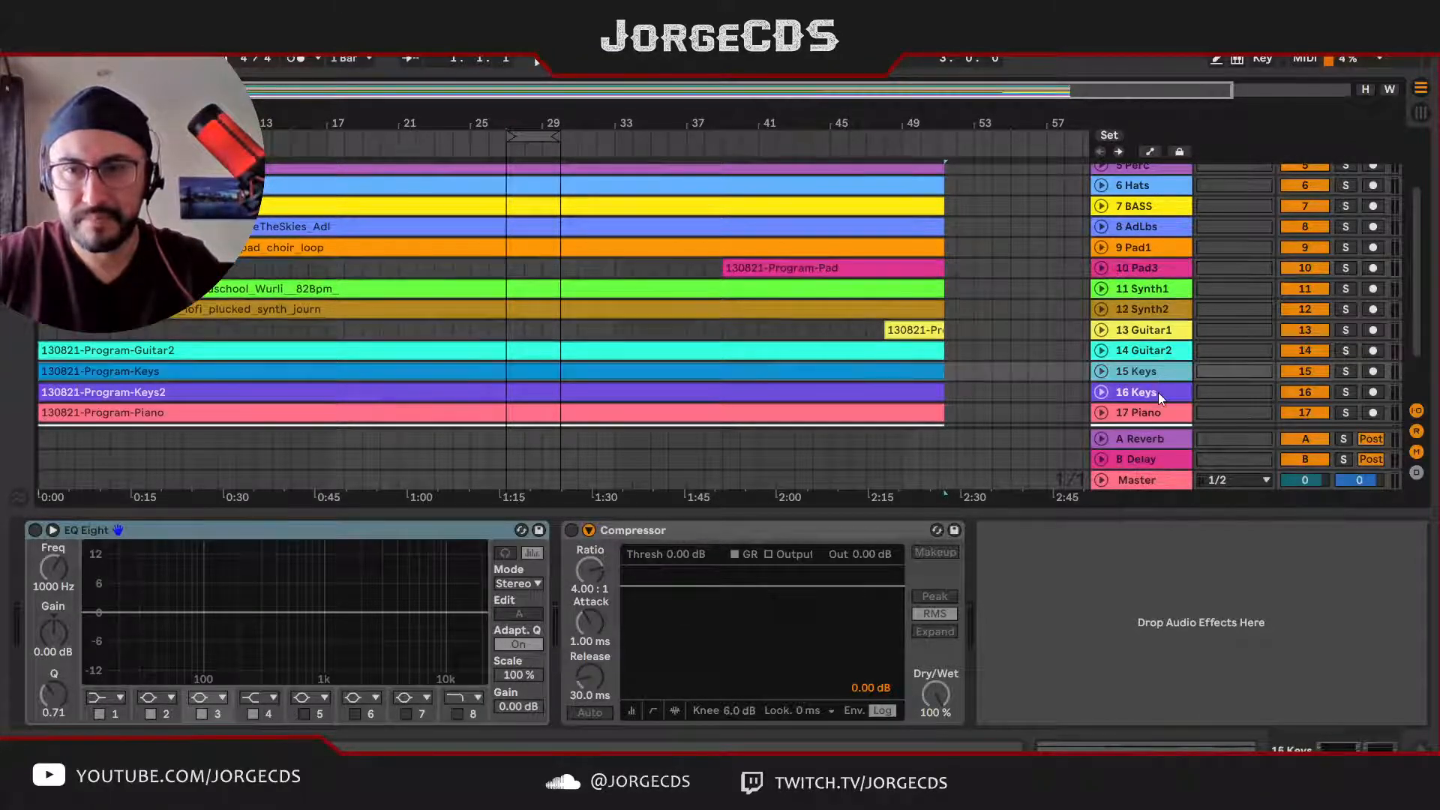
Step: Rename the purple Keys track 16 as Keys2 with automatic track numbering
click(1155, 390)
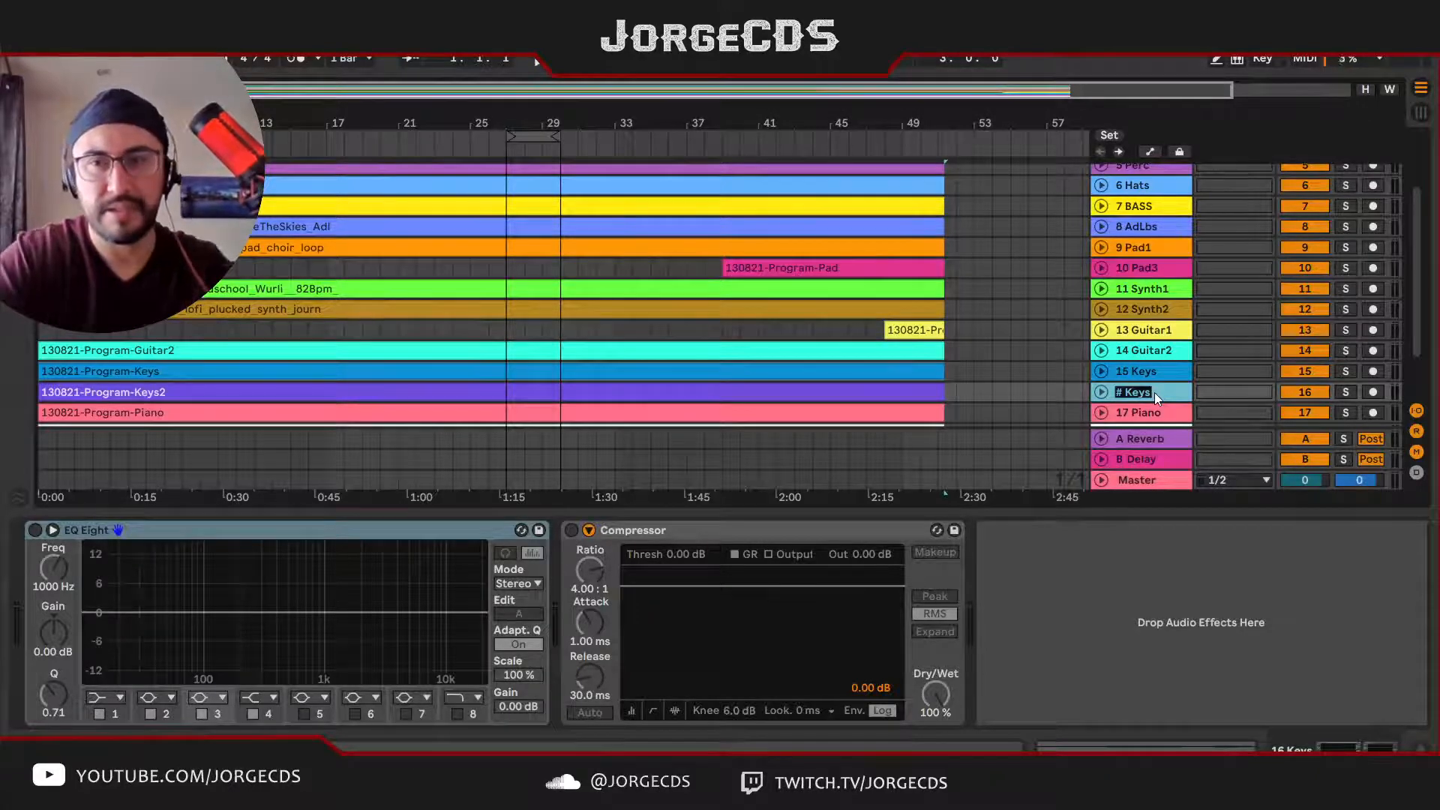
text(Keys)
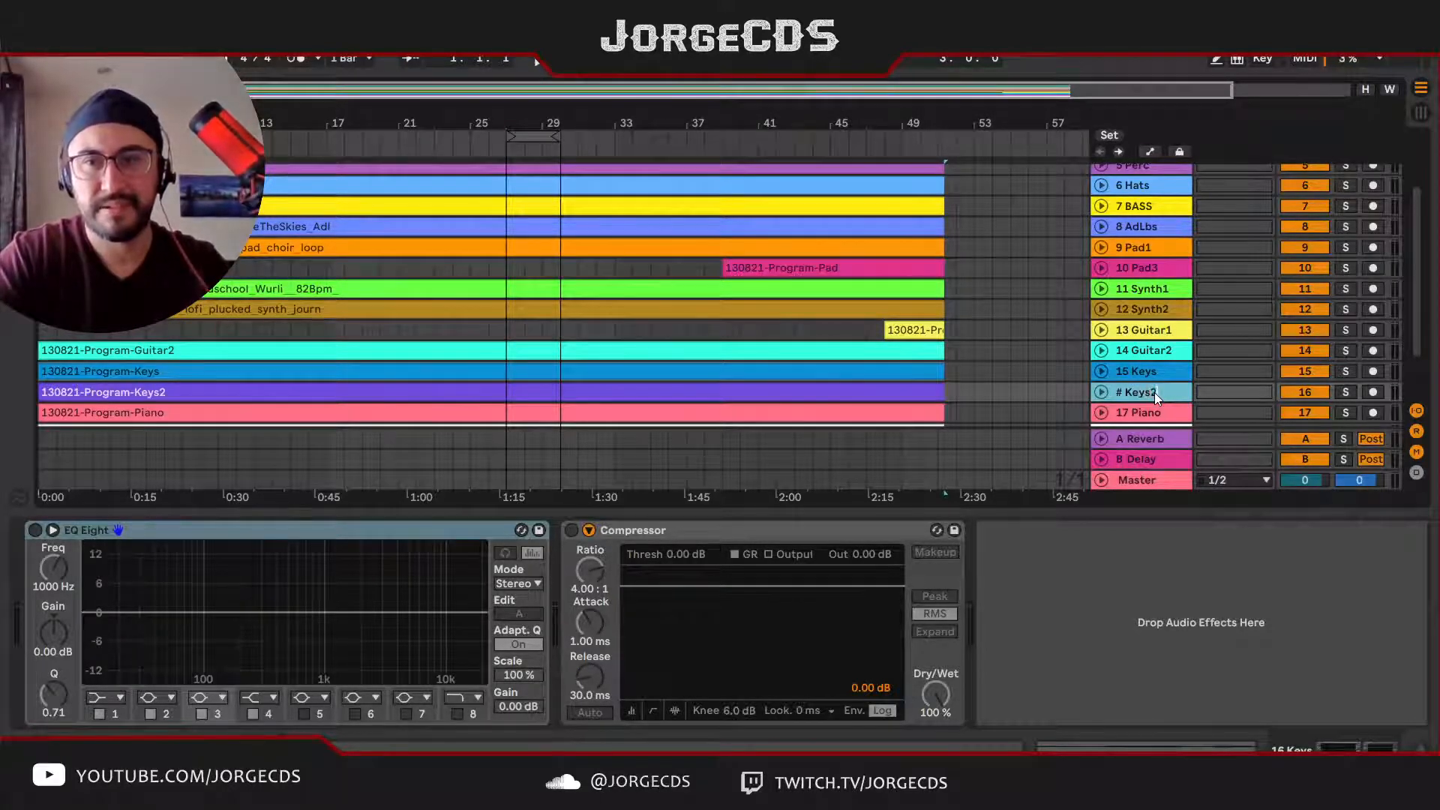
text(2)
key(Return)
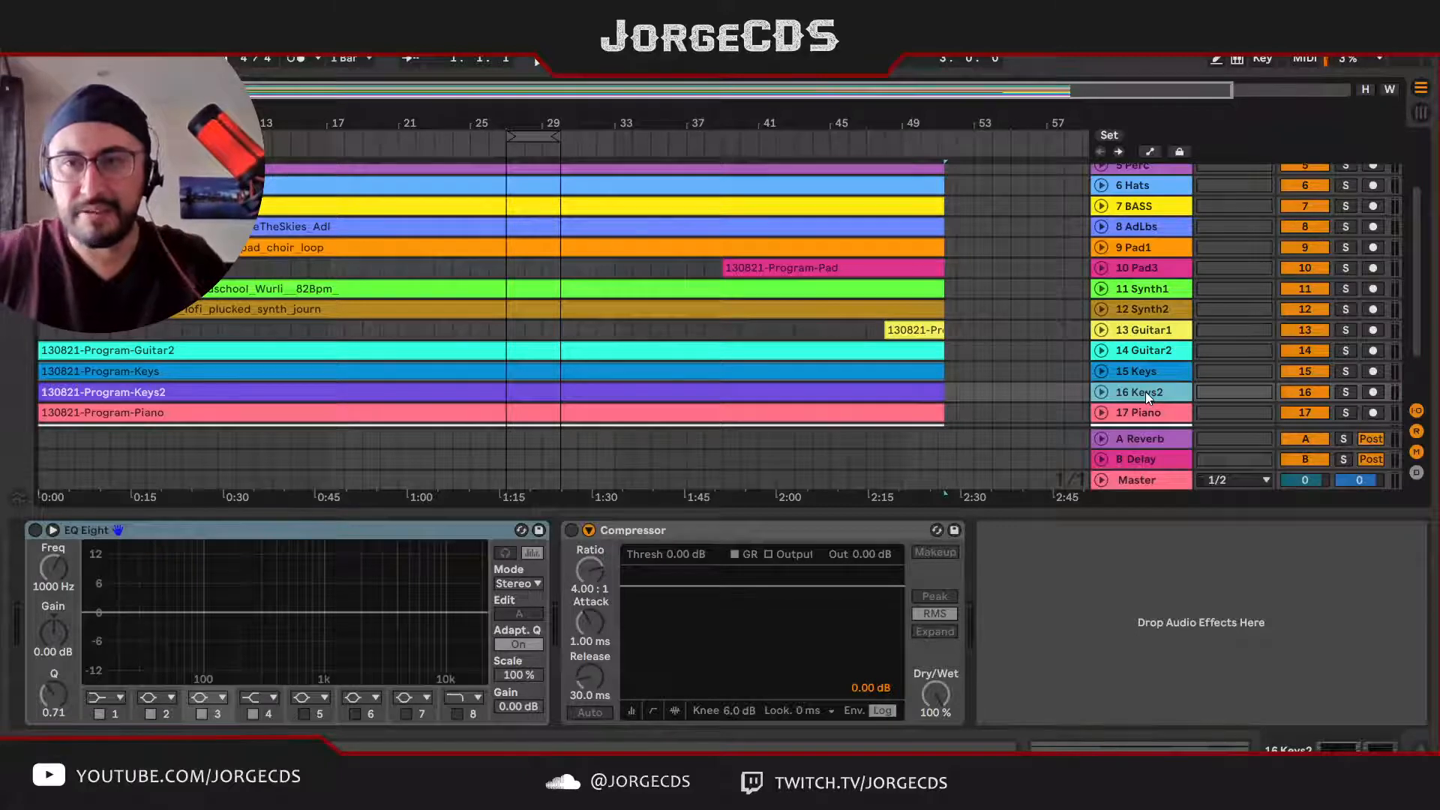
Step: Rename the pink Pad3 track 10 as Pad2 with automatic track numbering
click(1153, 267)
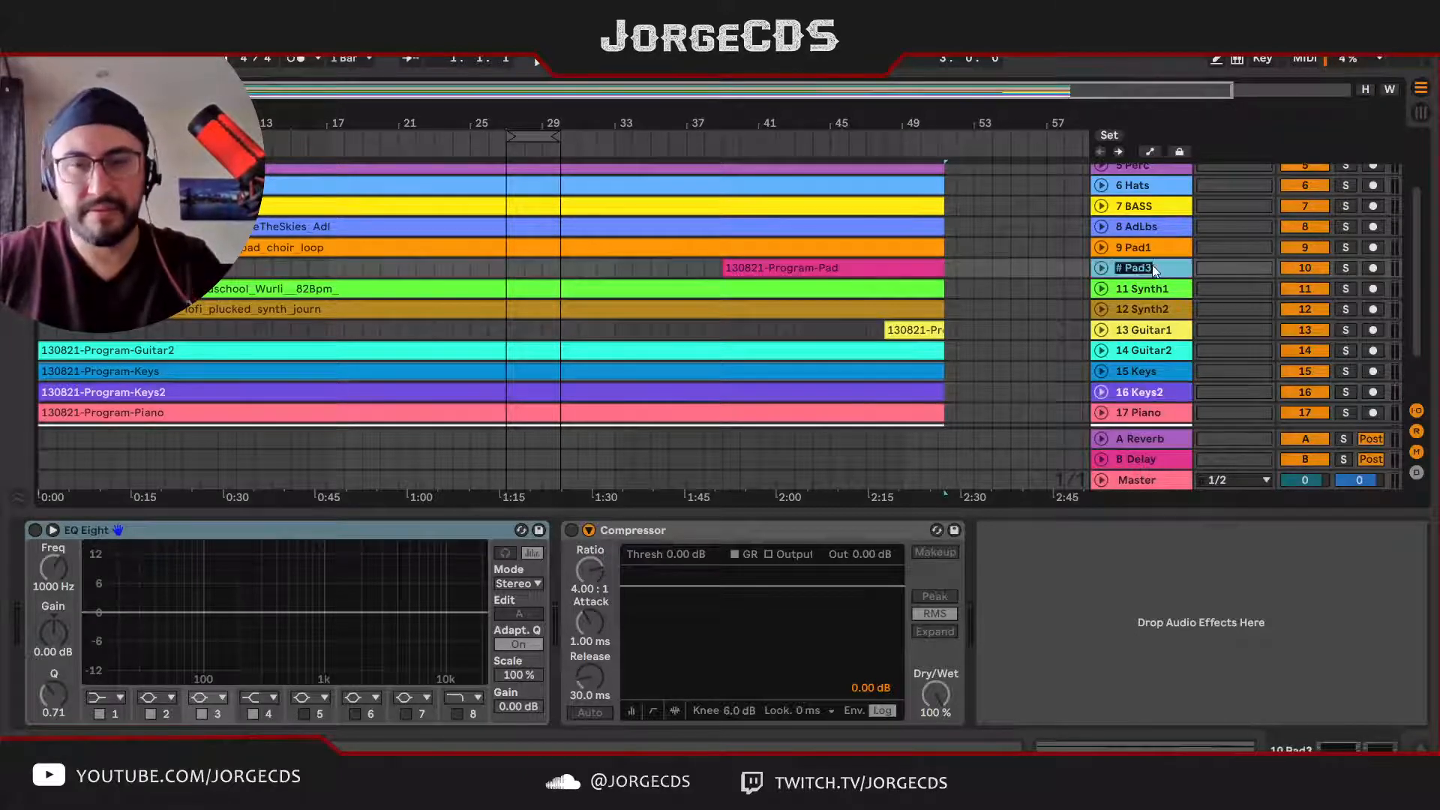
key(ctrl+r)
text(# )
text(Pad)
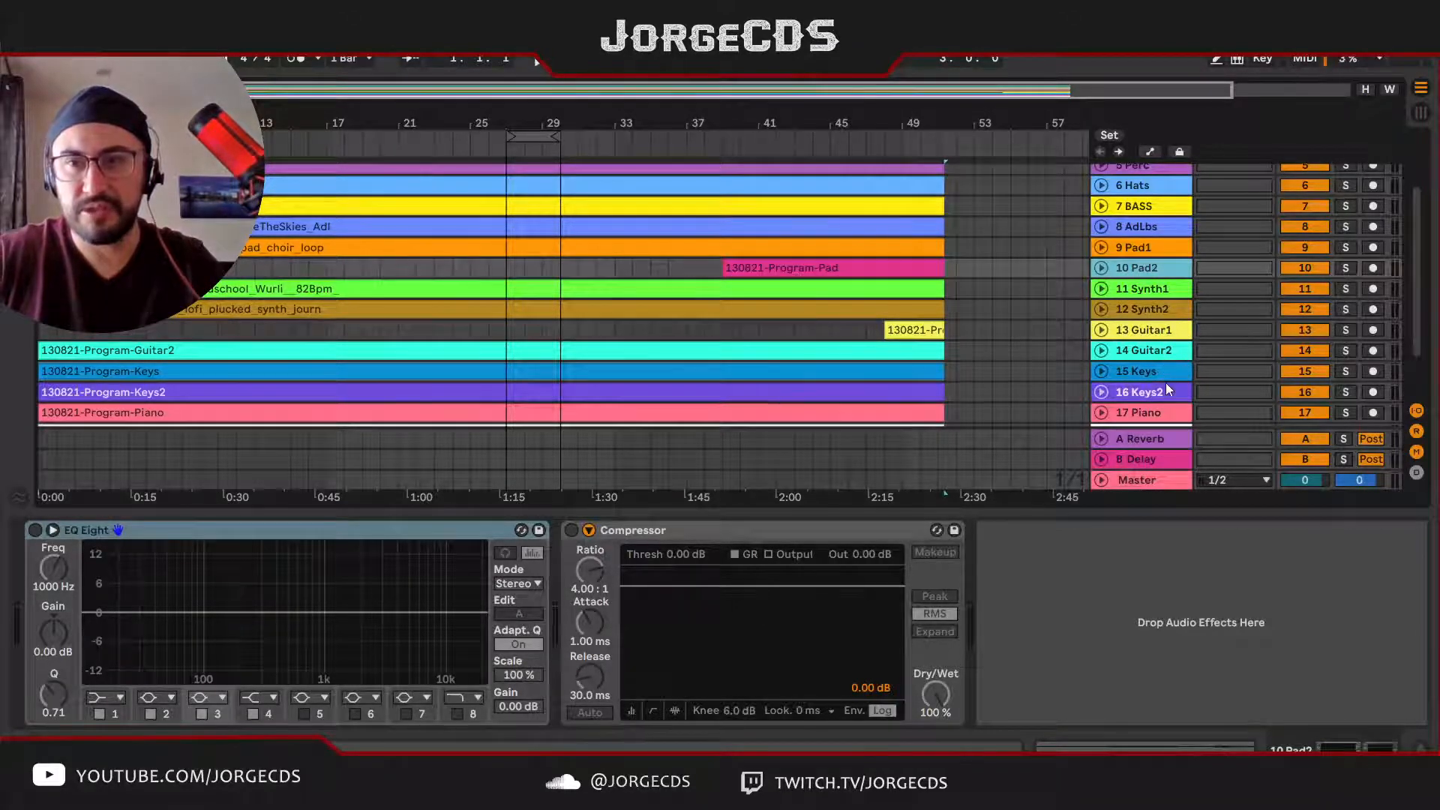
Step: Move the Piano track directly below BASS and the AdLbs track between Keys2 and FX
click(1138, 373)
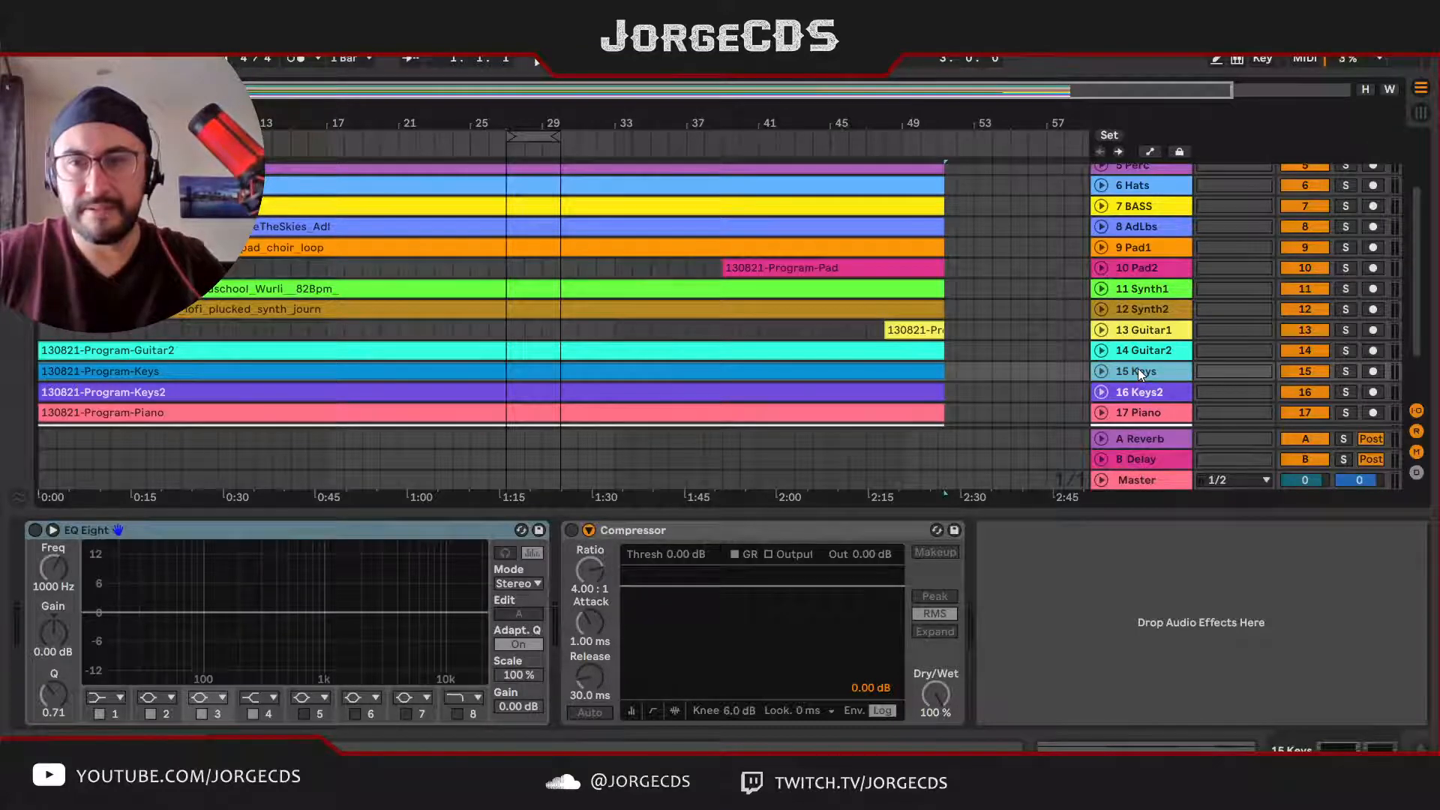
scroll(1138, 369, down, 2)
click(1154, 356)
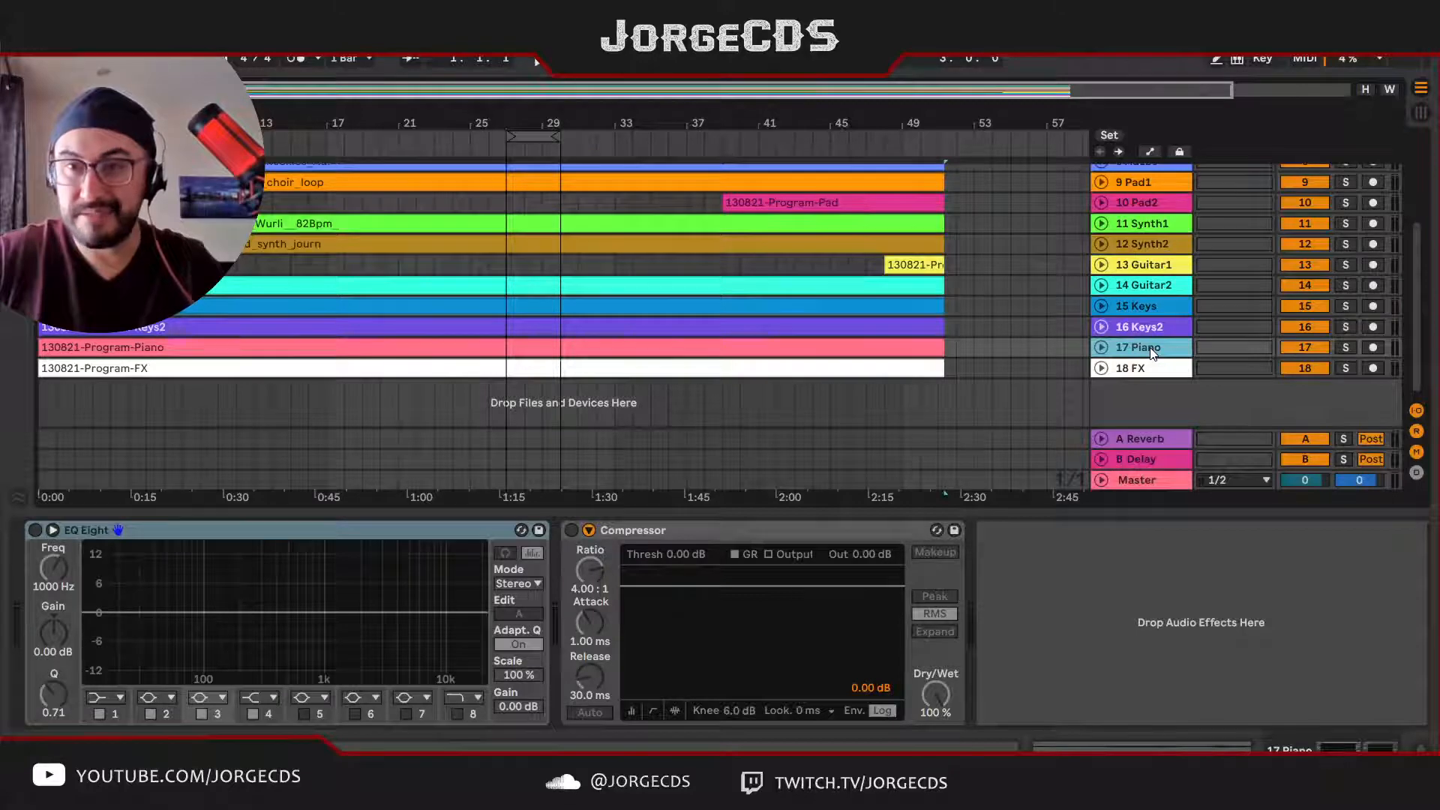
scroll(1159, 390, up, 2)
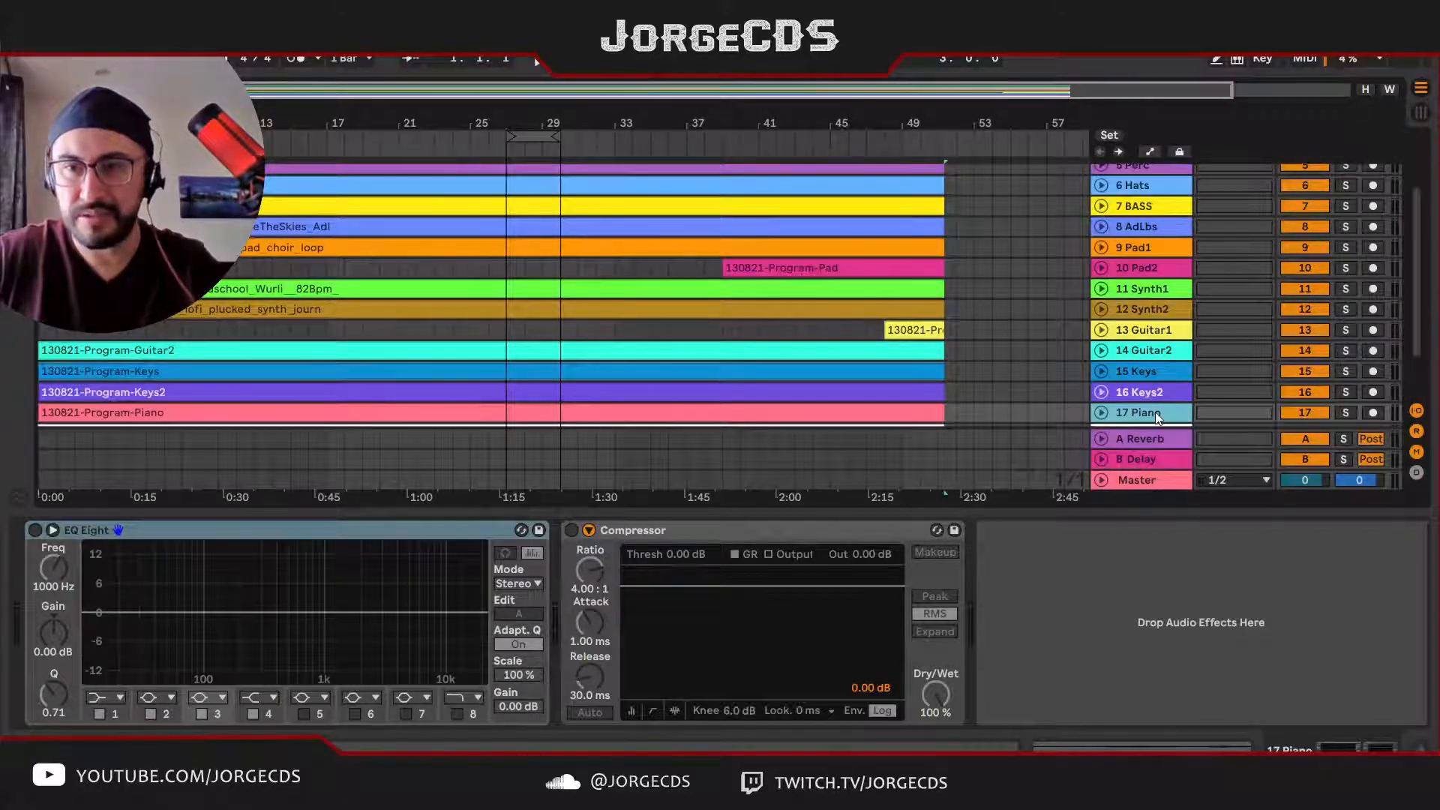
mouse_move(1155, 412)
mouse_down()
mouse_move(1162, 242)
mouse_move(1172, 418)
mouse_move(1170, 395)
mouse_up()
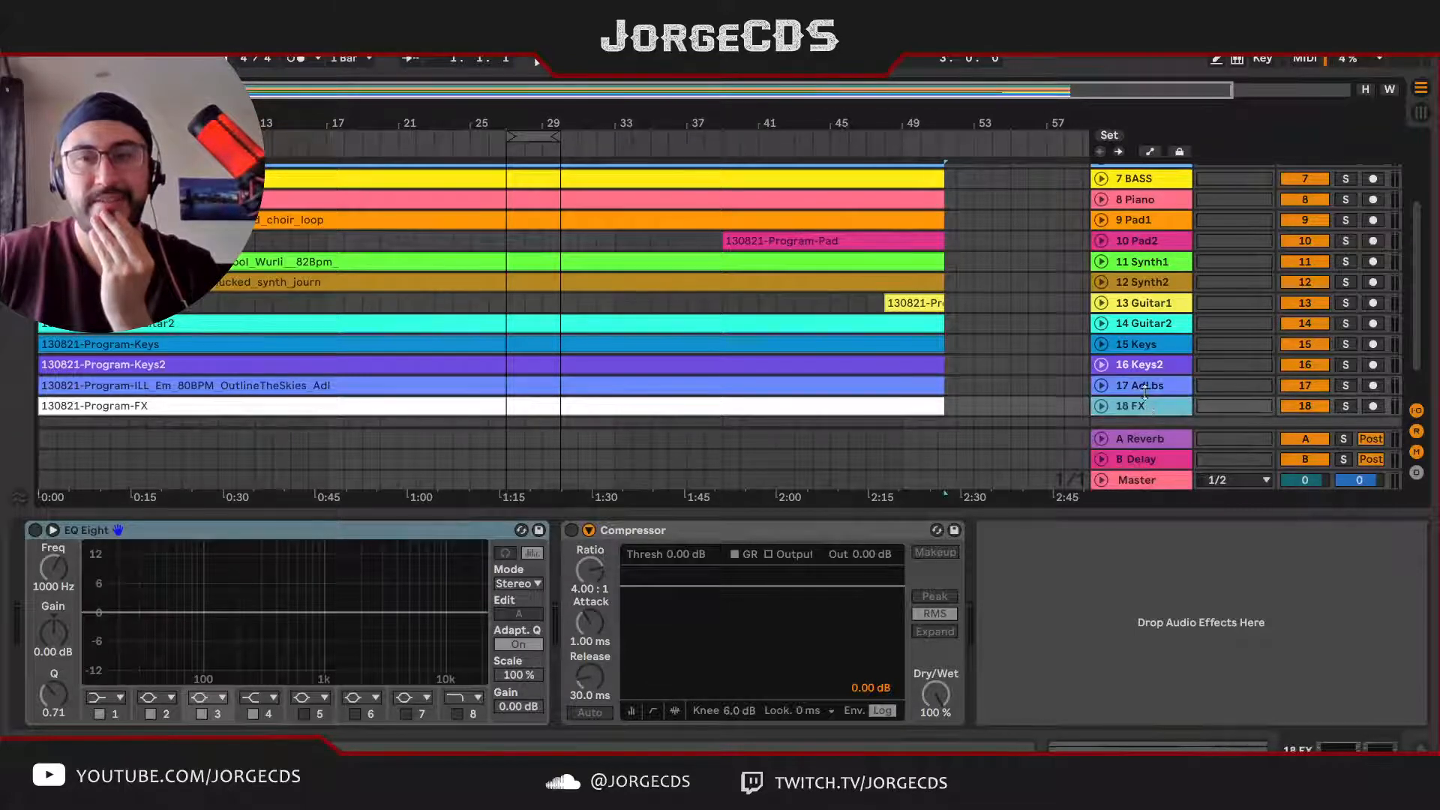
Step: Unfold the AdLbs track, audition it soloed from about bar 28, clear its solo, and stop playback
click(1146, 397)
click(1102, 385)
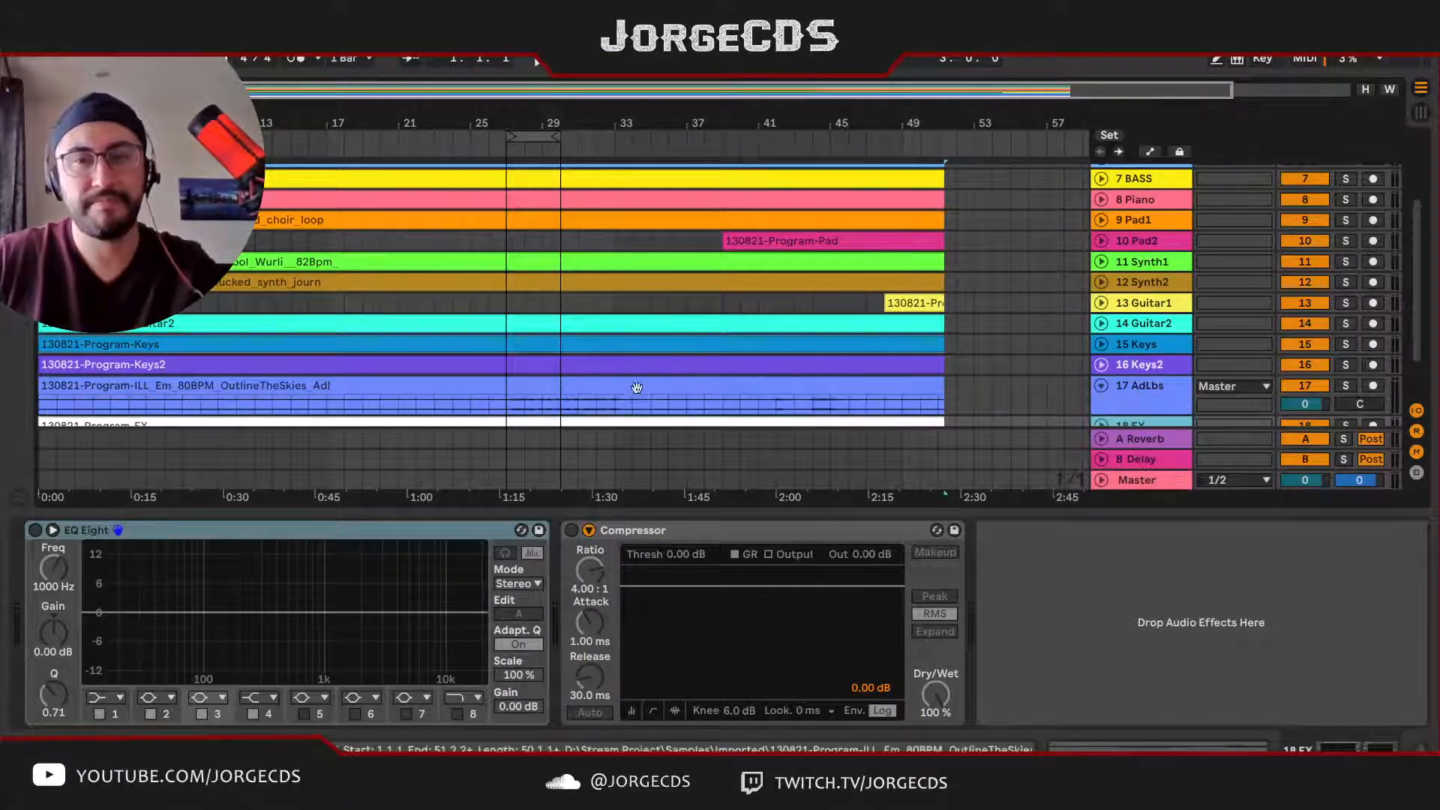
click(547, 410)
key(space)
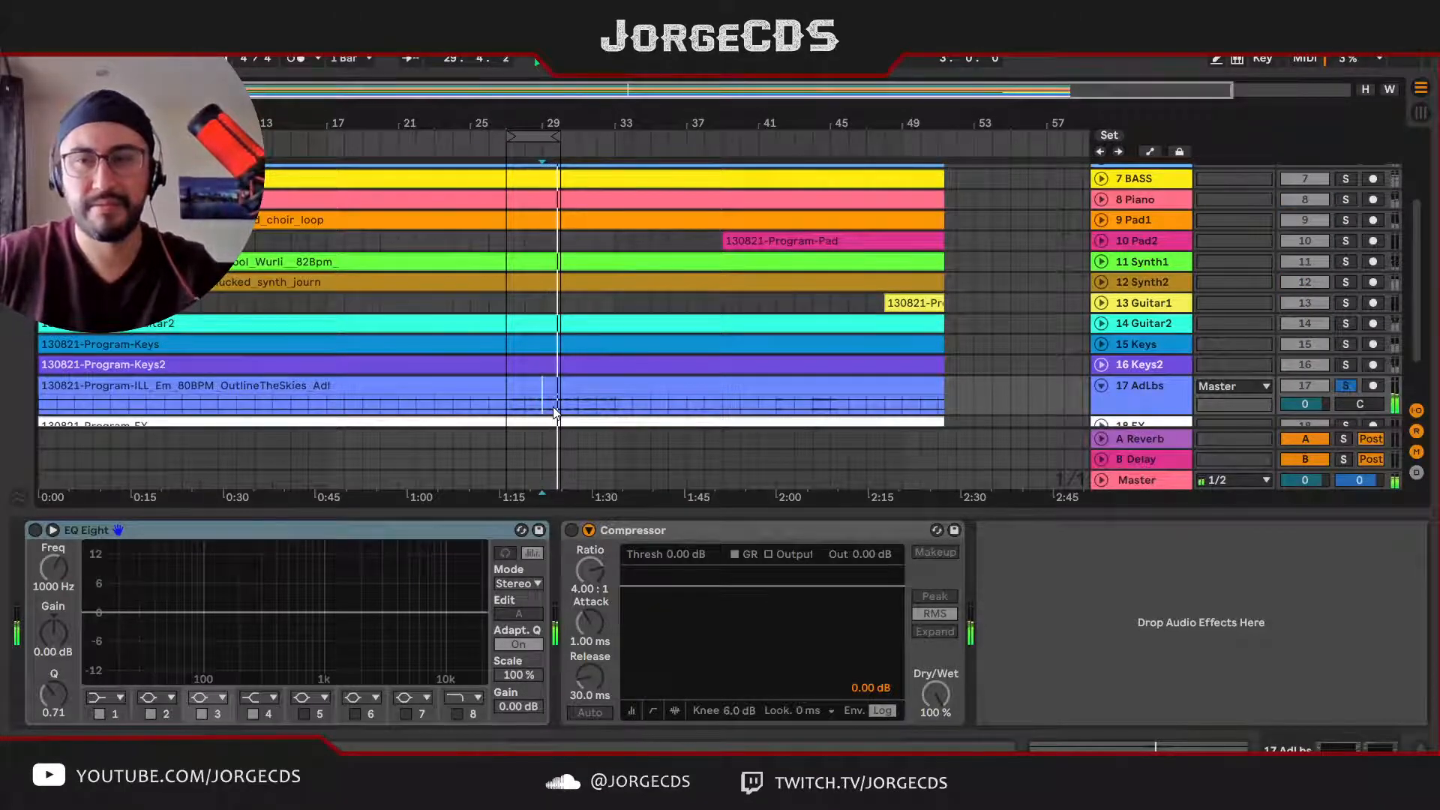
key(s)
key(space)
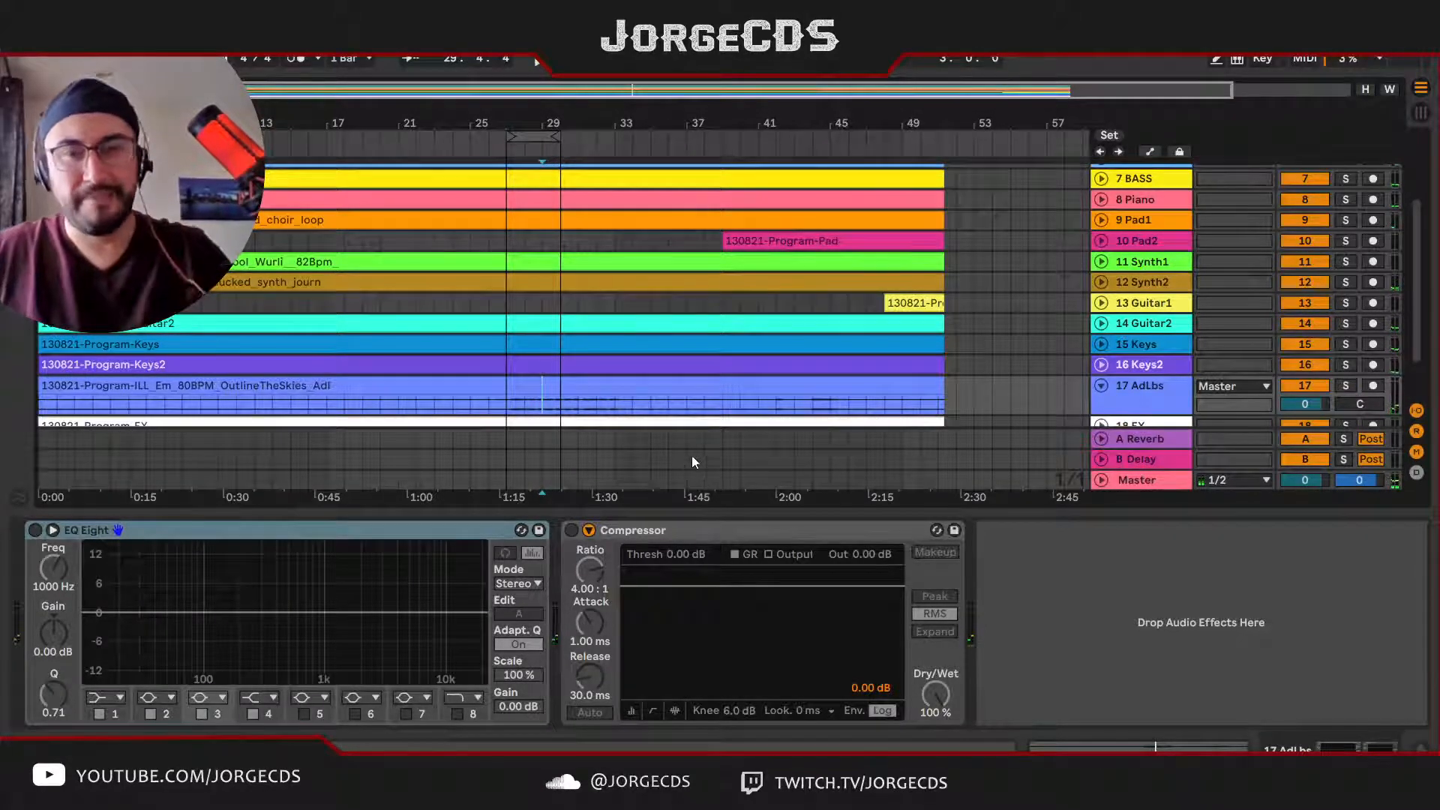
Step: Switch to Session View and hide the return tracks in the mixer
scroll(972, 303, up, 3)
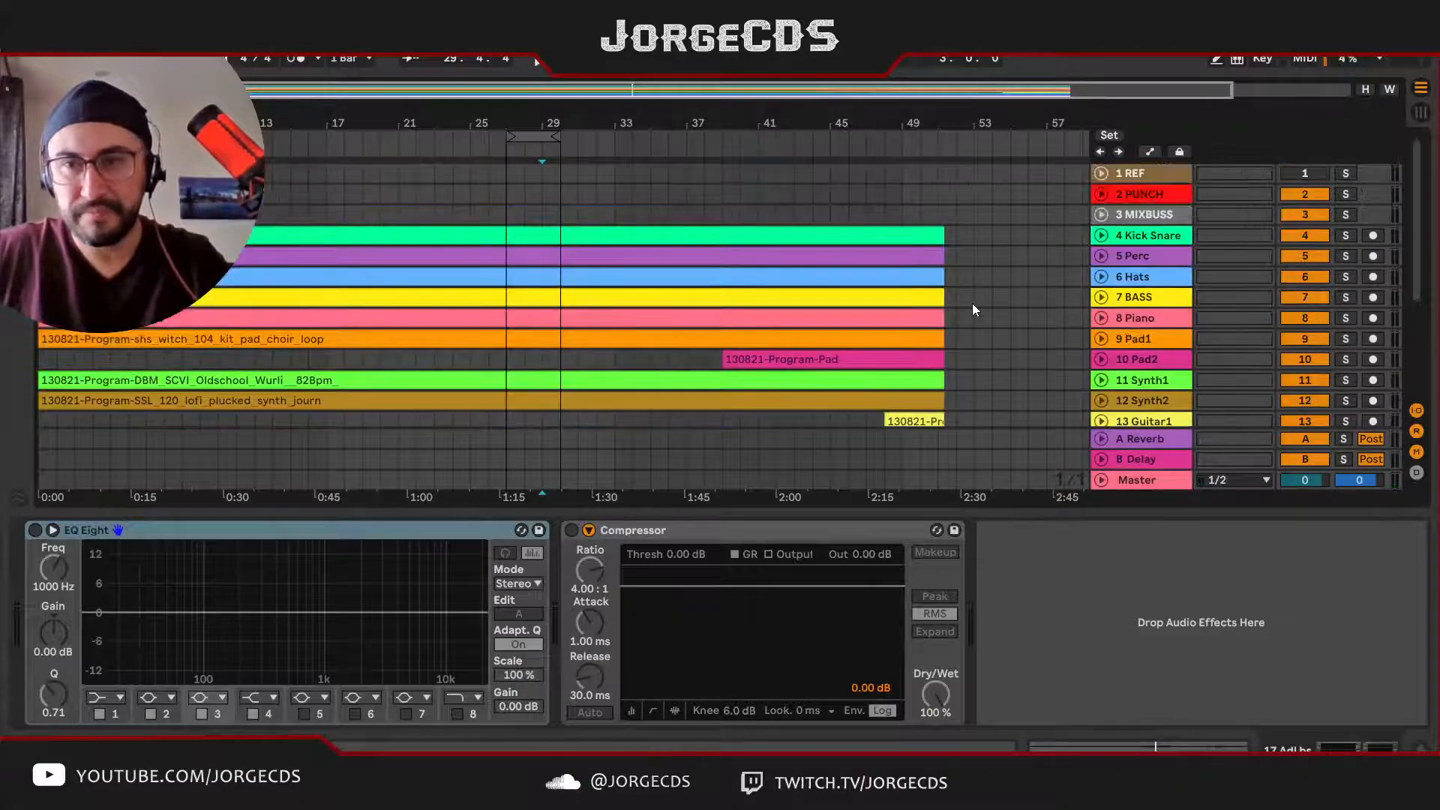
key(Tab)
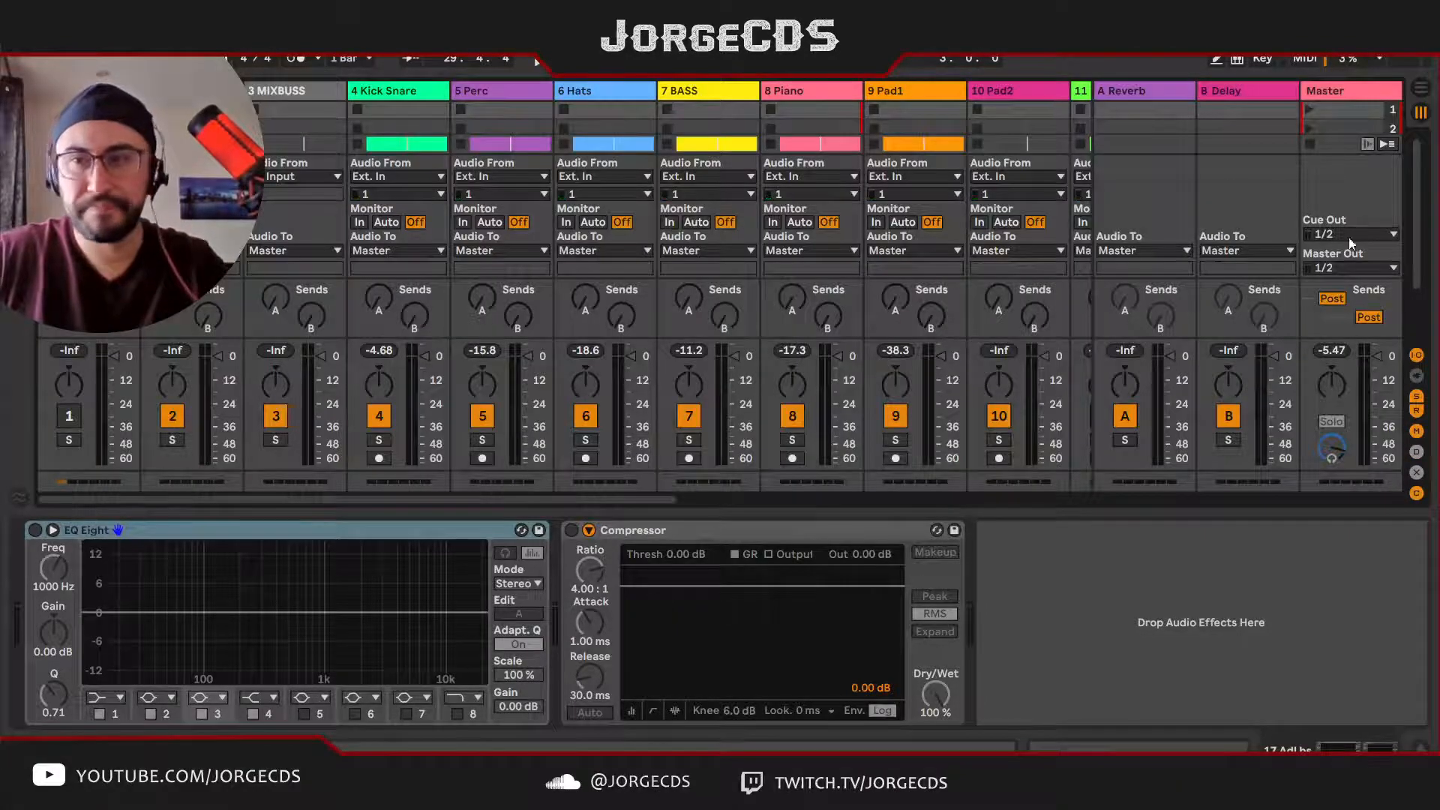
click(1417, 410)
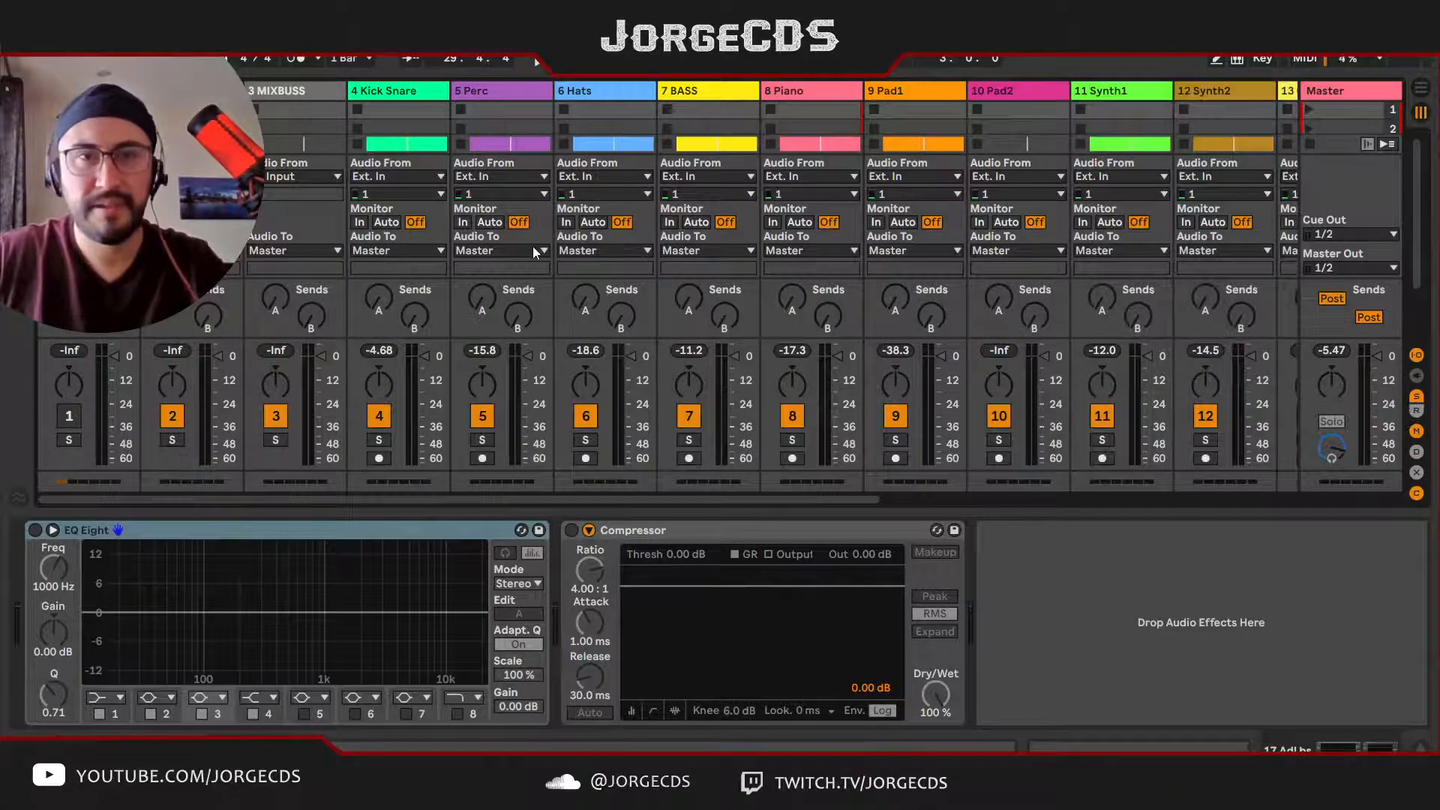
Step: Group the Kick Snare, Perc and Hats tracks
click(415, 92)
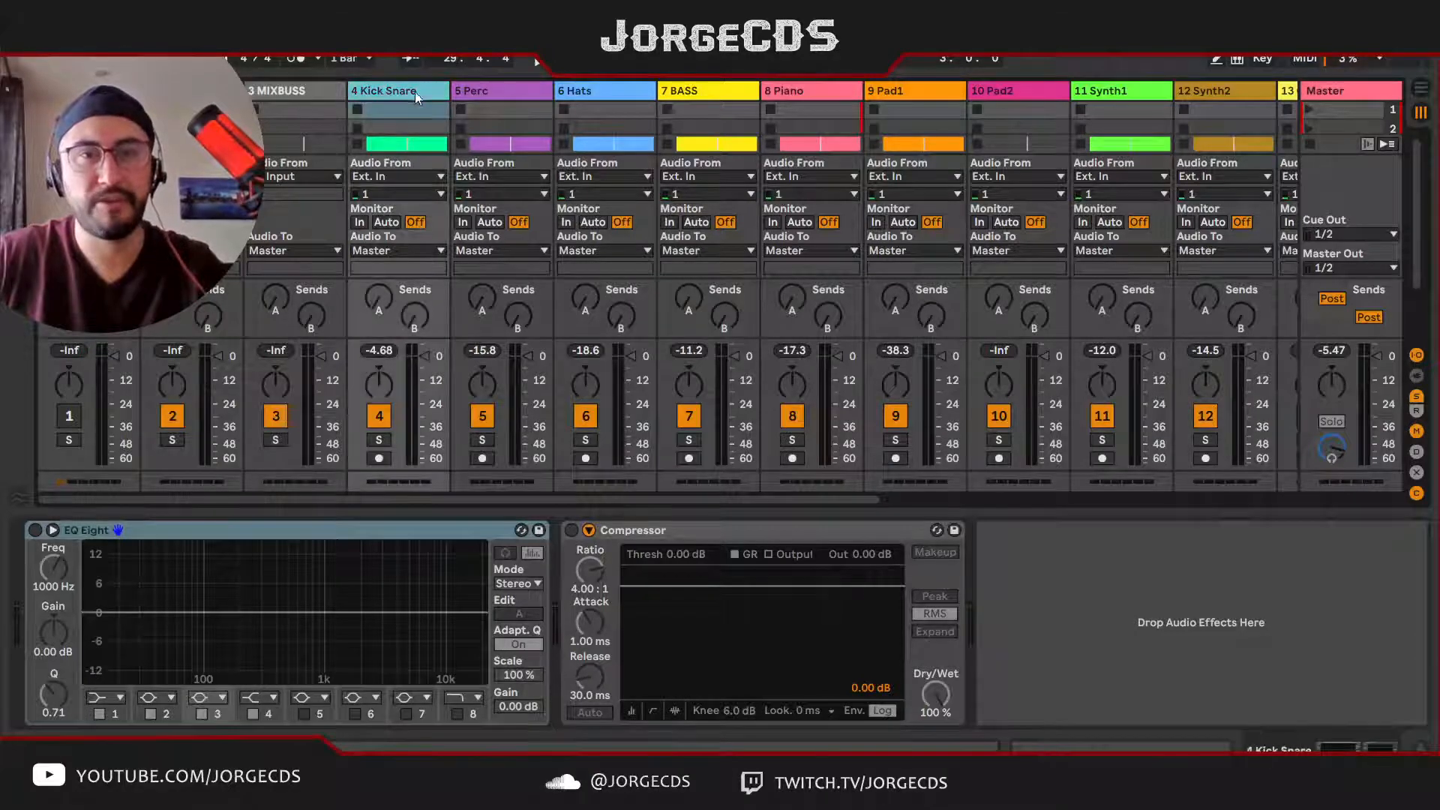
click(592, 94)
key(ctrl+g)
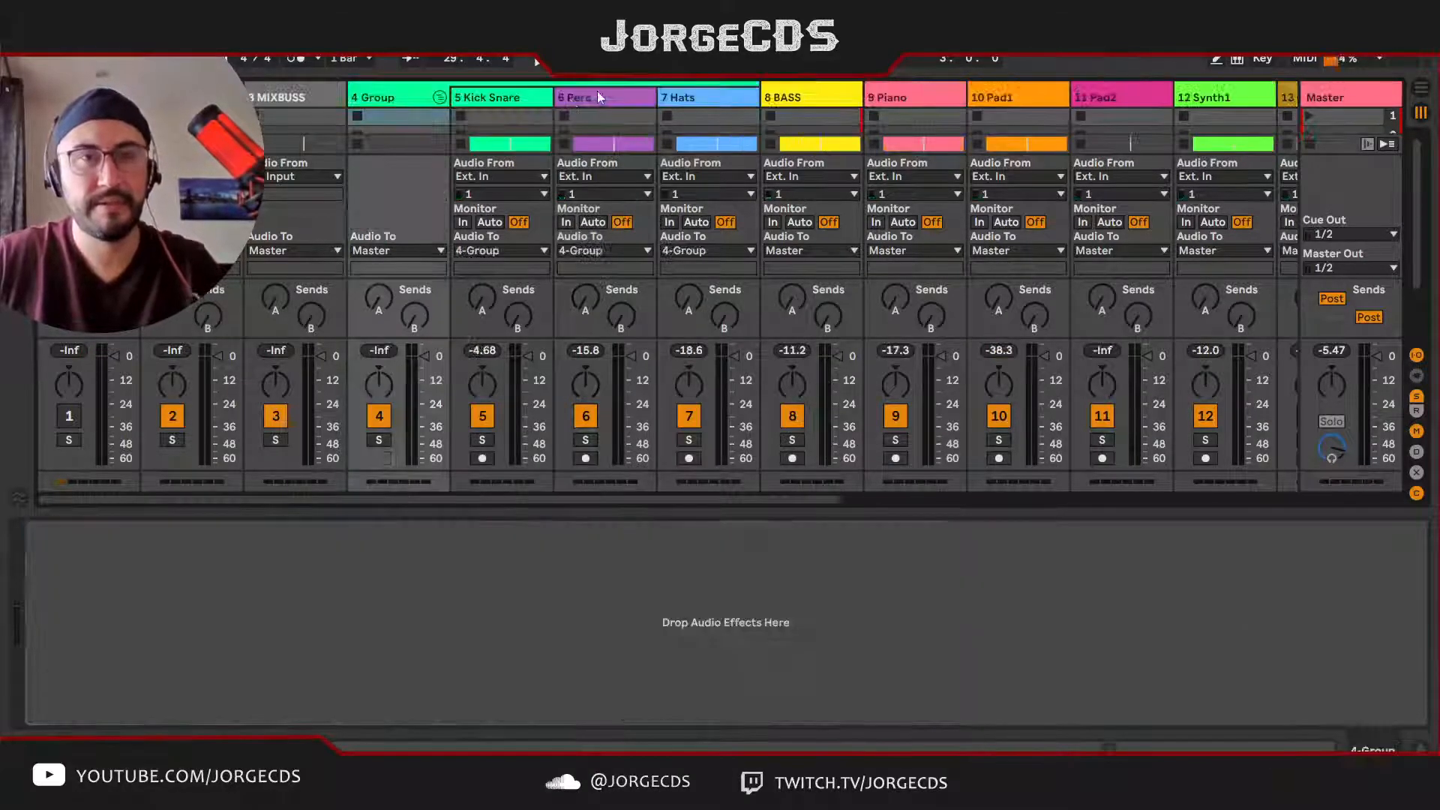
Step: Rename the new drum group as DRUMS with automatic track numbering and fold it
key(ctrl+r)
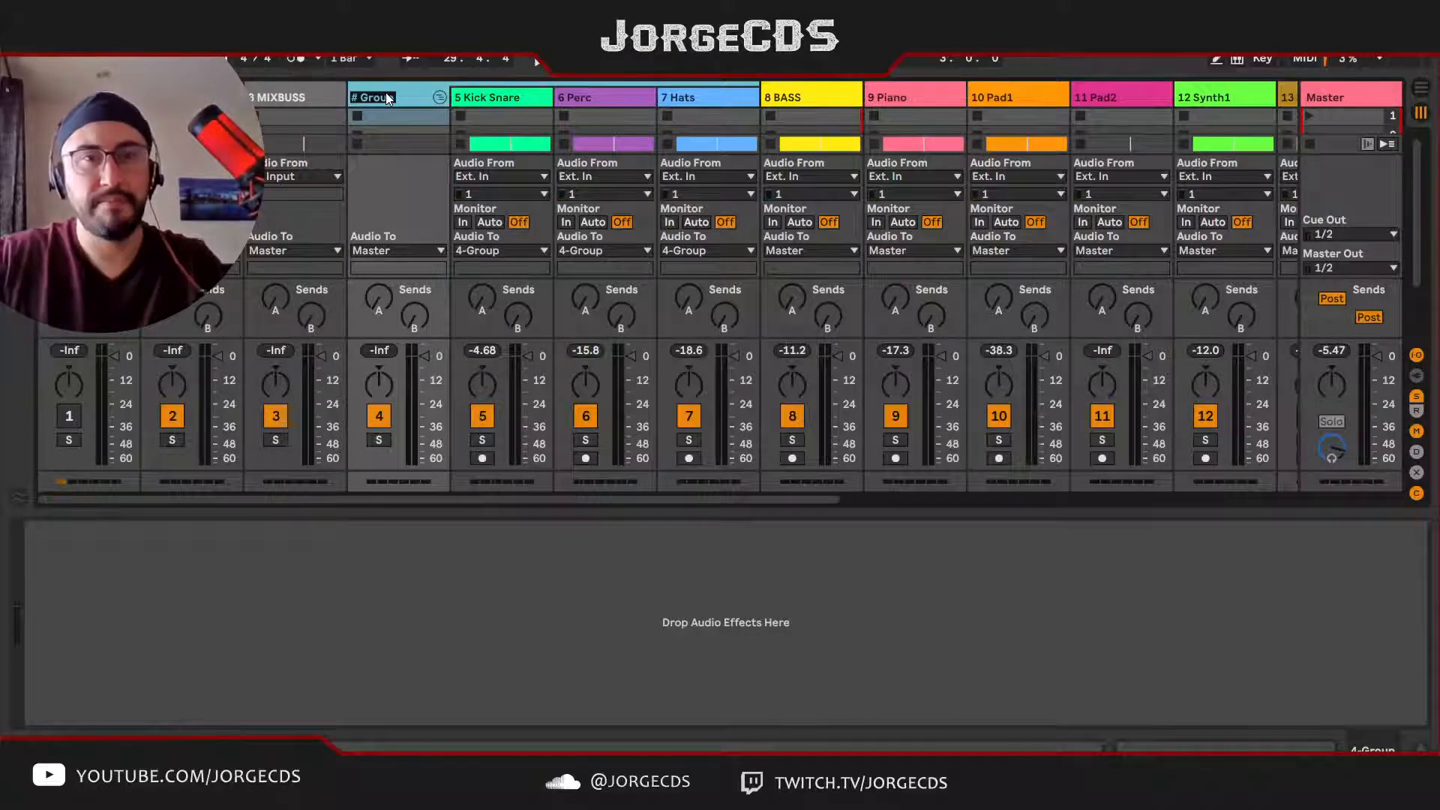
text(# D)
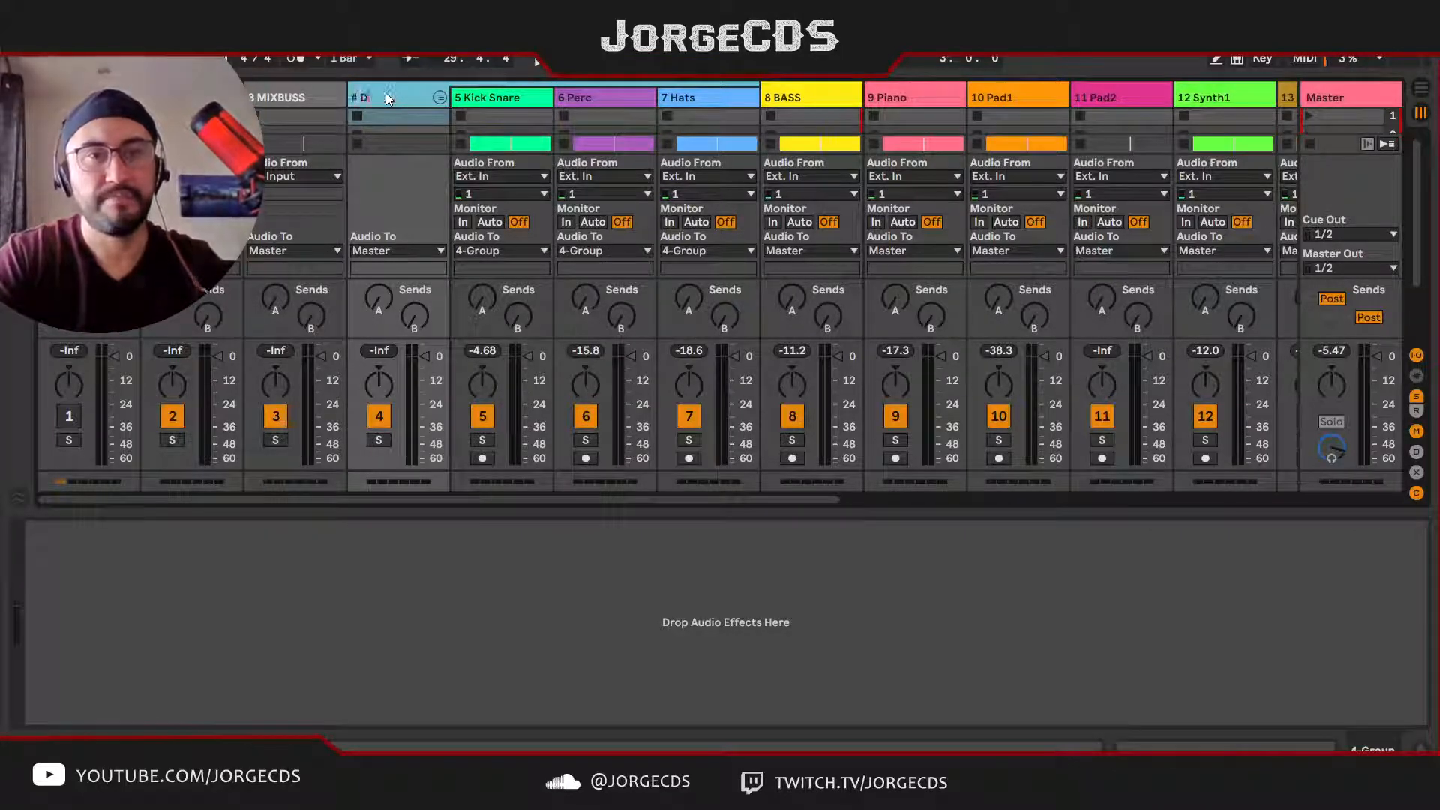
text(RUM)
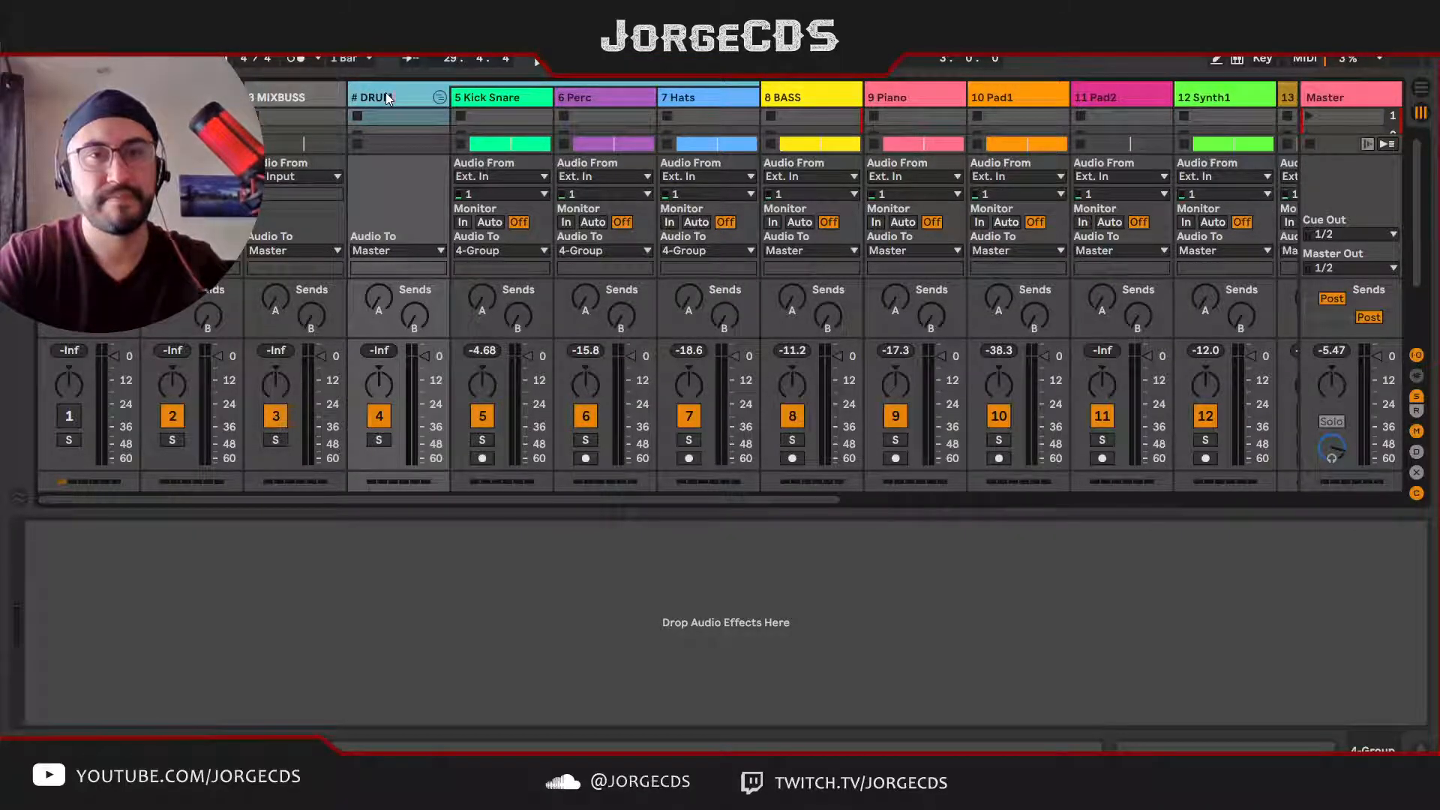
text(S)
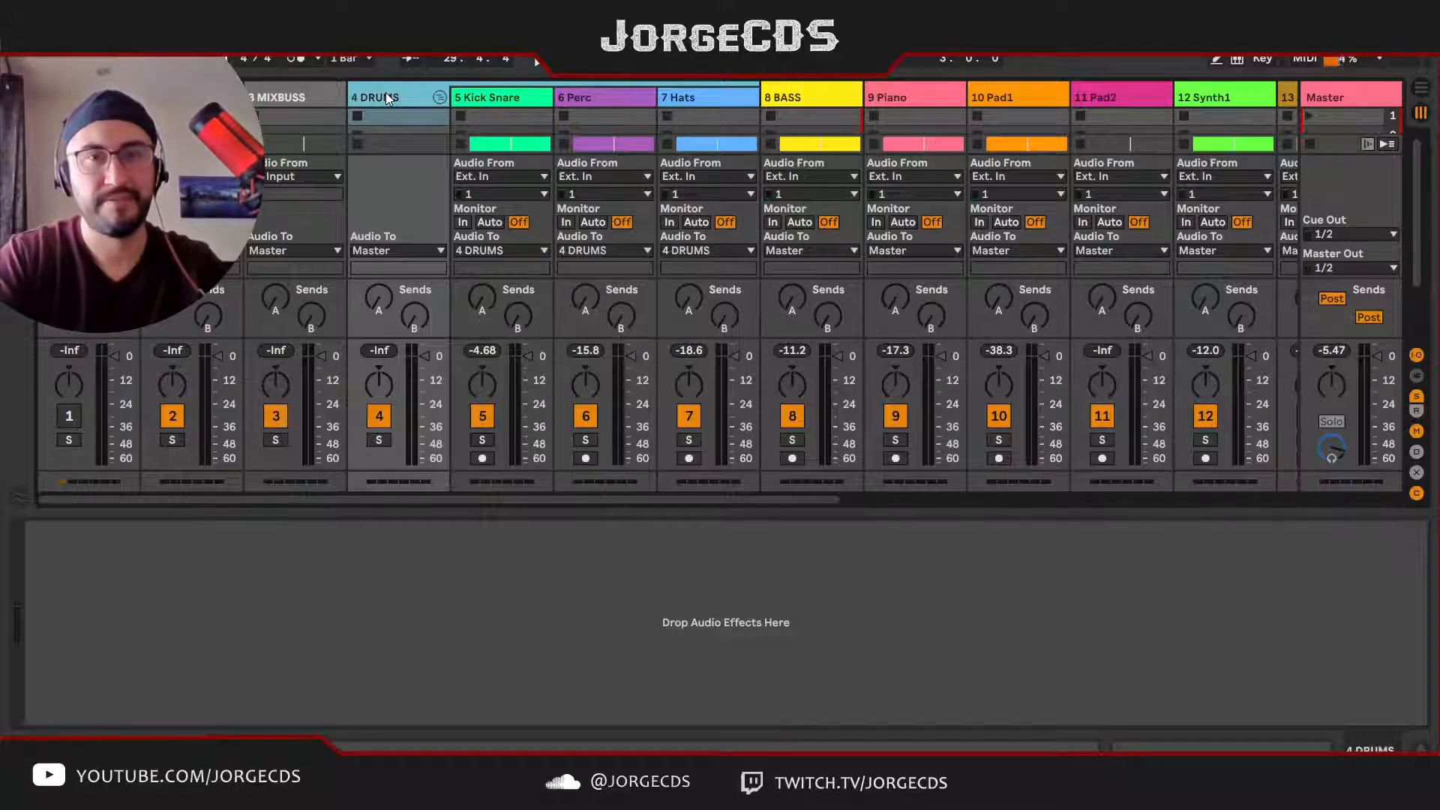
click(441, 98)
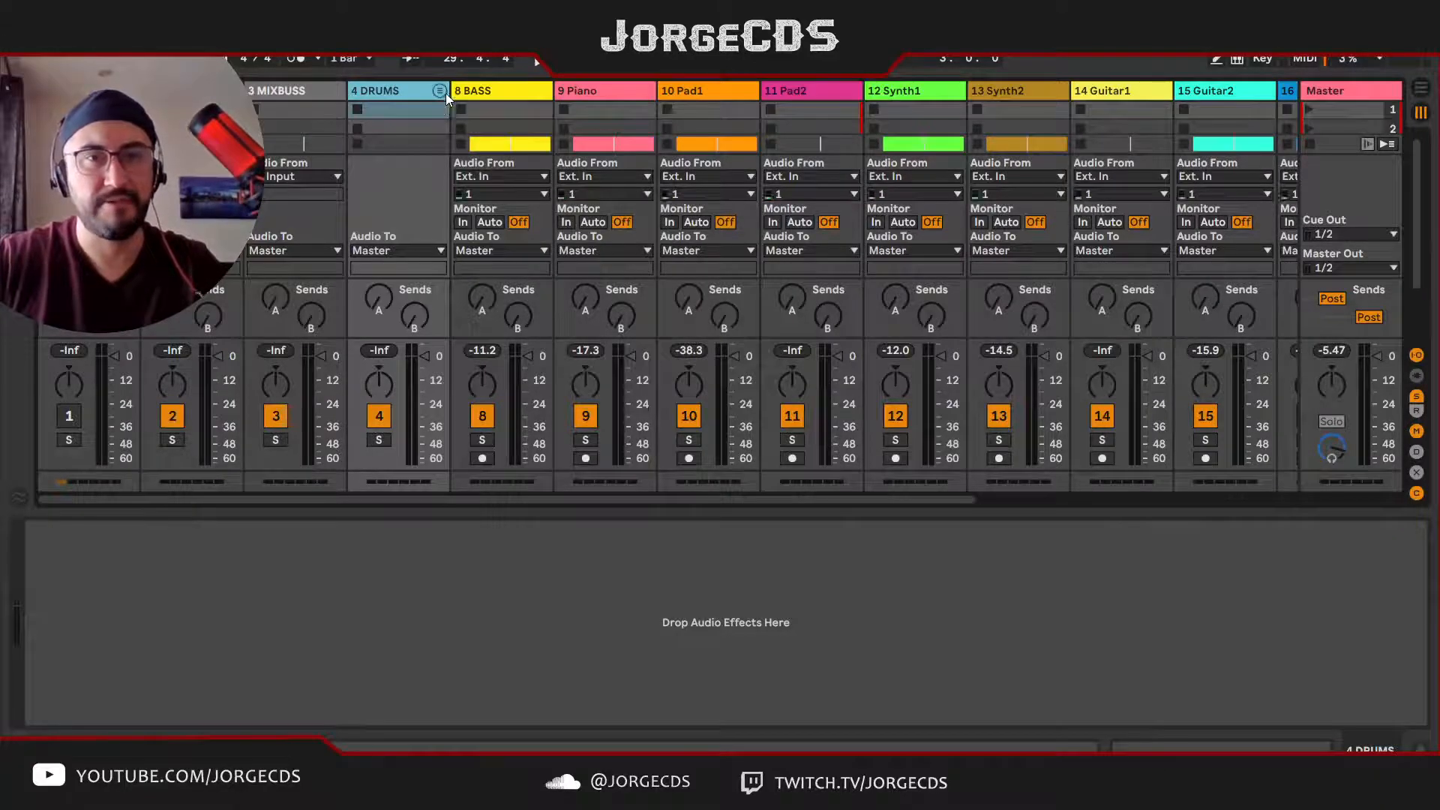
Step: Solo the Synth2 track to audition it, and group the tracks from Piano through Synth2
click(493, 94)
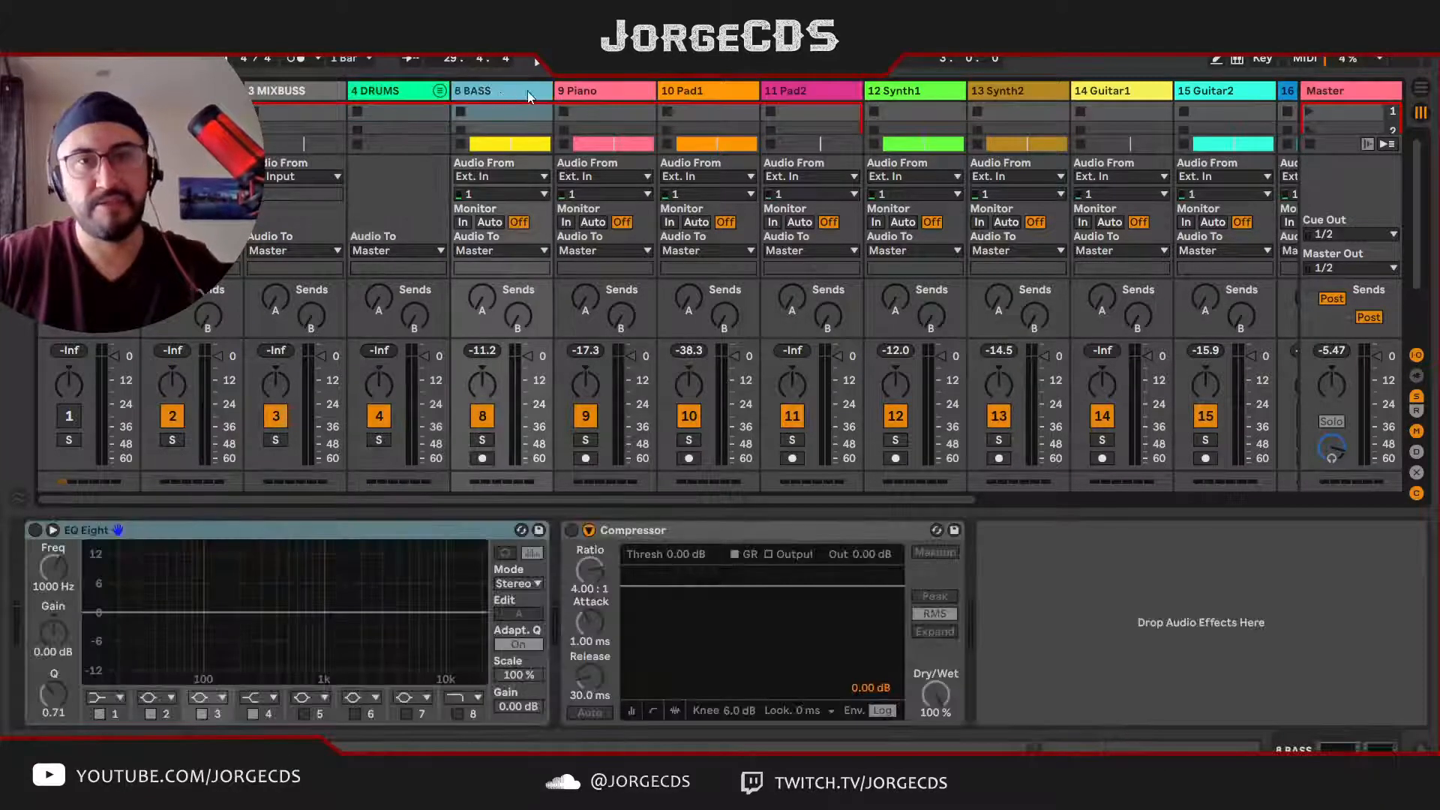
click(600, 93)
click(810, 93)
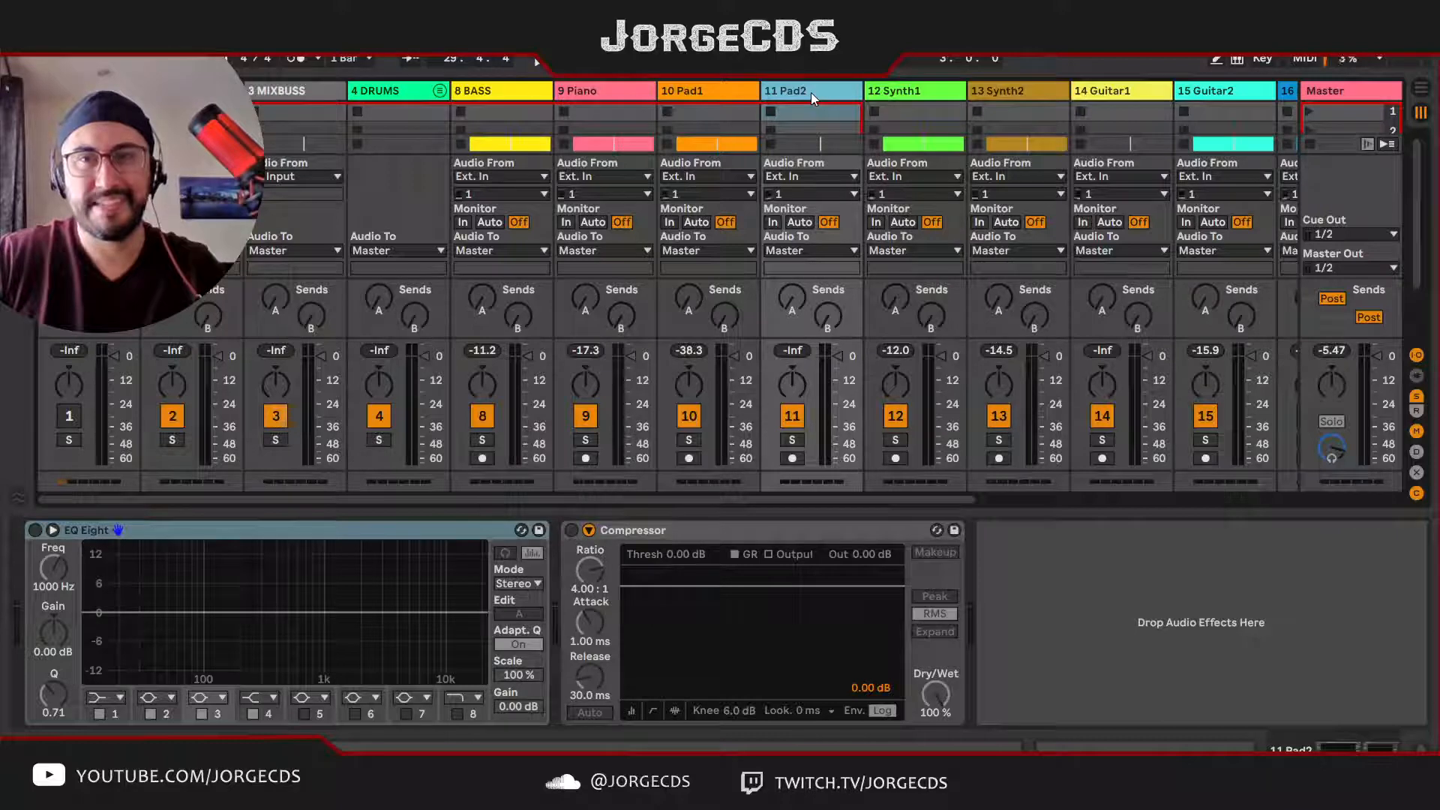
click(899, 88)
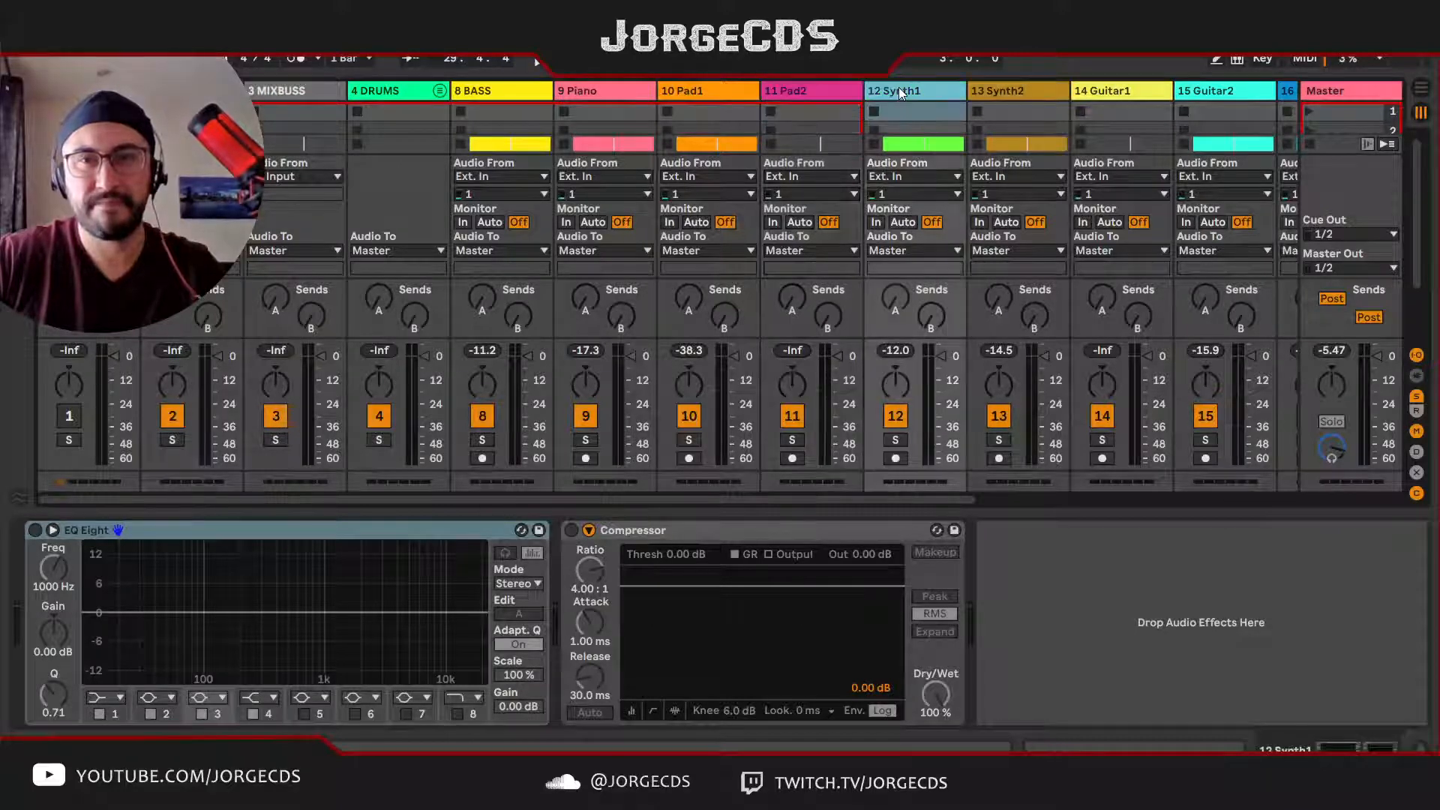
click(998, 91)
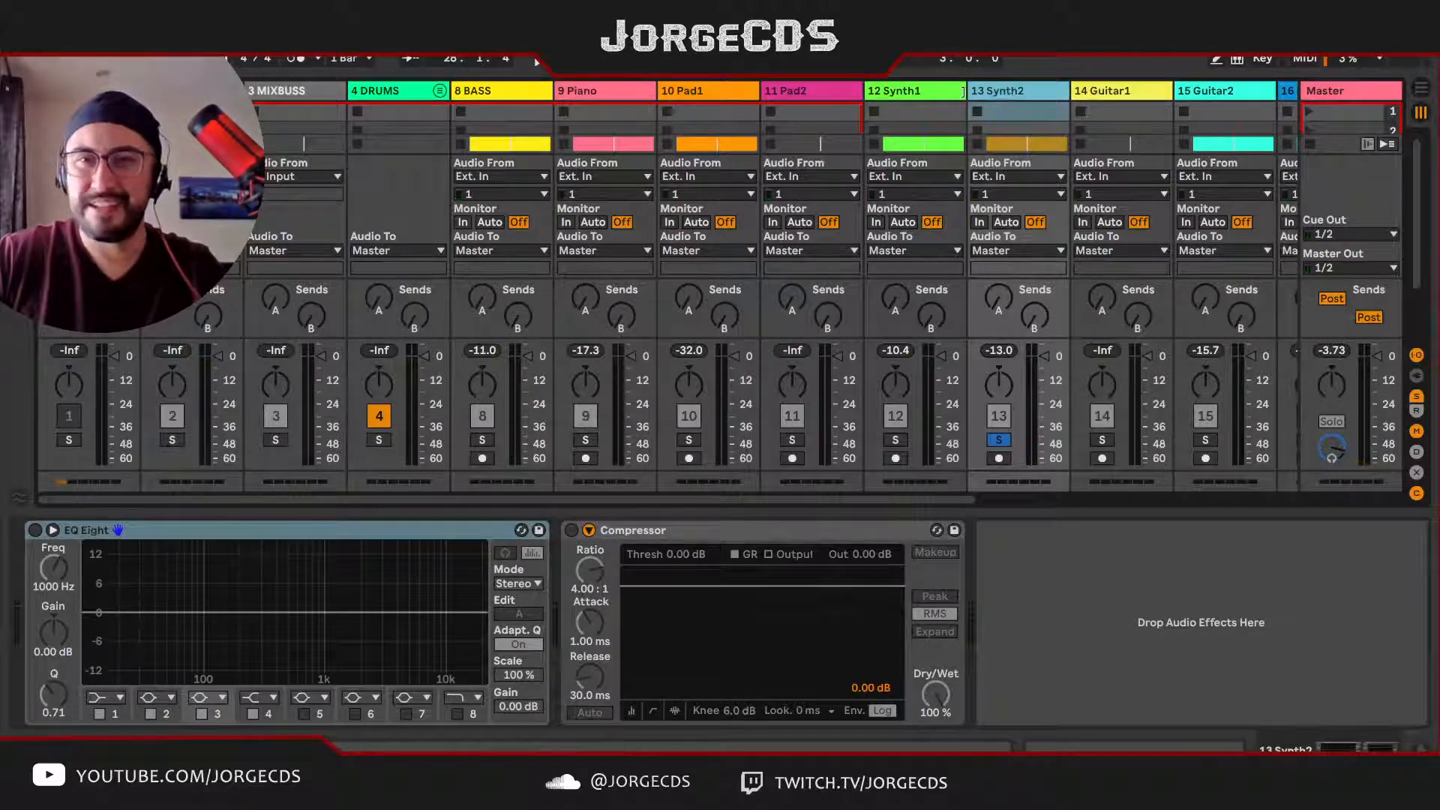
shift+click(638, 89)
key(ctrl+g)
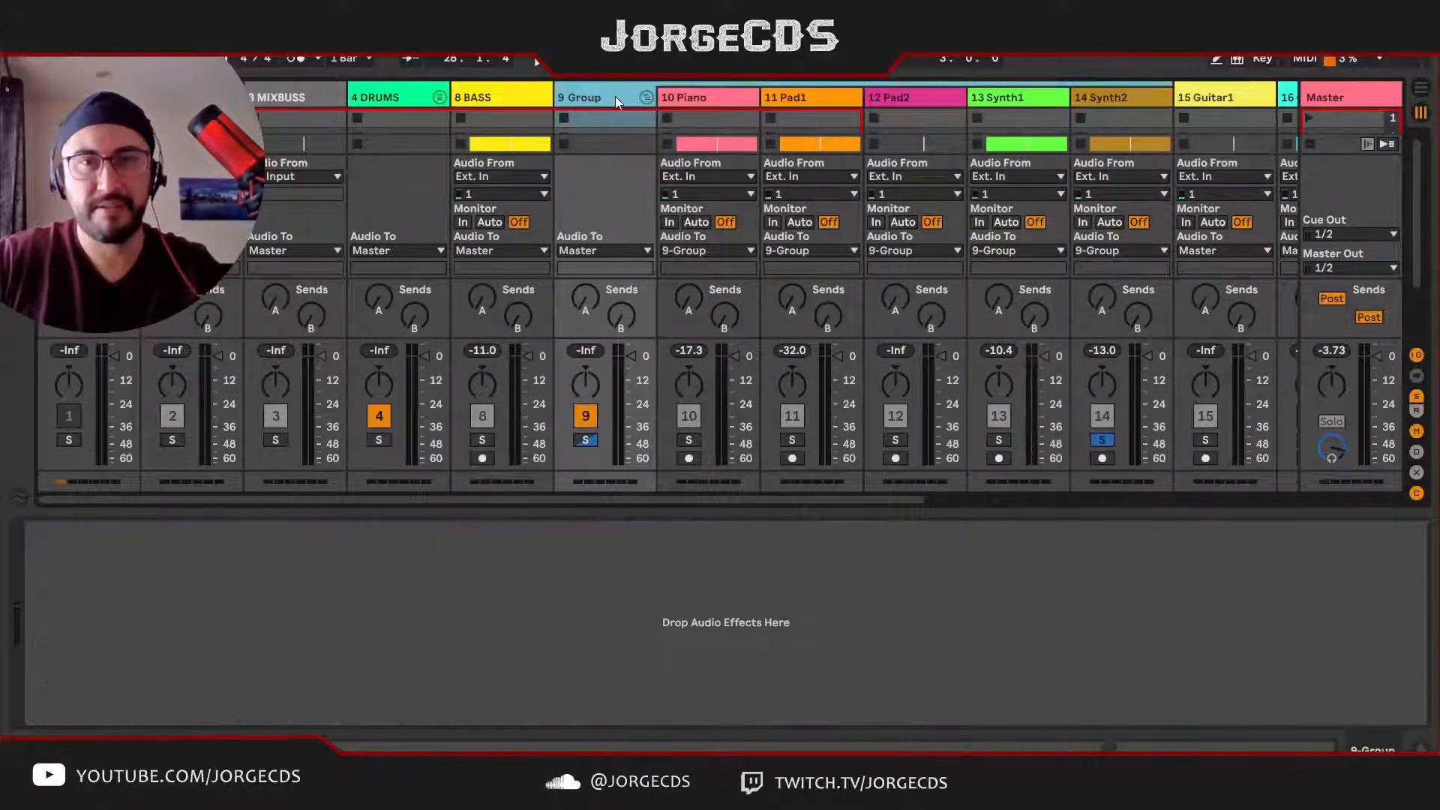
Step: Rename the group containing Piano, the pads and the synths as LOMID with automatic numbering, and fold it
key(ctrl+r)
text(#)
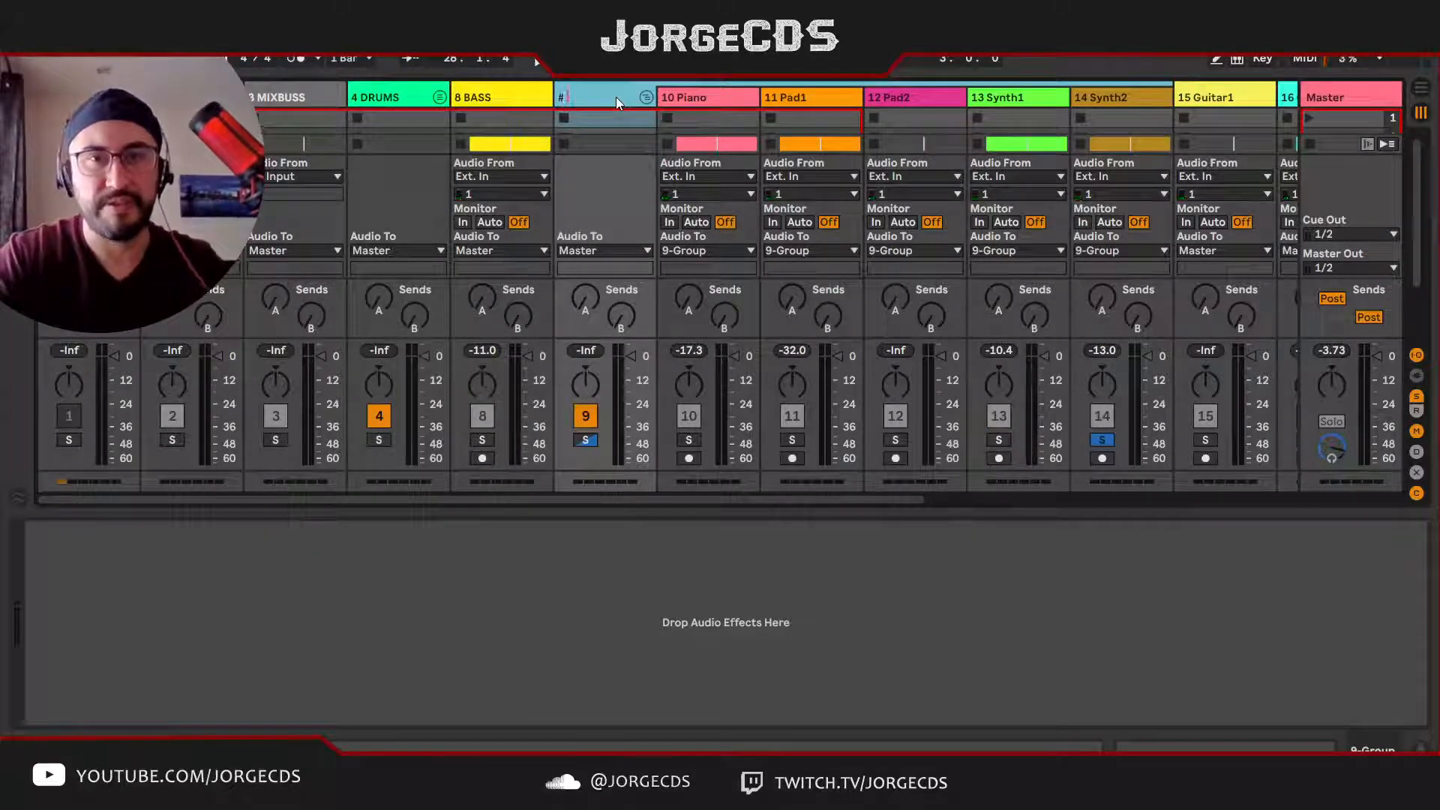
text( LOMID)
key(Return)
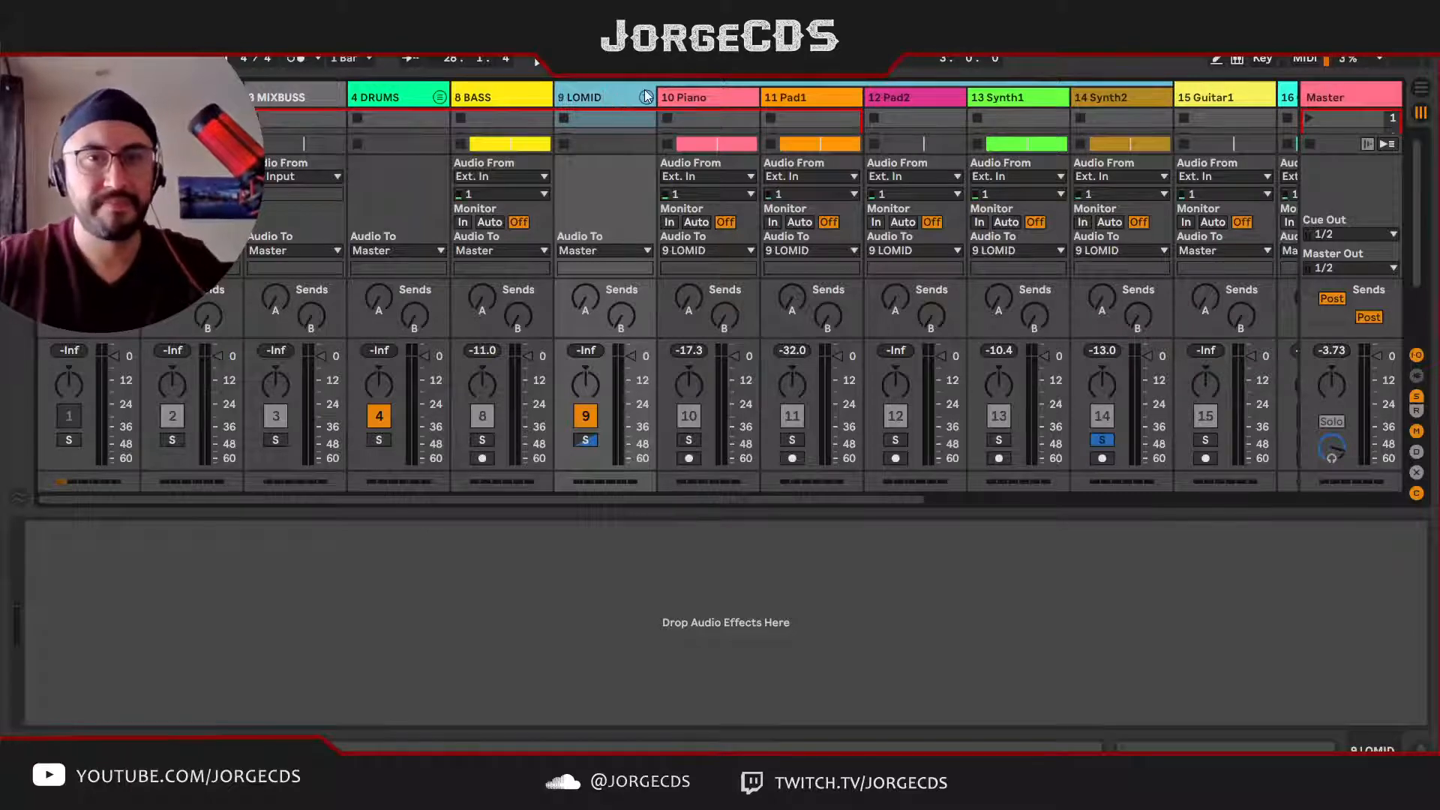
click(645, 98)
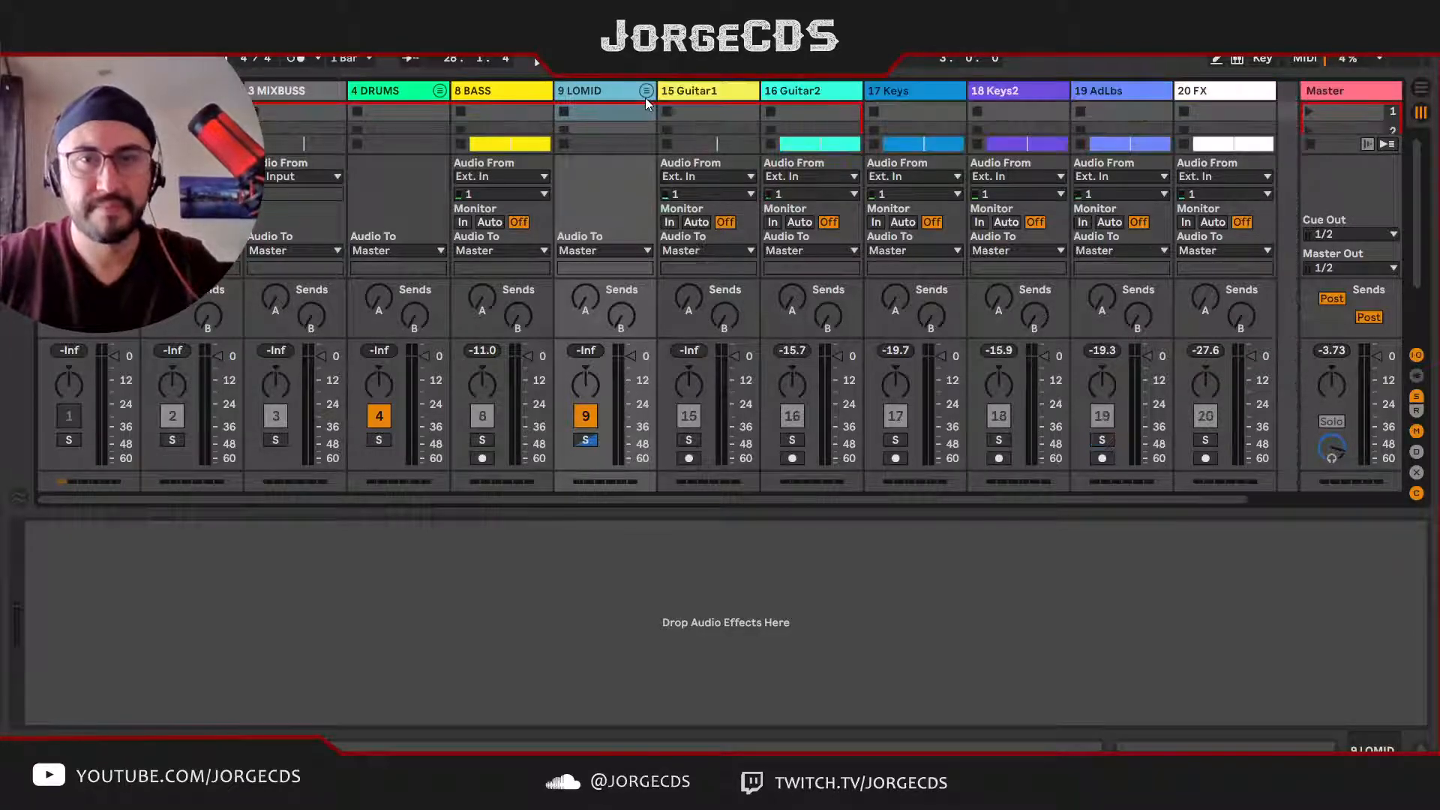
Step: Move the Guitar1 and Guitar2 tracks together between Keys2 and AdLbs
click(711, 98)
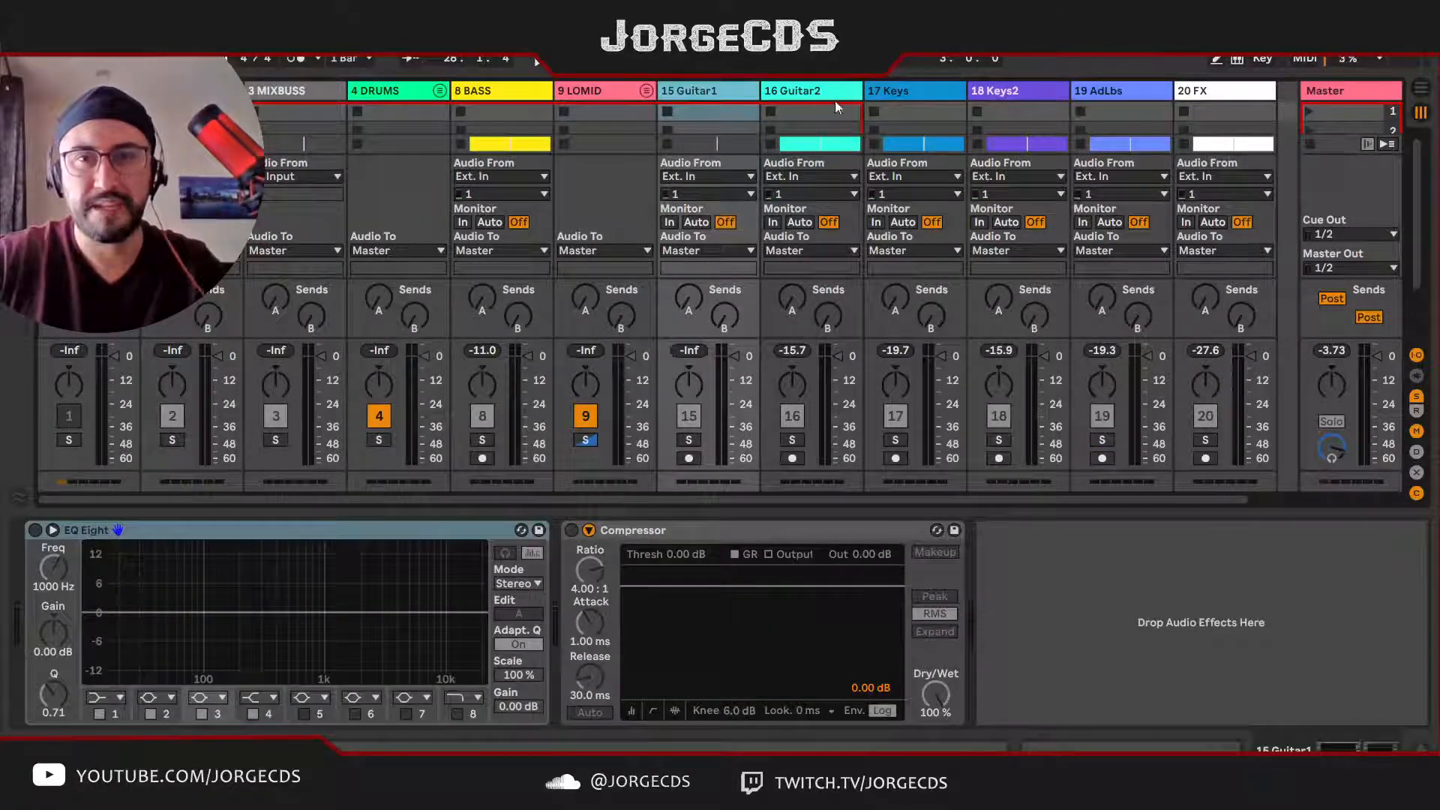
click(805, 88)
shift+click(685, 85)
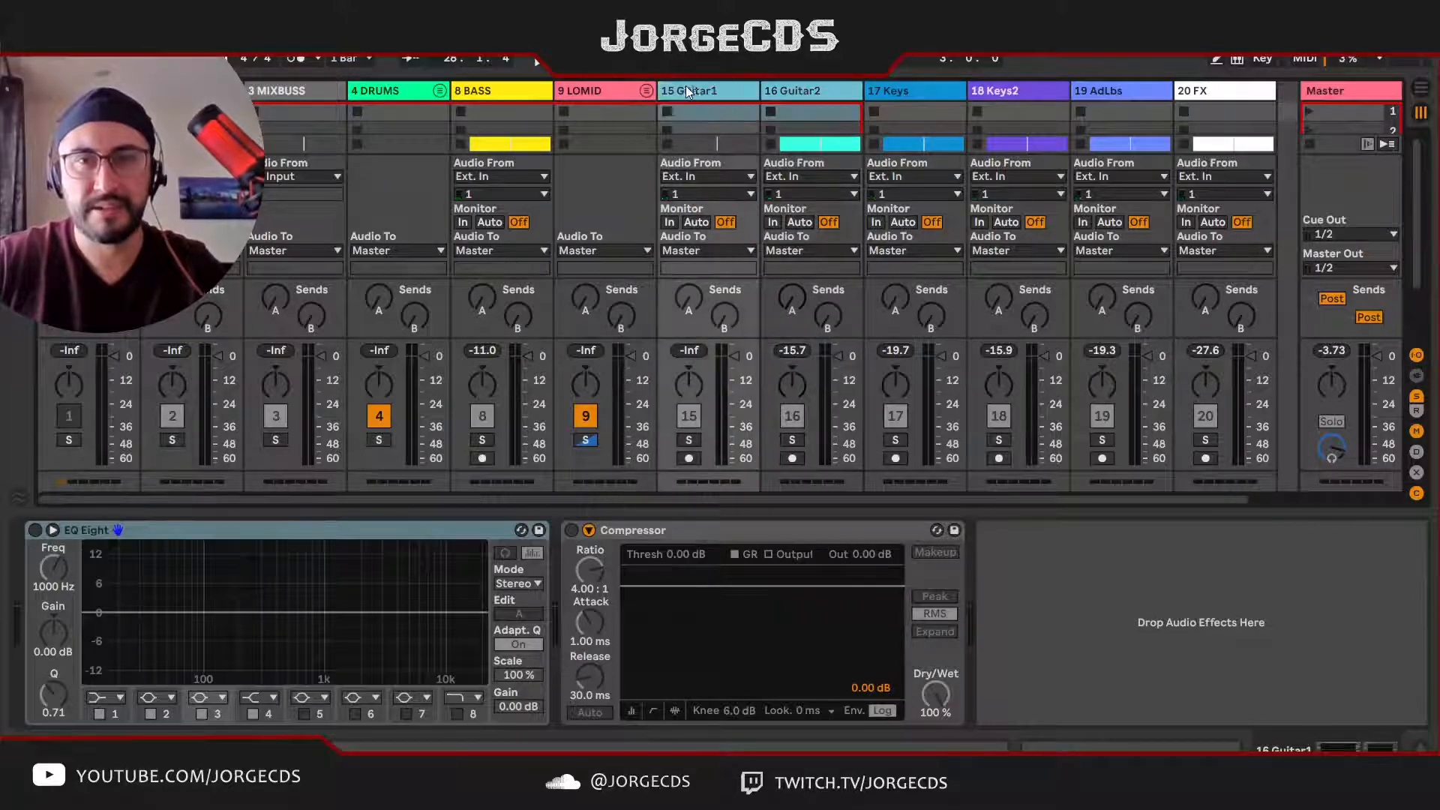
drag(695, 85, 1045, 93)
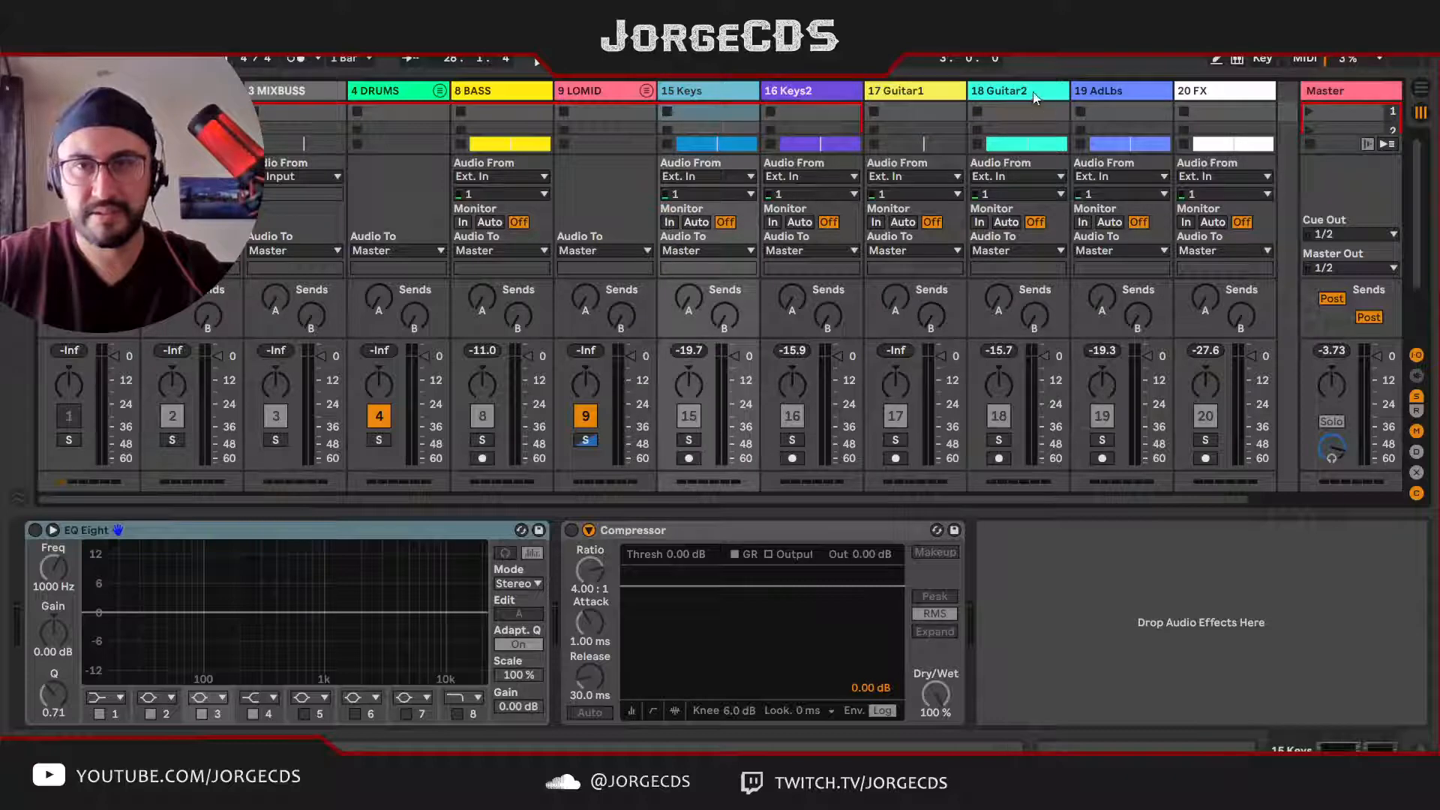
Step: Group the Keys, Keys2, Guitar1 and Guitar2 tracks
click(1030, 88)
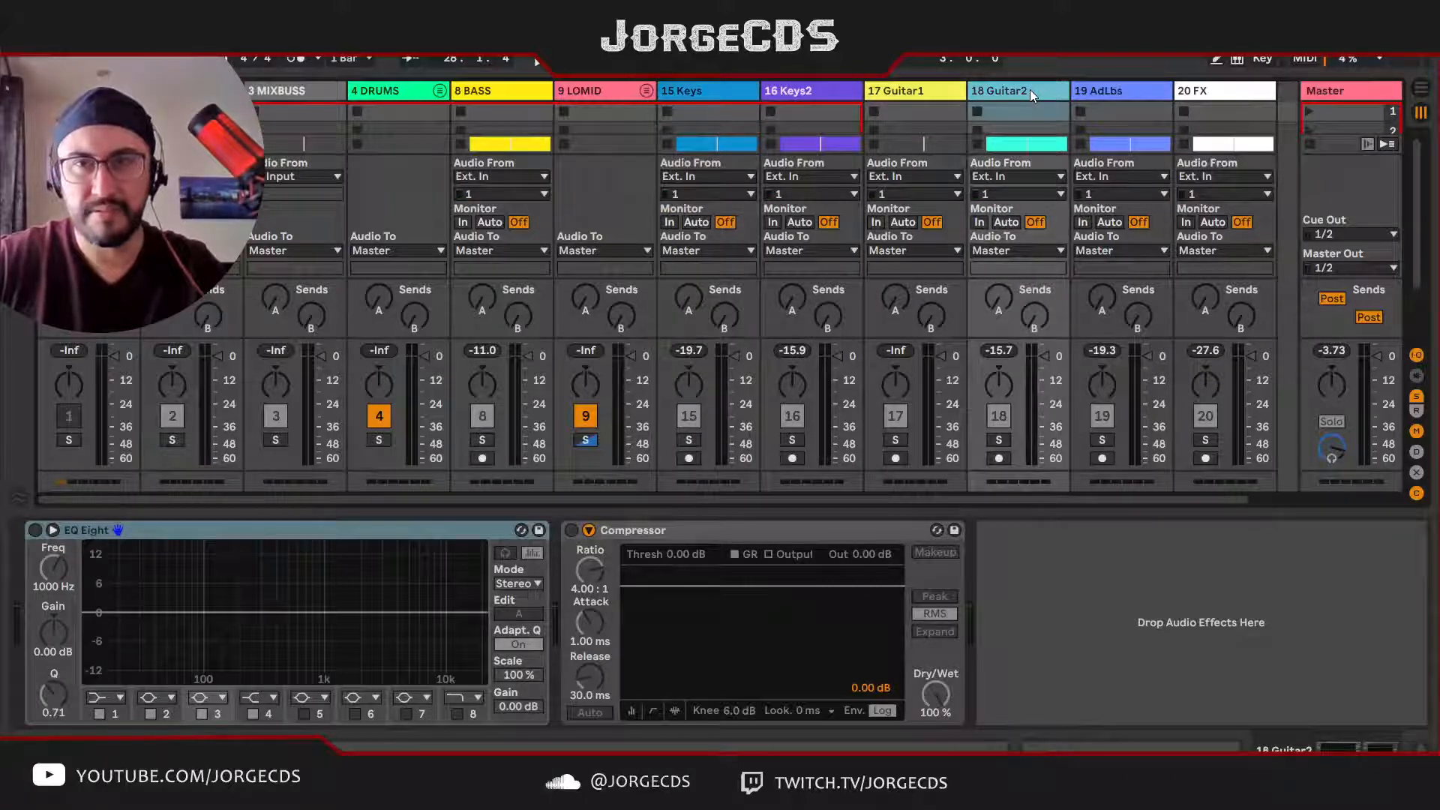
shift+click(708, 90)
key(ctrl+g)
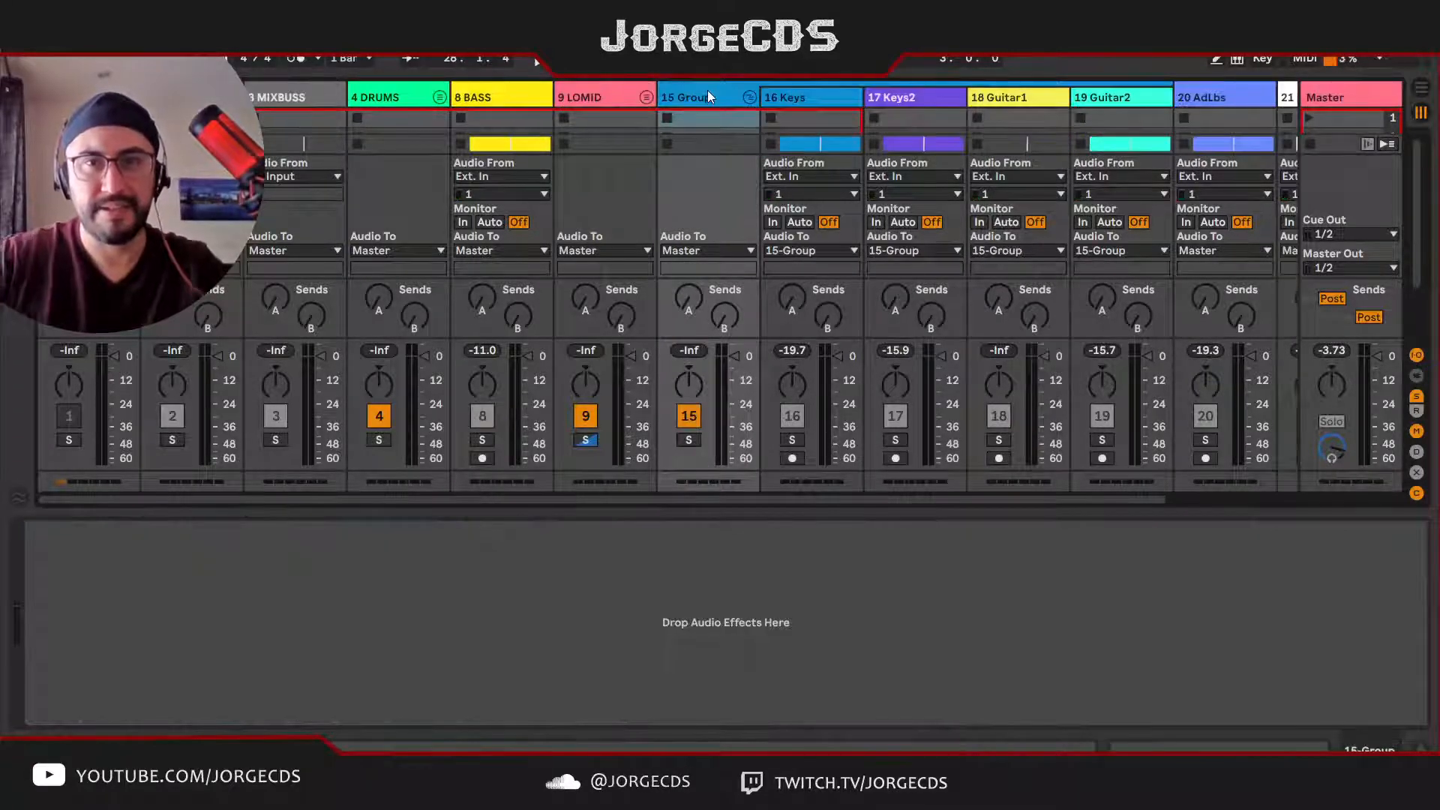
Step: Rename the keys and guitars group as HIMID with automatic track numbering and fold it
key(ctrl+r)
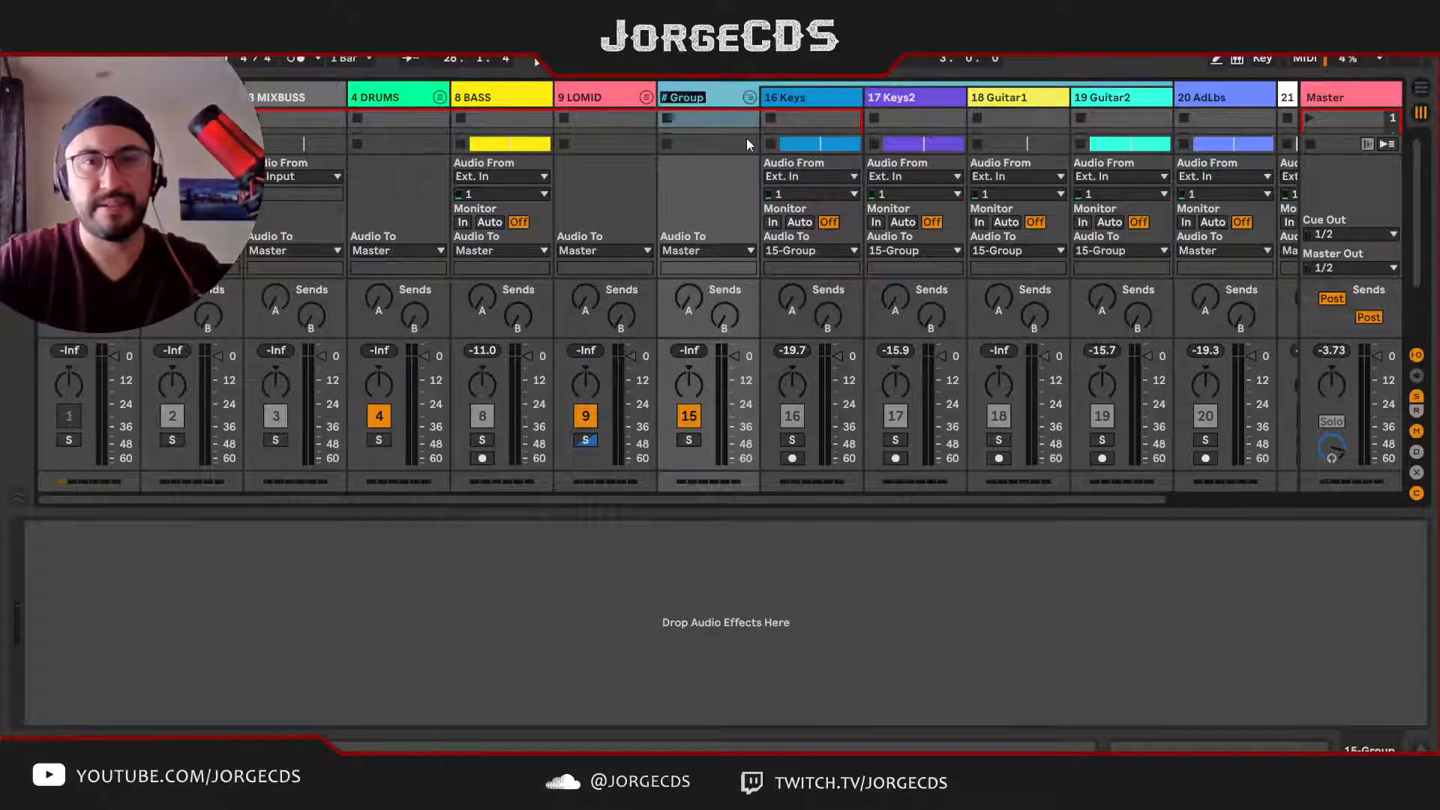
text(# HIMID)
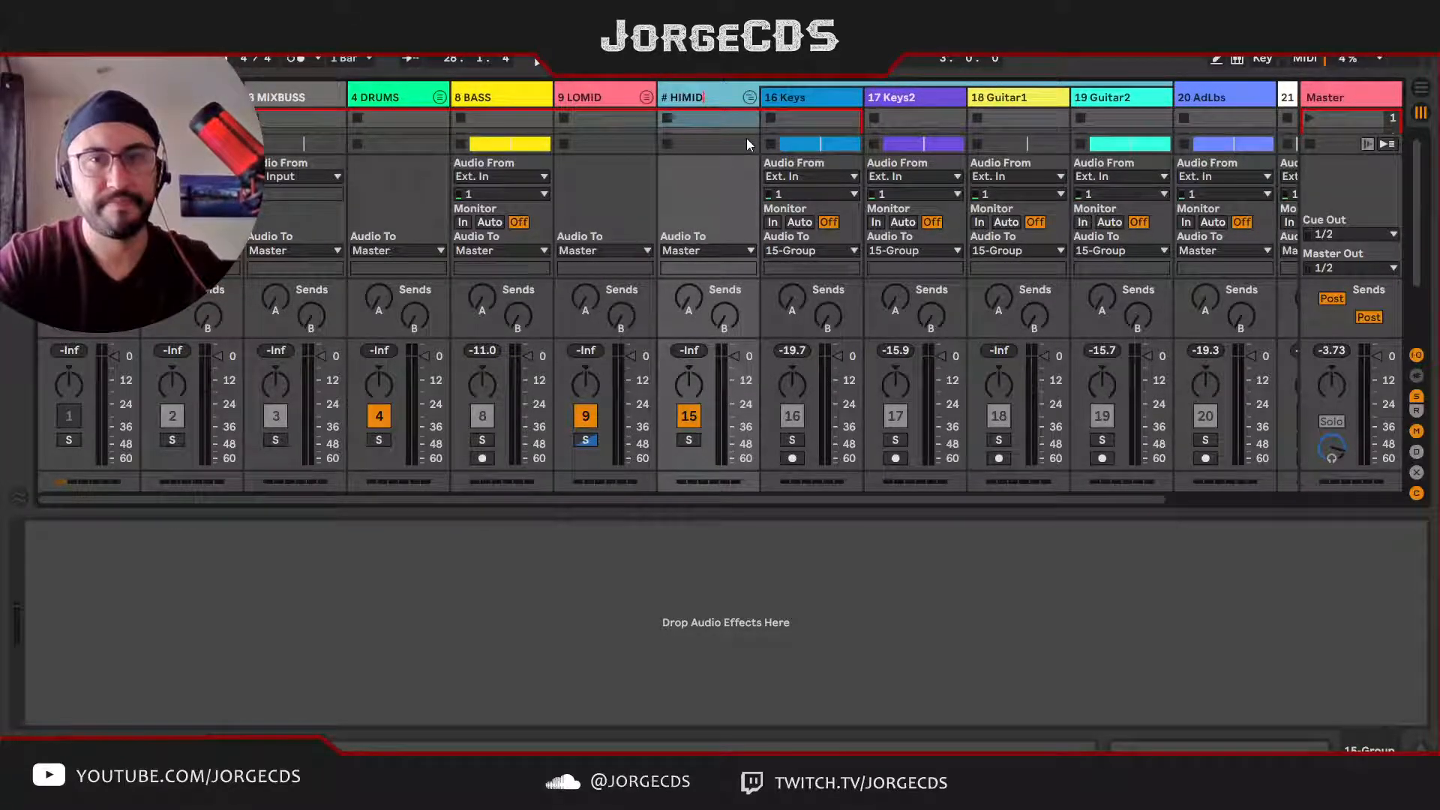
key(Return)
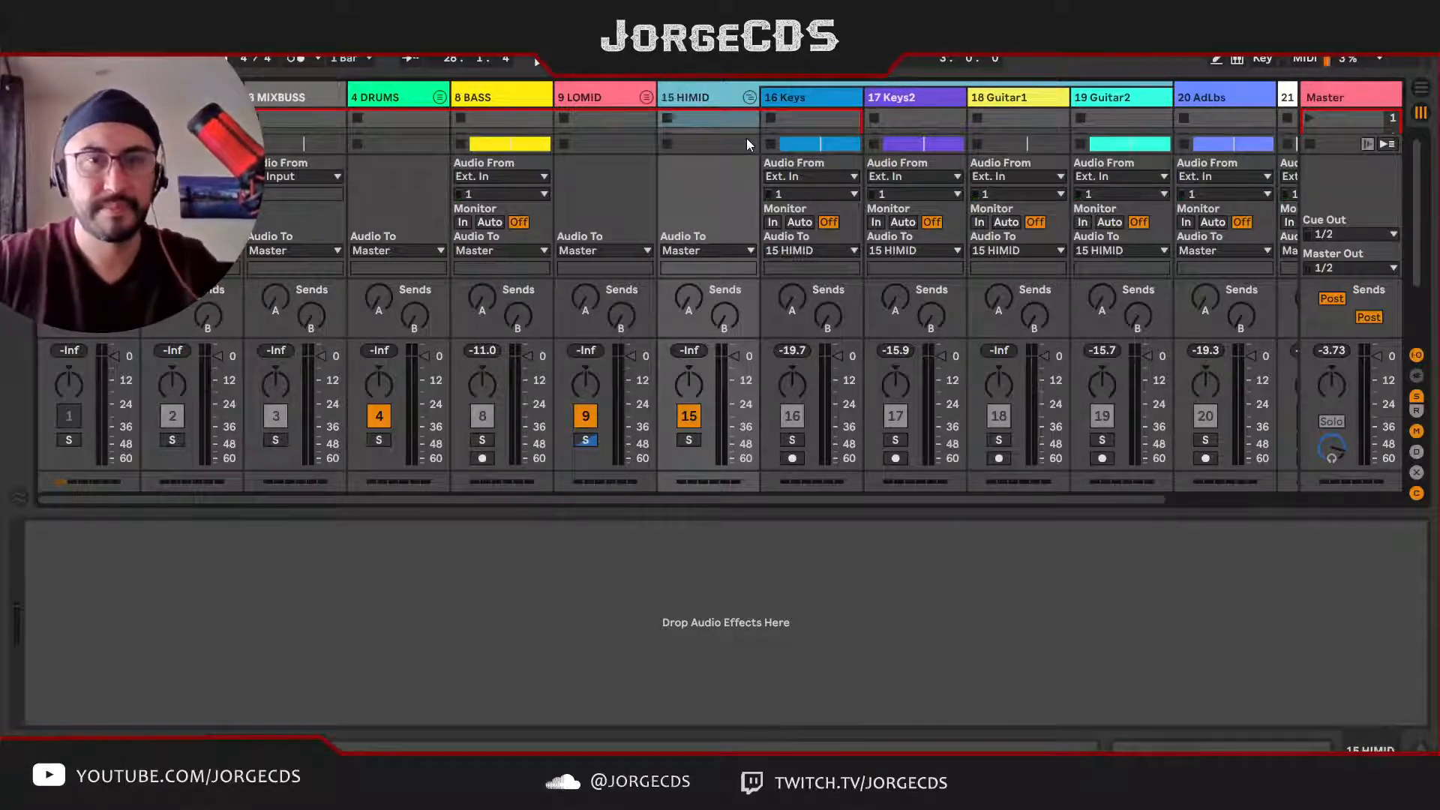
click(755, 102)
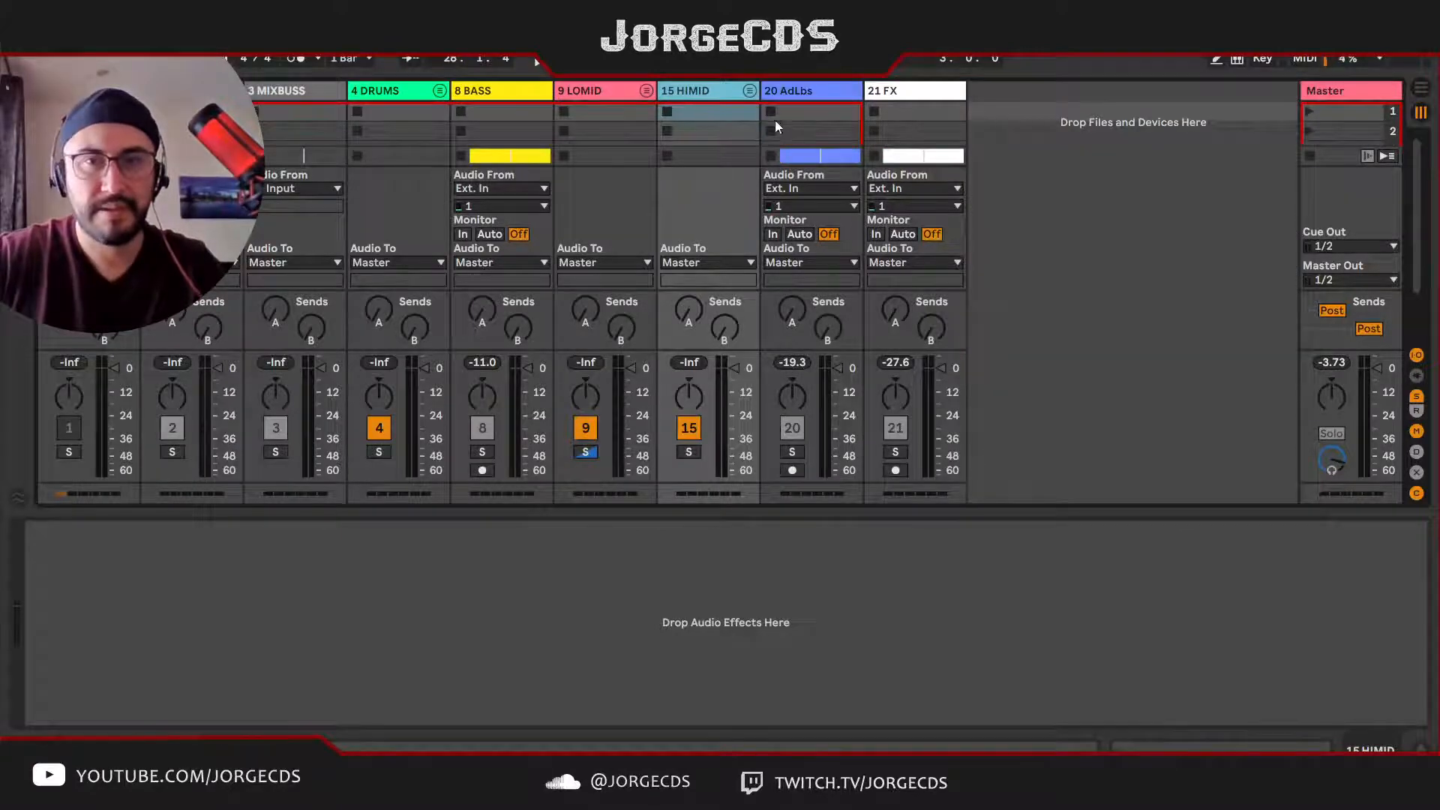
Step: Rename the AdLbs track as VOX sample with automatic track numbering
click(803, 94)
key(ctrl+r)
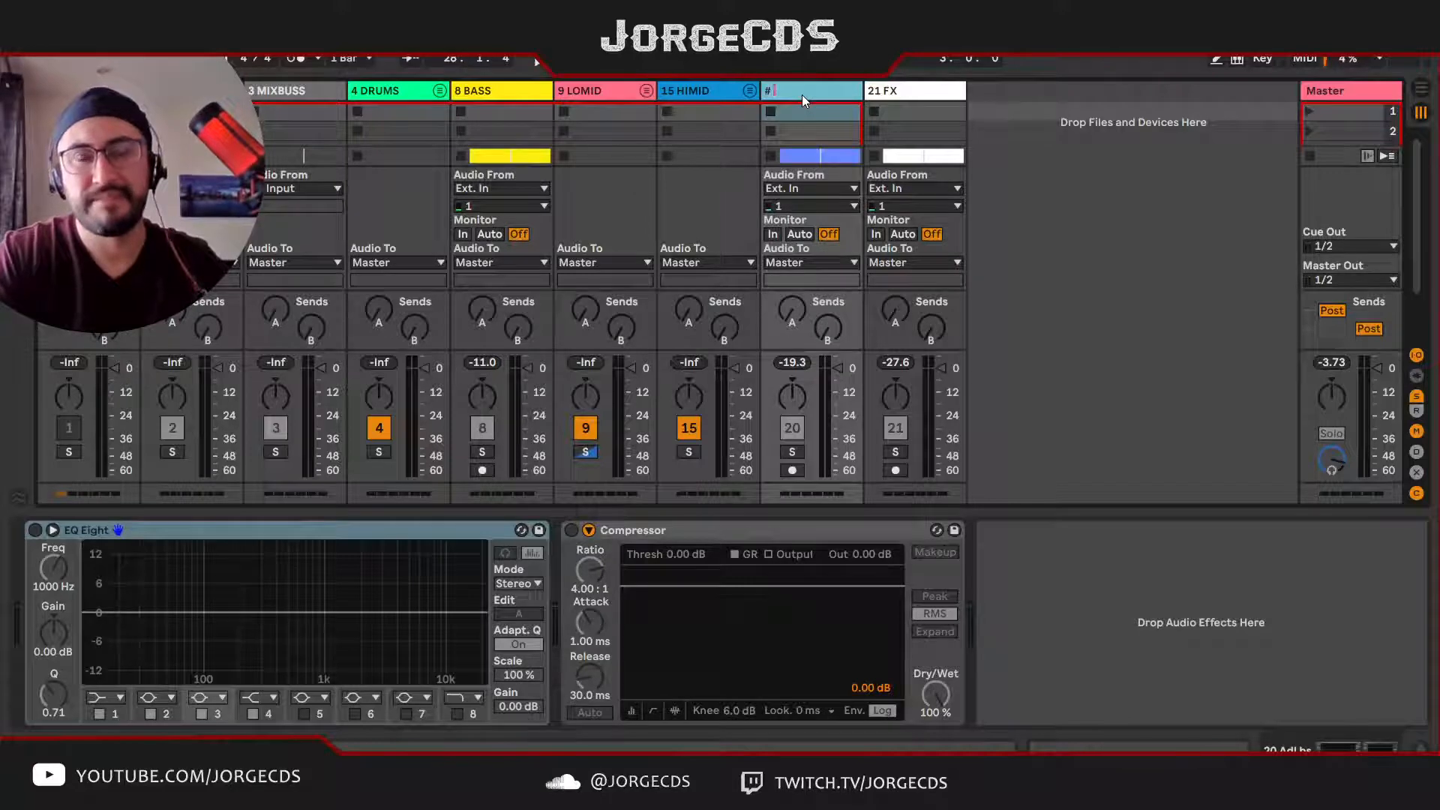
text(# VOX)
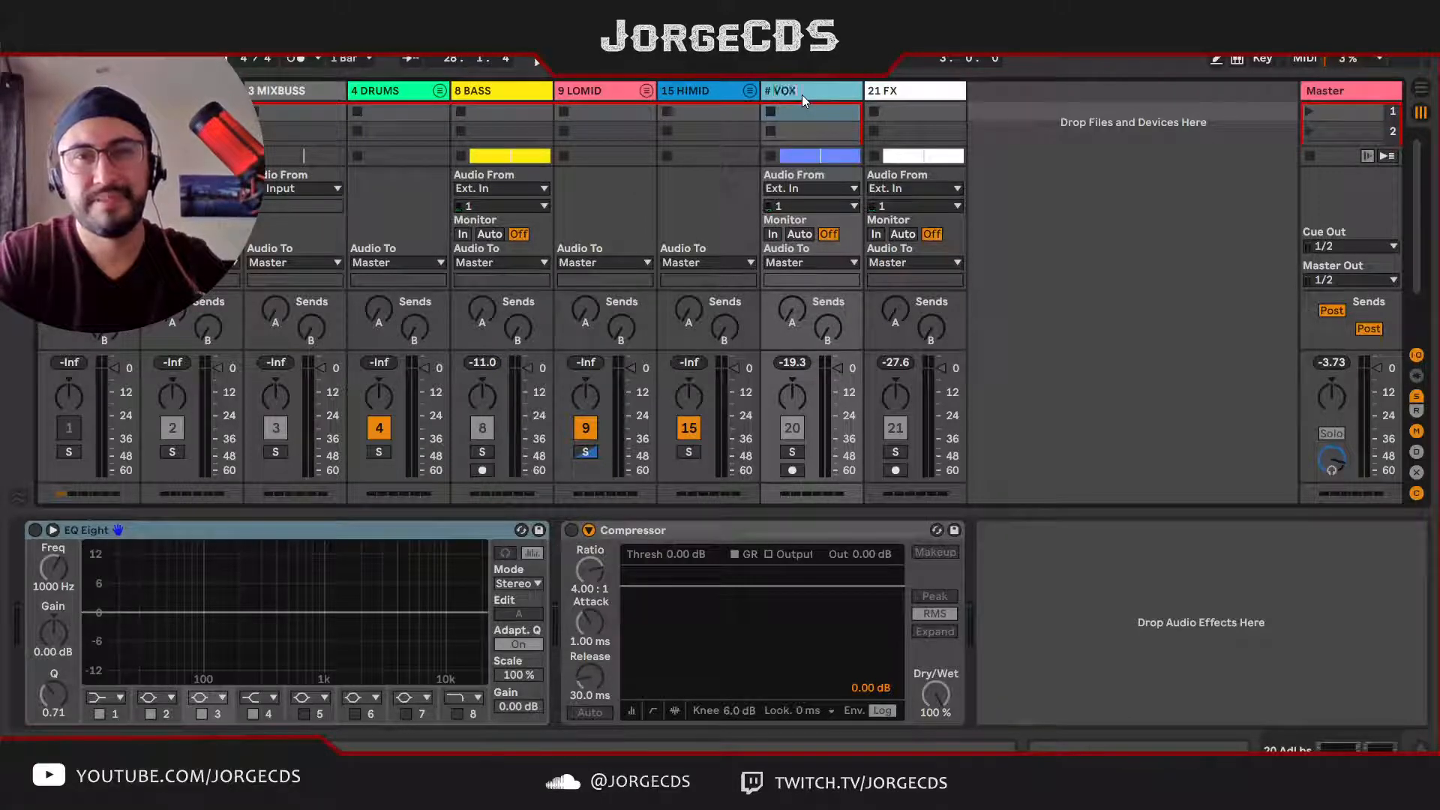
text( sample)
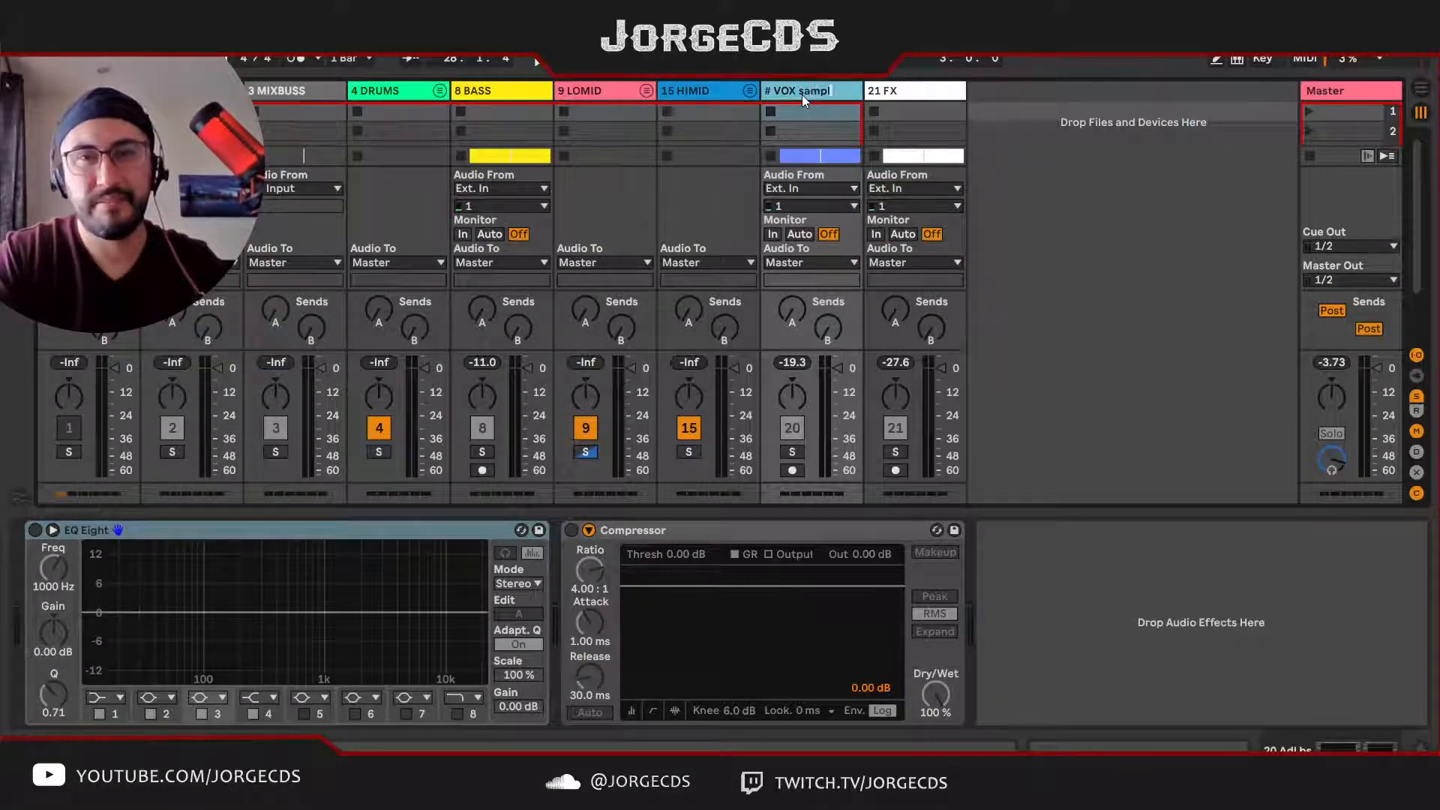
key(Return)
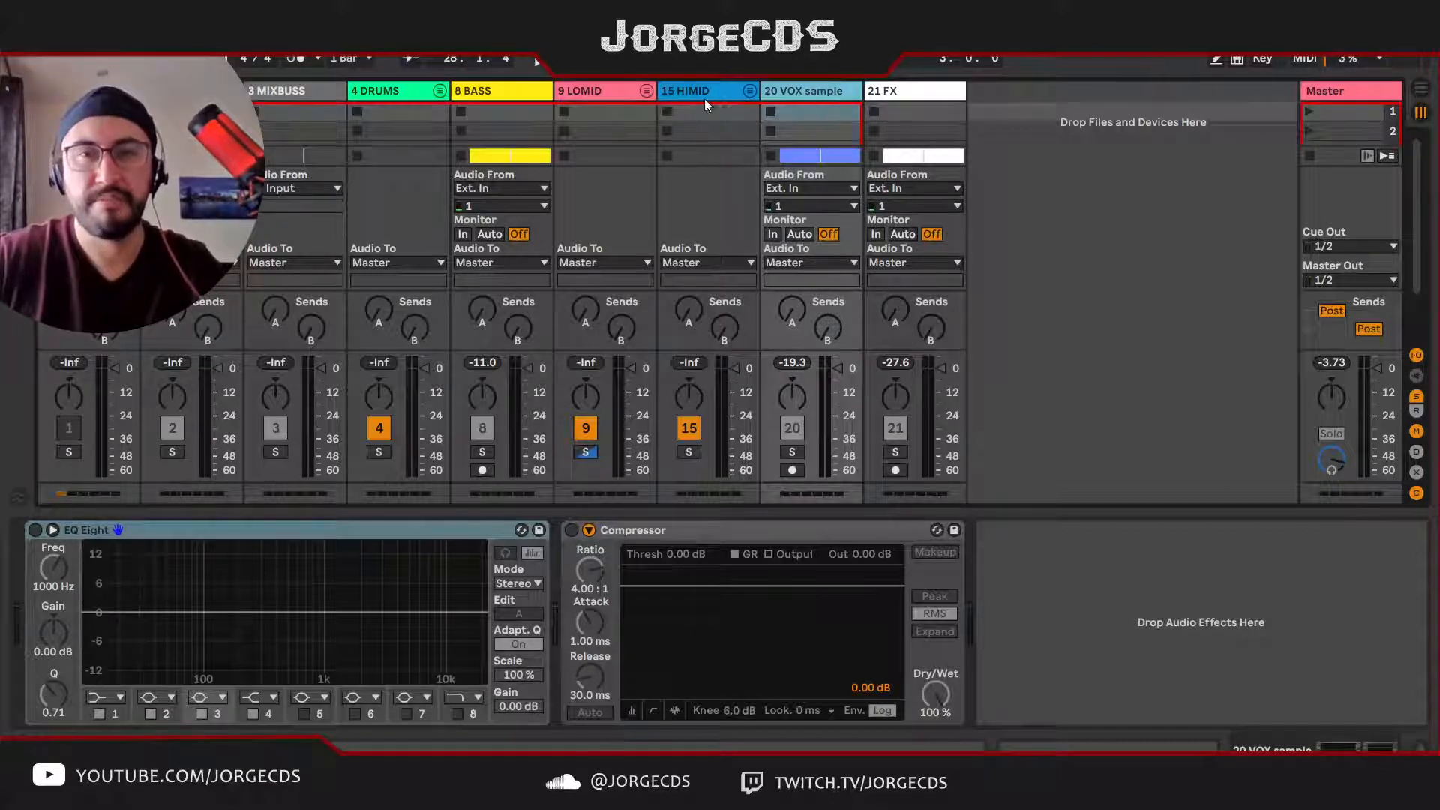
click(749, 91)
click(749, 91)
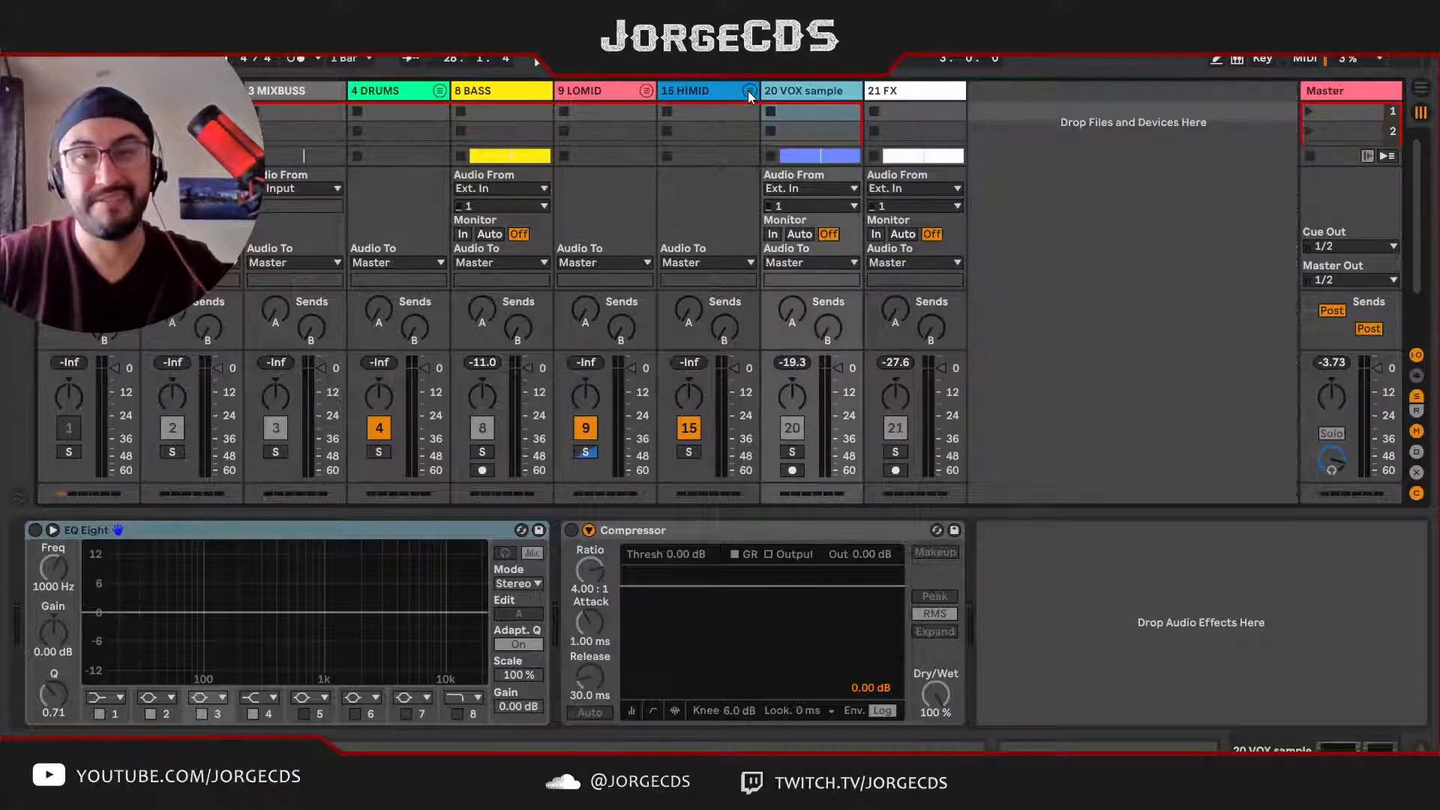
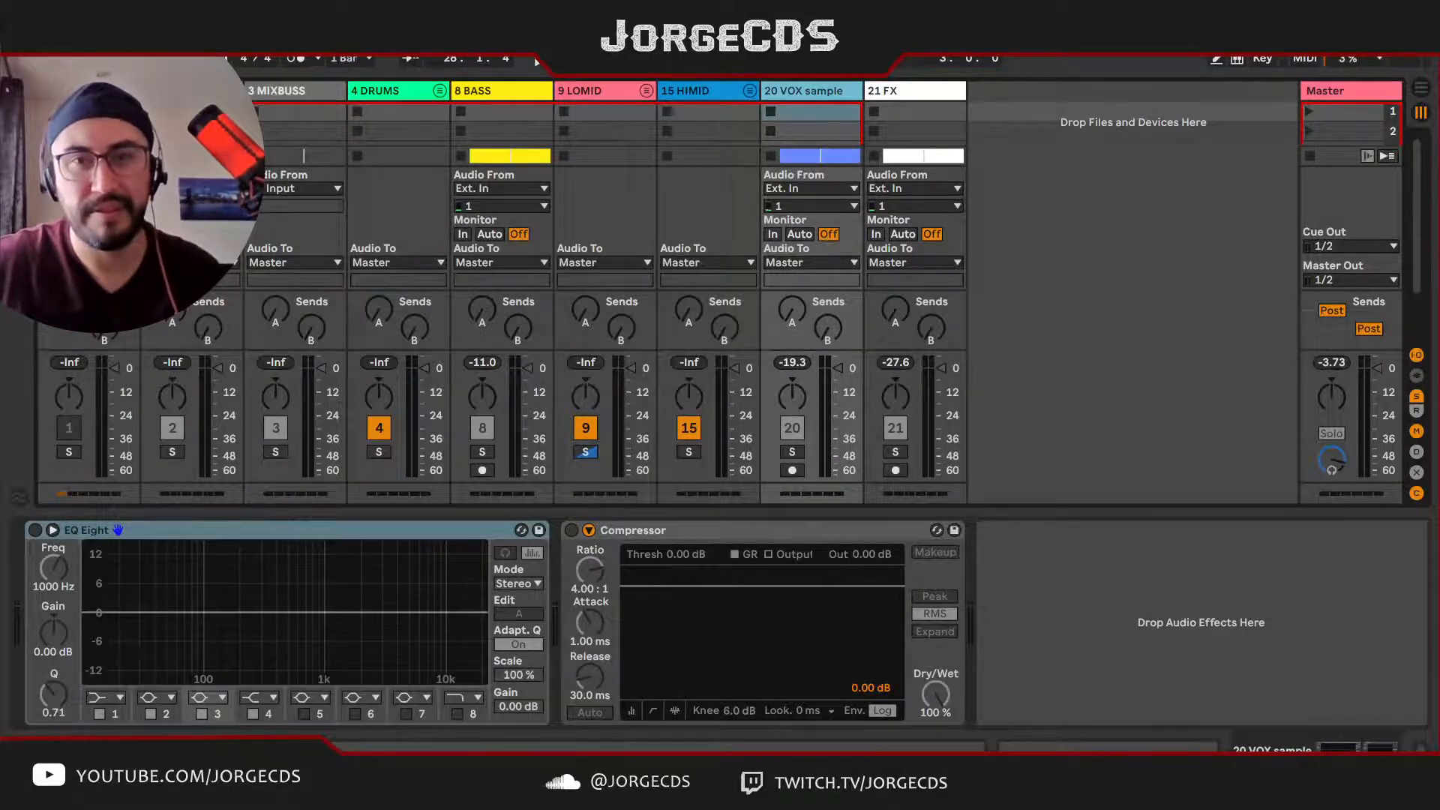
Step: Unfold the HIMID group to check its tracks and fold it again
click(698, 93)
click(750, 91)
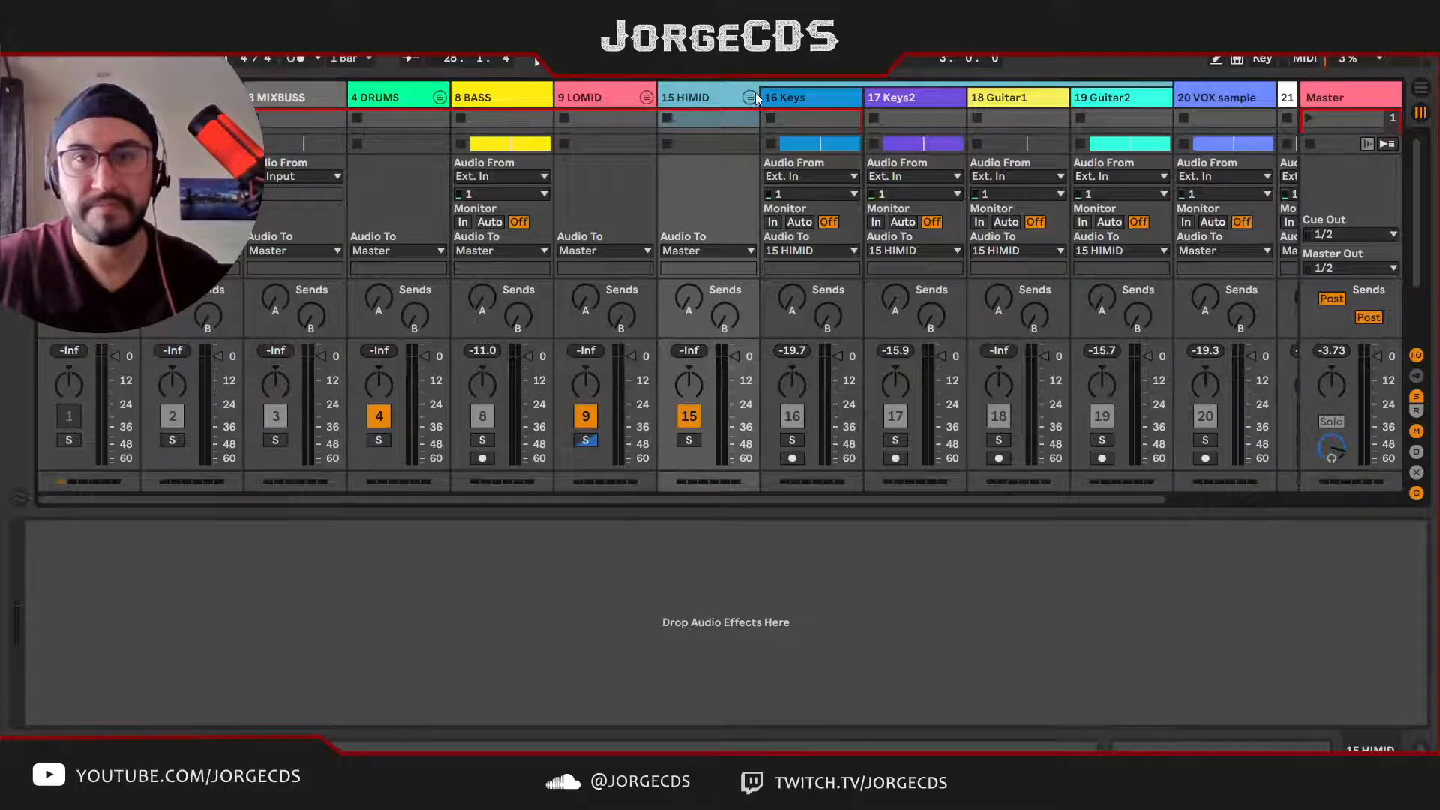
click(750, 97)
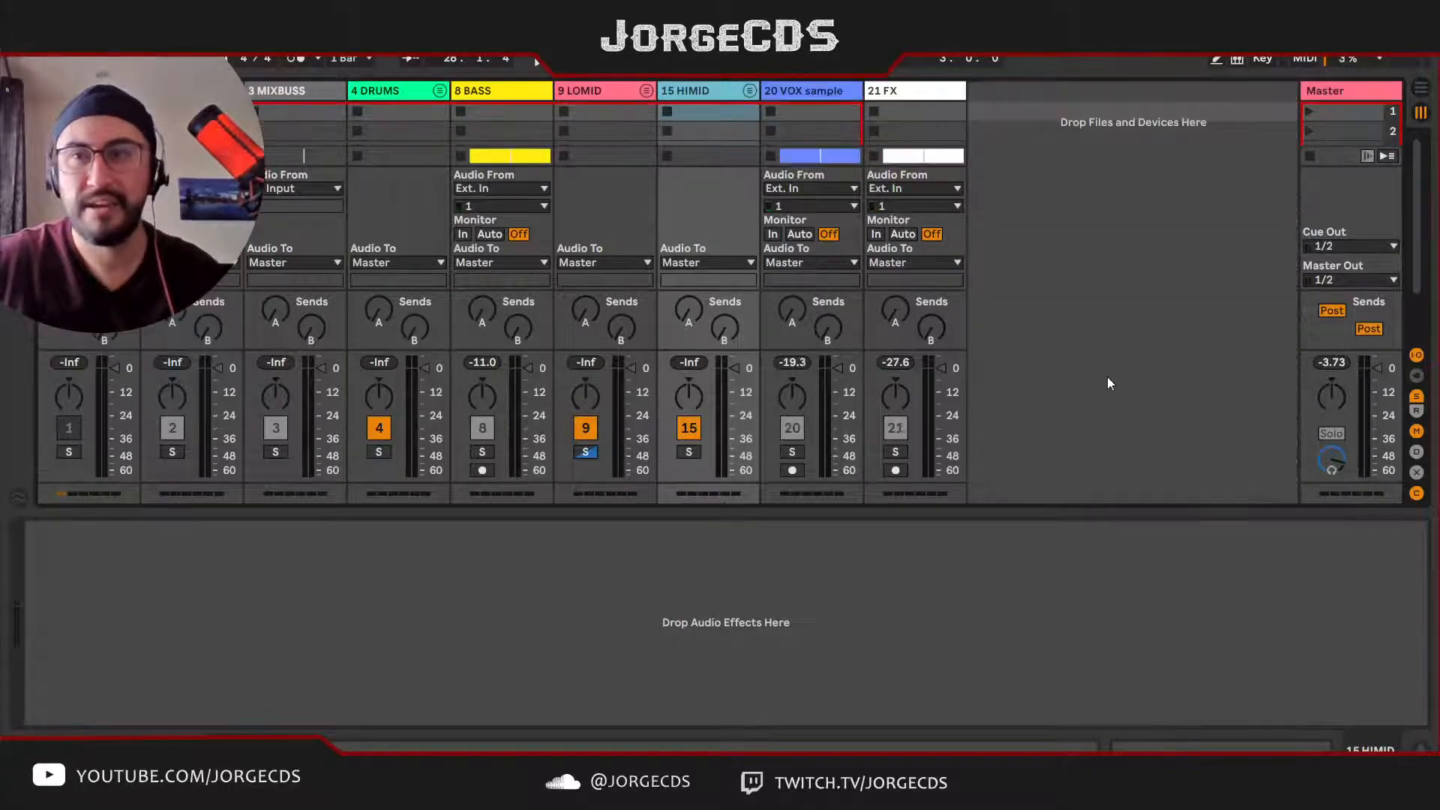
Step: Show the return tracks and route the output of DRUMS and BASS to 2 PUNCH
click(1417, 413)
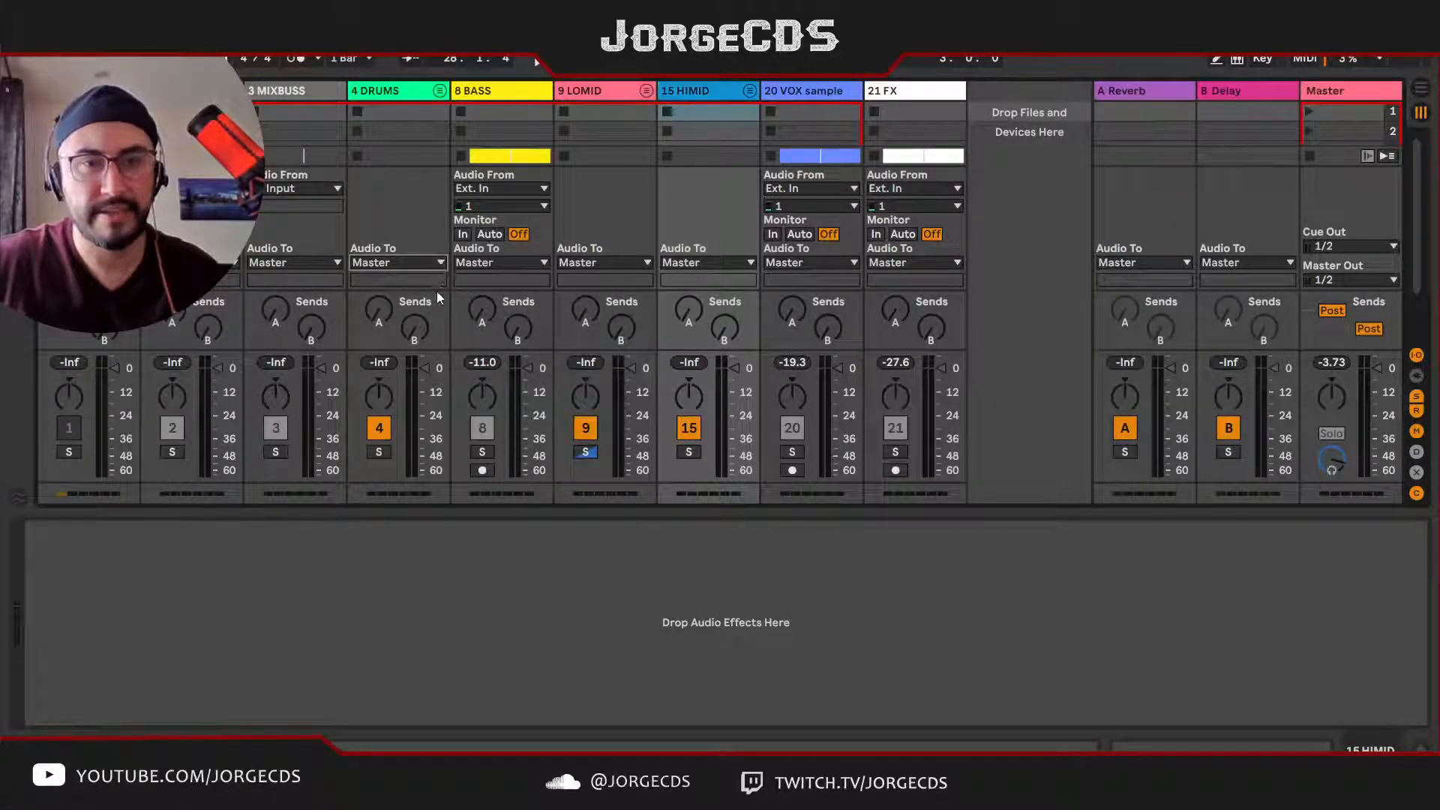
click(417, 346)
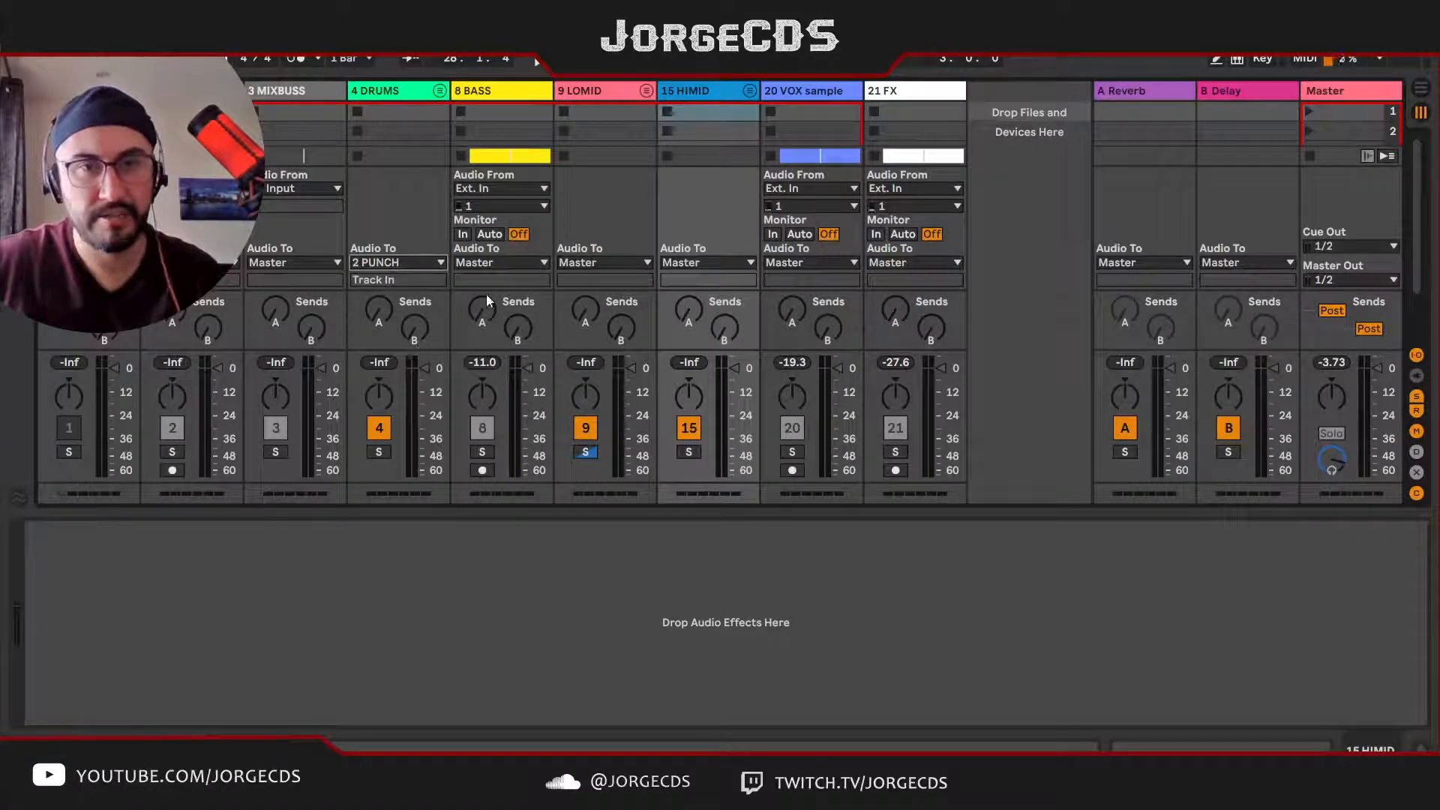
click(525, 264)
click(531, 342)
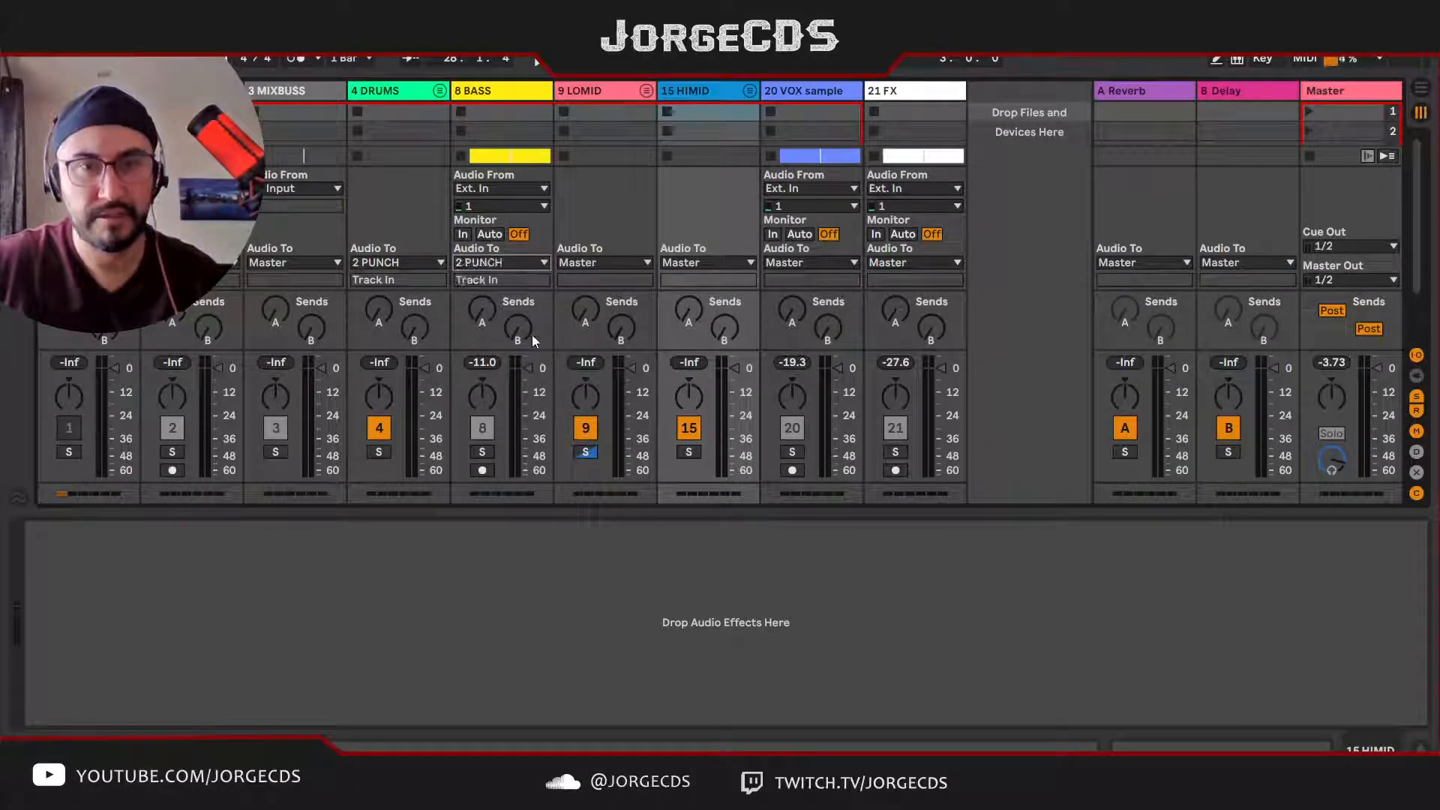
Step: Route the LOMID and HIMID groups to 3 MIXBUSS and set the MIXBUSS monitoring to In
click(611, 260)
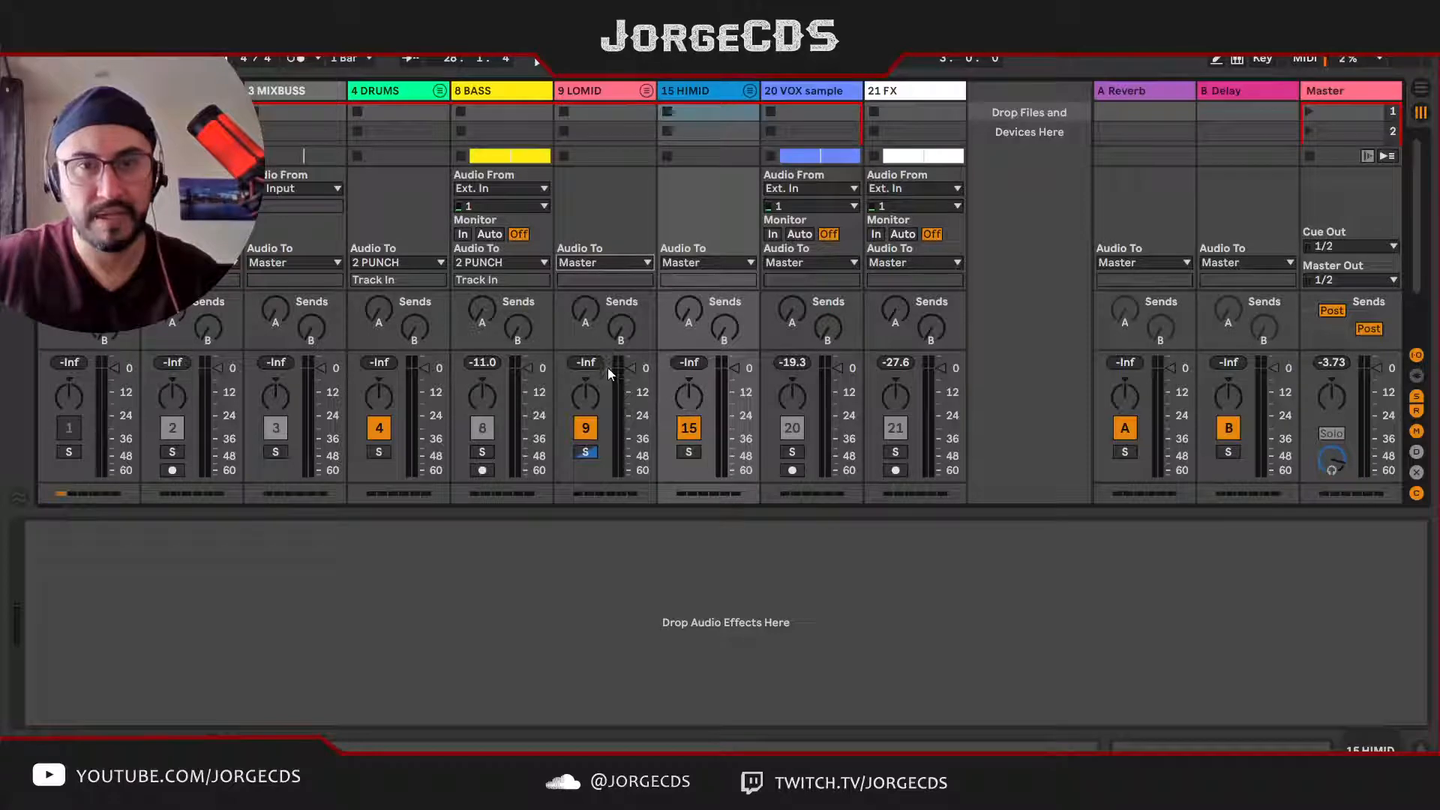
click(608, 367)
click(704, 264)
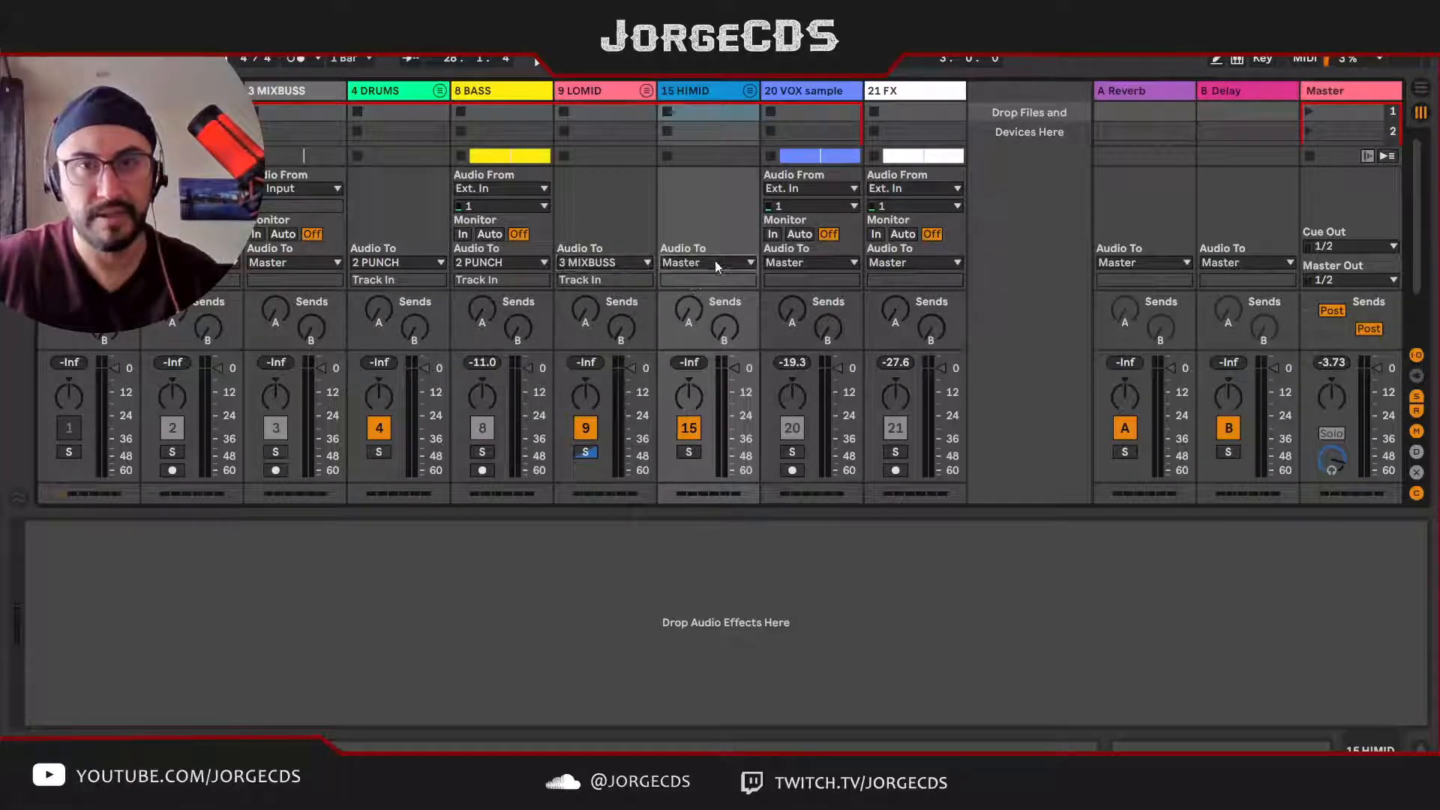
click(711, 360)
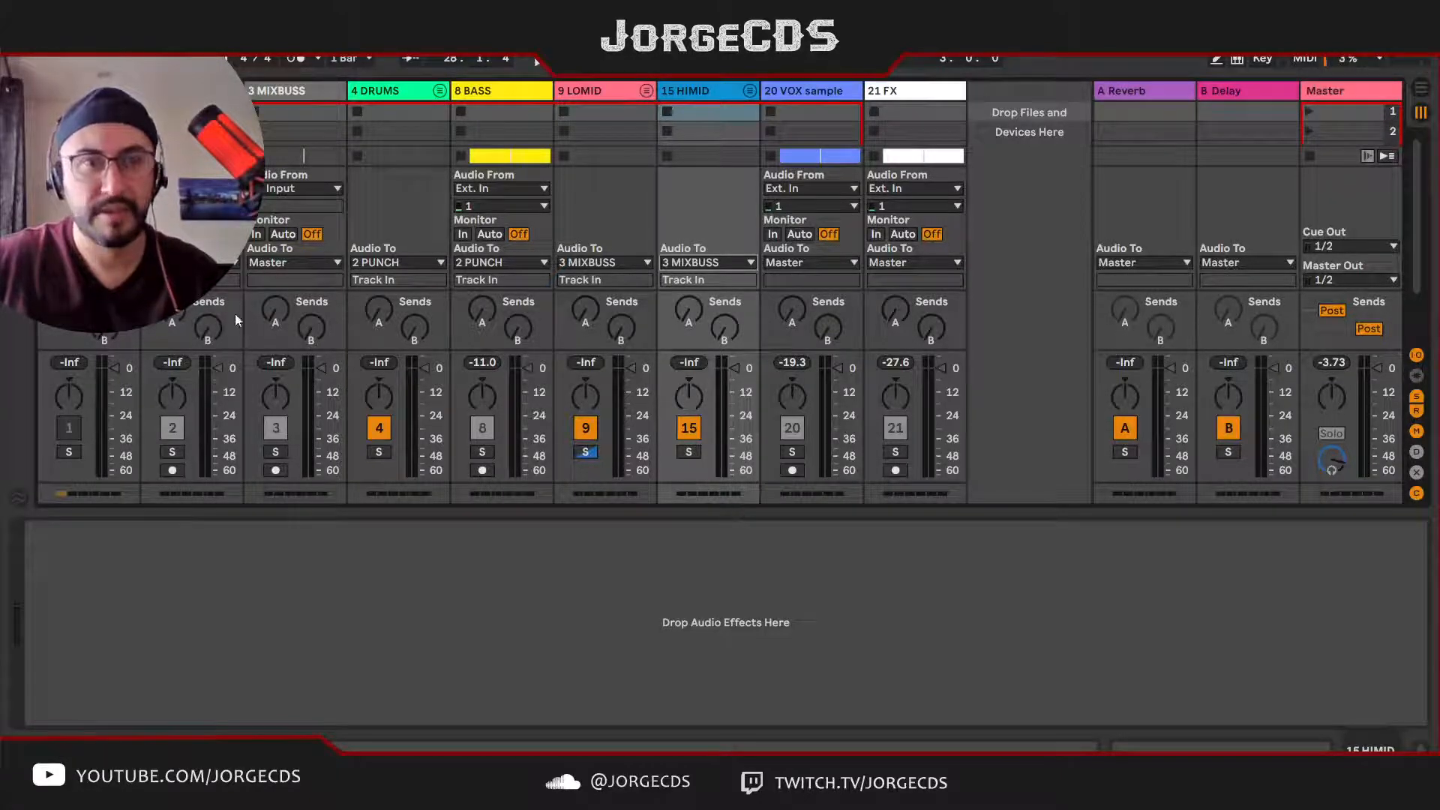
click(259, 234)
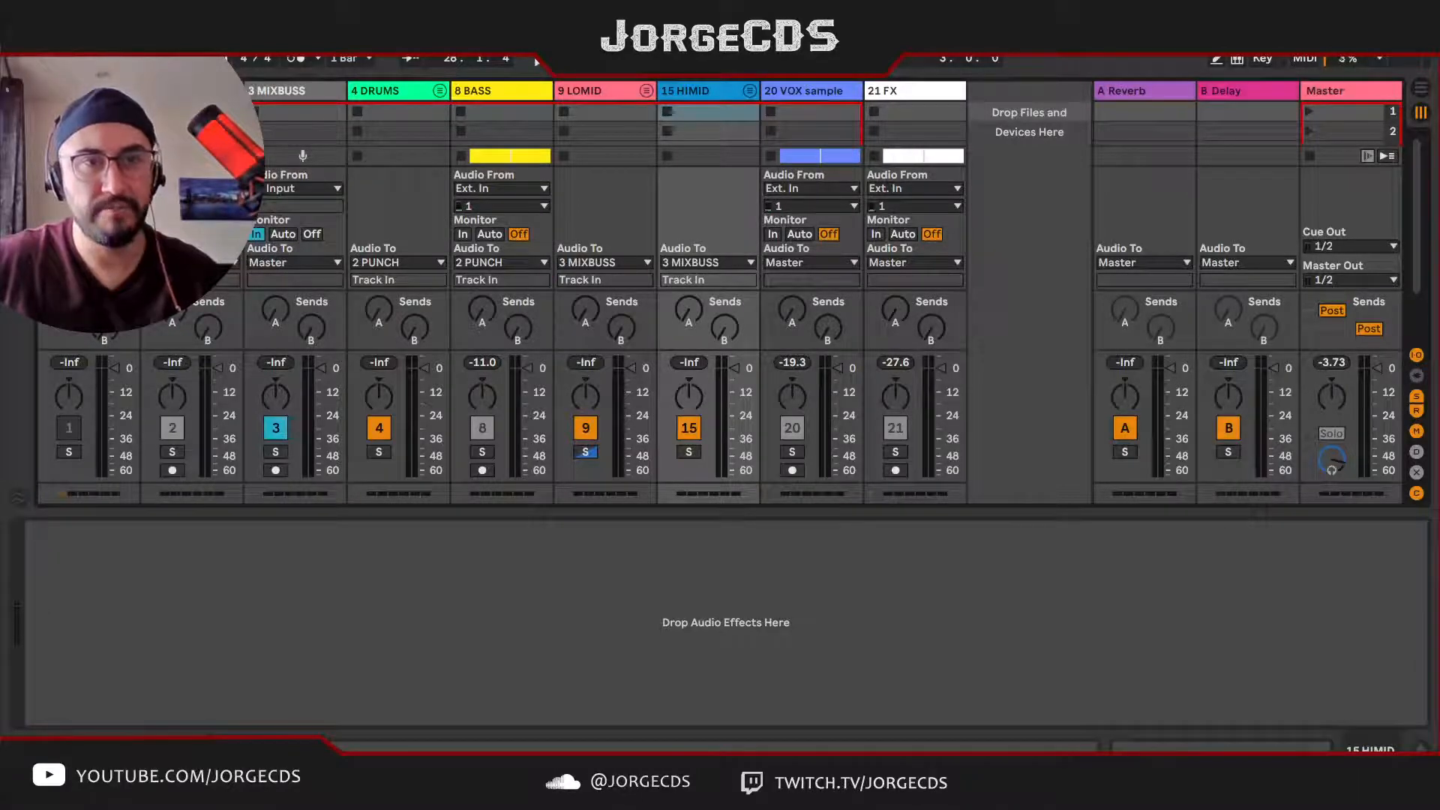
Step: Move the arrangement loop to the three bars starting at bar 21 and start playback
click(381, 90)
key(Tab)
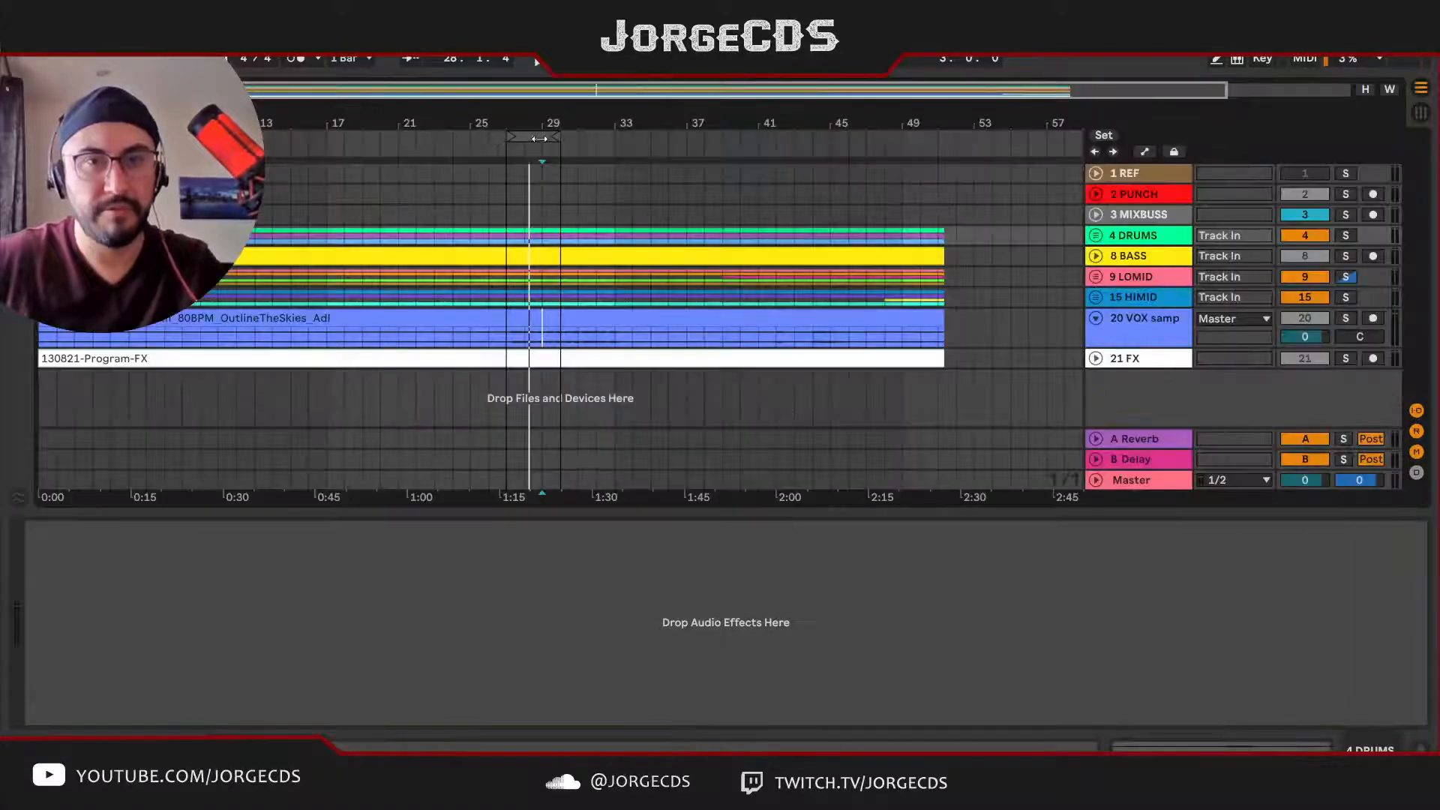
drag(400, 139, 444, 140)
key(space)
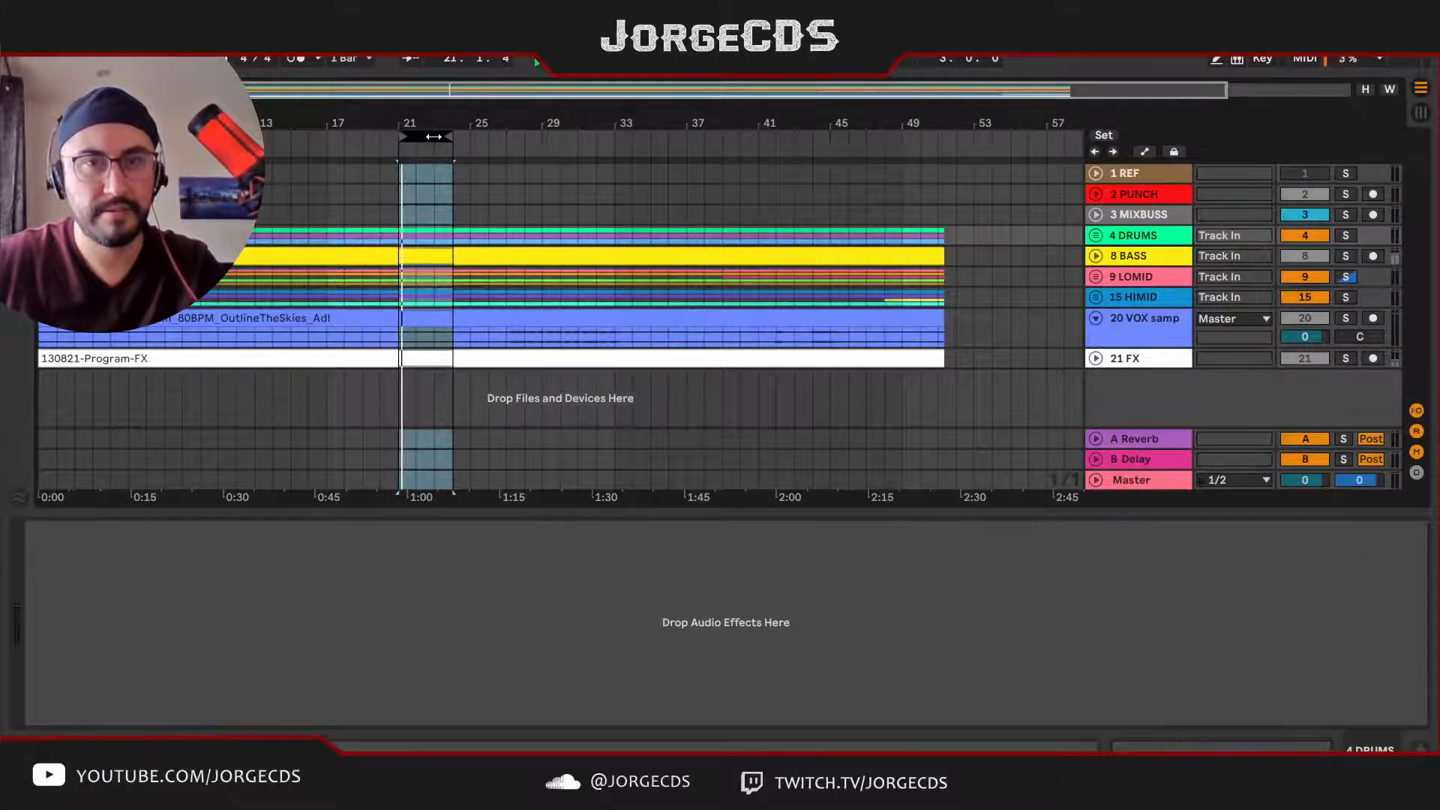
Step: Solo the PUNCH bus and the MIXBUSS in turn to check their signal, and clear the solo
key(Tab)
click(173, 452)
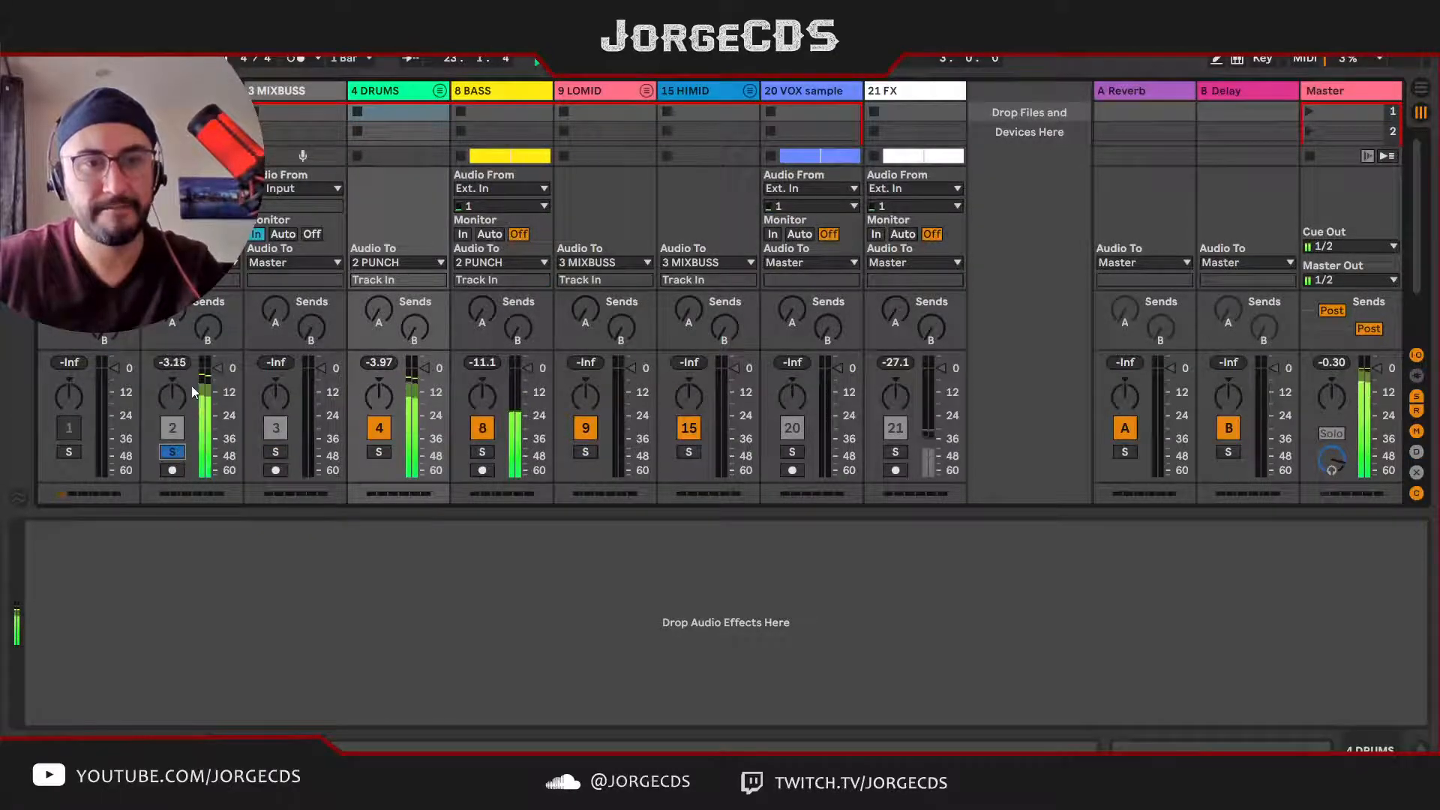
click(276, 451)
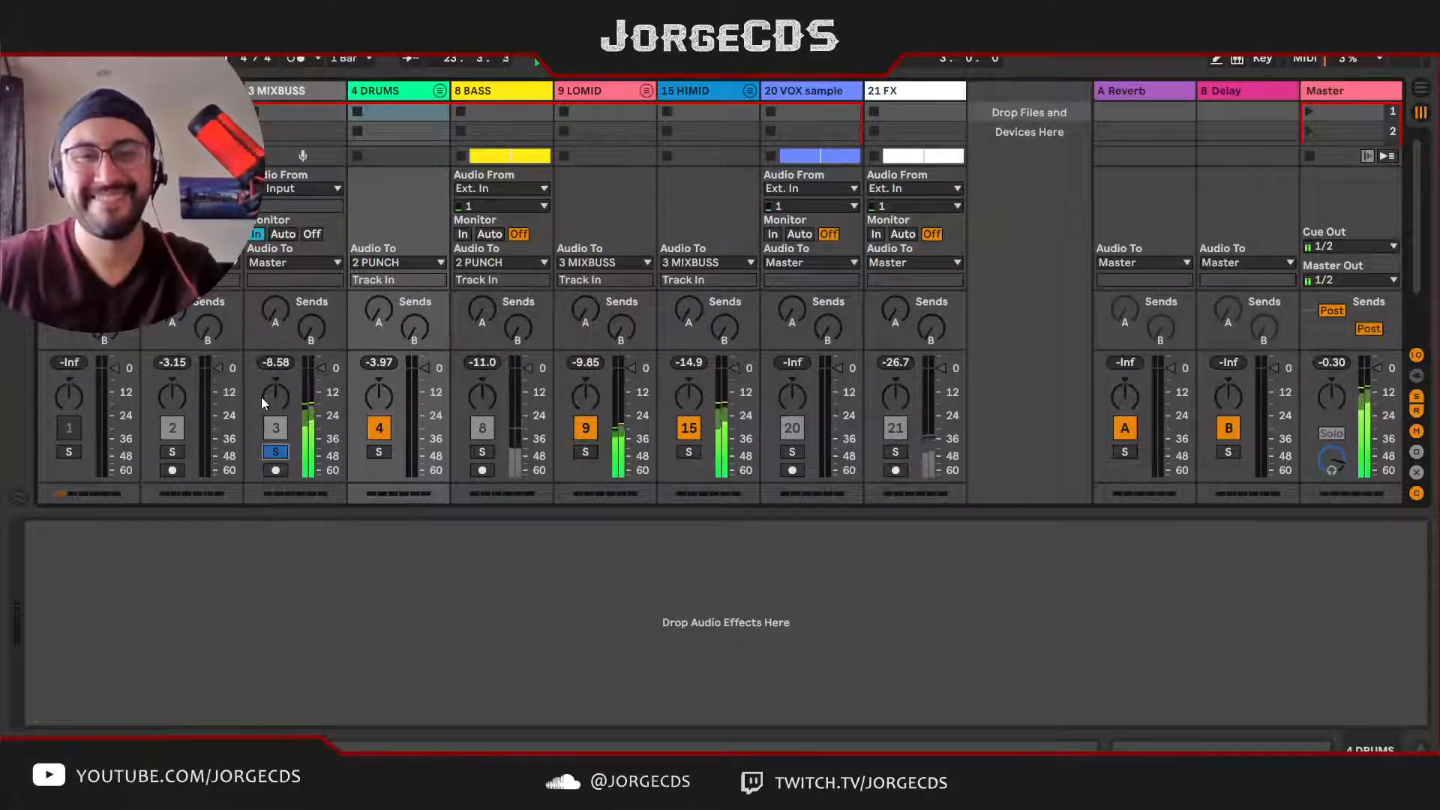
click(276, 451)
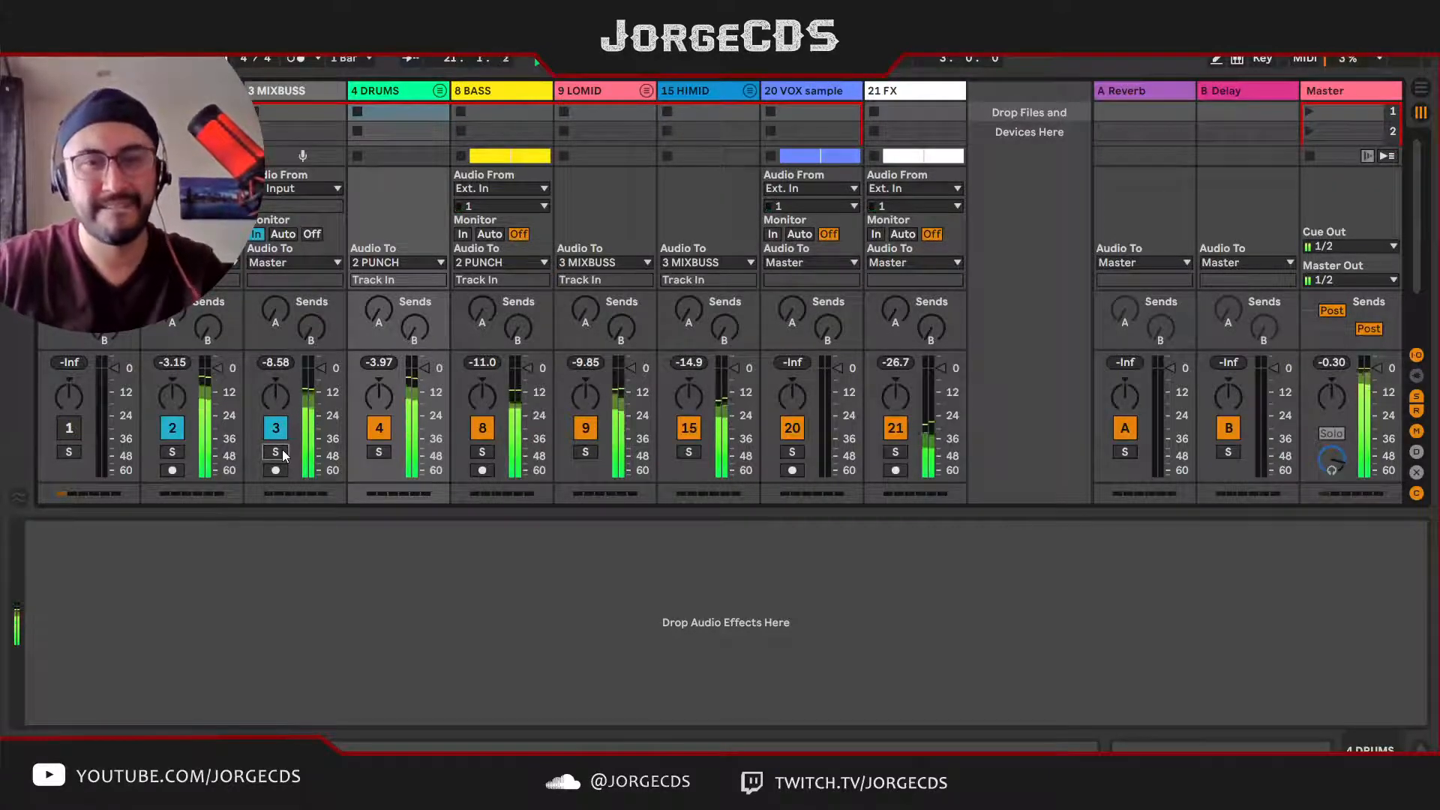
Step: Stop playback, shorten the arrangement loop to two bars starting at bar 21, and return to the mixer
key(Tab)
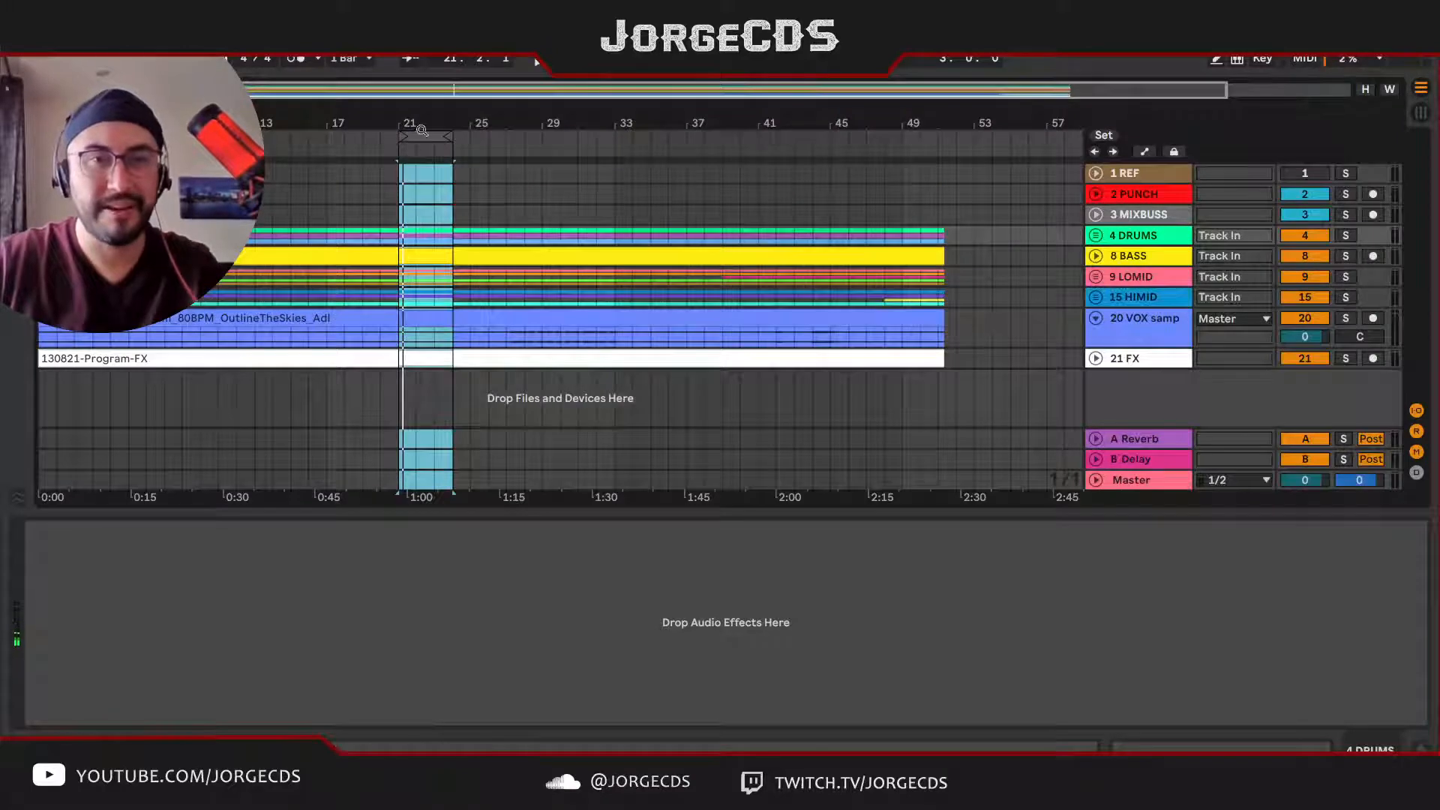
scroll(561, 300, up, 4)
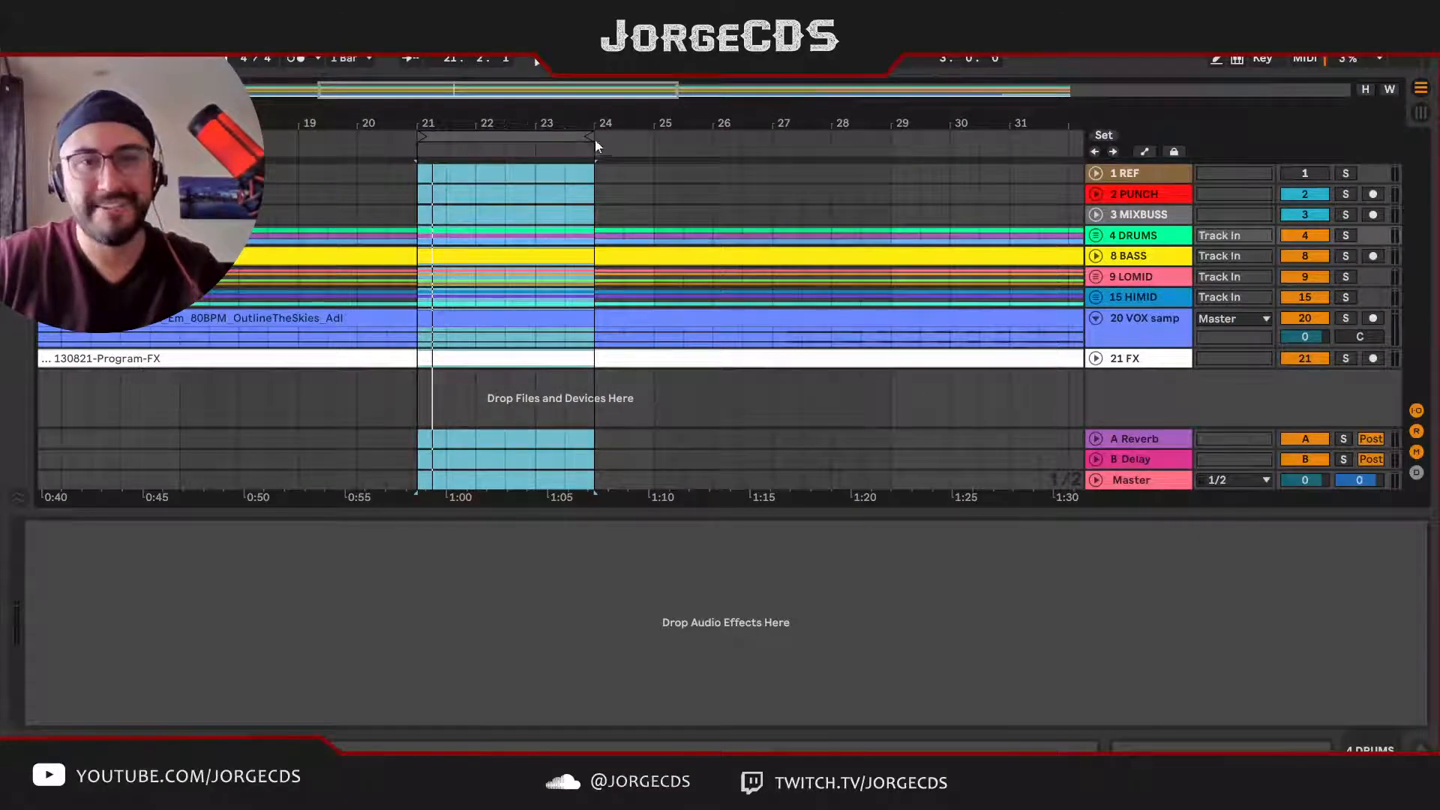
drag(594, 138, 532, 142)
key(Tab)
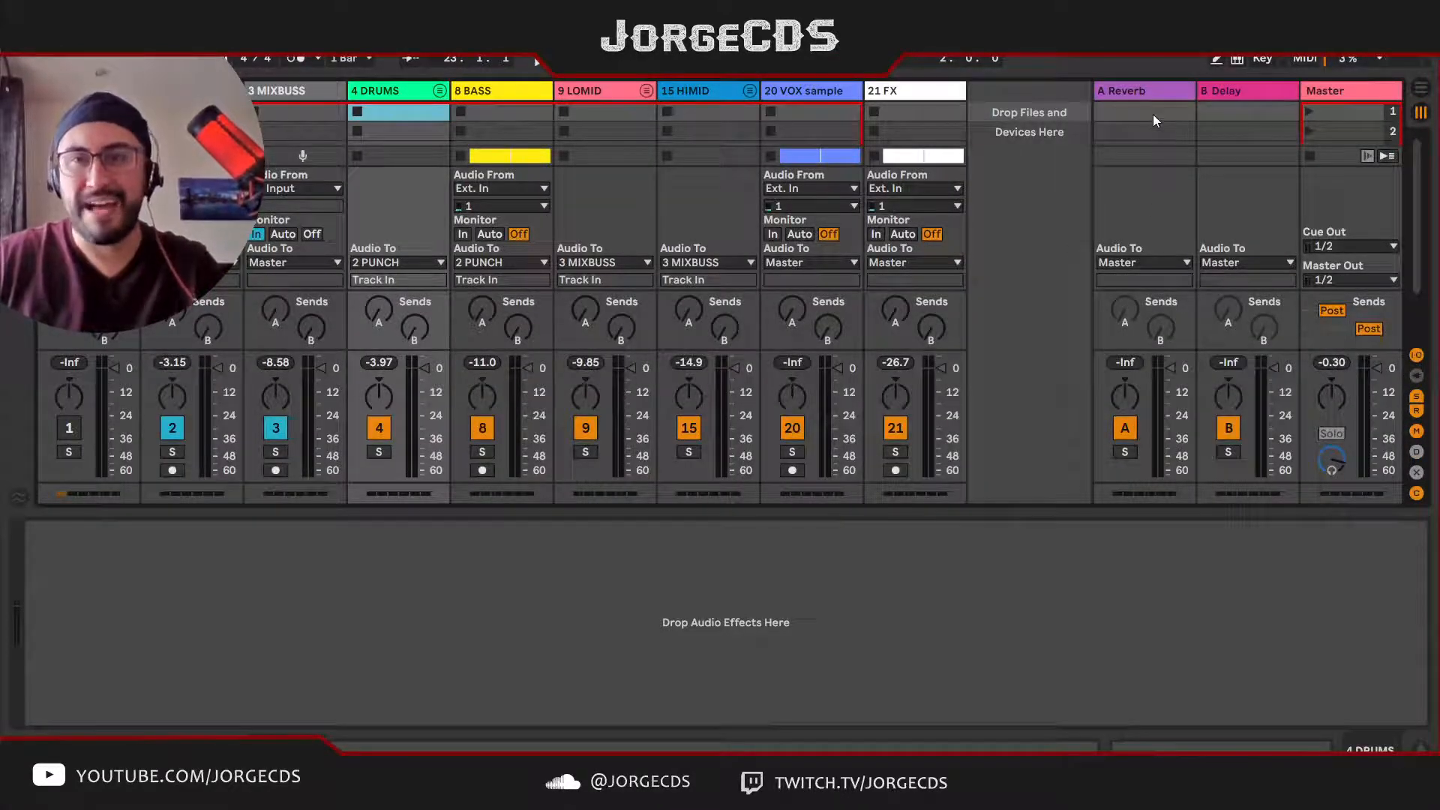
Step: Examine the devices on the Reverb and Delay return tracks
click(1144, 93)
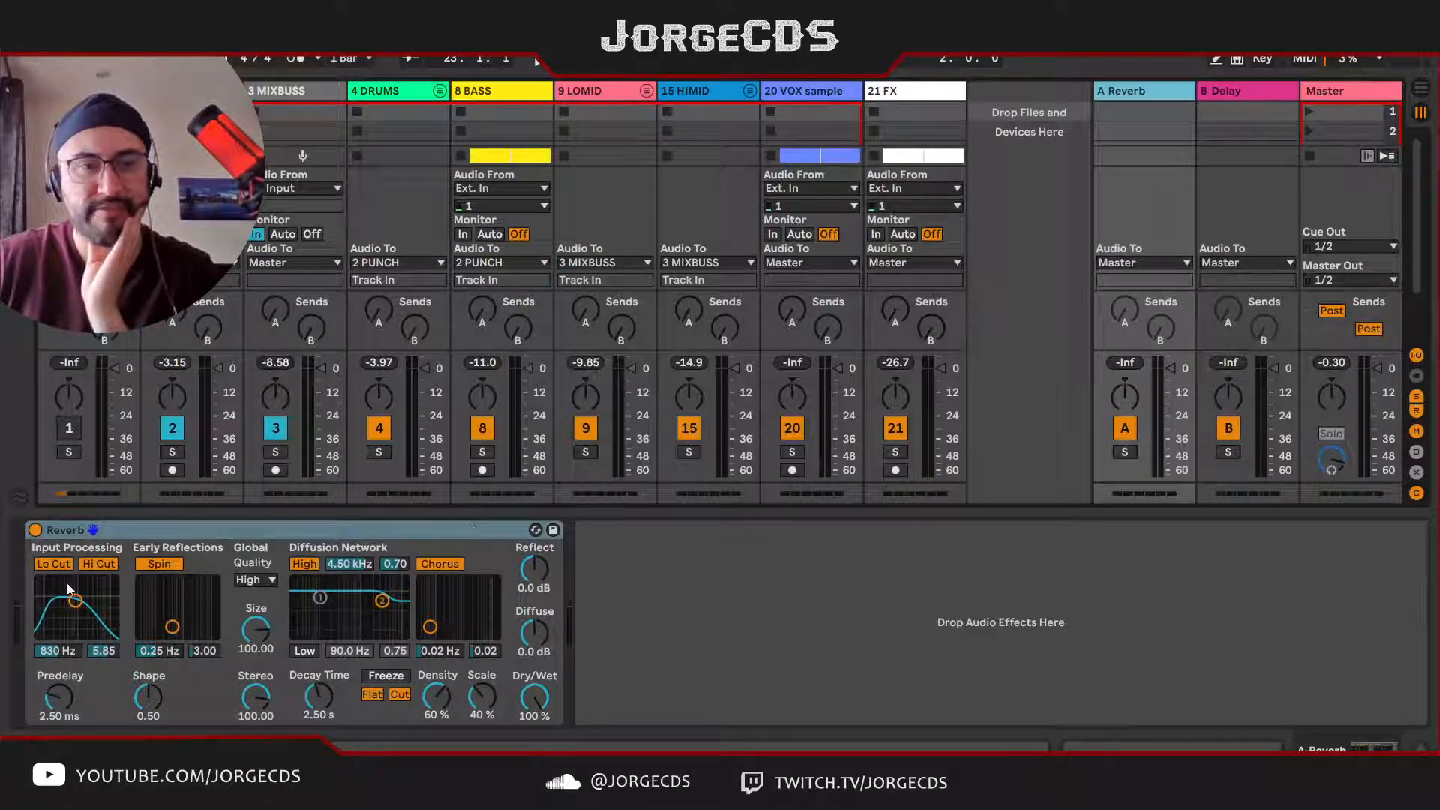
click(1220, 92)
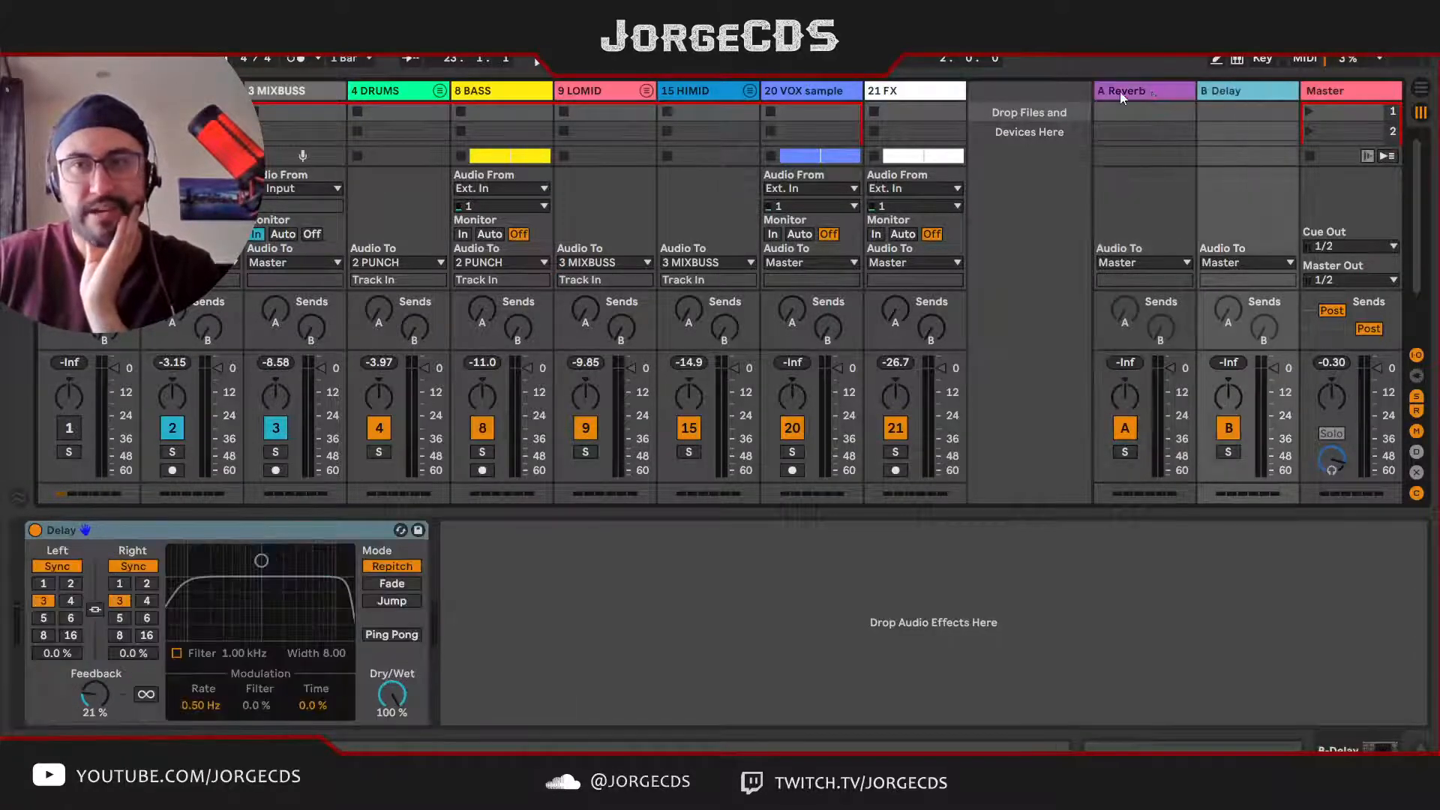
click(1110, 92)
click(1223, 92)
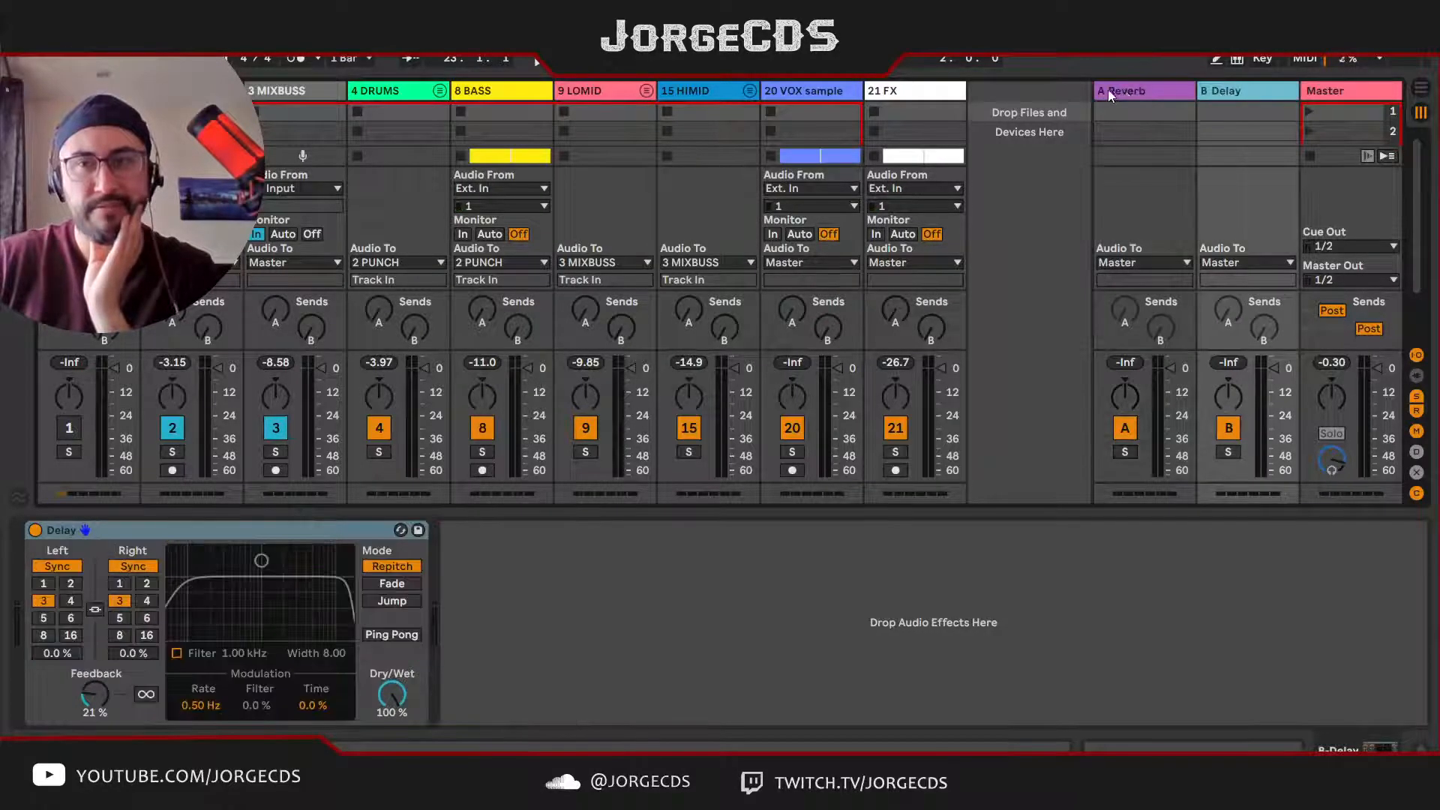
Step: Set the Reverb return's low diffusion filter to 174 Hz and 0.23, and its Chorus to 0.35 Hz and 0.18
click(1109, 89)
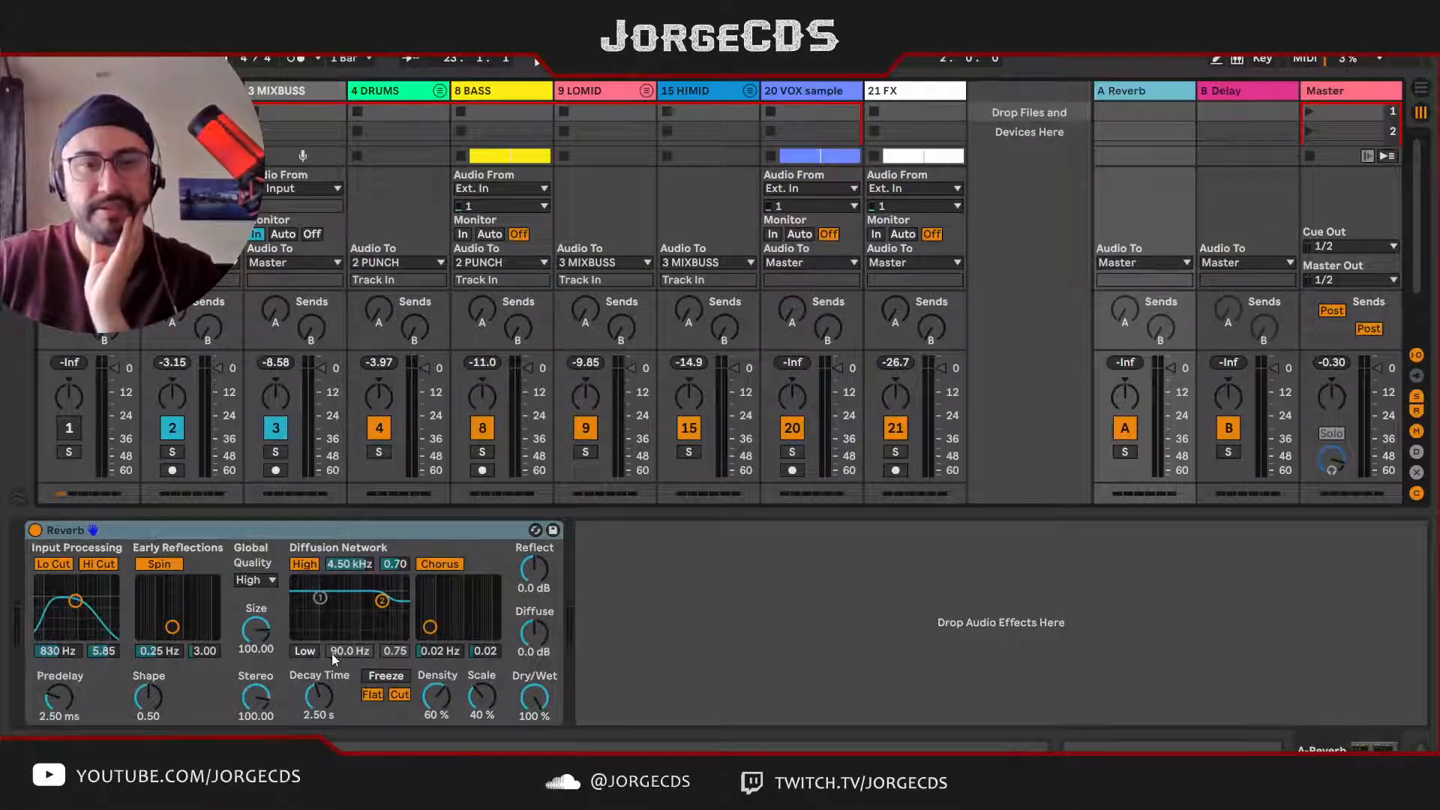
drag(321, 598, 332, 634)
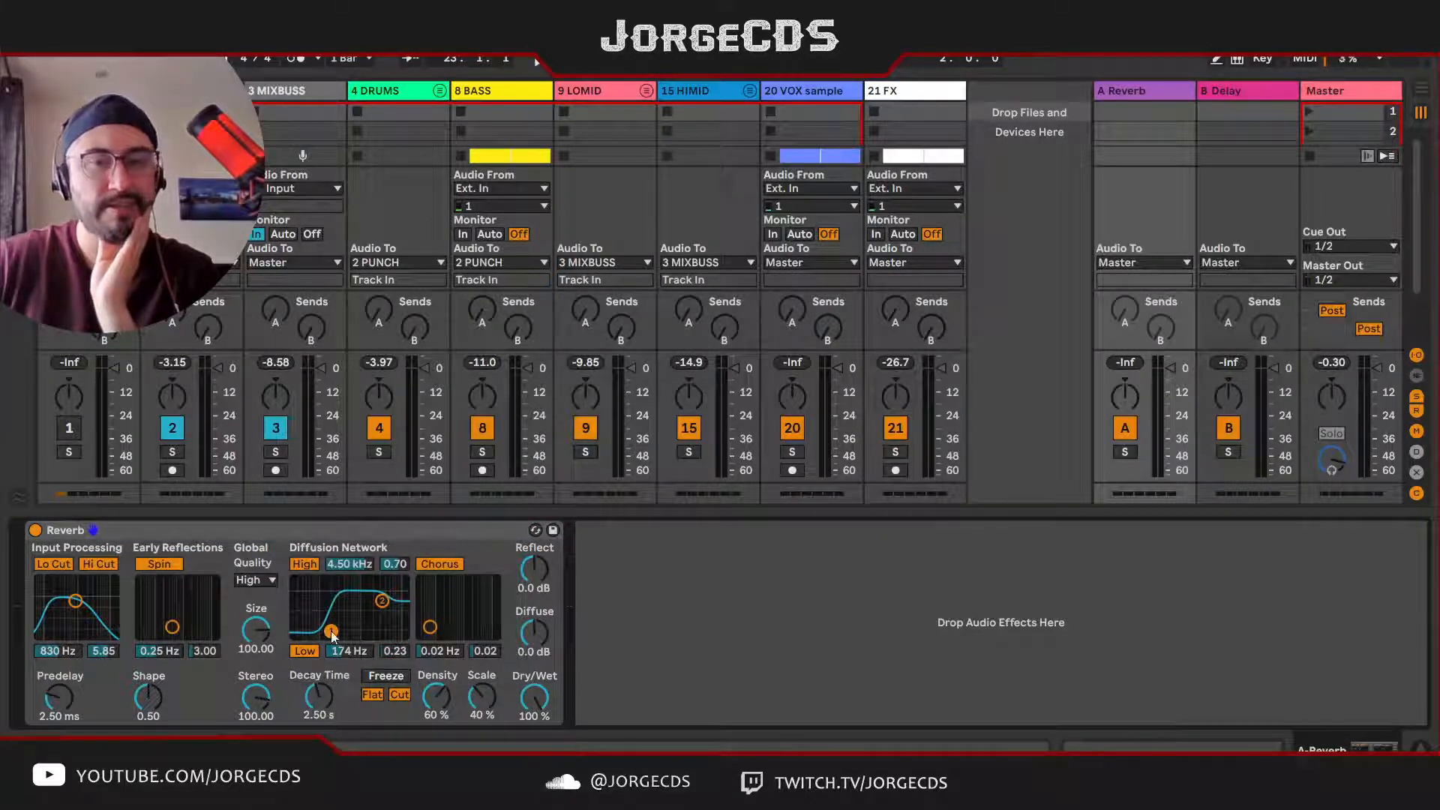
mouse_move(430, 626)
mouse_down()
mouse_move(469, 607)
mouse_move(451, 616)
mouse_up()
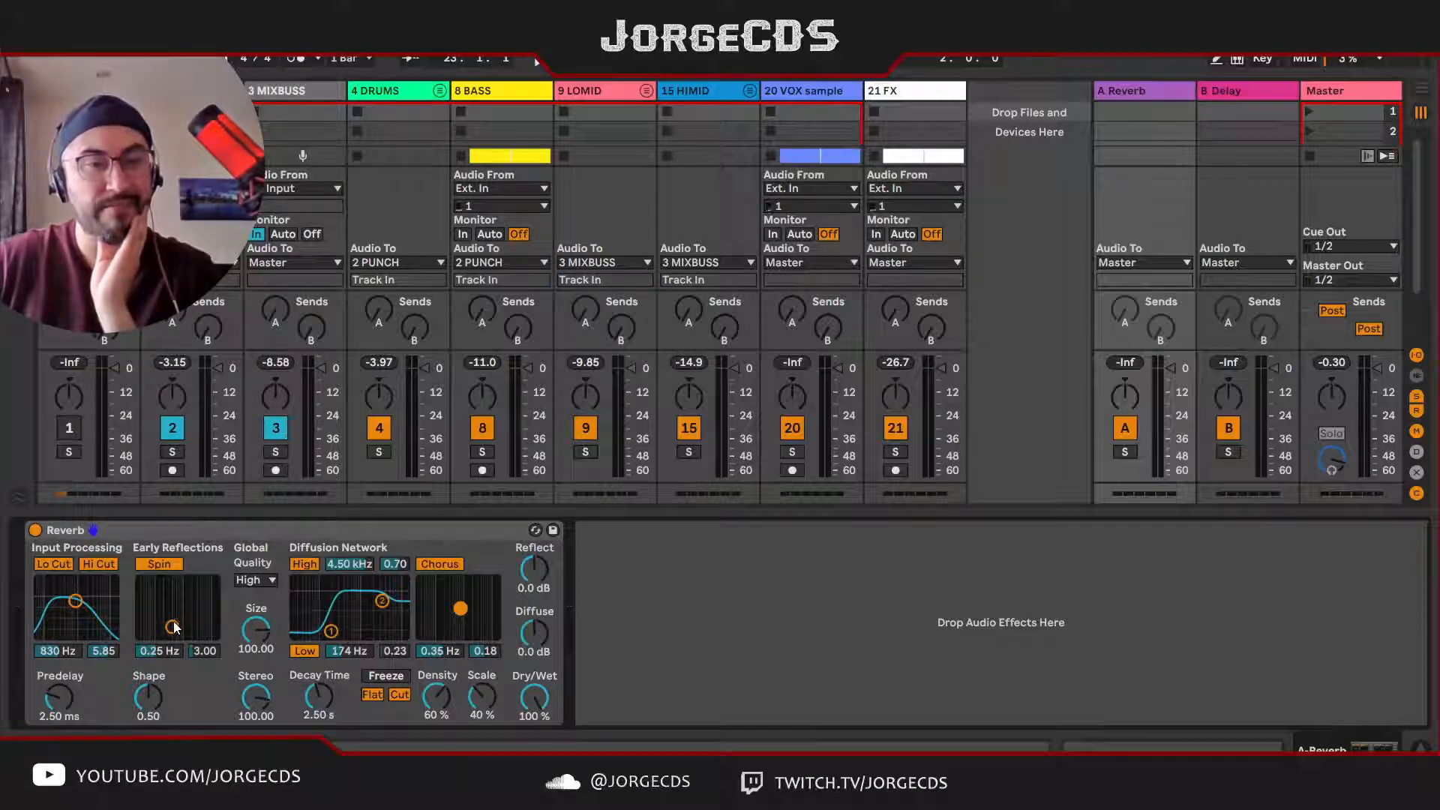
Step: Set the Reverb's early reflections Spin to 0.24 Hz and 9.79, and its input filter to 1.24 kHz and 5.99
drag(173, 628, 171, 608)
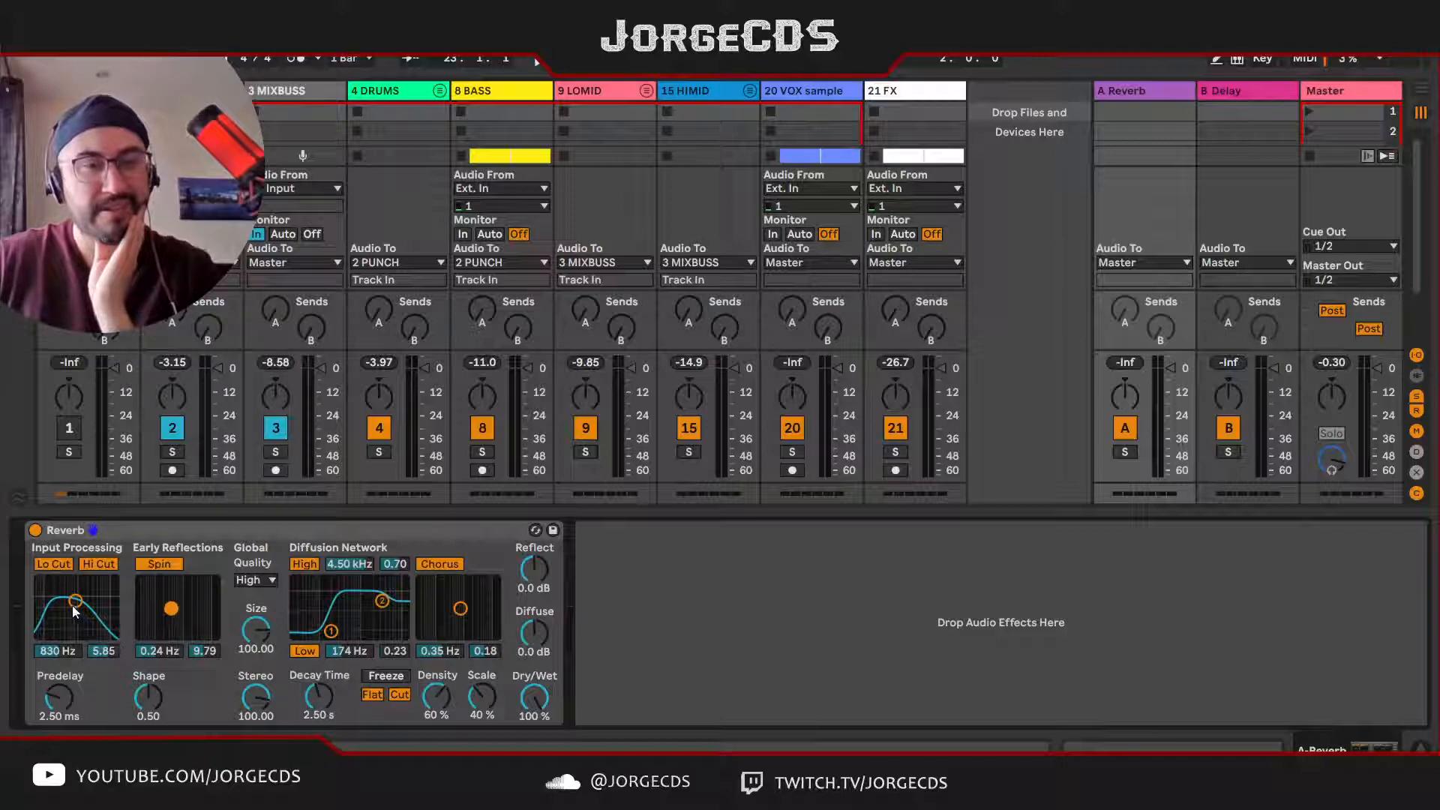
drag(75, 601, 77, 601)
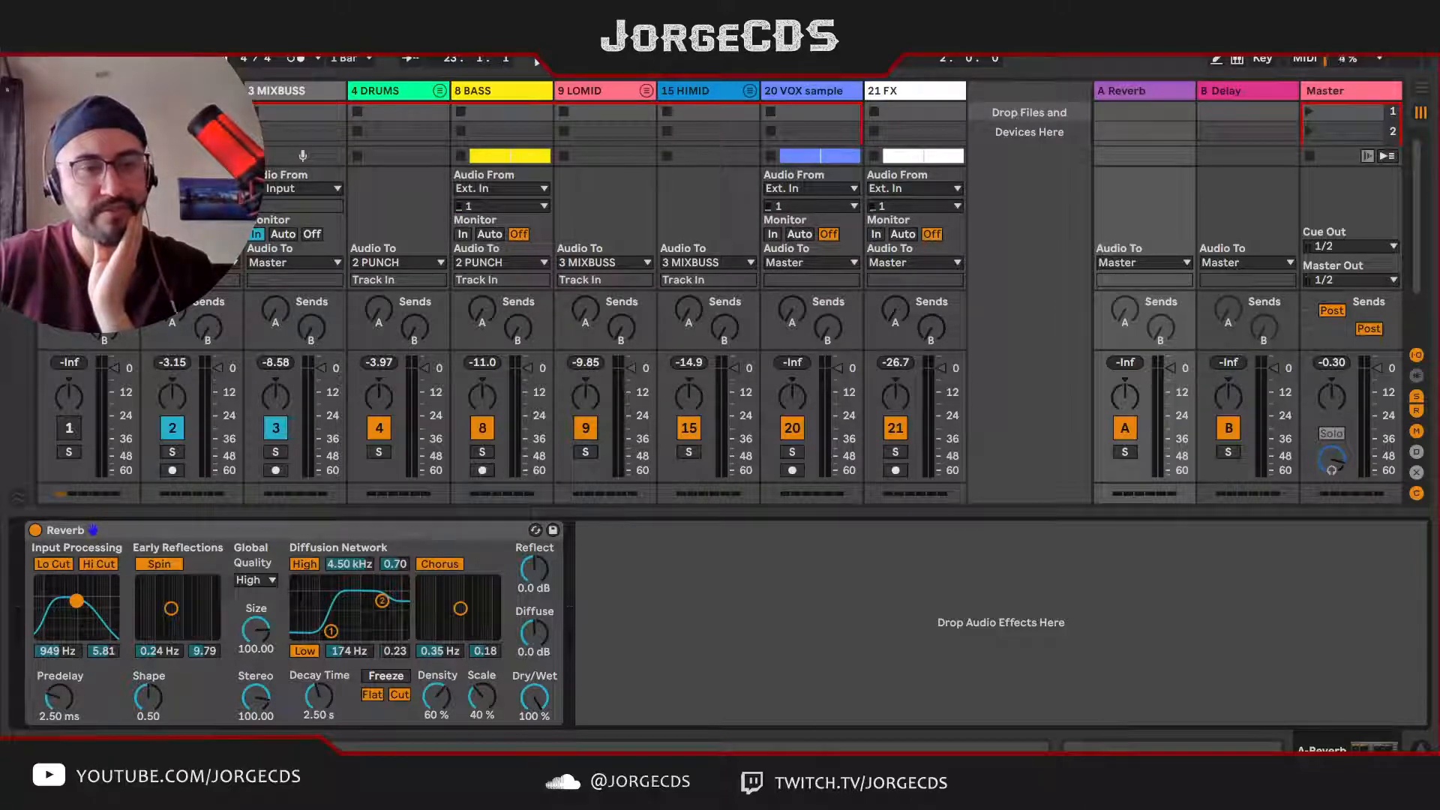
drag(76, 600, 79, 600)
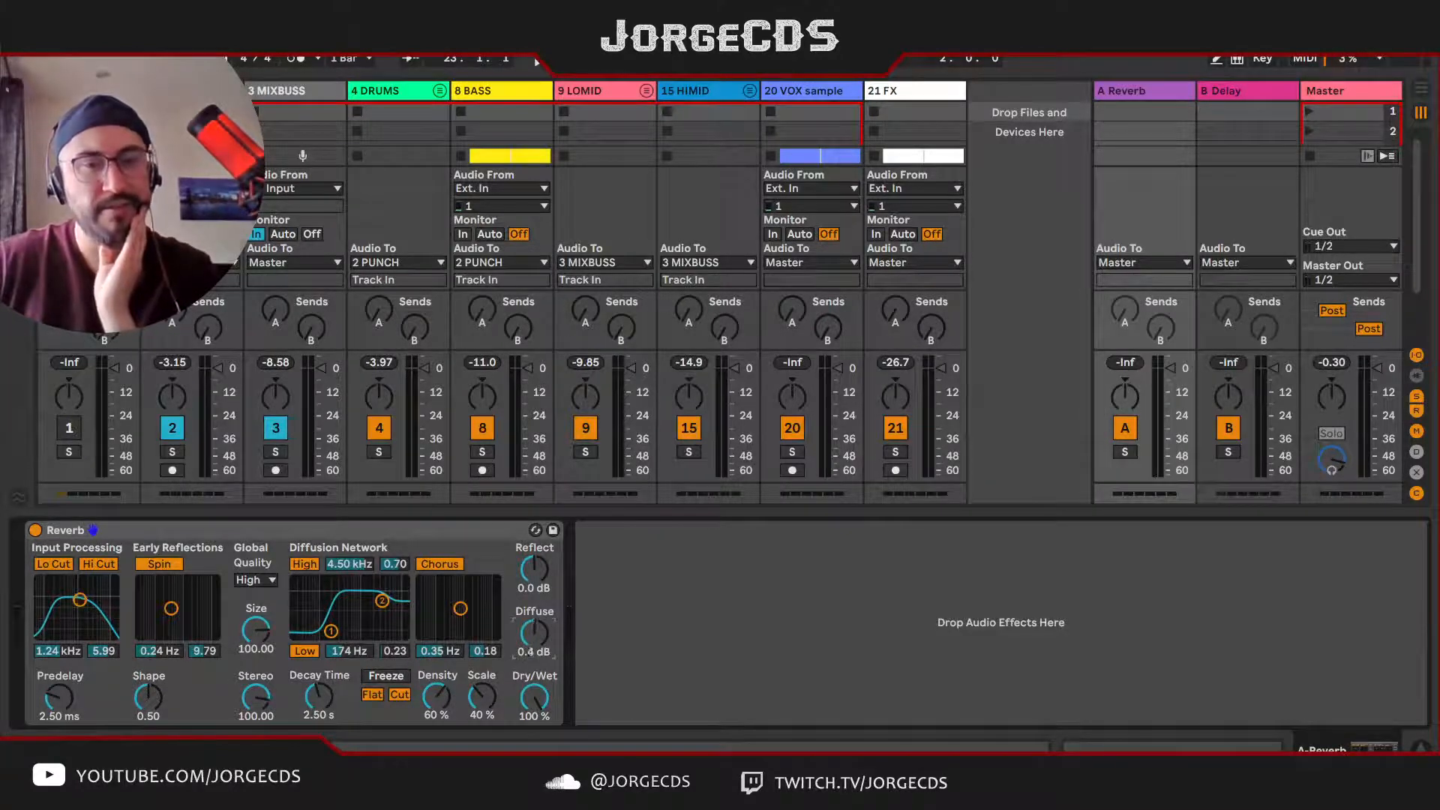
Step: Raise the Reverb's Diffuse level to 2.4 dB and set its high diffusion filter to 3.57 kHz and 0.47
drag(538, 627, 540, 623)
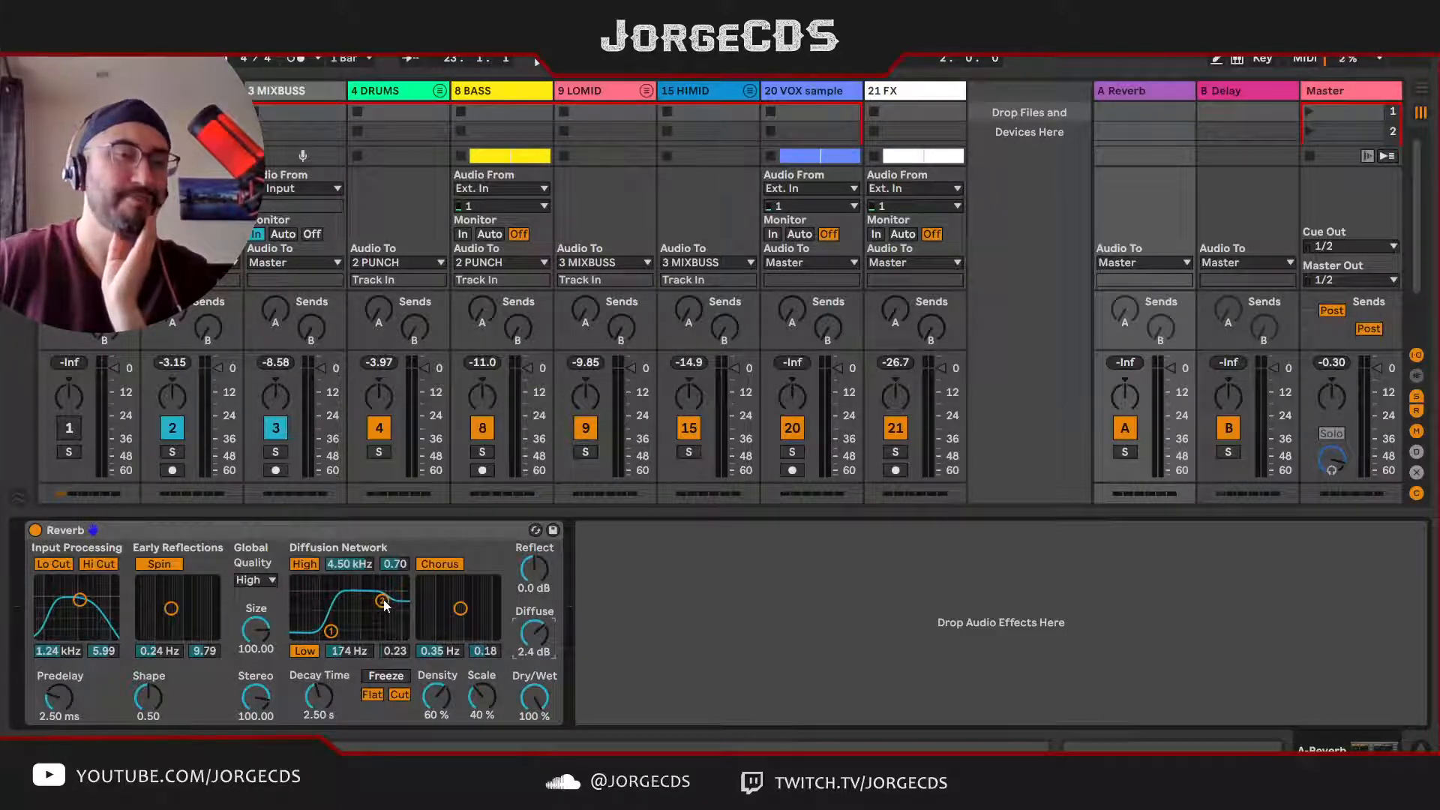
drag(384, 602, 378, 616)
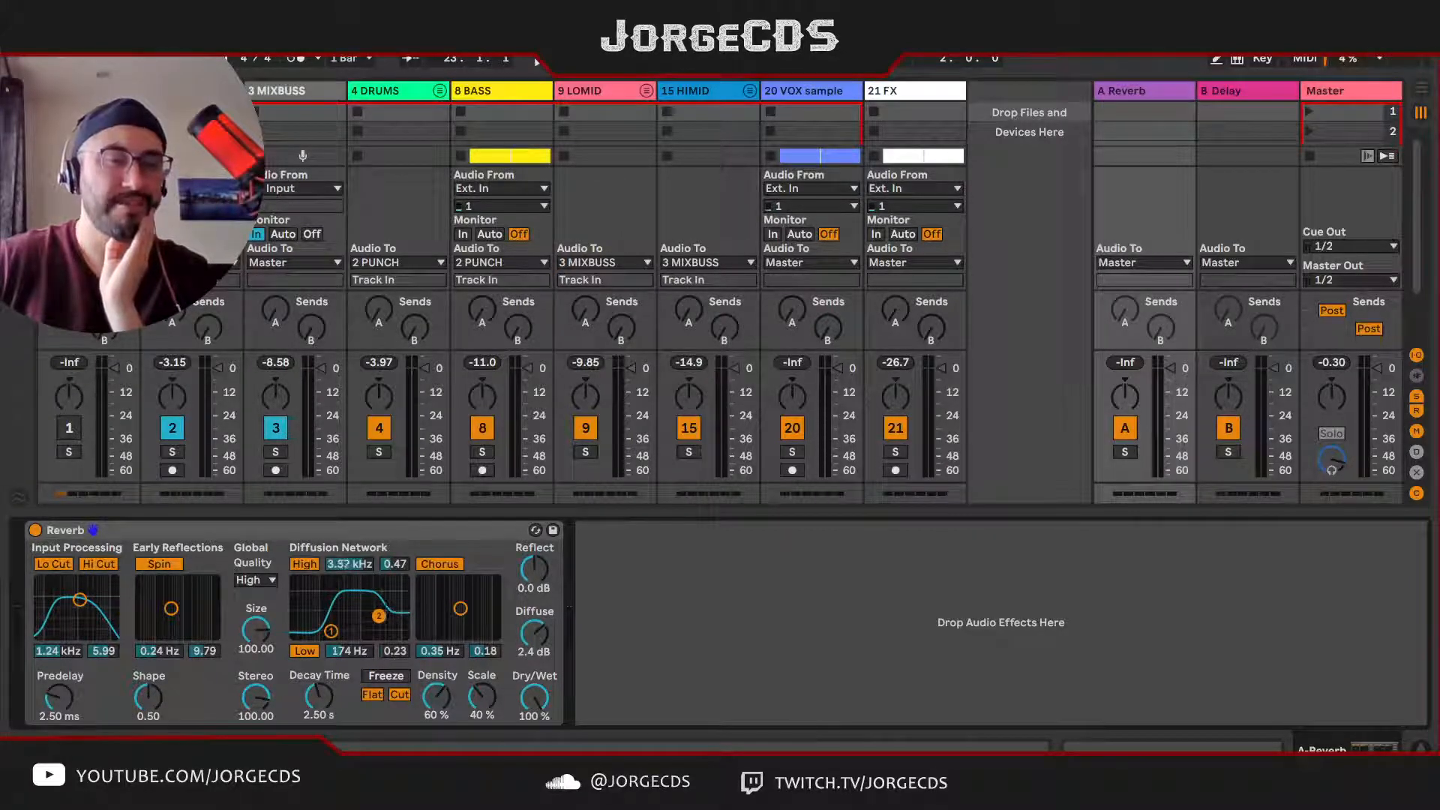
Step: Set the Reverb's Decay Time to 1.53 s and its Size to 84.59
drag(319, 696, 318, 714)
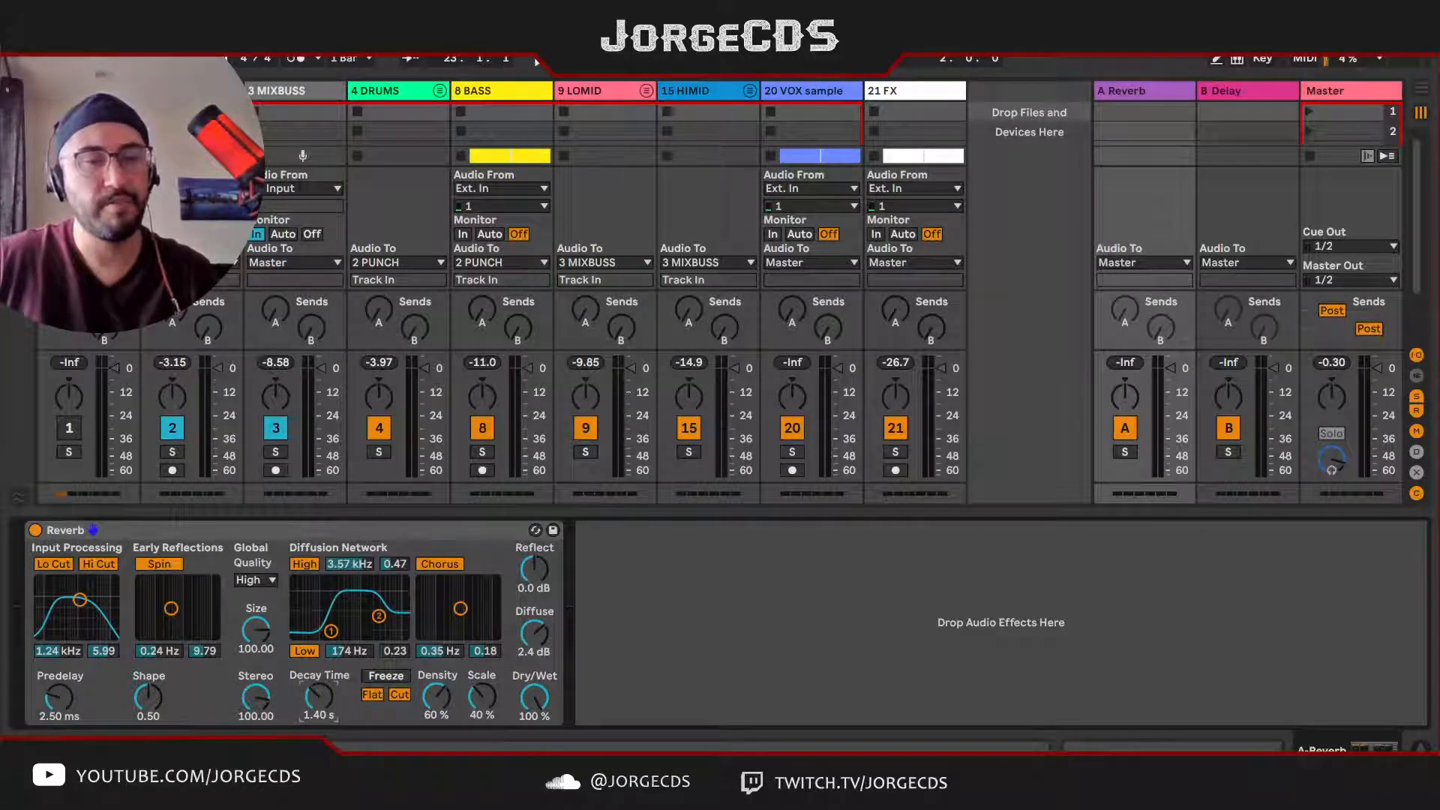
drag(320, 709, 319, 706)
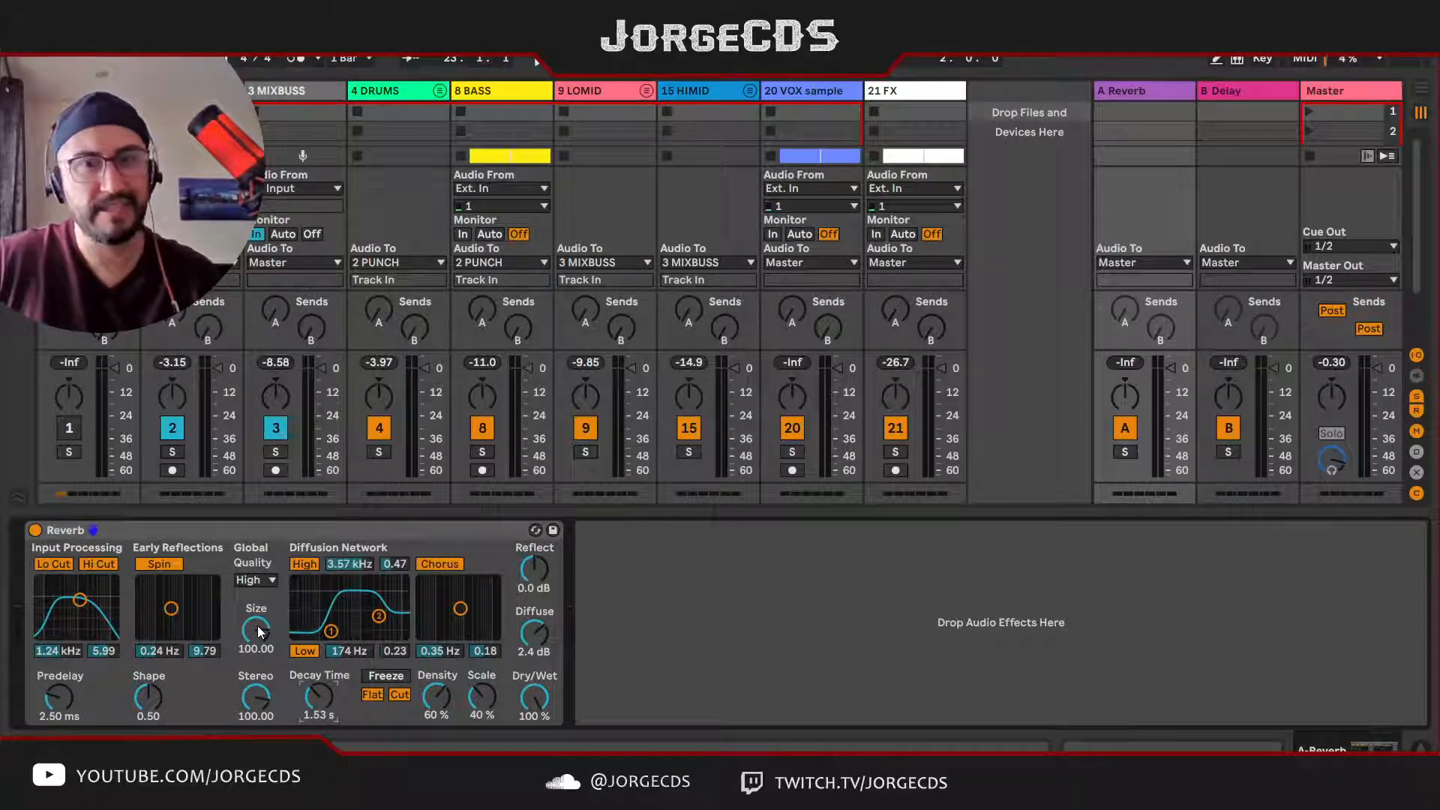
mouse_move(255, 627)
mouse_down()
mouse_move(255, 642)
mouse_move(255, 624)
mouse_up()
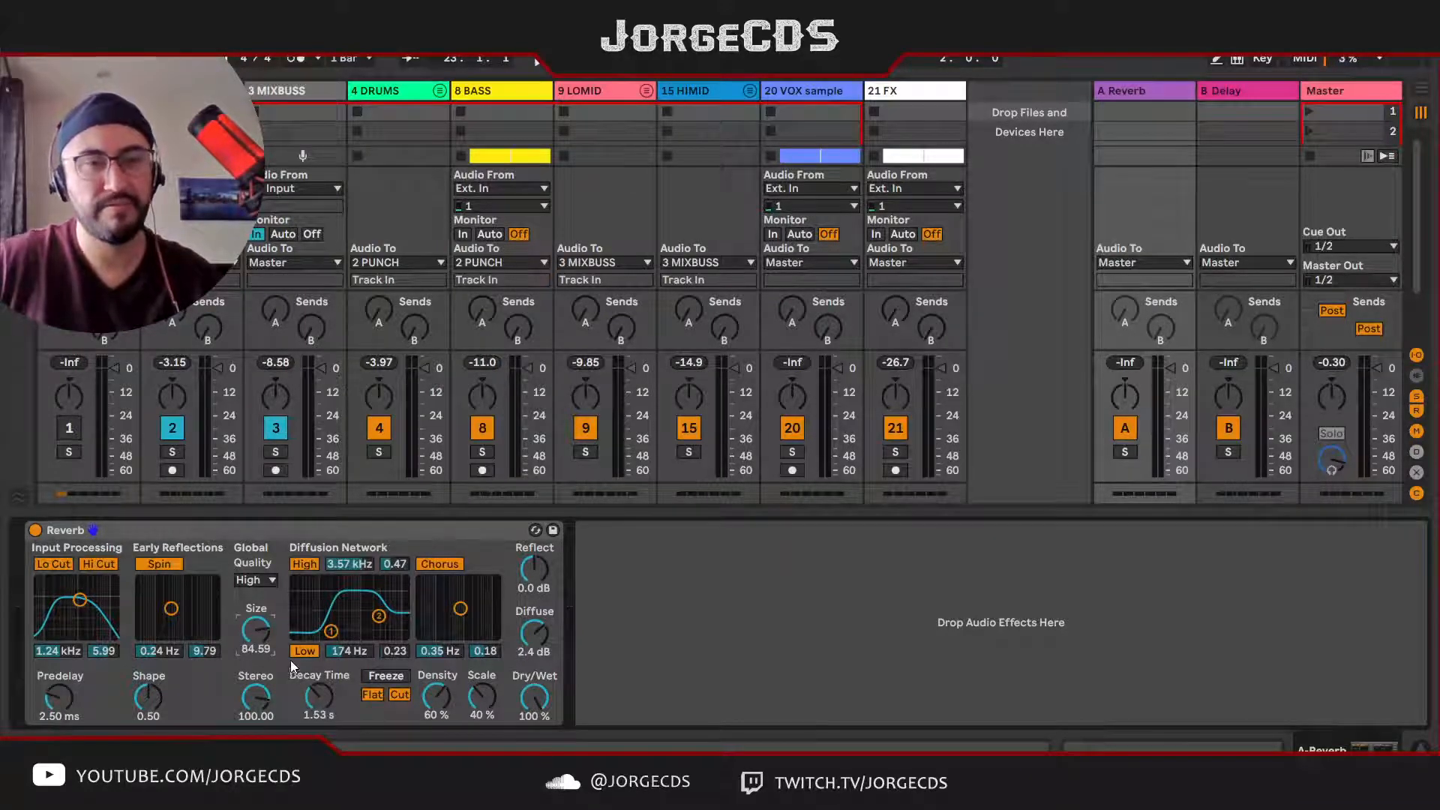
Step: Solo the DRUMS group, play the loop, and raise its send A to the Reverb return
click(379, 453)
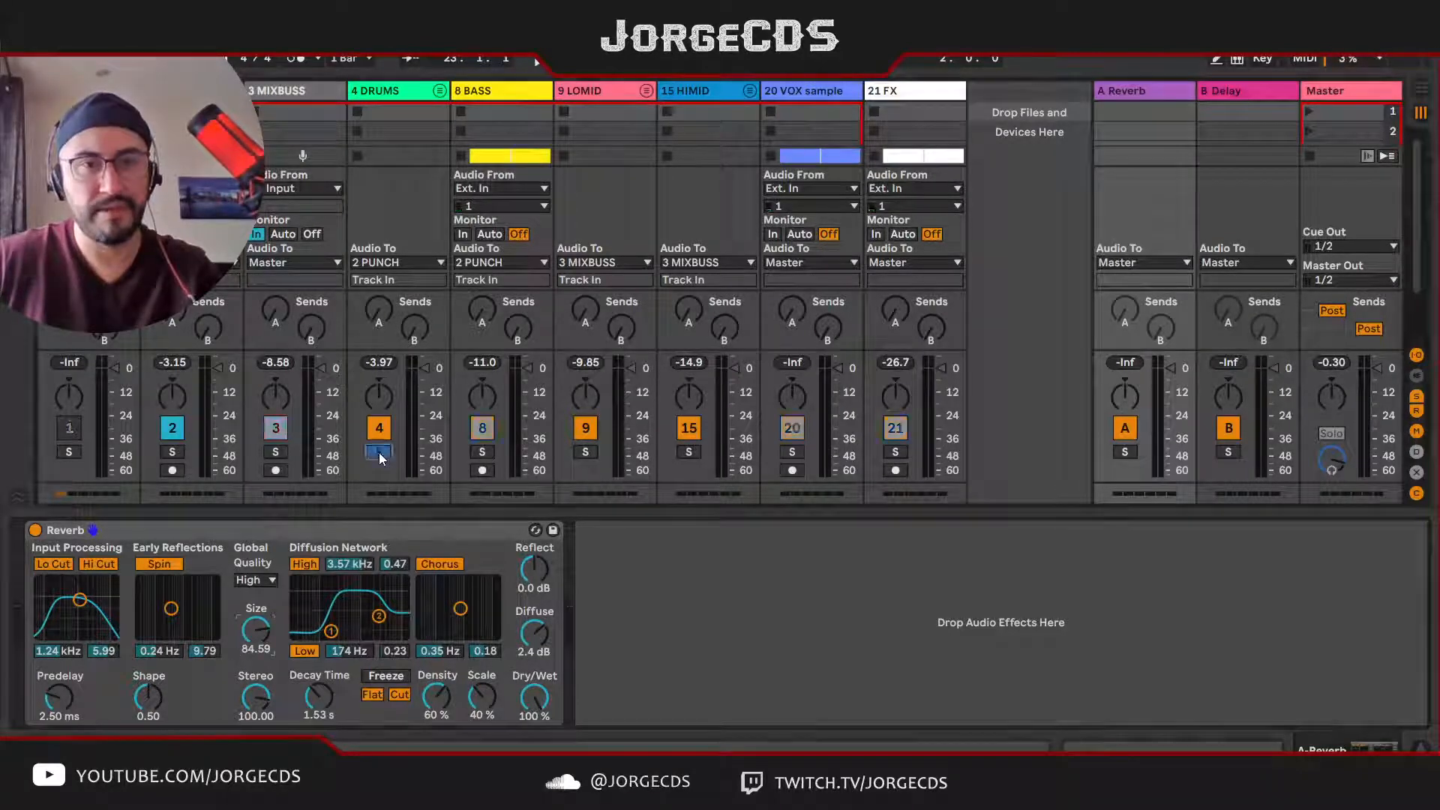
key(space)
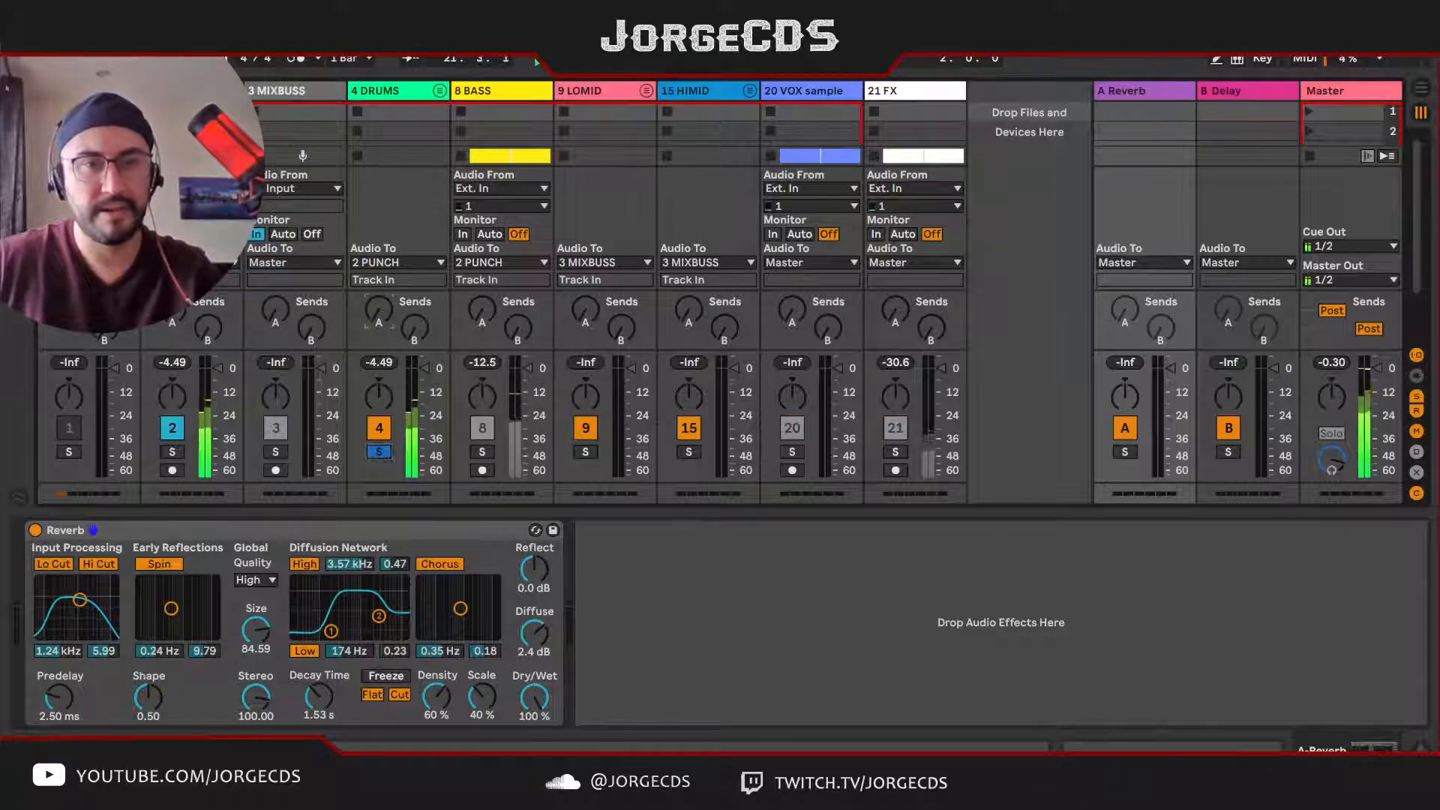
mouse_move(385, 301)
mouse_down()
mouse_move(386, 259)
mouse_move(387, 287)
mouse_up()
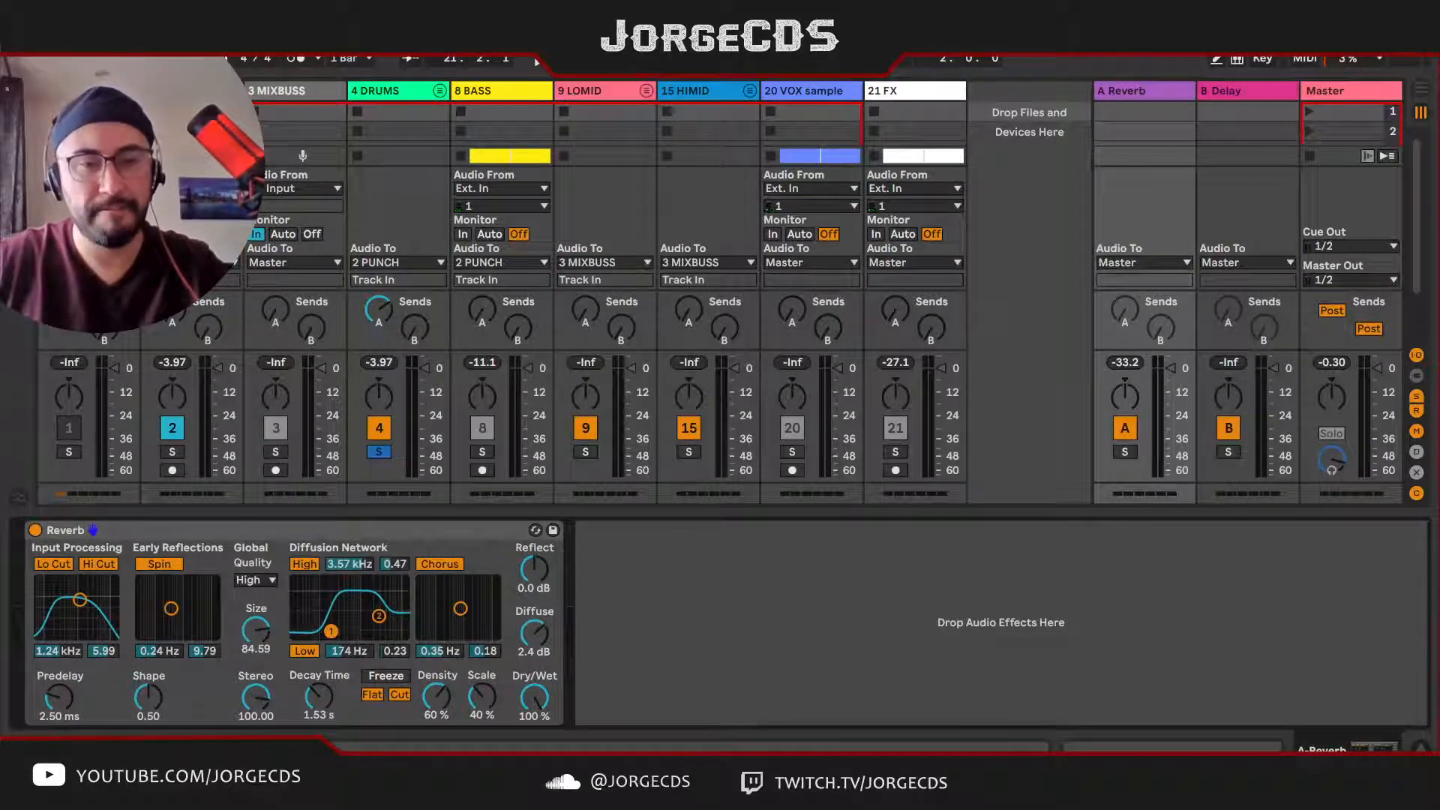
Step: Adjust the Reverb's low diffusion filter to 152 Hz and 0.25, and resume playback to hear the drums
drag(331, 628, 329, 630)
key(space)
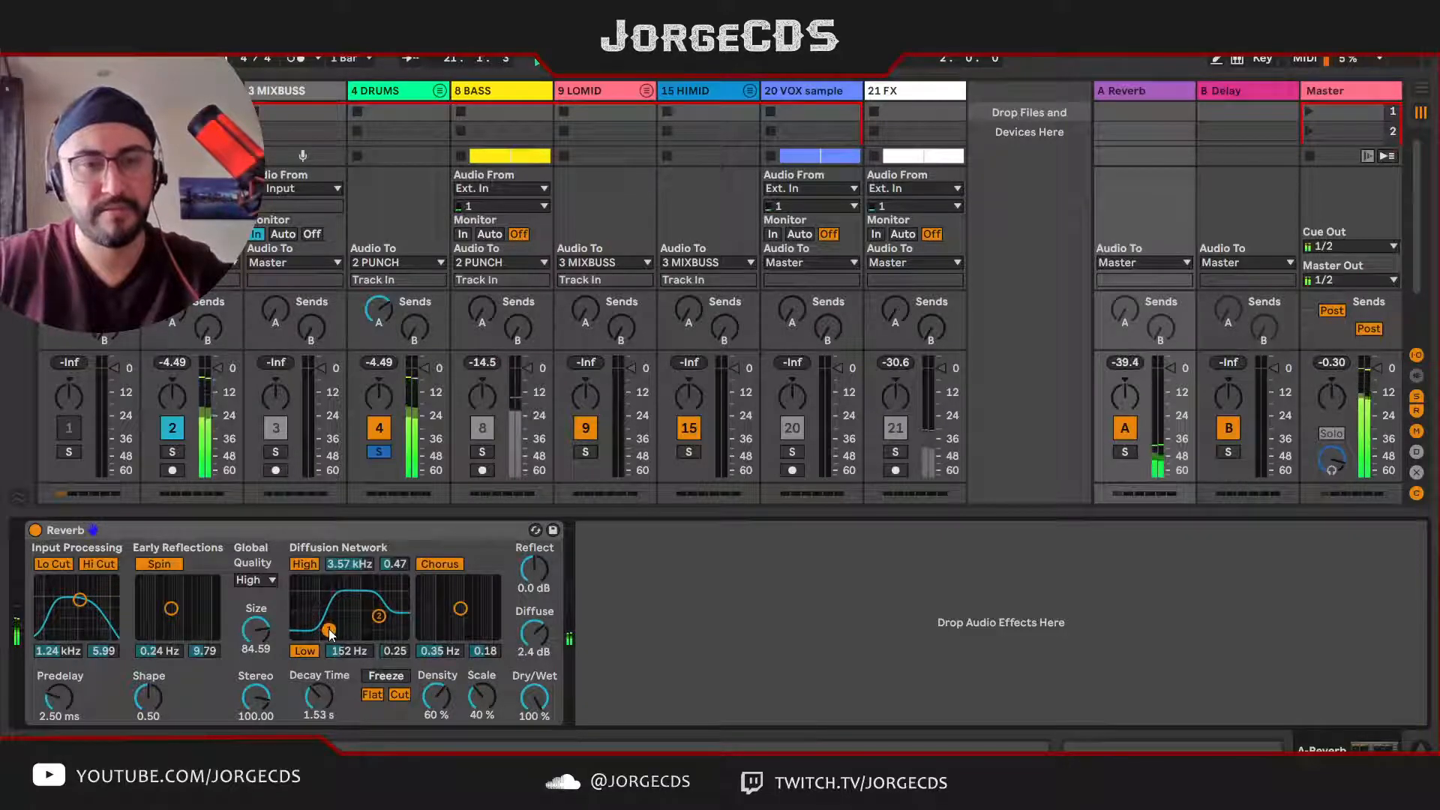
Step: Try a Reverb Decay Time of 1.66 s while auditioning the soloed DRUMS group
key(space)
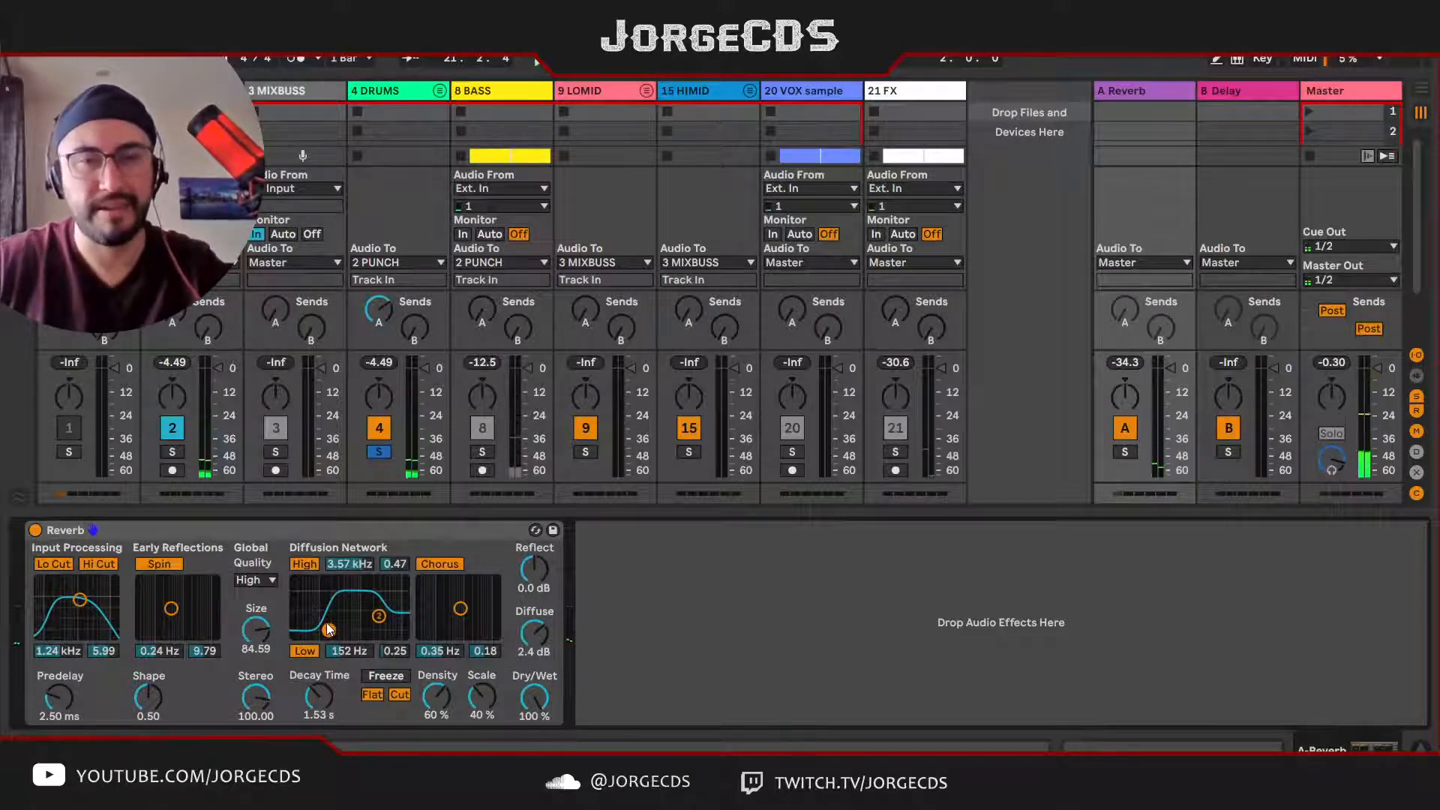
key(space)
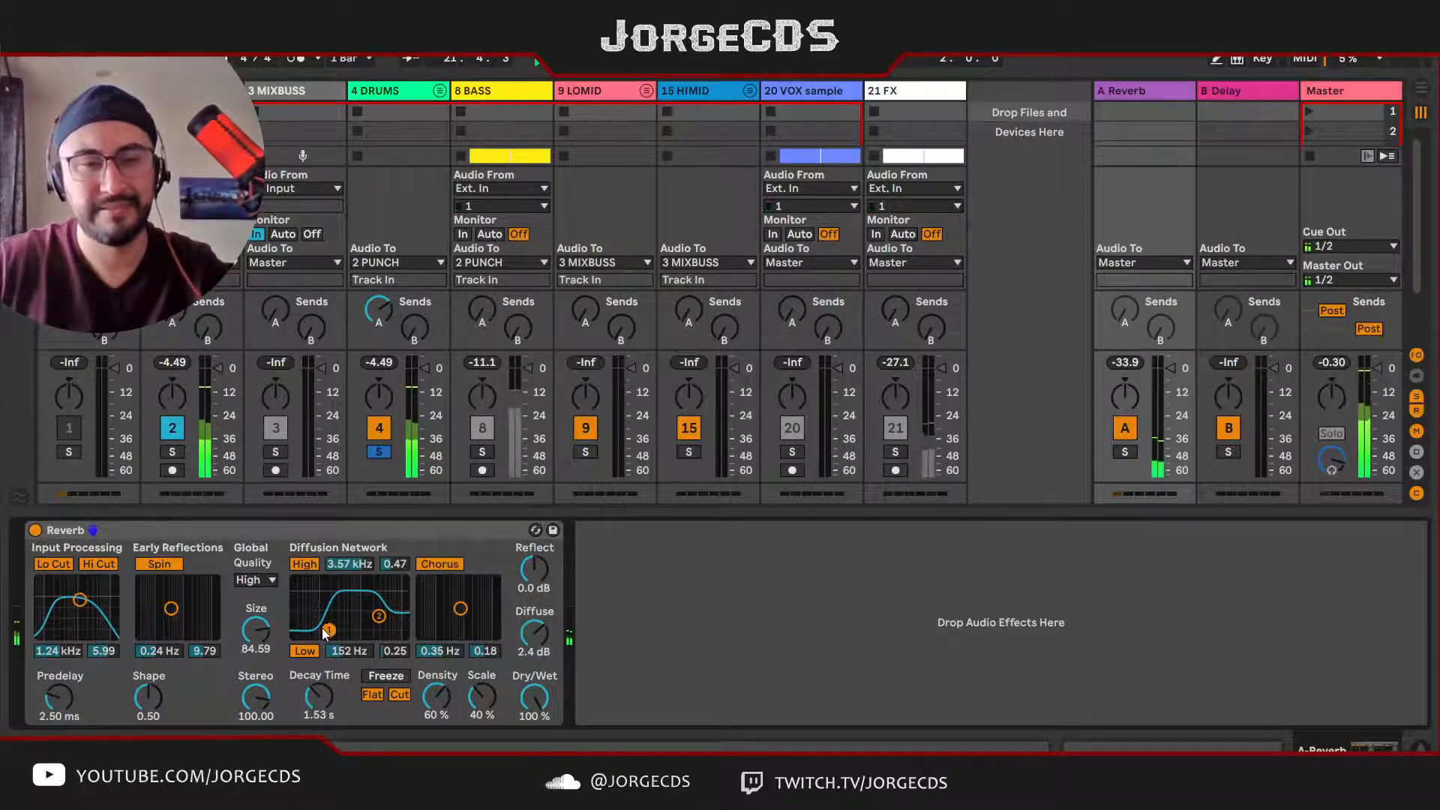
key(space)
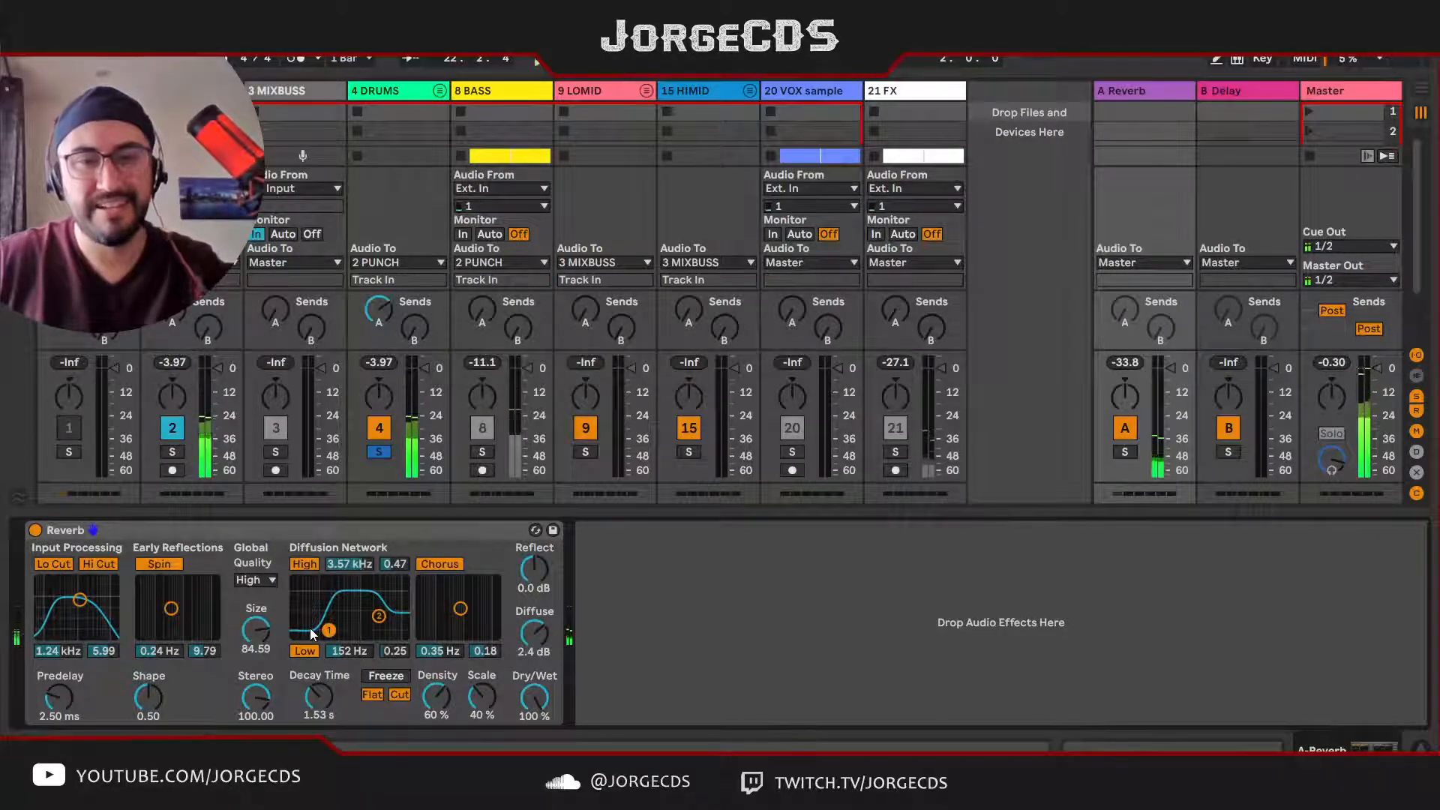
drag(319, 697, 319, 691)
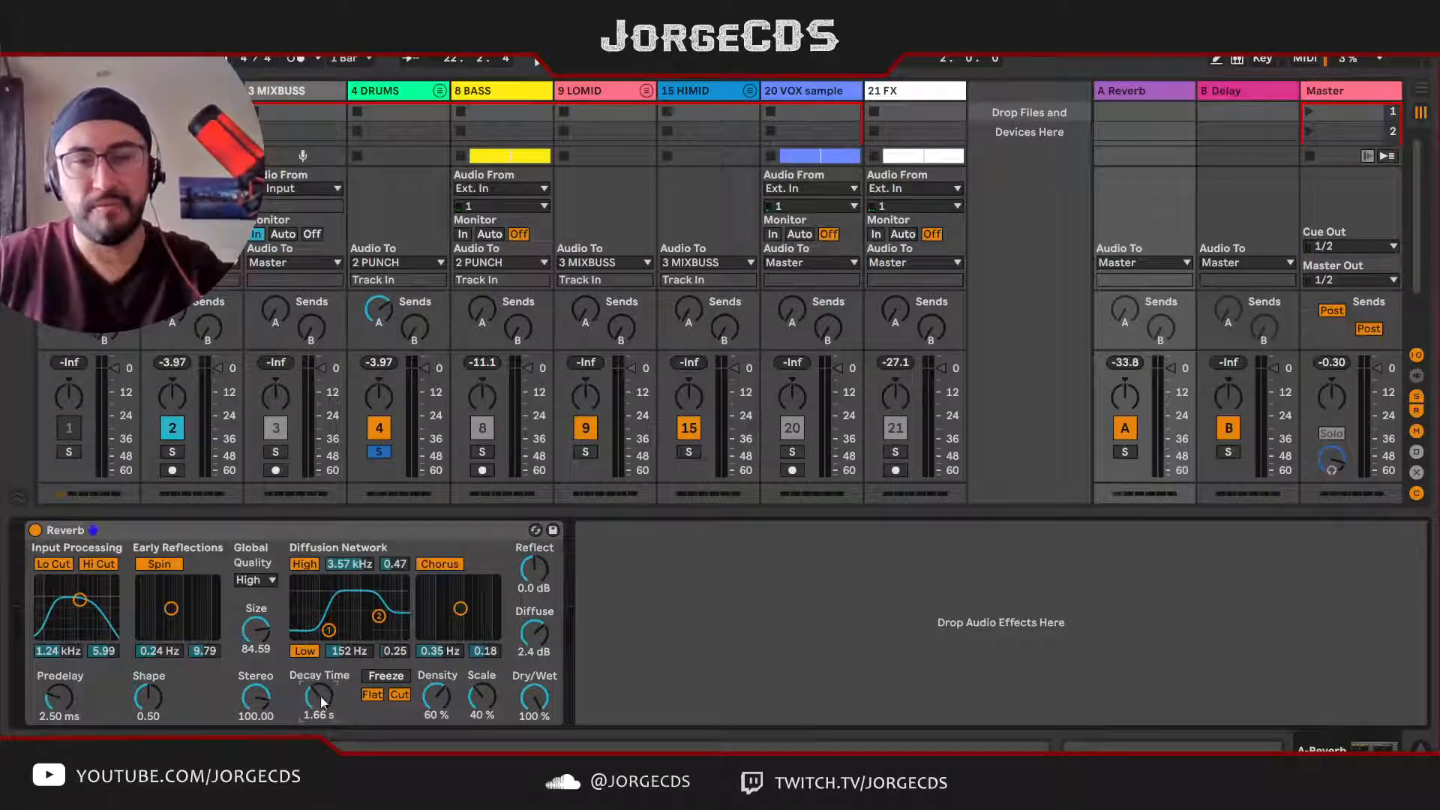
key(space)
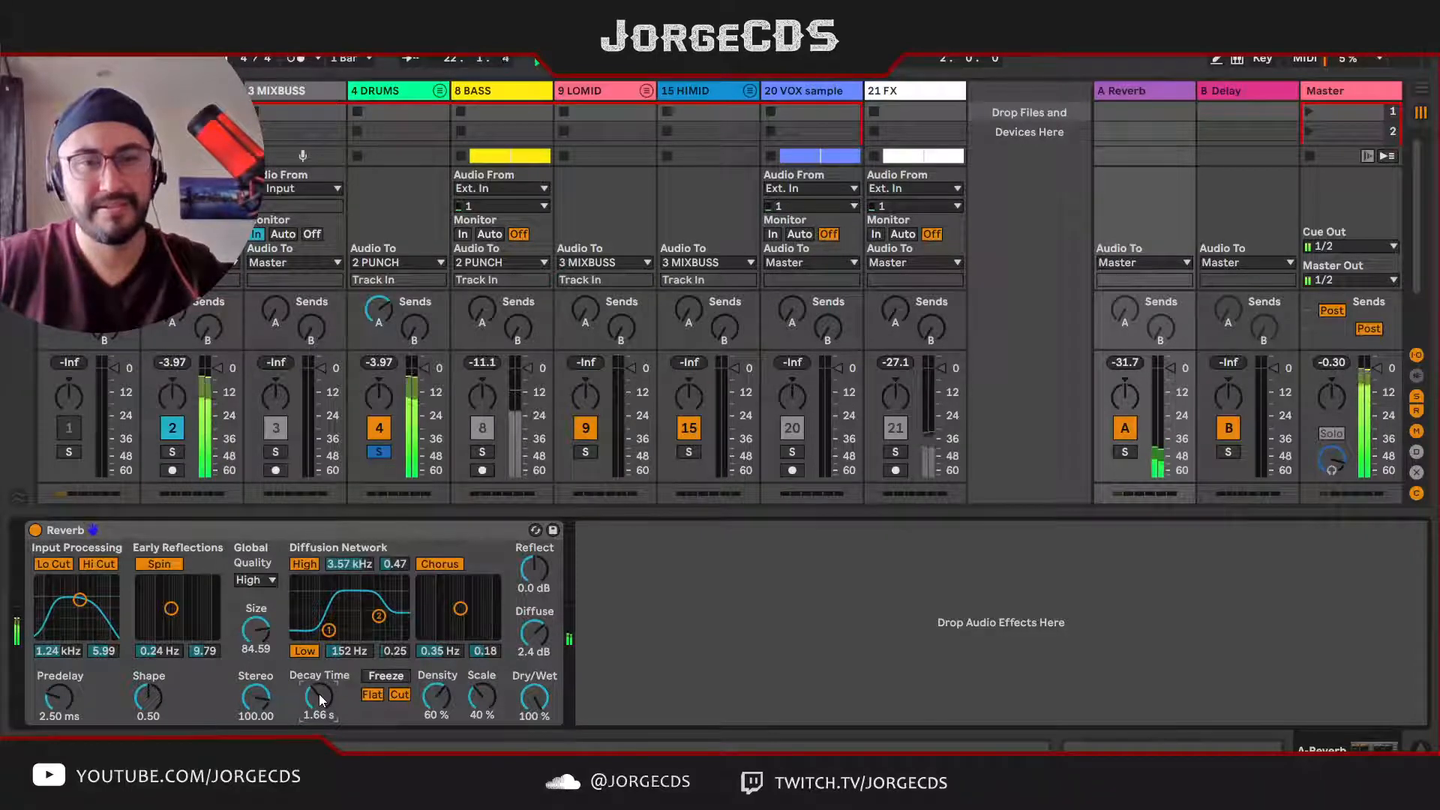
key(space)
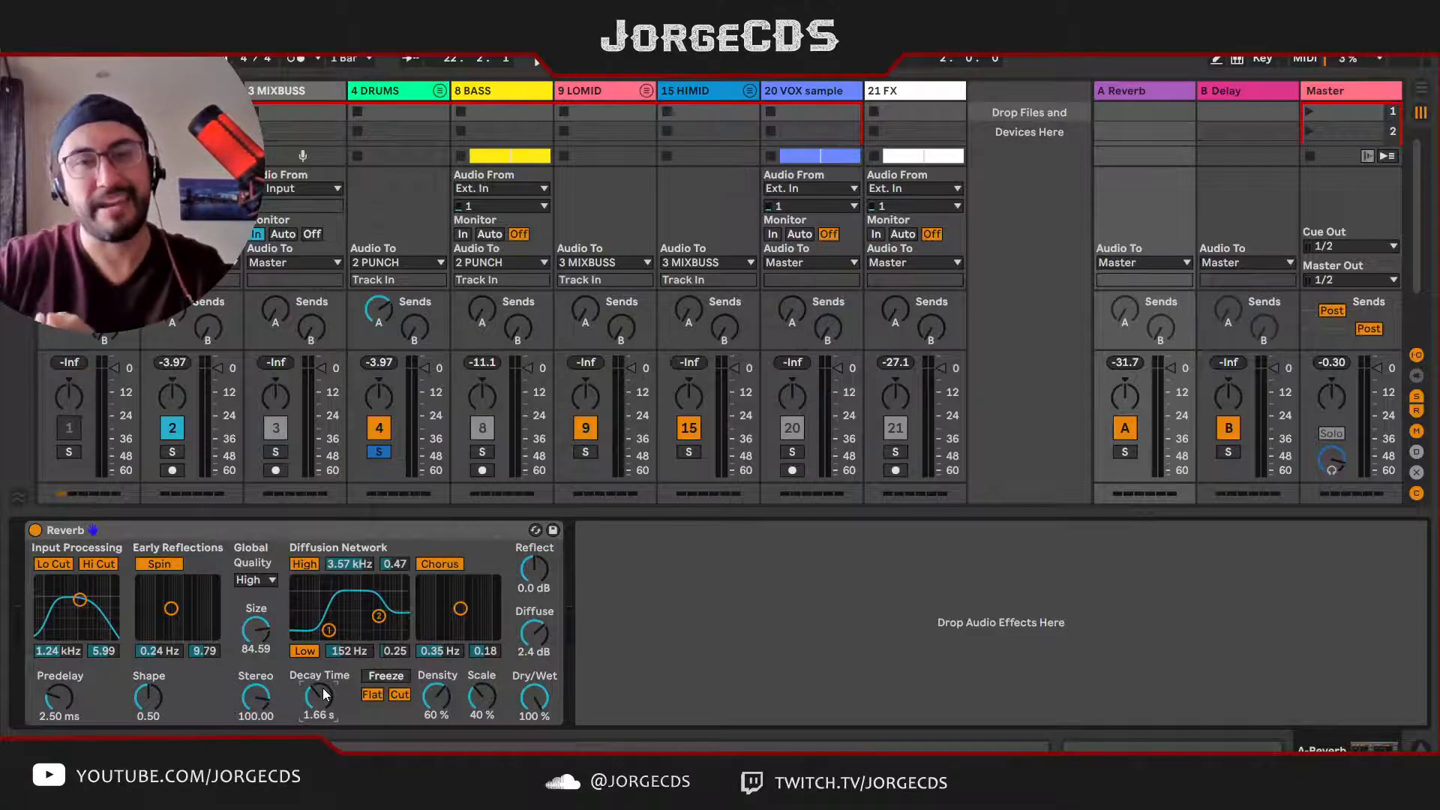
Step: Raise the Reverb's Decay Time to 1.86 s and set its high diffusion filter to 3.11 kHz and 0.48
key(space)
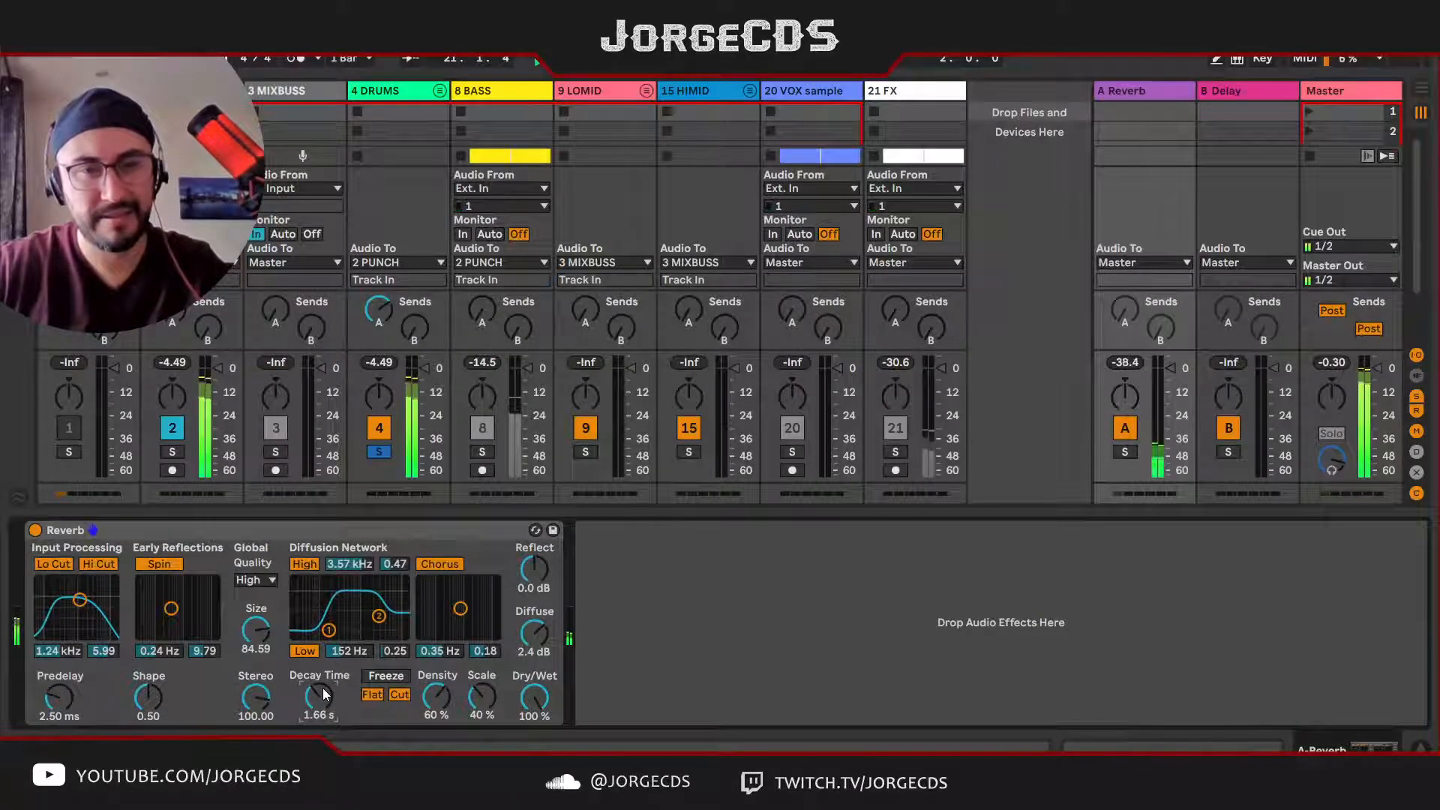
key(space)
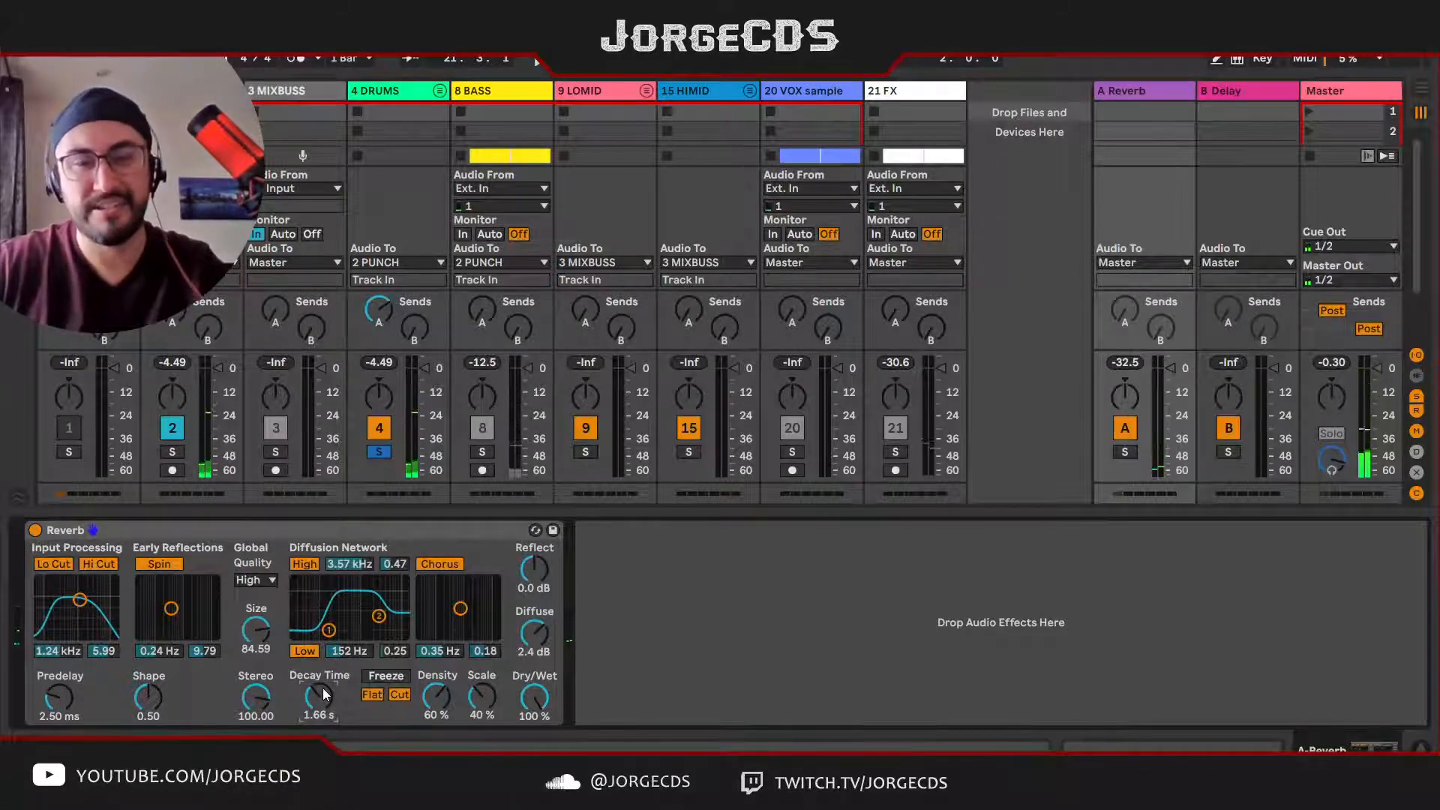
key(space)
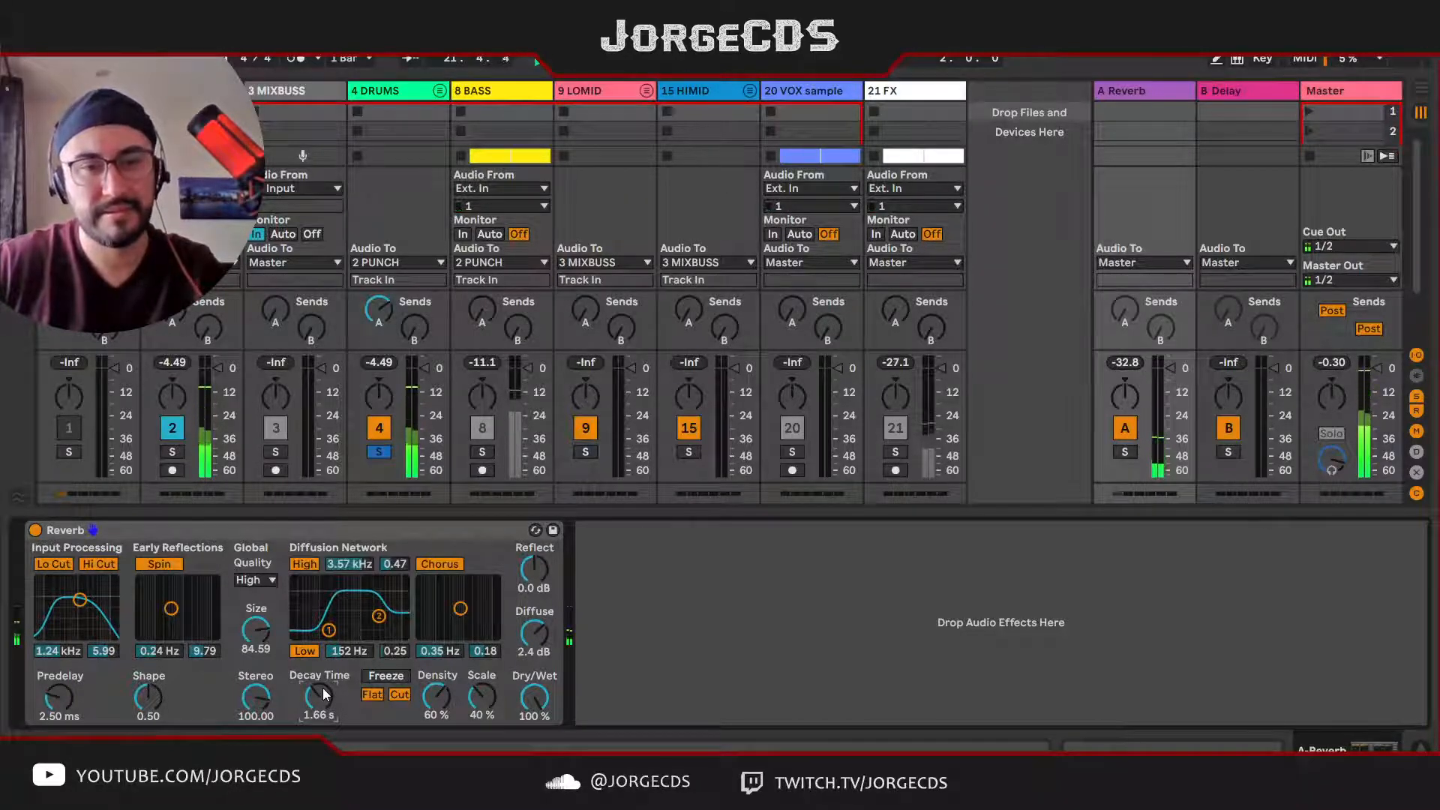
drag(323, 696, 324, 701)
key(space)
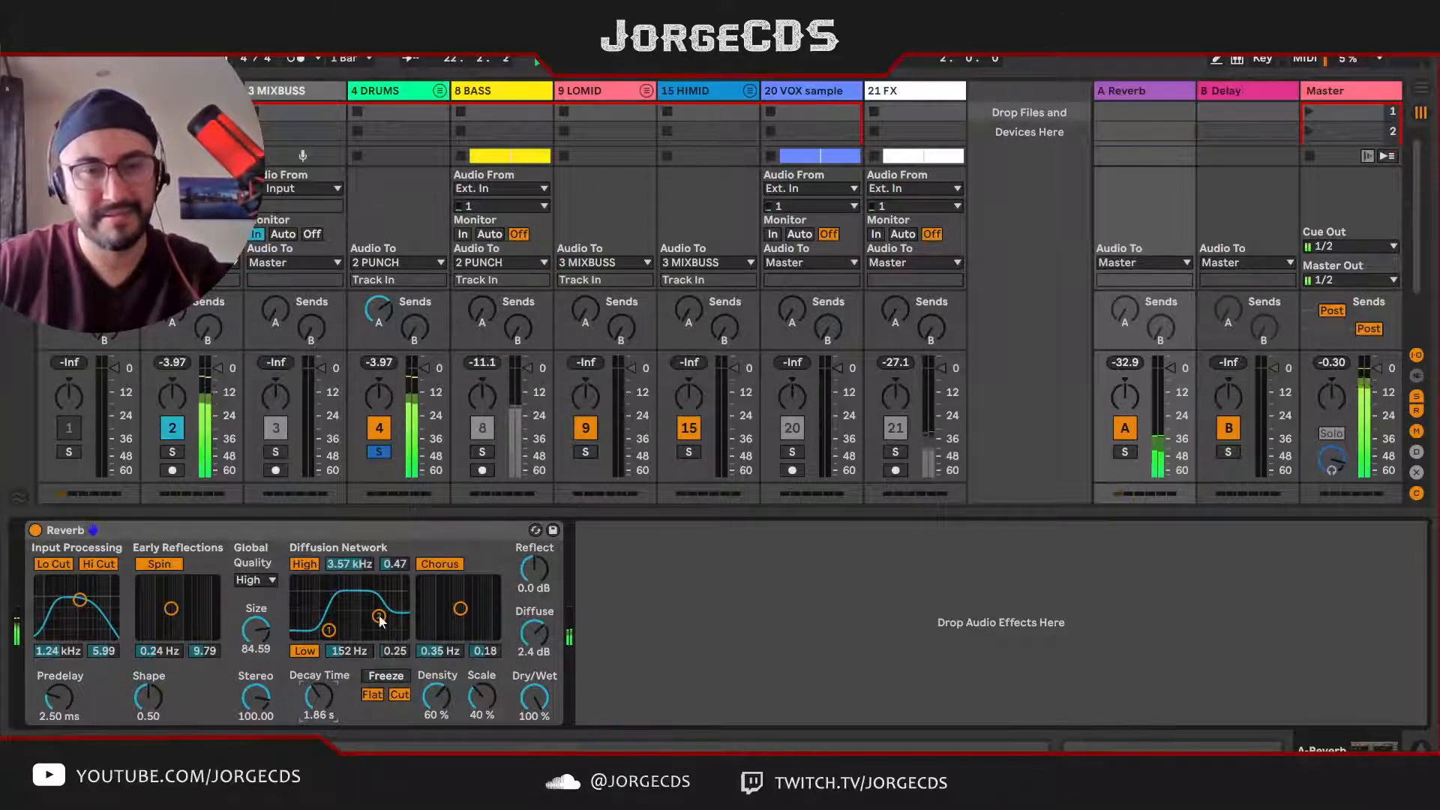
drag(380, 619, 376, 616)
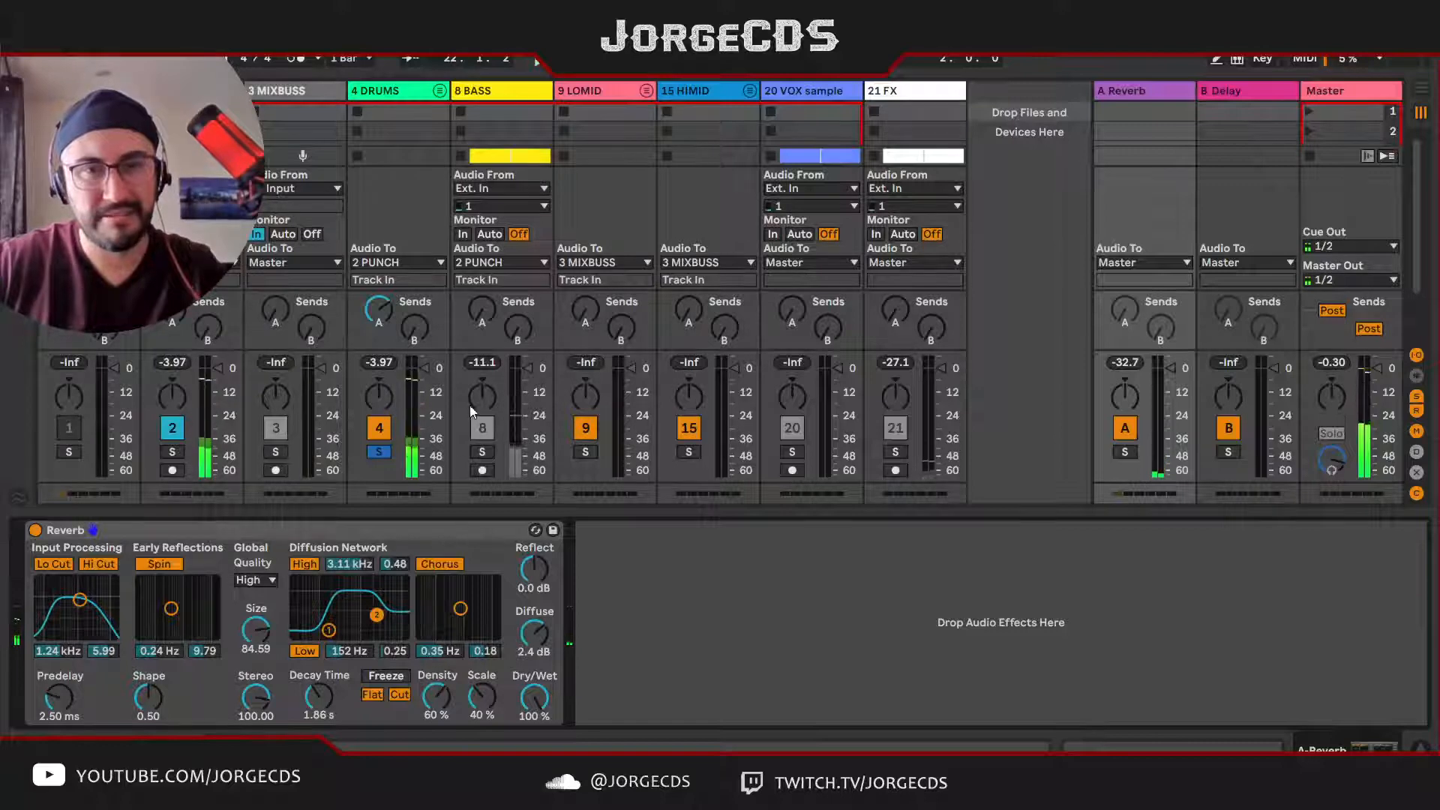
Step: Solo the BASS track, raise its send A to the Reverb return, and play the loop
click(482, 452)
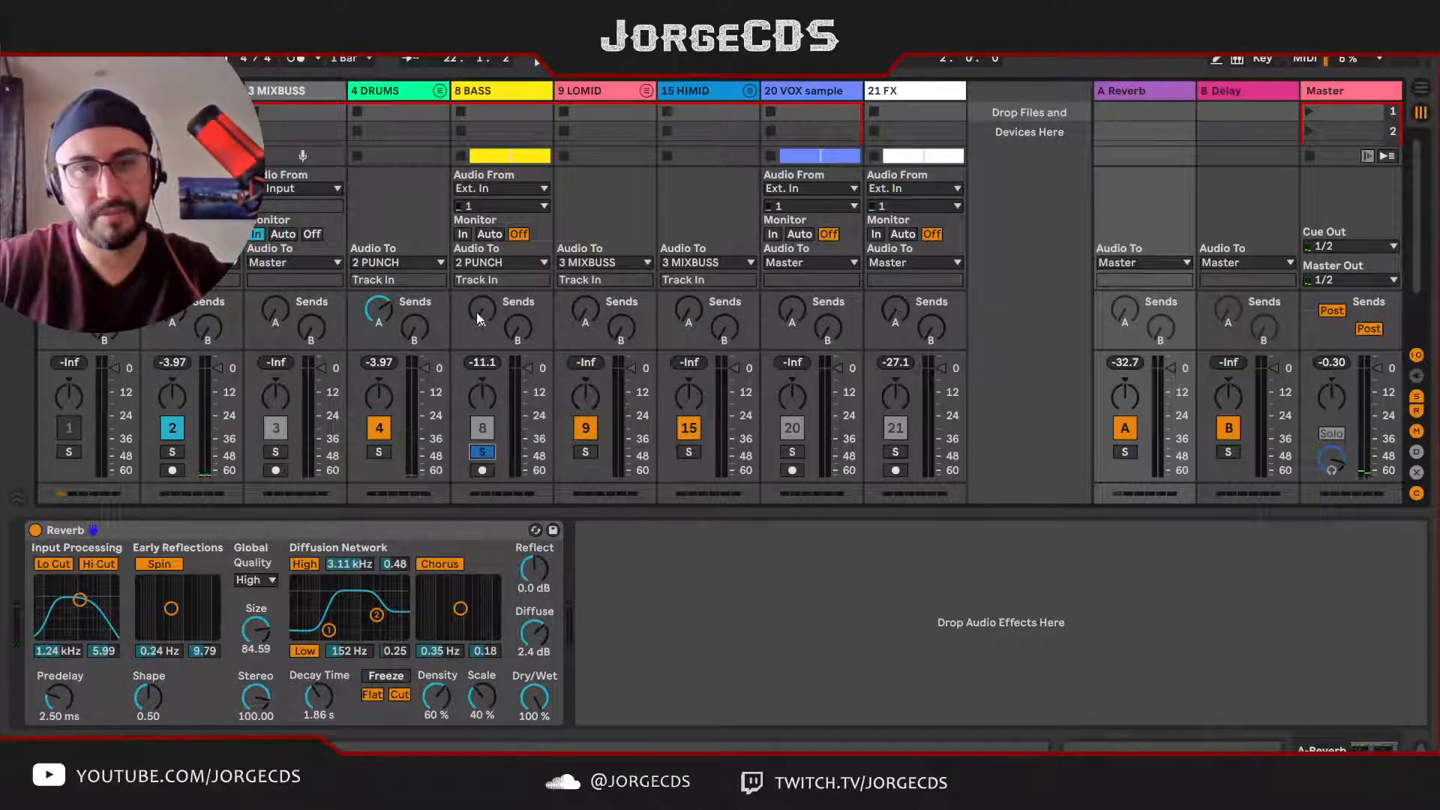
drag(475, 312, 476, 281)
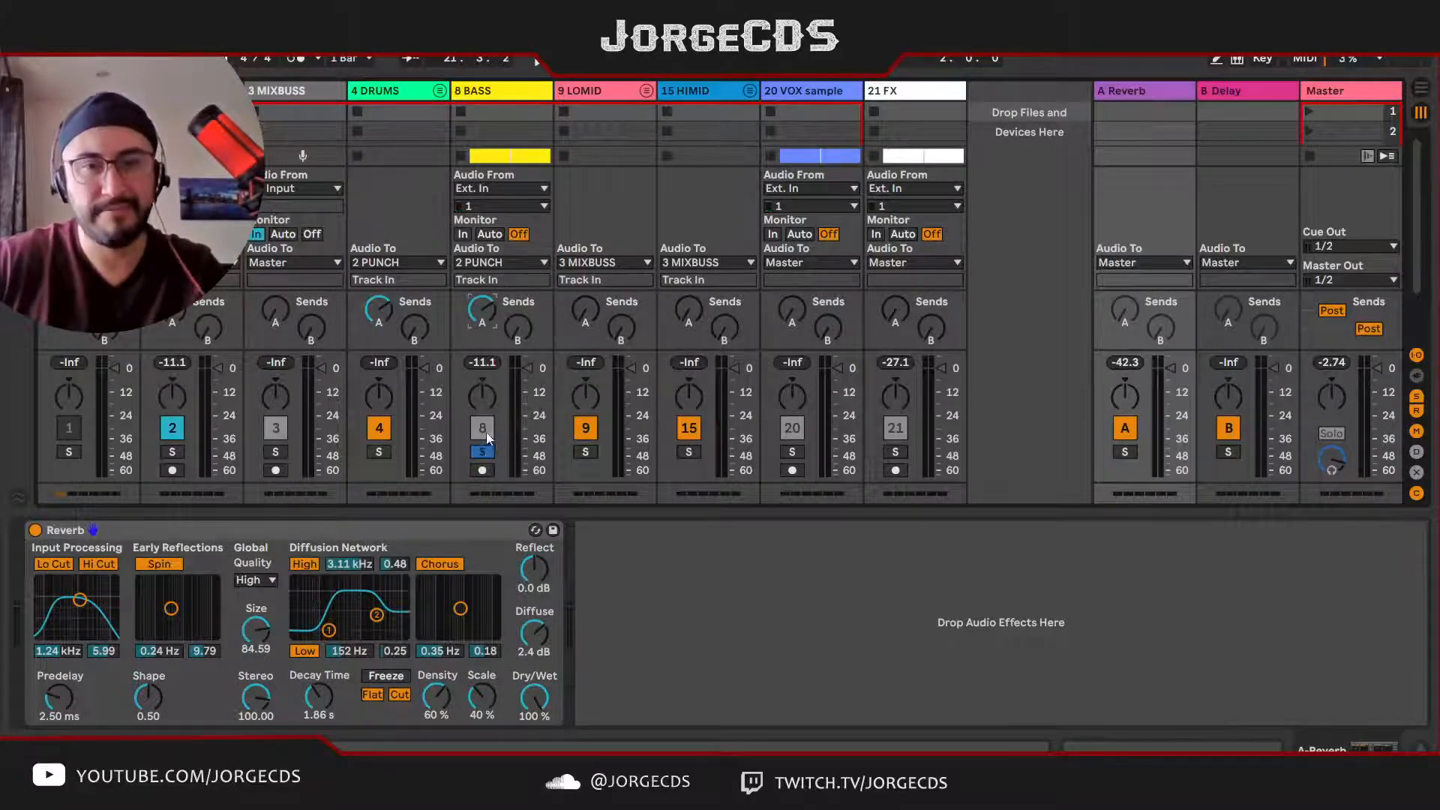
key(space)
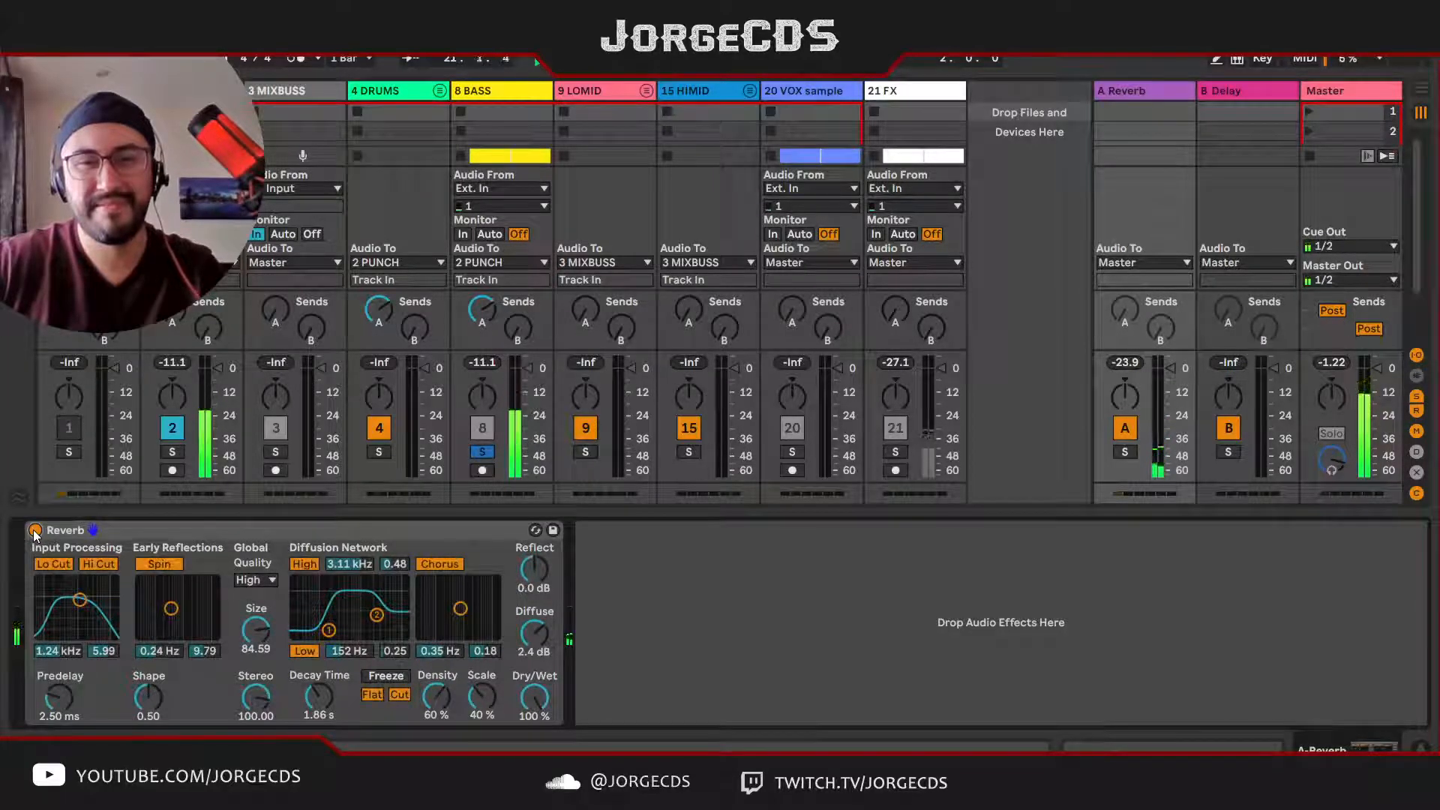
Step: Switch the solo from BASS to the LOMID group and raise the group's send A to the Reverb return
click(481, 453)
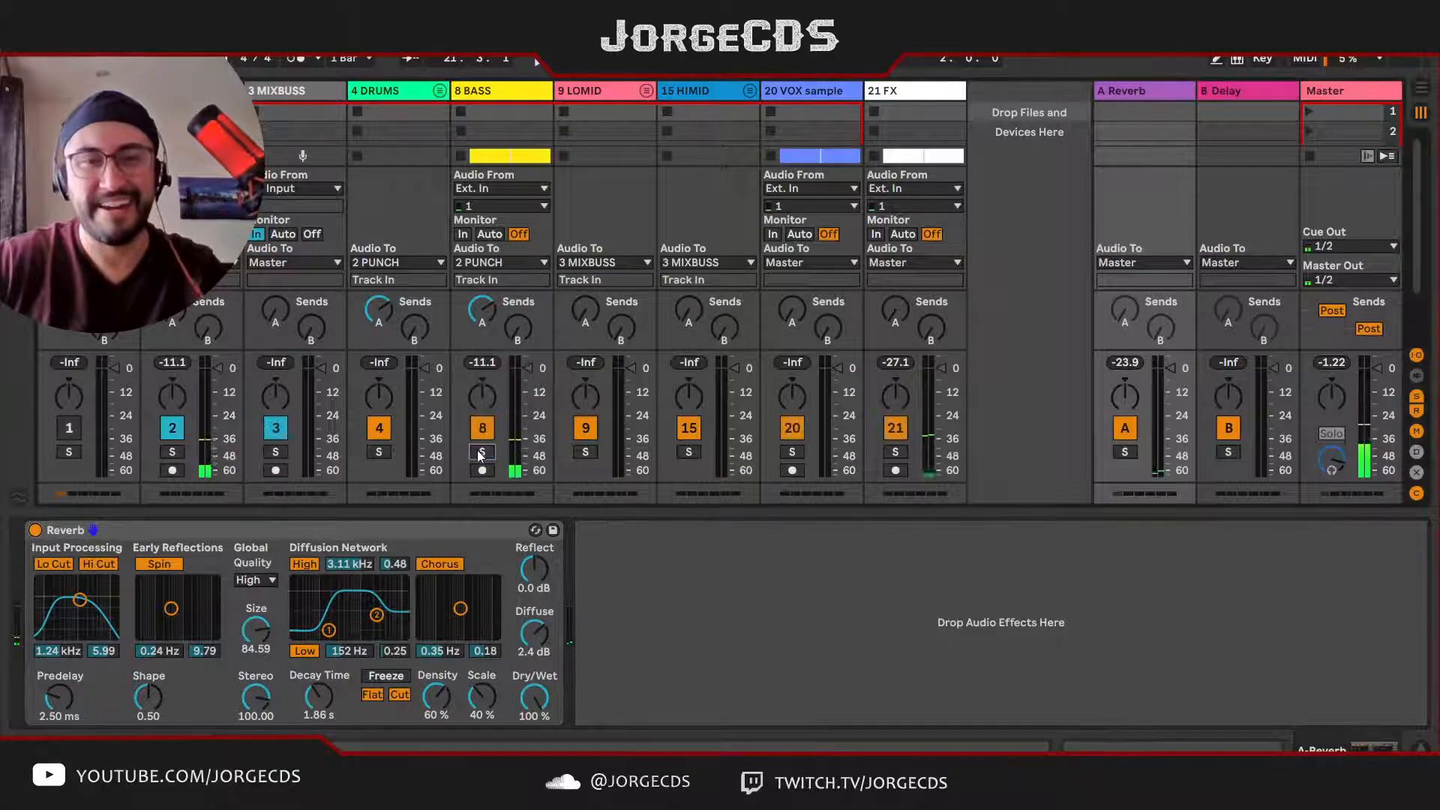
click(586, 452)
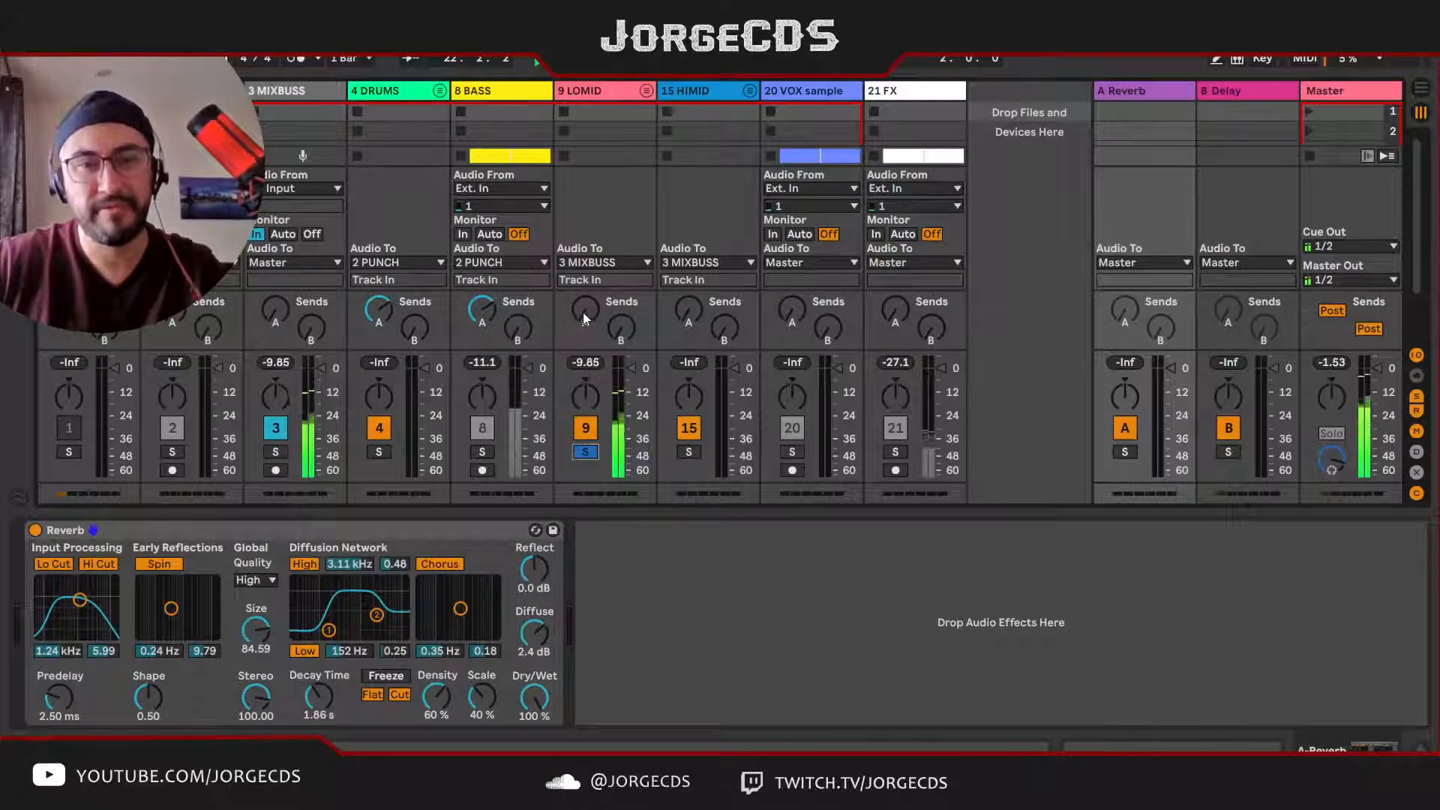
drag(583, 312, 583, 302)
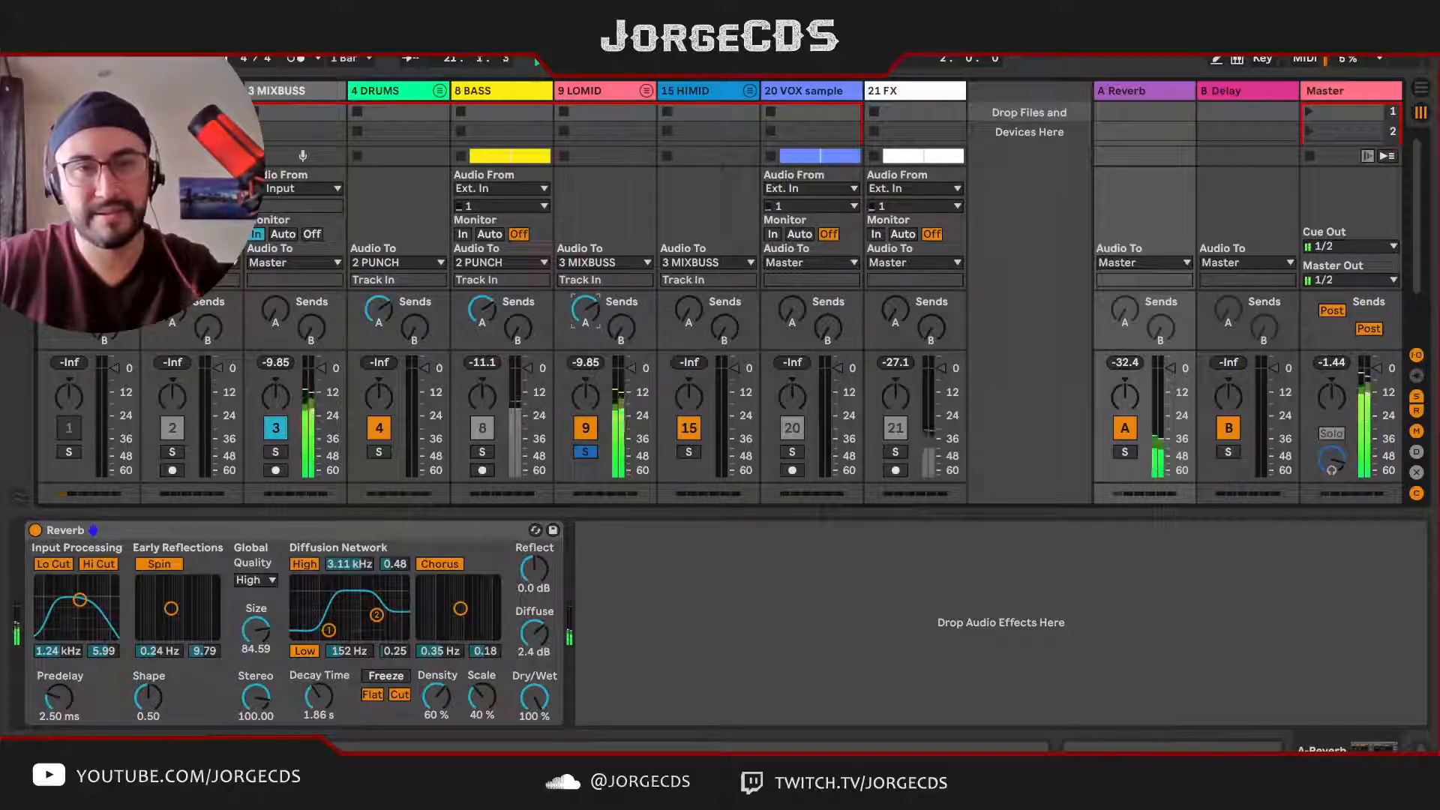
Step: Compare the soloed LOMID group with the Reverb bypassed and active
click(37, 531)
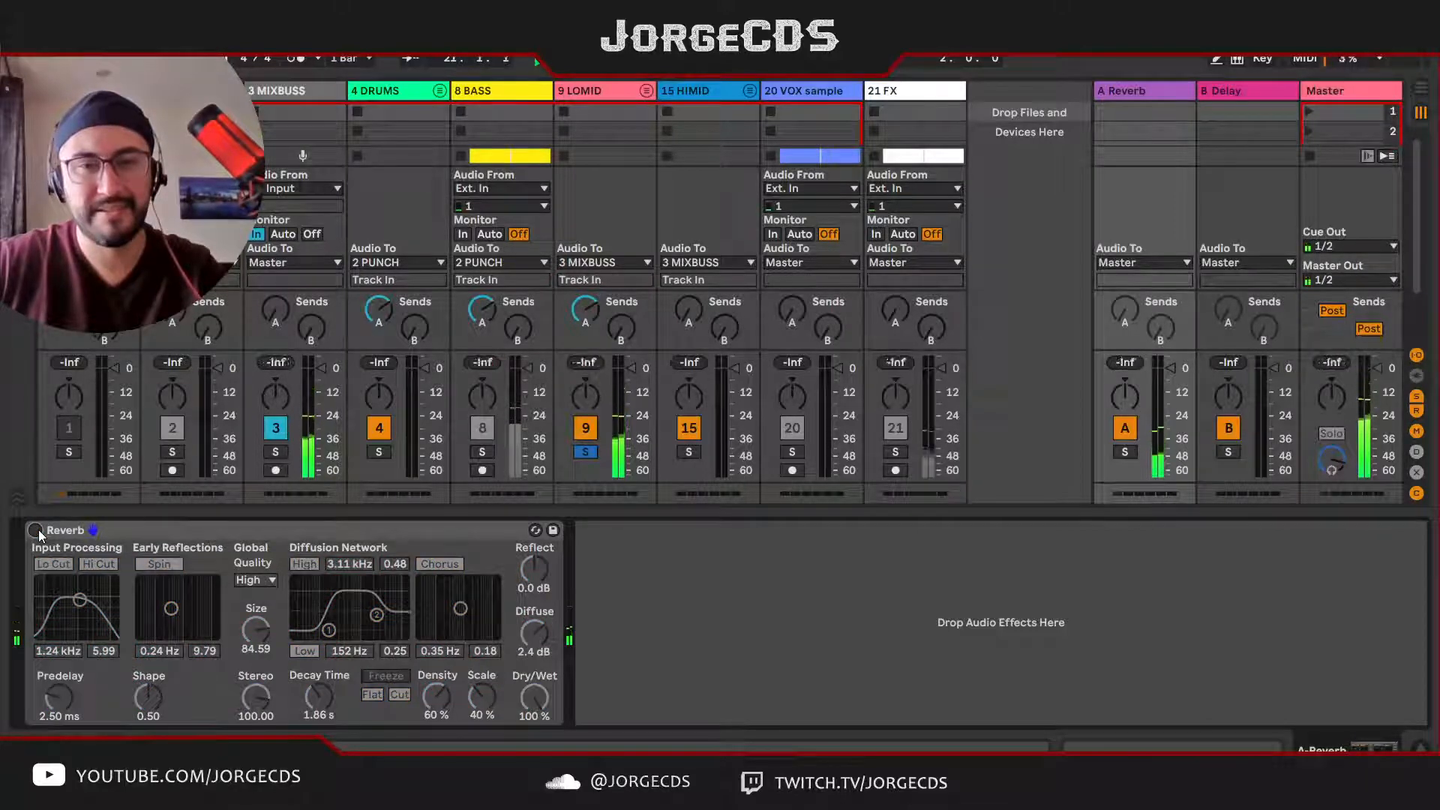
click(36, 530)
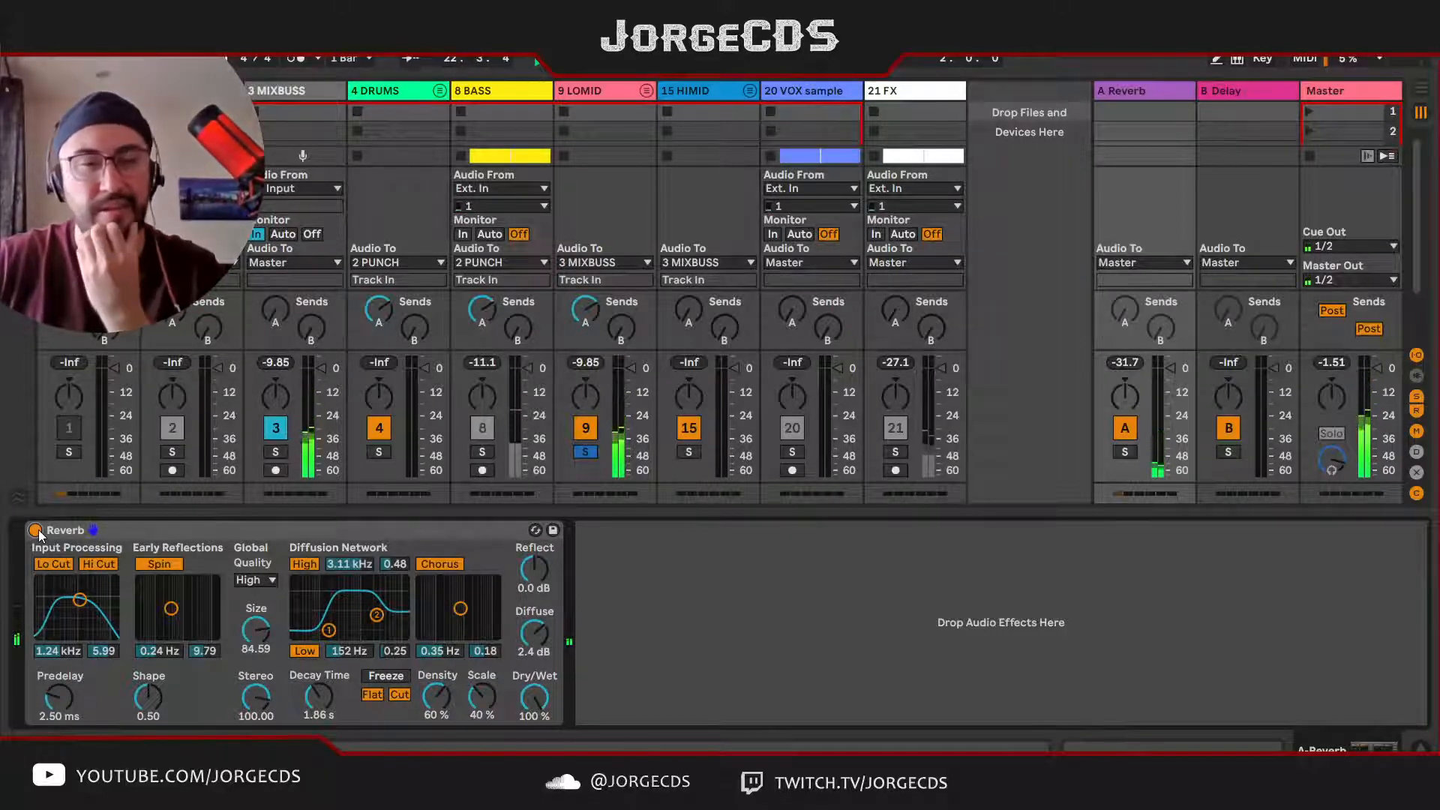
click(36, 530)
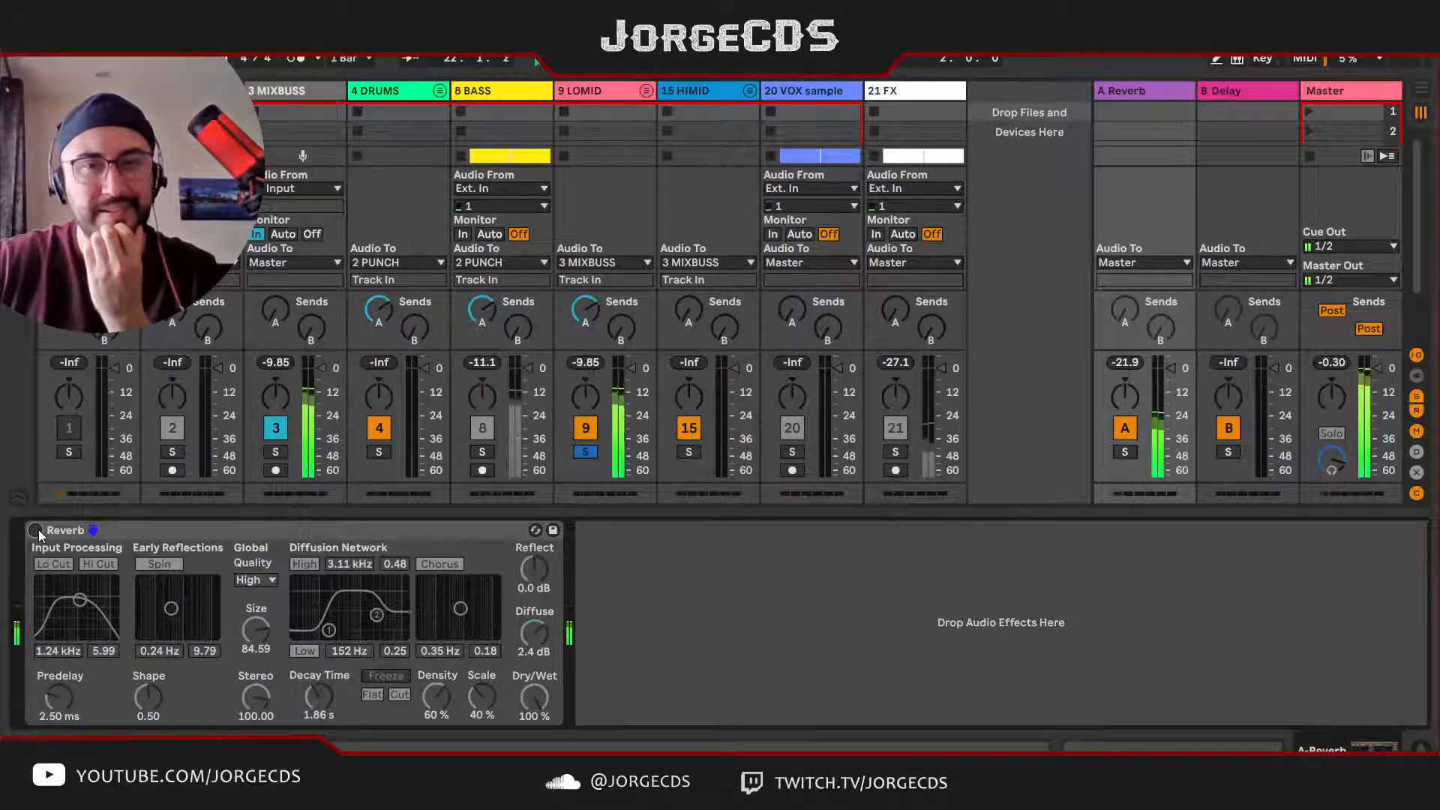
click(36, 530)
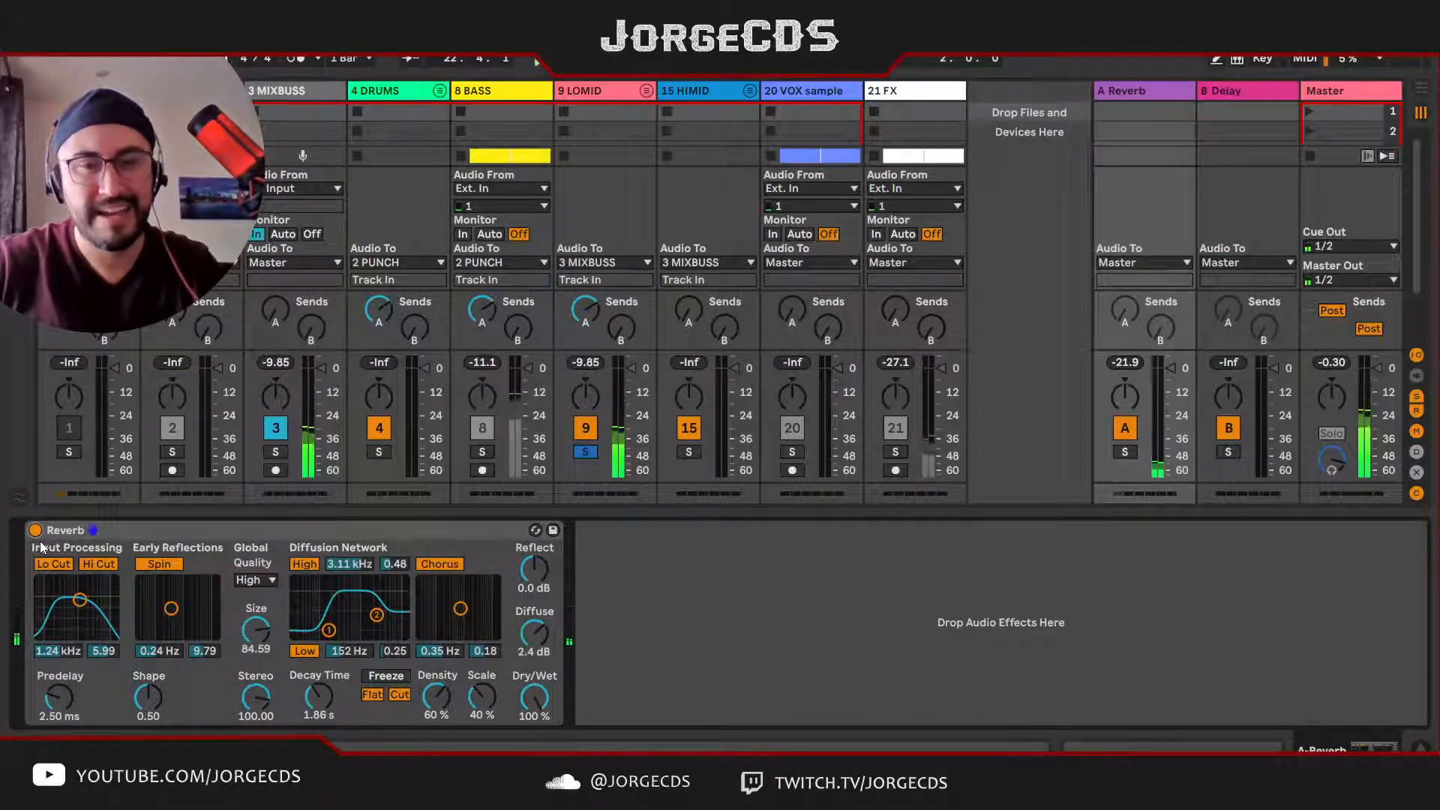
Step: Set the Reverb's Reflect level to 0.6 dB and audition it on the soloed LOMID group
drag(529, 570, 532, 572)
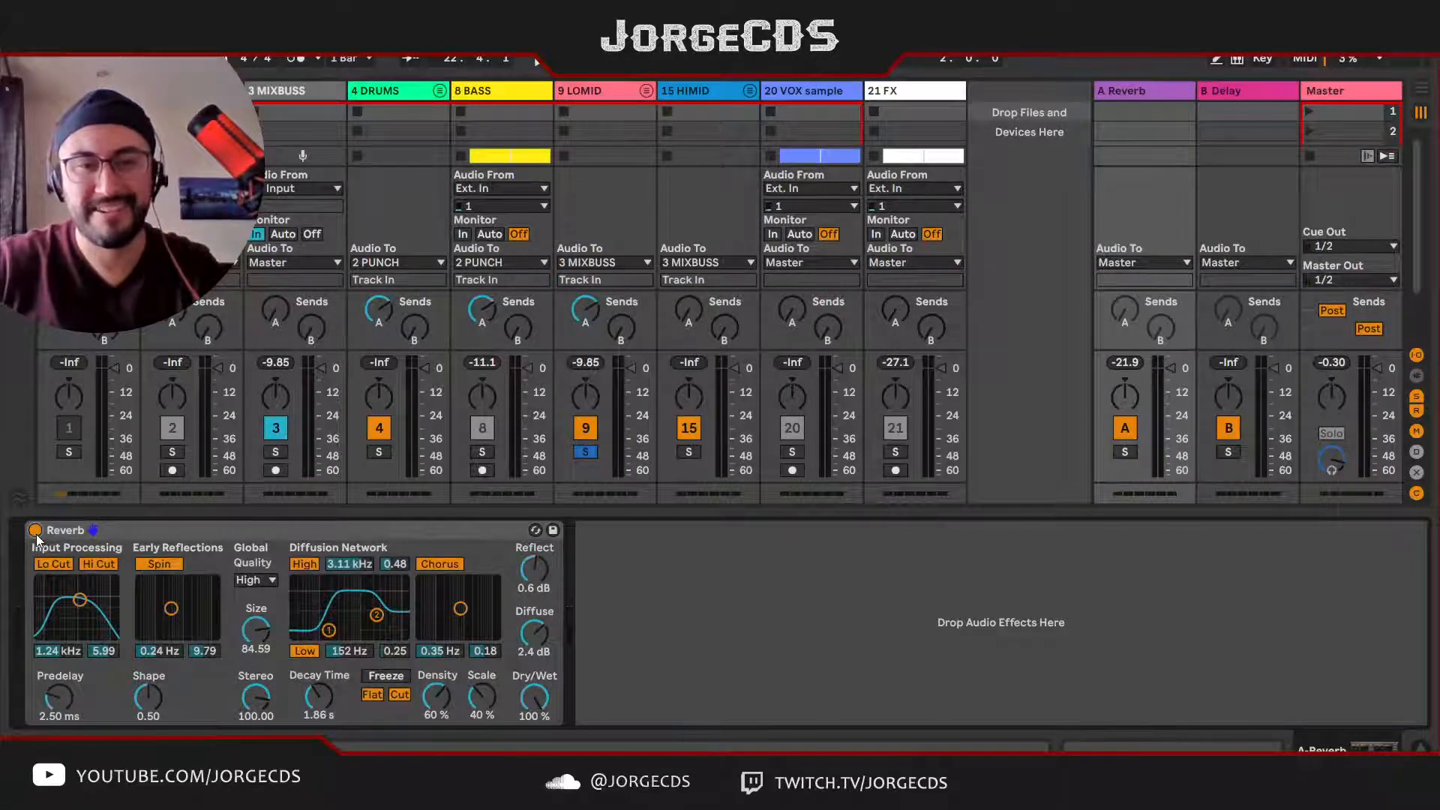
key(space)
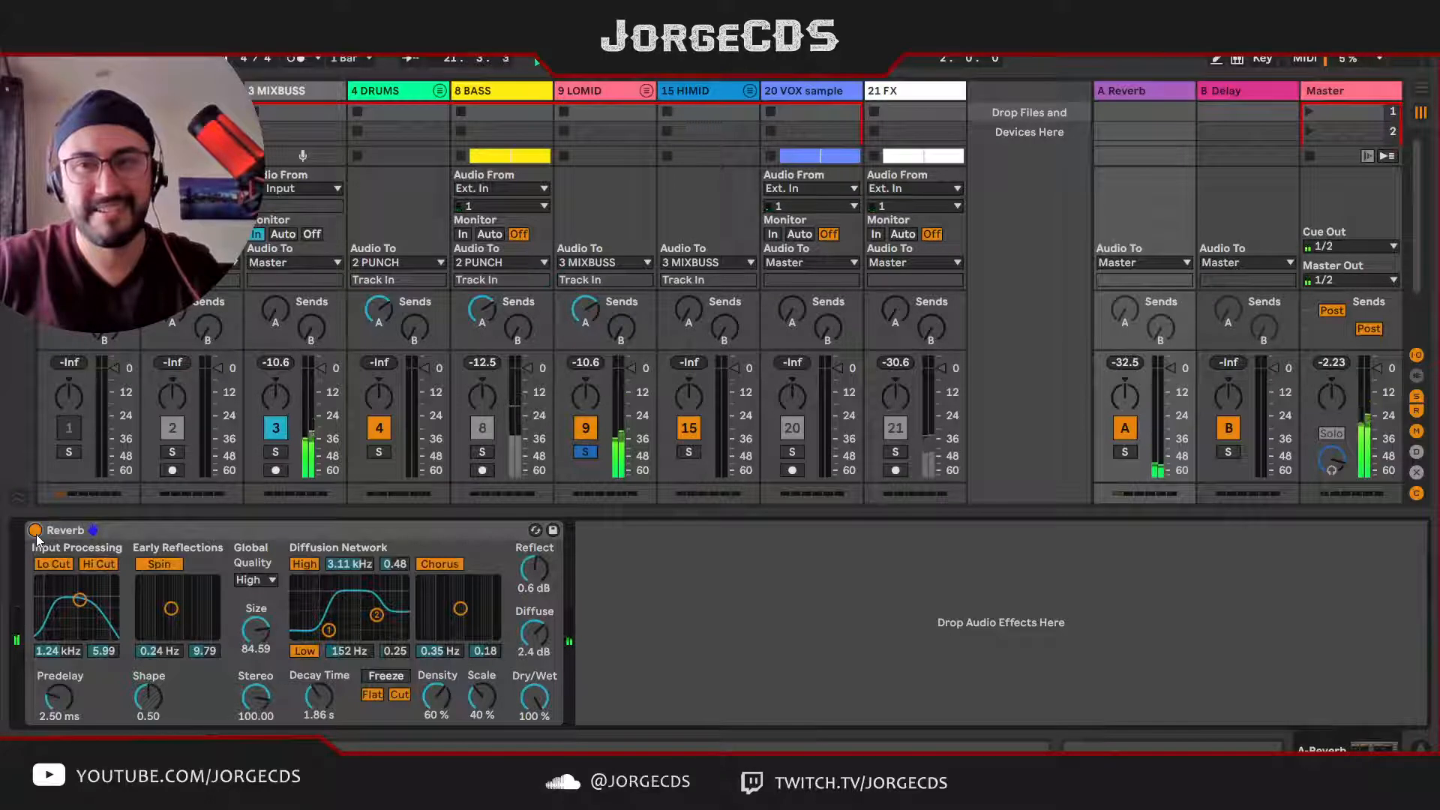
key(space)
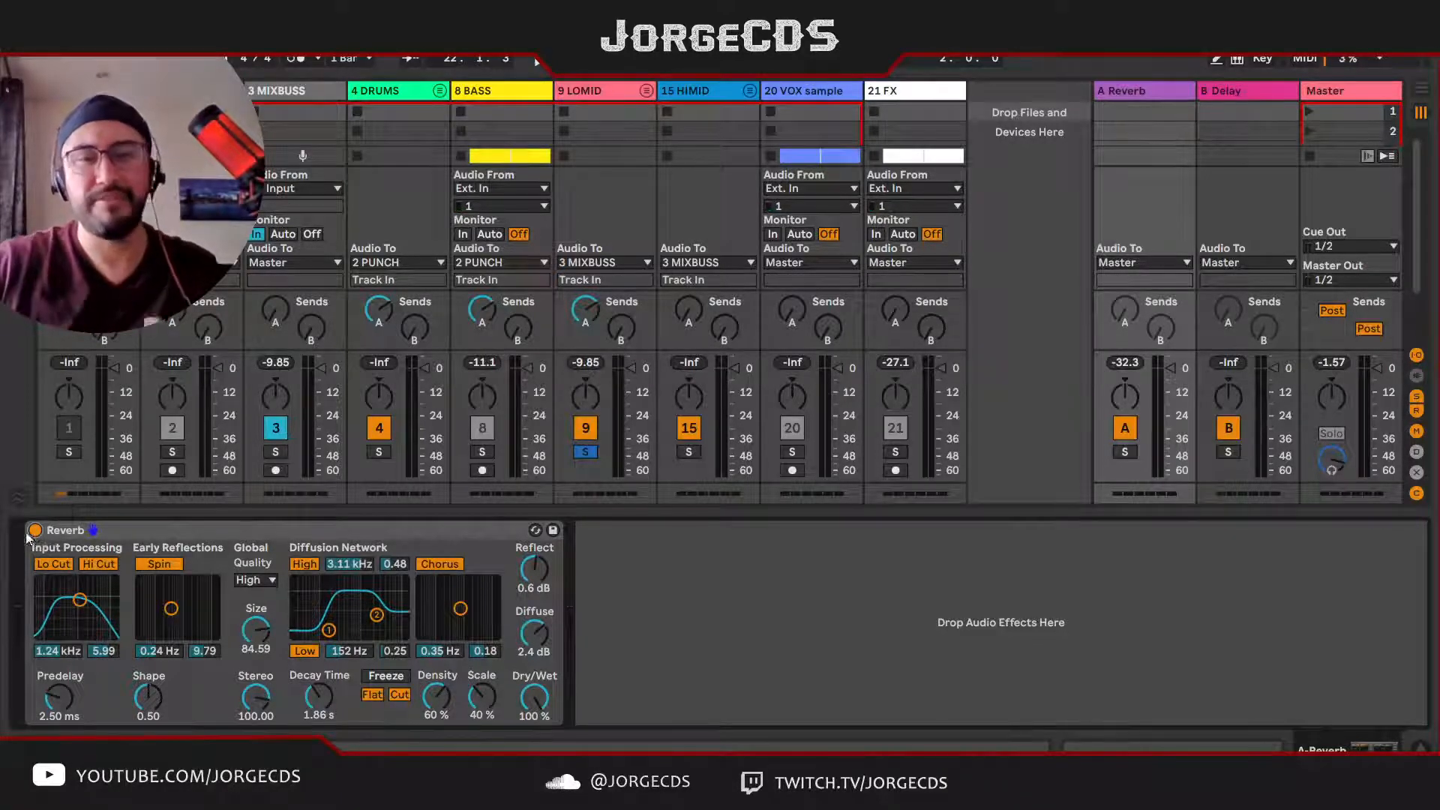
click(236, 528)
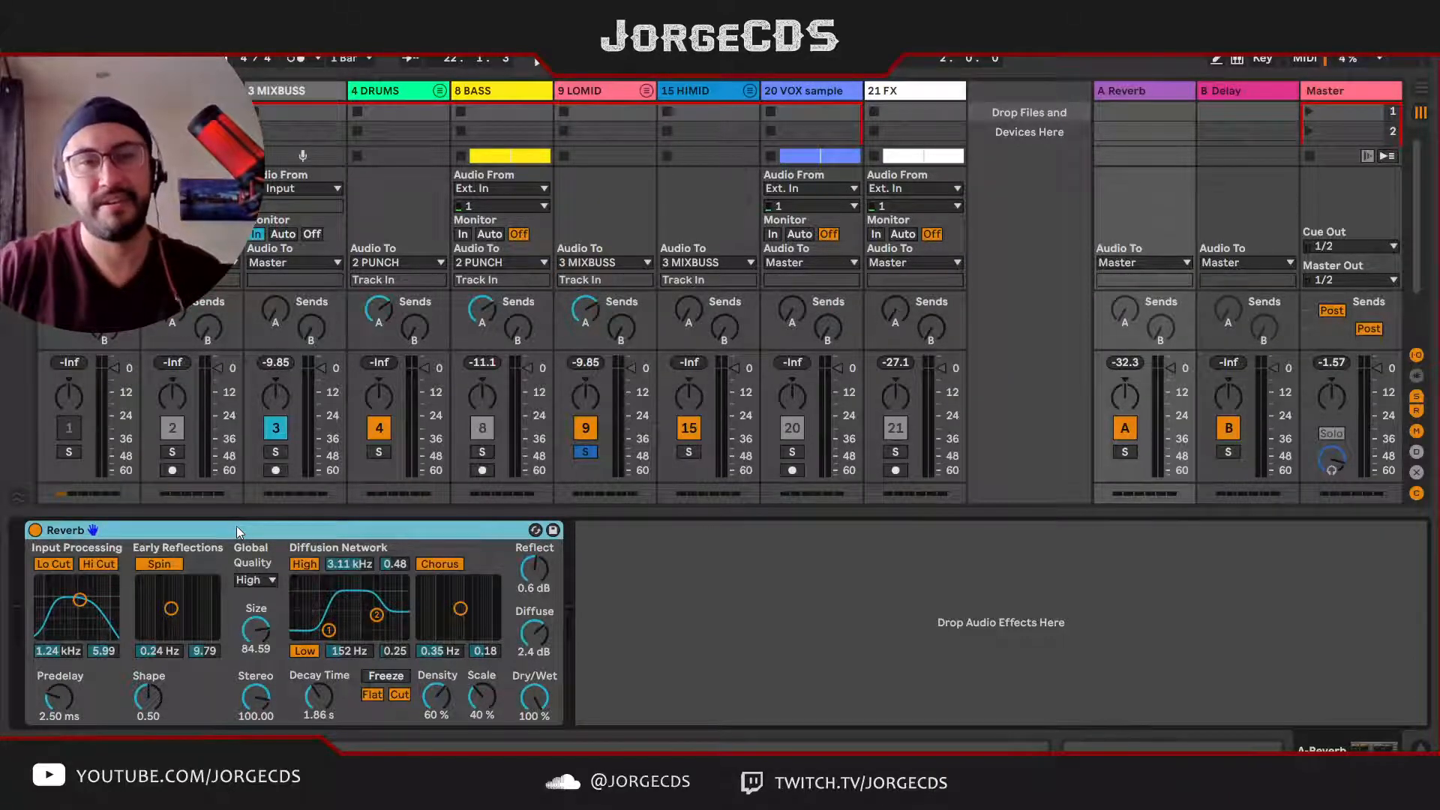
Step: Solo the HIMID group during playback, raise its send A to the Reverb return, and unsolo it
click(690, 451)
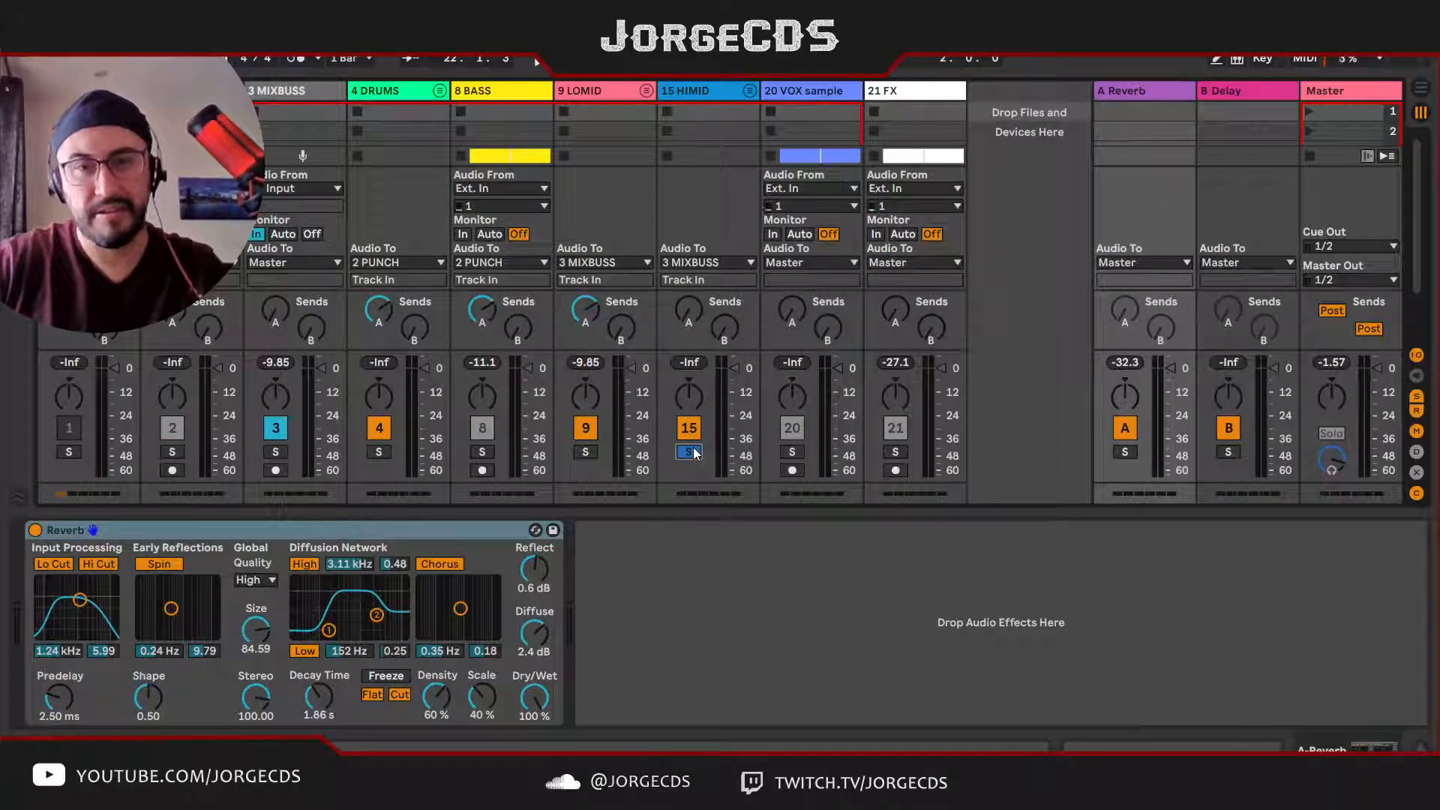
key(space)
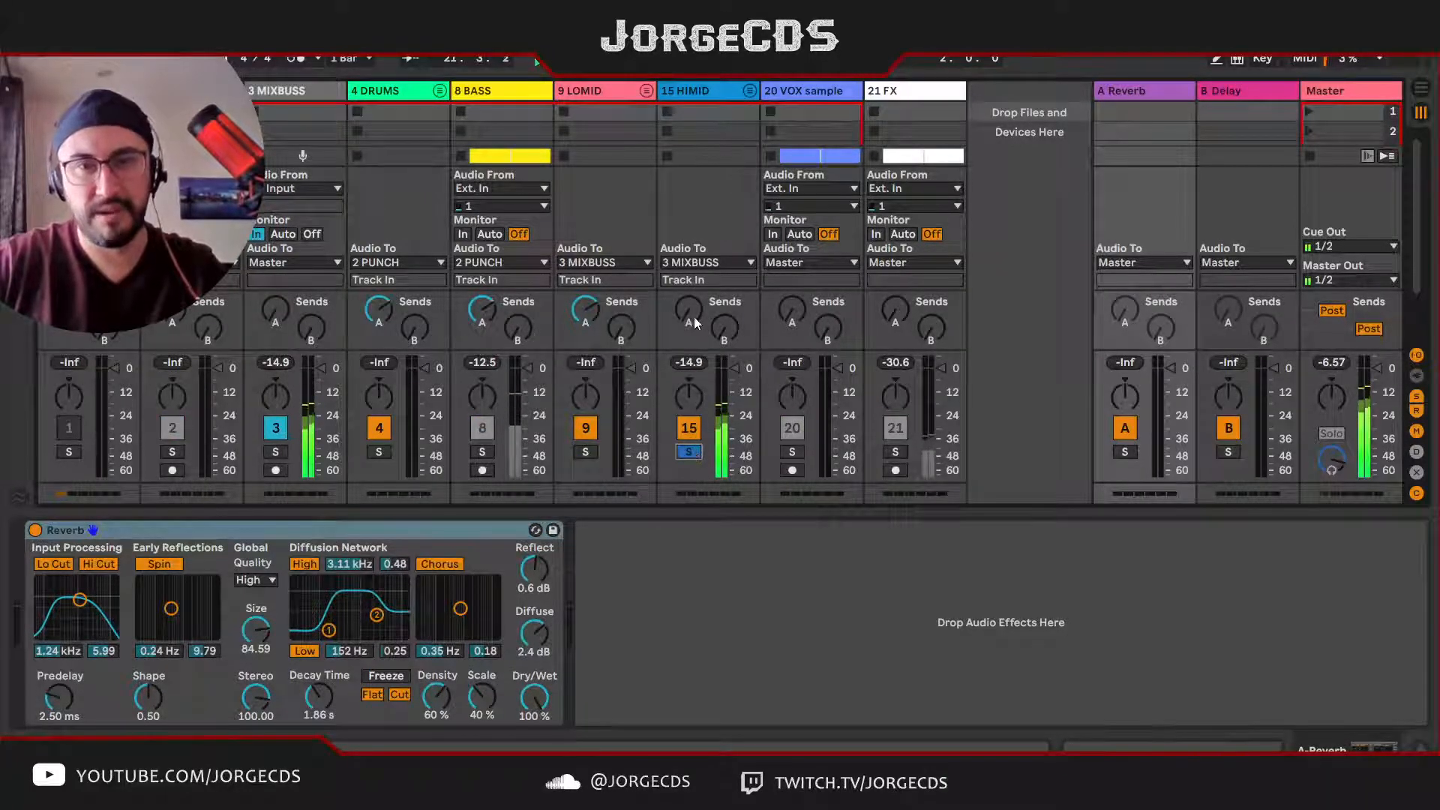
drag(695, 317, 694, 291)
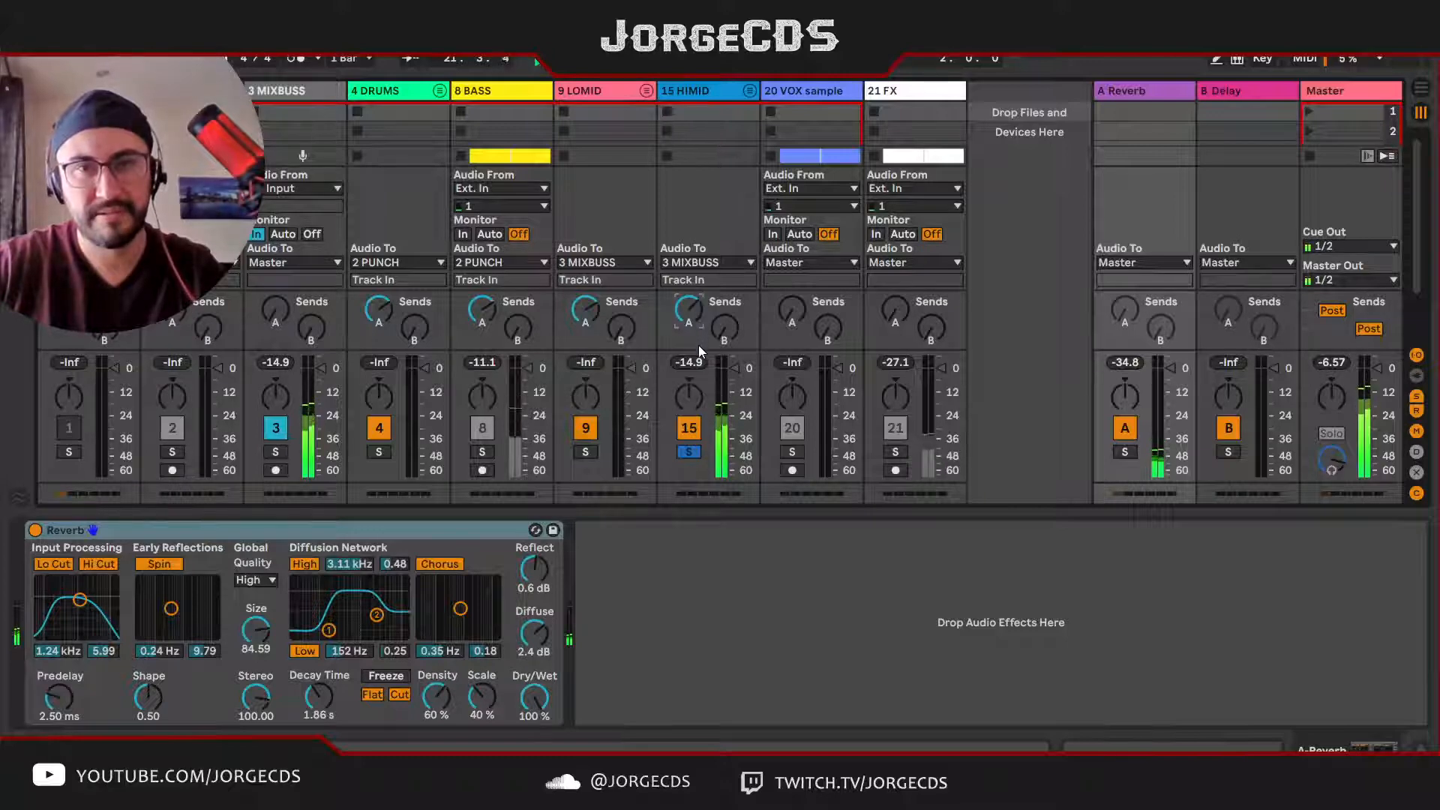
click(690, 453)
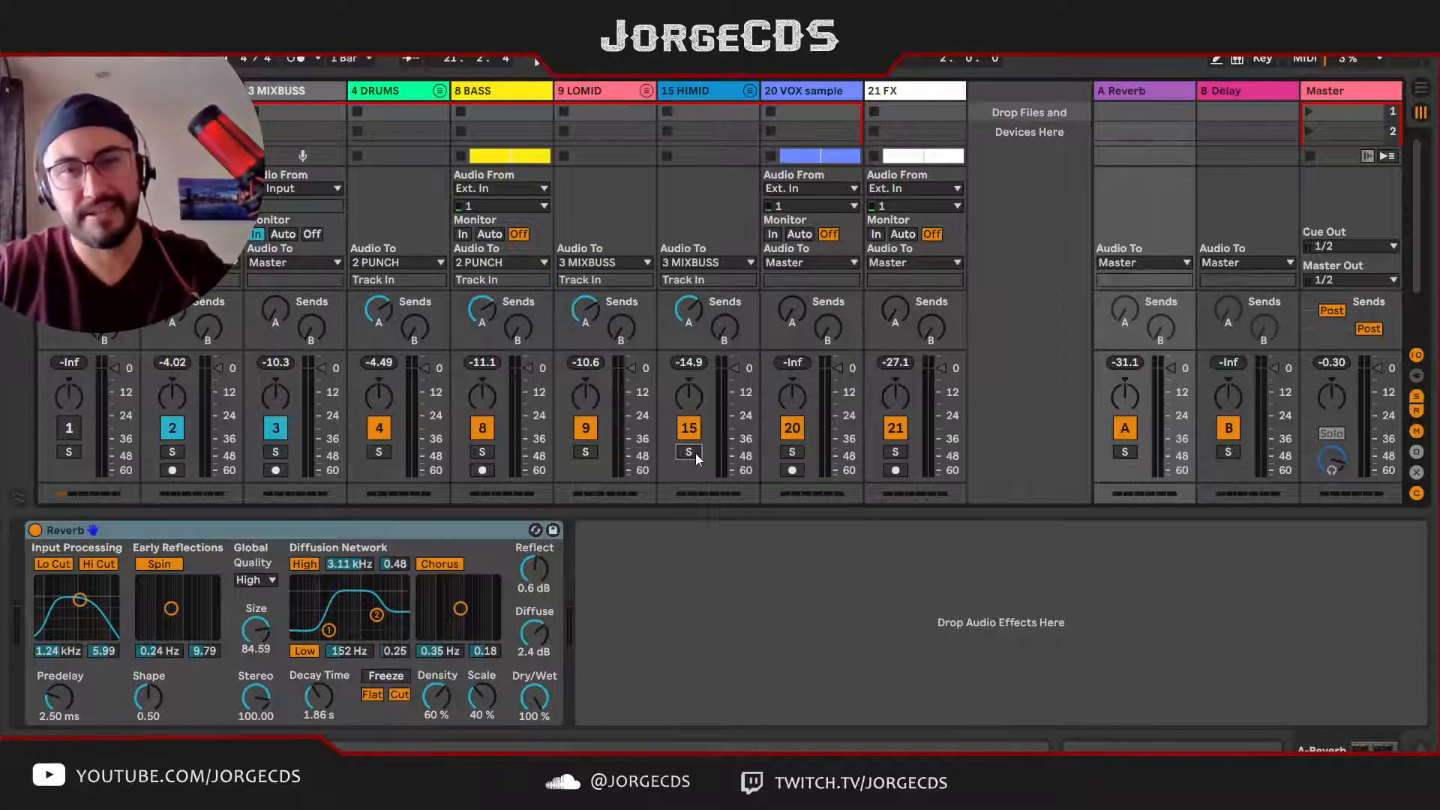
Step: Raise the VOX sample track's send A to the Reverb return and play the full mix
key(space)
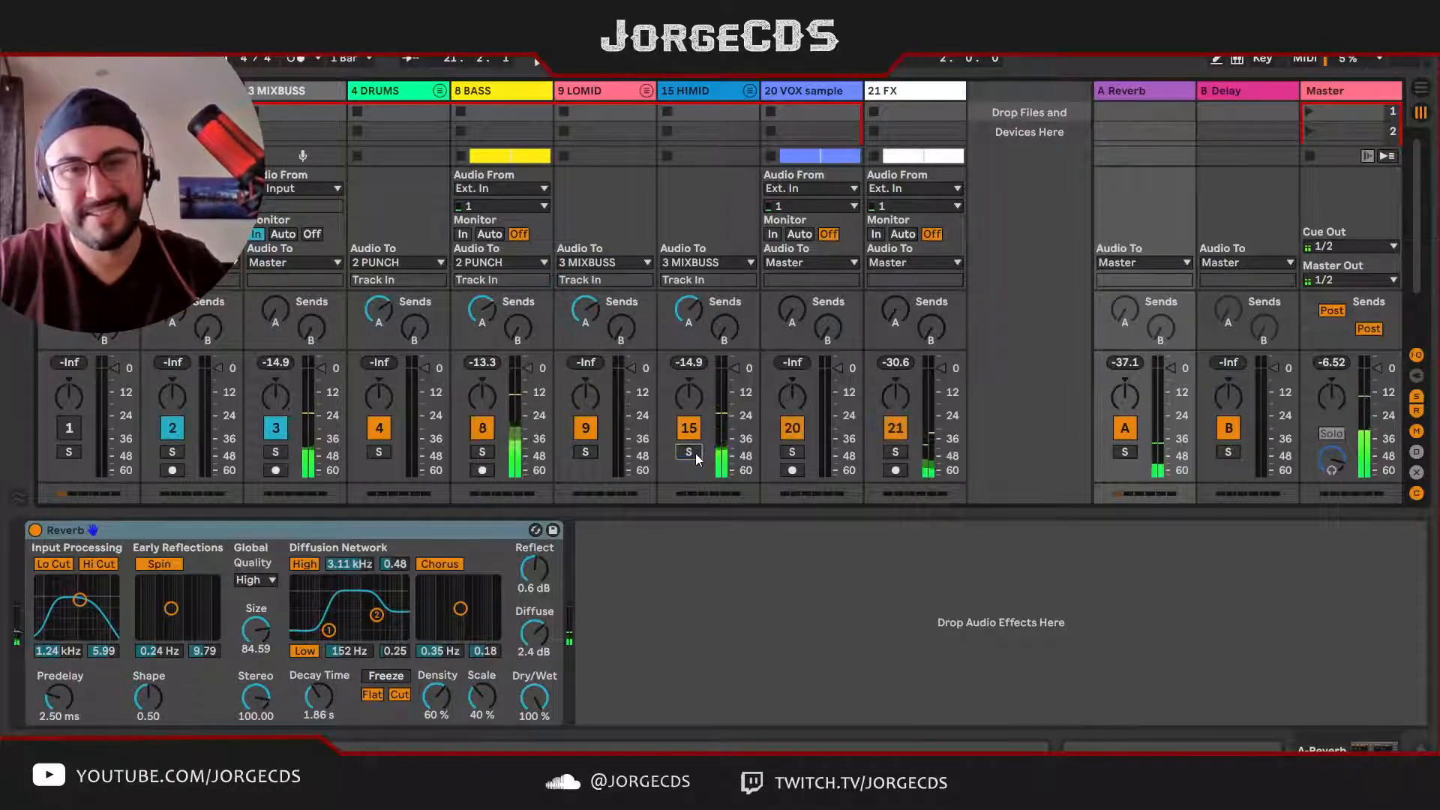
key(space)
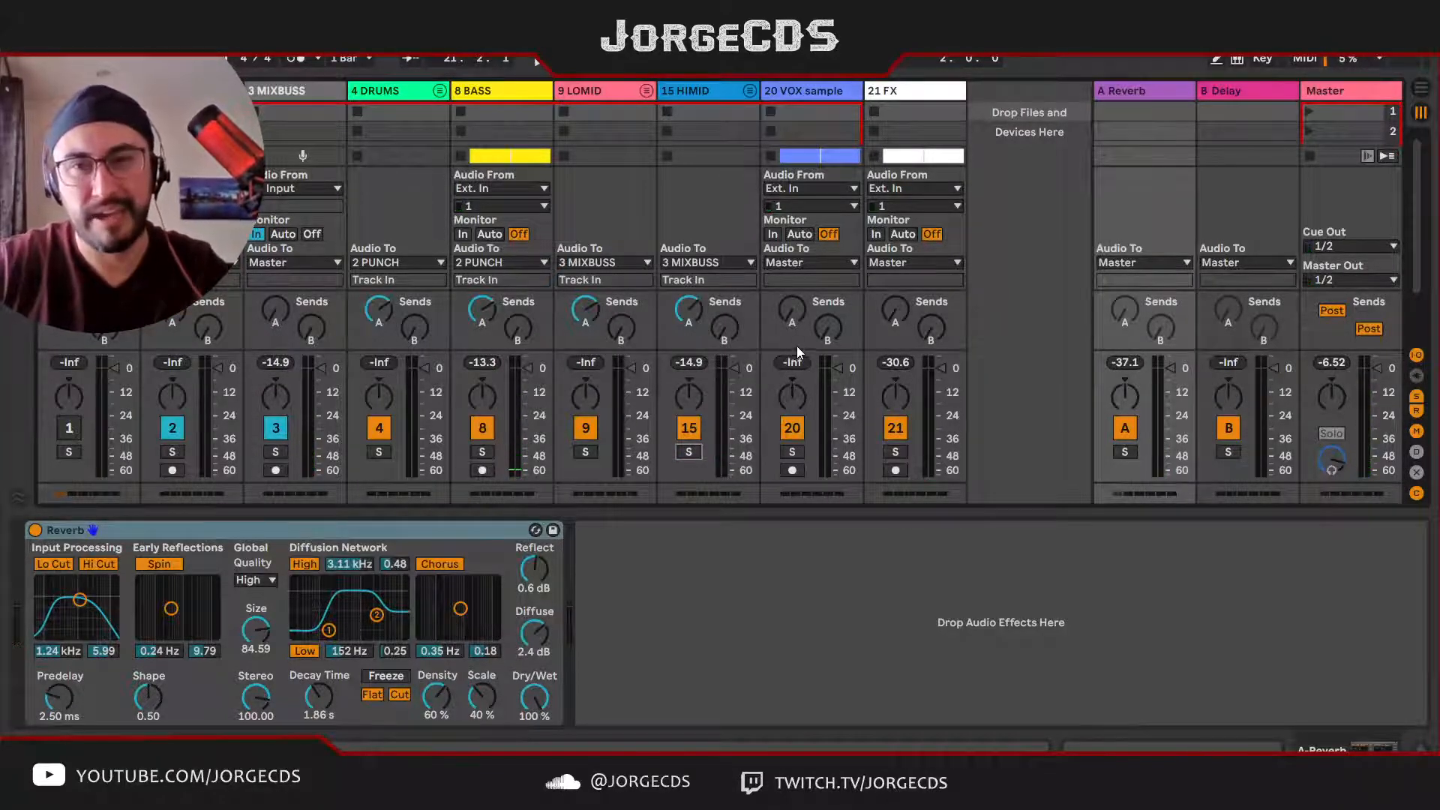
key(space)
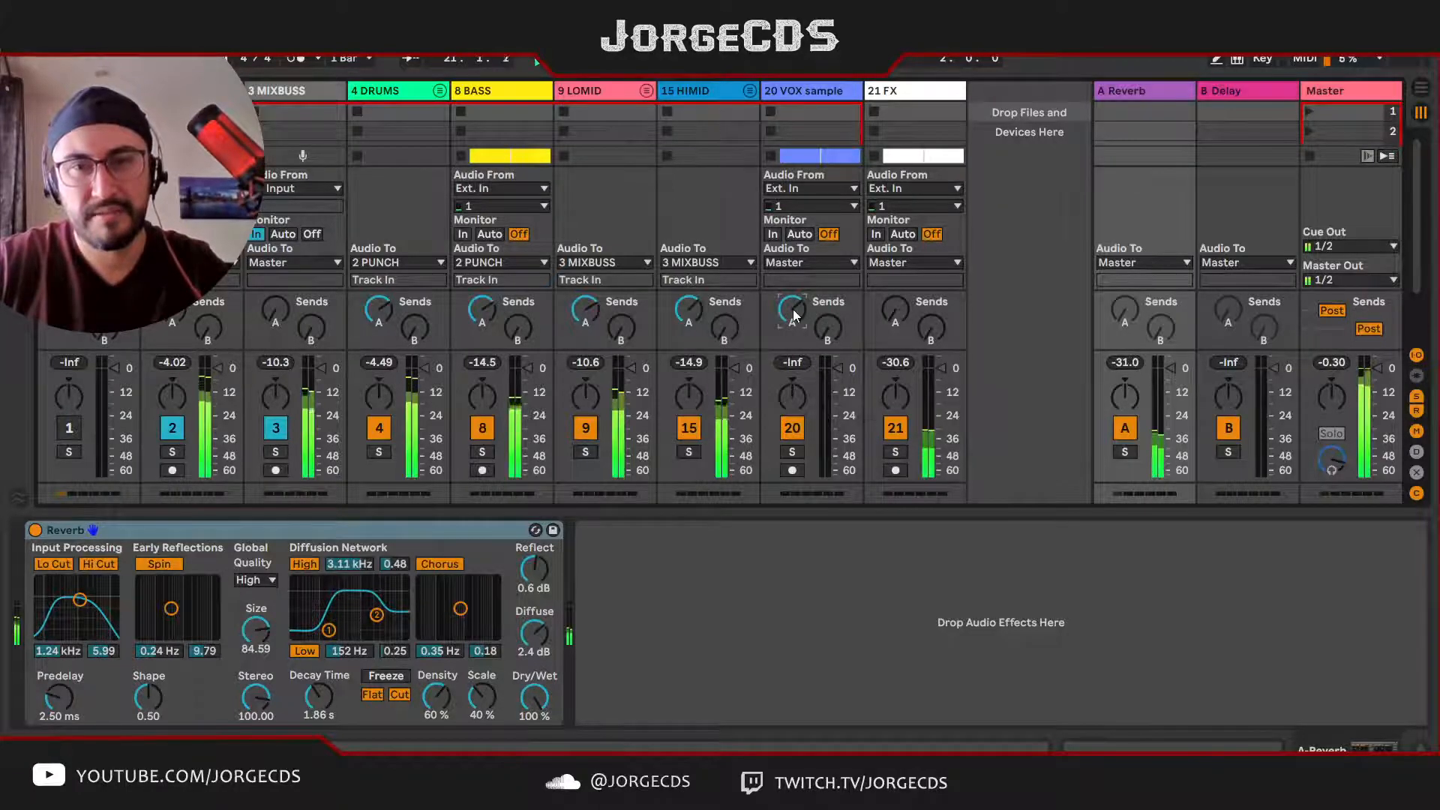
Step: Move the Arrangement loop to bars 27–29 and solo the VOX sample track there
click(799, 96)
key(Tab)
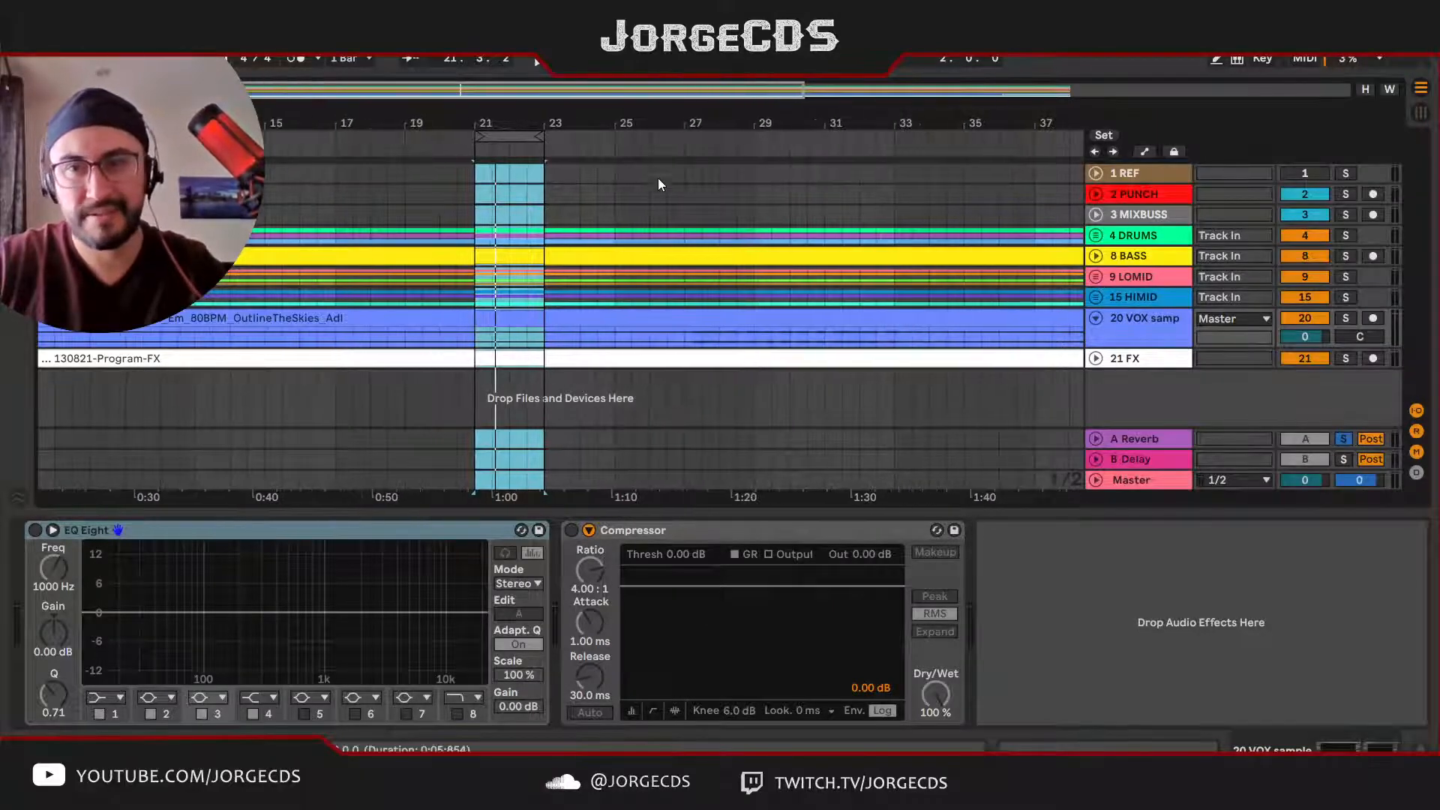
drag(513, 135, 724, 132)
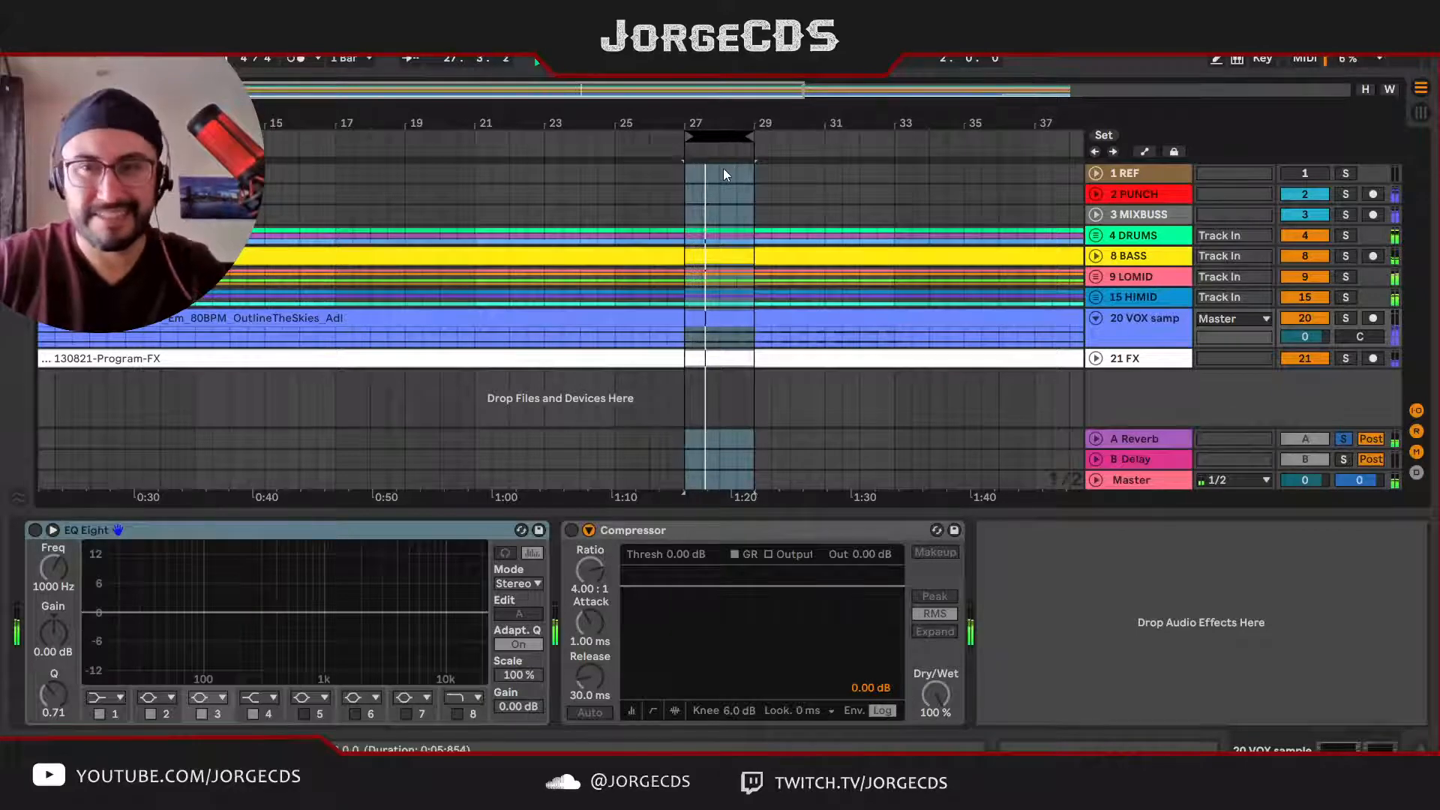
click(699, 344)
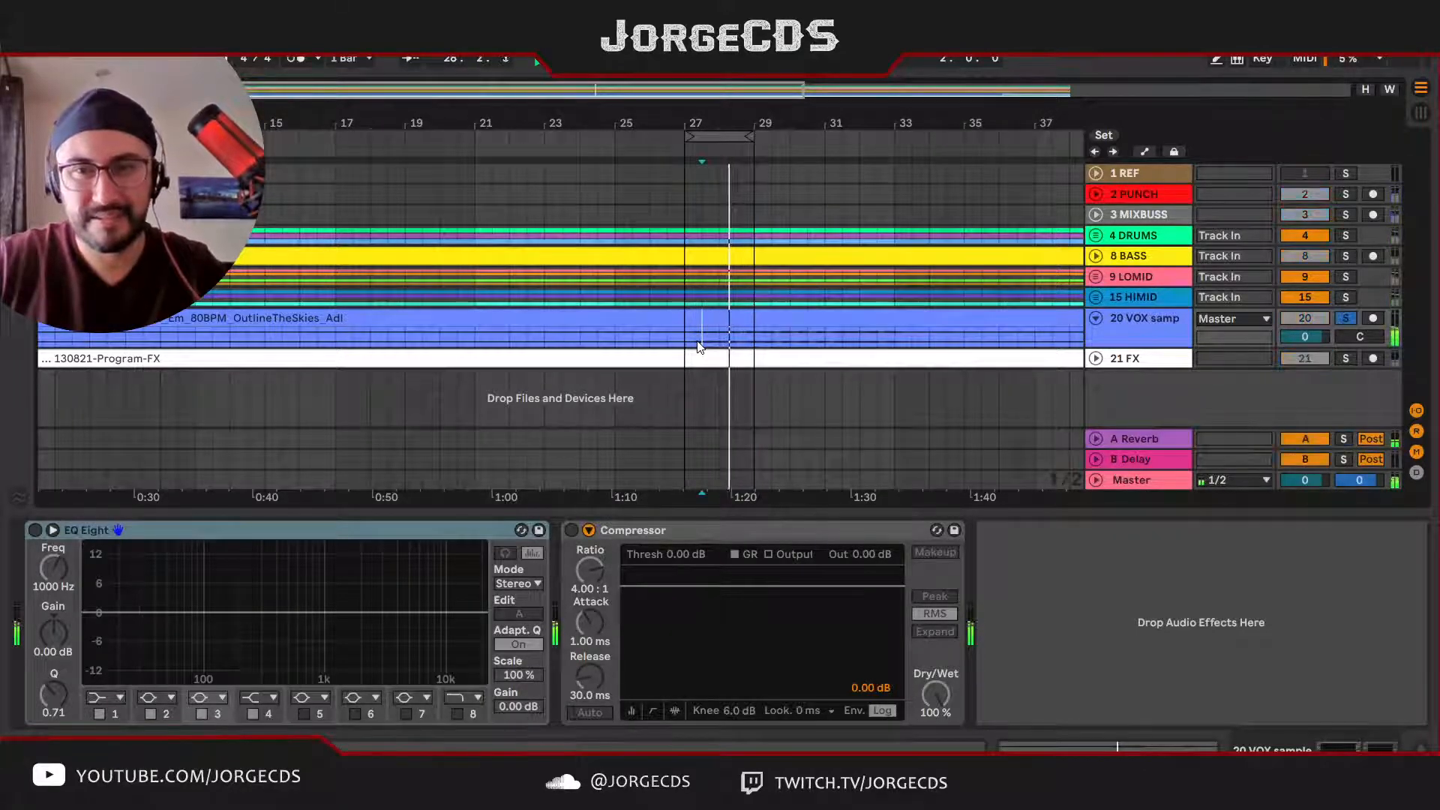
Step: Raise send A on the VOX sample and FX tracks to the Reverb return, comparing the vocal with the Reverb off and on
key(Tab)
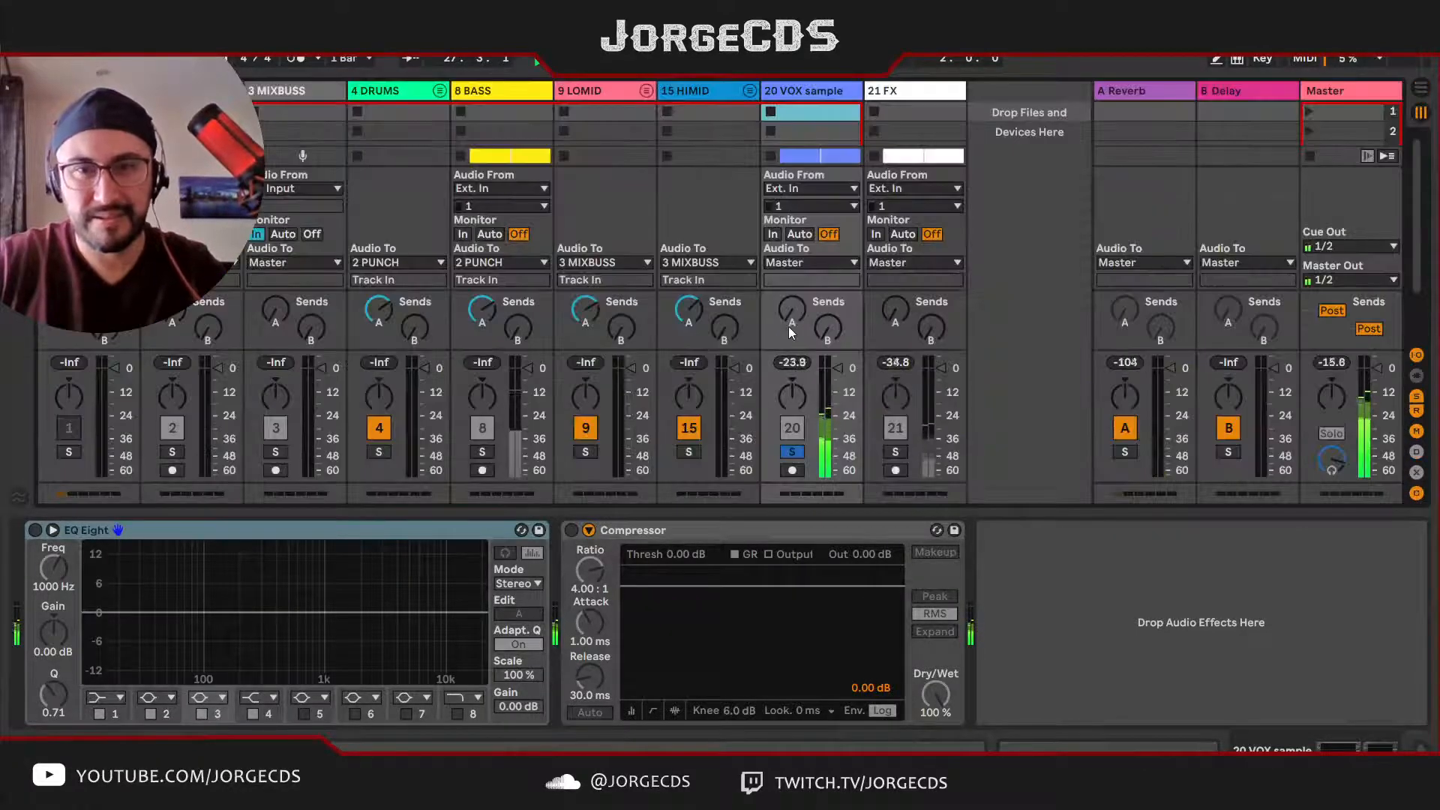
drag(793, 321, 792, 289)
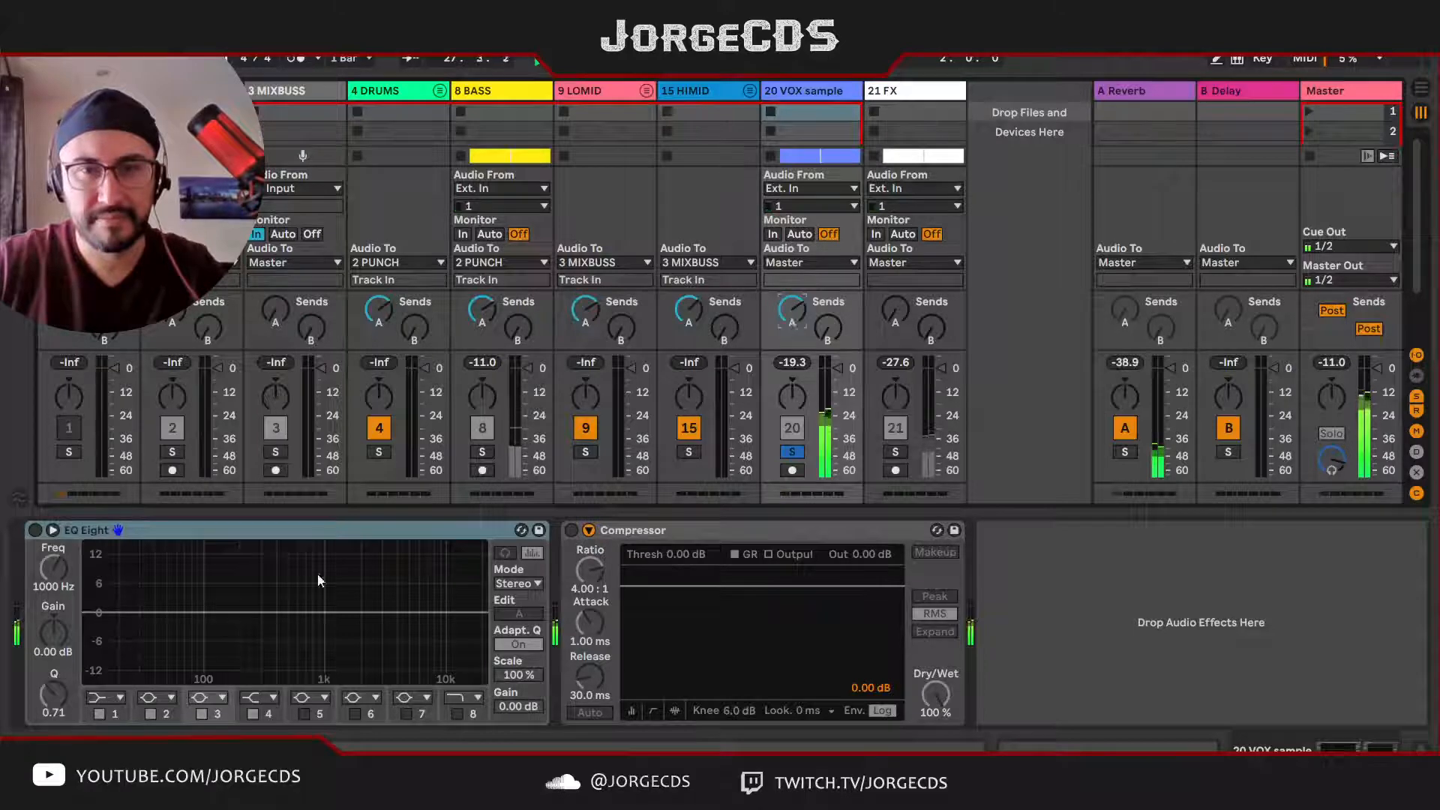
click(1160, 91)
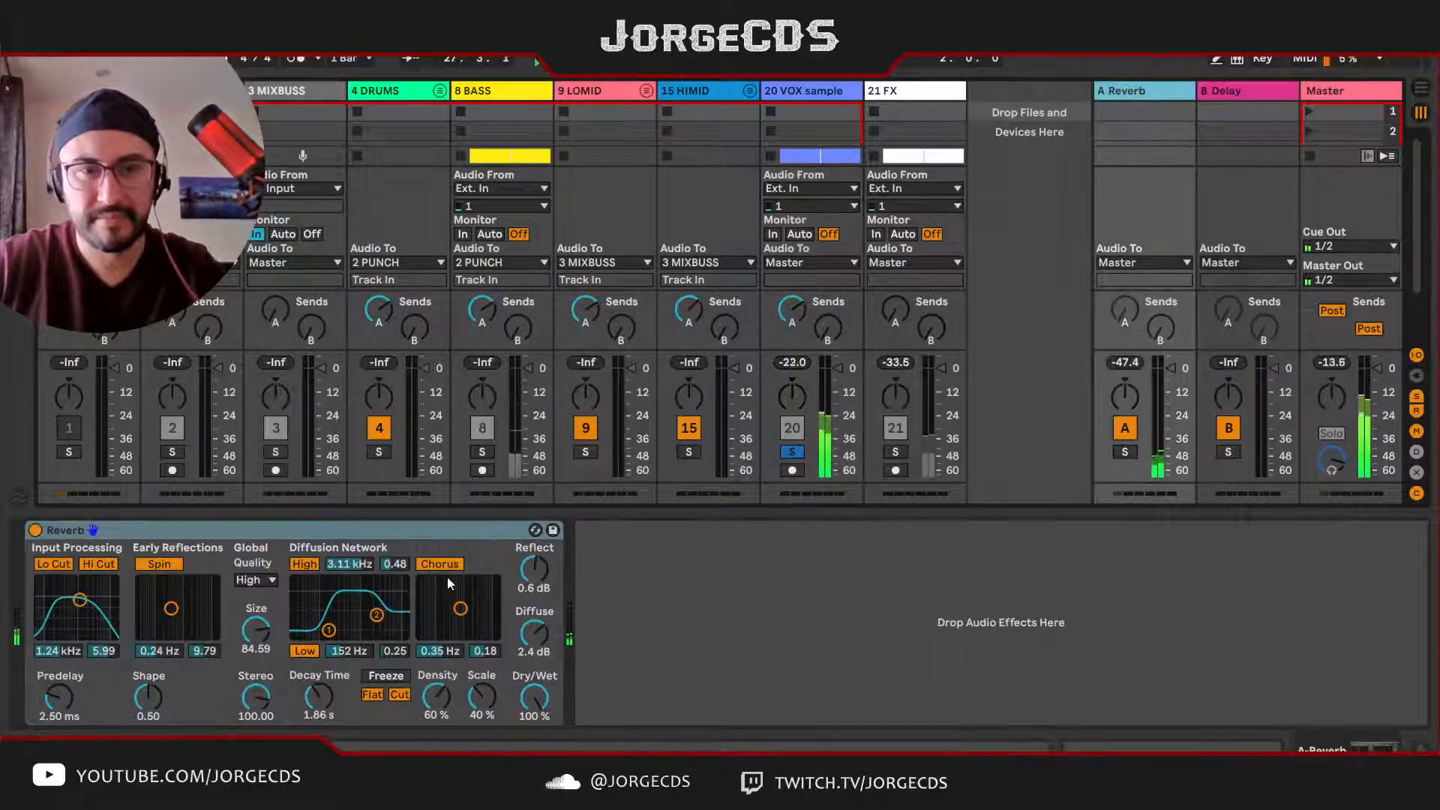
click(38, 531)
click(38, 531)
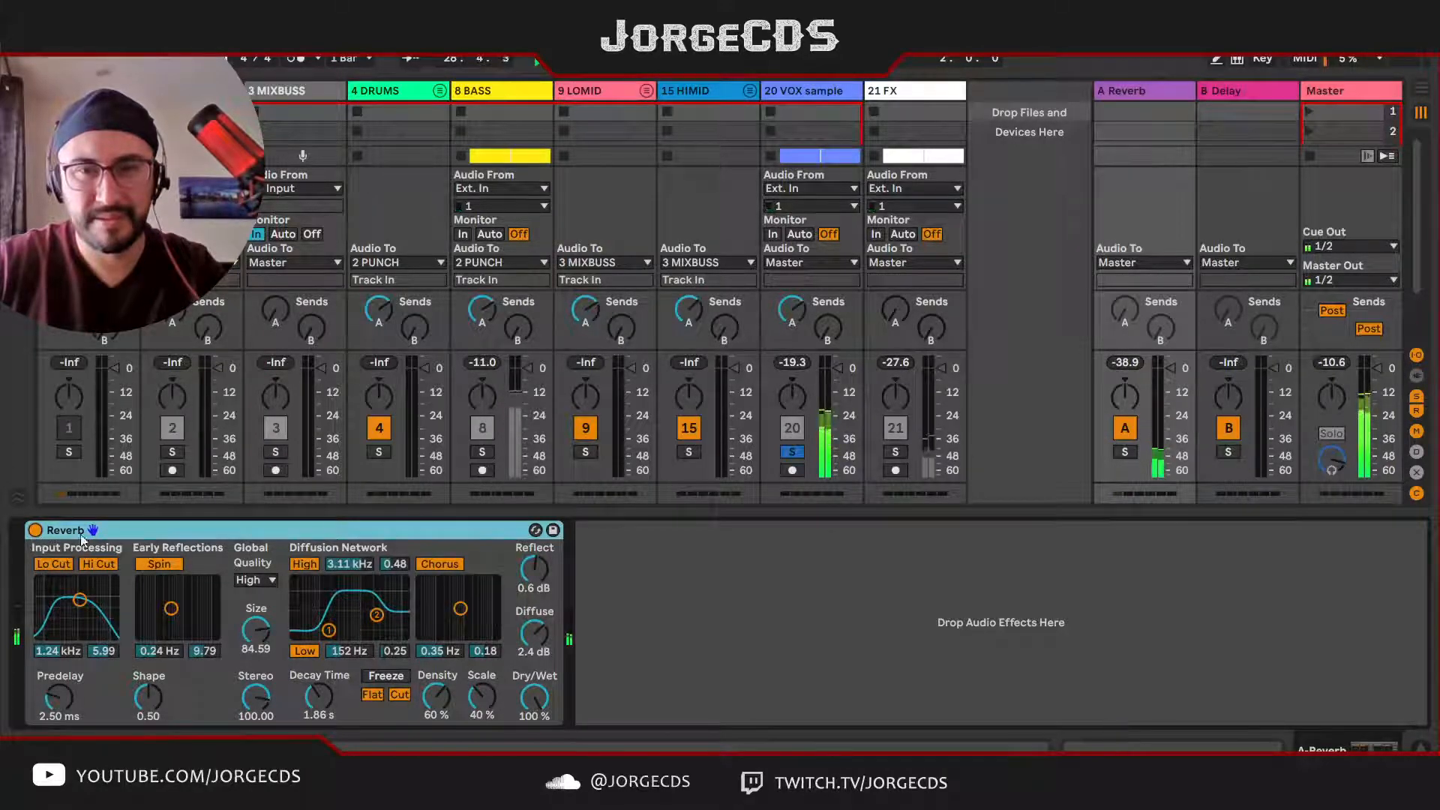
click(793, 452)
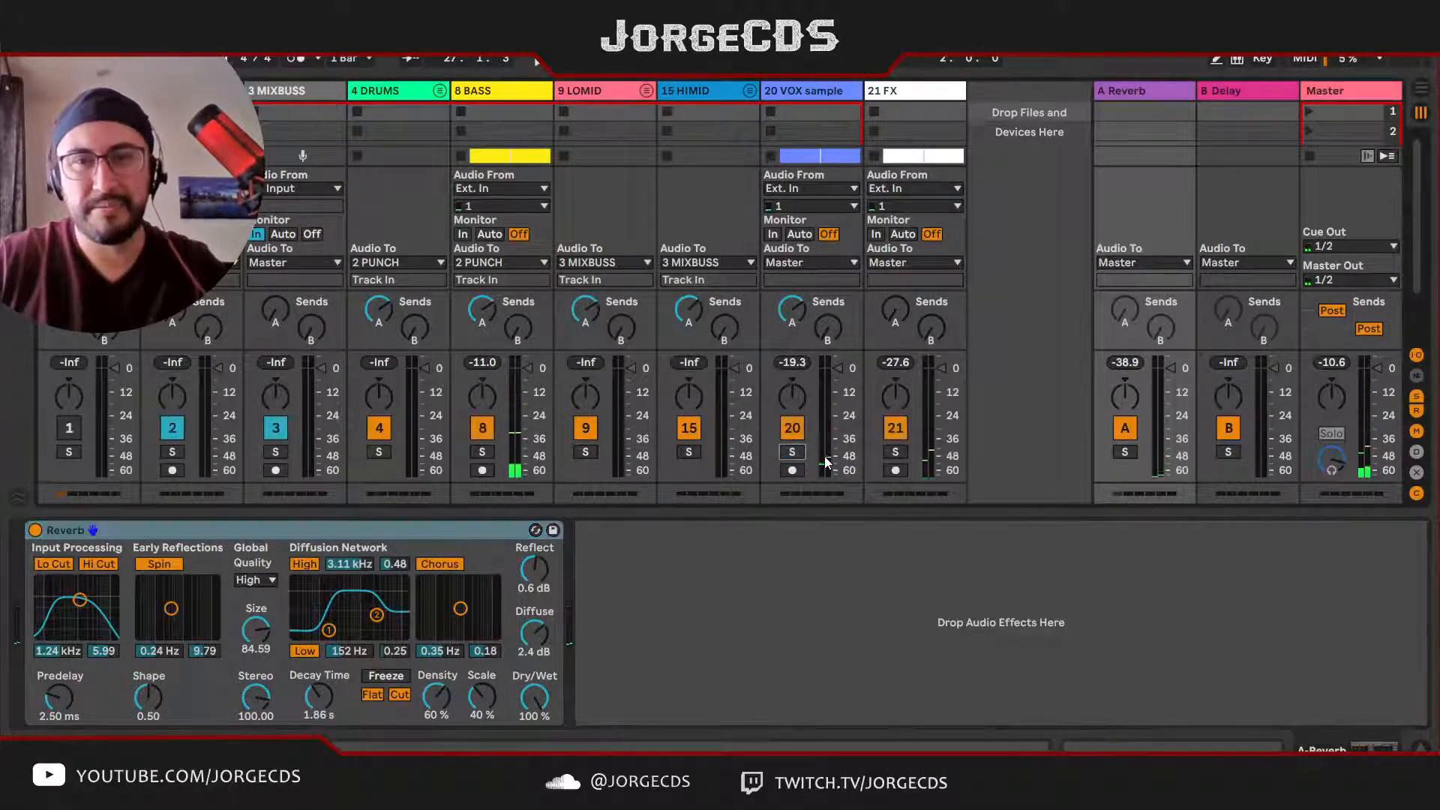
drag(891, 323, 891, 299)
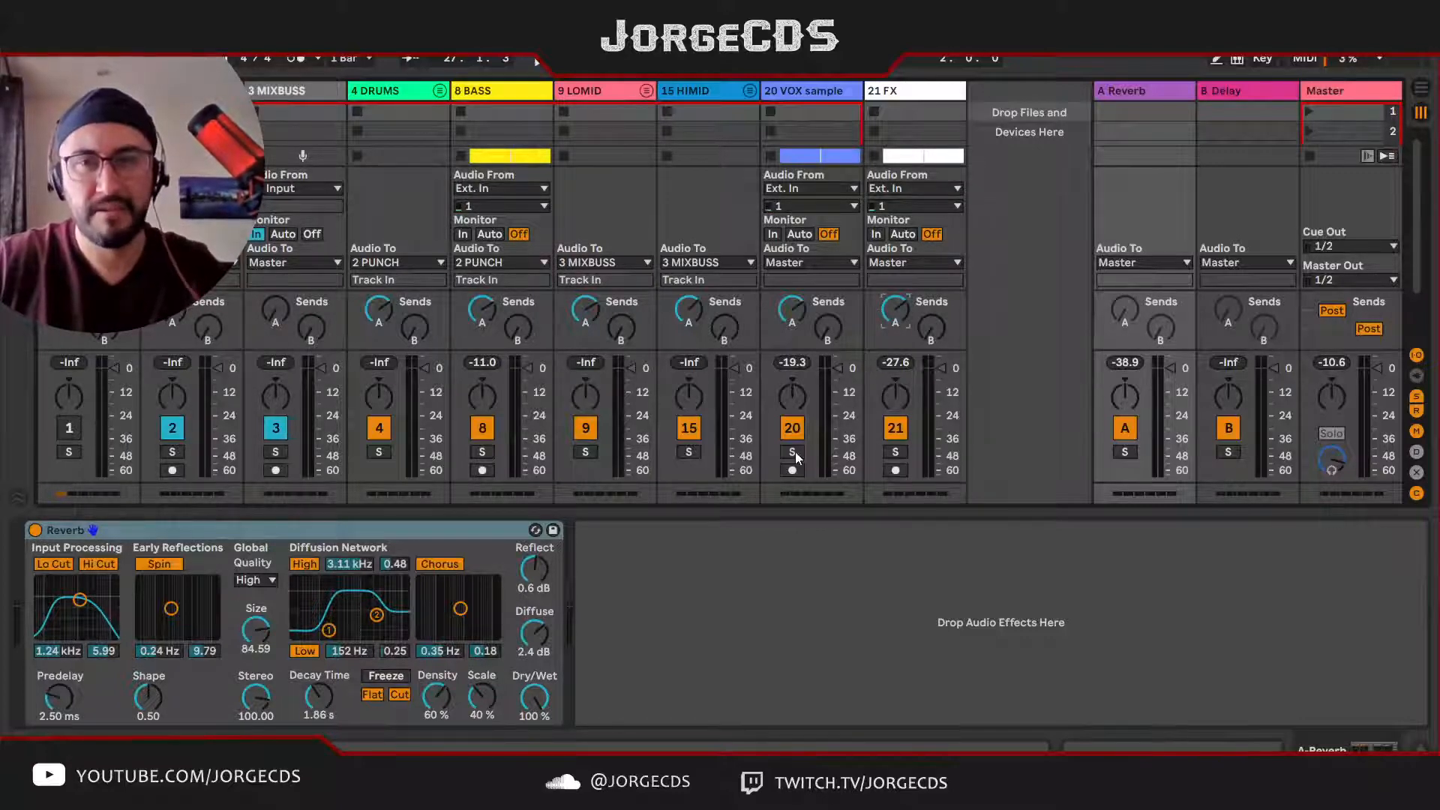
Step: Link the Delay return's left and right channels at sync value 2, and set its filter to 1.00 kHz with width 3.97
click(1240, 94)
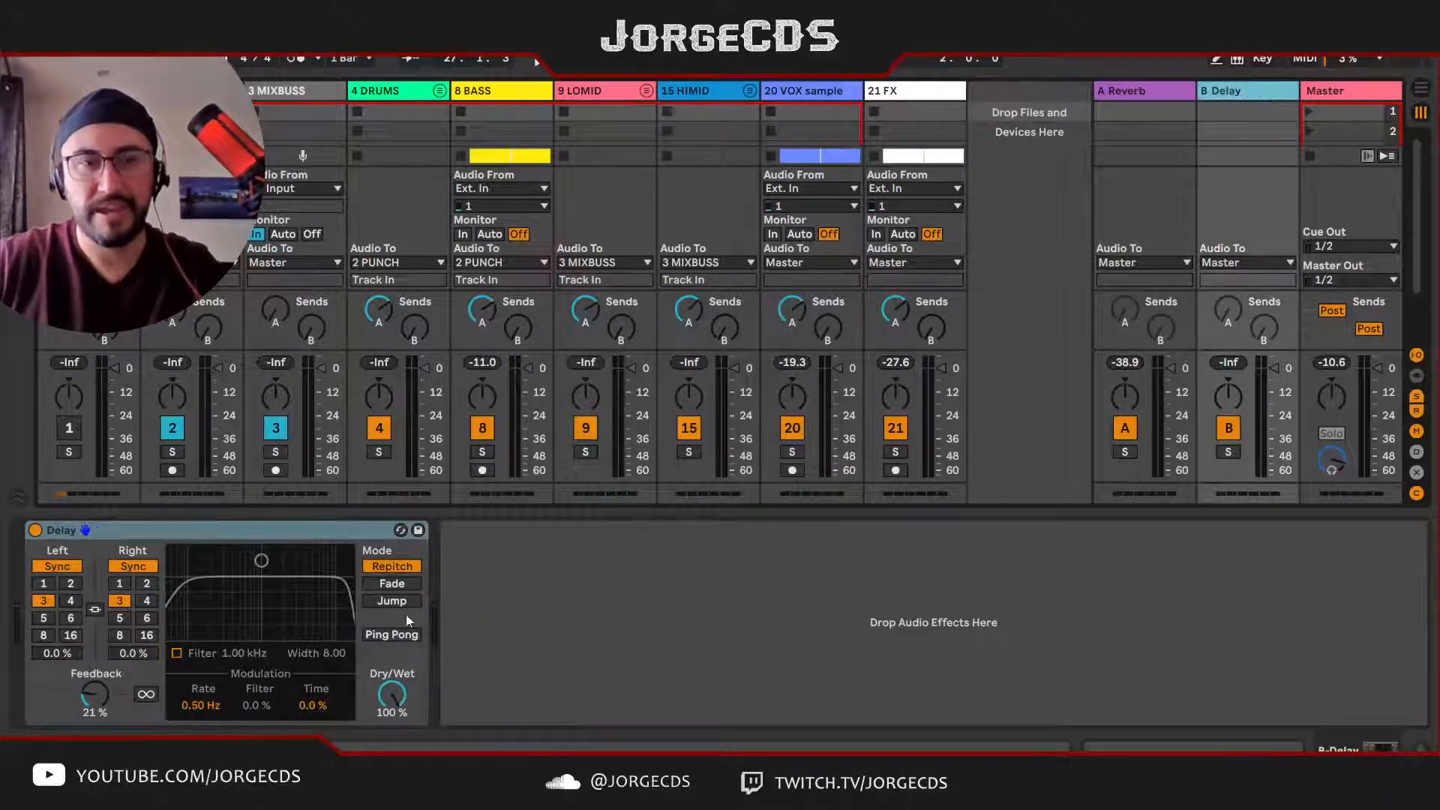
click(94, 610)
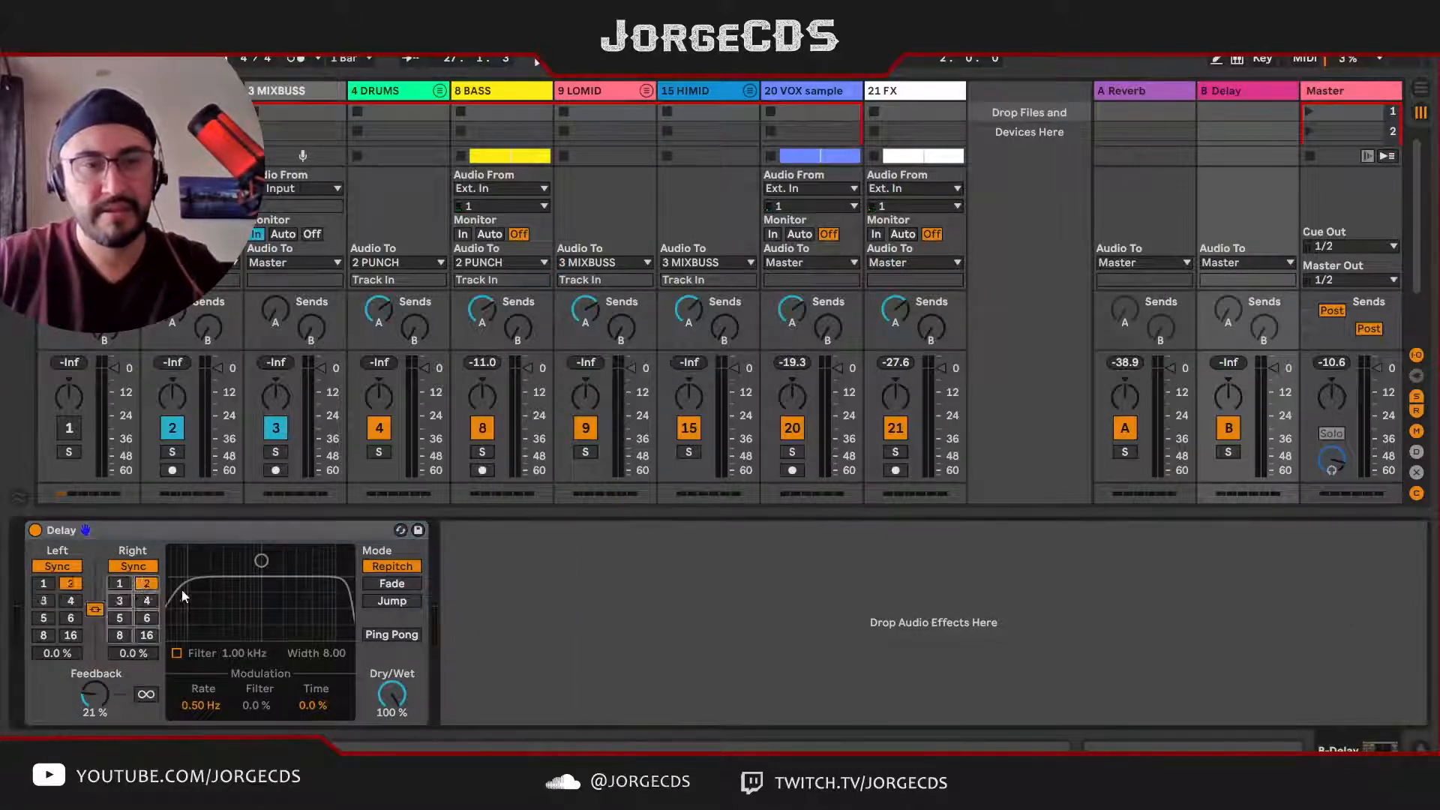
drag(261, 560, 280, 598)
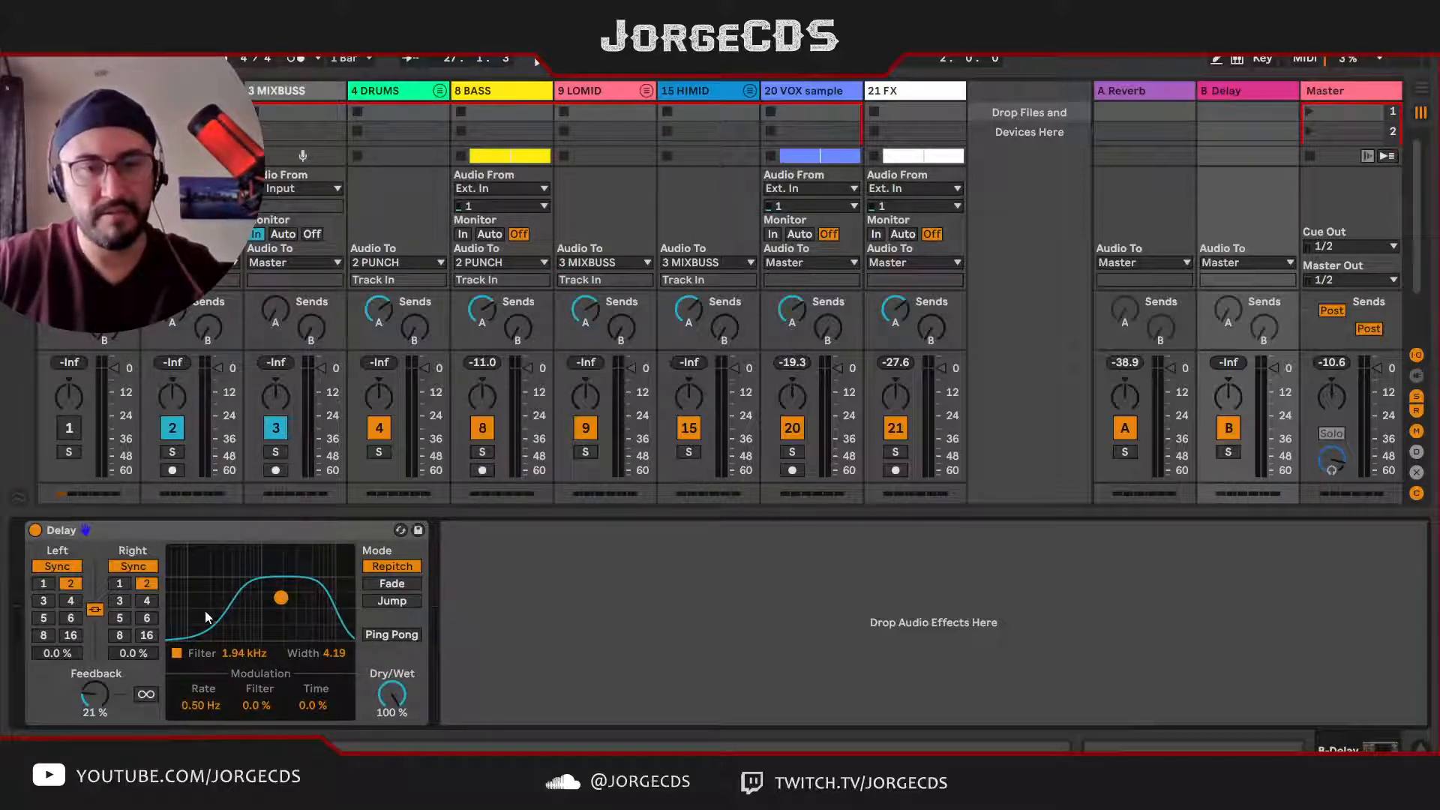
drag(281, 598, 261, 599)
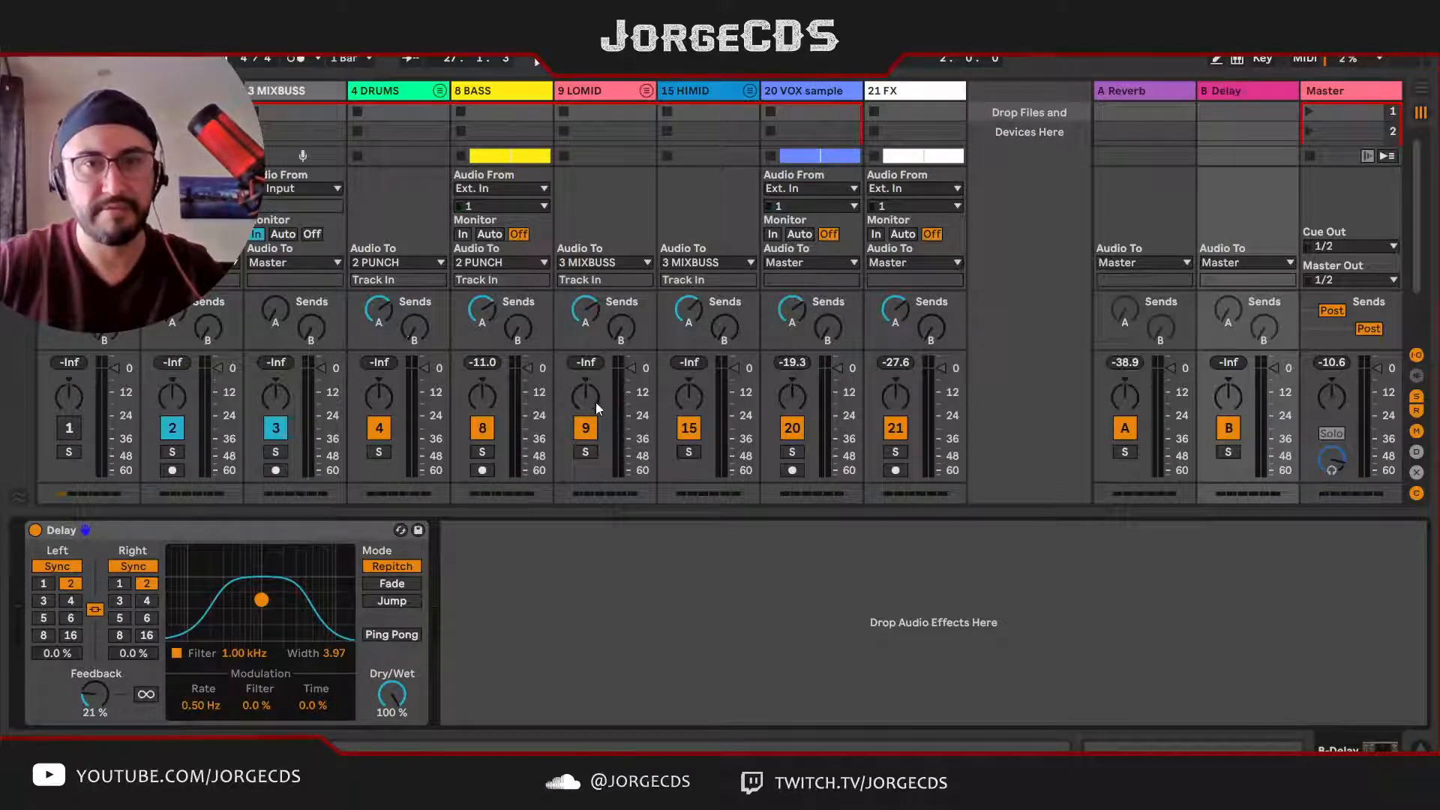
Step: Solo the BASS track, loop bars 19–21, and raise its send B to the Delay return
click(586, 452)
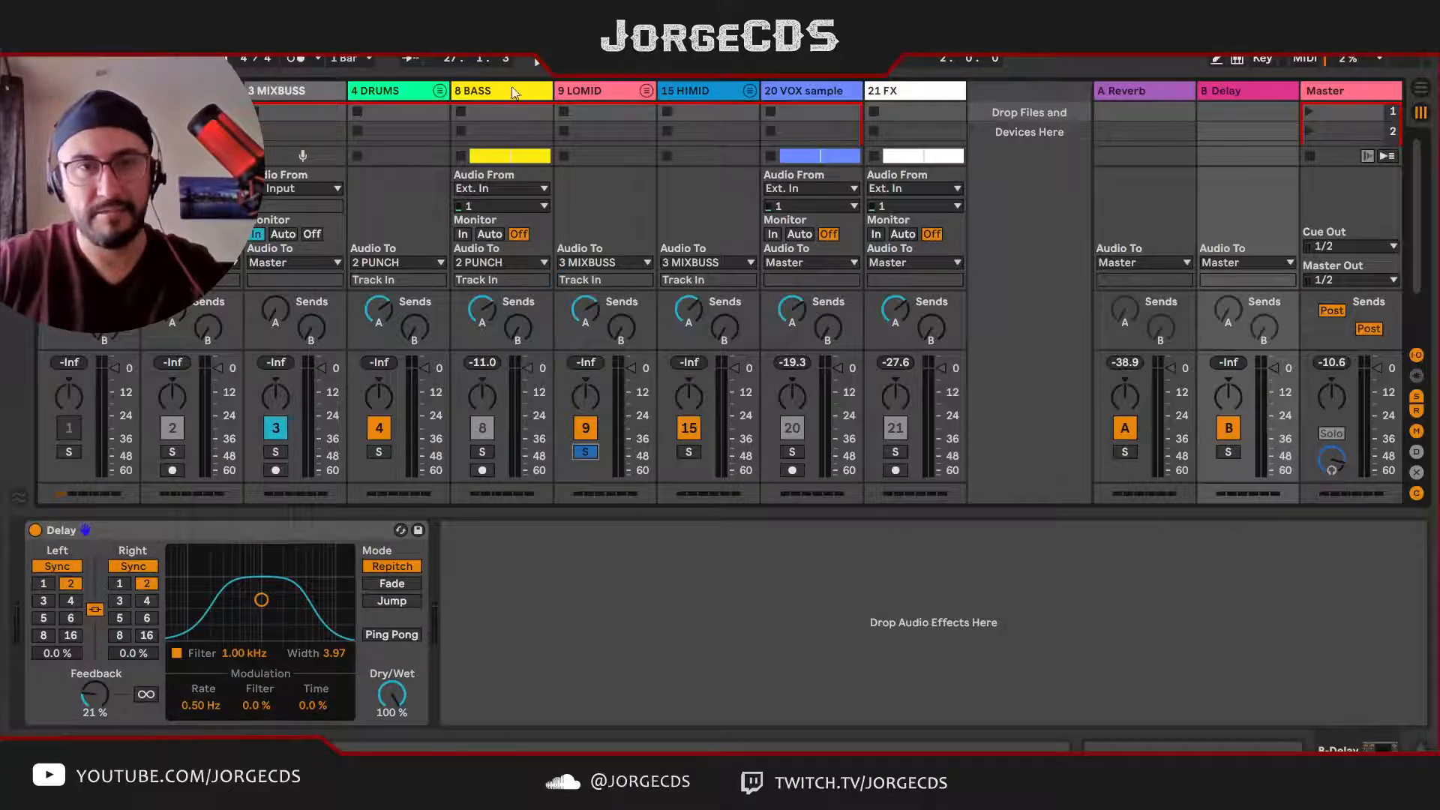
click(484, 452)
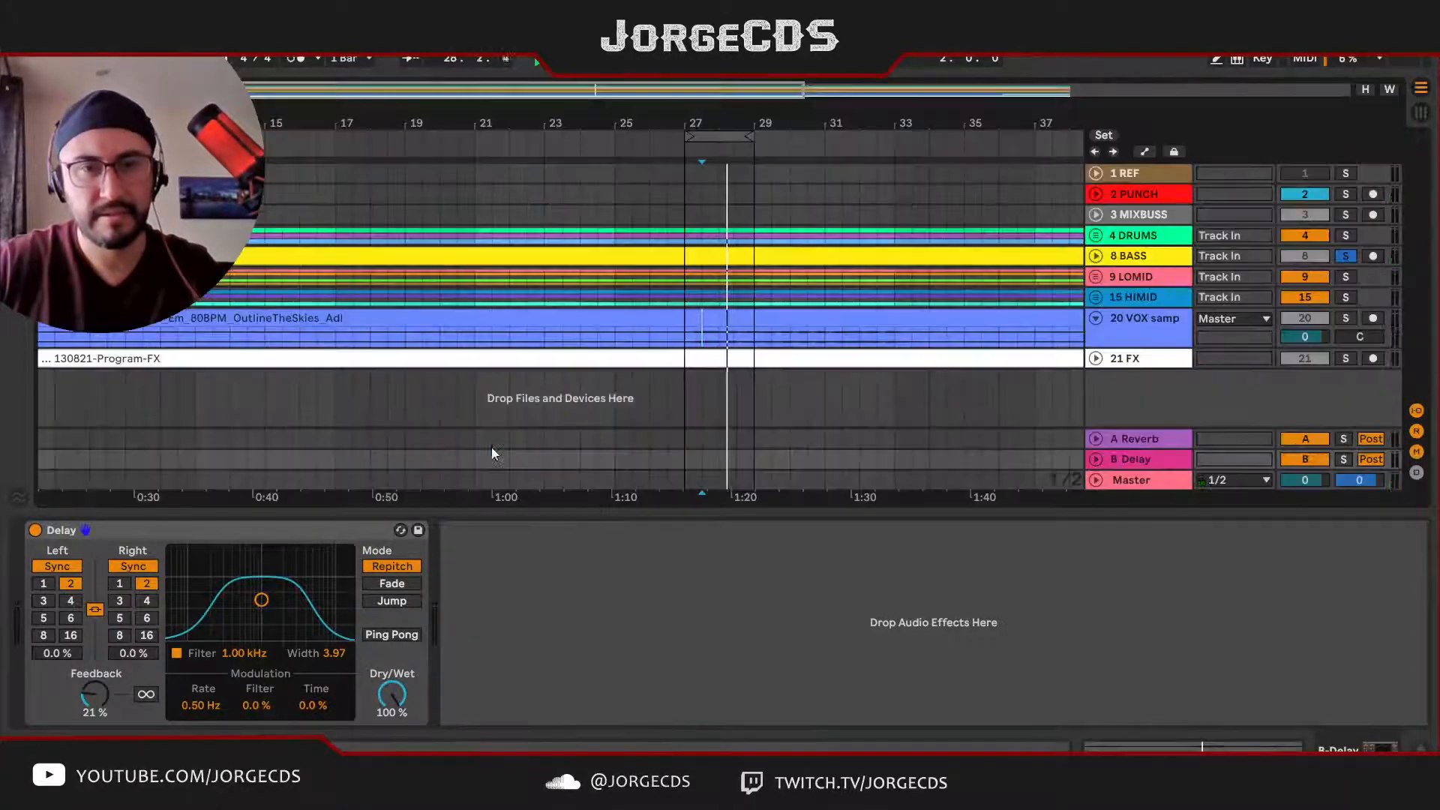
key(Tab)
drag(721, 129, 439, 133)
key(Tab)
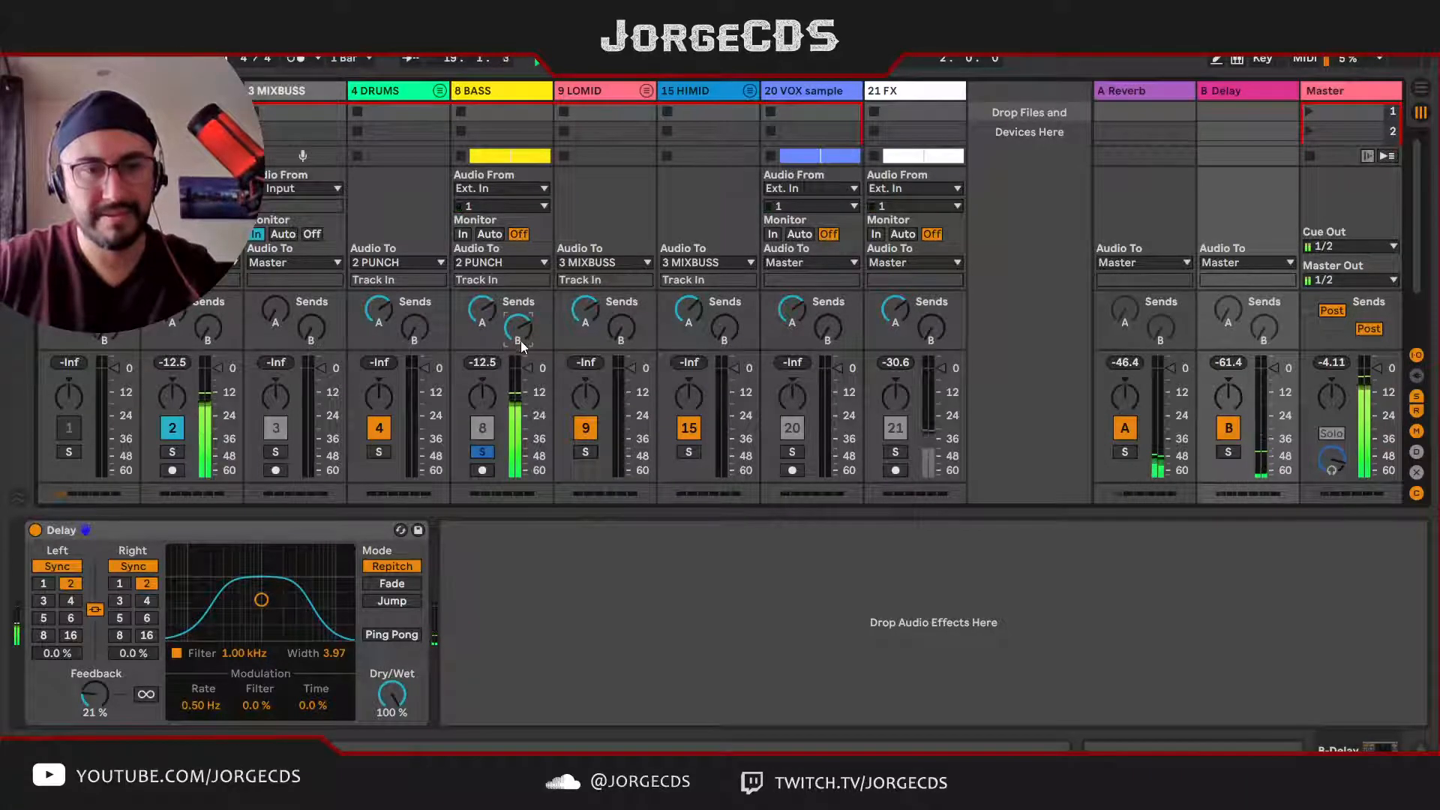
Step: Set the Delay's feedback to 50 % and readjust the soloed BASS track's send B before unsoloing it
drag(93, 691, 102, 677)
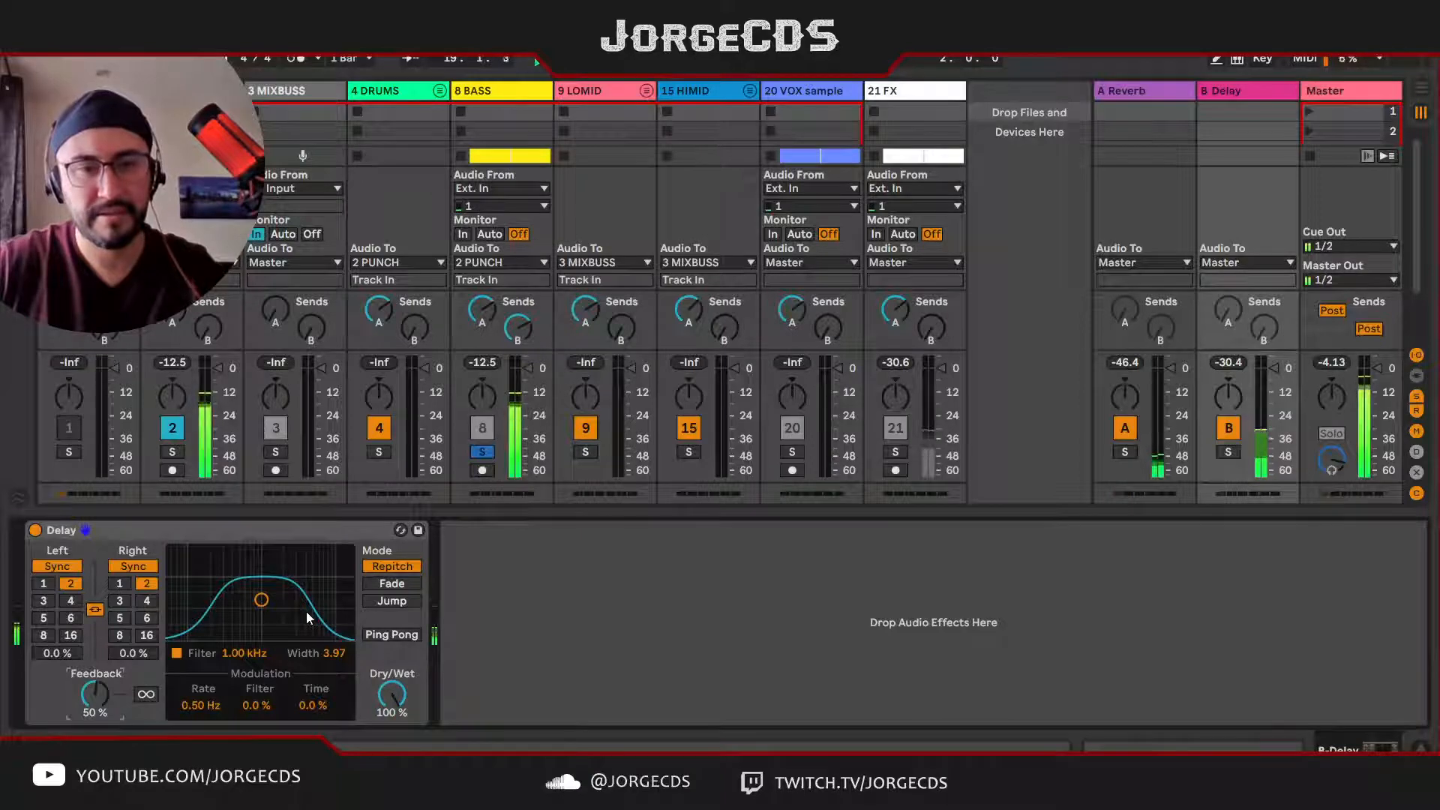
click(521, 329)
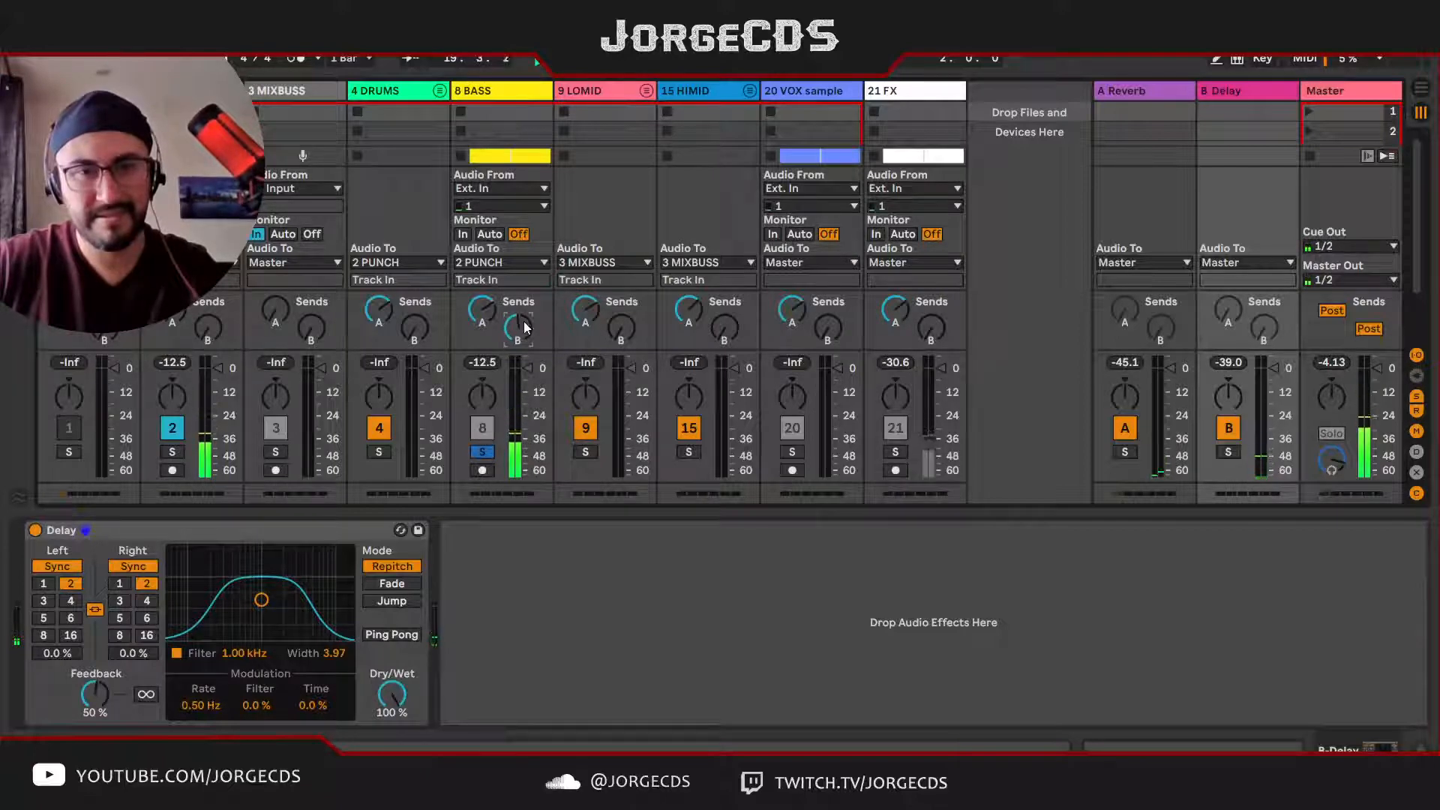
drag(524, 322, 523, 310)
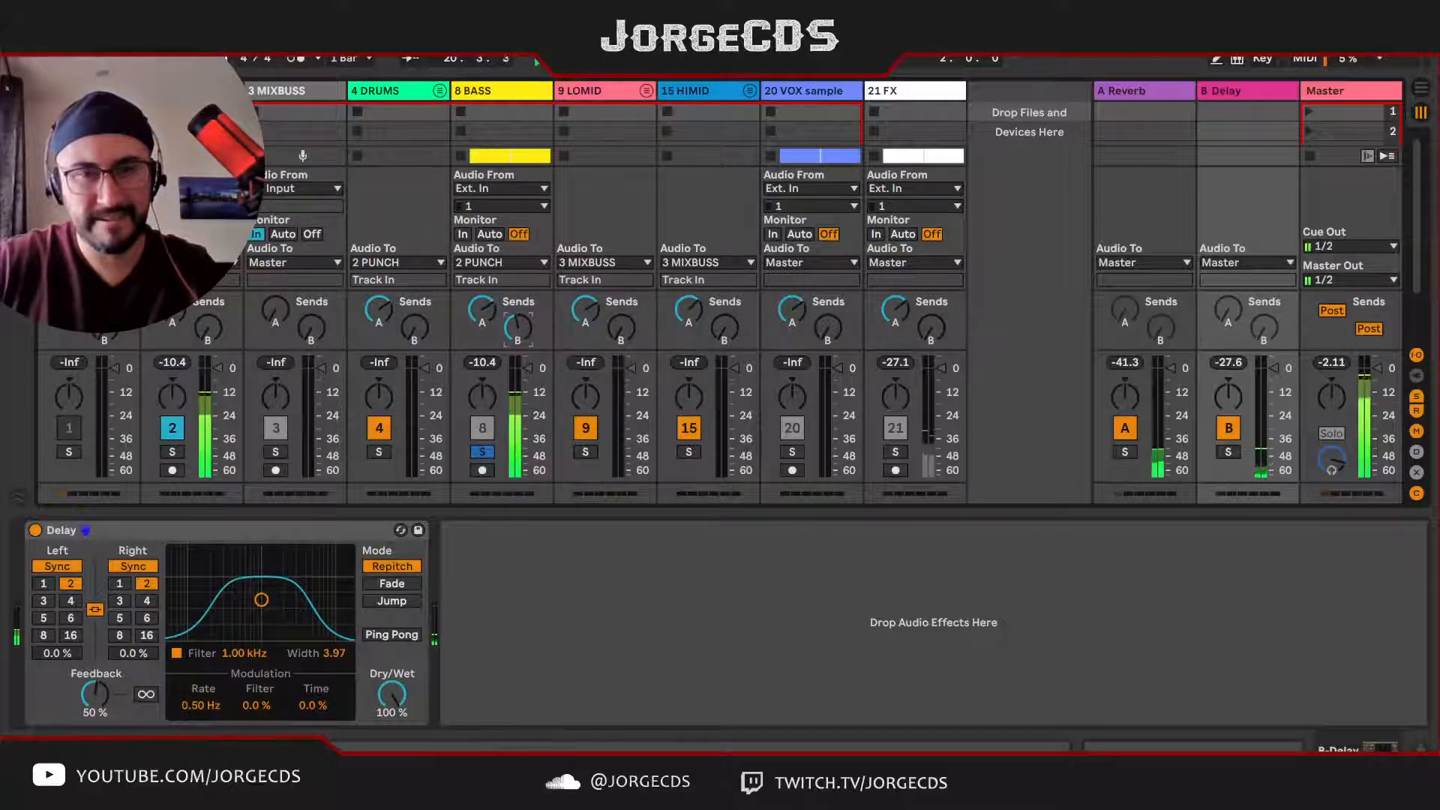
click(483, 452)
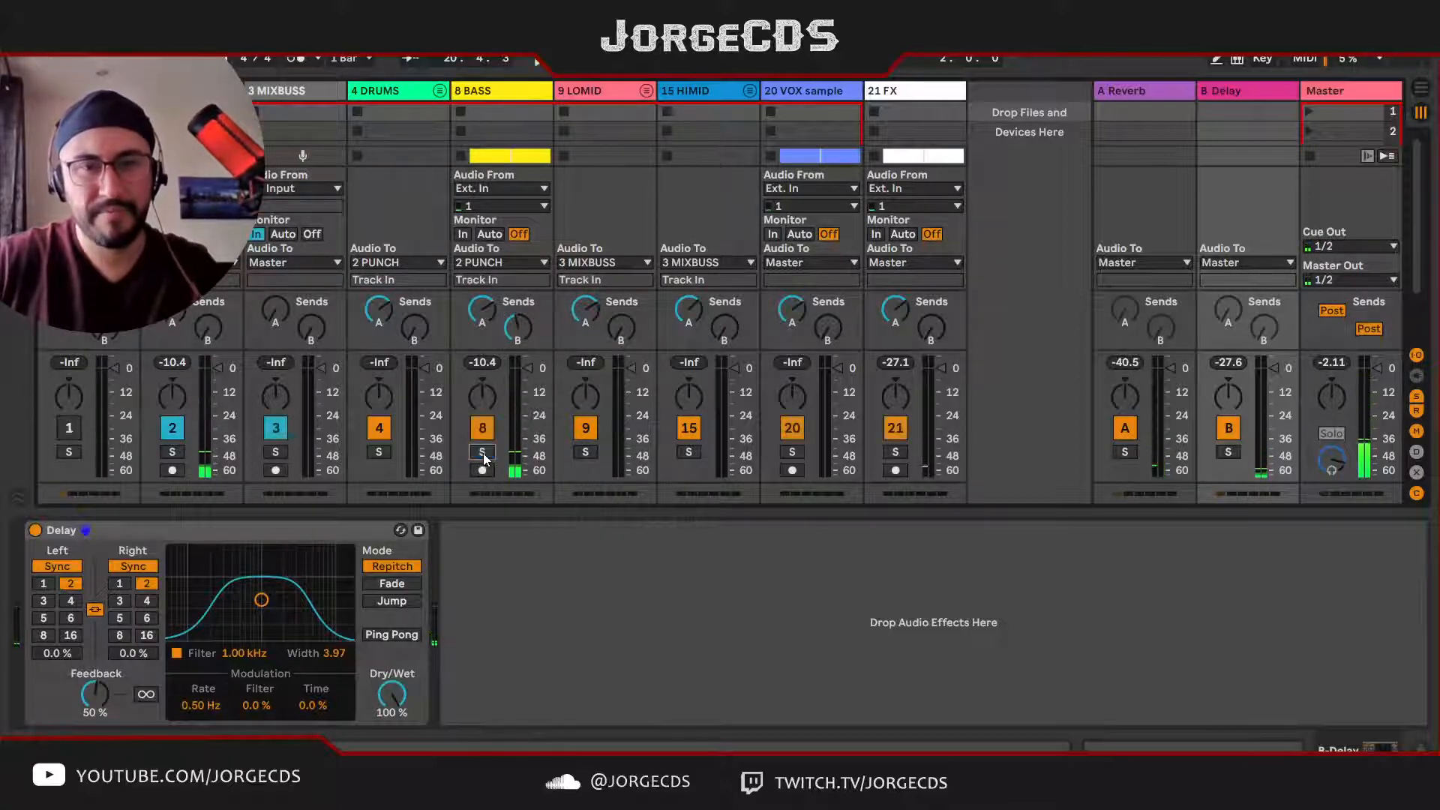
Step: Solo the LOMID group and raise its send B to the Delay return during playback
click(586, 453)
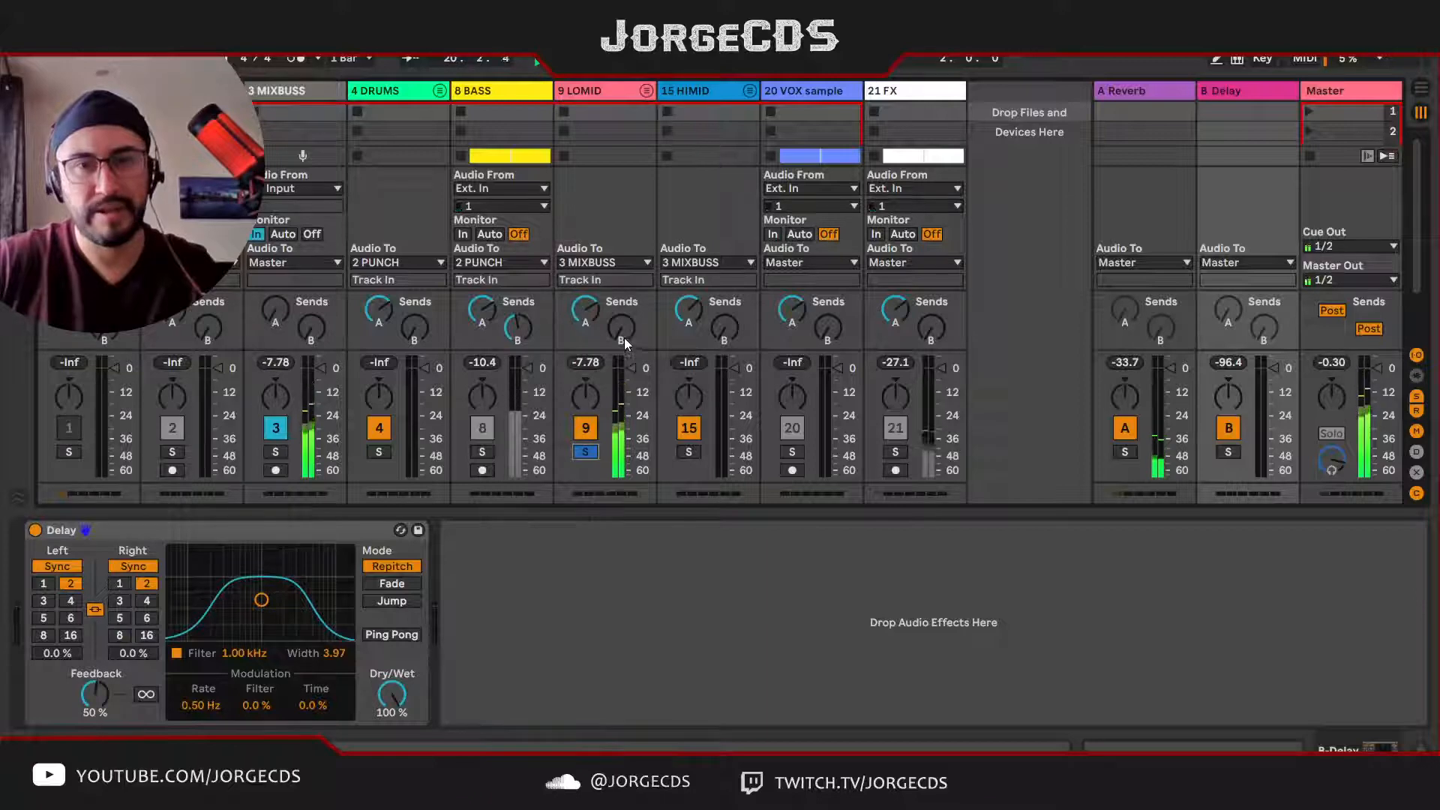
drag(623, 331, 623, 307)
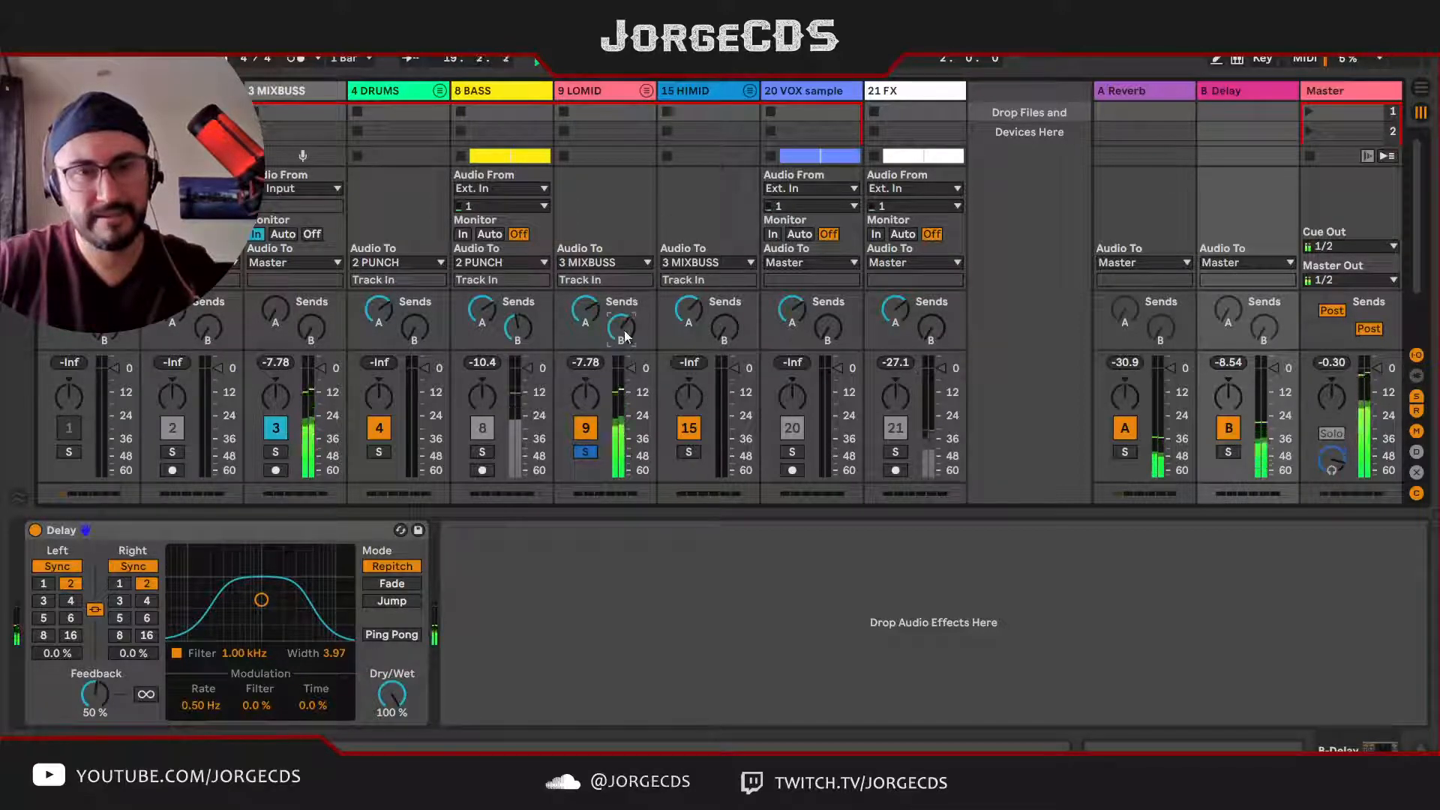
drag(625, 338, 625, 301)
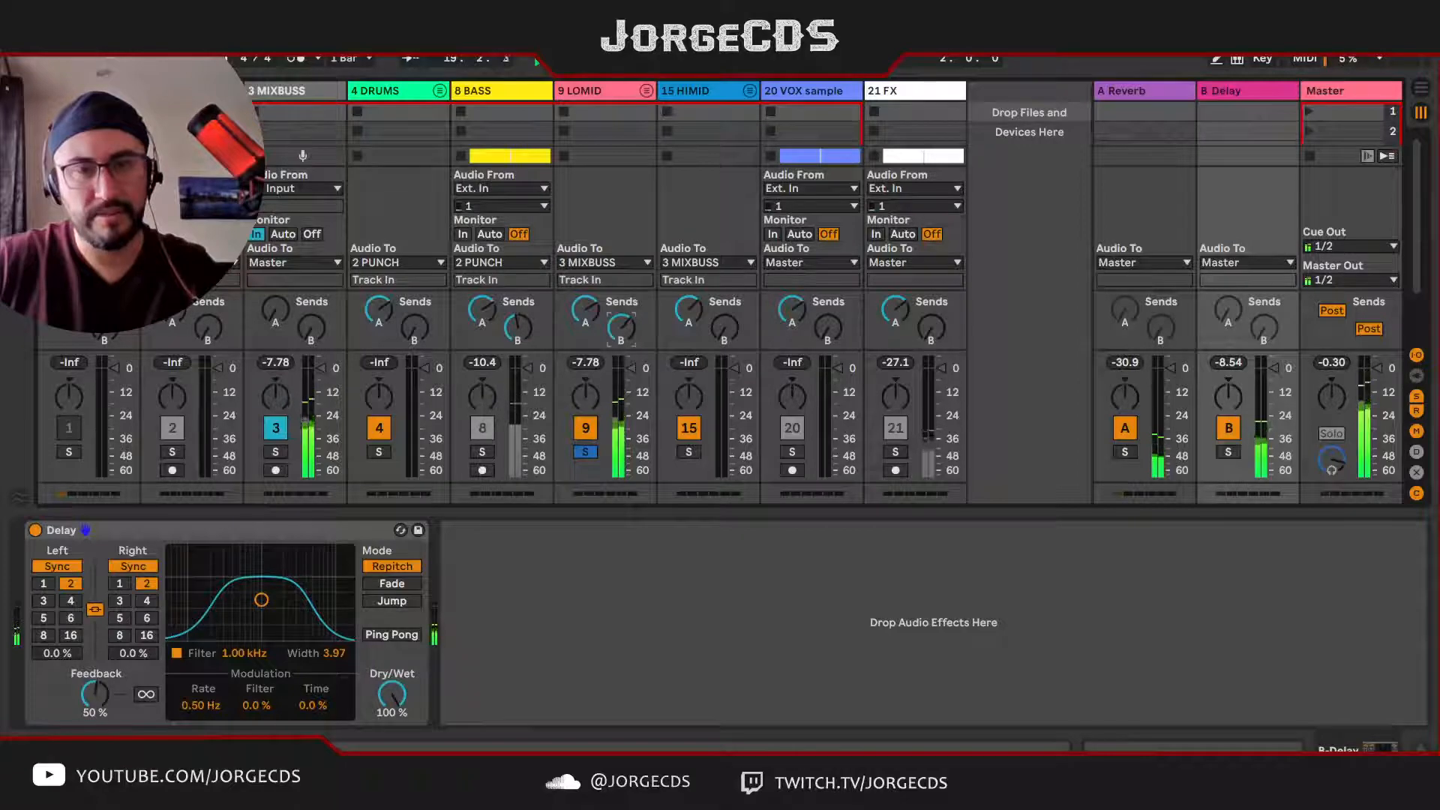
Step: Solo the HIMID group and raise its send B to the Delay return during playback
click(695, 454)
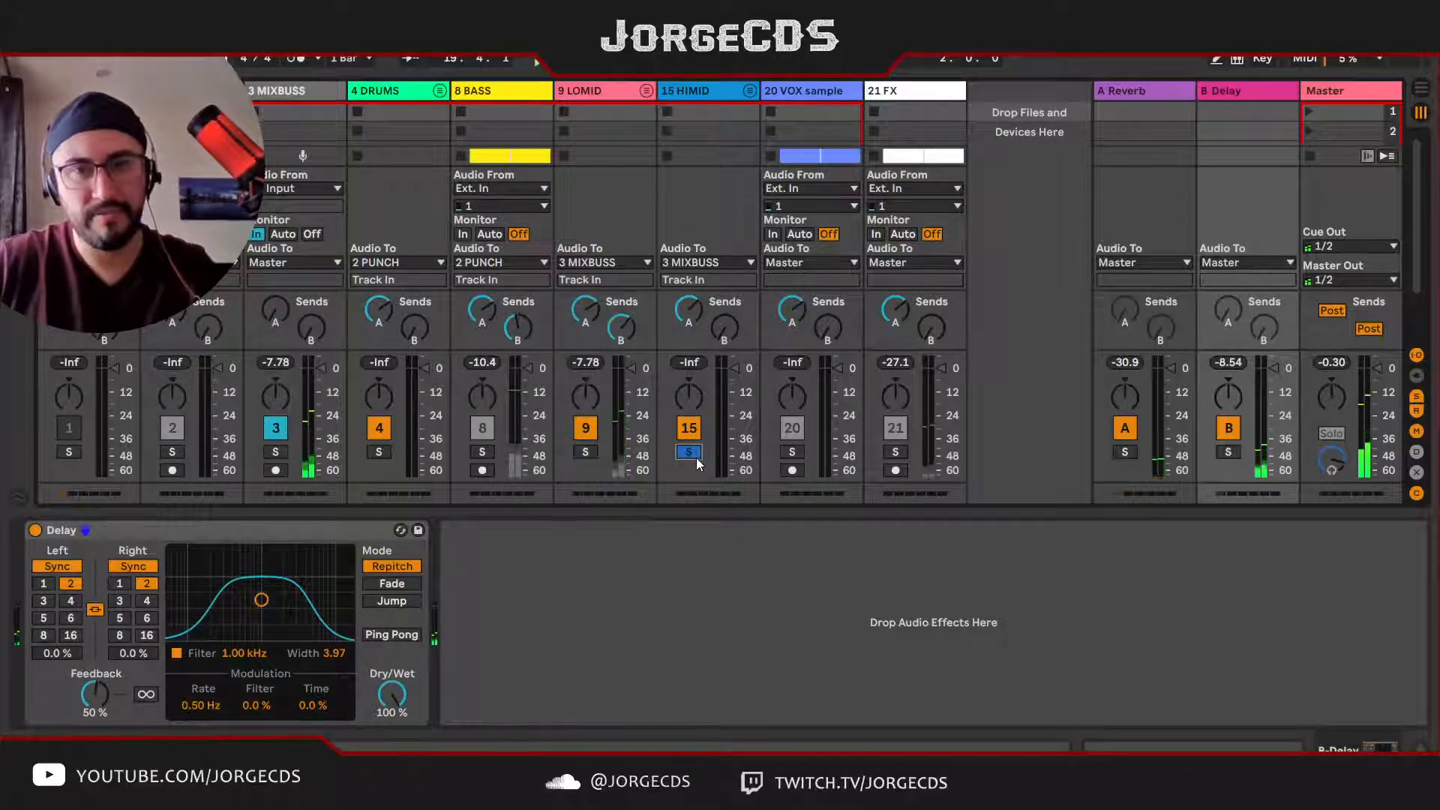
click(724, 328)
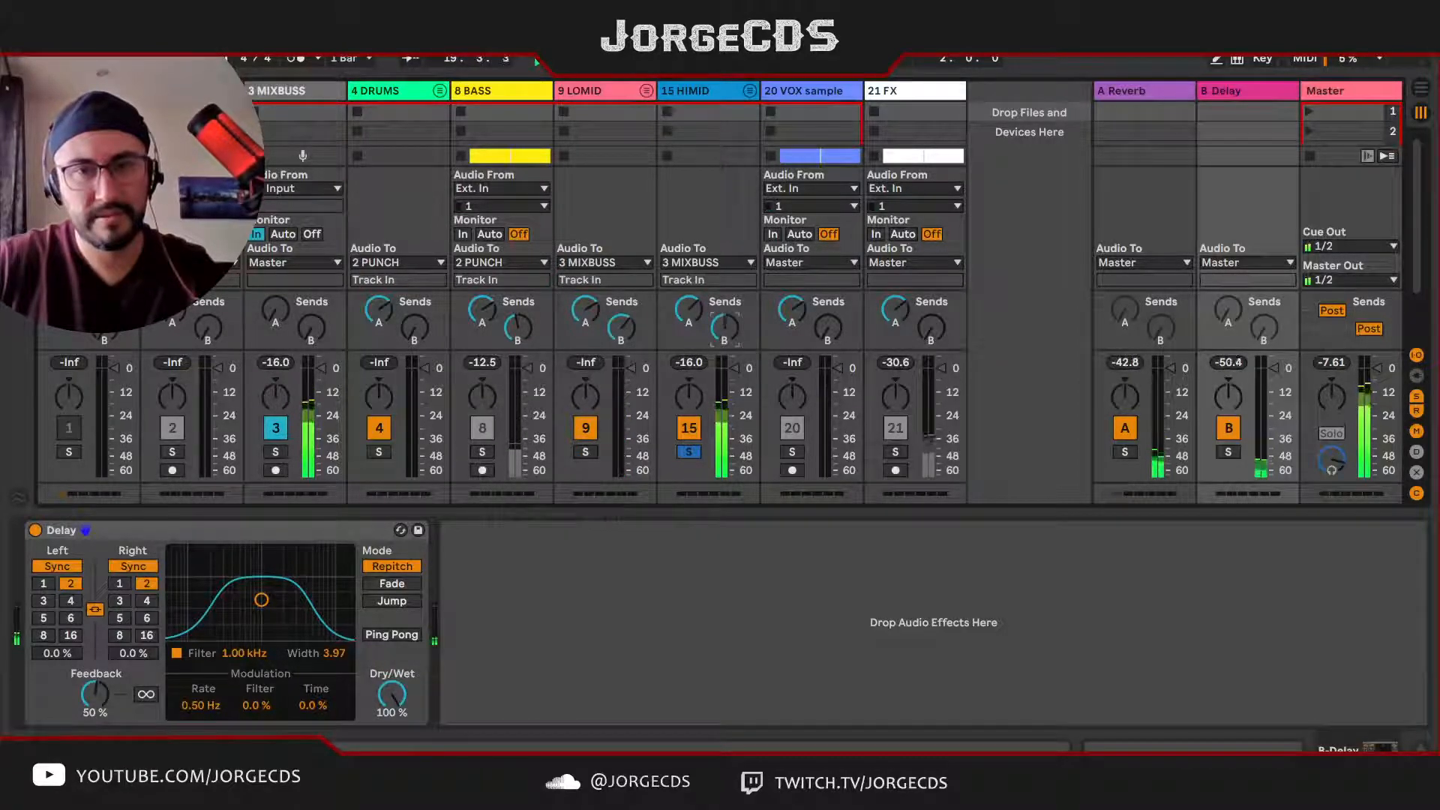
drag(724, 328, 724, 281)
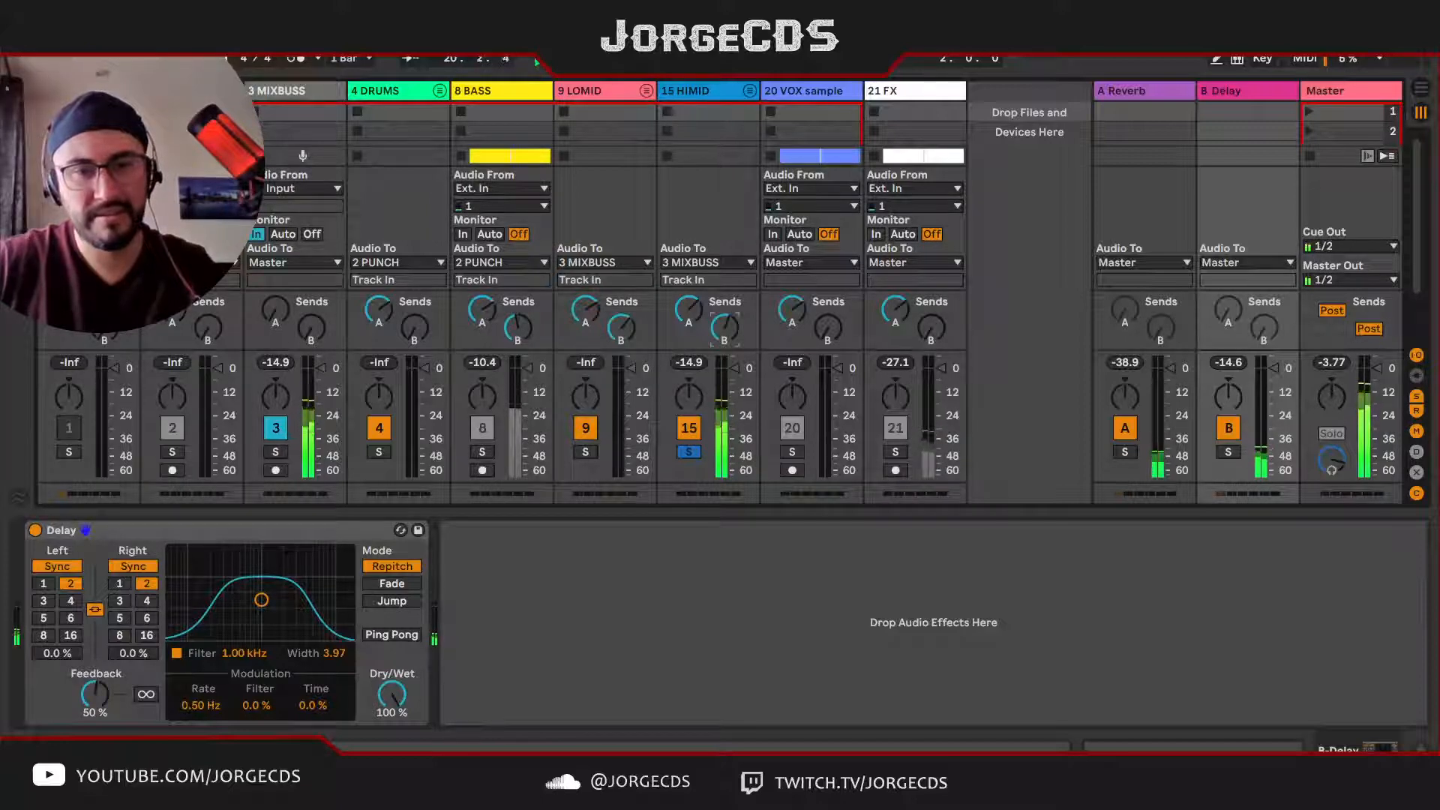
Step: Solo the VOX sample track, move the loop to around bars 27–29, and raise its send B to the Delay return
click(792, 453)
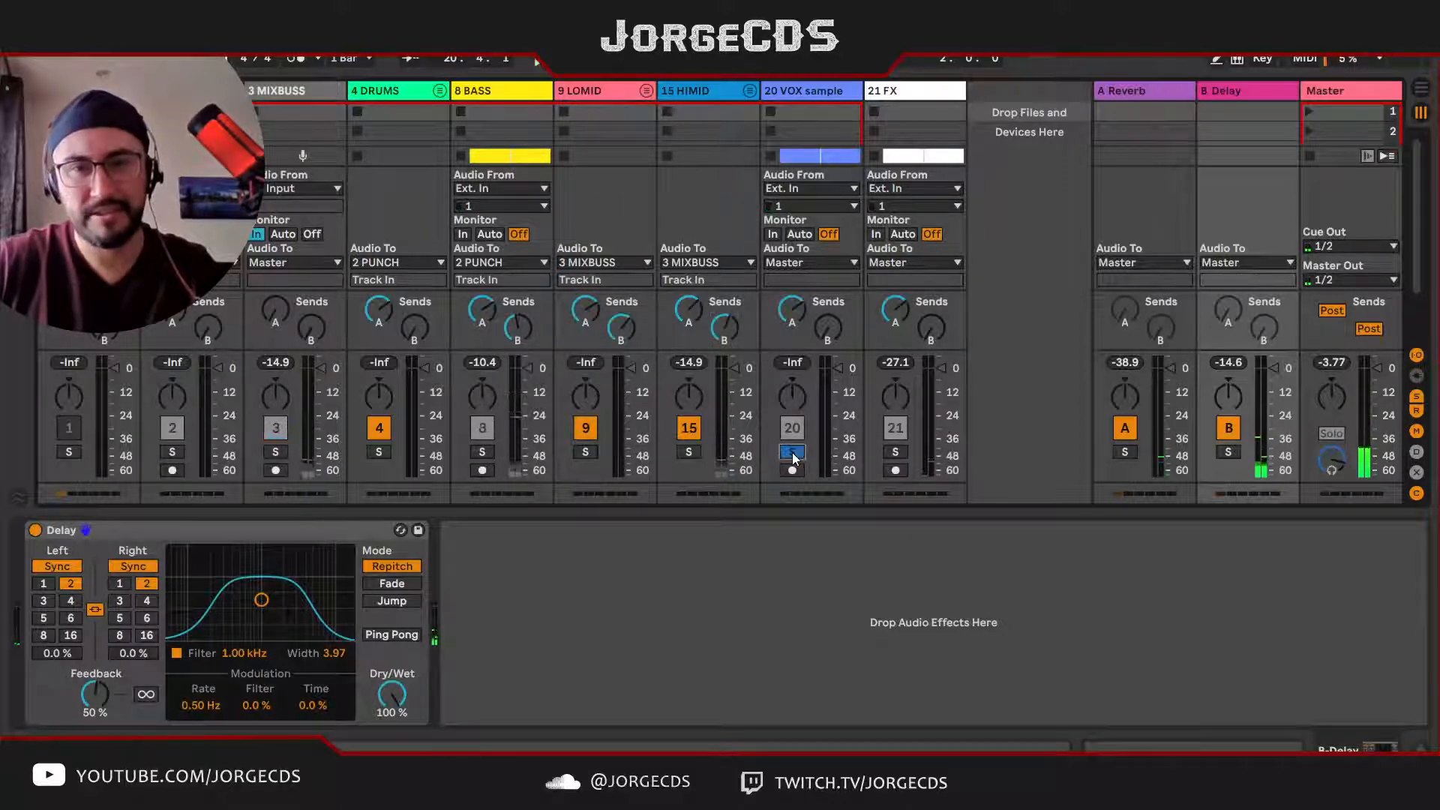
key(Tab)
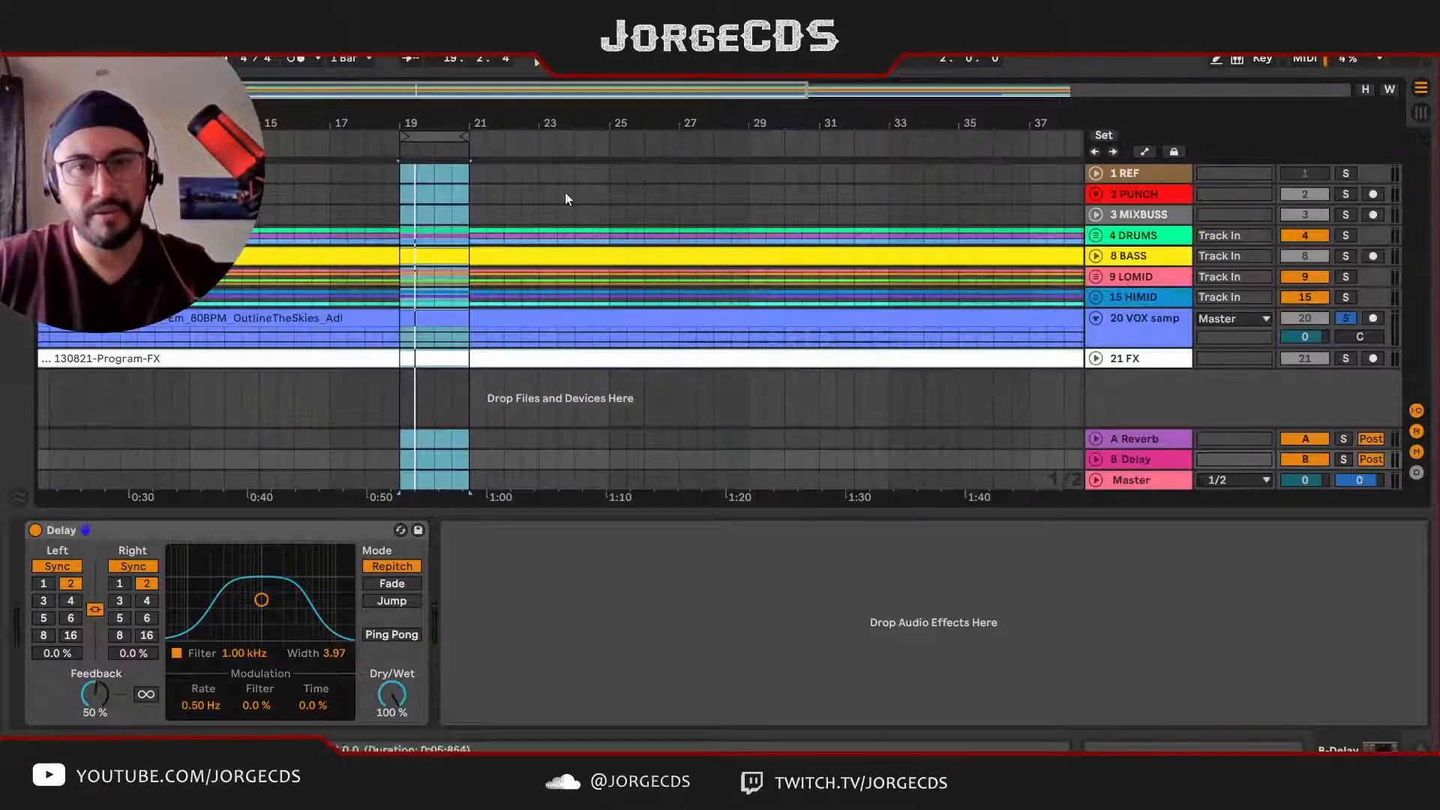
drag(448, 140, 745, 141)
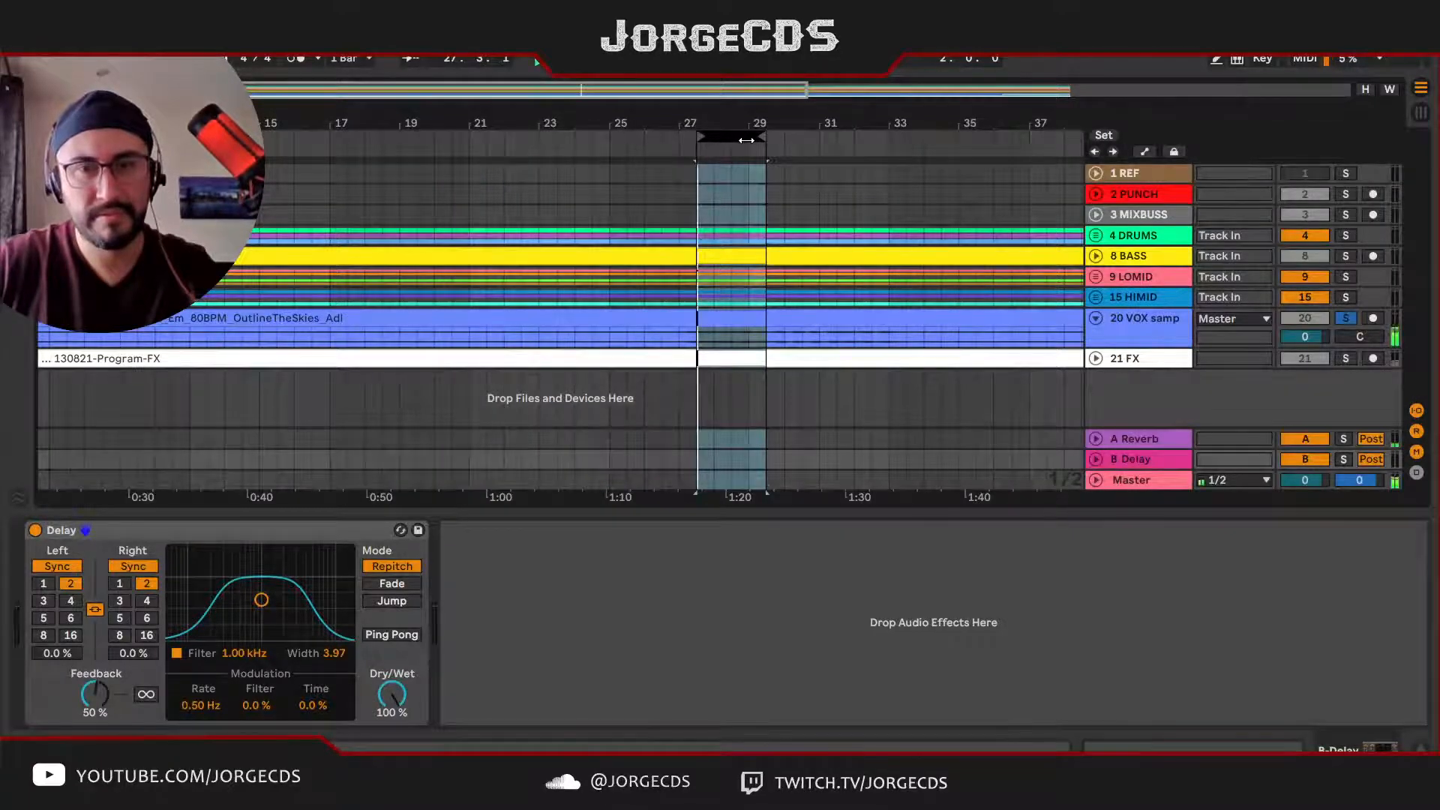
key(Tab)
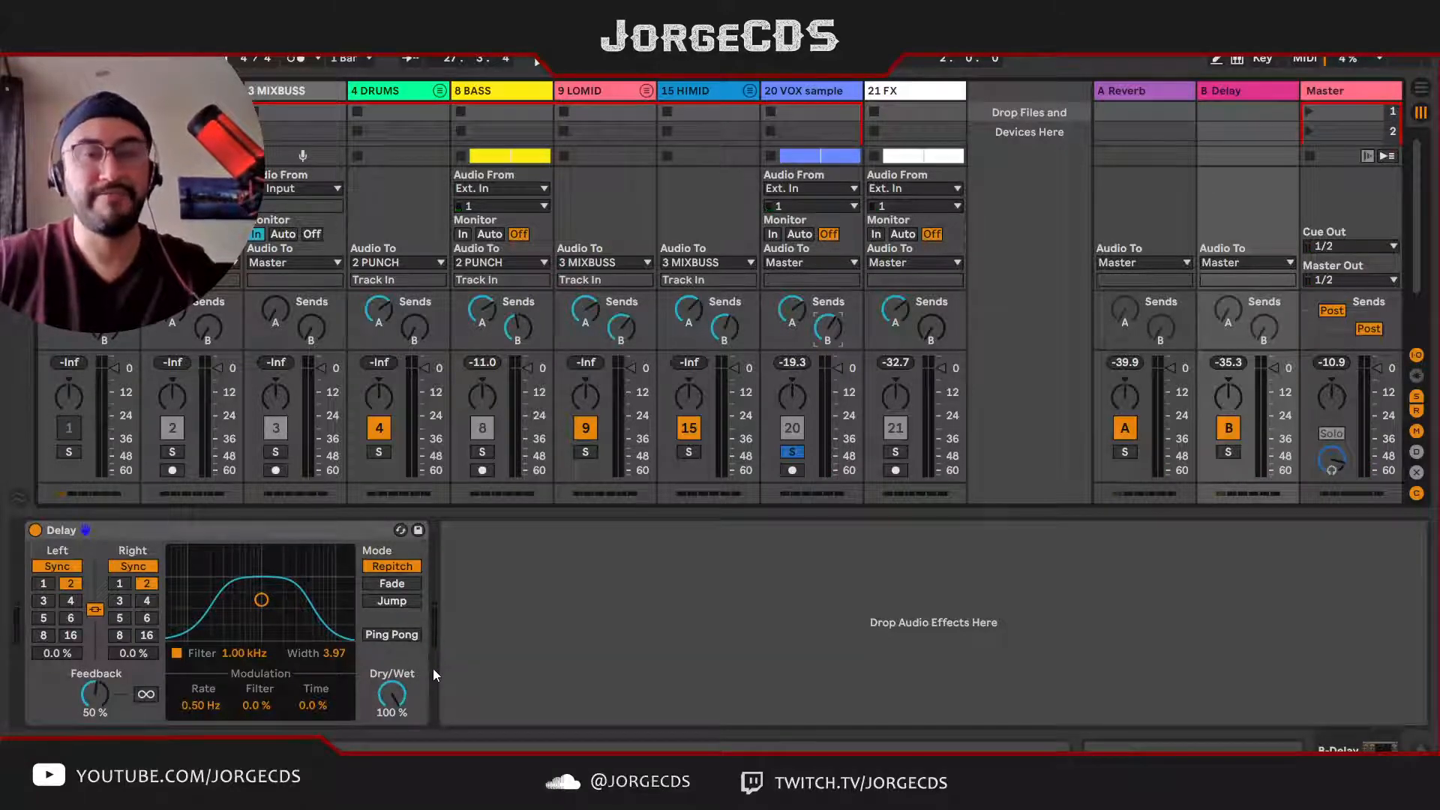
Step: Compare the Delay with Ping Pong on and off, auditioning the soloed VOX sample track and LOMID group
click(403, 637)
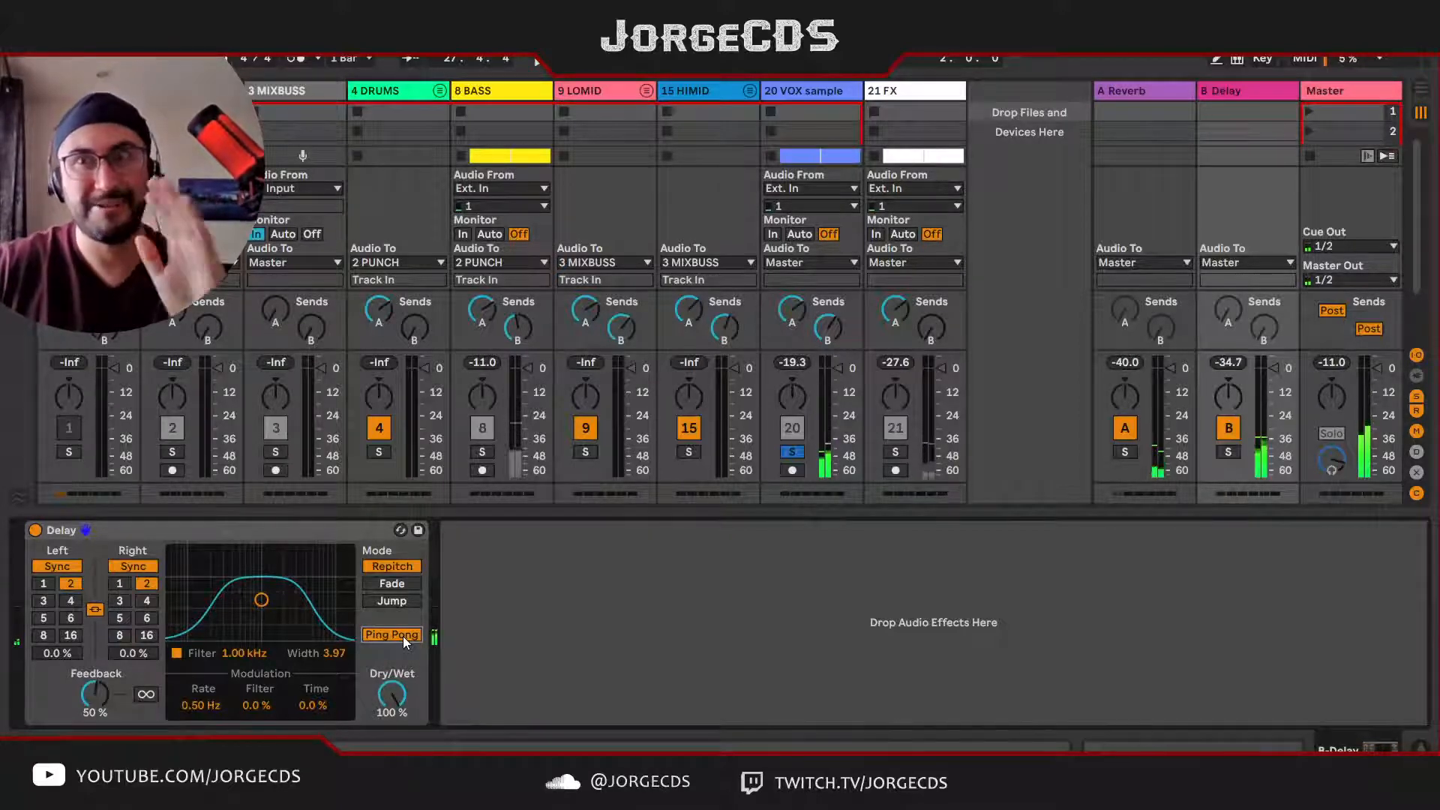
click(792, 453)
click(587, 453)
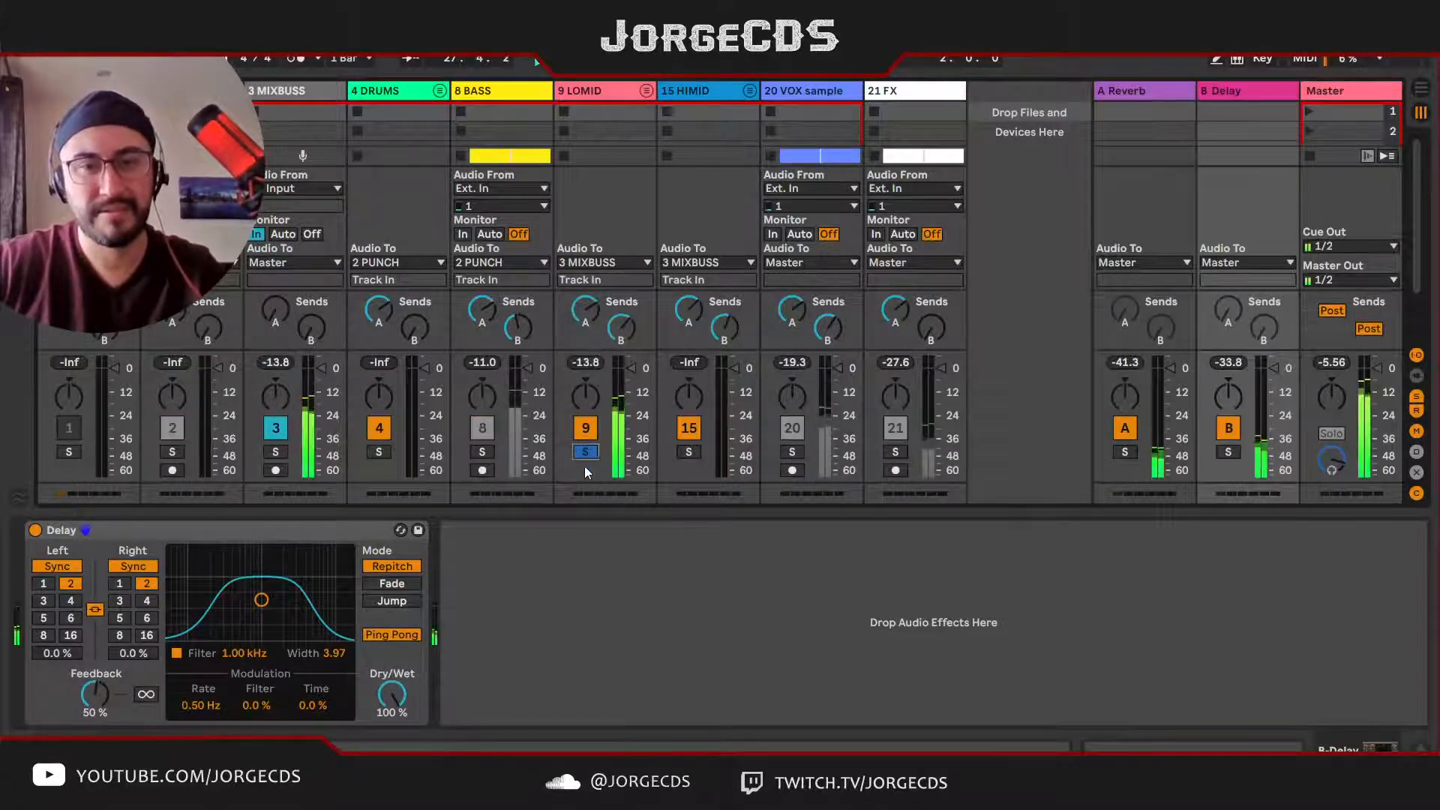
click(393, 637)
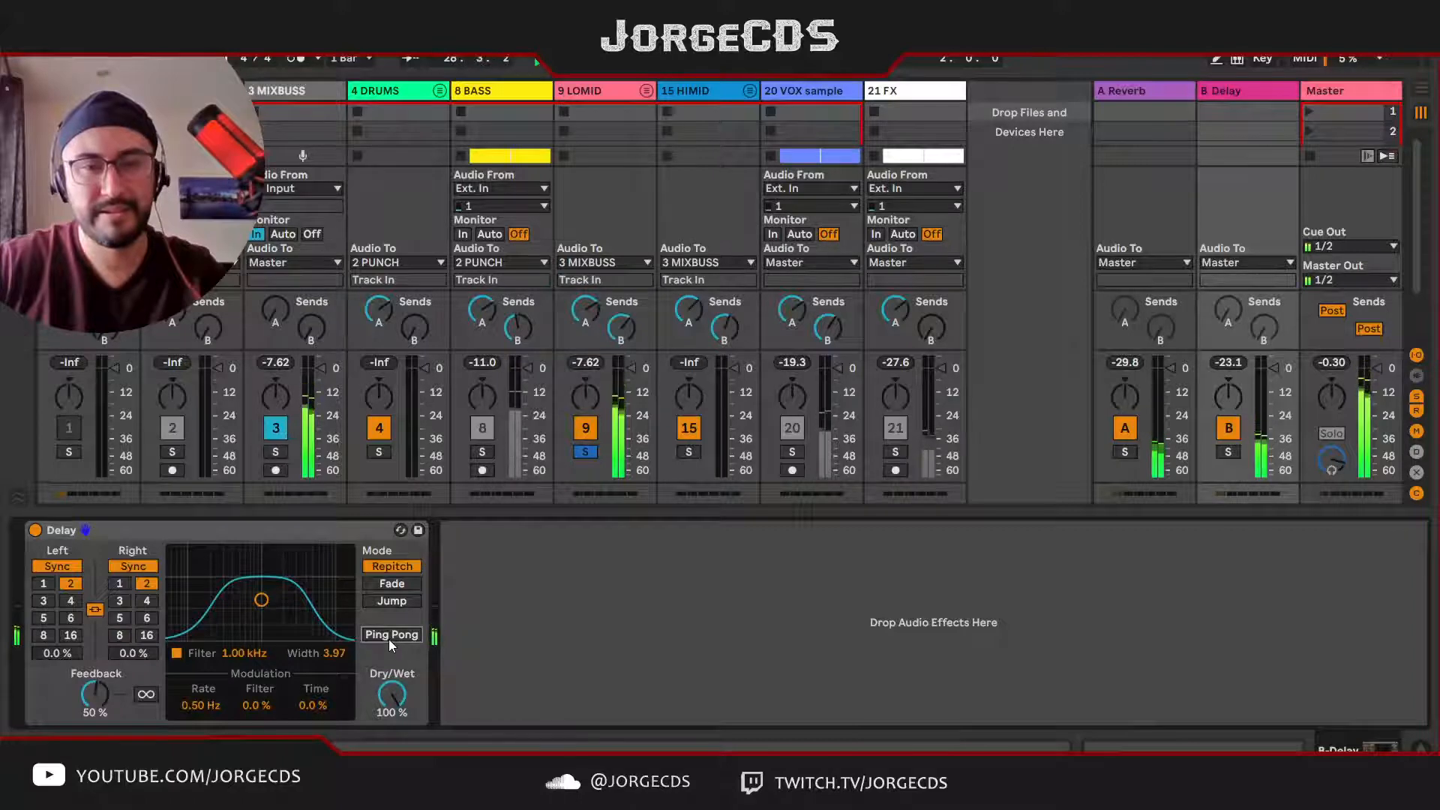
click(391, 635)
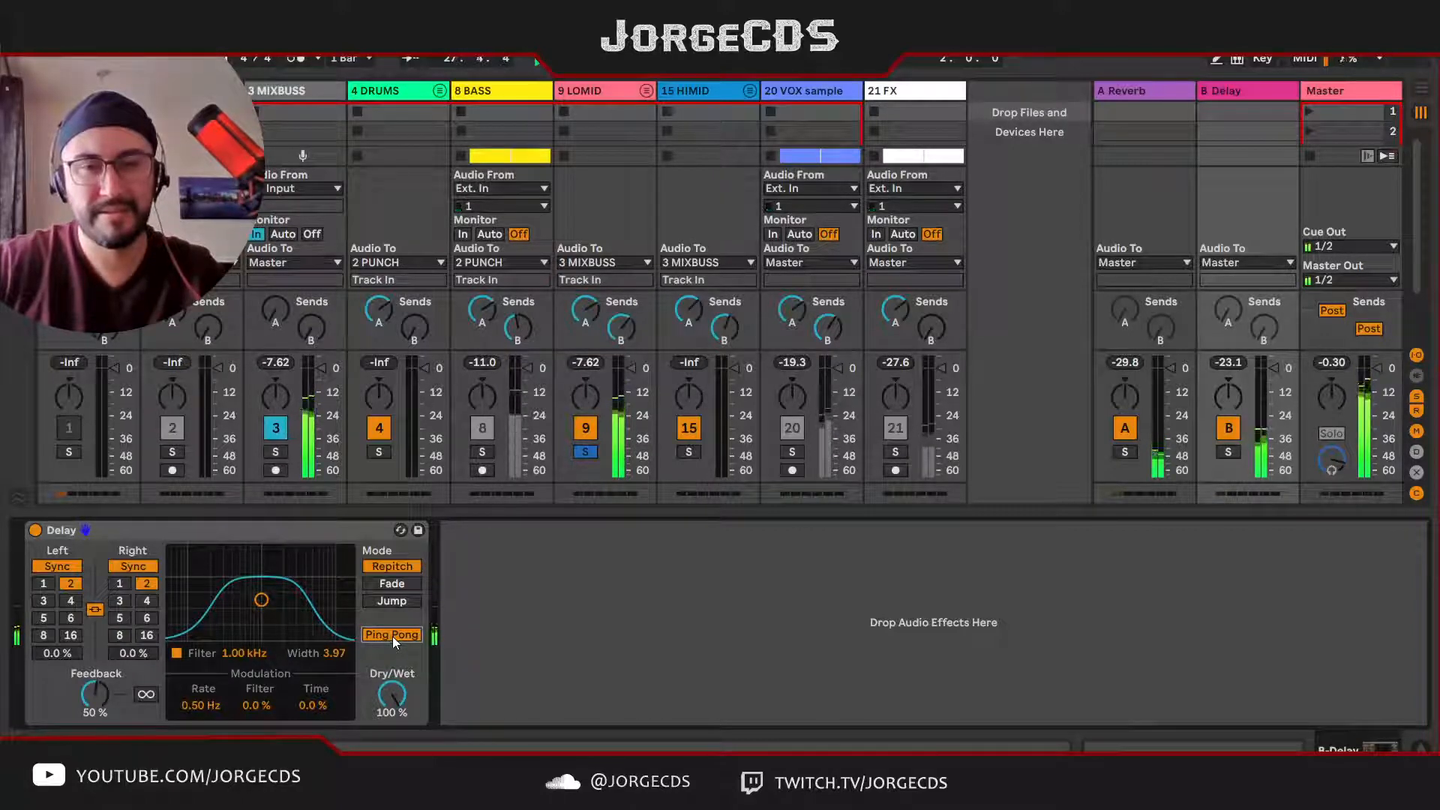
click(393, 636)
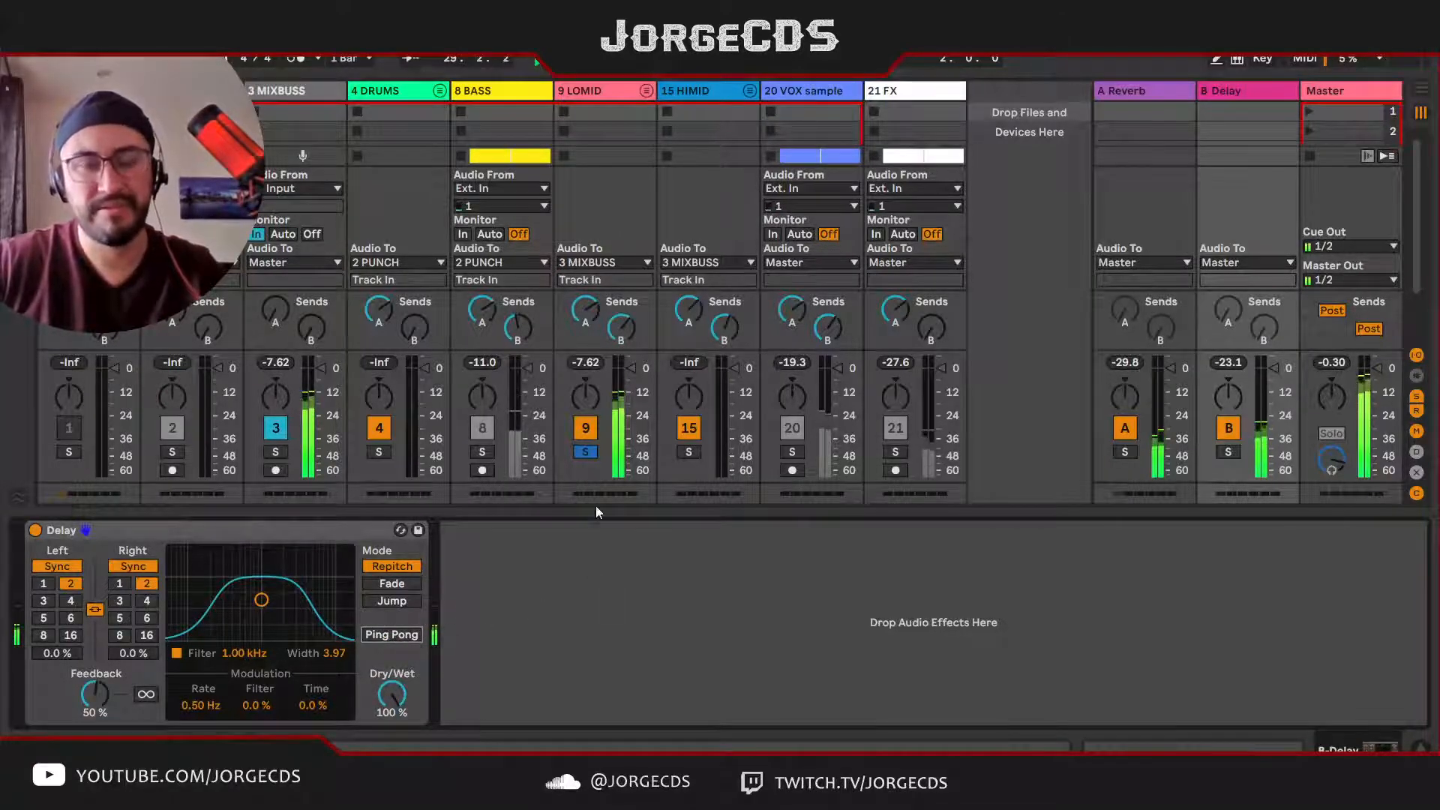
Step: Solo the VOX sample track again and display the Delay return's device
click(809, 90)
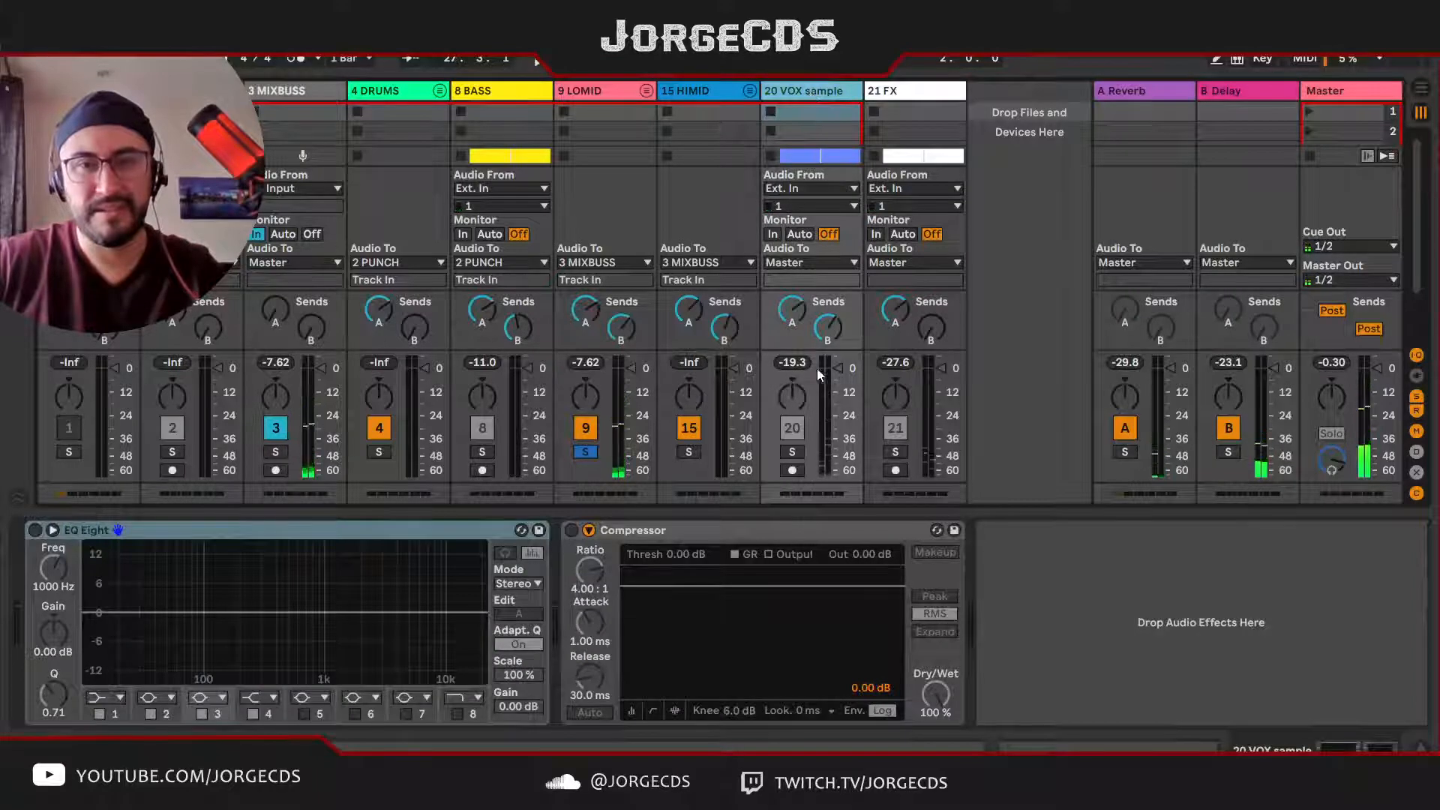
click(793, 452)
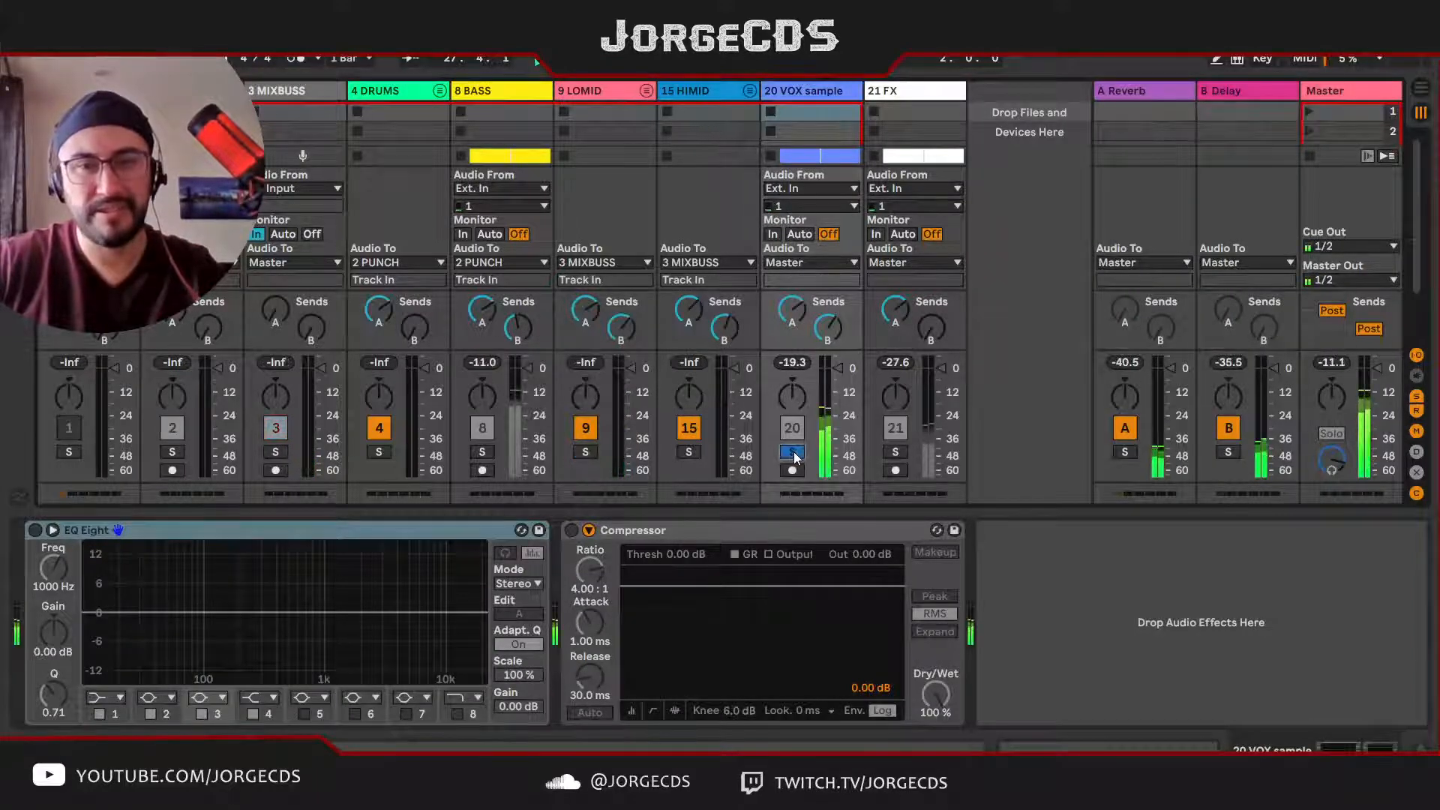
click(1259, 88)
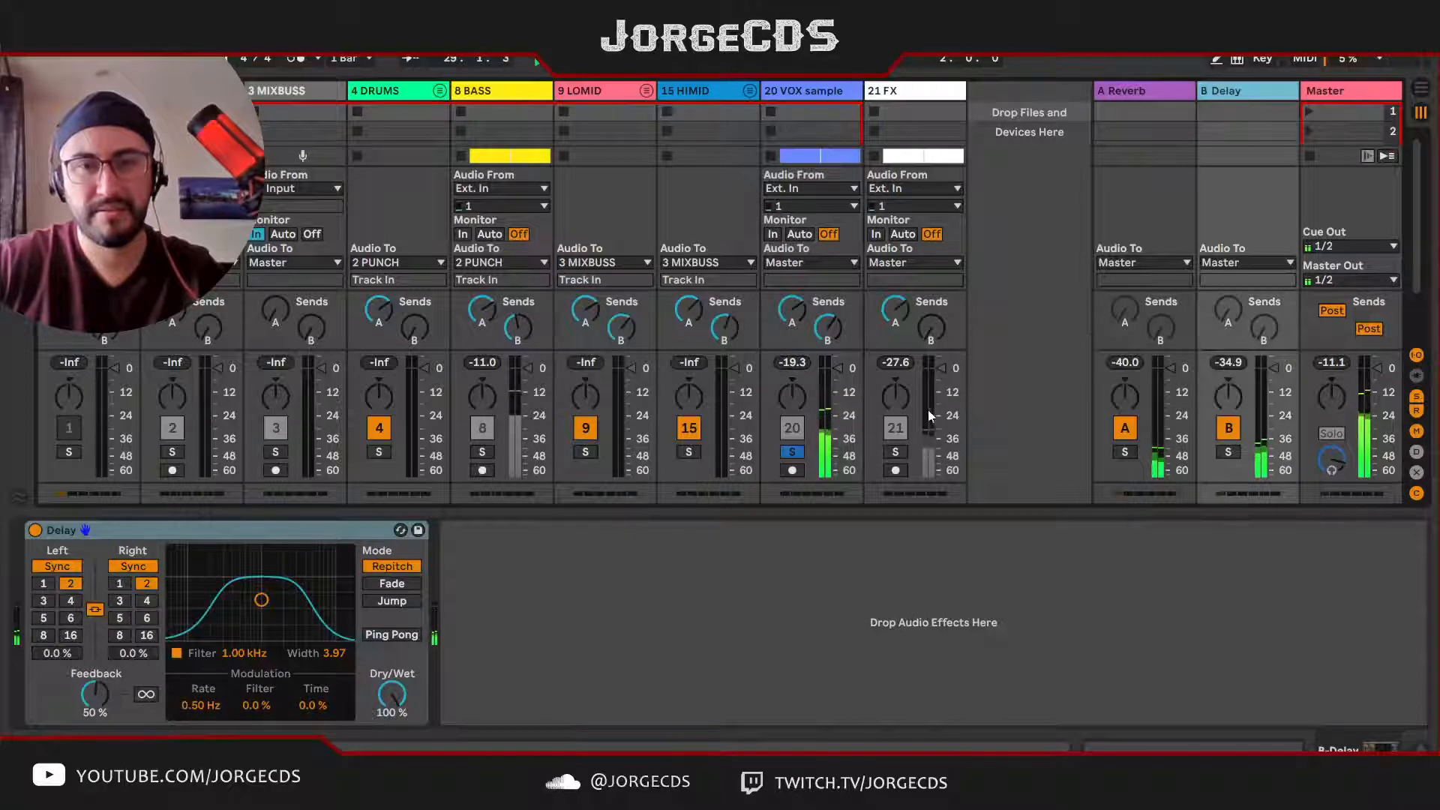
Step: Solo the FX track, raise its send B to the Delay return, and unsolo it to hear the full mix
click(895, 452)
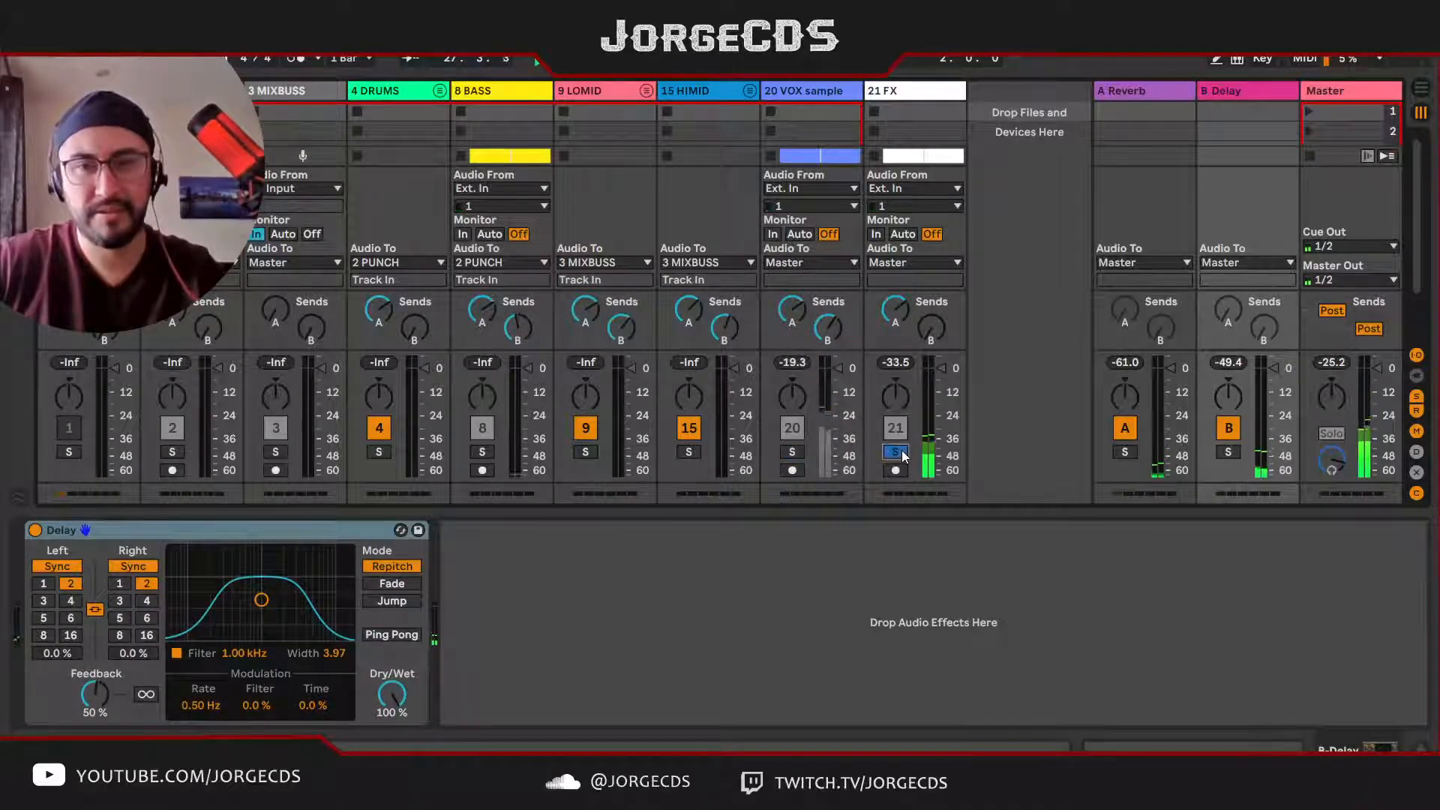
click(908, 90)
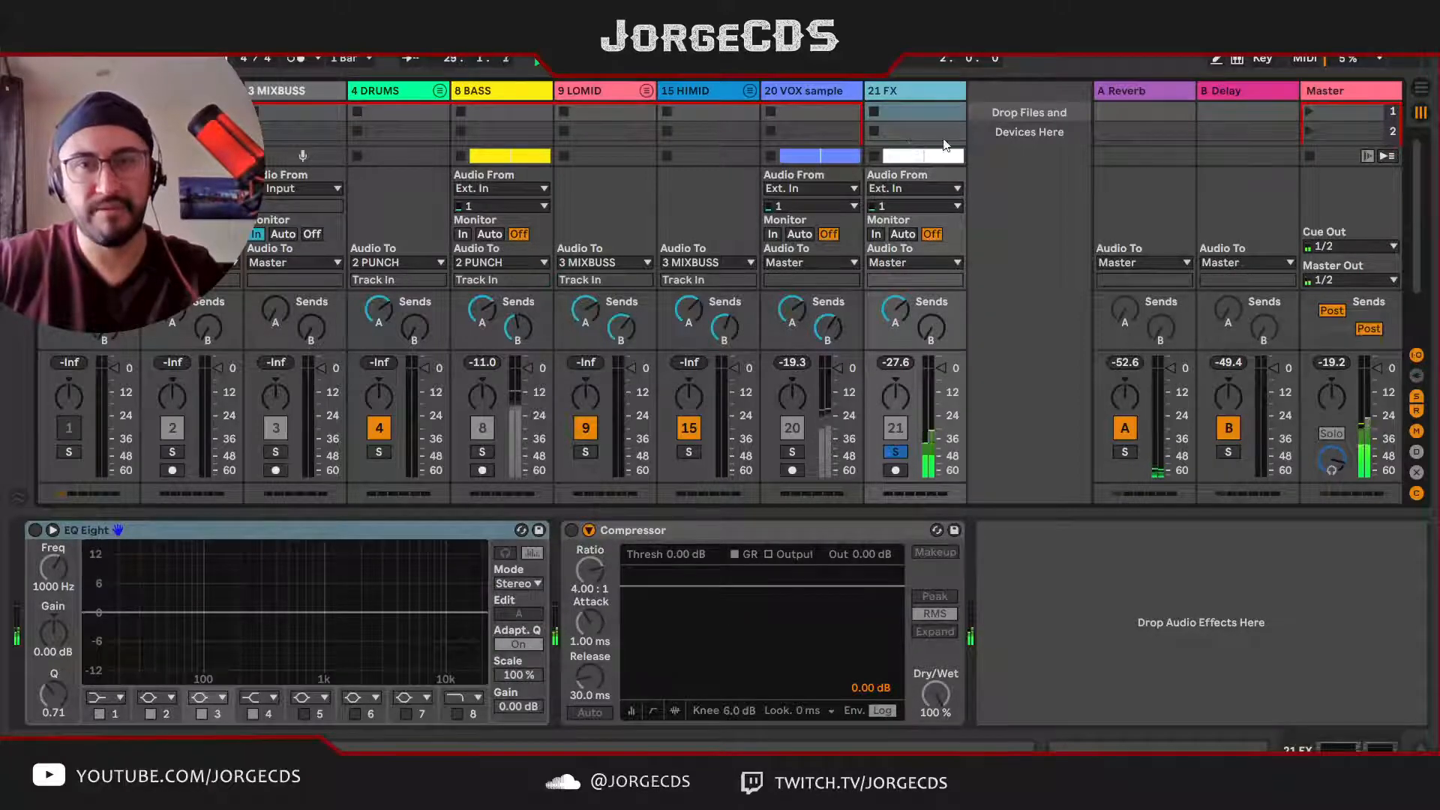
drag(931, 327, 931, 296)
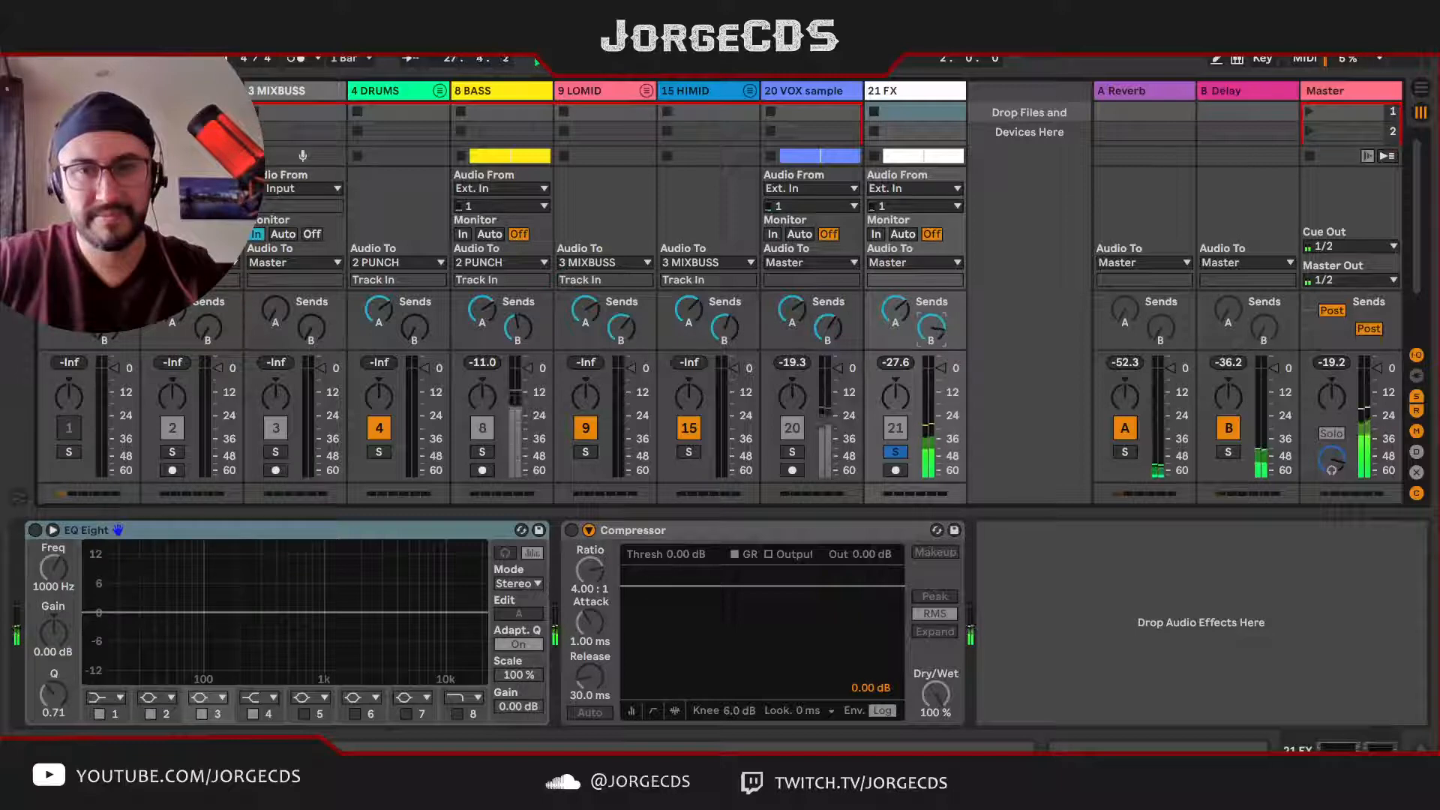
click(895, 451)
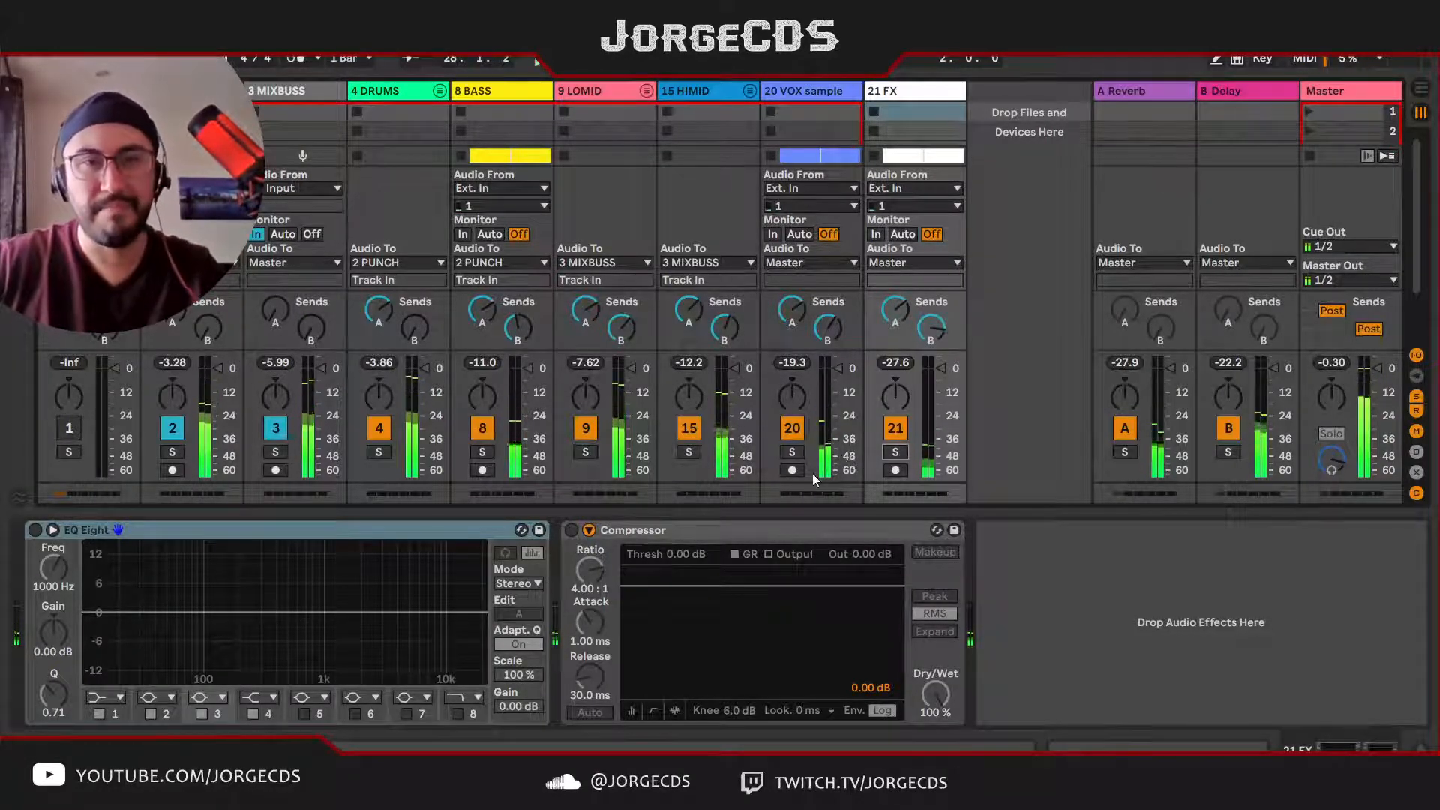
Step: Unfold the DRUMS group to reveal its Kick Snare, Perc and Hats tracks, and solo the group
click(406, 91)
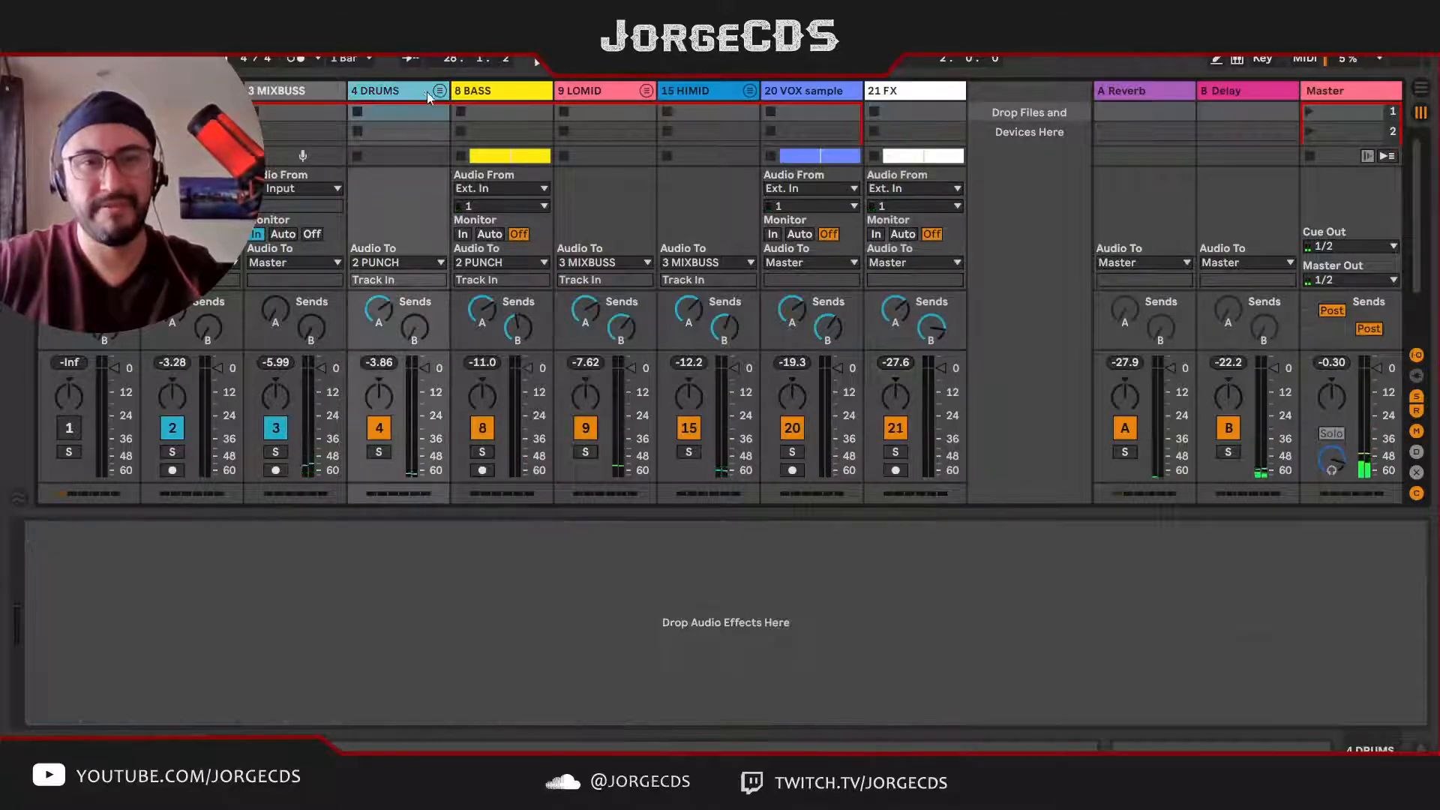
click(440, 90)
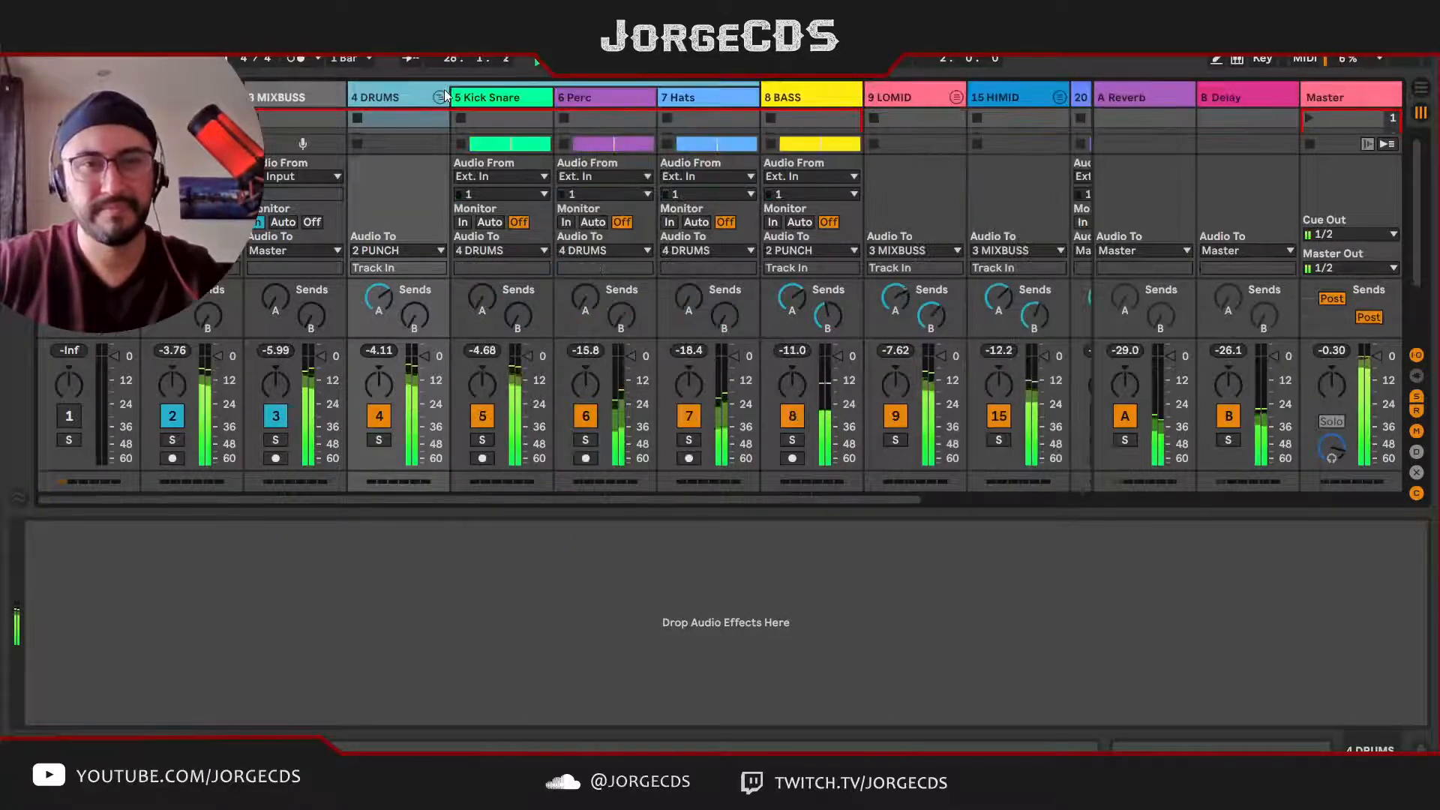
click(493, 101)
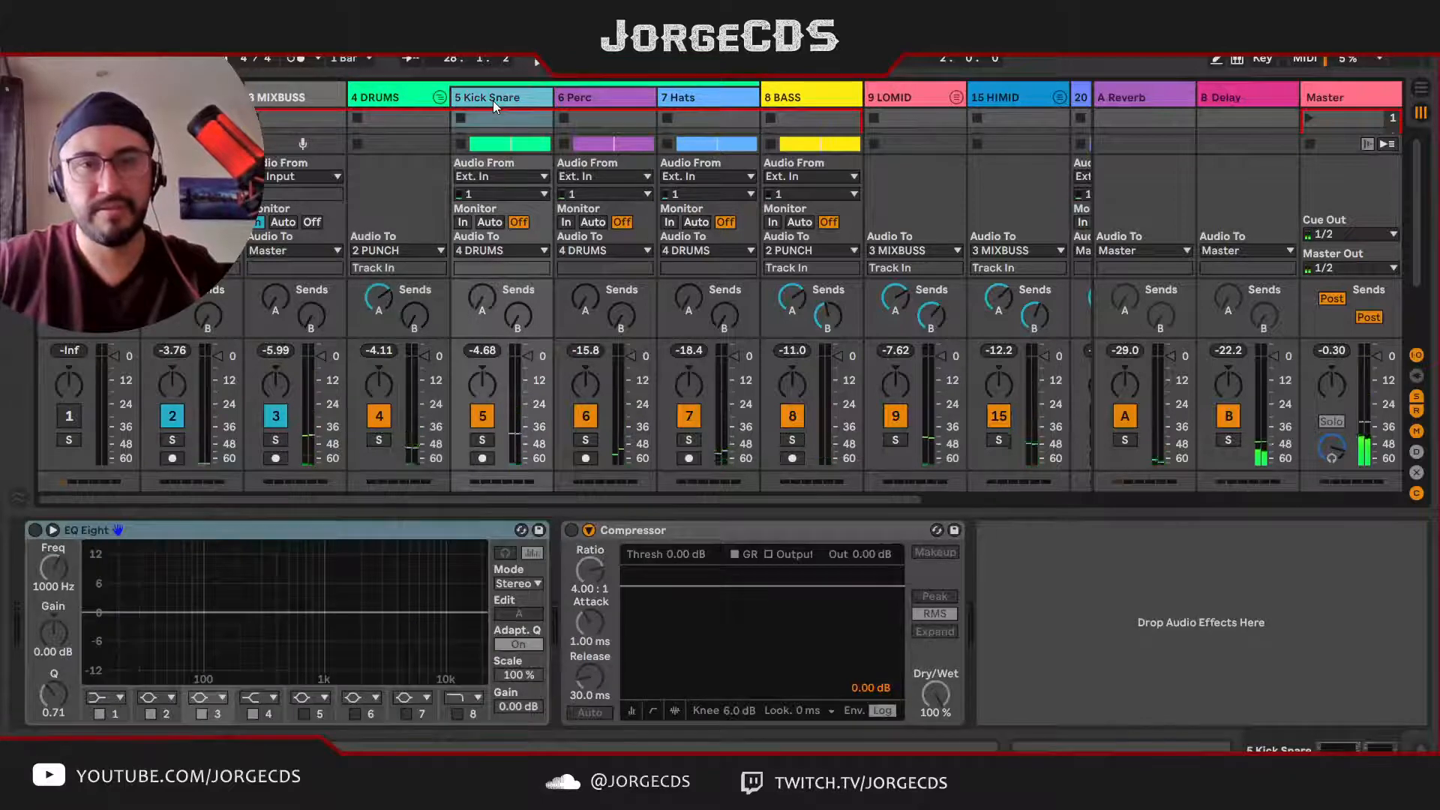
click(389, 96)
key(s)
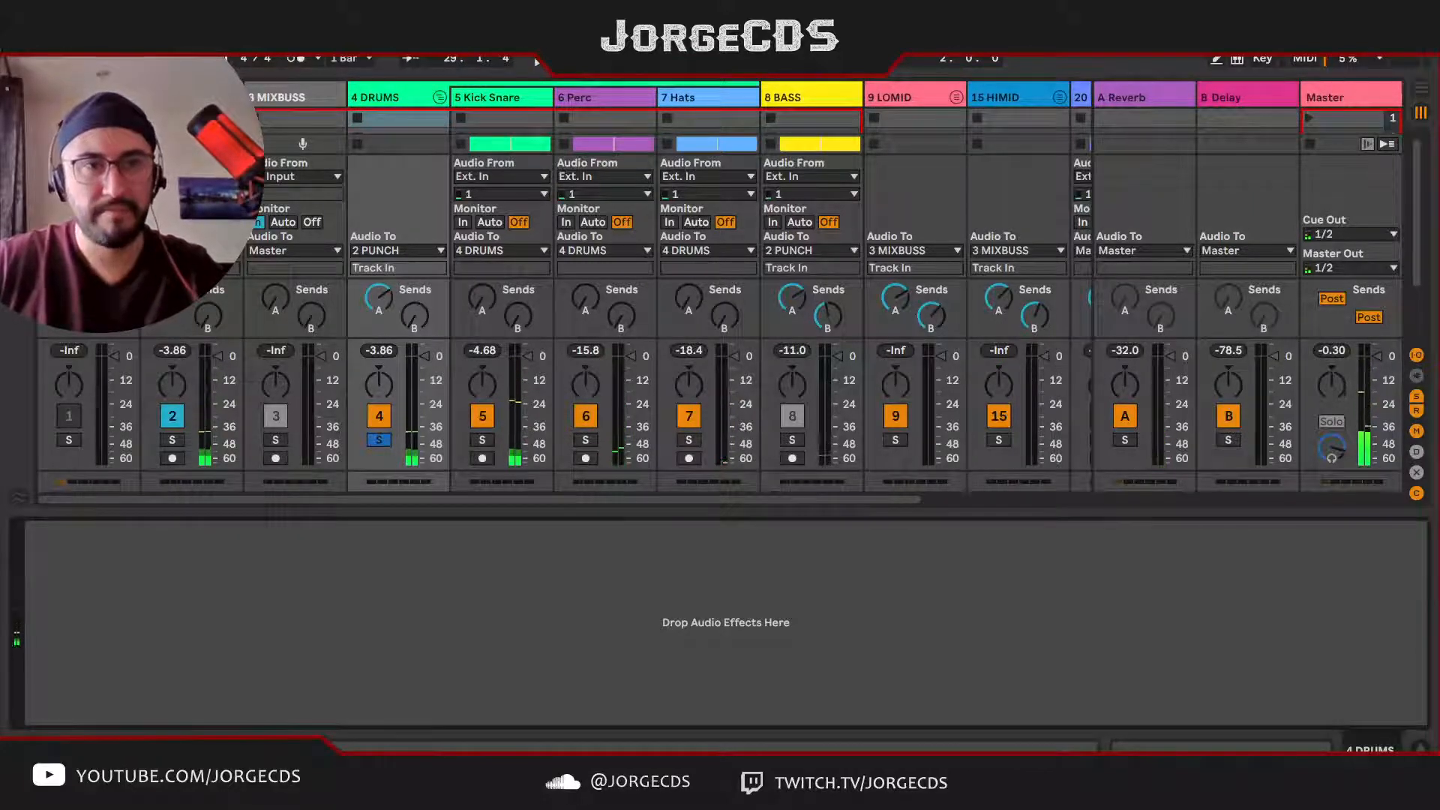
Step: Find the Drum Buss among the audio effects in the browser and add it to the DRUMS group
key(ctrl+alt+b)
click(66, 238)
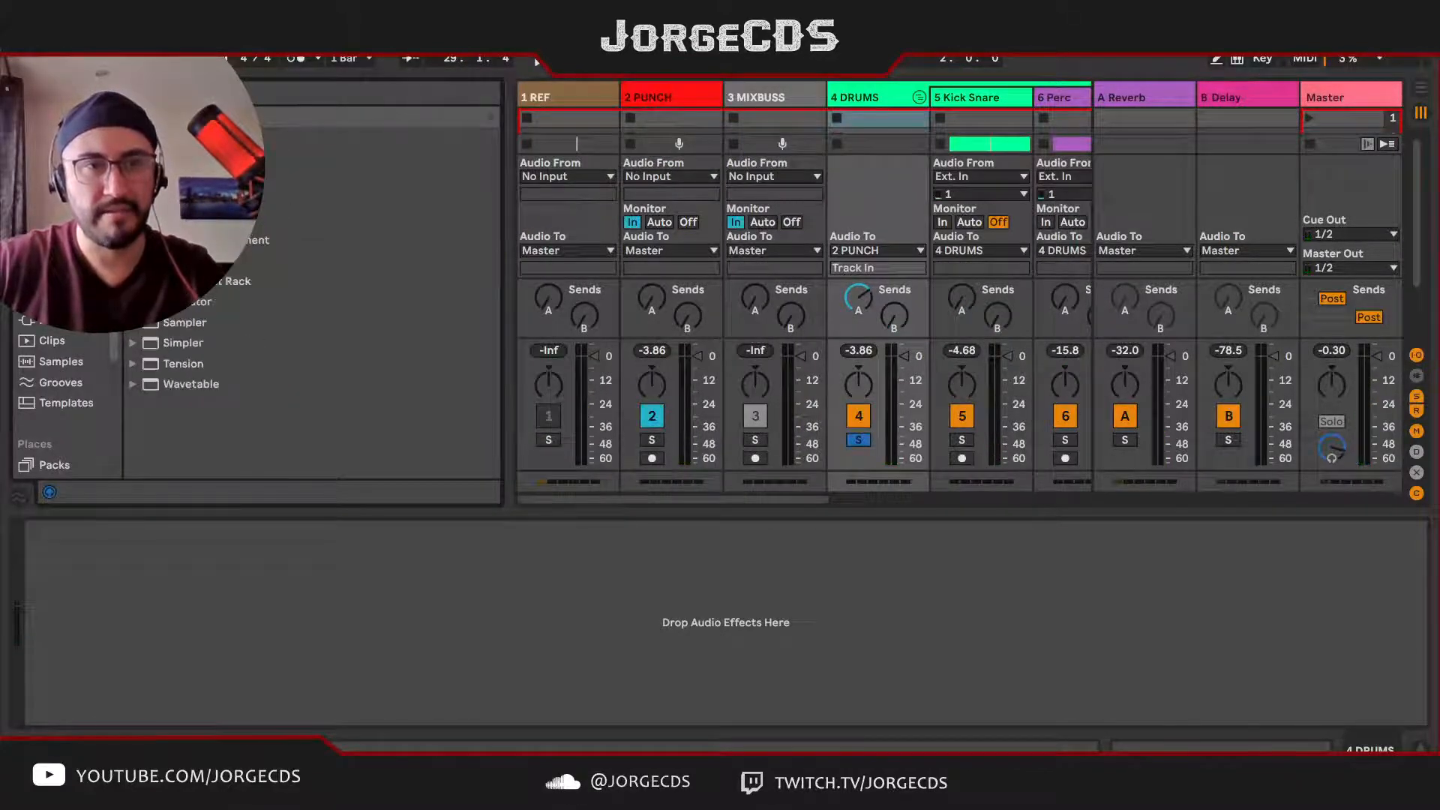
click(66, 258)
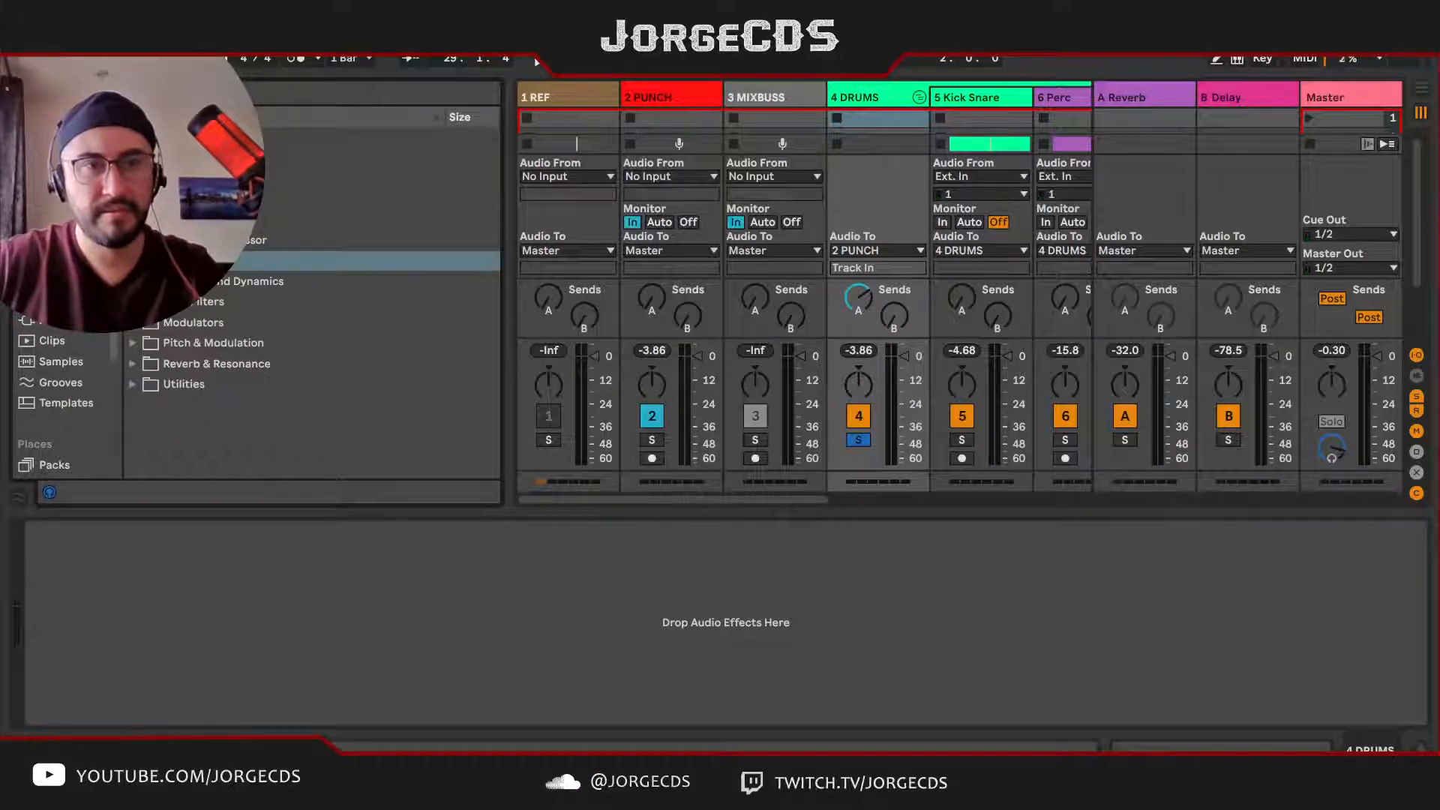
click(132, 179)
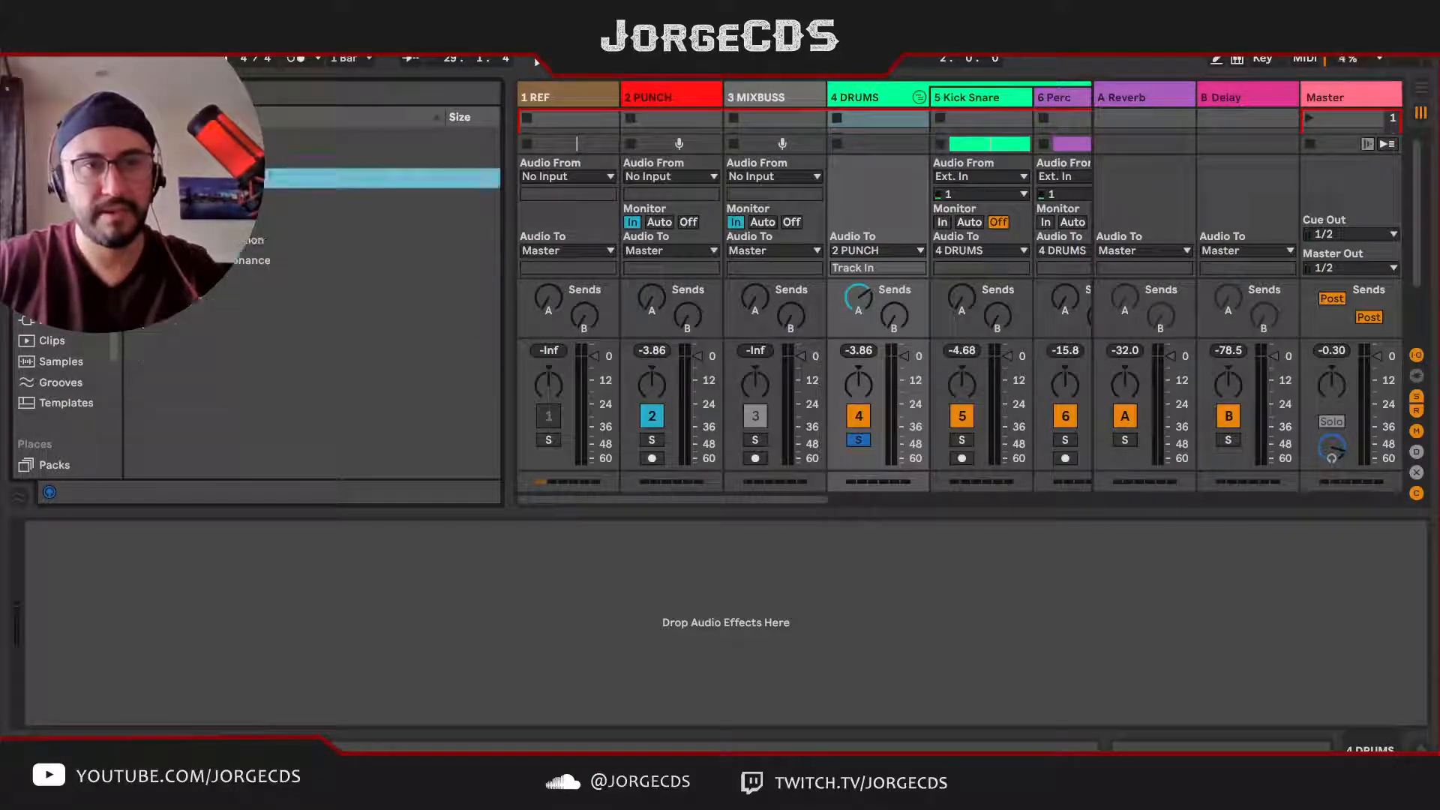
click(133, 158)
click(132, 157)
click(133, 158)
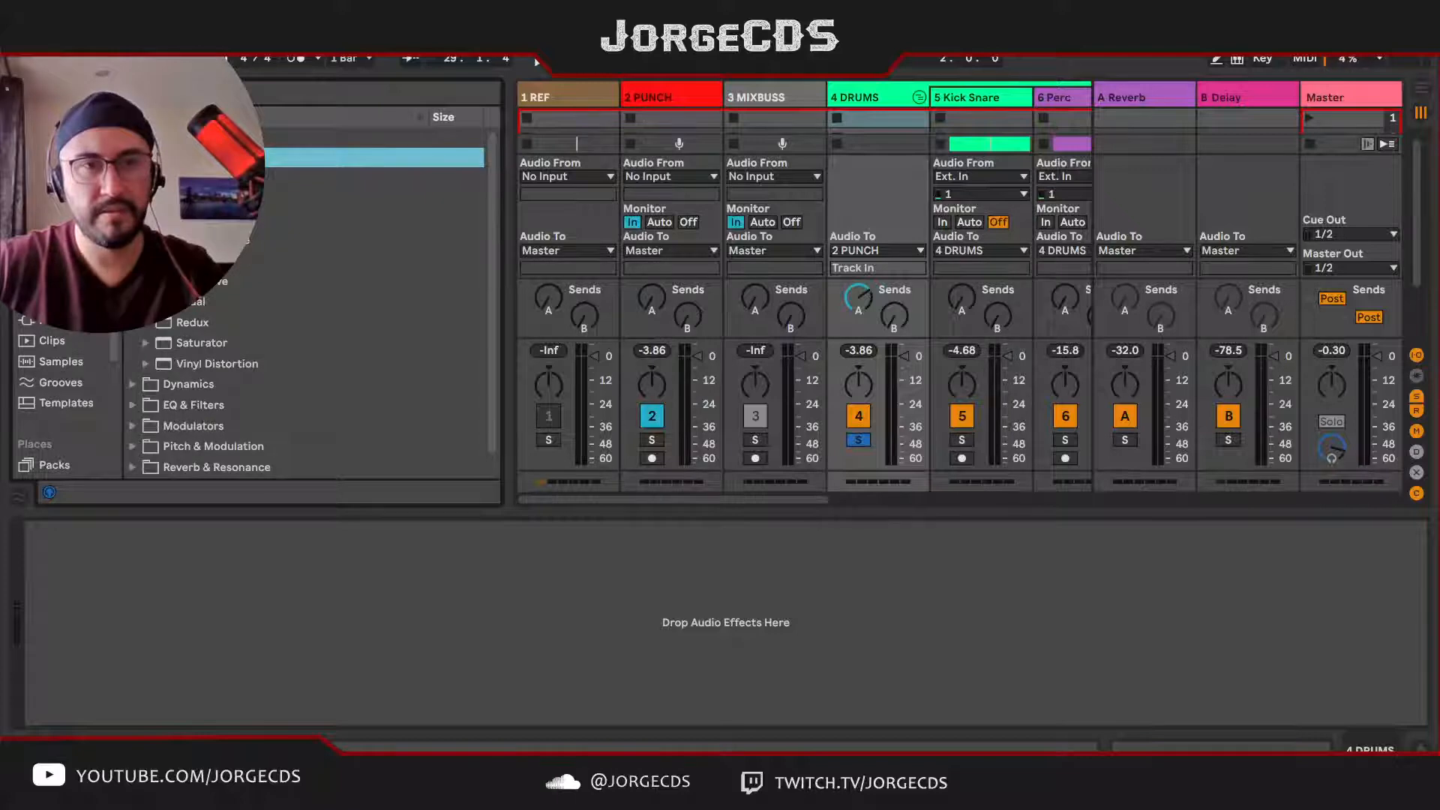
click(133, 158)
click(133, 158)
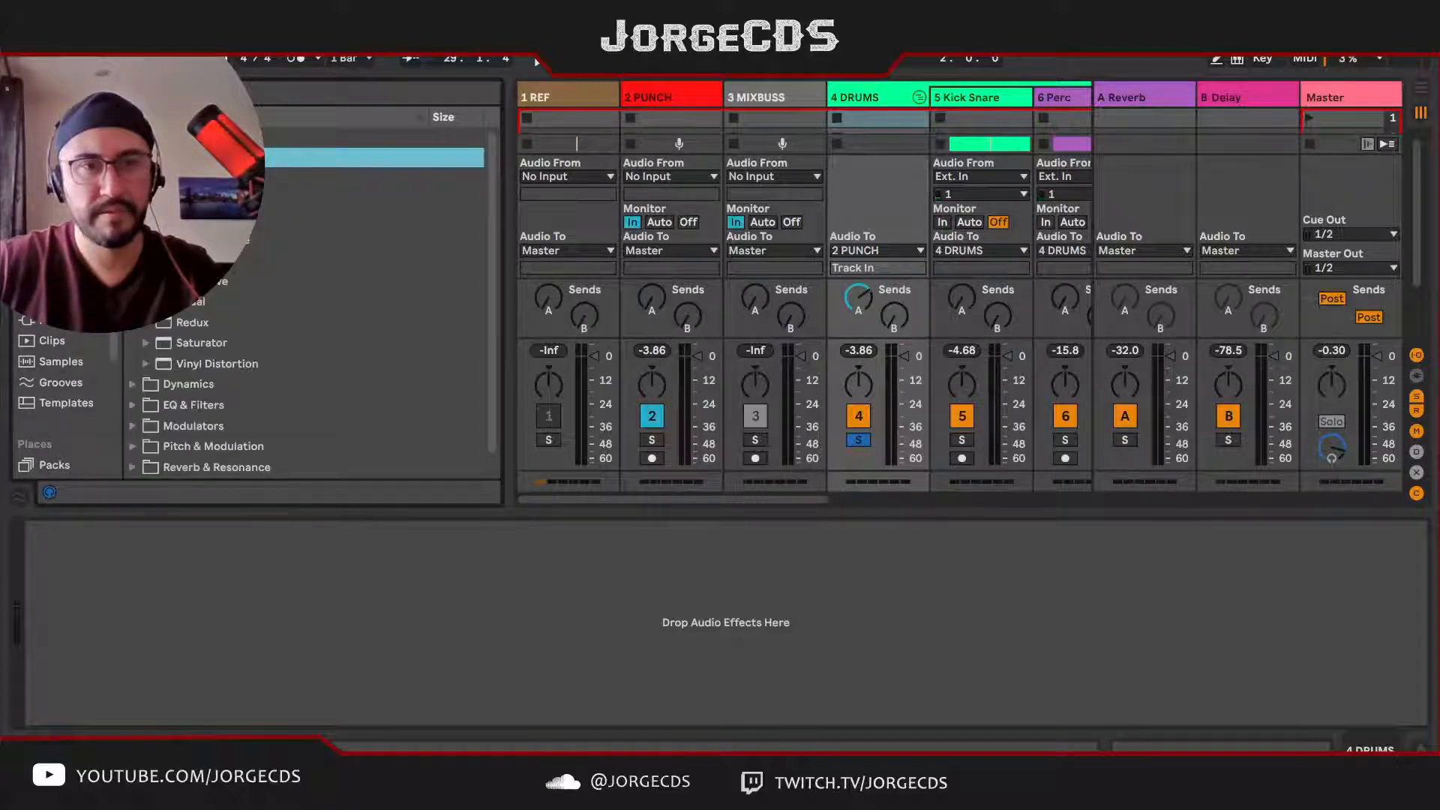
click(196, 220)
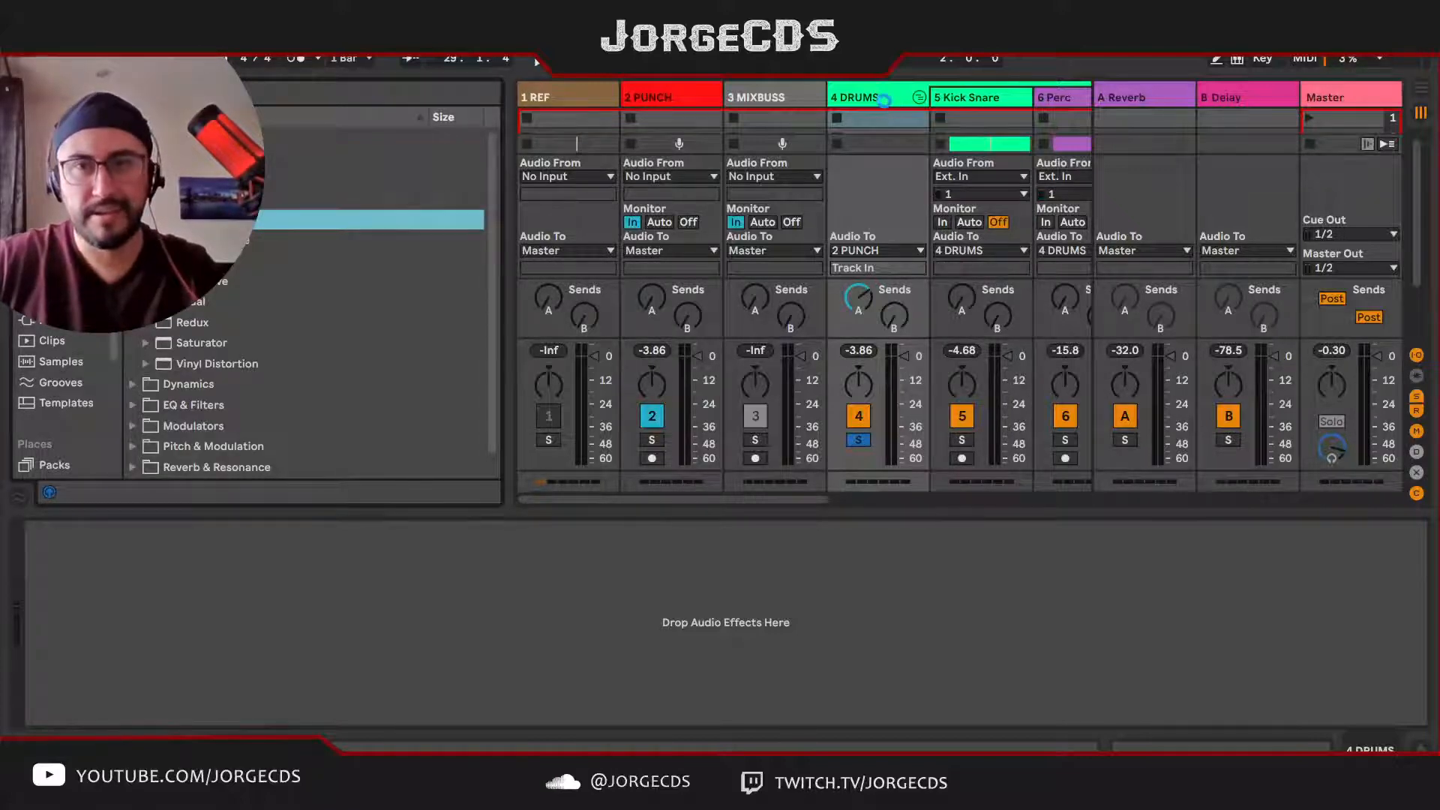
drag(880, 98, 871, 121)
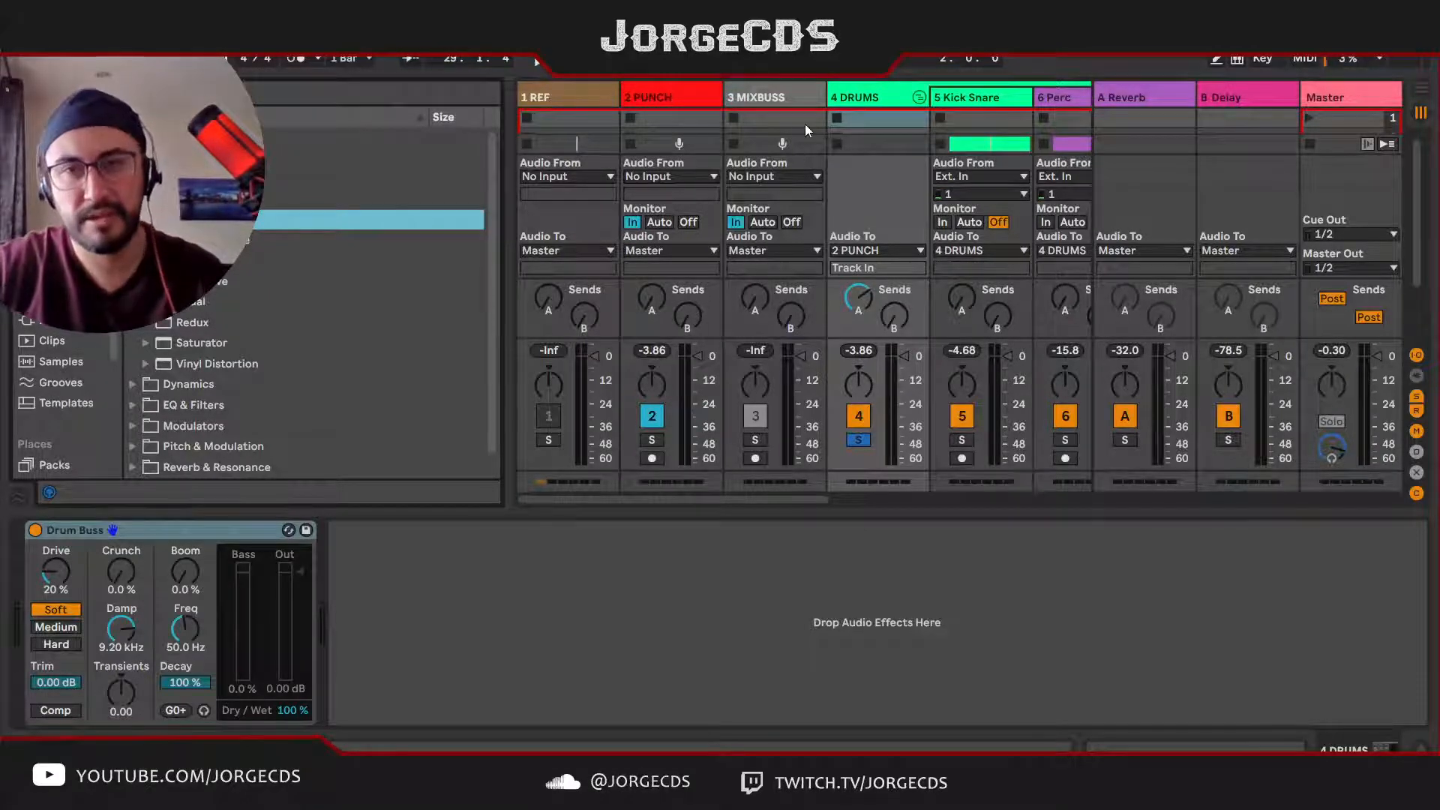
click(859, 96)
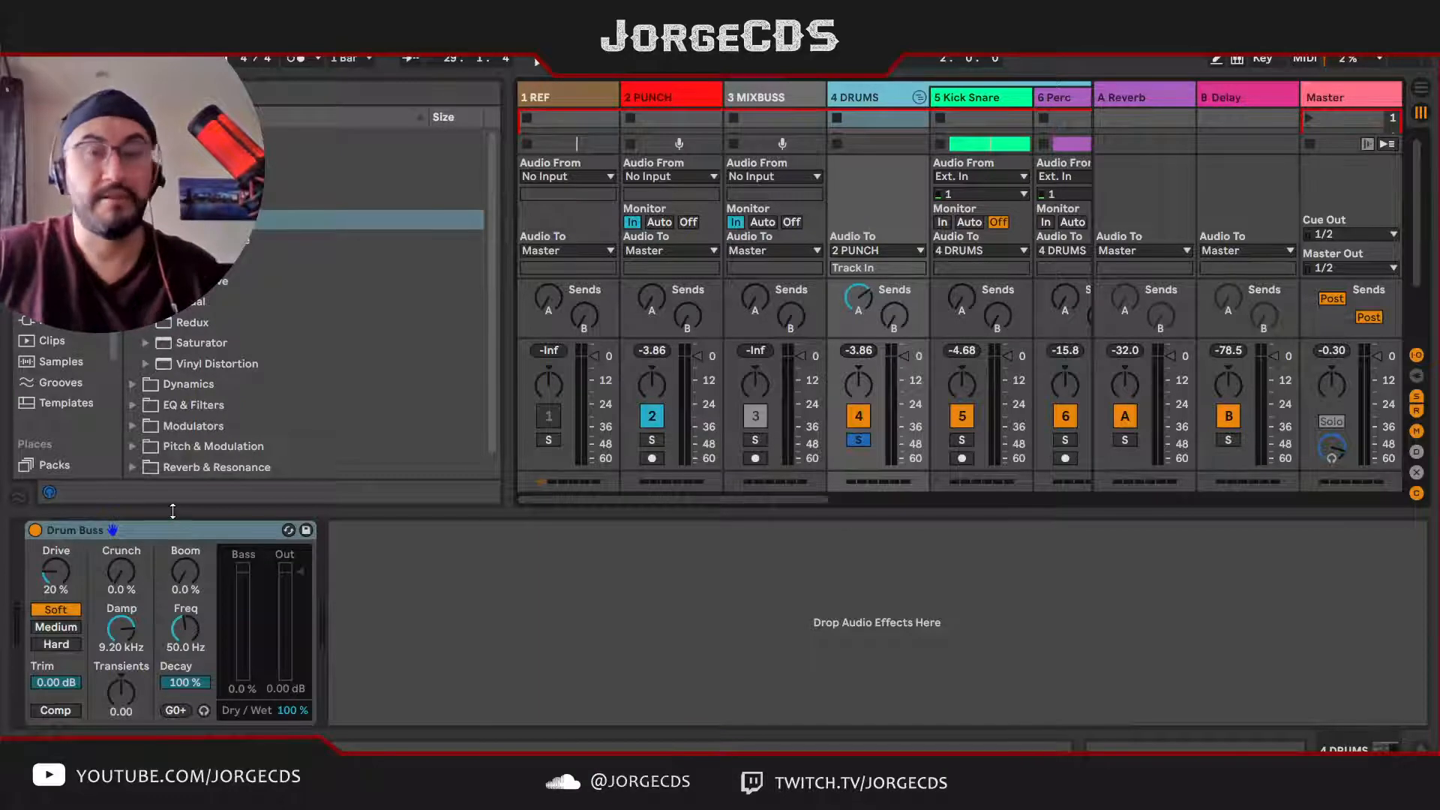
click(171, 538)
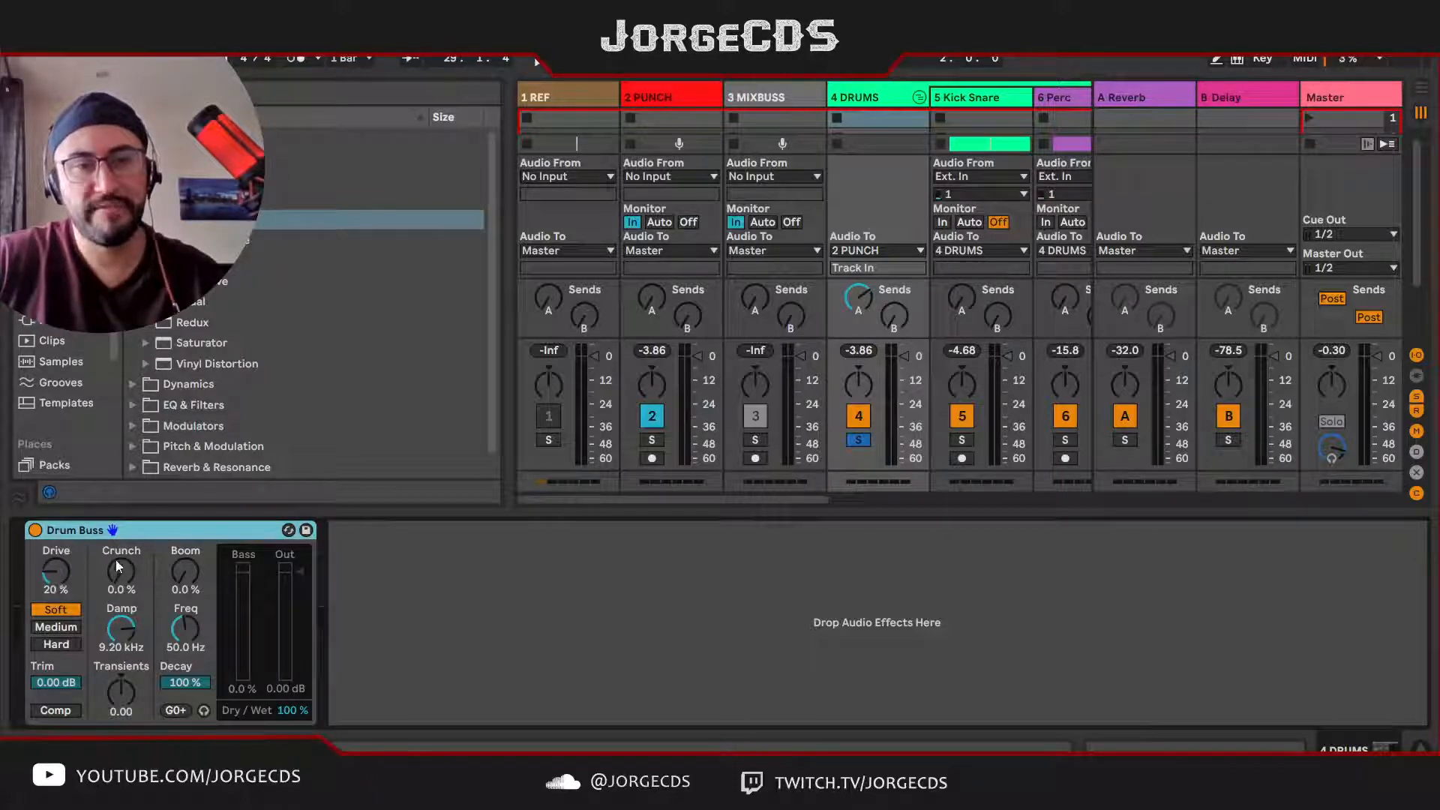
drag(188, 578, 188, 575)
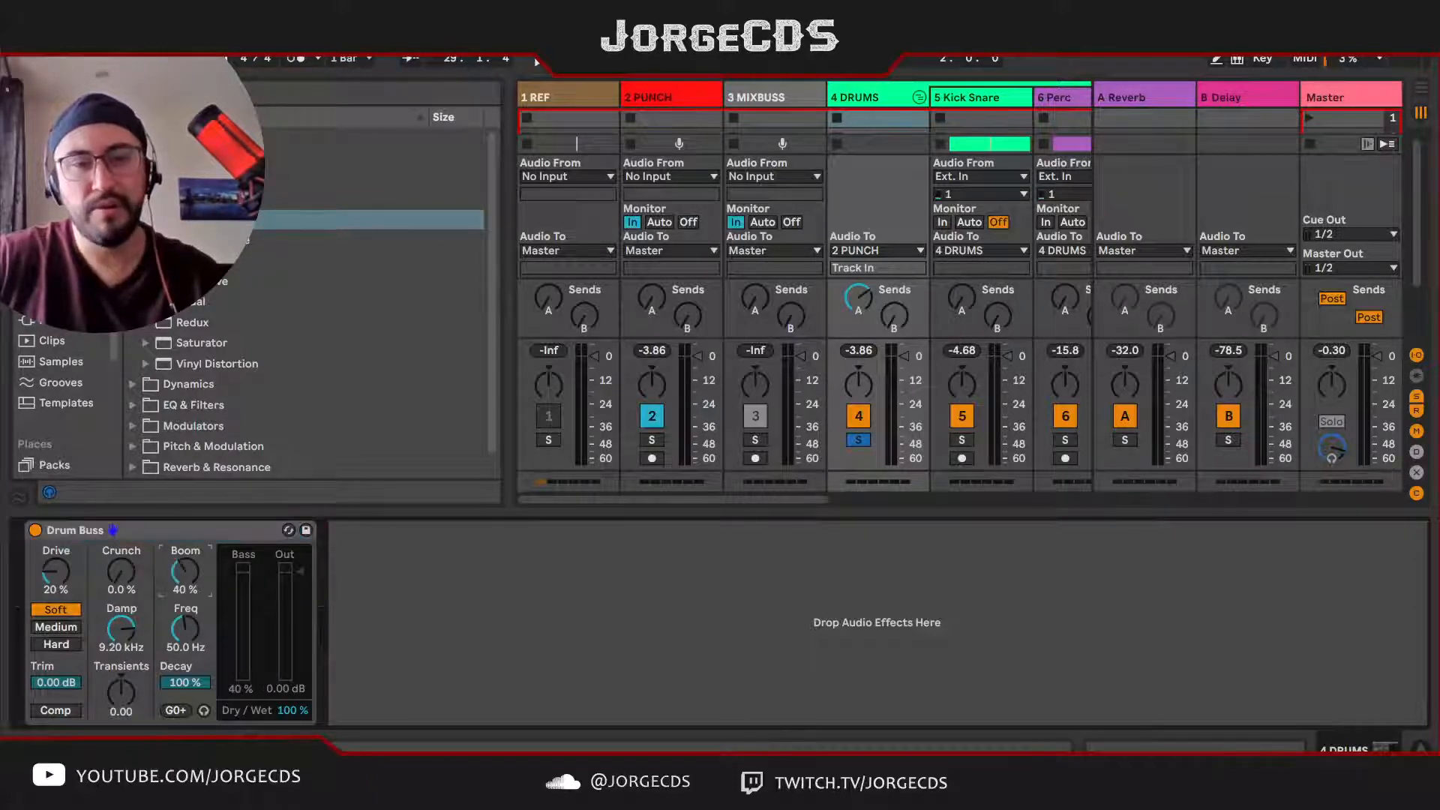
click(861, 95)
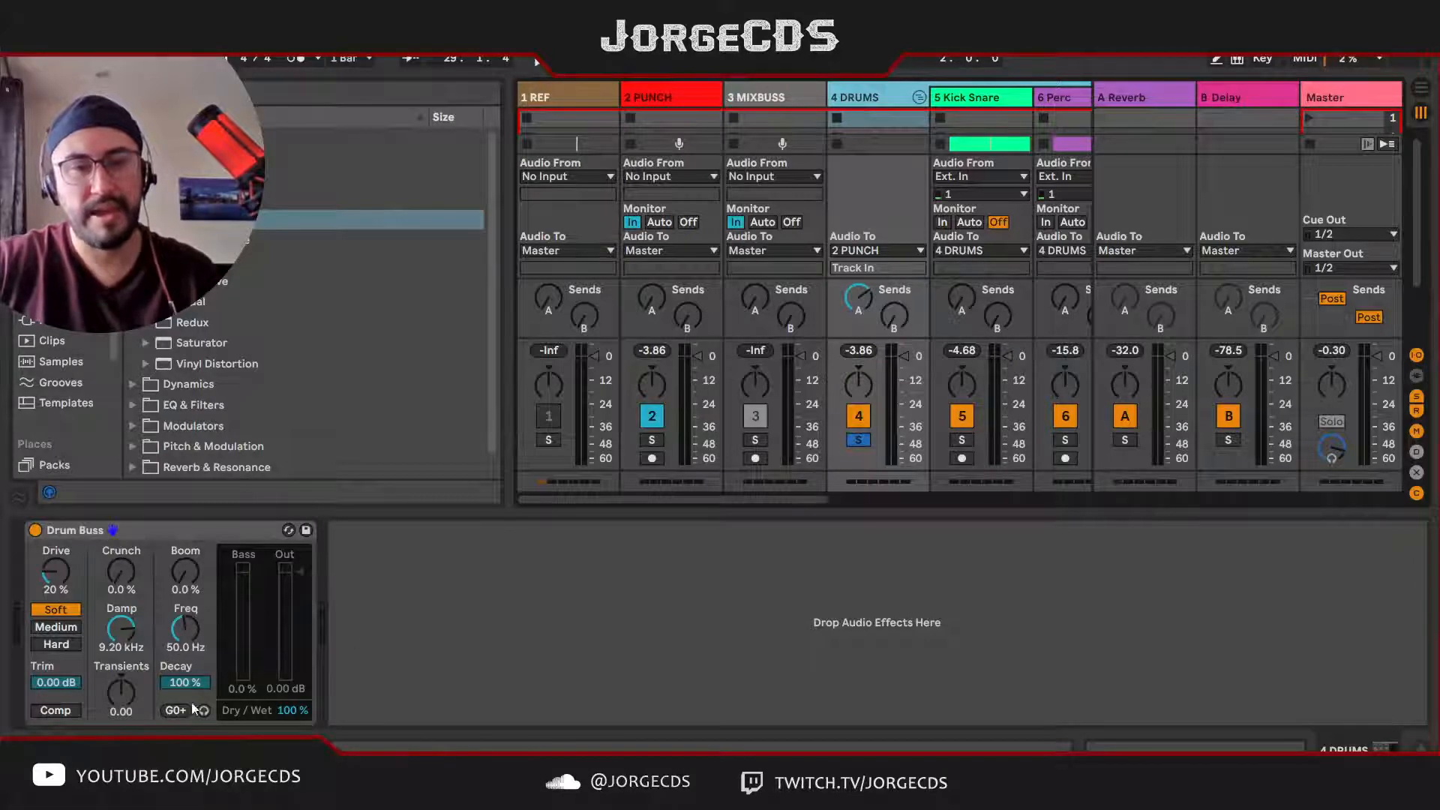
Step: Play the soloed DRUMS group and compare it with the Drum Buss bypassed and enabled
click(859, 440)
click(34, 531)
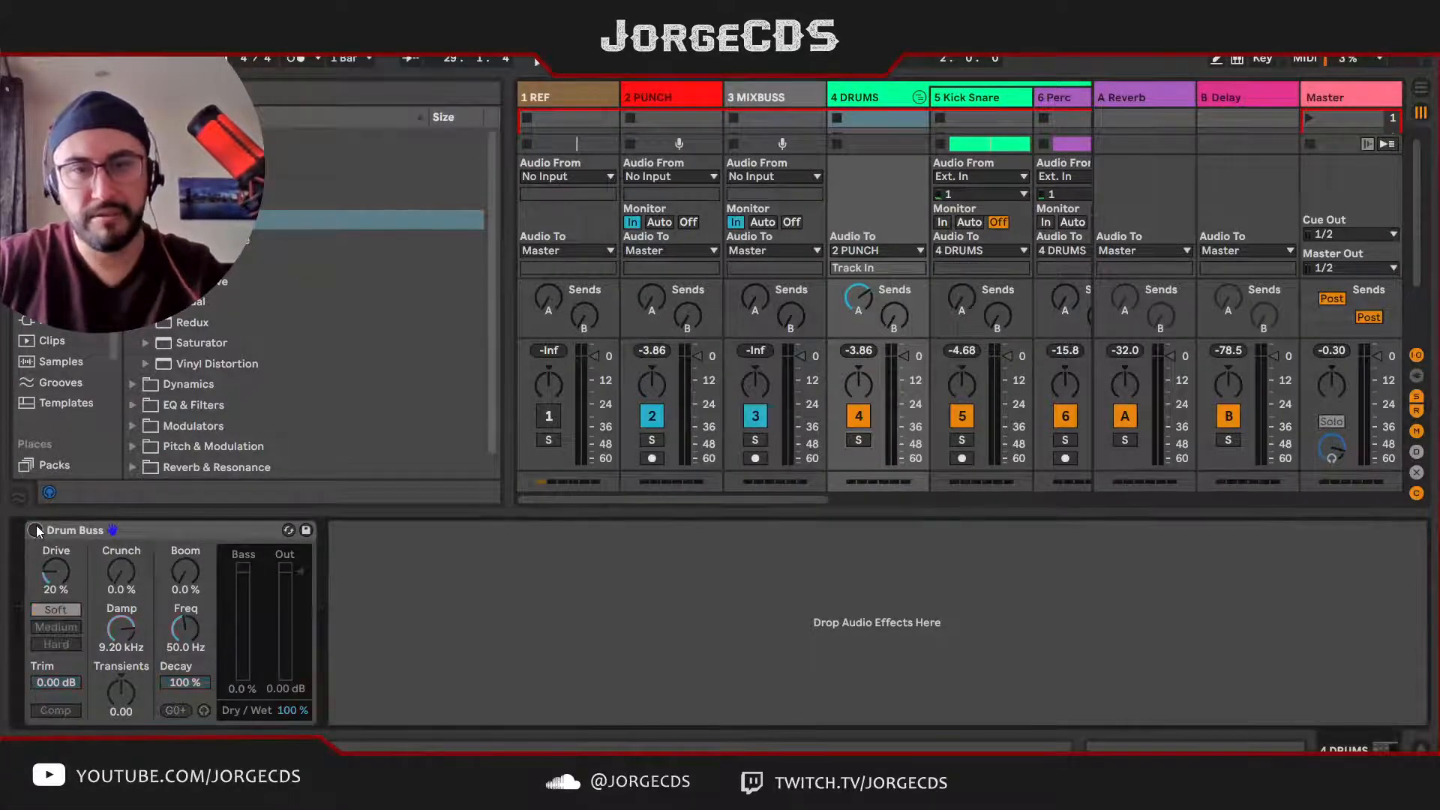
key(space)
key(s)
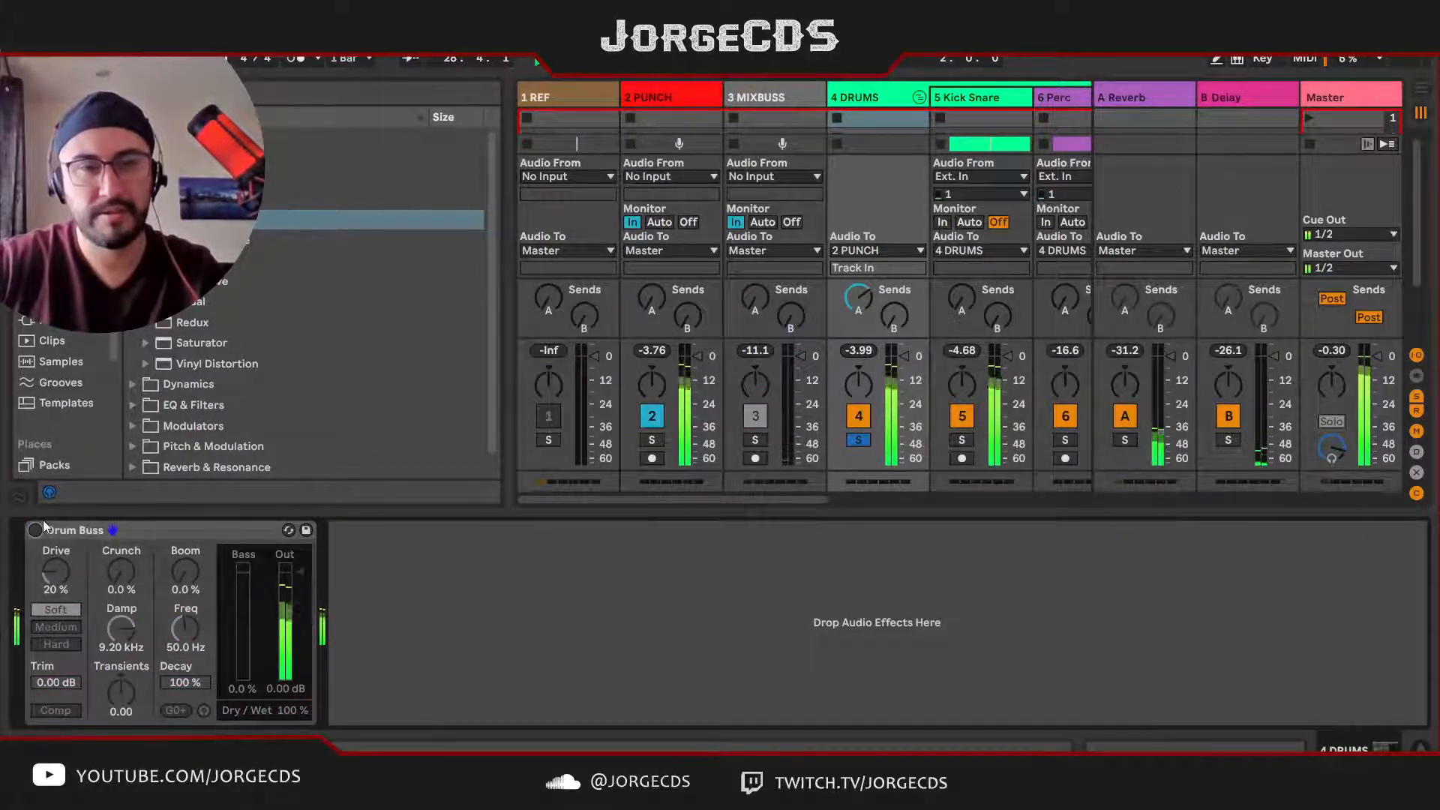
click(36, 530)
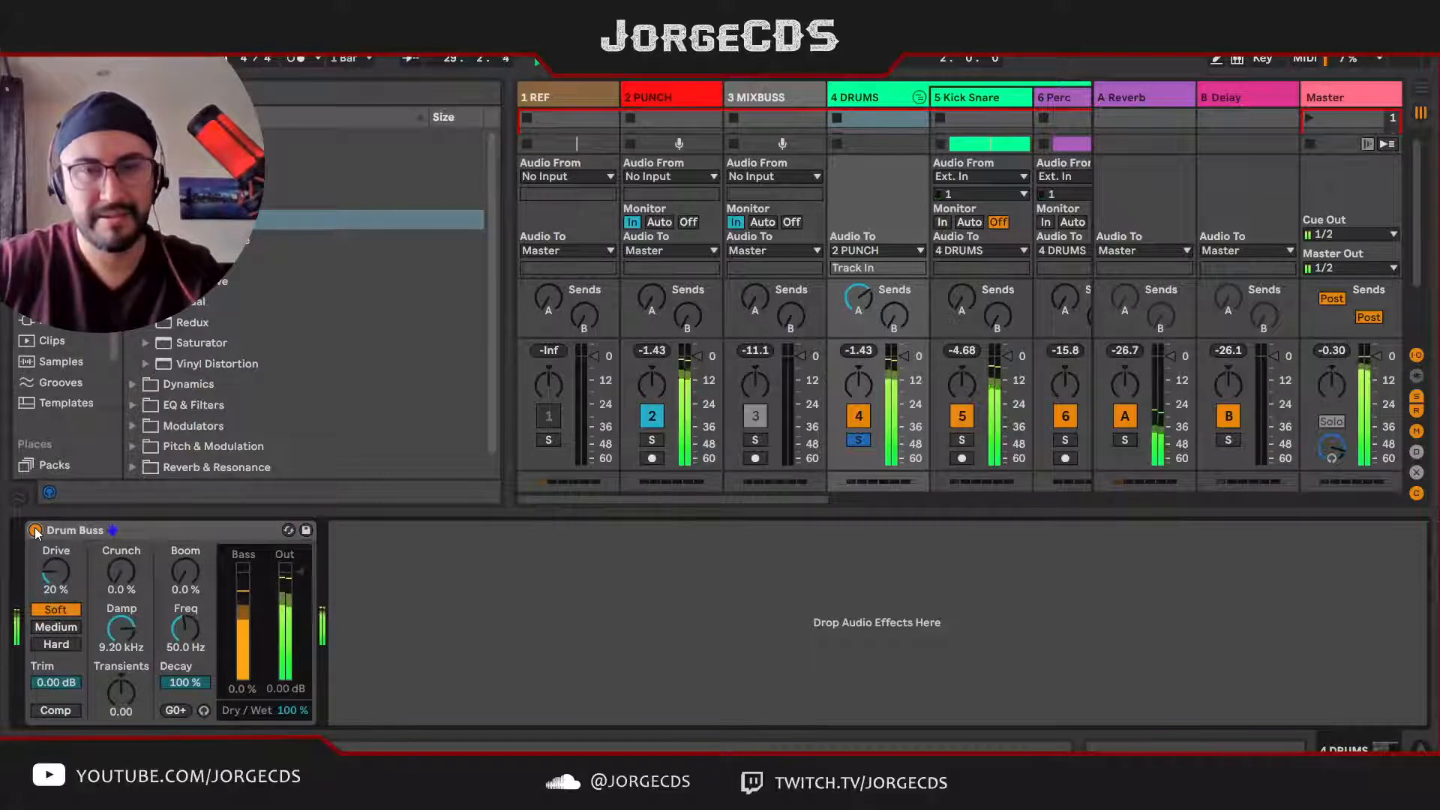
Step: Set the Drum Buss Drive to 12 % and compare the drums with the device bypassed and enabled during playback
key(space)
key(space)
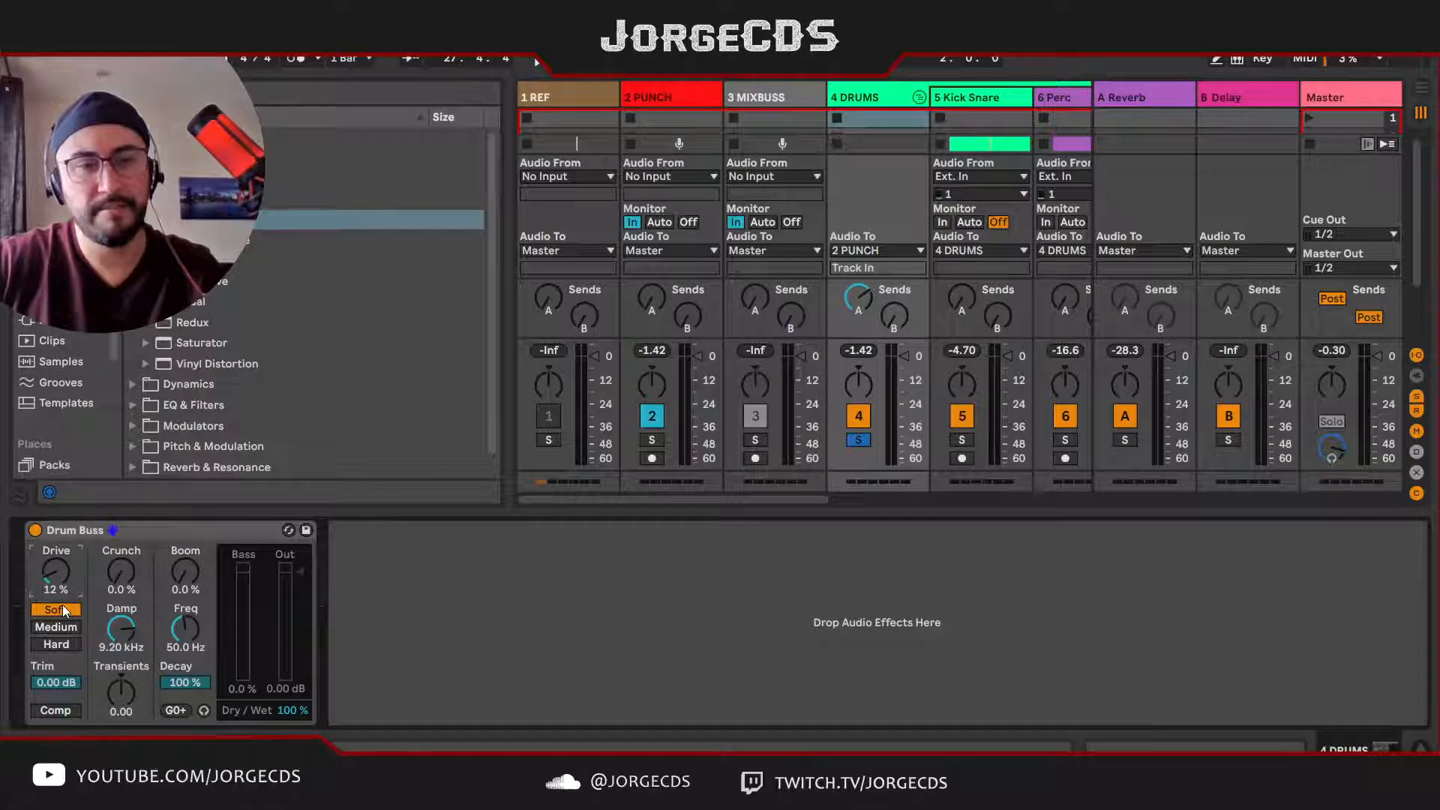
key(space)
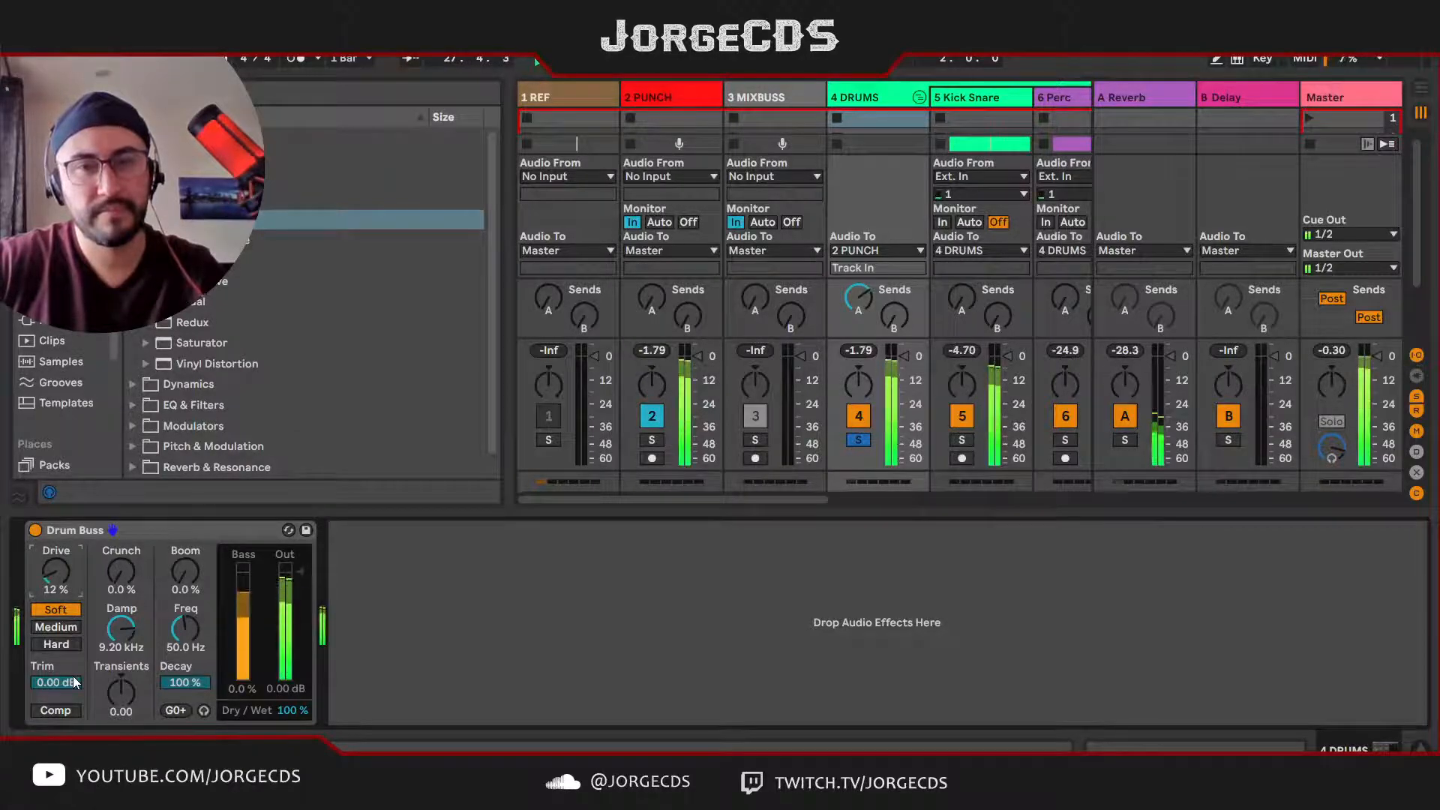
click(35, 531)
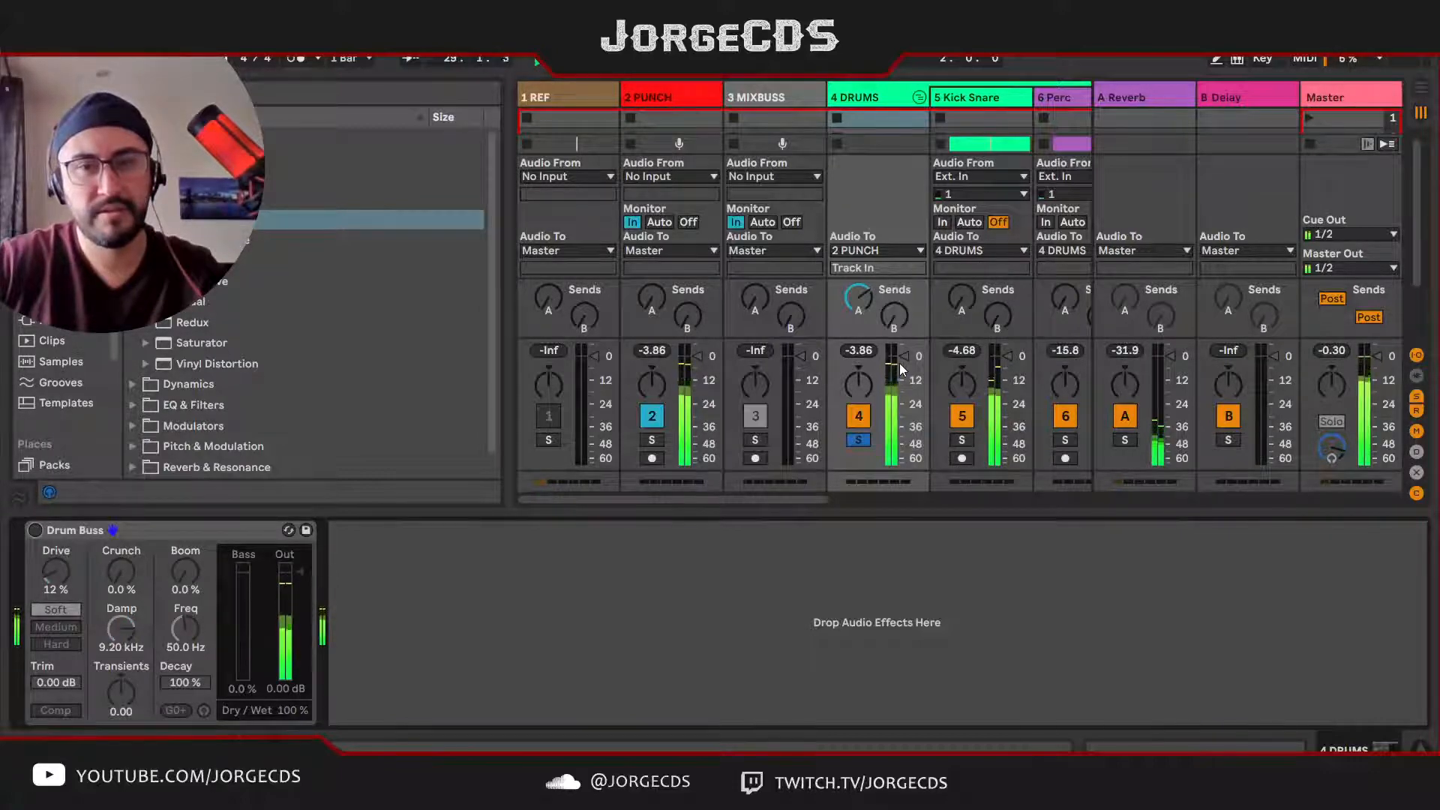
click(35, 530)
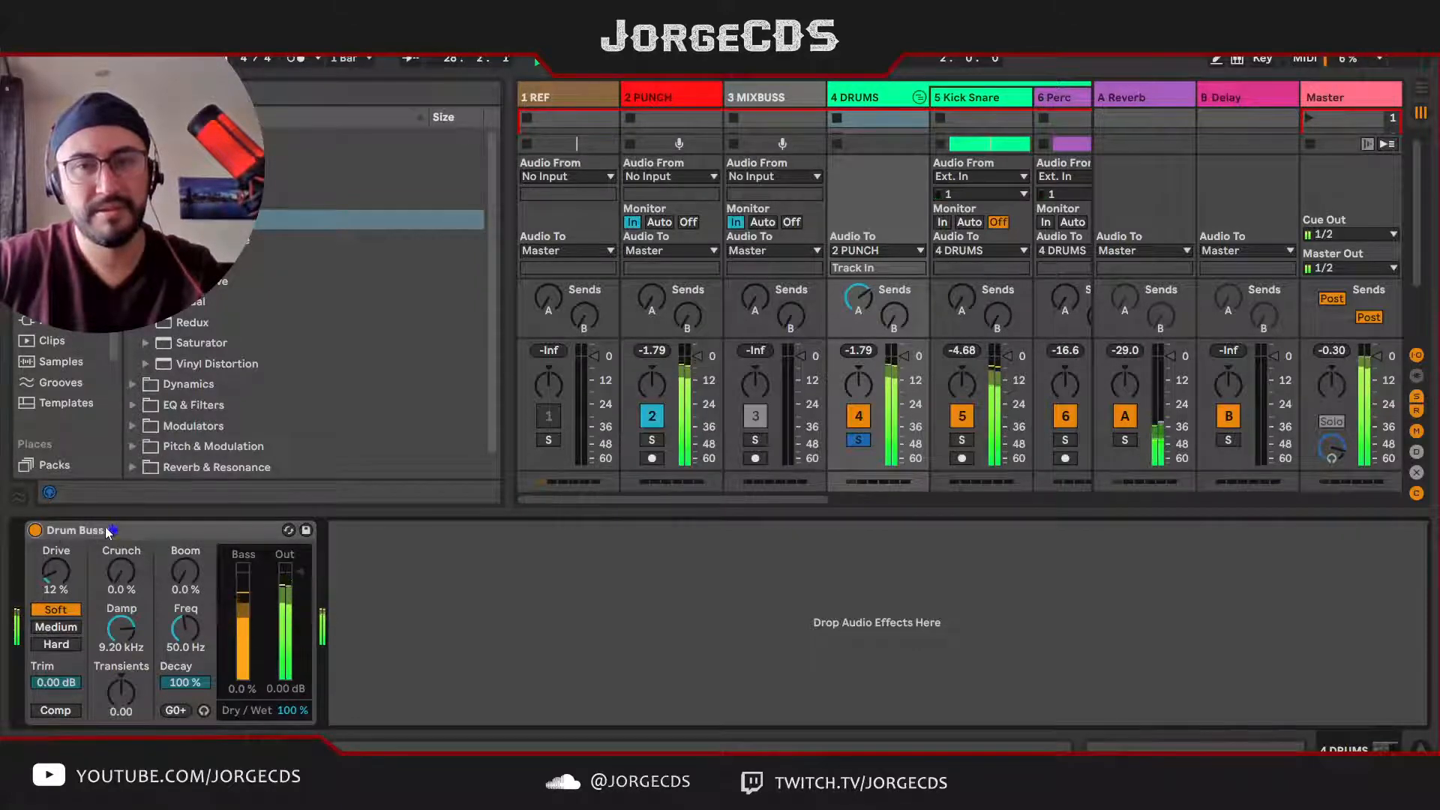
Step: Set the Drum Buss Trim to -2.50 dB while rechecking the DRUMS group's peak level, and set Damp to 7.35 kHz
key(space)
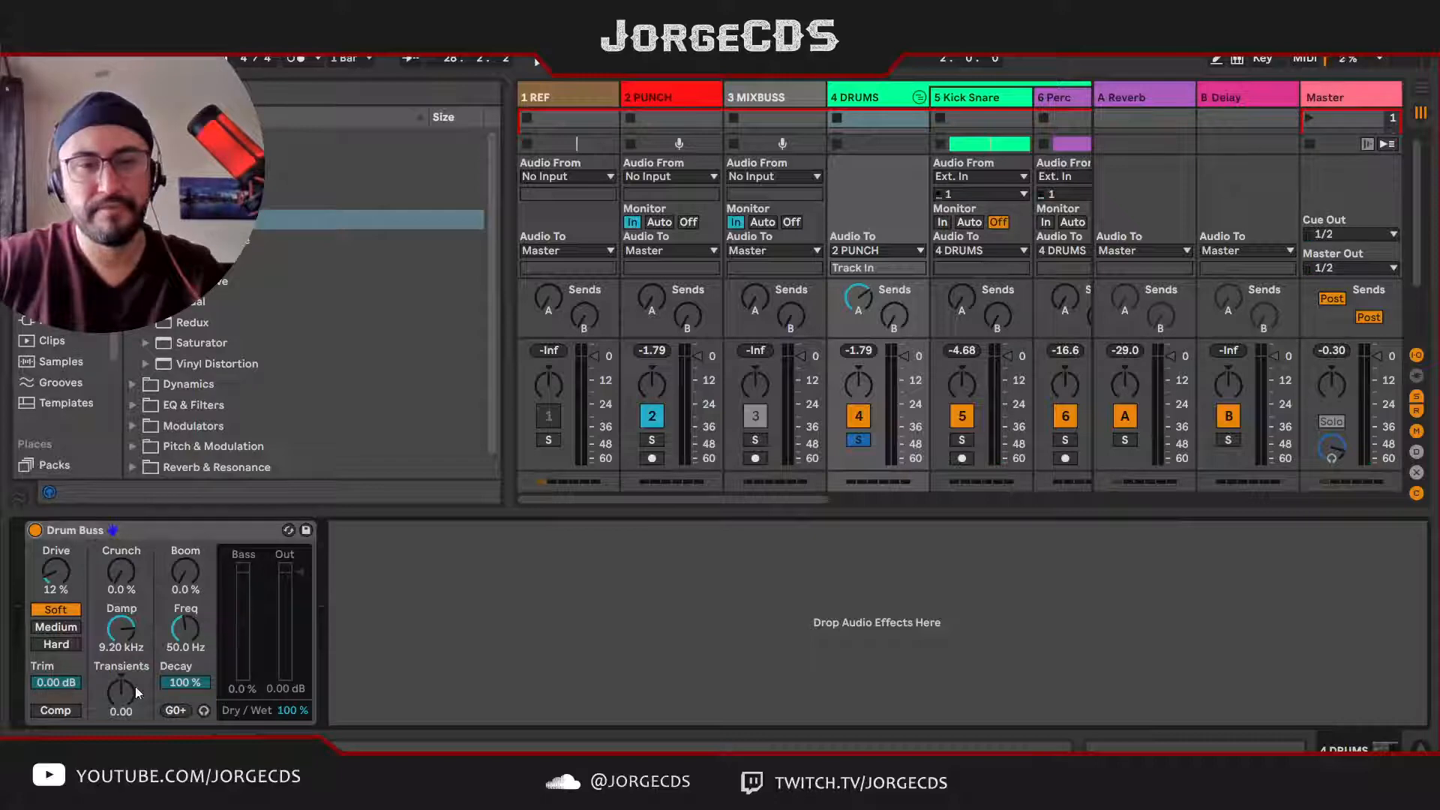
drag(75, 688, 35, 699)
key(space)
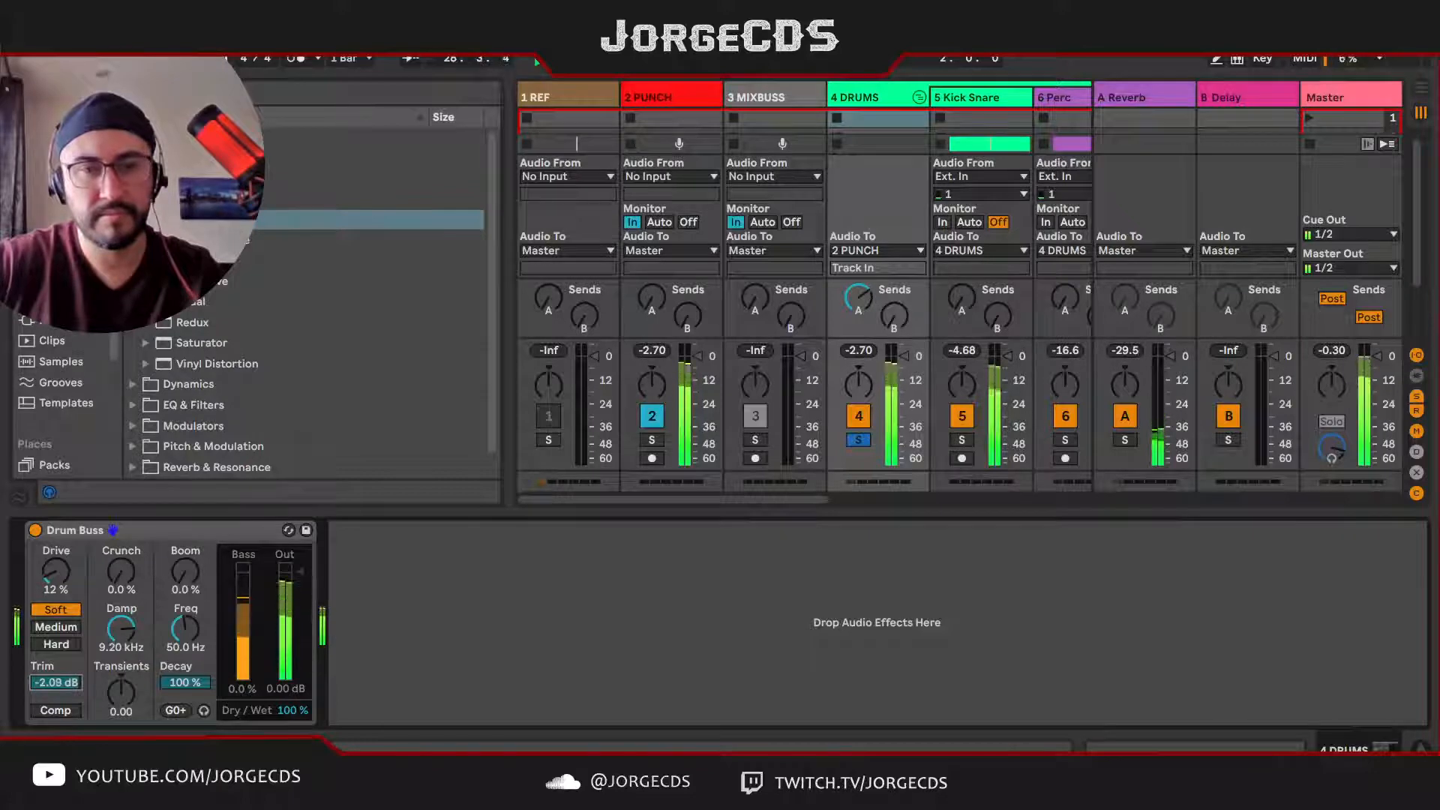
click(863, 352)
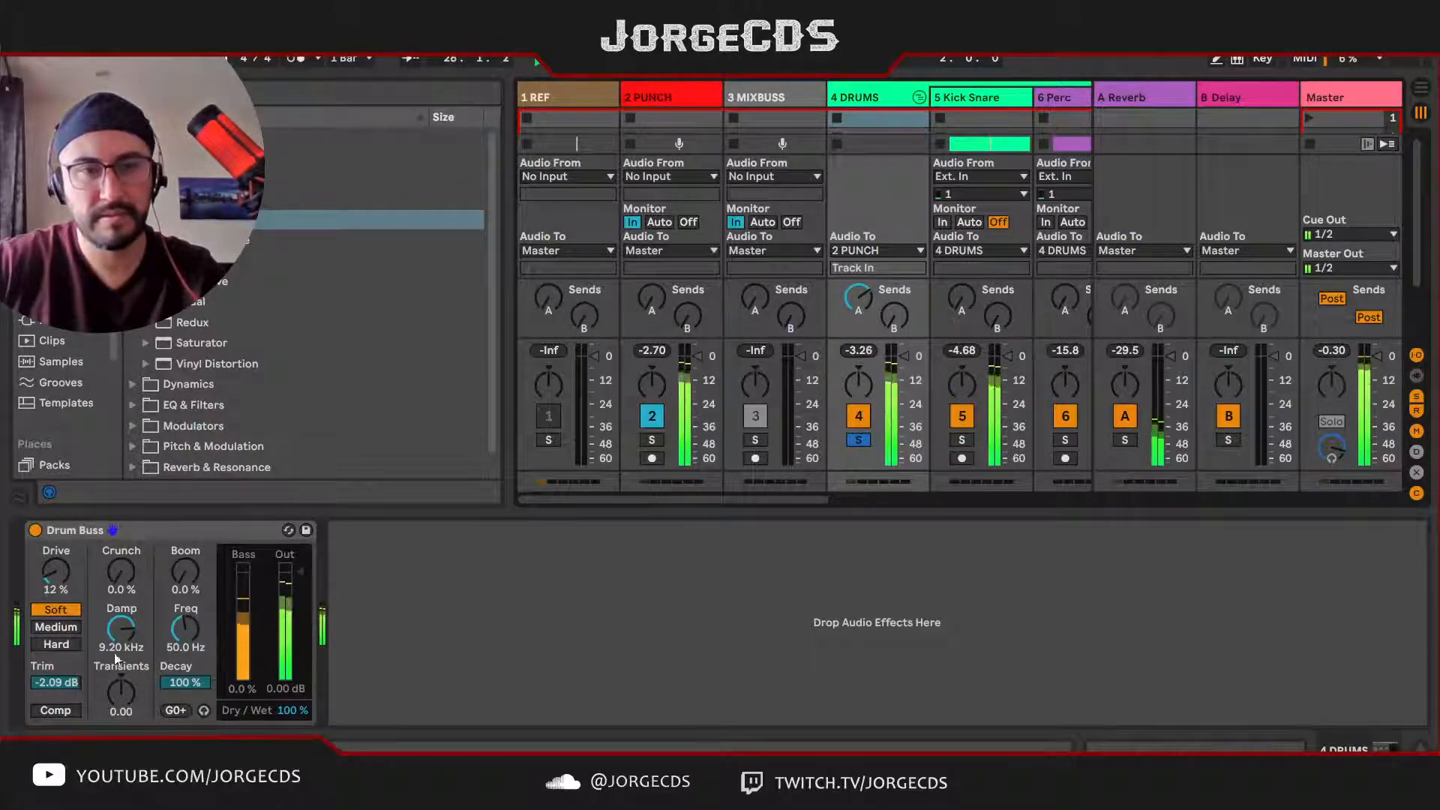
drag(45, 683, 45, 689)
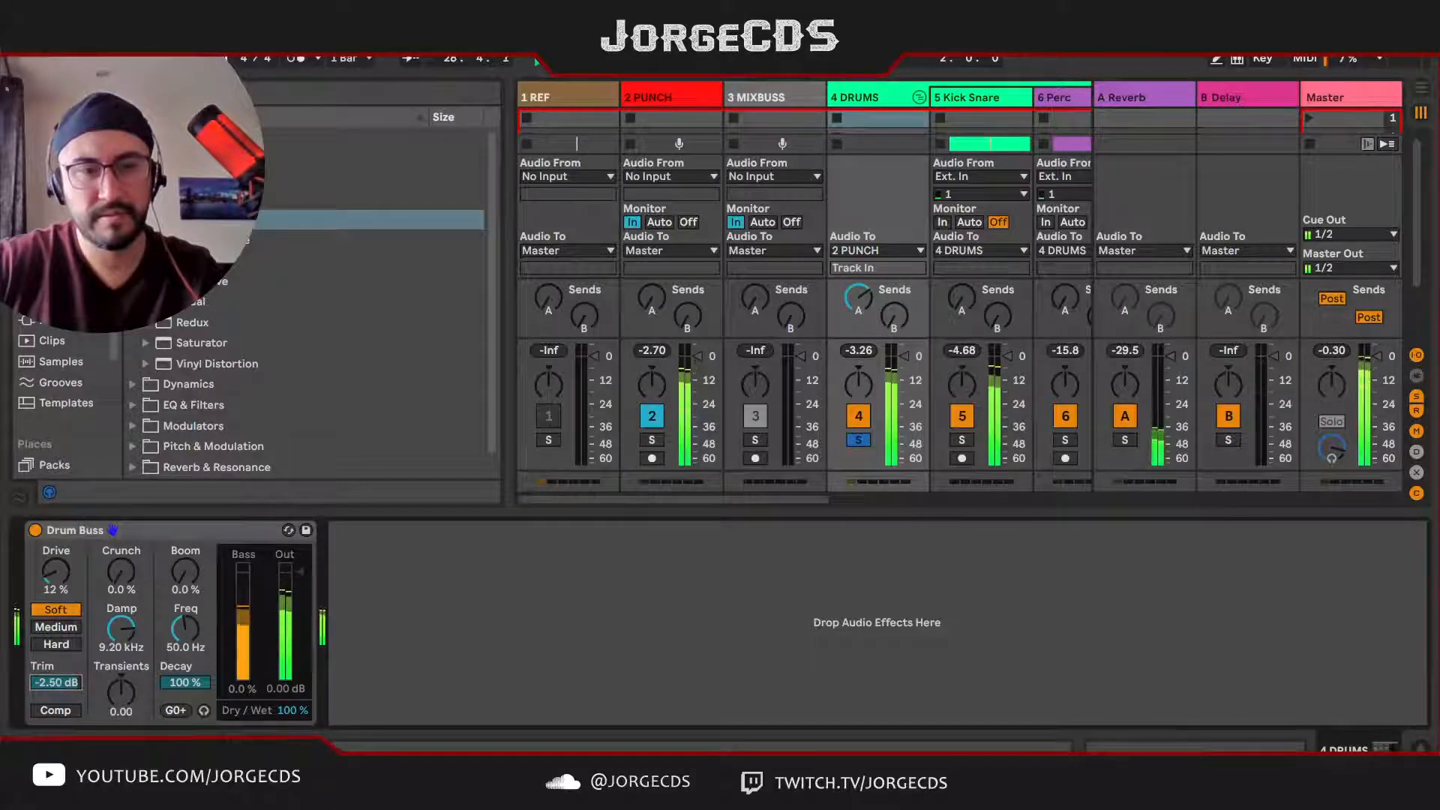
click(862, 352)
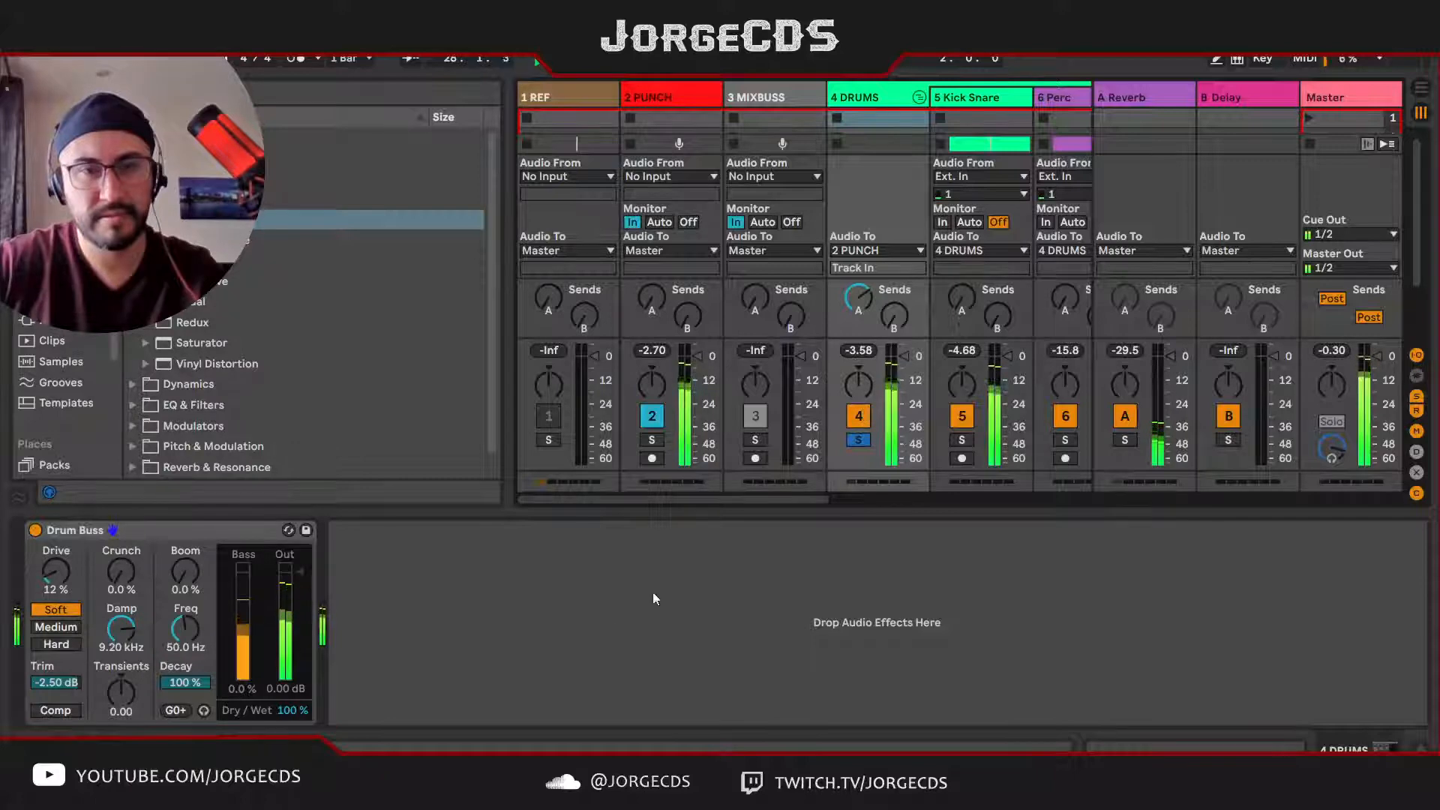
drag(121, 629, 120, 640)
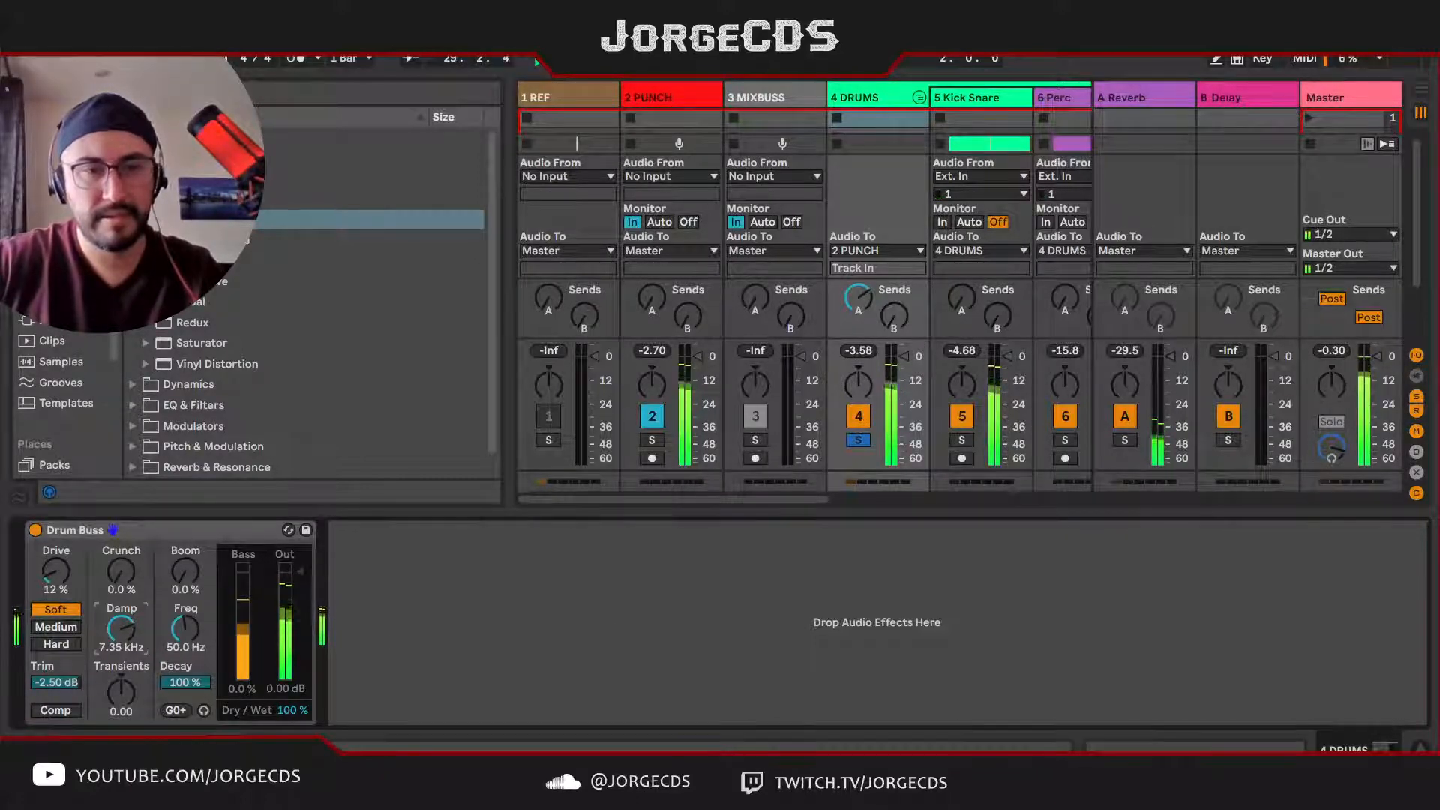
Step: Solo the Perc track inside the DRUMS group and raise its send B to the Delay return
drag(787, 499, 896, 498)
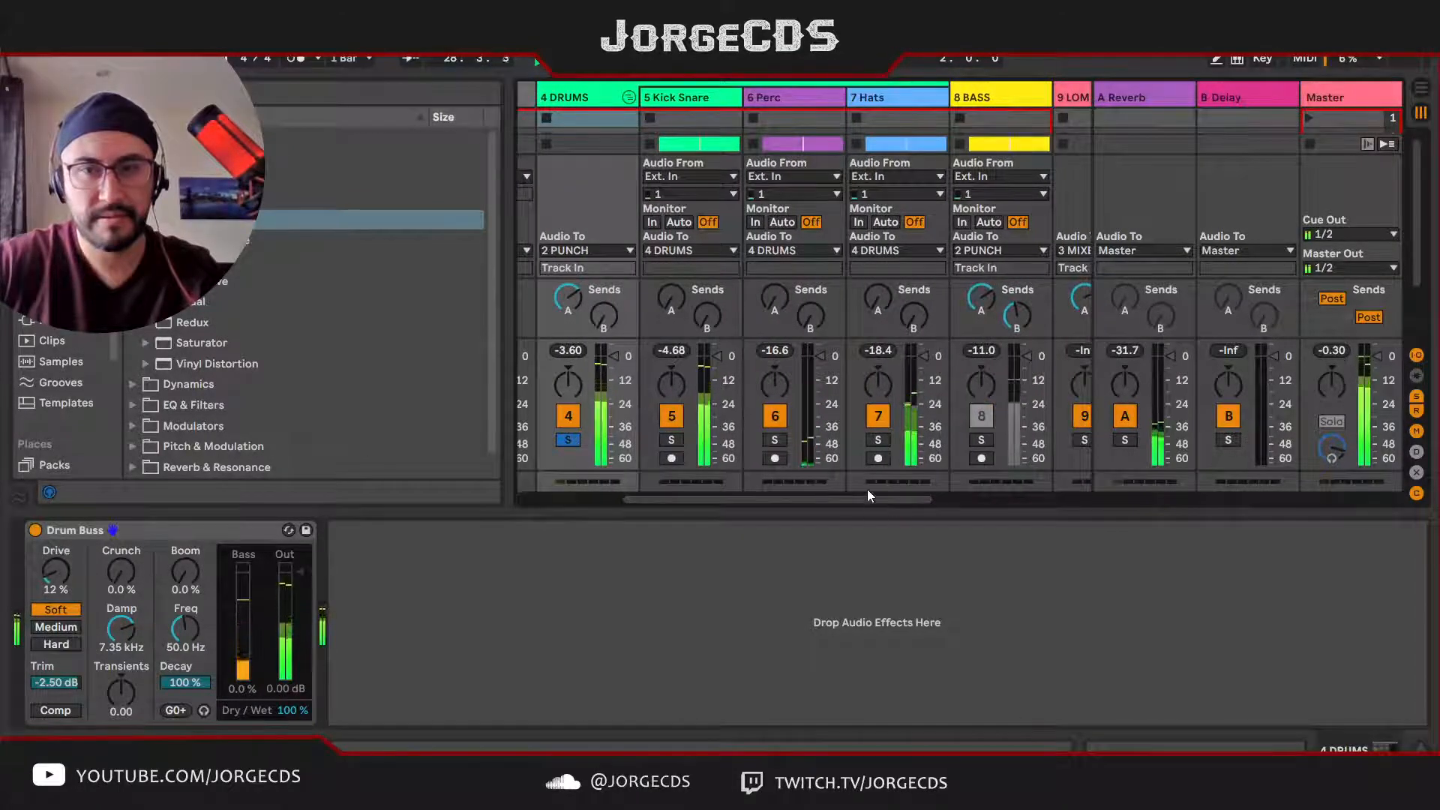
click(783, 96)
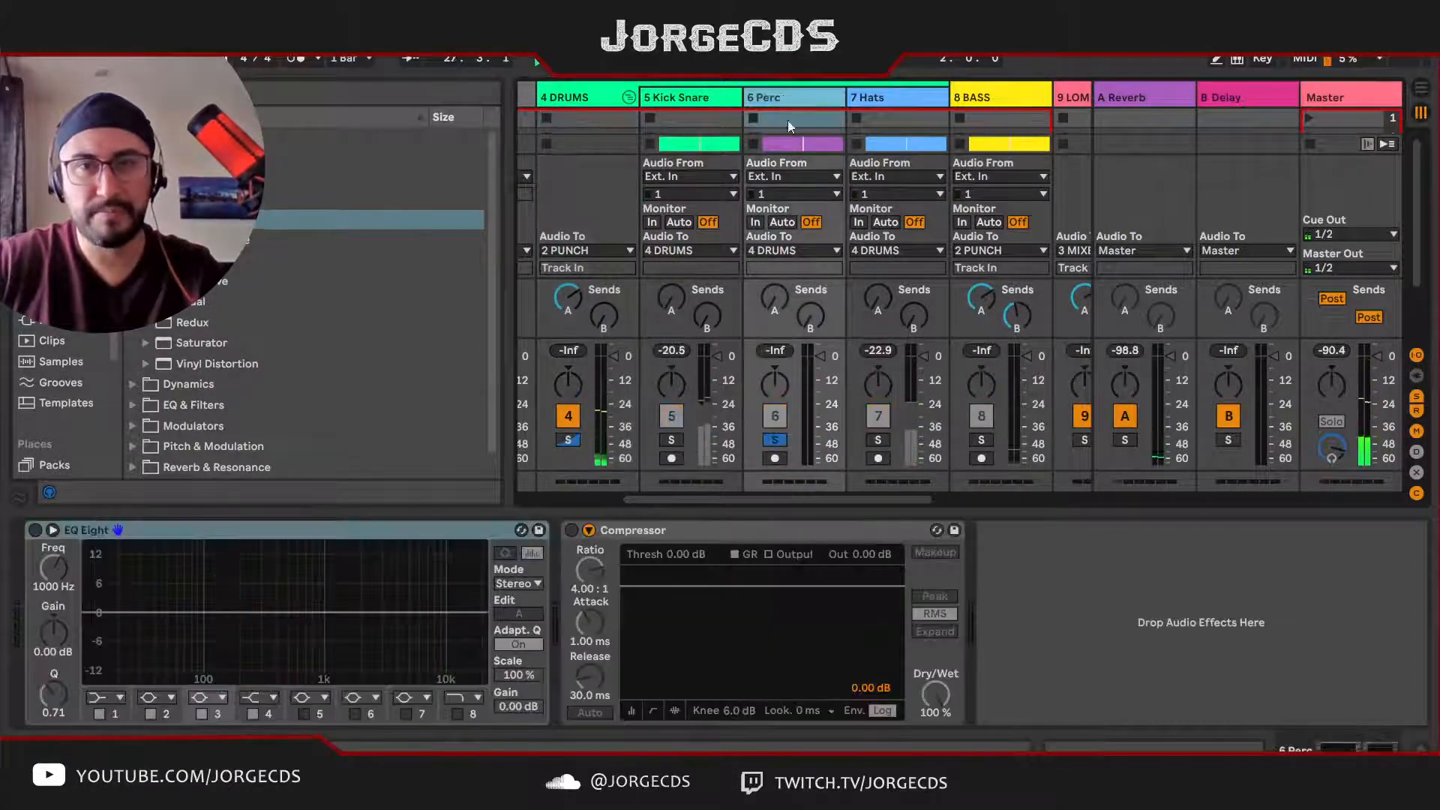
drag(810, 317, 810, 289)
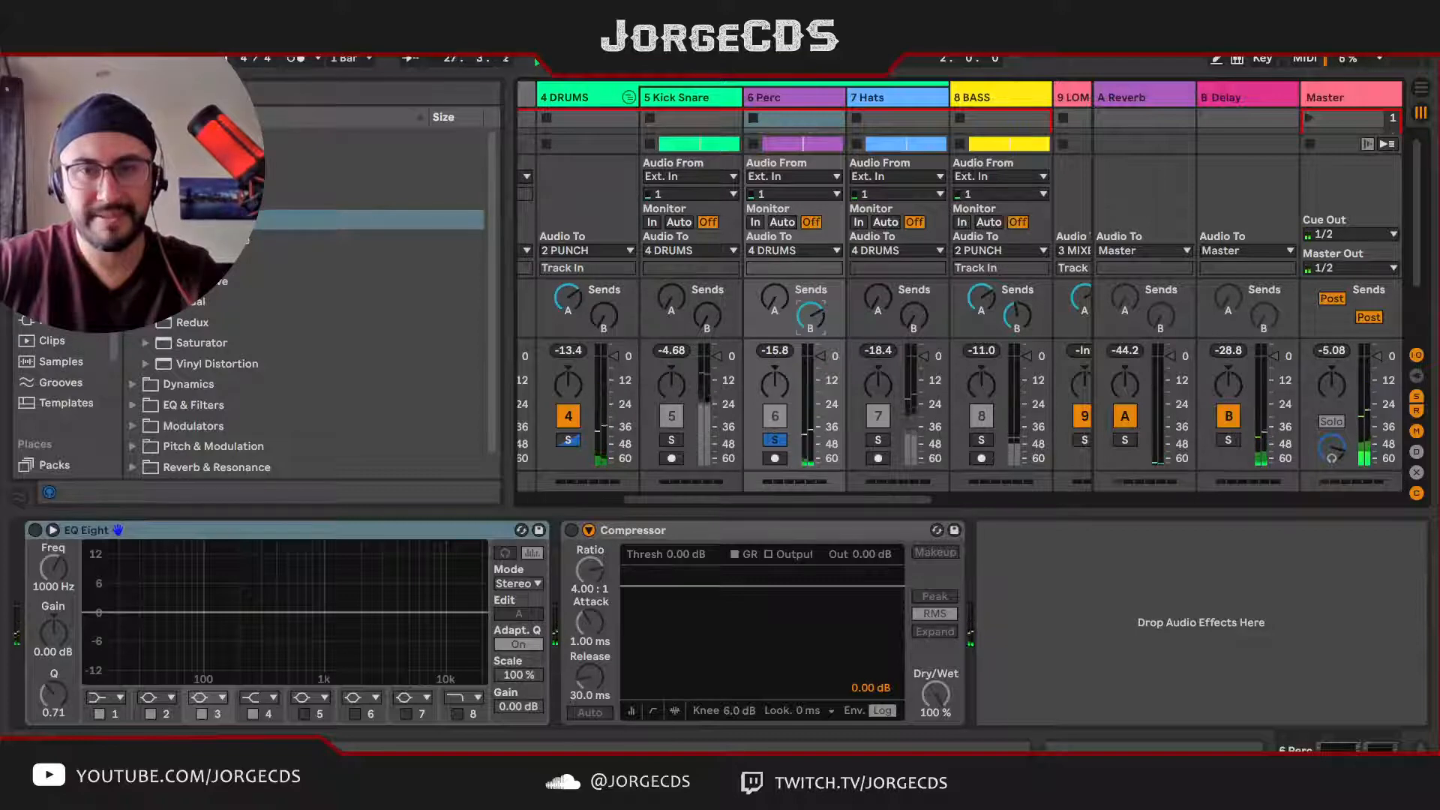
Step: Take the Perc track out of solo and solo the whole DRUMS group during playback
click(775, 441)
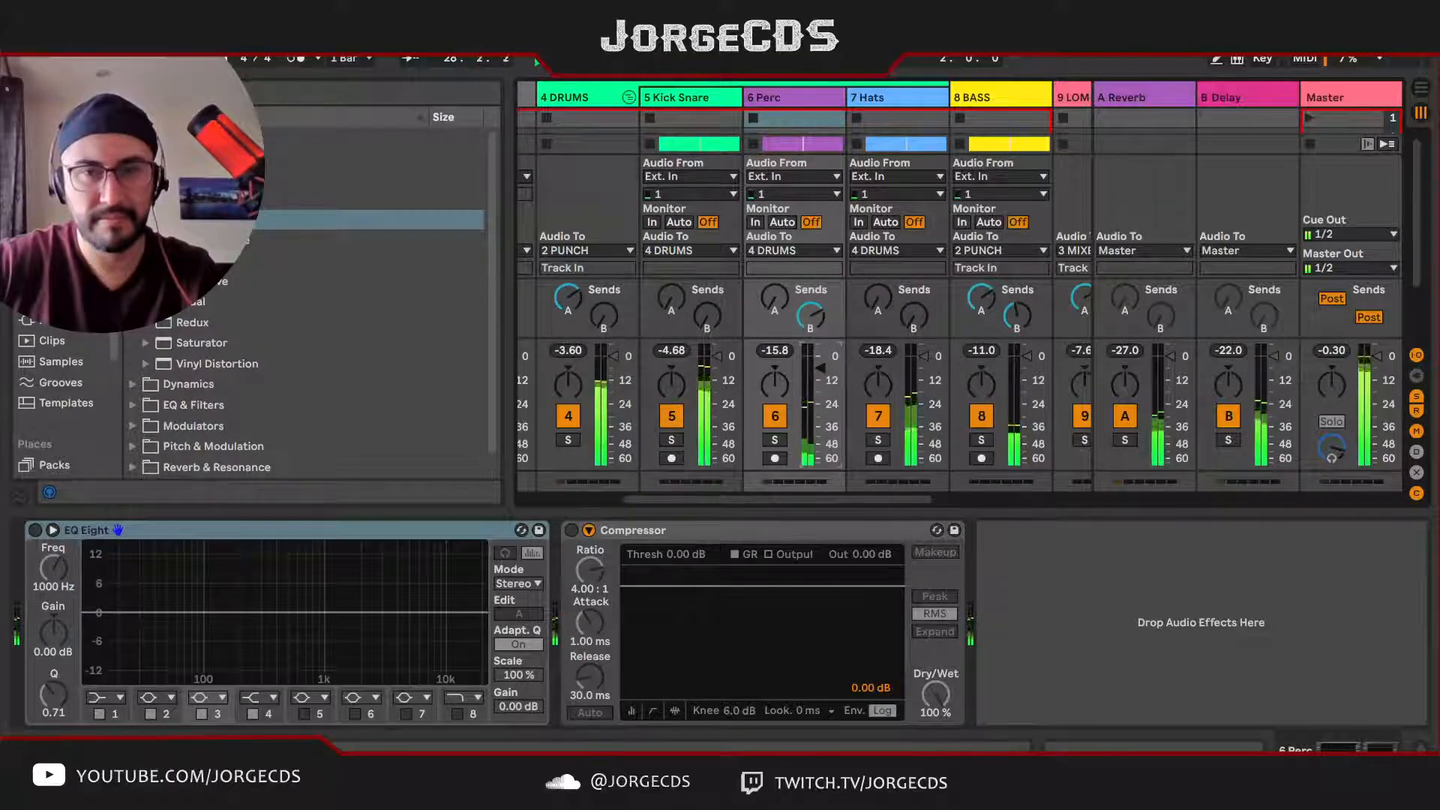
click(568, 440)
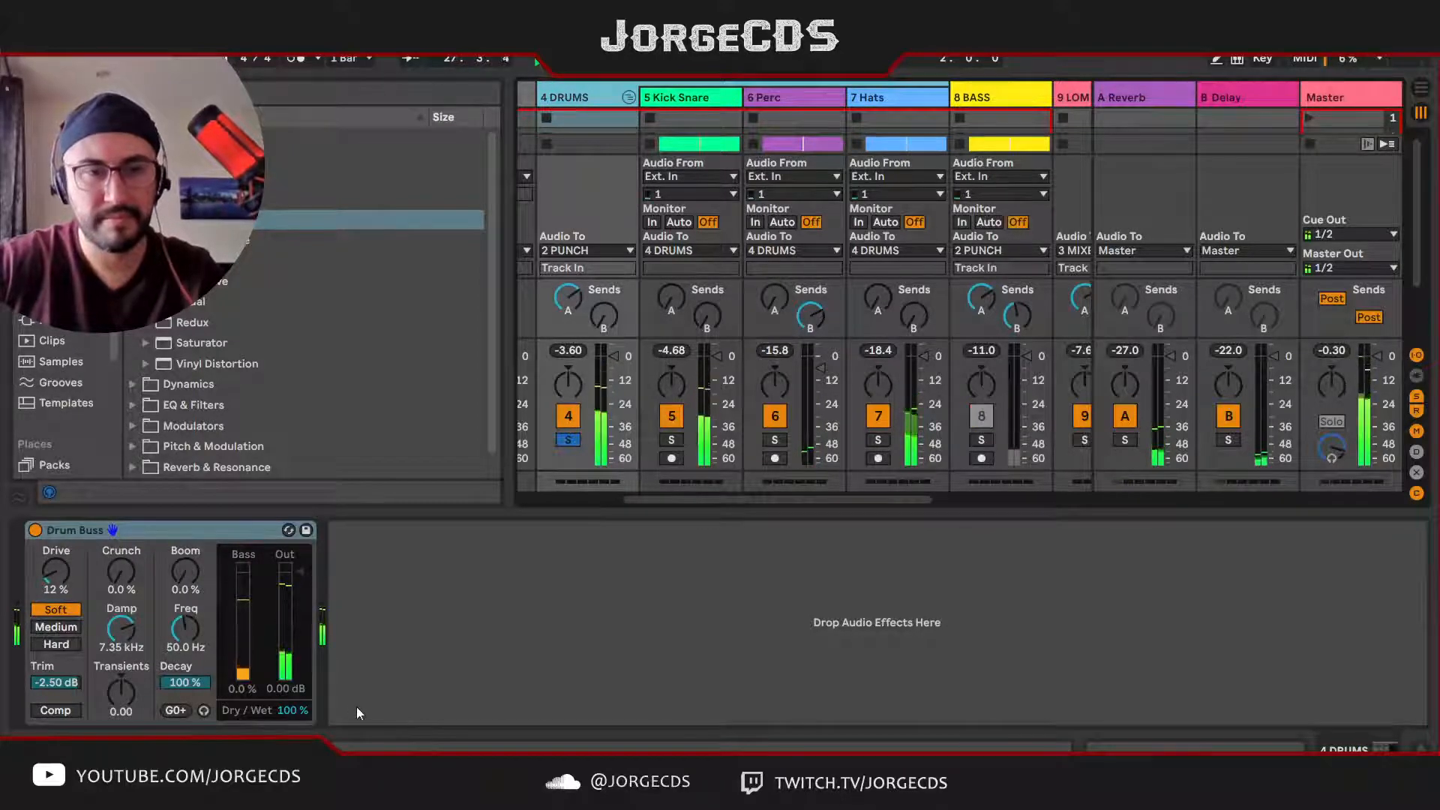
key(space)
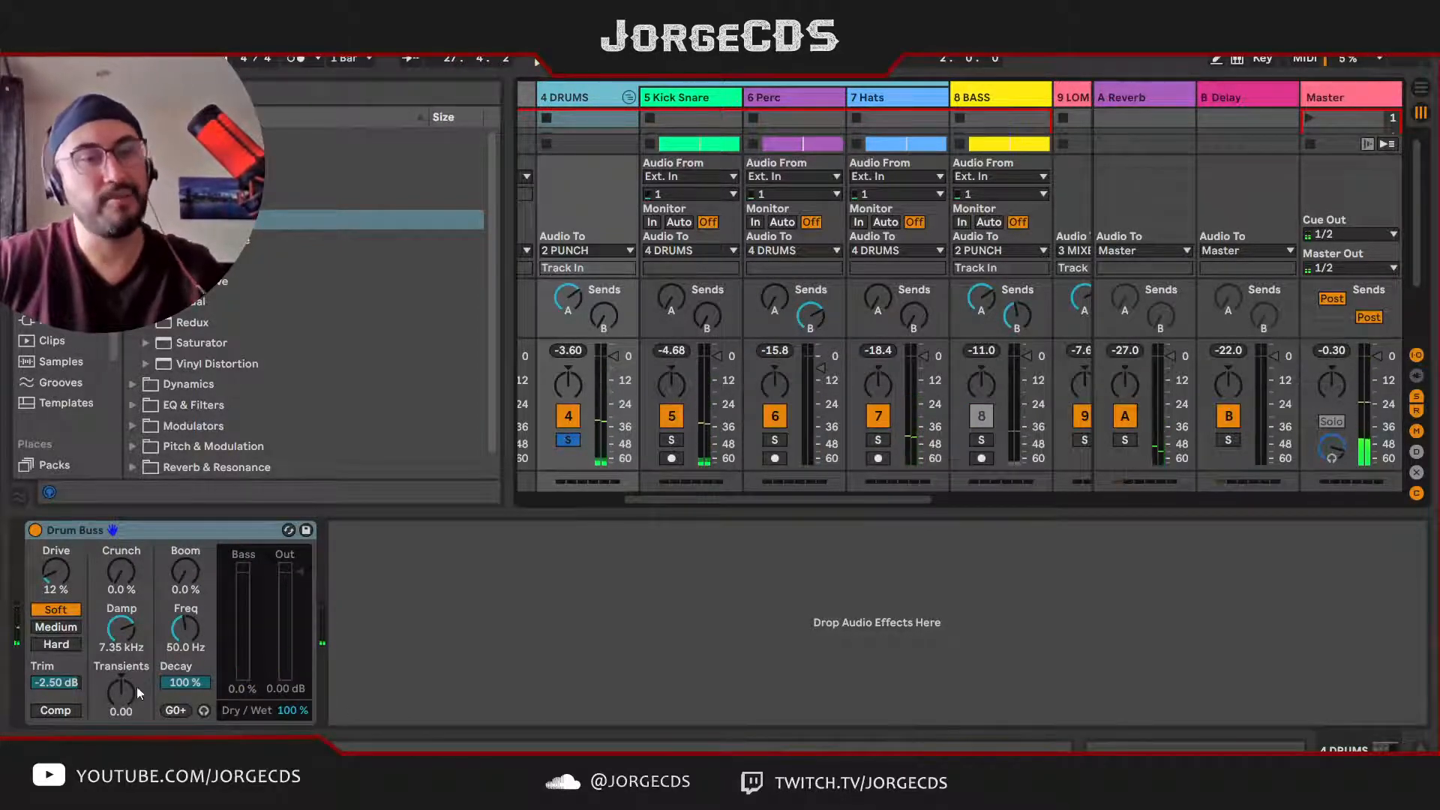
Step: Audition positive and negative Transients amounts on the Drum Buss during playback and settle on -0.11
drag(123, 696, 123, 686)
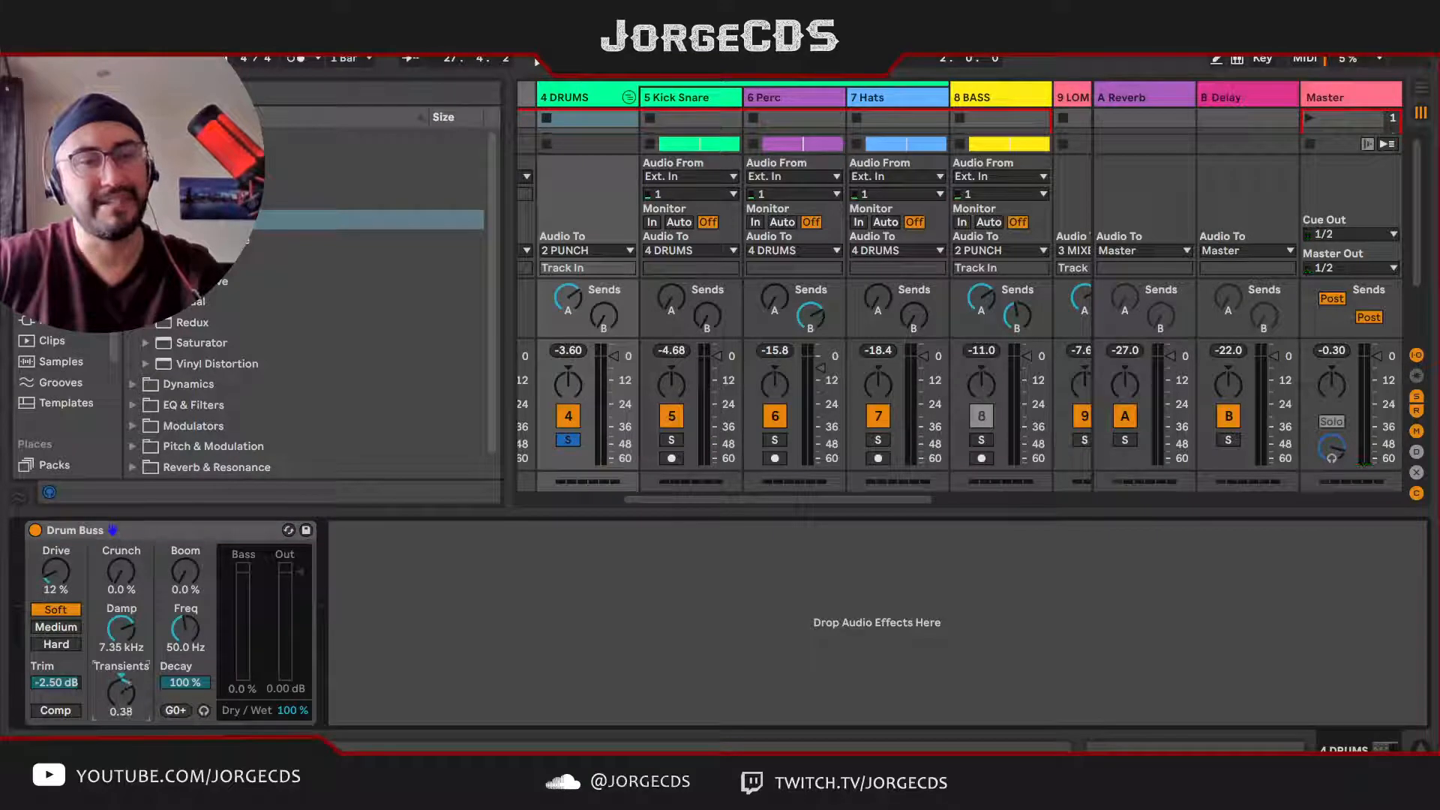
key(space)
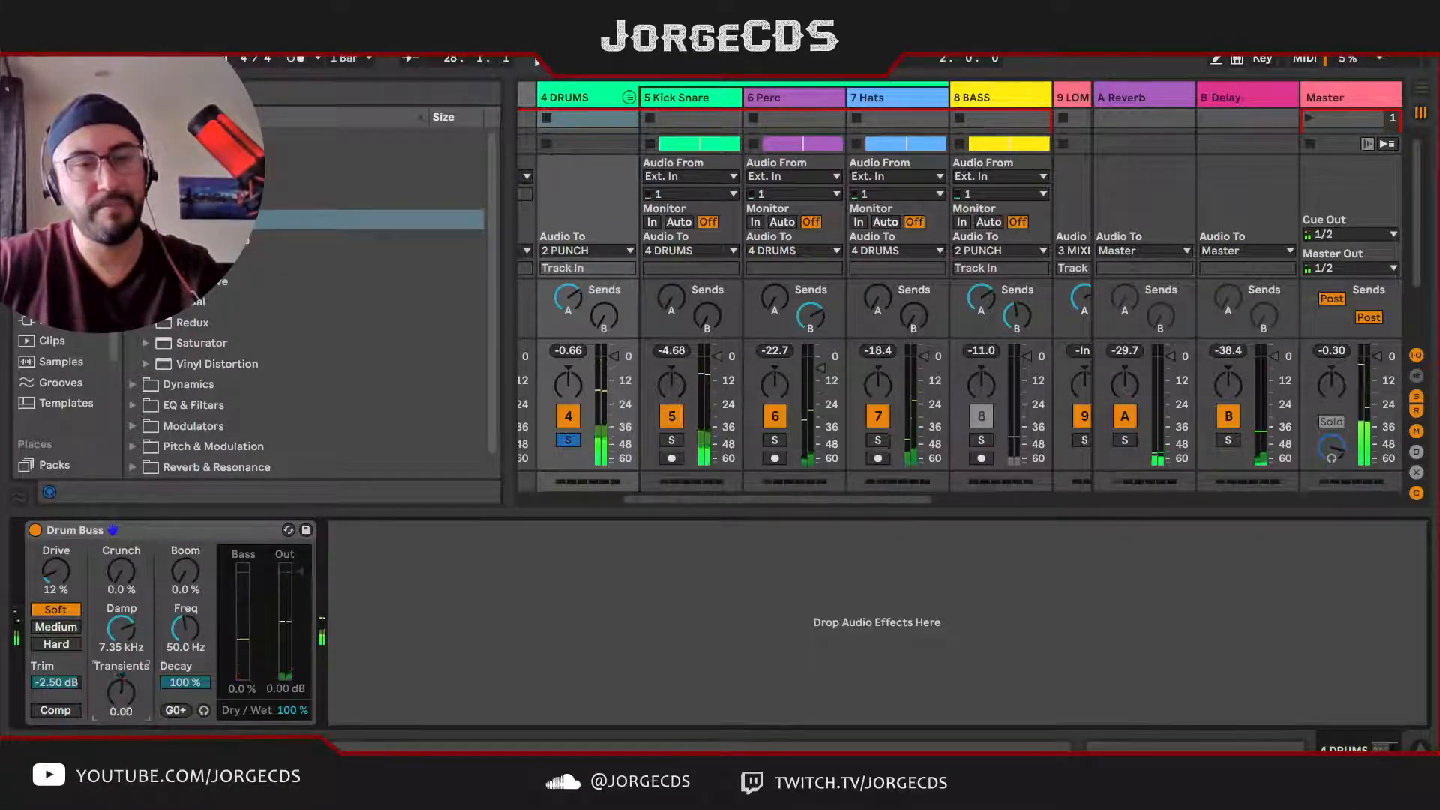
drag(121, 692, 121, 707)
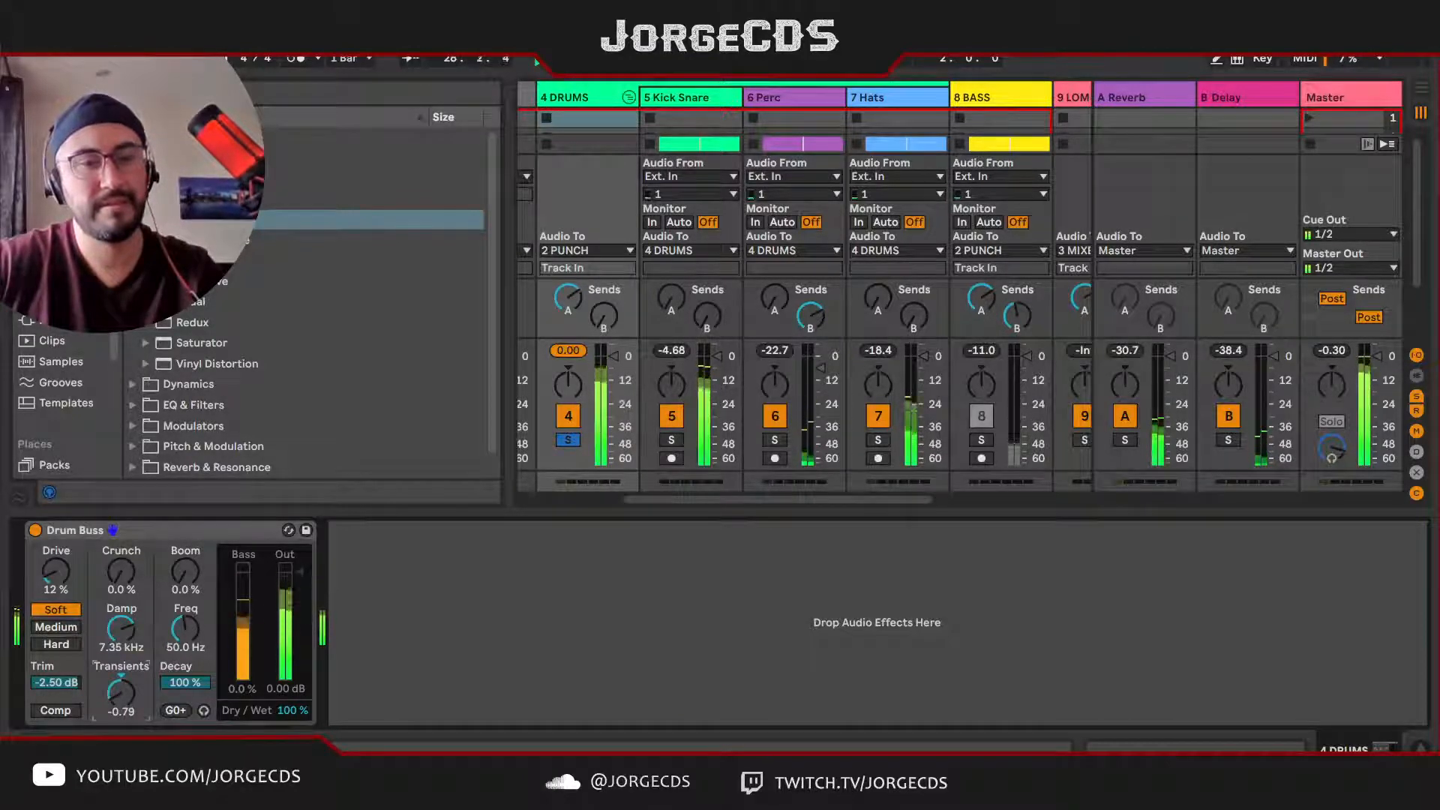
drag(121, 707, 117, 684)
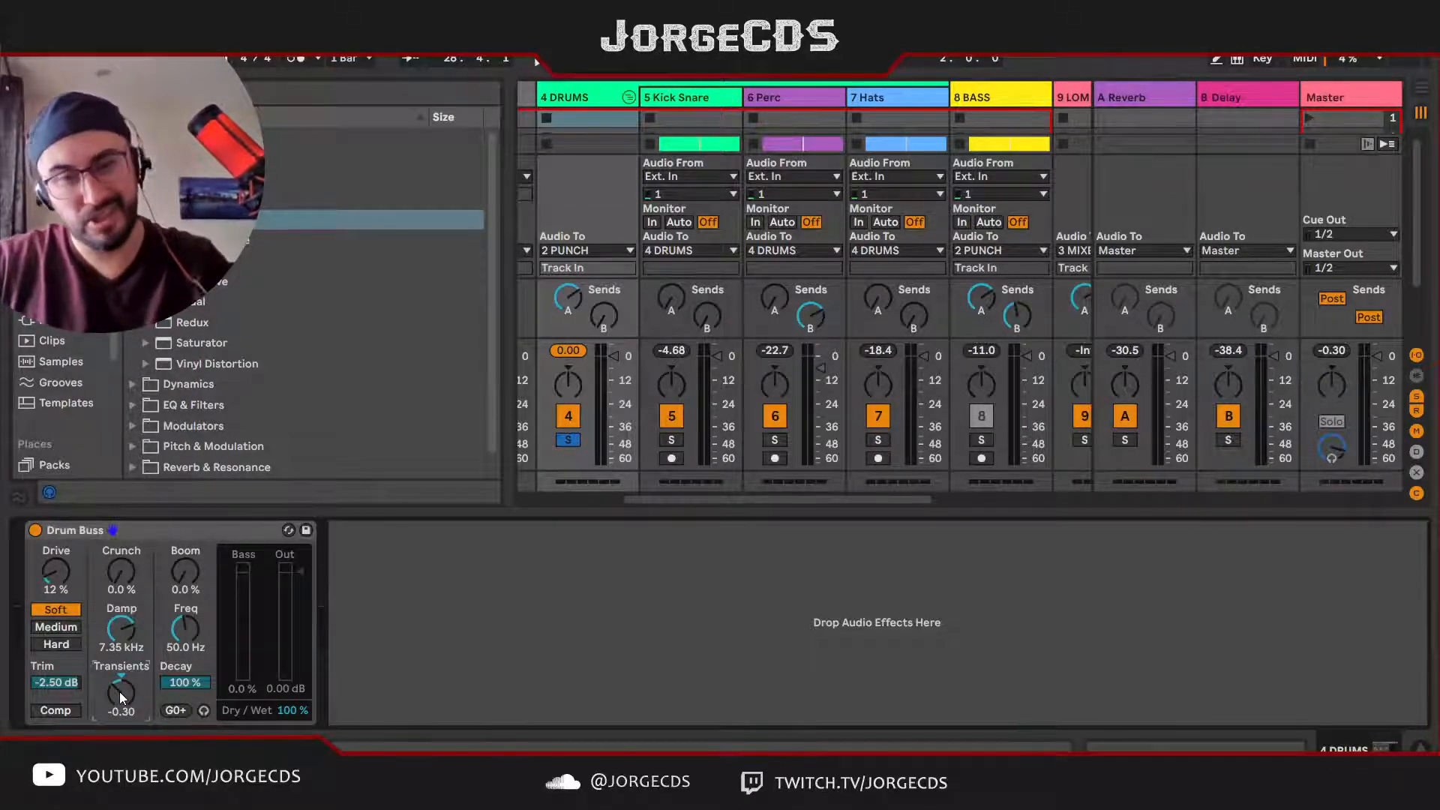
drag(120, 691, 118, 693)
key(space)
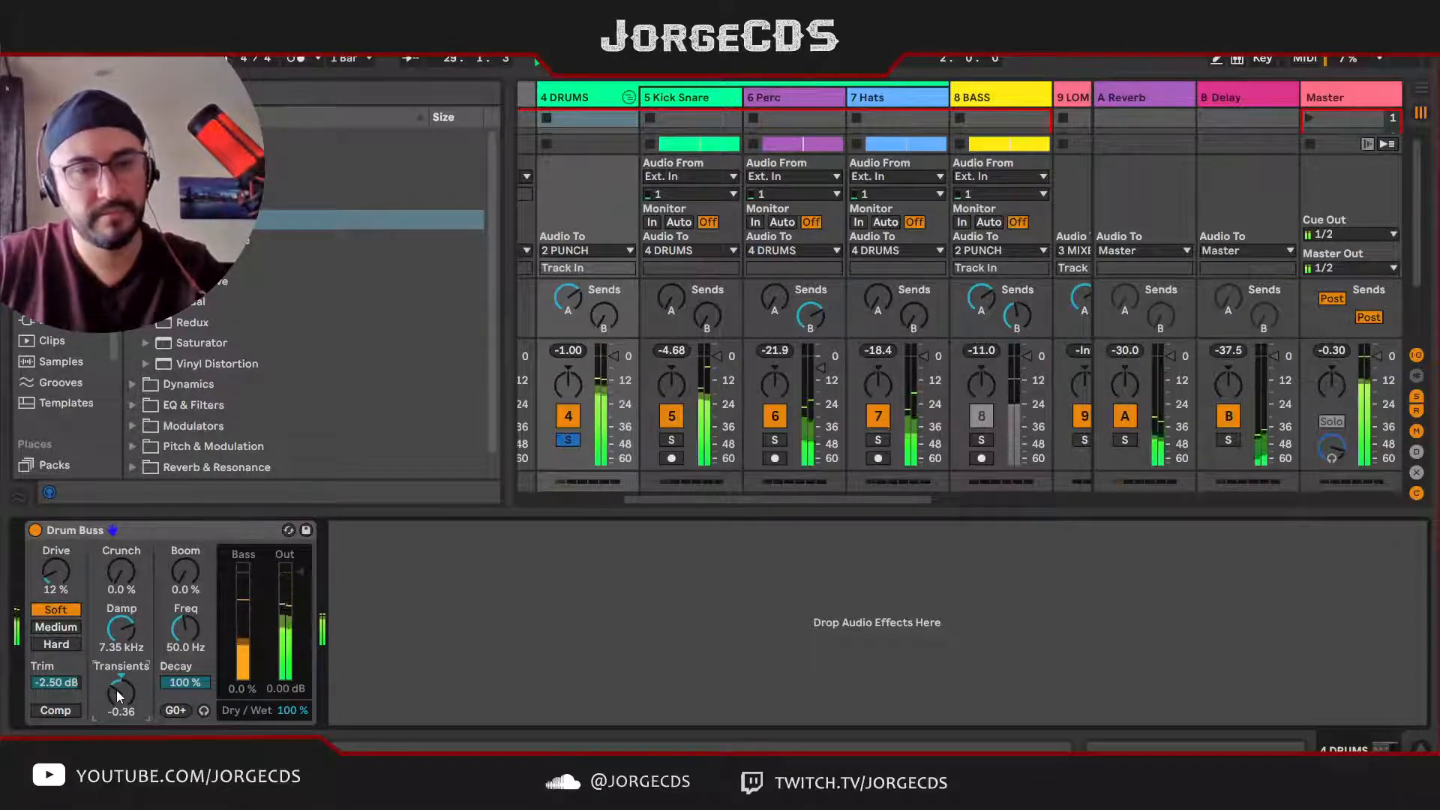
drag(117, 692, 124, 712)
key(space)
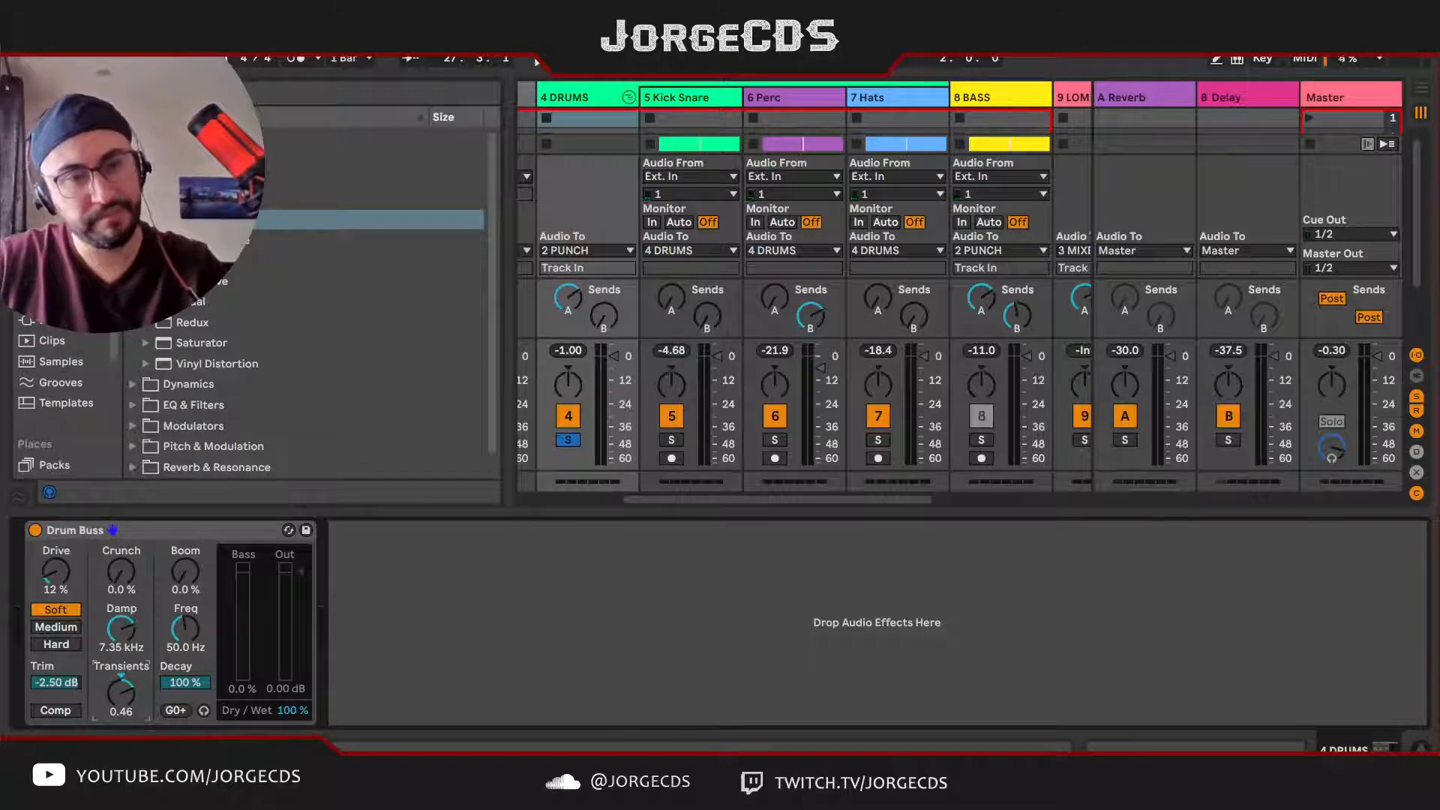
drag(121, 691, 121, 695)
key(space)
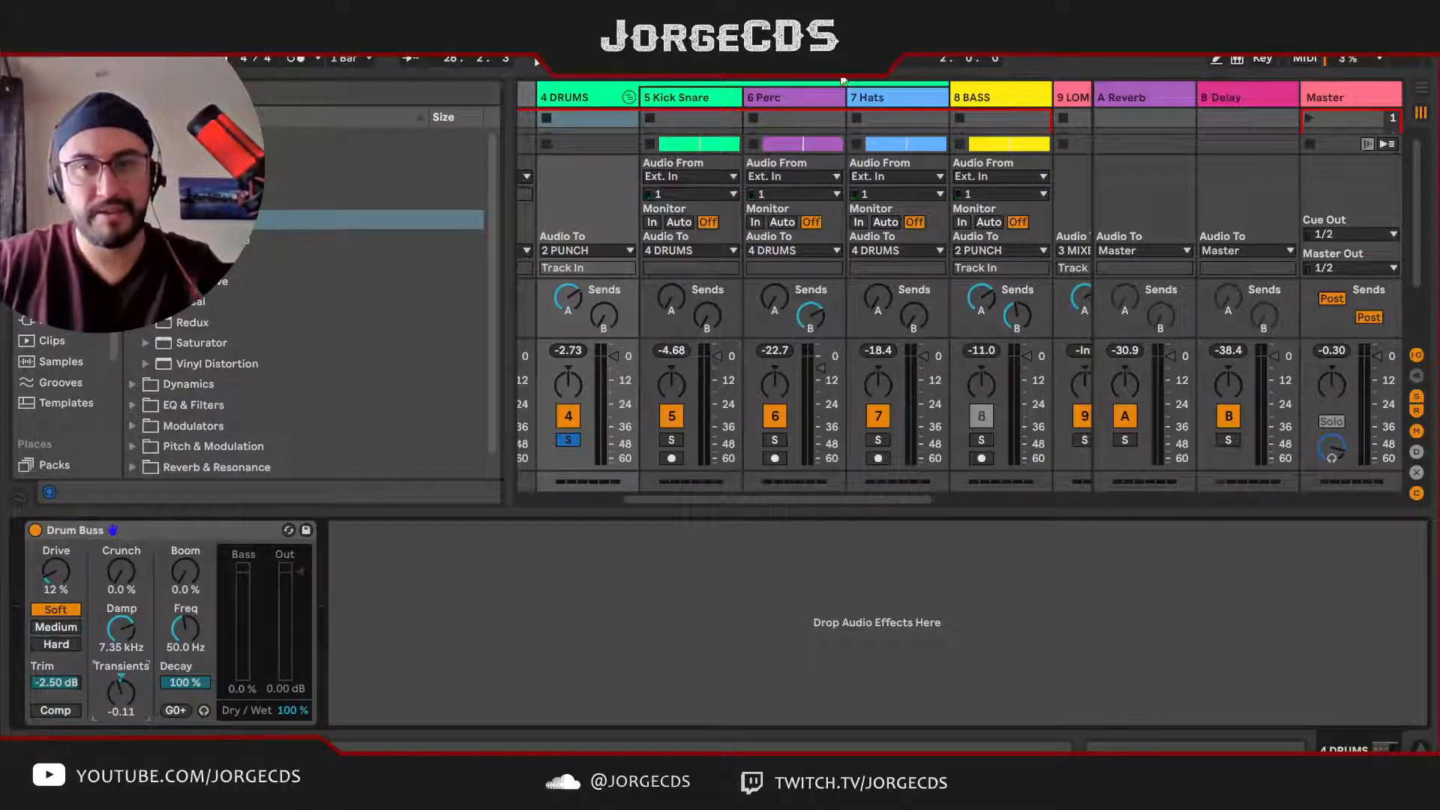
Step: Reselect the DRUMS group and set the Drum Buss Damp to 7.54 kHz while playing the drums
click(886, 97)
click(586, 94)
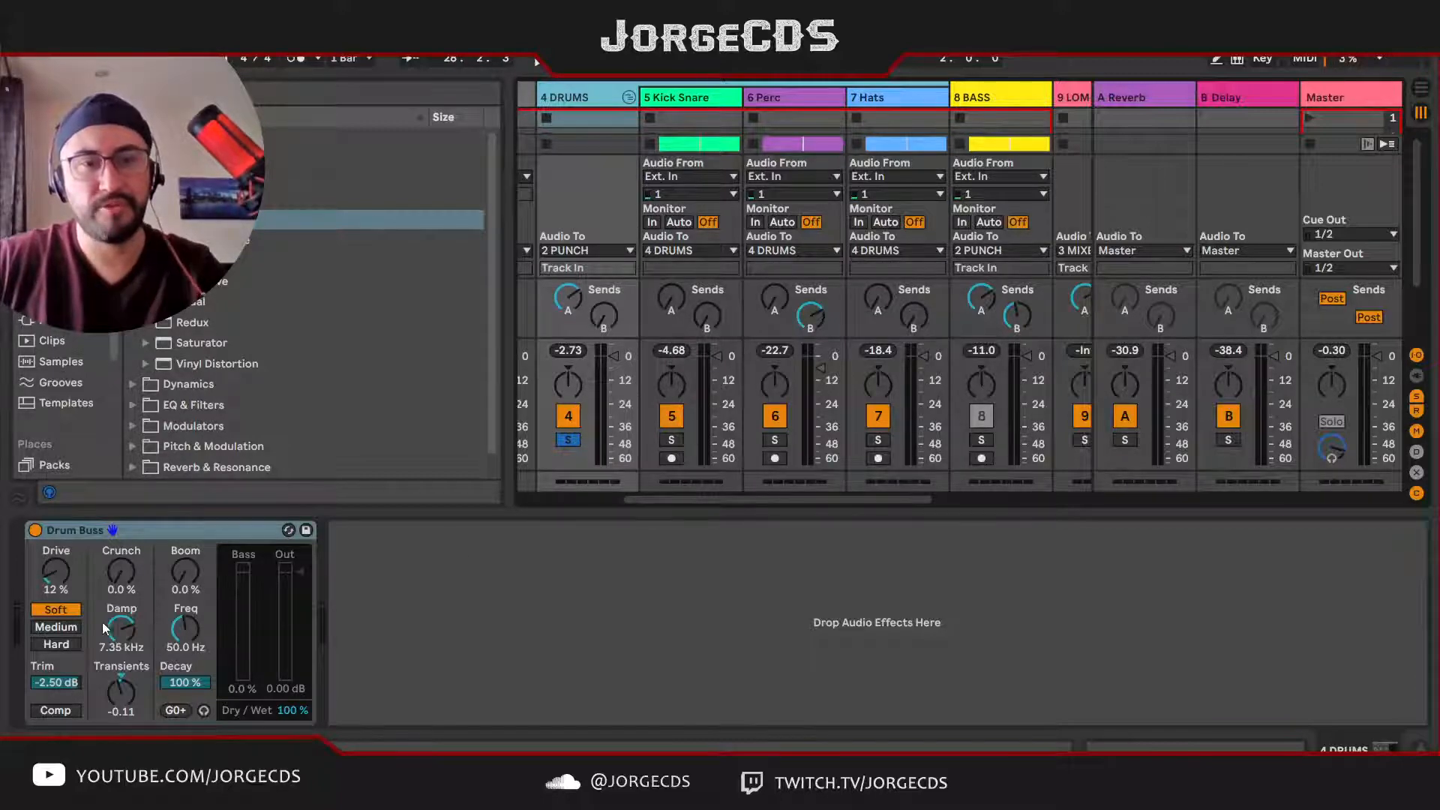
key(space)
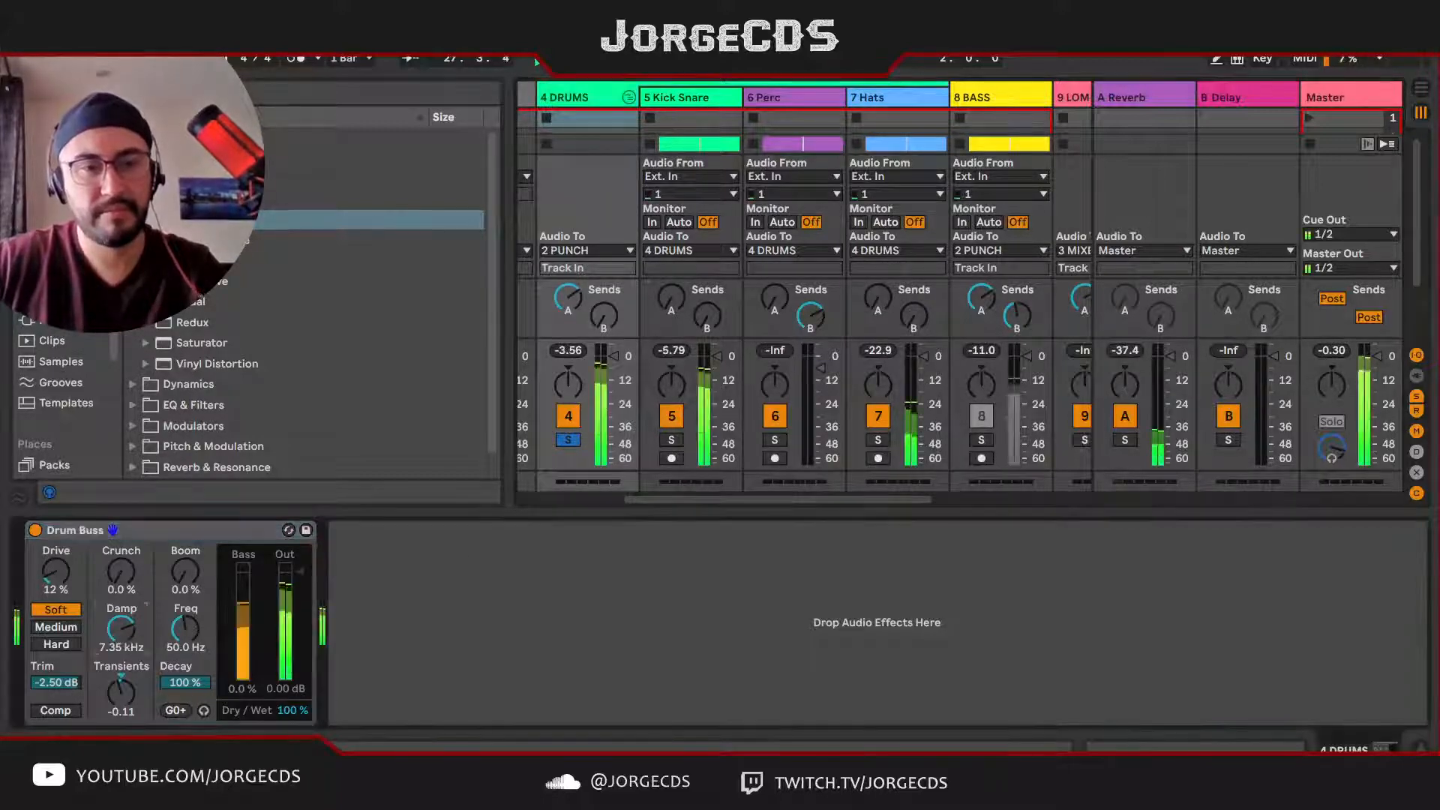
click(125, 637)
mouse_move(126, 640)
mouse_down()
mouse_move(126, 711)
mouse_move(122, 636)
mouse_up()
key(space)
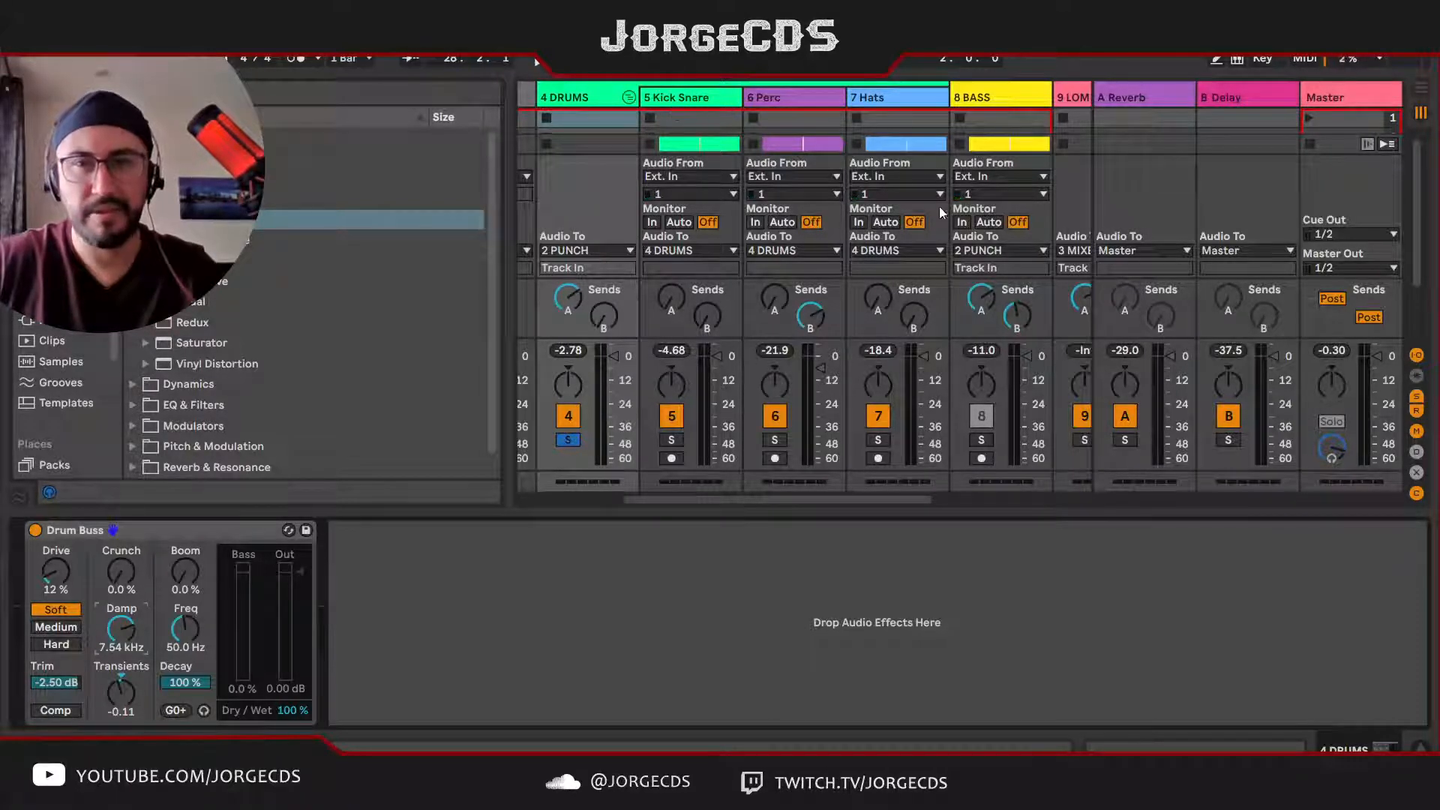
Step: Unfold the LOMID group, insert a new MIDI track beside Piano and move it ahead of Piano
scroll(889, 272, right, 5)
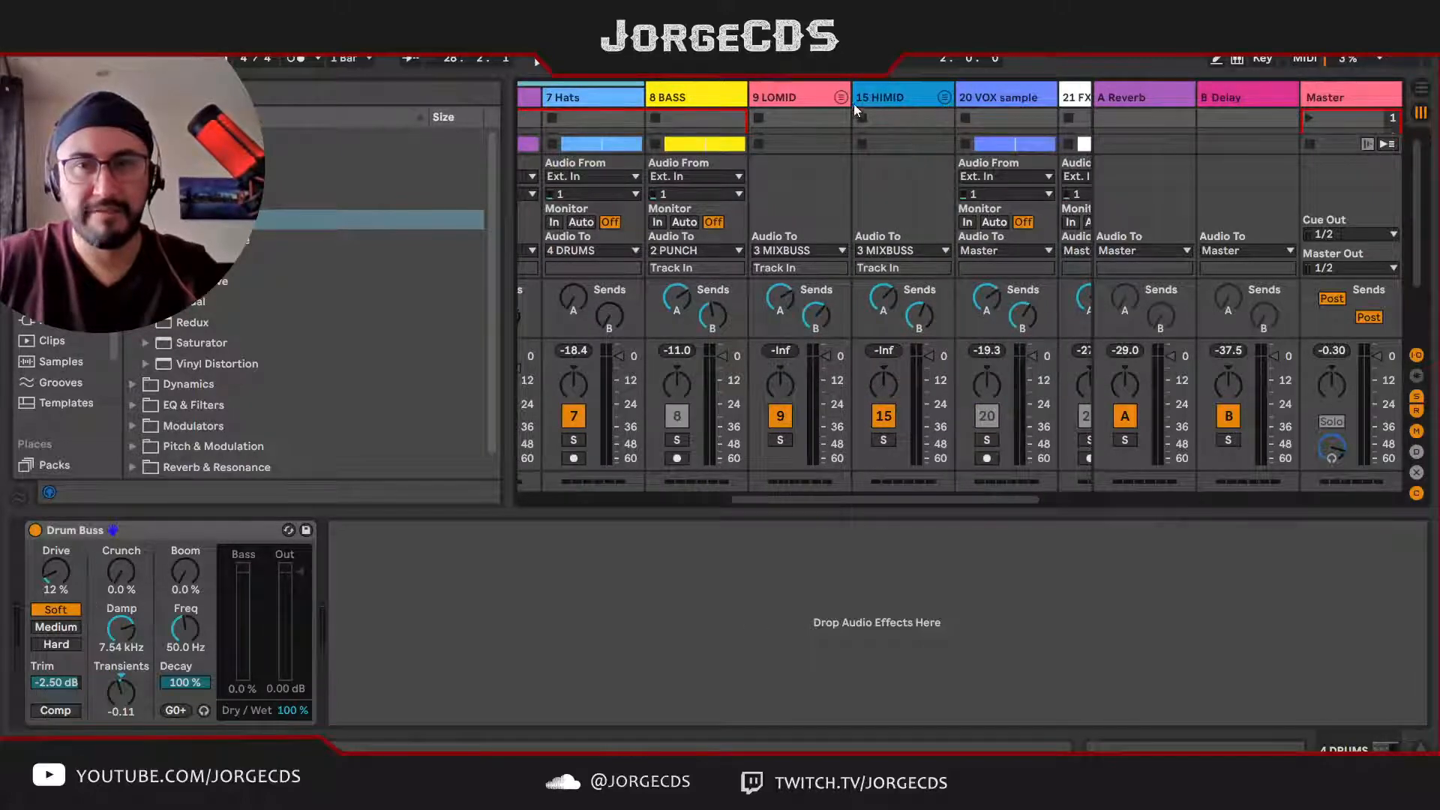
click(841, 98)
scroll(833, 141, right, 3)
click(673, 98)
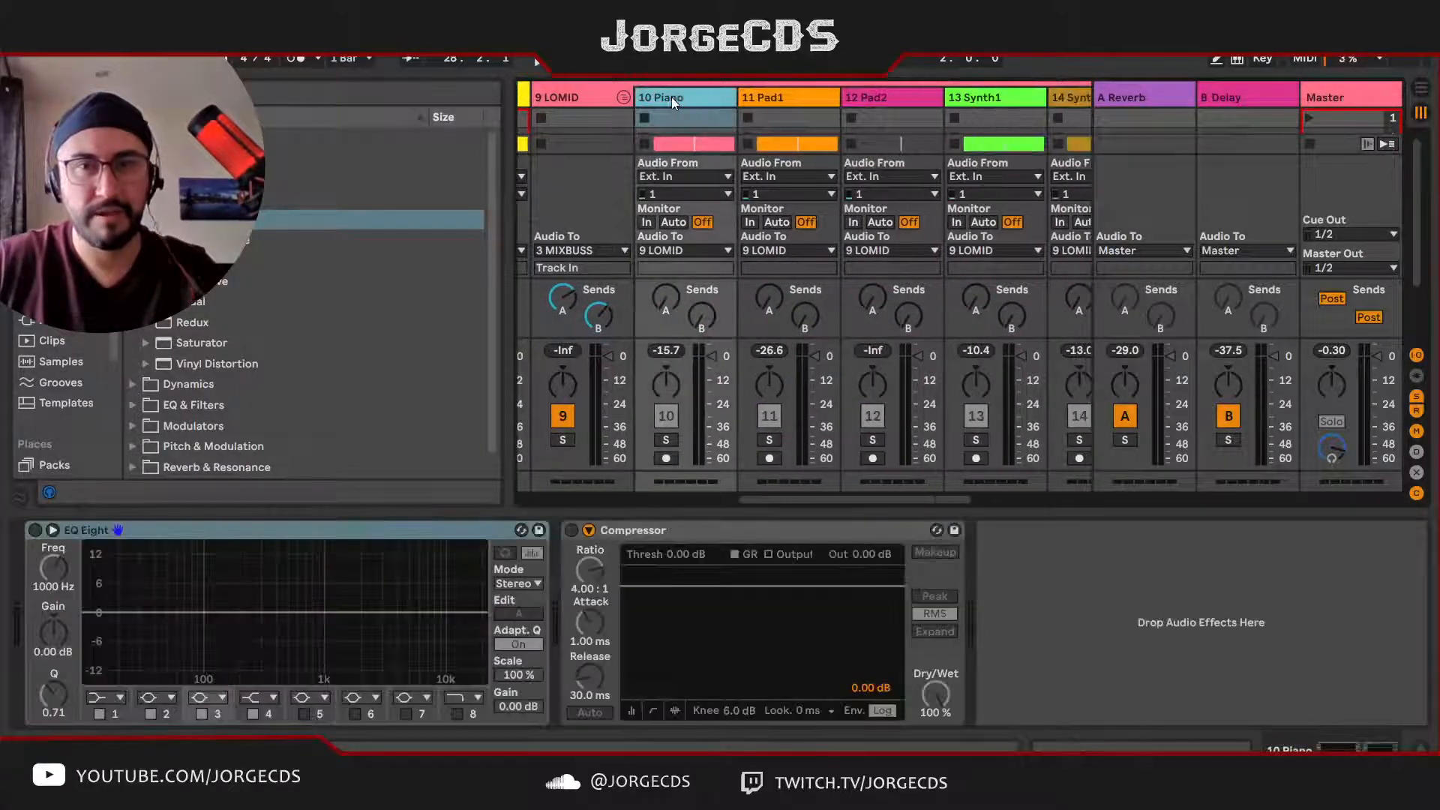
key(ctrl+shift+t)
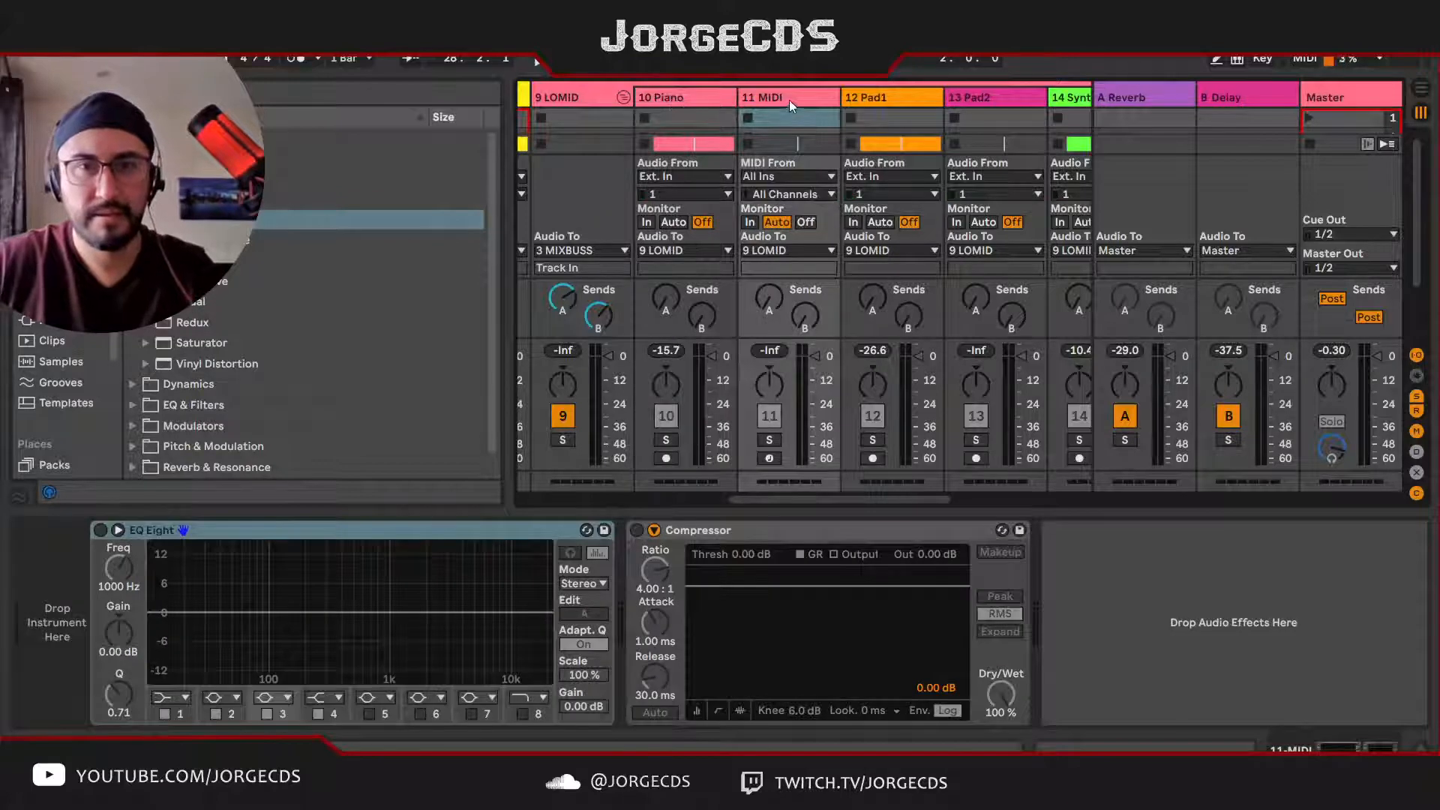
drag(666, 102, 667, 101)
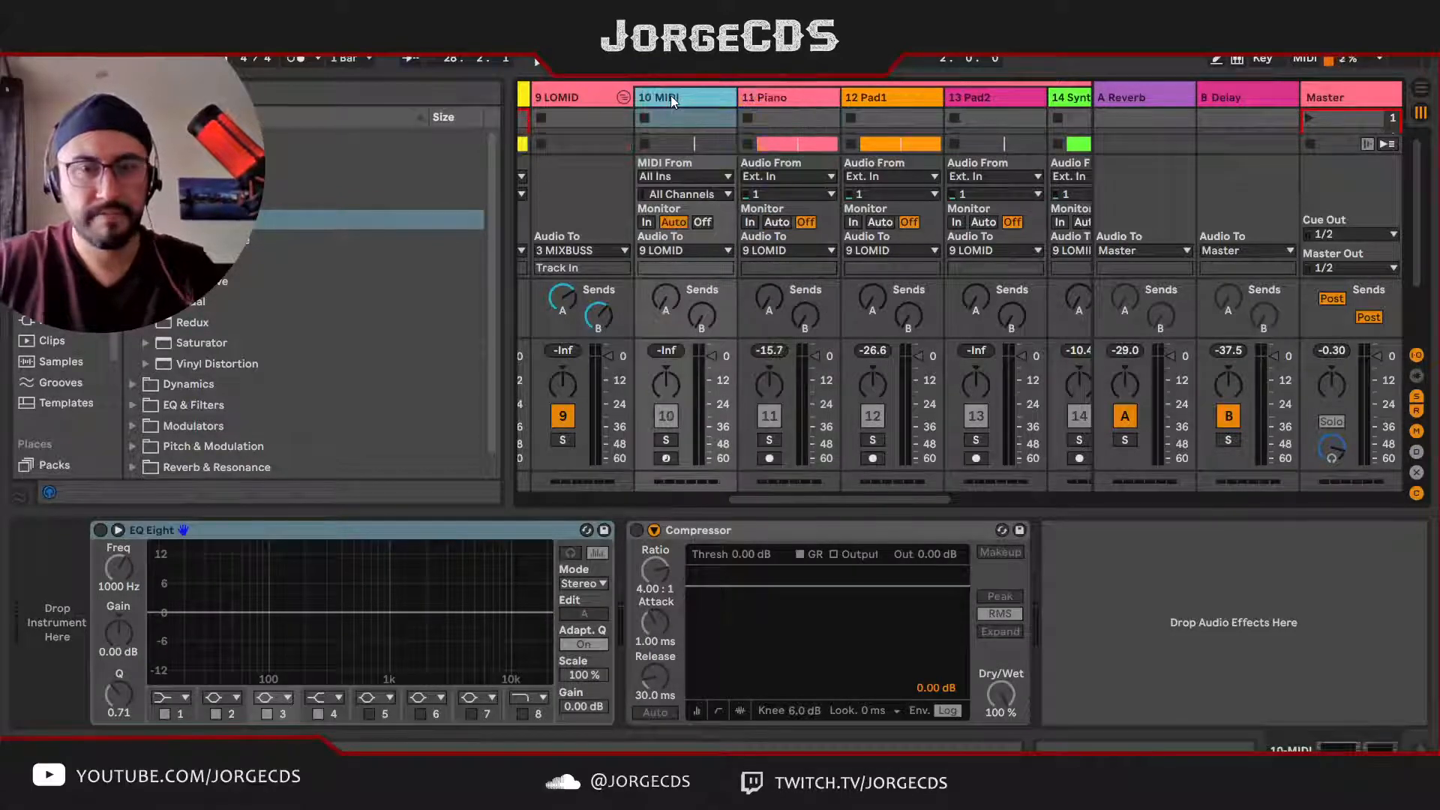
Step: Rename the new MIDI track in the LOMID group as "# Electric"
key(ctrl+r)
text(# )
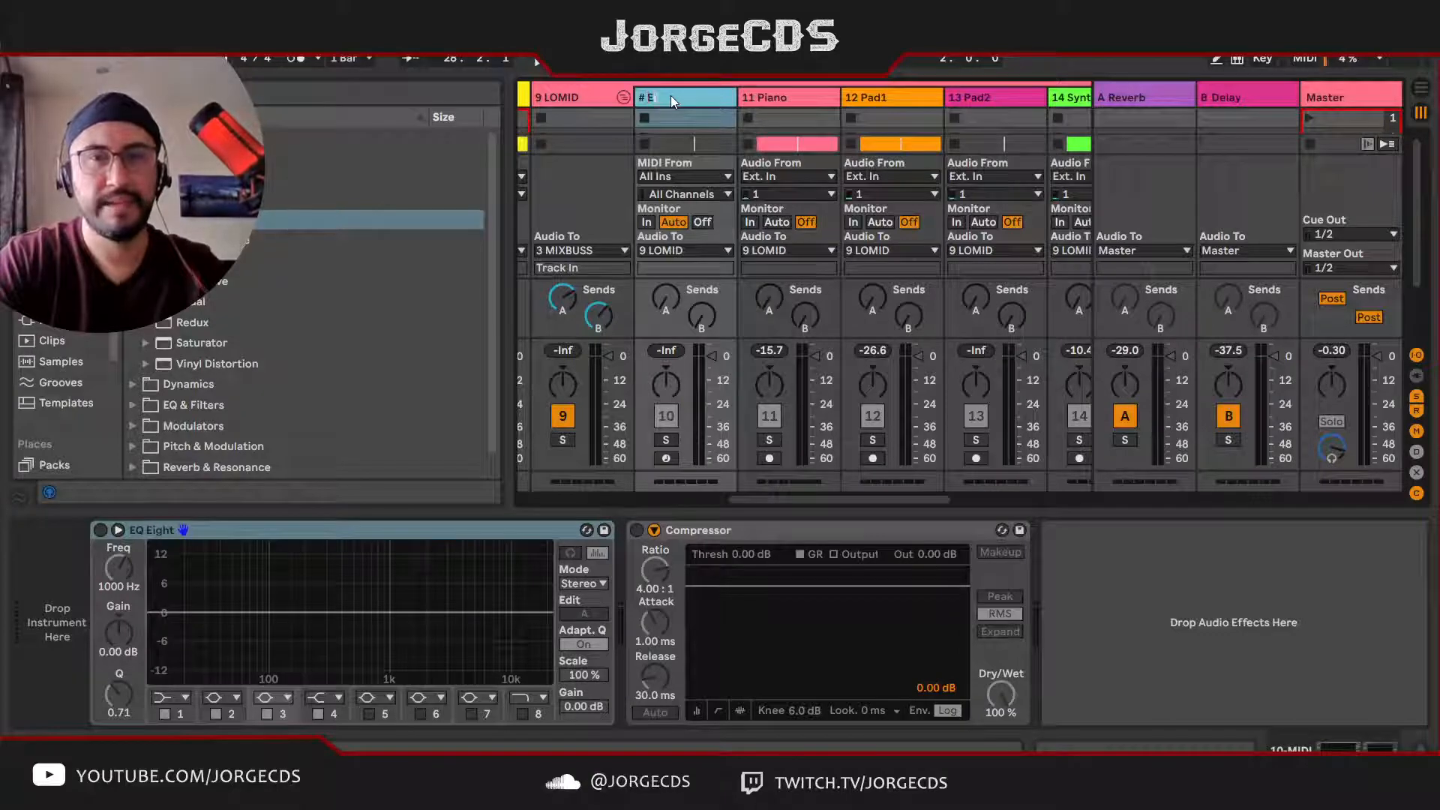
text(Electric)
key(Return)
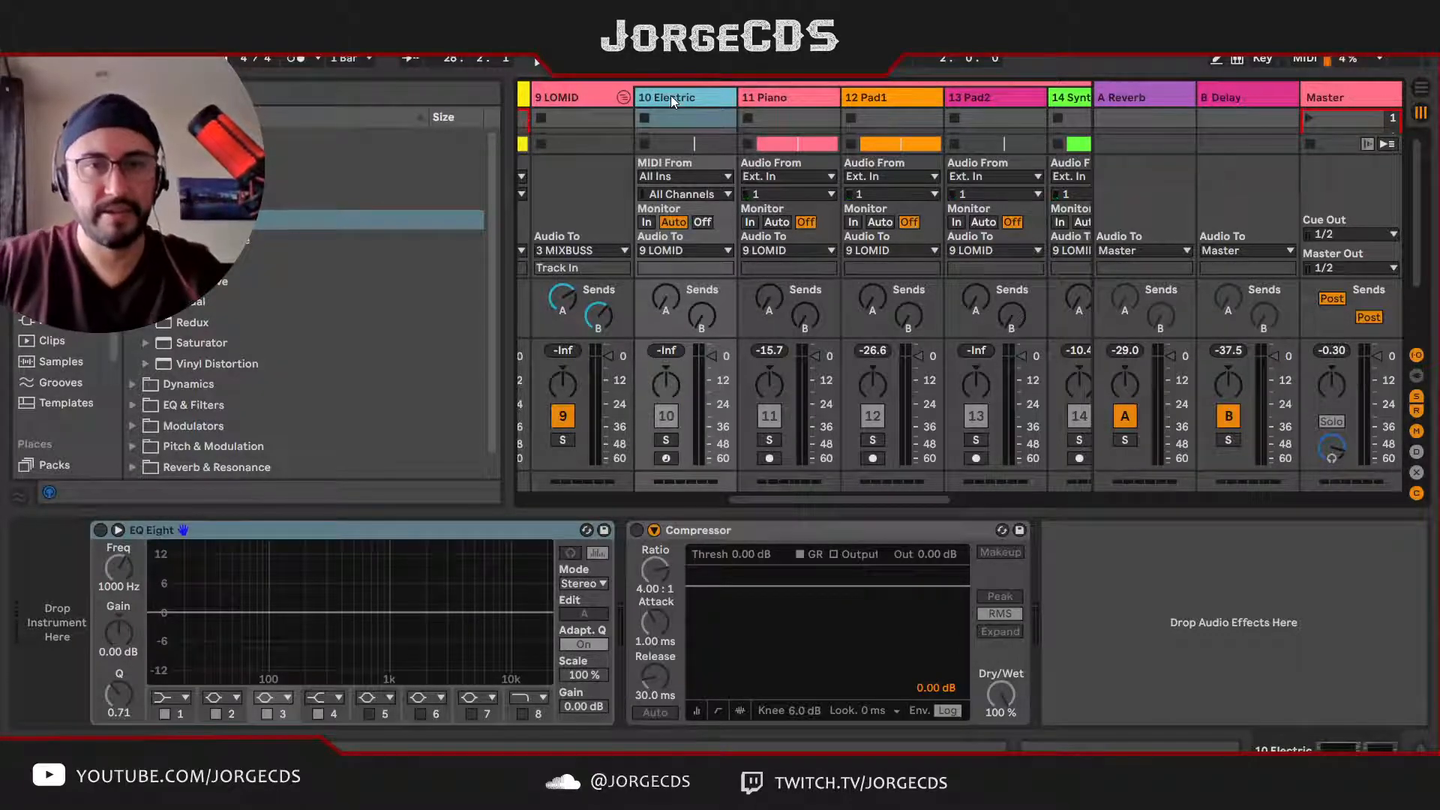
Step: Find the Electric instrument in the browser and load it onto the new MIDI track
click(66, 278)
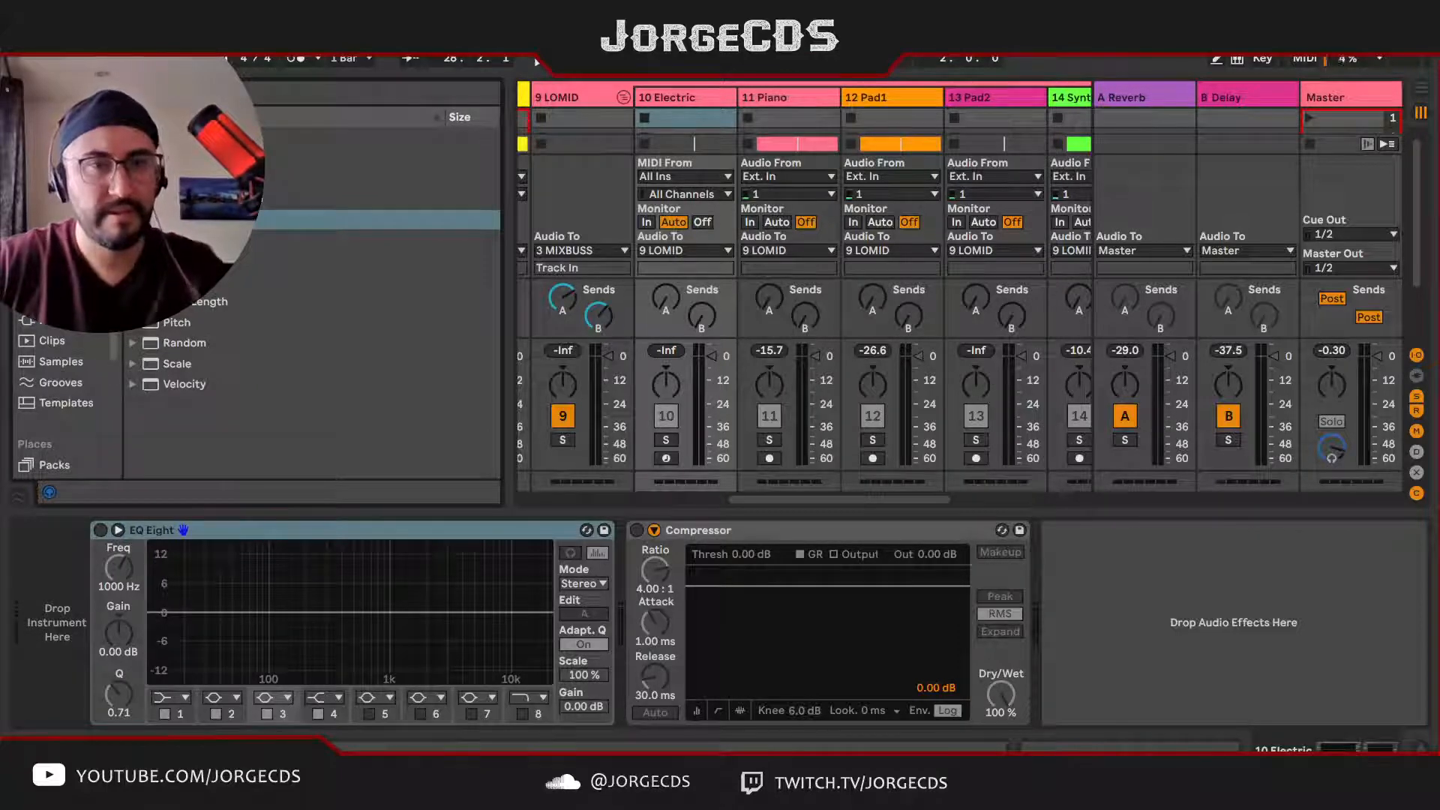
click(66, 259)
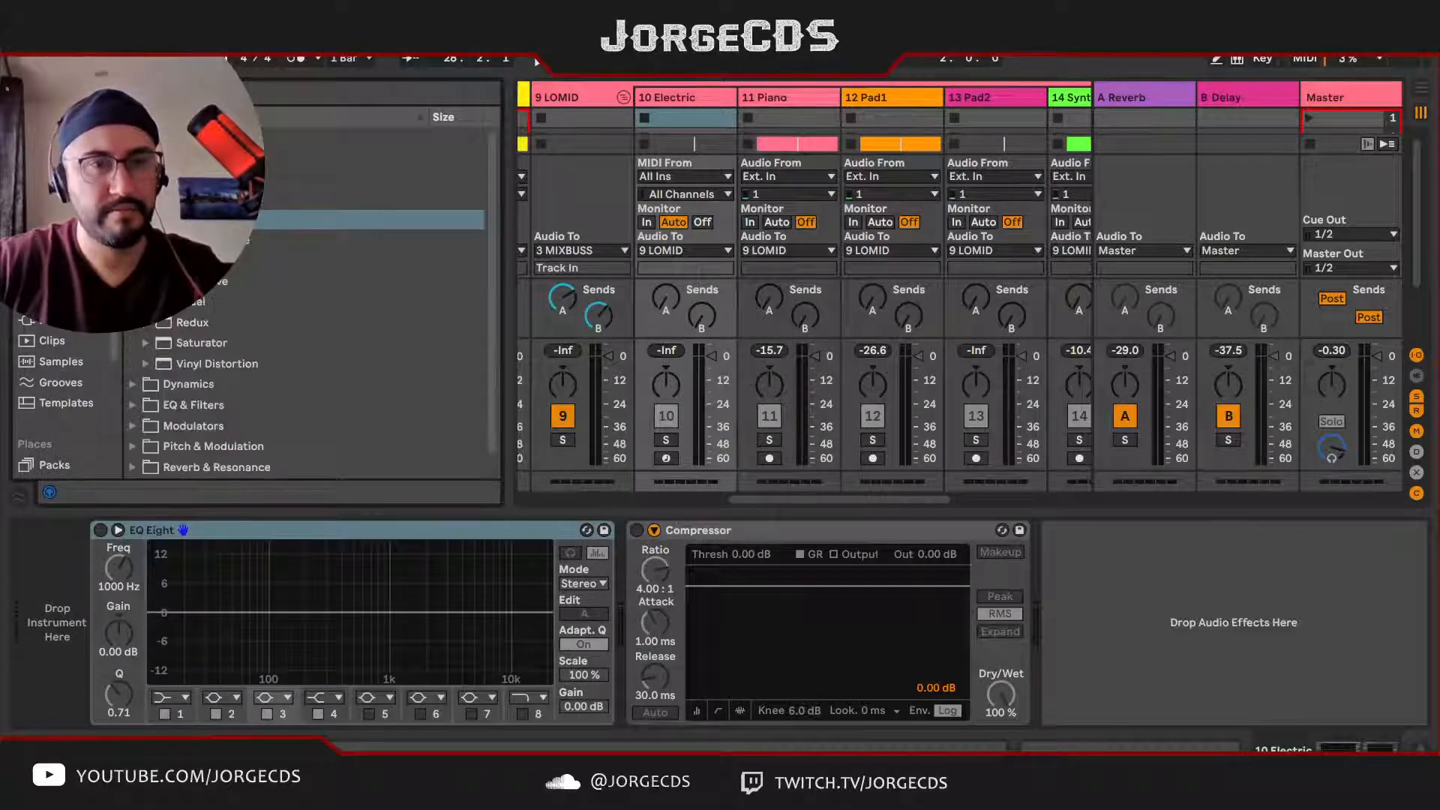
click(66, 237)
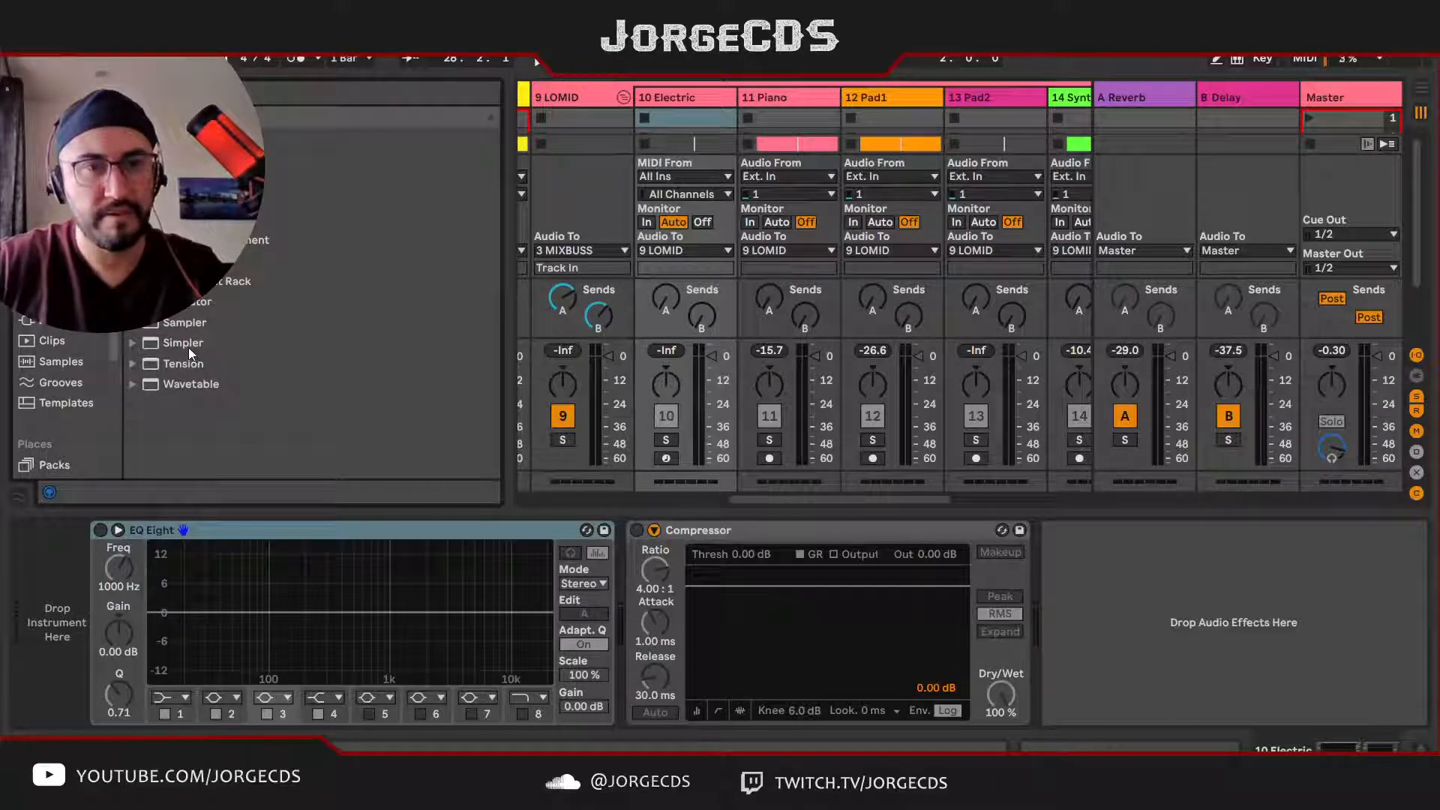
drag(184, 220, 675, 98)
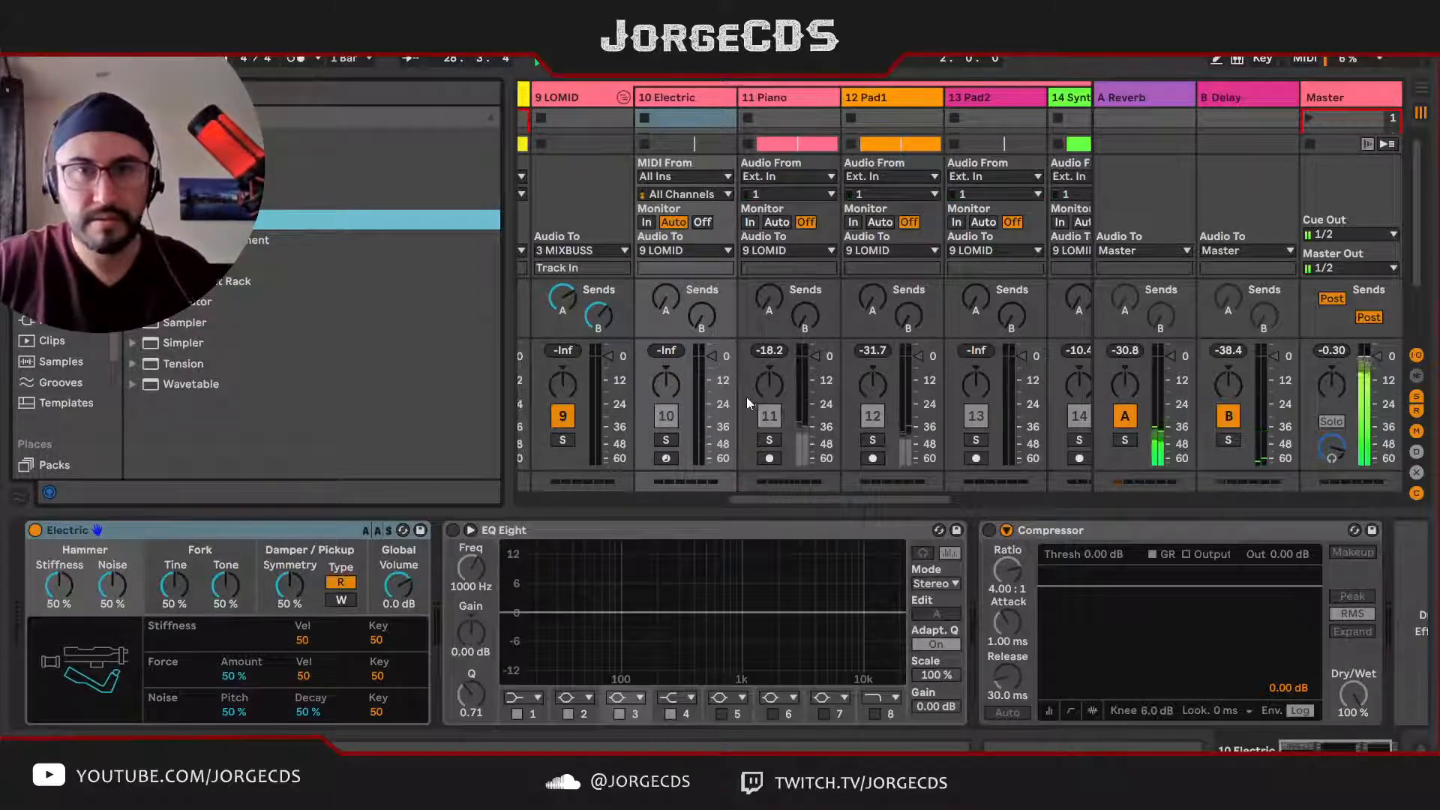
Step: Solo the Electric track and the LOMID group for a listen, stop playback and clear all solos
click(666, 440)
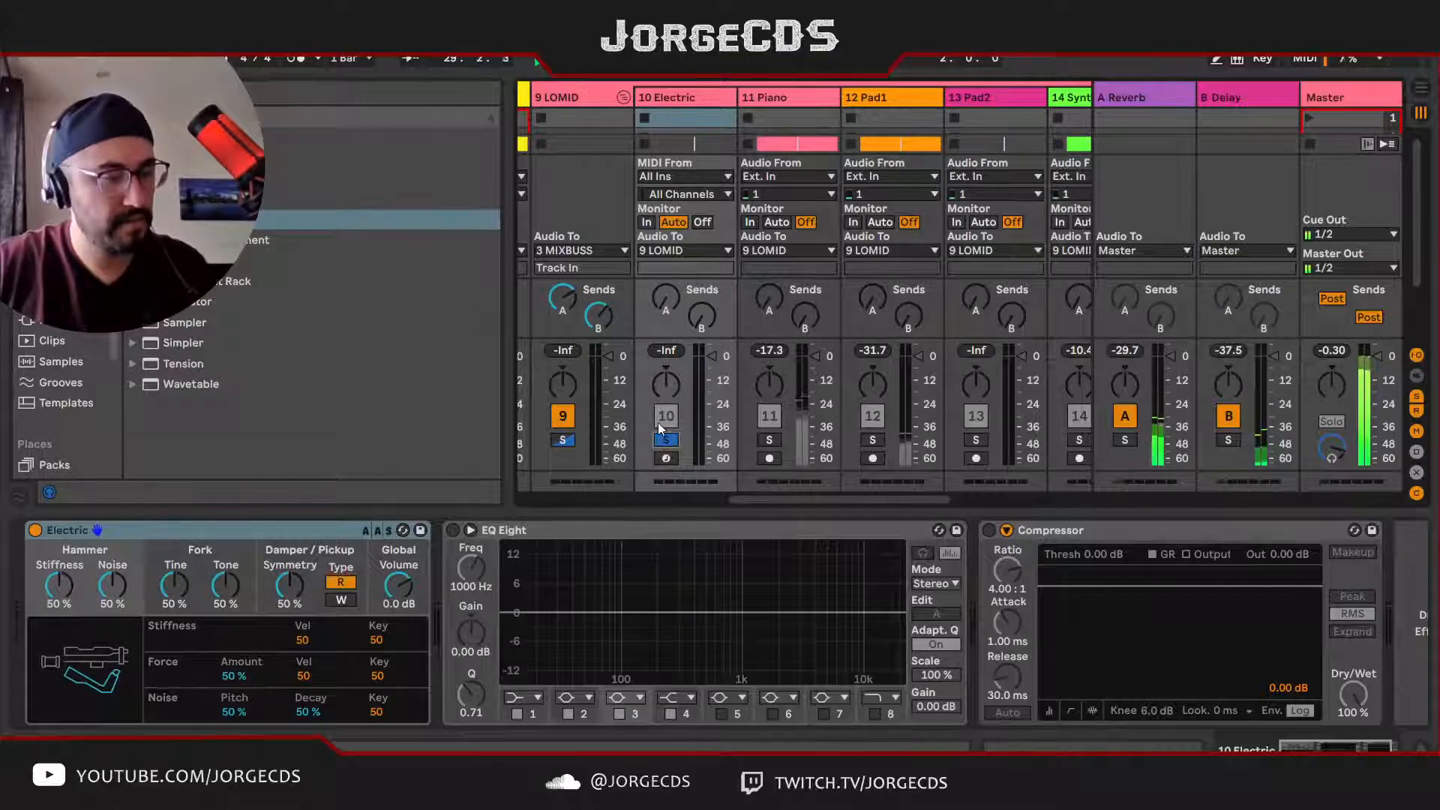
click(567, 442)
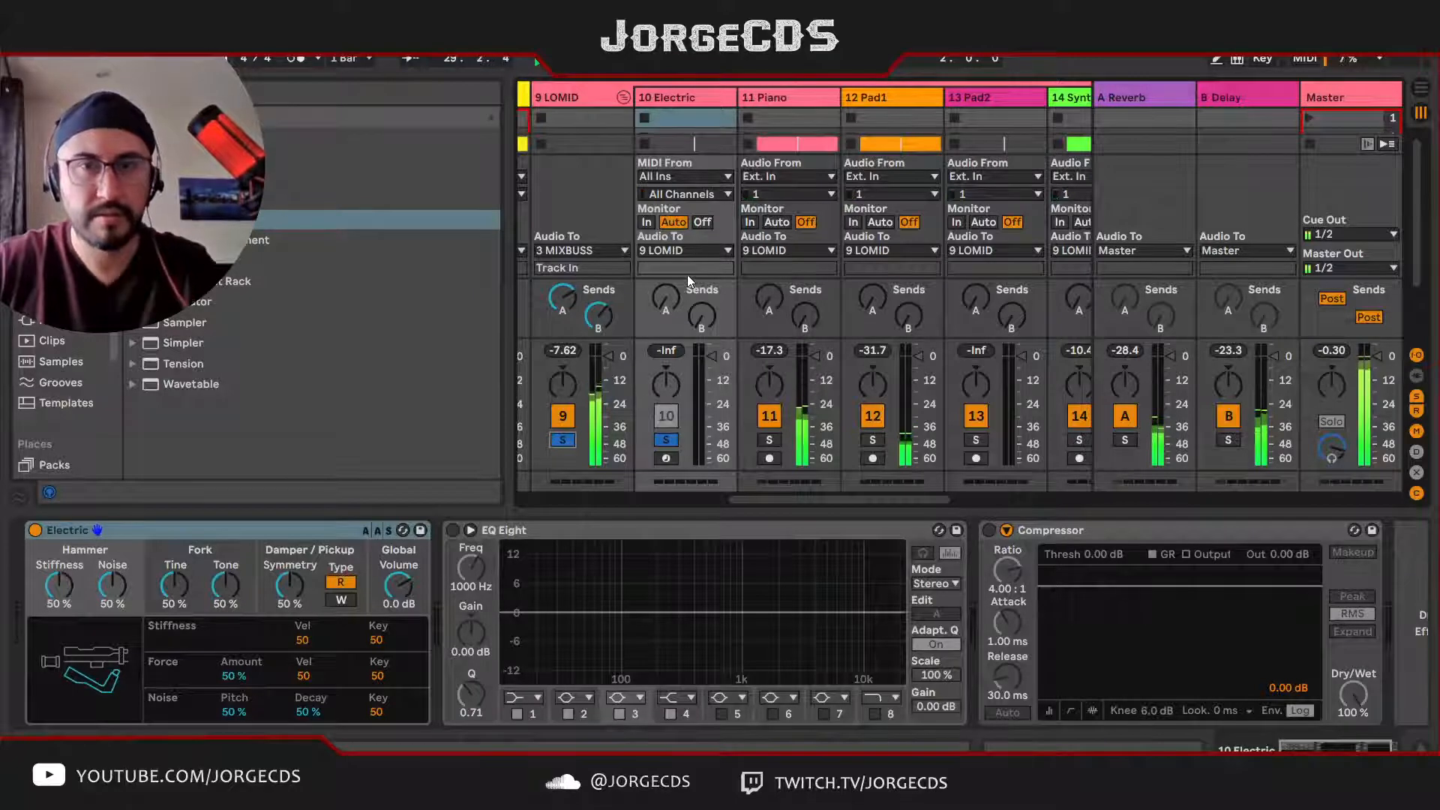
key(space)
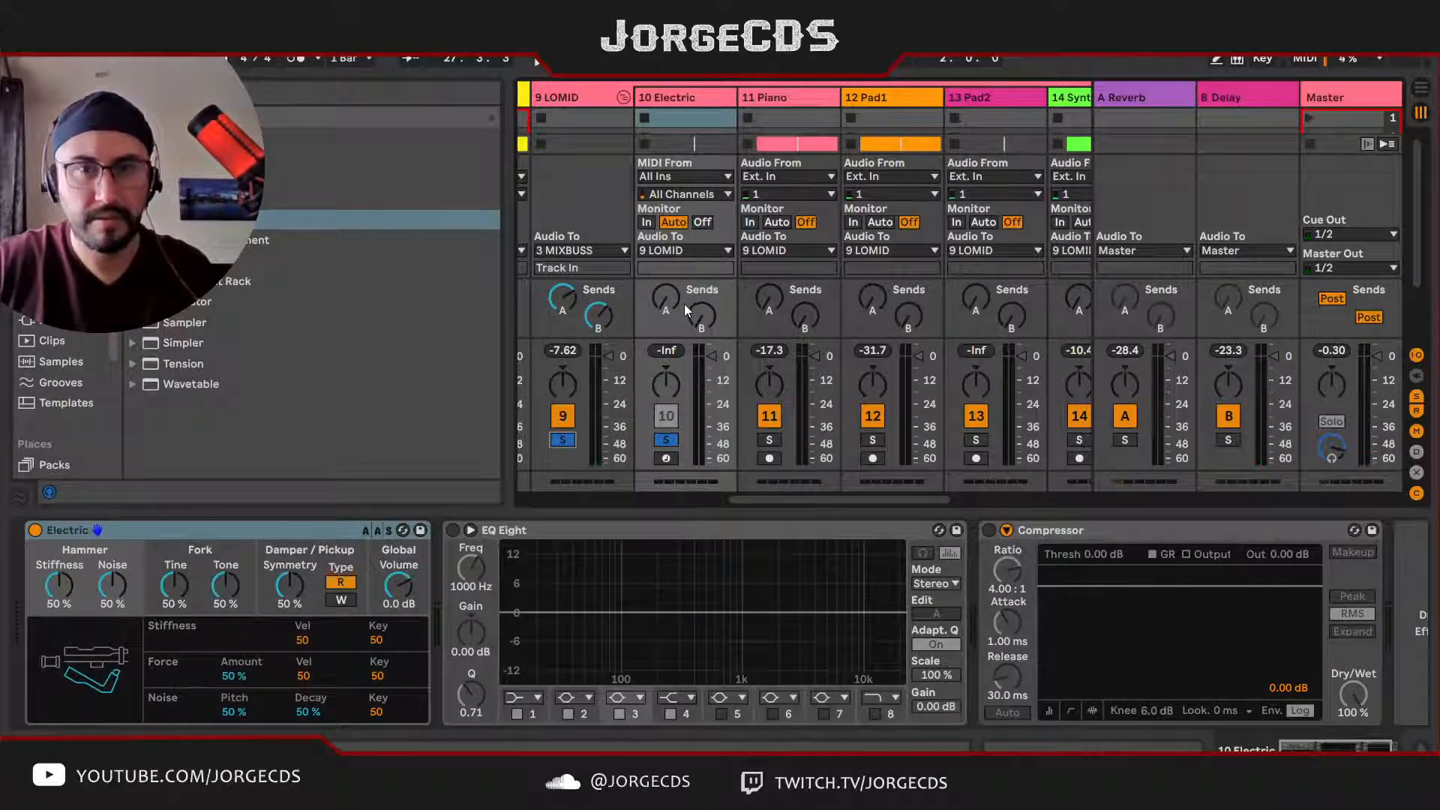
click(563, 440)
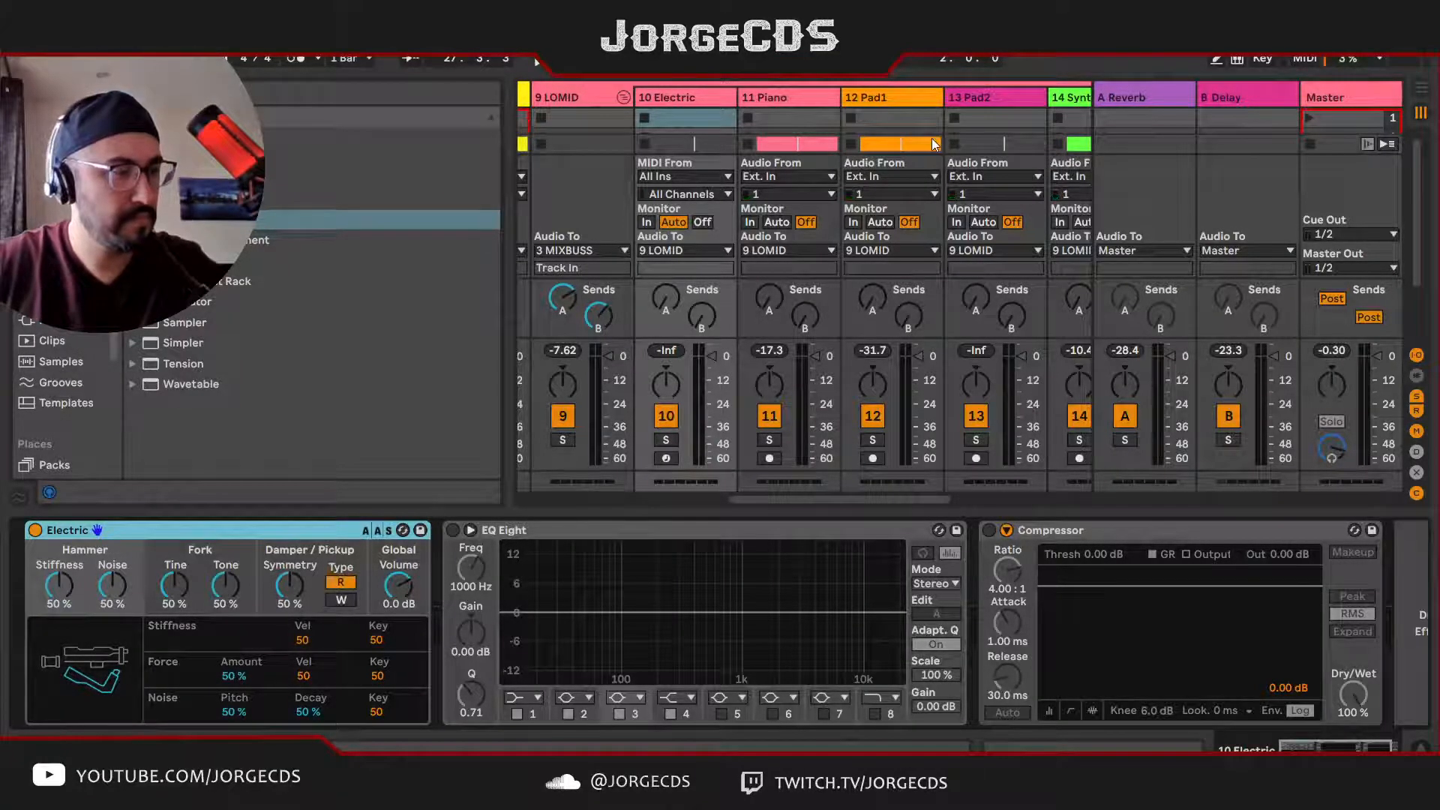
Step: Fold the DRUMS group, arm the Electric track for recording and play it along with the full mix
scroll(934, 139, left, 7)
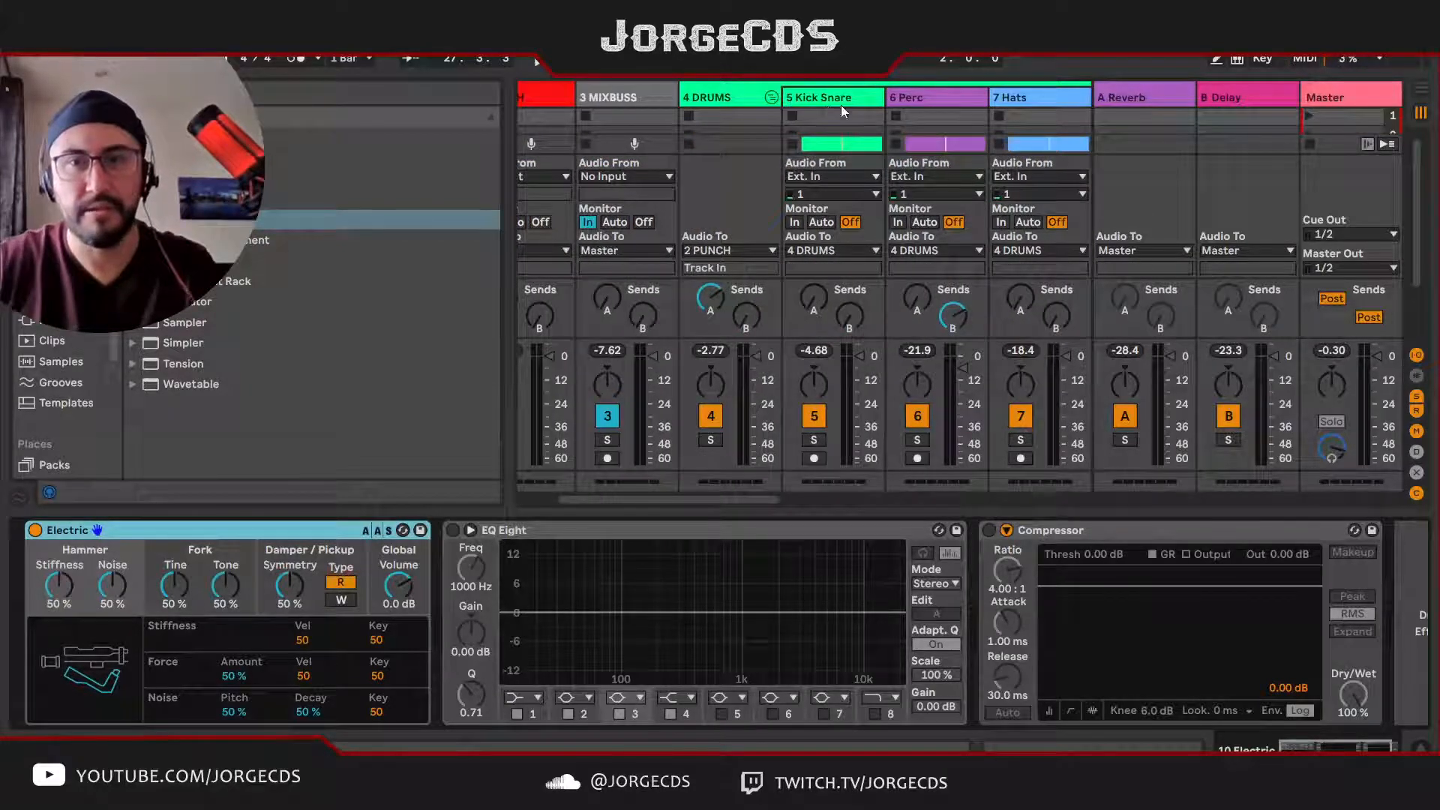
click(772, 98)
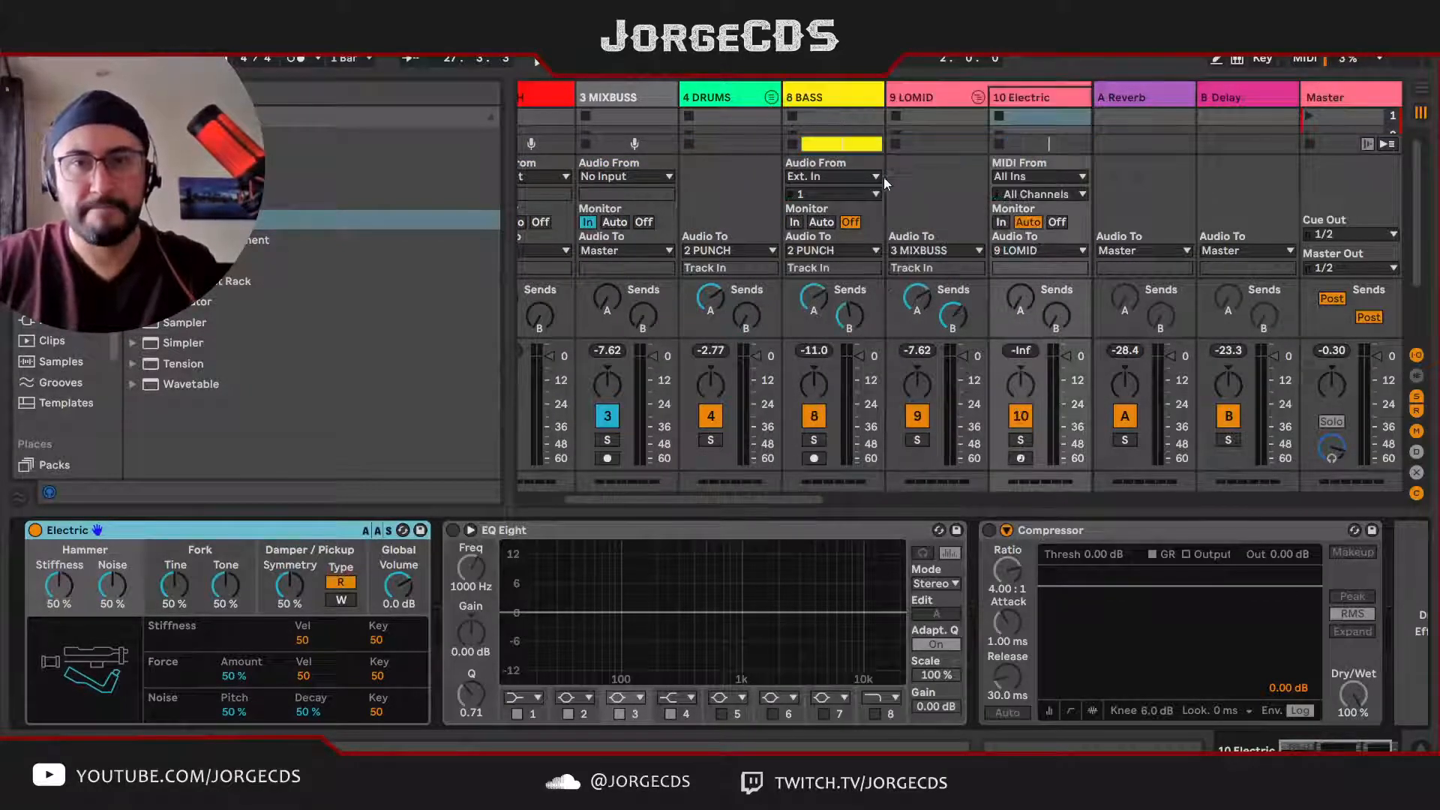
scroll(889, 161, right, 1)
click(934, 458)
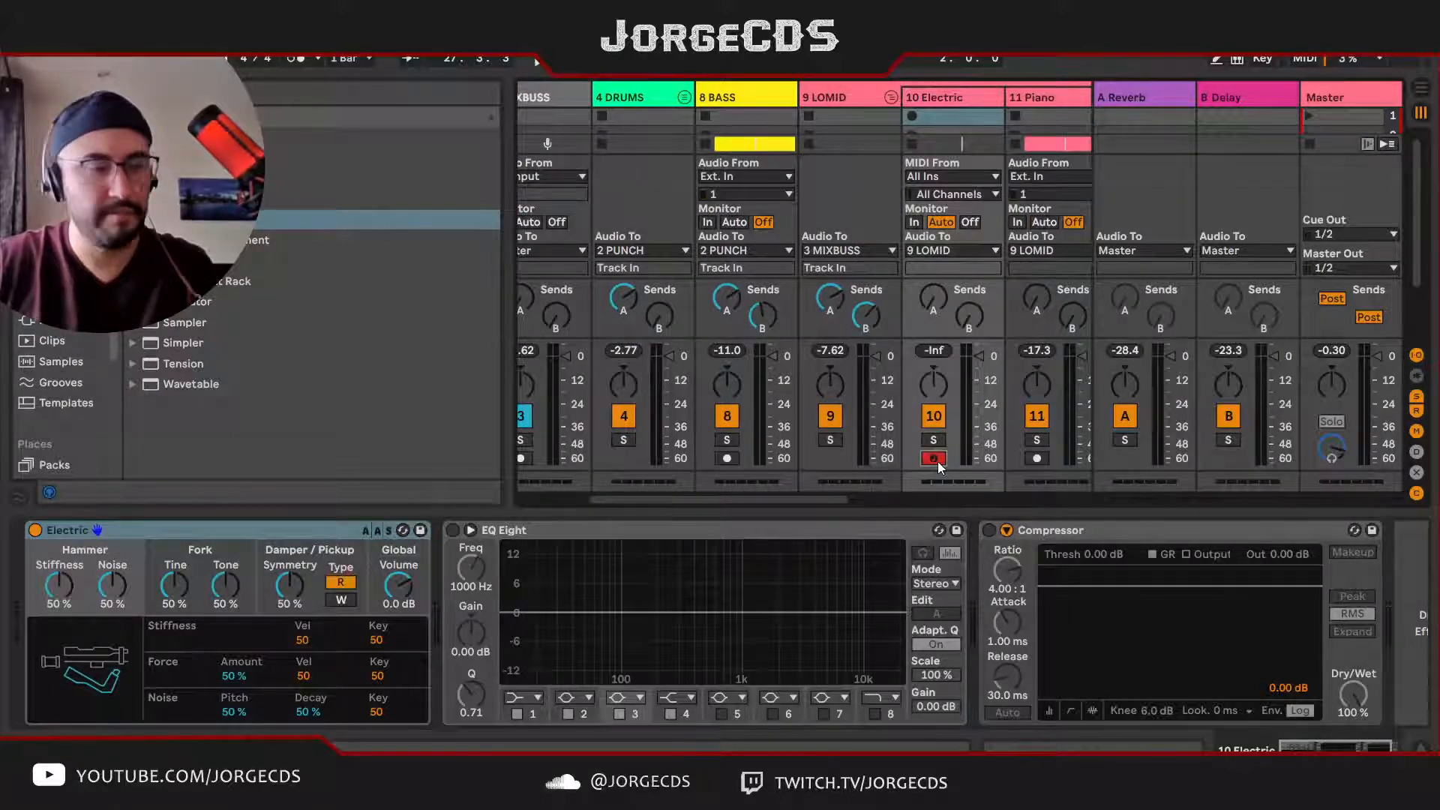
key(space)
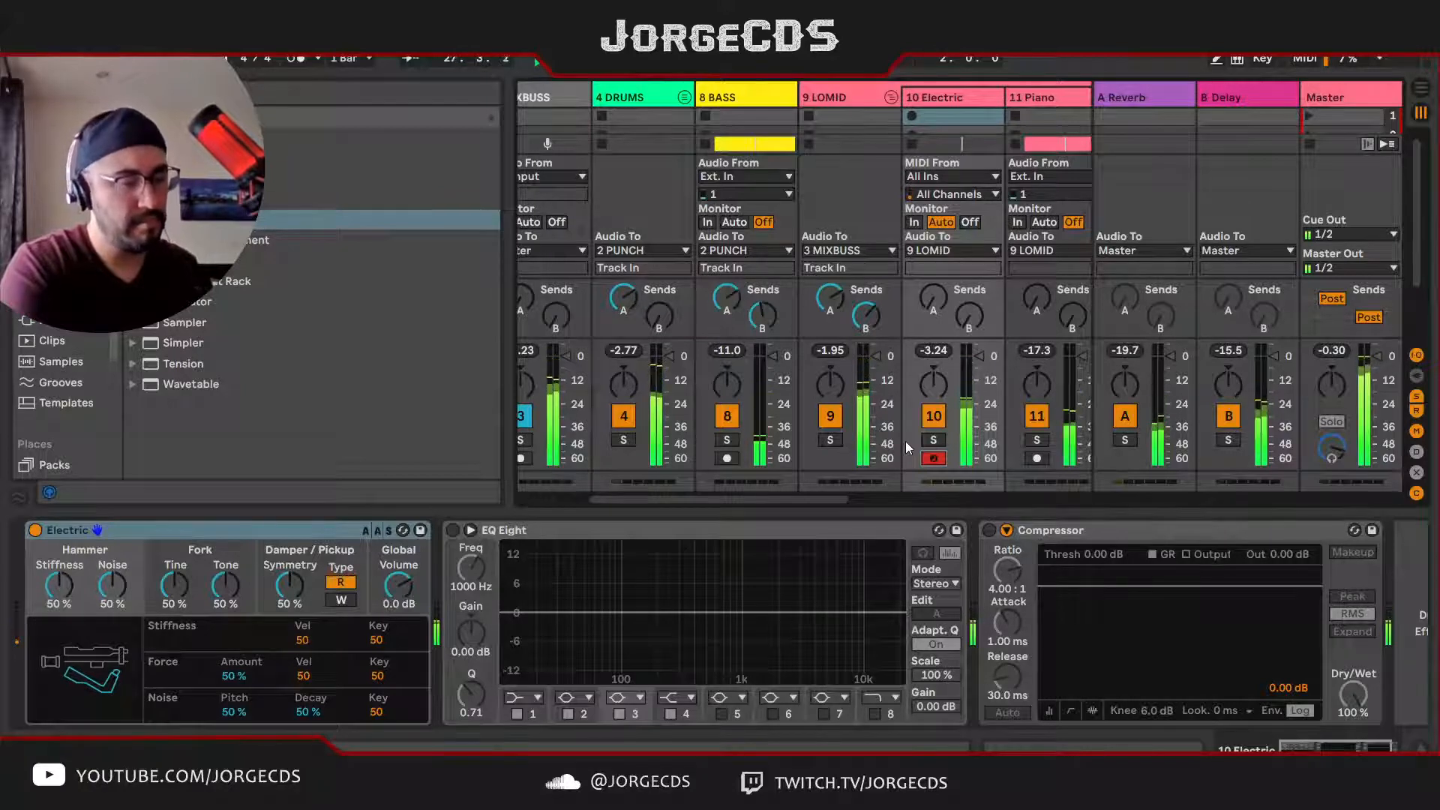
key(space)
Step: Mute the VOX sample track and play the mix without it
key(Tab)
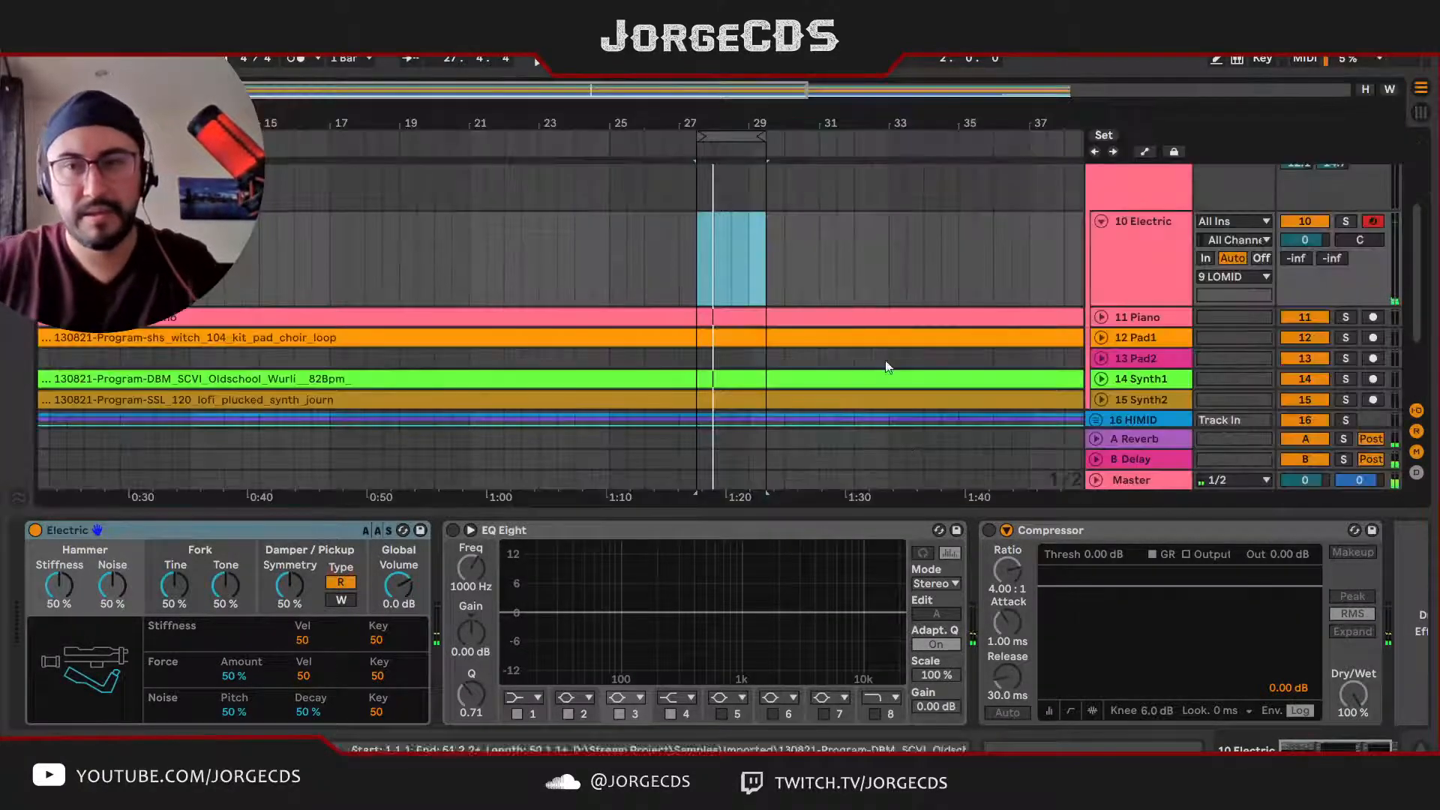
key(Tab)
drag(836, 495, 1146, 479)
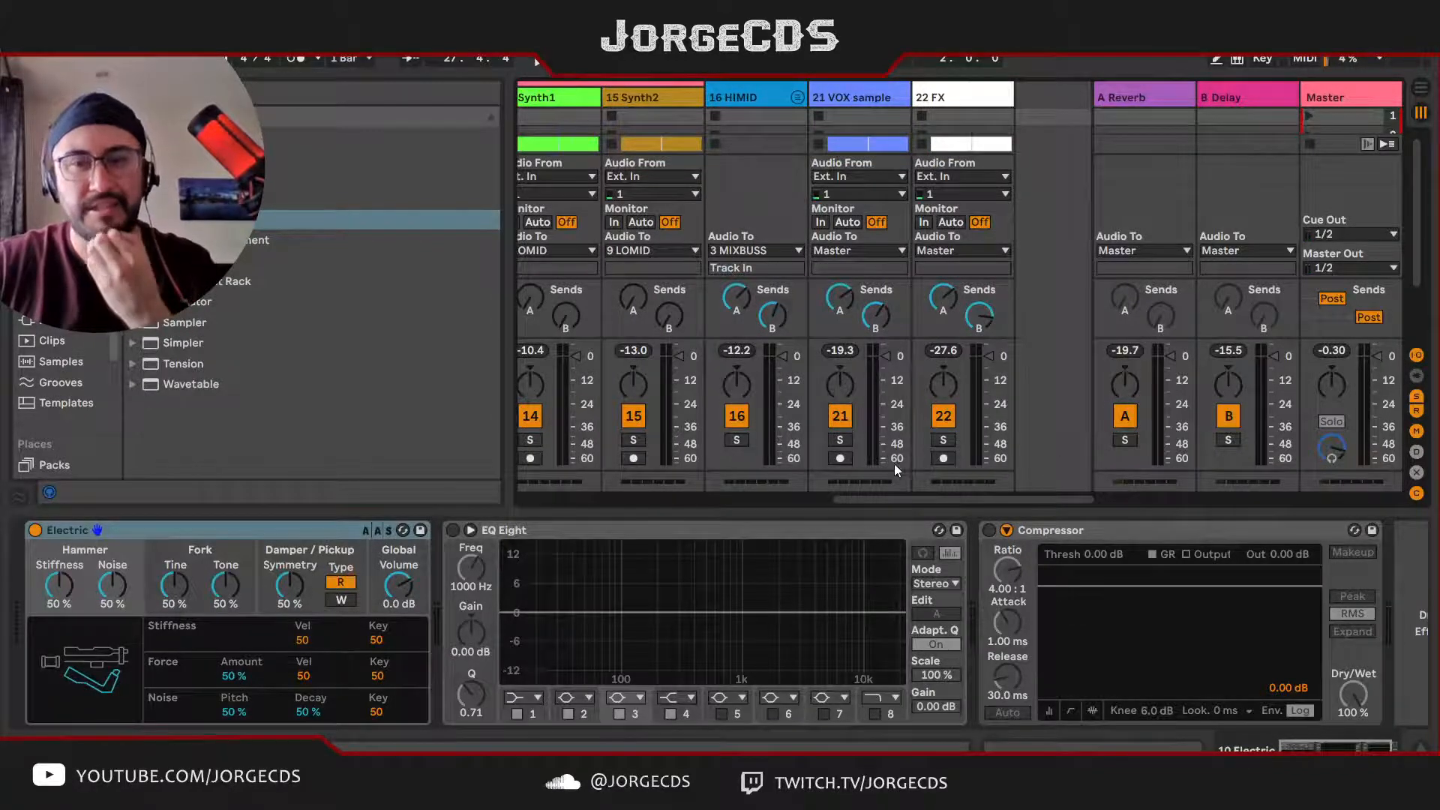
click(843, 417)
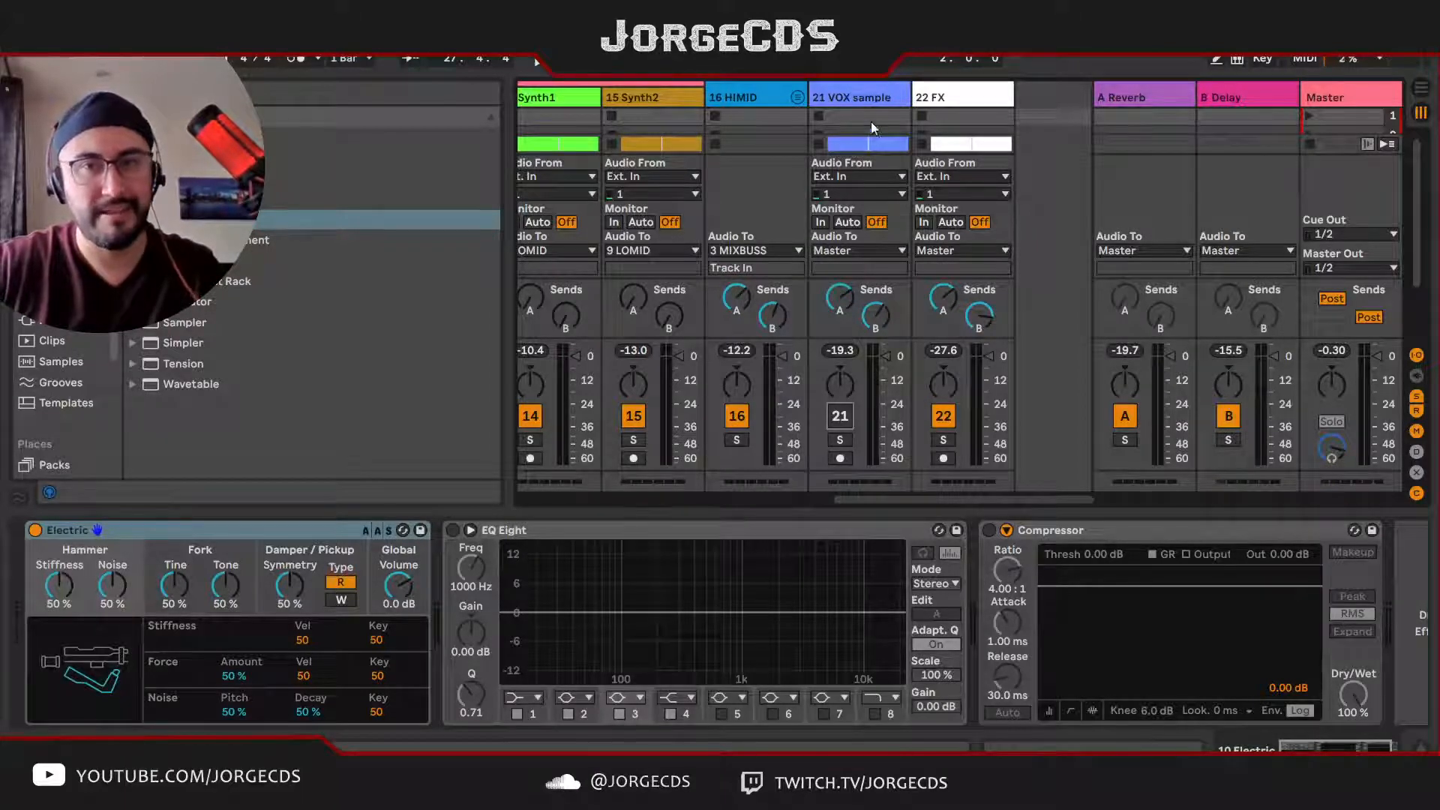
key(space)
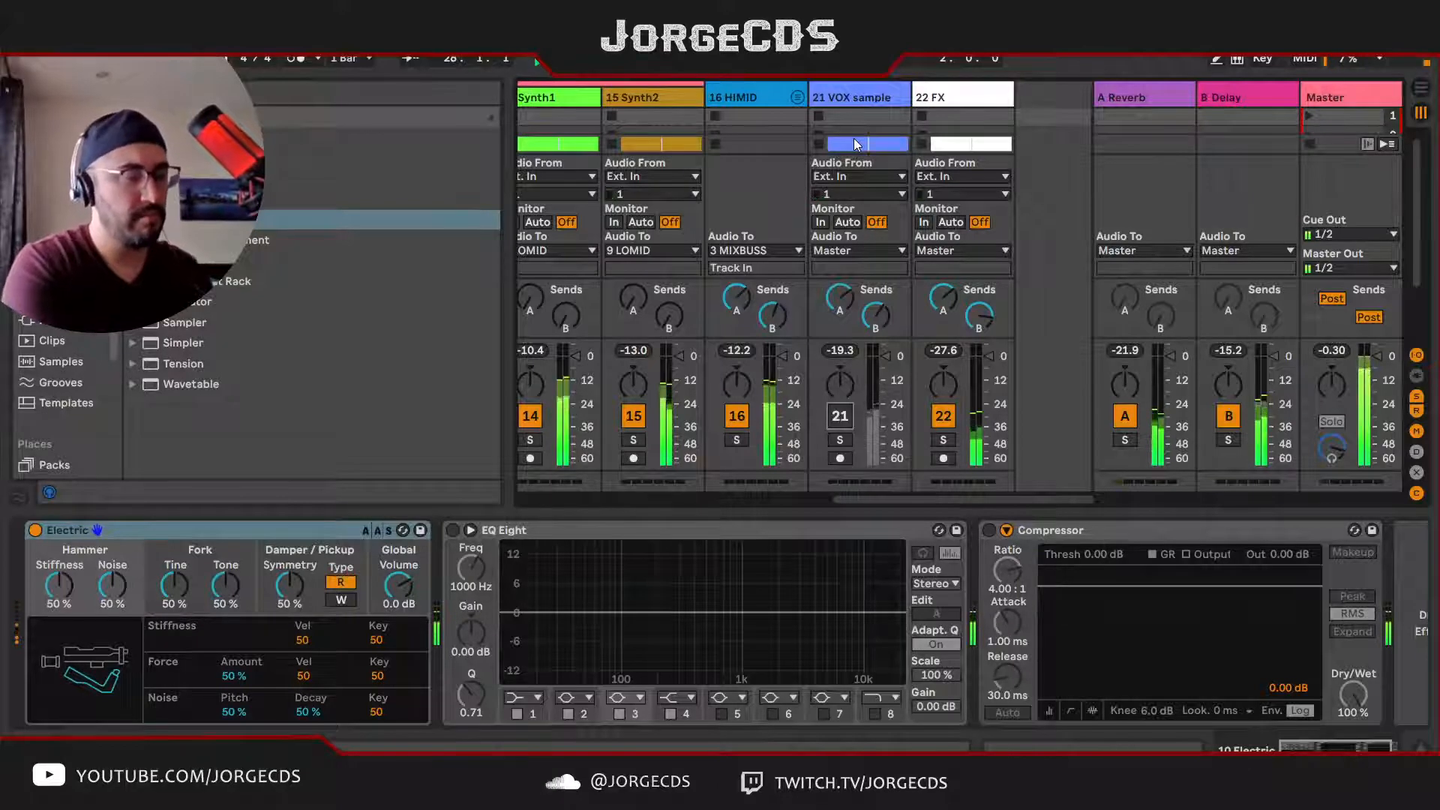
Step: Stop playback and set the Boom frequency of the DRUMS group's Drum Buss to 61.7 Hz
key(space)
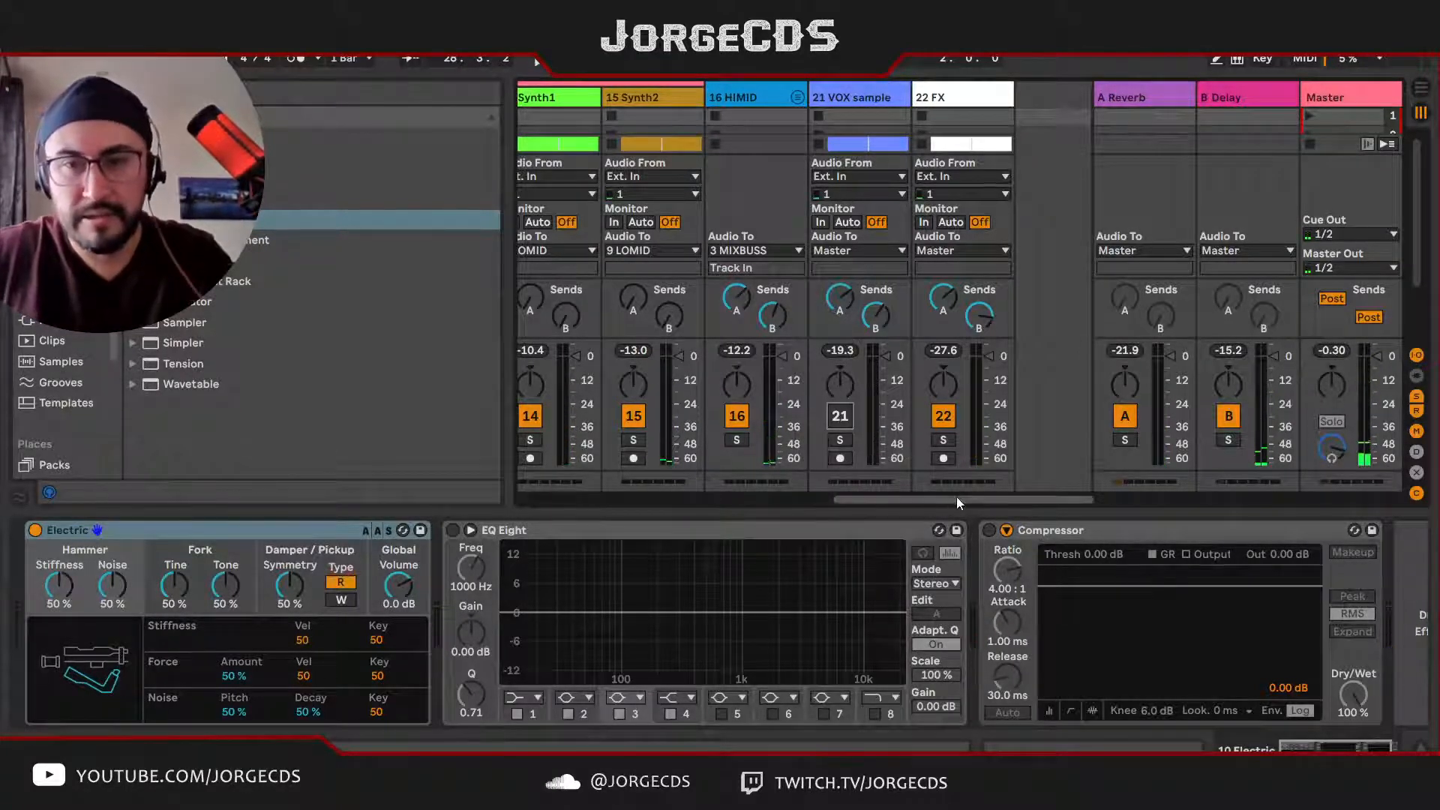
drag(956, 498, 642, 501)
click(652, 105)
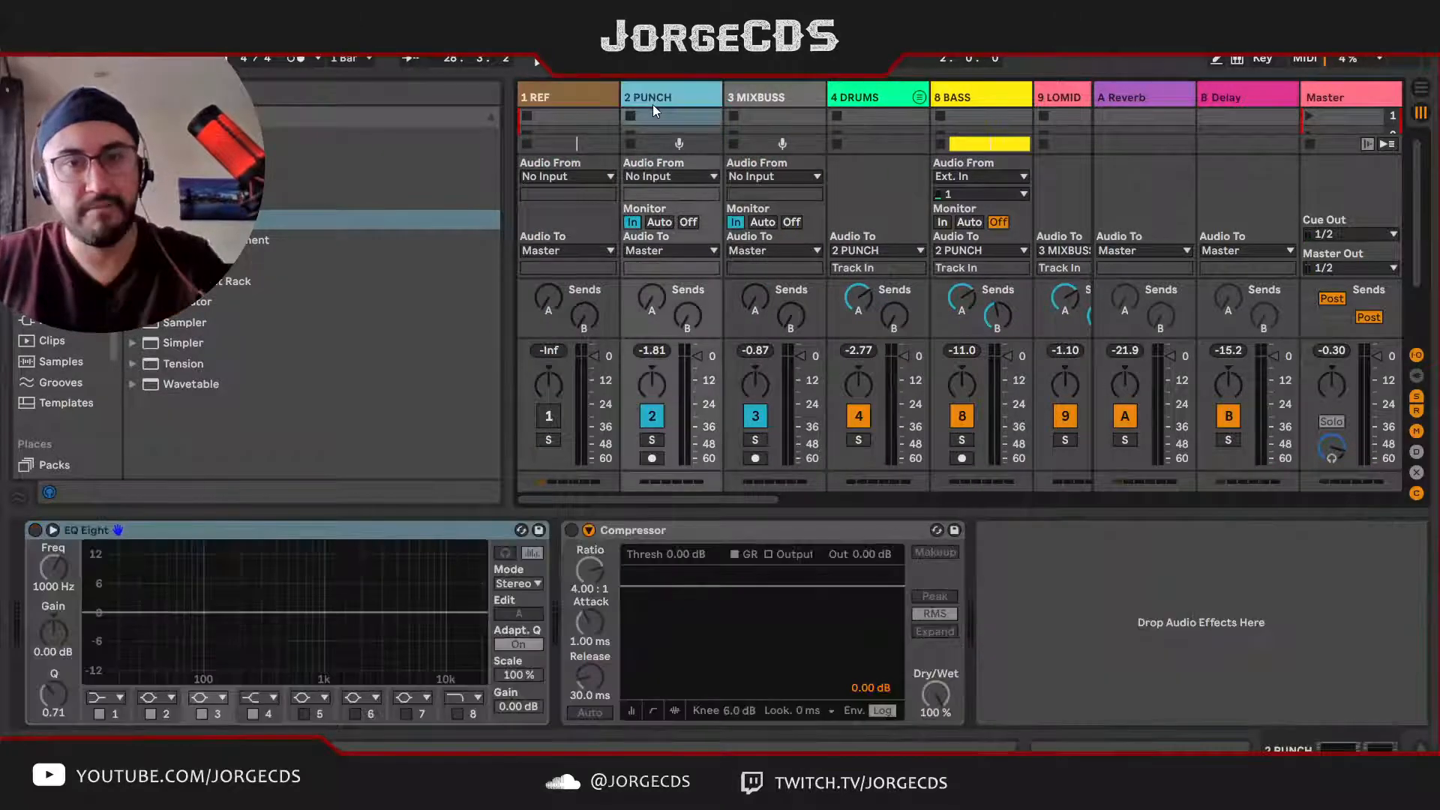
click(753, 96)
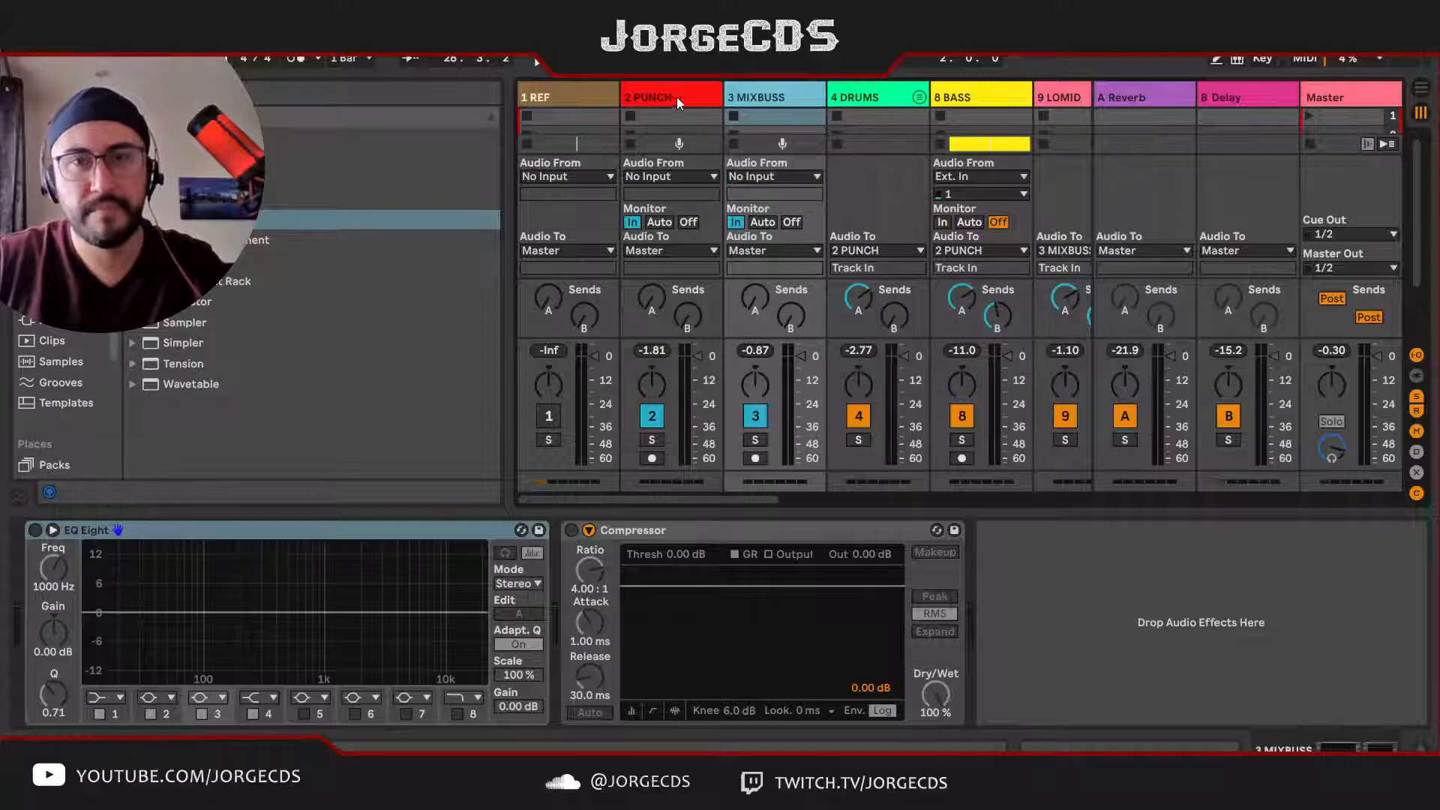
click(885, 97)
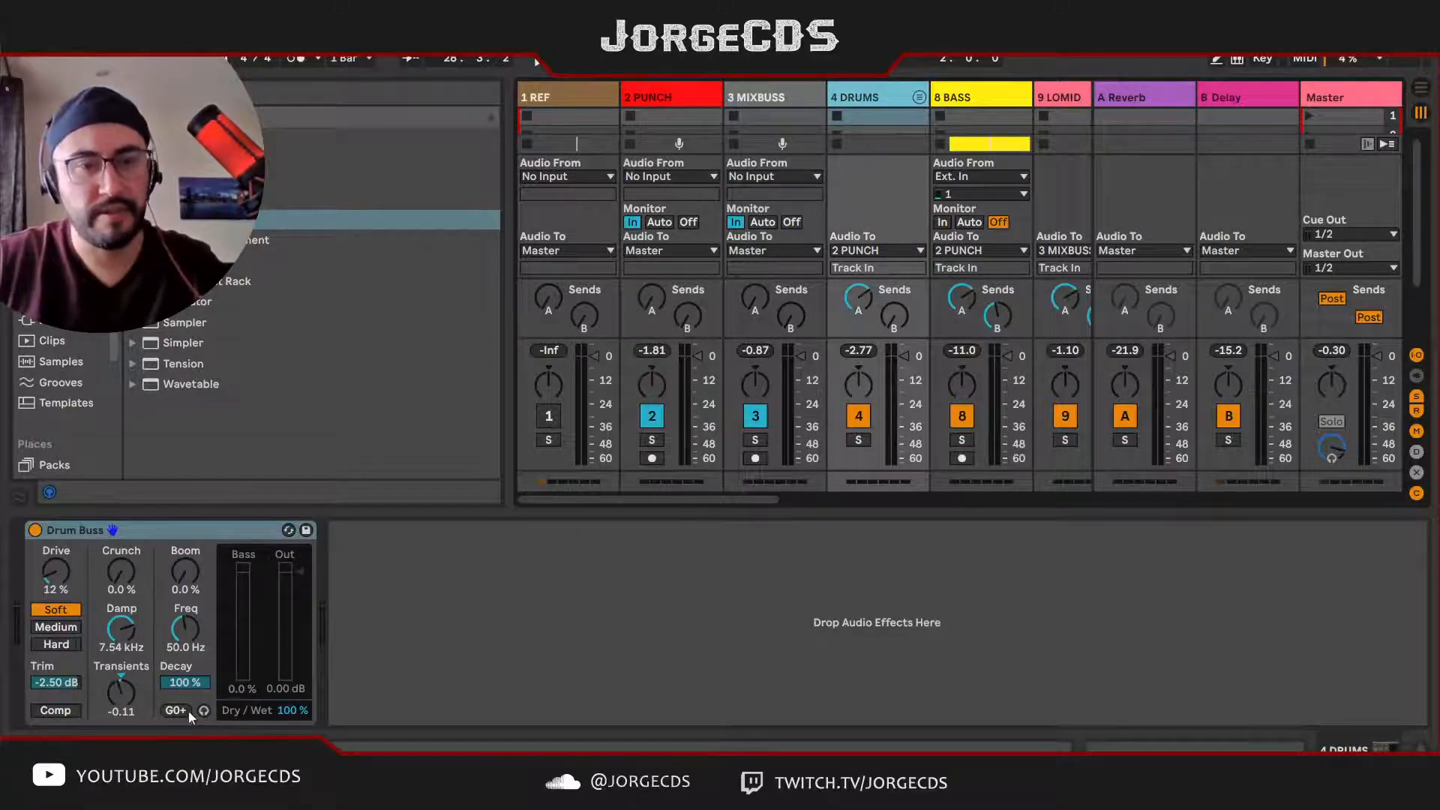
drag(180, 640, 185, 631)
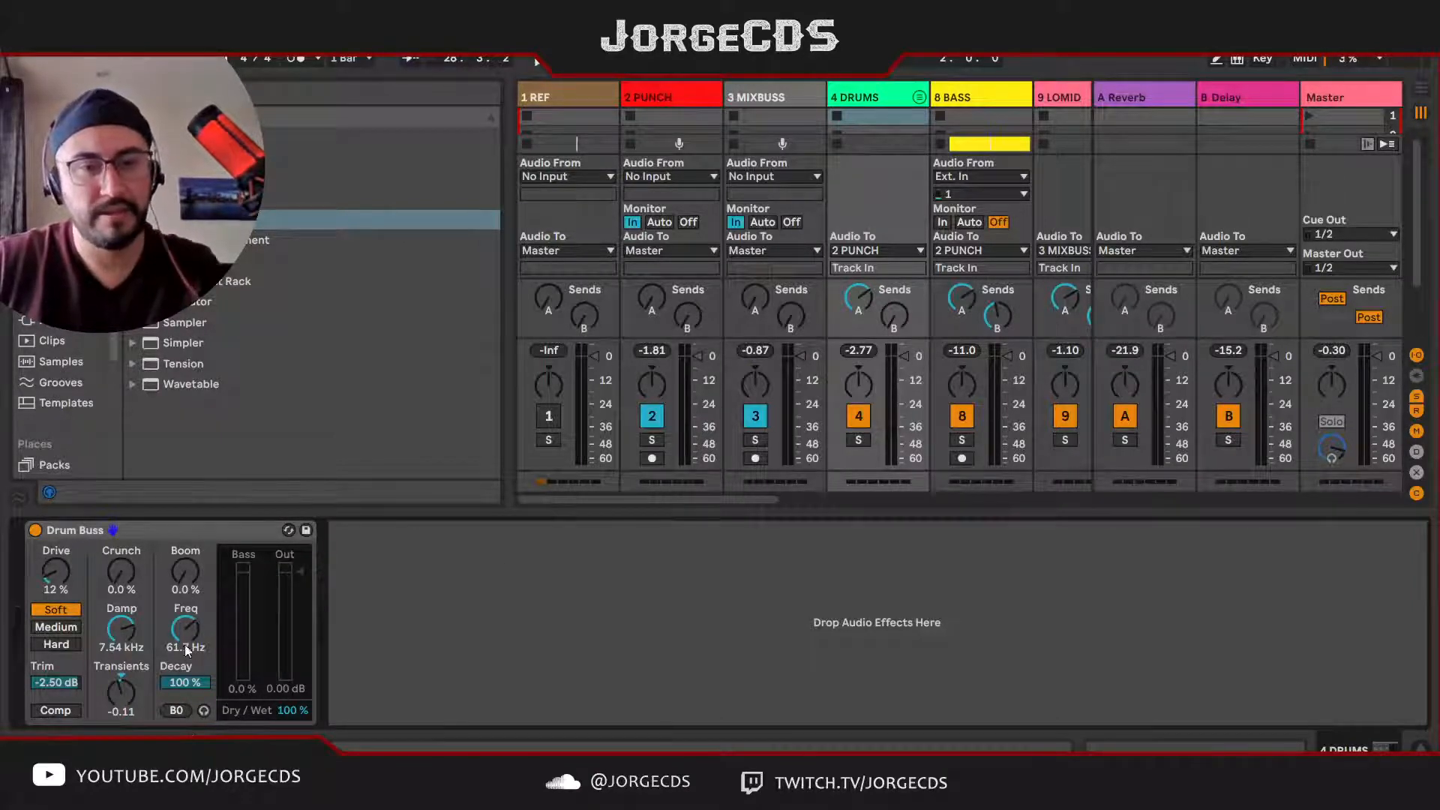
Step: Set the Drum Buss Boom amount to 22 % while playing the soloed DRUMS group, and check it together with the BASS
key(s)
key(space)
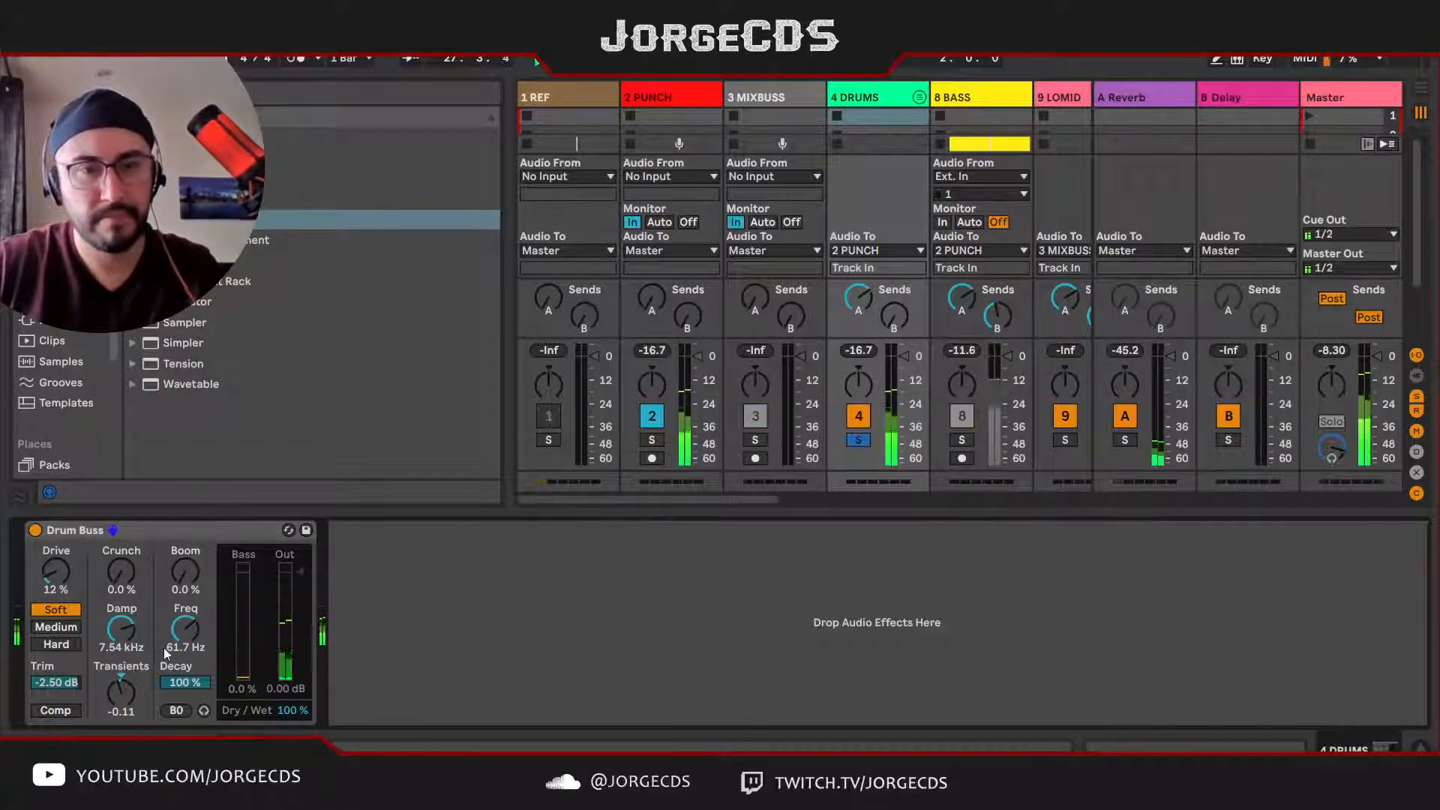
drag(186, 581, 187, 550)
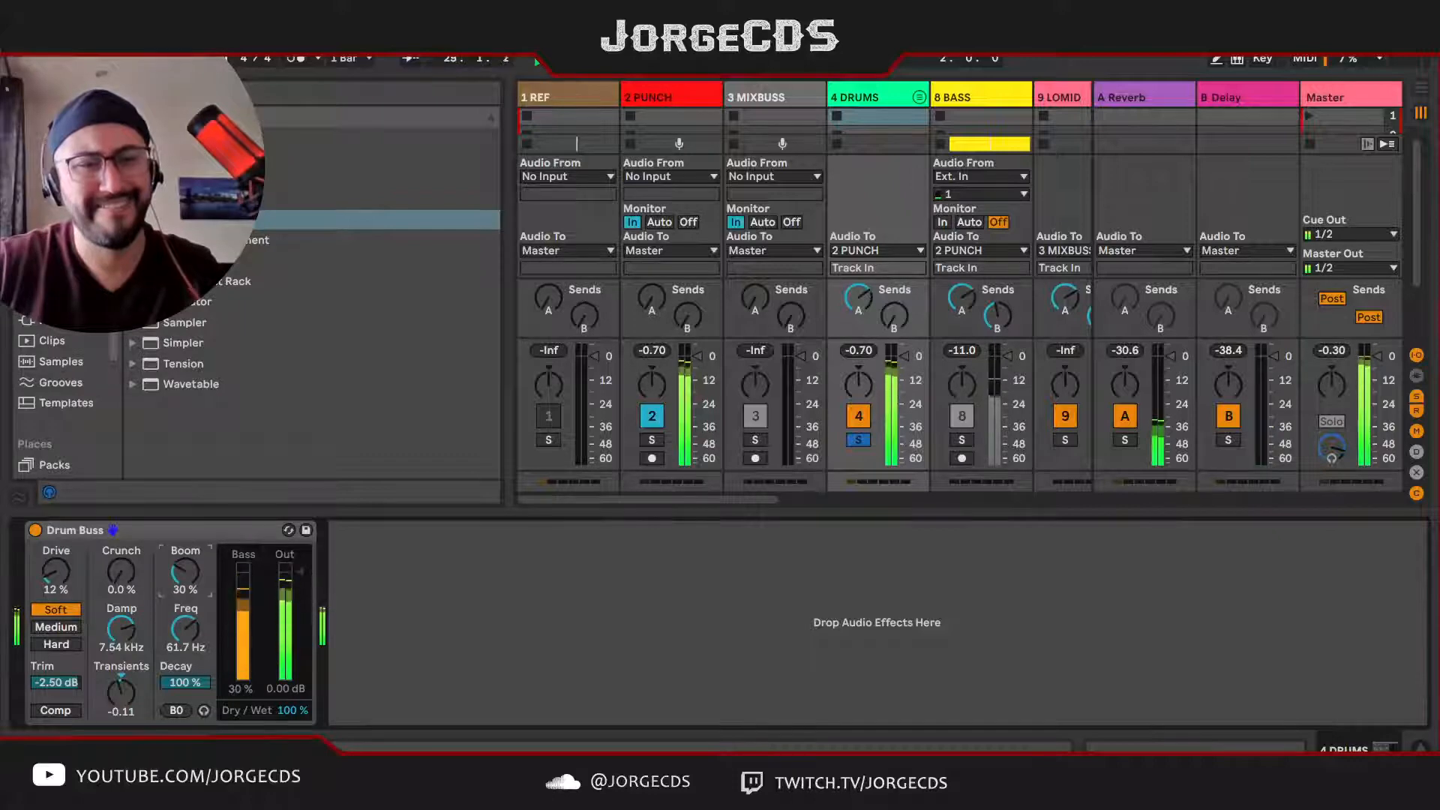
drag(185, 572, 185, 579)
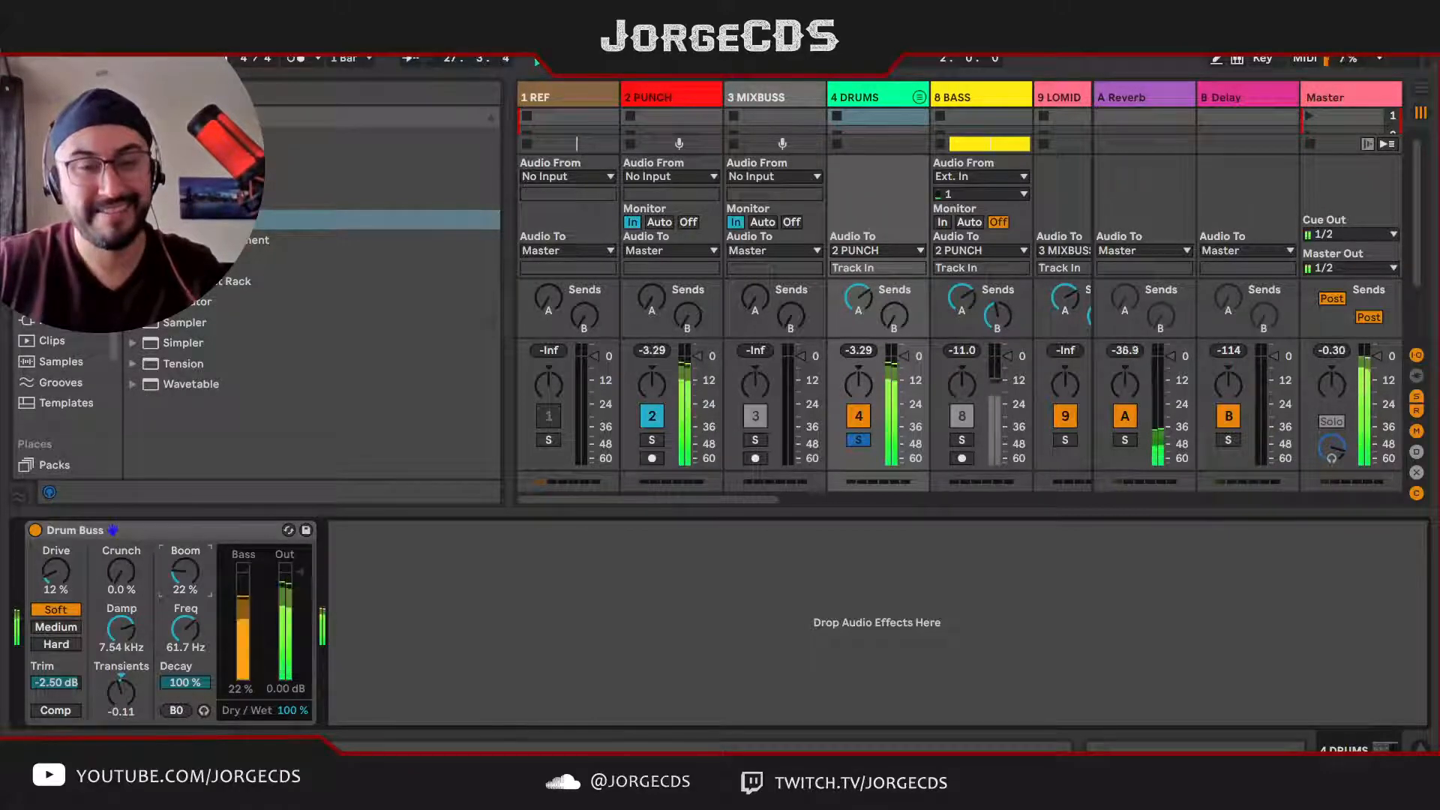
drag(185, 577, 185, 577)
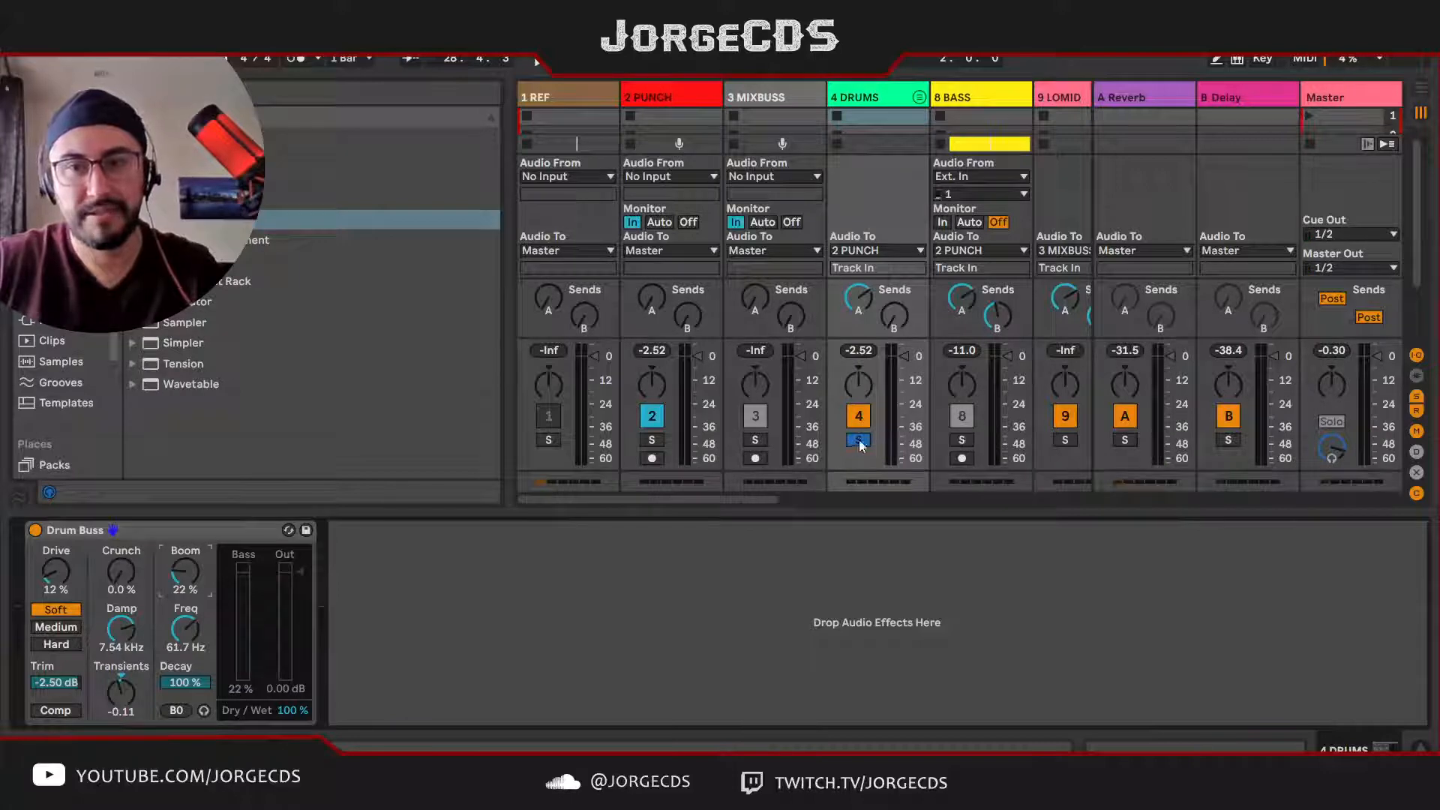
click(961, 440)
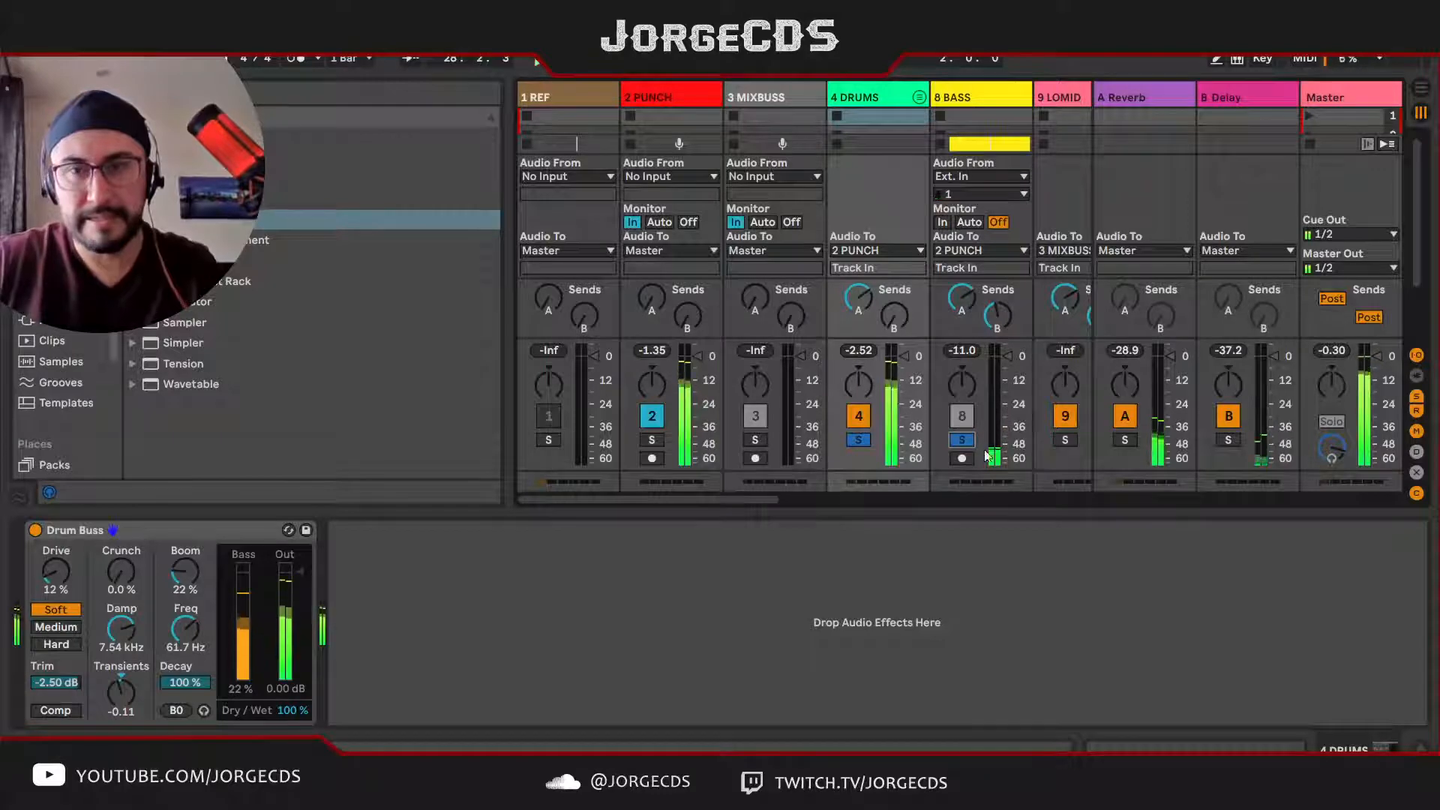
click(866, 443)
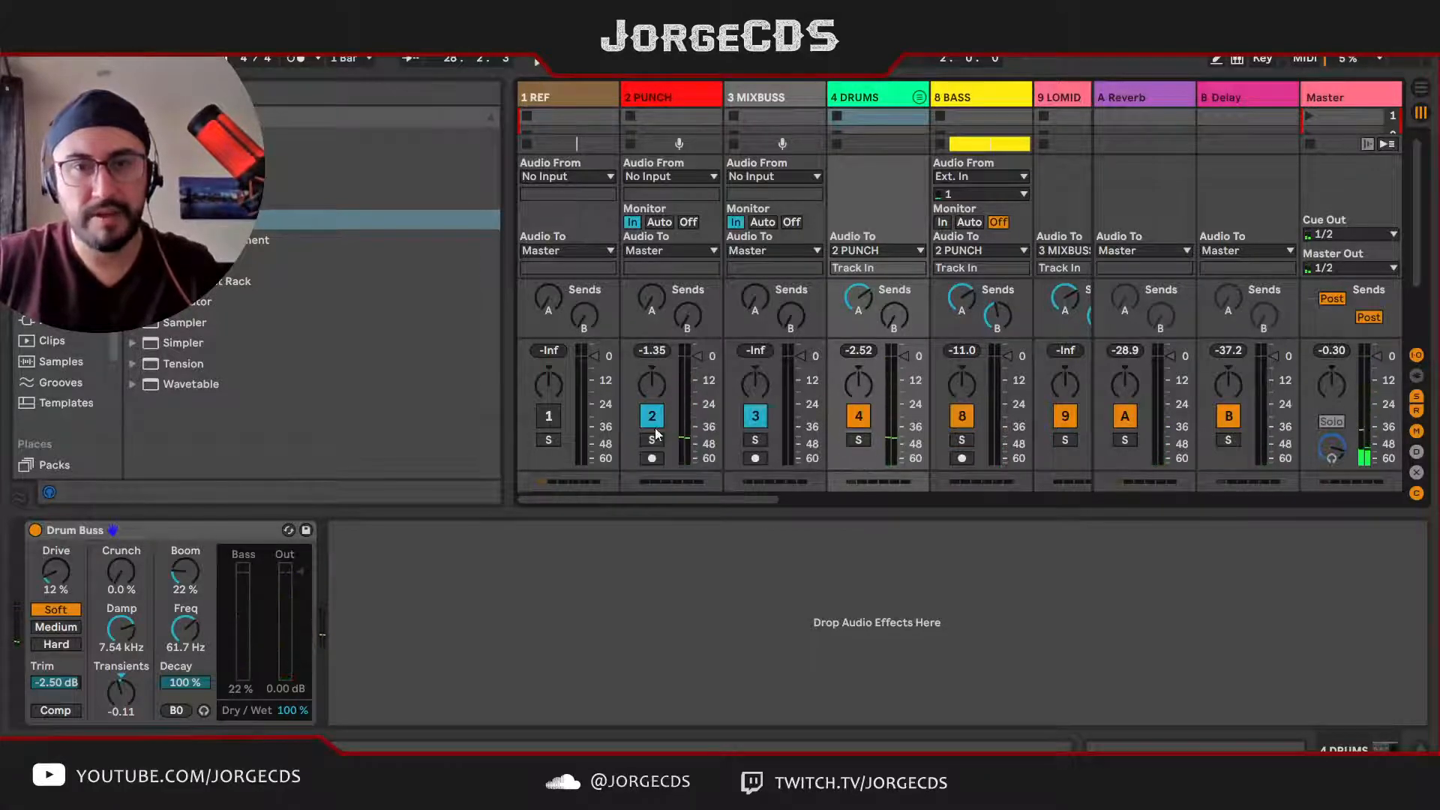
Step: Solo the PUNCH track and insert a Glue Compressor from the Dynamics effects before its EQ Eight
click(663, 97)
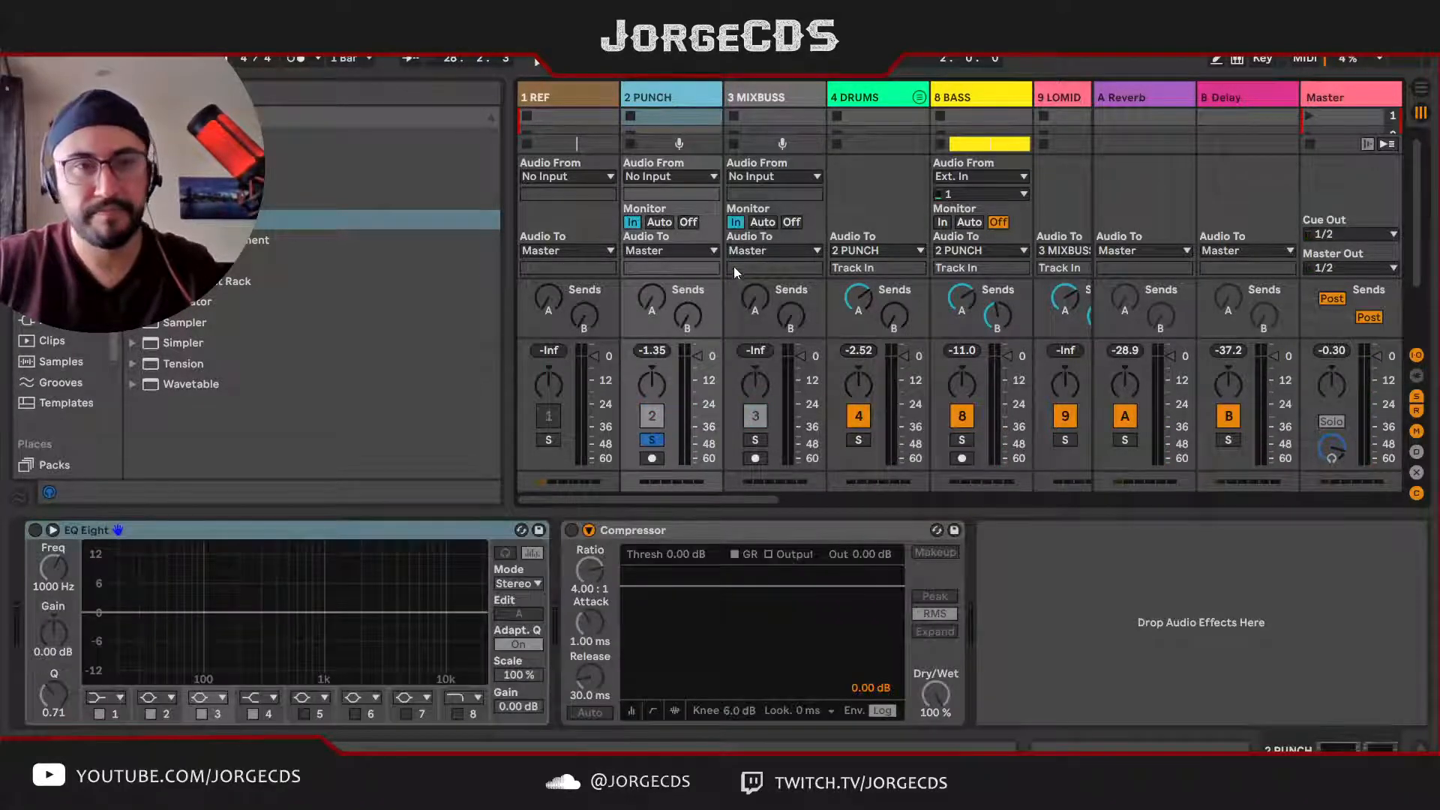
click(64, 258)
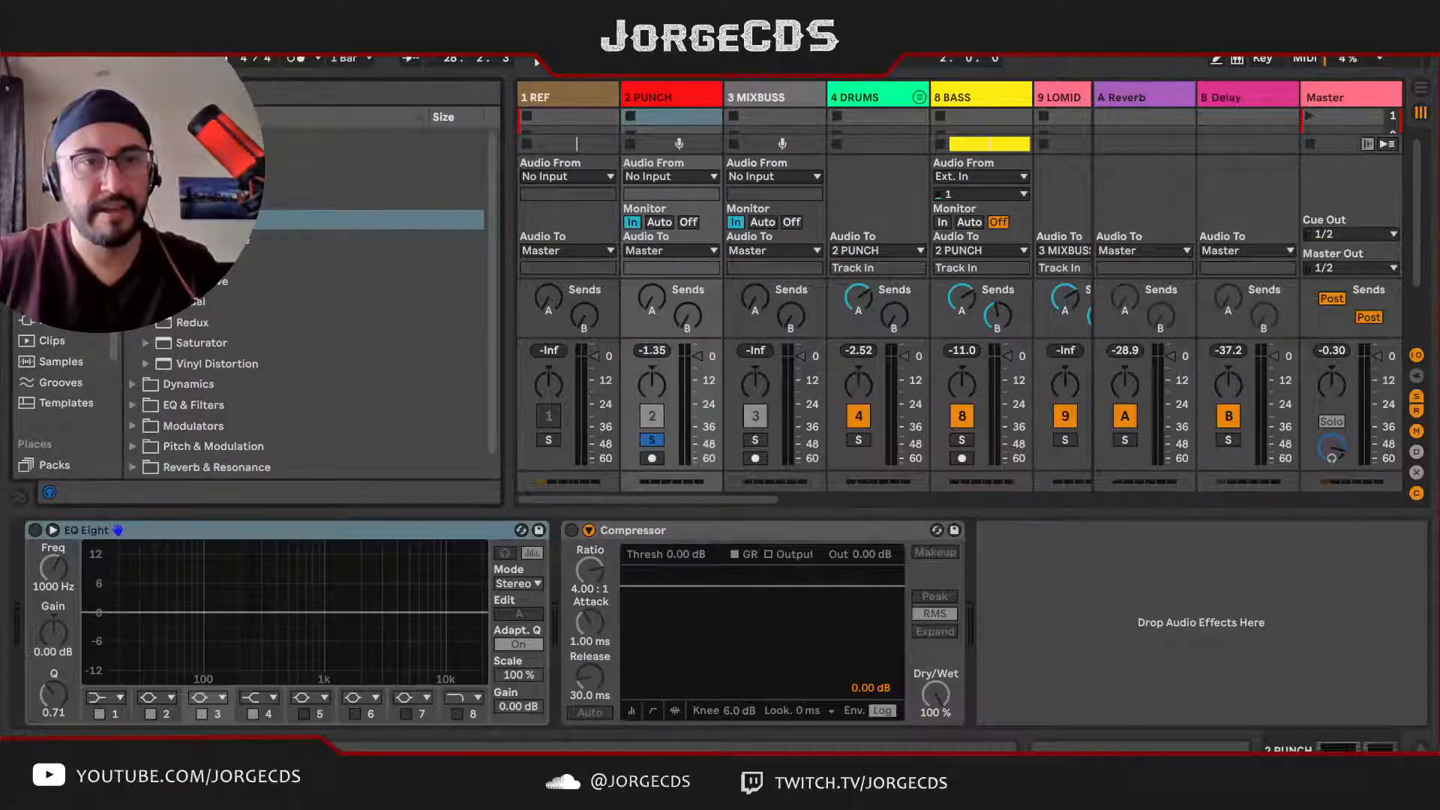
click(133, 158)
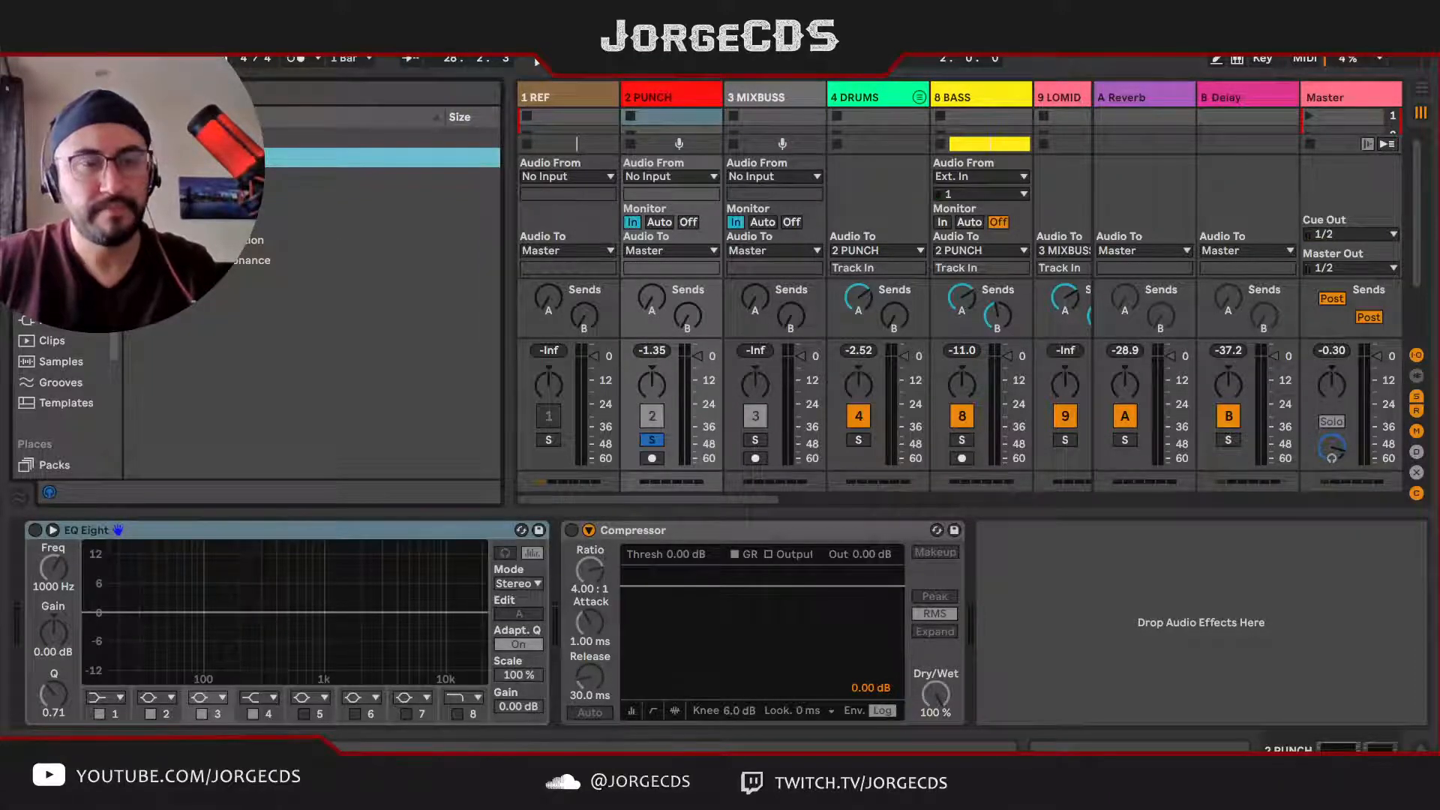
click(133, 199)
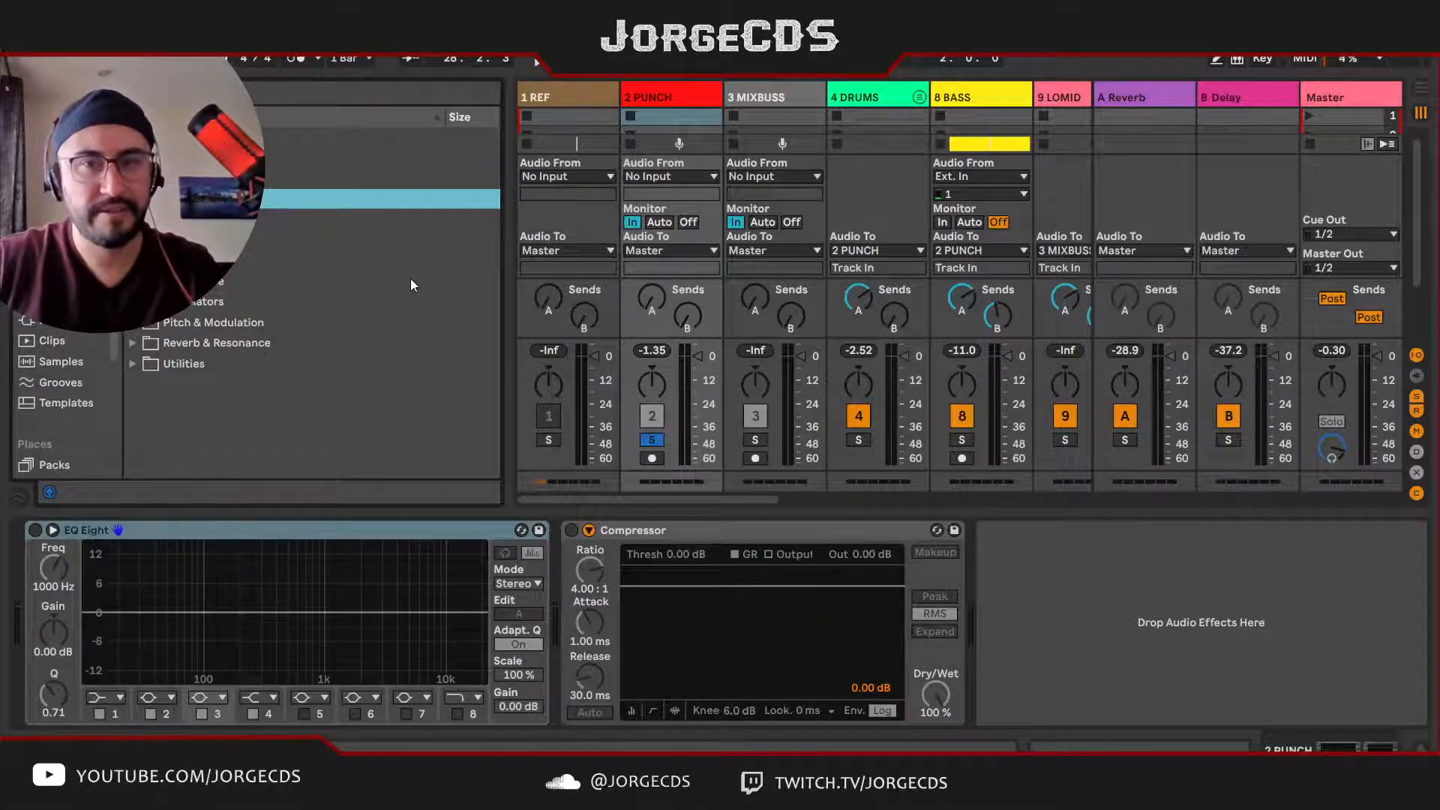
click(988, 112)
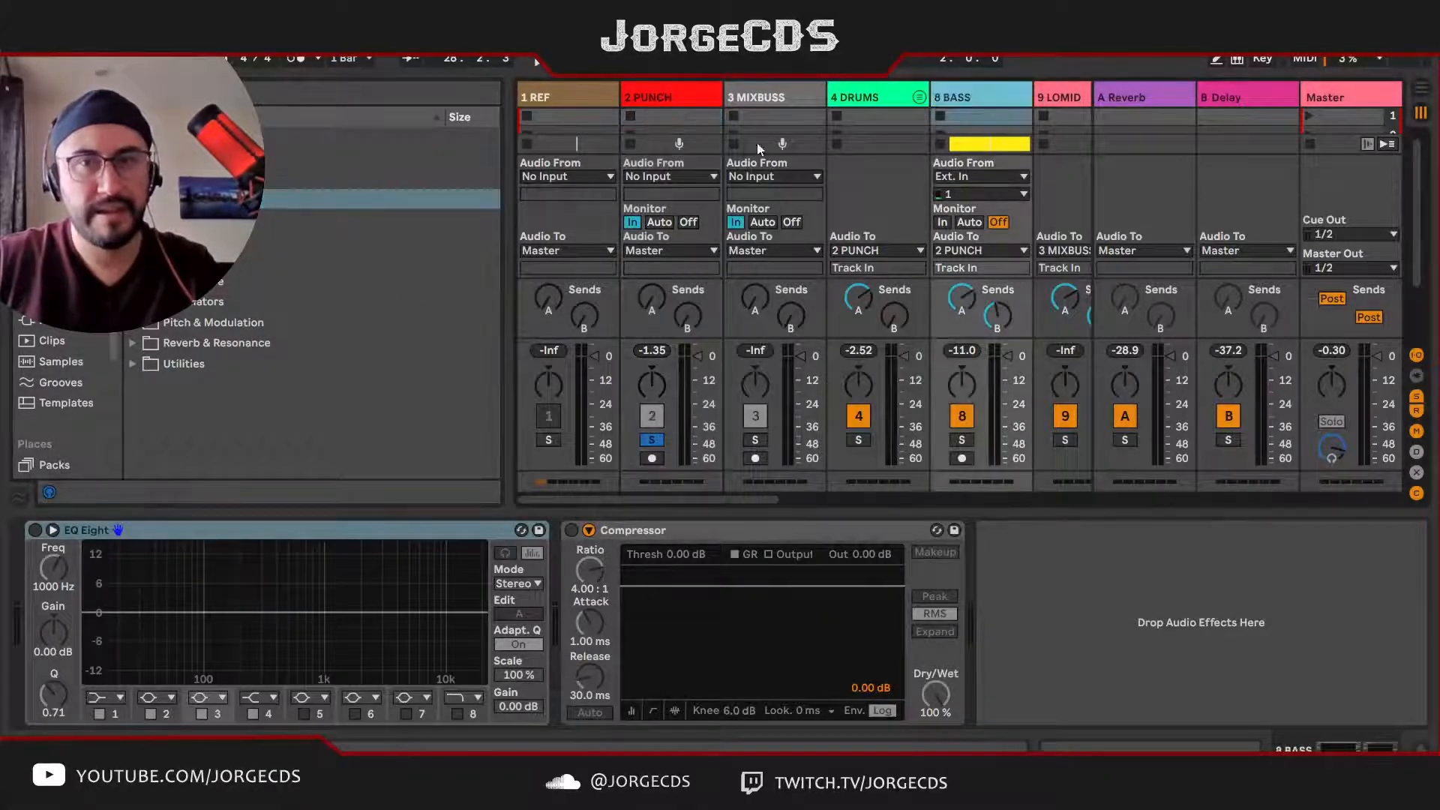
click(841, 100)
click(672, 100)
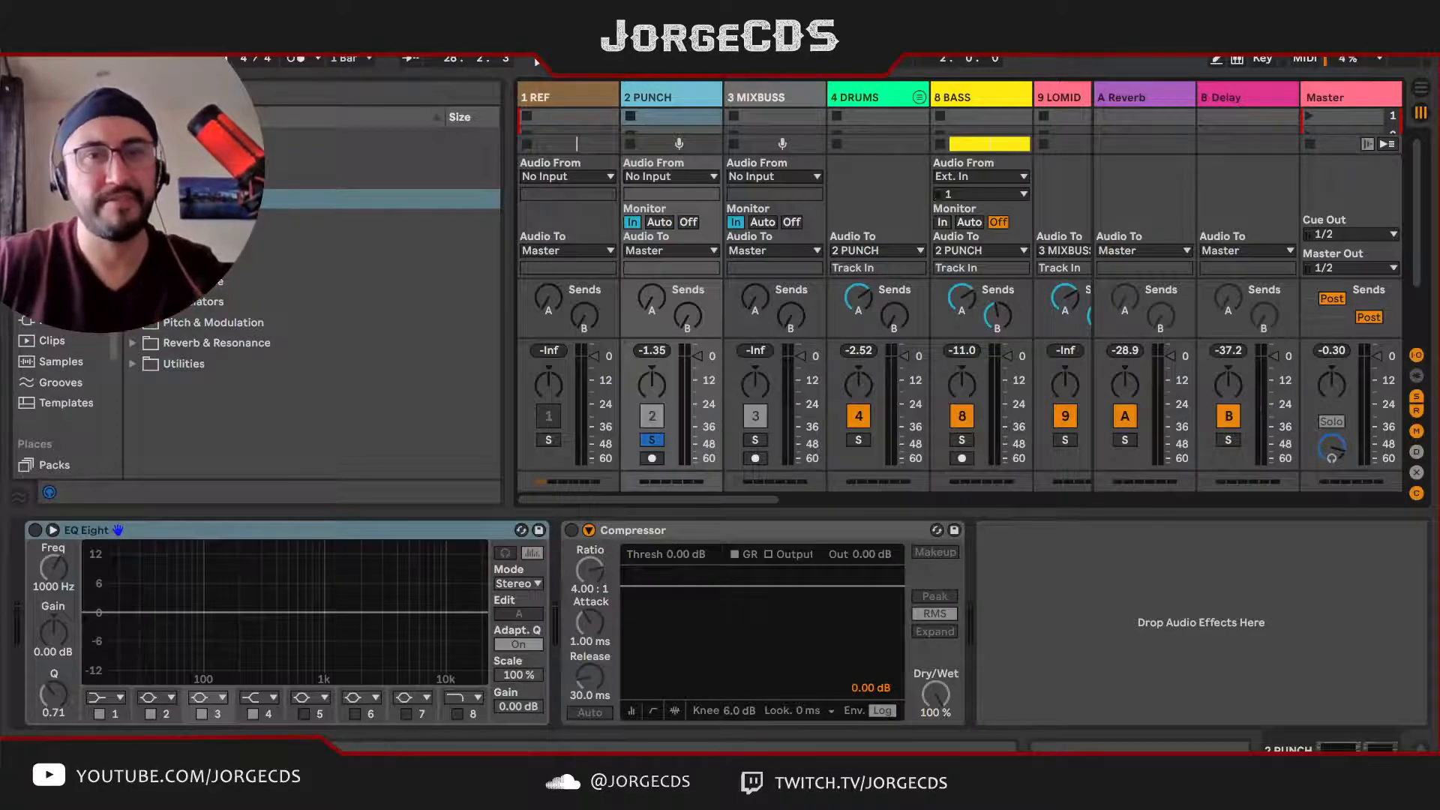
click(183, 178)
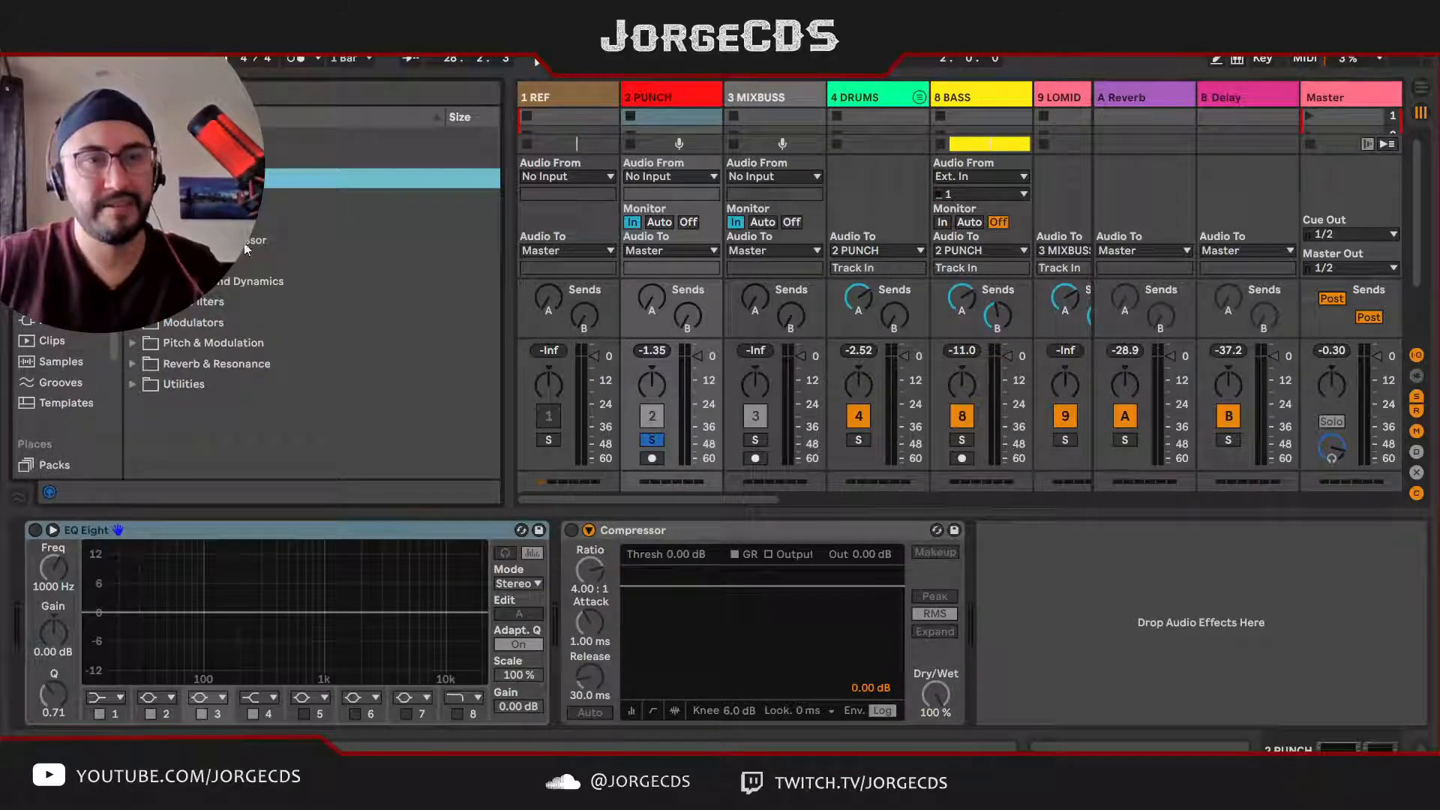
mouse_move(247, 242)
mouse_down()
mouse_move(150, 214)
mouse_move(31, 571)
mouse_move(34, 559)
mouse_up()
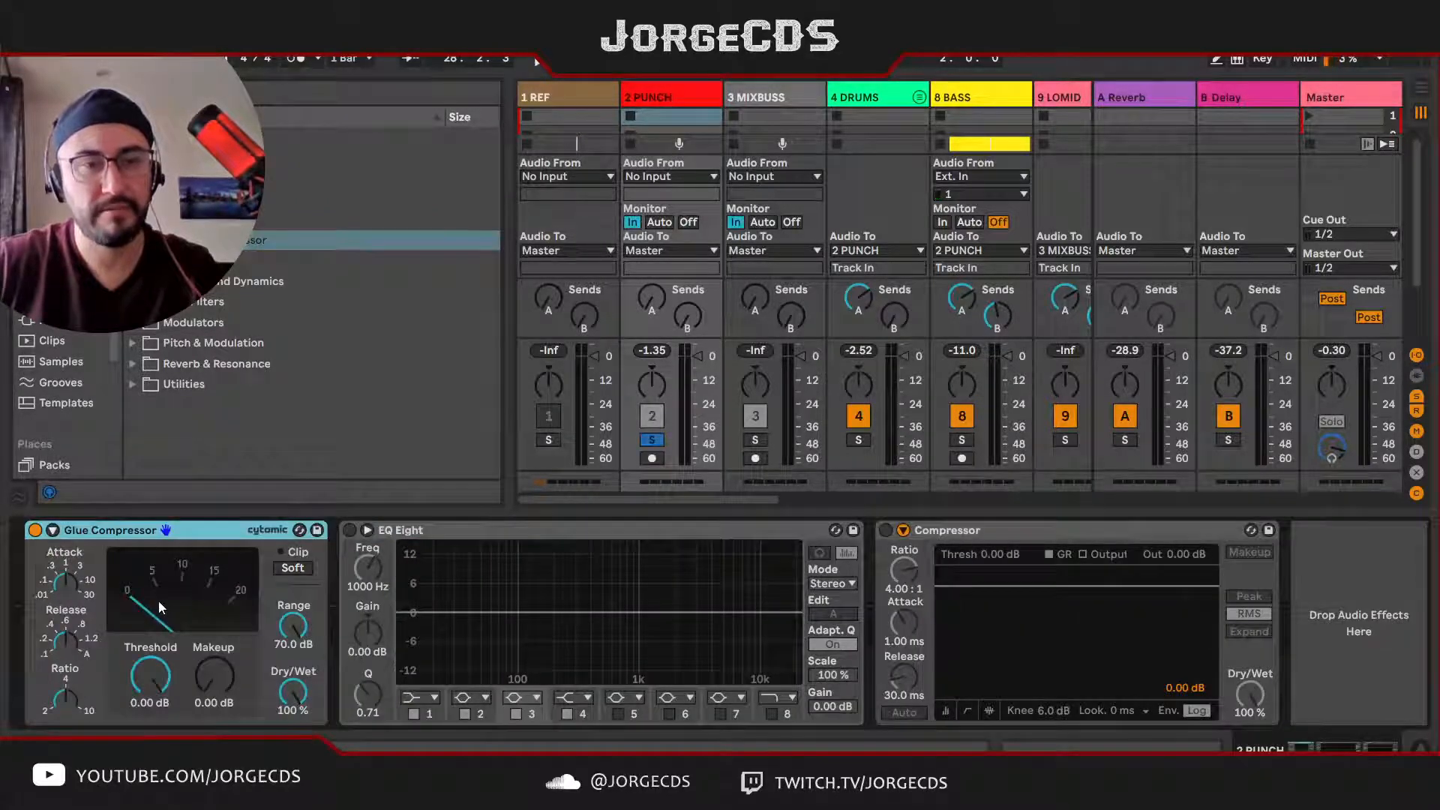
Step: Play the PUNCH track and try a Glue Compressor threshold of -9.90 dB
key(s)
key(space)
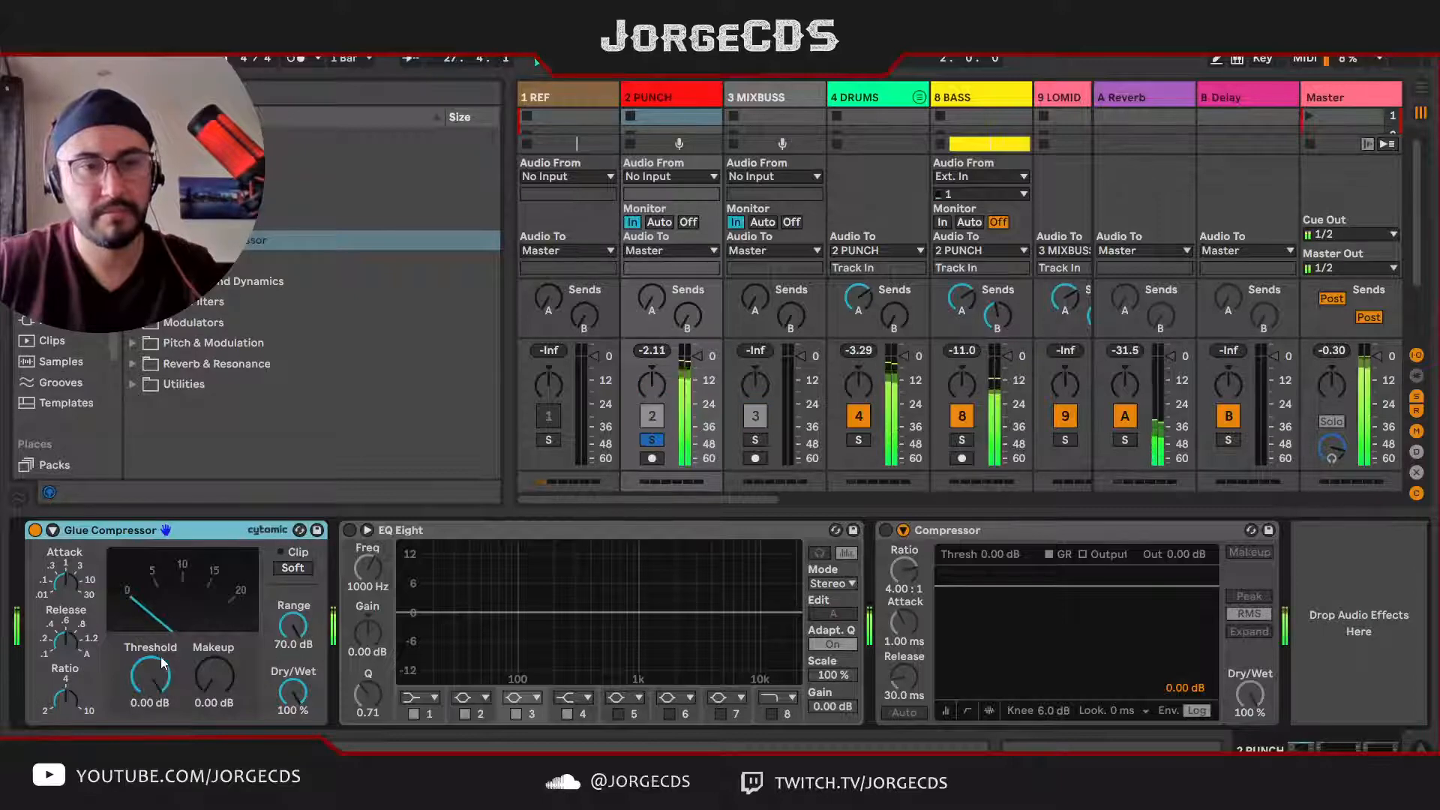
drag(153, 675, 153, 706)
key(space)
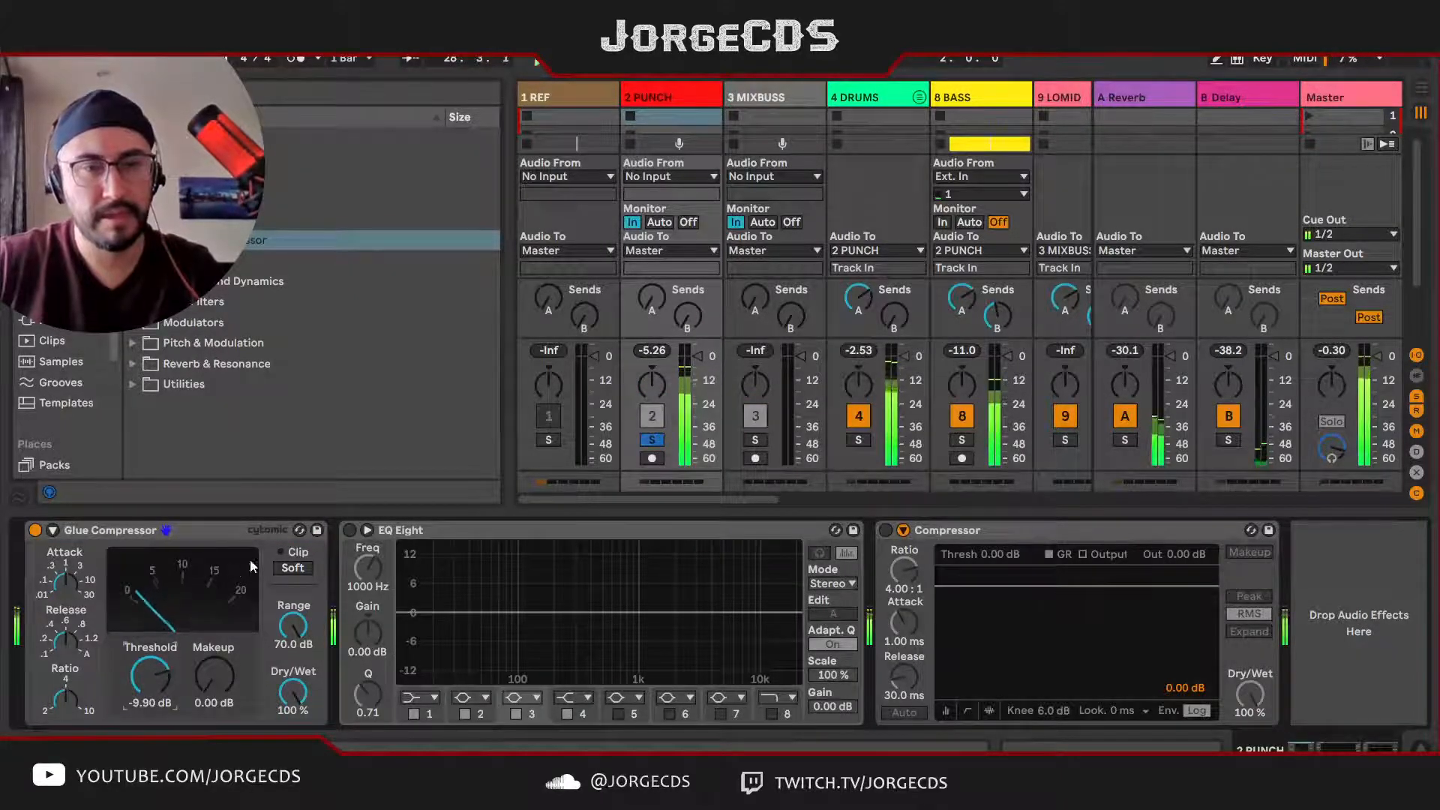
Step: Load the "Bass - Punch and Parallel" preset into the PUNCH track's Glue Compressor and listen to it
click(300, 530)
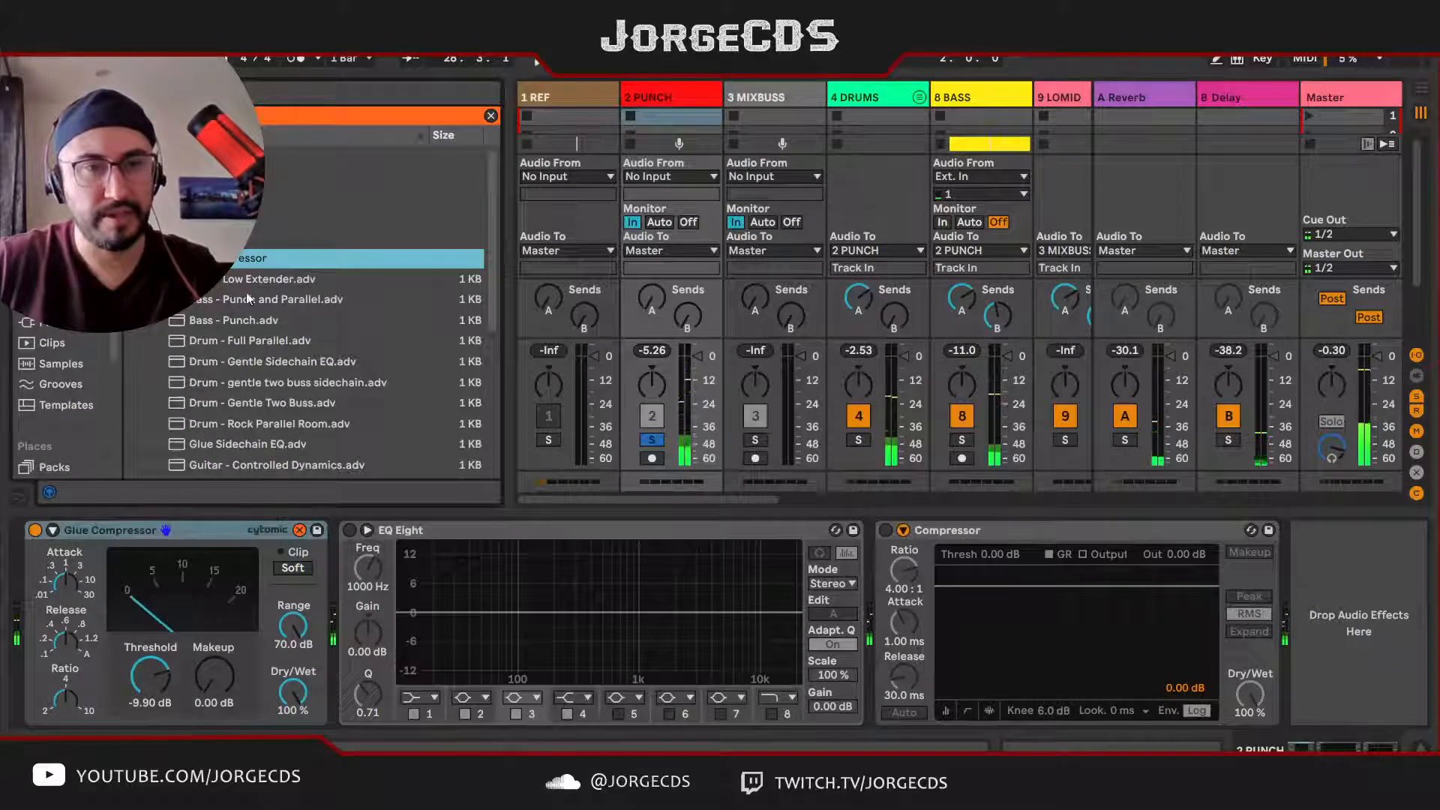
double_click(293, 300)
key(space)
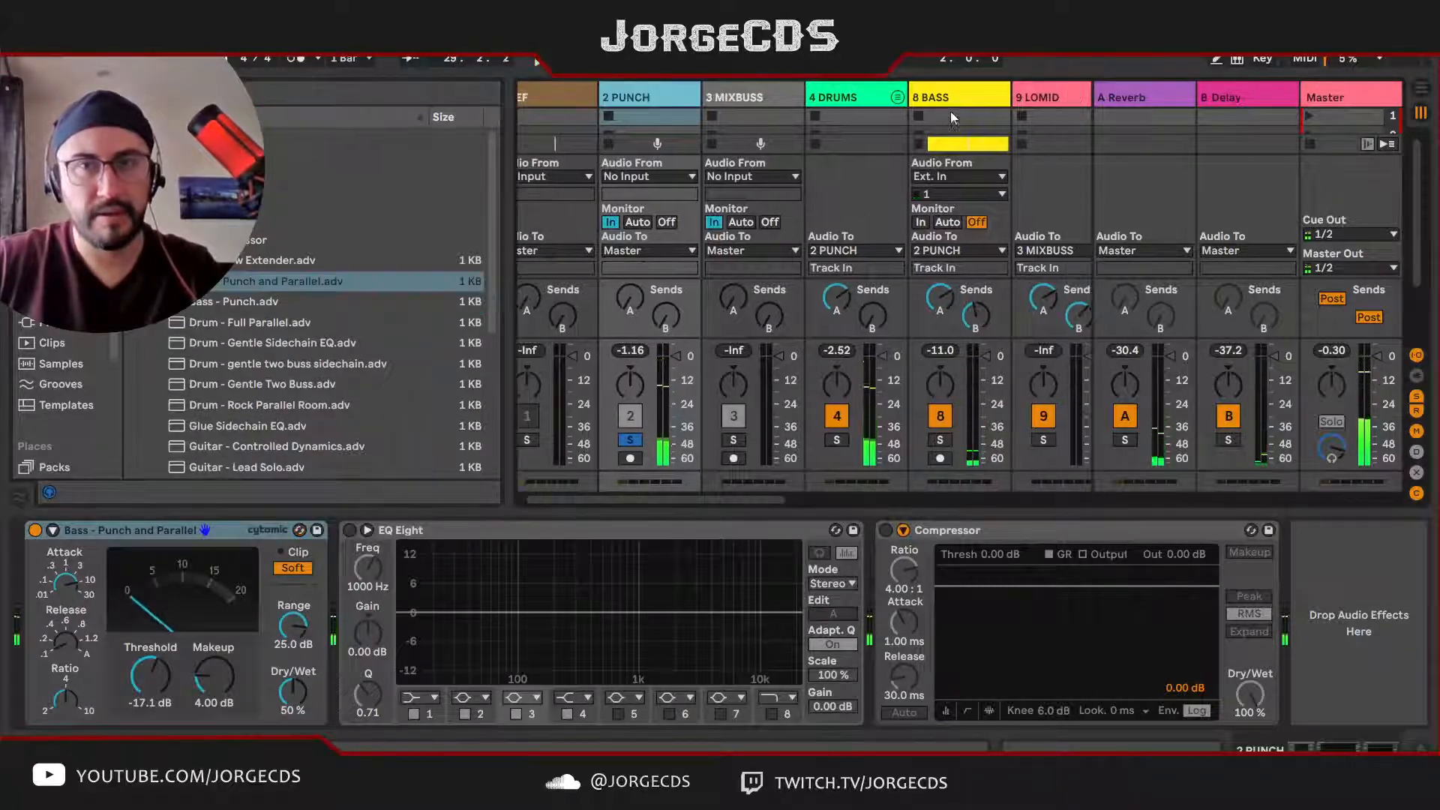
Step: Insert a Glue Compressor before the EQ Eight on the BASS track and play the track soloed
click(951, 105)
click(223, 240)
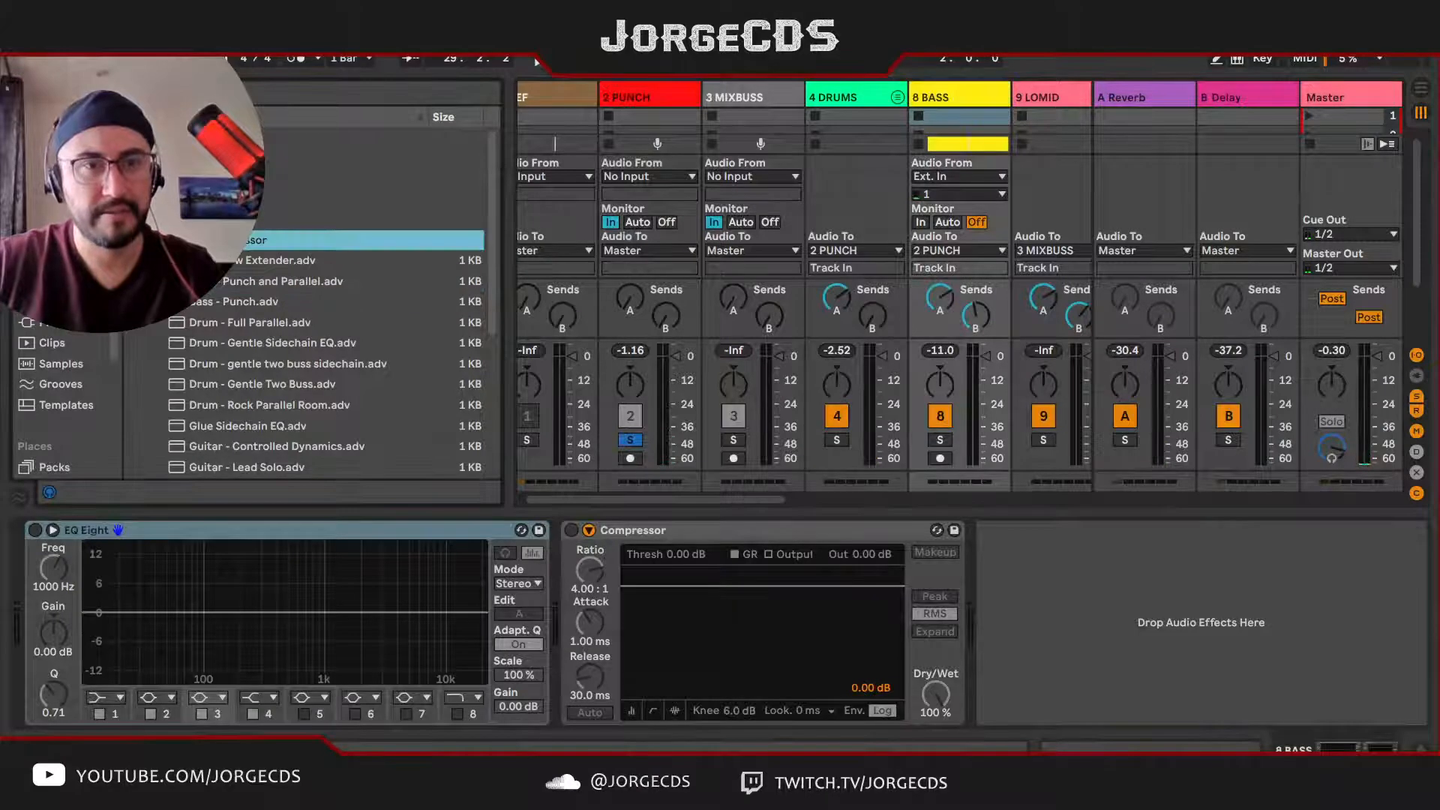
drag(224, 240, 51, 572)
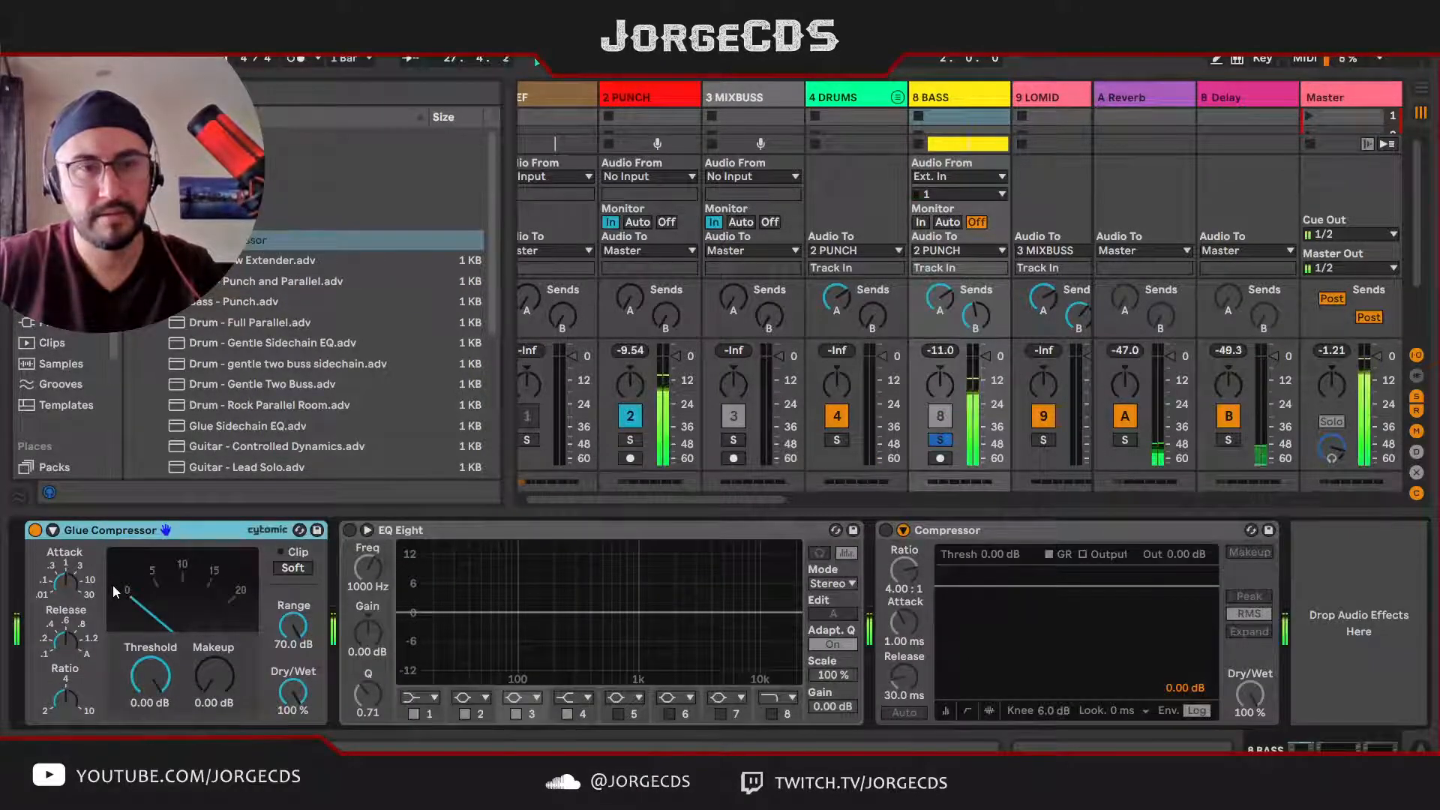
Step: Try a threshold of -14.3 dB and a makeup gain of 4.29 dB on the BASS track's Glue Compressor
drag(150, 675, 150, 736)
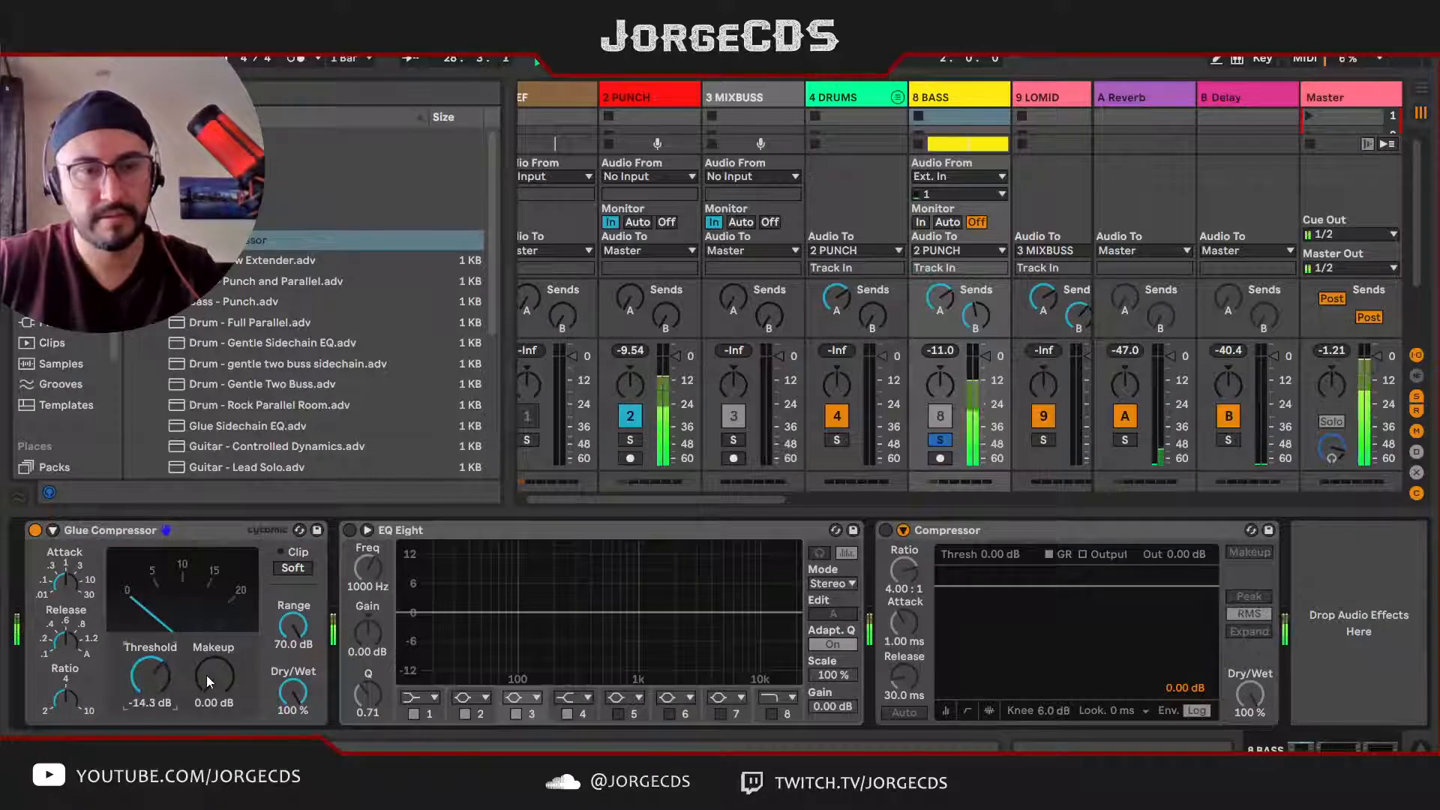
click(209, 677)
drag(209, 680, 209, 658)
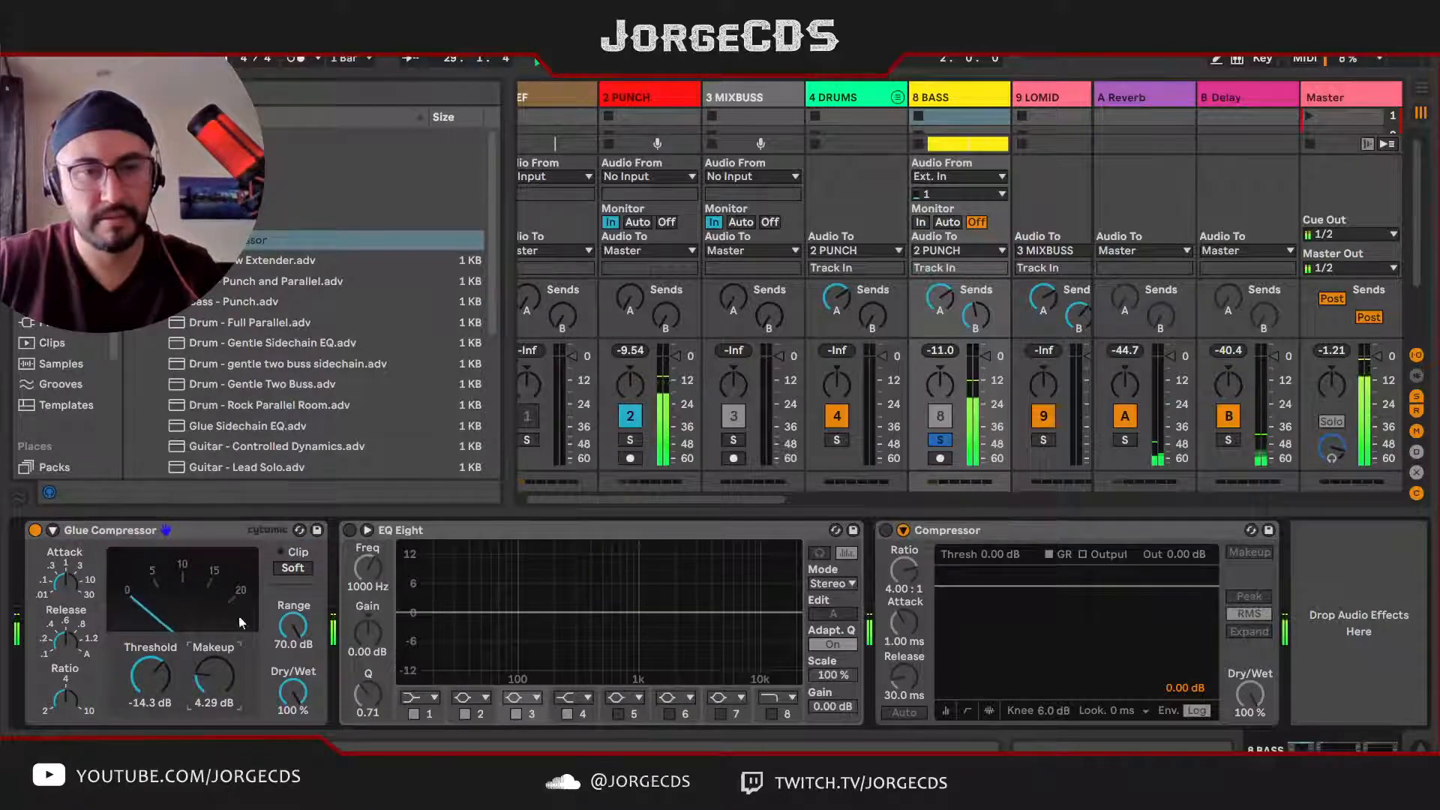
Step: Load the "Bass - Punch" preset on the BASS Glue Compressor, set its threshold to -24.1 dB and check it in the full mix
click(299, 529)
click(262, 320)
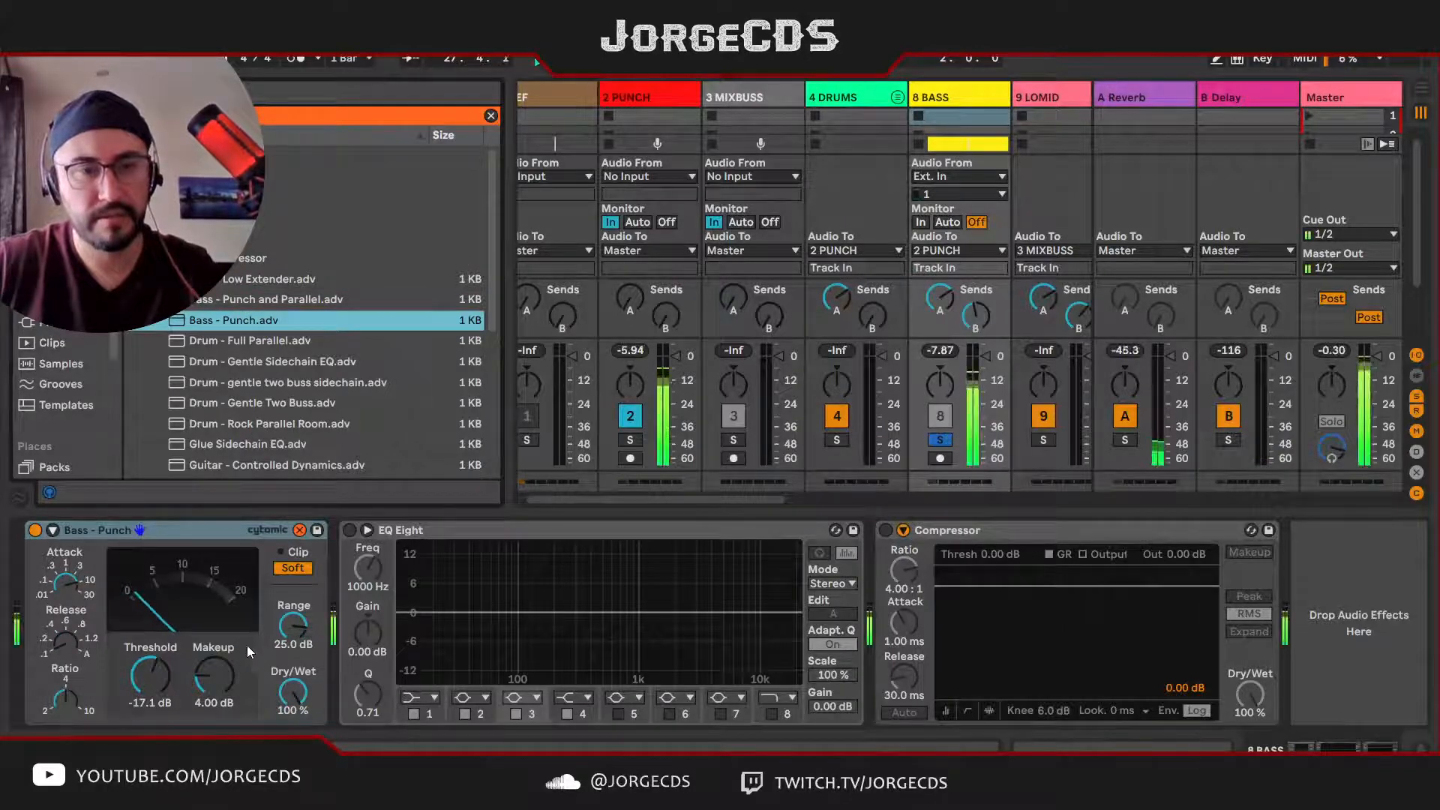
mouse_move(154, 675)
mouse_down()
mouse_move(154, 698)
mouse_move(151, 680)
mouse_up()
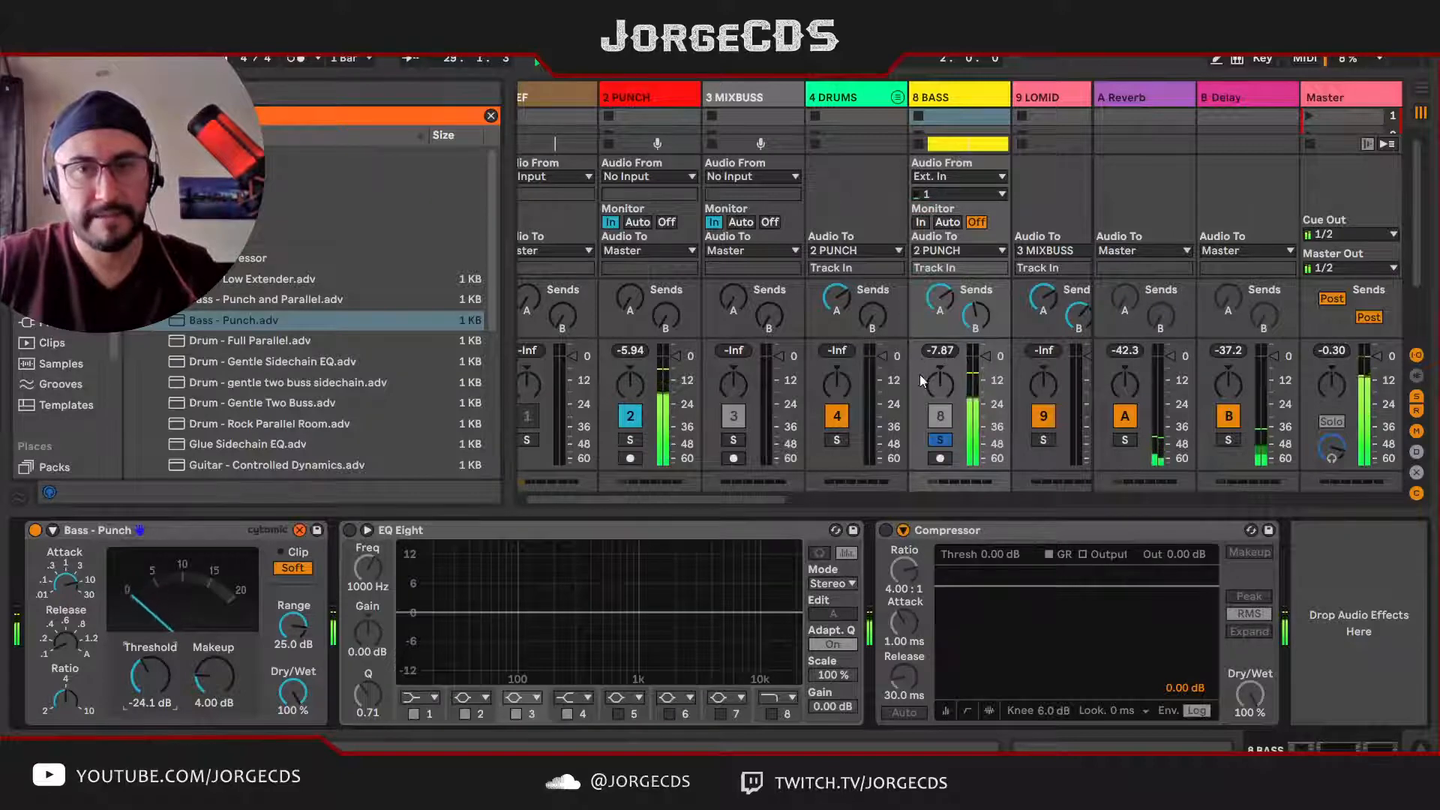
click(939, 441)
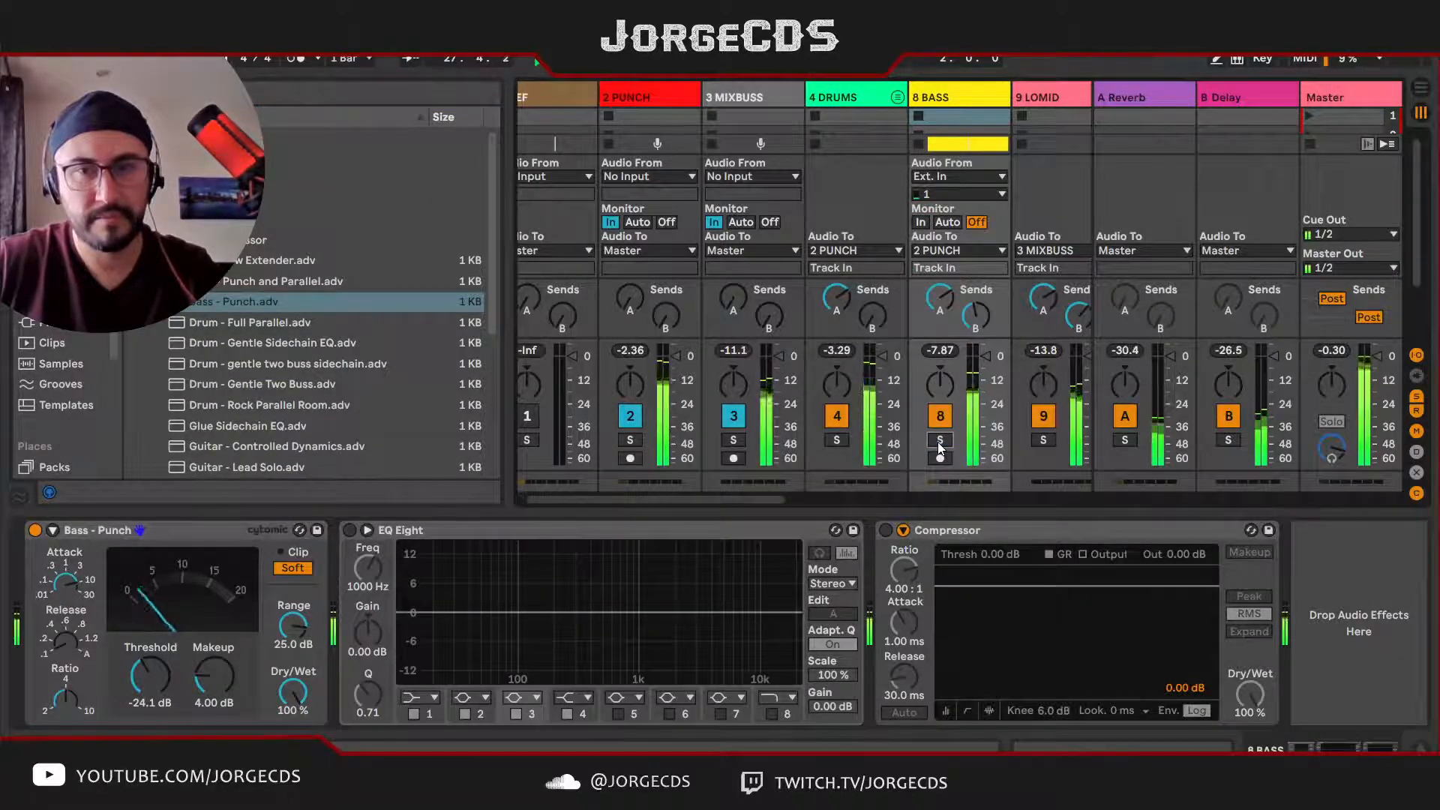
key(space)
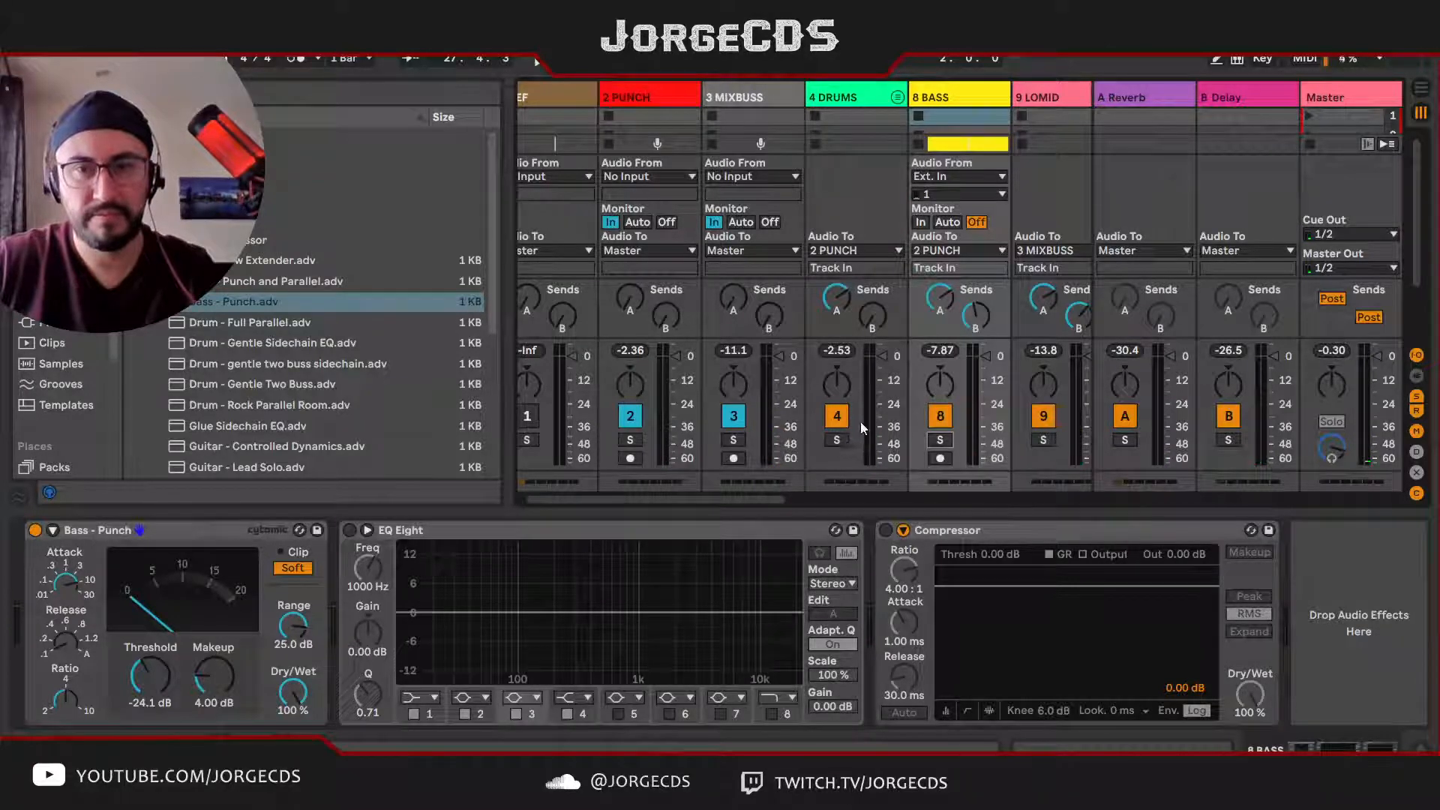
Step: Solo the PUNCH track and set its Glue Compressor threshold to -19.2 dB while listening
click(634, 441)
key(space)
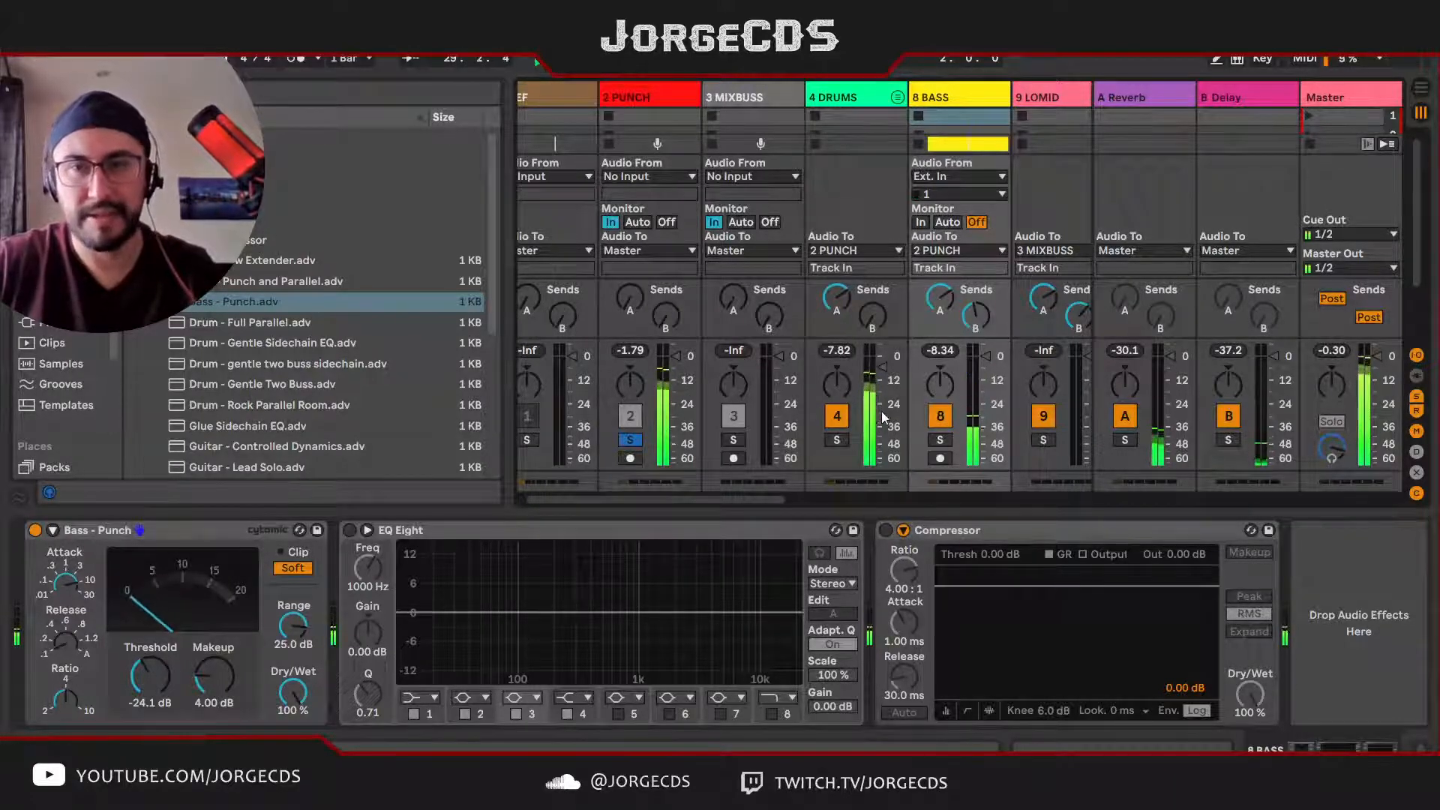
click(642, 98)
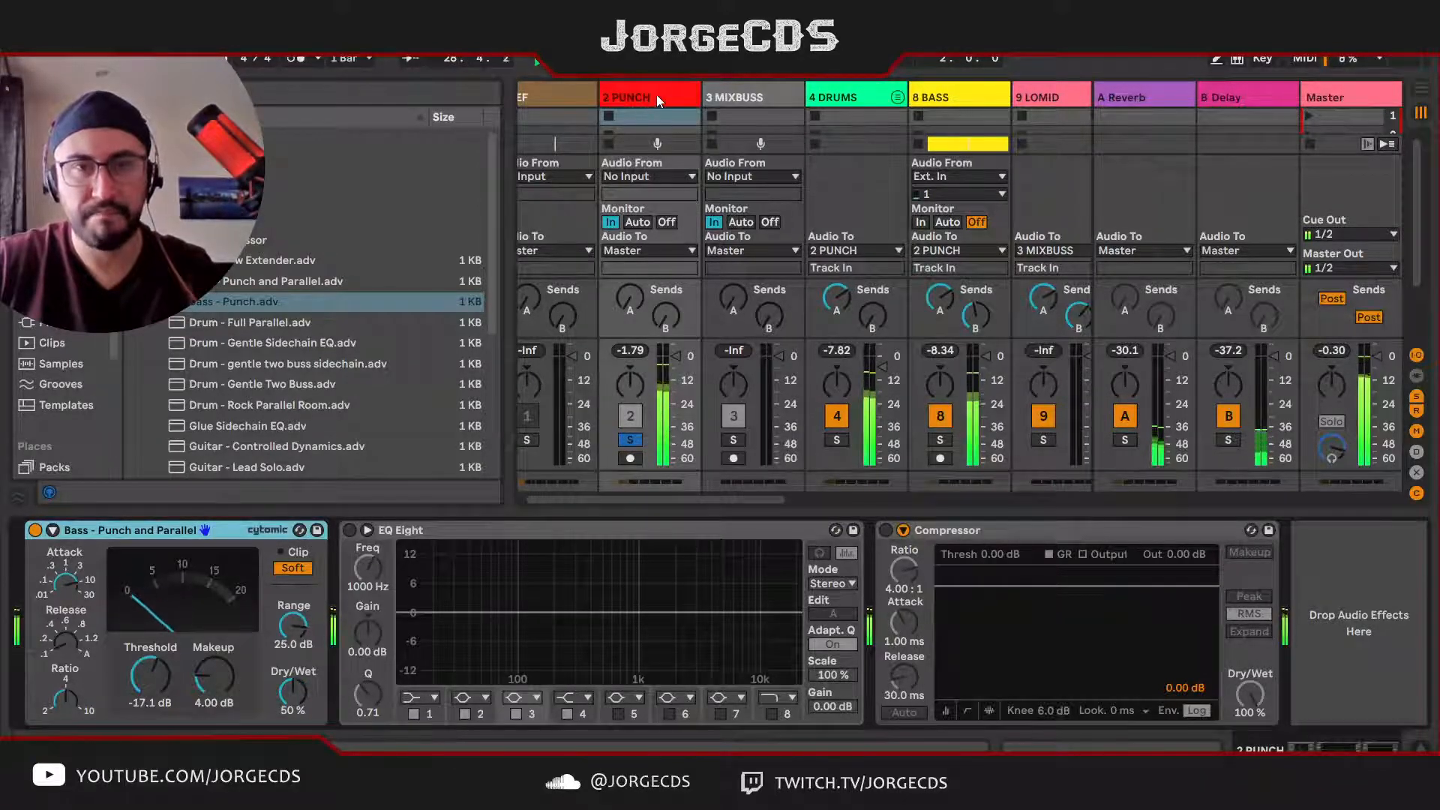
drag(161, 677, 161, 693)
key(space)
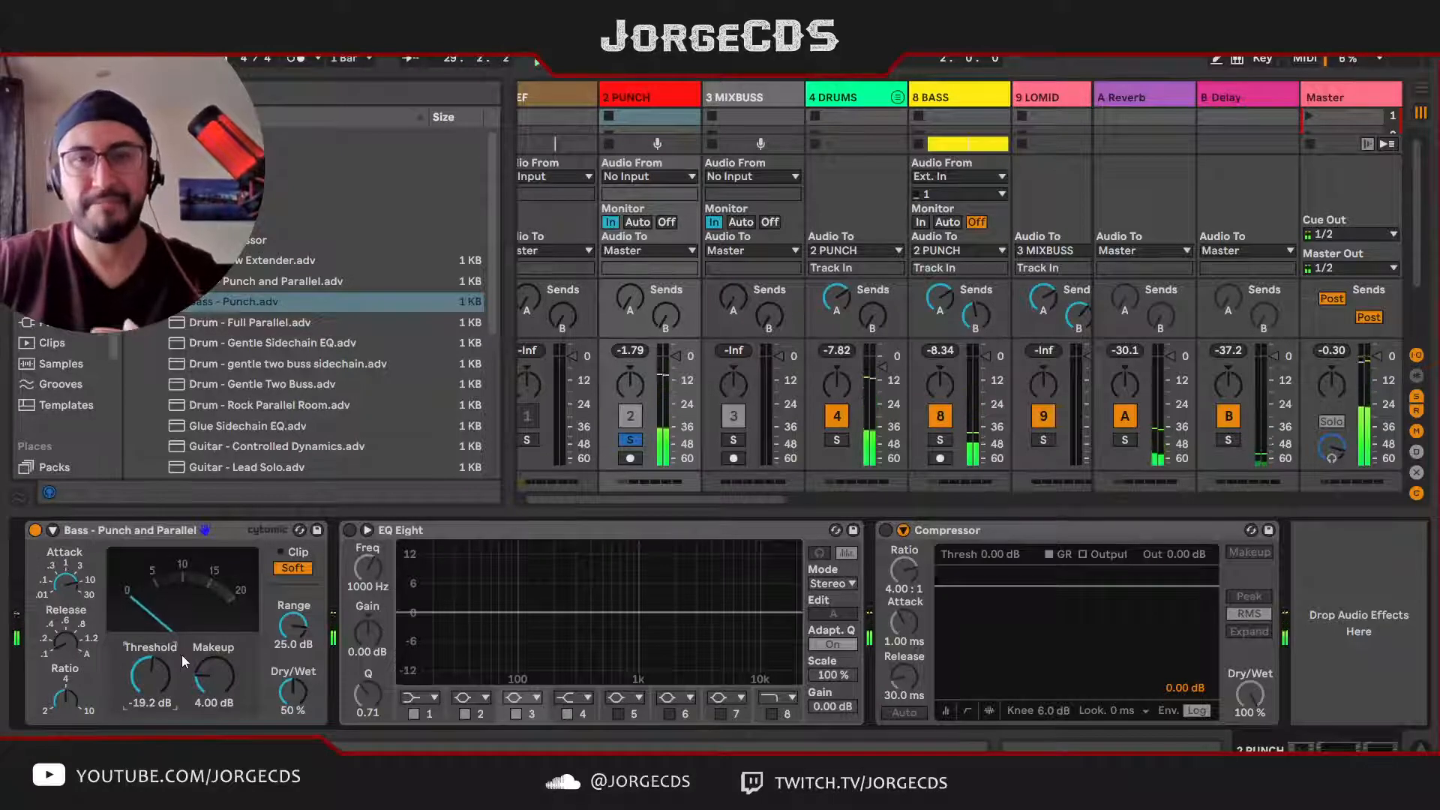
key(space)
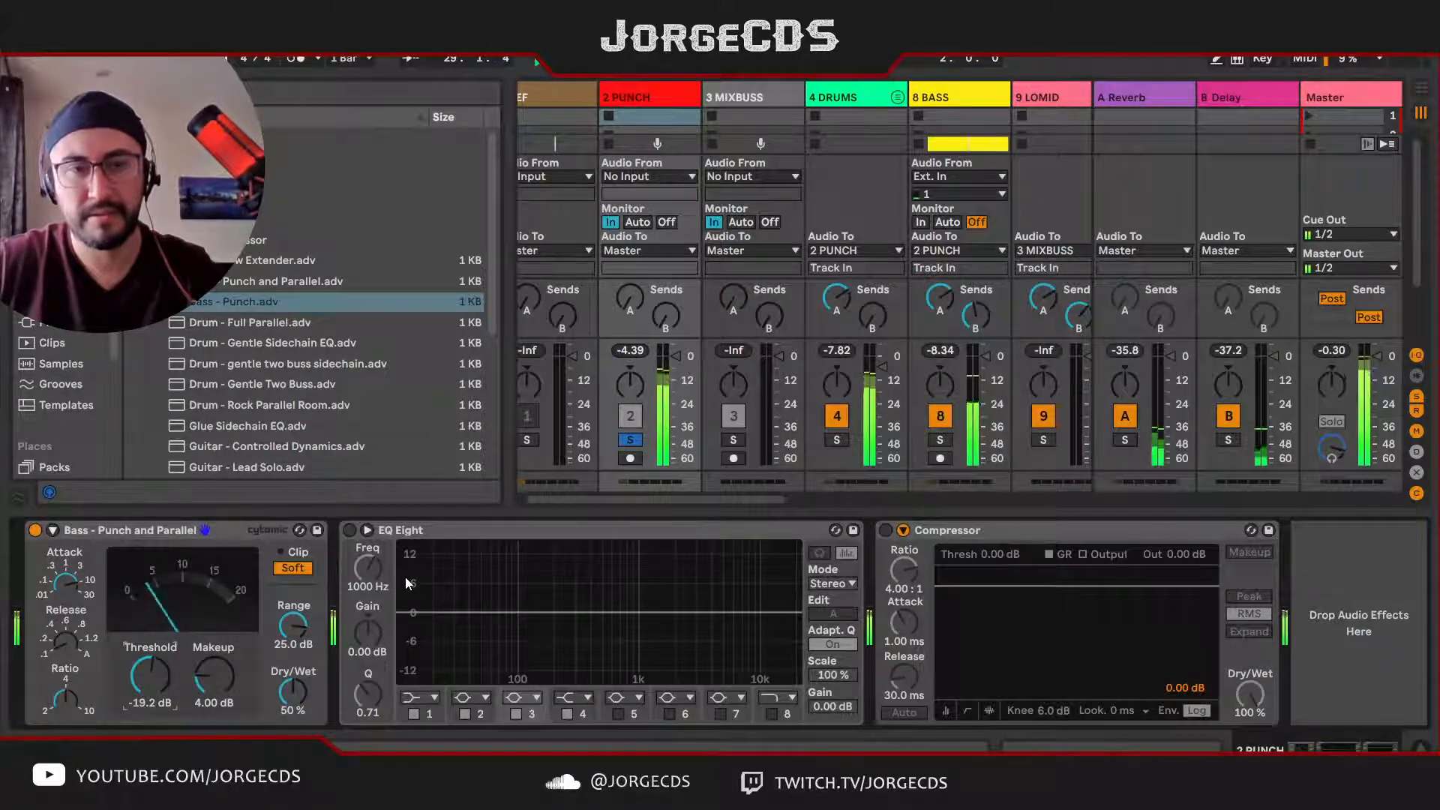
Step: Lower the Limiter gain on the Master track to 5.68 dB while auditioning the soloed PUNCH buss
click(1339, 97)
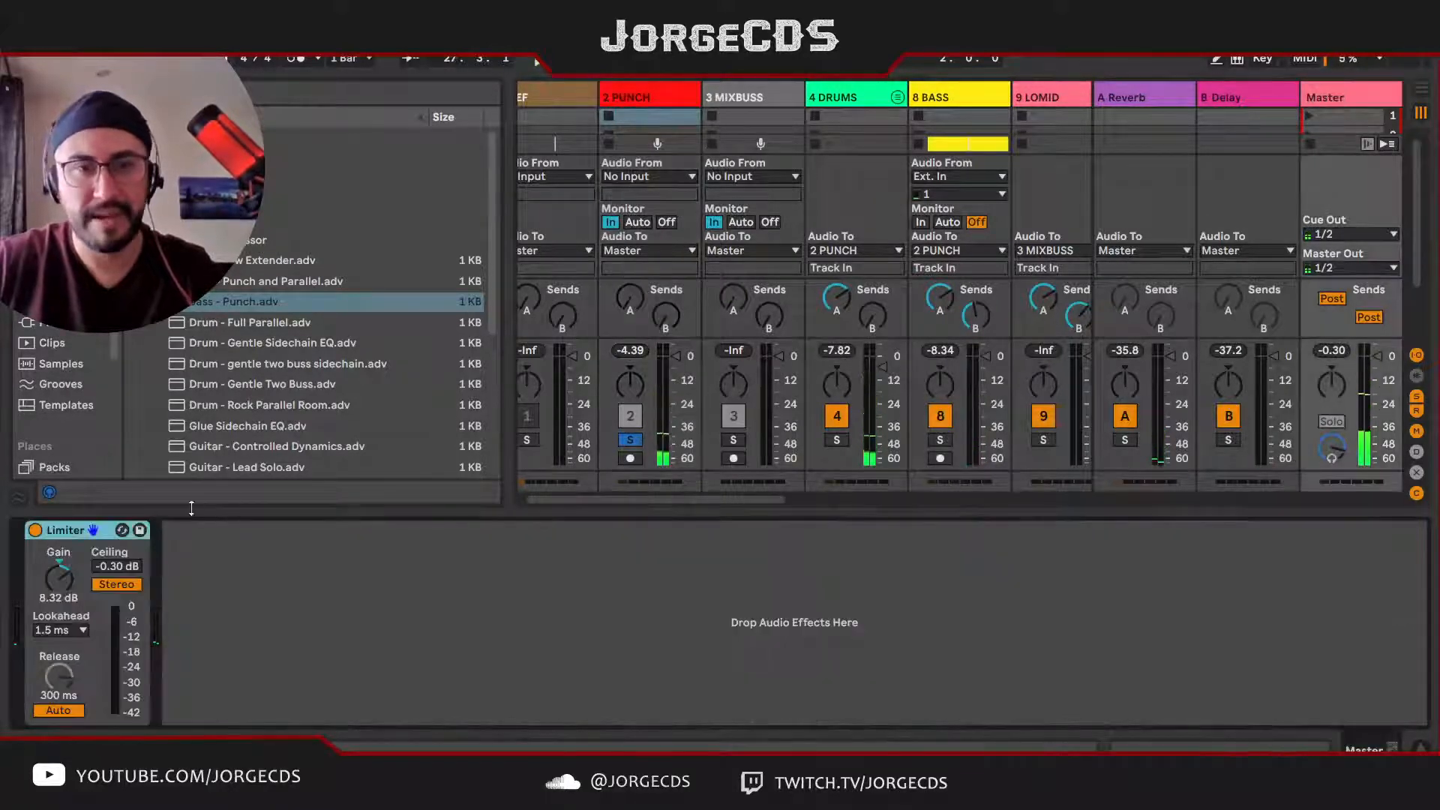
drag(71, 602, 71, 623)
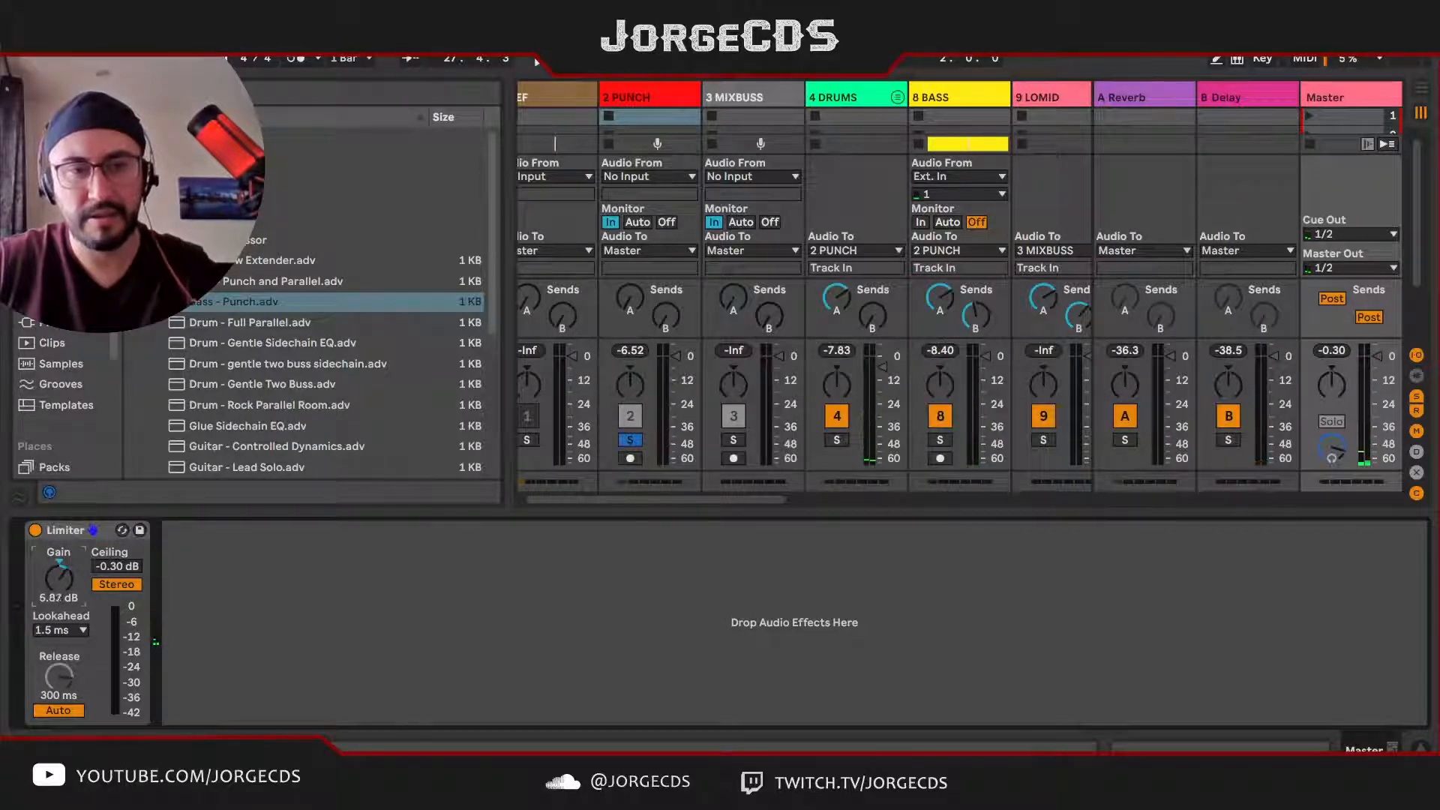
key(space)
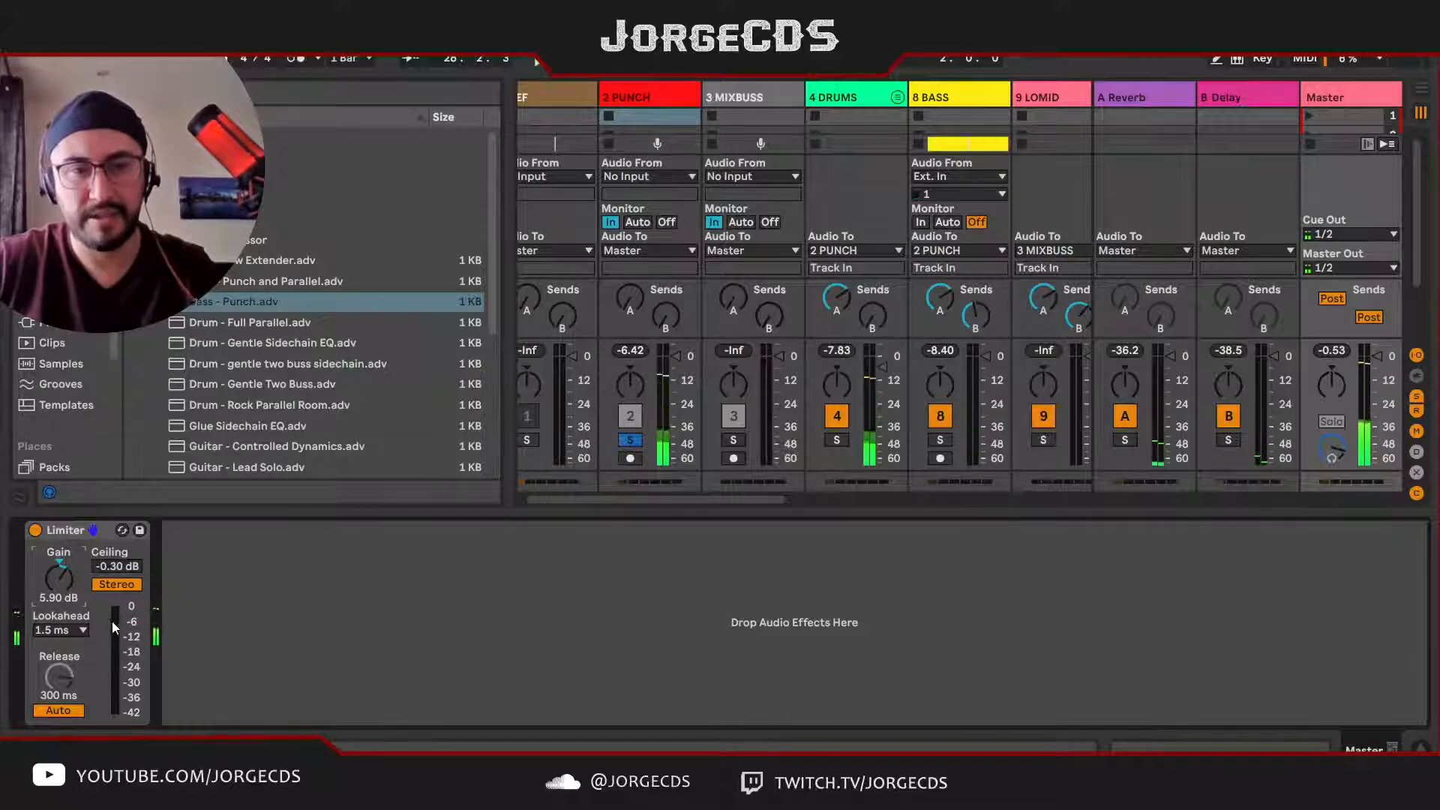
key(space)
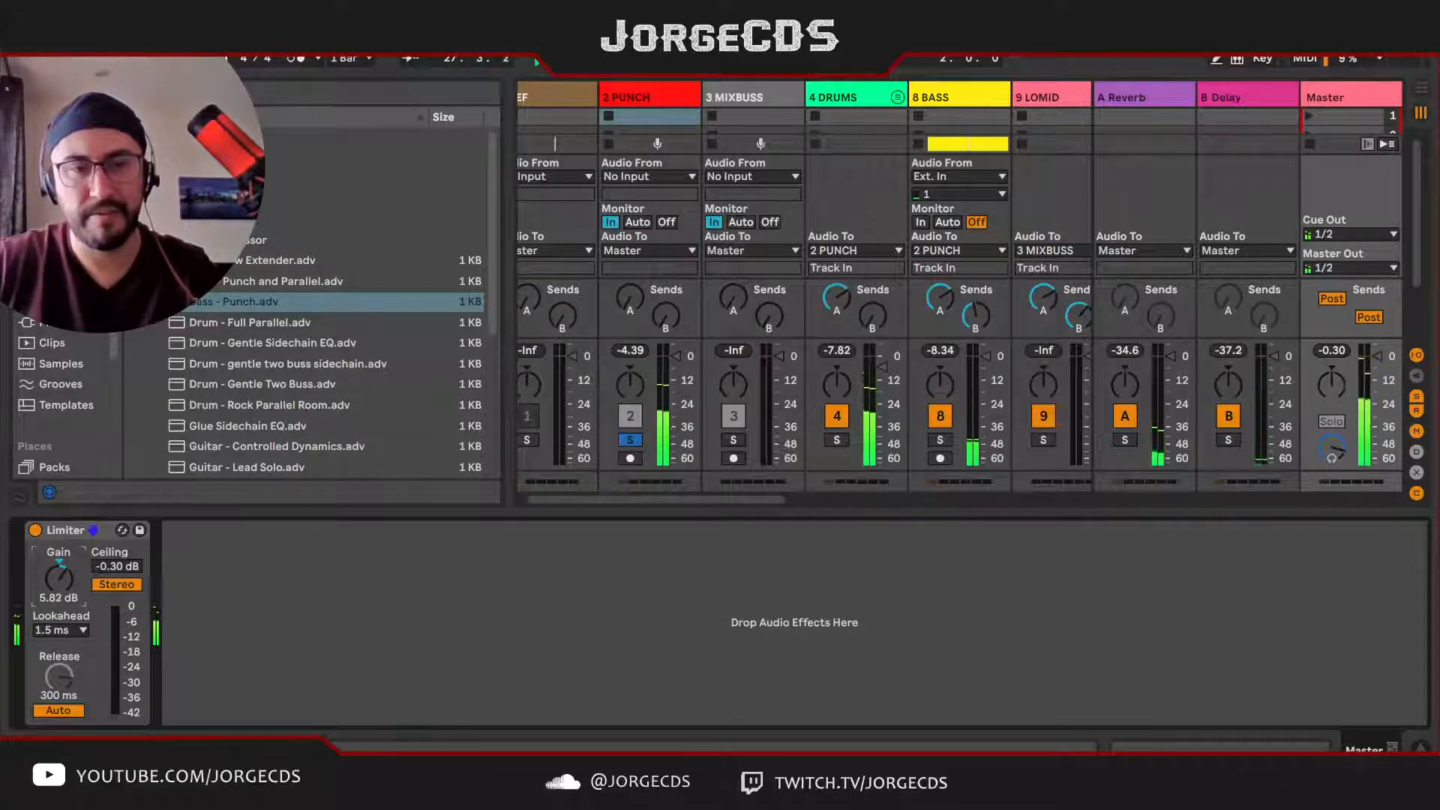
drag(62, 581, 62, 584)
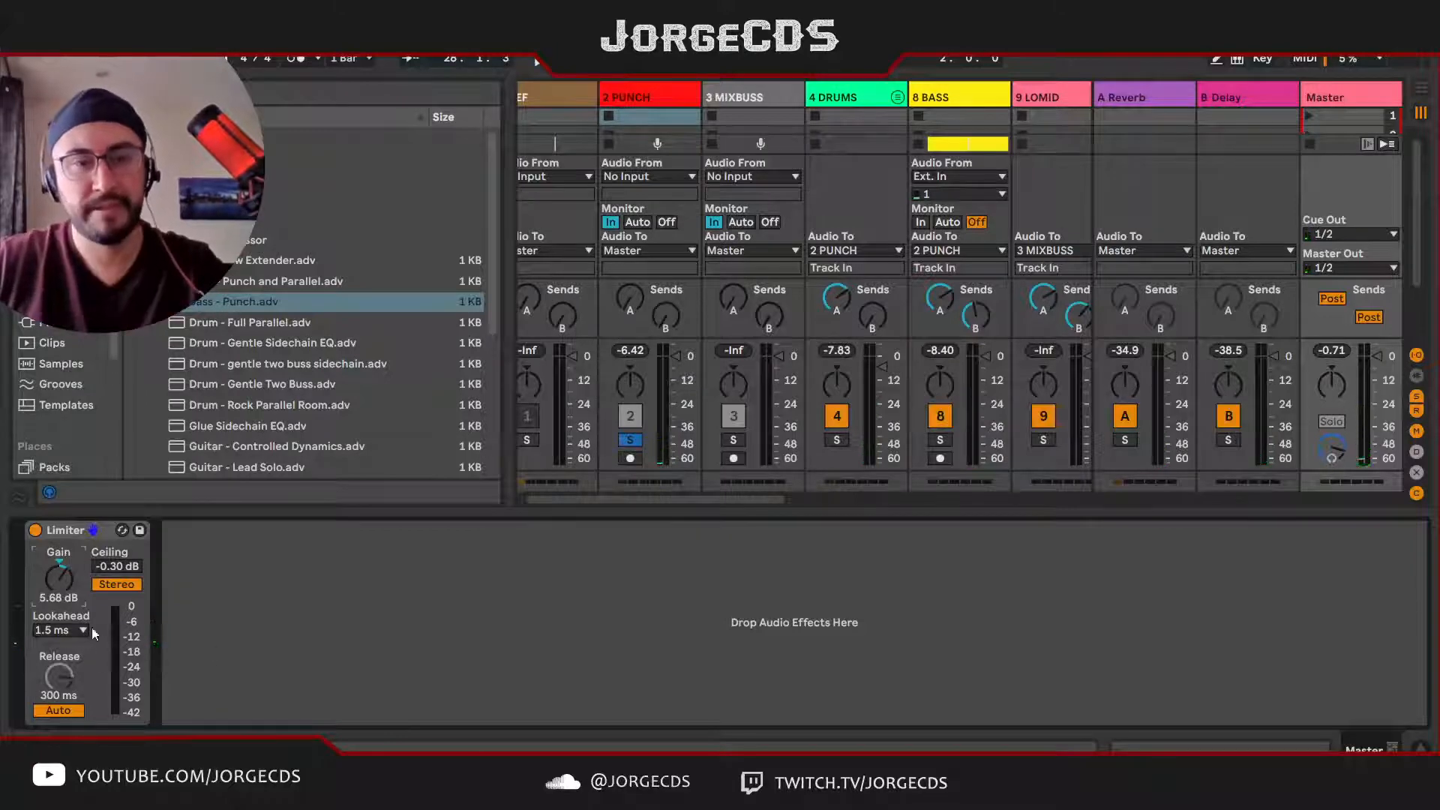
Step: Play the soloed PUNCH buss and review the device chains on the DRUMS, PUNCH and BASS tracks
click(840, 98)
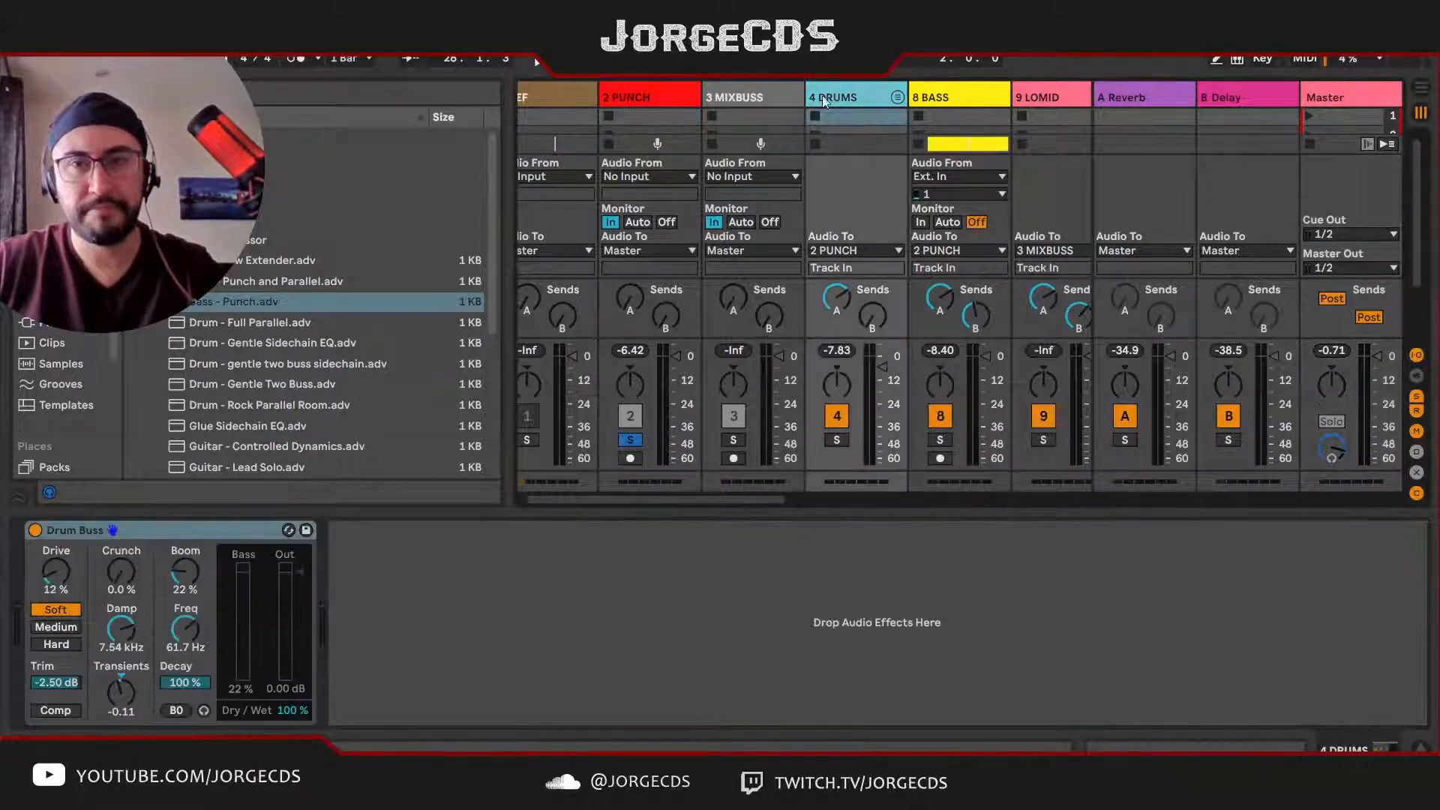
click(635, 96)
key(space)
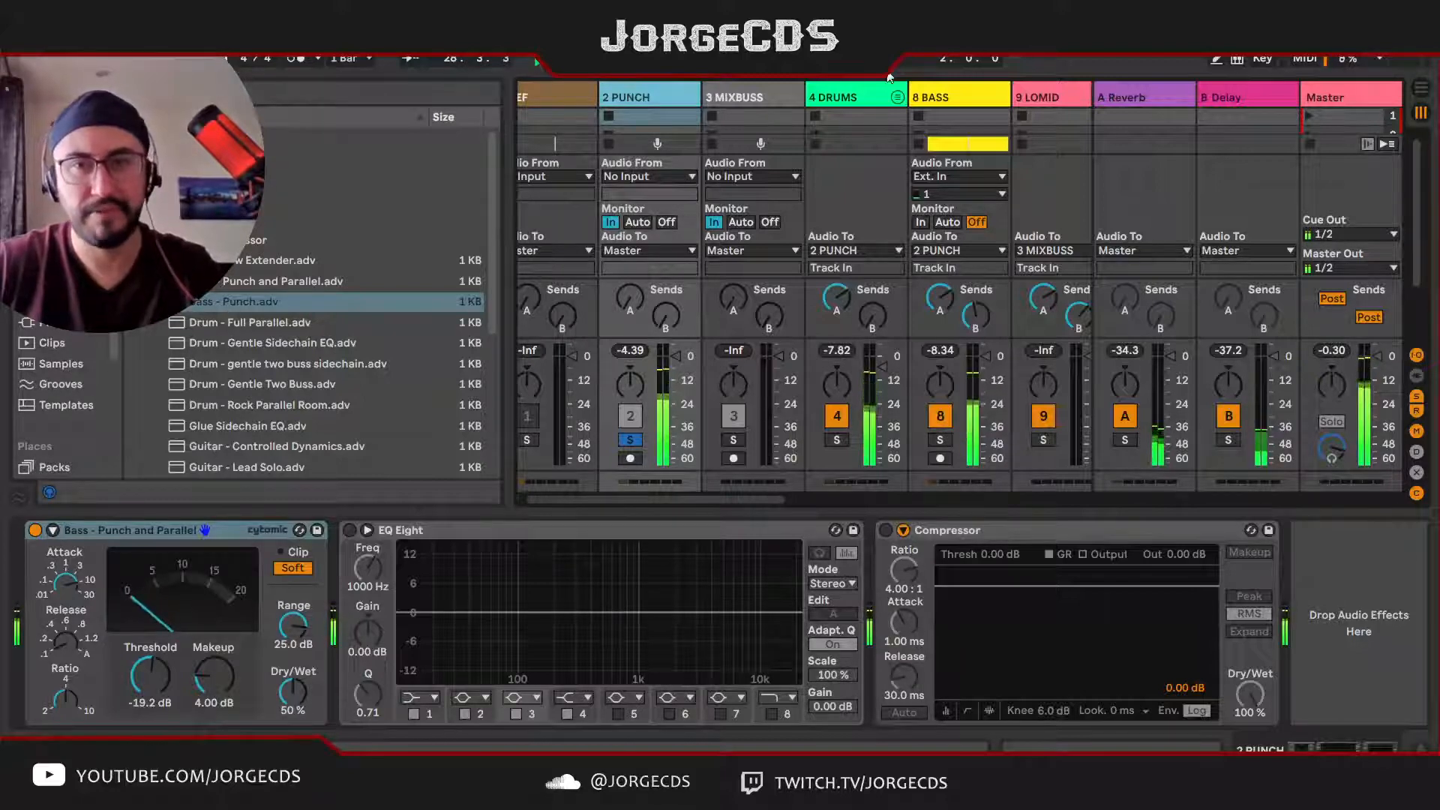
click(947, 91)
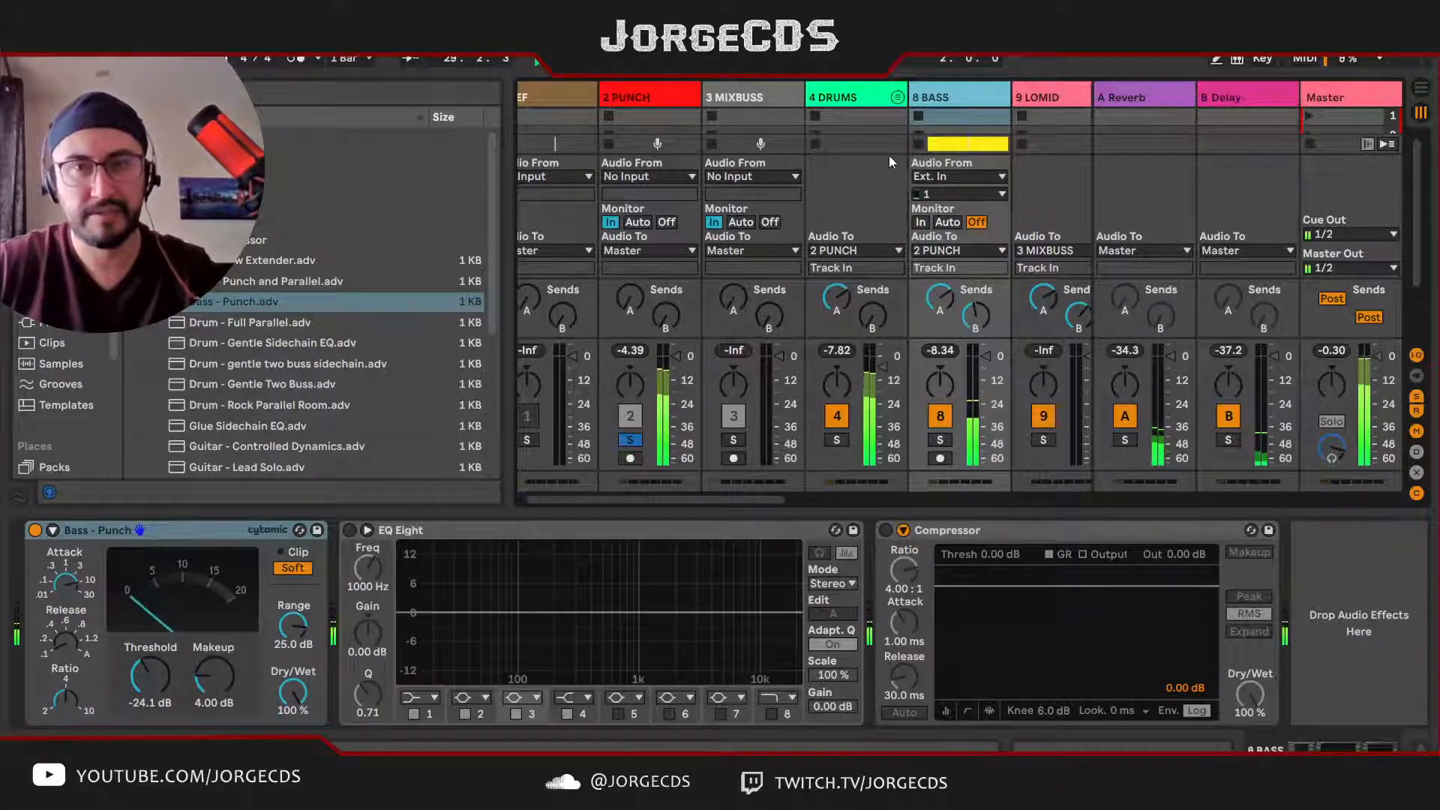
click(854, 98)
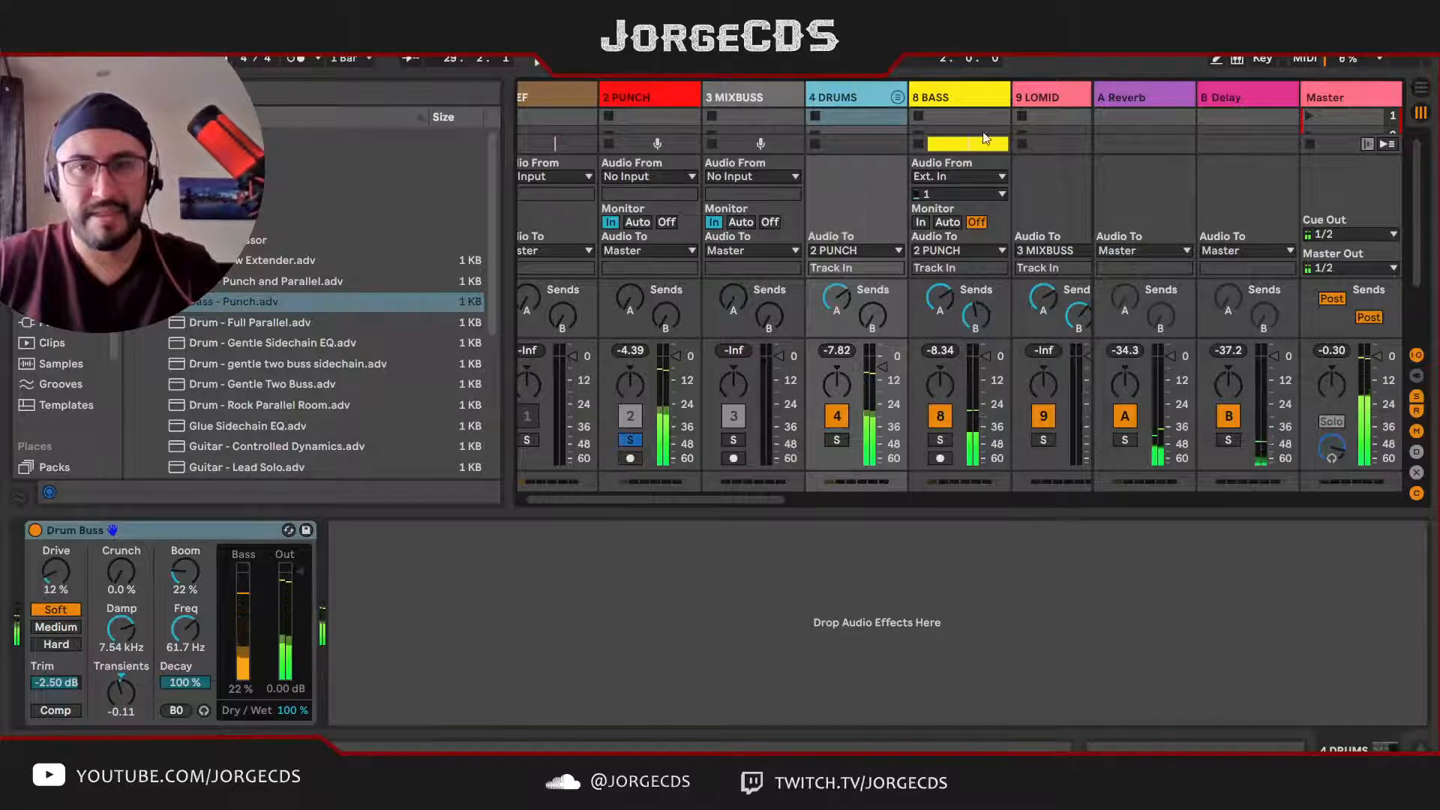
Step: Enable the EQ Eight on the BASS track and play the track soloed to examine its frequency spectrum
click(951, 96)
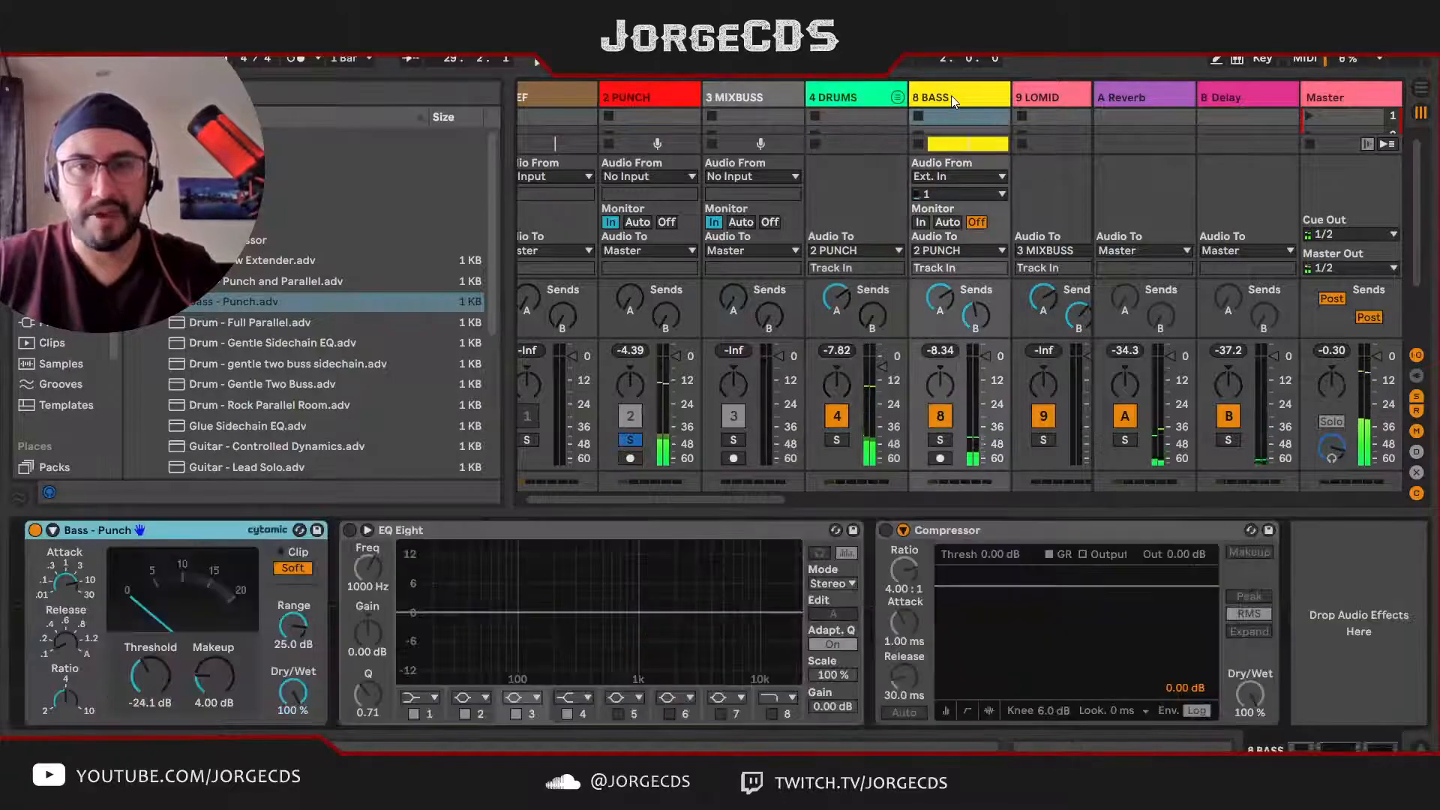
click(350, 530)
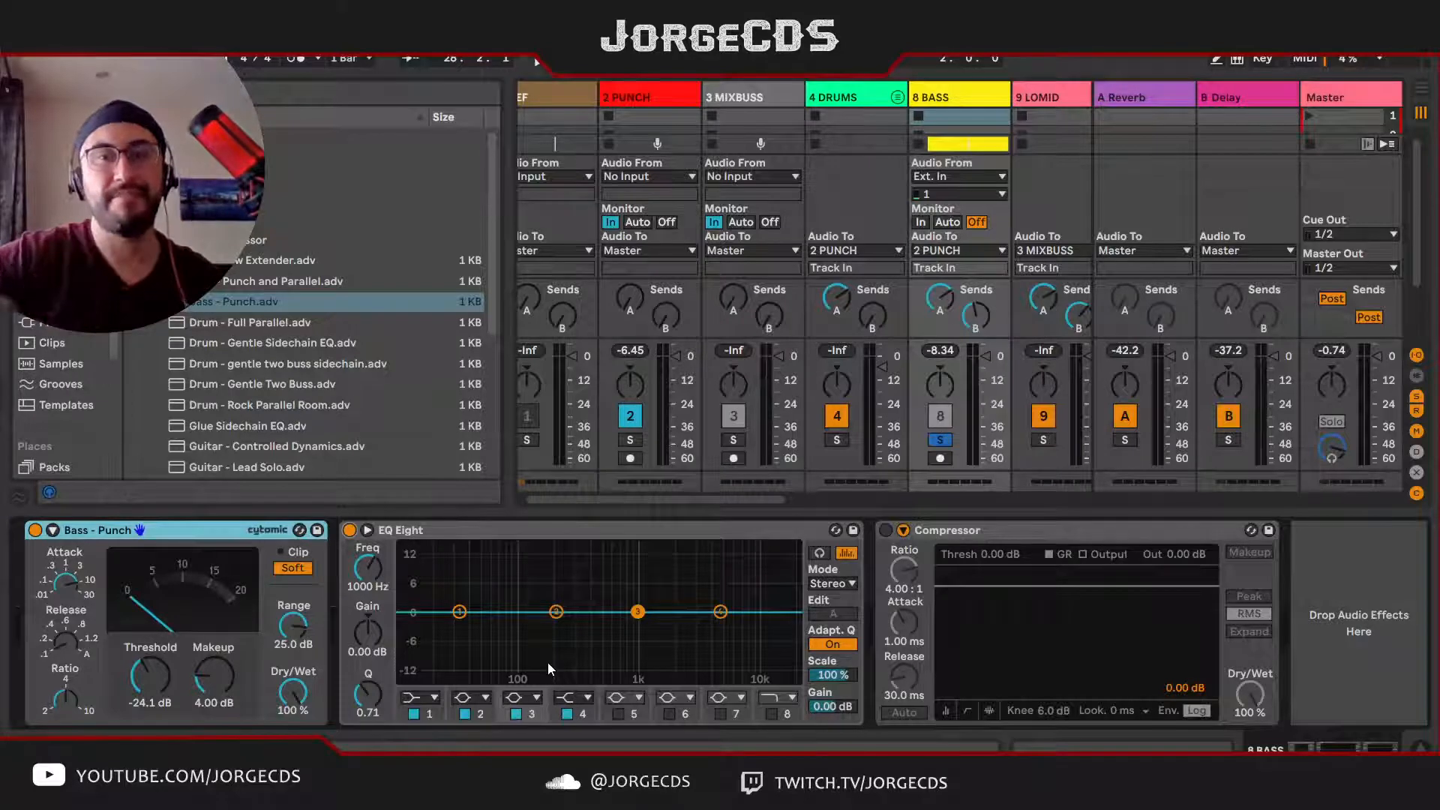
key(space)
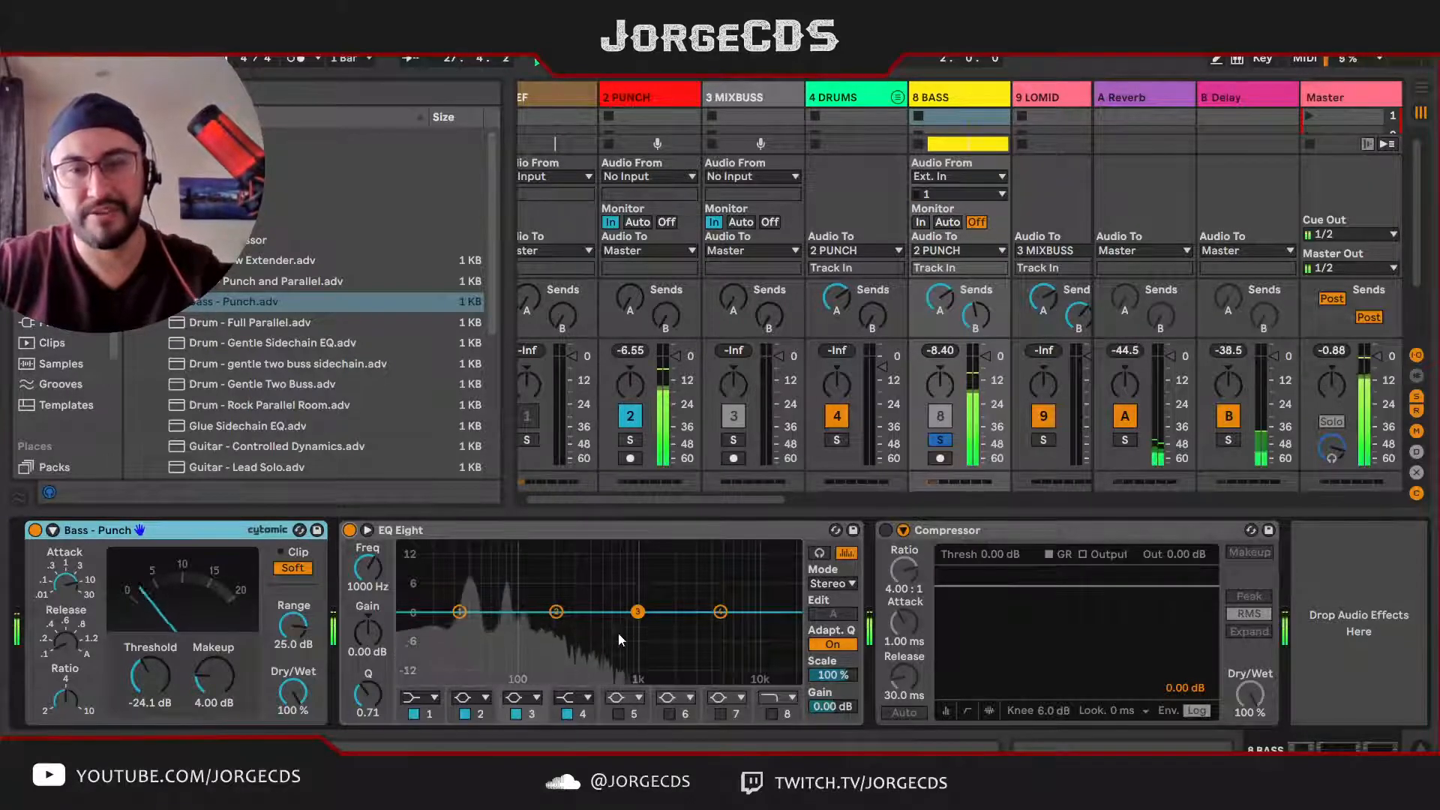
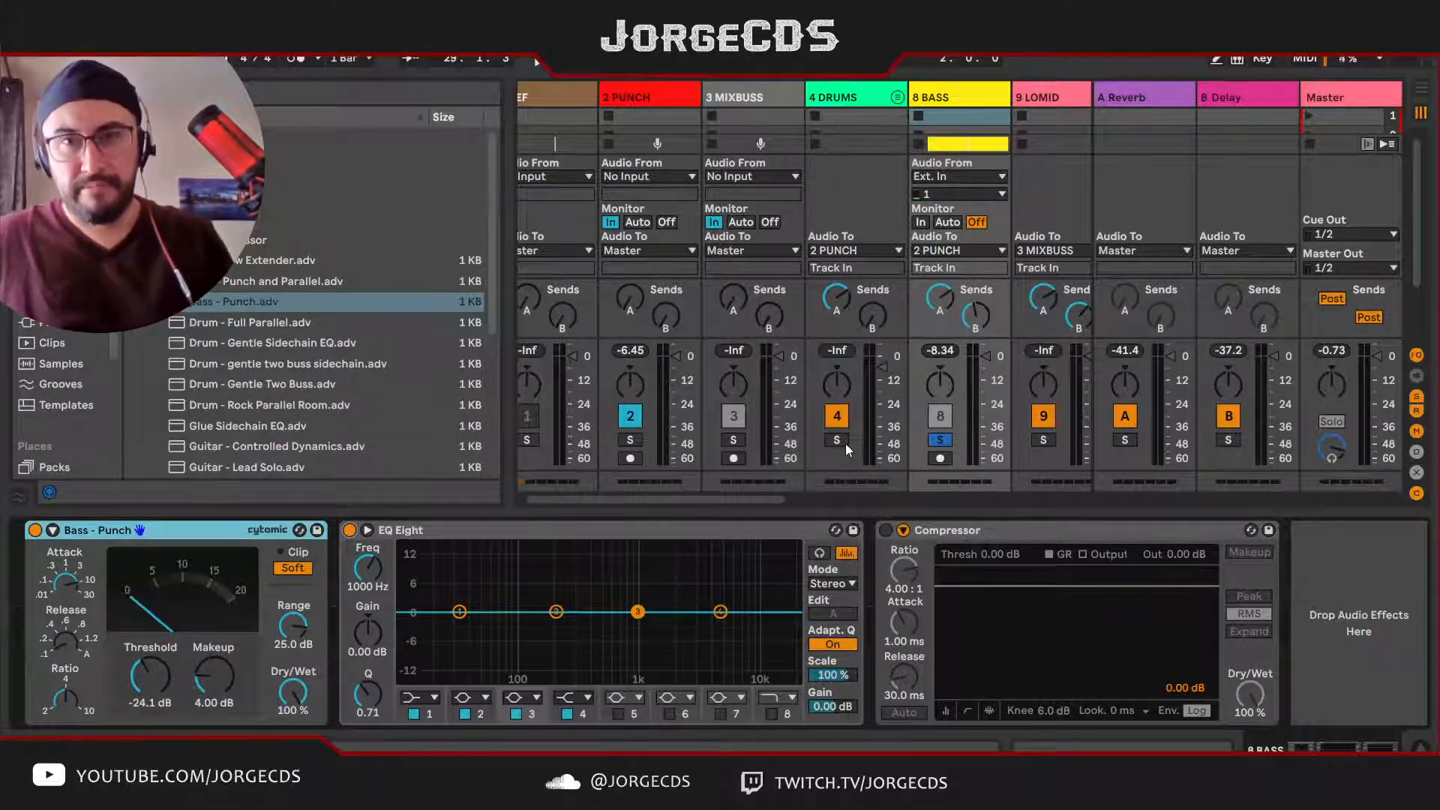
Step: Solo the LOMID group and play it to listen to the low-mid instruments on their own
click(839, 98)
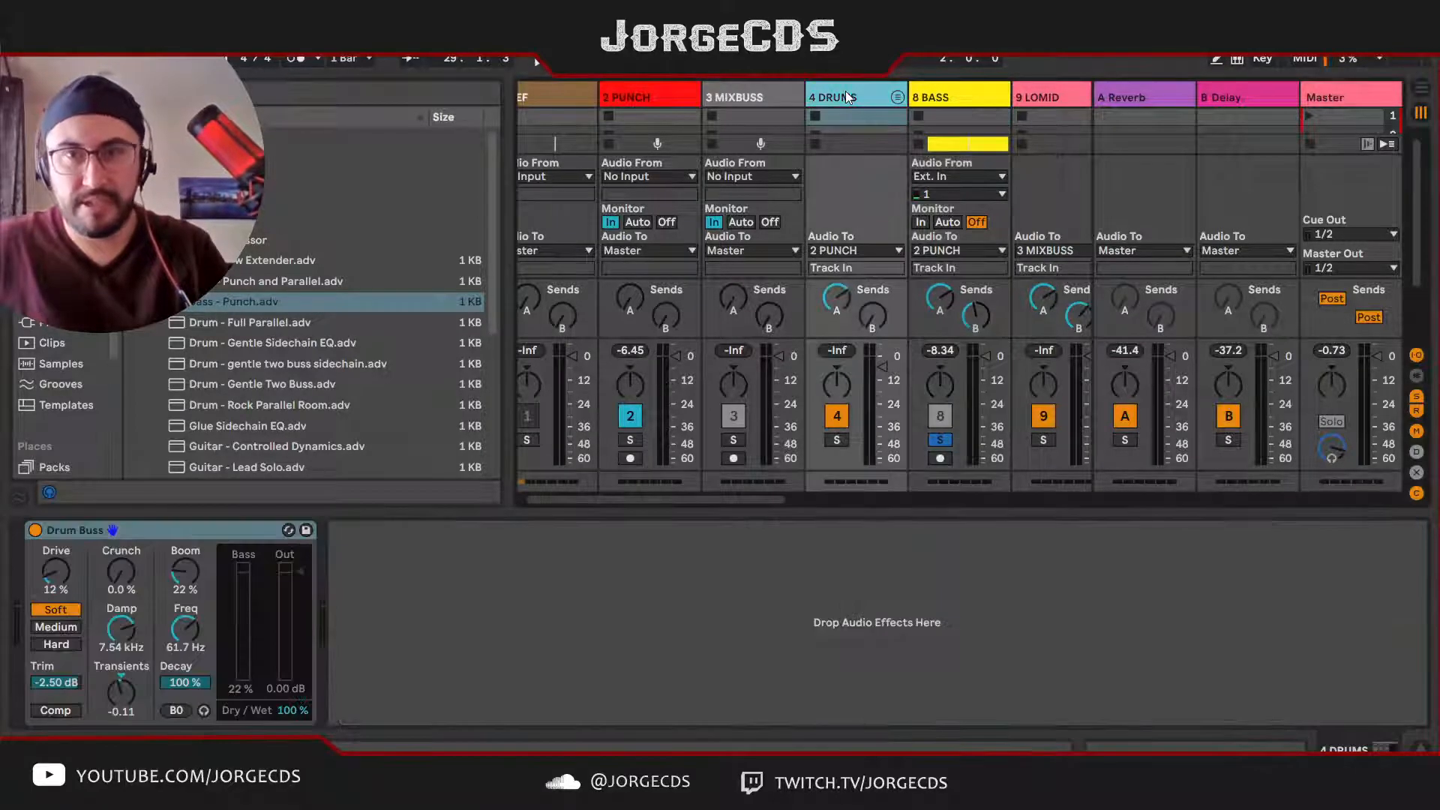
scroll(870, 274, right, 5)
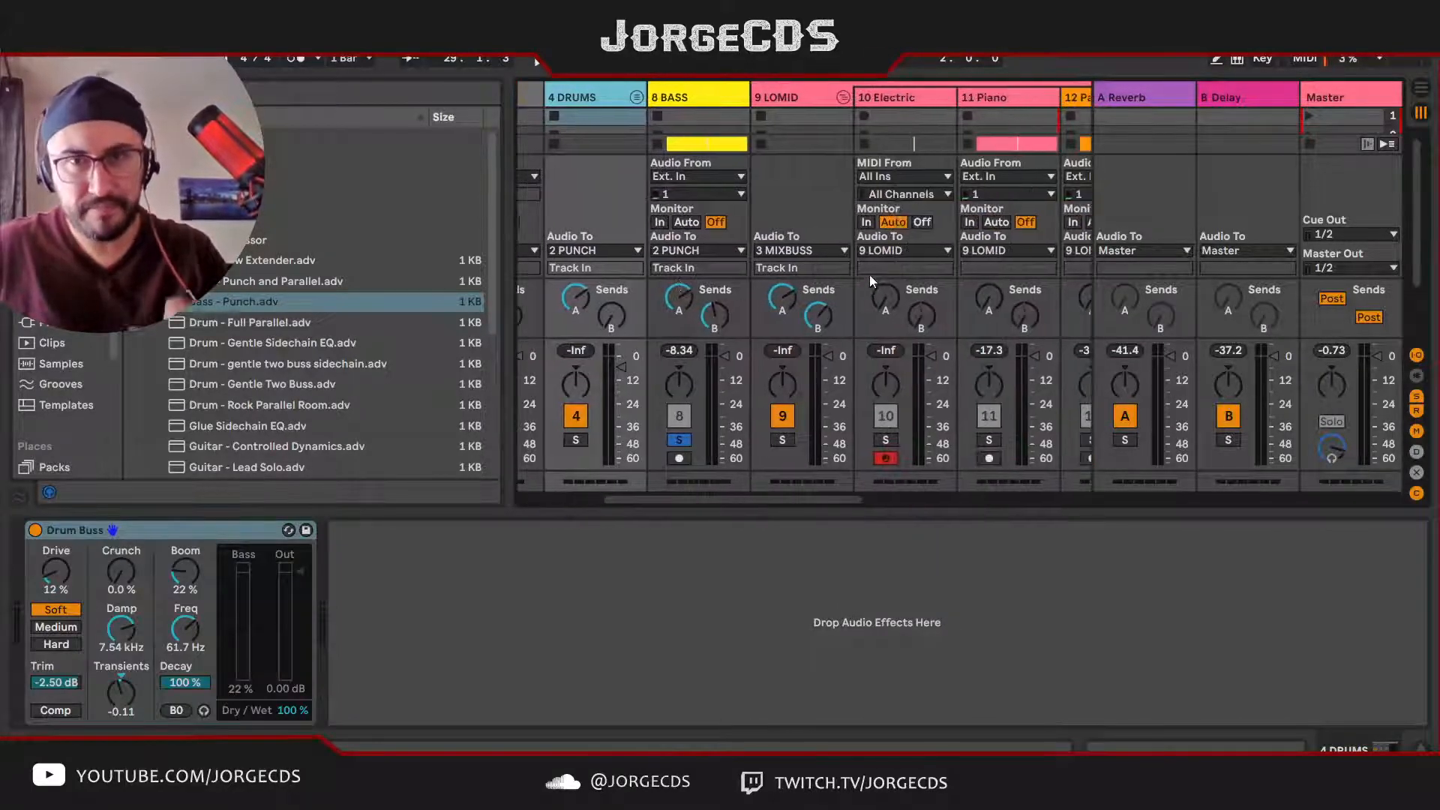
click(786, 91)
click(783, 440)
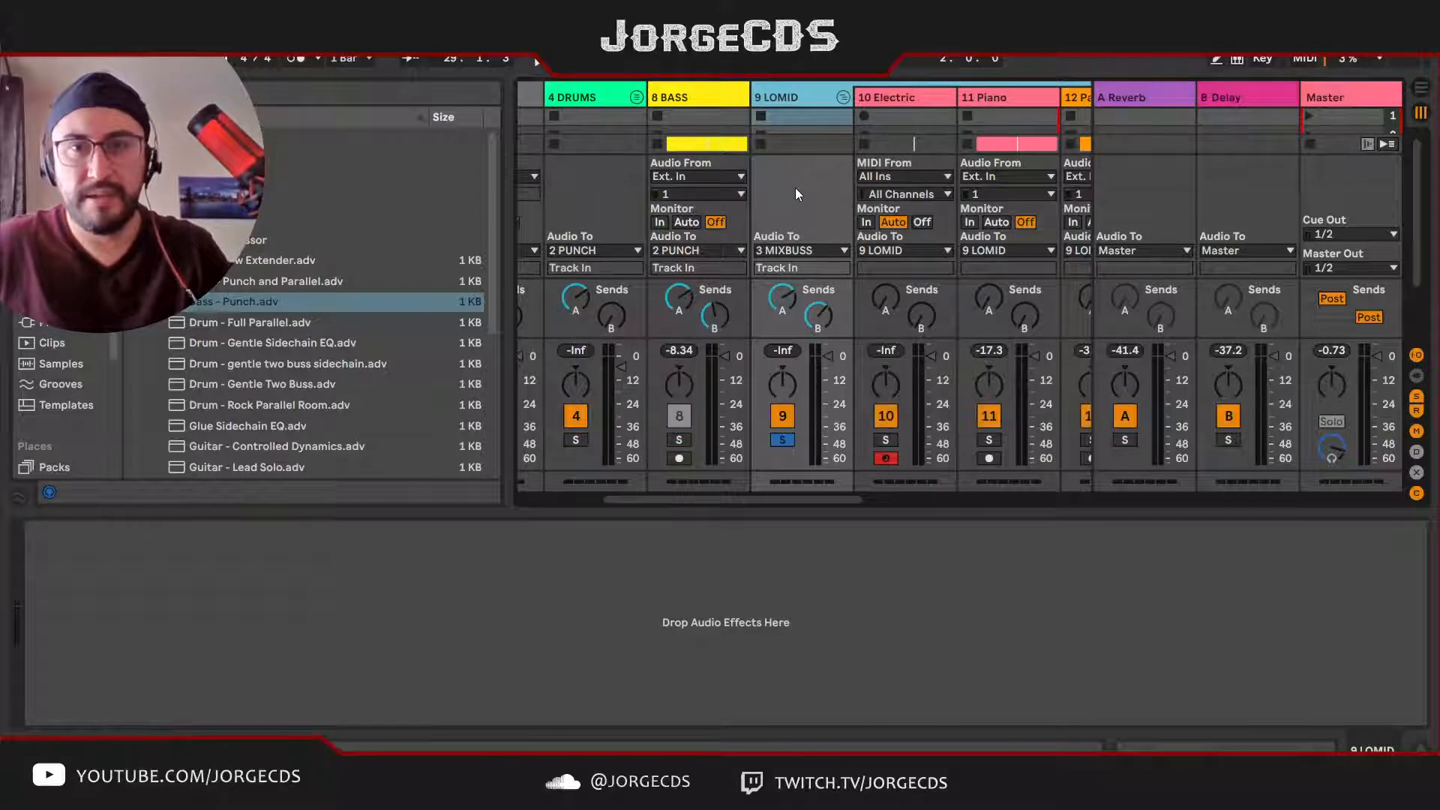
key(space)
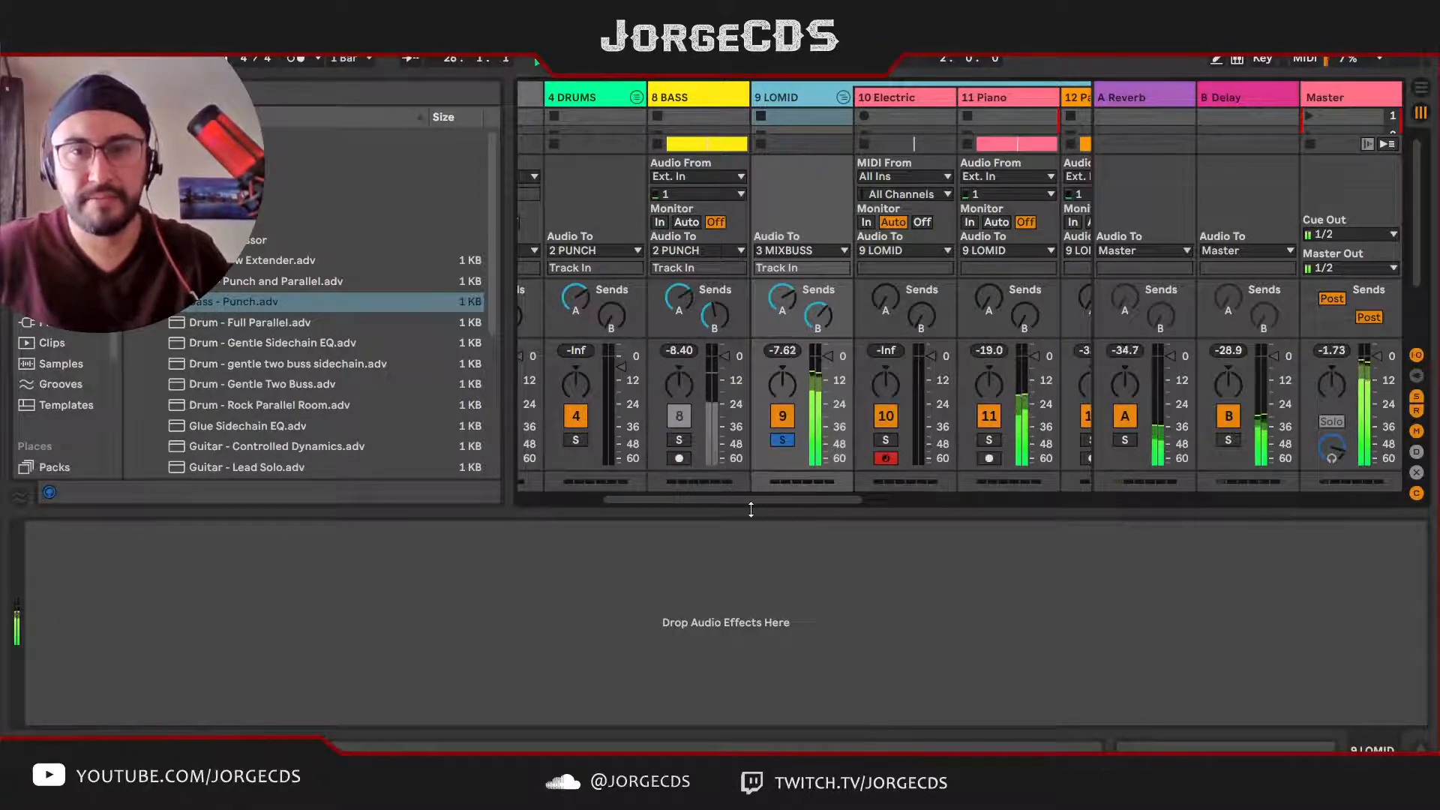
drag(765, 501, 801, 498)
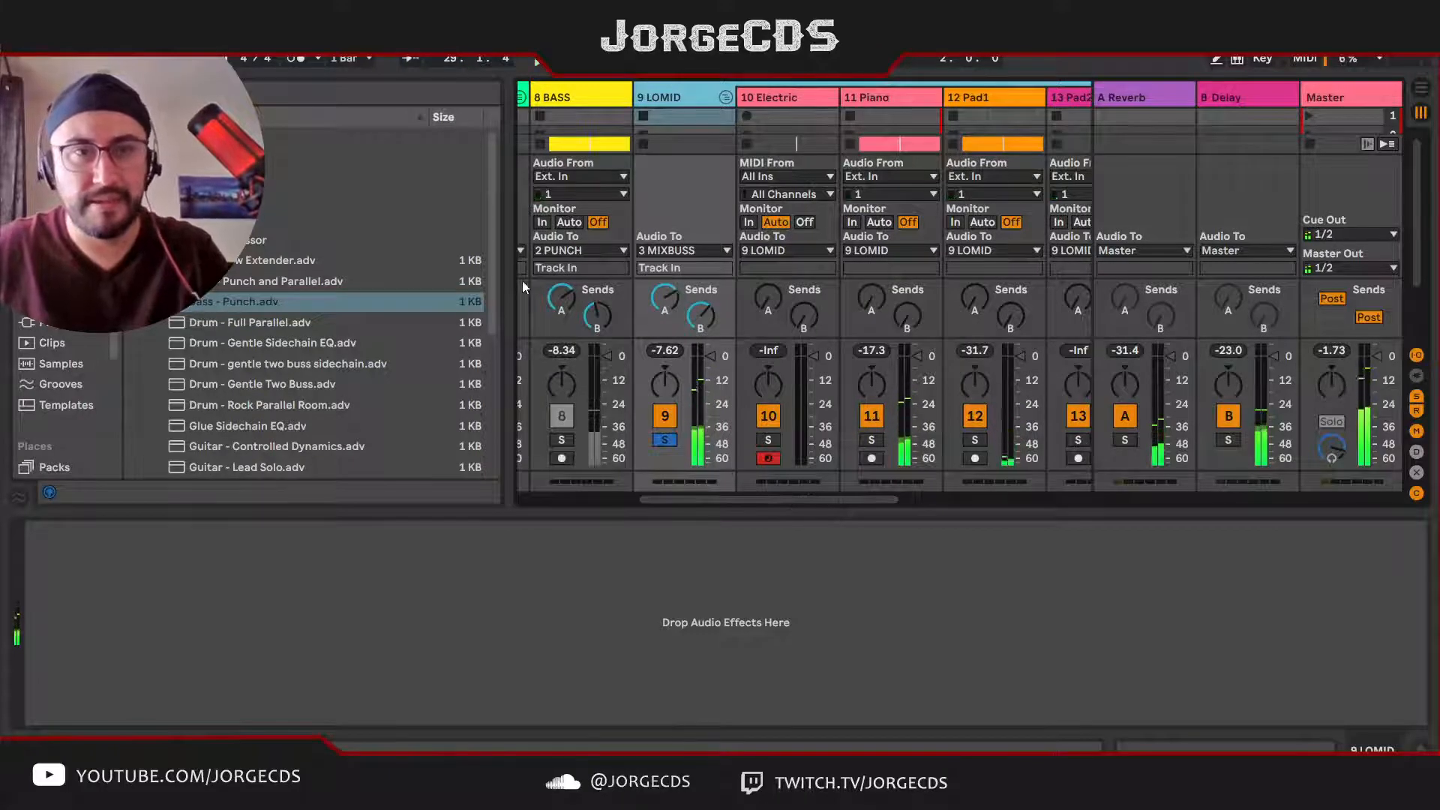
Step: Enable the Compressor on the BASS track, show its transfer curve and choose 5 Kick Snare as the sidechain source
click(579, 98)
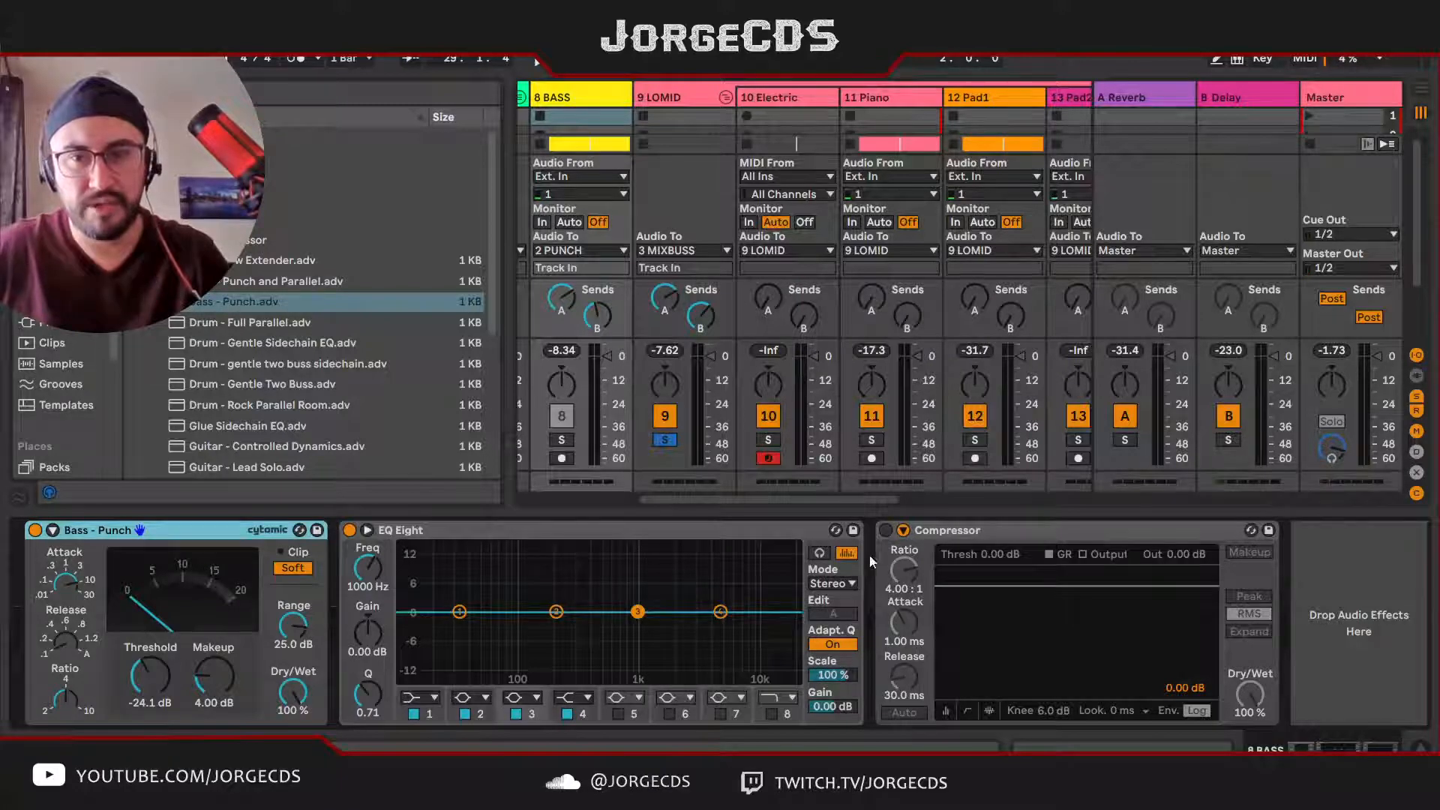
click(886, 530)
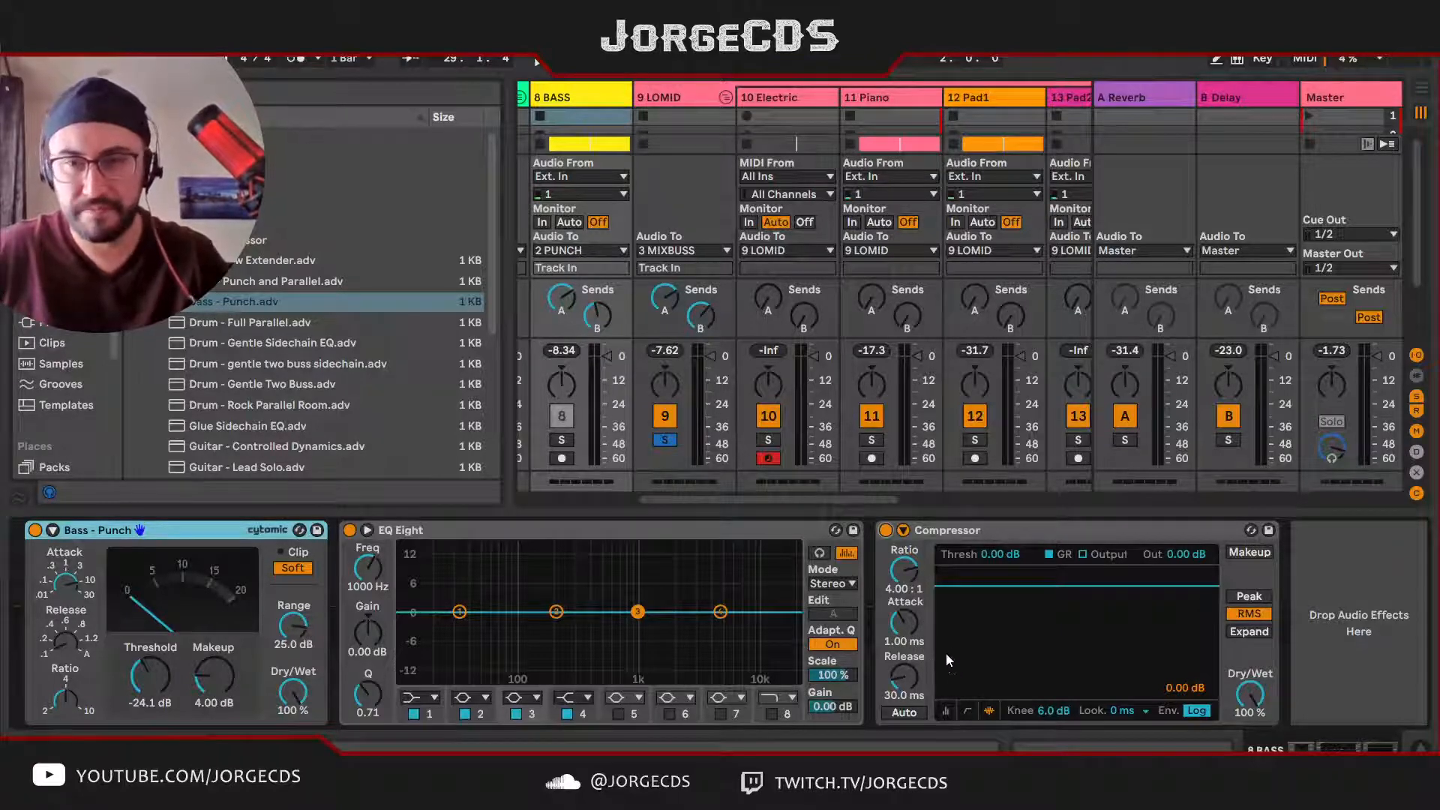
click(968, 710)
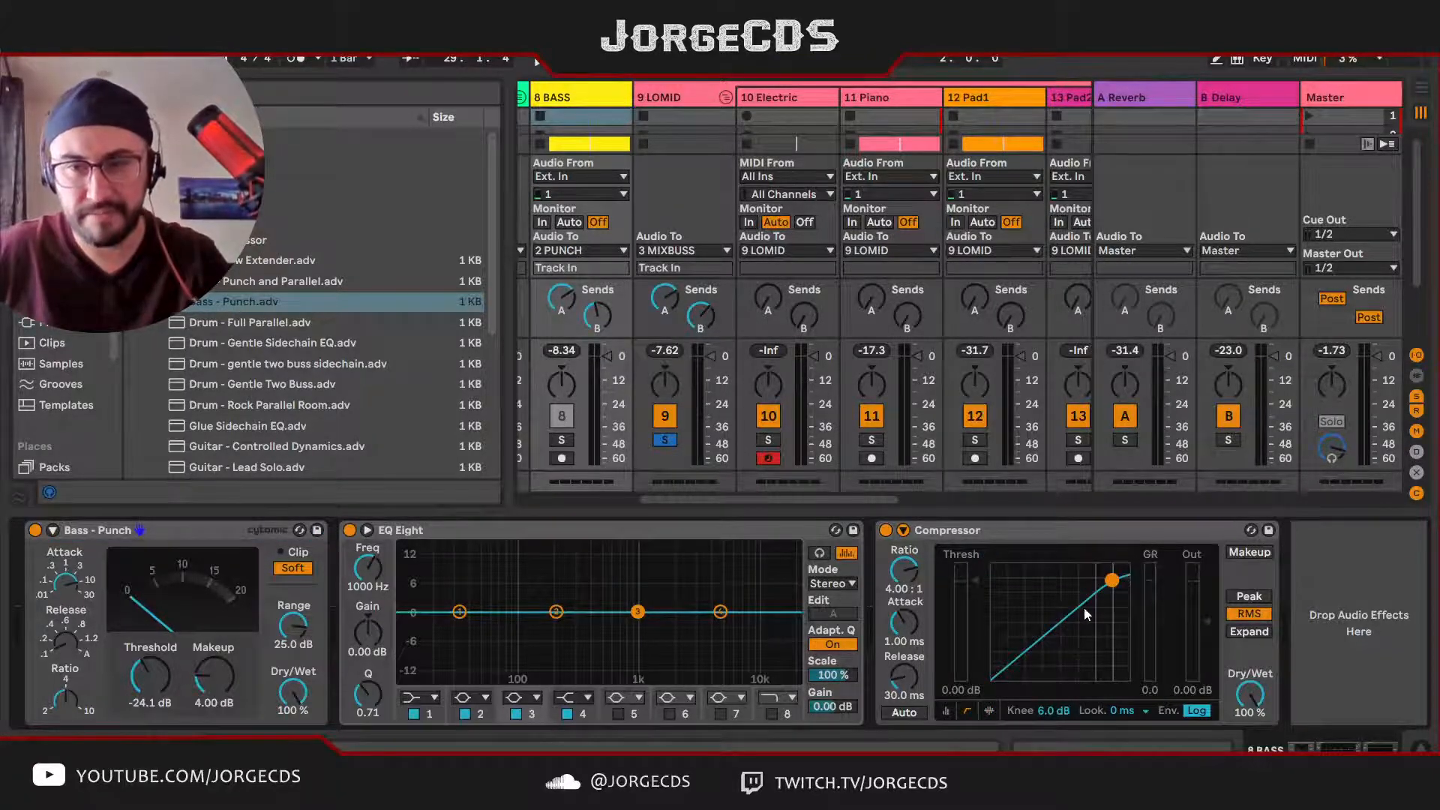
click(904, 531)
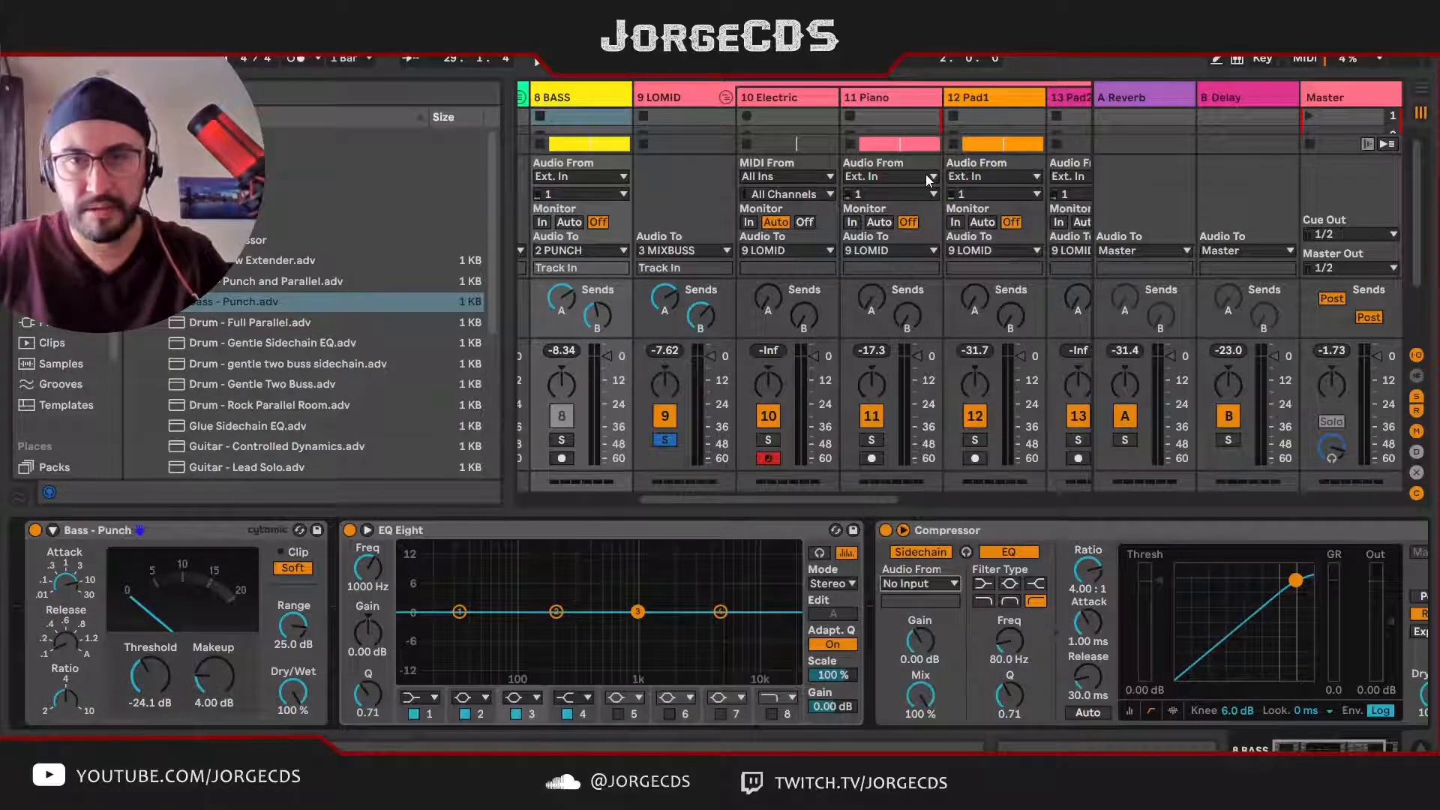
click(936, 223)
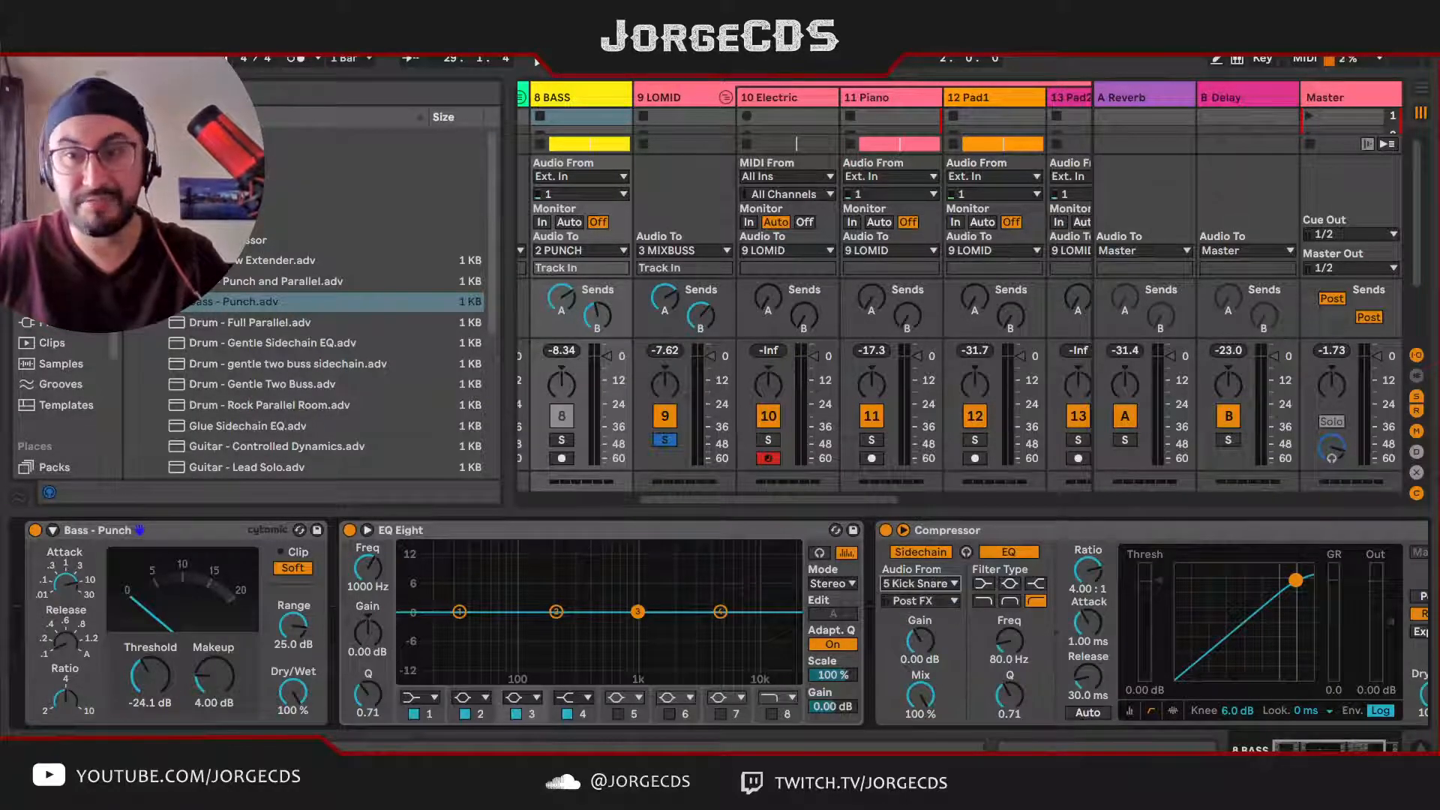
Step: Lower the sidechain Compressor's threshold to -15.3 dB during playback and solo the BASS track to hear the ducking
scroll(720, 622, right, 3)
key(space)
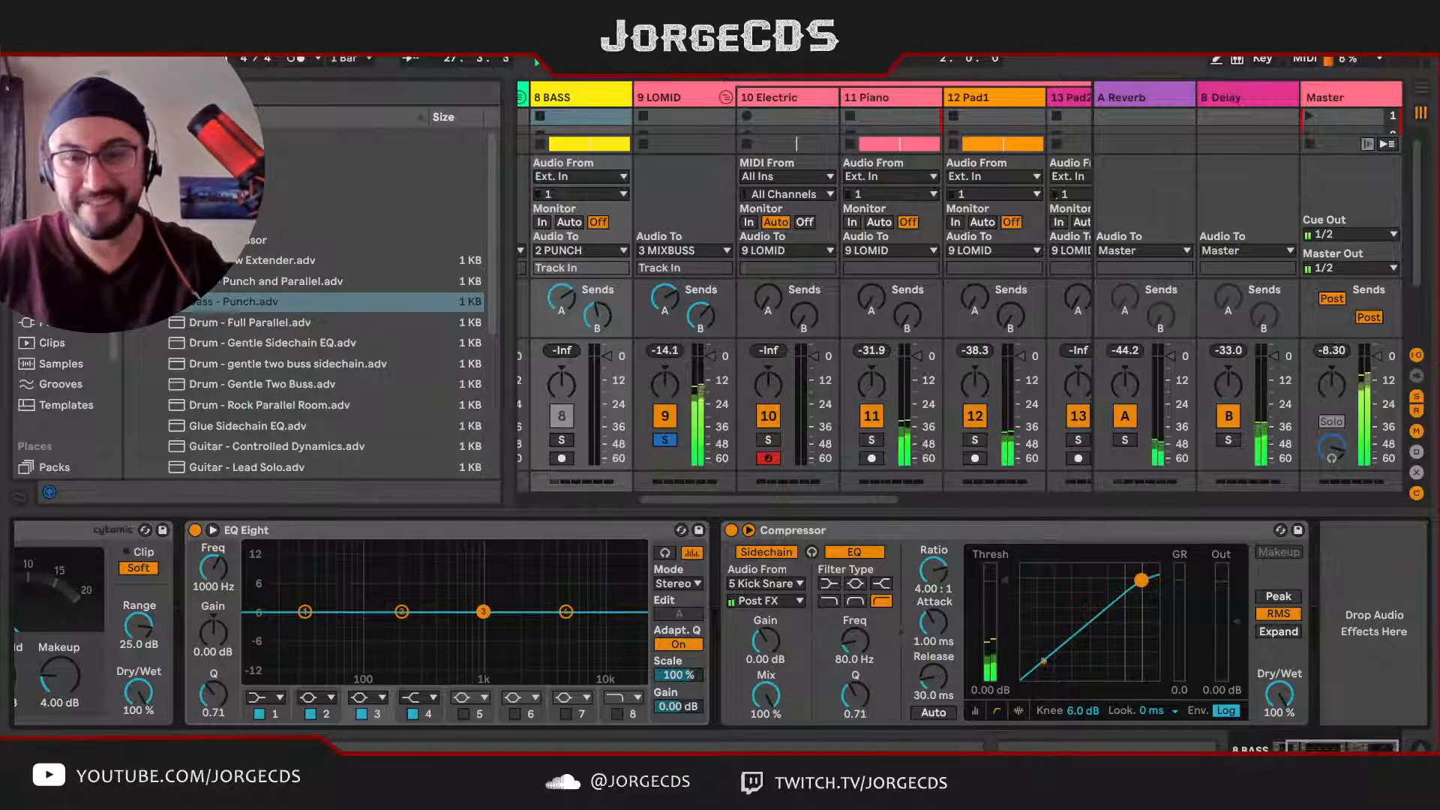
drag(1004, 580, 1003, 626)
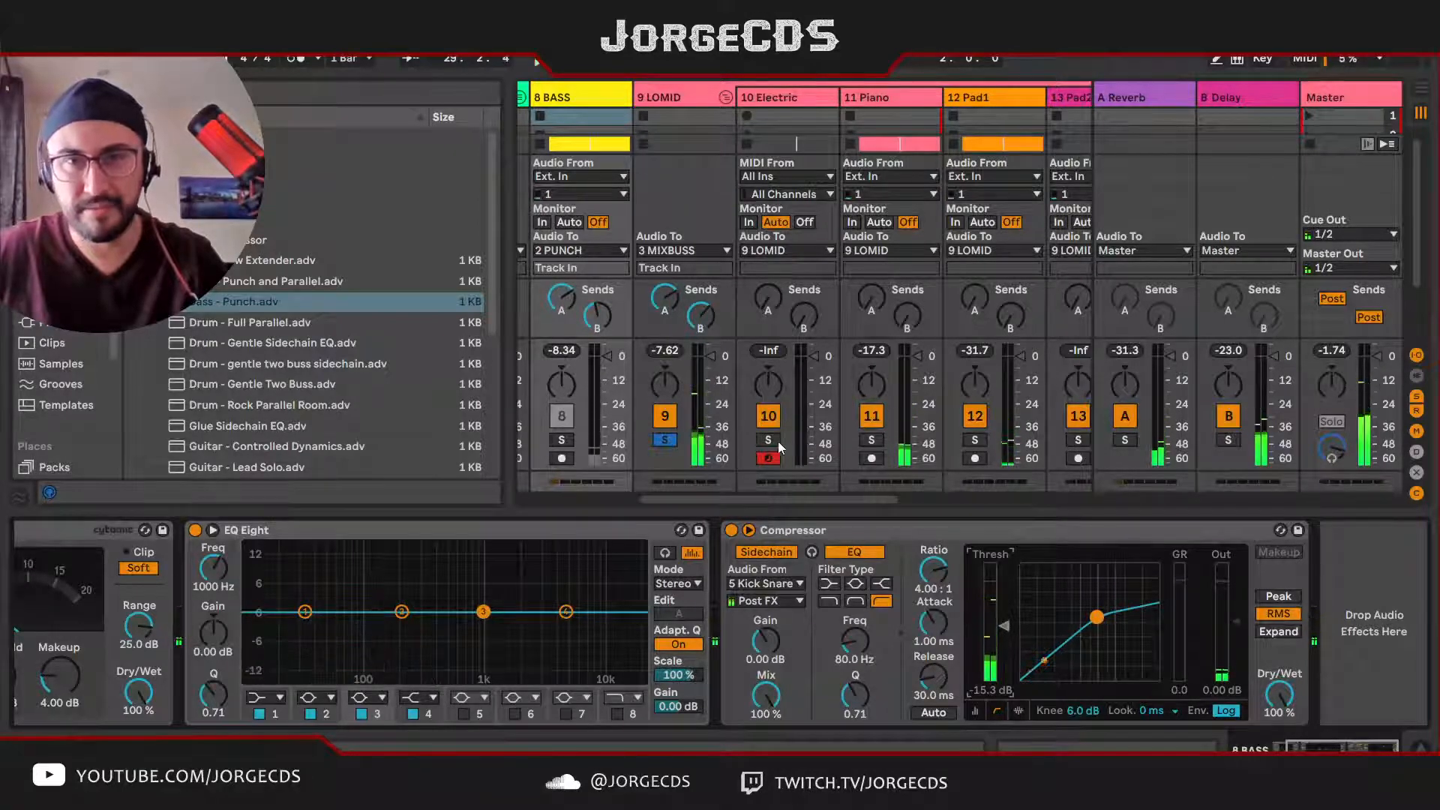
click(634, 460)
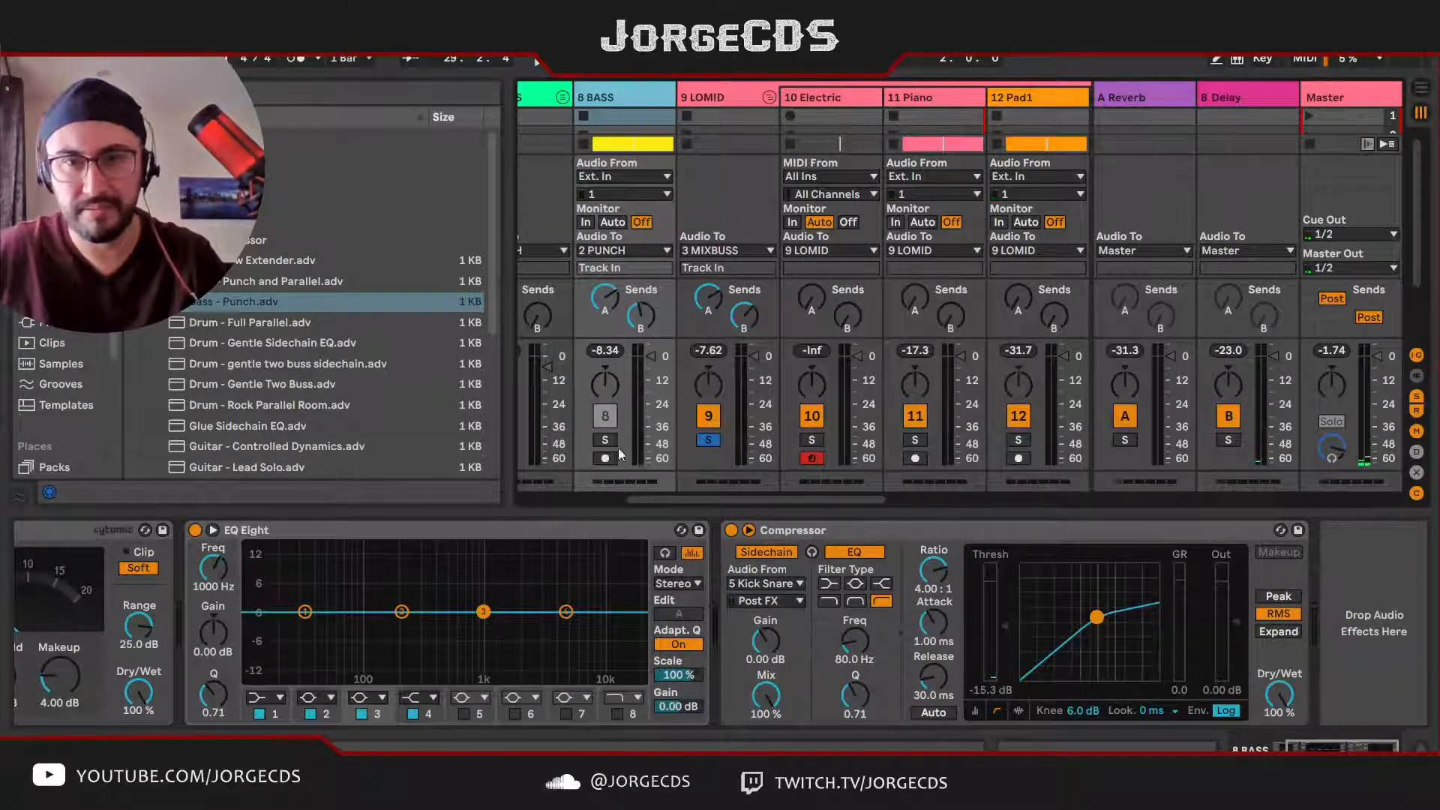
scroll(610, 440, left, 3)
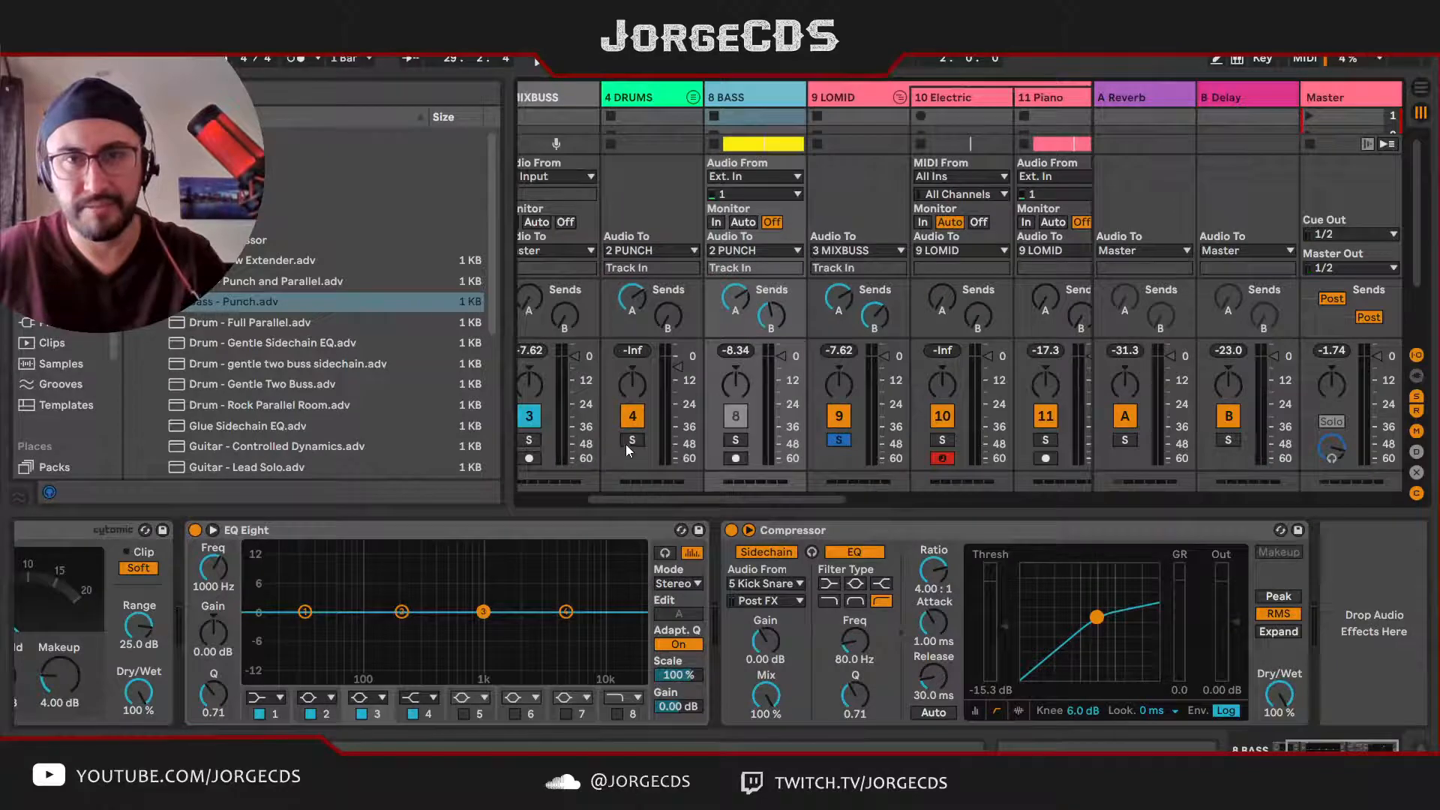
click(736, 441)
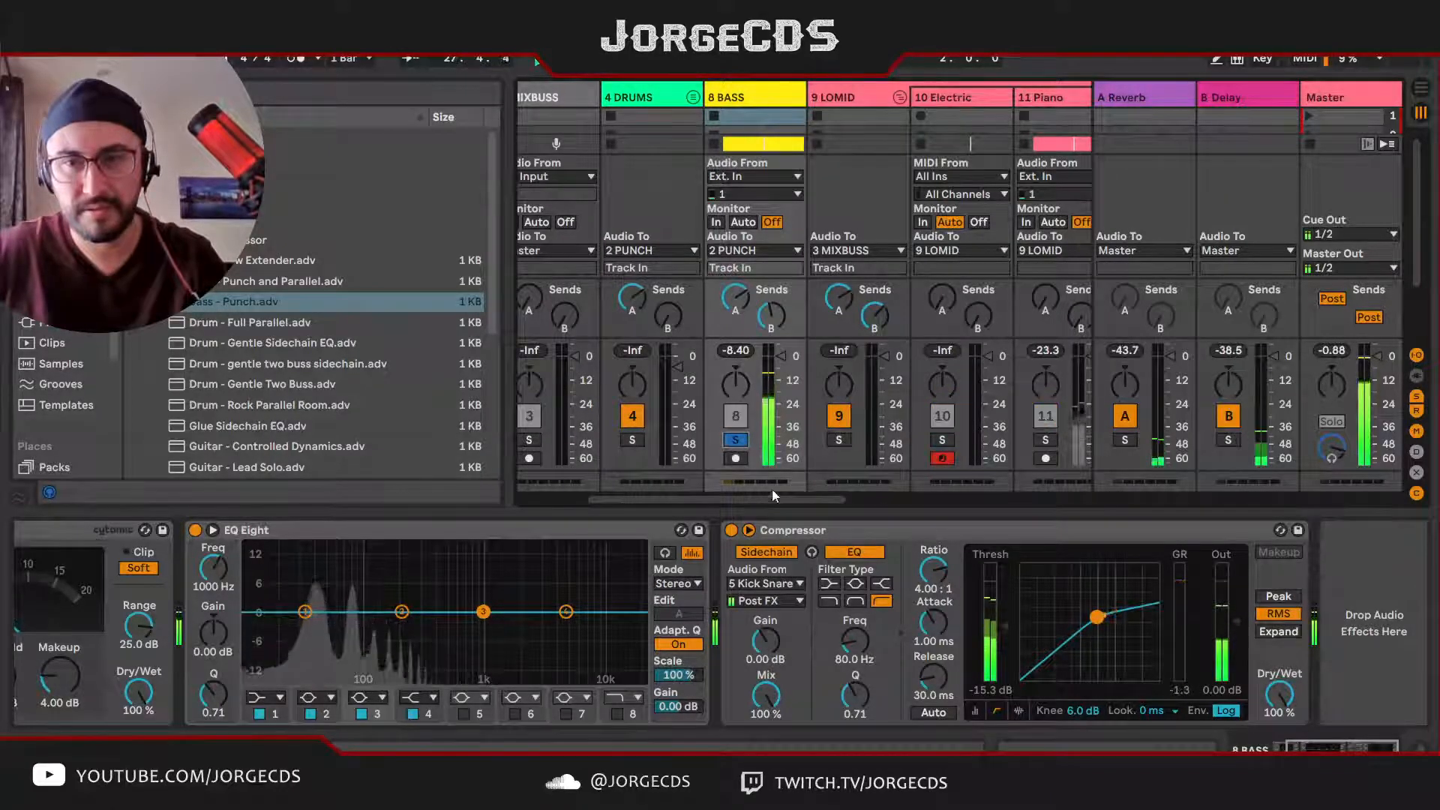
Step: Set the BASS Compressor's attack to 0.01 ms and release to 24.6 ms, and turn on automatic release
drag(937, 621, 938, 668)
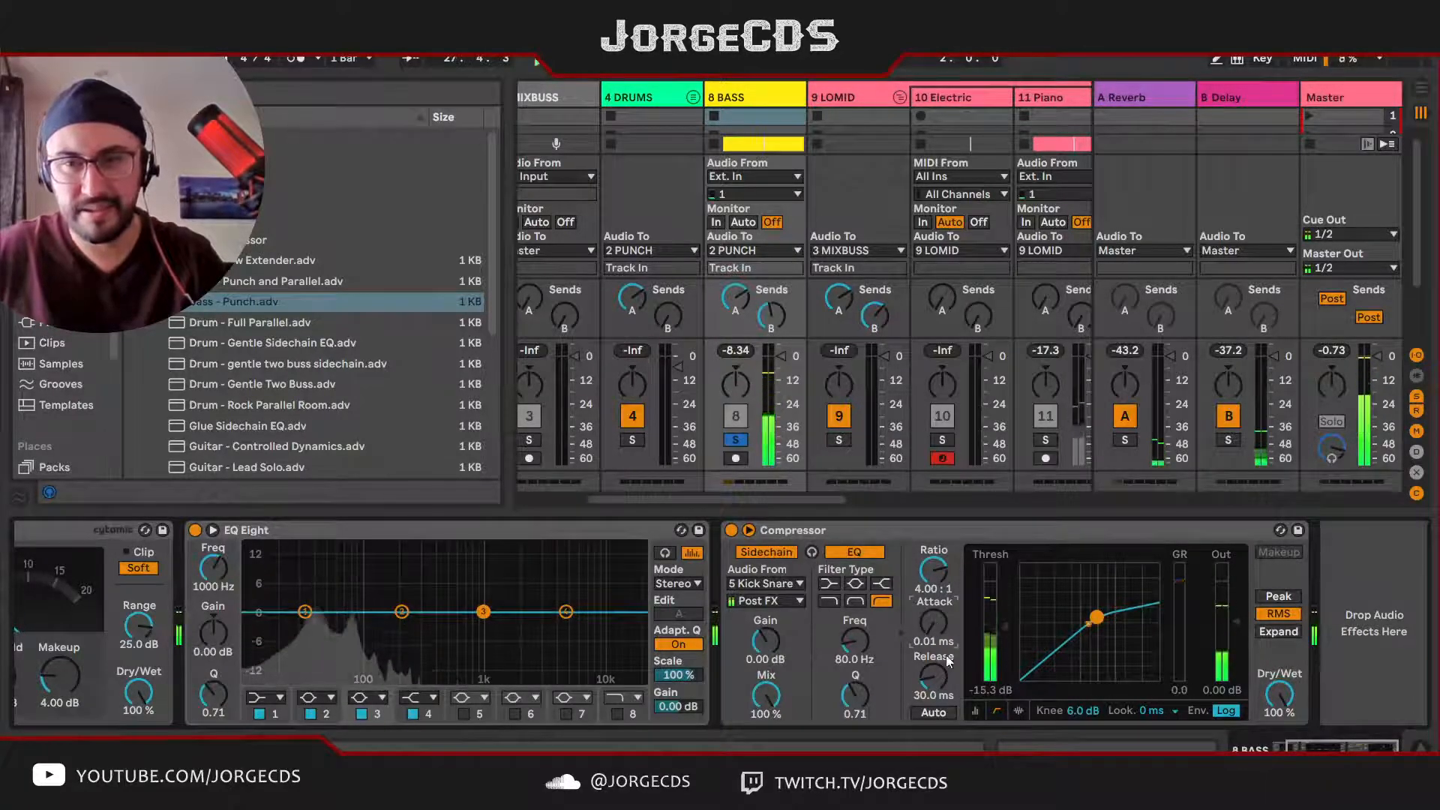
drag(938, 680, 939, 689)
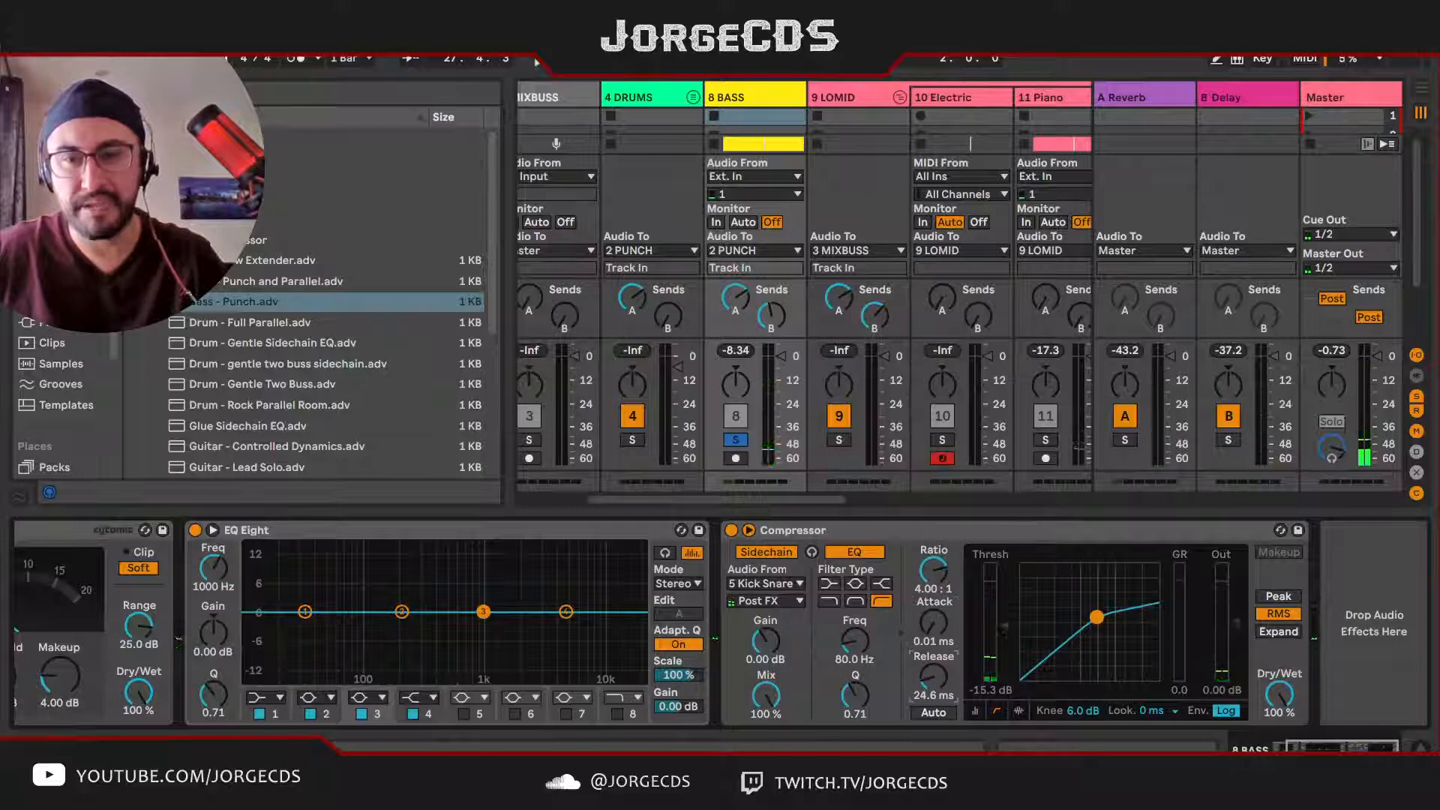
click(941, 716)
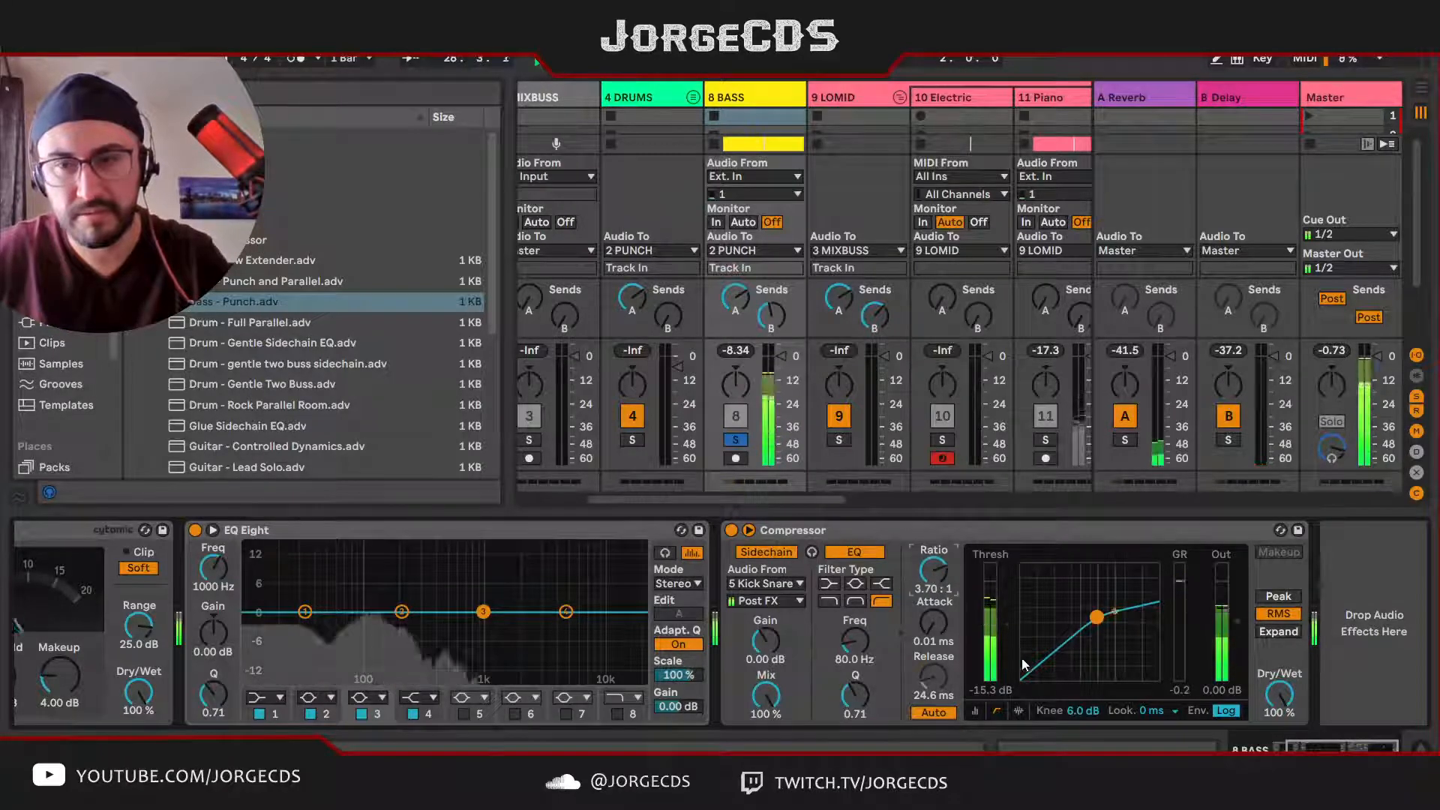
Step: Set the BASS Compressor's ratio to 3.70:1, knee to 3.8 dB and threshold to -19.0 dB while listening
drag(1081, 712, 1081, 738)
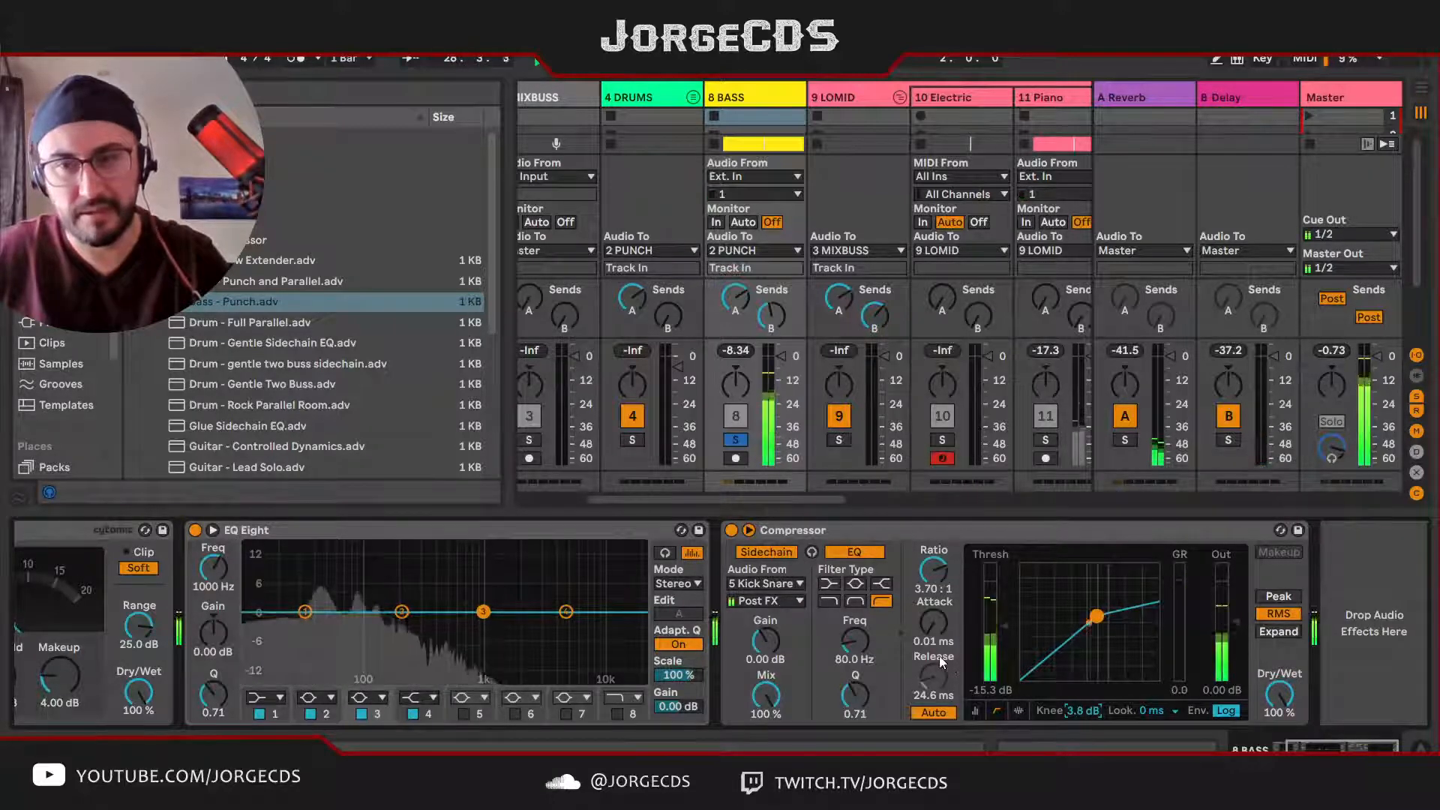
drag(1005, 627, 1005, 638)
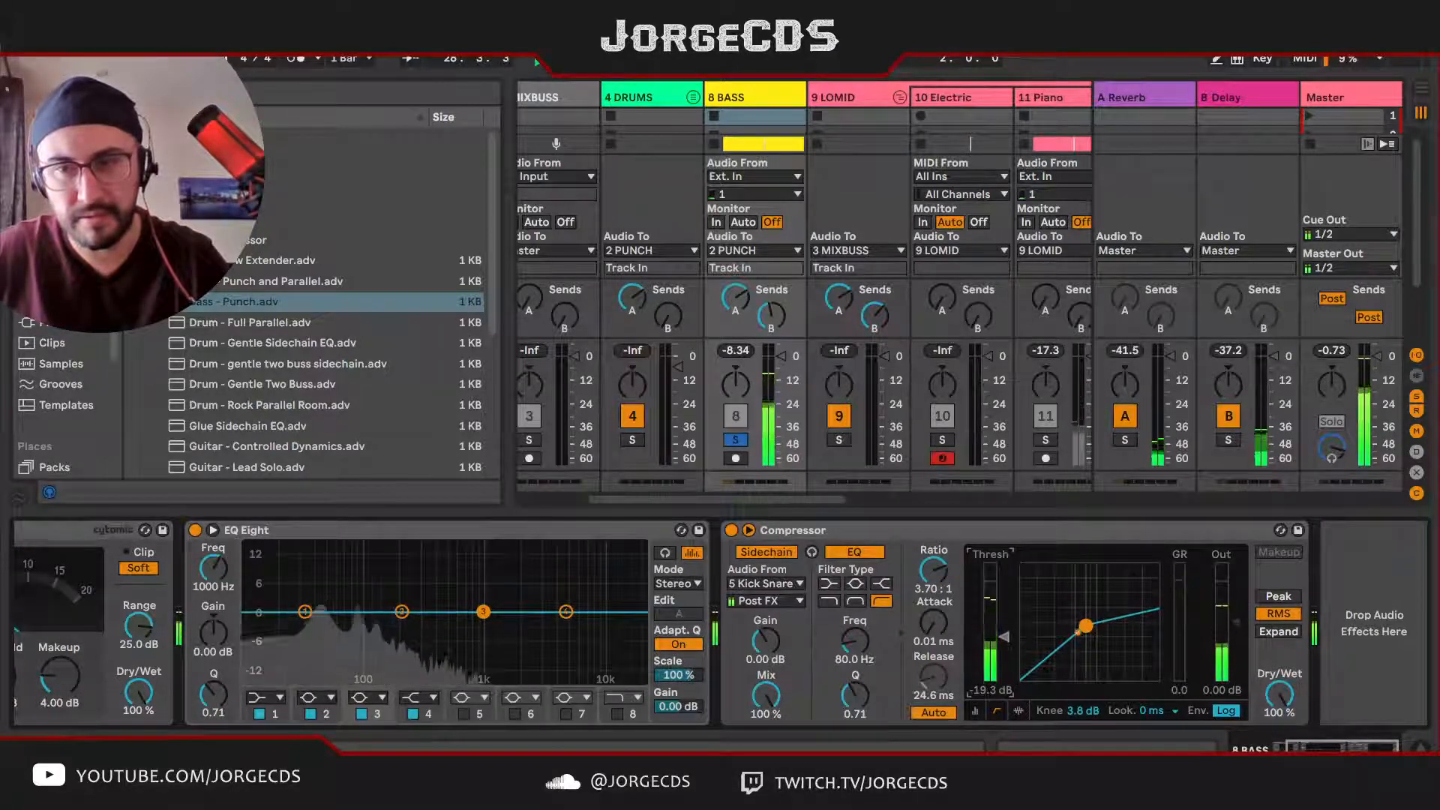
drag(1006, 638, 1005, 637)
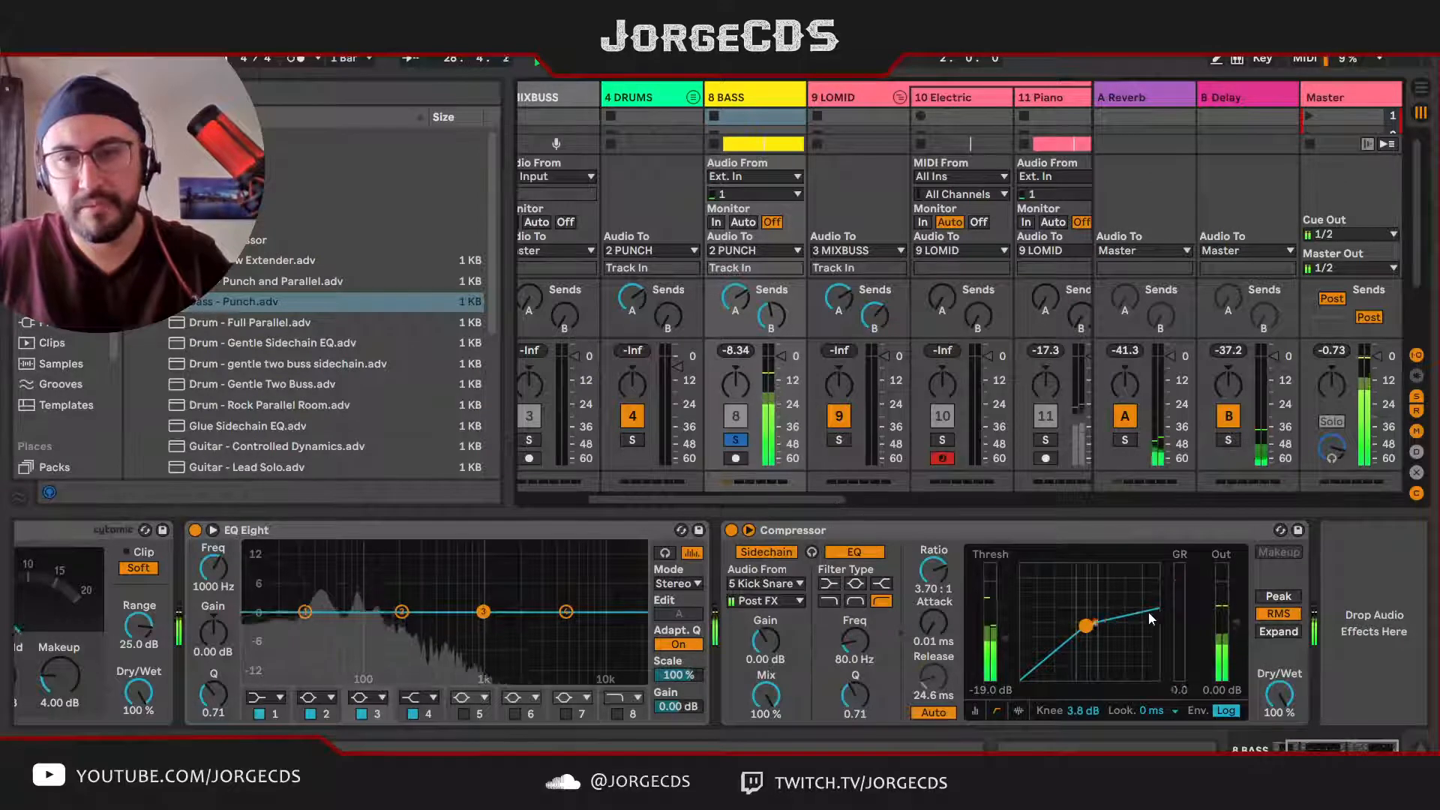
Step: Solo the PUNCH buss to hear the sidechained bass together with the drums
scroll(675, 462, left, 5)
click(653, 442)
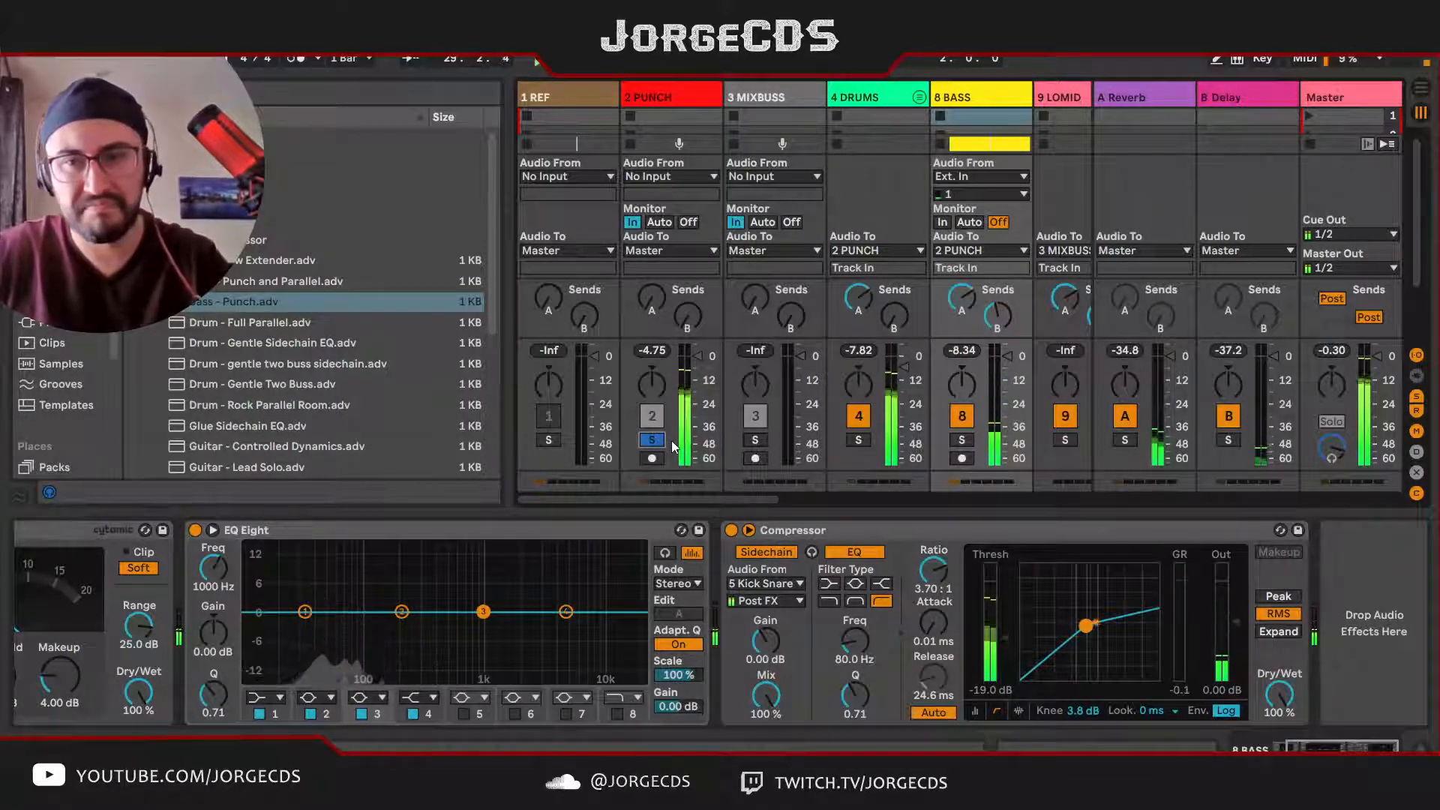
Step: Solo the LOMID group, add an EQ Eight to it and expand the equalizer's frequency display
drag(736, 501, 893, 492)
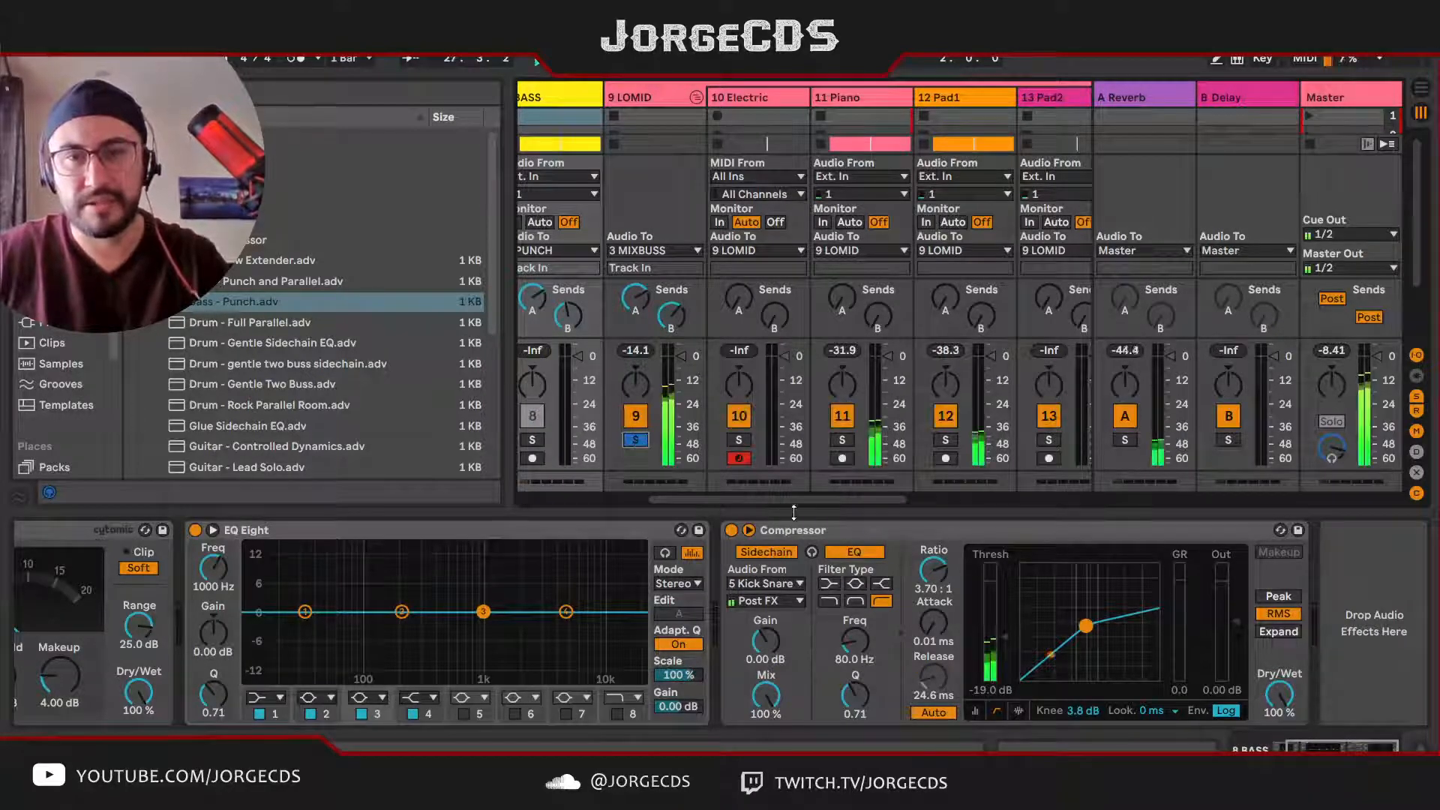
click(656, 96)
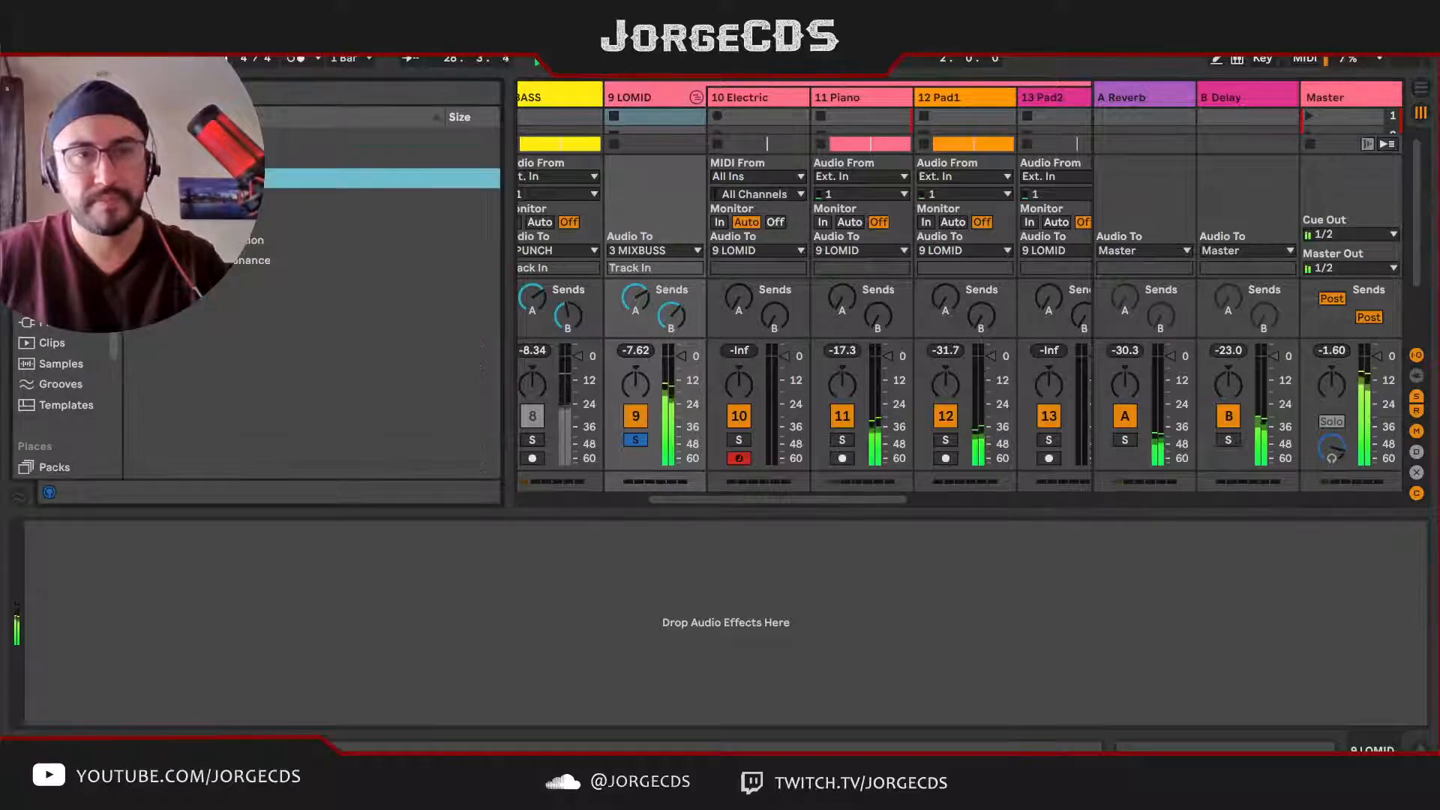
click(132, 199)
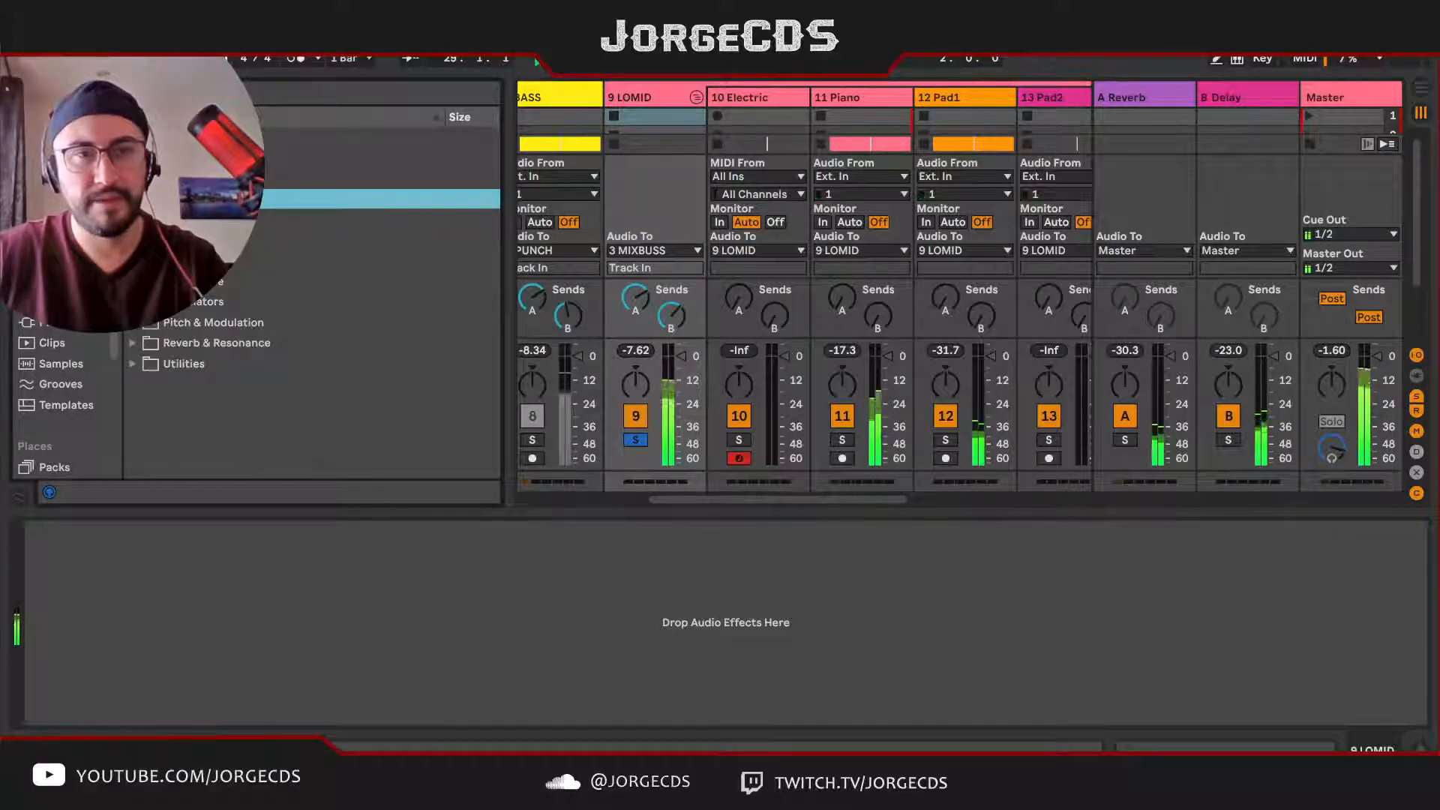
drag(360, 260, 496, 610)
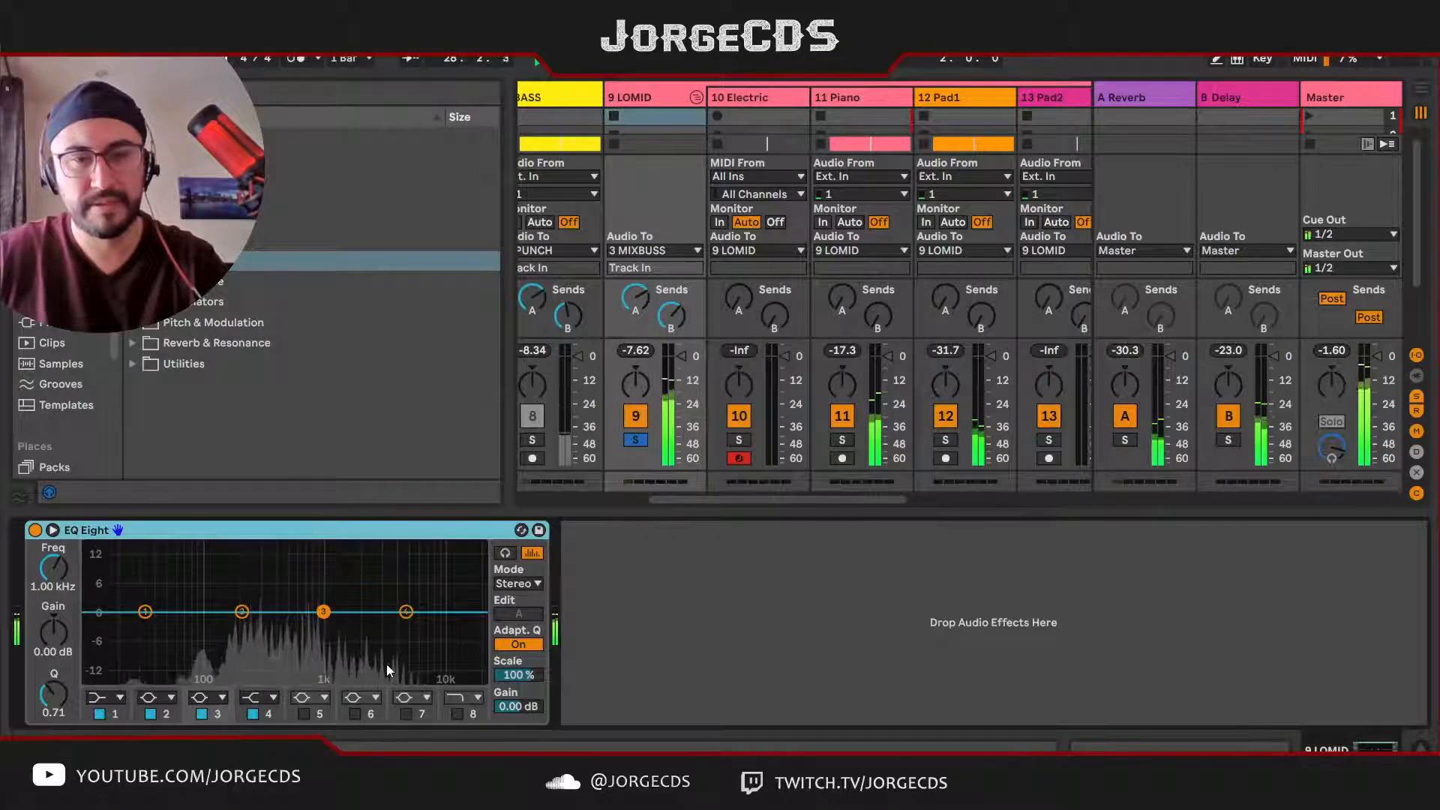
click(53, 530)
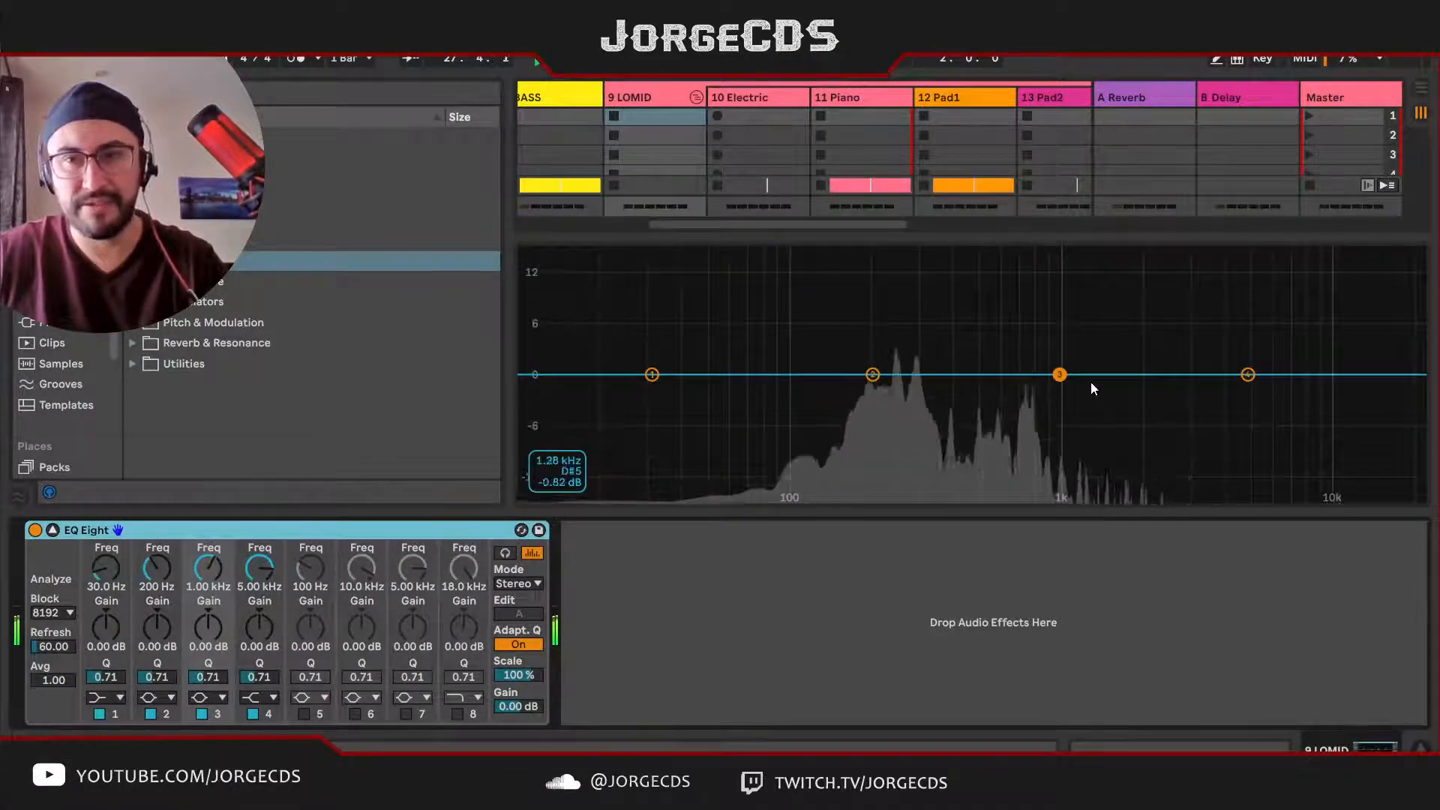
Step: Play the soloed LOMID group and examine its frequency spectrum in the EQ Eight
key(space)
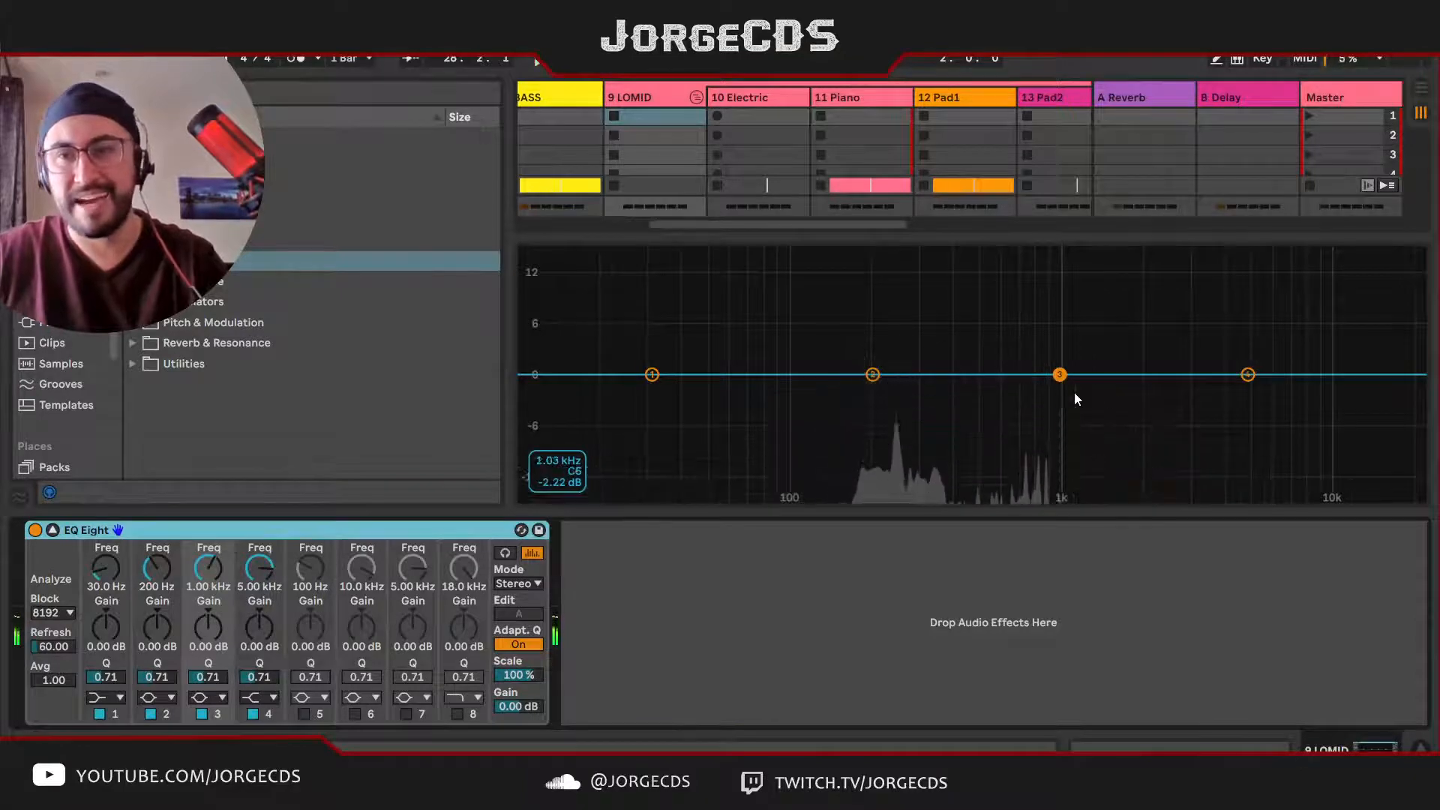
click(641, 99)
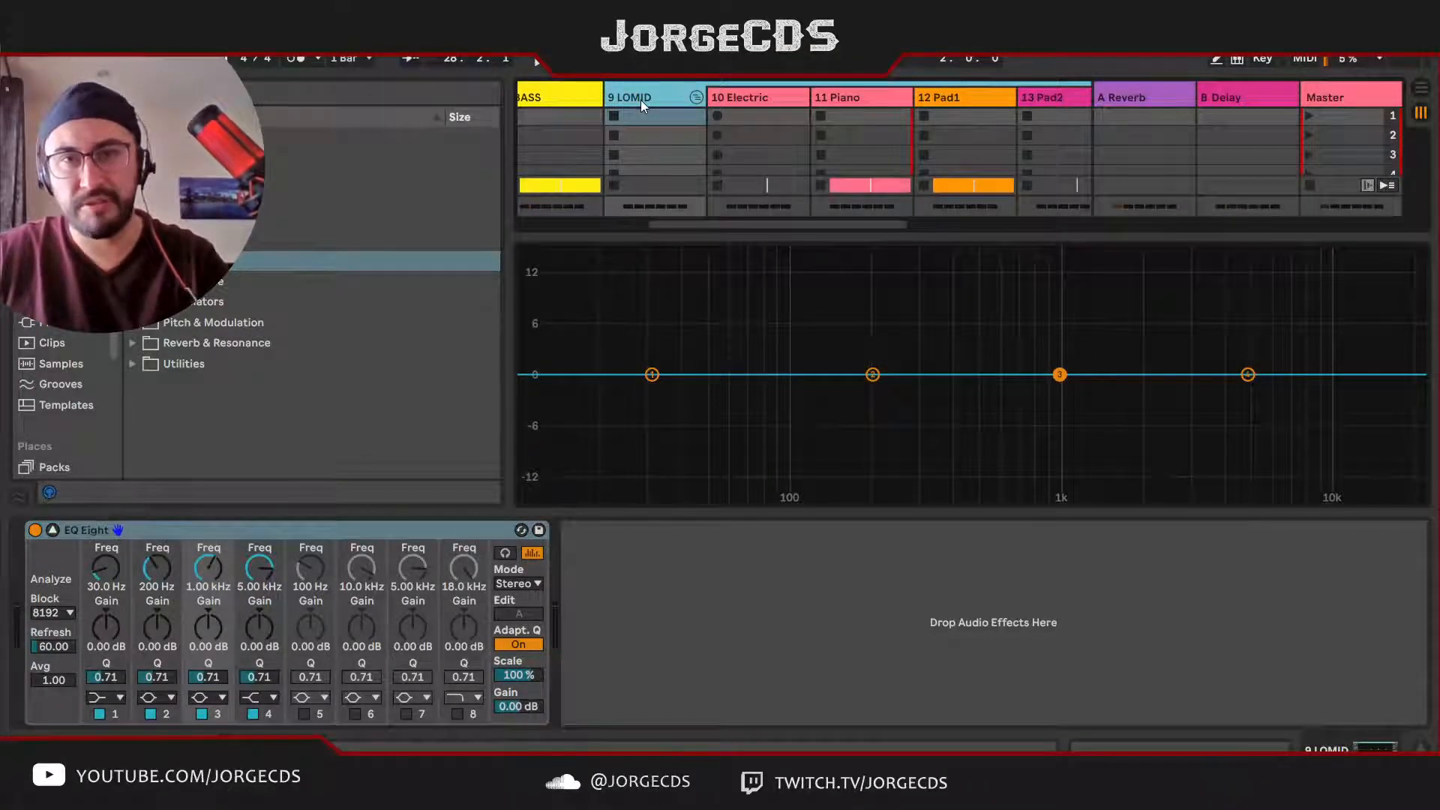
key(space)
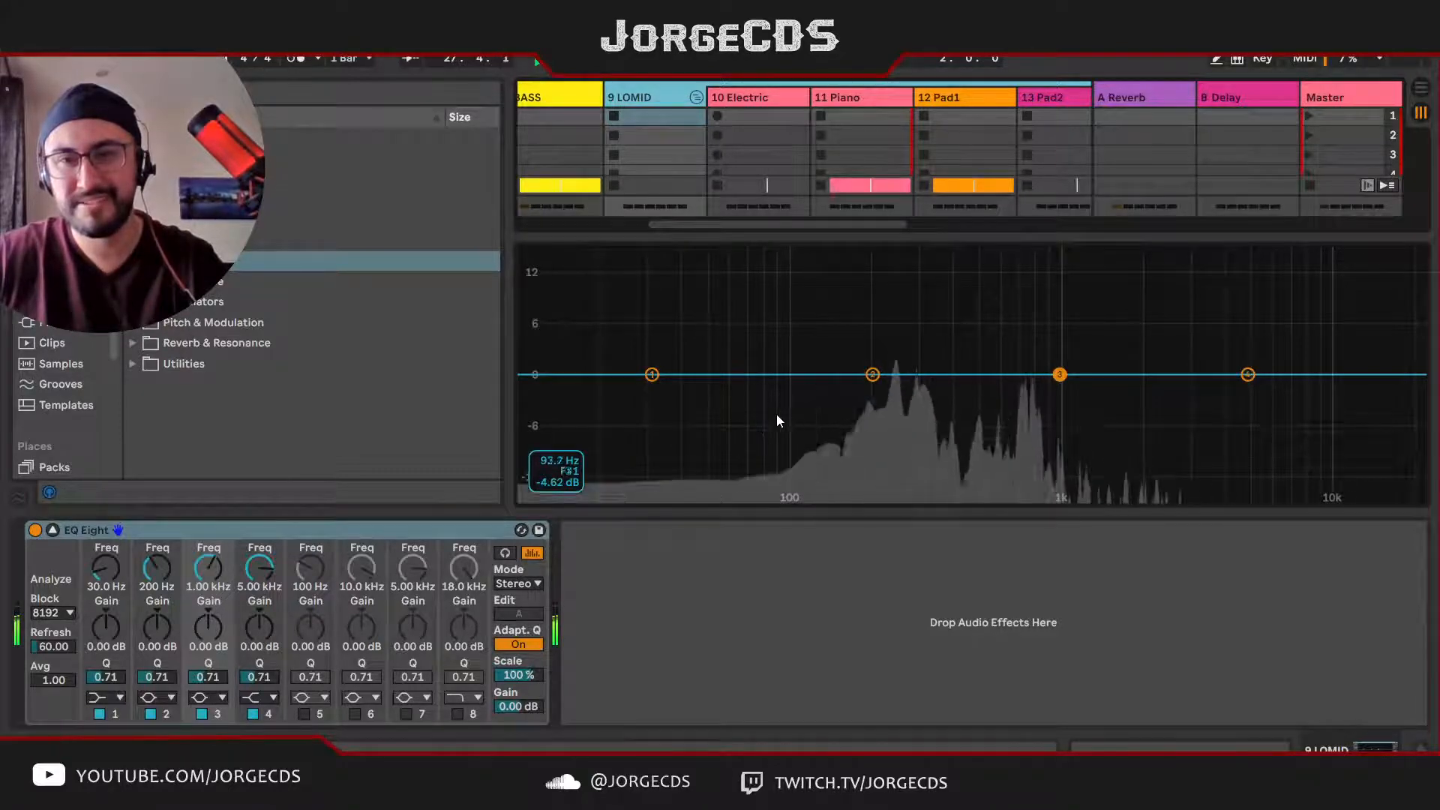
key(space)
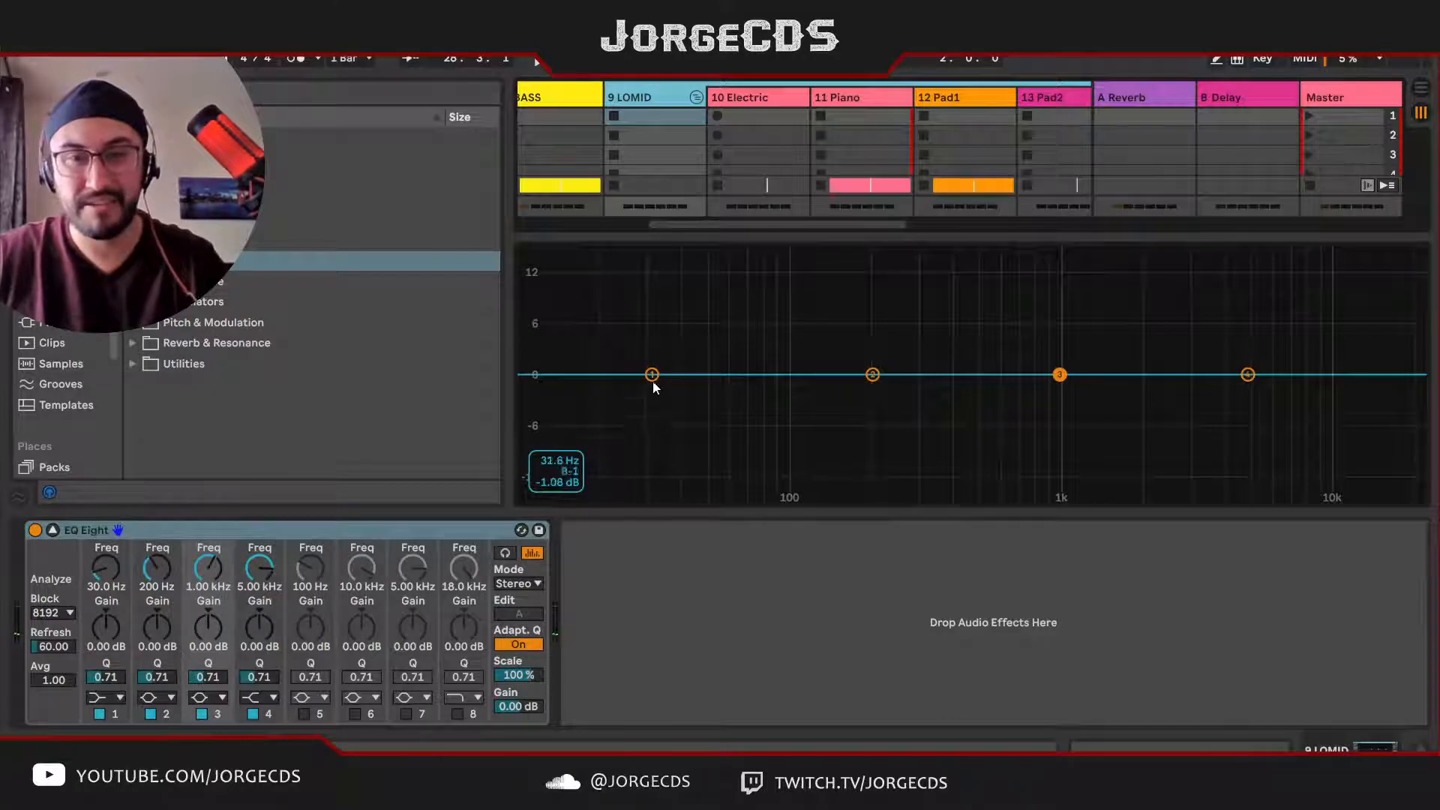
Step: In LOMID's EQ Eight, set band 1 to 136 Hz, -11.5 dB, Q 0.26 and band 2 to 227 Hz, -2.68 dB, Q 3.08
drag(651, 375, 828, 468)
key(space)
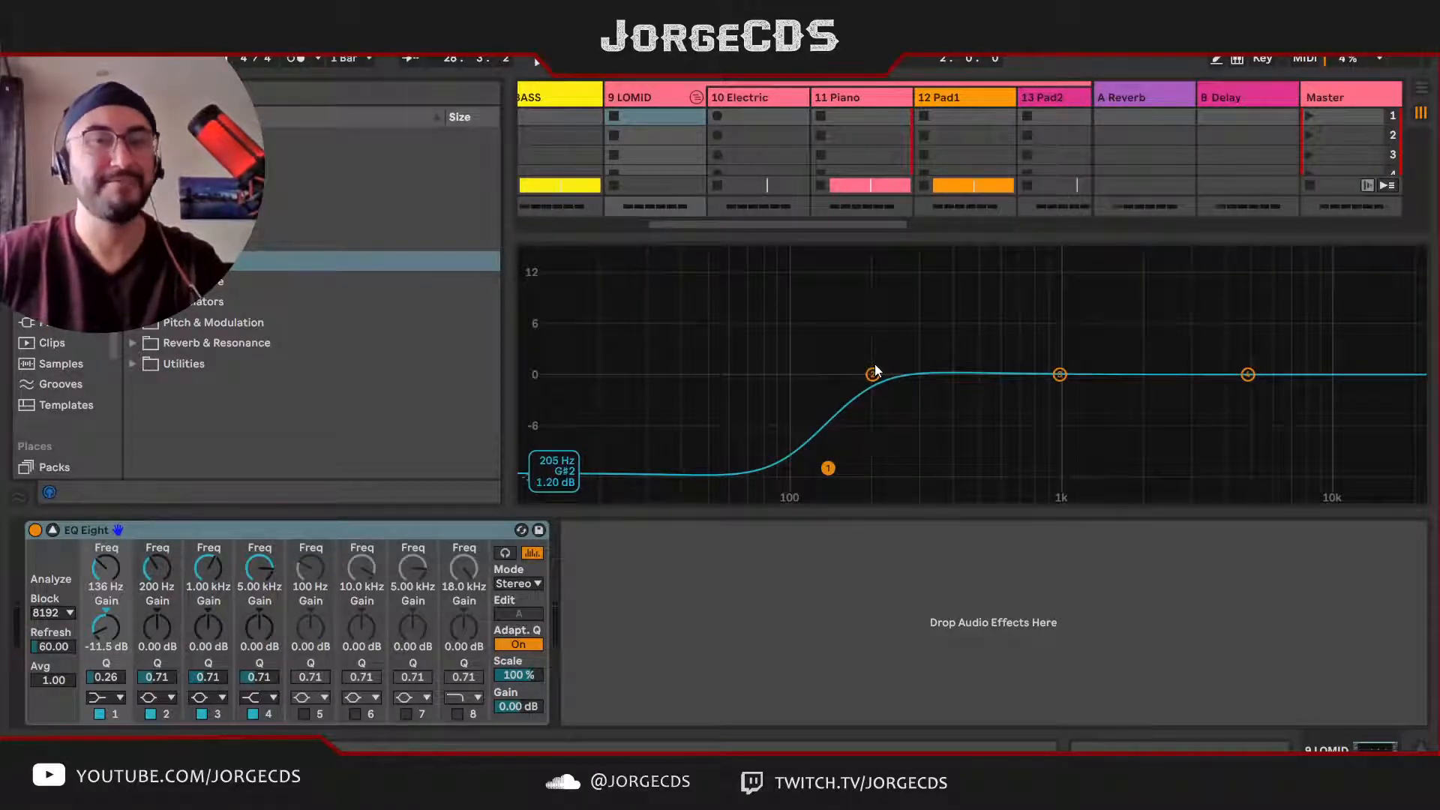
drag(873, 373, 888, 399)
key(space)
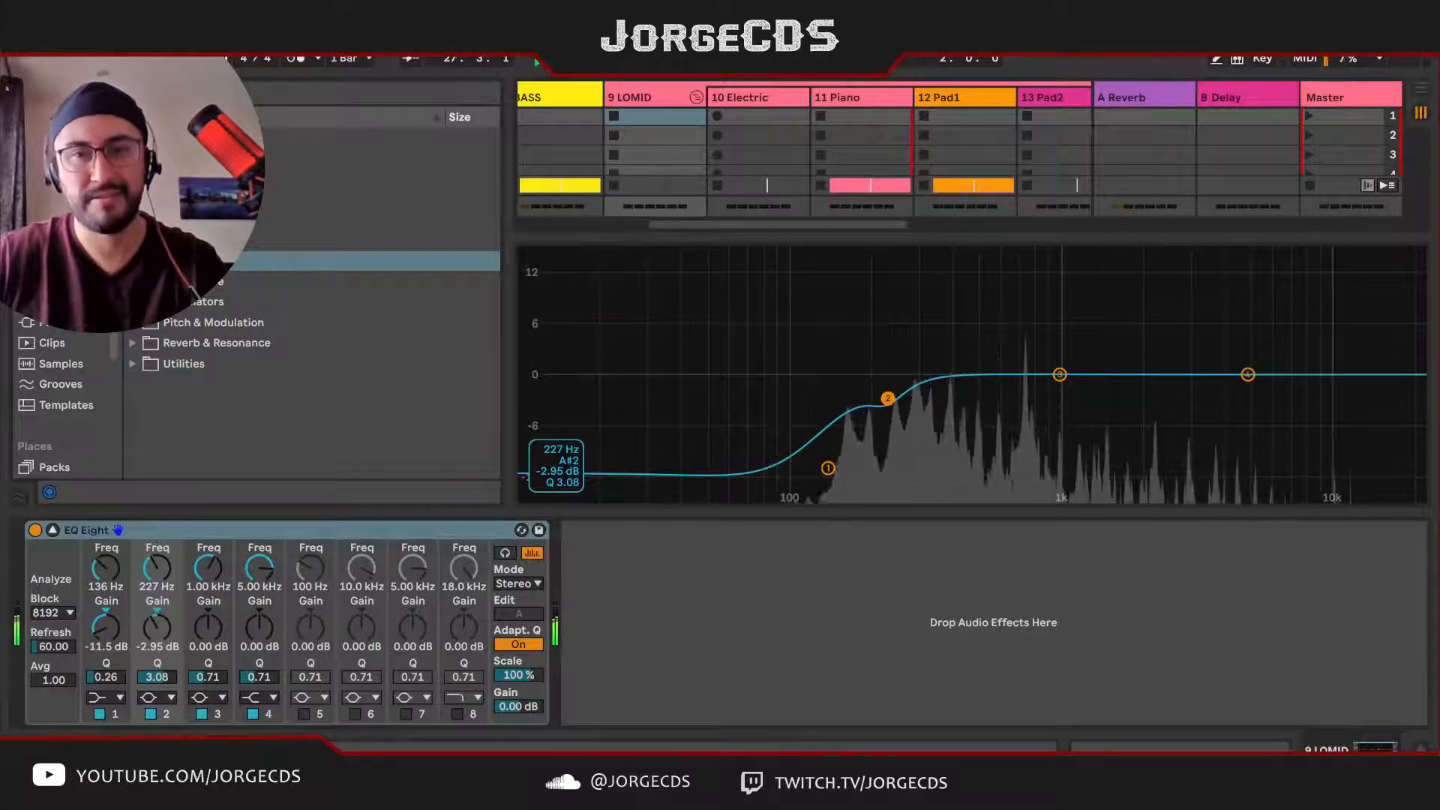
drag(888, 398, 888, 396)
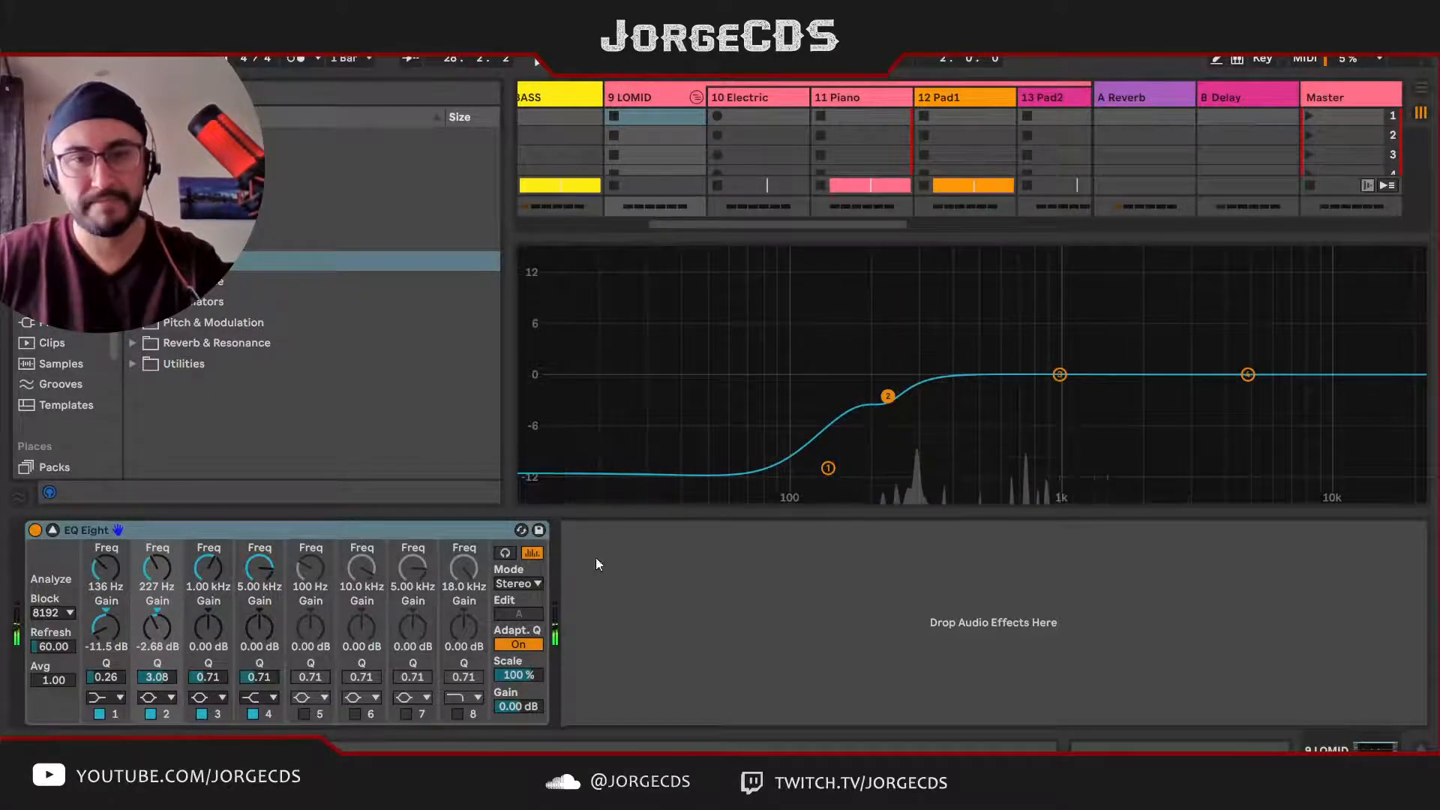
click(53, 530)
scroll(638, 435, left, 3)
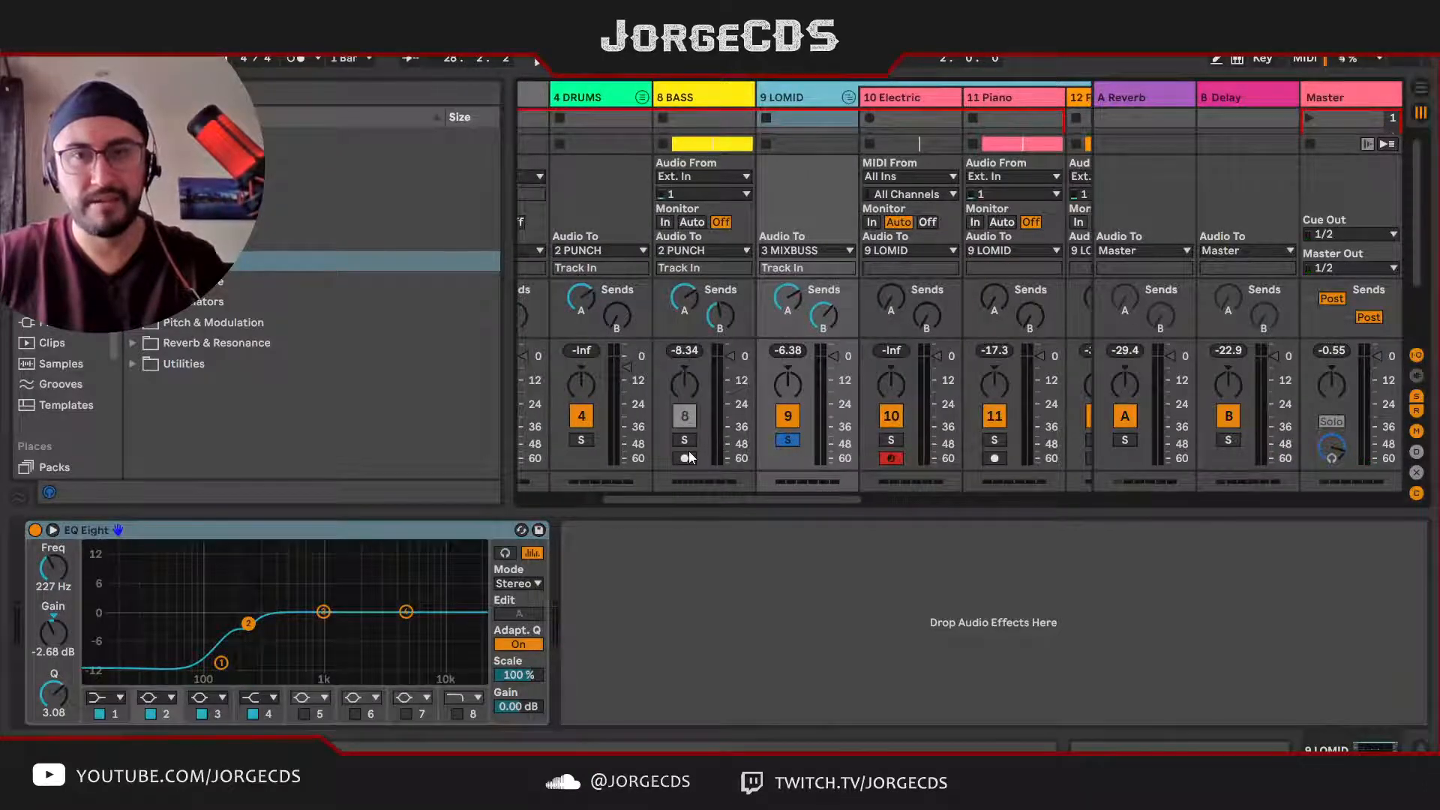
Step: Solo the BASS track alongside the LOMID group to hear both together
click(683, 441)
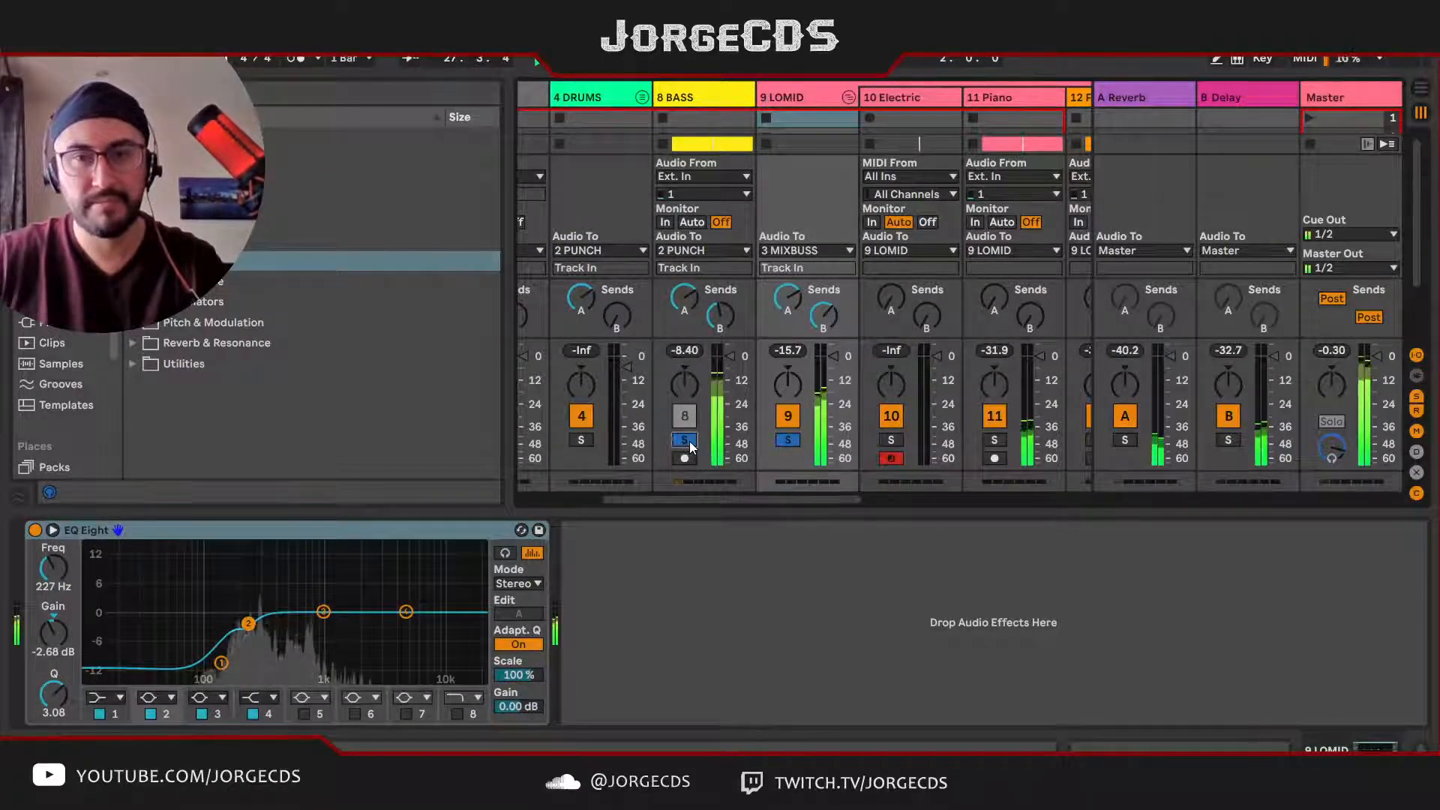
click(811, 95)
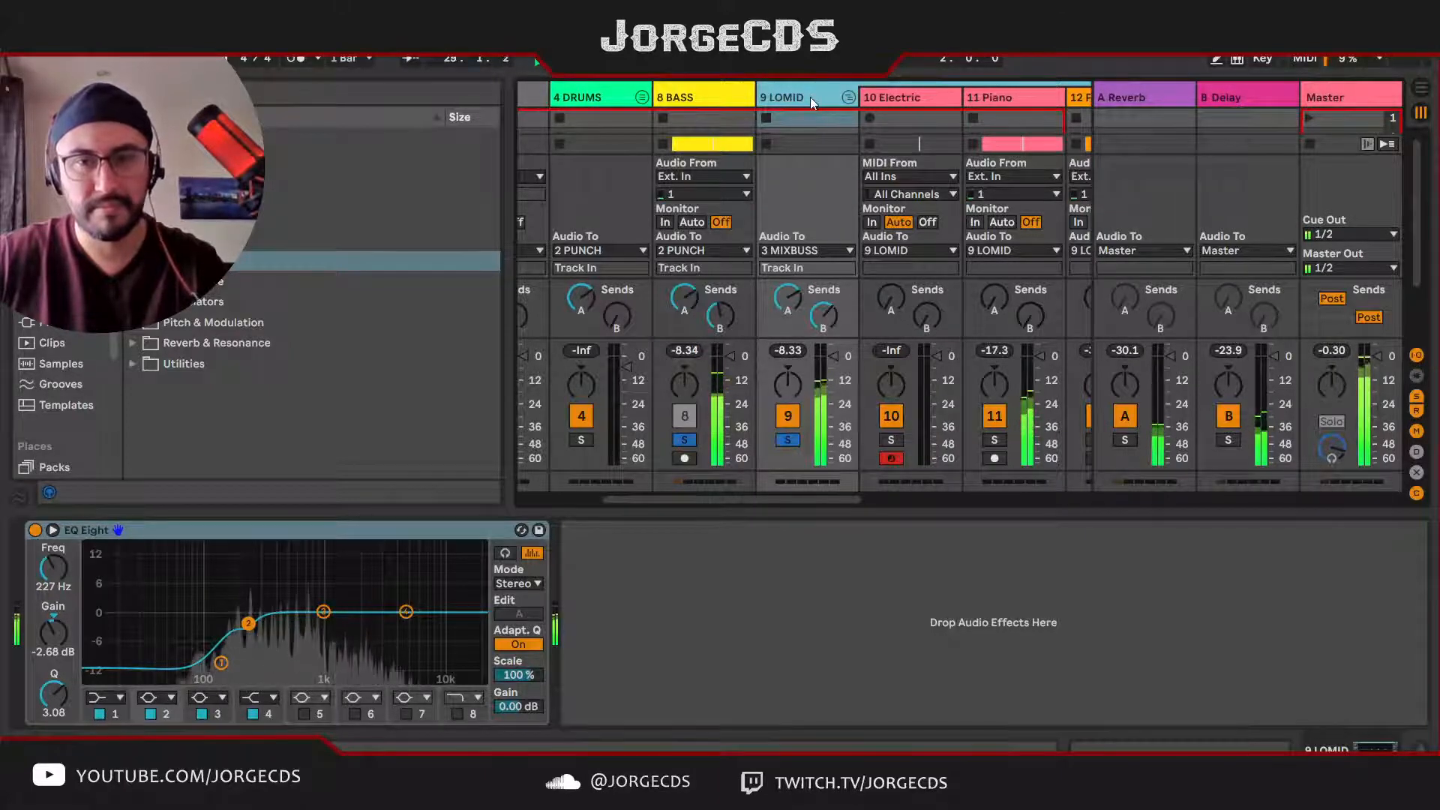
scroll(815, 118, right, 3)
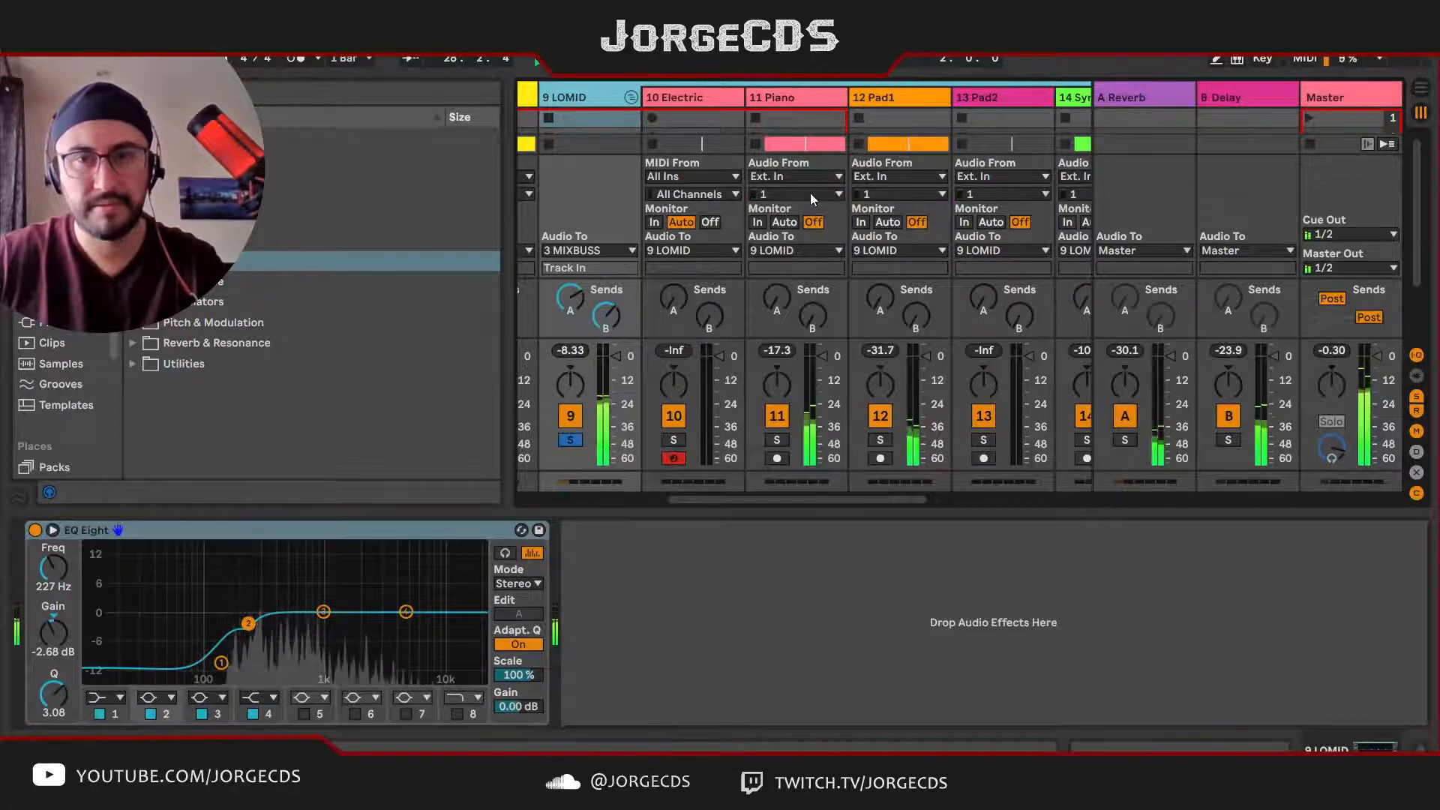
scroll(804, 229, right, 1)
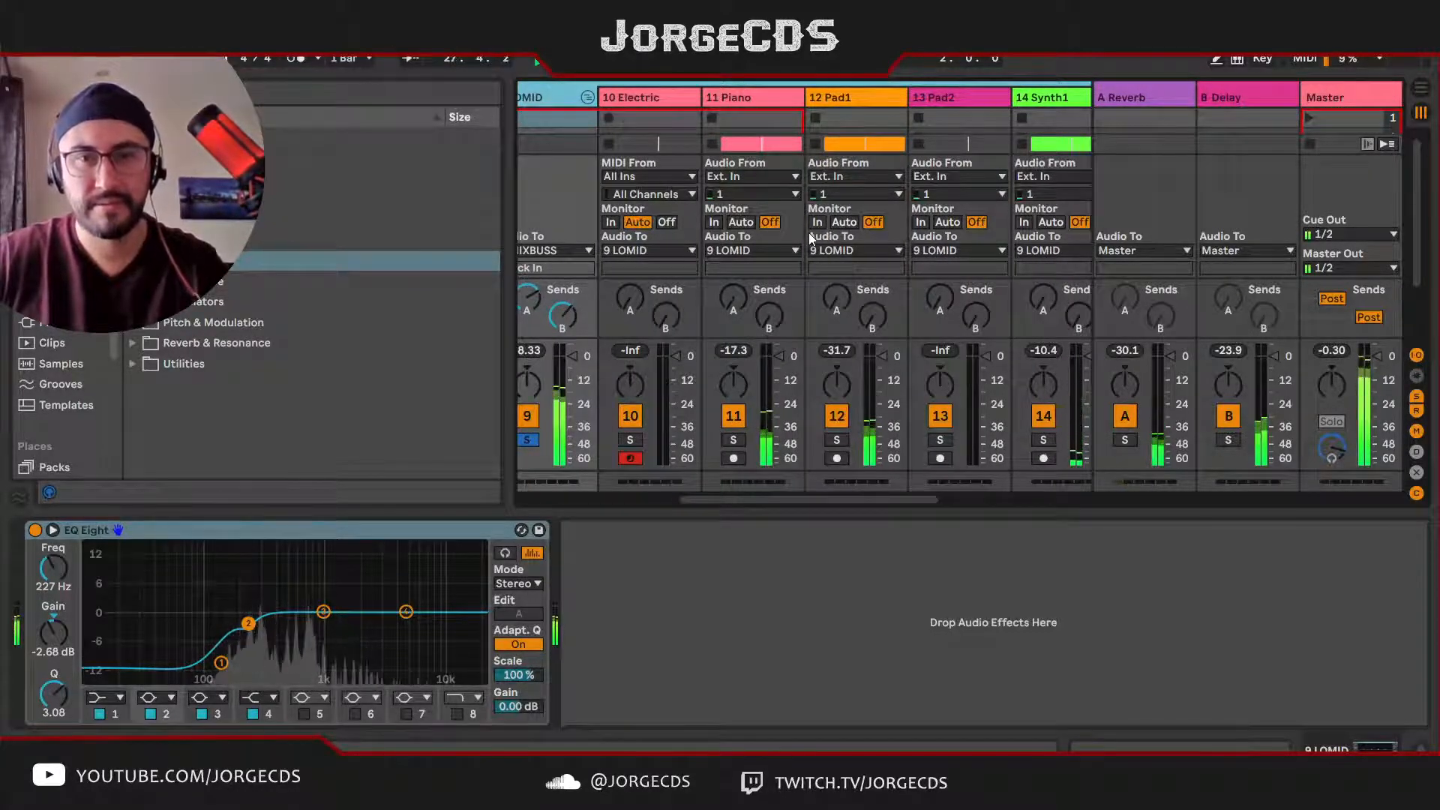
Step: Audition the Synth2 track in solo against the other LOMID instruments and release its solo
click(653, 98)
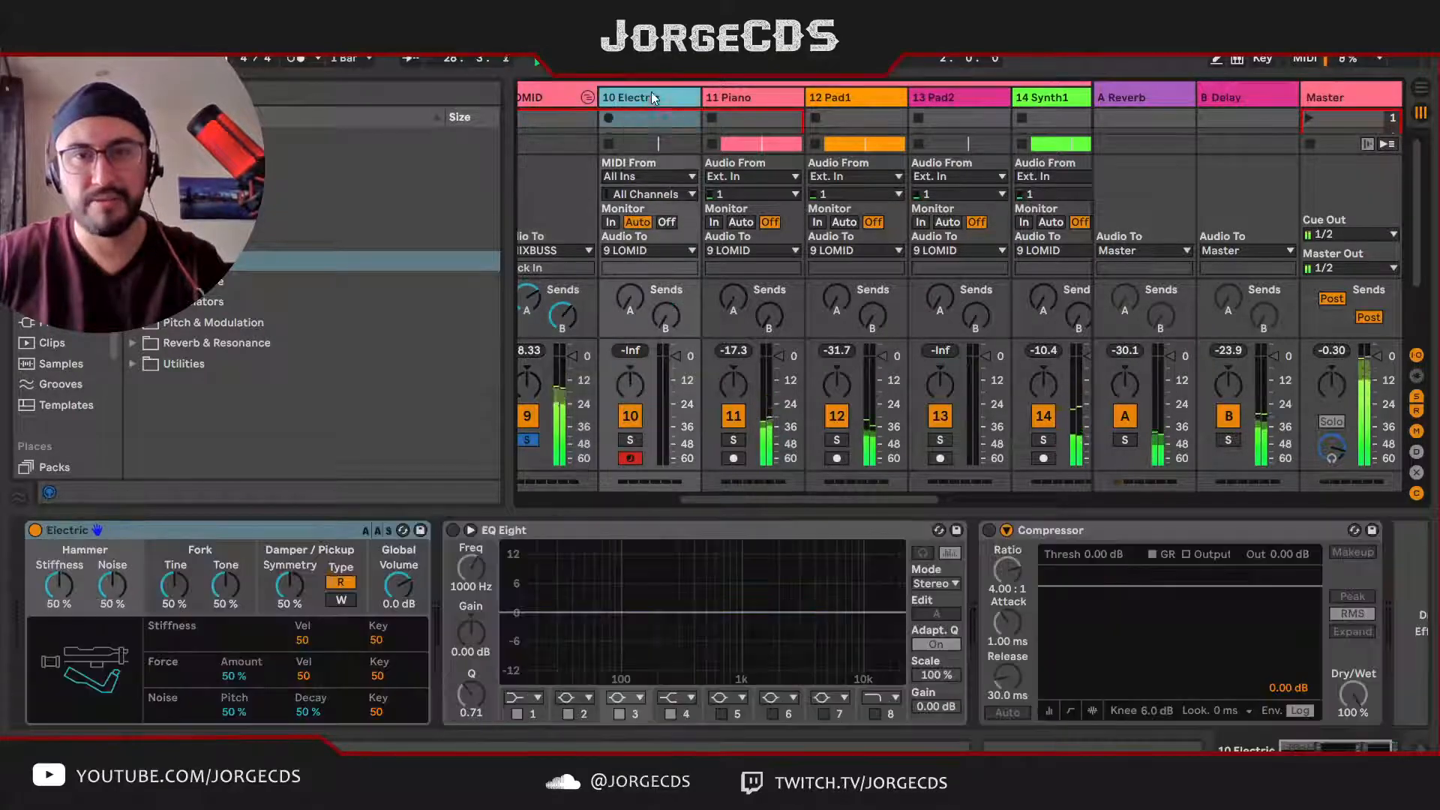
scroll(705, 218, right, 3)
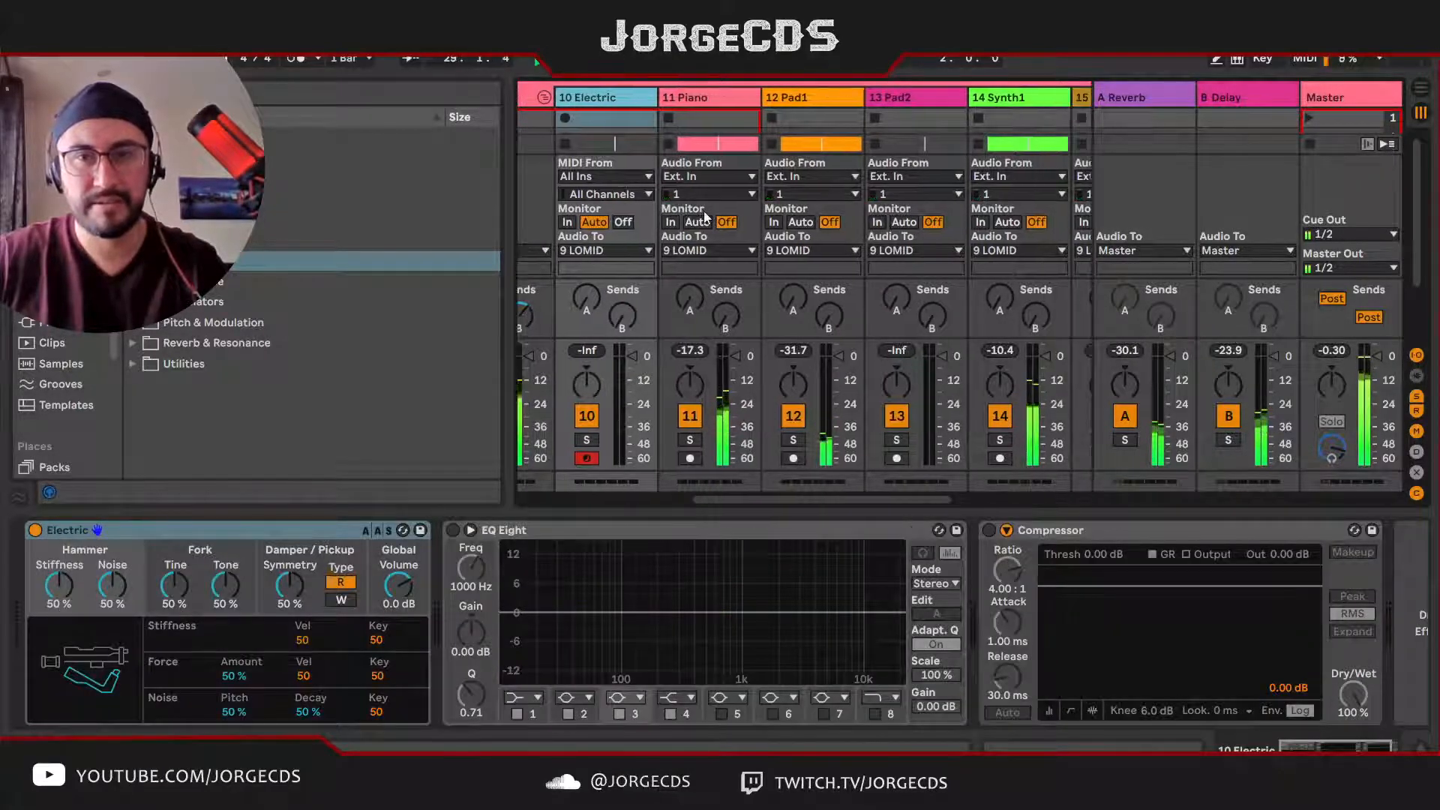
scroll(705, 222, right, 2)
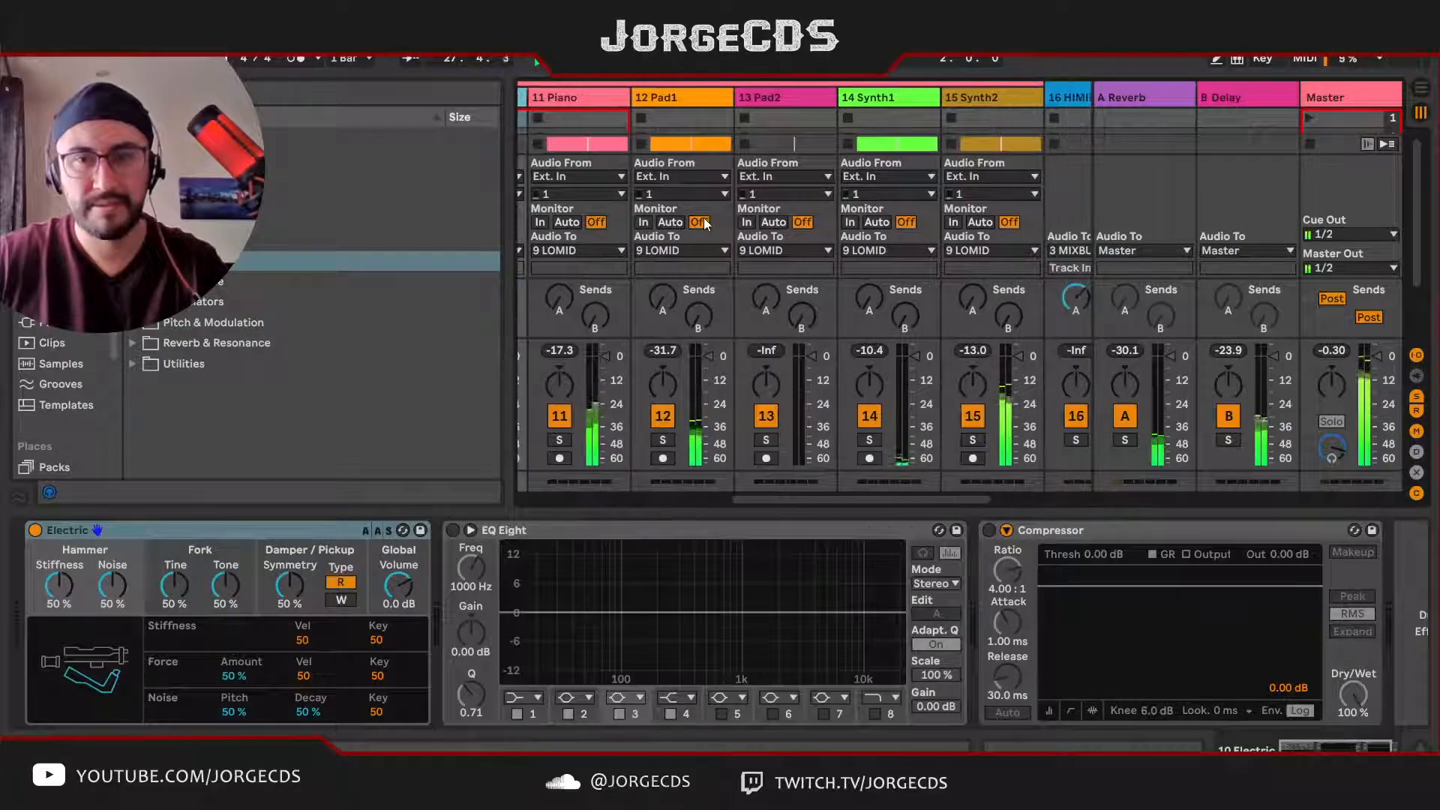
click(974, 440)
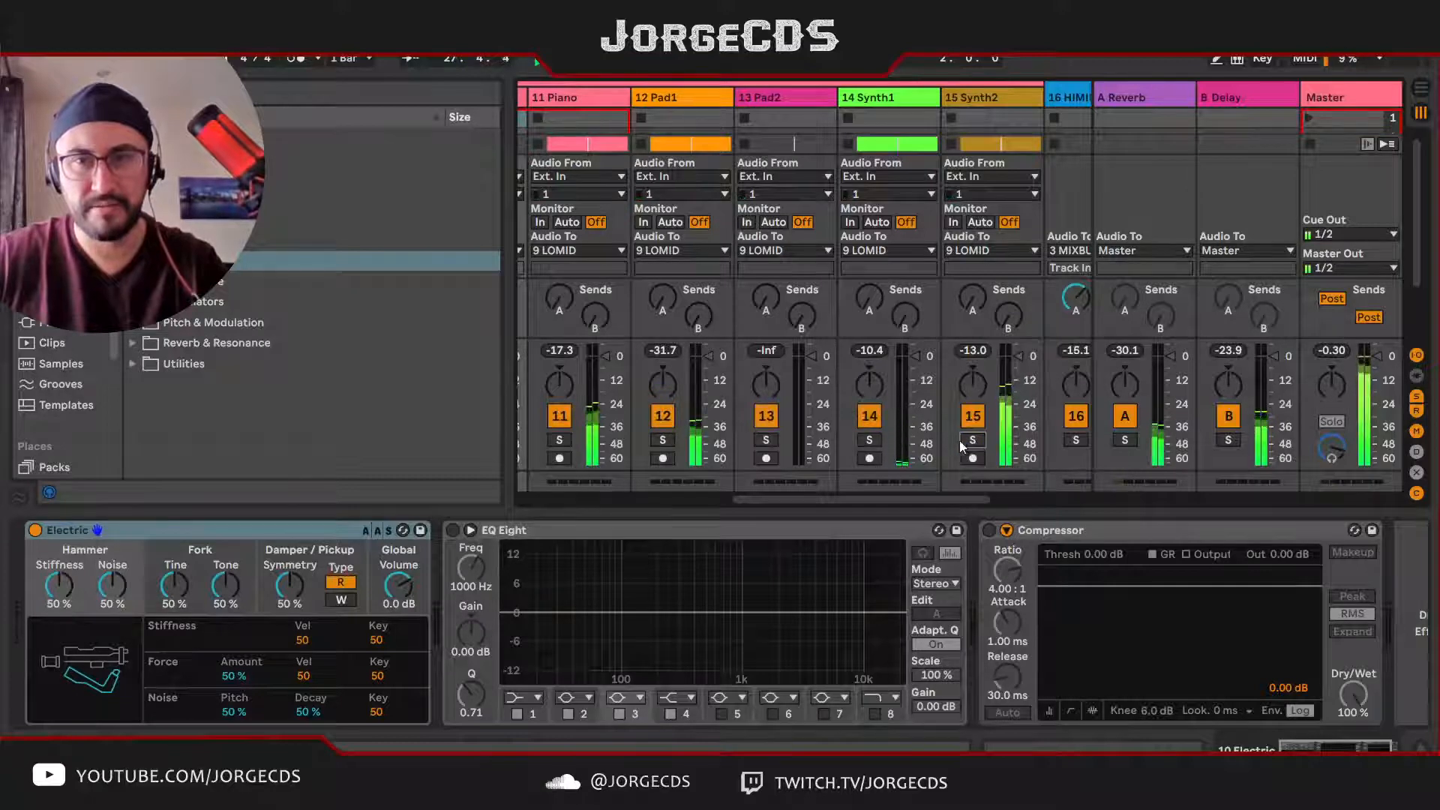
scroll(953, 442, left, 4)
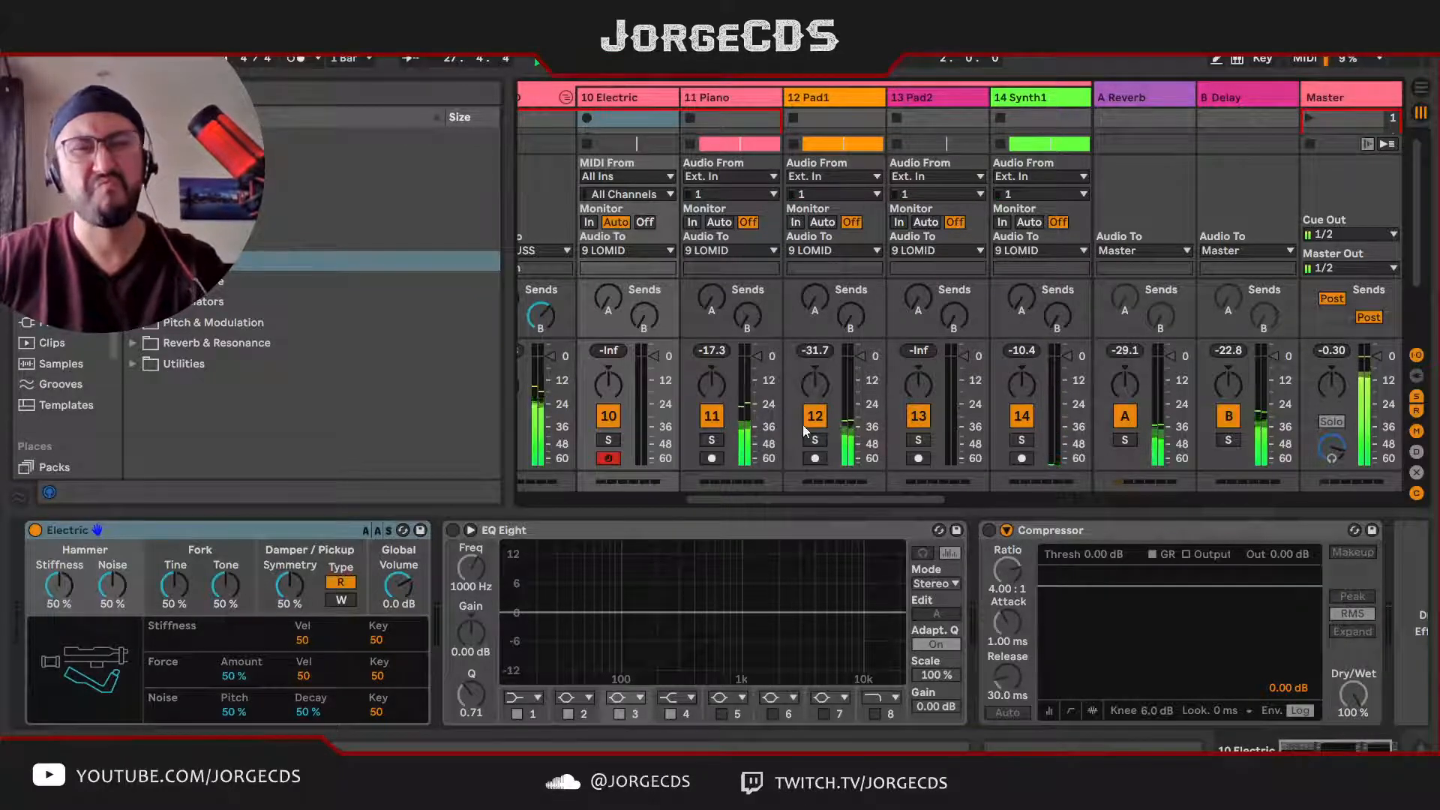
scroll(684, 411, left, 3)
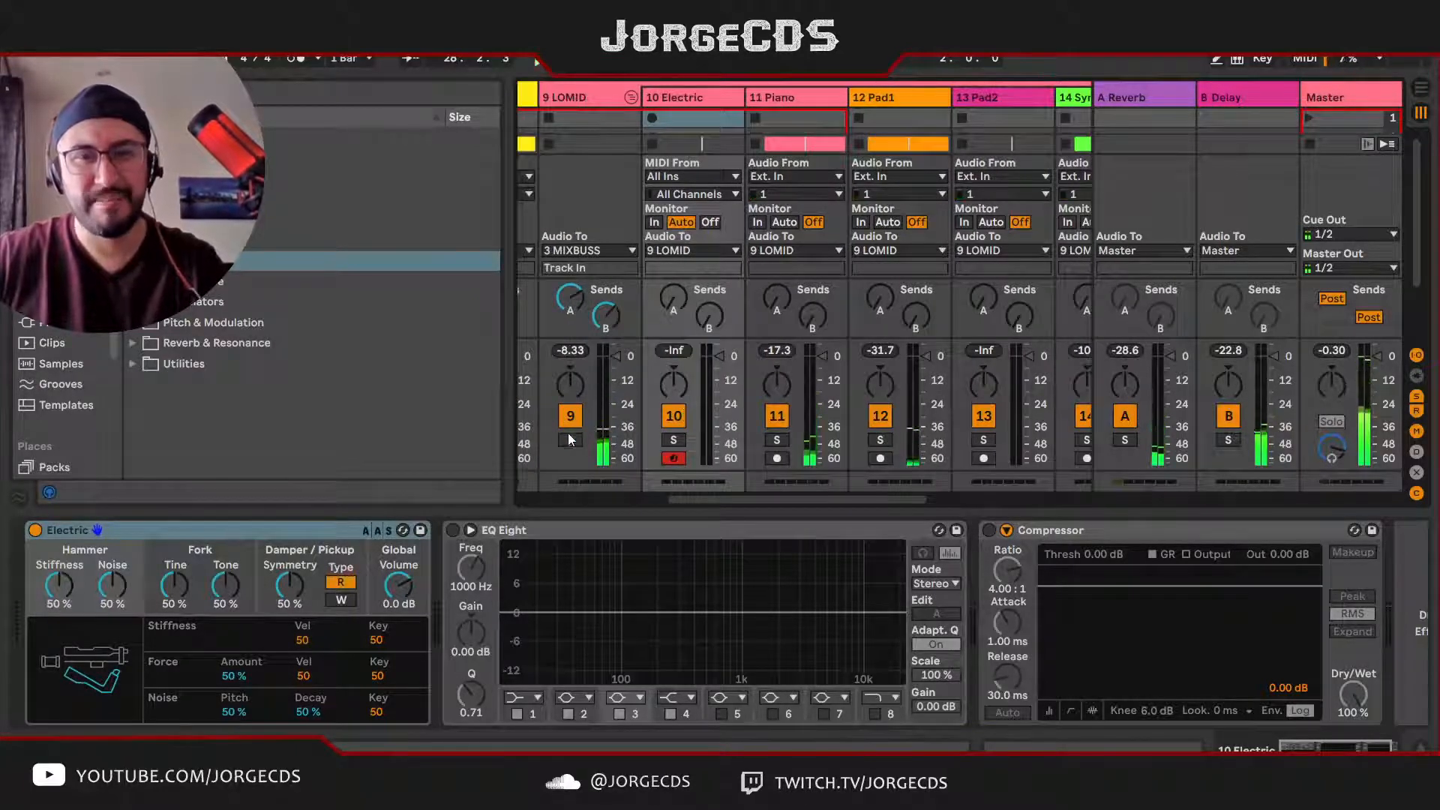
Step: Solo the Synth2 track and bring up its device chain
scroll(998, 498, right, 6)
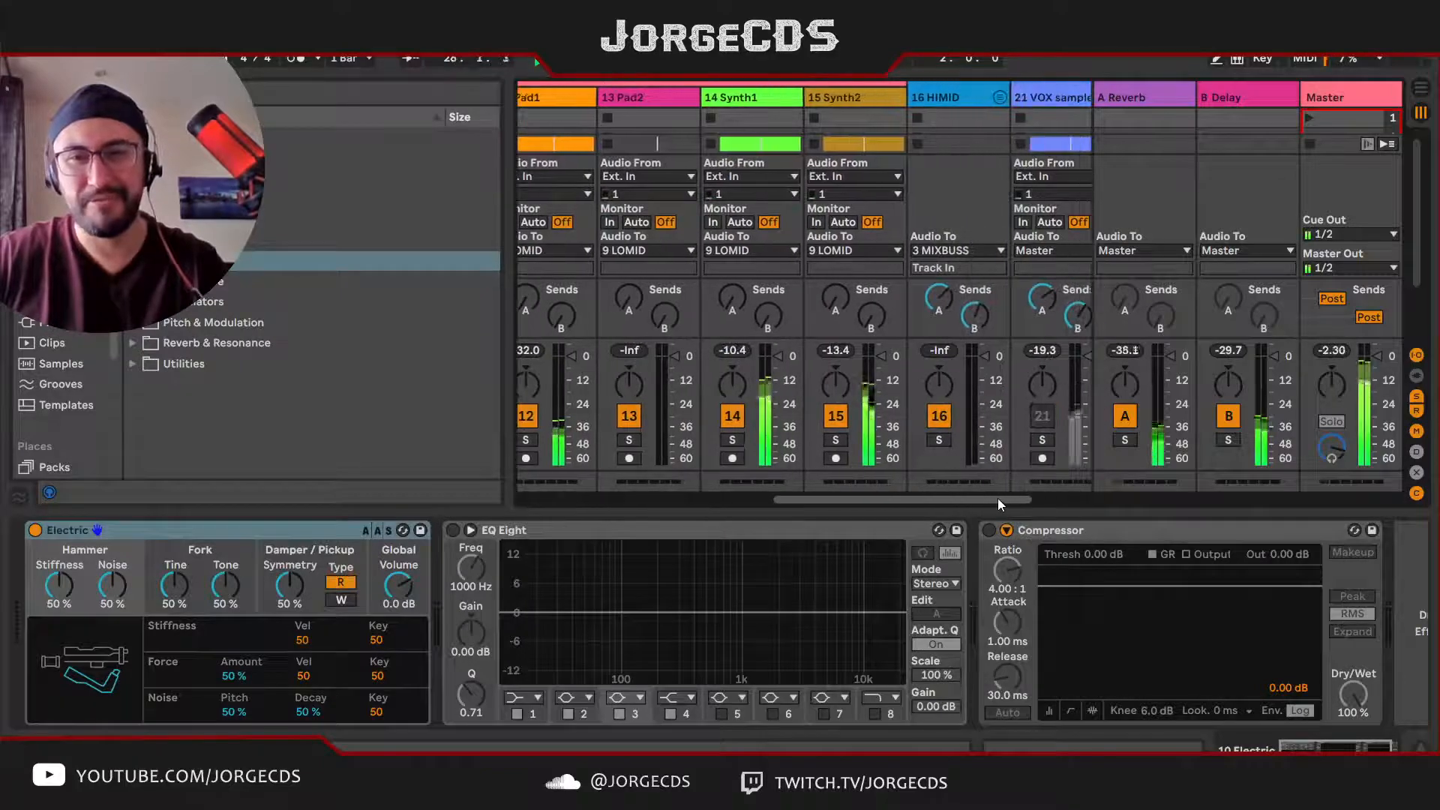
drag(987, 501, 984, 500)
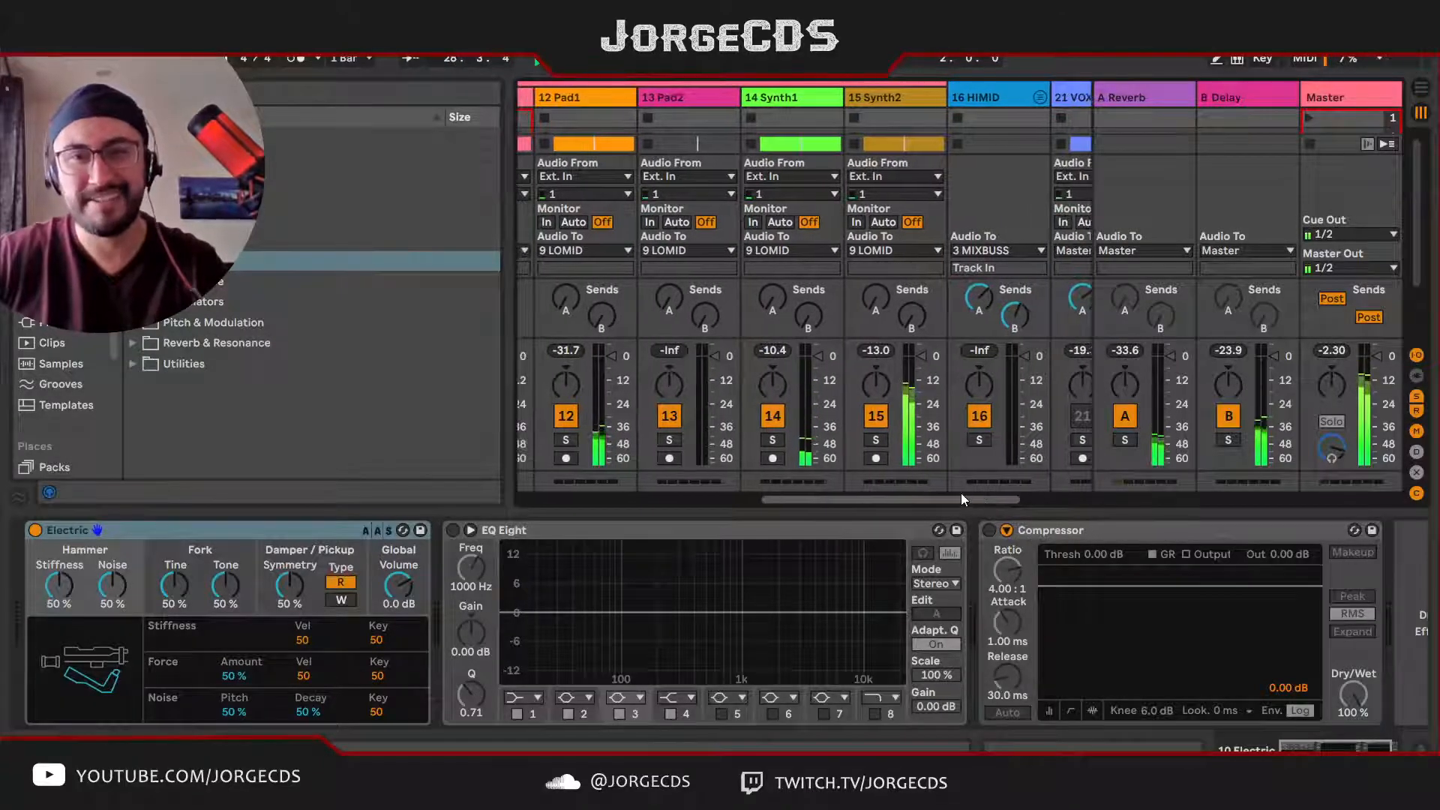
click(883, 440)
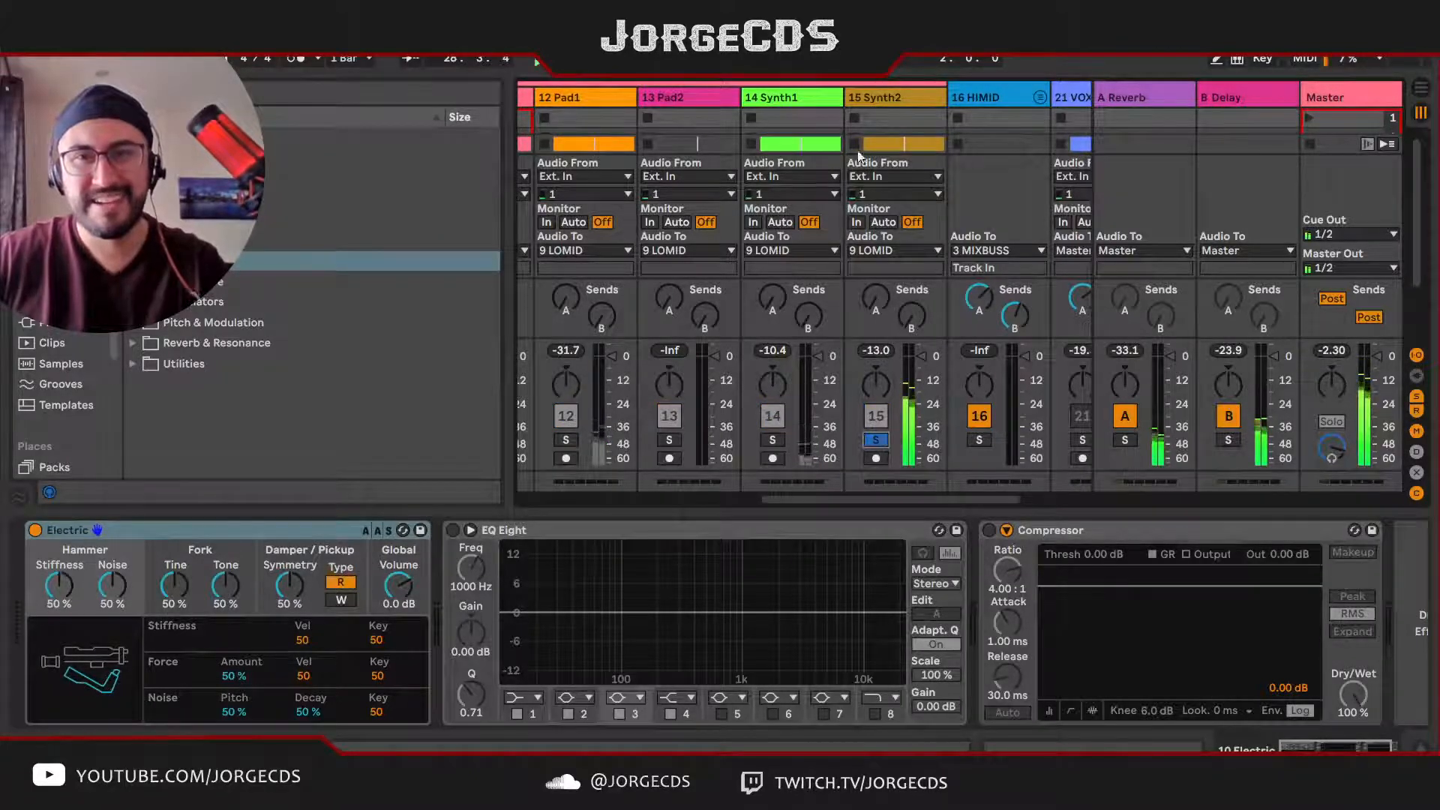
click(889, 96)
click(857, 129)
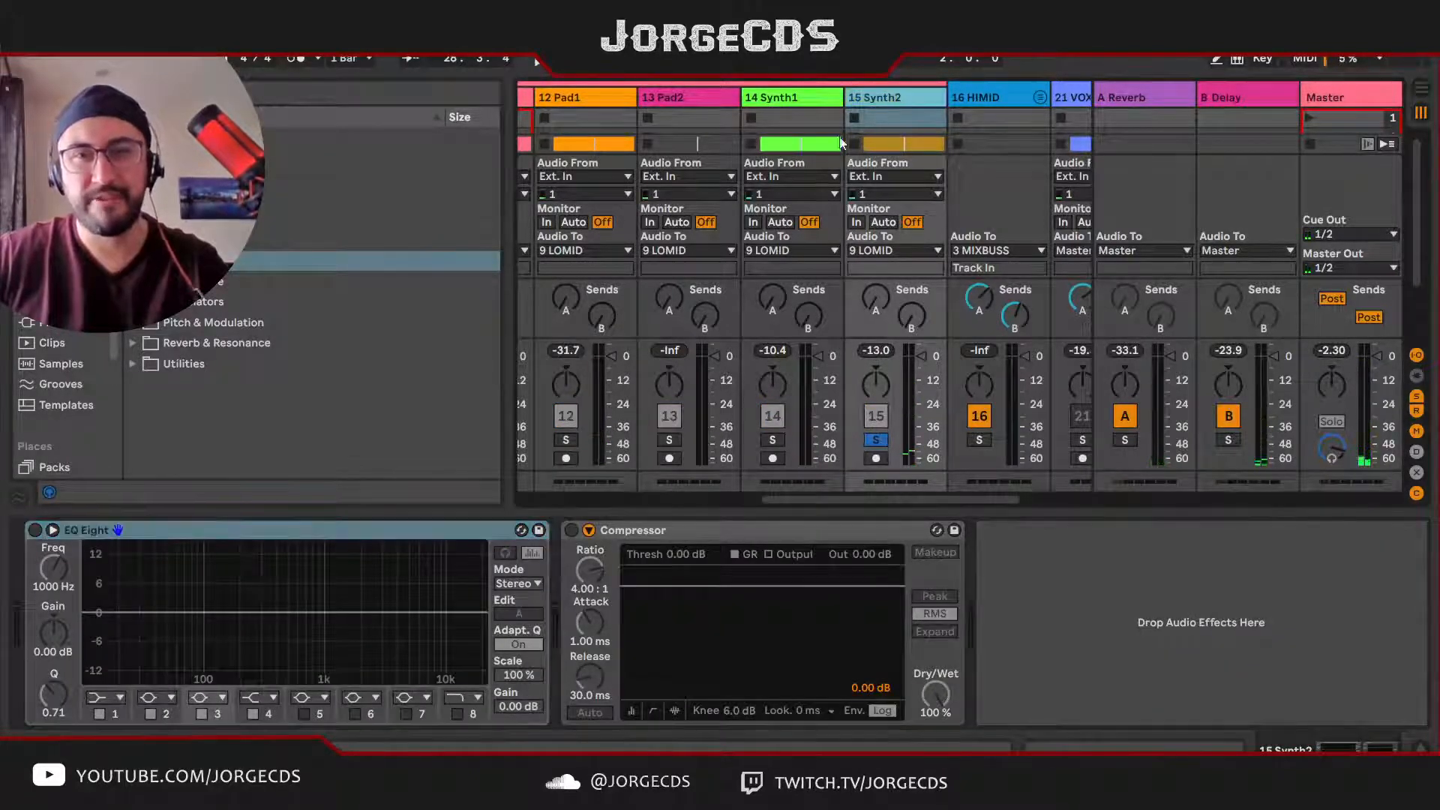
Step: Enable Synth2's EQ Eight and set band 2 to 240 Hz, -8.55 dB, Q 1.27
click(34, 530)
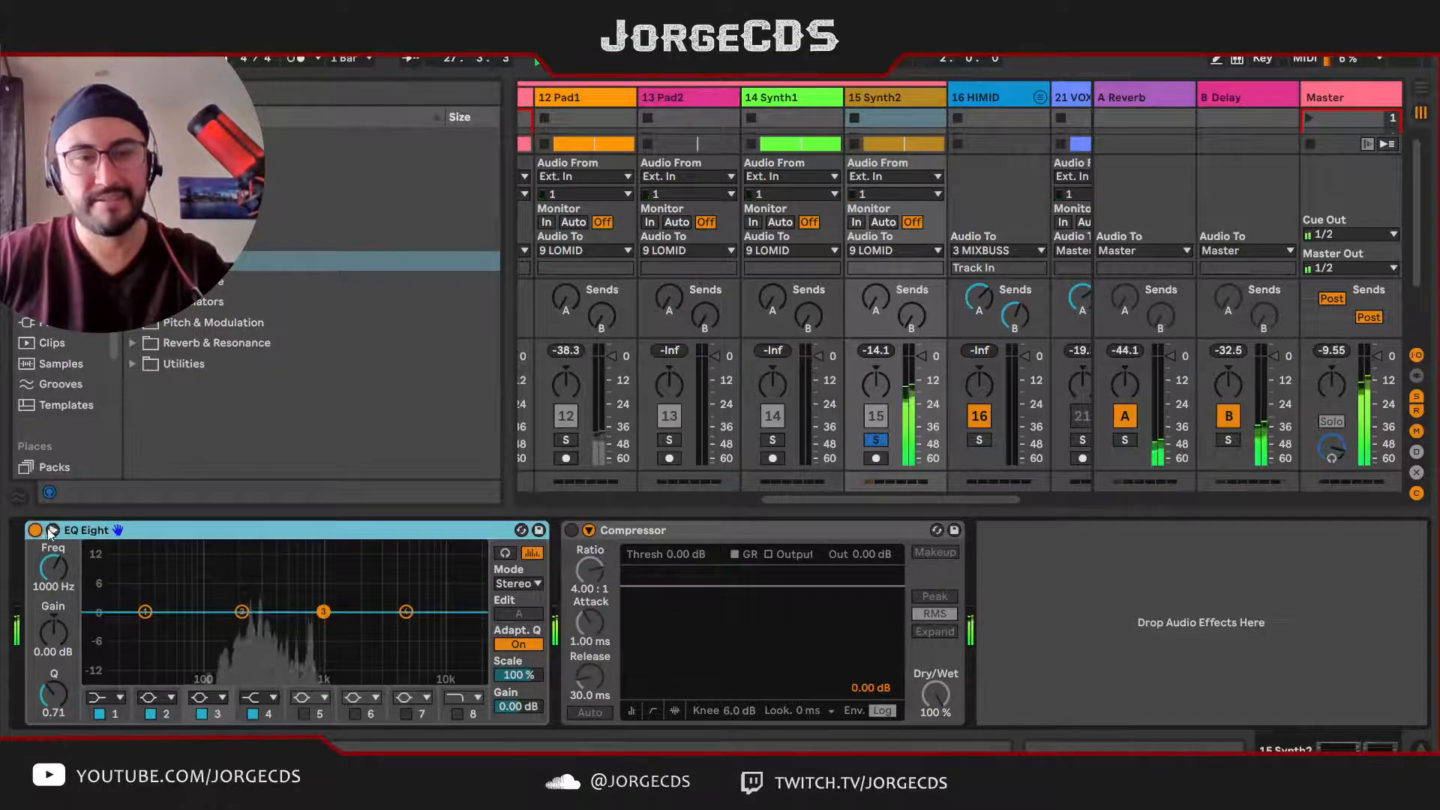
click(242, 612)
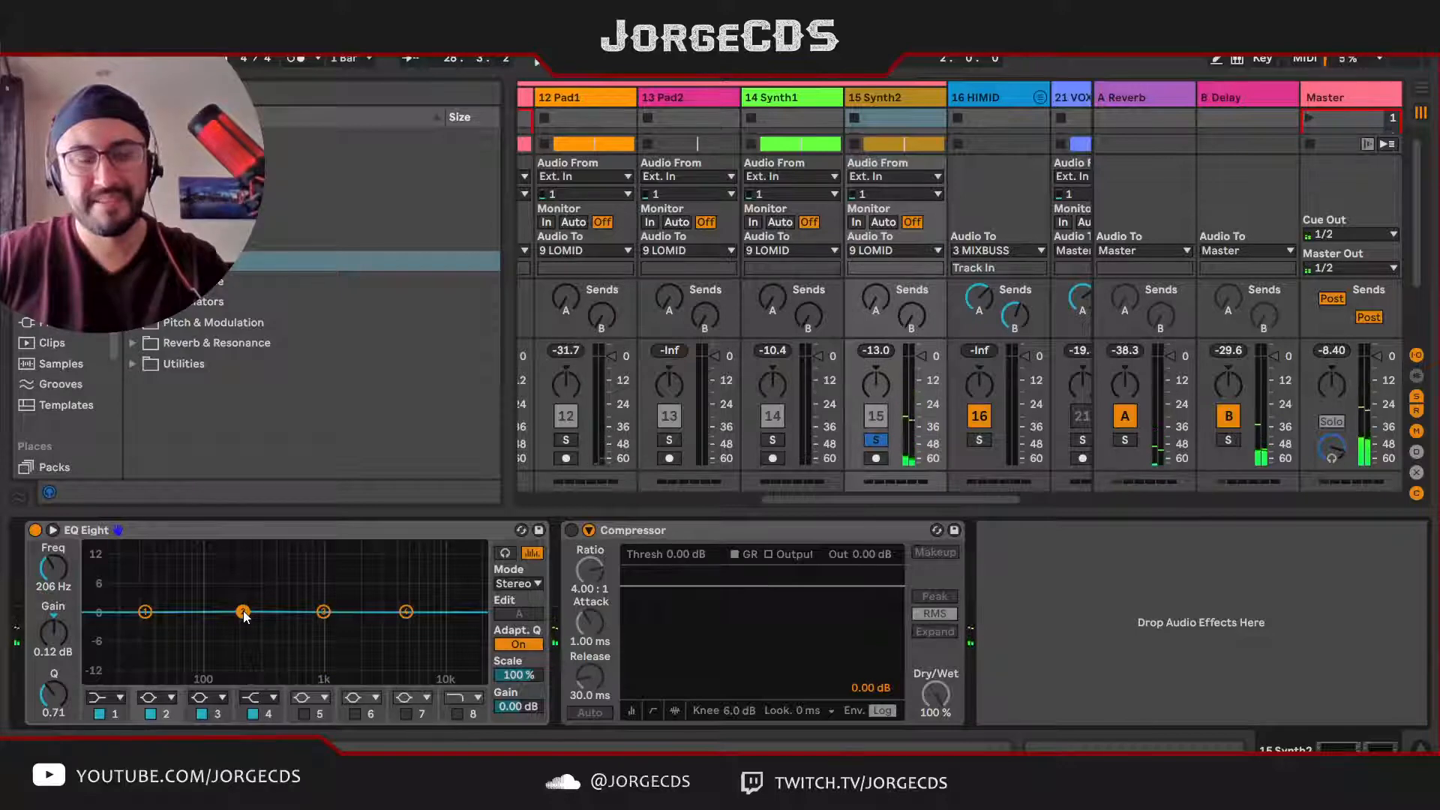
drag(242, 612, 250, 650)
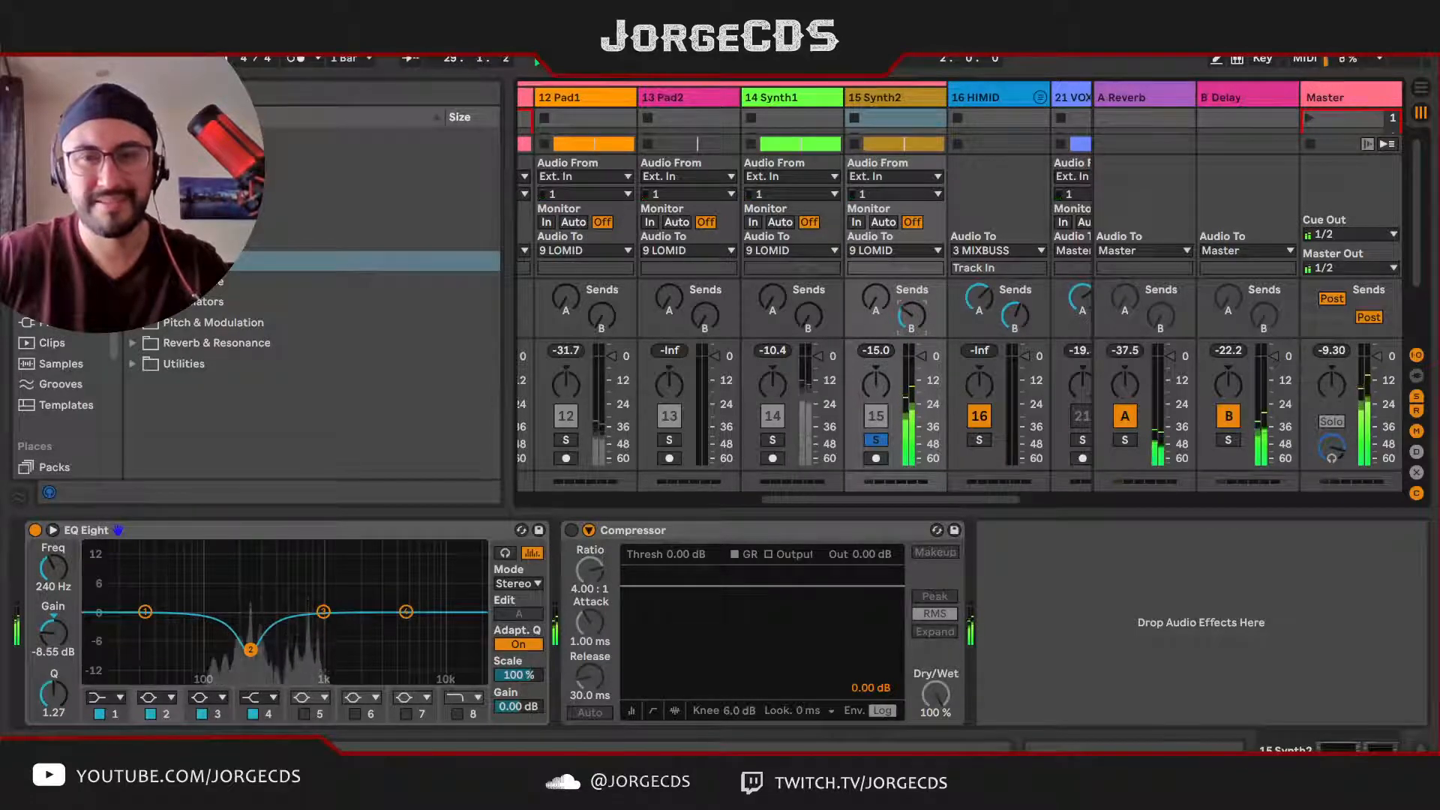
Step: Adjust Synth2's send to the Delay return to a low level during playback and take the track out of solo
scroll(913, 501, left, 6)
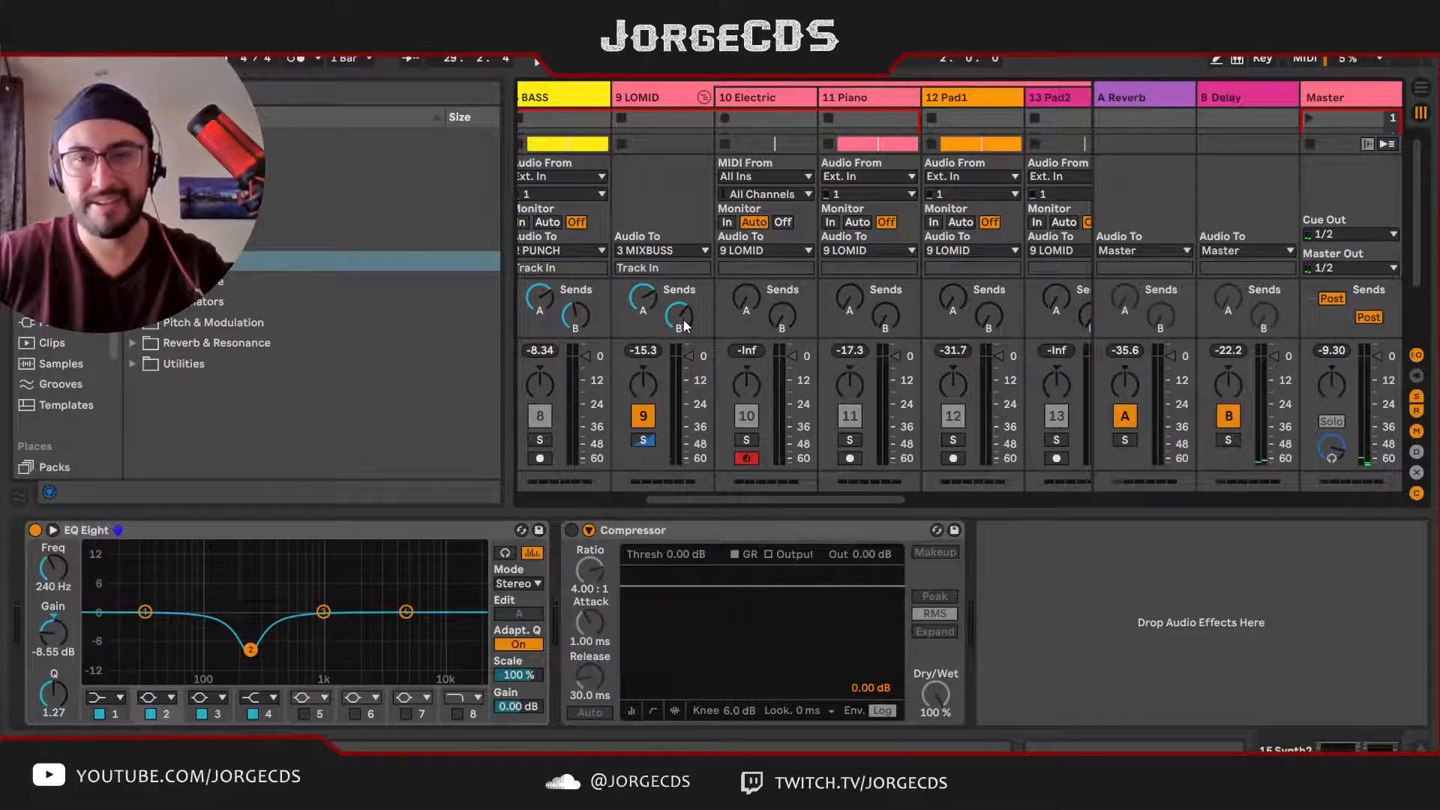
drag(845, 497, 951, 495)
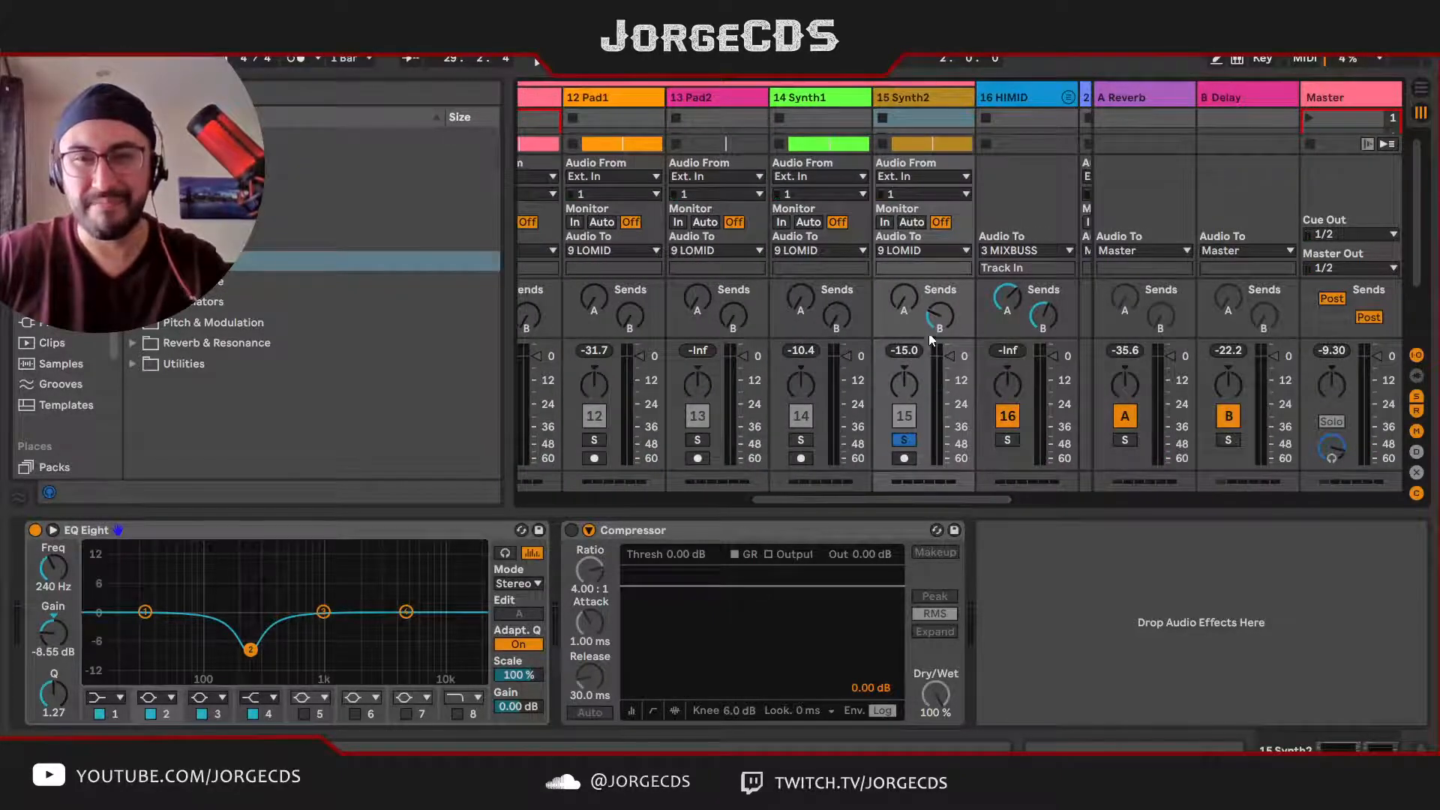
key(space)
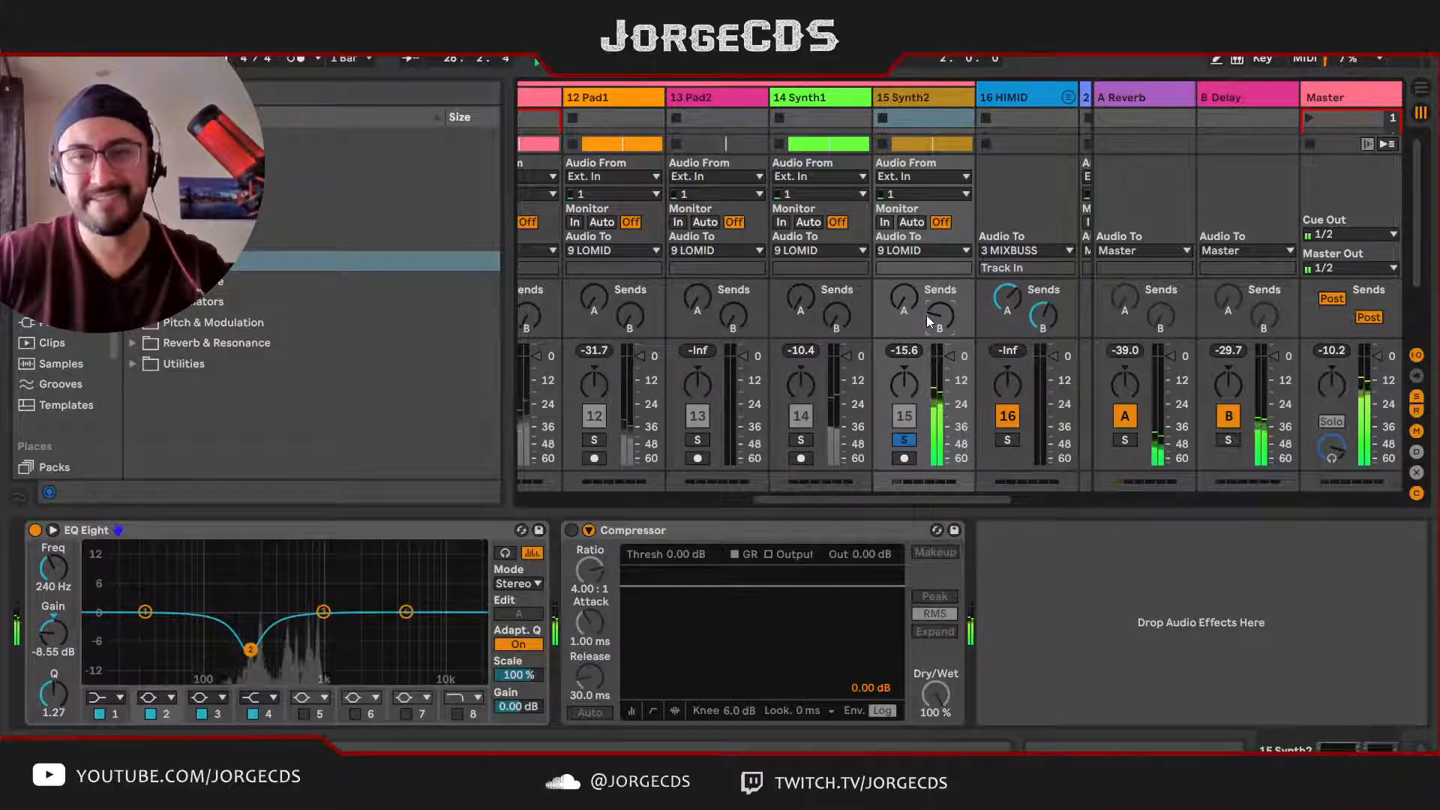
drag(930, 313, 931, 296)
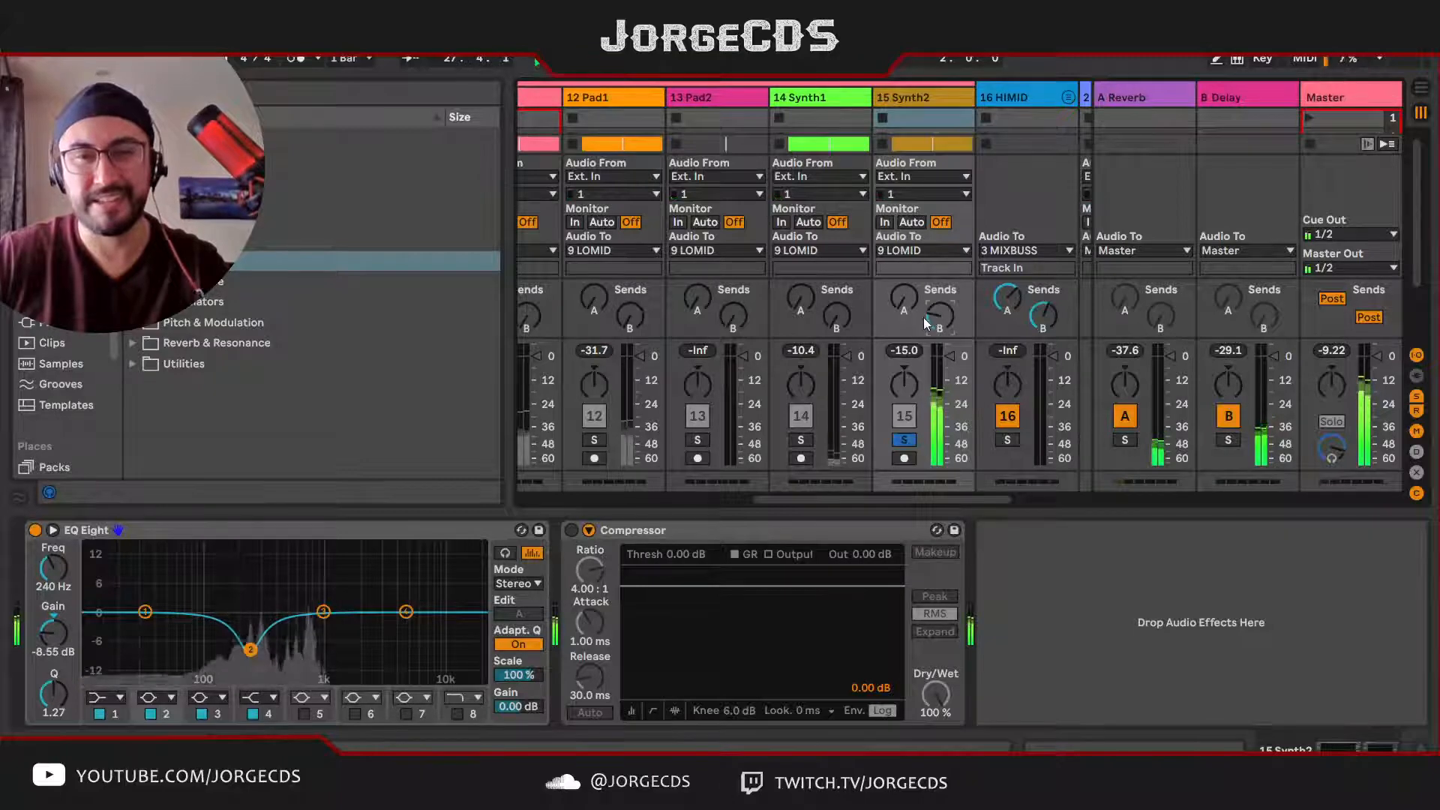
click(909, 442)
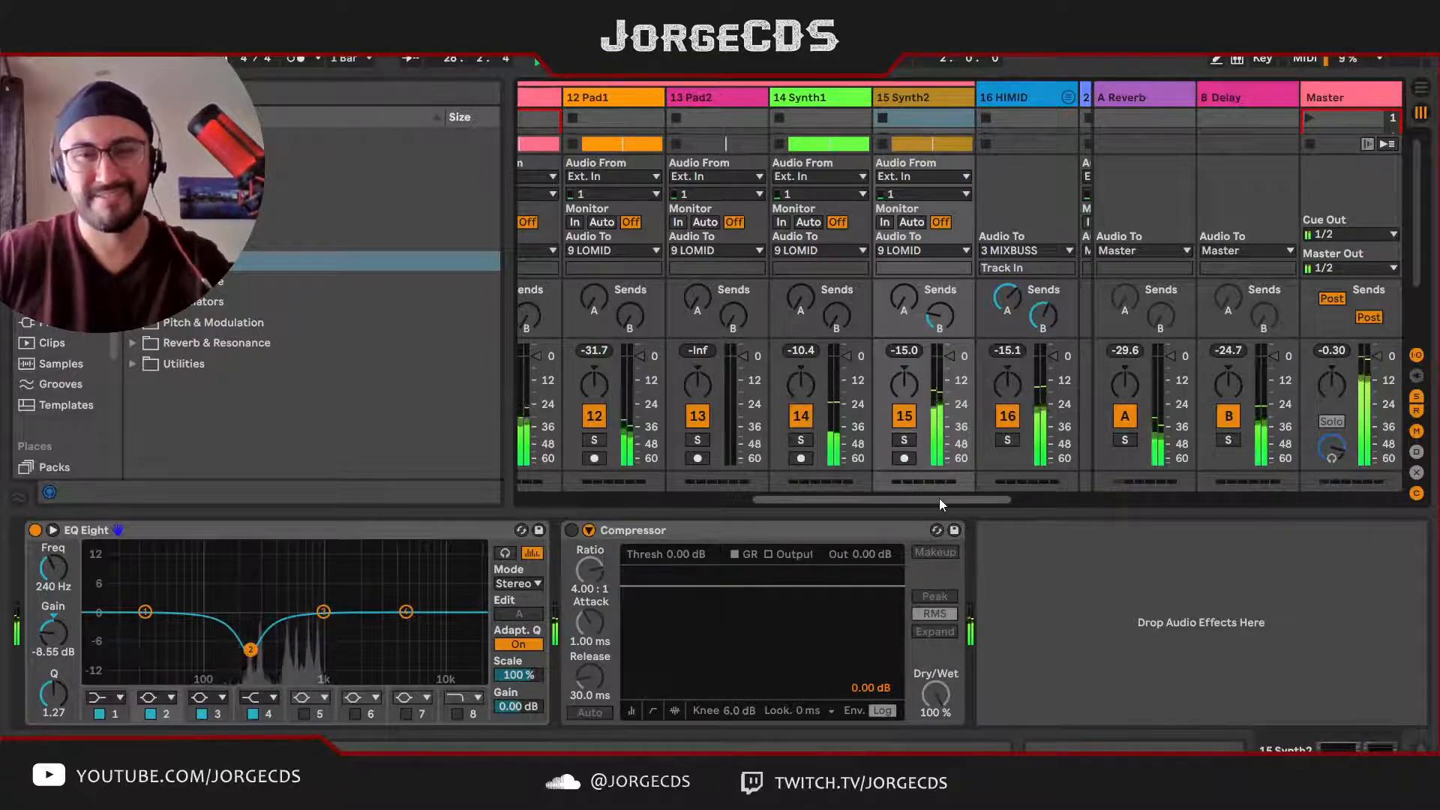
Step: Listen to the LOMID group in solo and add a Glue Compressor after its EQ Eight
drag(939, 501, 831, 518)
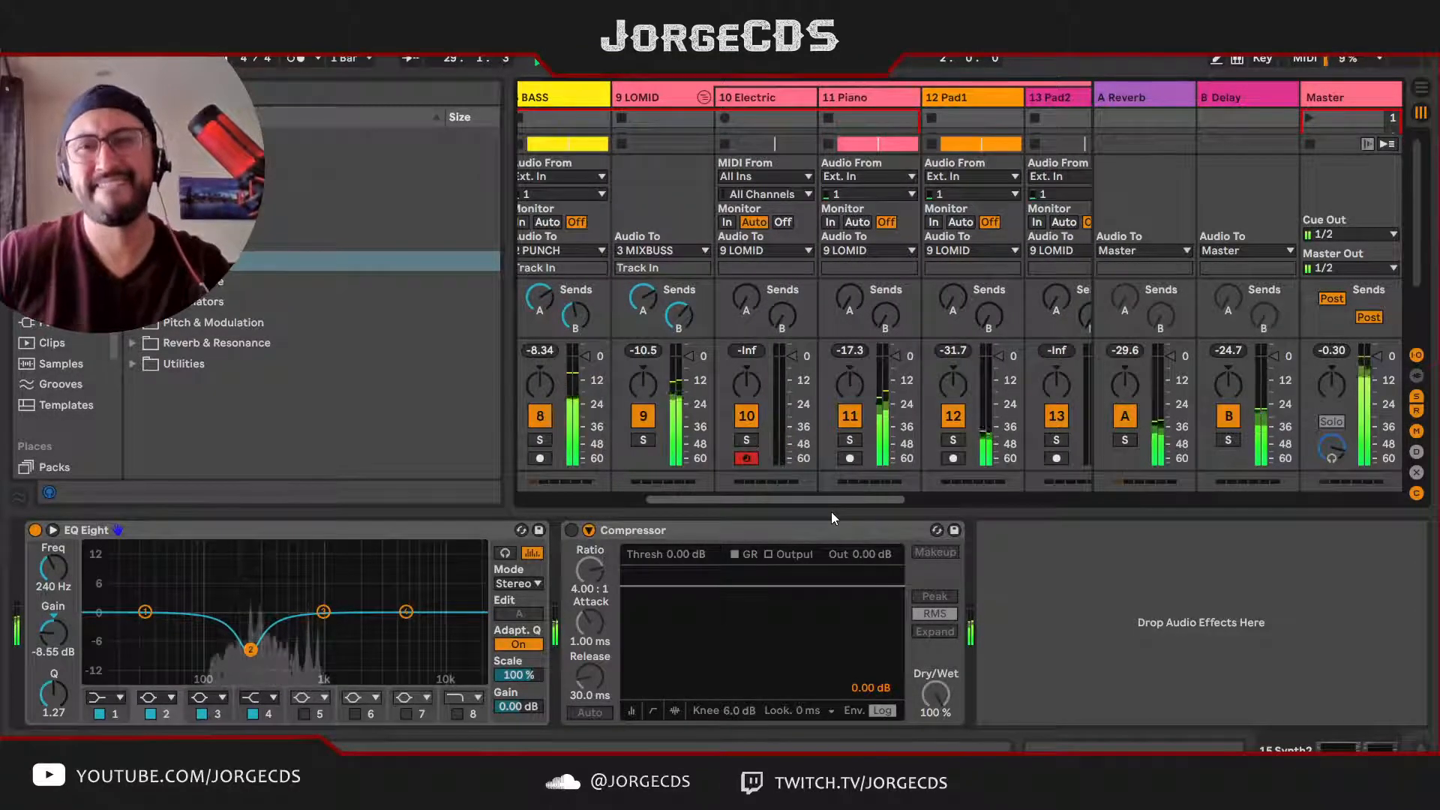
click(643, 439)
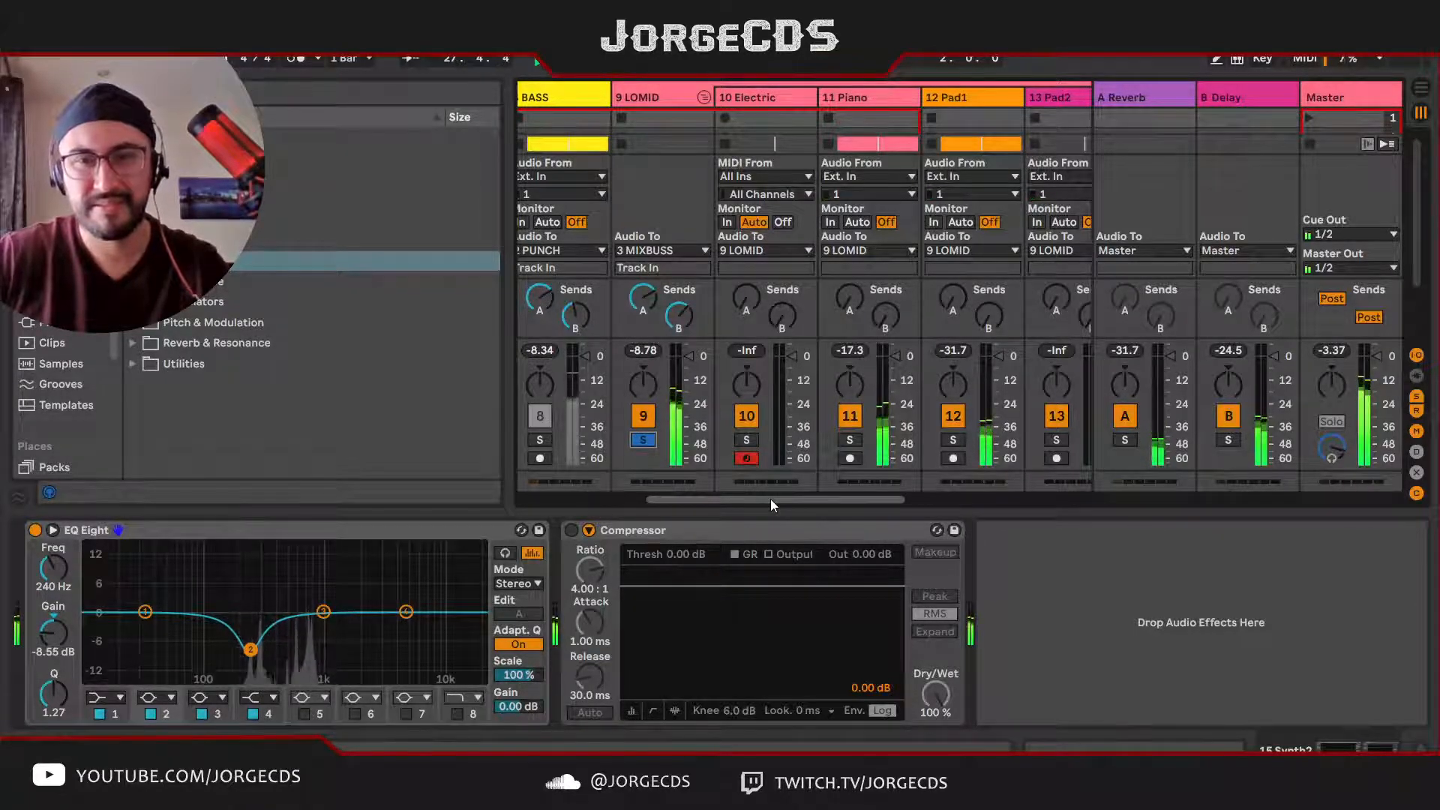
click(650, 116)
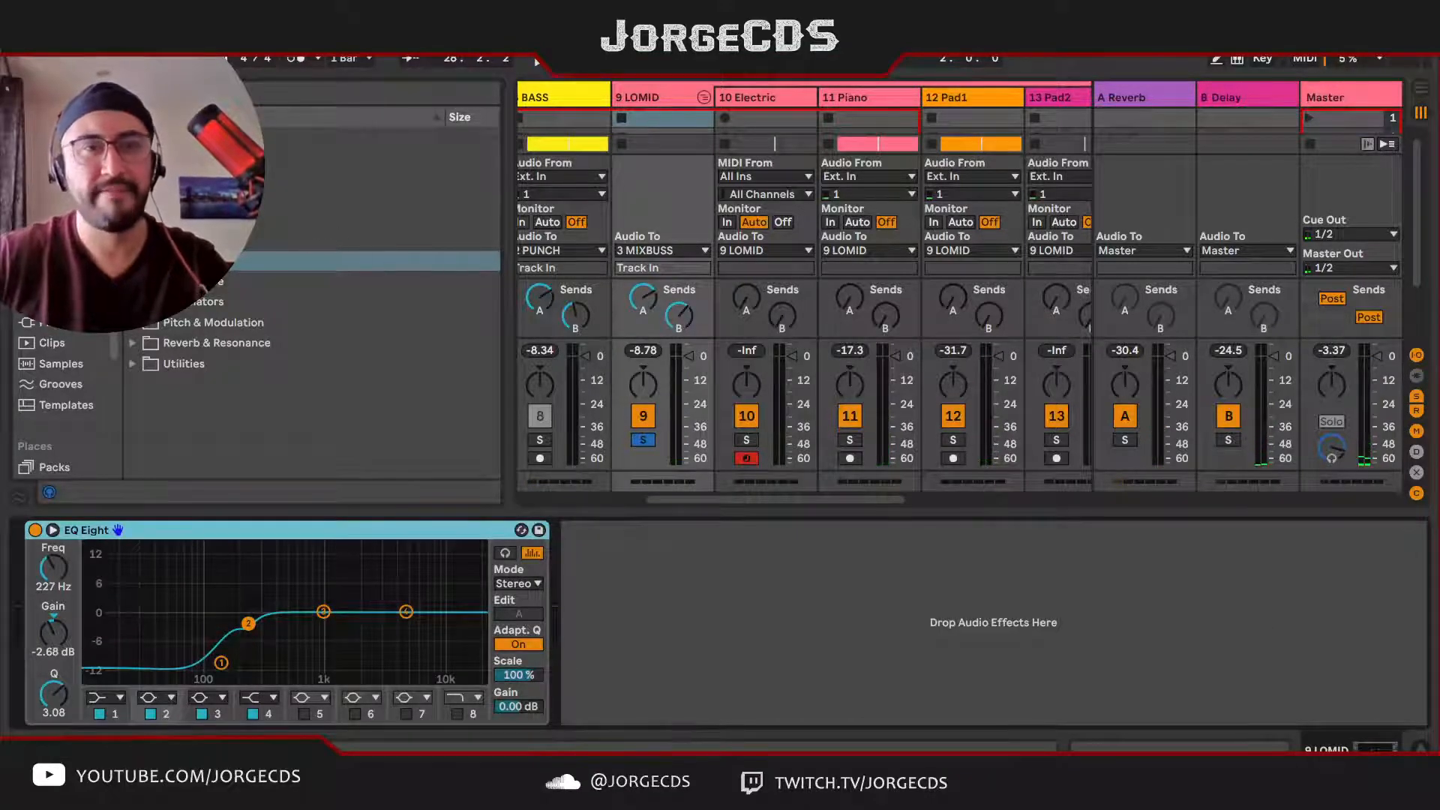
click(133, 178)
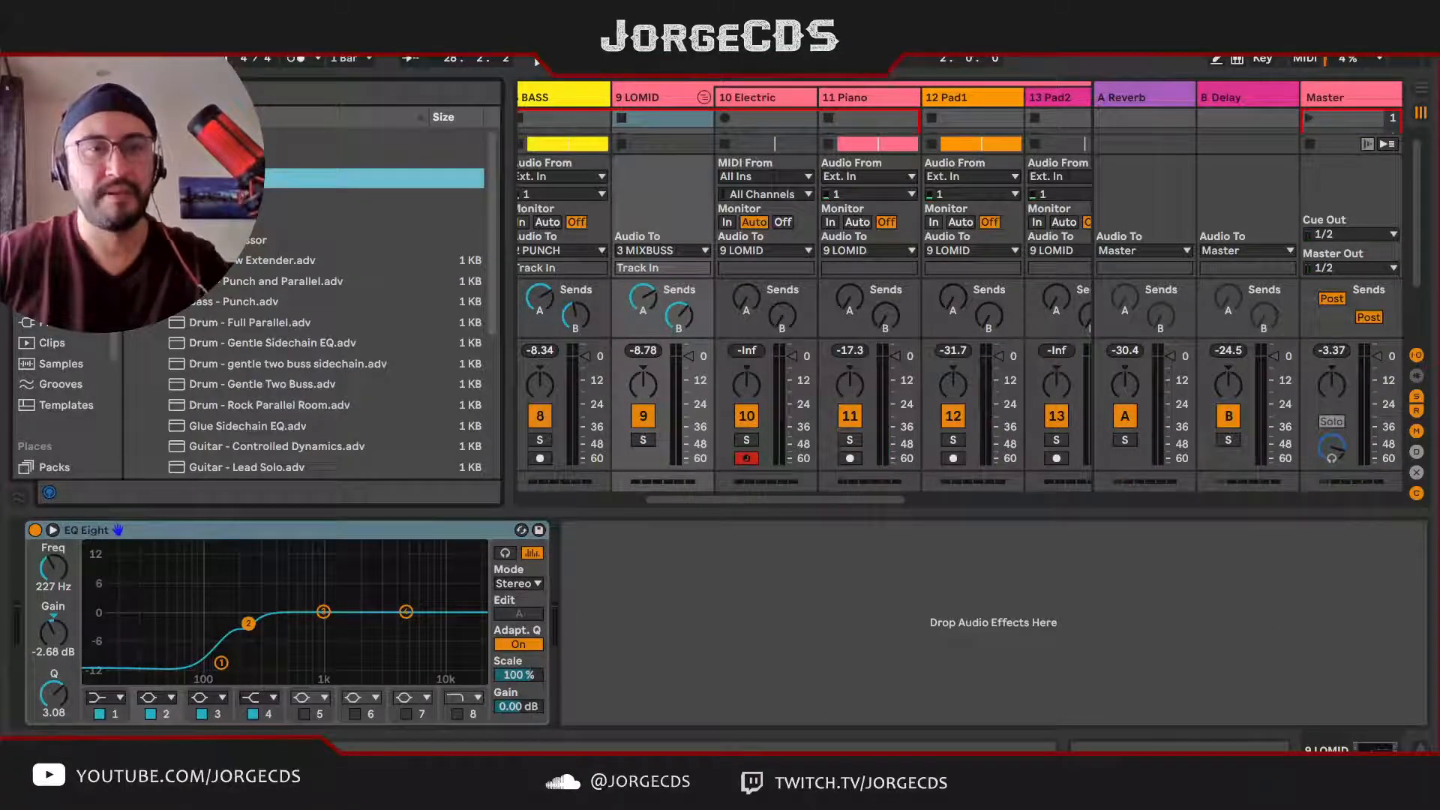
drag(300, 240, 672, 563)
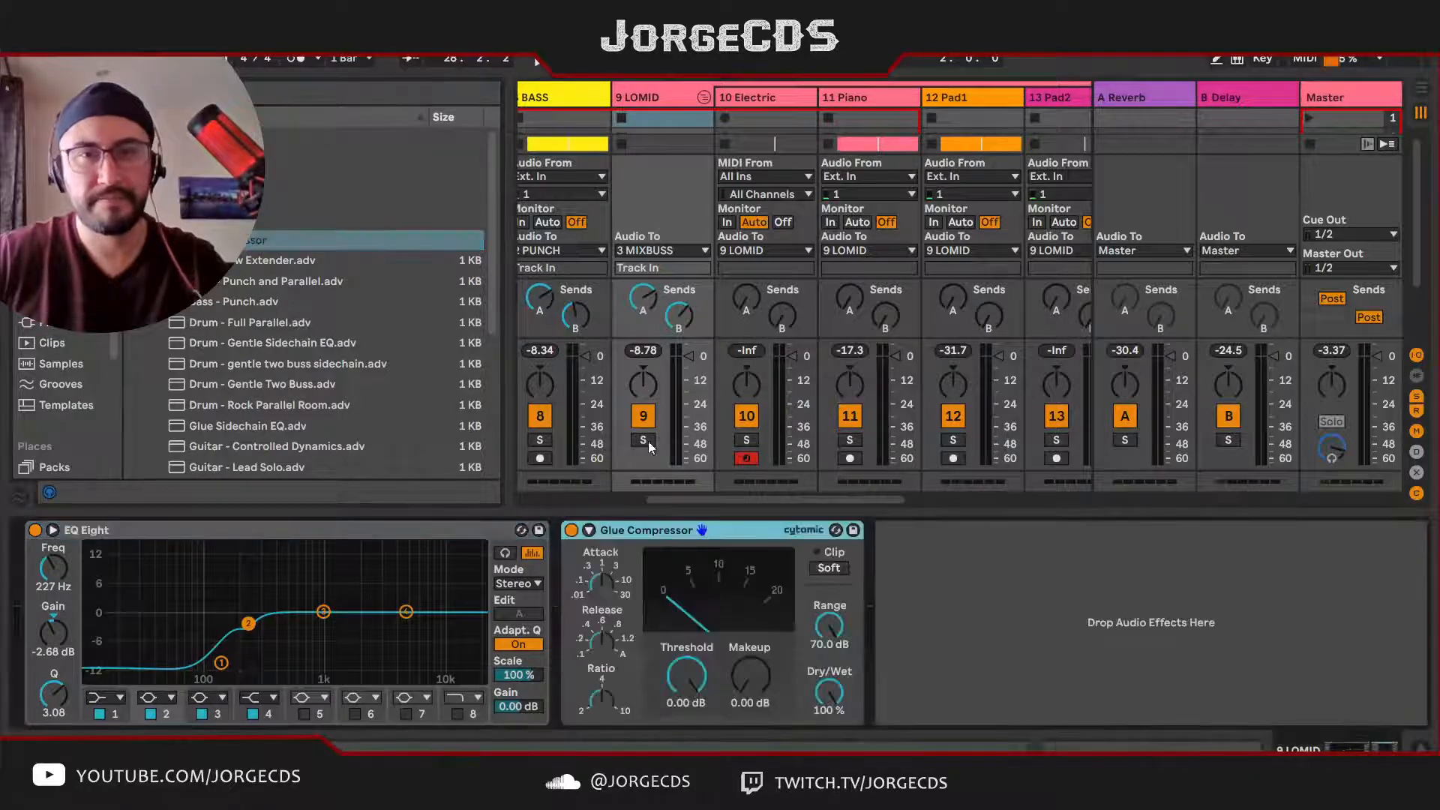
Step: Solo and play the LOMID group while lowering its Glue Compressor threshold to -15.7 dB
click(652, 98)
key(s)
key(space)
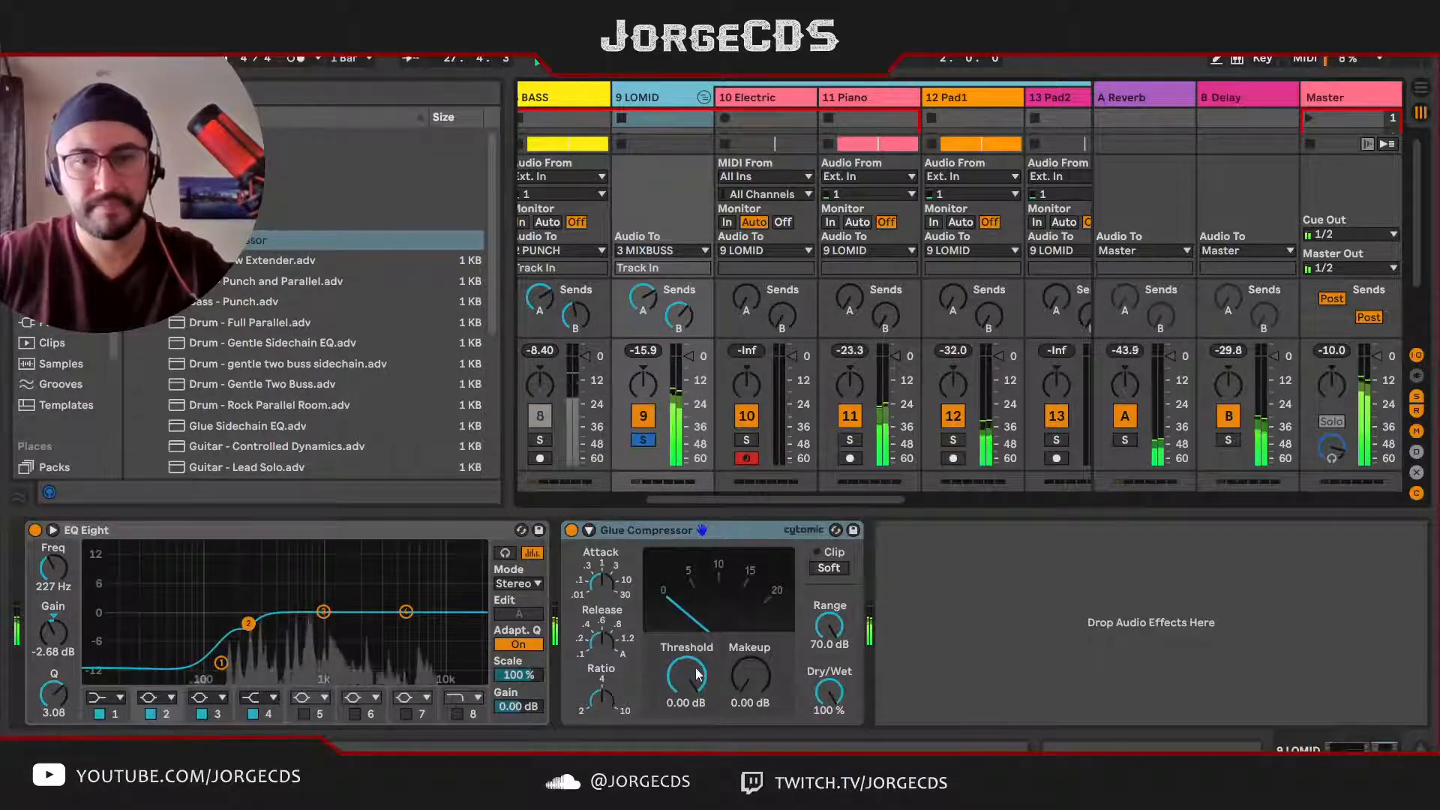
drag(696, 675, 697, 694)
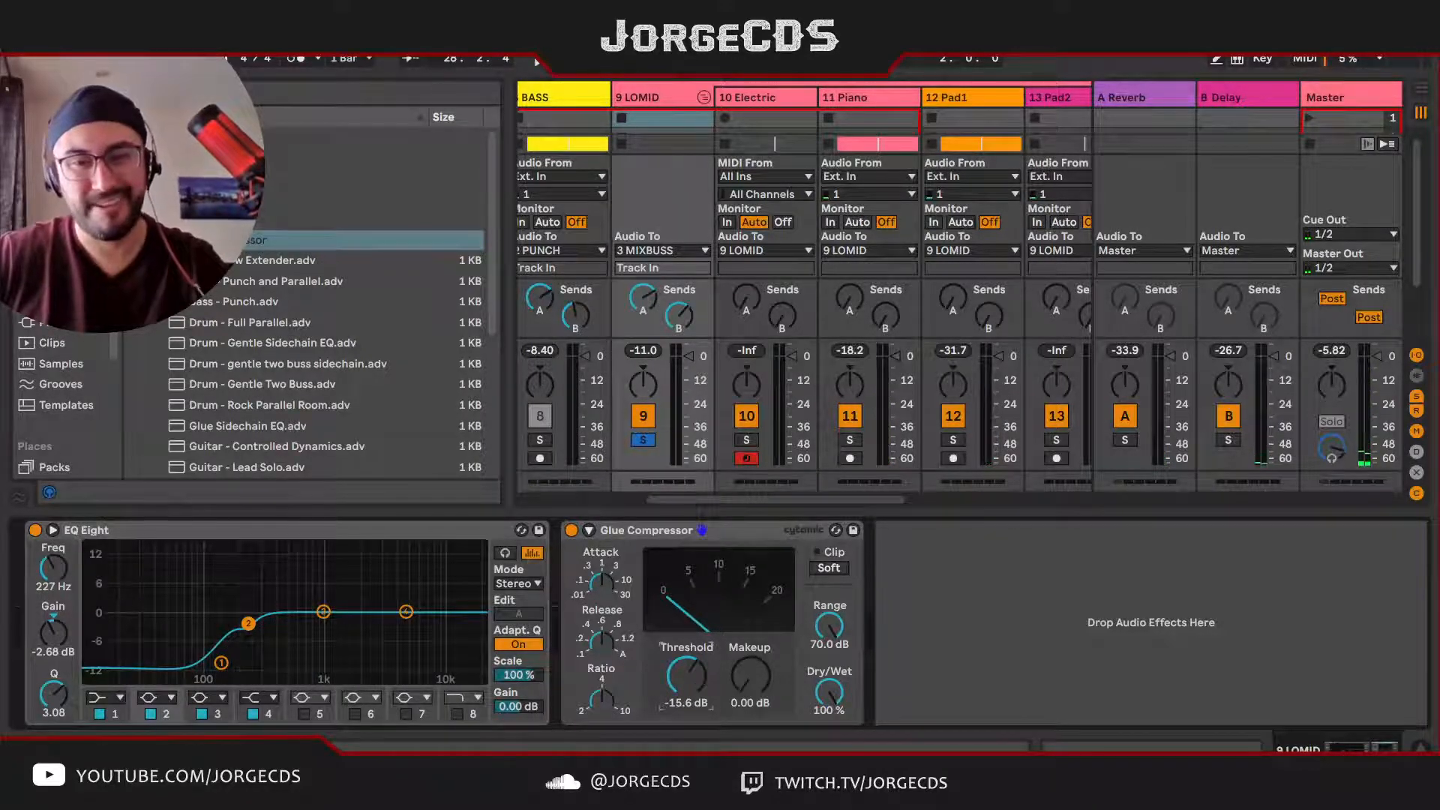
key(space)
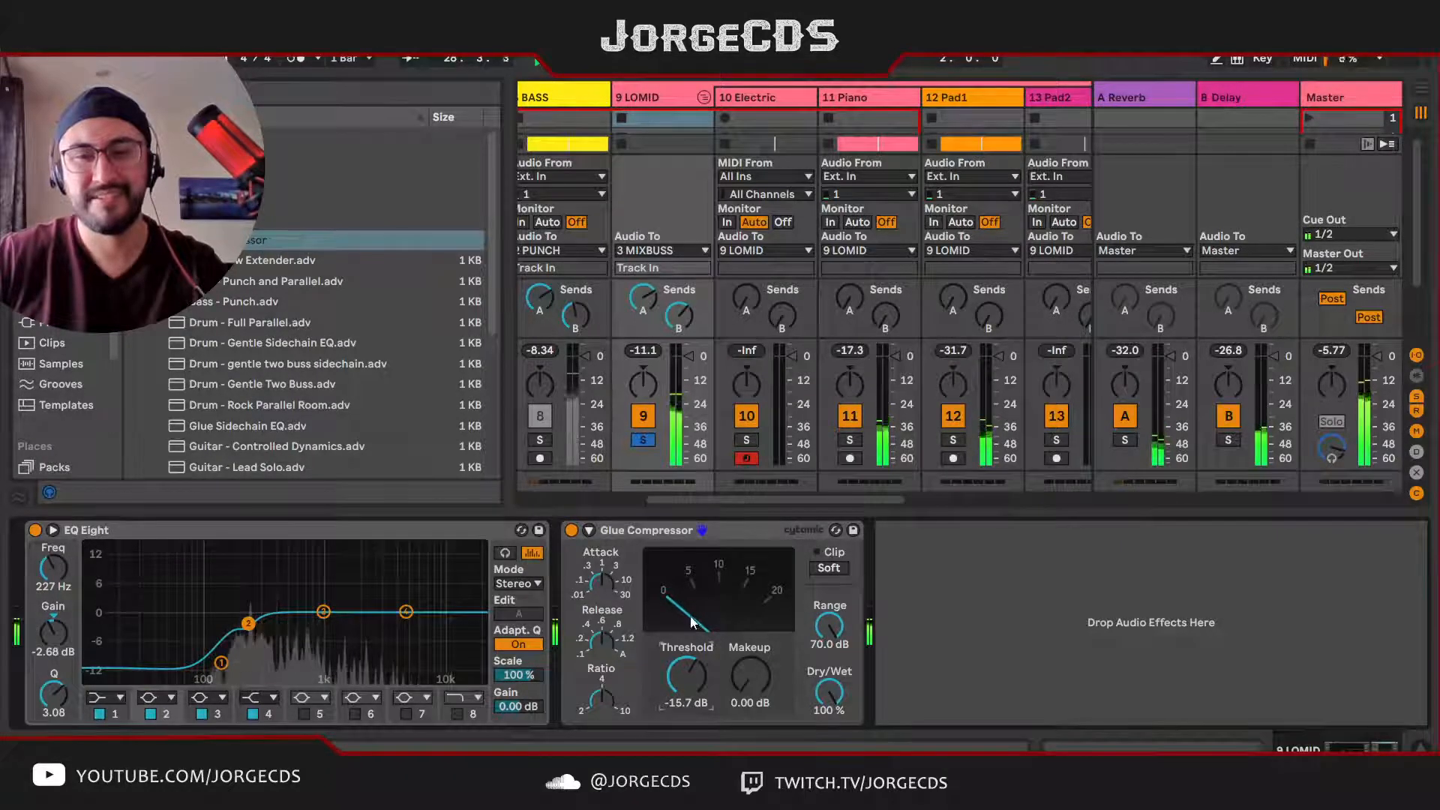
key(space)
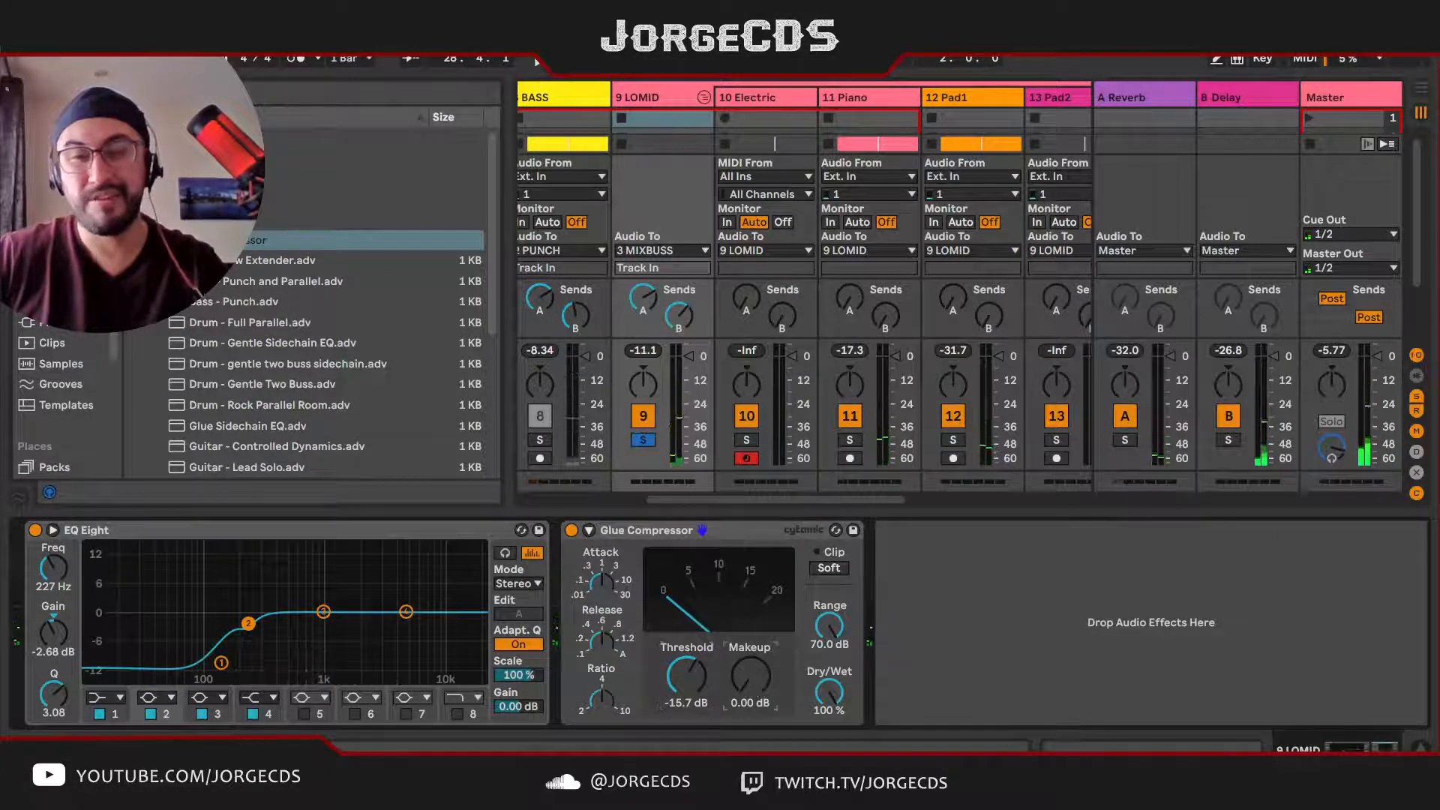
Step: Set the makeup gain of LOMID's Glue Compressor to 3.00 dB
drag(751, 677, 750, 672)
key(space)
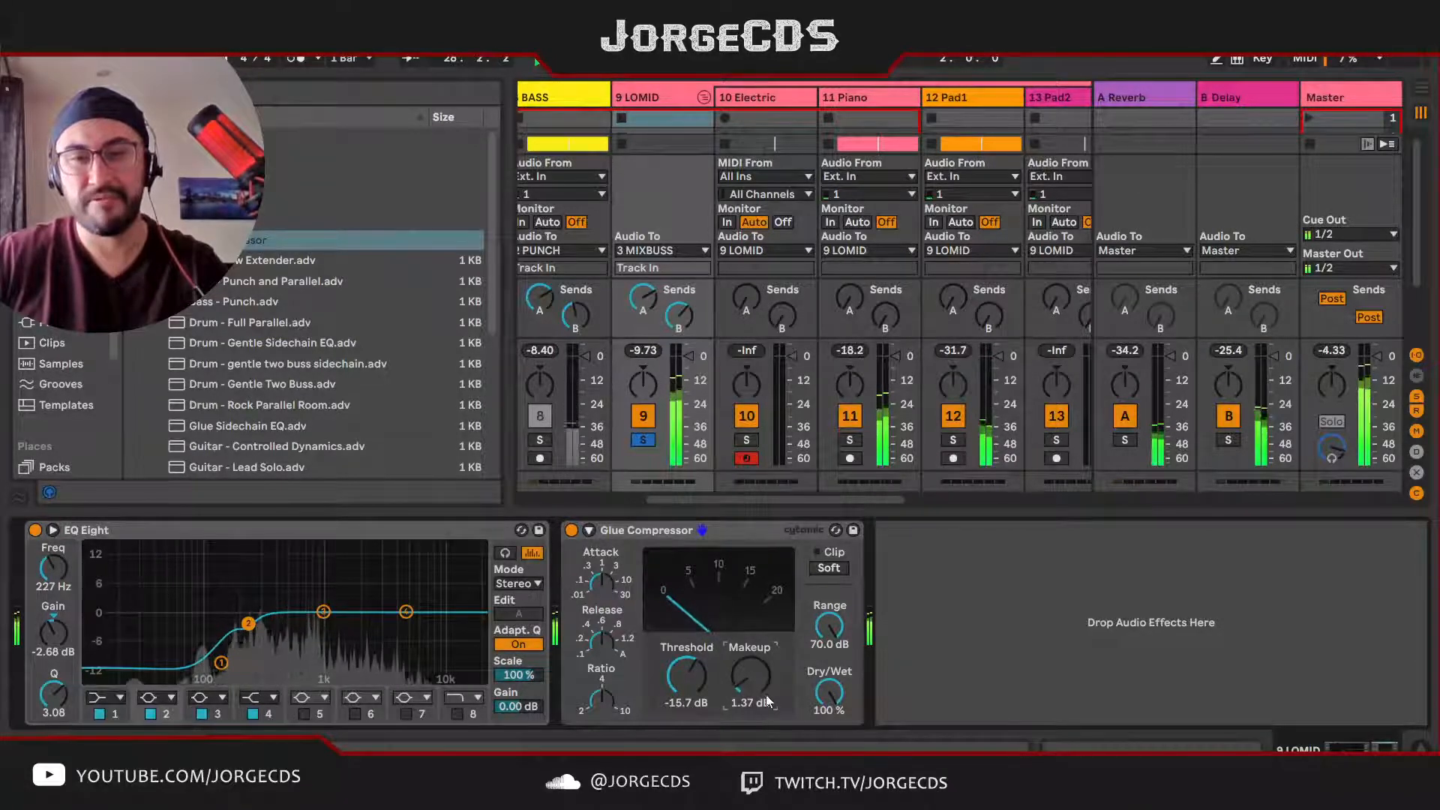
drag(767, 695, 767, 683)
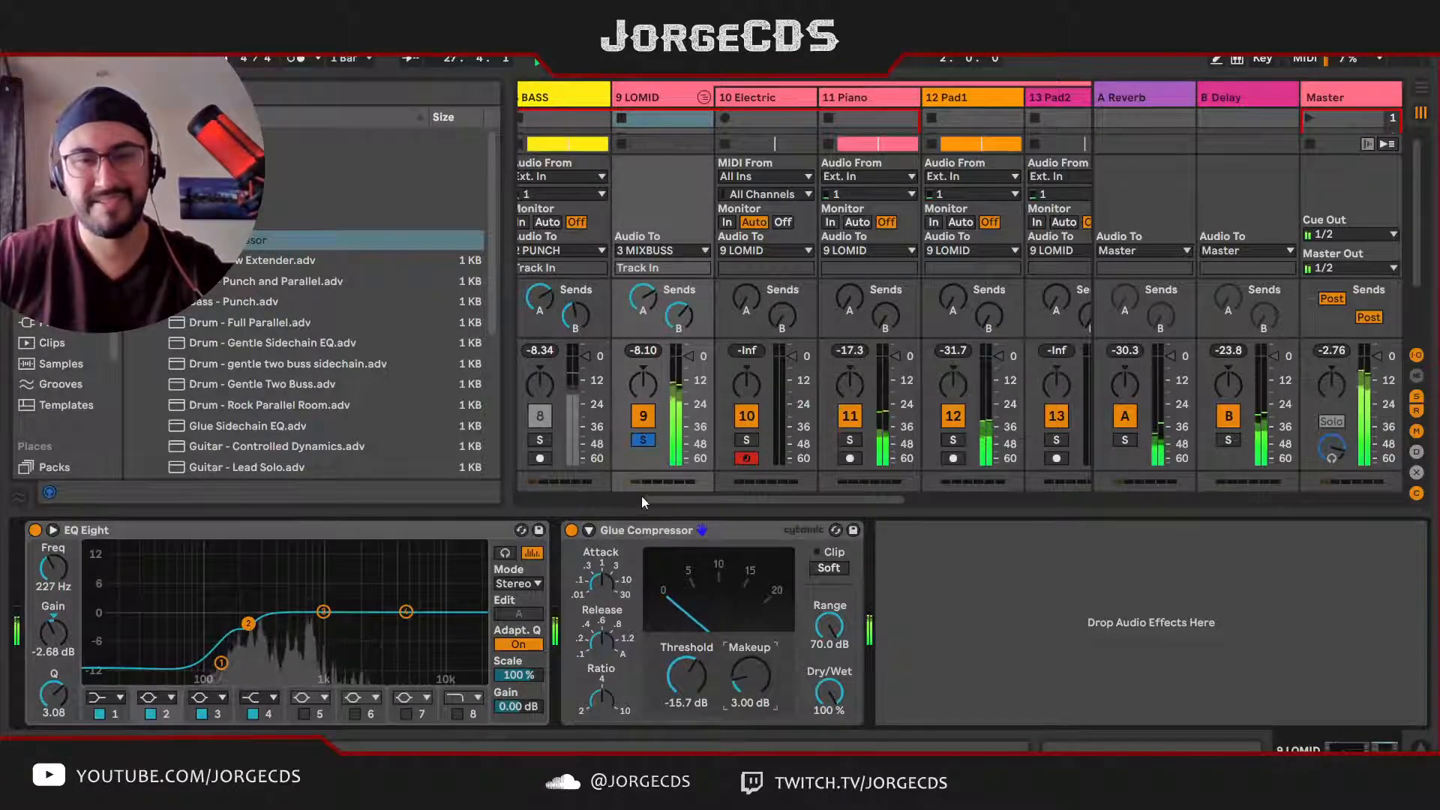
Step: Add the BASS track to the solo to check it against the compressed LOMID group
scroll(615, 461, left, 2)
click(606, 441)
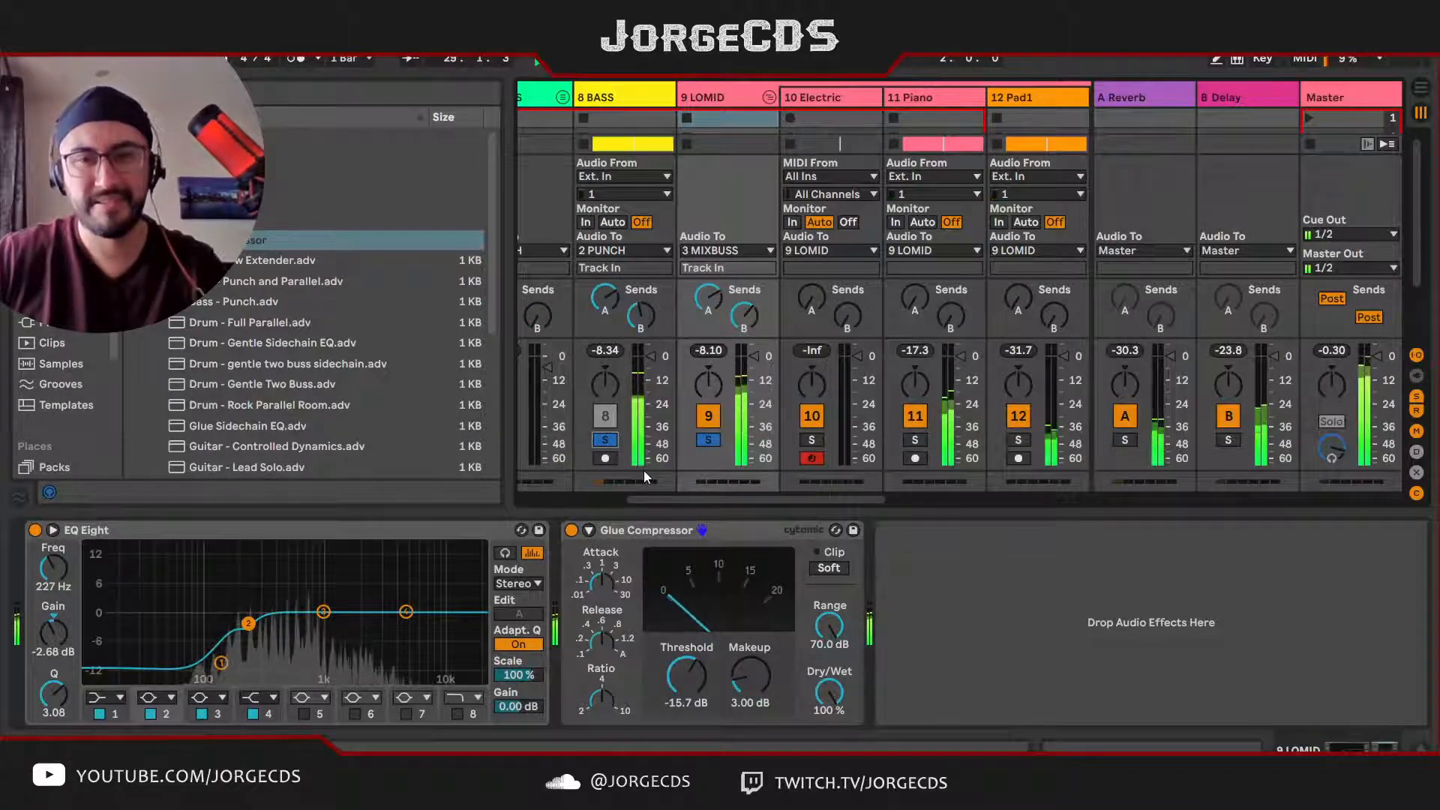
click(606, 351)
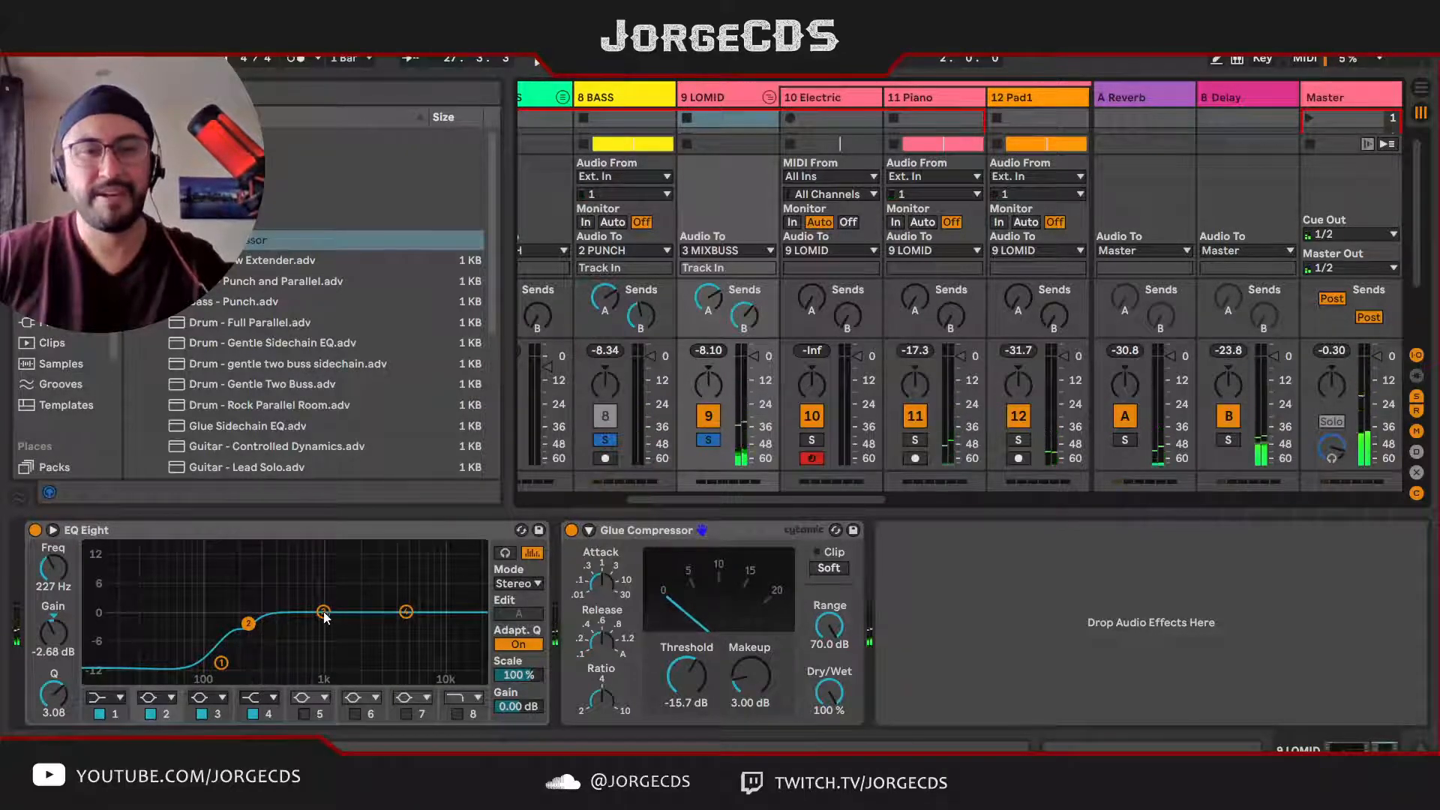
Step: Cut LOMID's EQ Eight band 3 by 5.08 dB at 2.97 kHz and set its Glue Compressor threshold to -16.4 dB
drag(322, 616, 376, 643)
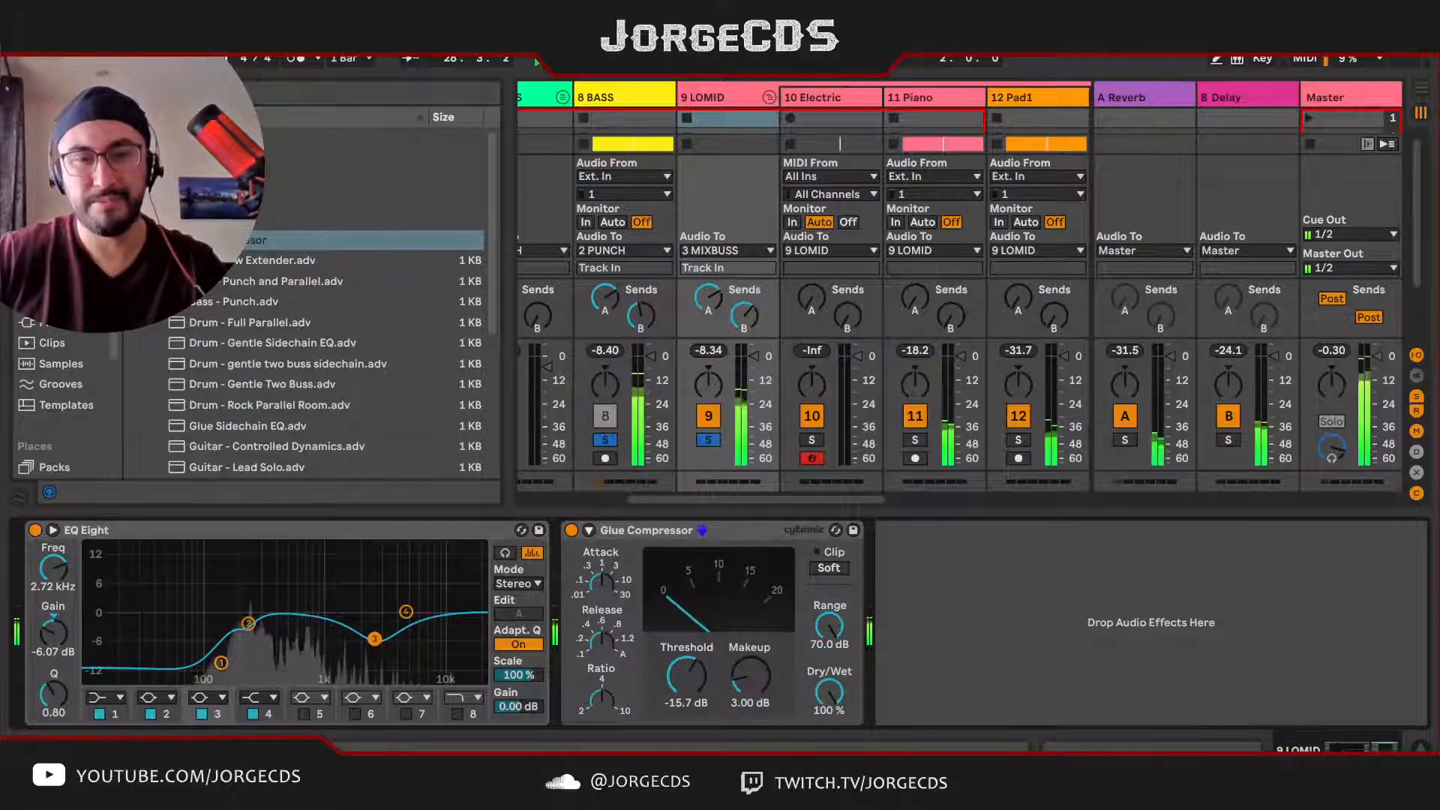
drag(374, 639, 375, 633)
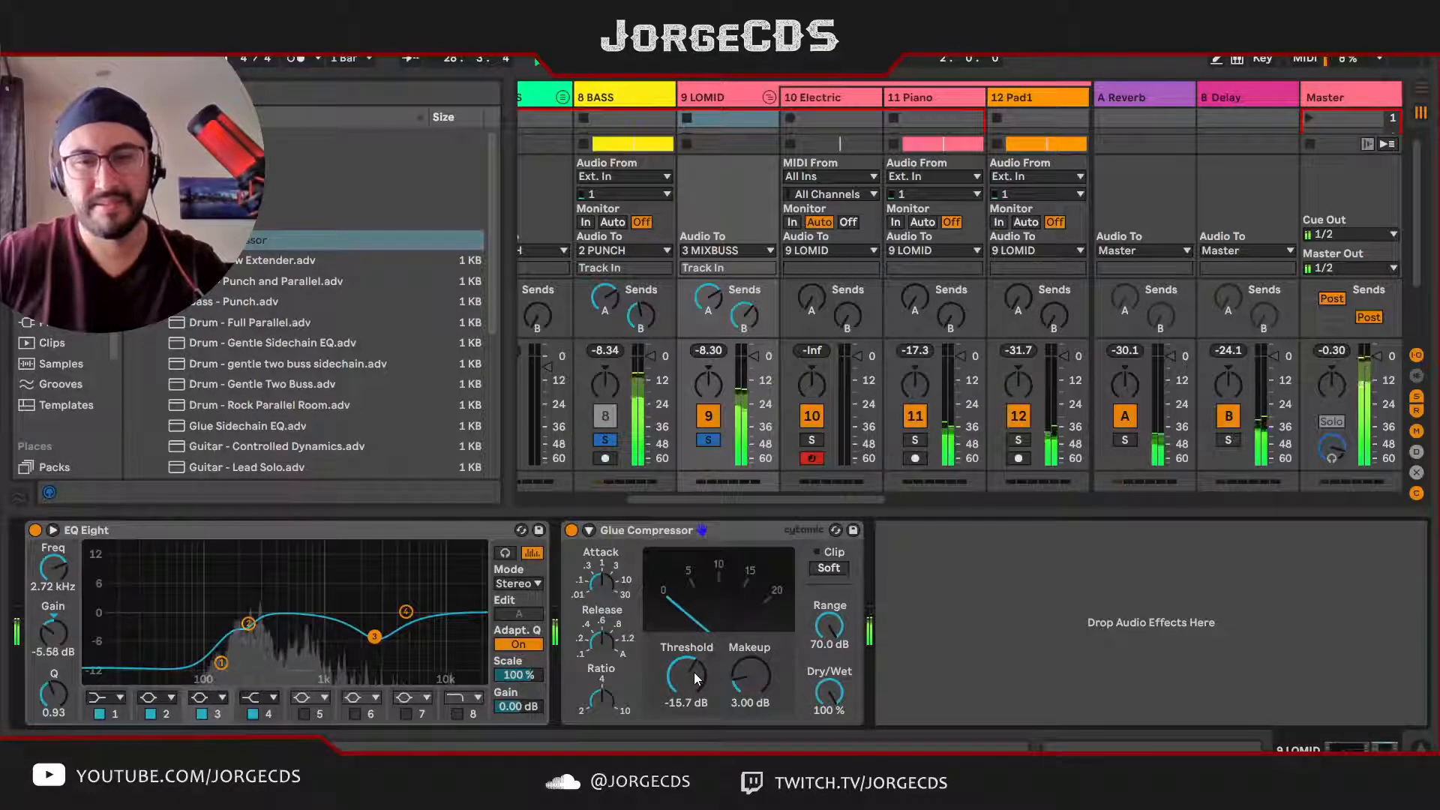
drag(696, 679, 697, 687)
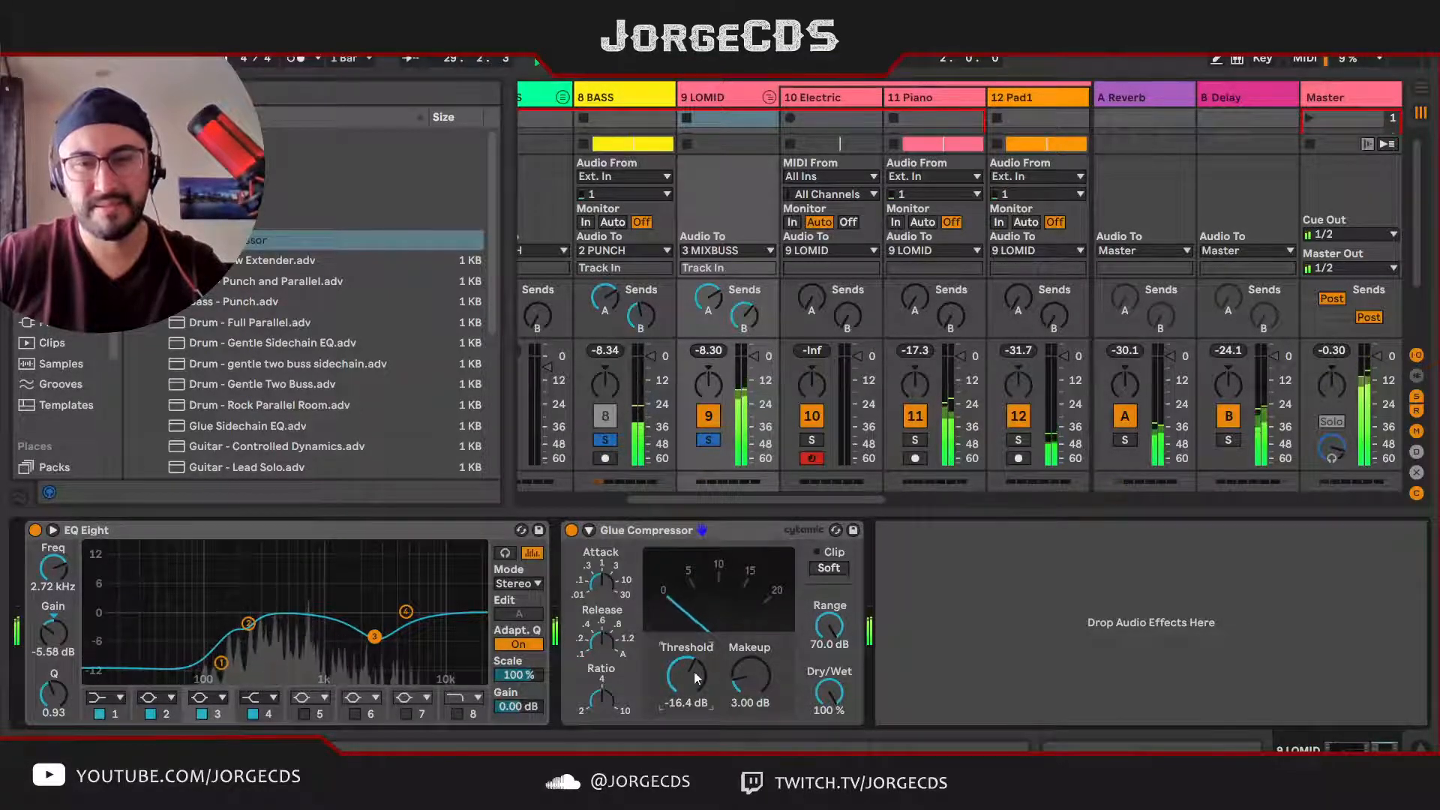
drag(378, 644, 379, 634)
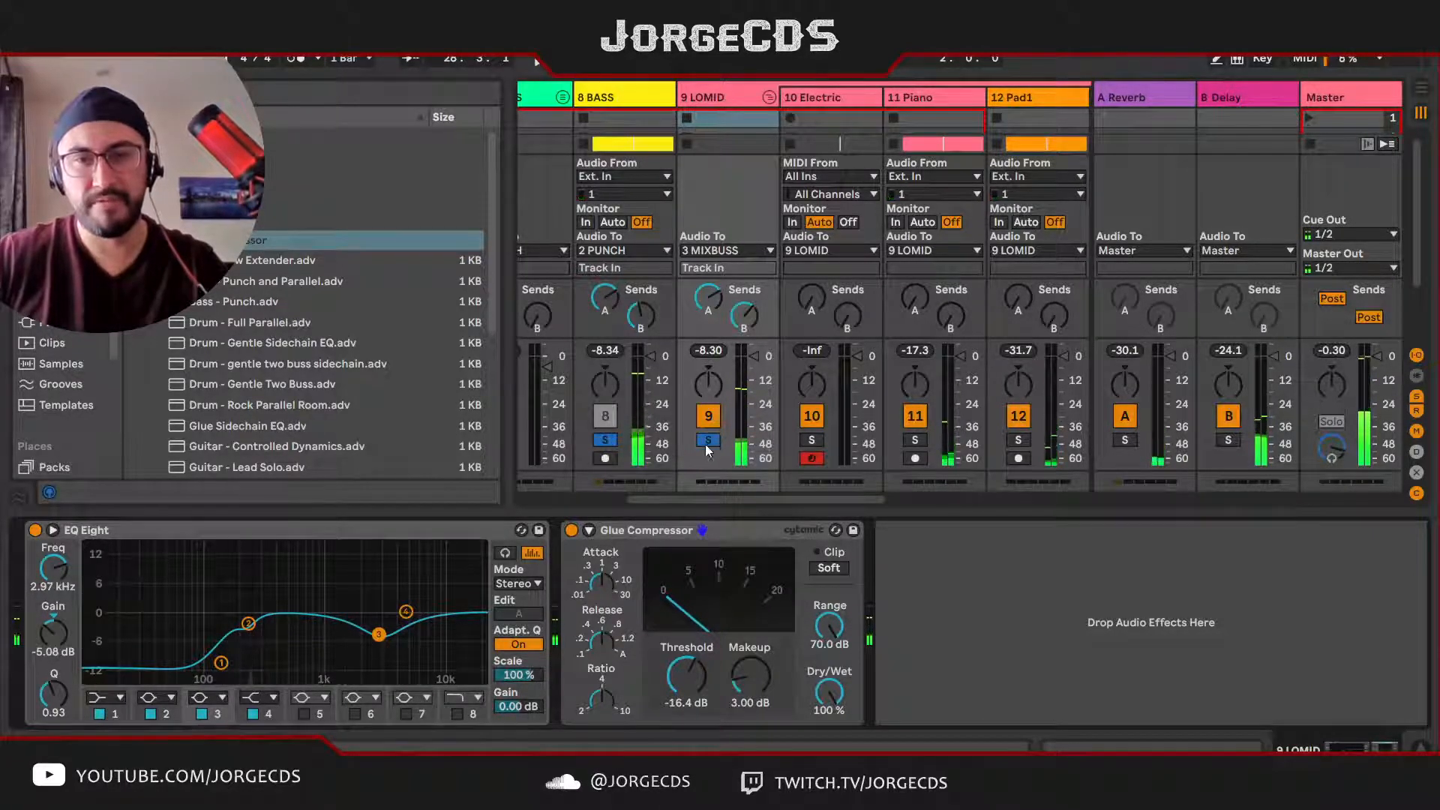
Step: Clear the solo from BASS and LOMID, collapse the LOMID group, and solo the HIMID group
drag(747, 501, 763, 501)
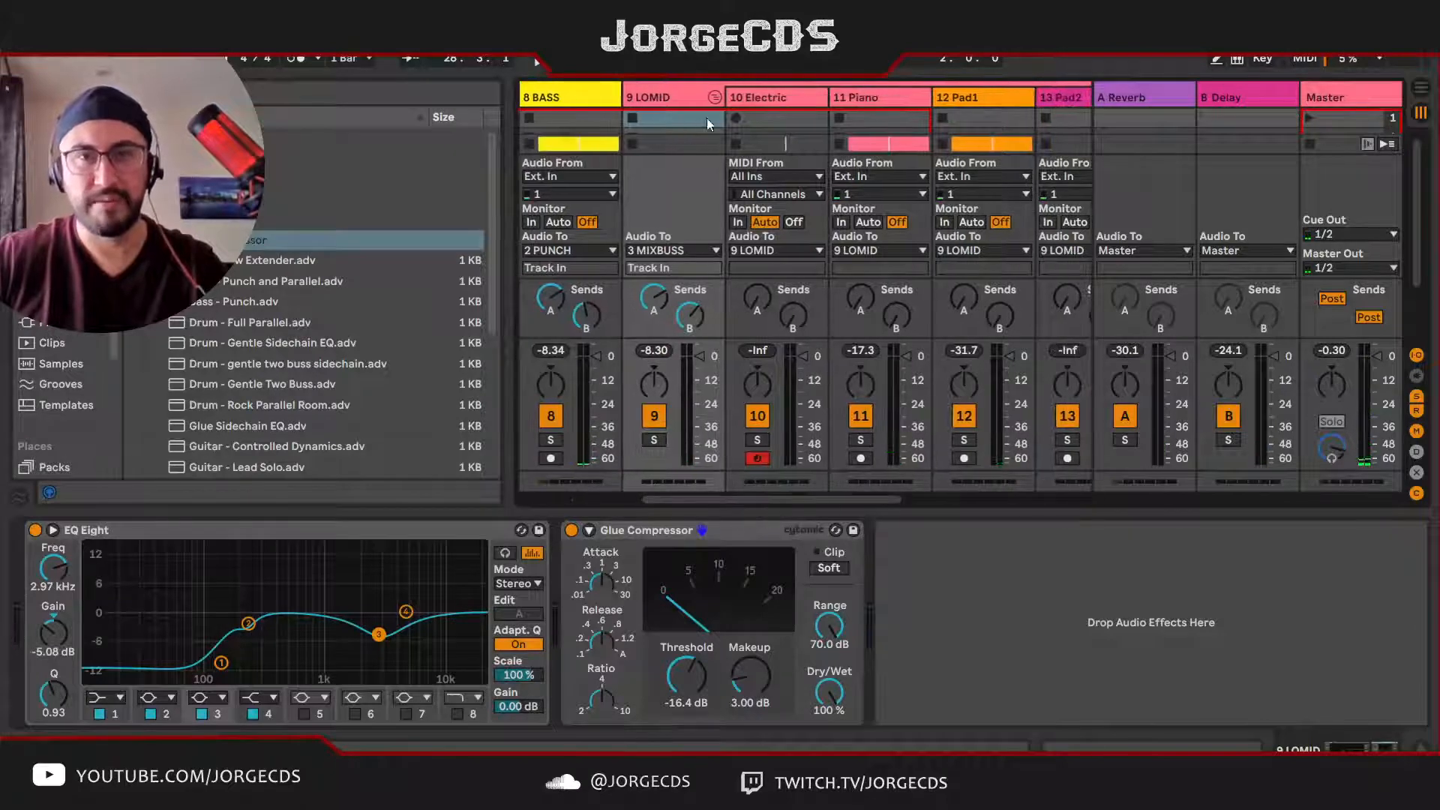
click(716, 97)
click(765, 89)
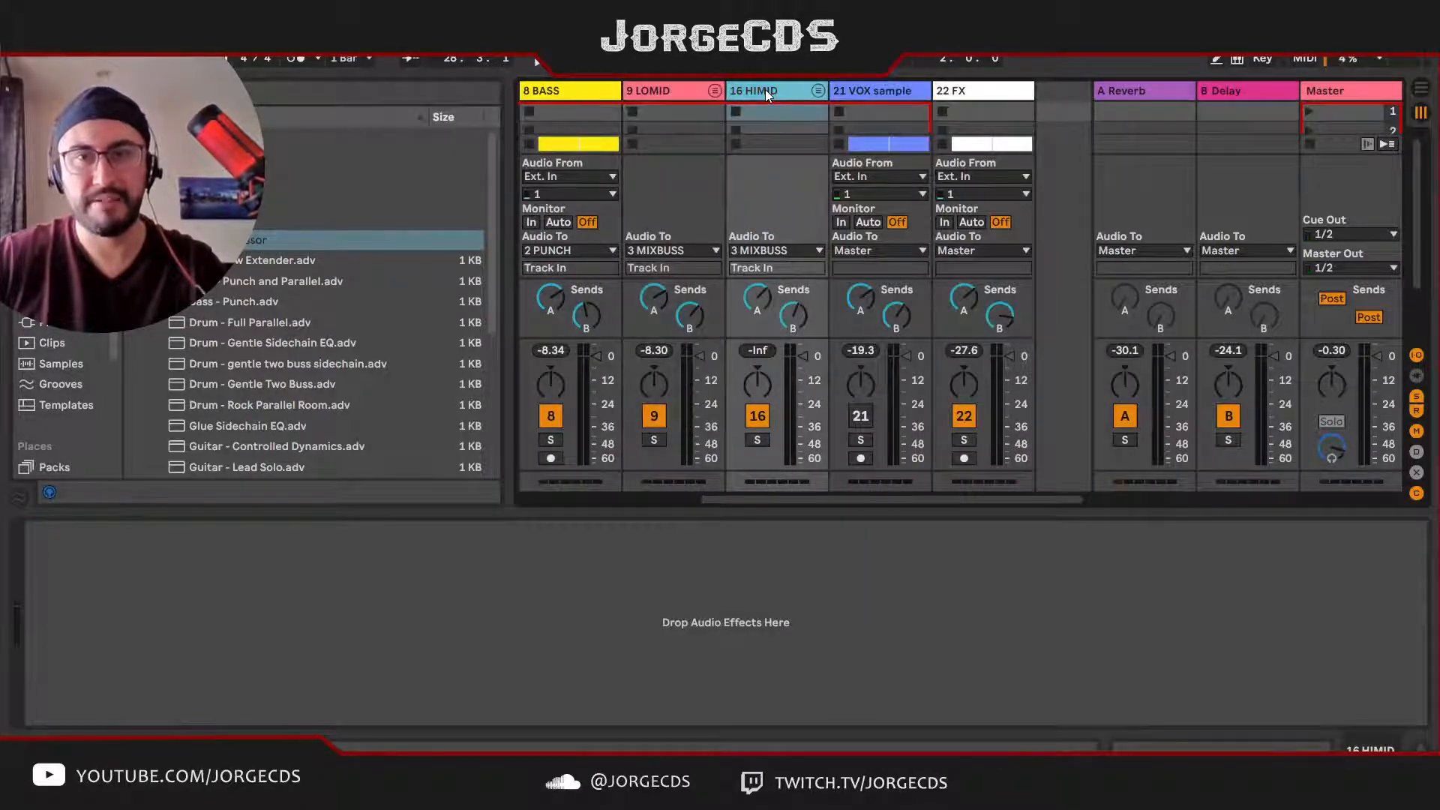
click(654, 89)
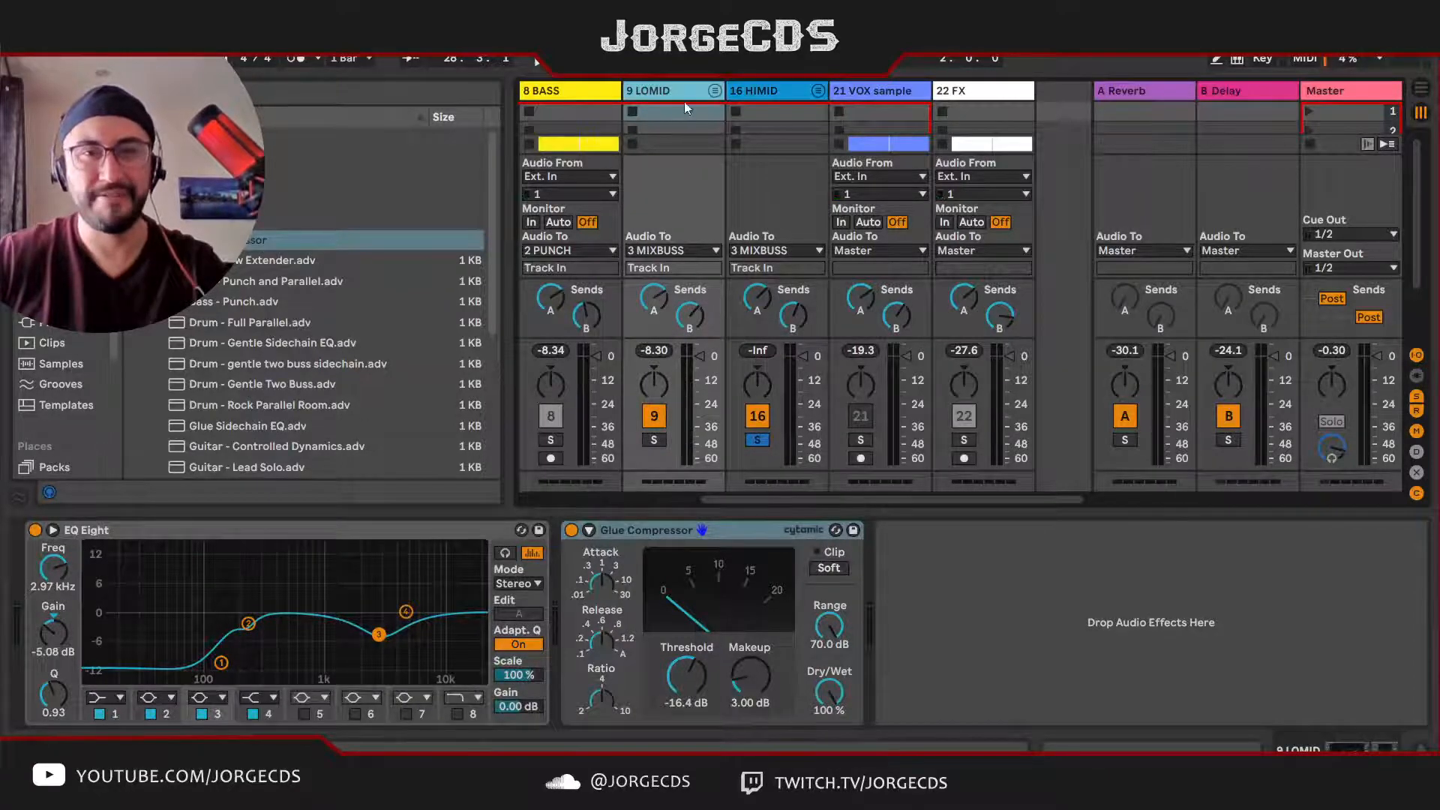
Step: Copy BASS's sidechain Compressor after LOMID's Glue Compressor, setting its attack to 0.24 ms and release to 50.9 ms with Auto release off
click(574, 98)
click(1053, 529)
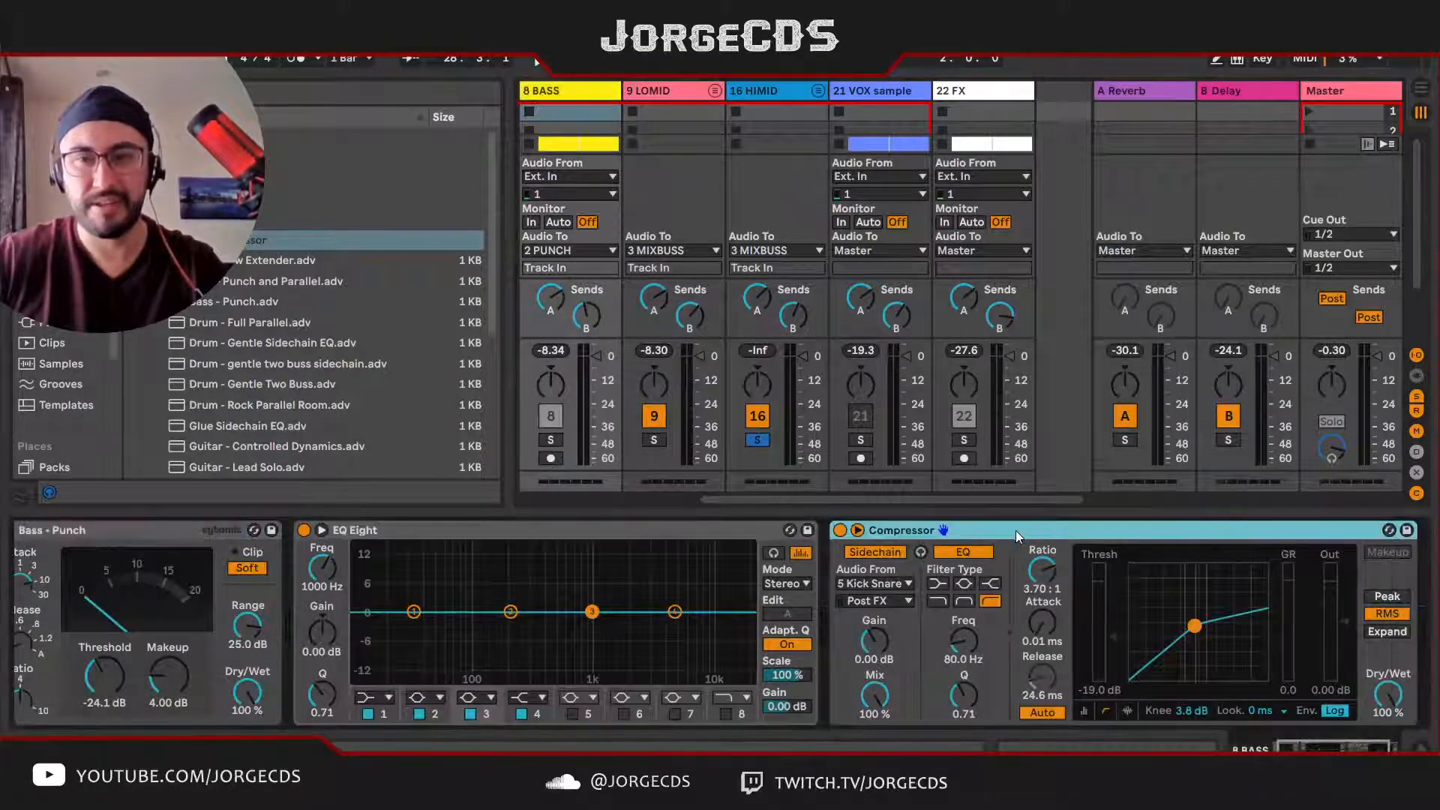
click(660, 96)
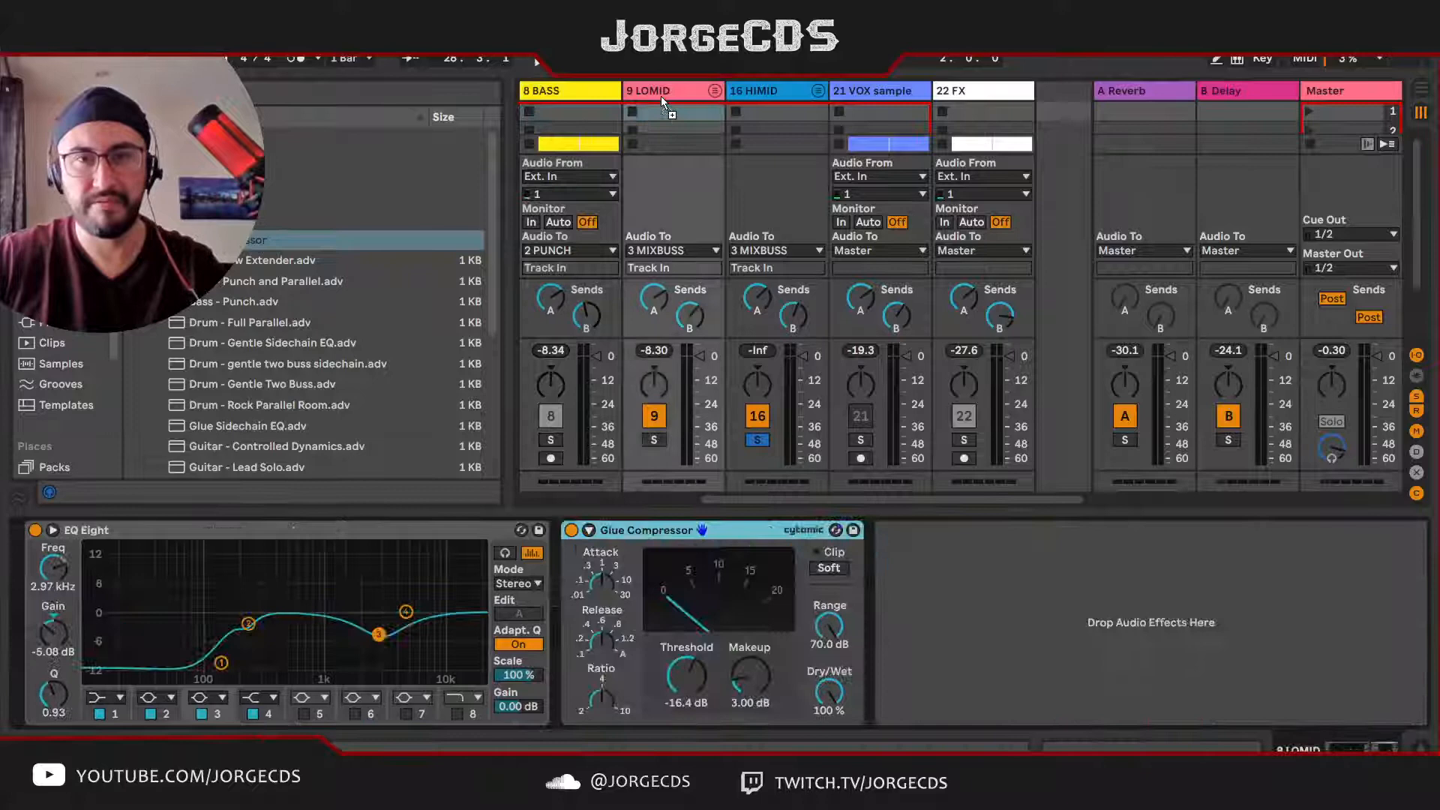
click(925, 646)
key(ctrl+v)
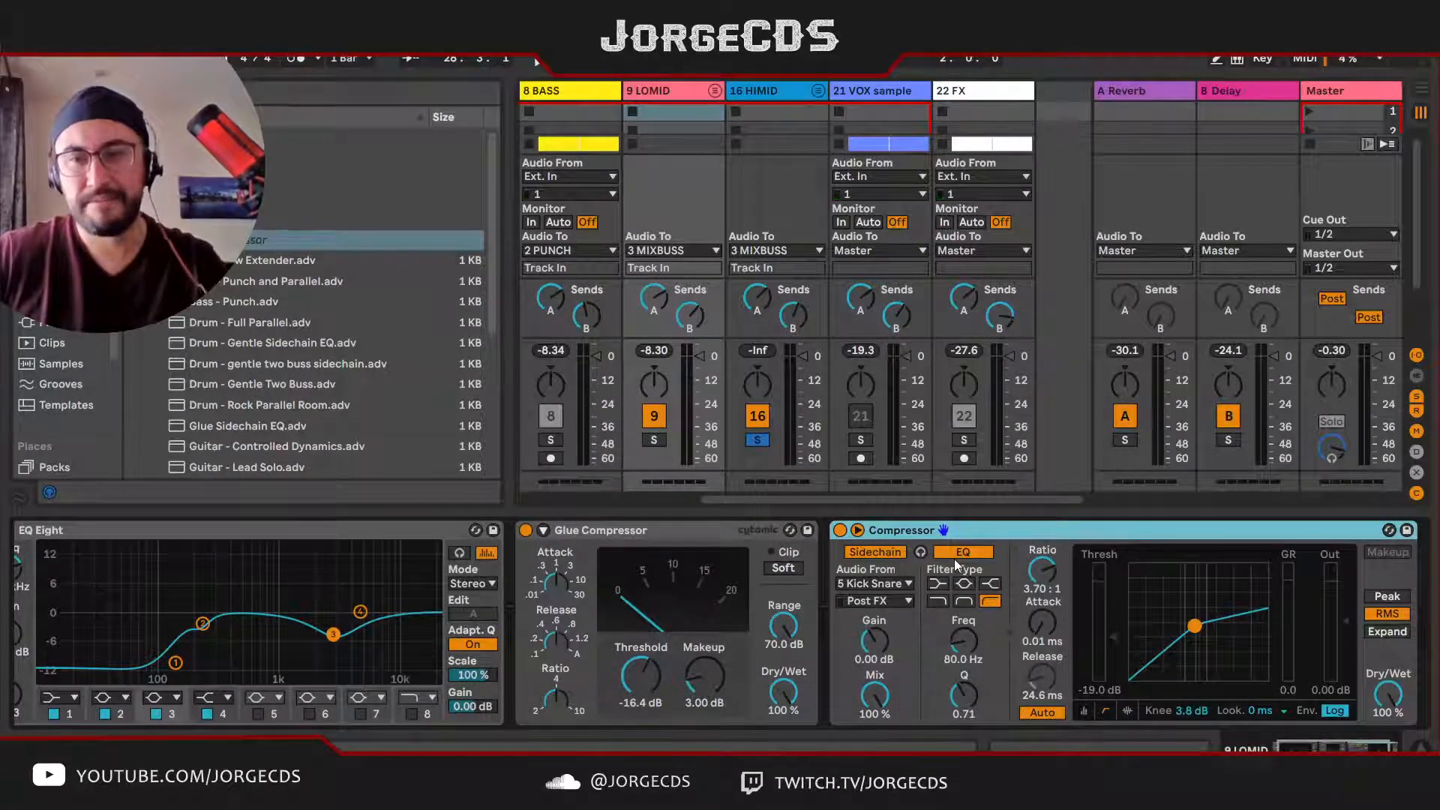
click(1043, 624)
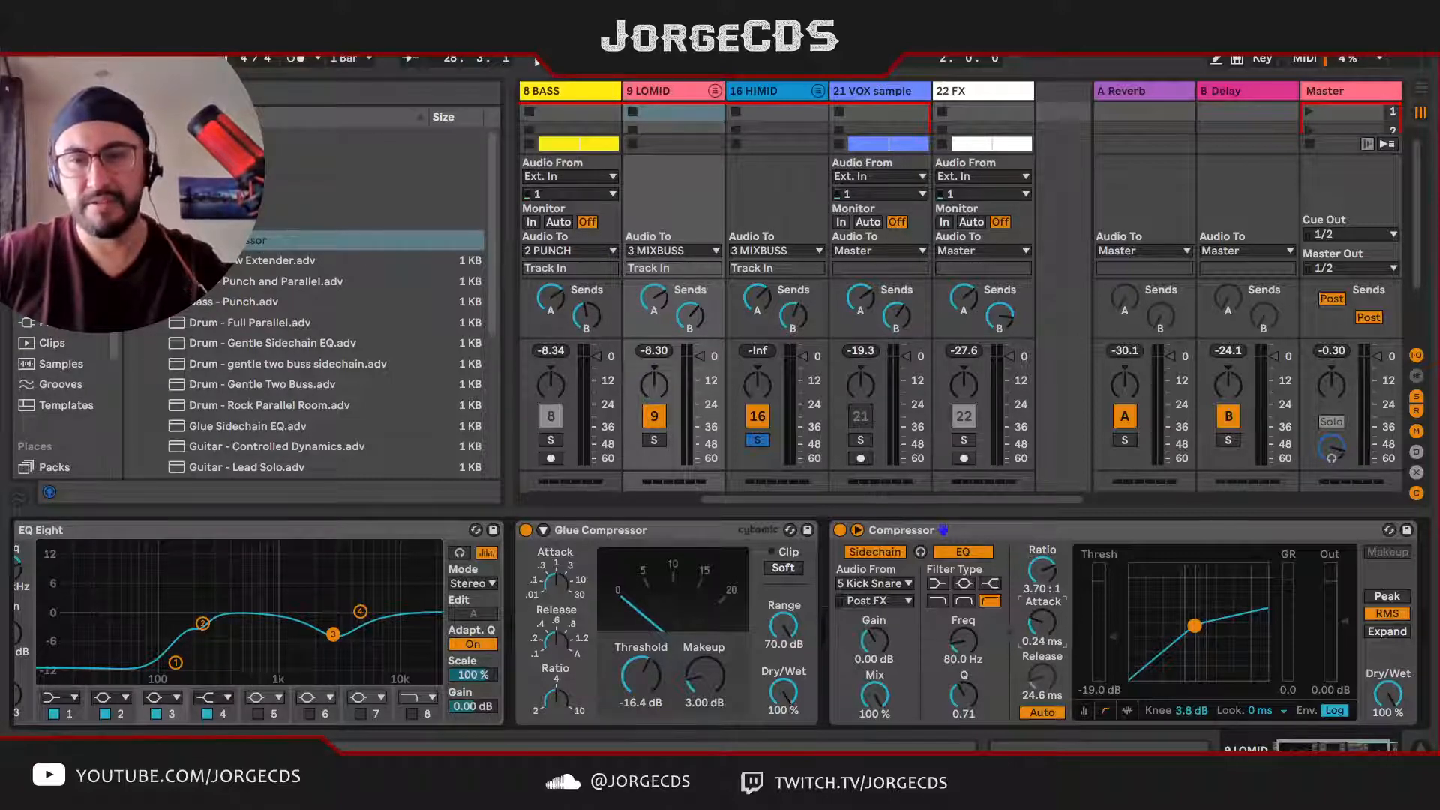
click(1051, 713)
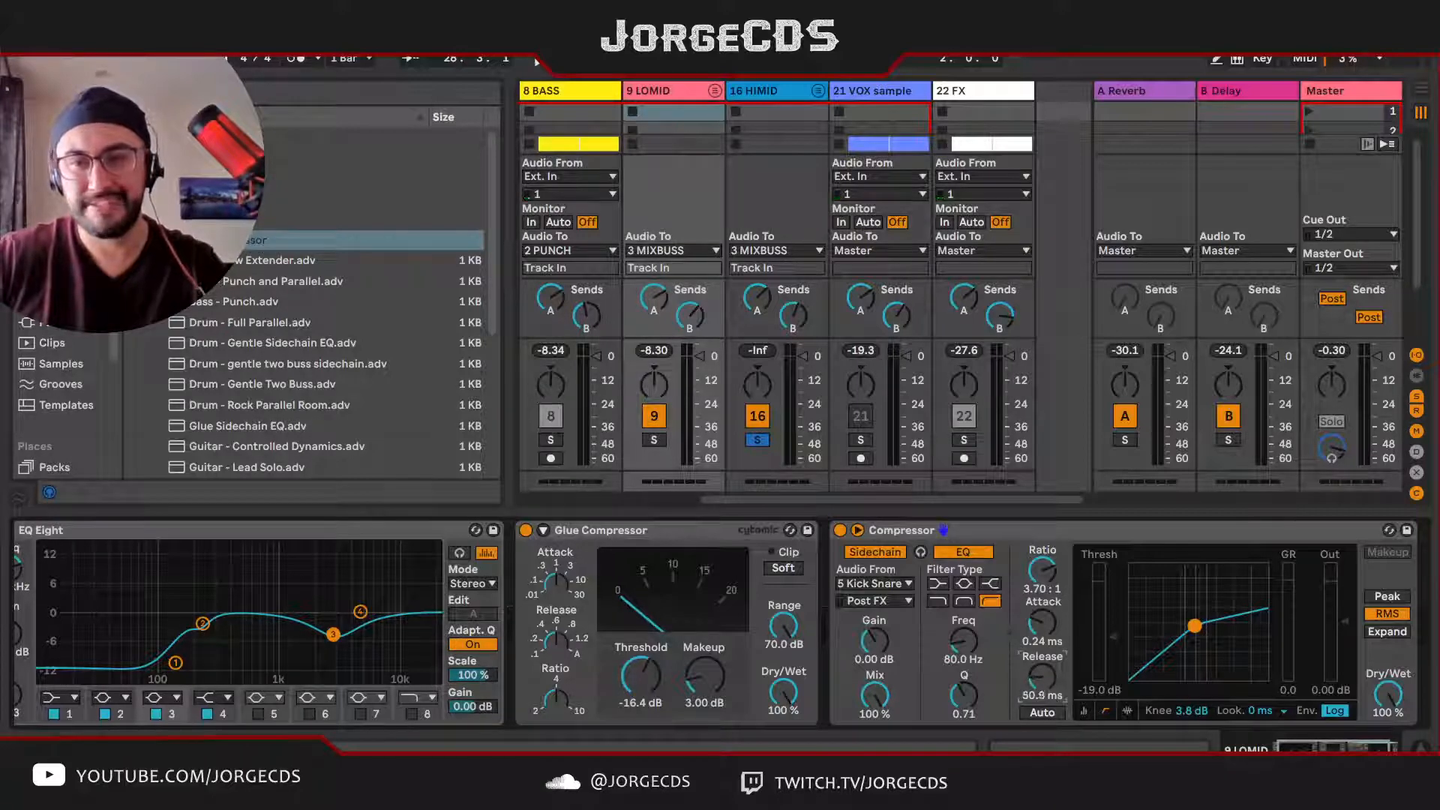
Step: Solo DRUMS, BASS and LOMID instead of HIMID and set LOMID's sidechain Compressor threshold to -18.0 dB during playback
drag(779, 501, 725, 493)
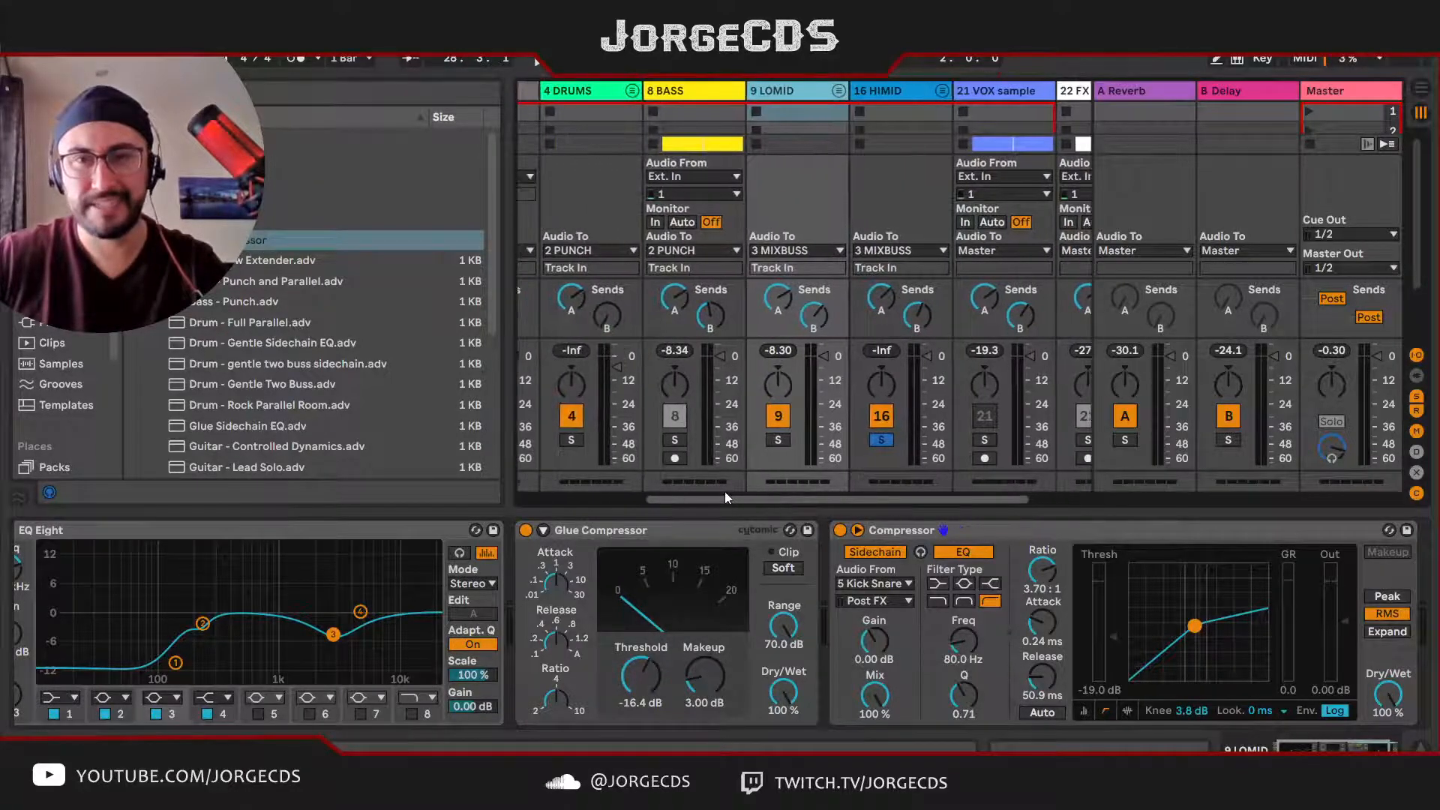
click(876, 440)
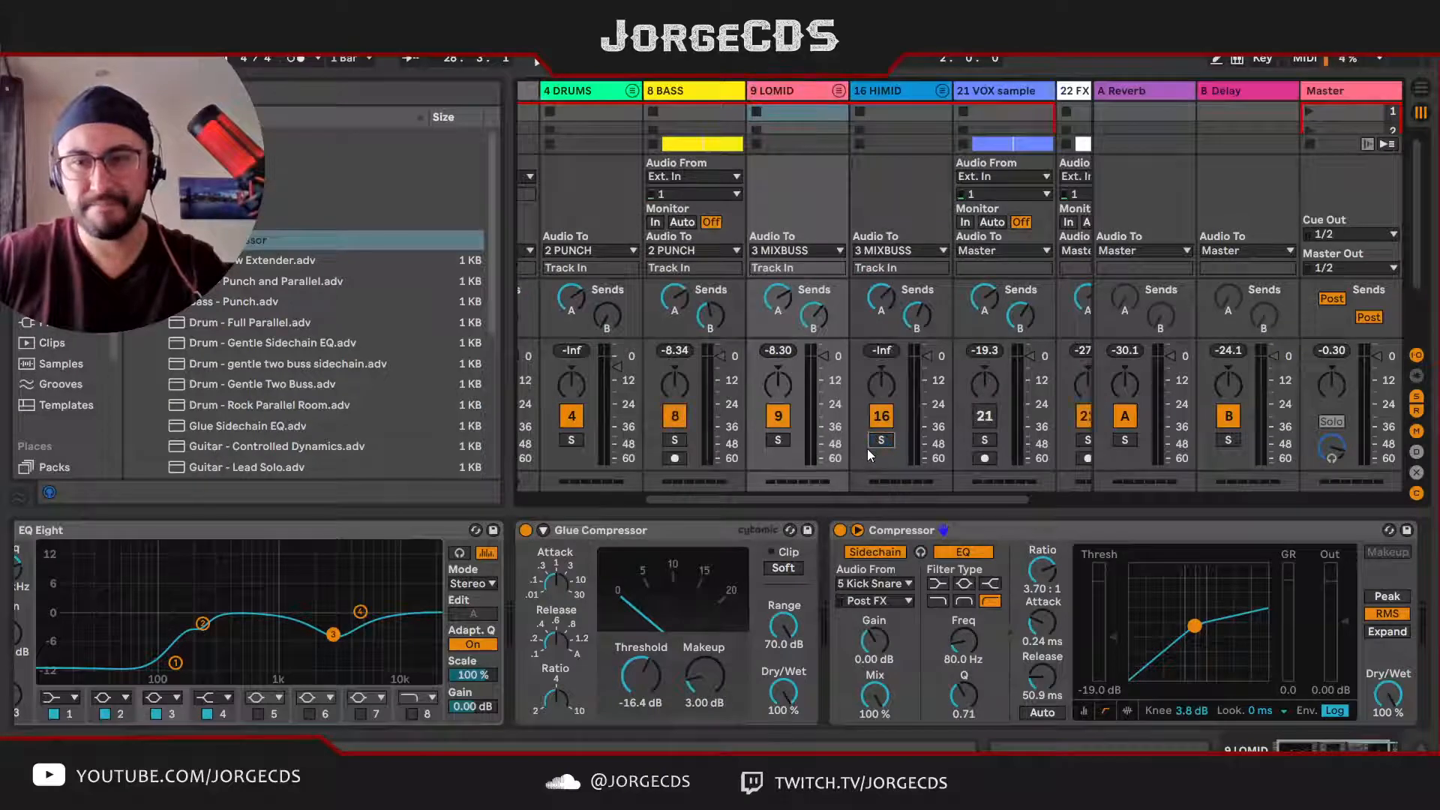
click(781, 440)
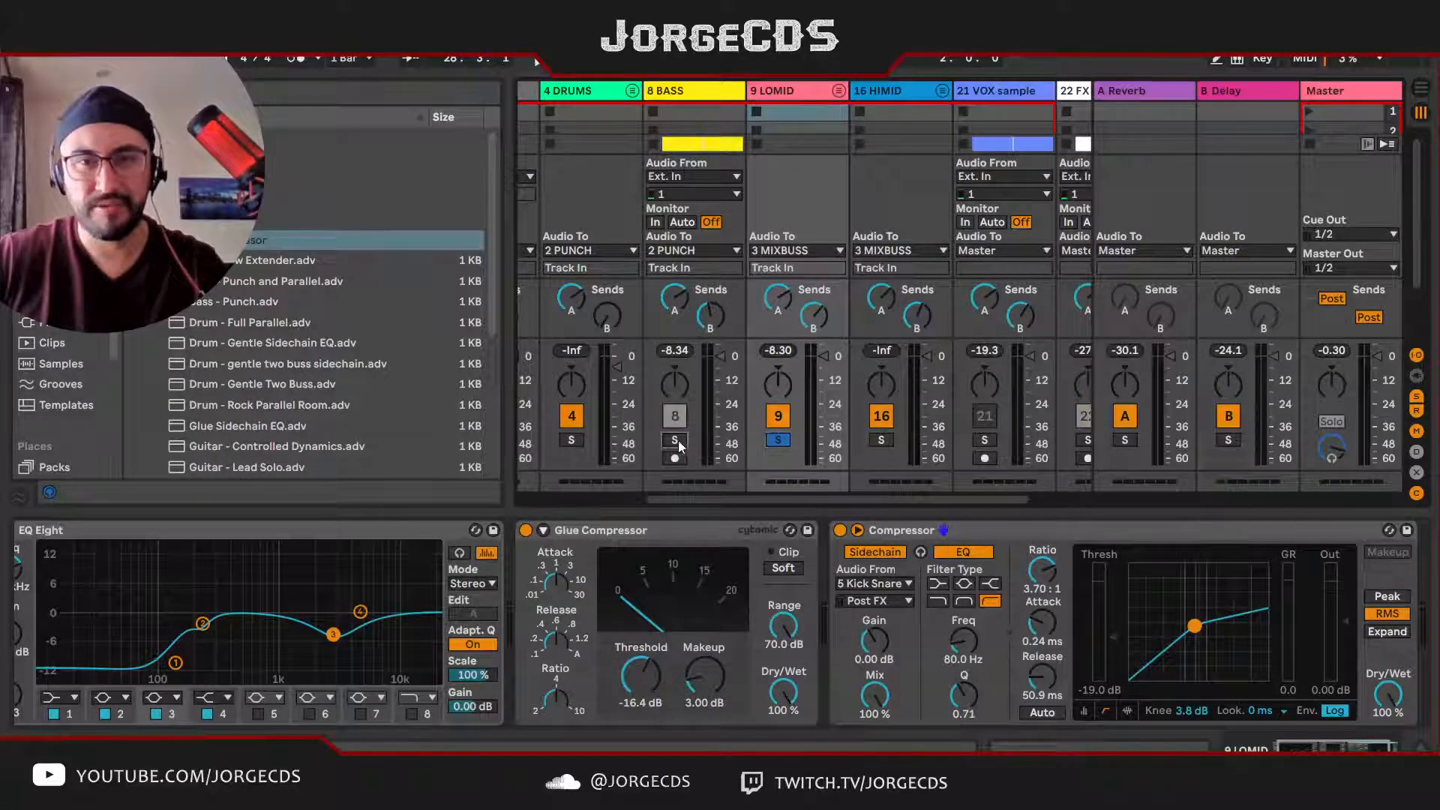
key(space)
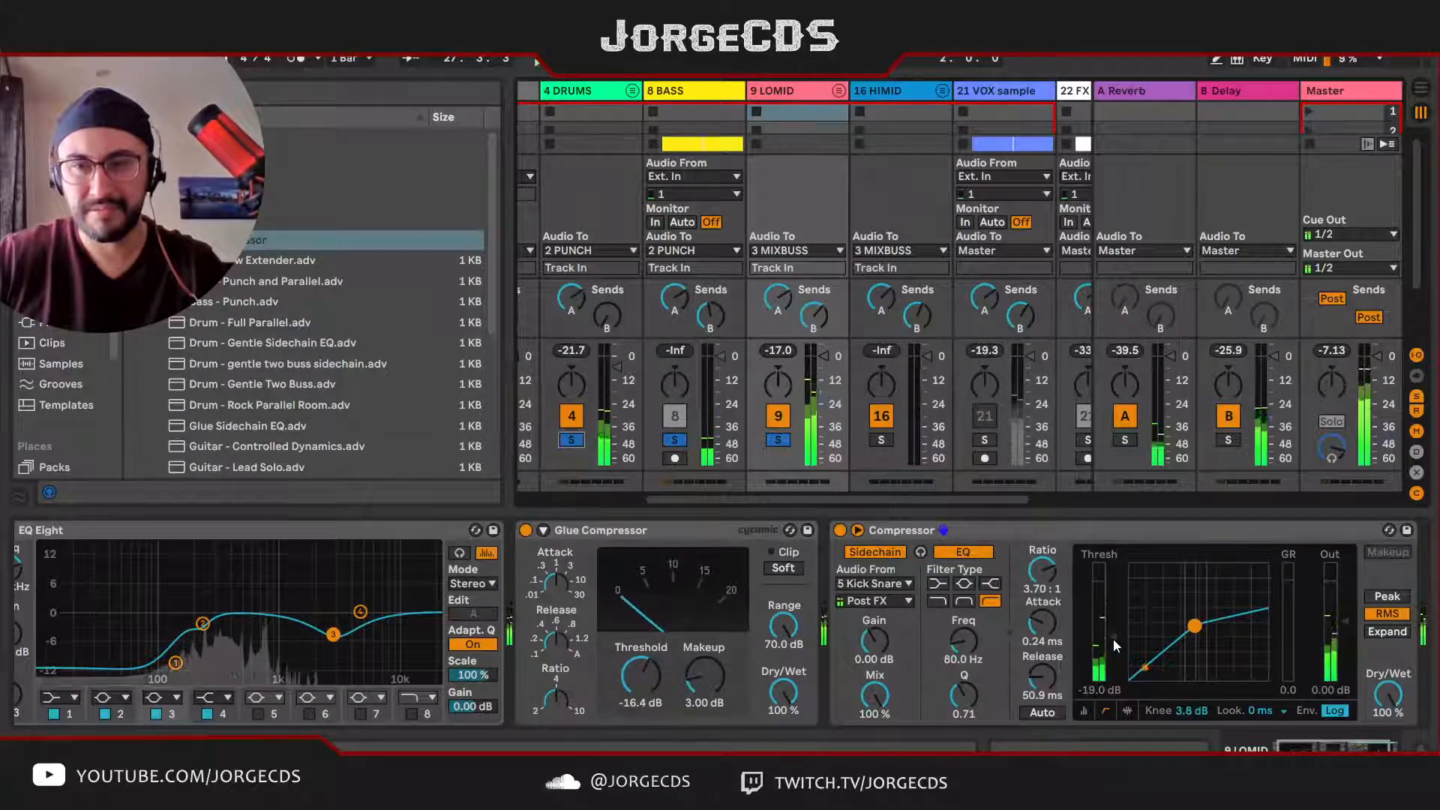
mouse_move(1114, 638)
mouse_down()
mouse_move(1113, 650)
mouse_move(1113, 634)
mouse_up()
key(space)
key(space)
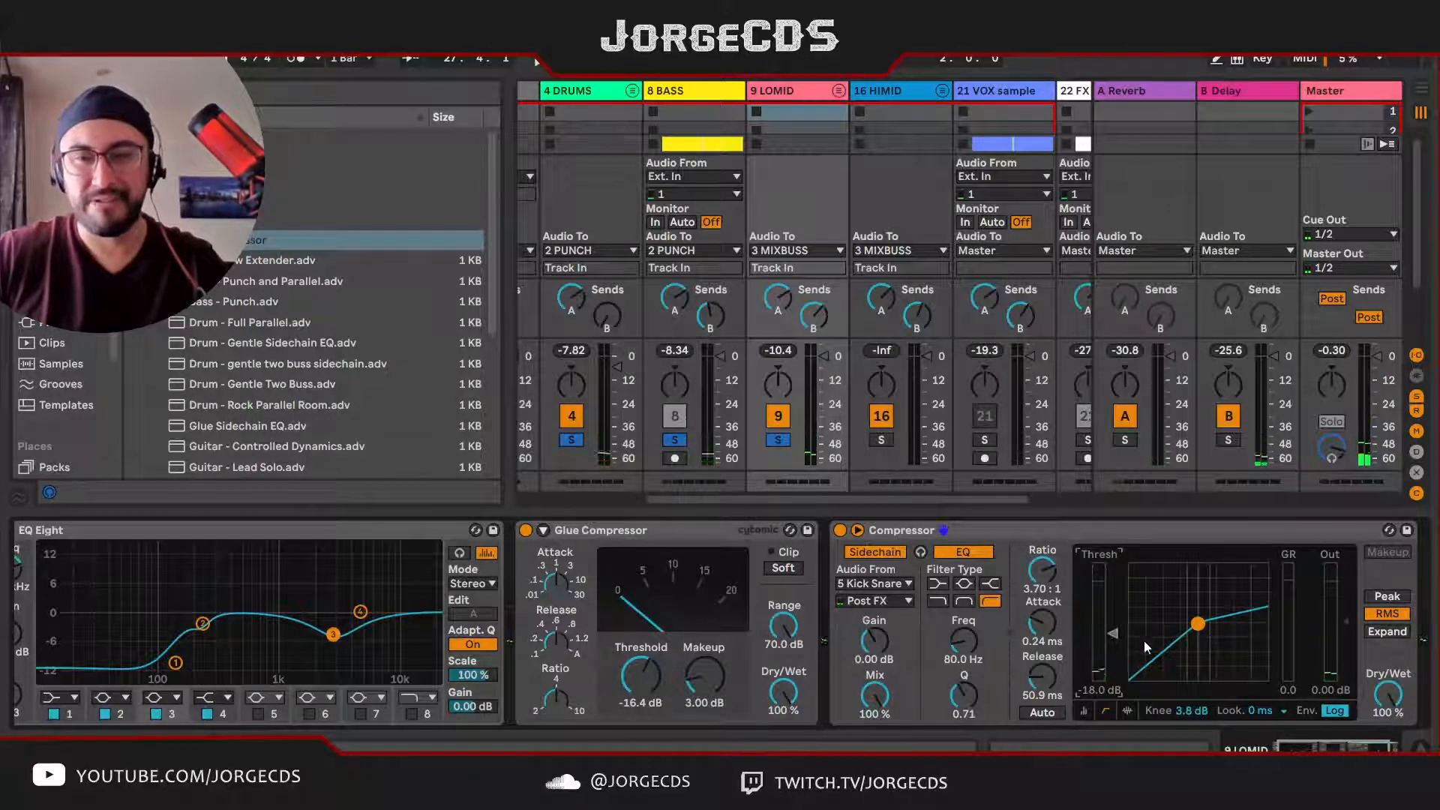
Step: Rename the sidechain Compressors on the LOMID and BASS tracks to "Sidechain"
click(955, 534)
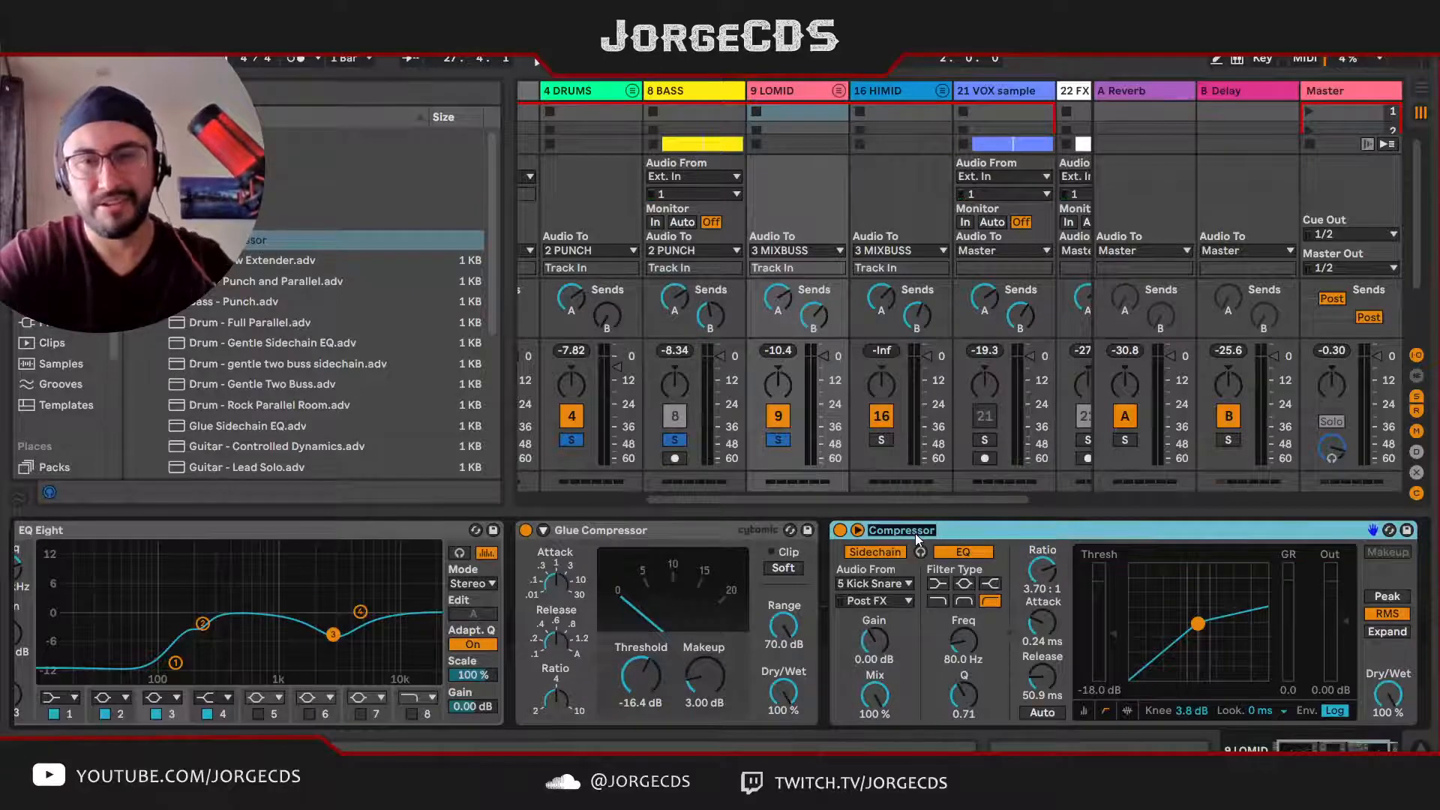
text(Sidechain)
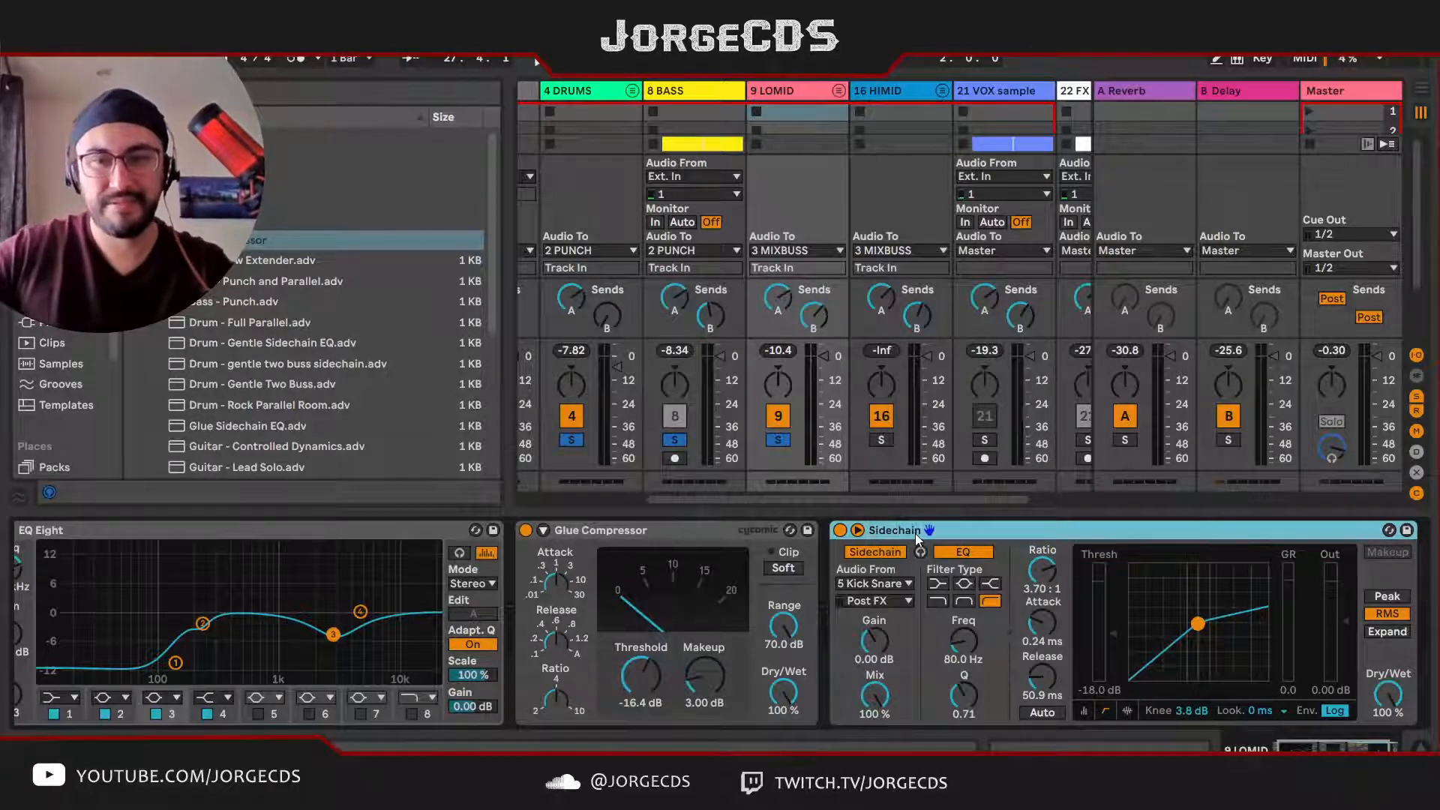
click(700, 94)
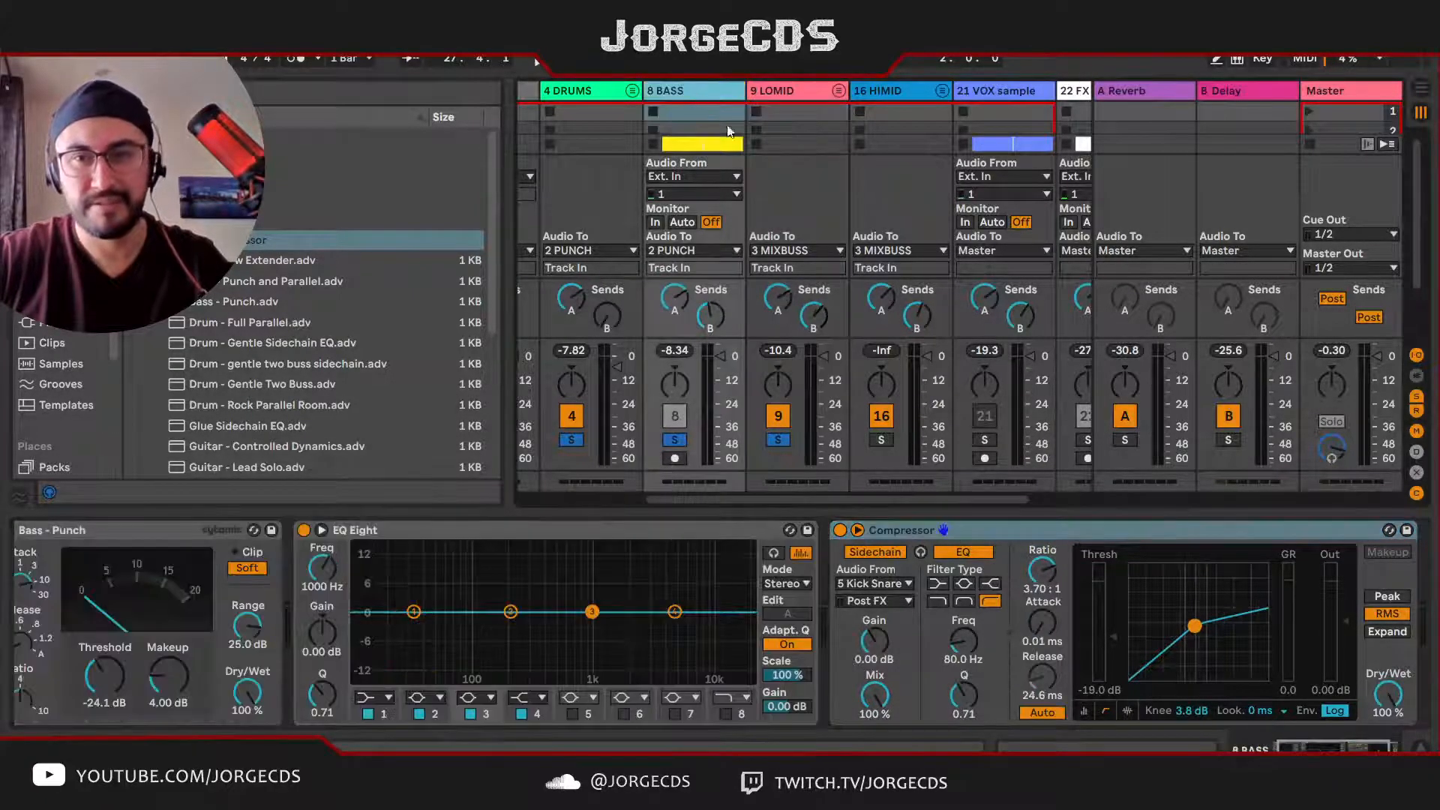
click(907, 531)
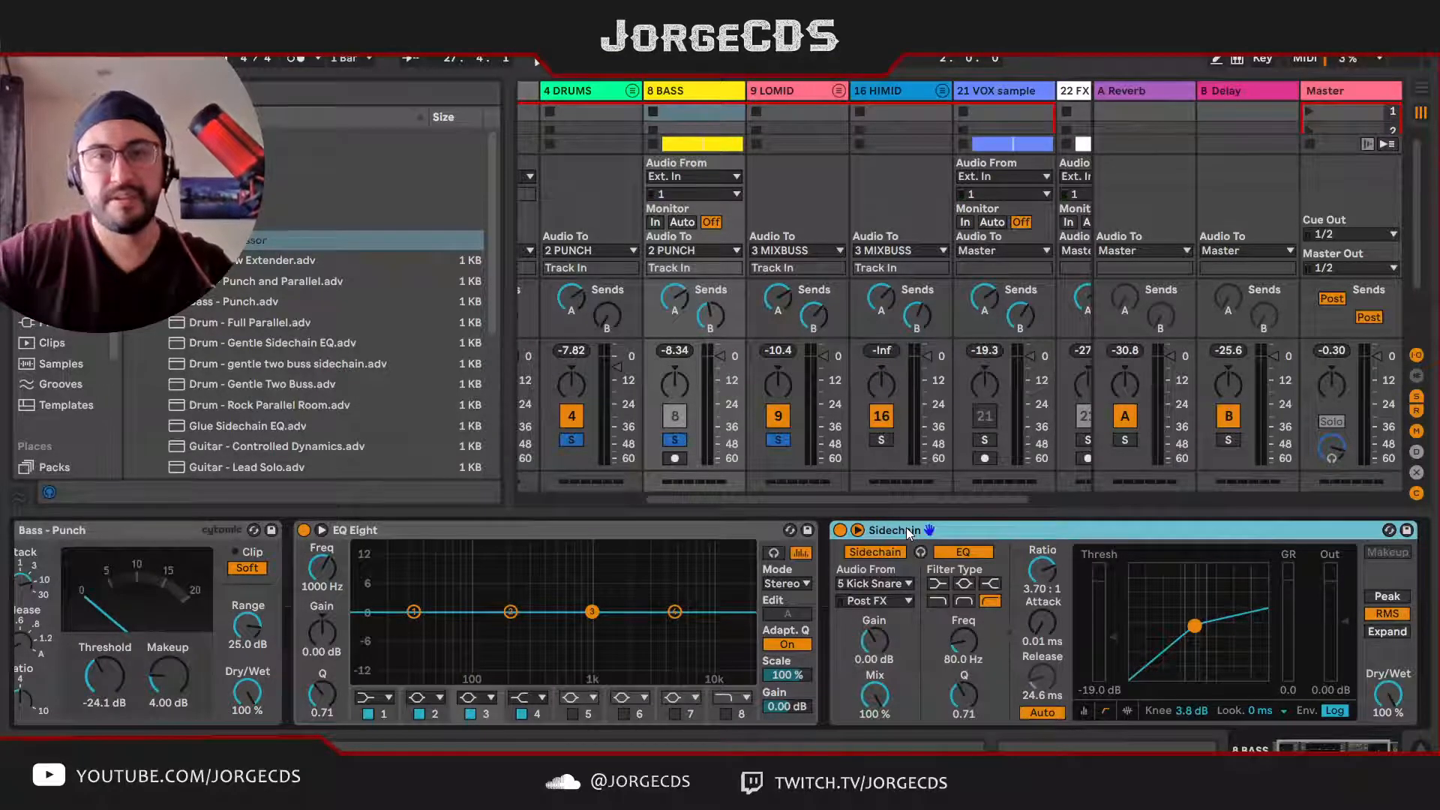
Step: Play the full mix without solos to check LOMID's sidechain compression
click(765, 93)
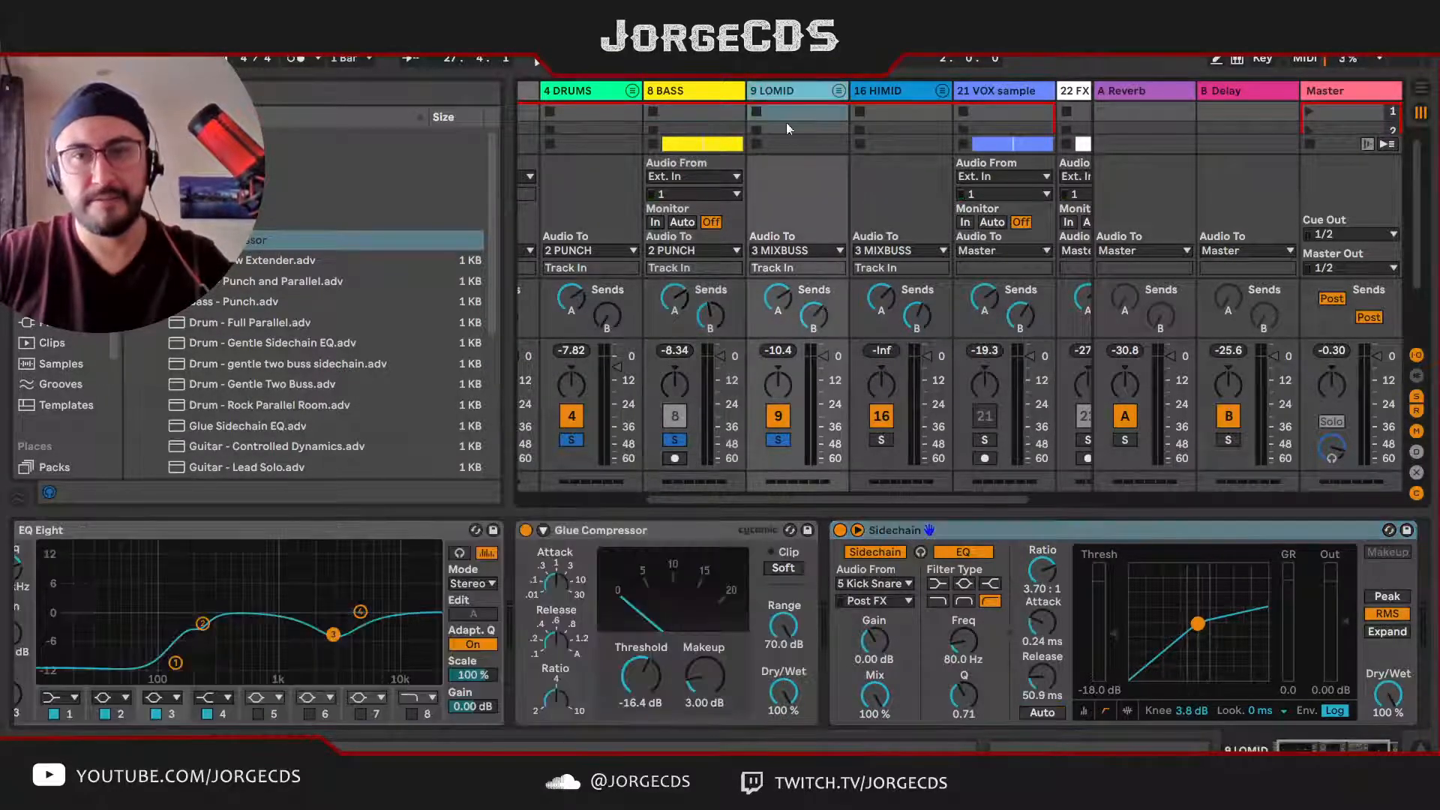
click(968, 534)
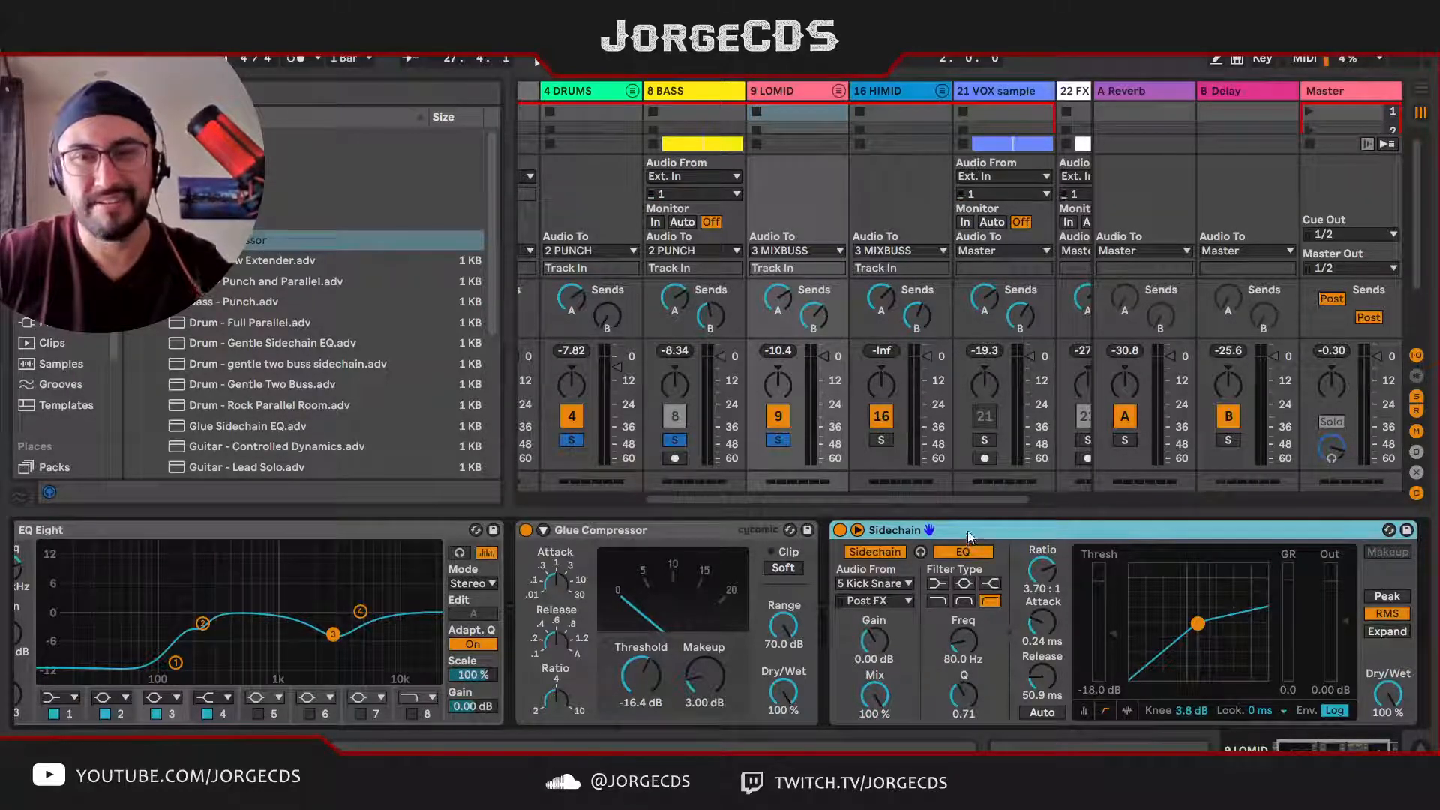
key(space)
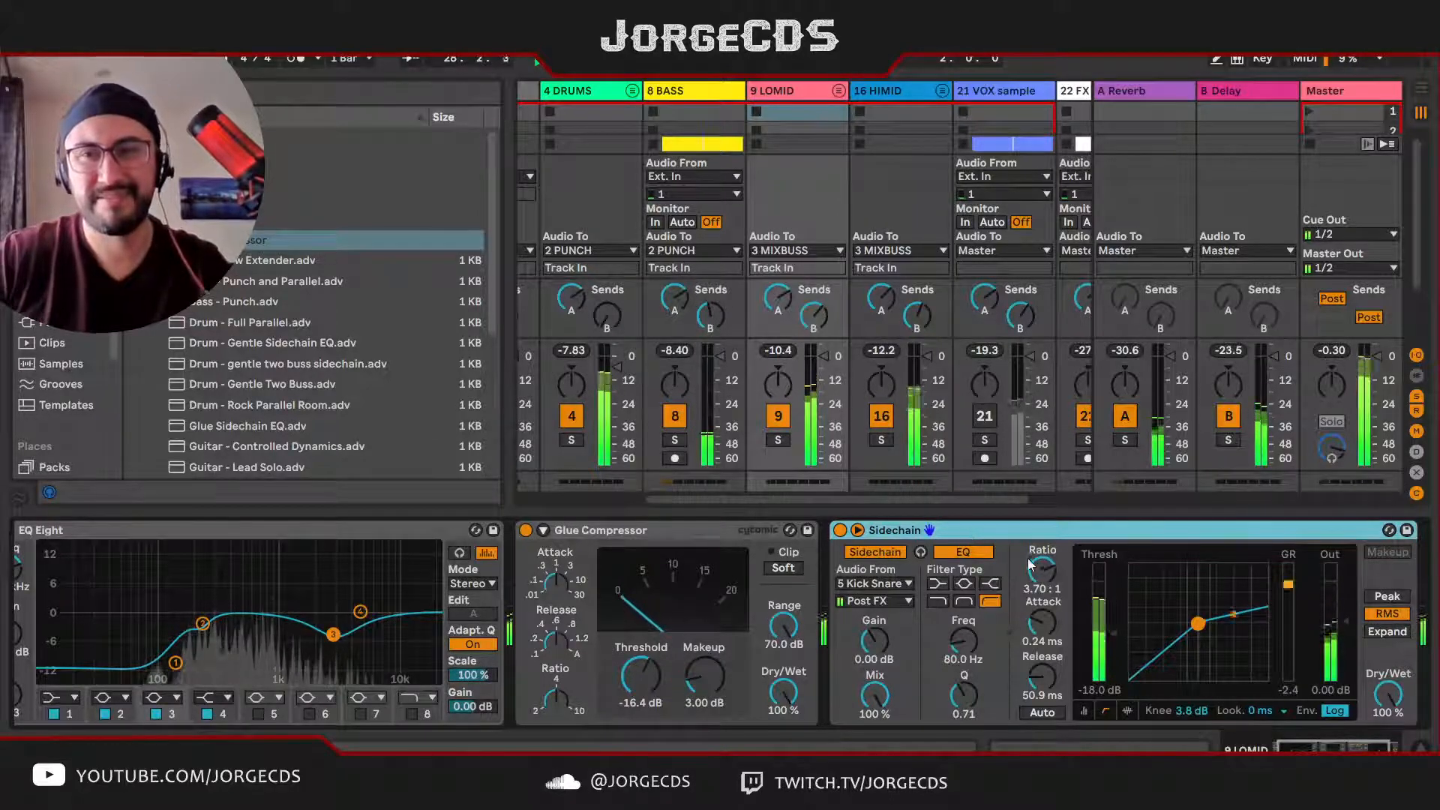
key(space)
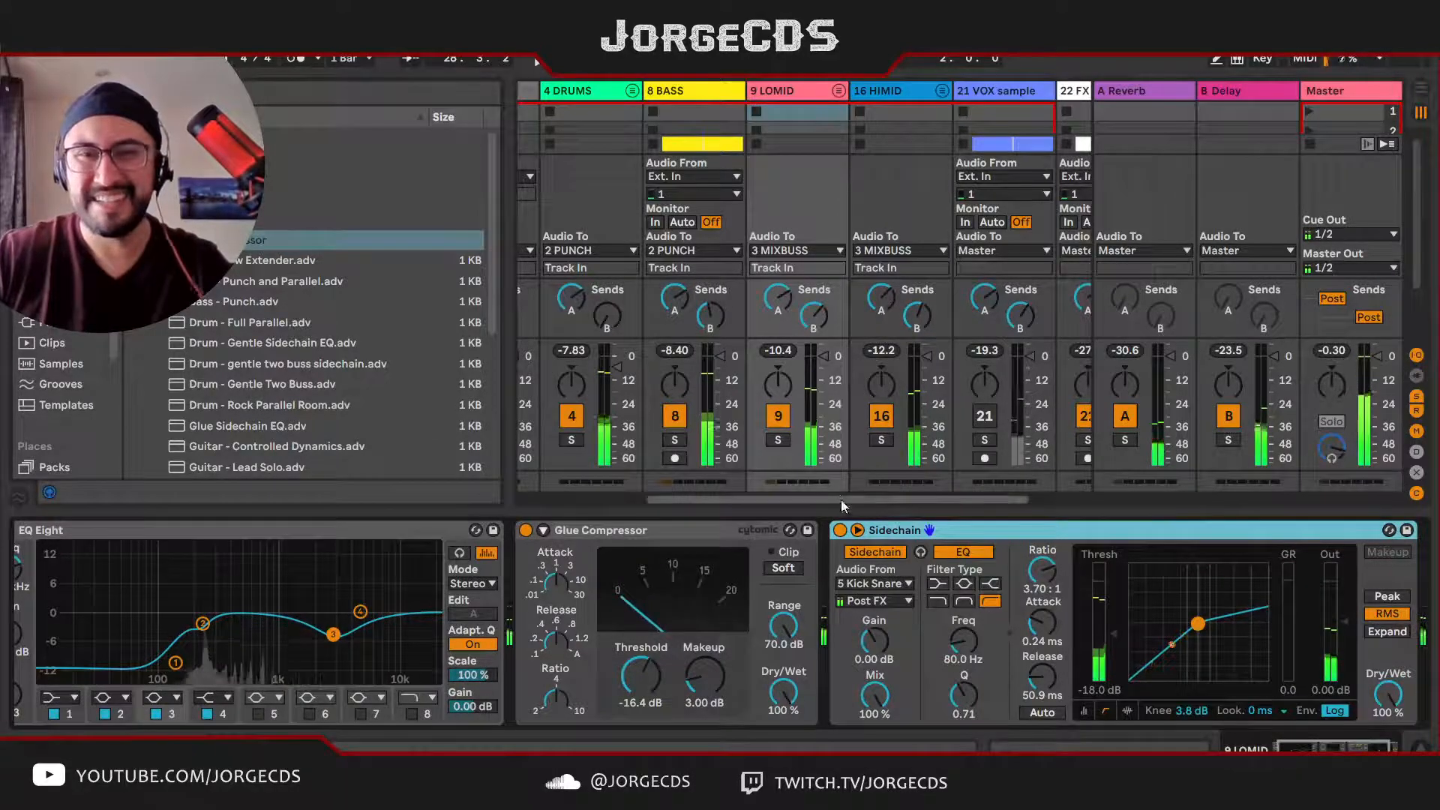
Step: Solo and play LOMID, expand the group, and lower the volume of its Synth2 track
click(777, 97)
click(778, 439)
key(space)
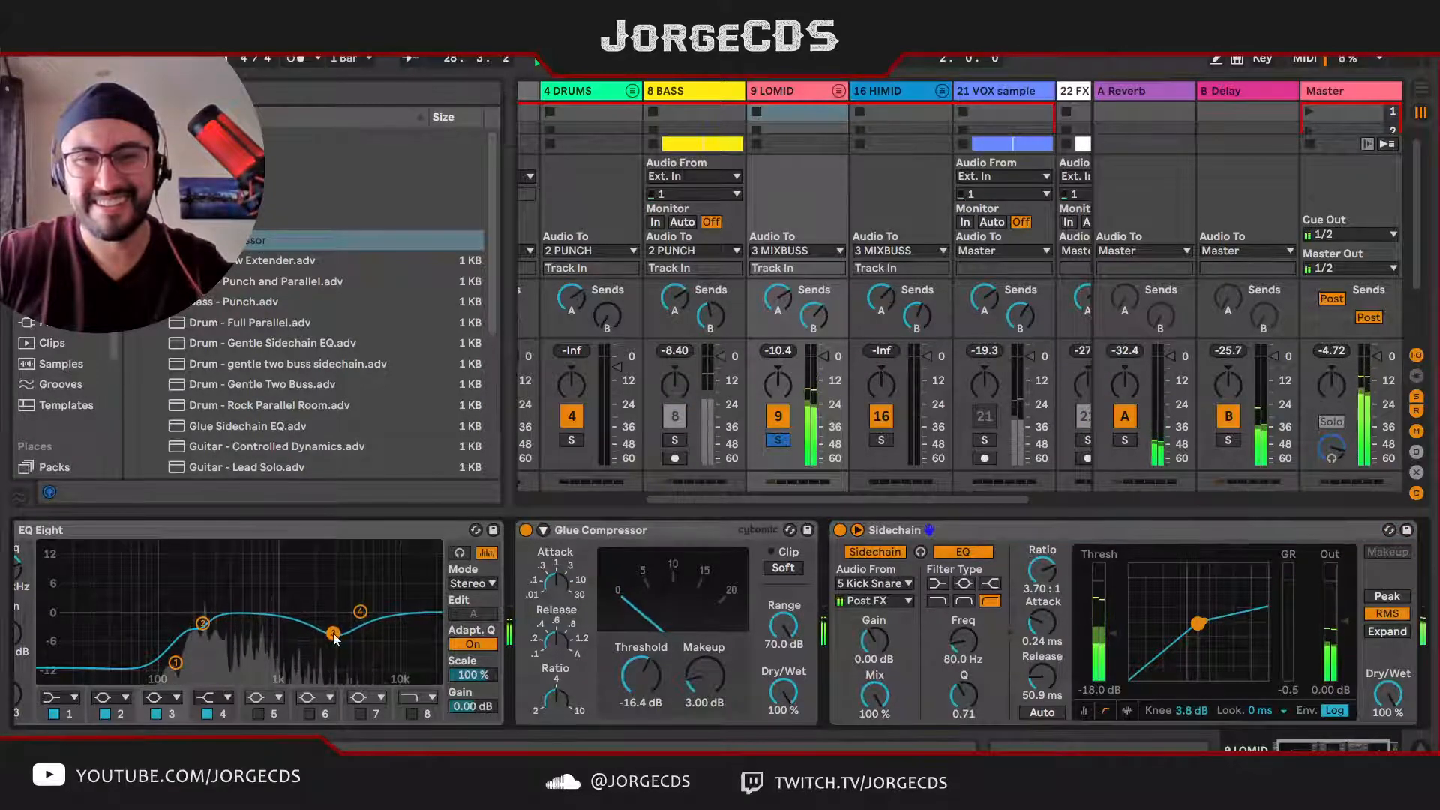
click(838, 91)
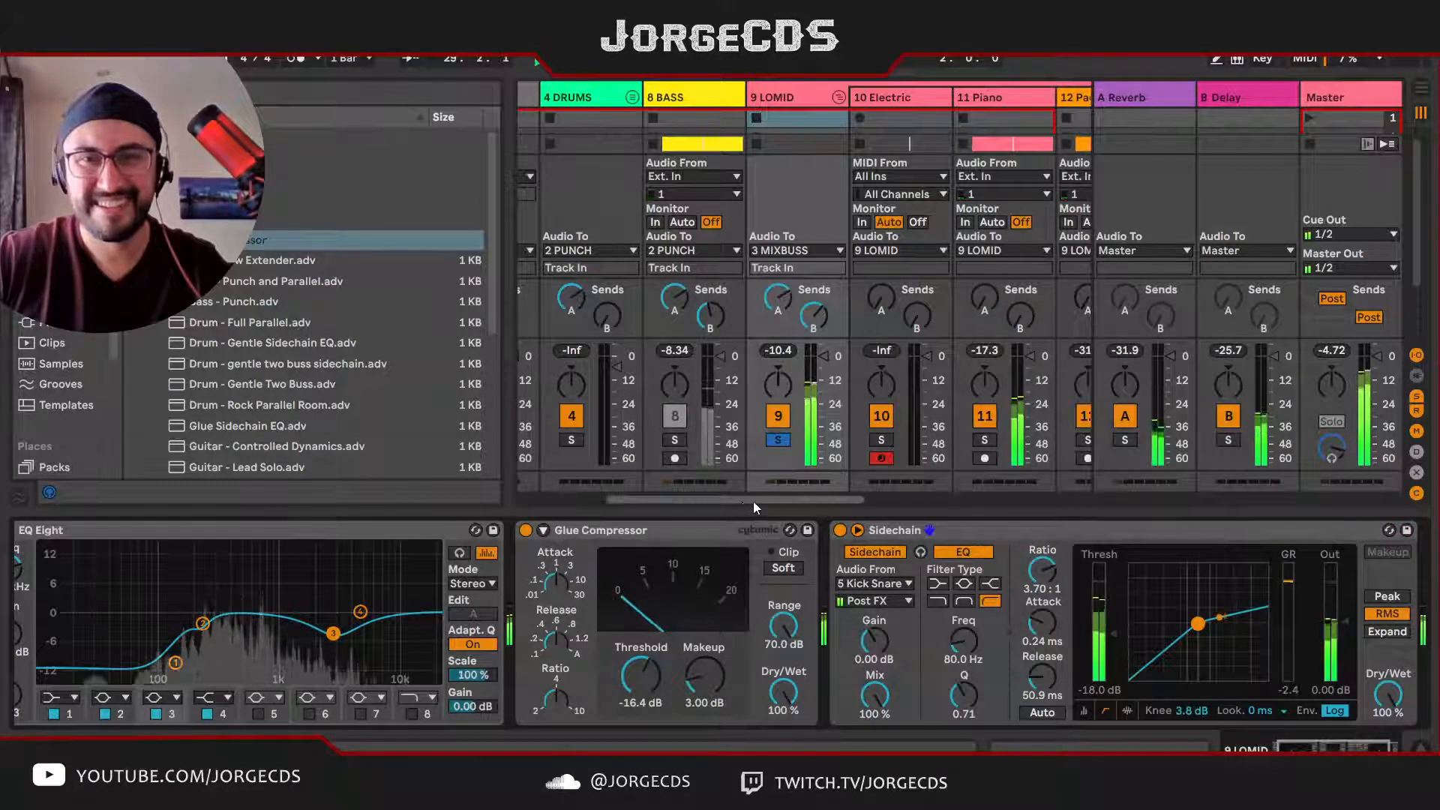
drag(753, 500, 903, 493)
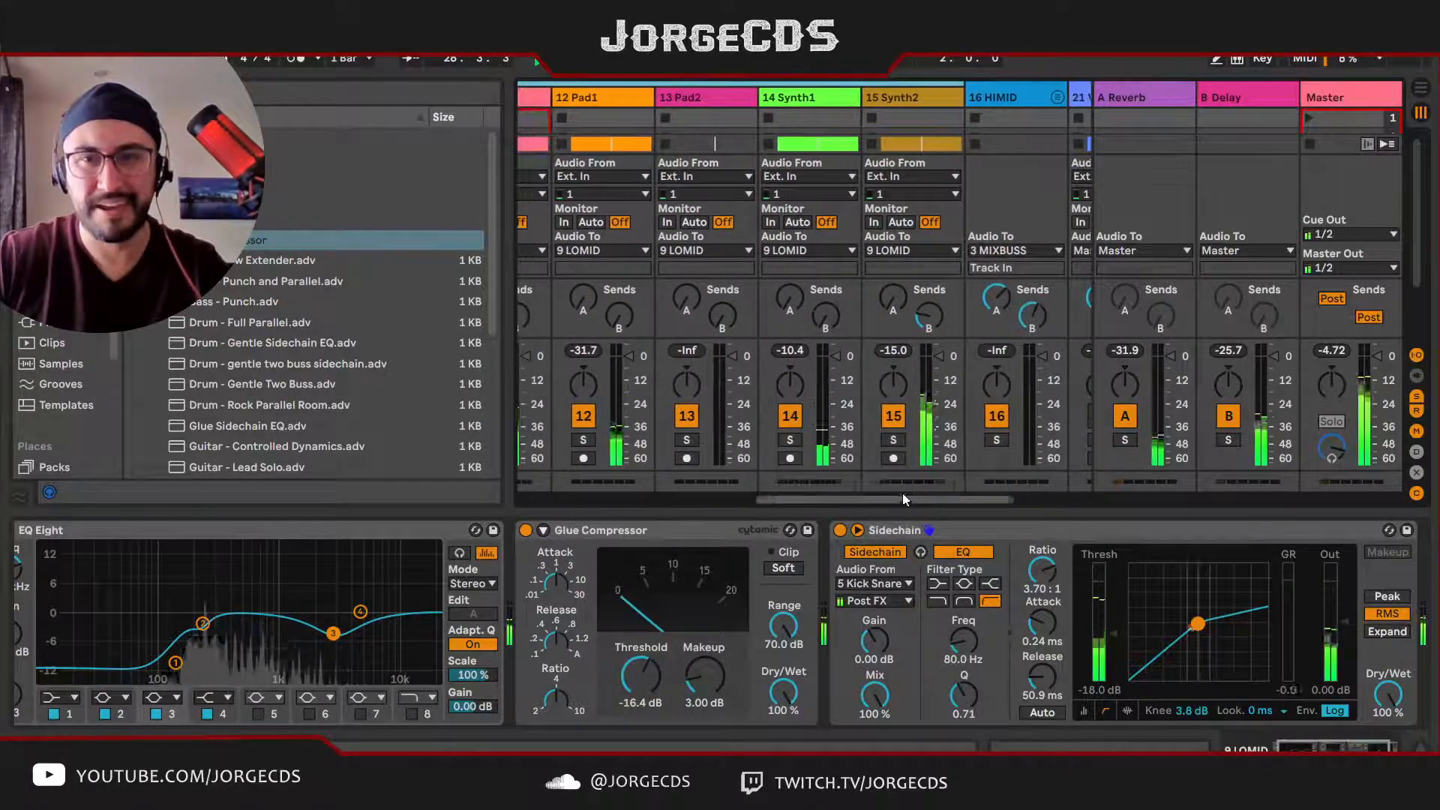
click(941, 356)
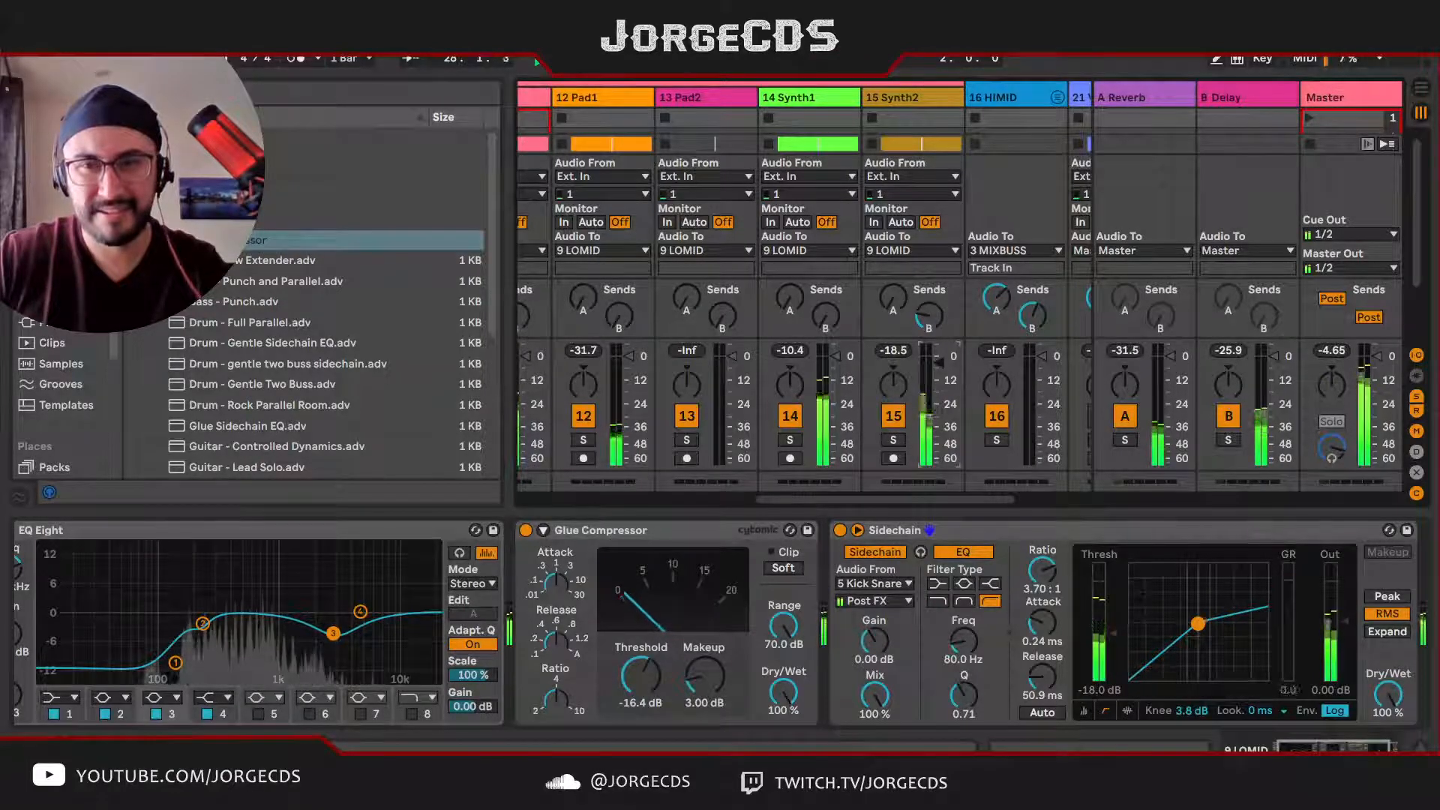
Step: Move the Synth1 track between Piano and Pad1 inside the LOMID group
scroll(825, 323, left, 2)
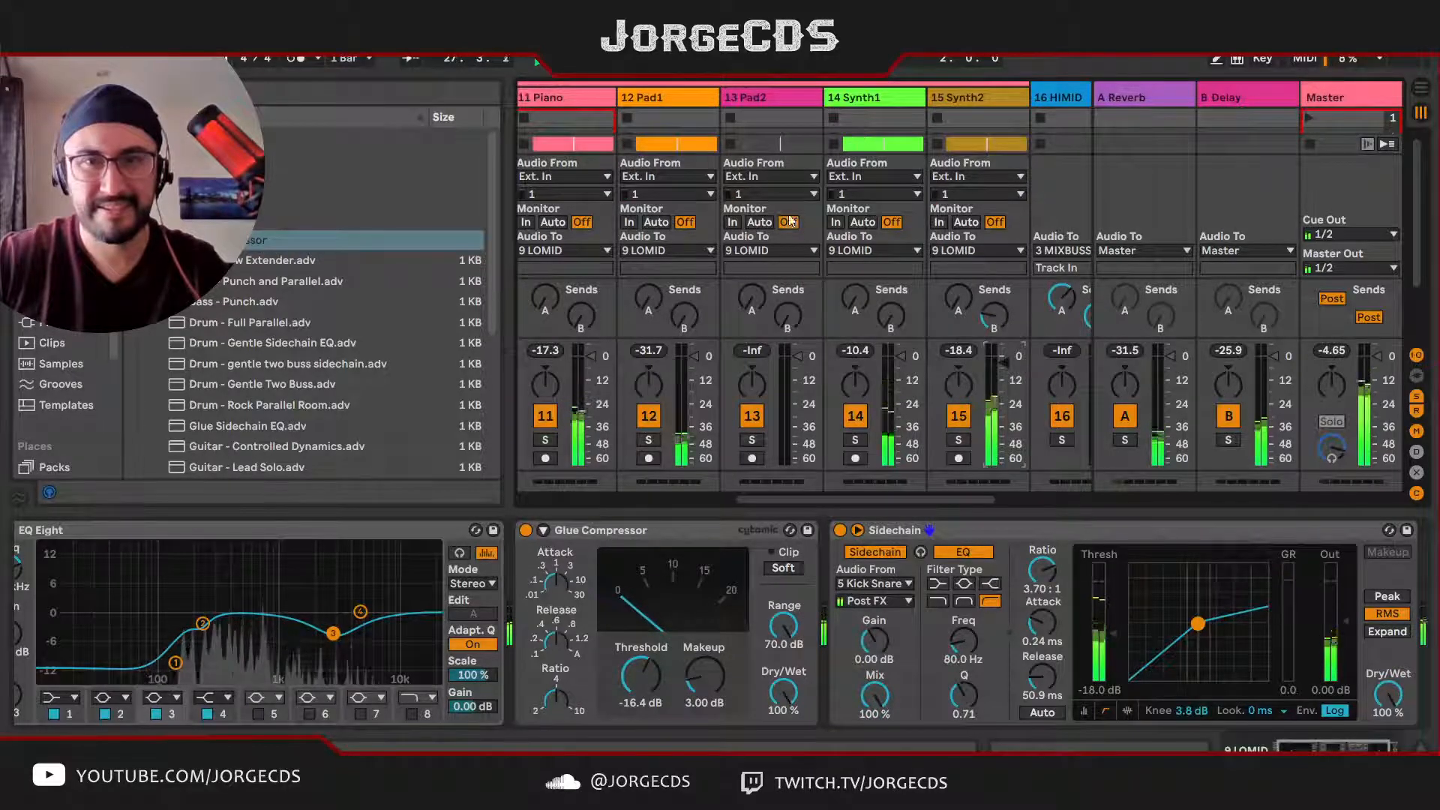
scroll(839, 264, left, 2)
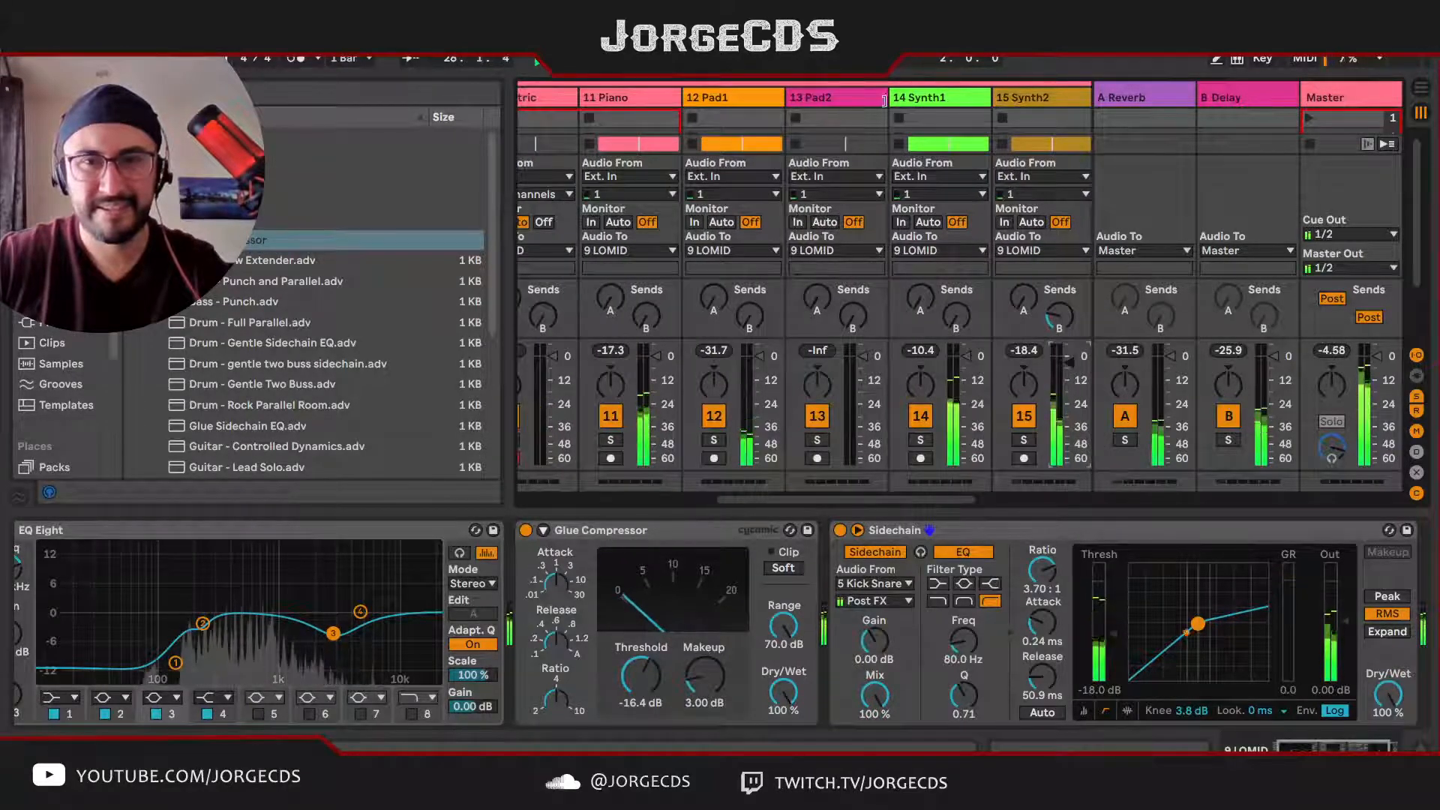
drag(917, 99, 693, 101)
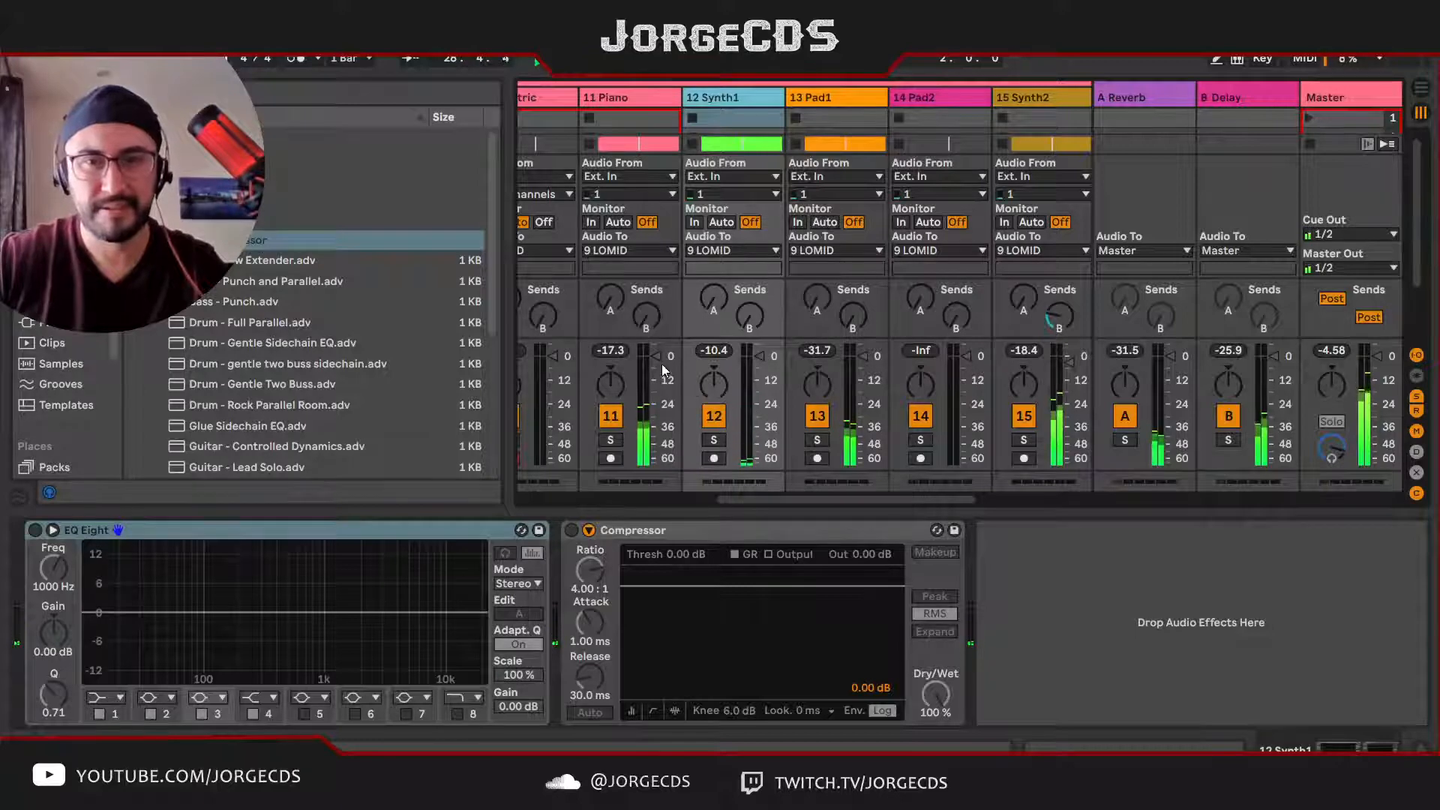
Step: Reset the peak level readings of Piano and Synth1 and solo the Synth1 track
drag(618, 350, 618, 361)
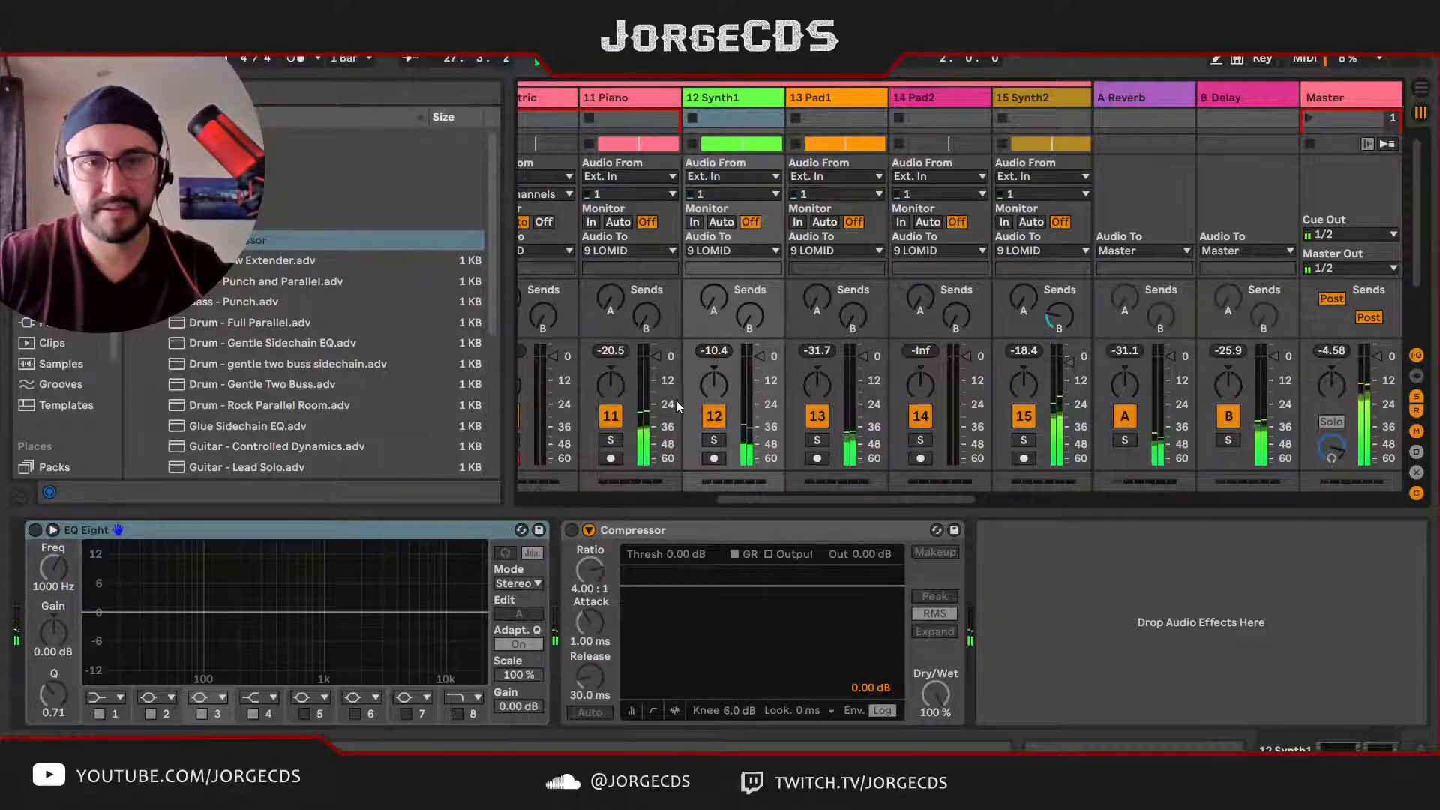
click(725, 353)
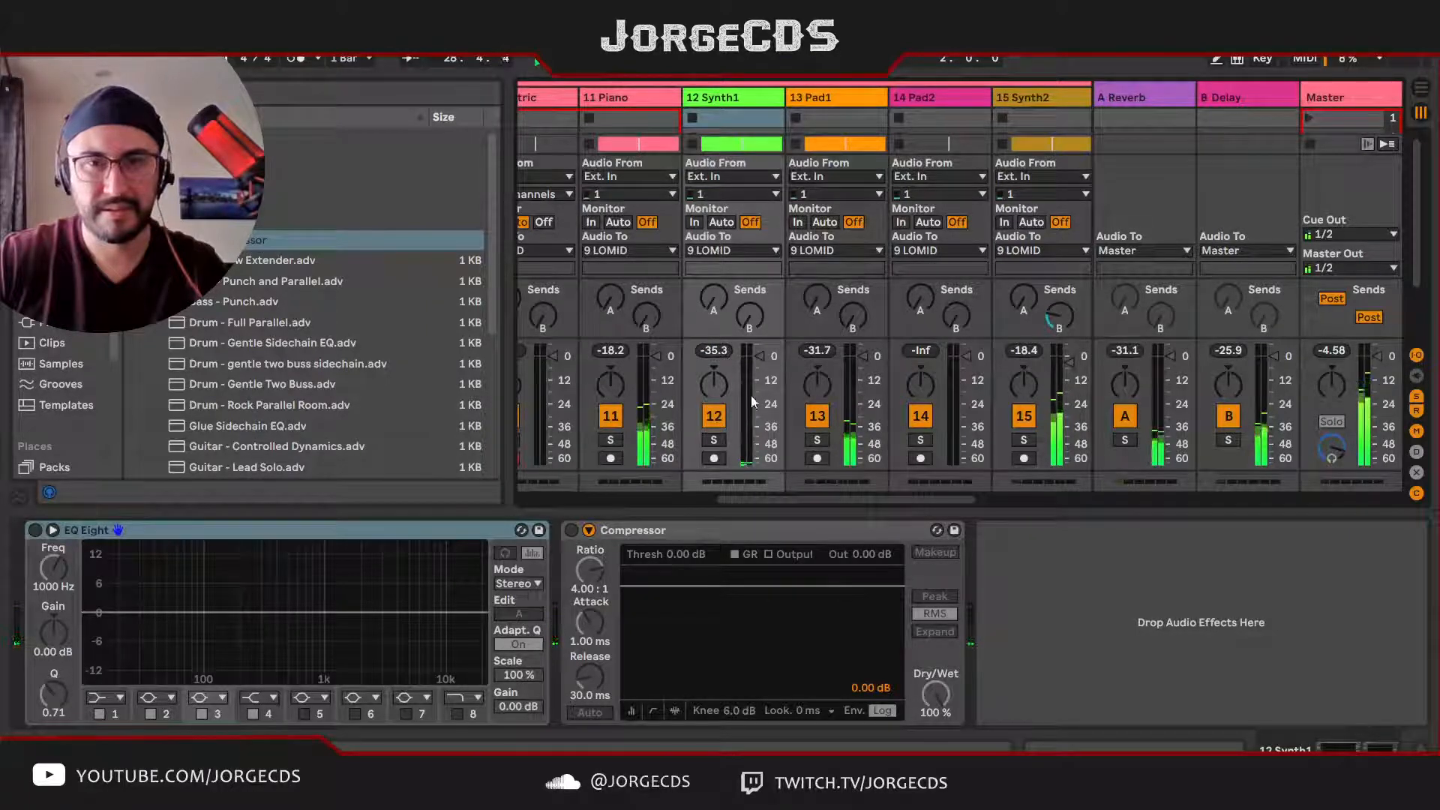
click(713, 442)
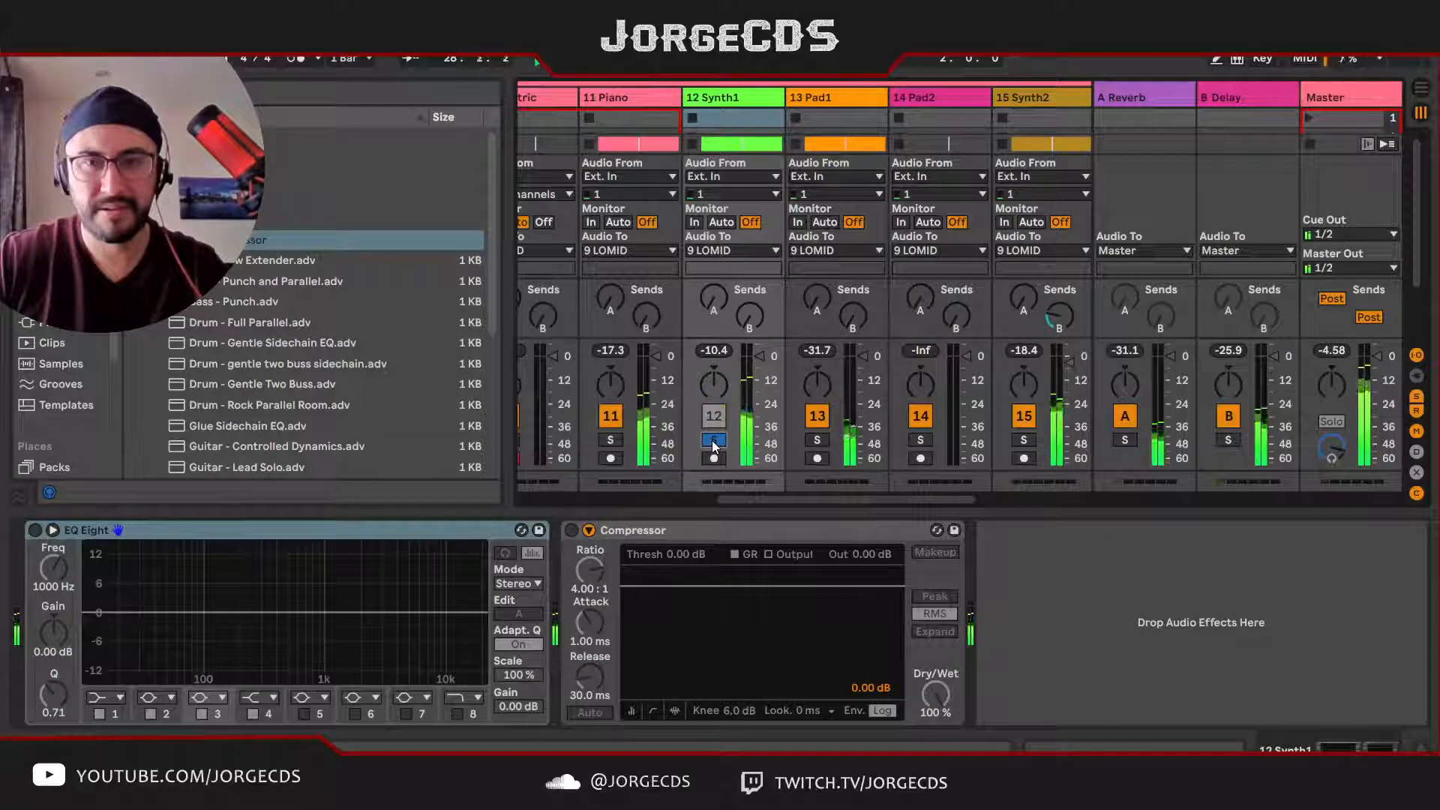
Step: Move the soloed Synth1 track between Electric and Piano, and return the solo to the whole LOMID group
click(714, 441)
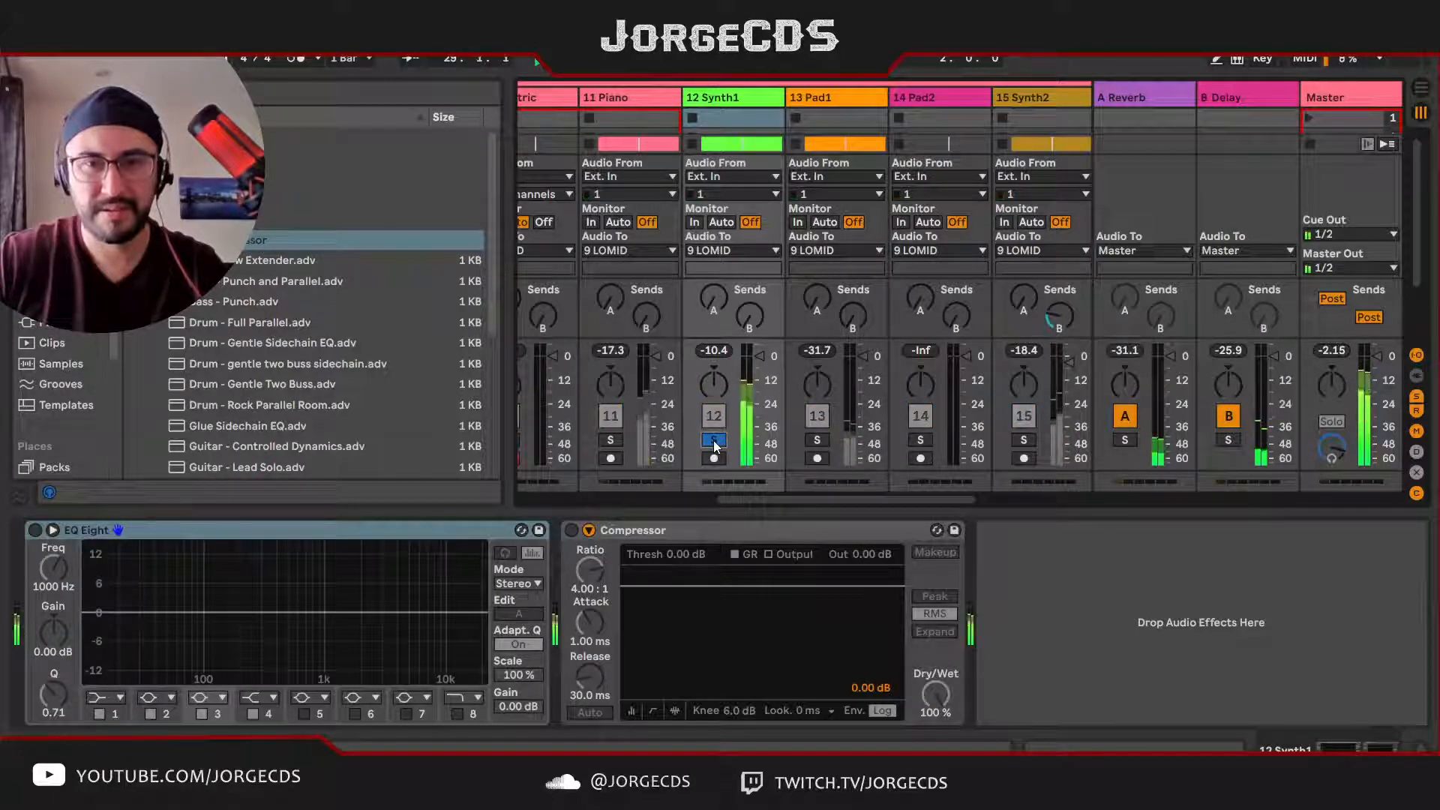
scroll(714, 442, left, 2)
scroll(714, 439, left, 1)
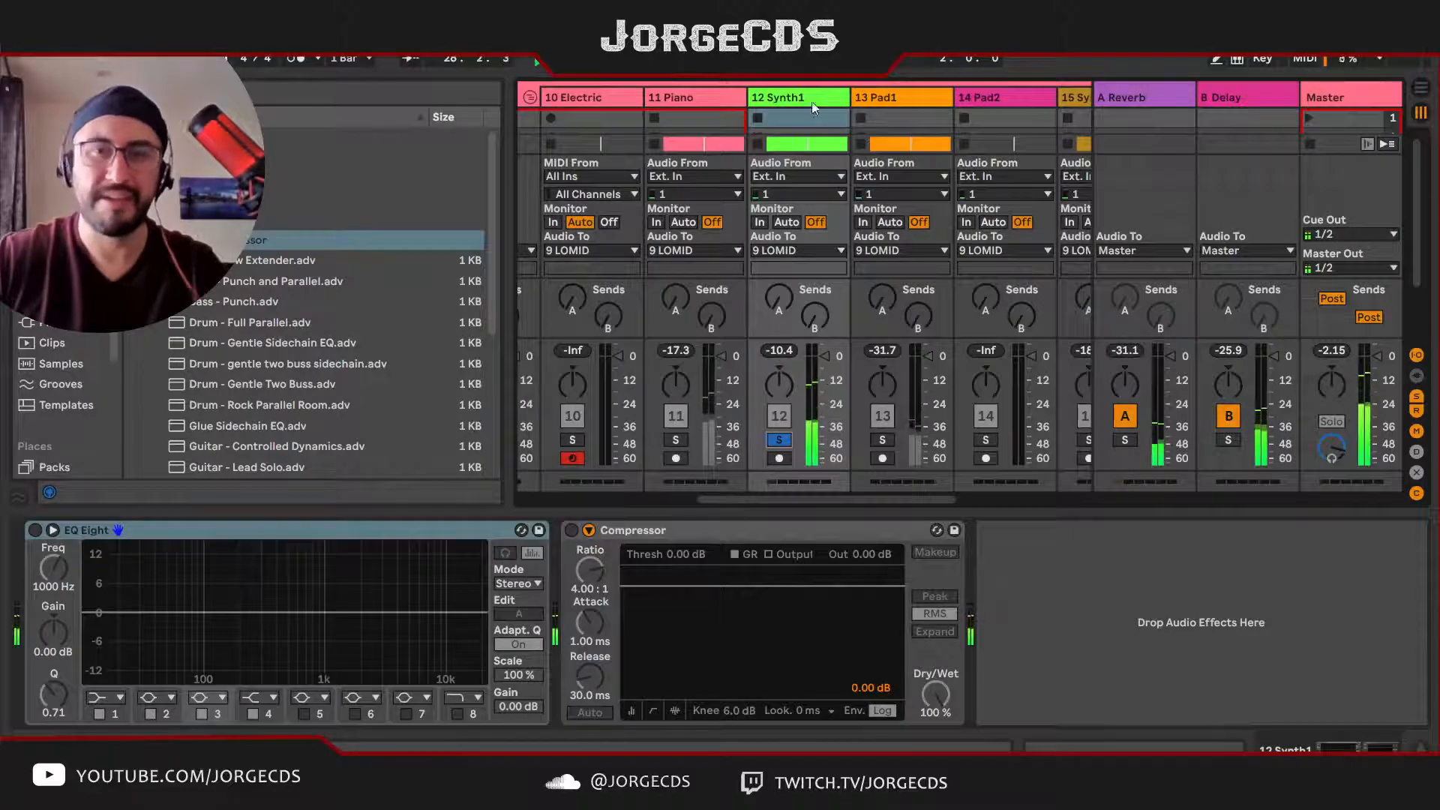
drag(800, 95, 654, 98)
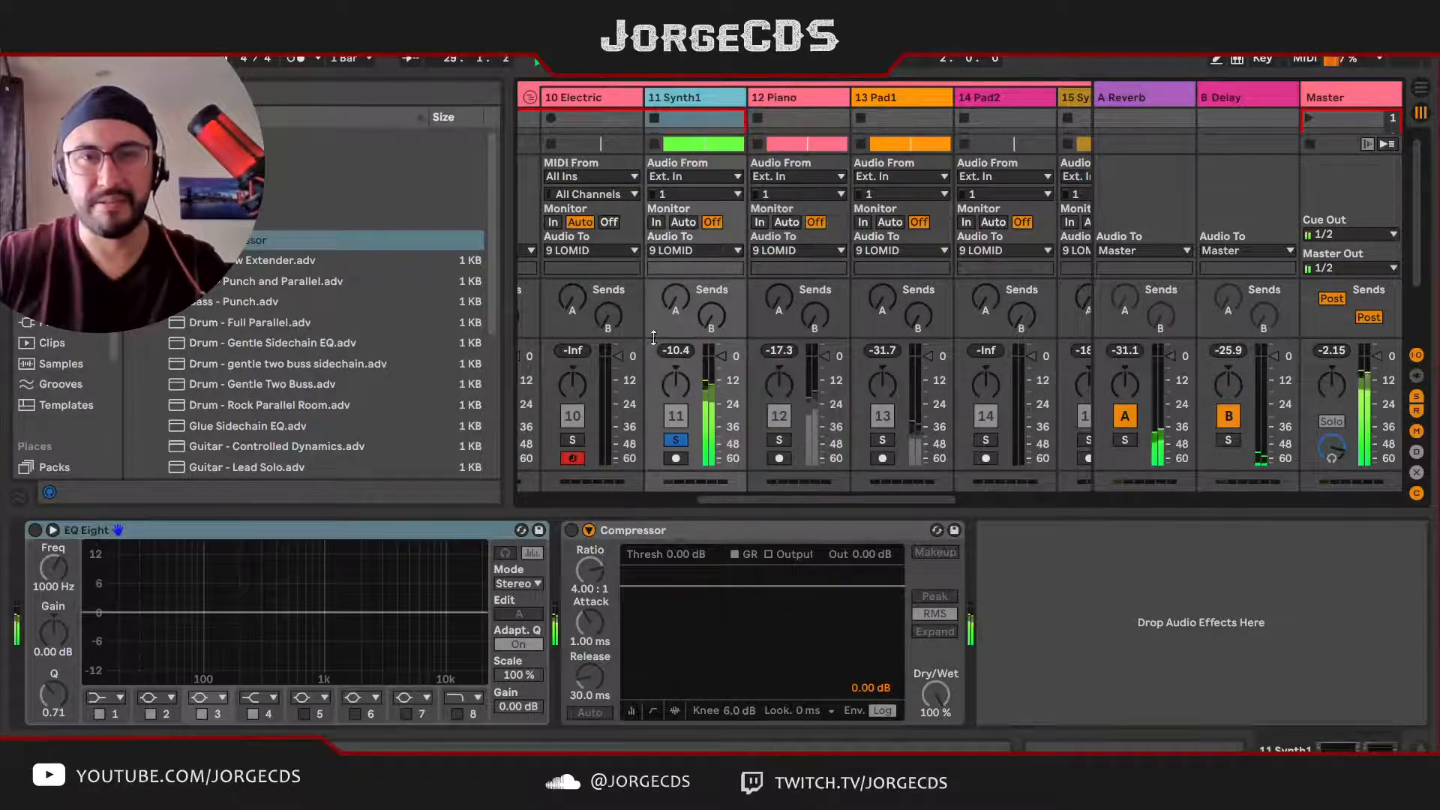
scroll(582, 410, left, 3)
click(559, 441)
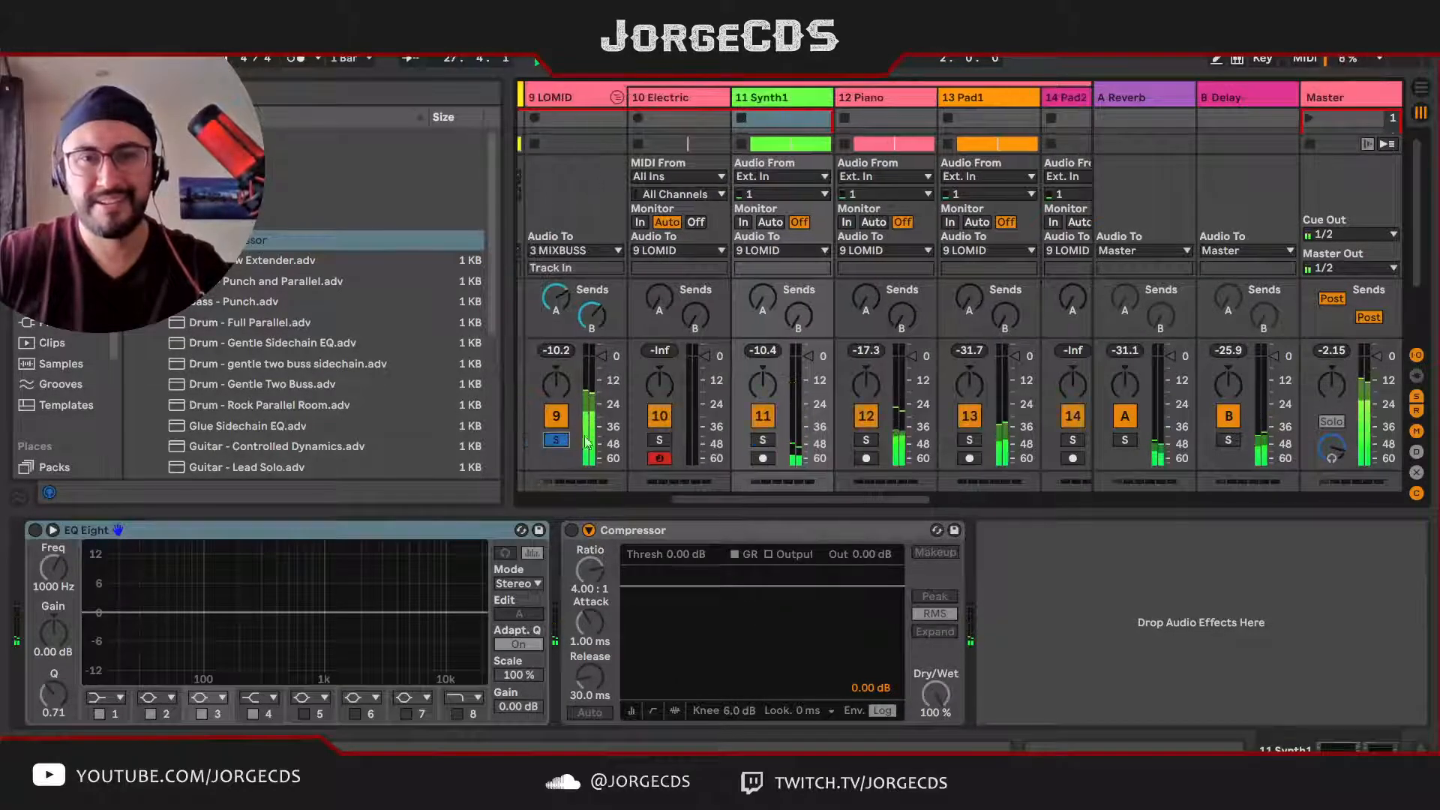
Step: Solo the Piano track inside LOMID and restart playback to hear it alone
scroll(792, 410, right, 2)
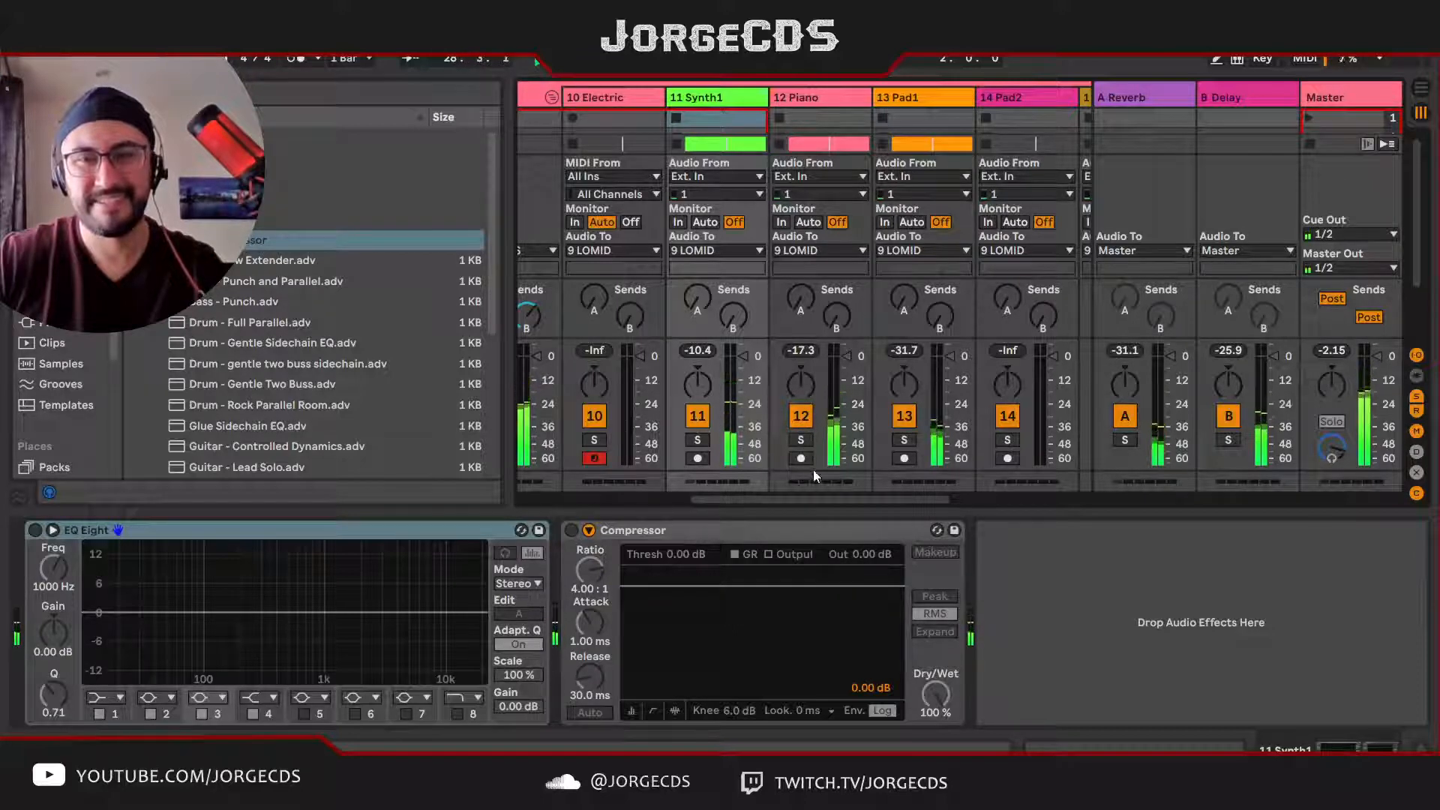
click(818, 99)
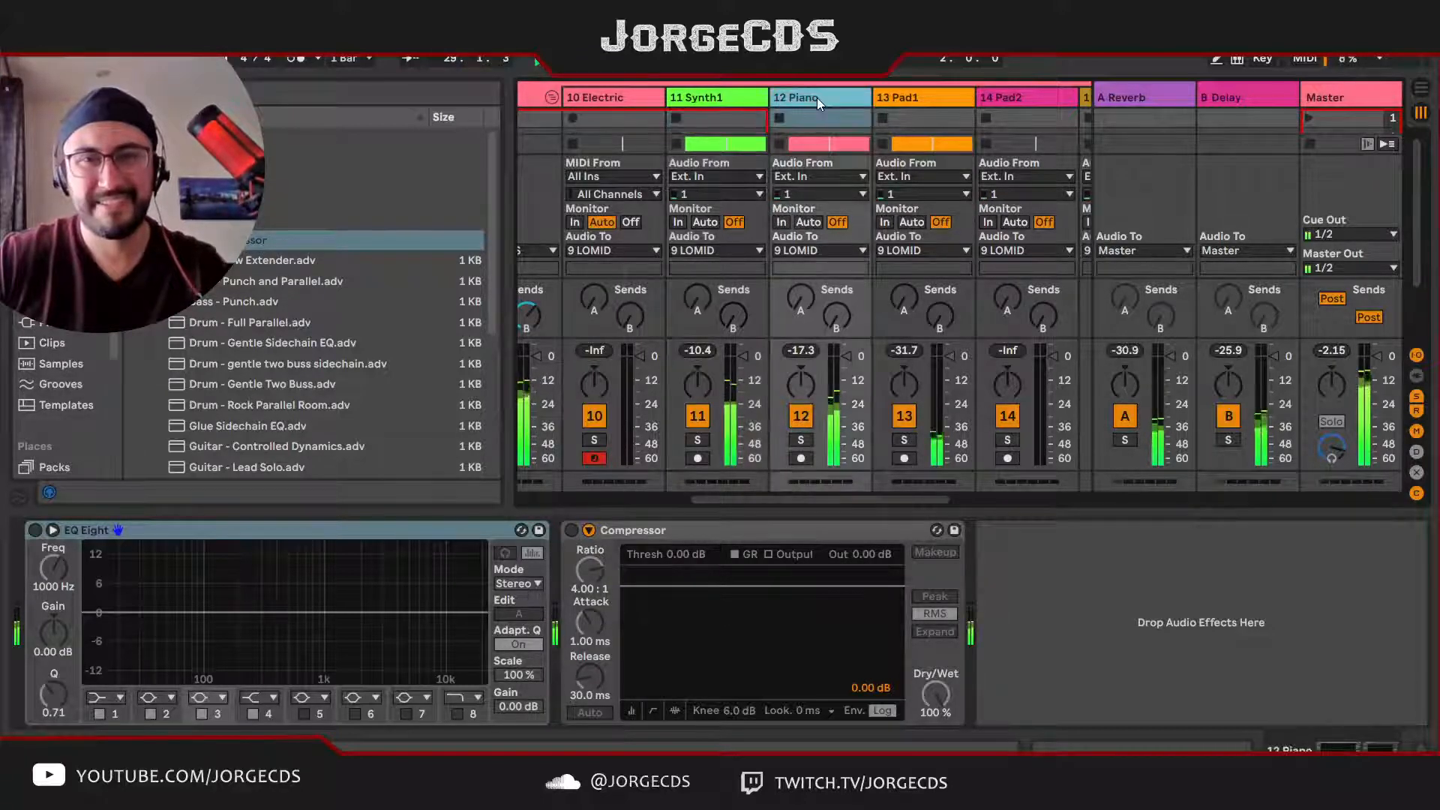
key(space)
key(s)
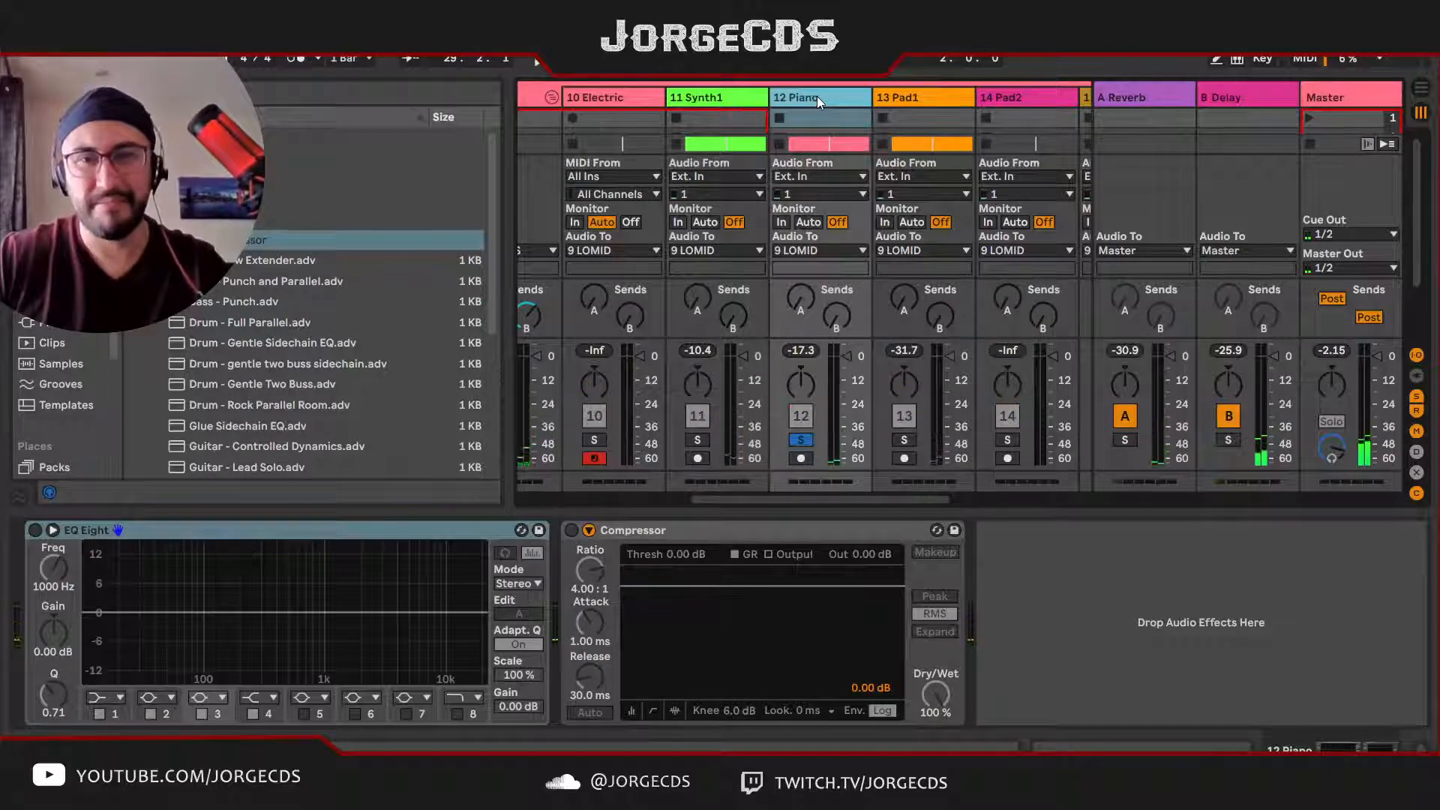
key(space)
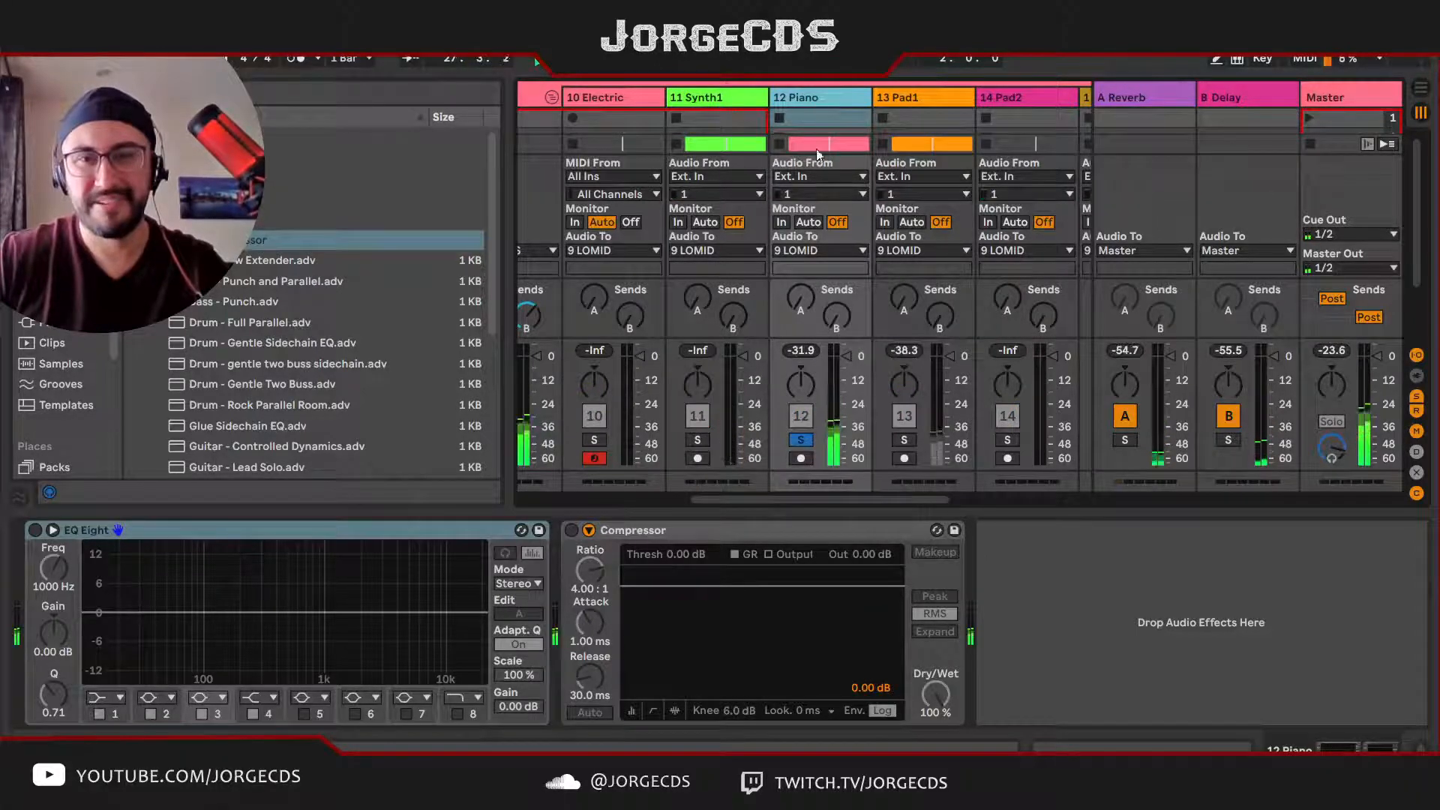
Step: Activate Piano's Compressor in transfer-curve view, with -23.8 dB threshold, 2.70:1 ratio, 0.04 ms attack, auto release and 2.38 dB output gain
click(571, 531)
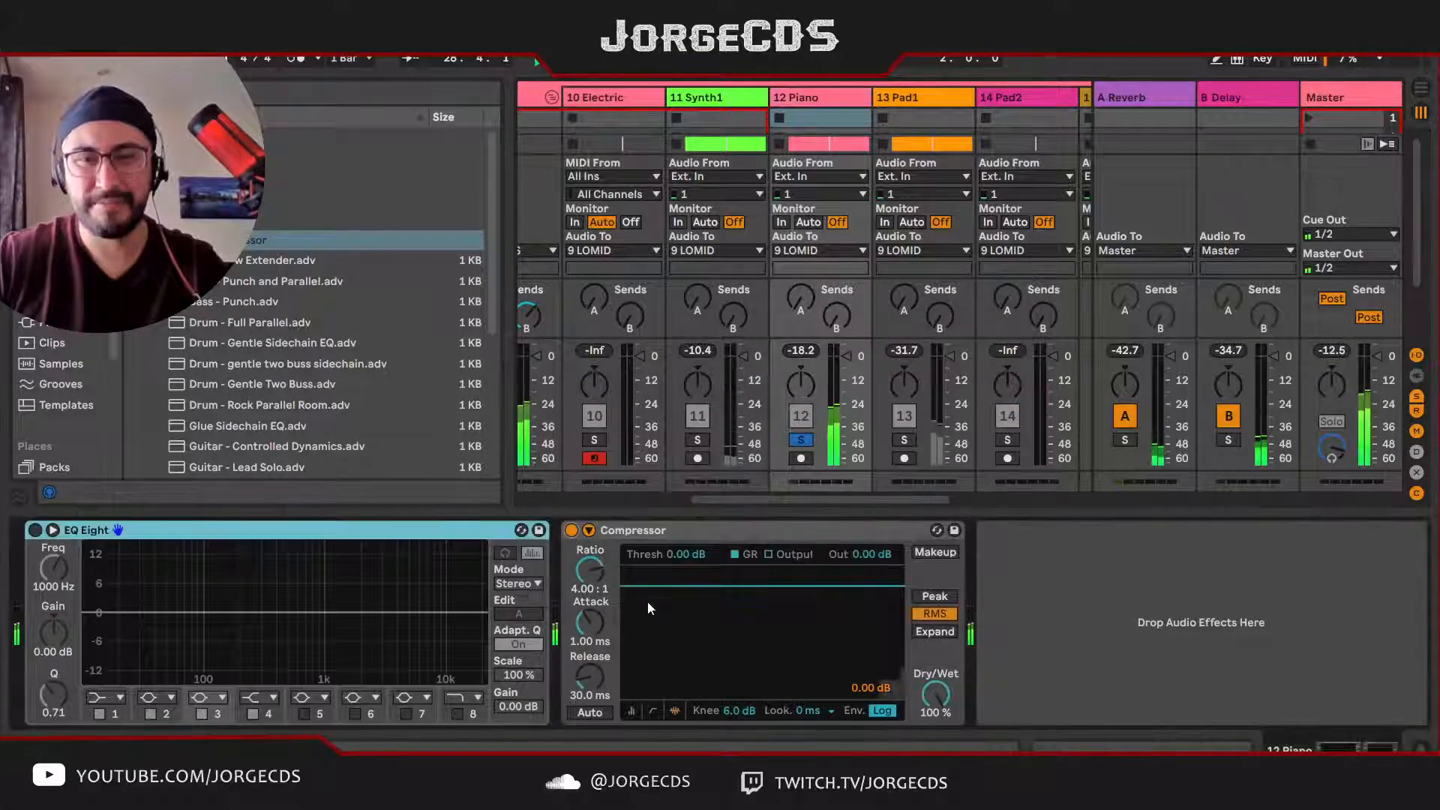
click(589, 531)
click(836, 709)
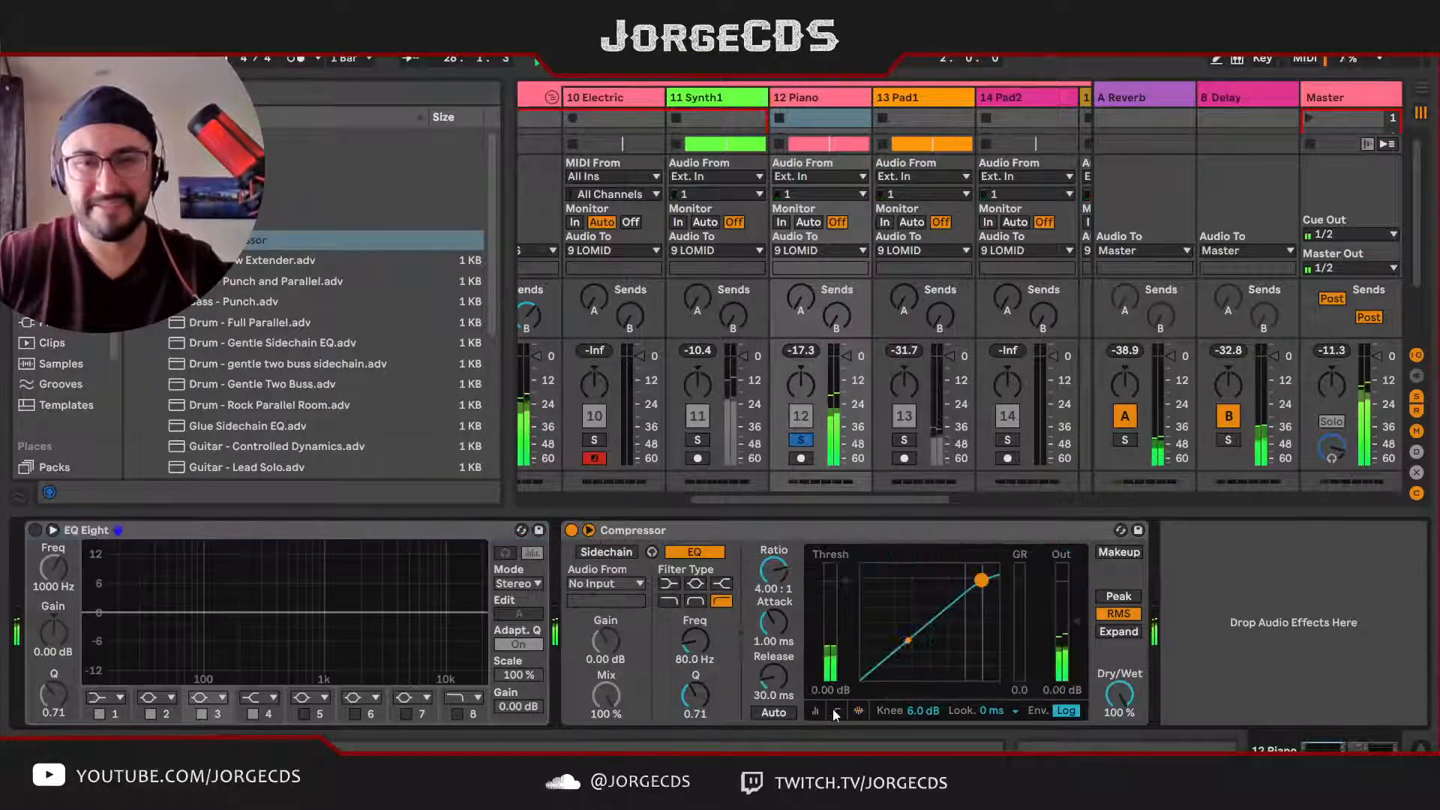
drag(965, 631, 912, 639)
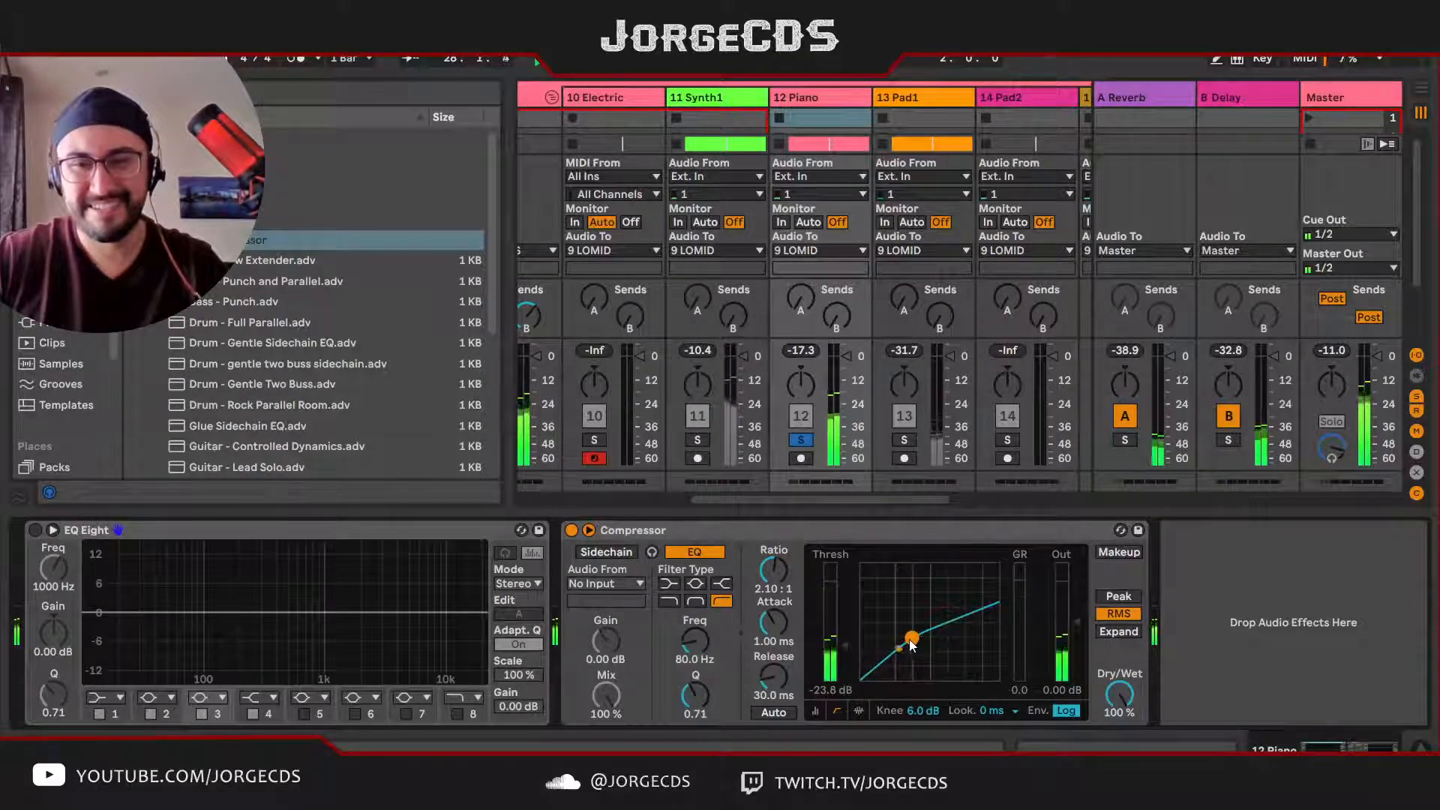
drag(773, 571, 774, 556)
drag(774, 624, 772, 640)
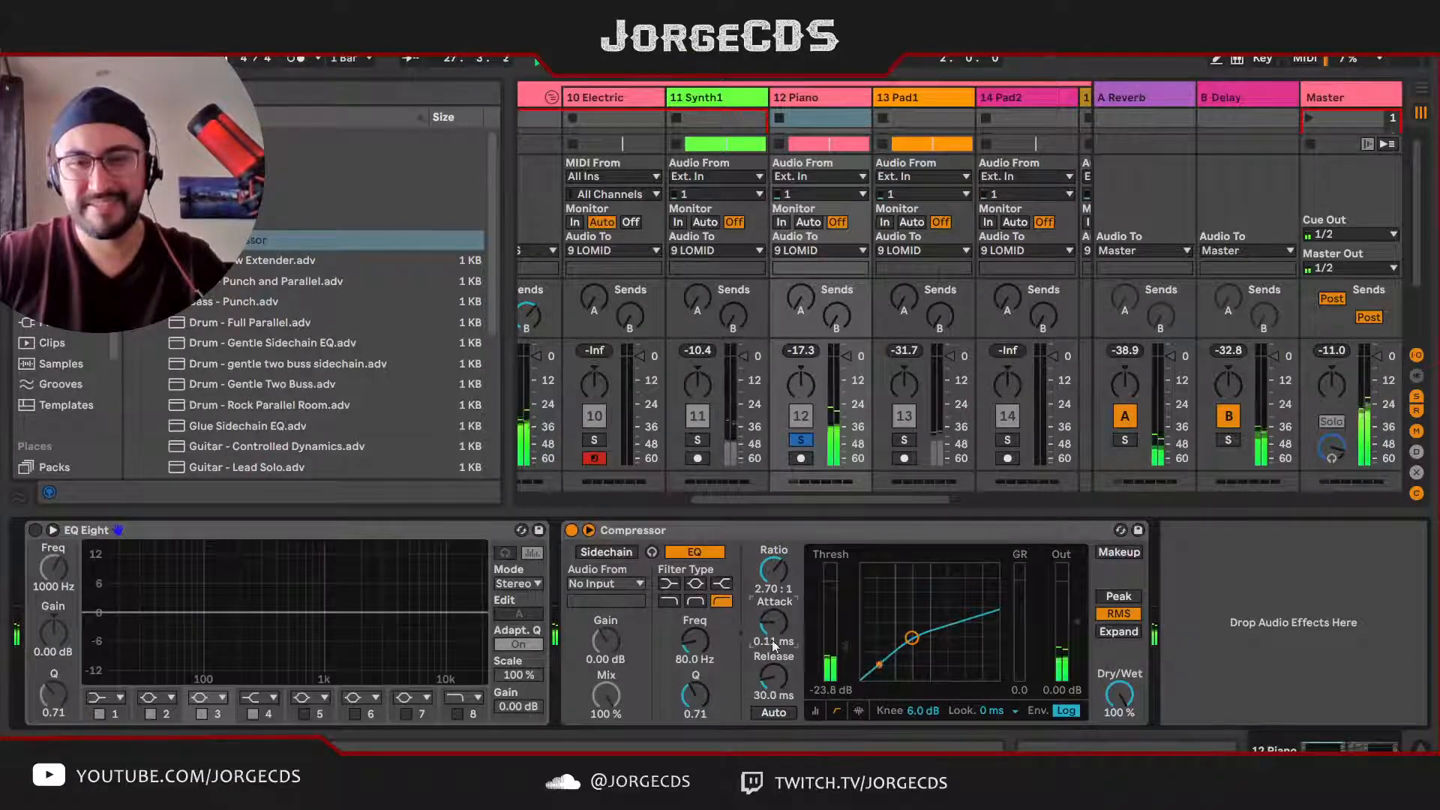
click(783, 713)
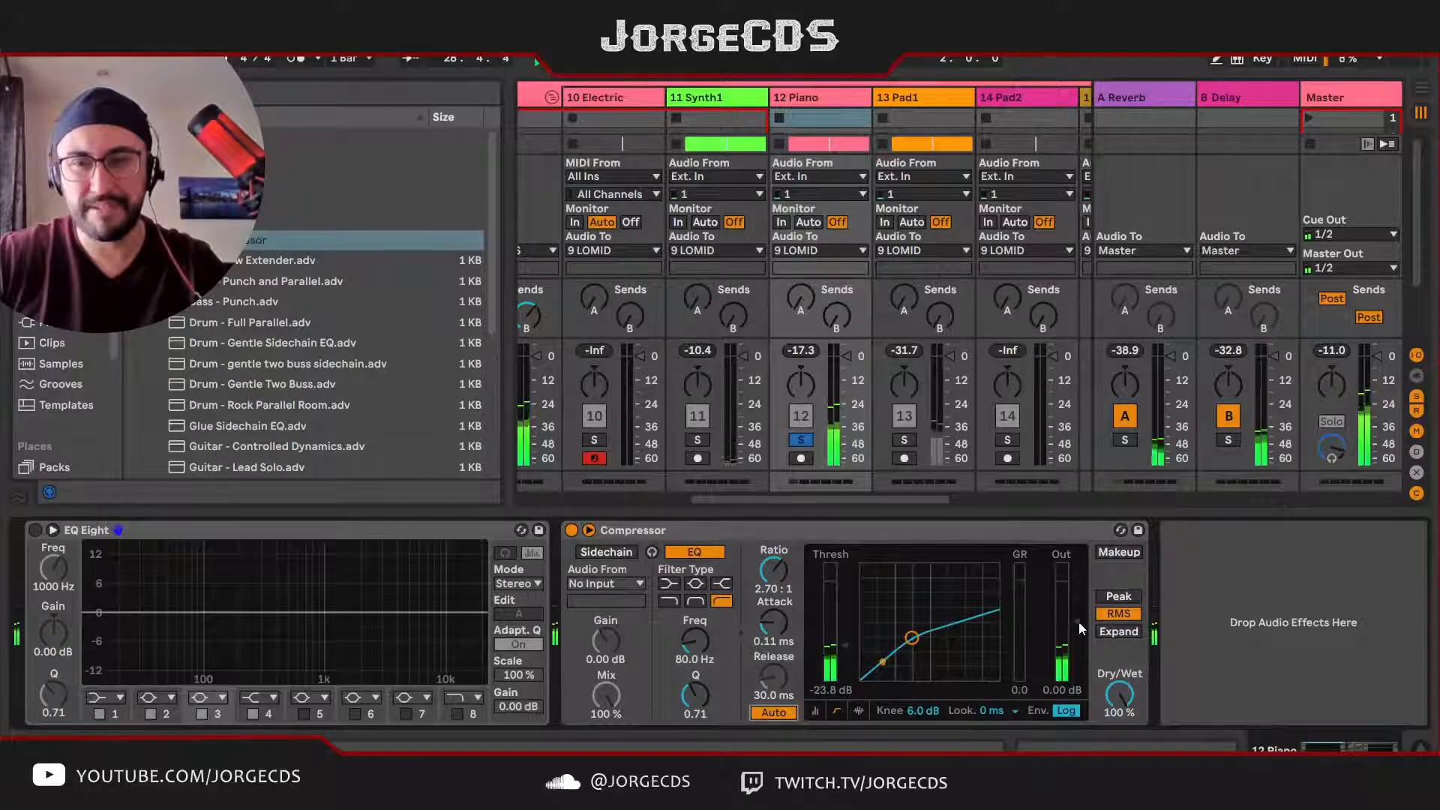
drag(1081, 629, 1081, 617)
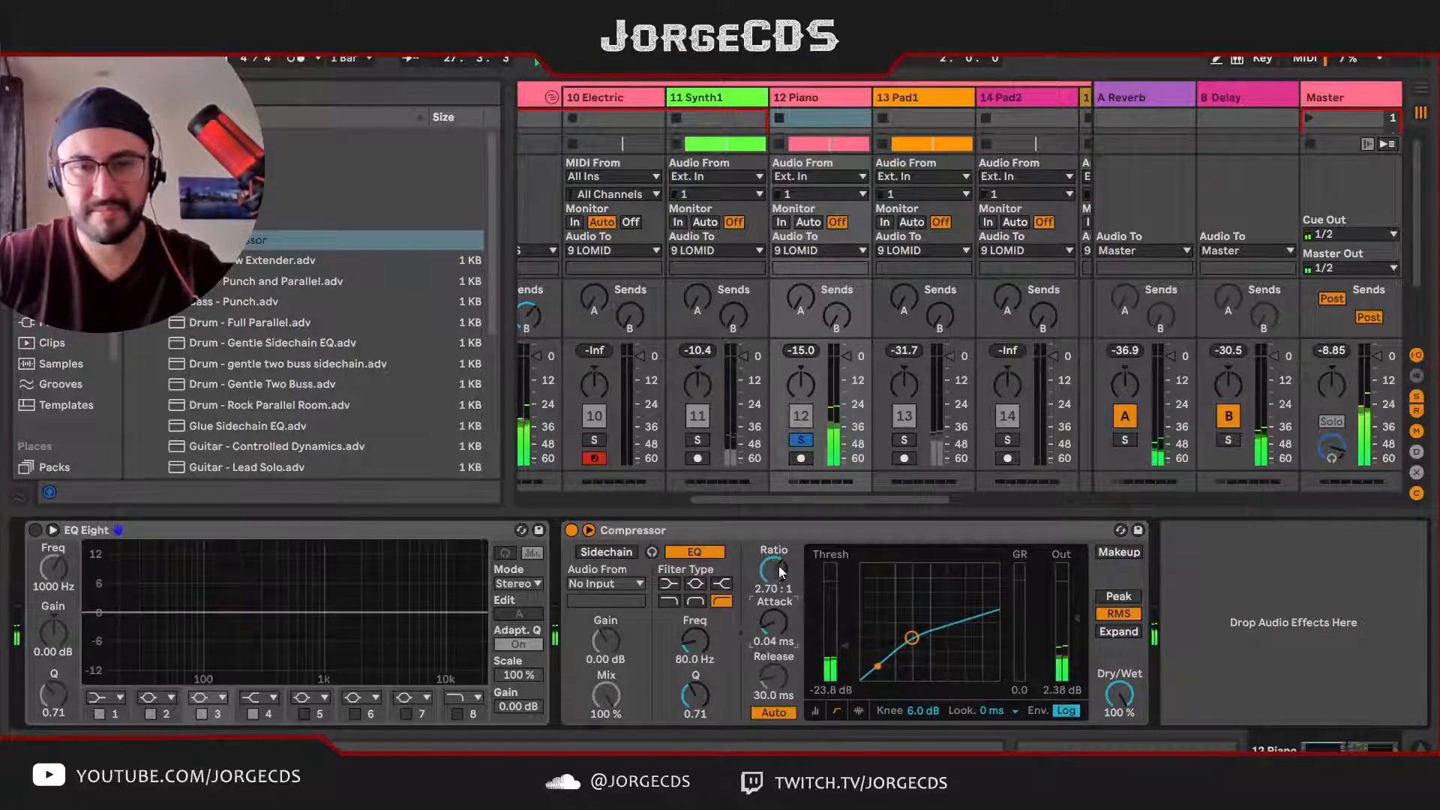
Step: Set Piano's Compressor to 3.50:1 ratio, -29.7 dB threshold and 3.10 dB output, with the metronome on, and reset Piano's peak level
drag(780, 572, 780, 561)
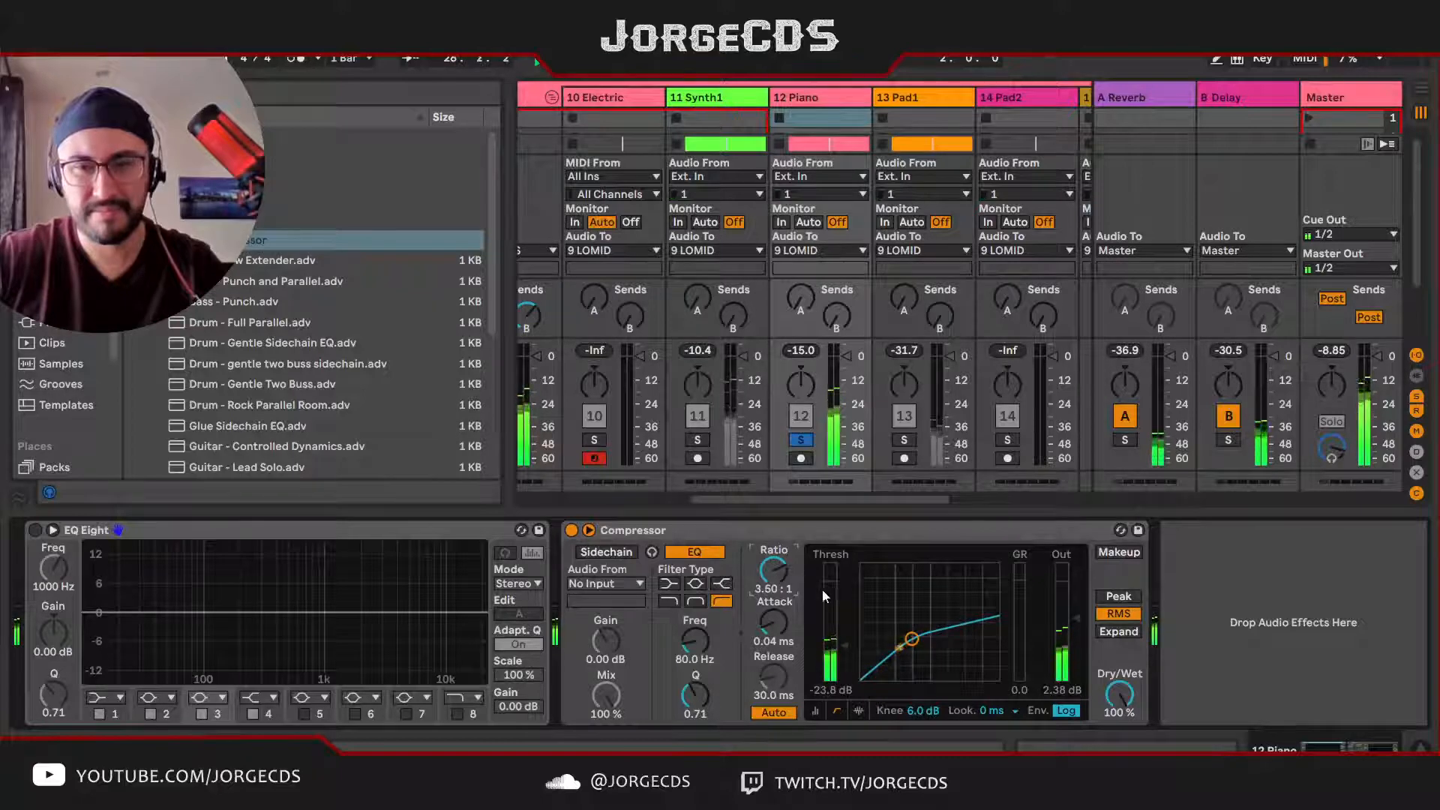
drag(845, 649, 845, 650)
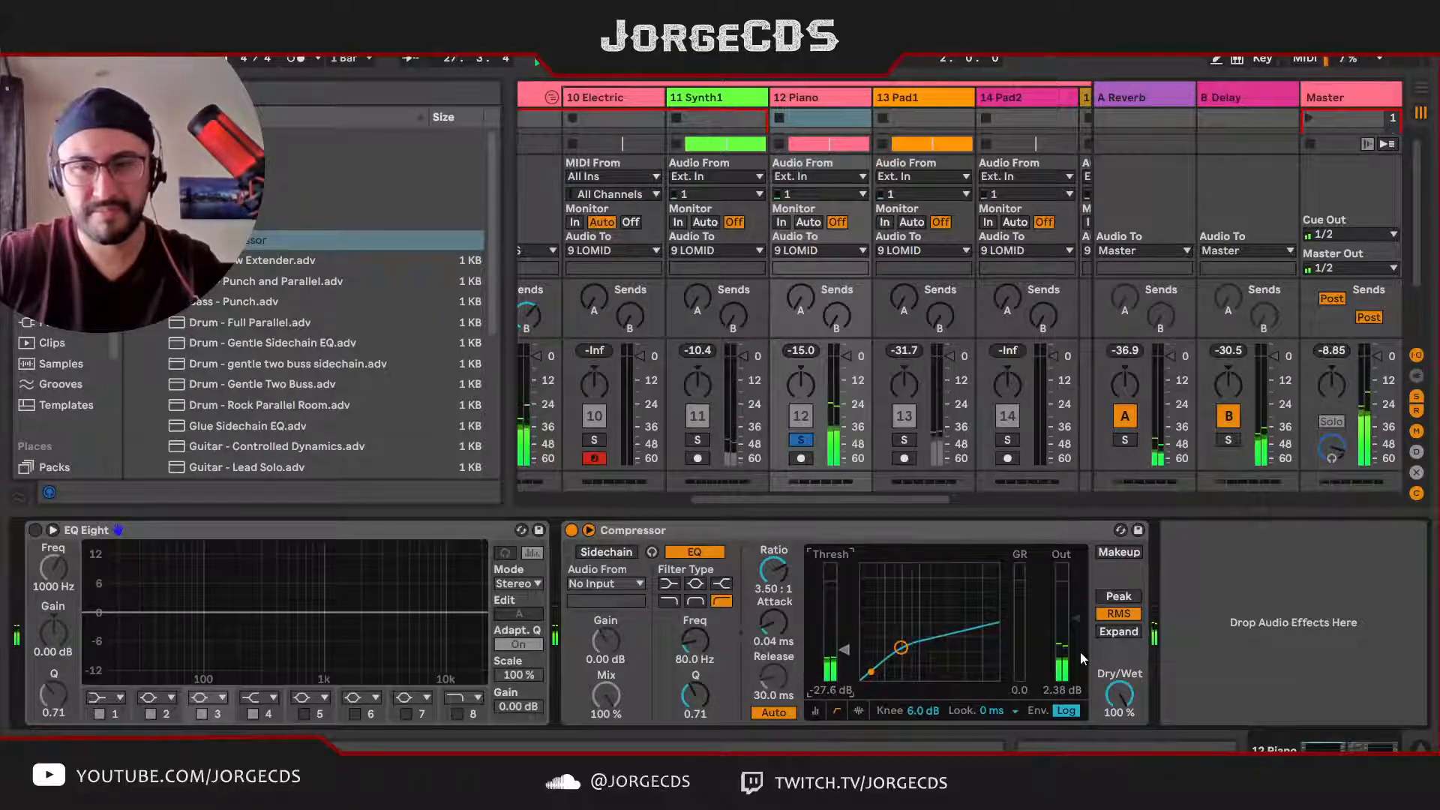
drag(1081, 659, 1081, 654)
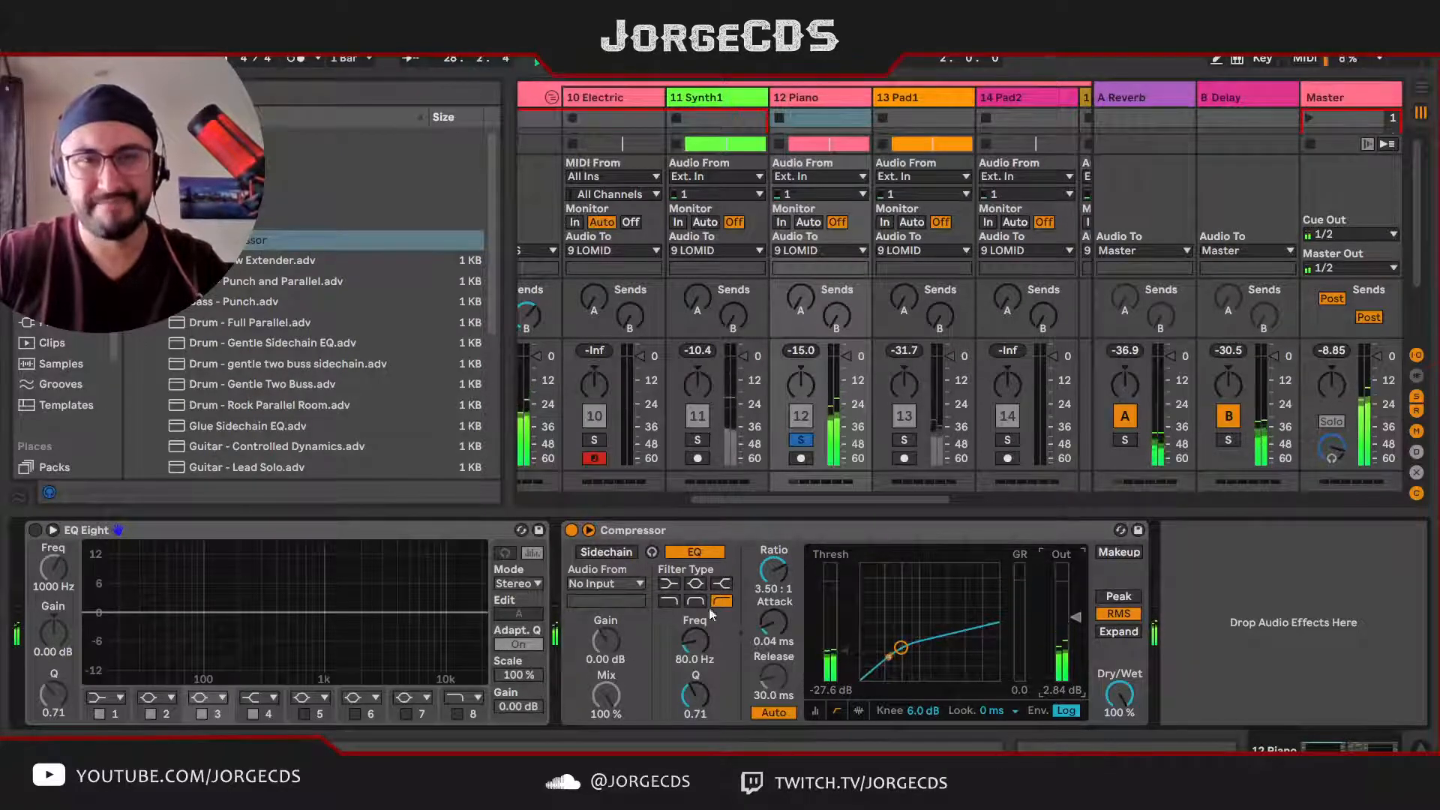
click(292, 58)
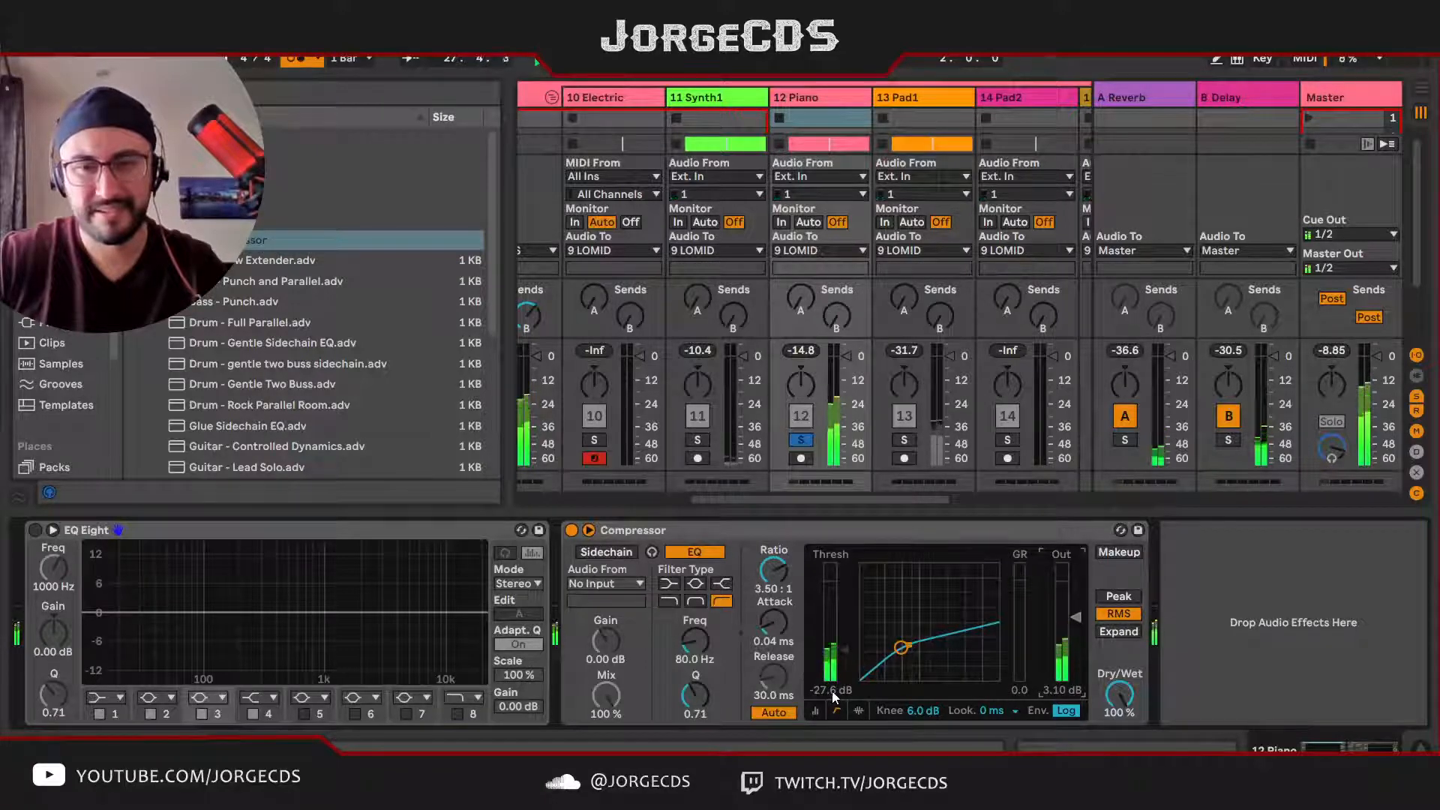
drag(849, 656, 849, 664)
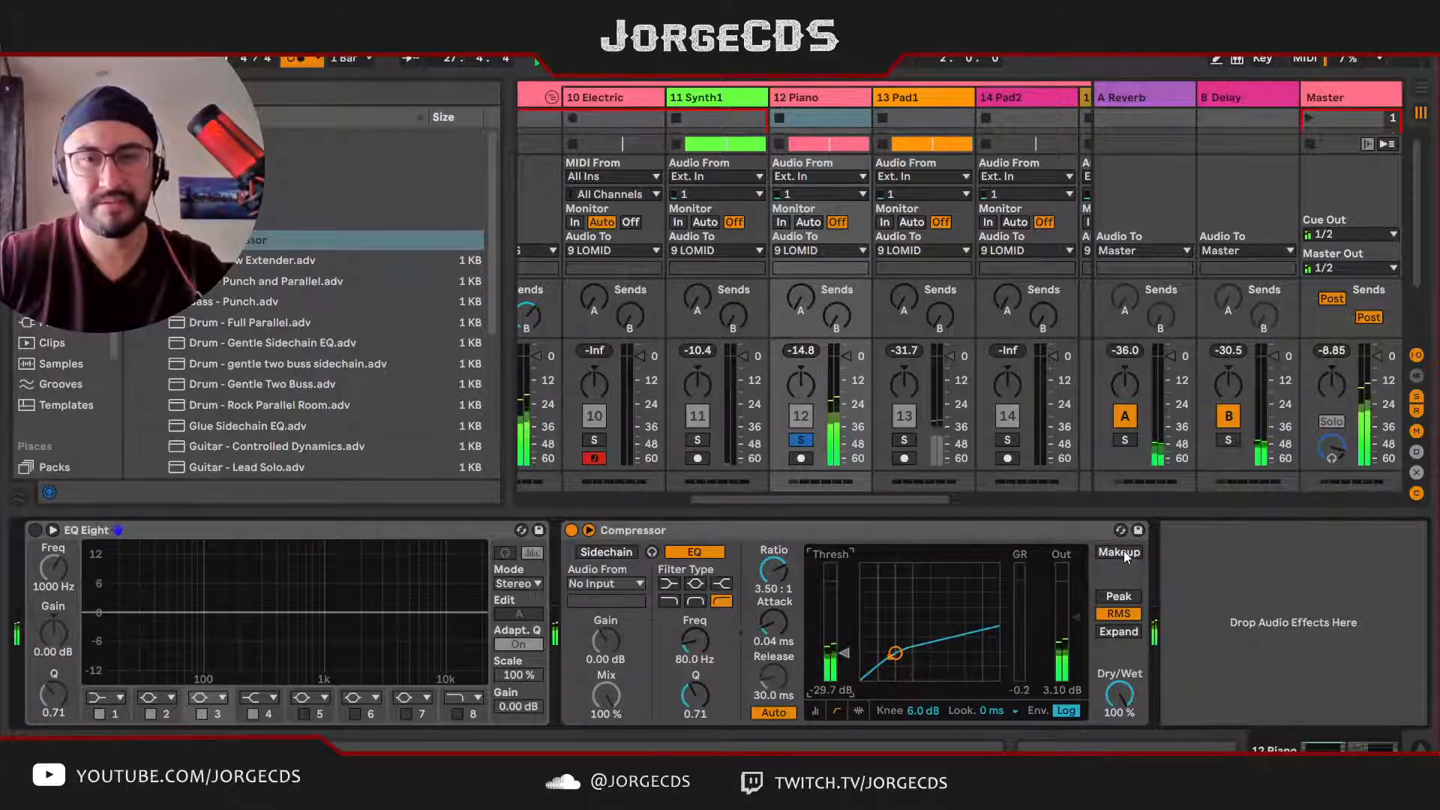
mouse_move(800, 350)
mouse_down()
mouse_move(801, 375)
mouse_move(803, 354)
mouse_up()
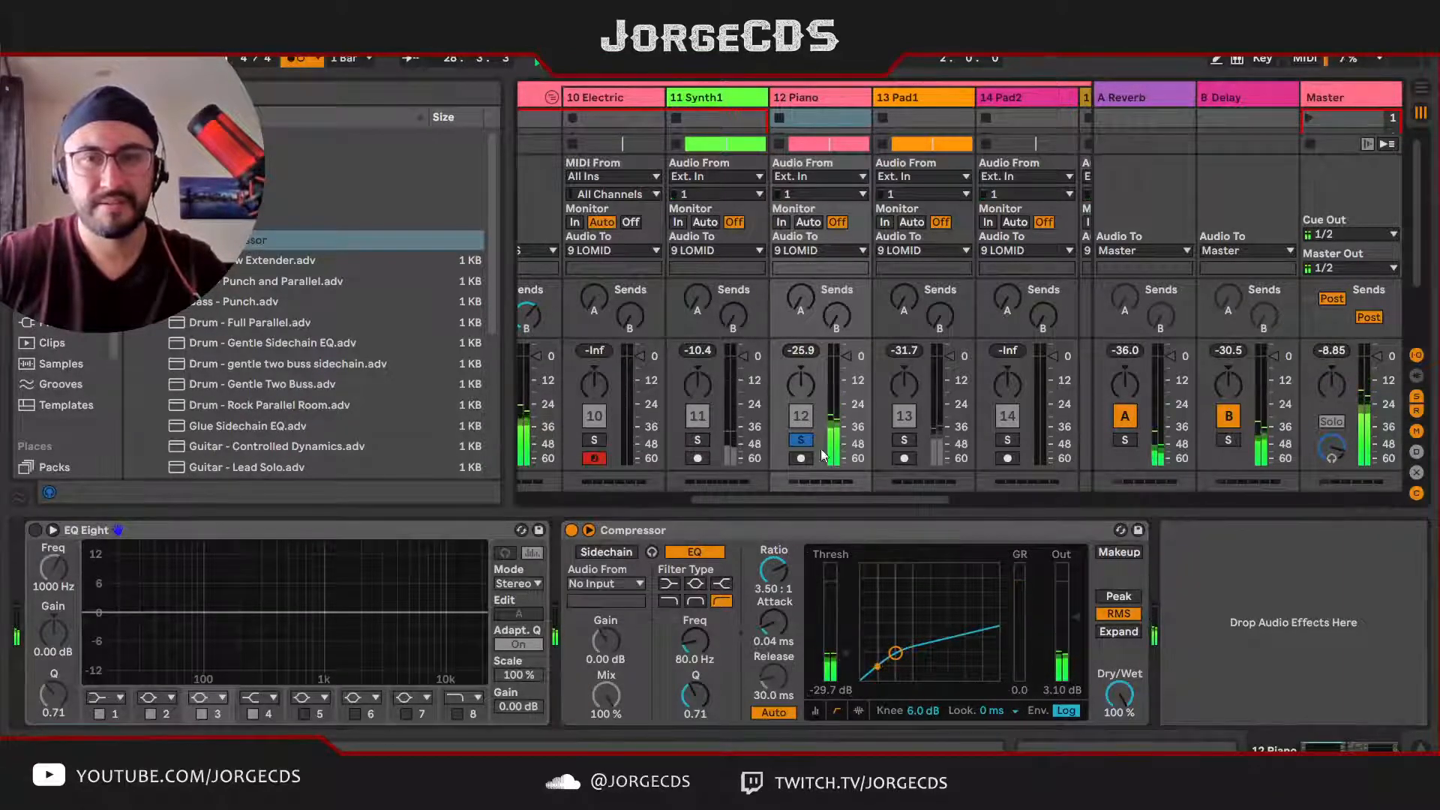
Step: Solo Synth1 with Piano, slightly lower Synth1's volume, set LOMID's Glue Compressor threshold to -19.2 dB, and clear the solos
click(697, 441)
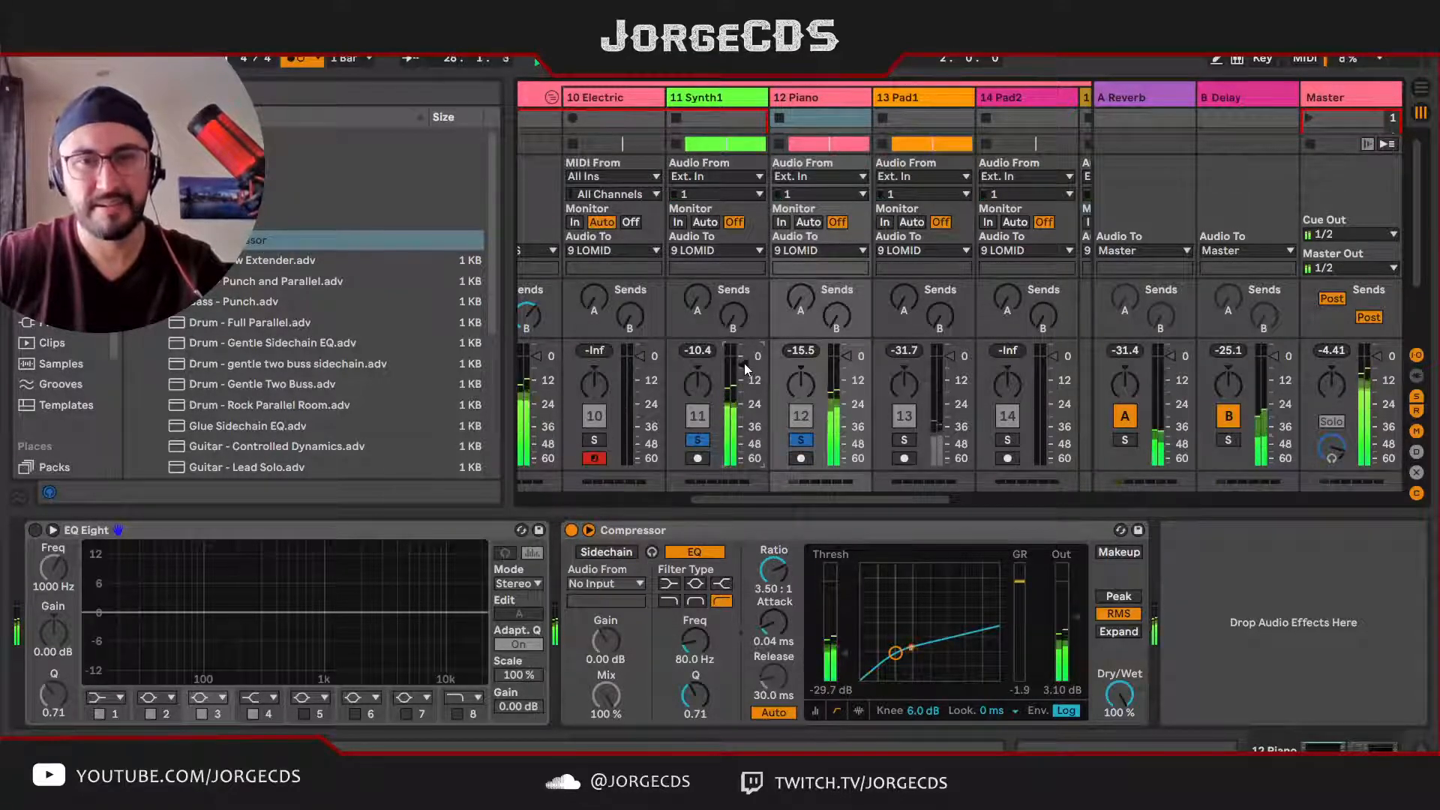
scroll(606, 197, left, 3)
click(636, 97)
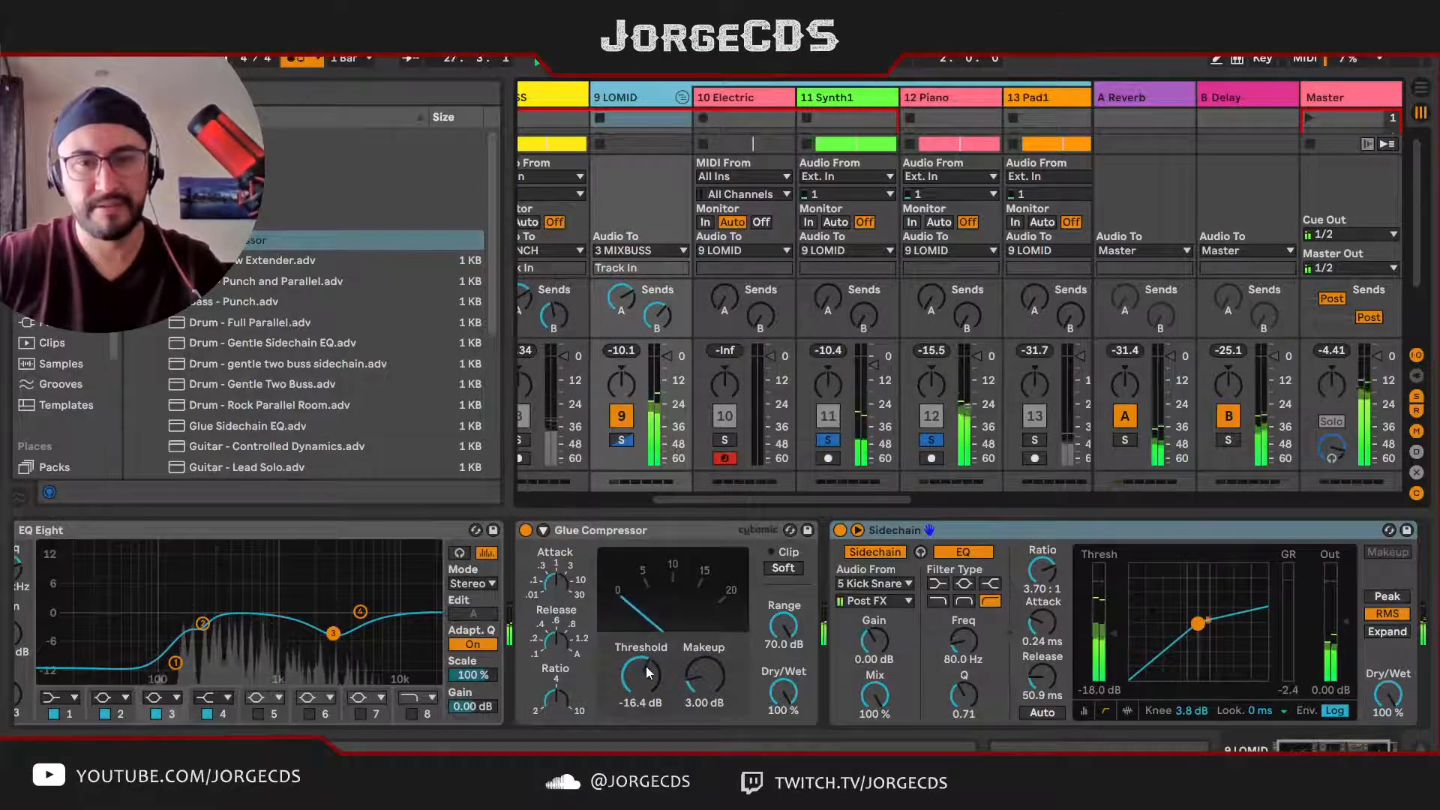
drag(645, 667, 645, 684)
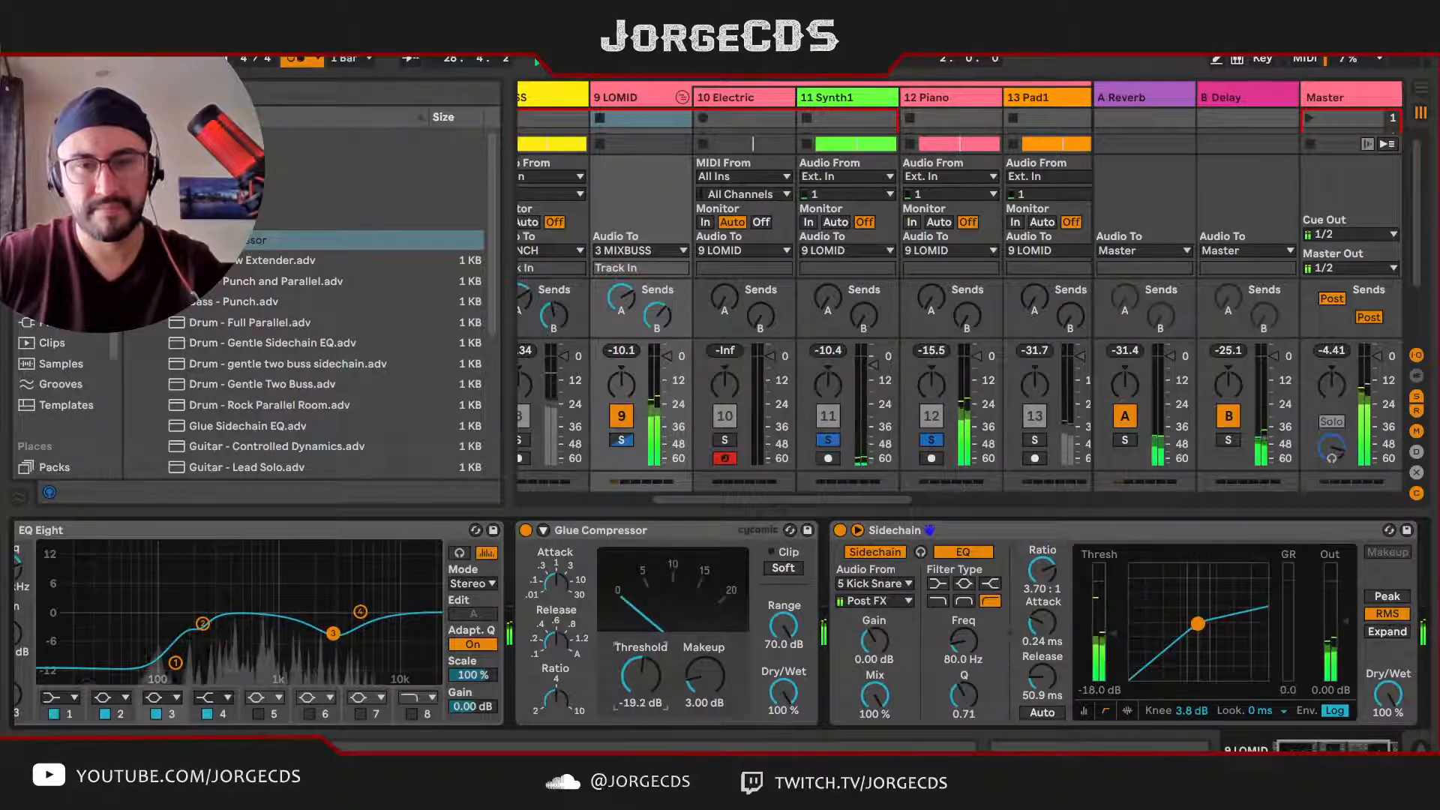
click(622, 440)
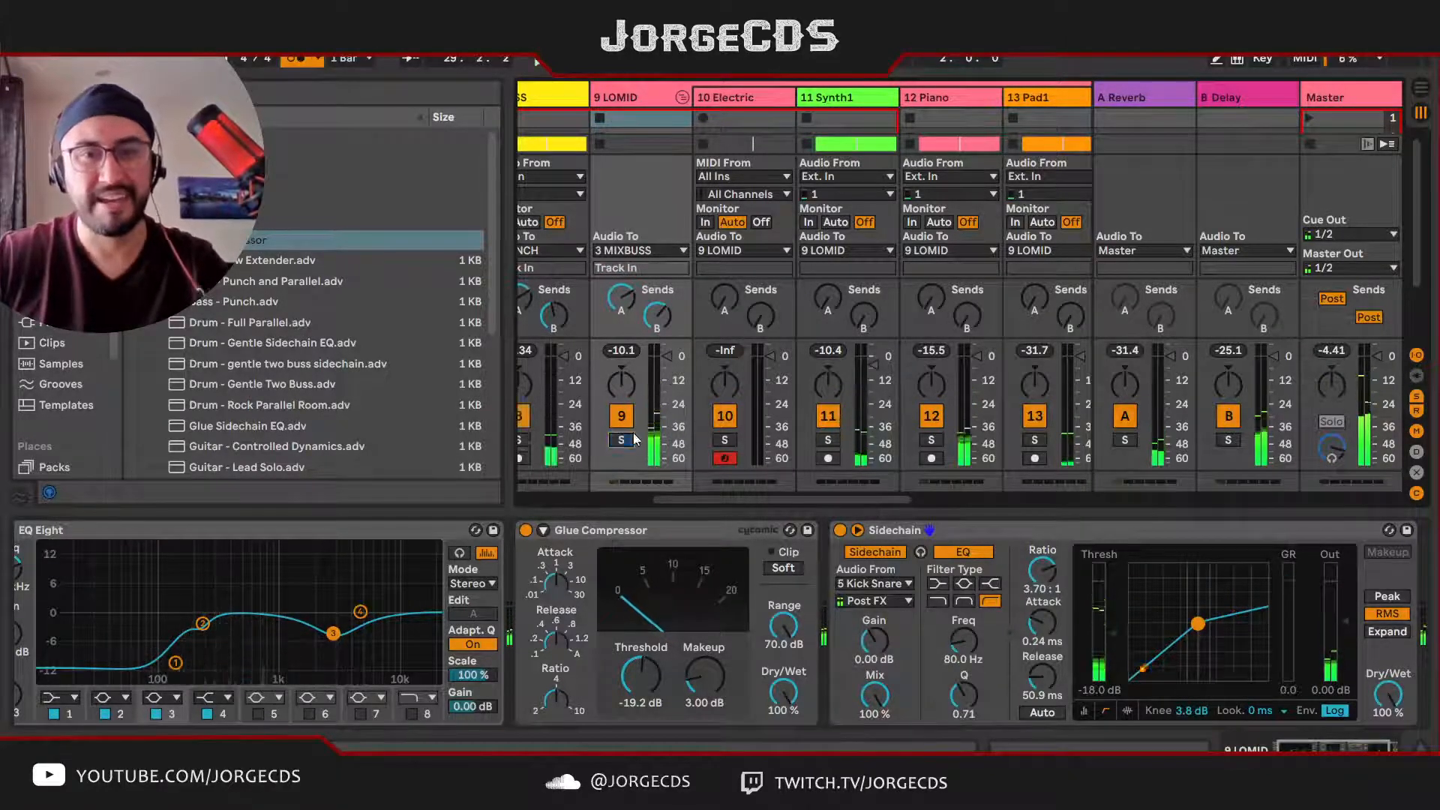
scroll(705, 373, right, 4)
scroll(715, 371, right, 3)
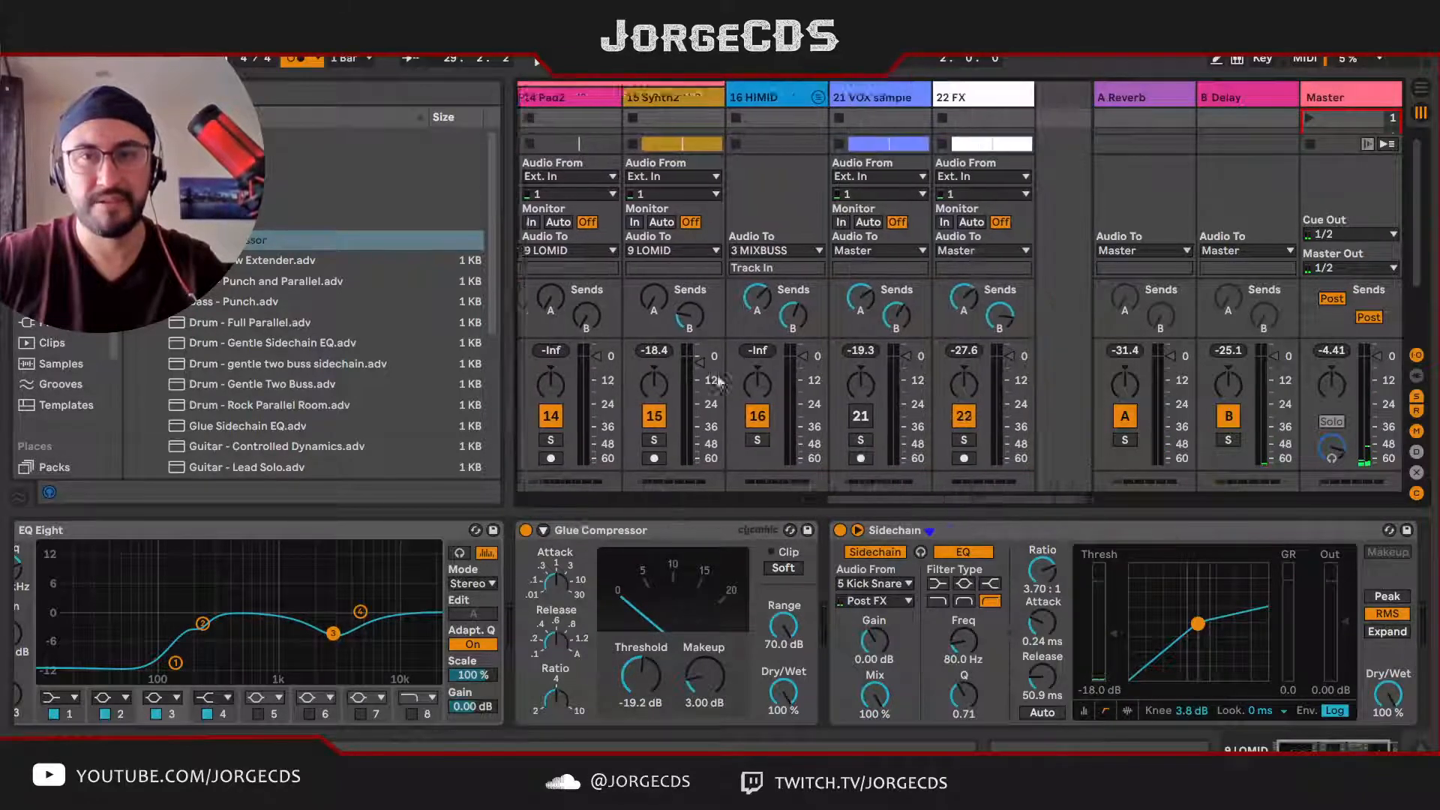
click(763, 120)
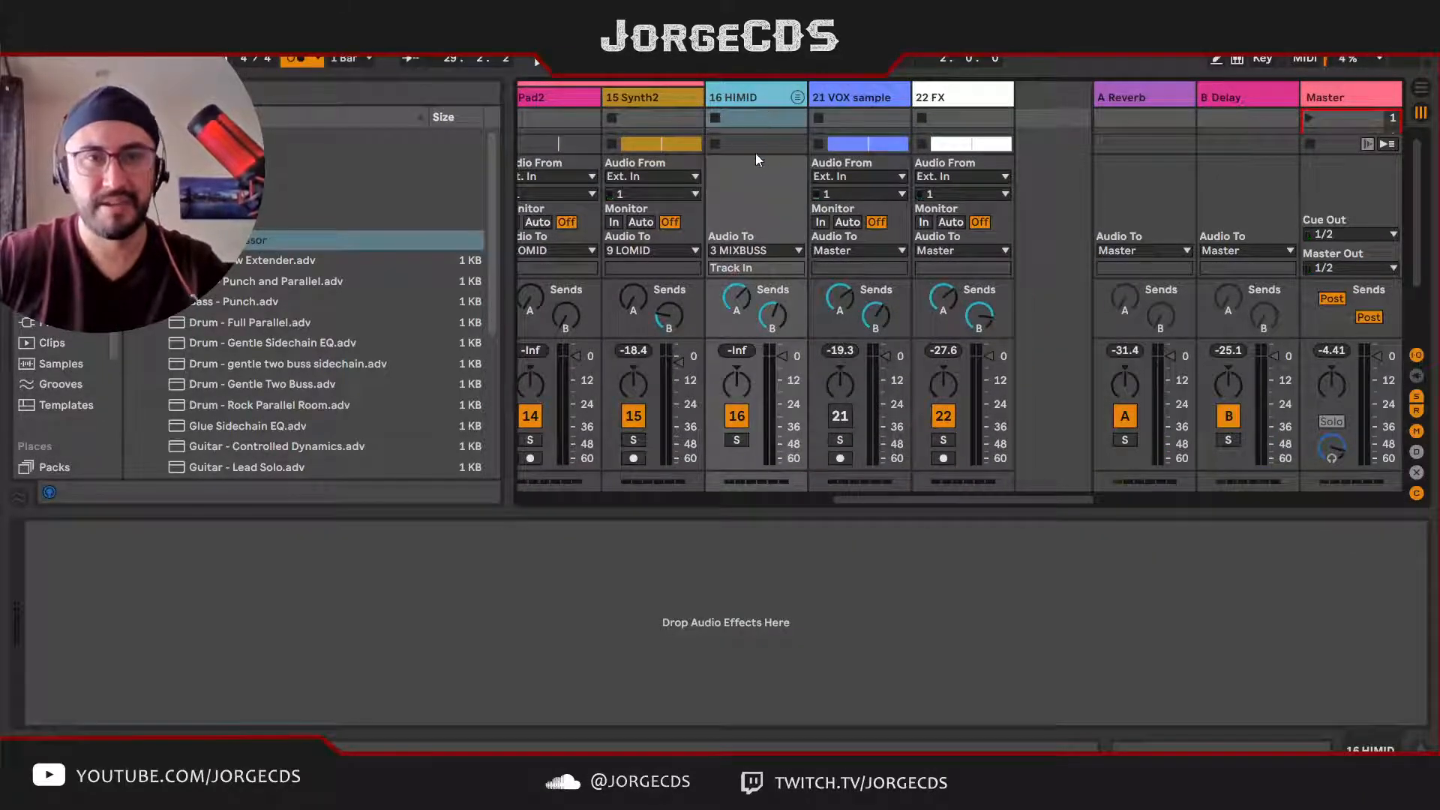
click(135, 178)
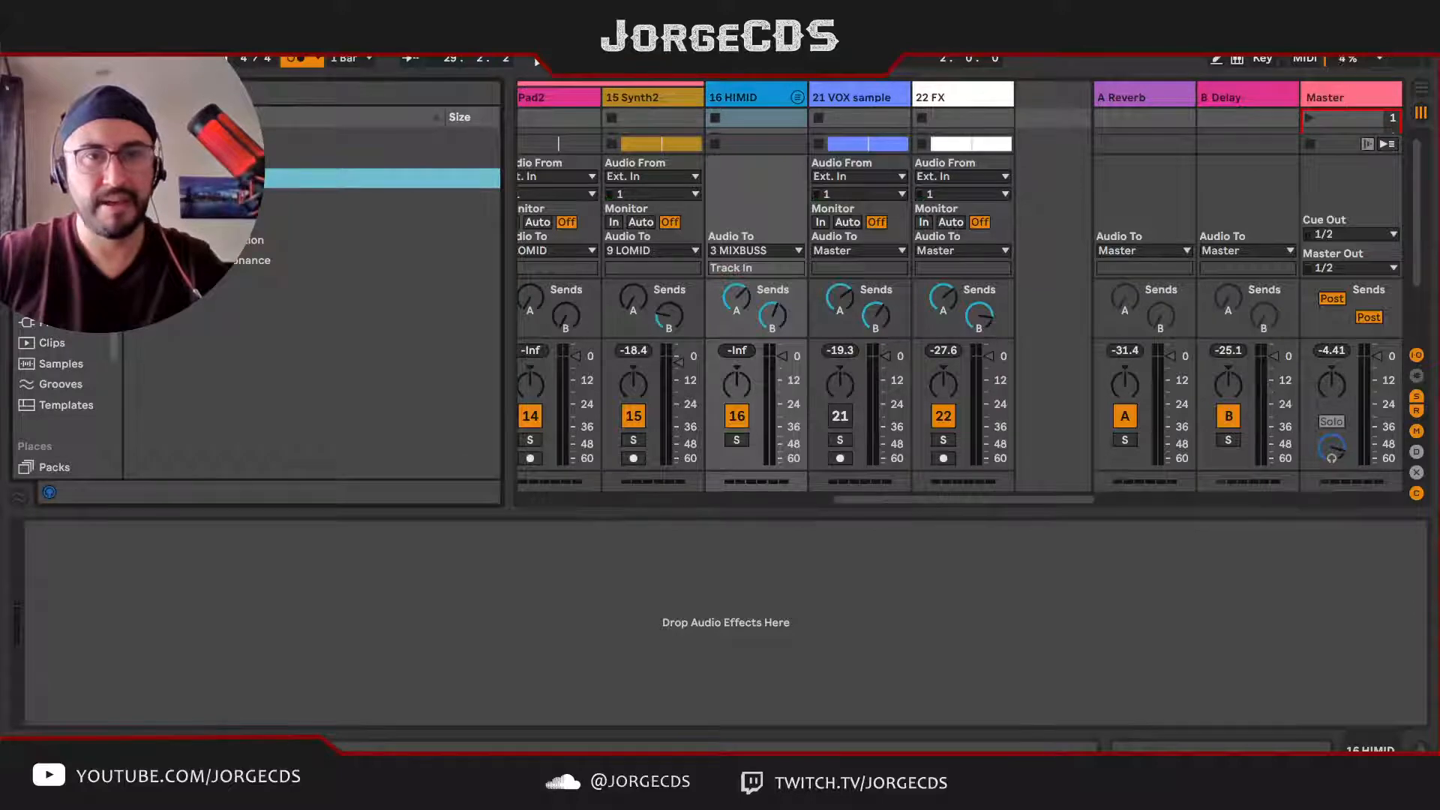
Step: Copy LOMID's EQ Eight, Glue Compressor and Sidechain devices and paste them onto the HIMID group
scroll(629, 151, left, 8)
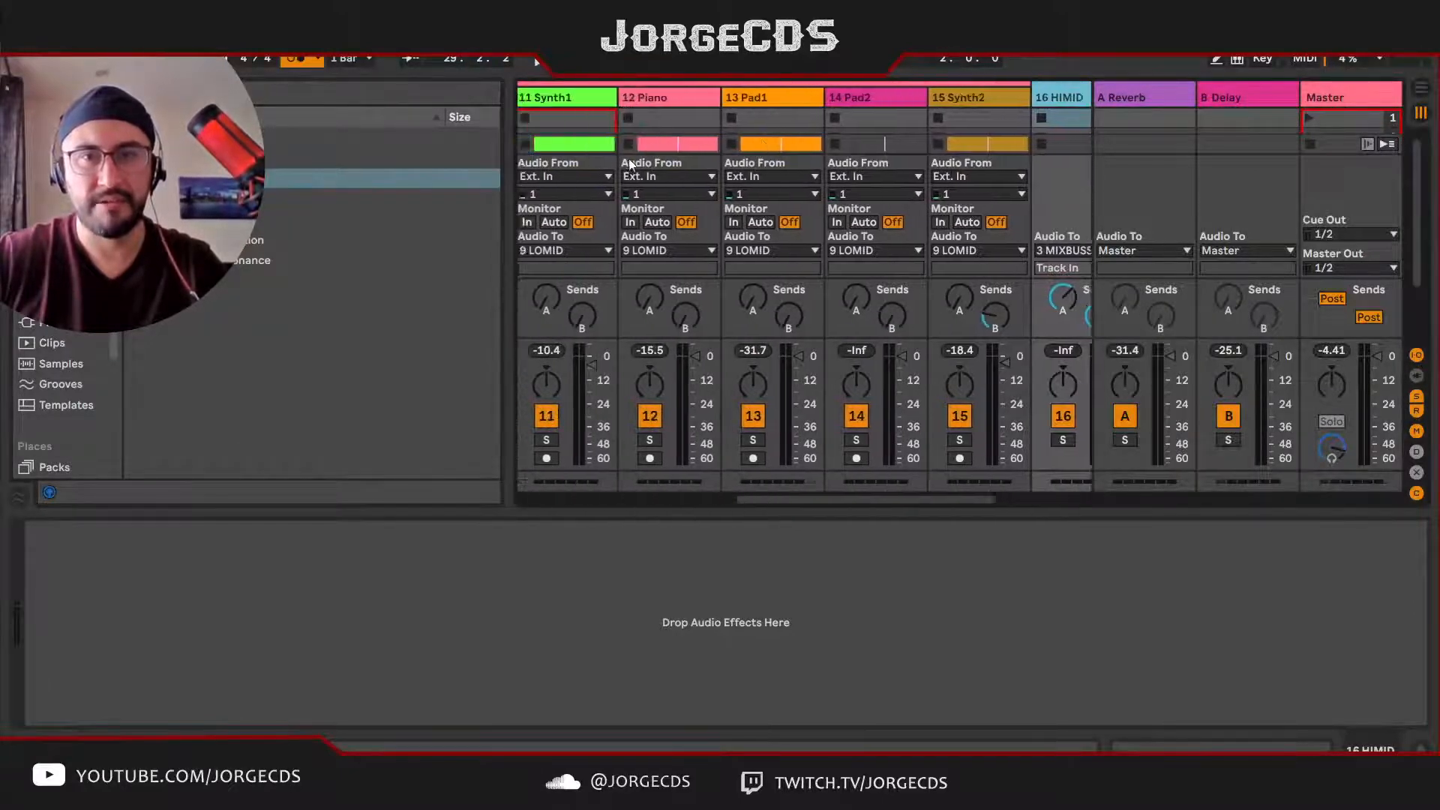
click(634, 99)
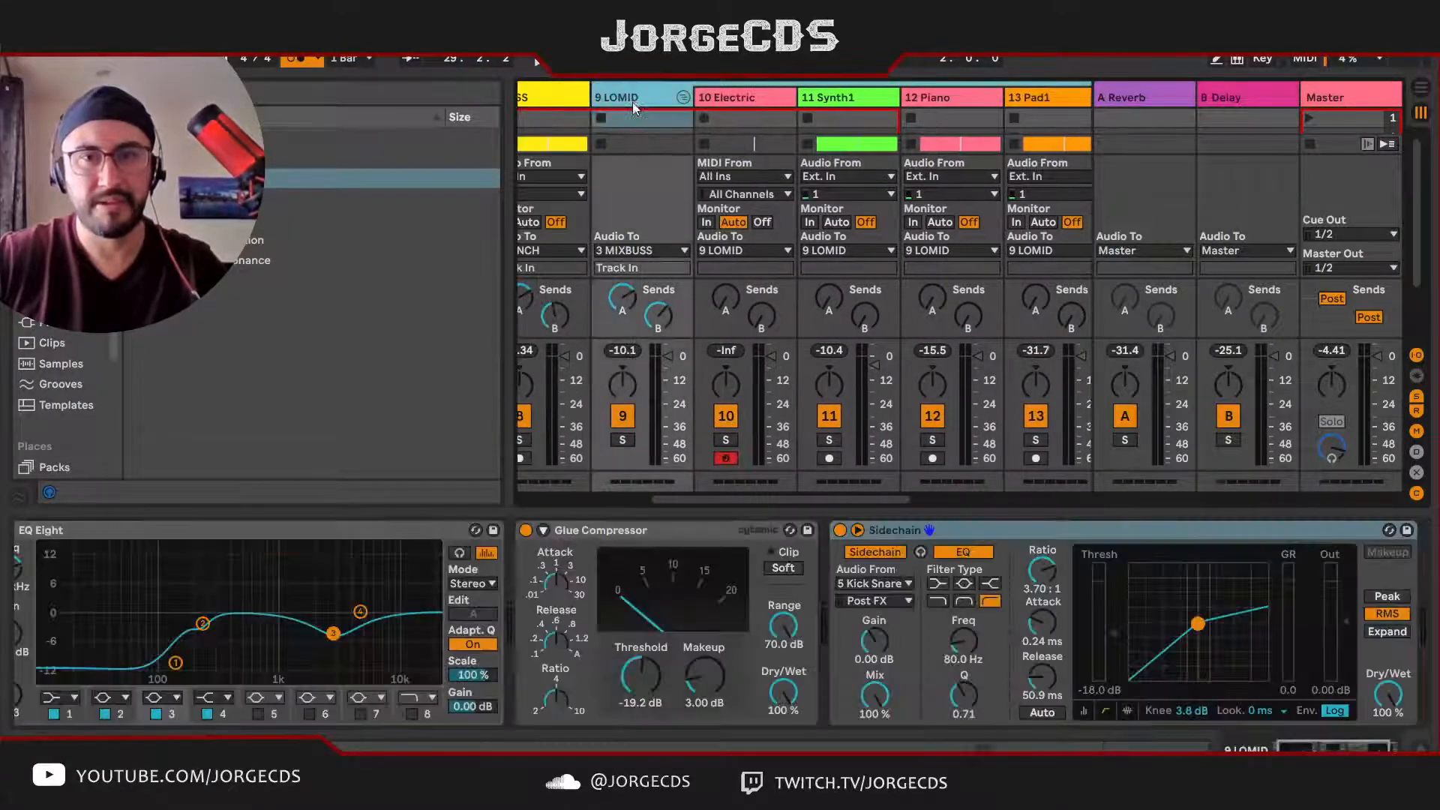
click(362, 533)
shift+click(1140, 534)
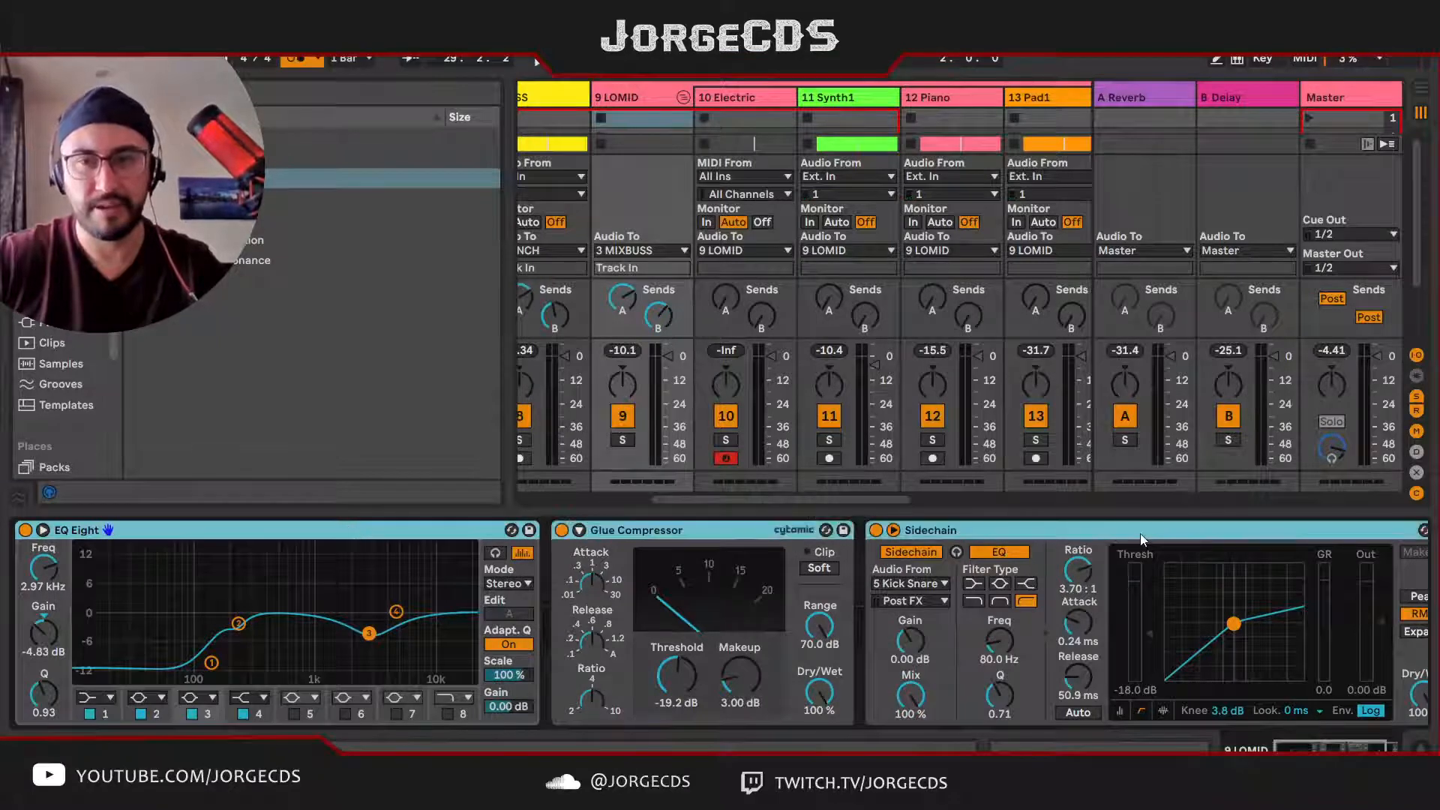
scroll(1027, 307, right, 10)
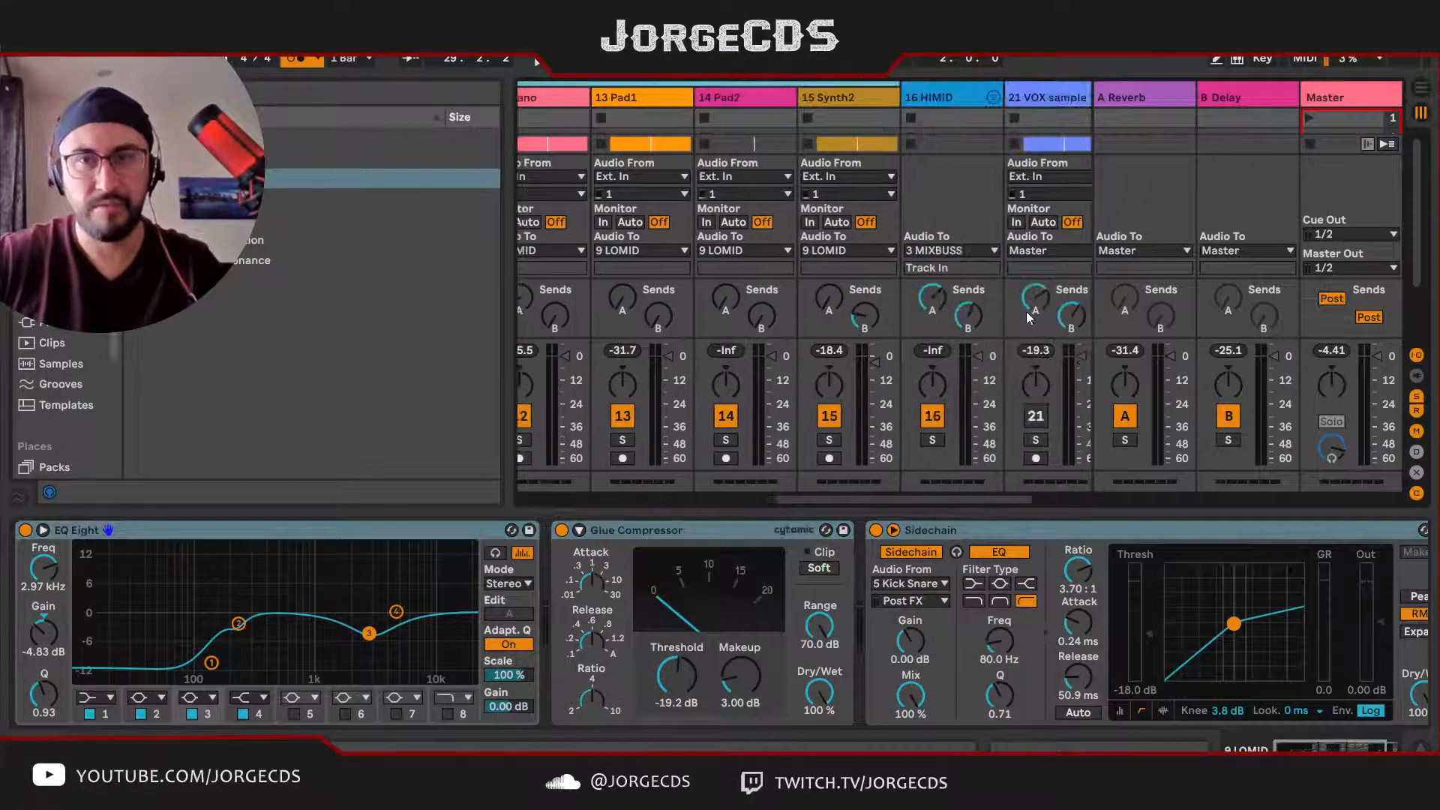
click(758, 94)
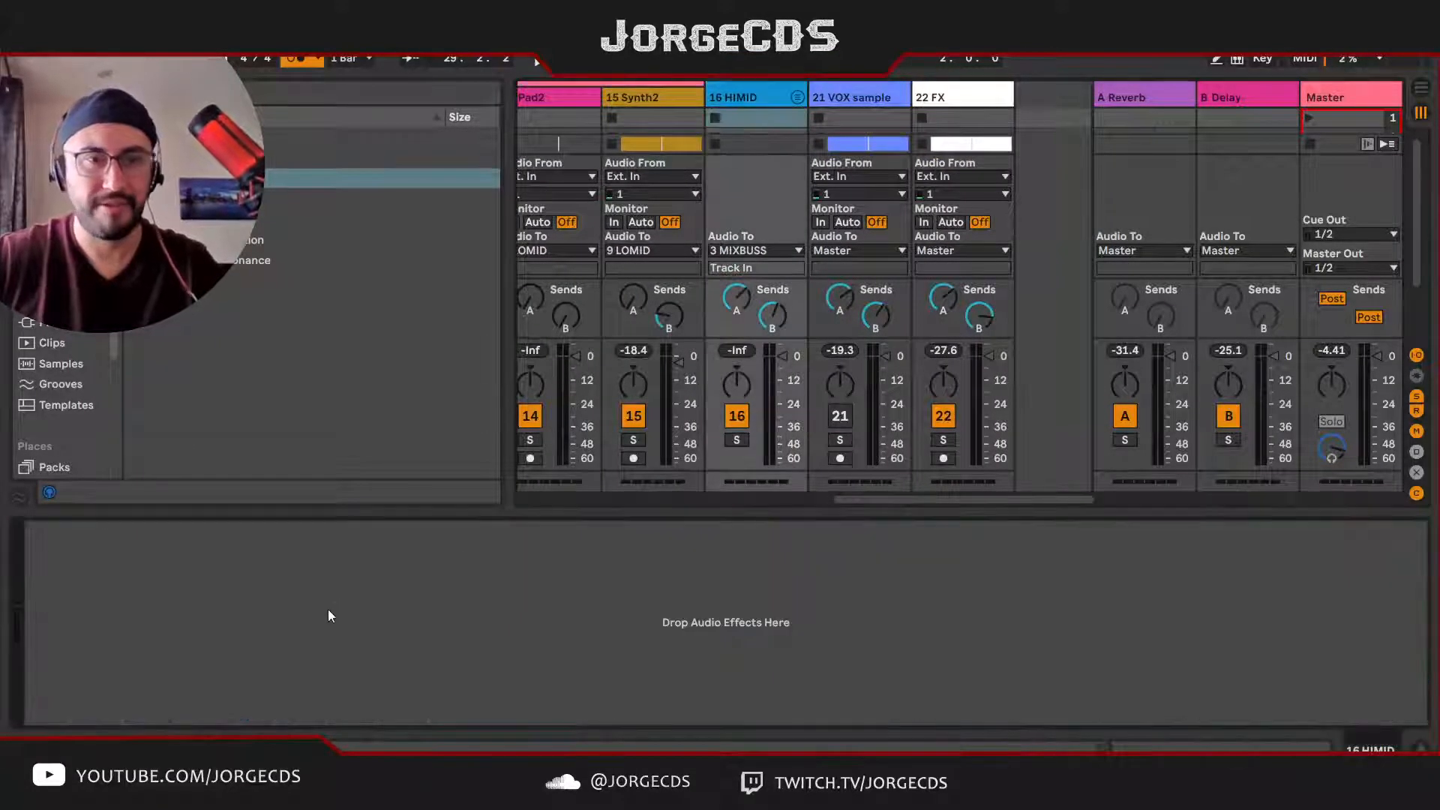
key(ctrl+v)
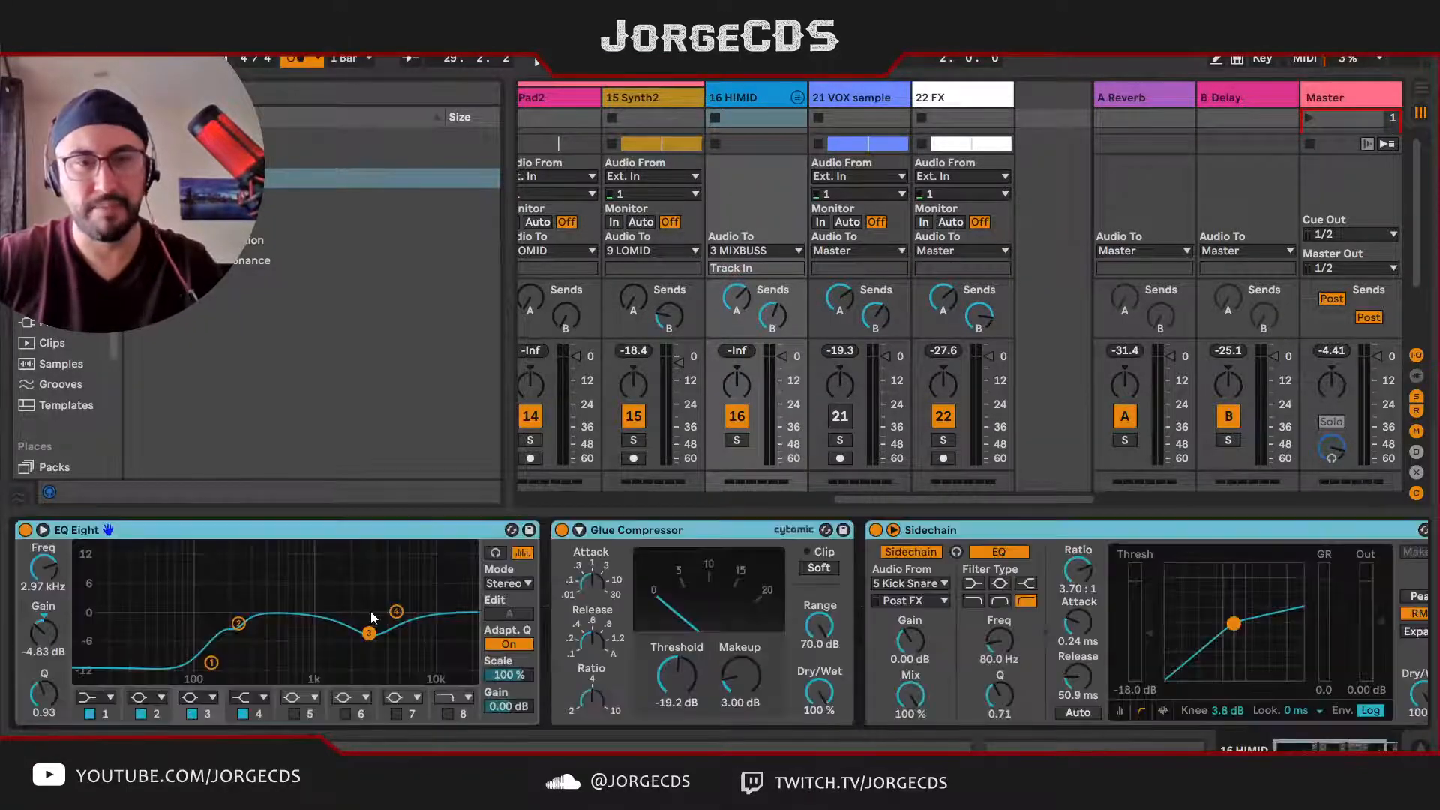
Step: Solo the HIMID group, deactivate its three pasted devices, and select its EQ Eight
click(740, 440)
click(875, 530)
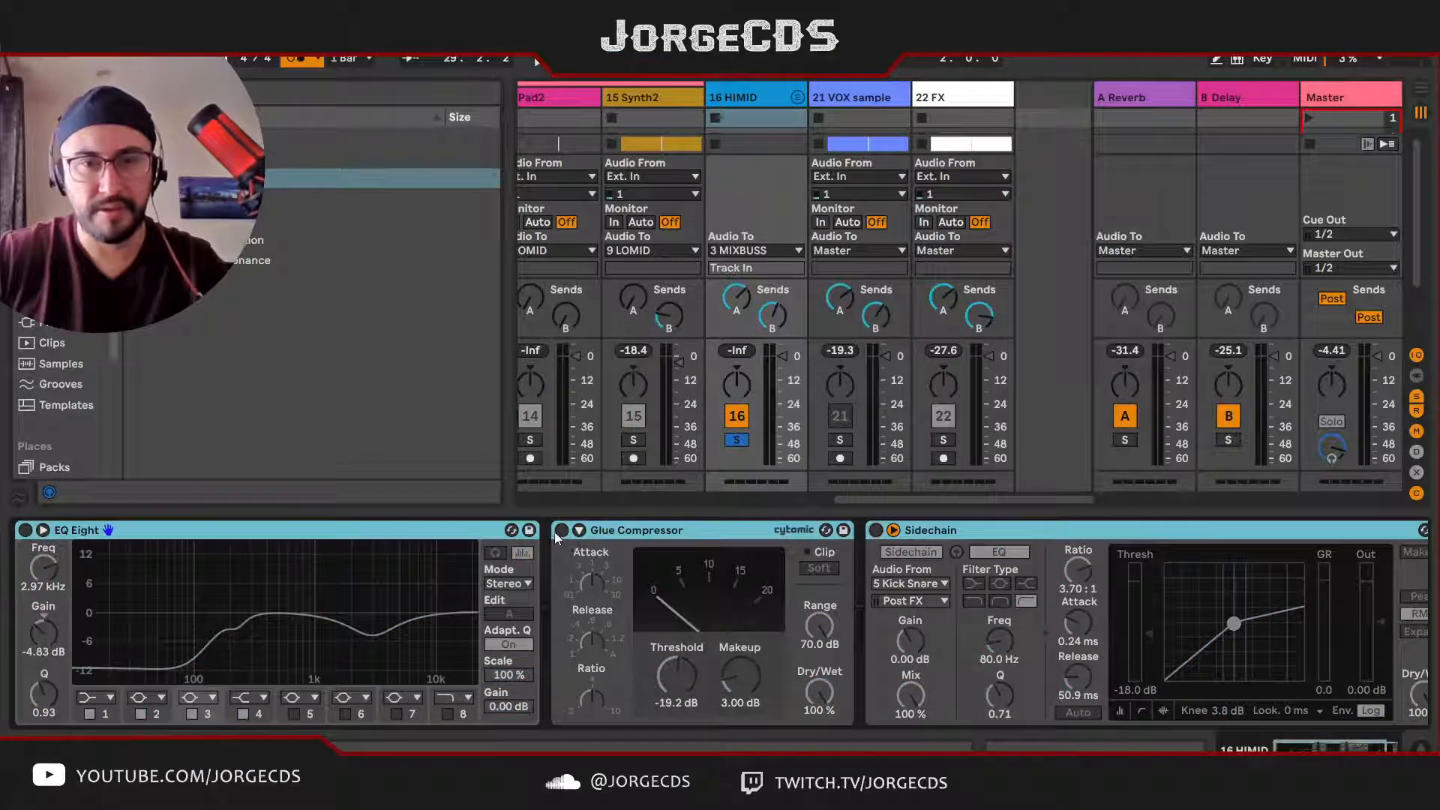
click(950, 533)
click(323, 532)
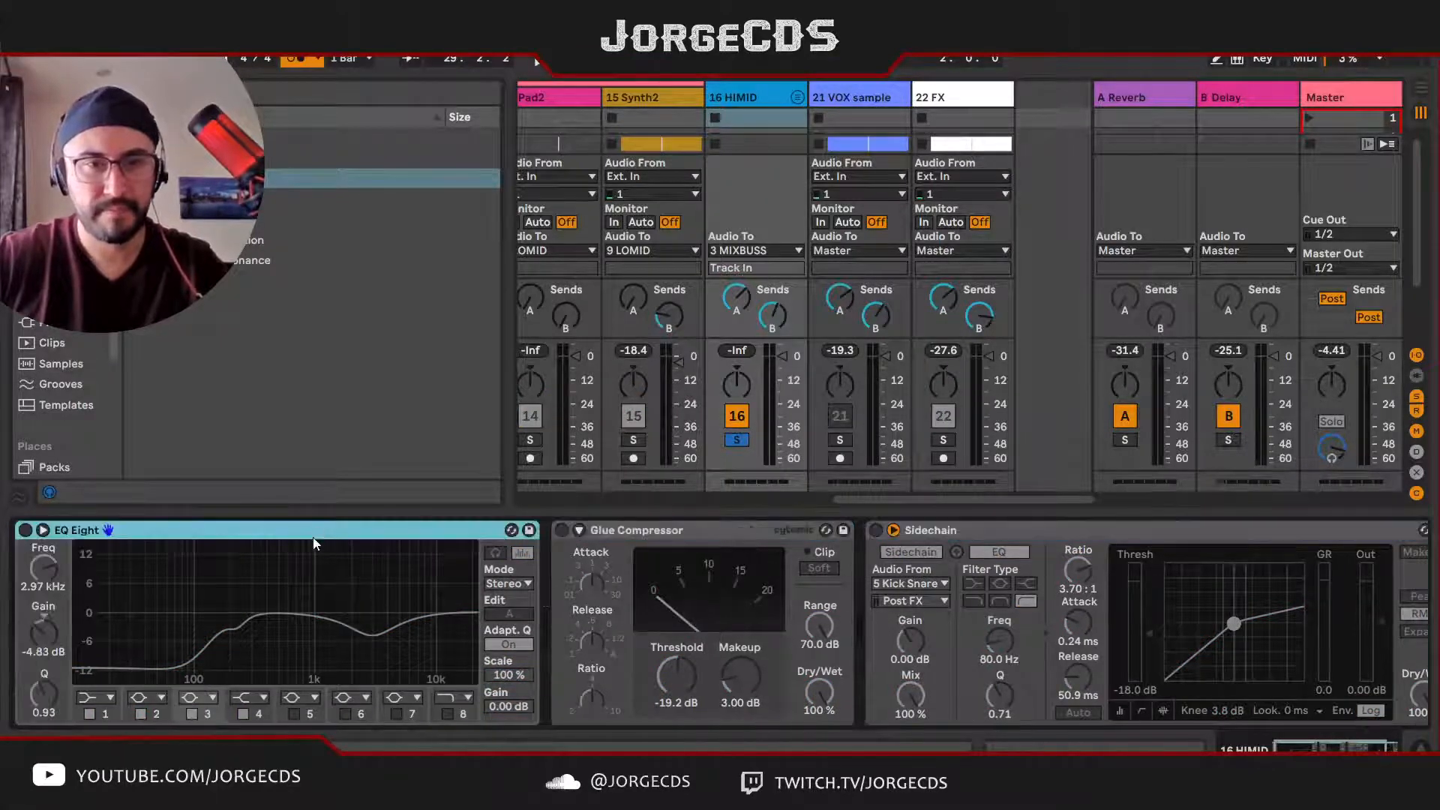
Step: Activate HIMID's EQ Eight and, during playback, set band 2 to 375 Hz at -6.32 dB and band 3 to 1.60 kHz at 0.87 dB
click(34, 530)
key(space)
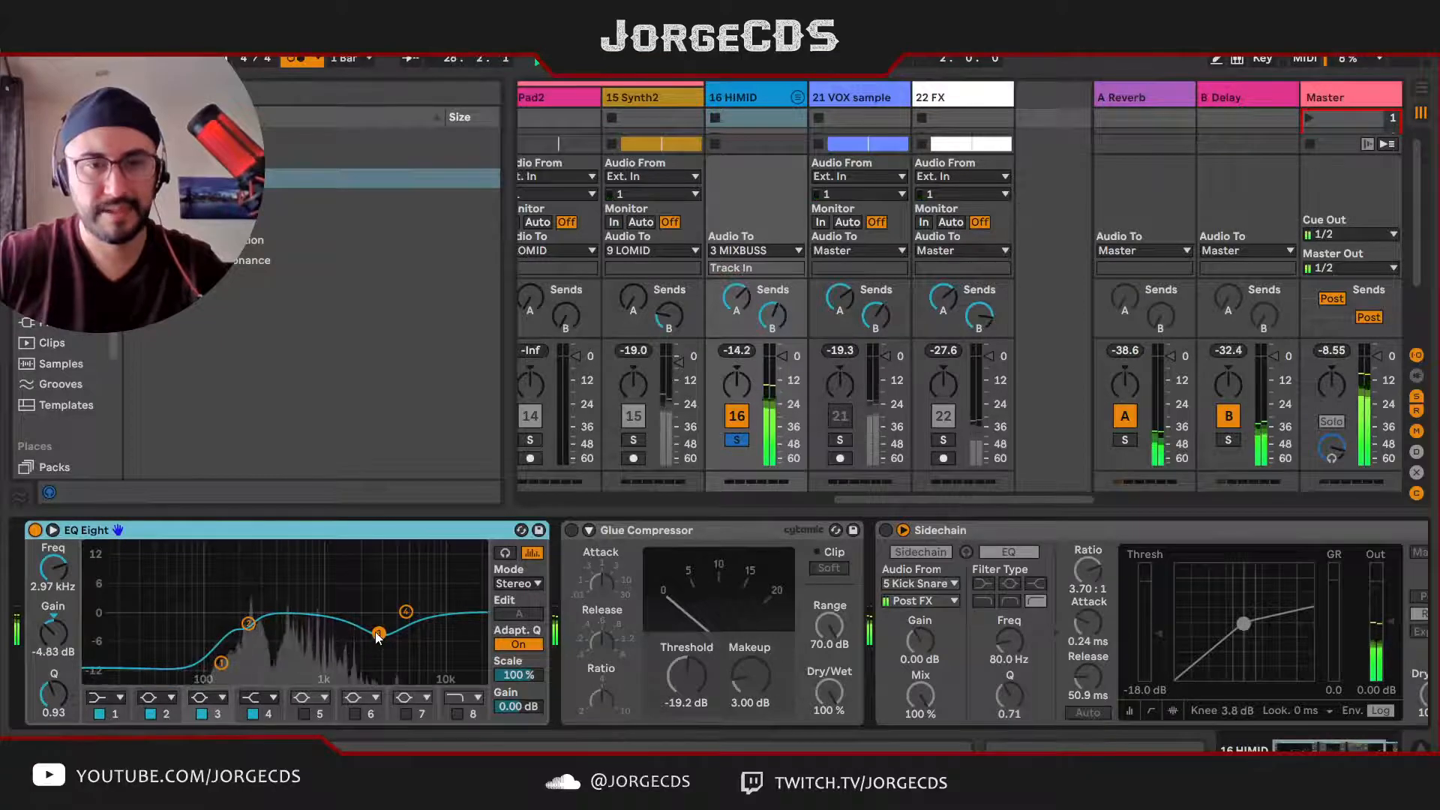
drag(379, 633, 379, 613)
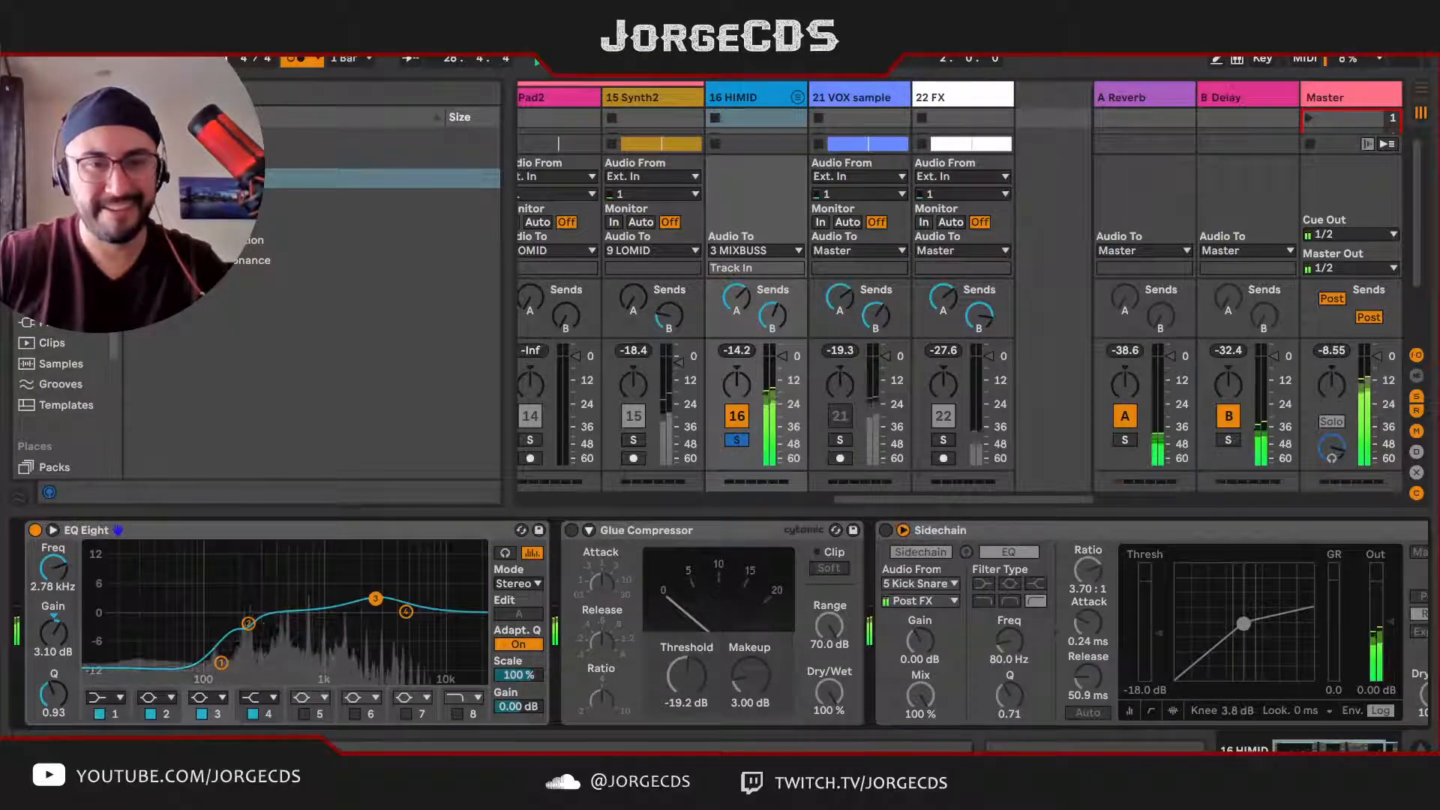
click(249, 623)
drag(249, 624, 274, 639)
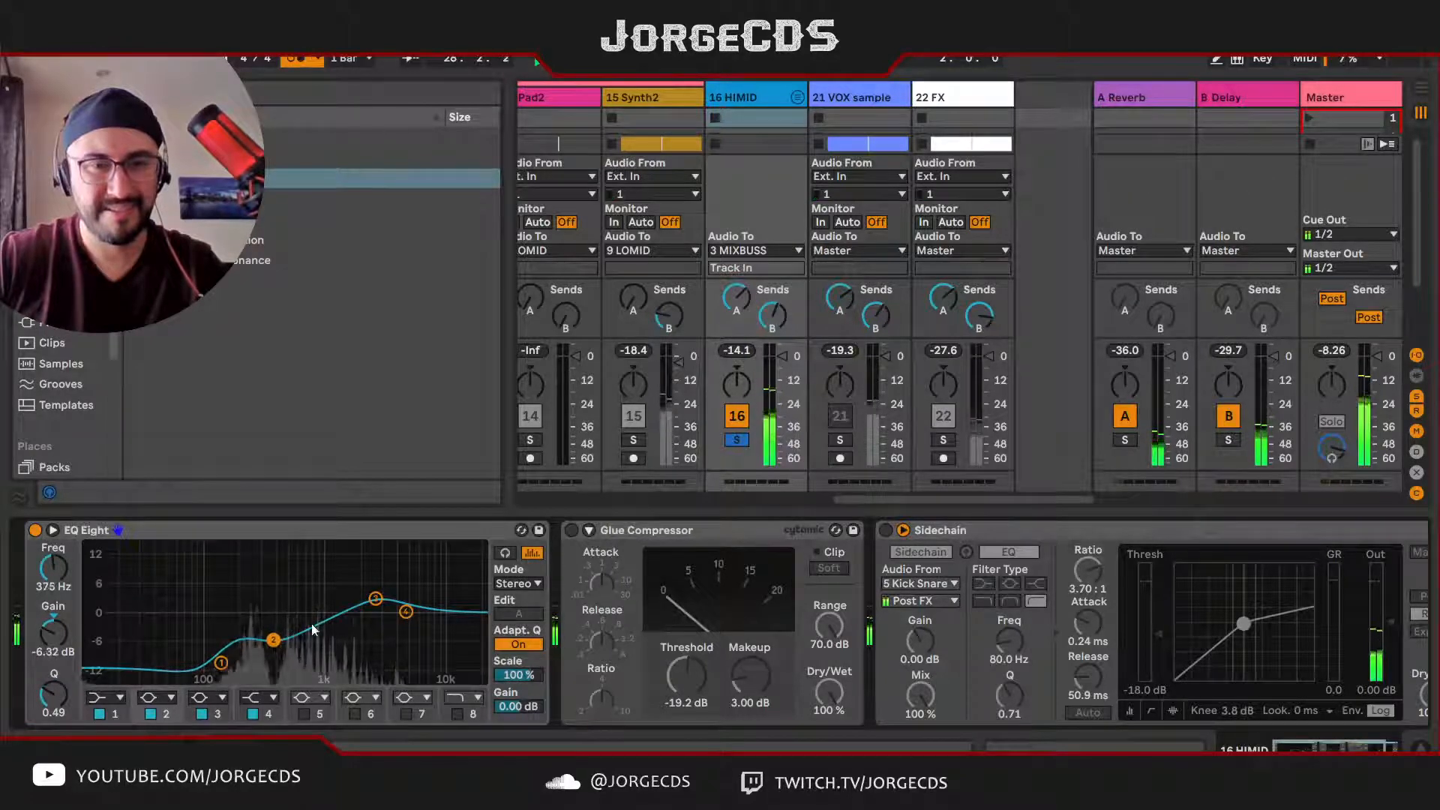
drag(376, 599, 347, 608)
key(space)
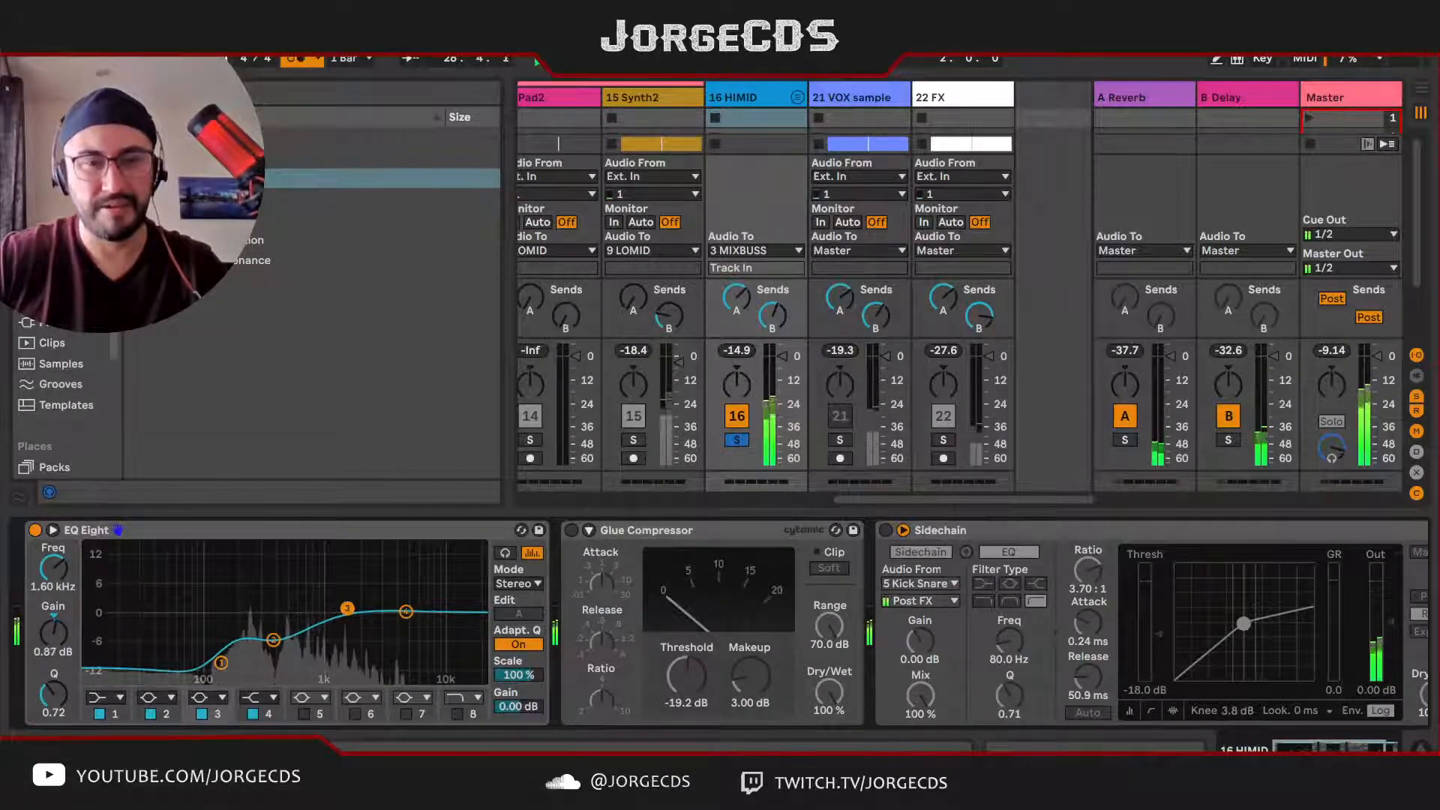
Step: Set HIMID's EQ band 2 to 445 Hz at -6.57 dB, audition a large band 3 boost, and settle band 3 at 1.63 kHz, 1.36 dB
drag(273, 640, 281, 640)
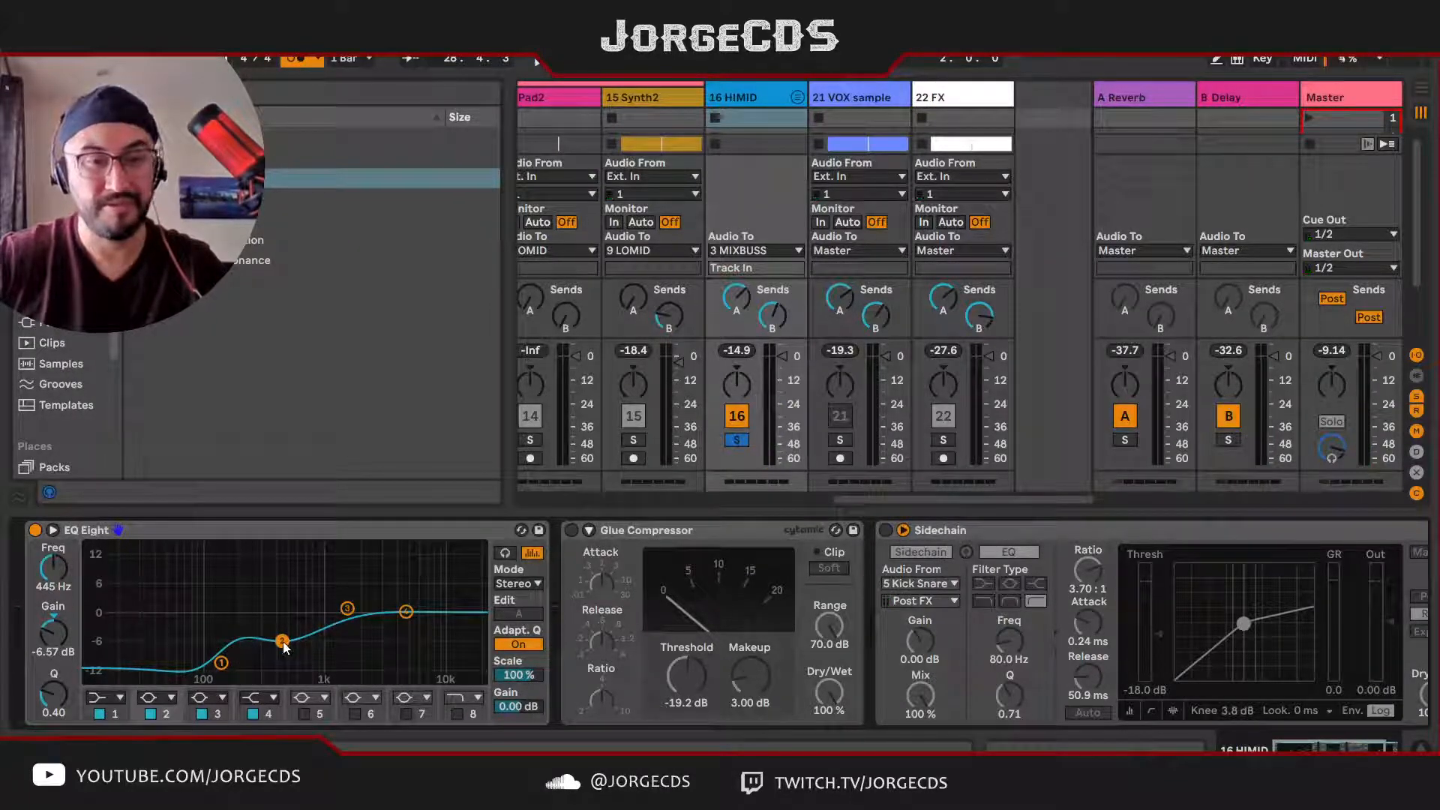
drag(348, 609, 368, 573)
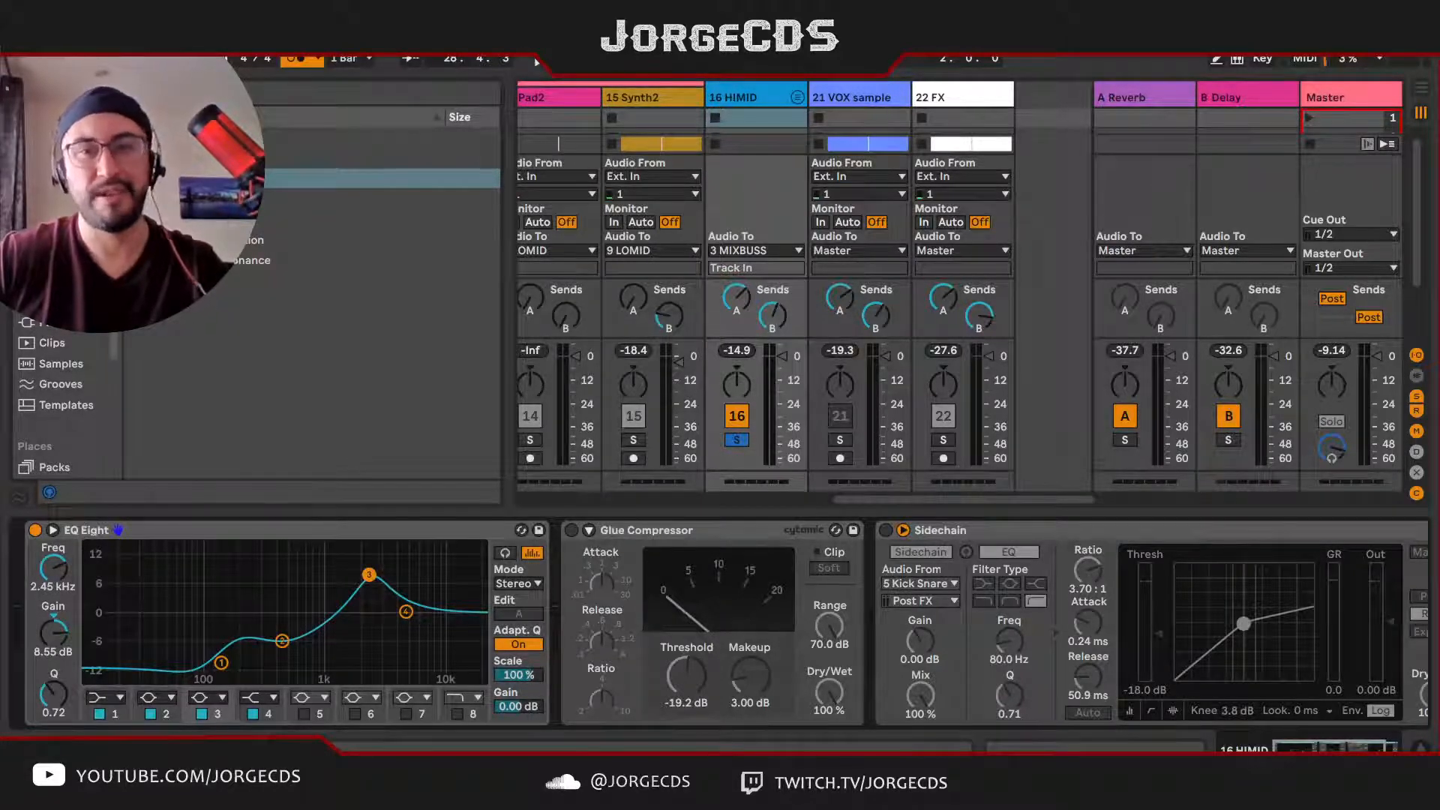
key(space)
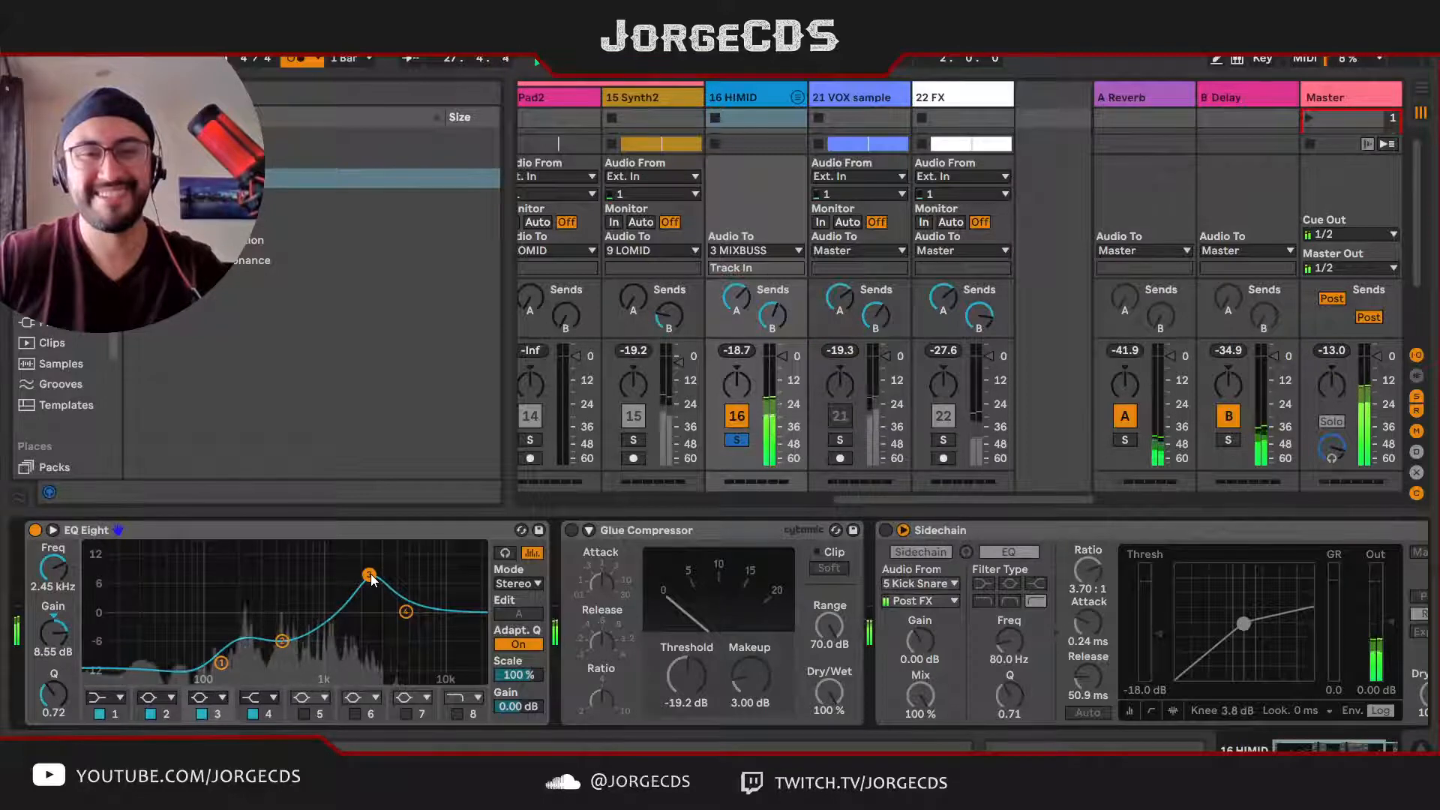
drag(372, 579, 355, 606)
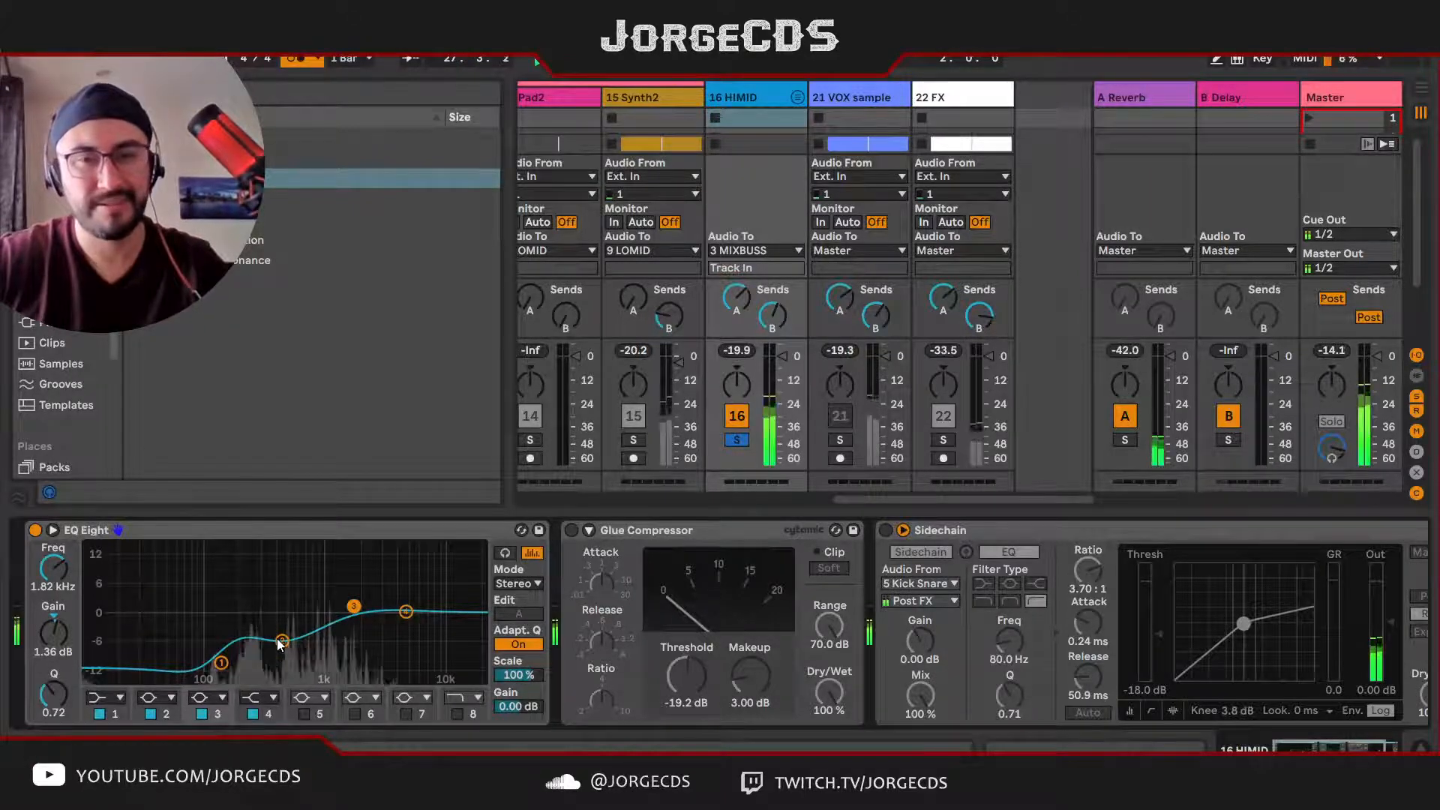
mouse_move(358, 605)
mouse_down()
mouse_move(365, 588)
mouse_move(352, 603)
mouse_up()
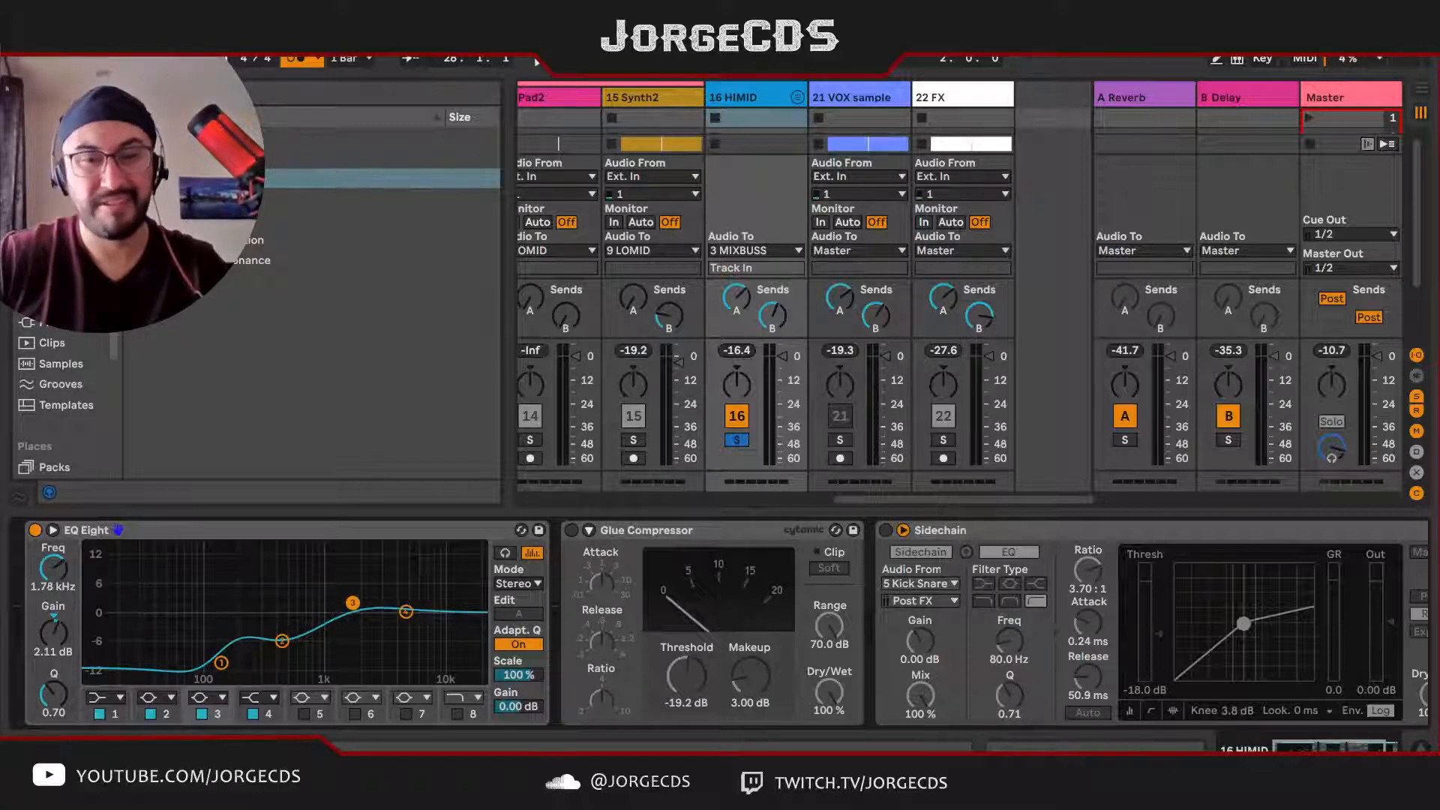
drag(348, 606, 348, 606)
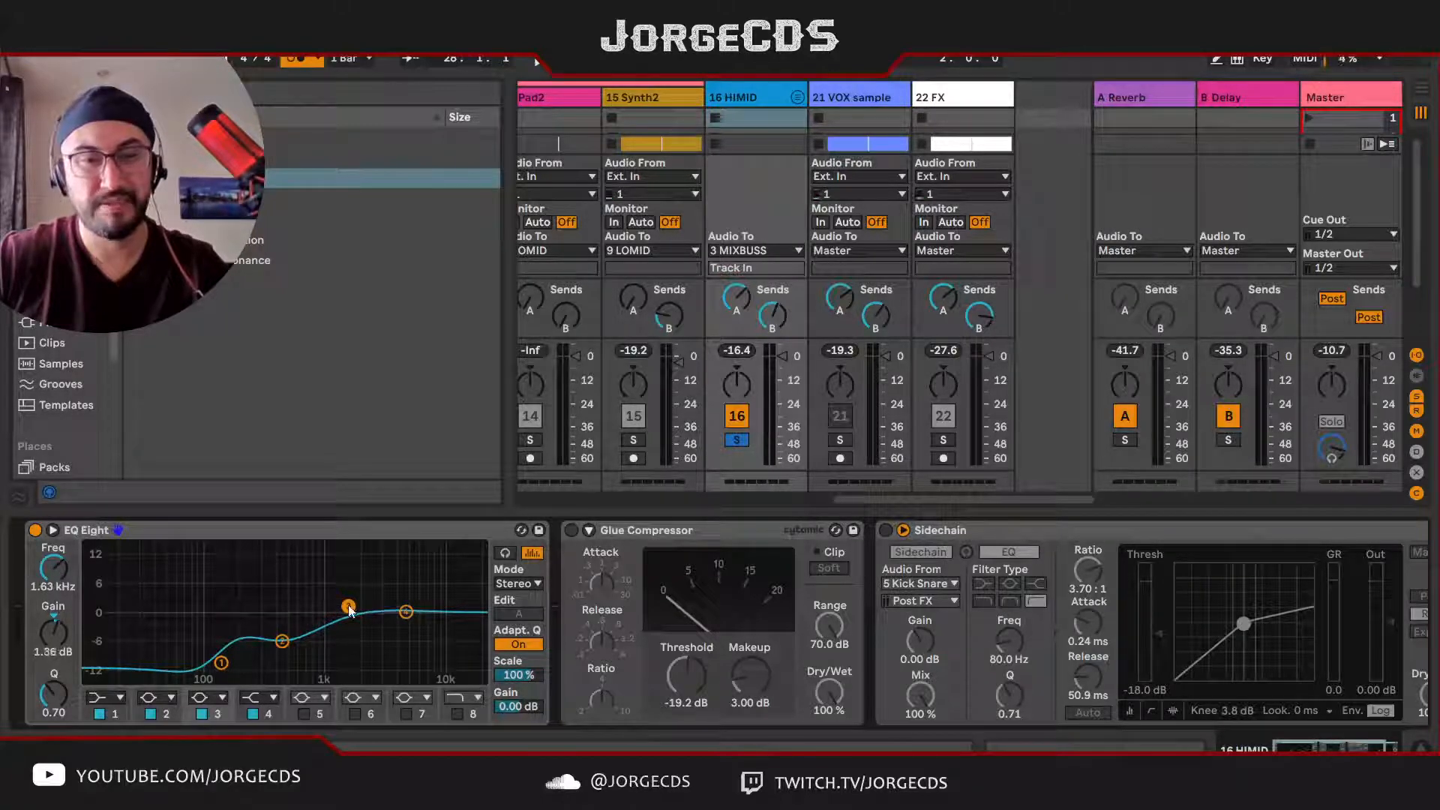
Step: Set HIMID's EQ band 1 to 153 Hz at -14.5 dB, band 4 to 5.50 kHz at -6.82 dB, and the output gain to 0.94 dB
key(space)
drag(282, 641, 230, 678)
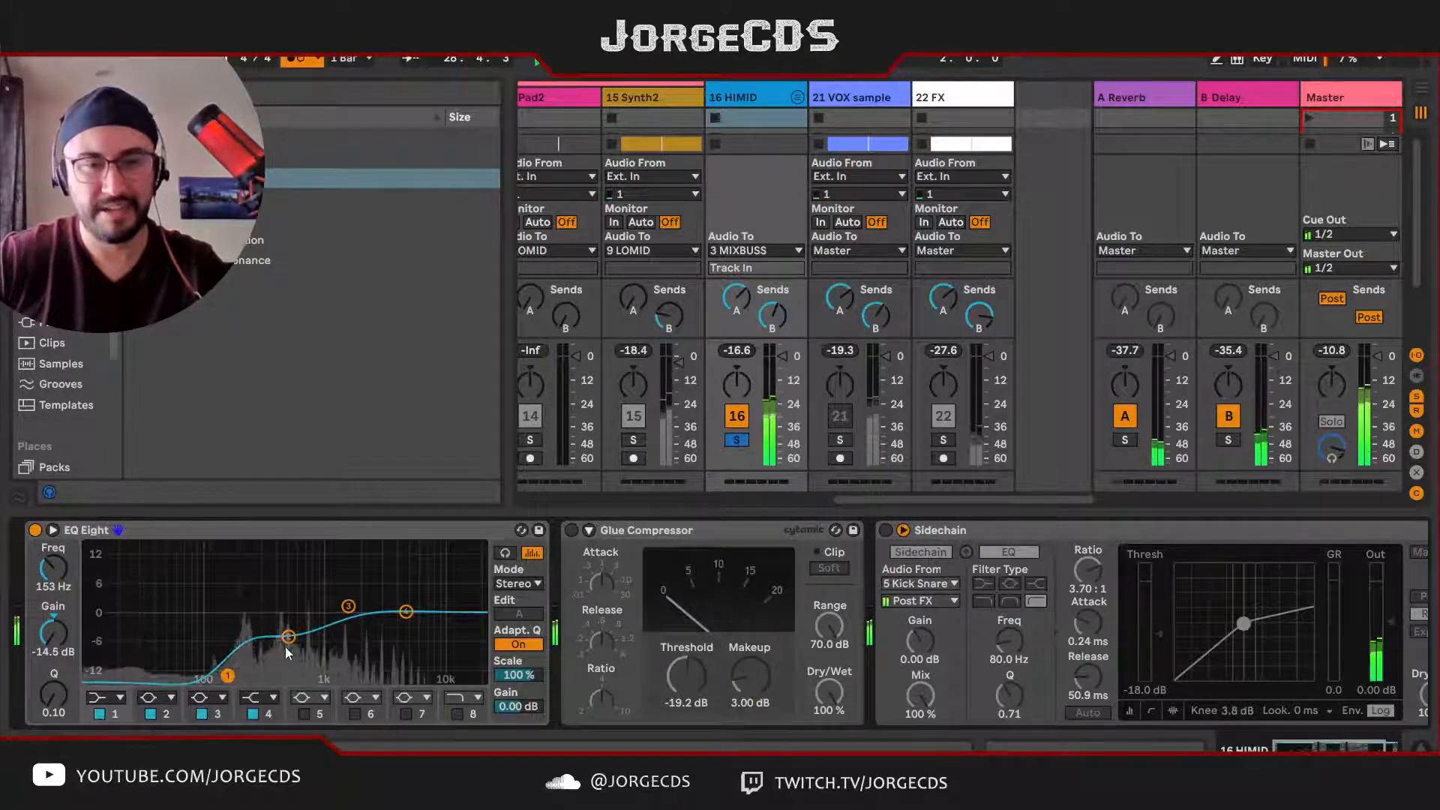
drag(407, 613, 410, 643)
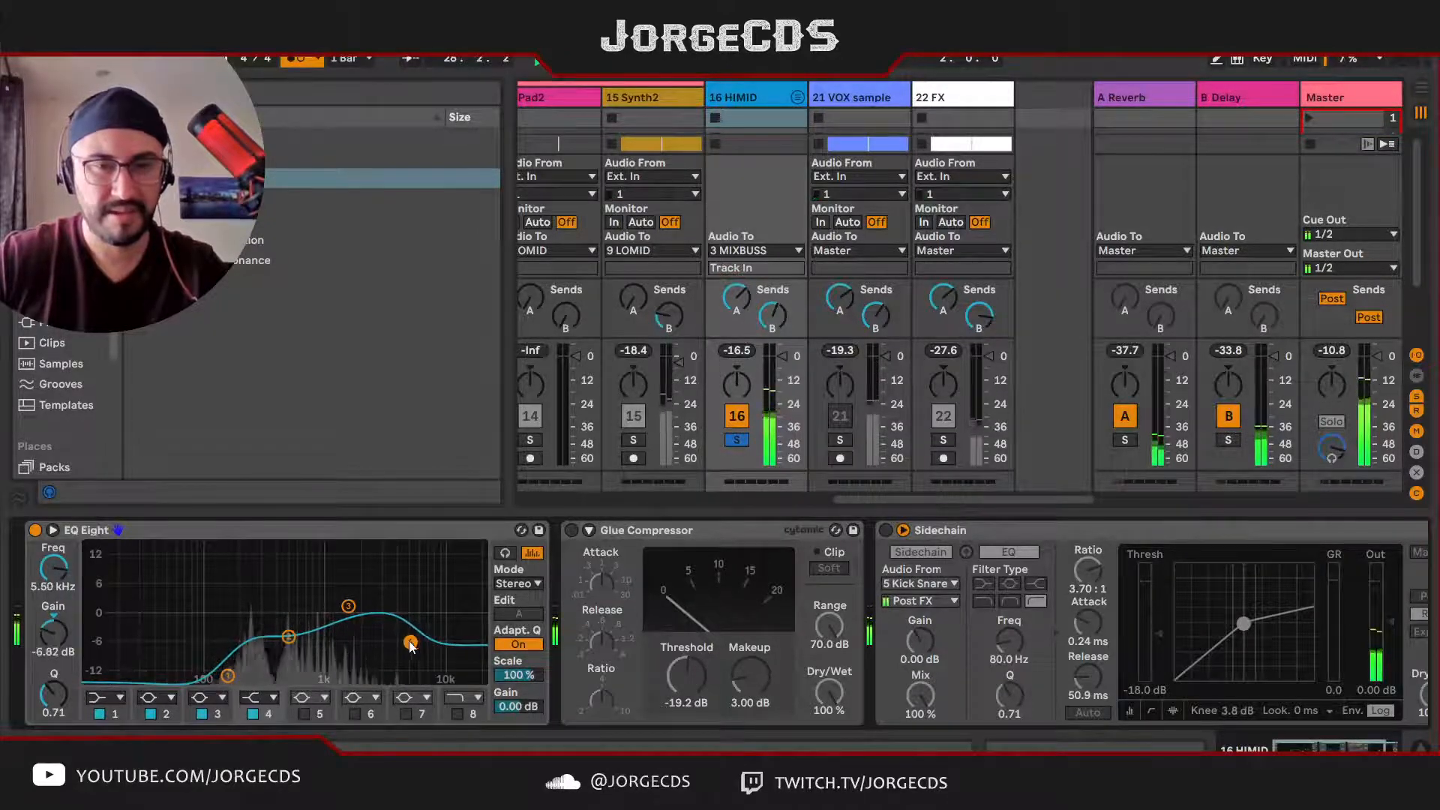
drag(518, 707, 519, 706)
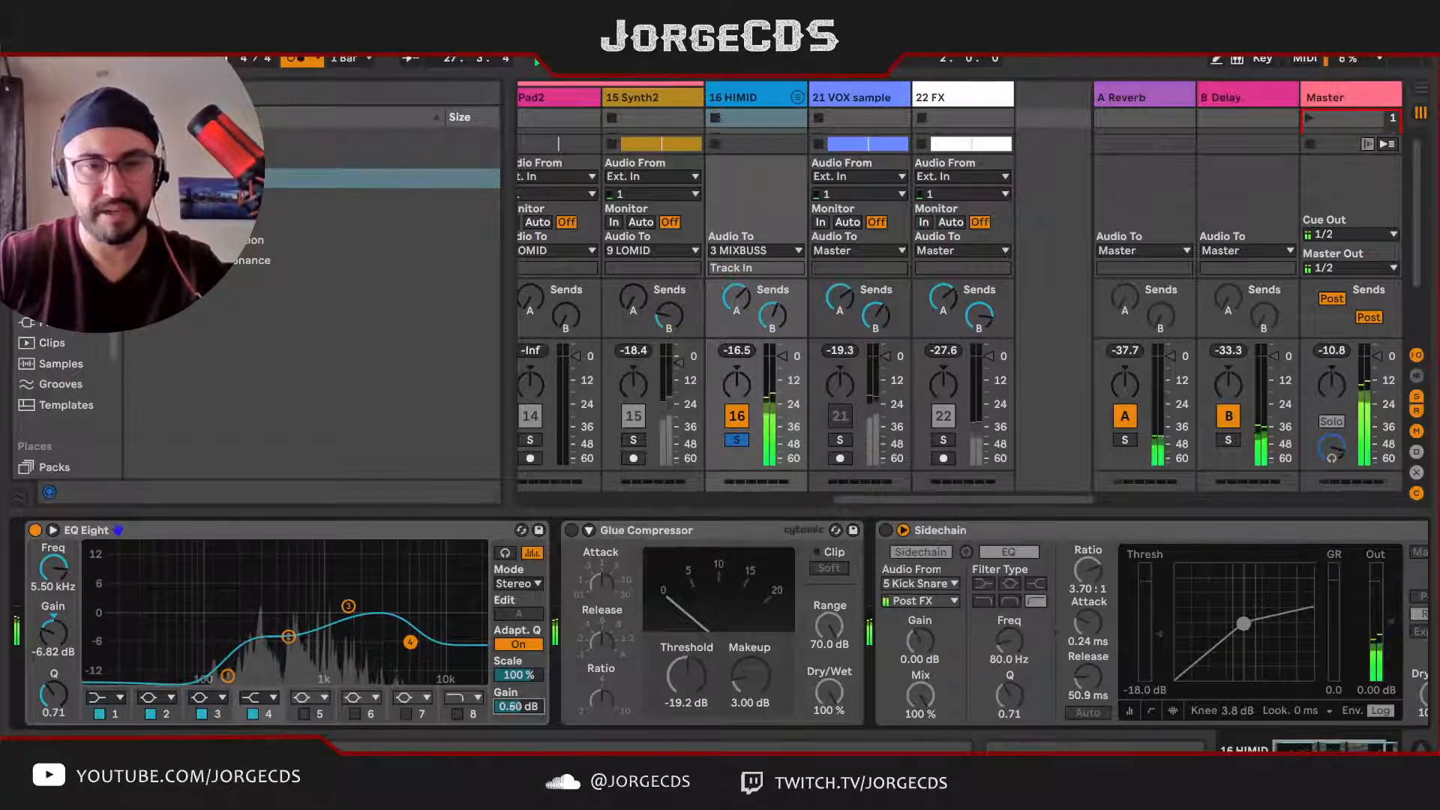
Step: Activate HIMID's Glue Compressor and lower its threshold to -27.1 dB
click(572, 531)
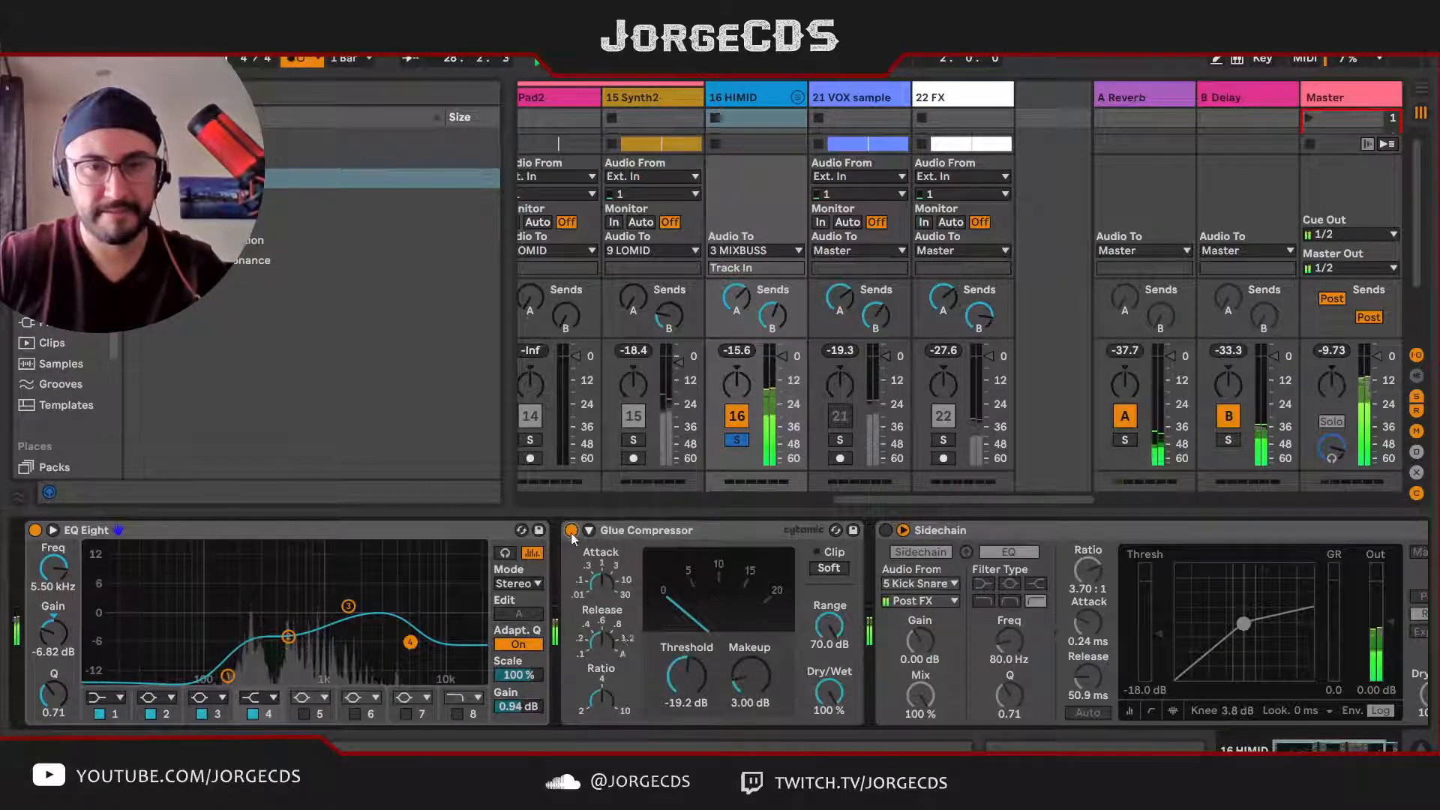
mouse_move(686, 676)
mouse_down()
mouse_move(685, 651)
mouse_move(690, 691)
mouse_up()
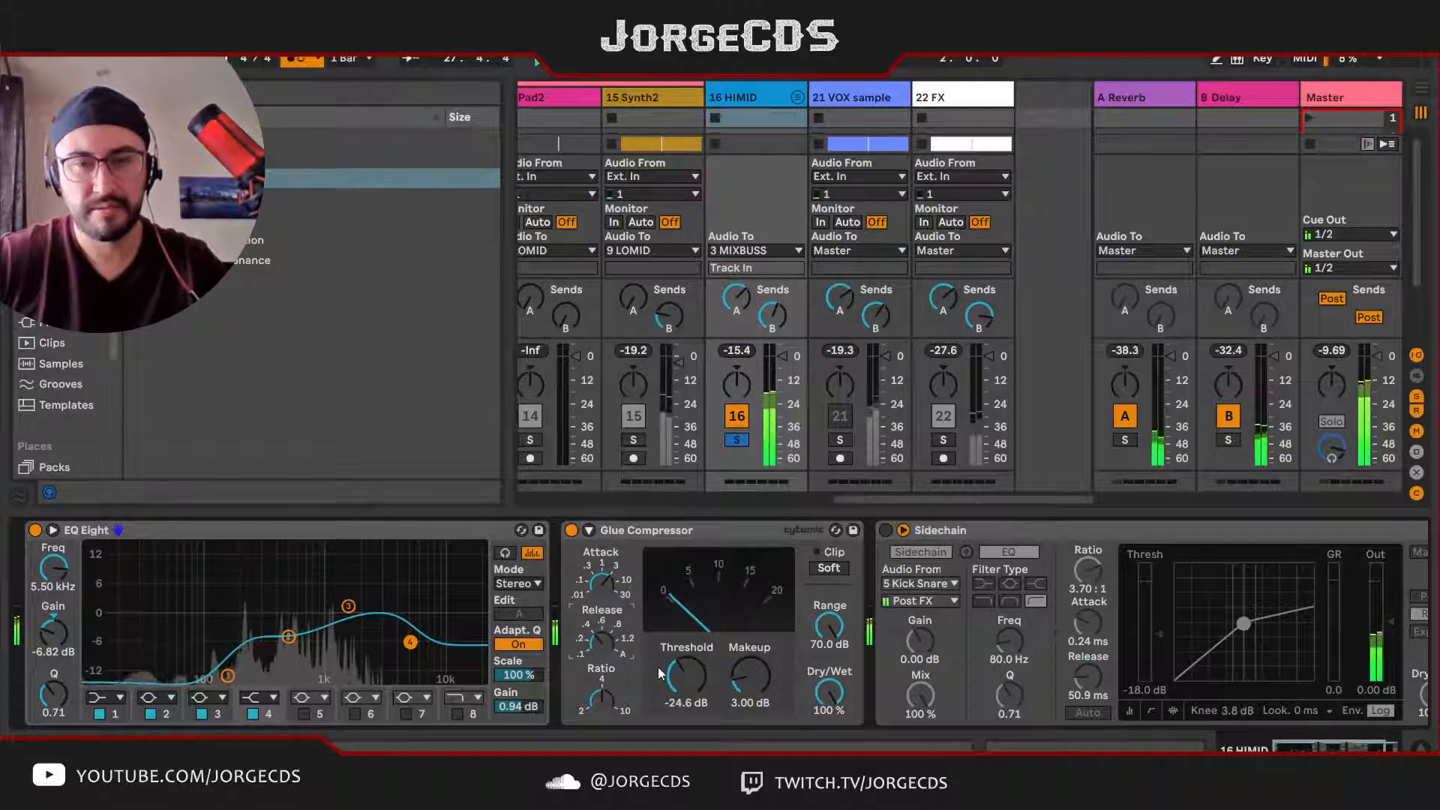
drag(660, 673, 659, 683)
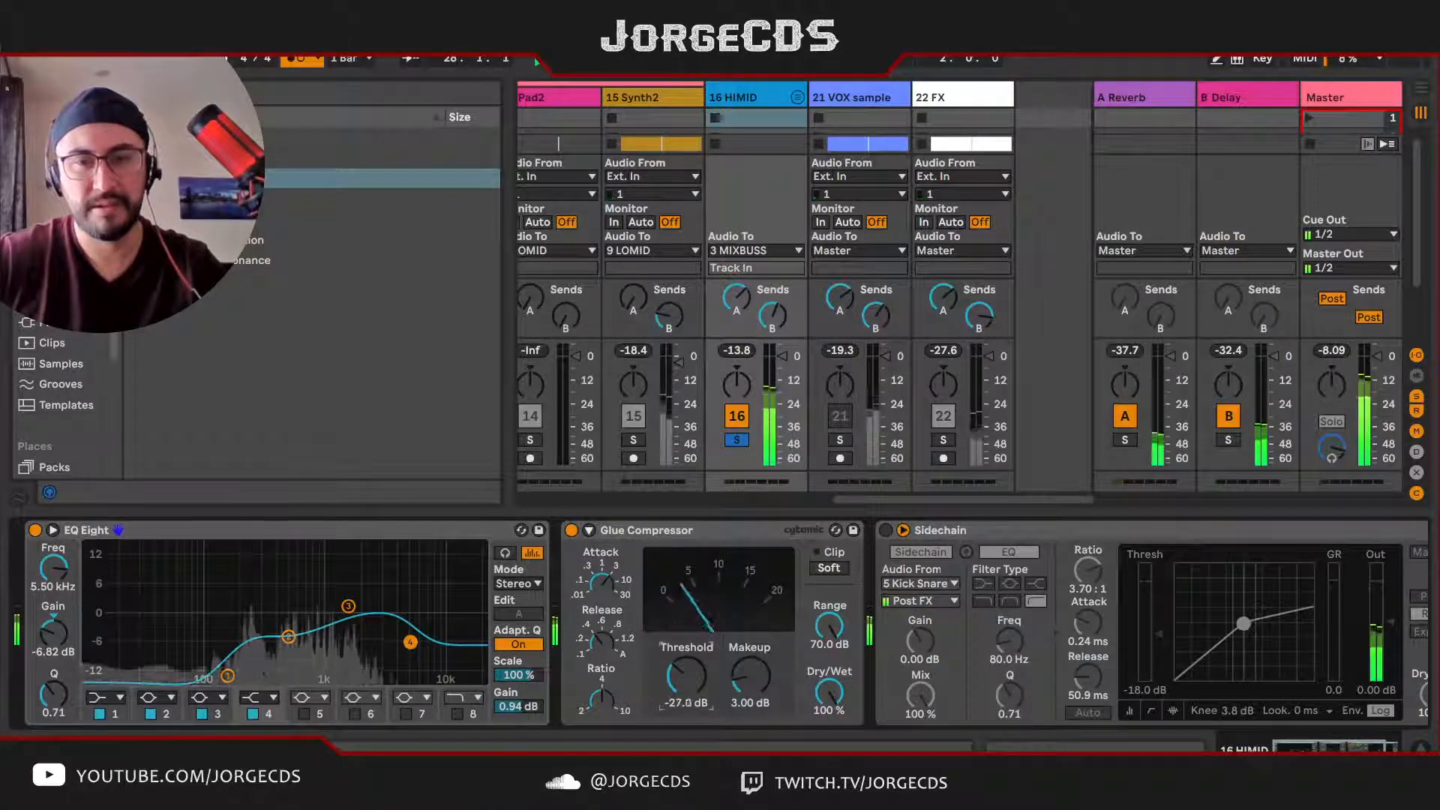
drag(659, 682, 659, 684)
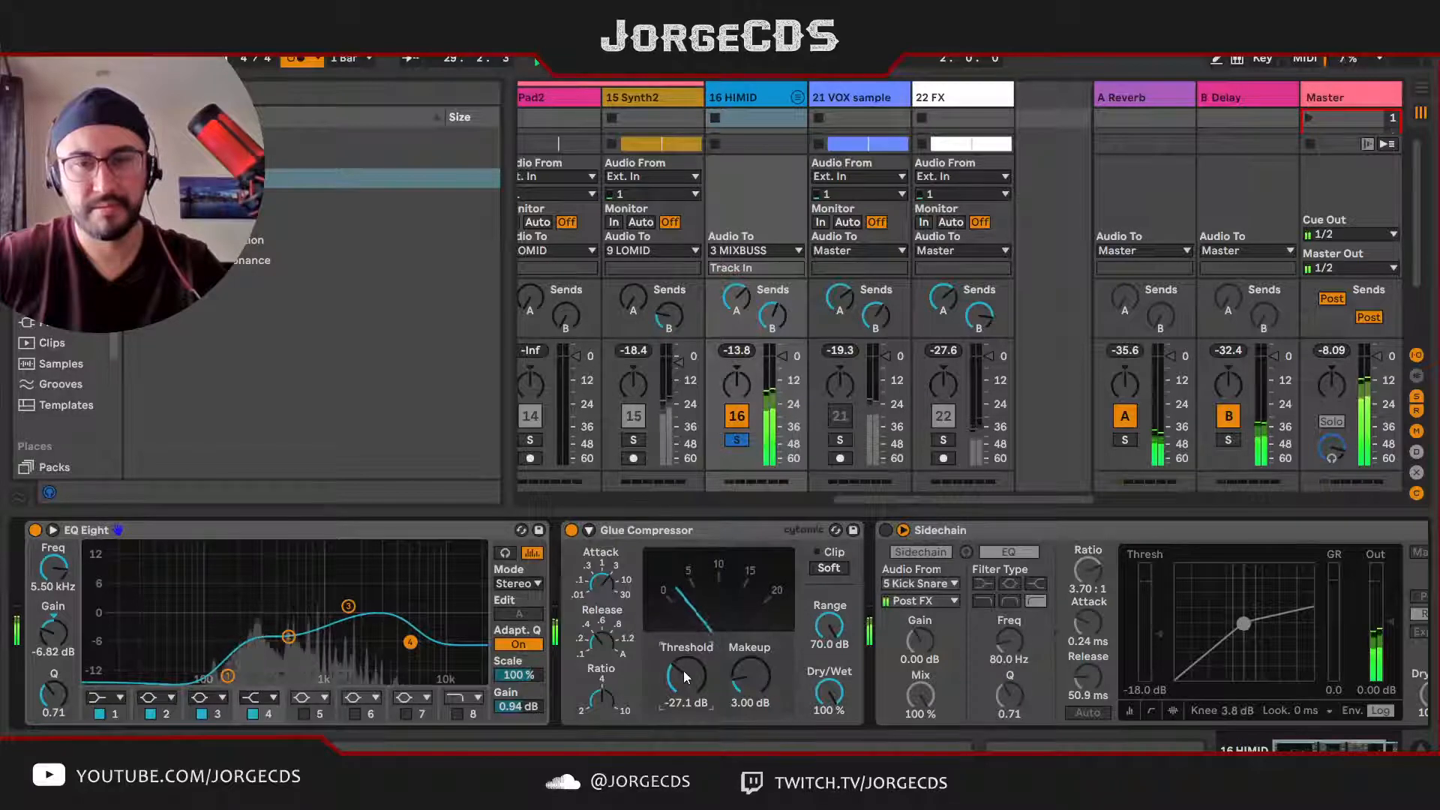
Step: Solo the MIXBUSS track instead of HIMID and listen to HIMID's processing together with the LOMID tracks
scroll(687, 488, left, 5)
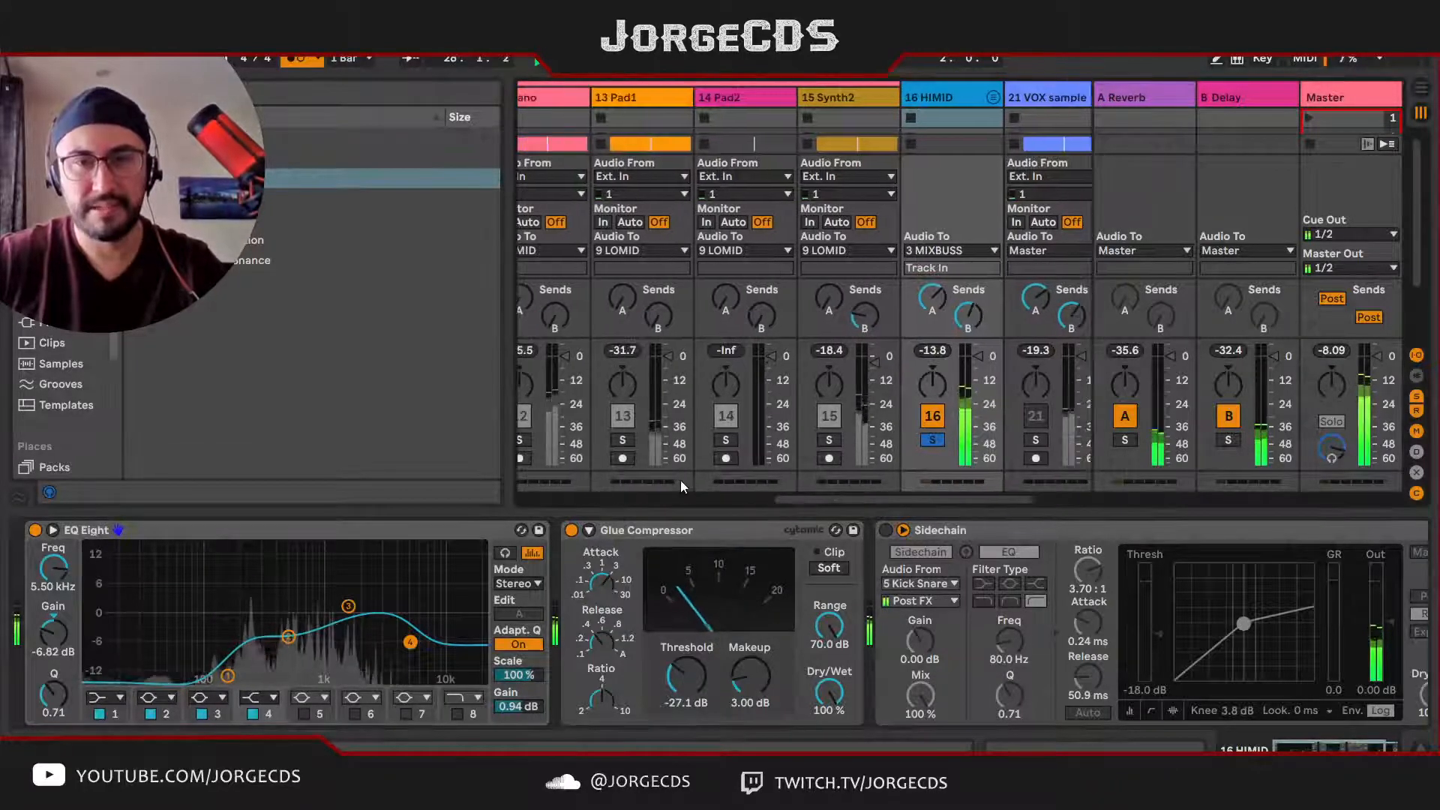
drag(714, 498, 479, 498)
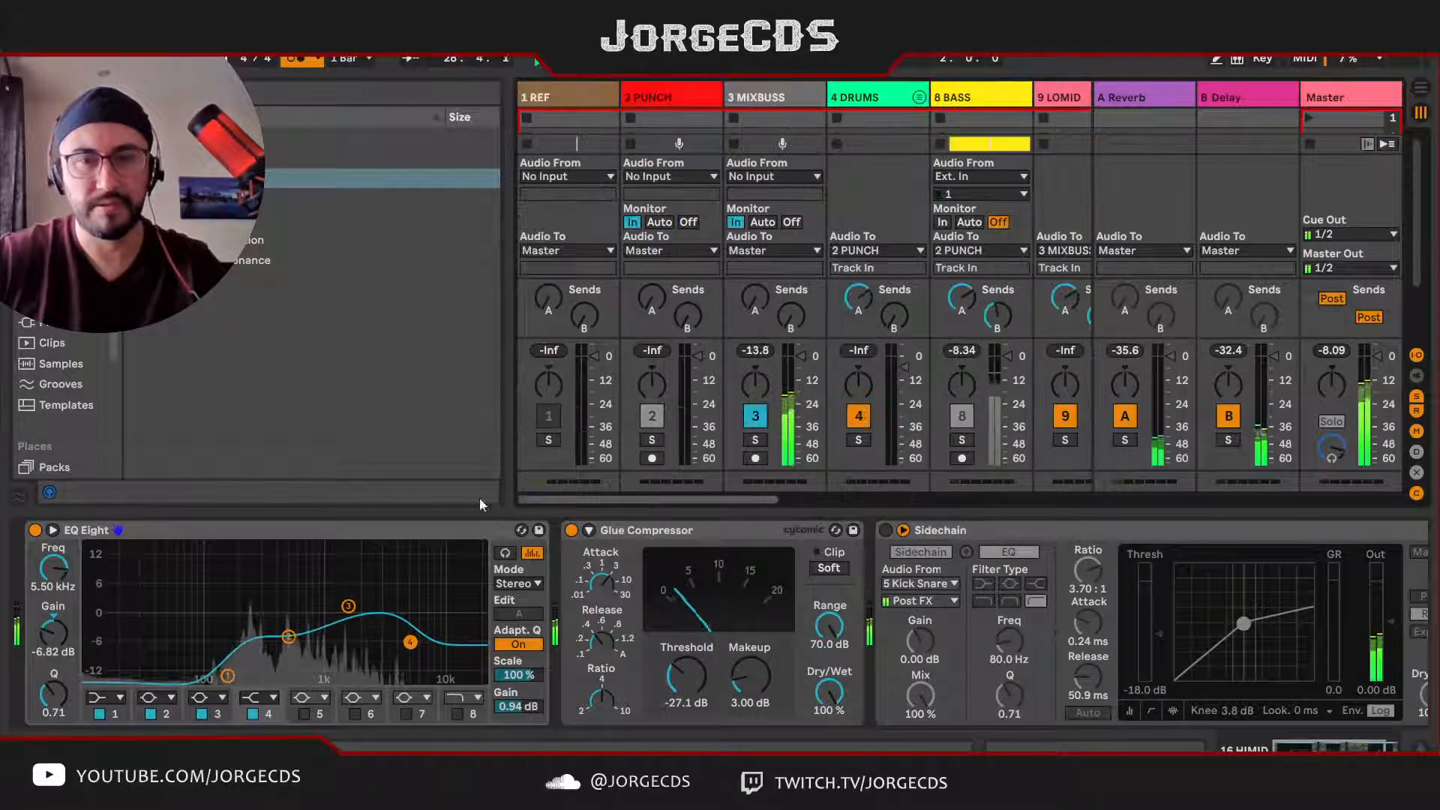
click(755, 440)
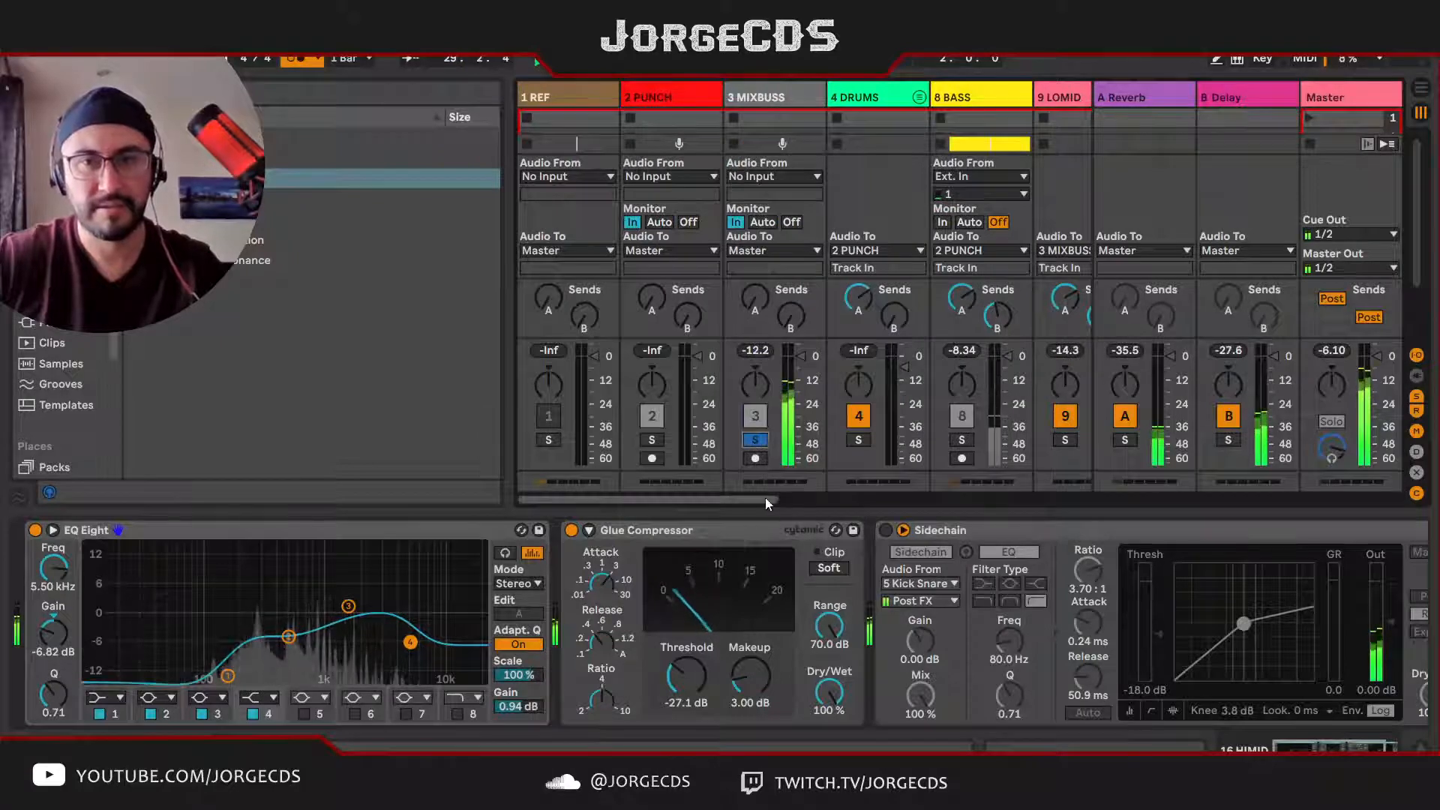
drag(765, 498, 991, 483)
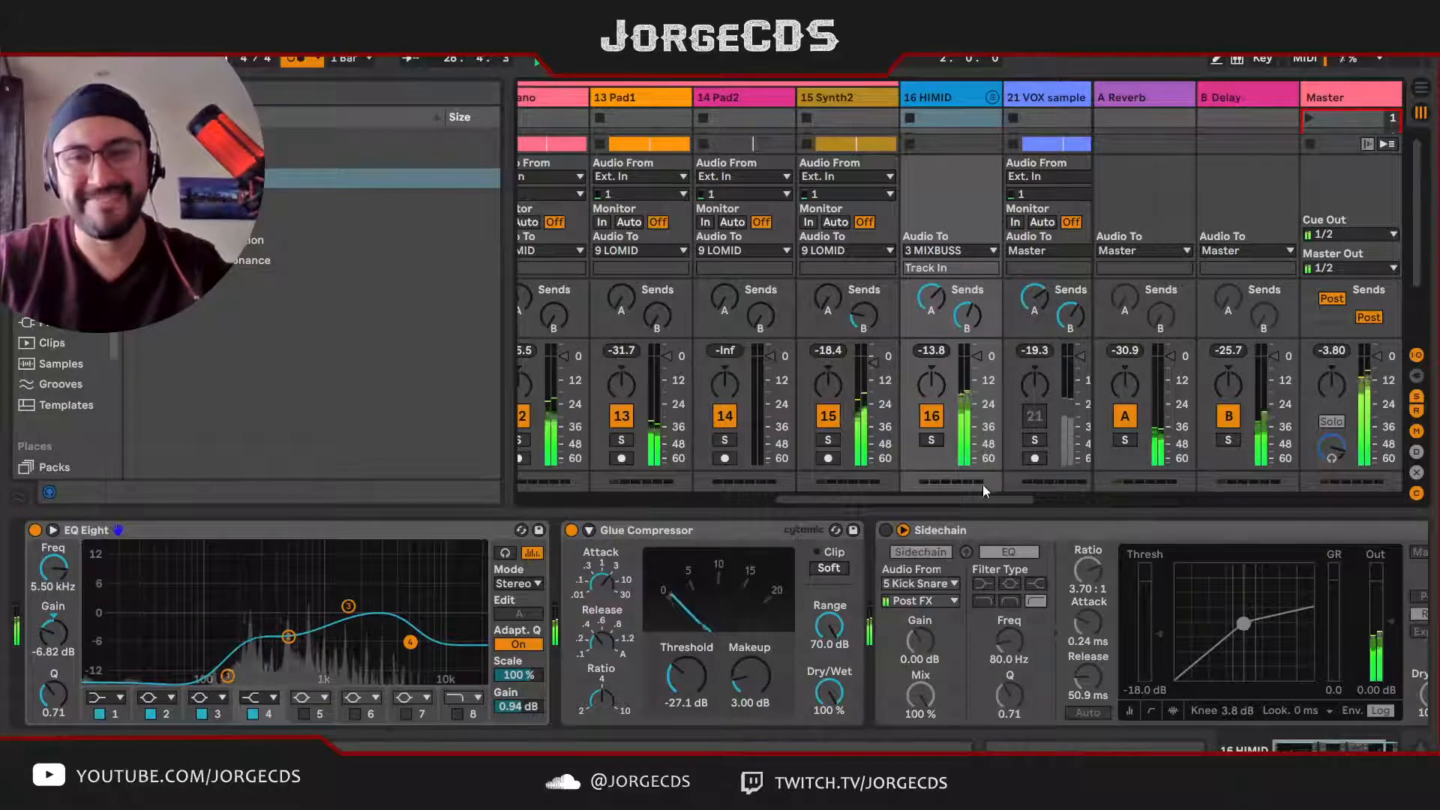
drag(978, 493, 1041, 492)
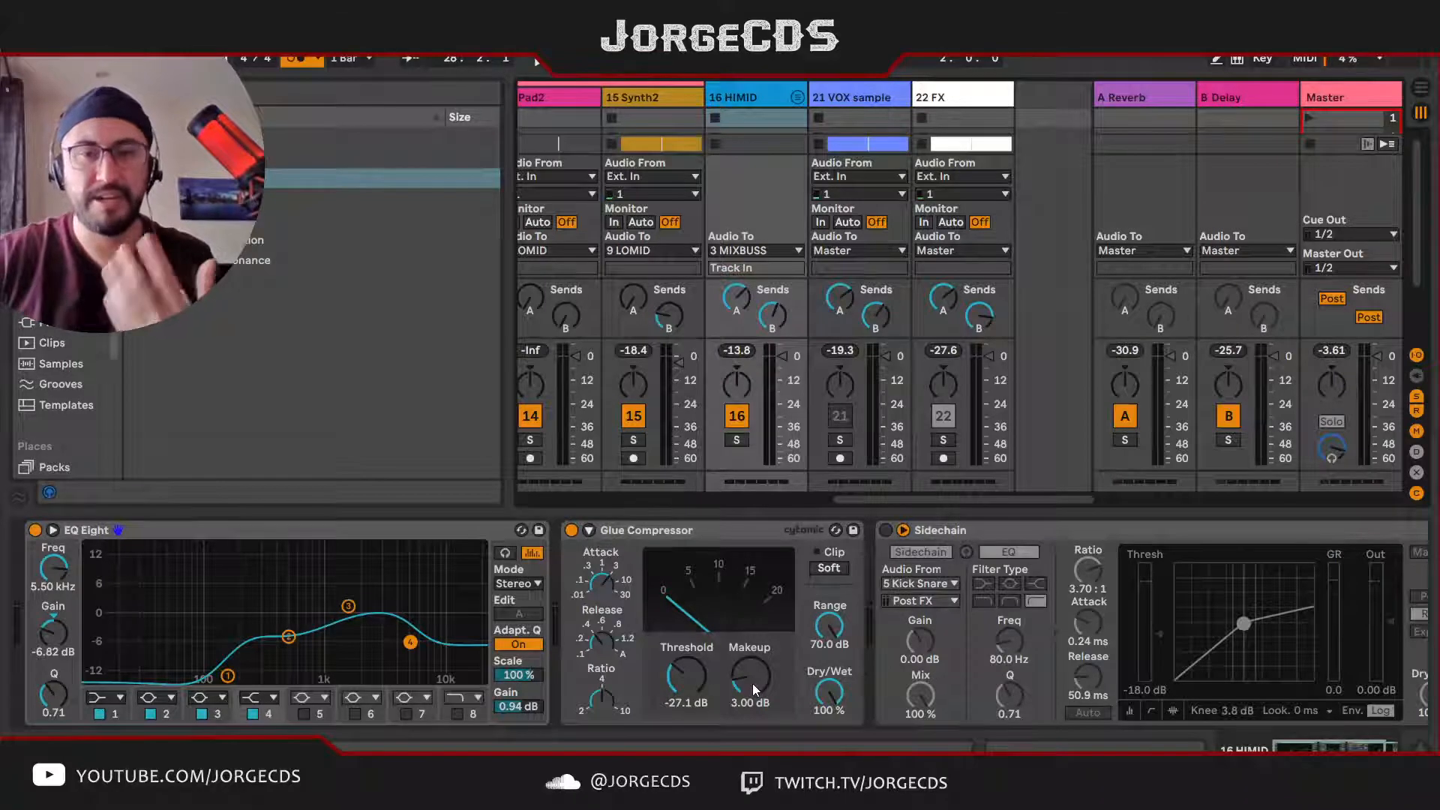
key(space)
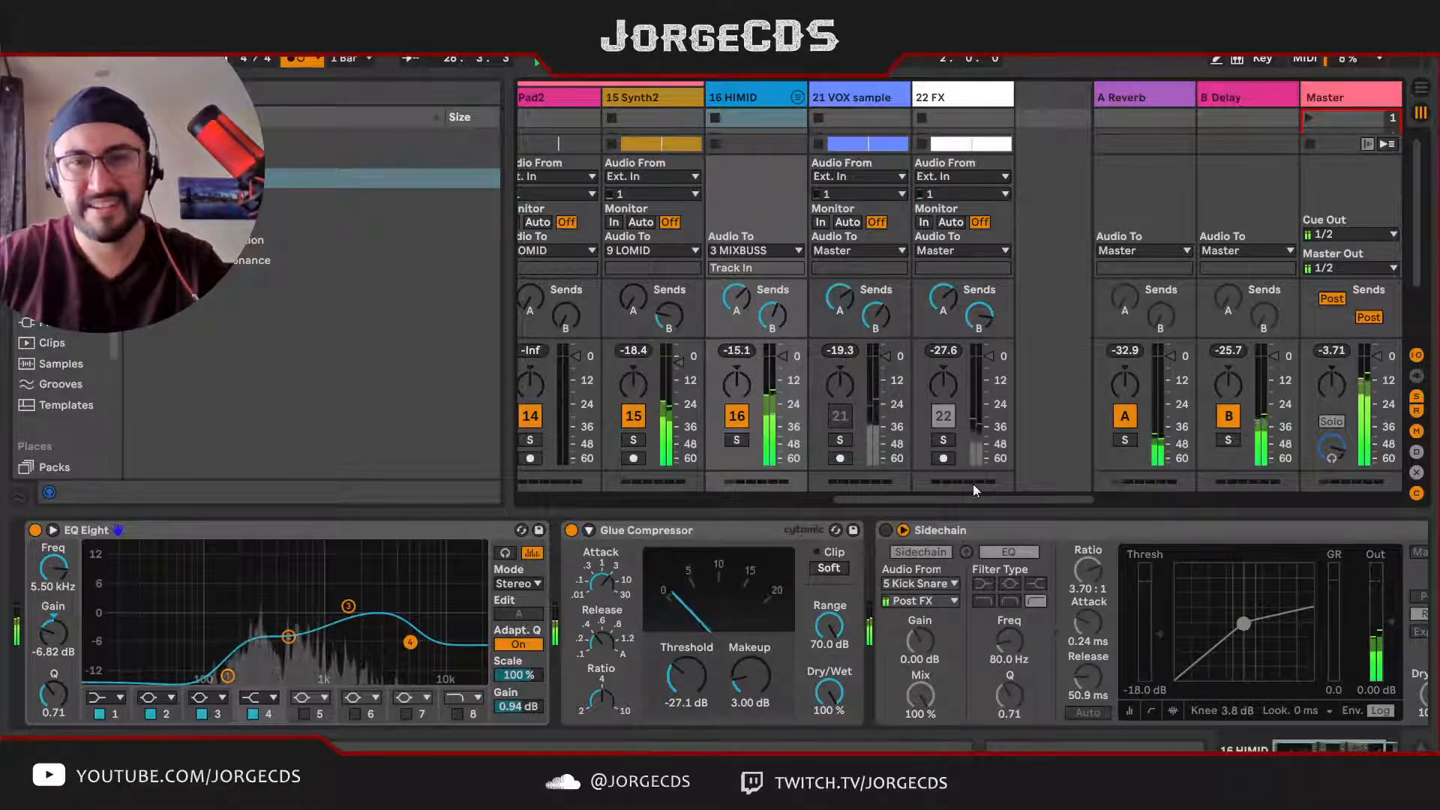
mouse_move(985, 499)
mouse_down()
mouse_move(746, 506)
mouse_move(995, 503)
mouse_up()
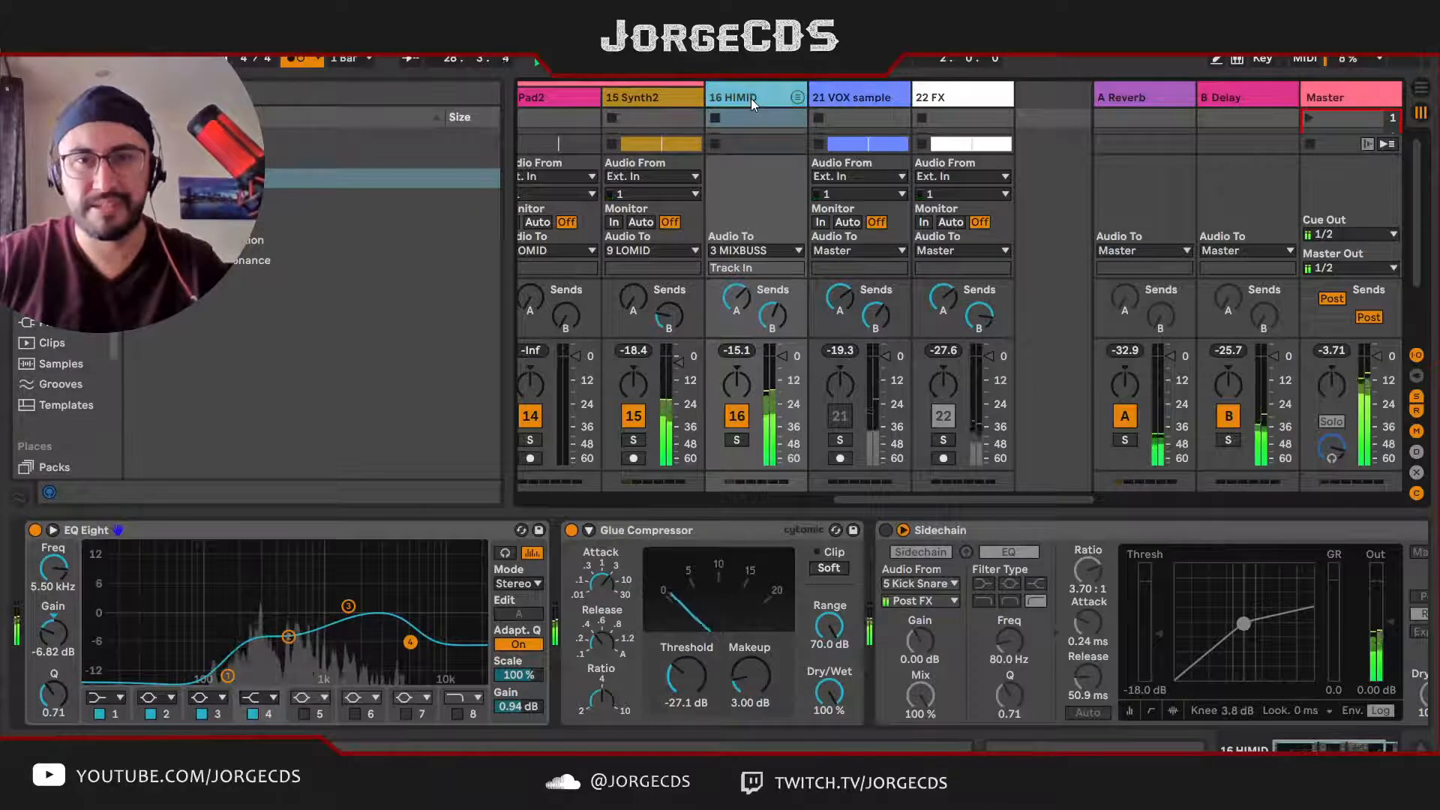
Step: Solo the VOX sample track, set its volume to -3.6 dB, clear the solos, and show the Master track's Limiter
click(858, 91)
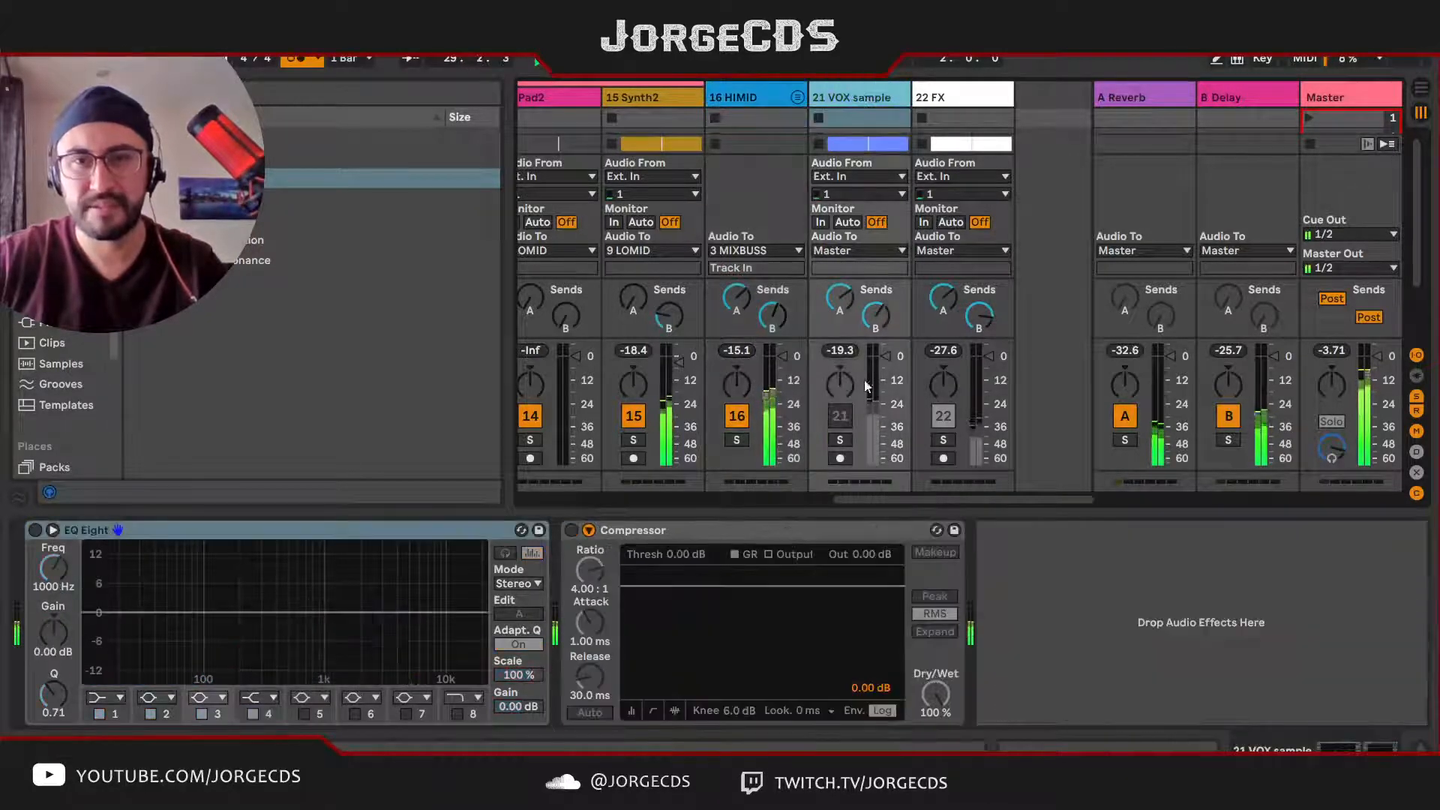
click(841, 442)
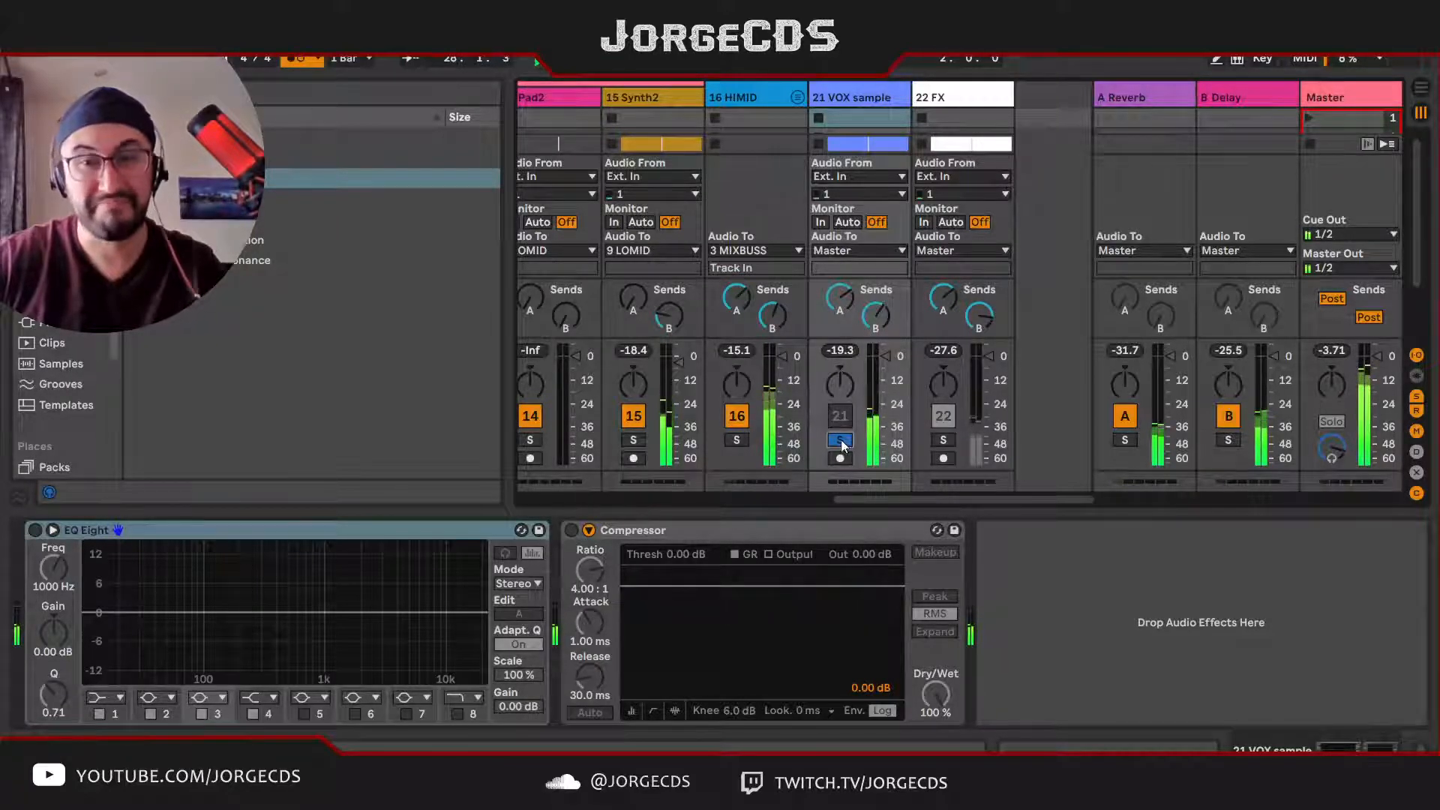
click(841, 441)
click(841, 419)
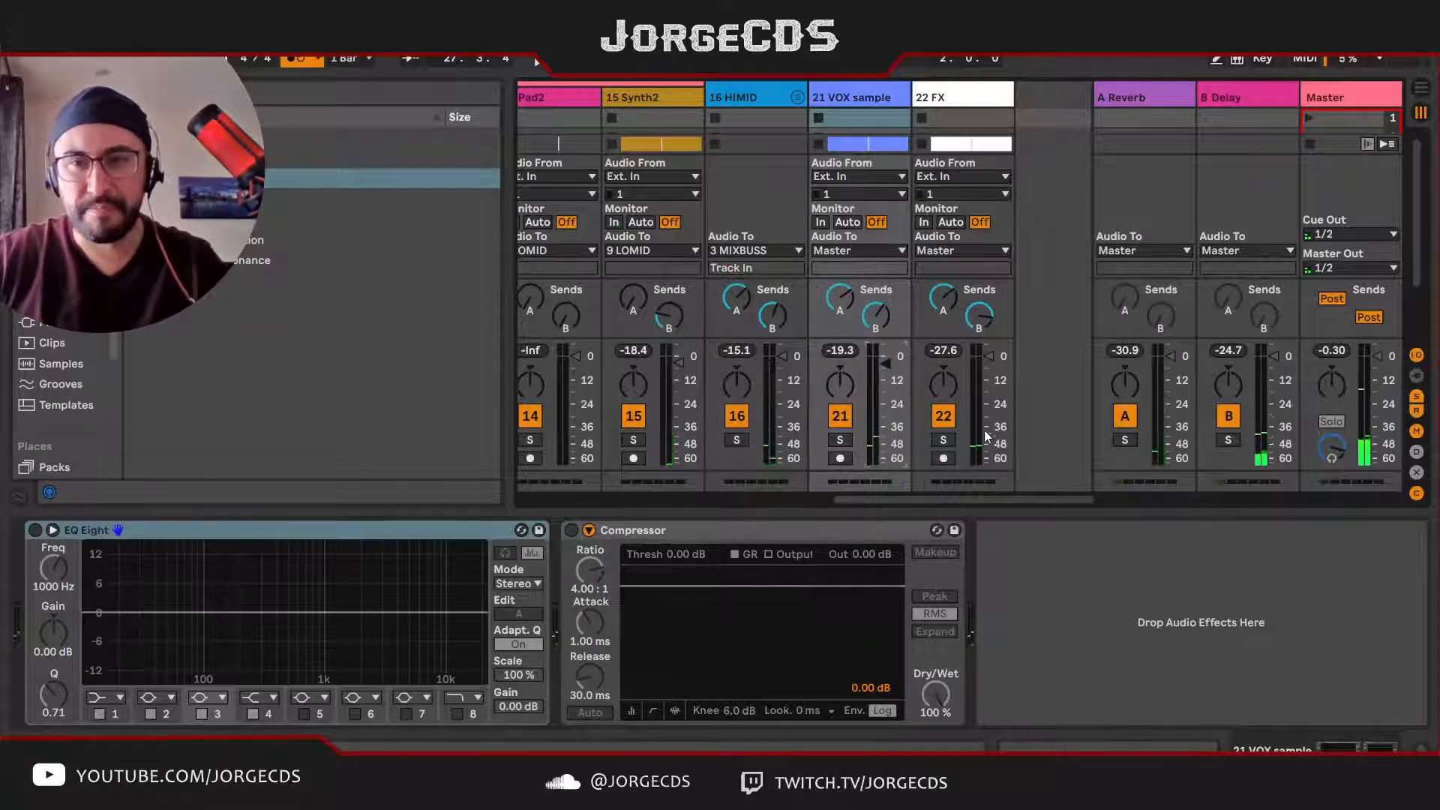
click(1343, 94)
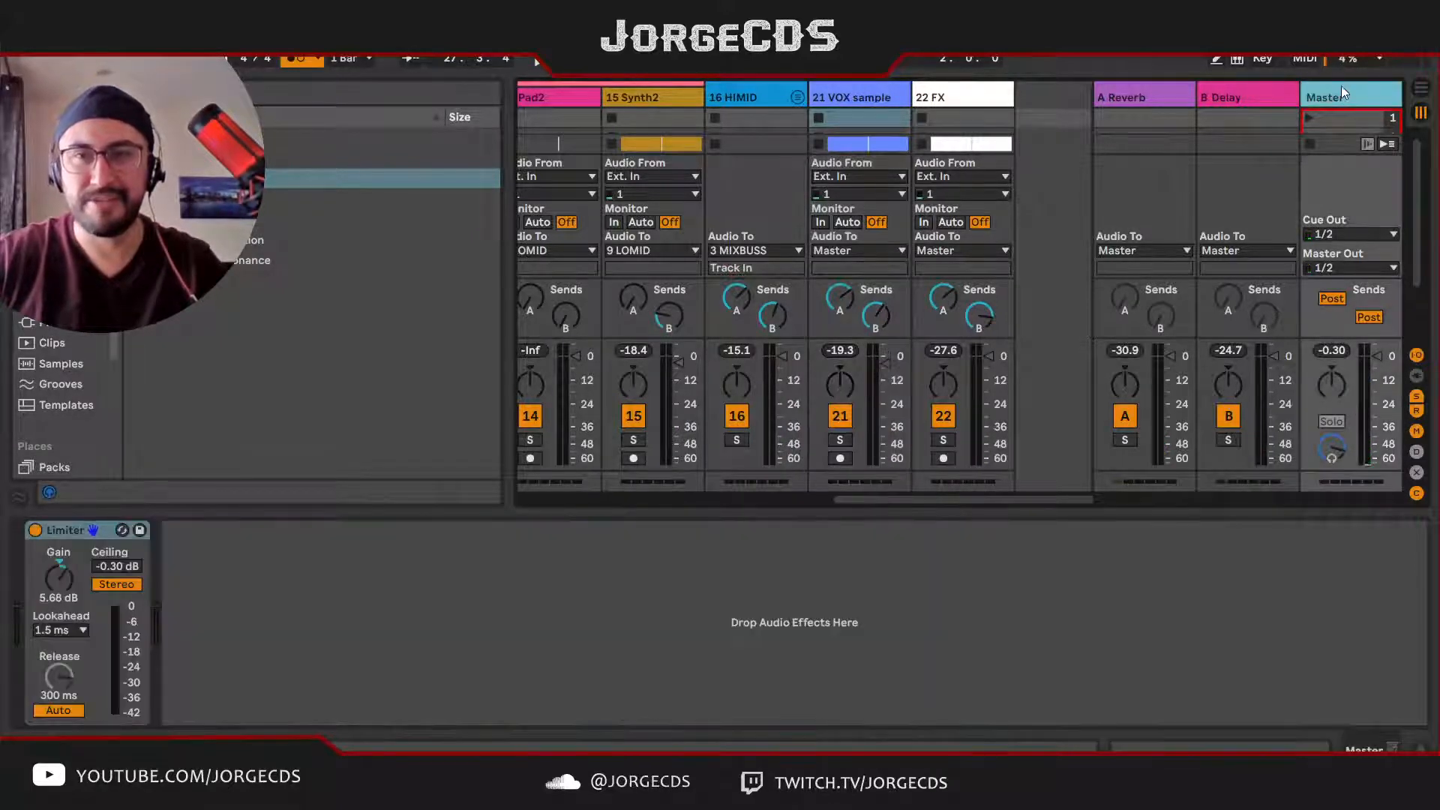
Step: Solo the FX track, open its 130821-Program-FX clip from the arrangement, and raise the clip gain to 3.64 dB
click(948, 102)
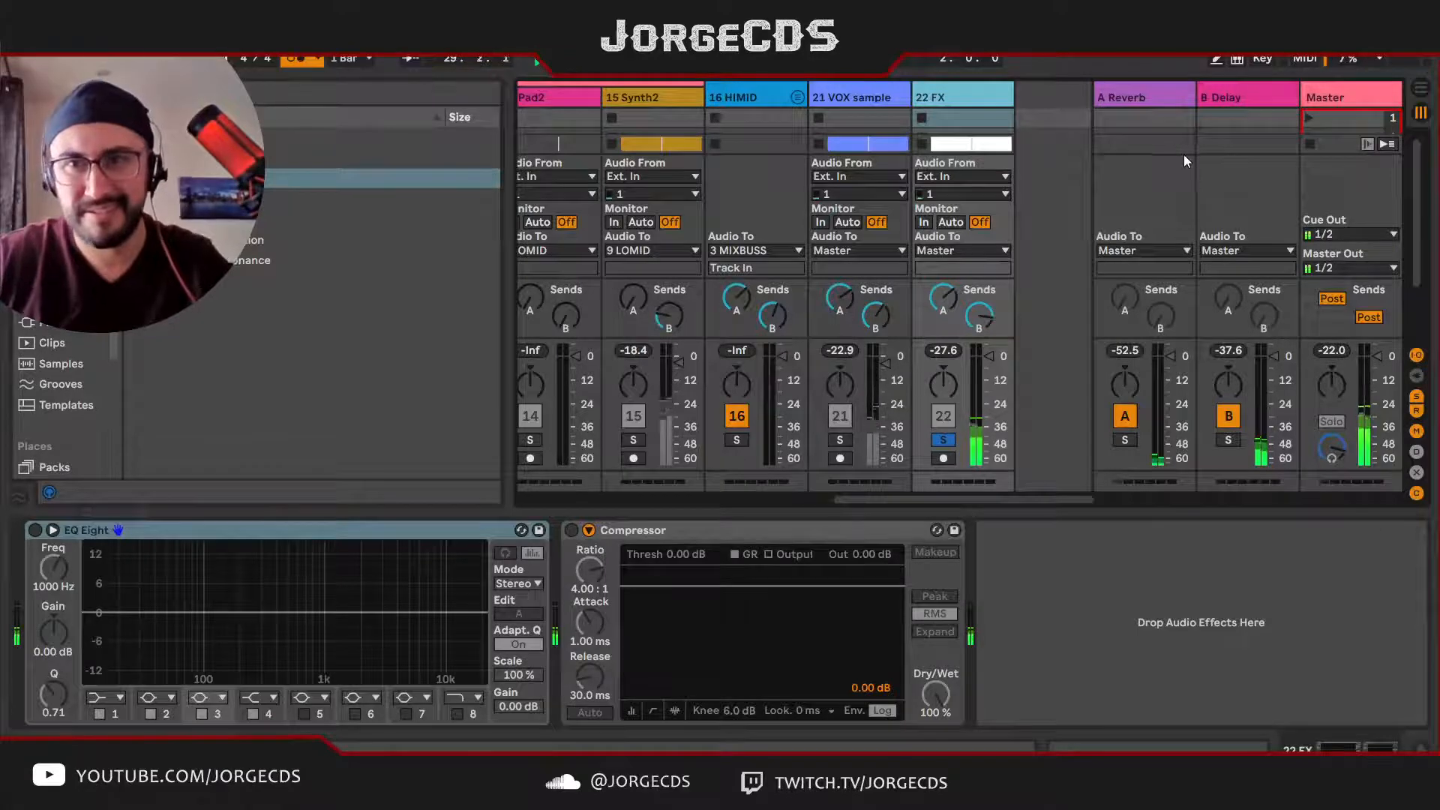
key(Tab)
scroll(1083, 323, down, 3)
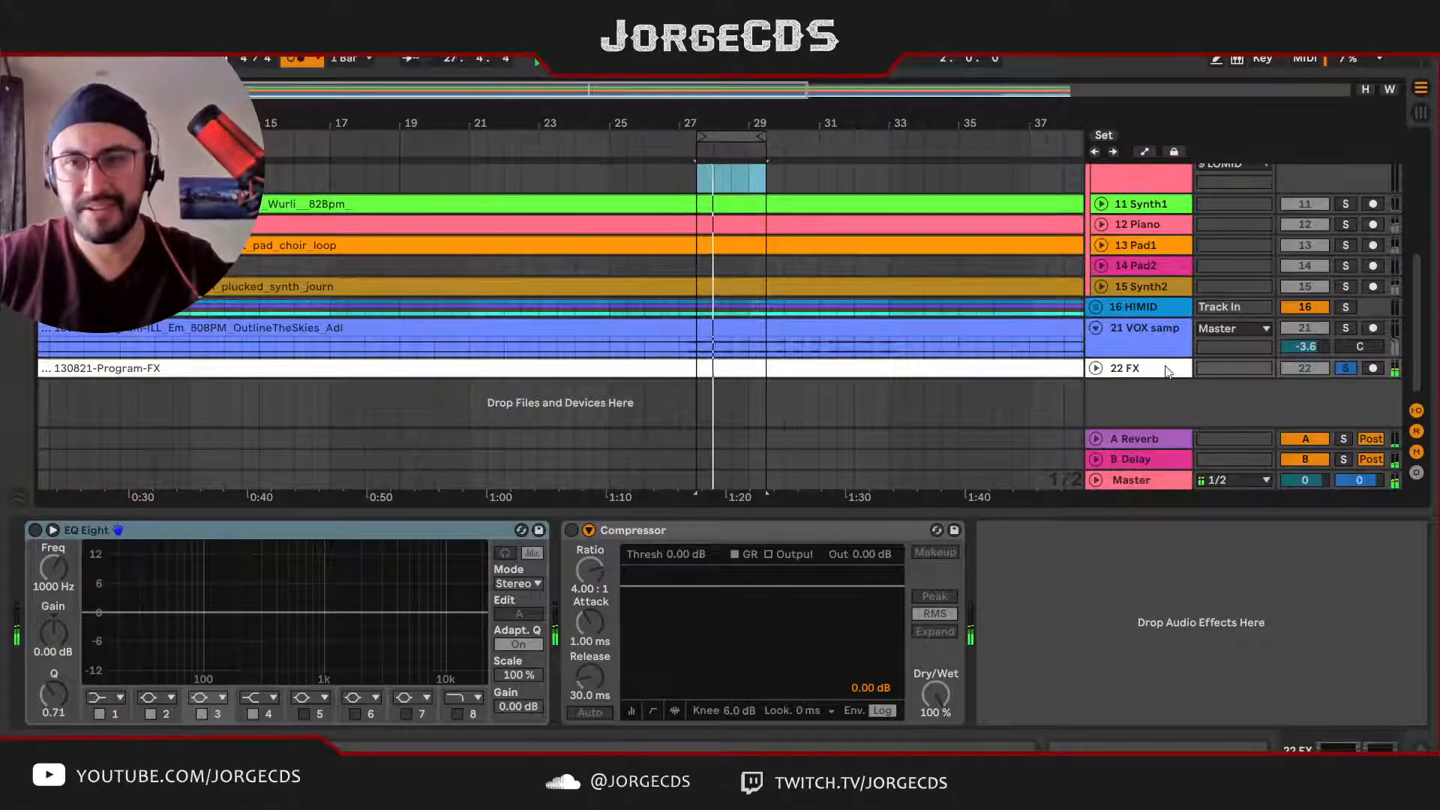
click(1096, 369)
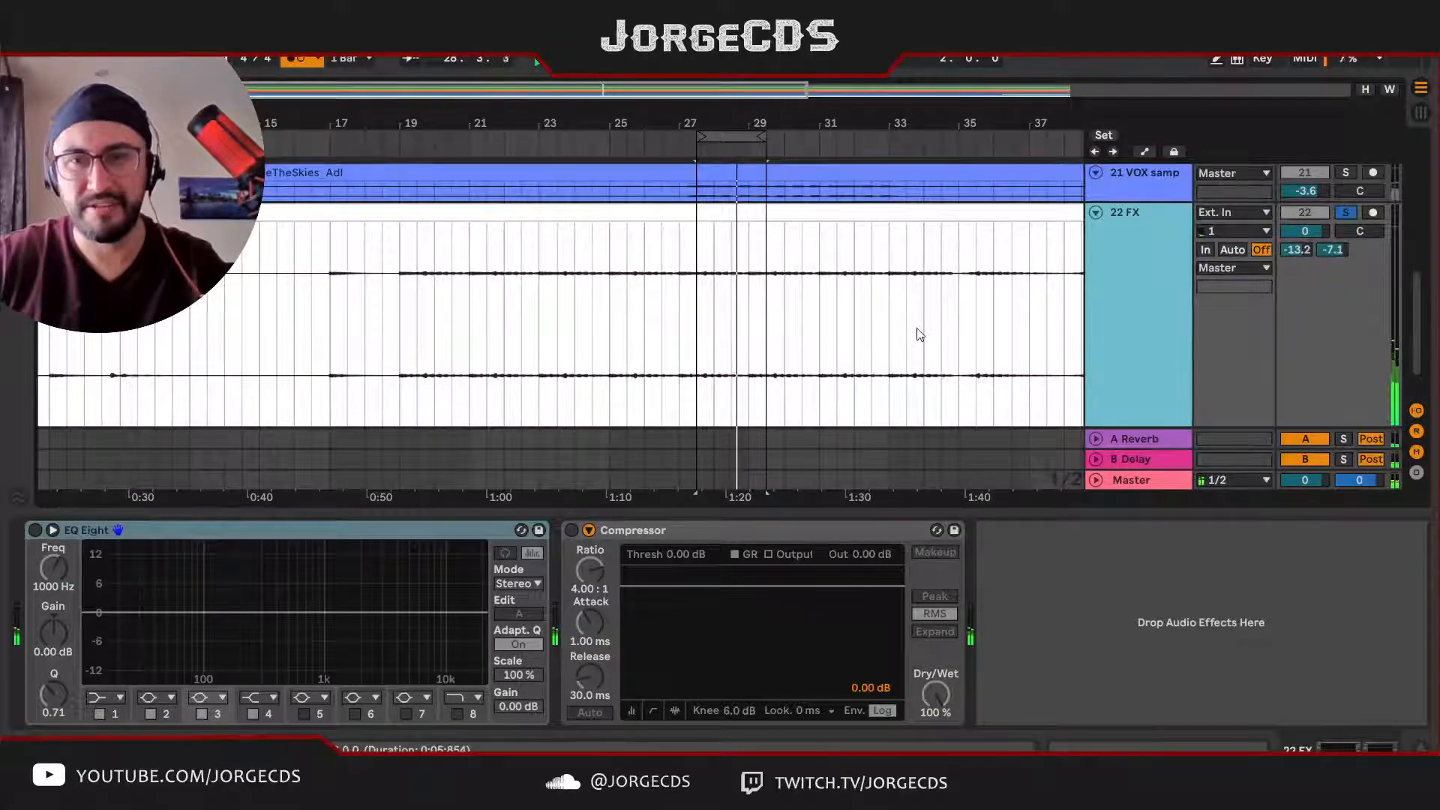
click(665, 215)
double_click(665, 217)
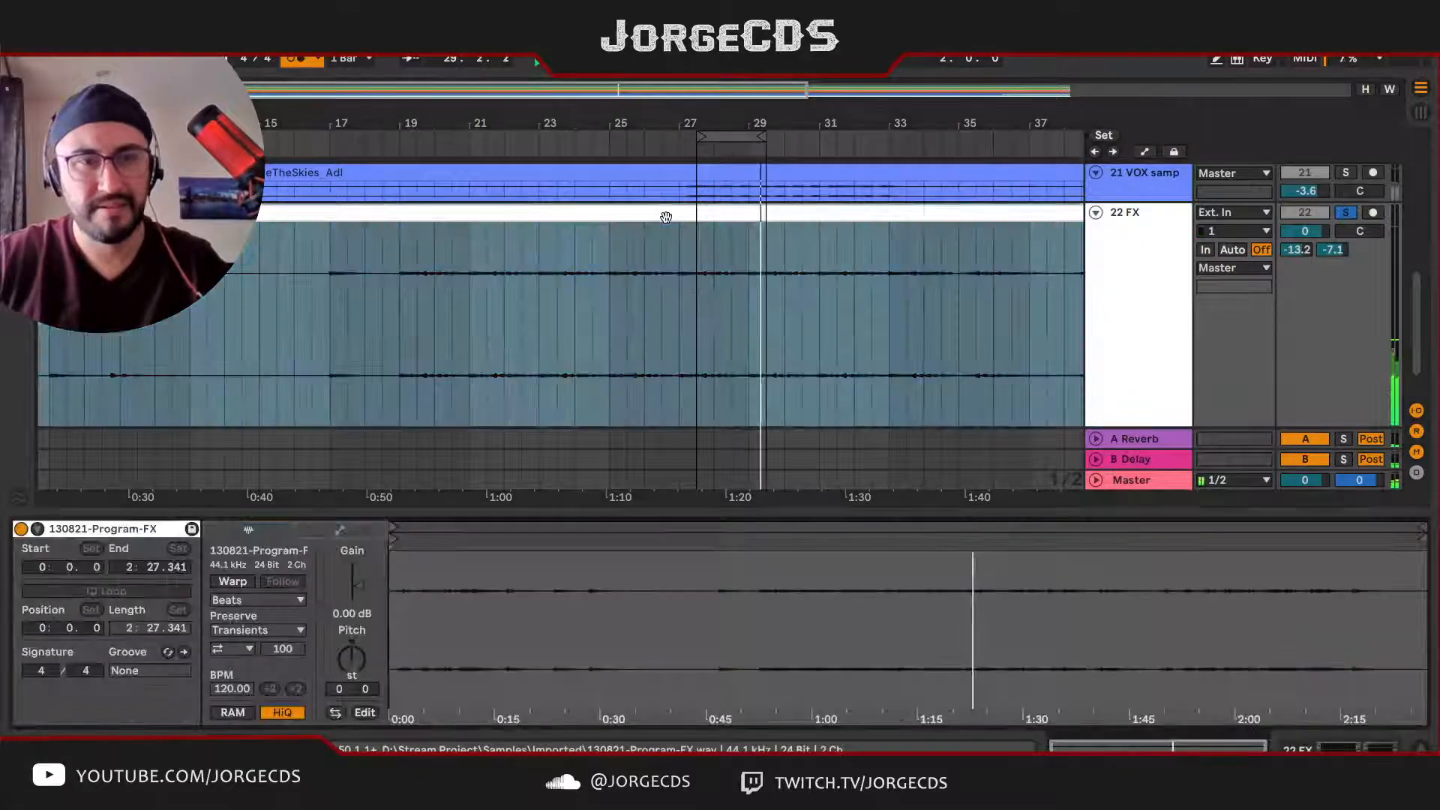
drag(363, 588, 363, 586)
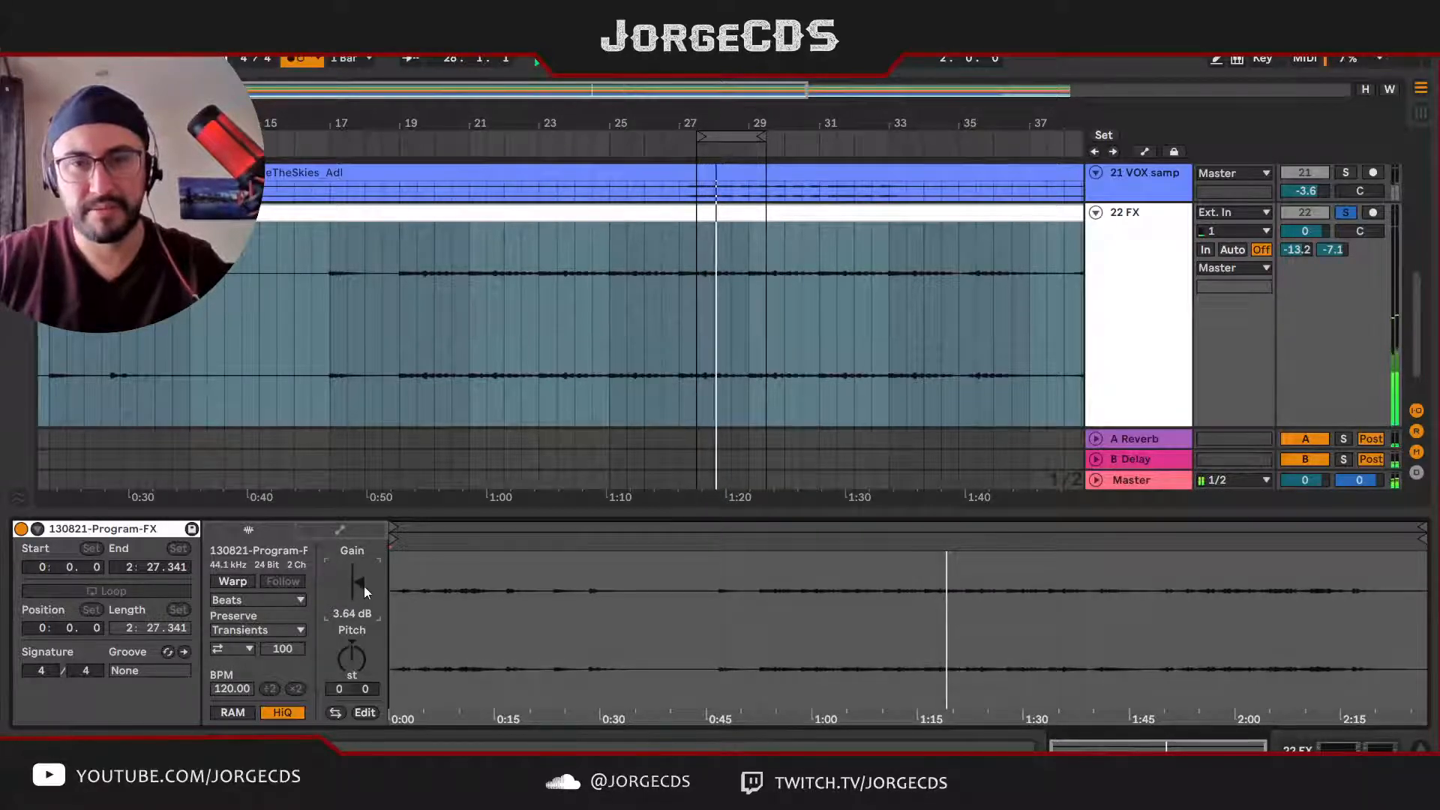
Step: Return to the session mixer, hide the return tracks, and bring the FX track fully into view
key(Tab)
scroll(990, 437, right, 3)
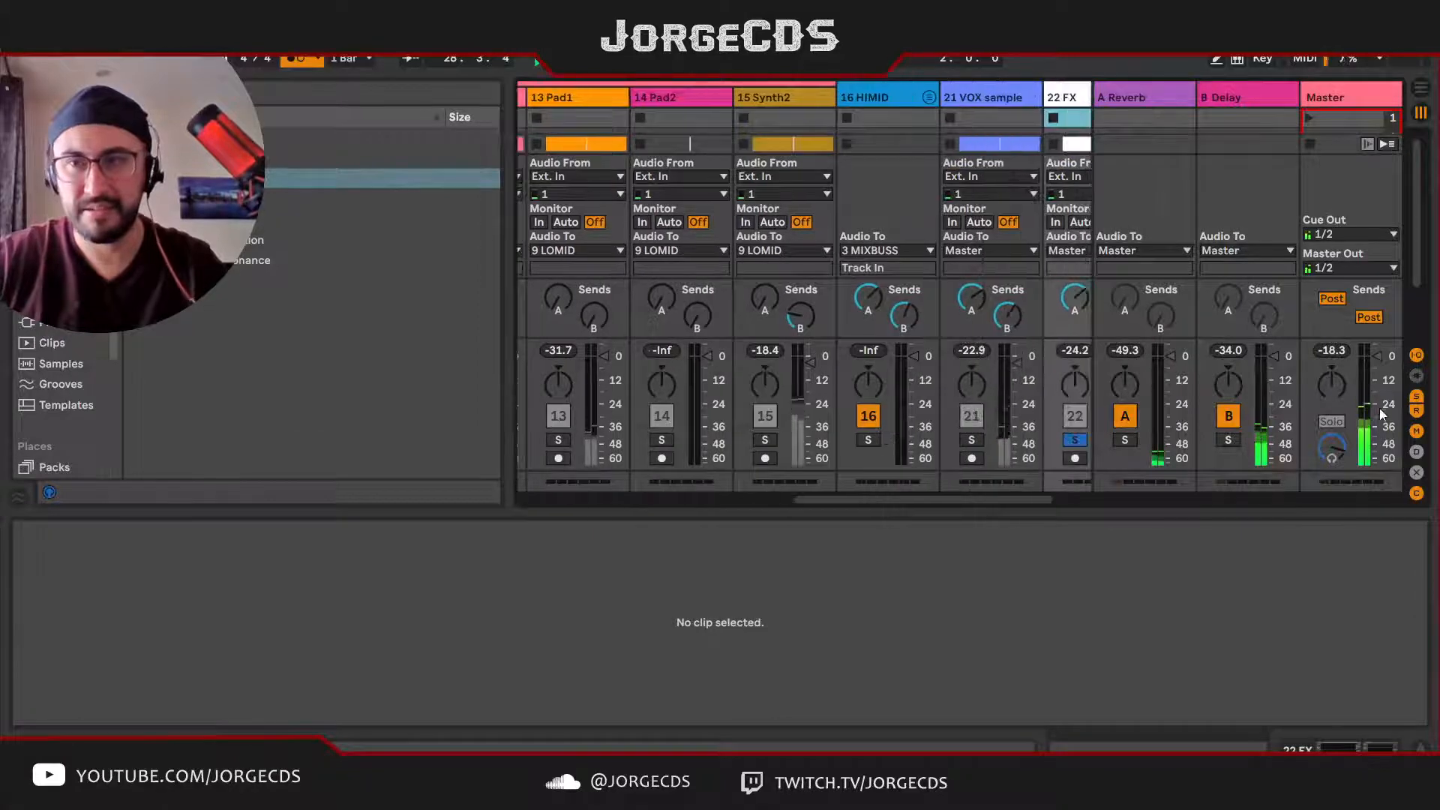
click(1417, 411)
scroll(966, 402, down, 3)
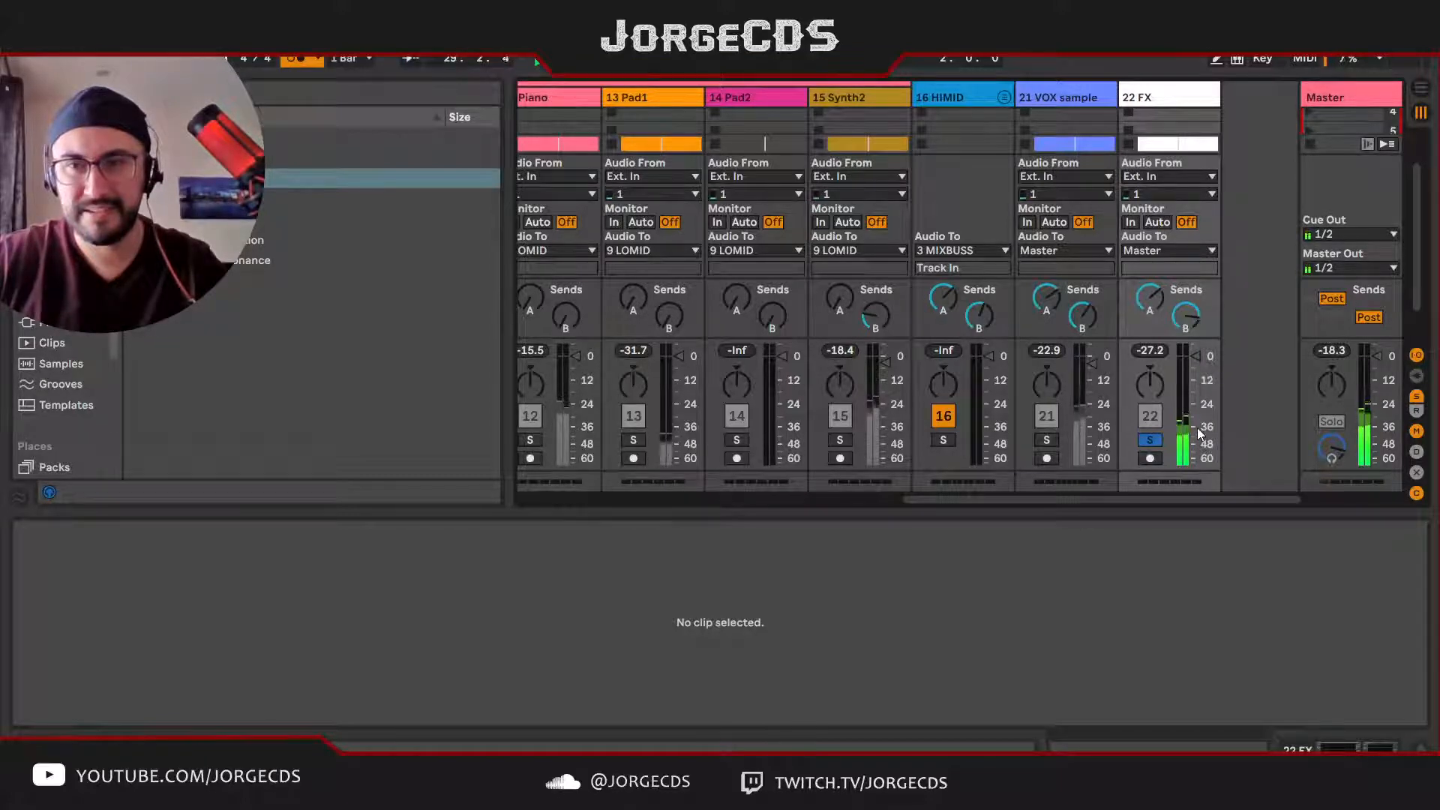
Step: Clear the solo on the FX track and replay the full mix
click(1151, 351)
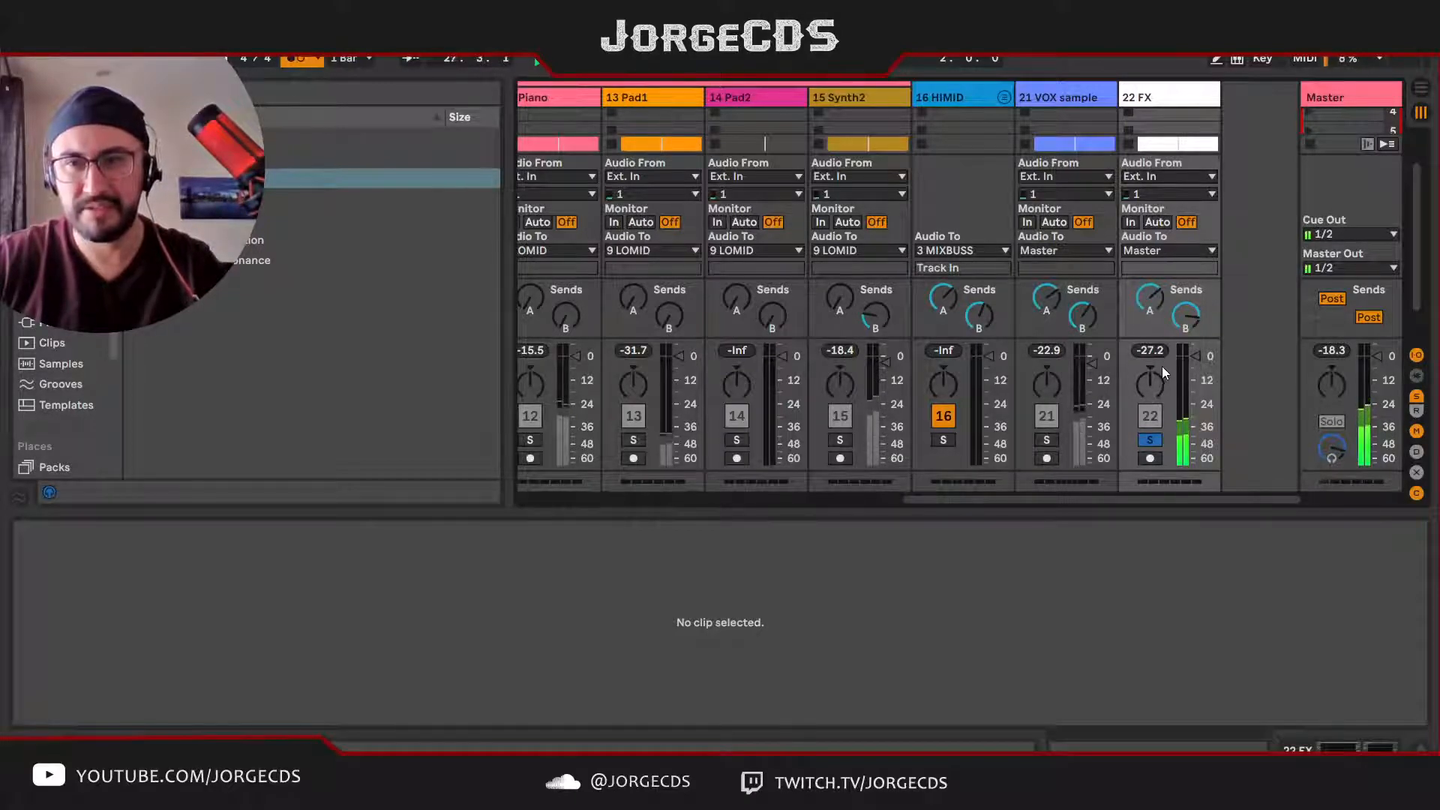
click(1150, 440)
key(space)
key(space)
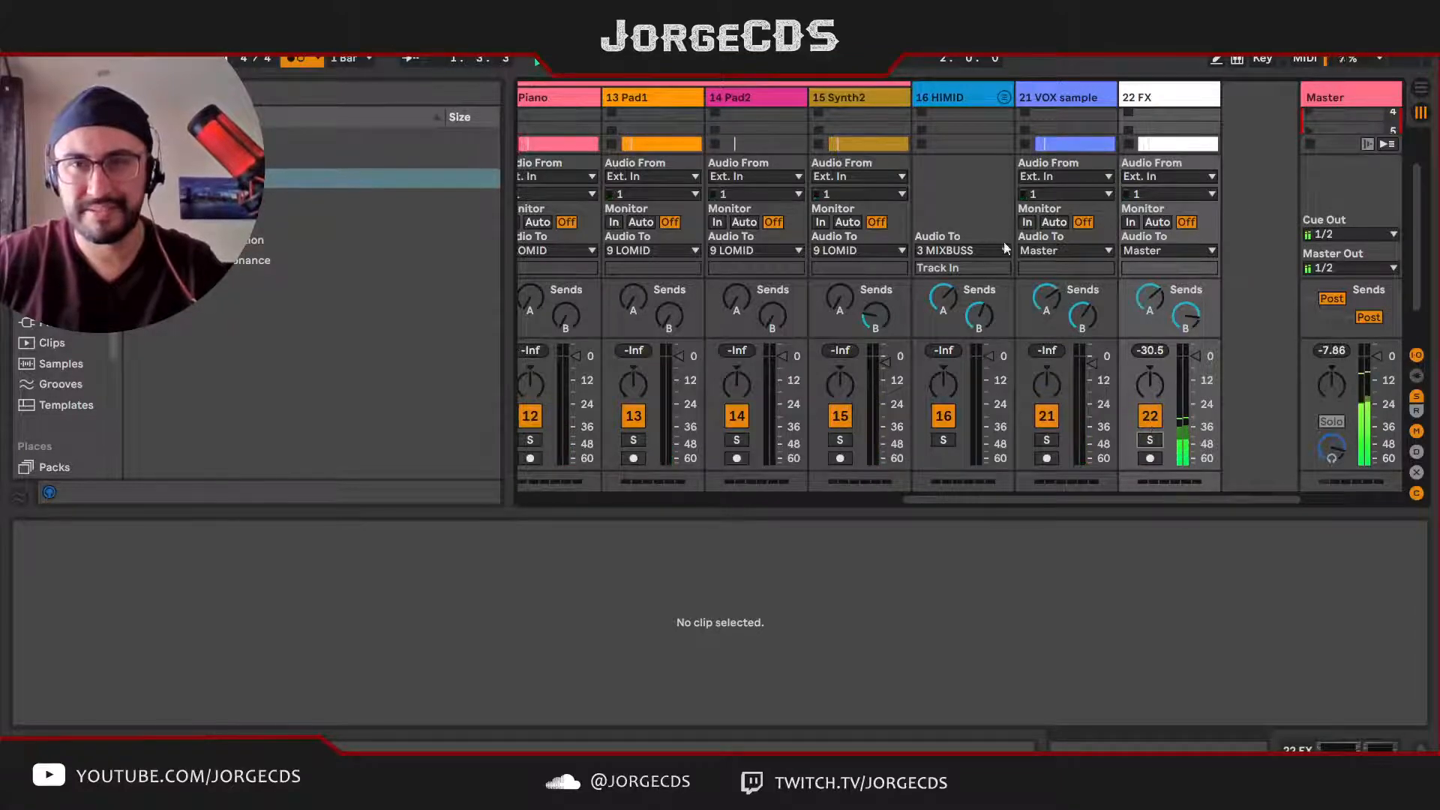
Step: Show the HIMID group's device chain and solo the group
click(953, 96)
double_click(952, 97)
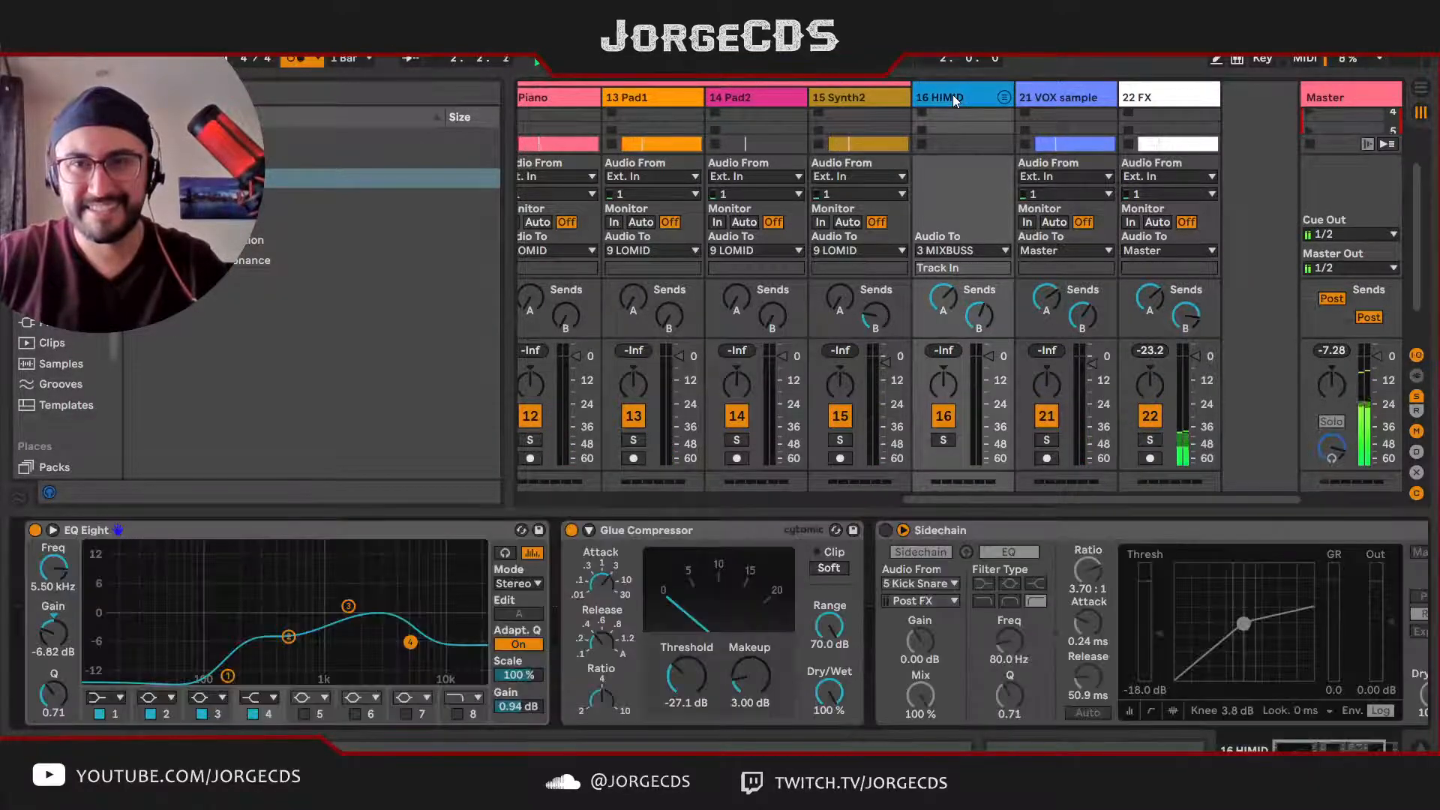
key(space)
key(s)
key(space)
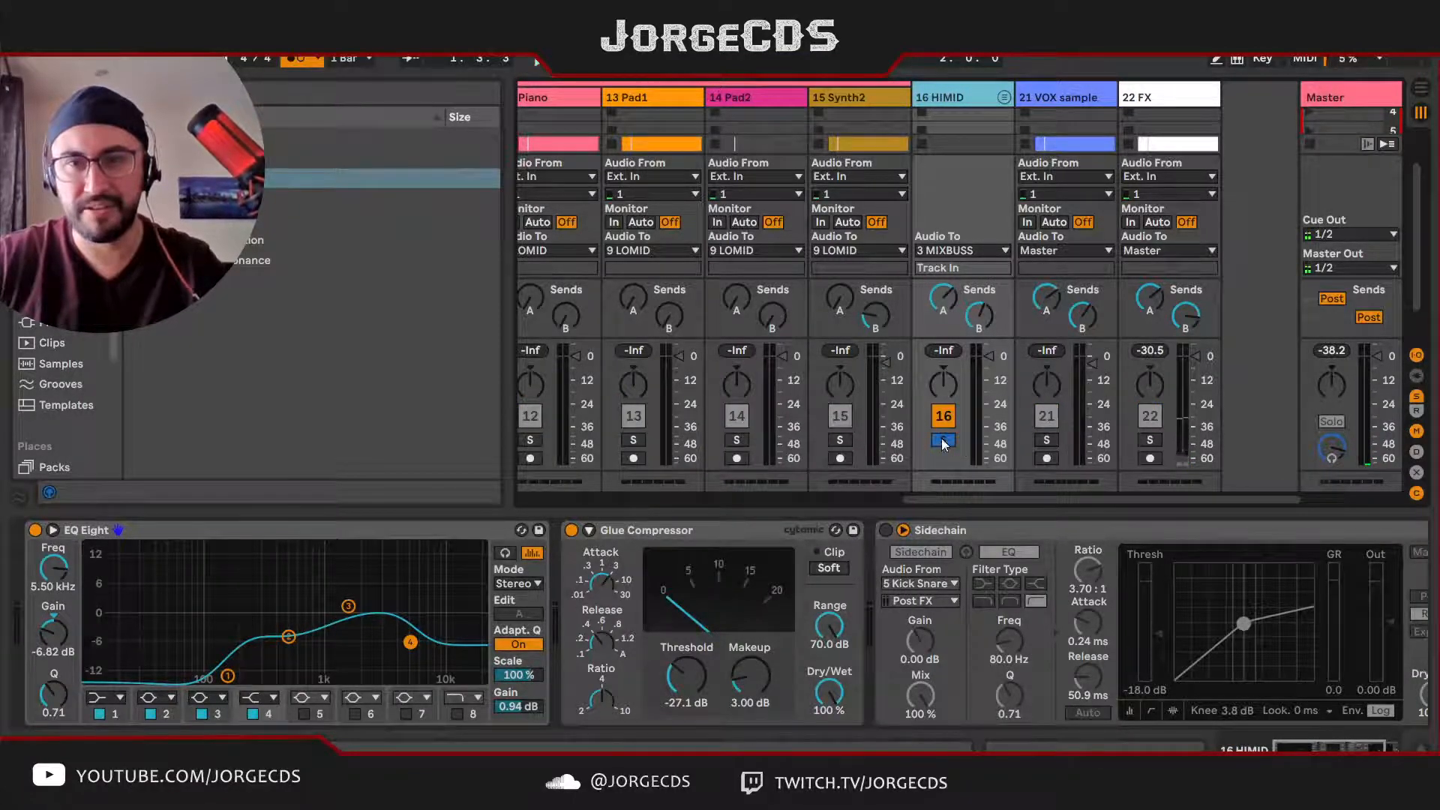
Step: Play the soloed HIMID group from the looped arrangement section around bars 27 to 29, then return to its session mixer channel
key(Tab)
click(731, 140)
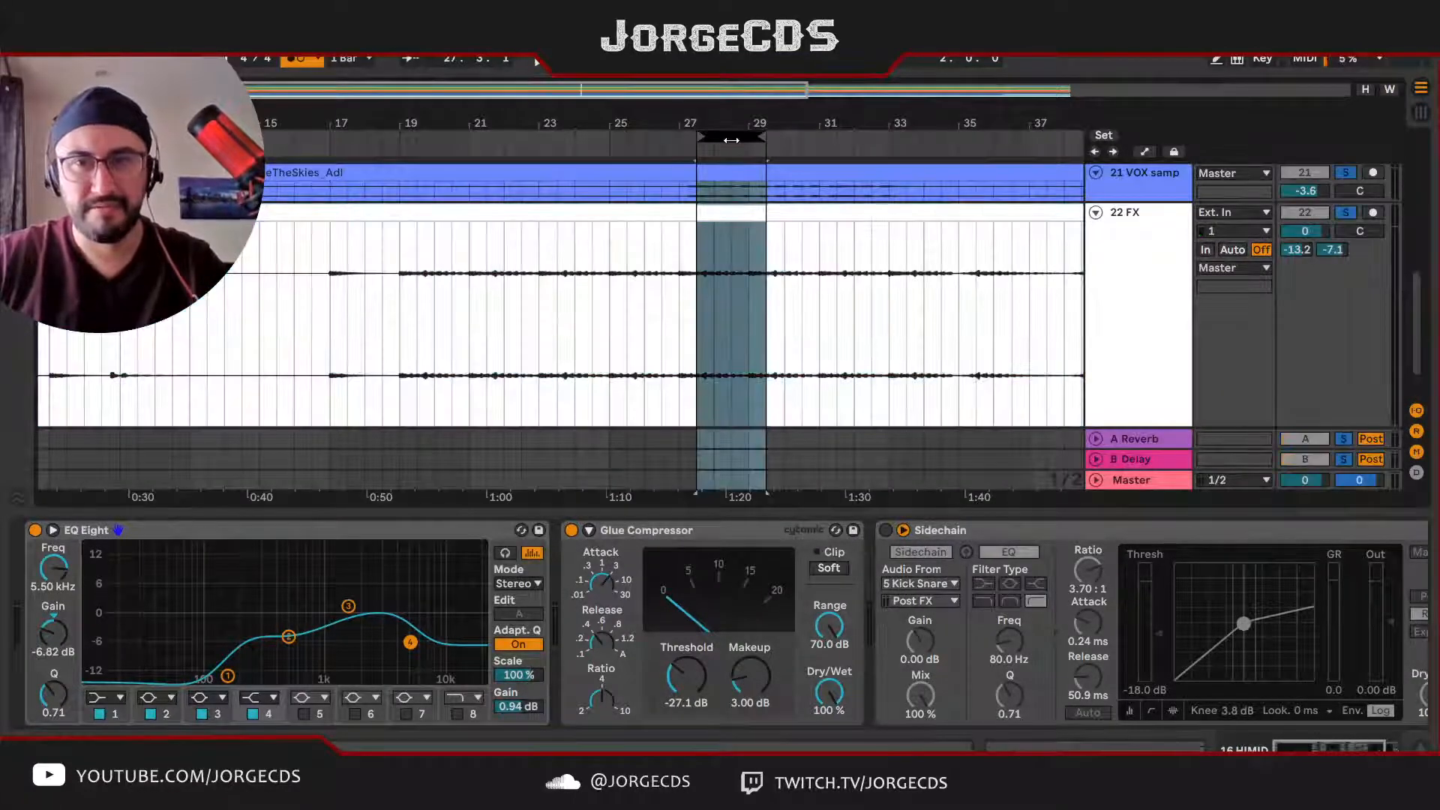
scroll(1104, 343, up, 10)
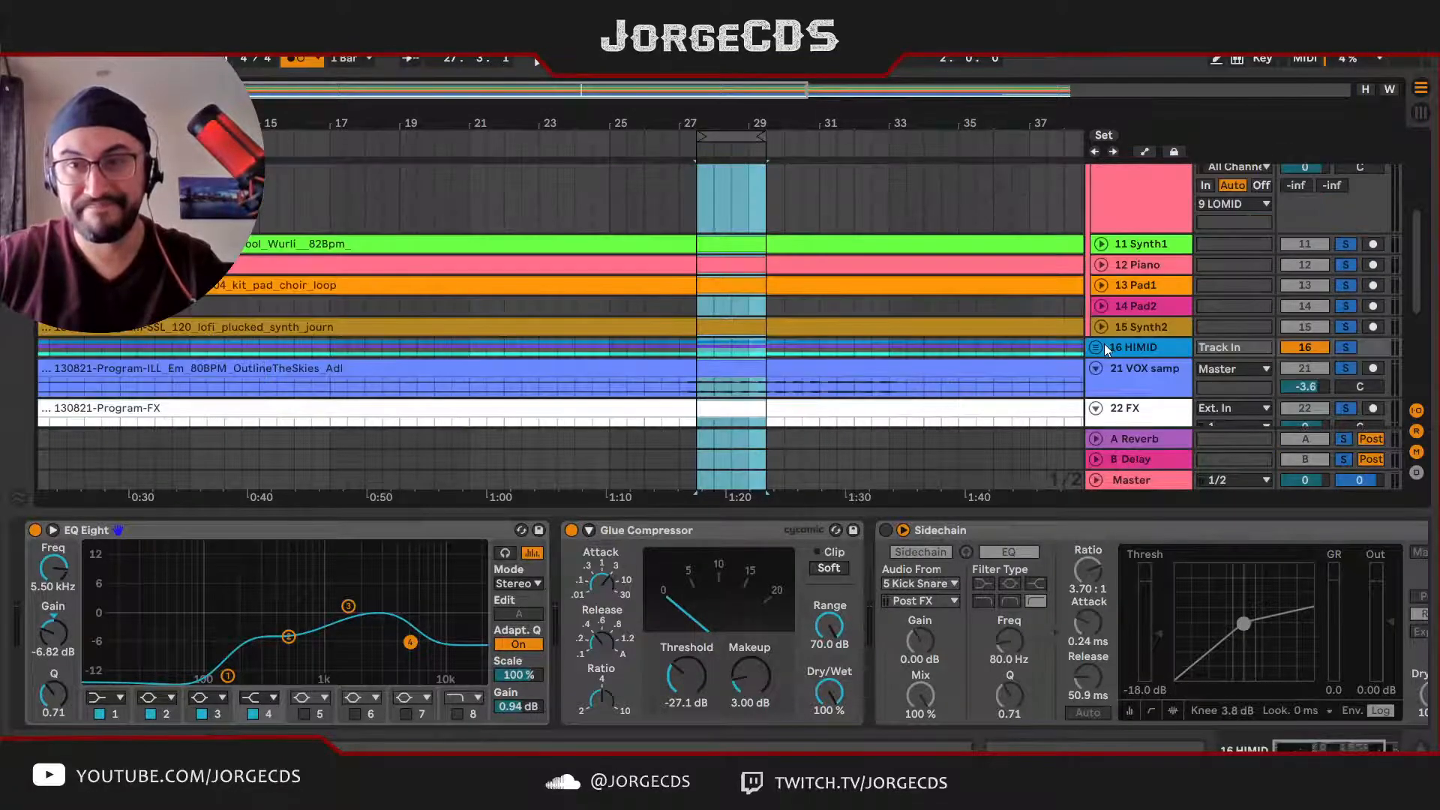
scroll(1155, 326, down, 4)
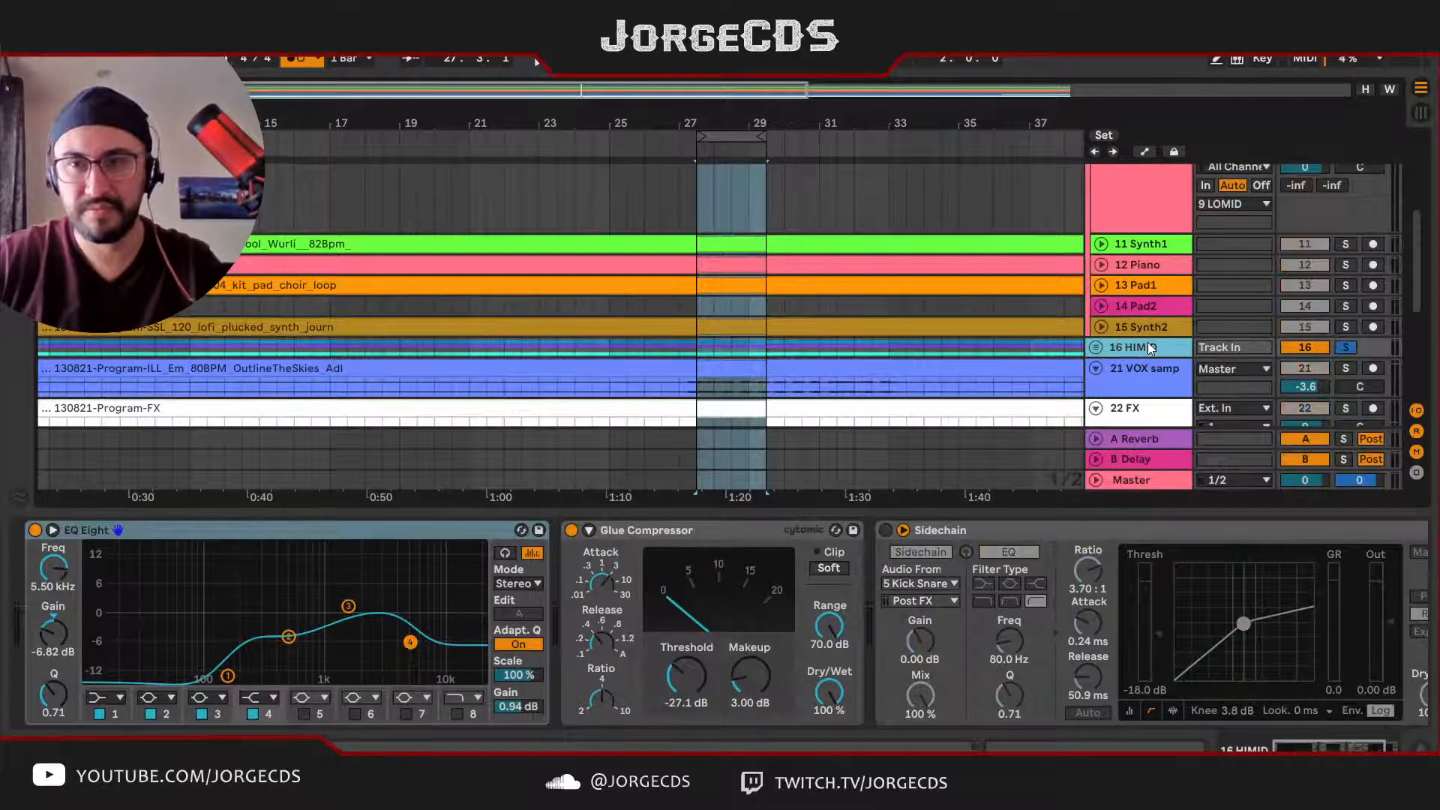
key(Tab)
key(Tab)
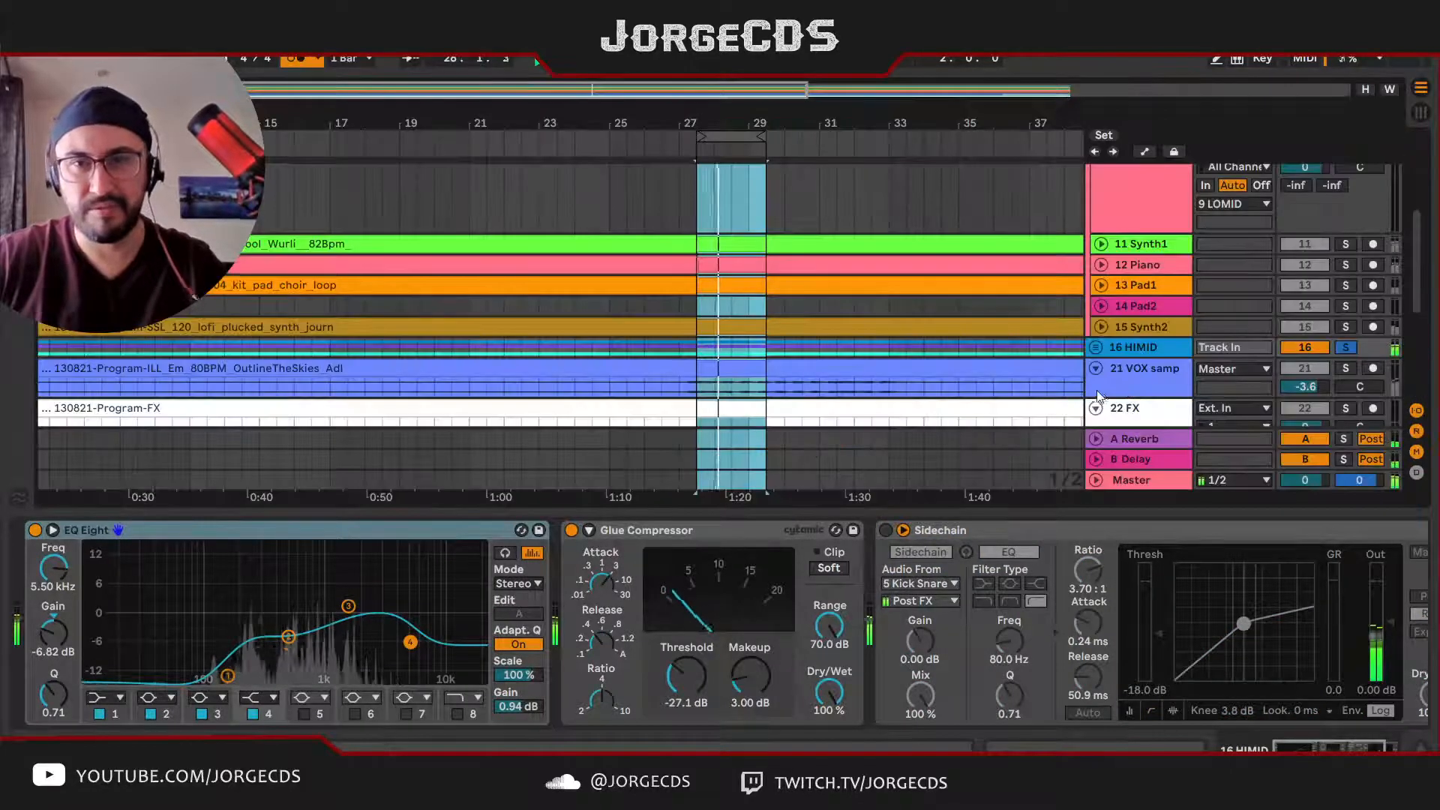
key(Tab)
drag(824, 500, 1023, 495)
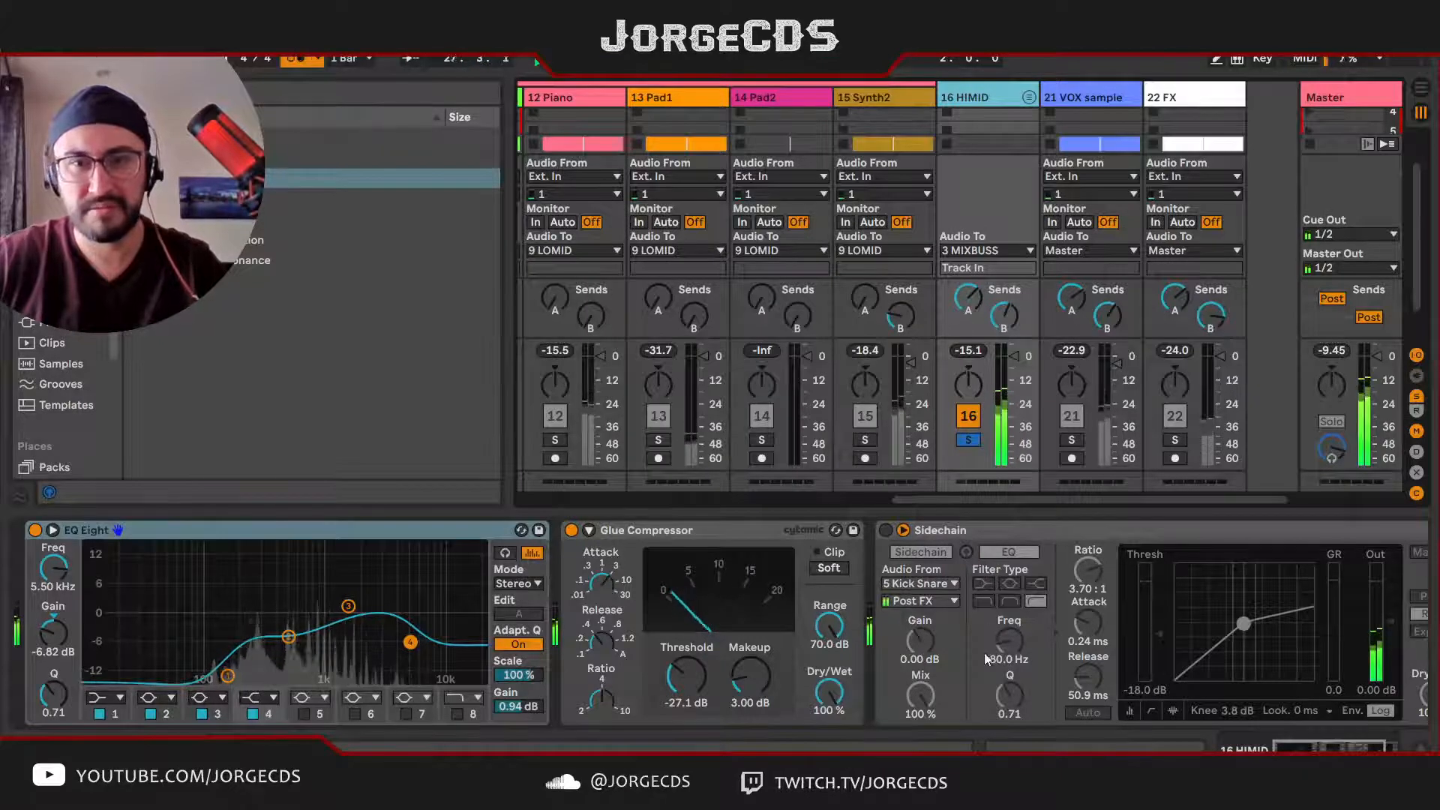
Step: Enable HIMID's Sidechain compressor with auto release, 0.45 ms attack, 3.37:1 ratio, and a -20.1 dB threshold
click(886, 531)
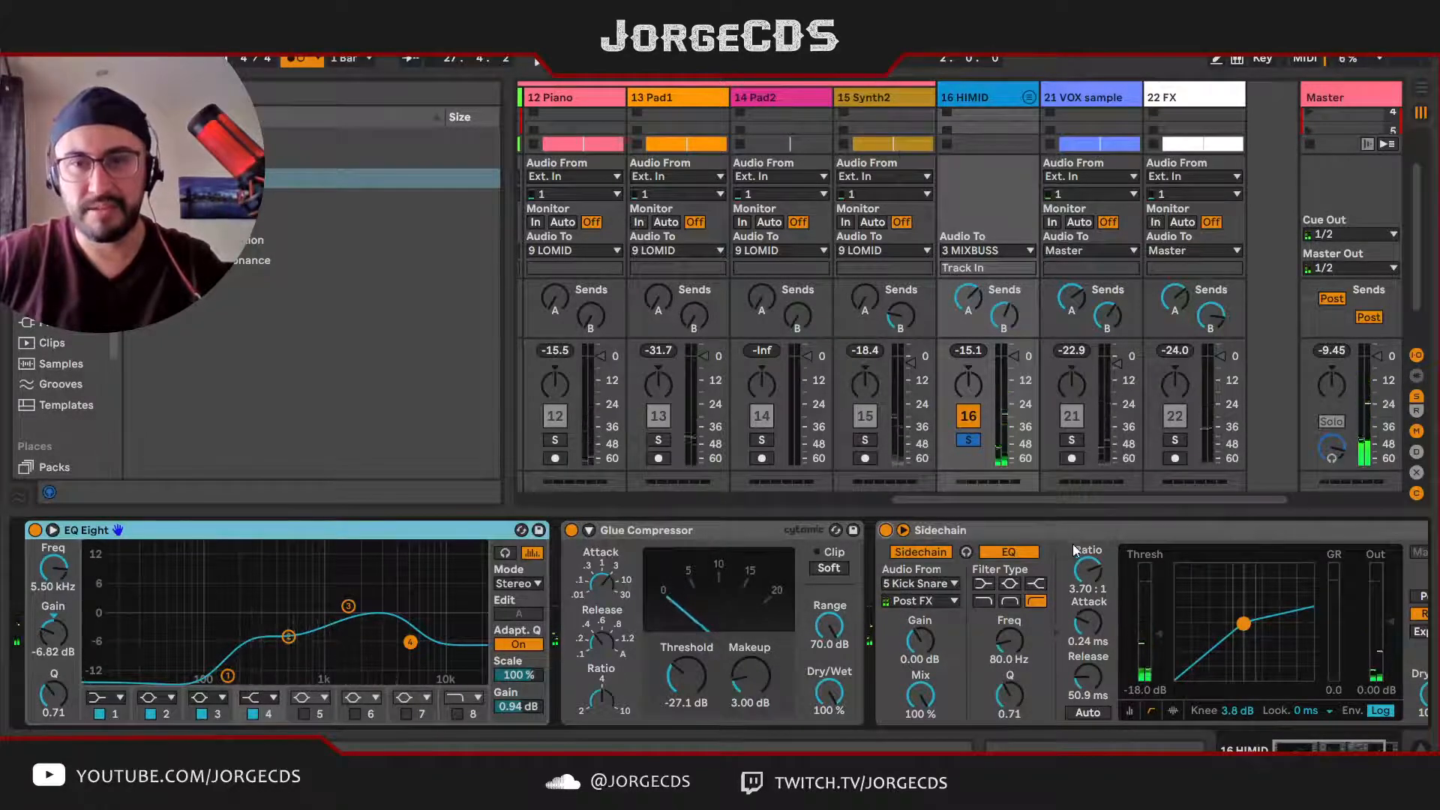
click(1095, 711)
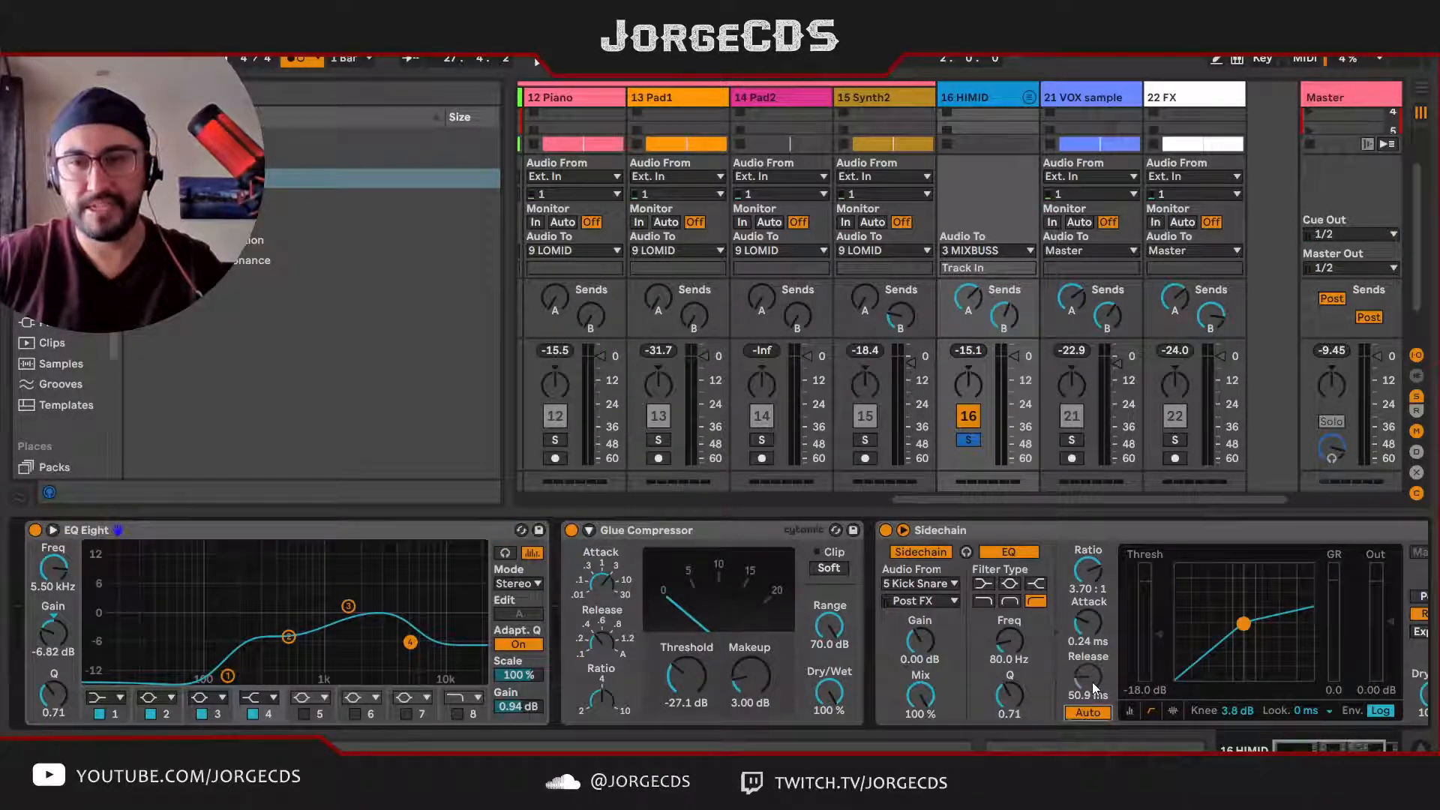
key(space)
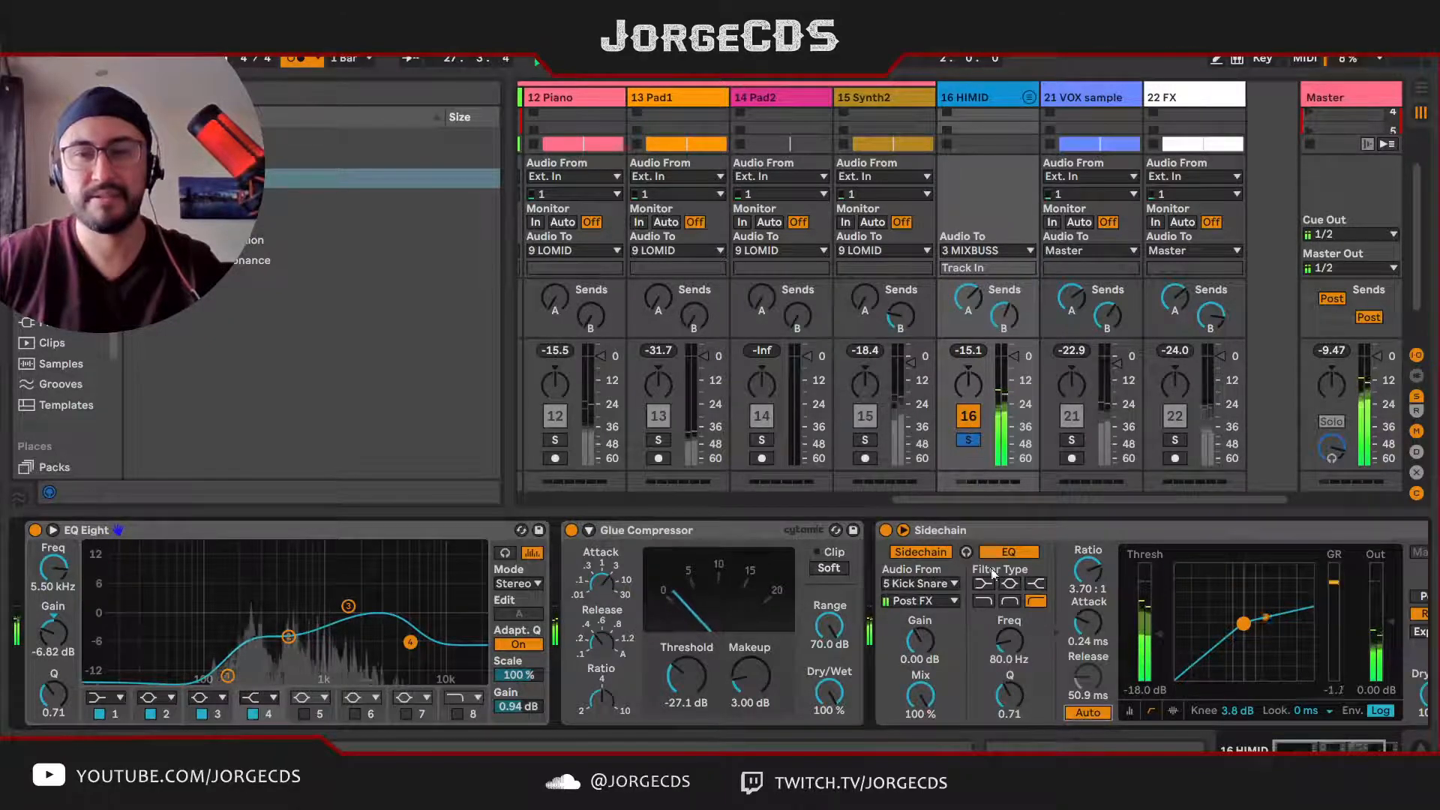
drag(1072, 629, 1073, 619)
drag(1088, 571, 1088, 577)
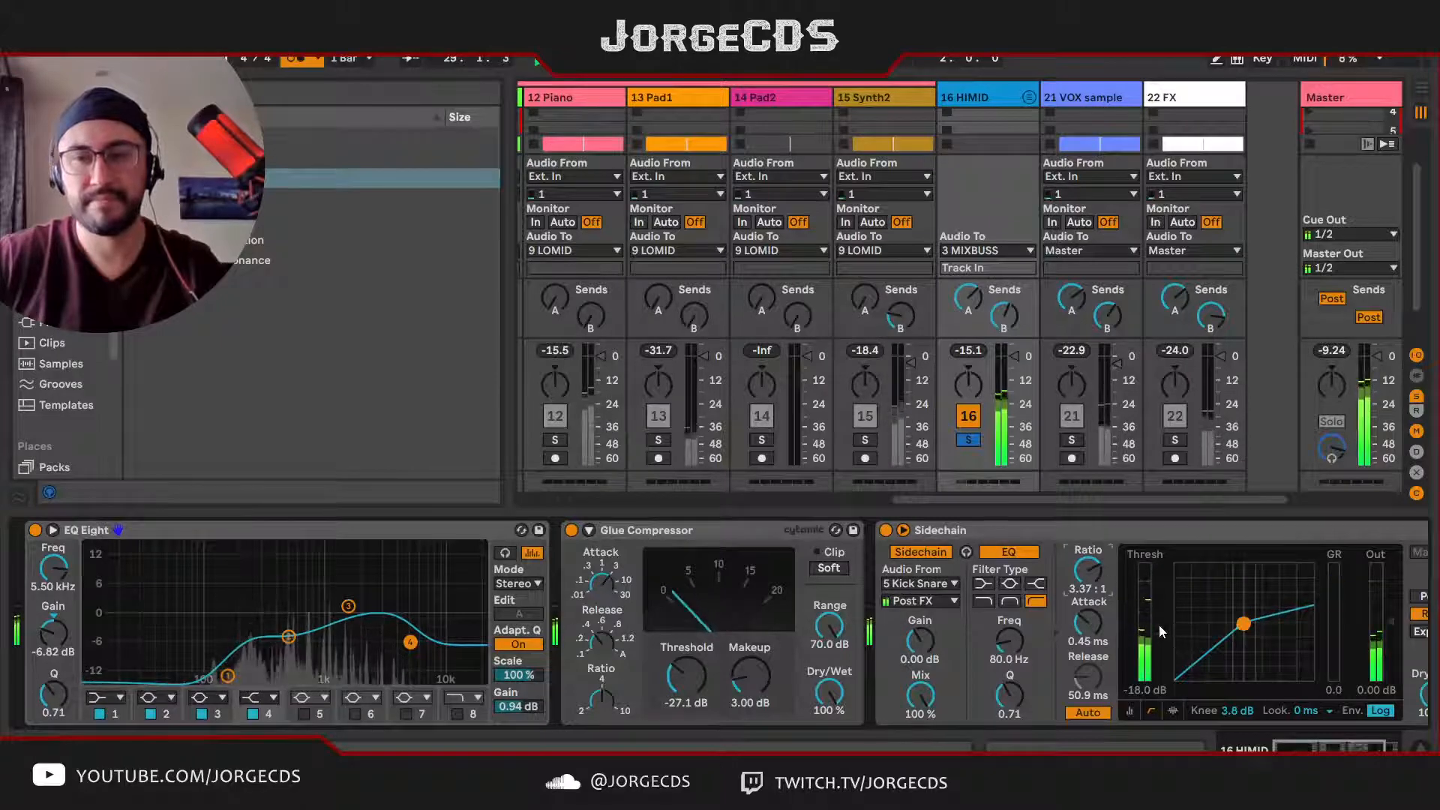
drag(1159, 633, 1160, 639)
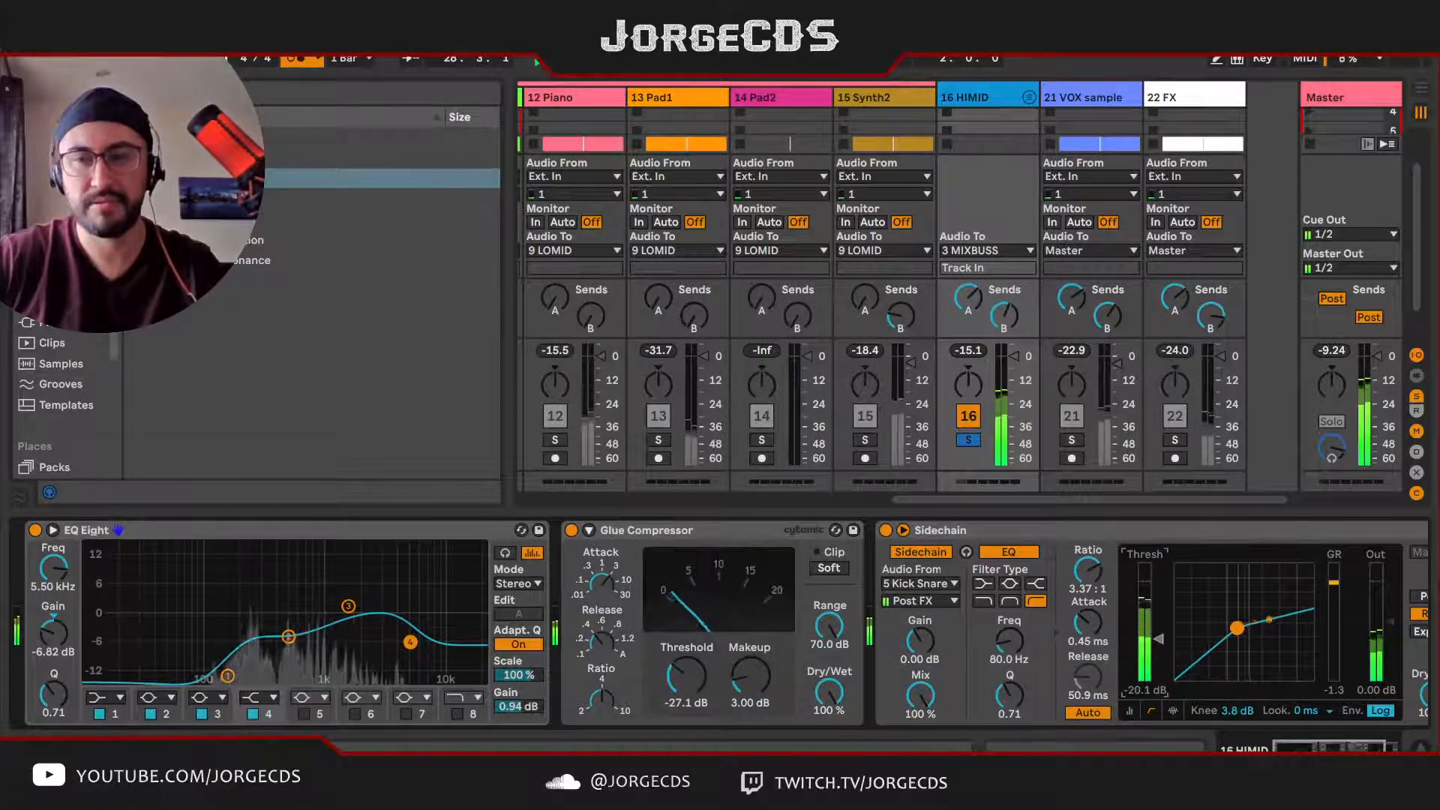
Step: Solo DRUMS together with HIMID, set HIMID's Sidechain threshold to -23.2 dB, and clear the solos to hear the full mix
drag(894, 500, 630, 499)
click(695, 440)
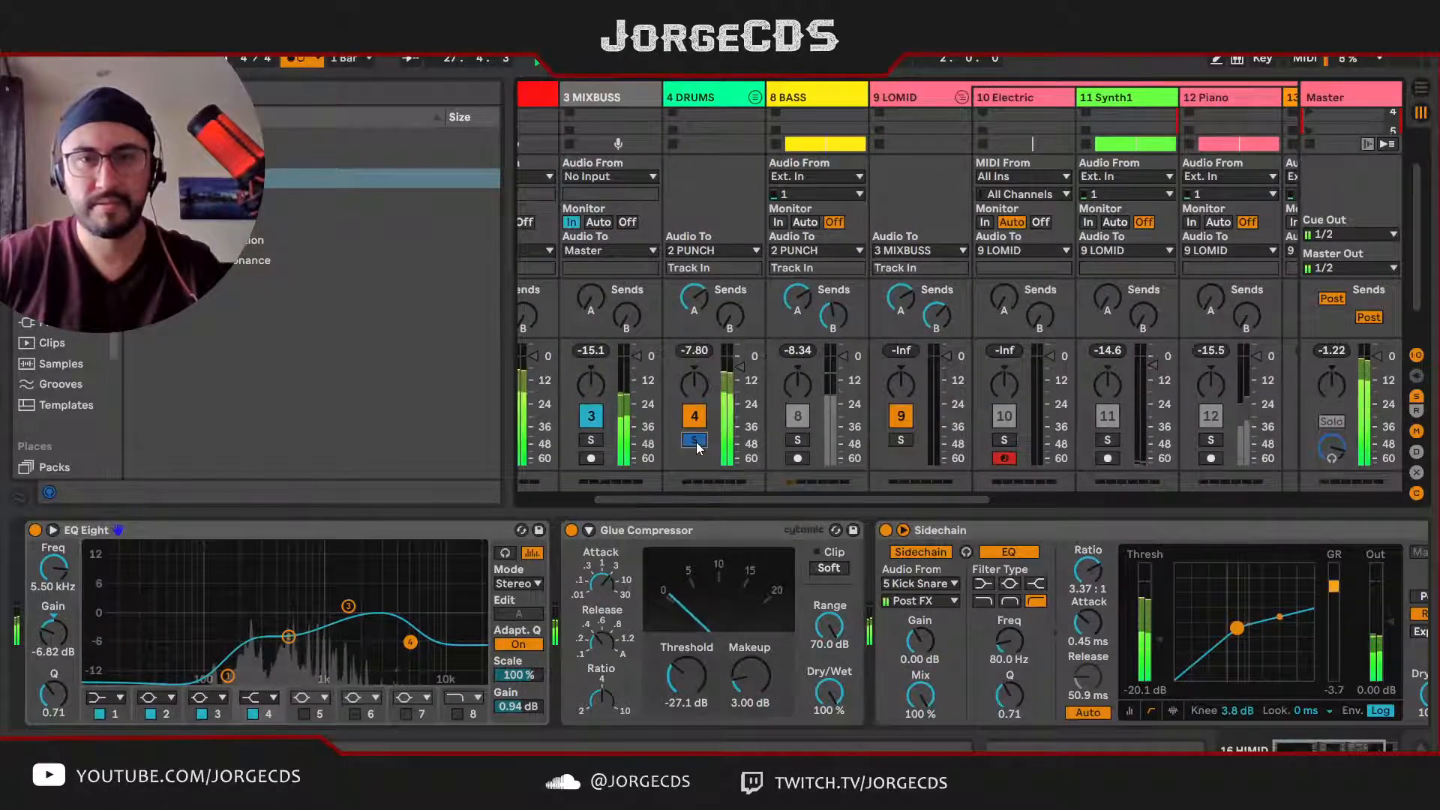
drag(1000, 498, 1282, 488)
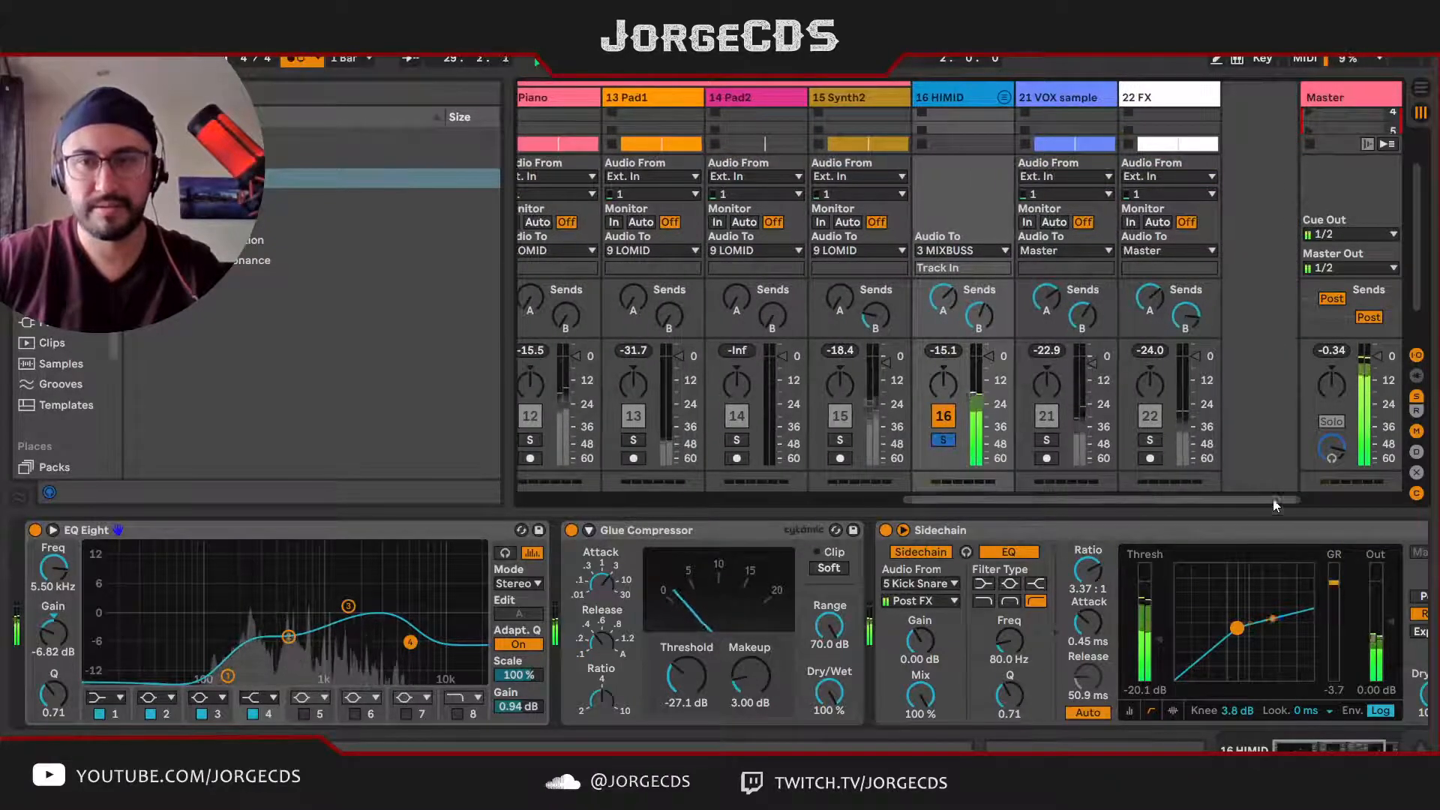
drag(1168, 641, 1168, 657)
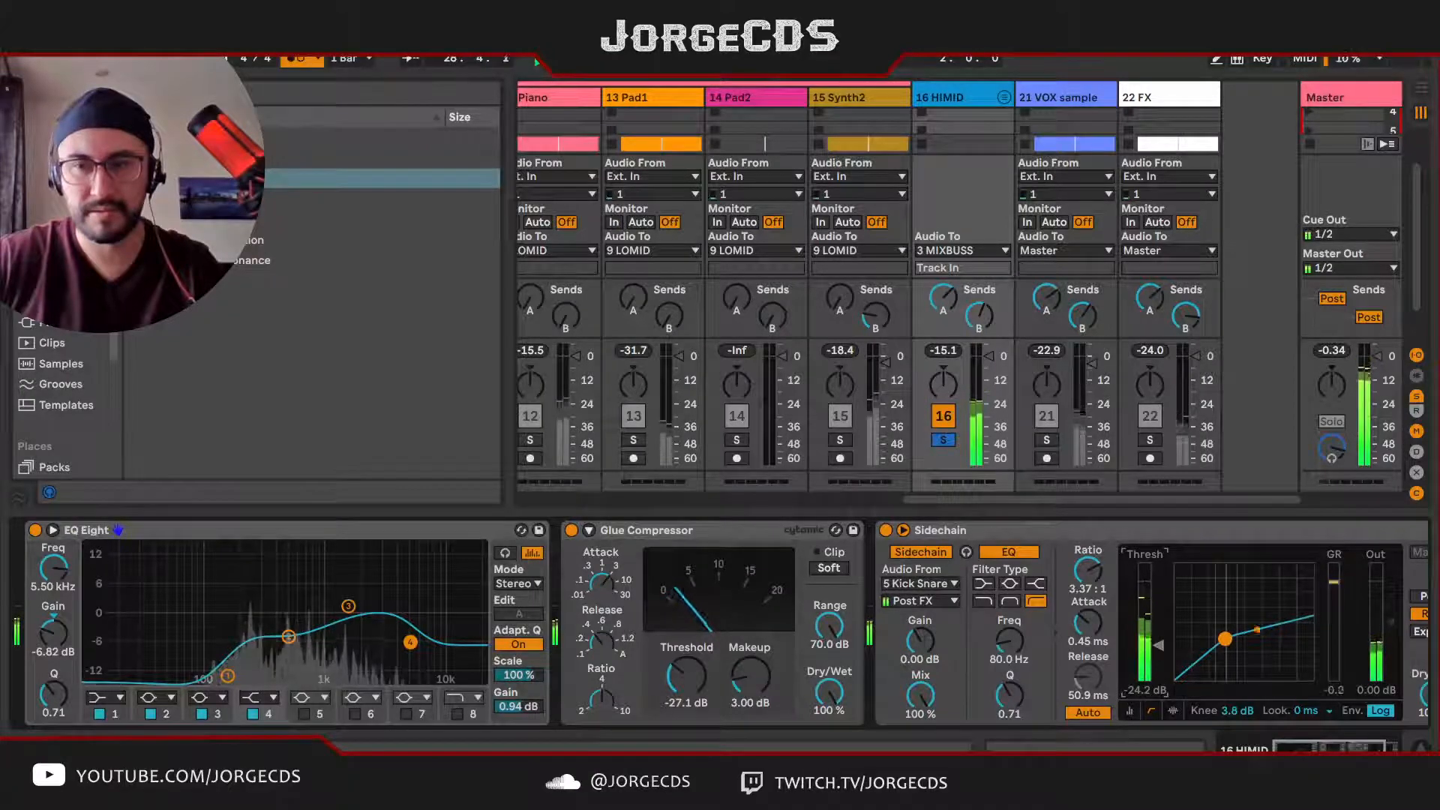
drag(1160, 642, 1162, 650)
click(948, 444)
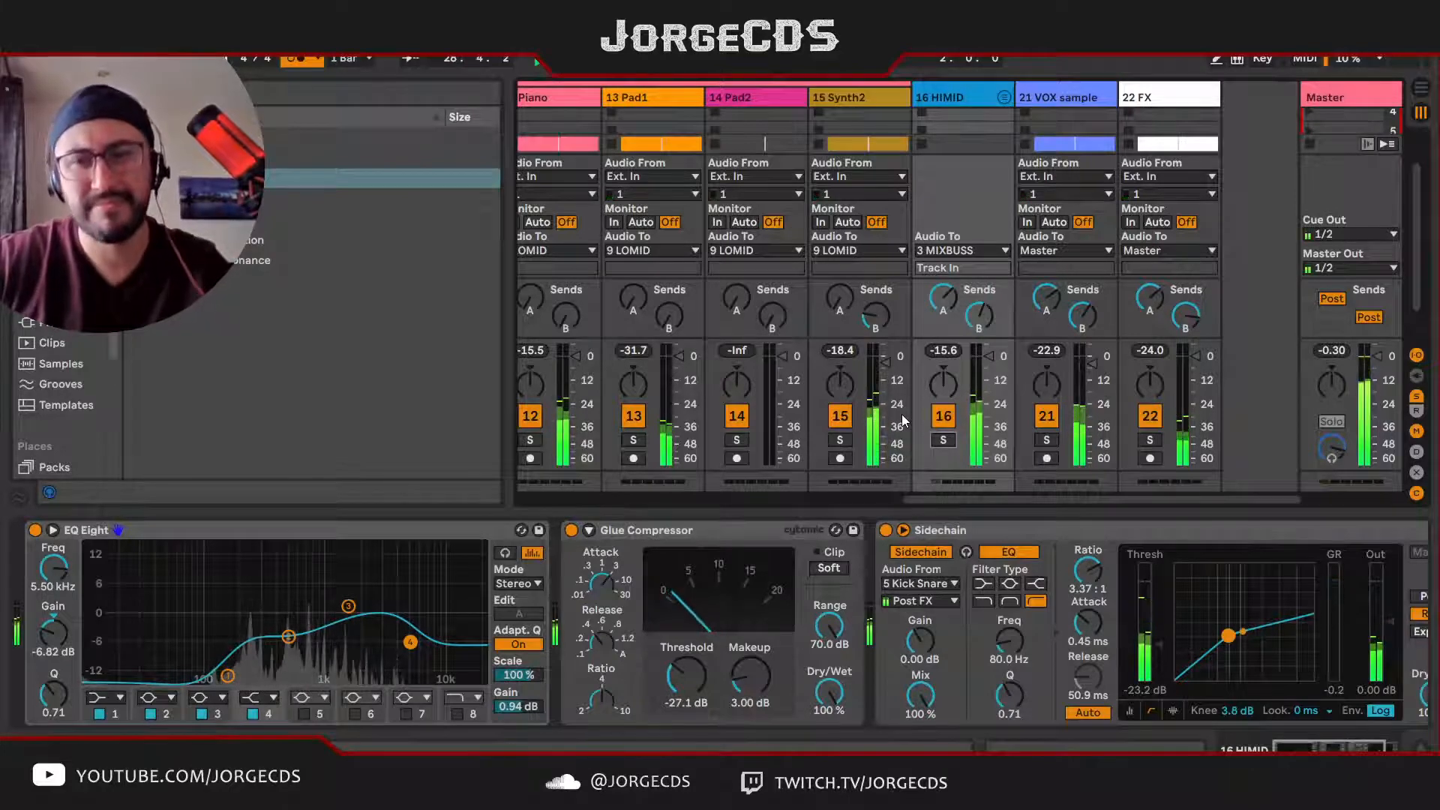
key(space)
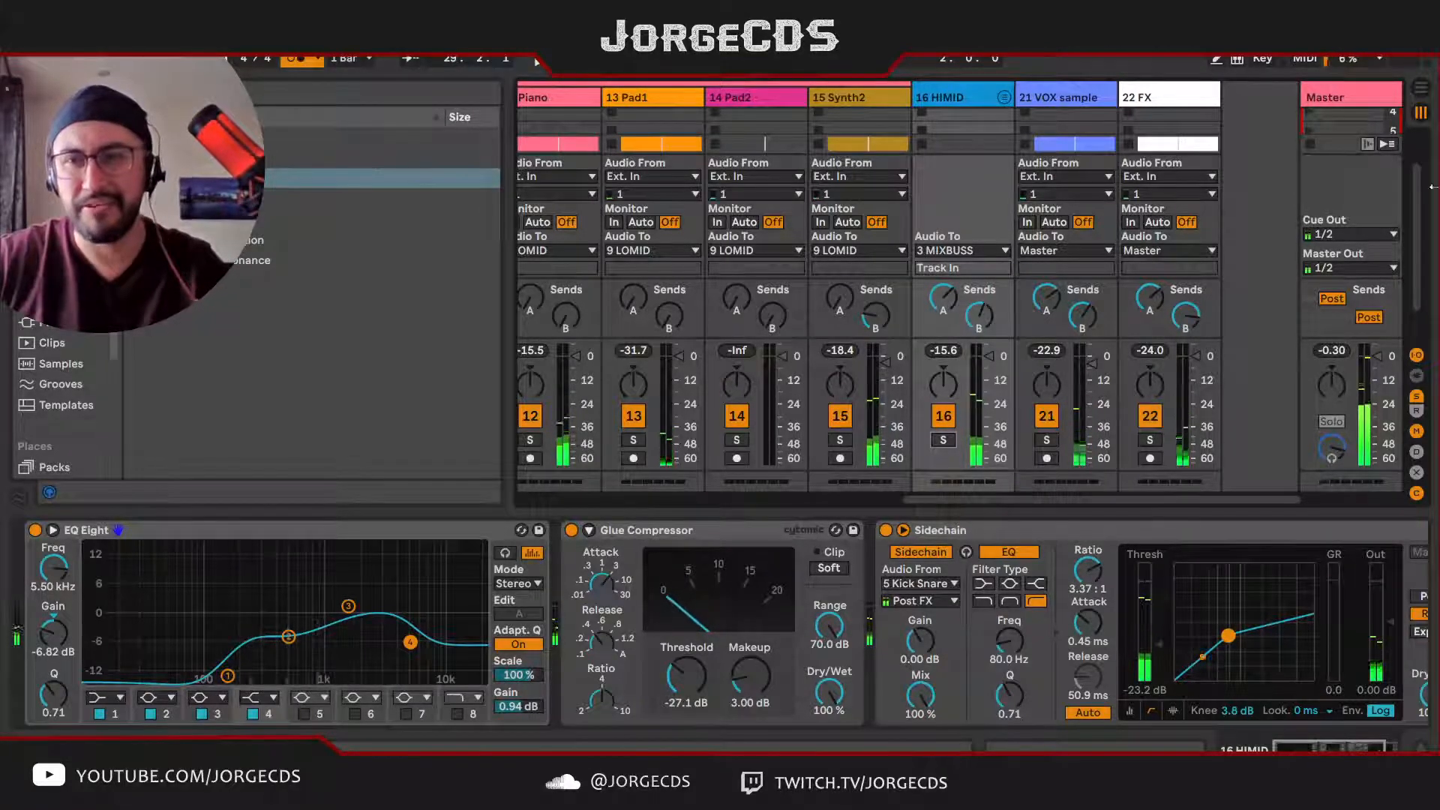
Step: Show the Master track's Limiter and set its gain to 5.83 dB while listening to the full mix
click(1354, 94)
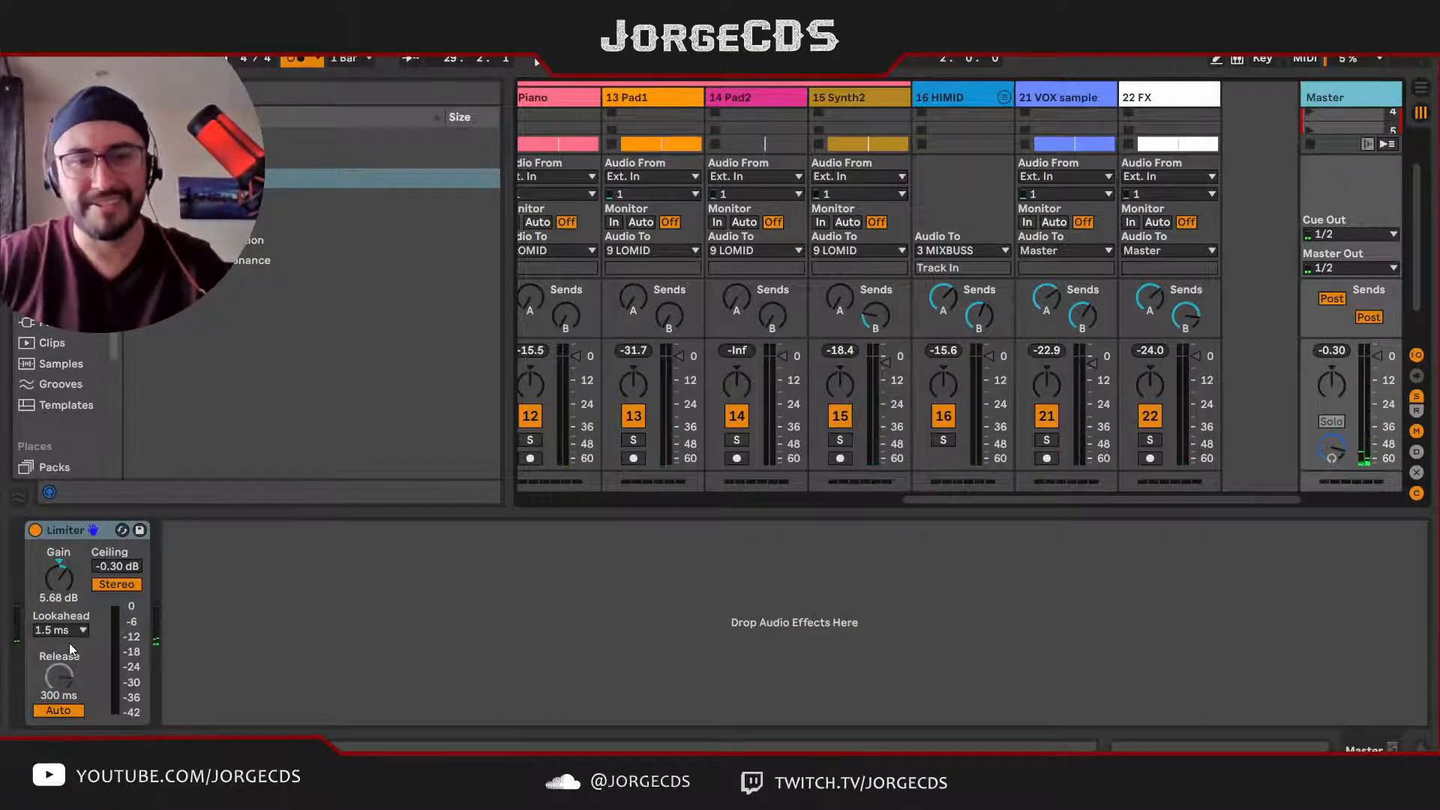
key(space)
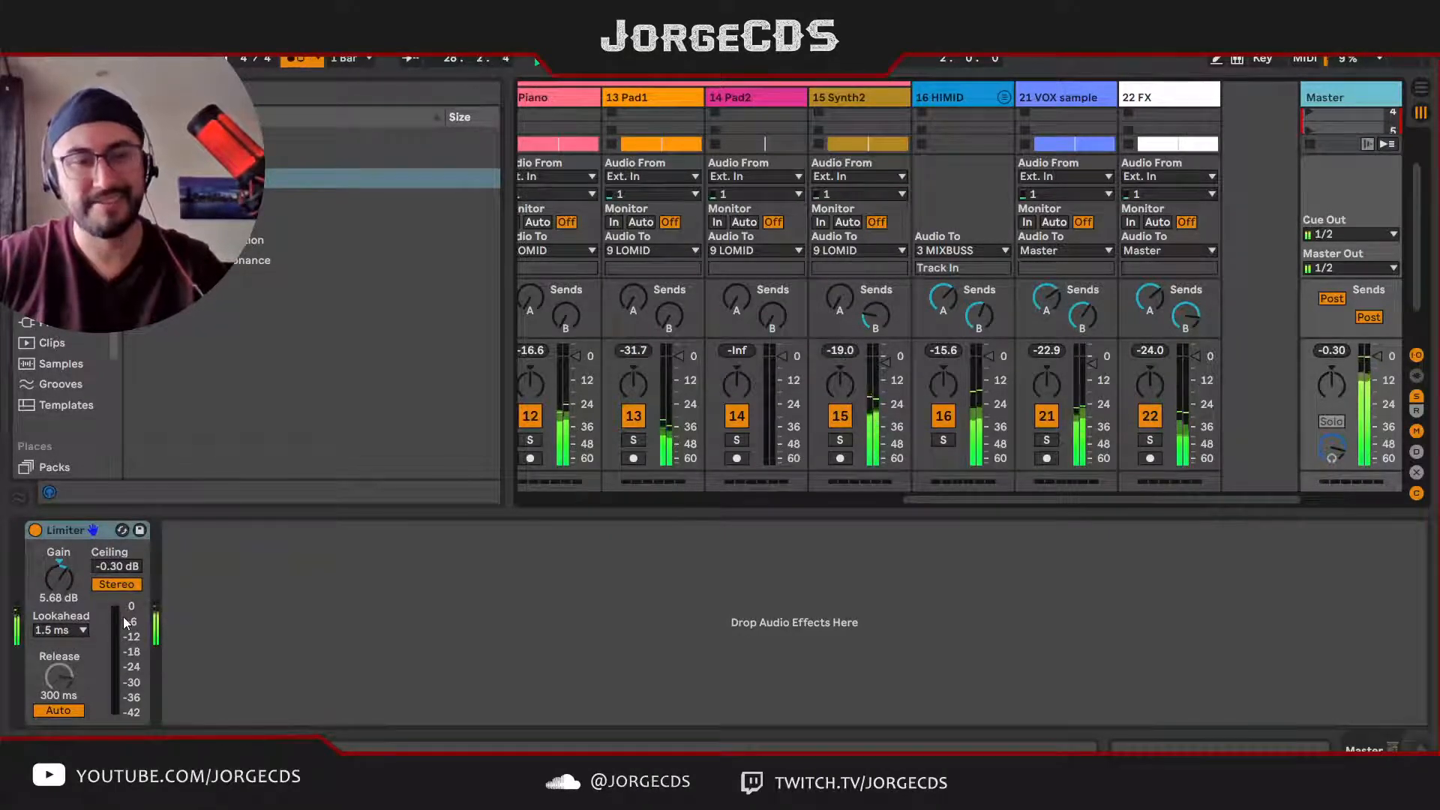
key(space)
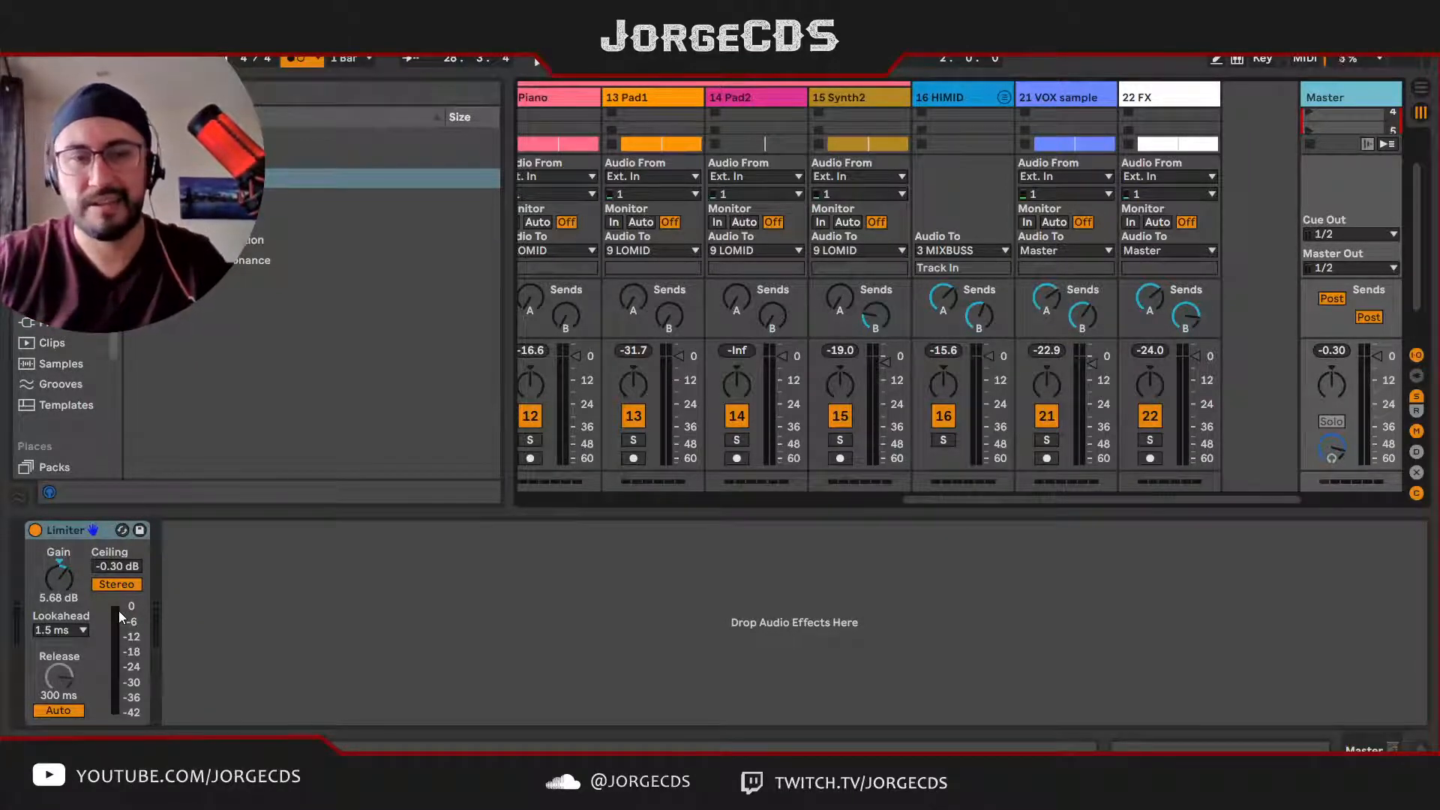
drag(52, 590, 53, 570)
key(space)
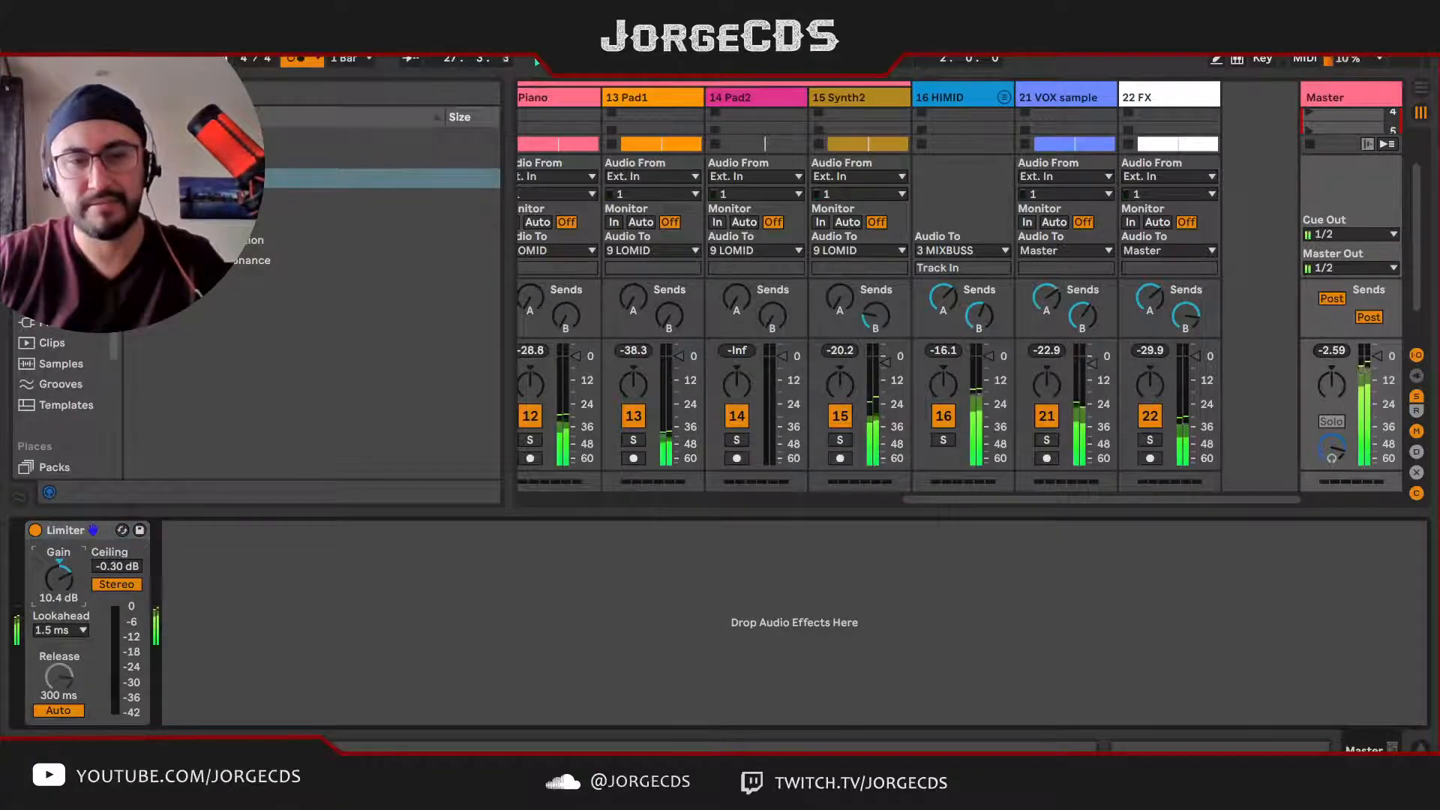
drag(58, 598, 58, 624)
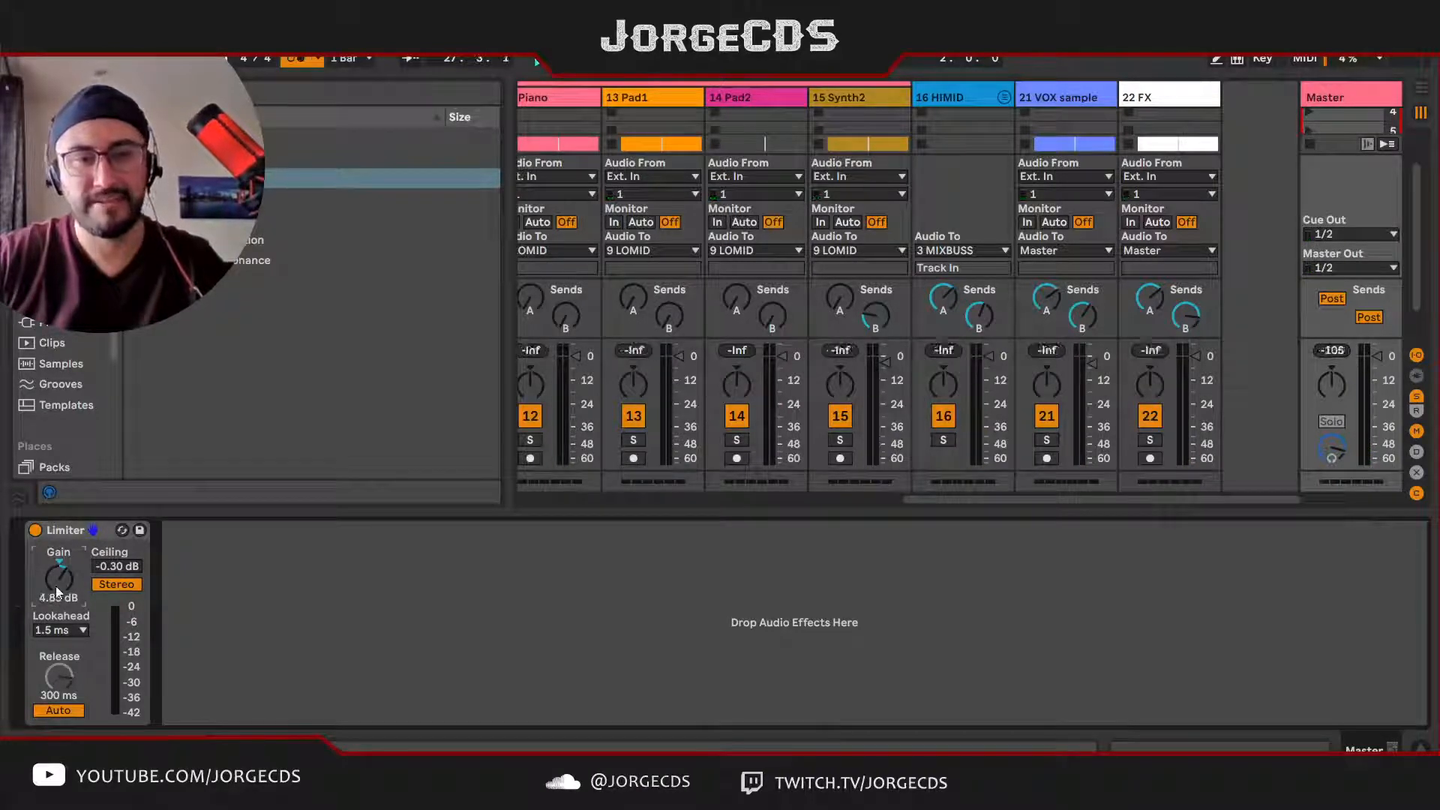
key(space)
drag(55, 587, 55, 581)
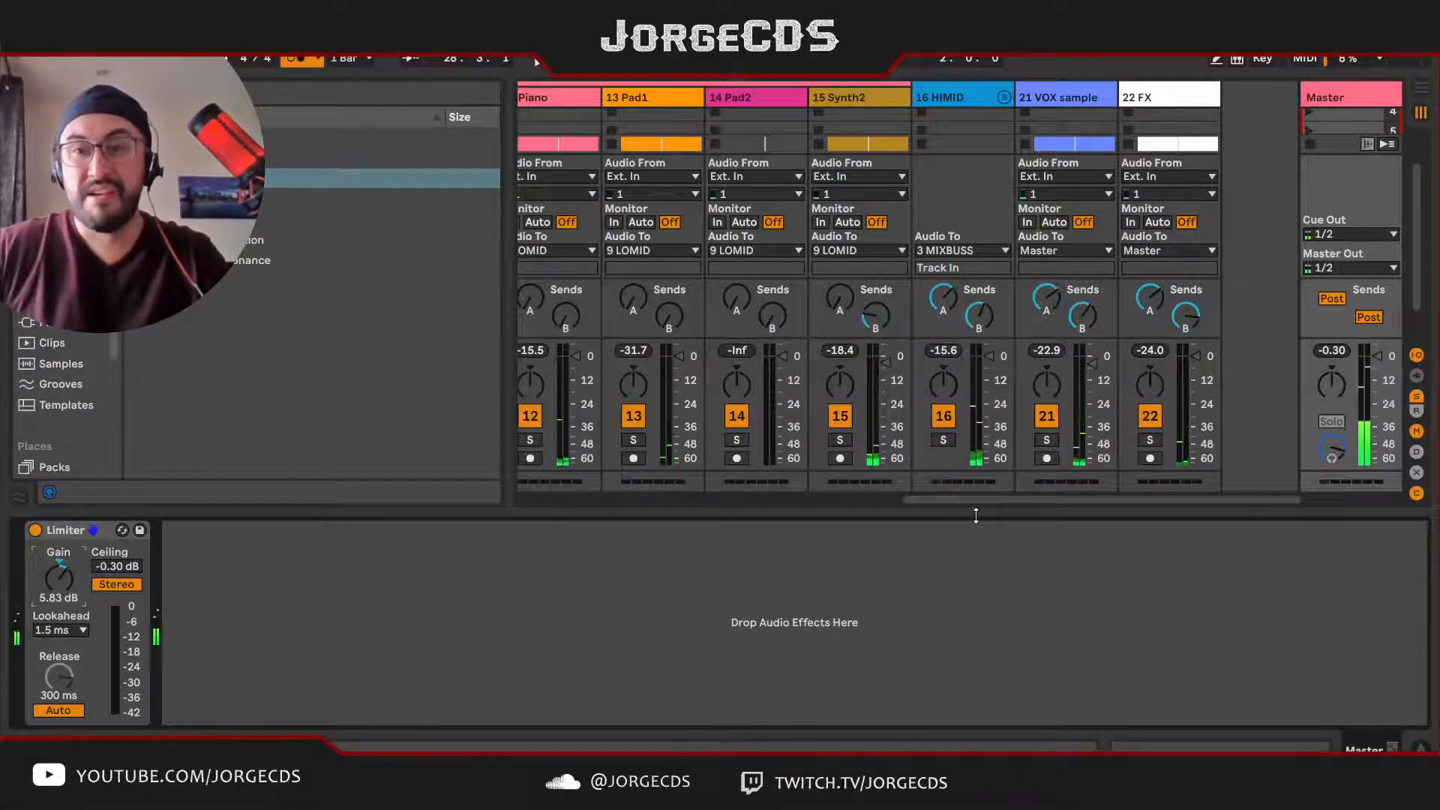
Step: Delete the disabled EQ Eight and Compressor from the PUNCH track's device chain
drag(974, 501, 491, 509)
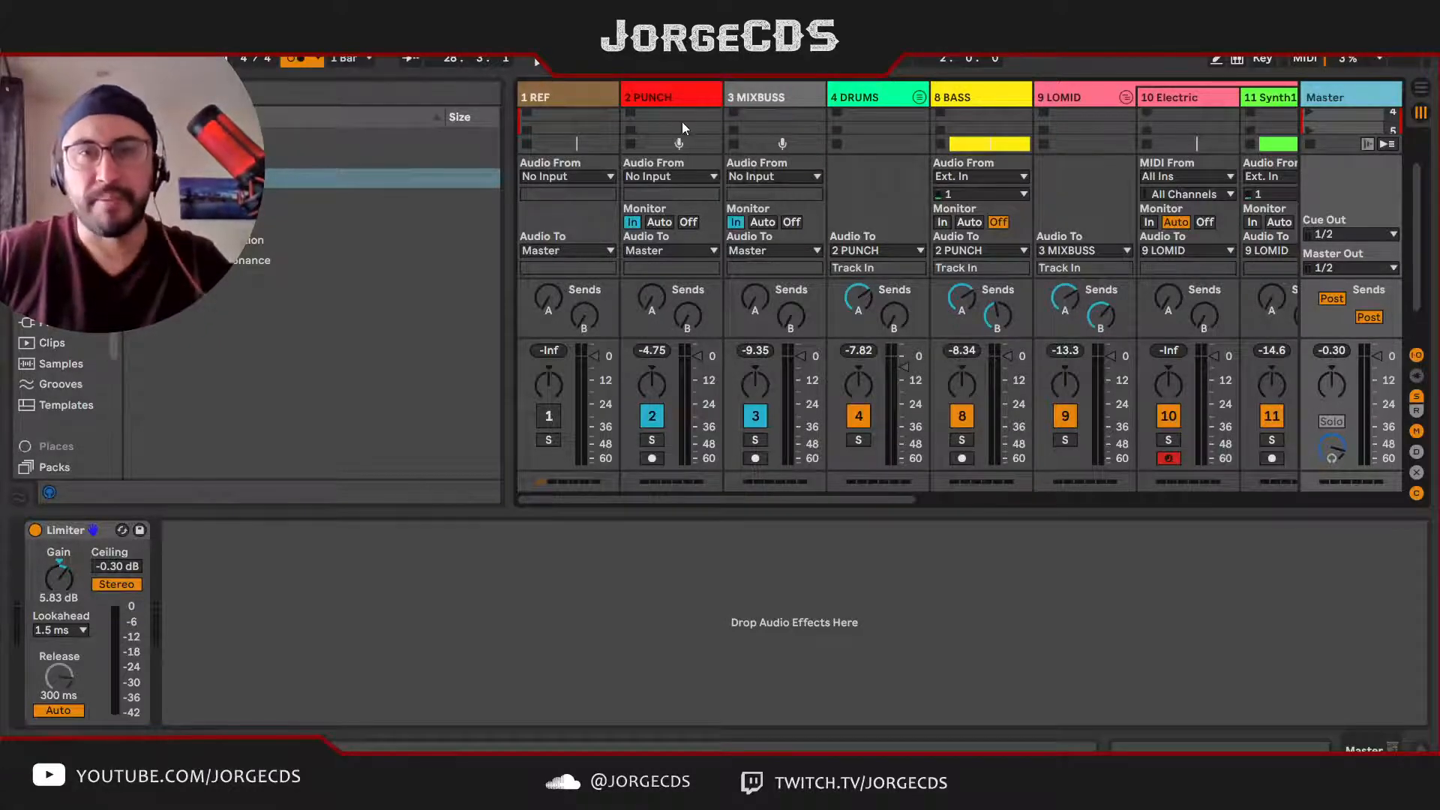
click(677, 101)
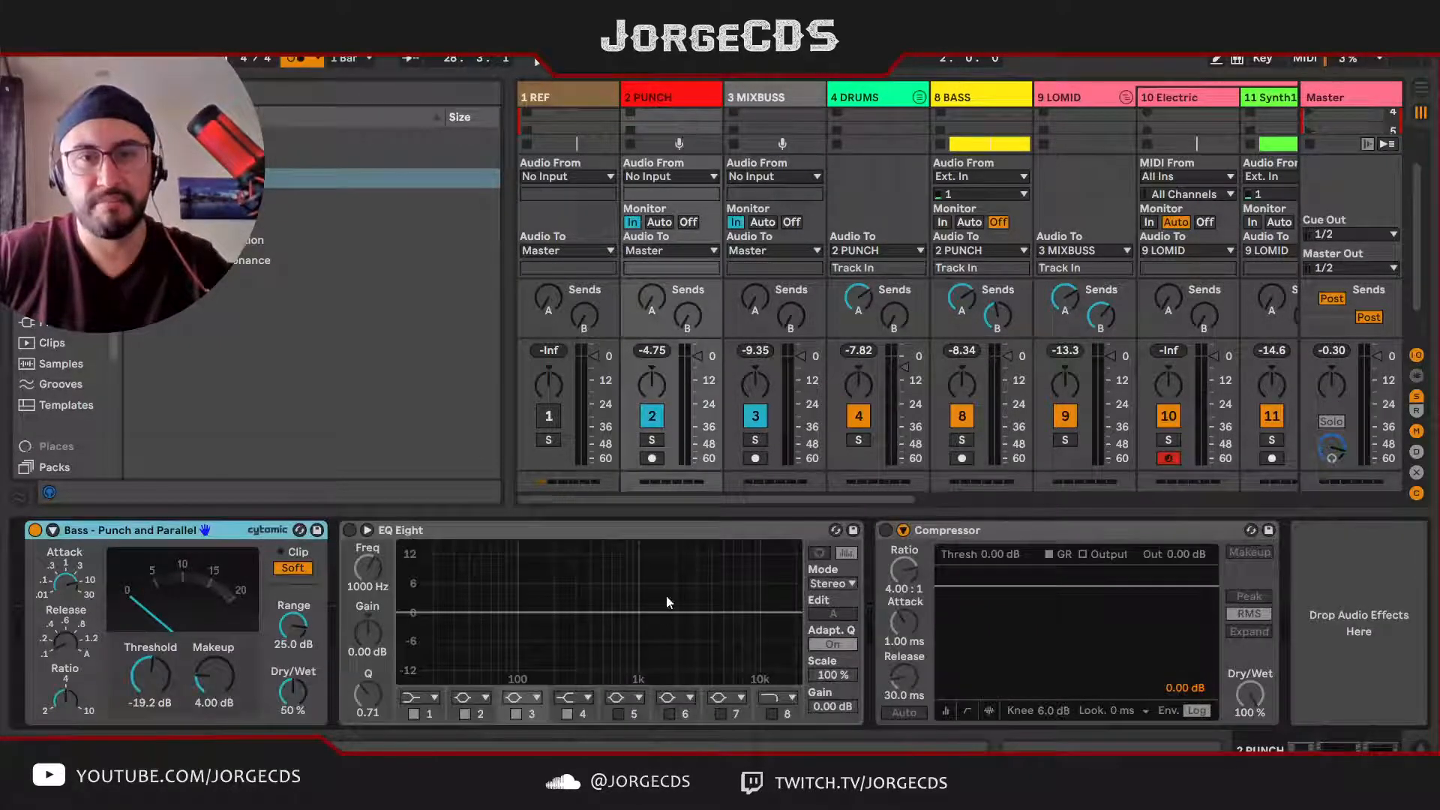
click(624, 533)
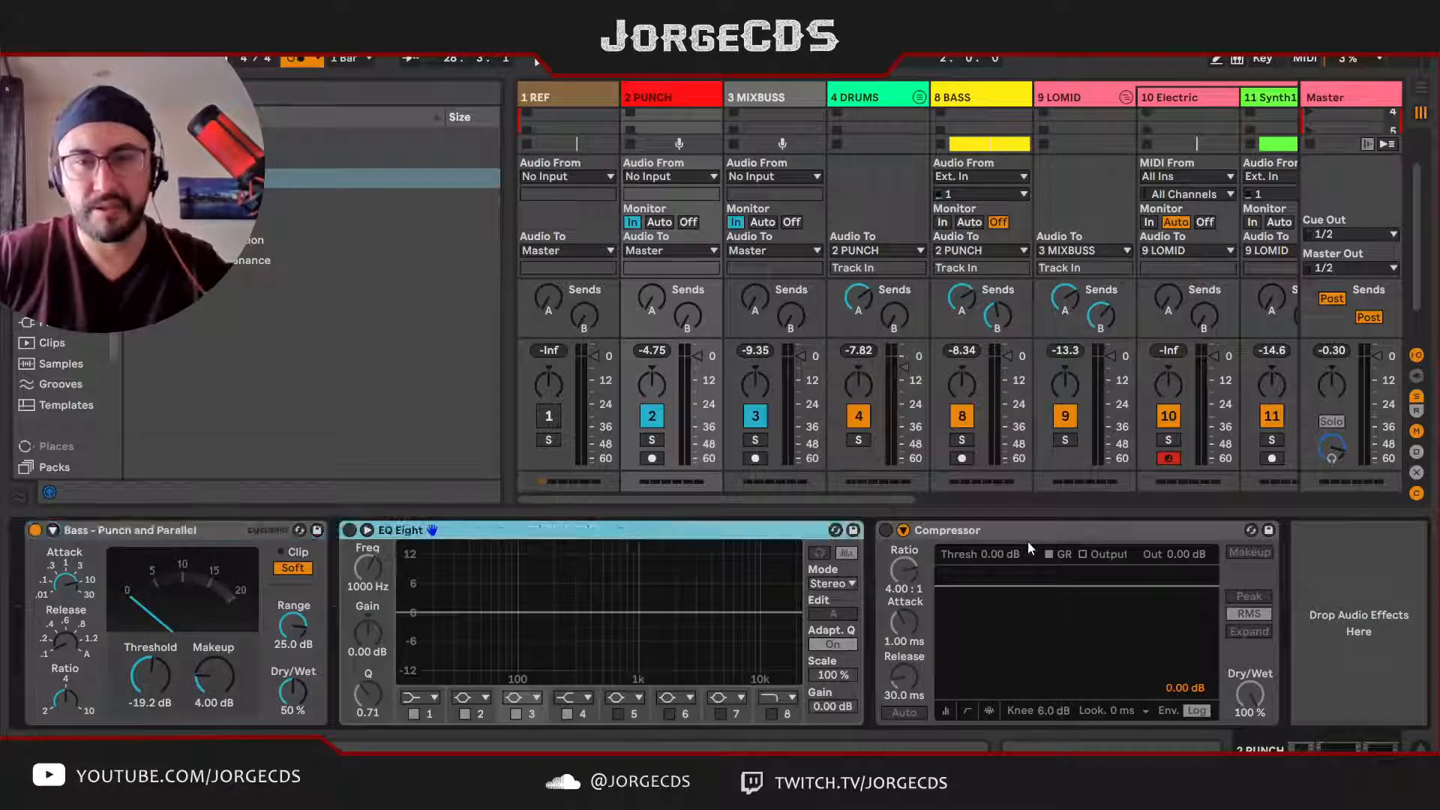
shift+click(1078, 537)
key(Delete)
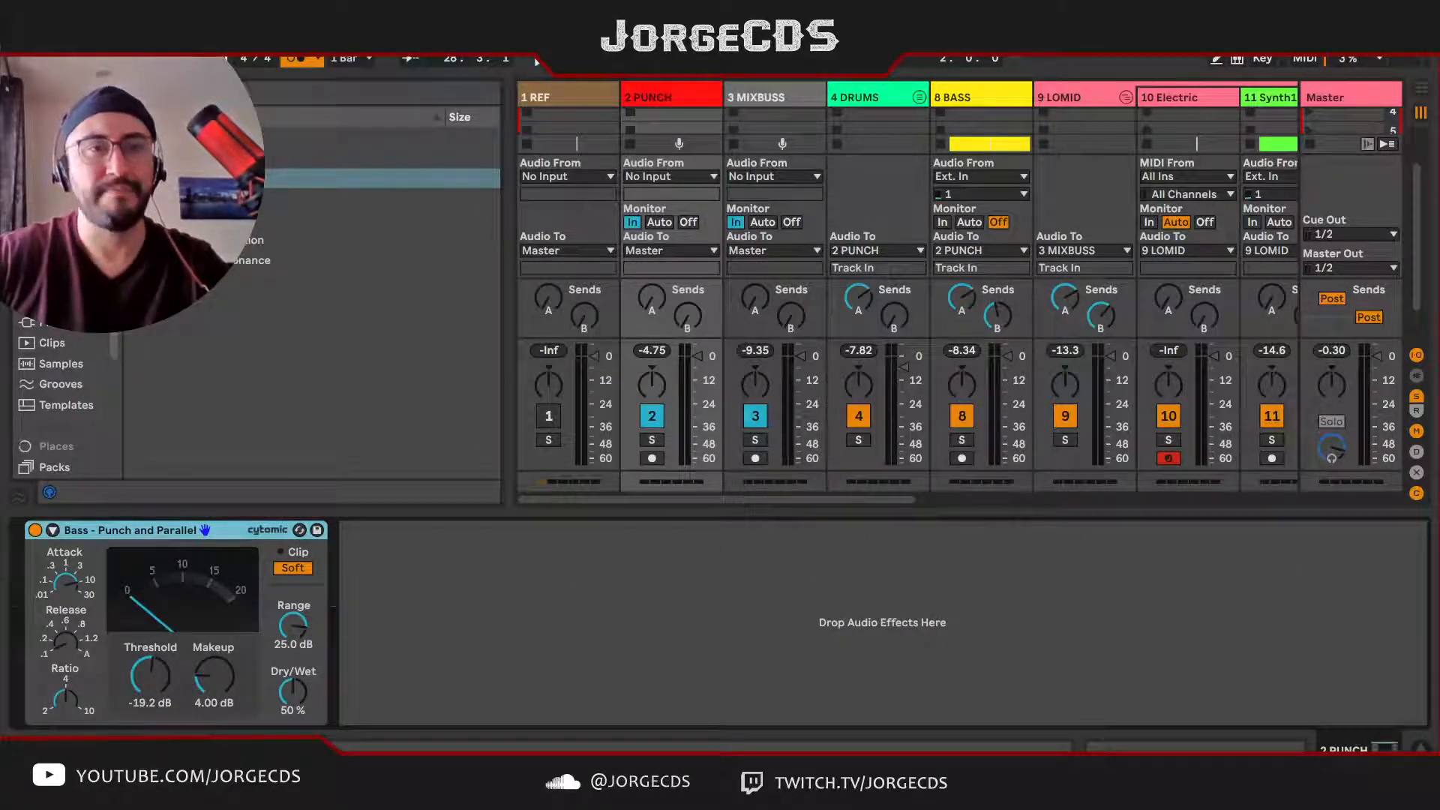
Step: Add Multiband Dynamics after the Bass - Punch and Parallel compressor on the PUNCH track and load its OTT preset
click(62, 240)
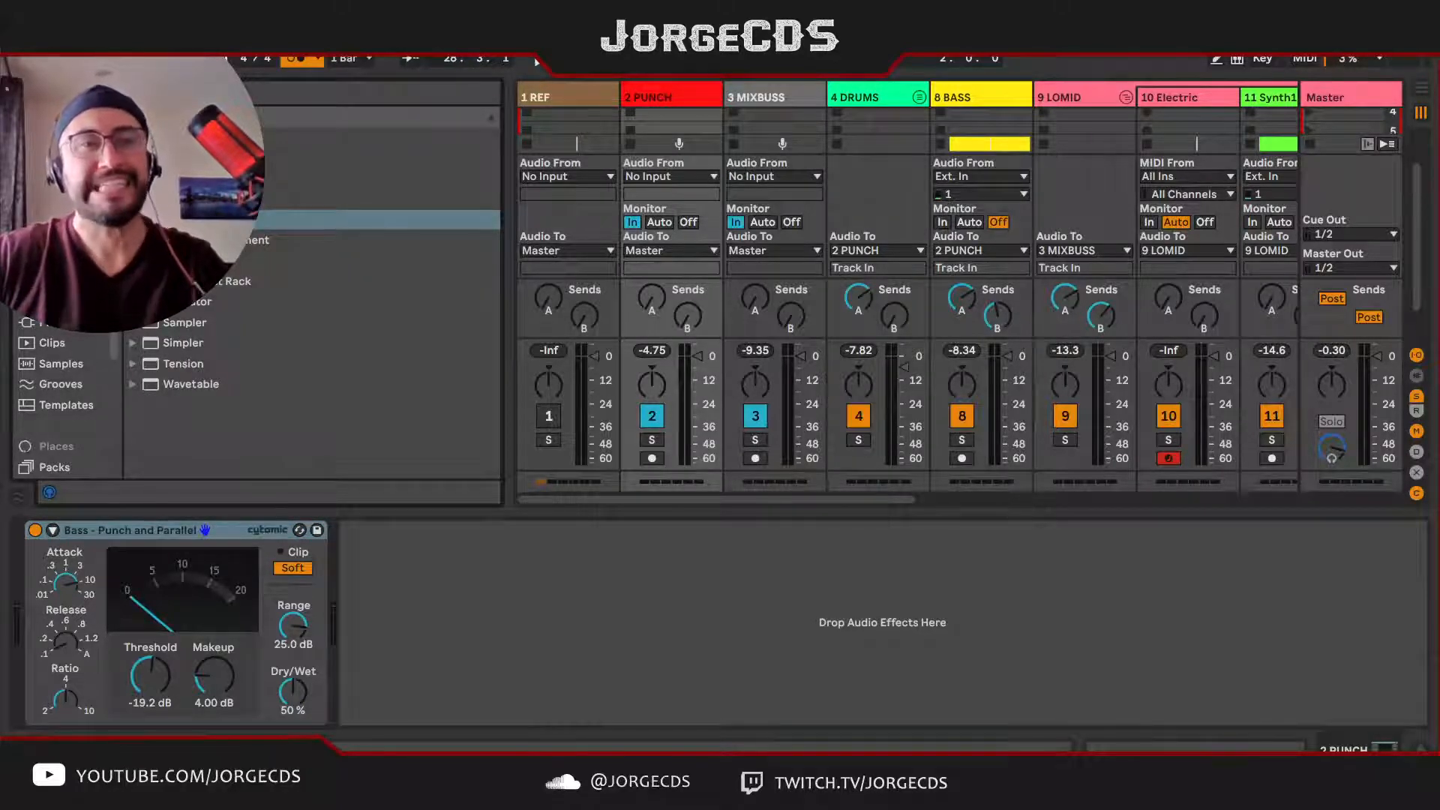
click(65, 261)
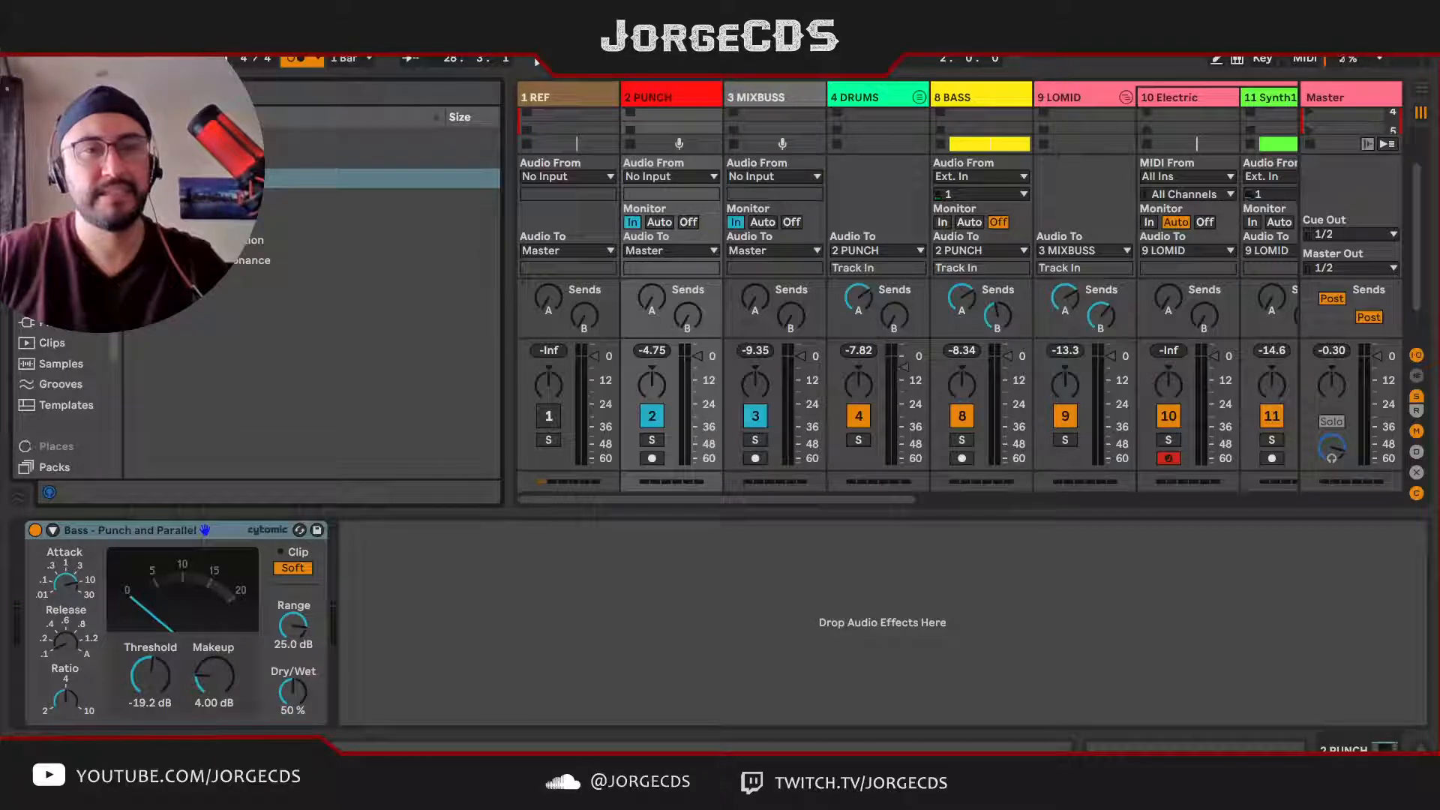
click(132, 219)
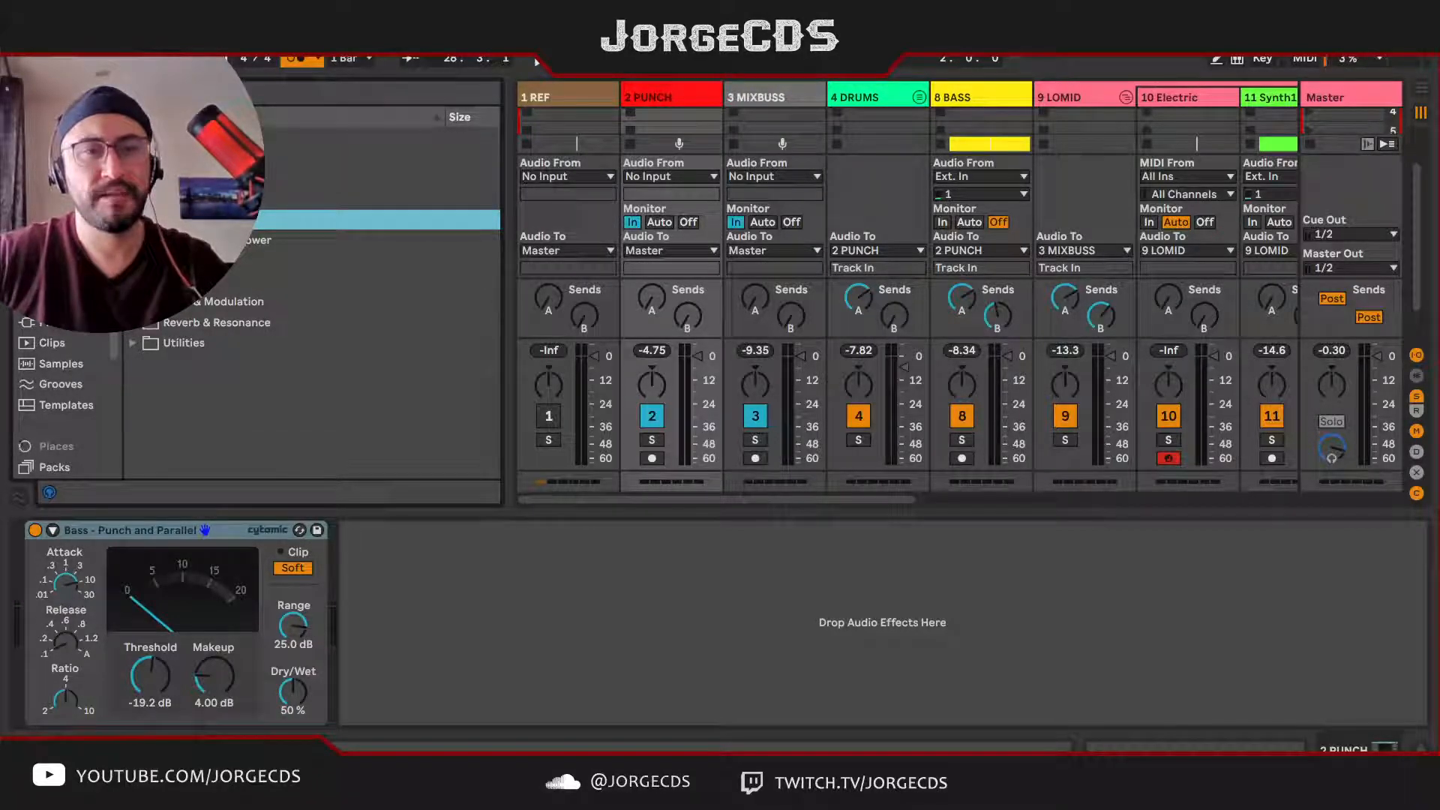
click(132, 178)
click(145, 240)
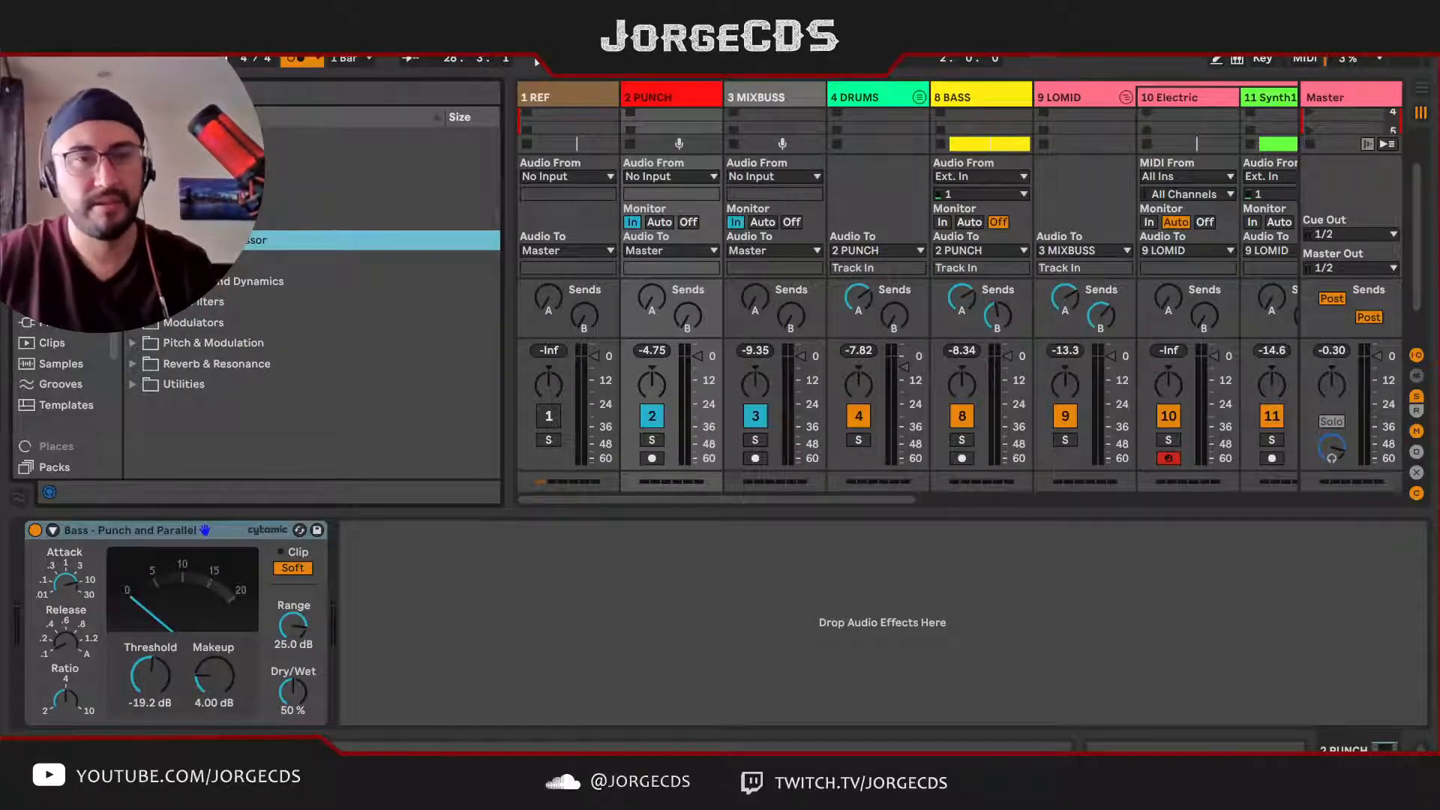
drag(210, 284, 499, 598)
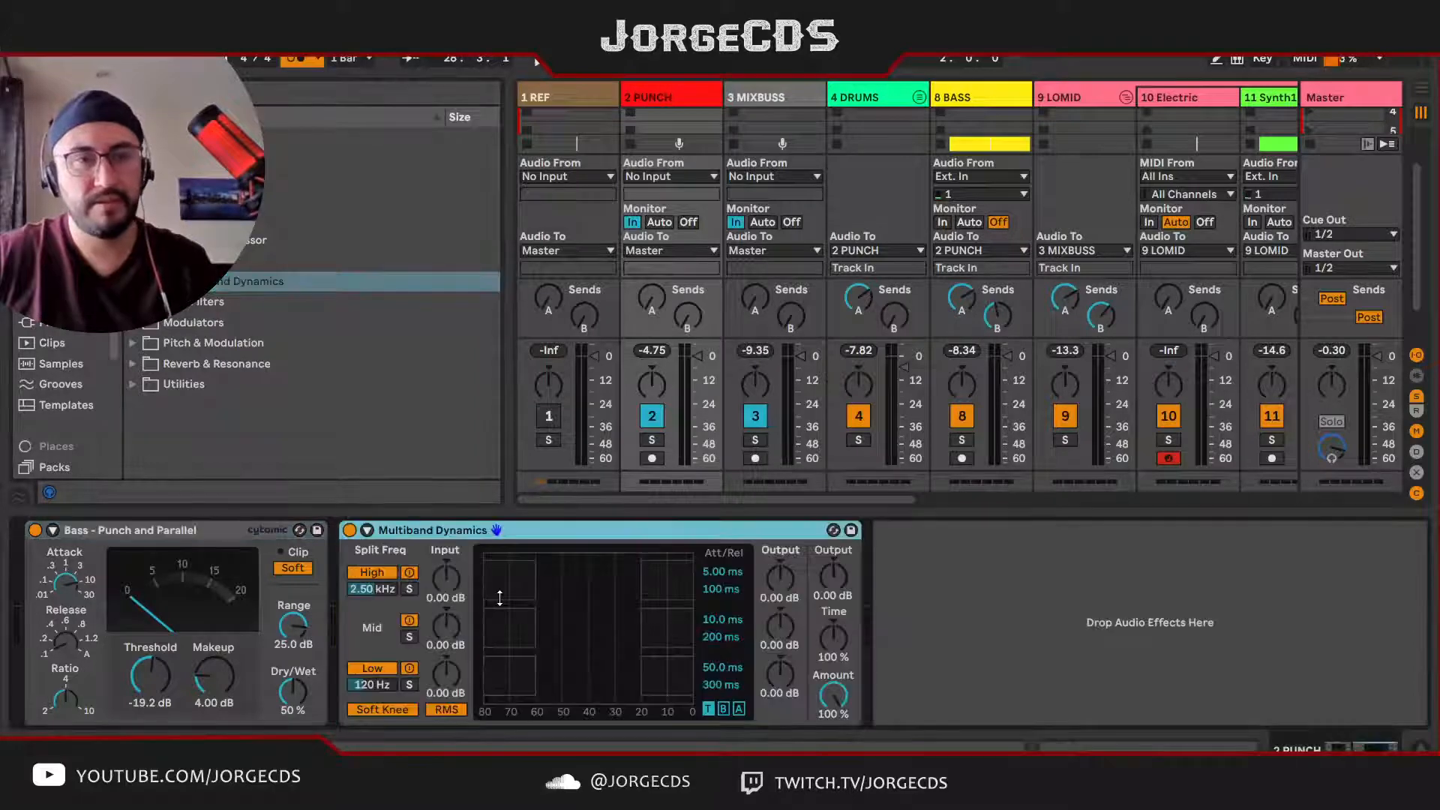
click(832, 530)
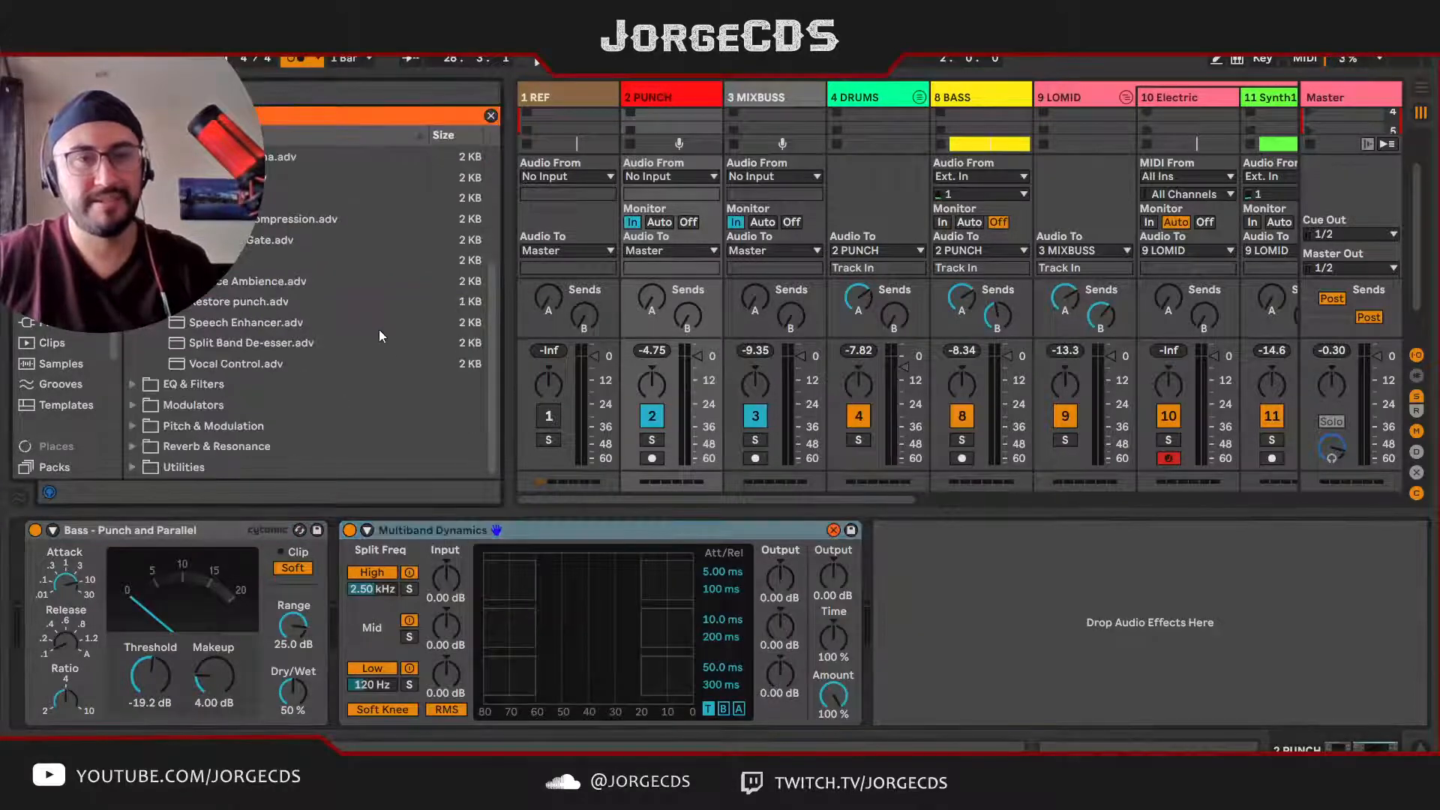
double_click(228, 261)
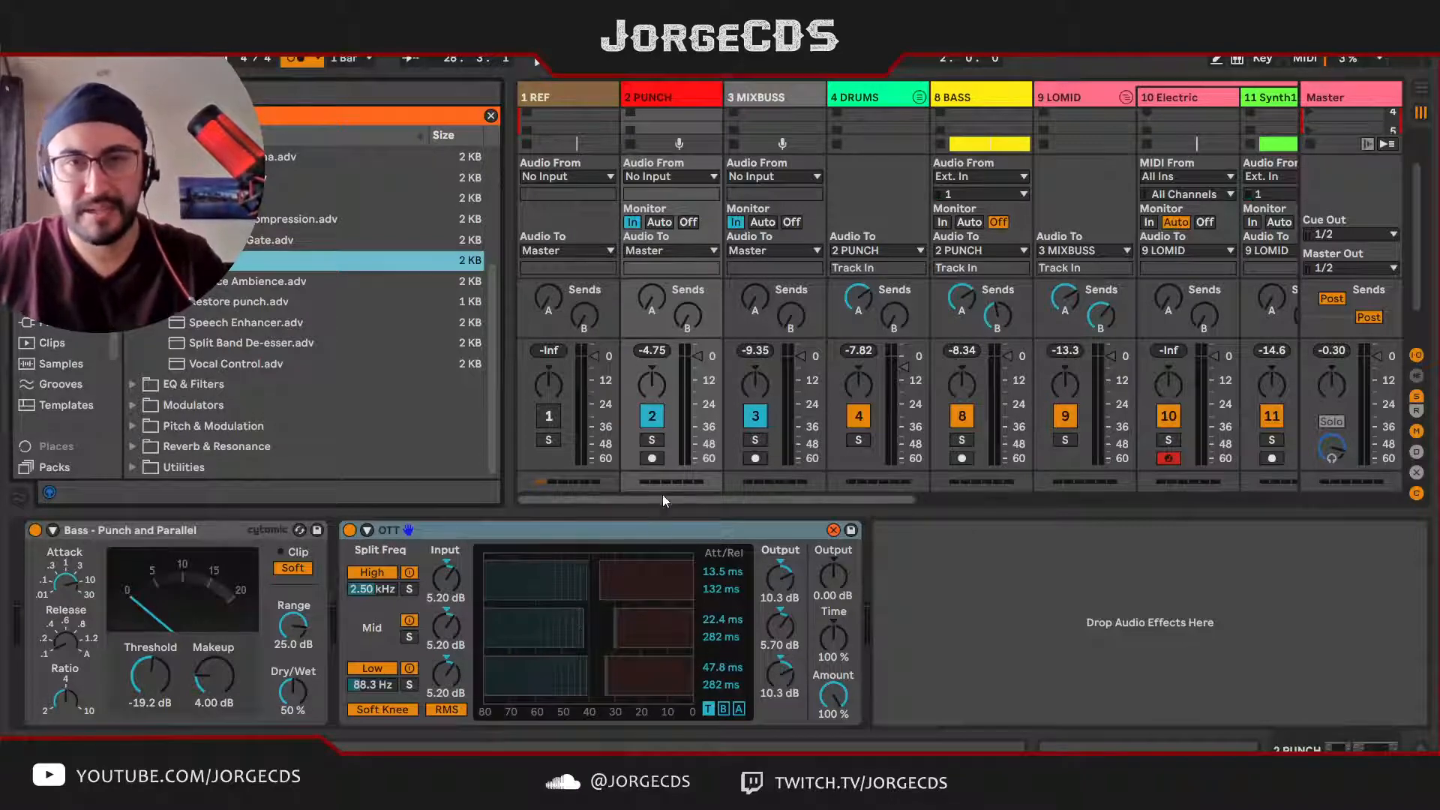
Step: Solo PUNCH and set the OTT device's Amount to 10% after listening to lower settings
click(652, 439)
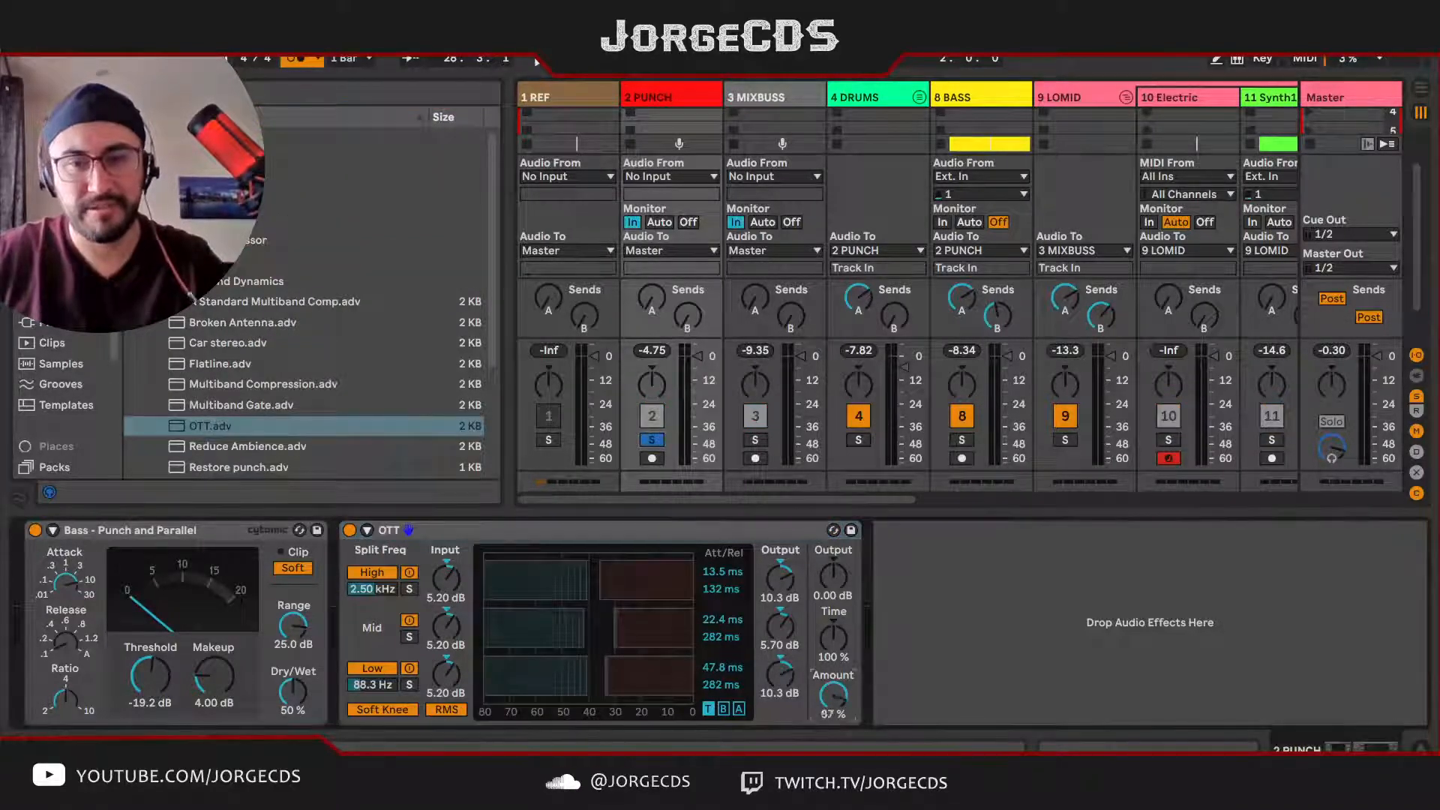
drag(833, 694, 832, 743)
key(space)
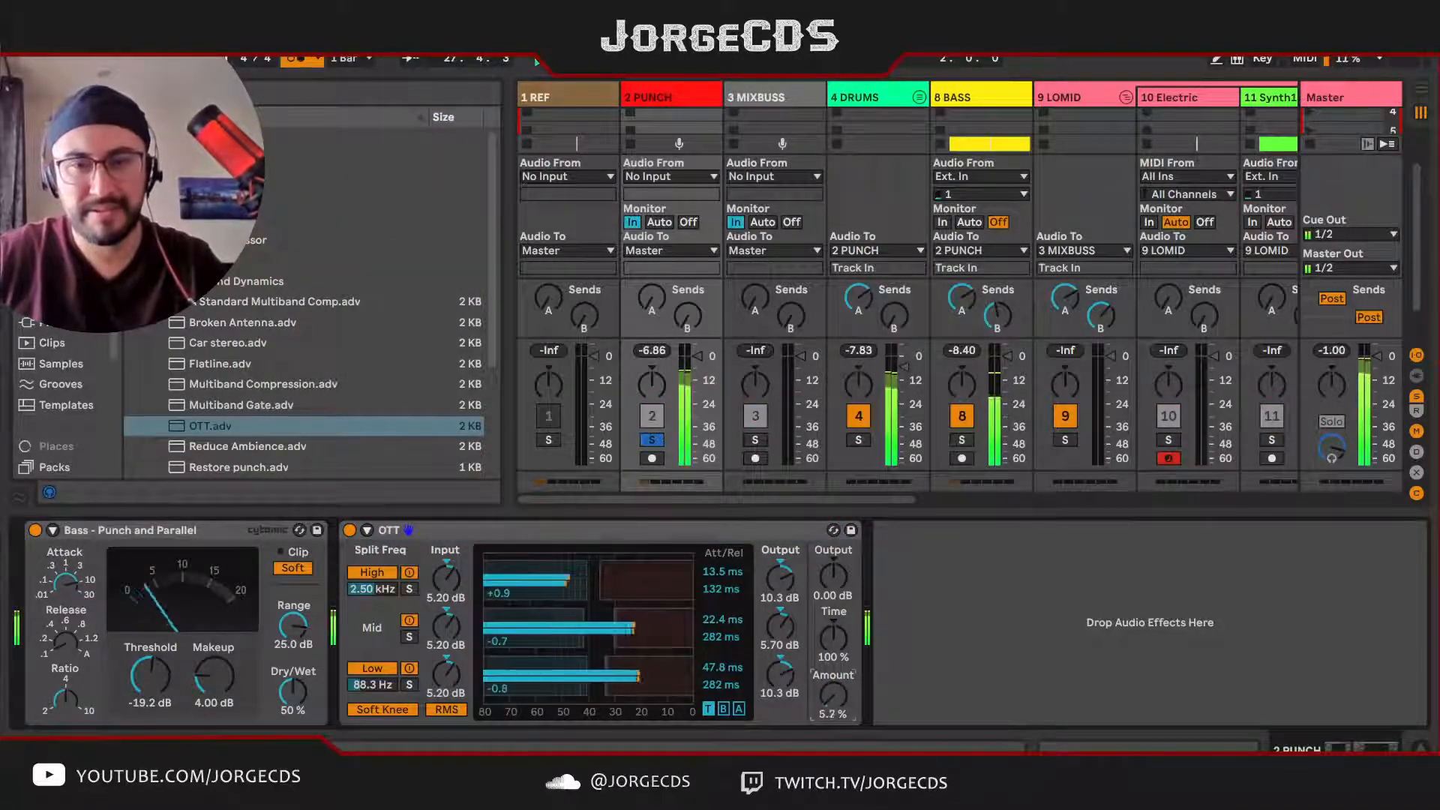
drag(835, 696, 834, 644)
key(space)
key(ctrl+z)
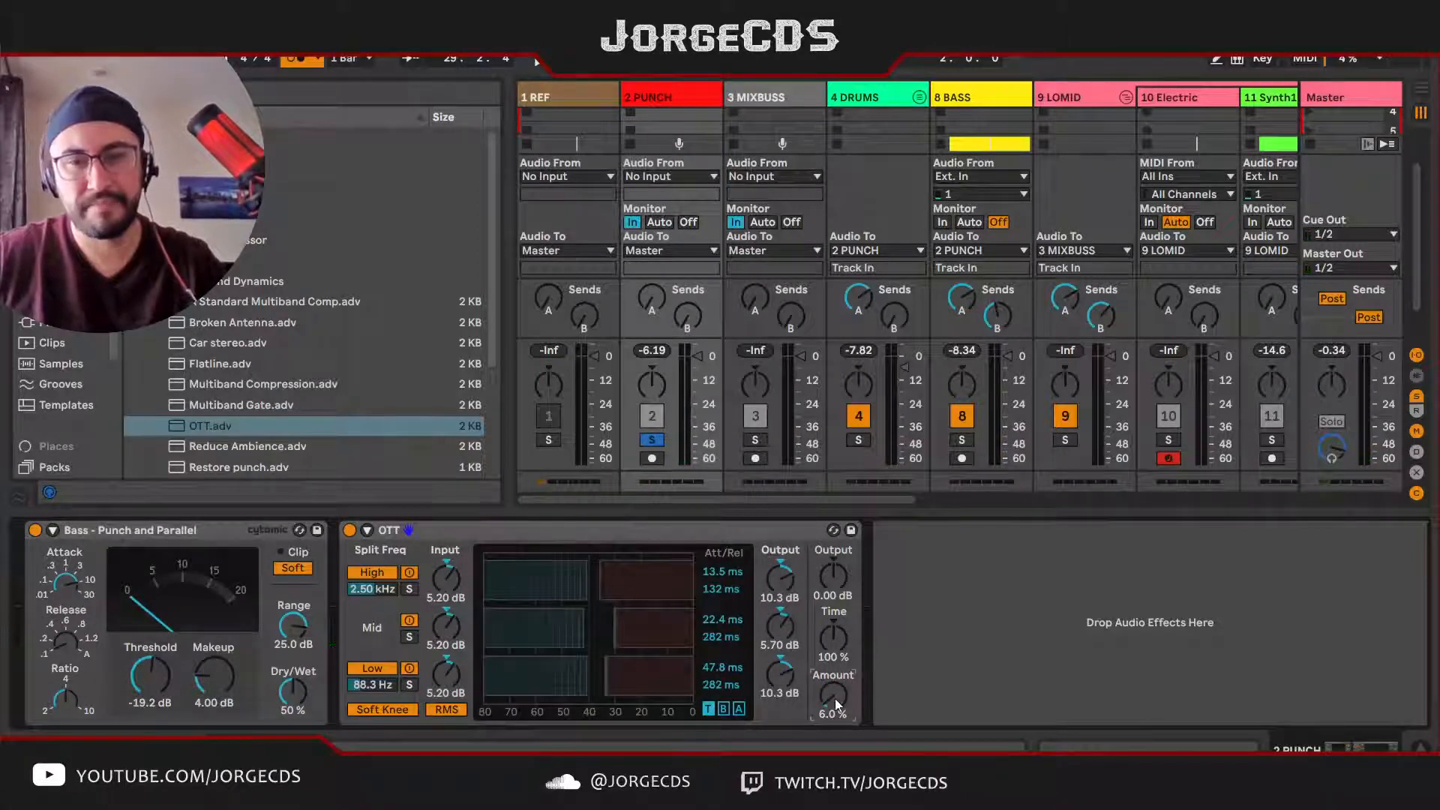
drag(835, 699, 835, 694)
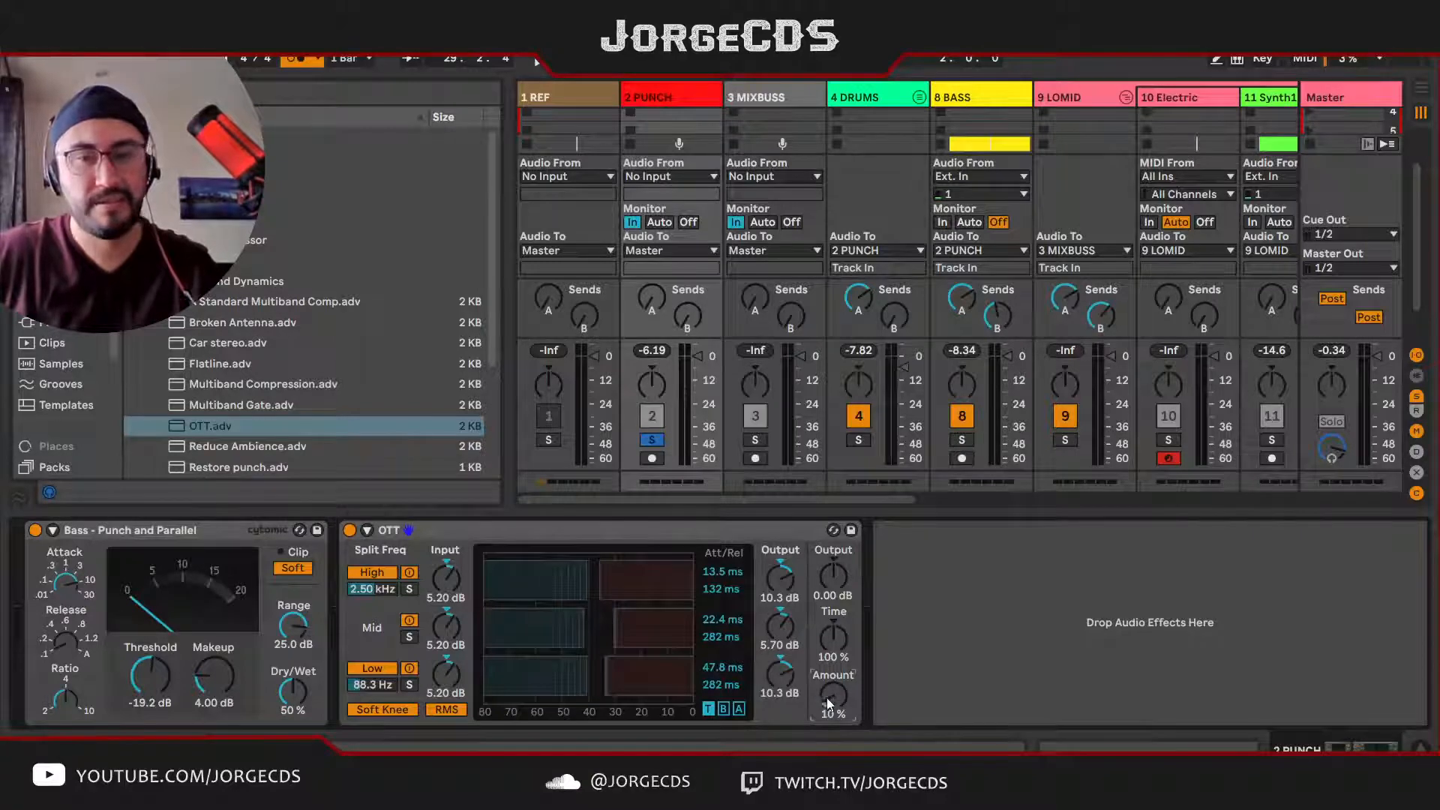
Step: Set OTT's Time to 253% on PUNCH while listening to the soloed bus
key(space)
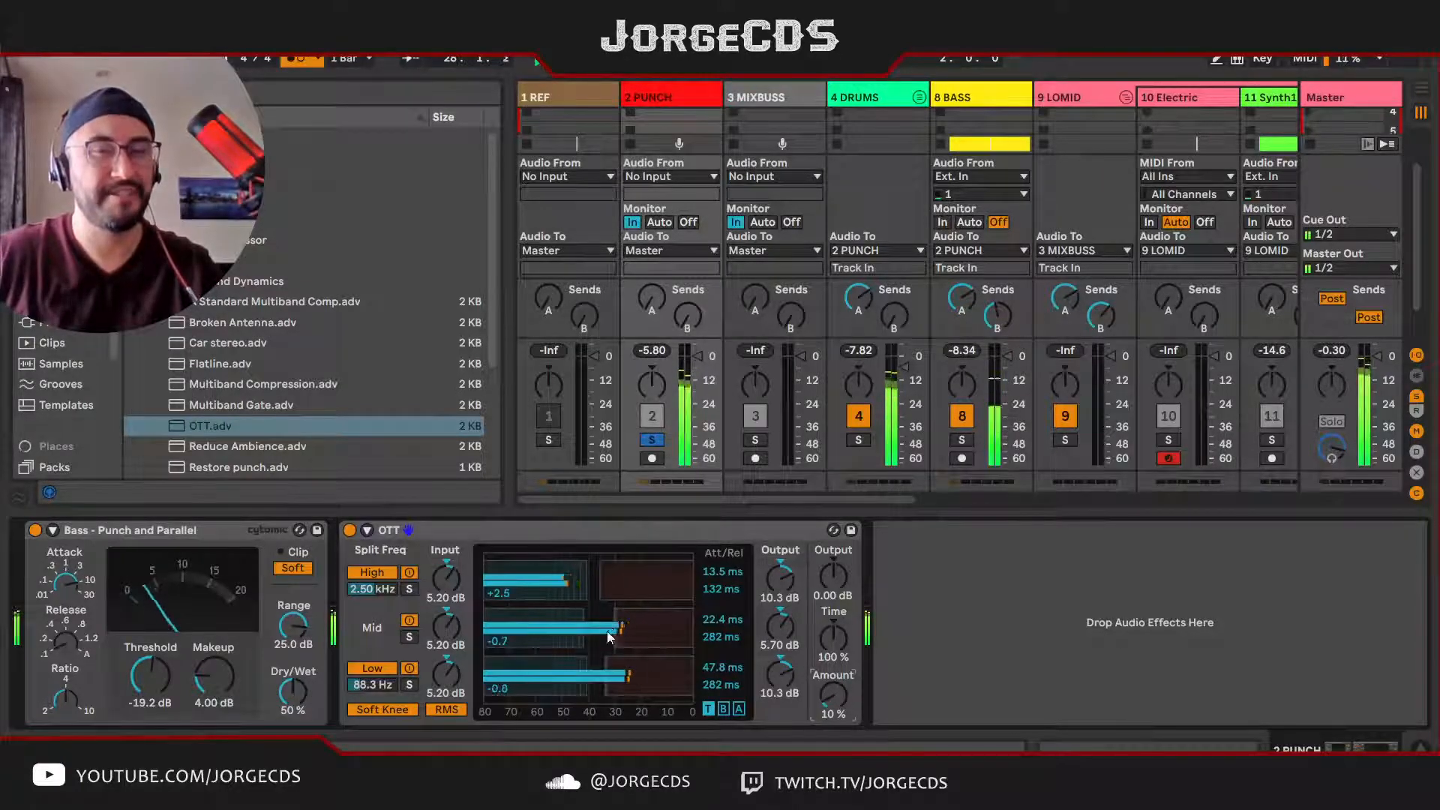
drag(830, 654, 830, 596)
key(space)
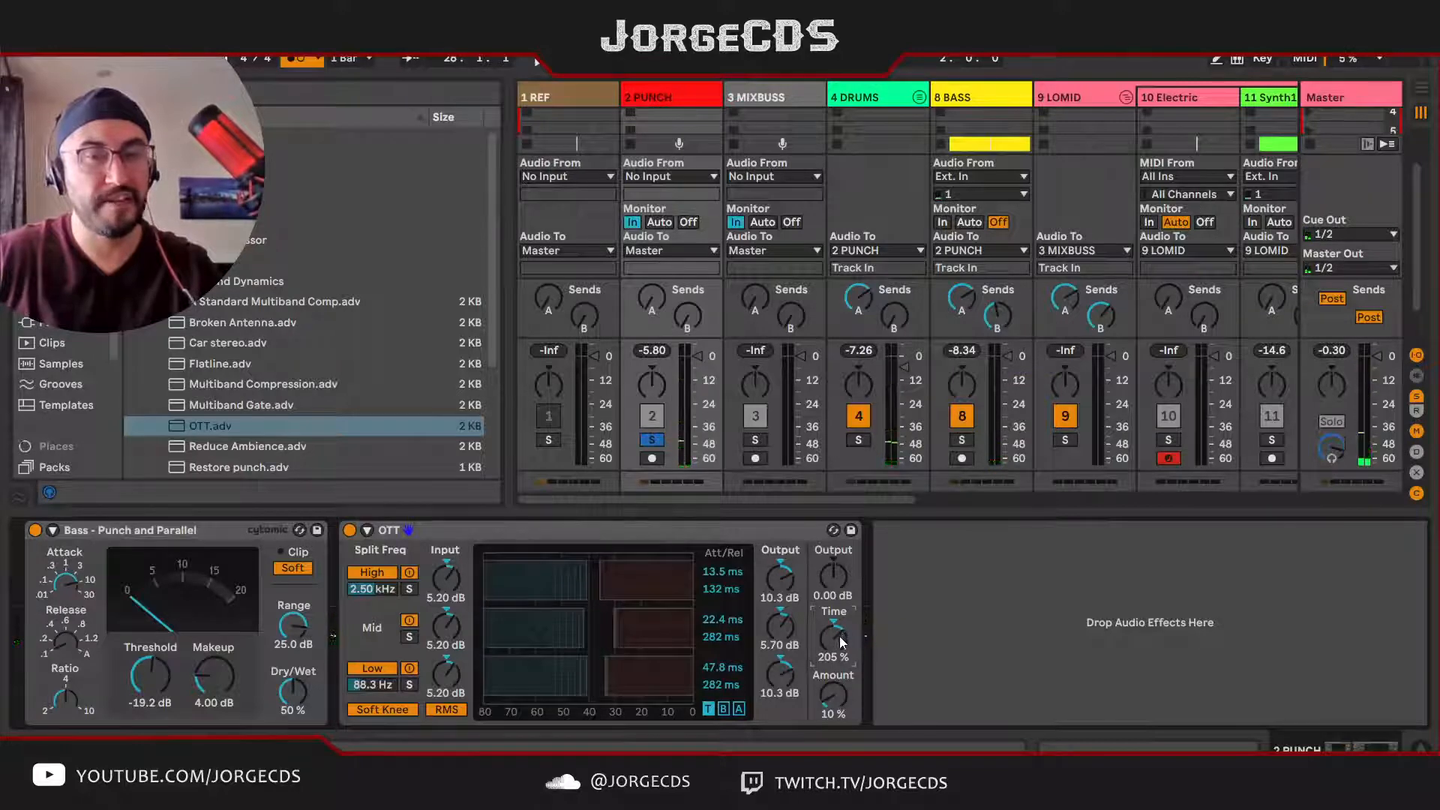
drag(836, 642, 835, 645)
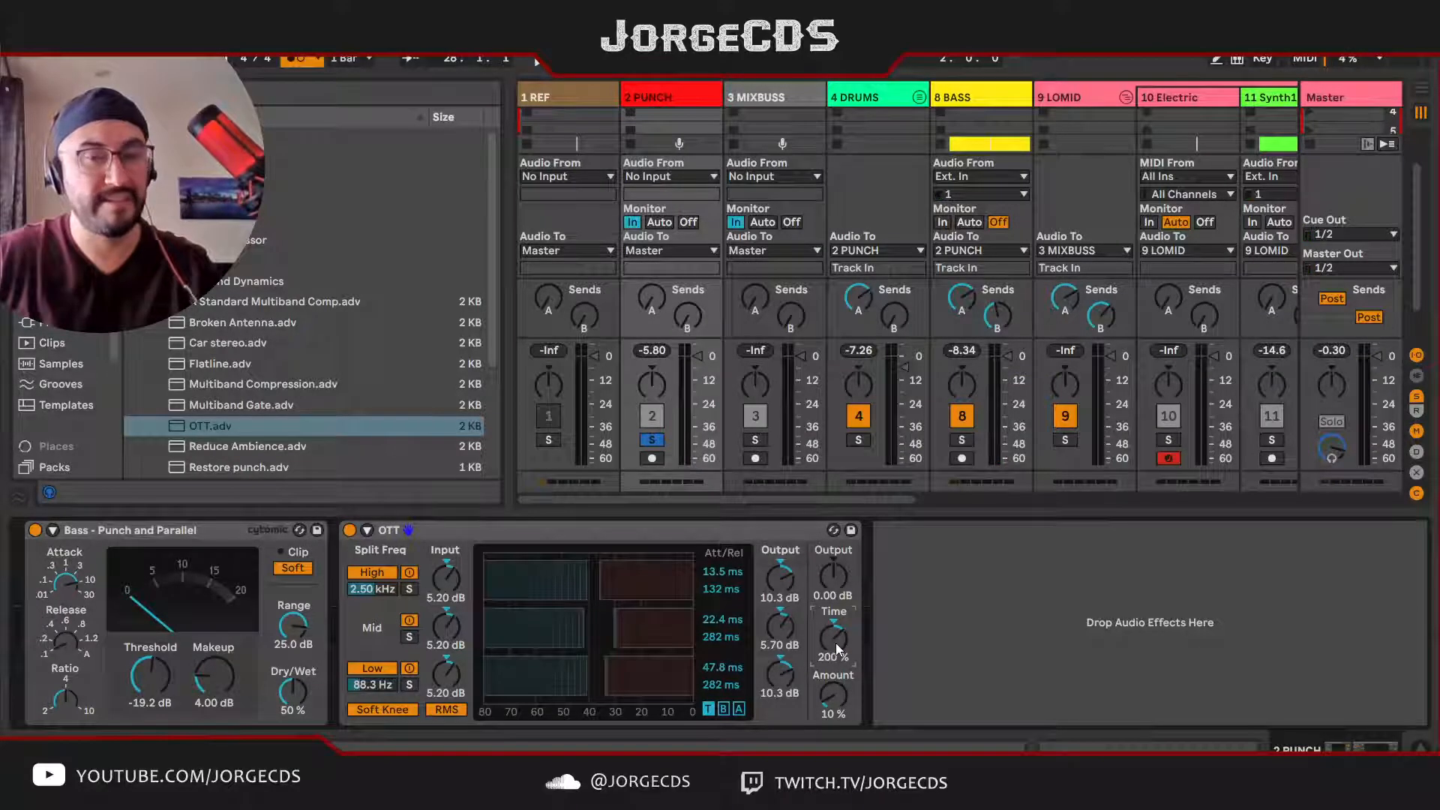
key(space)
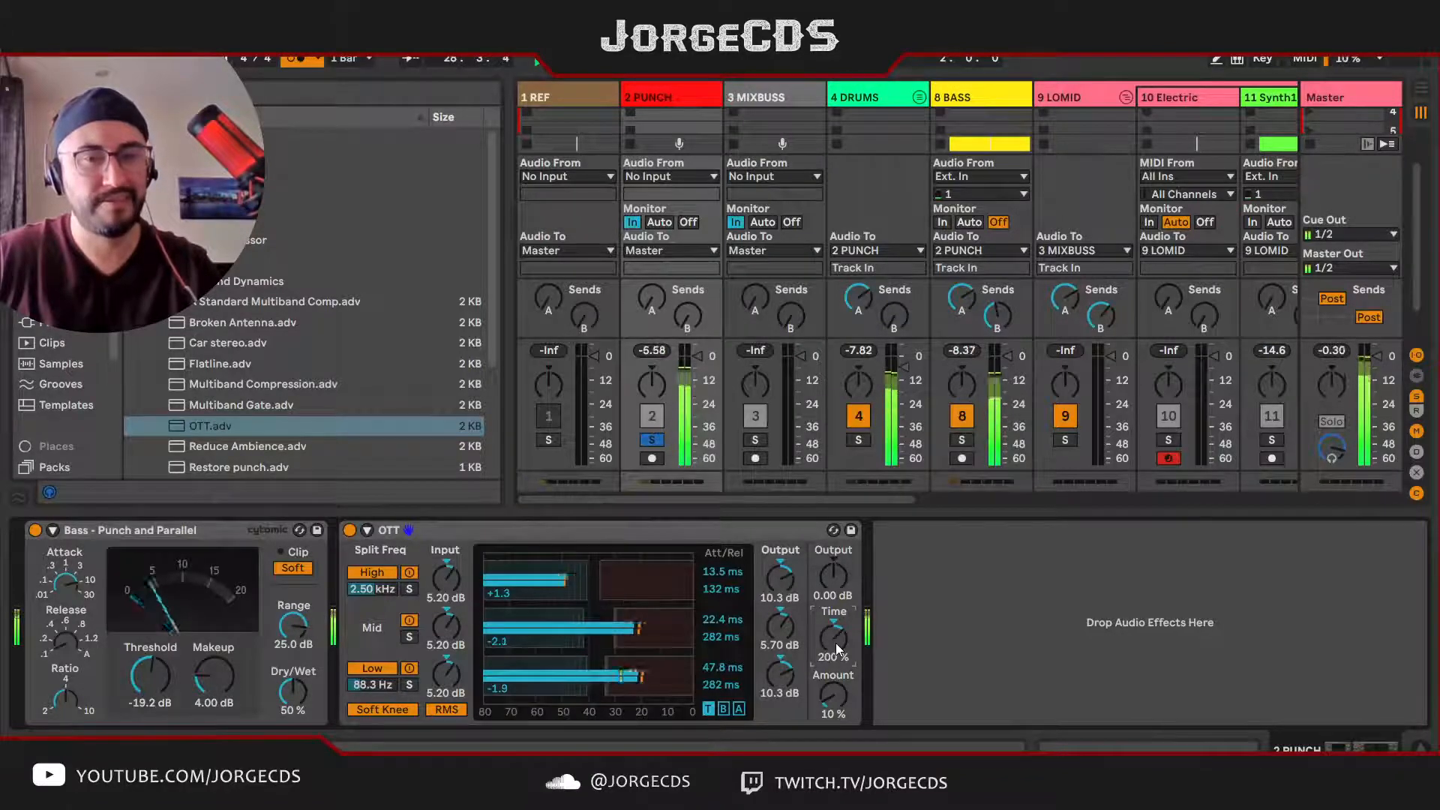
drag(836, 642, 836, 620)
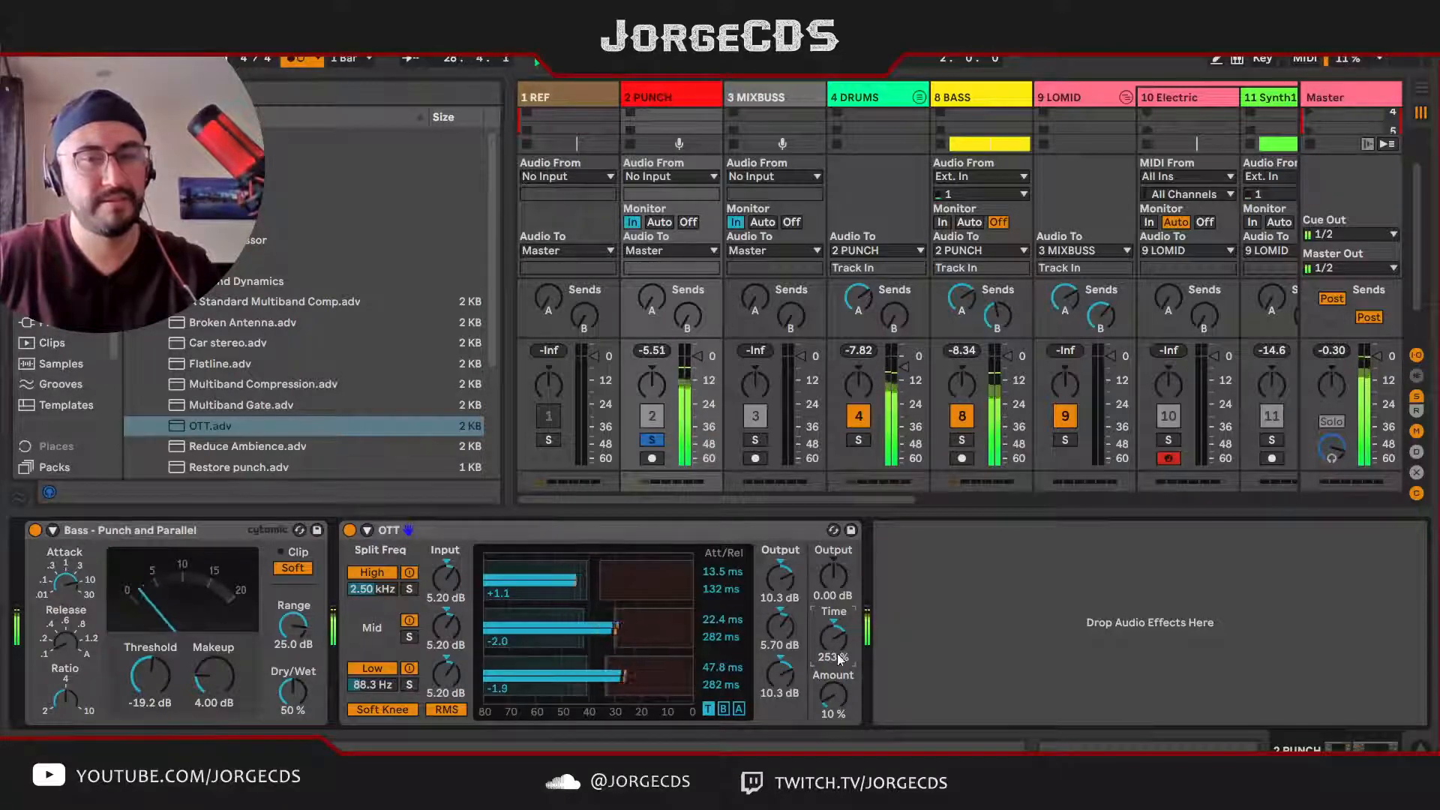
Step: Compare the soloed PUNCH bus with OTT bypassed and active, leaving OTT enabled
click(349, 529)
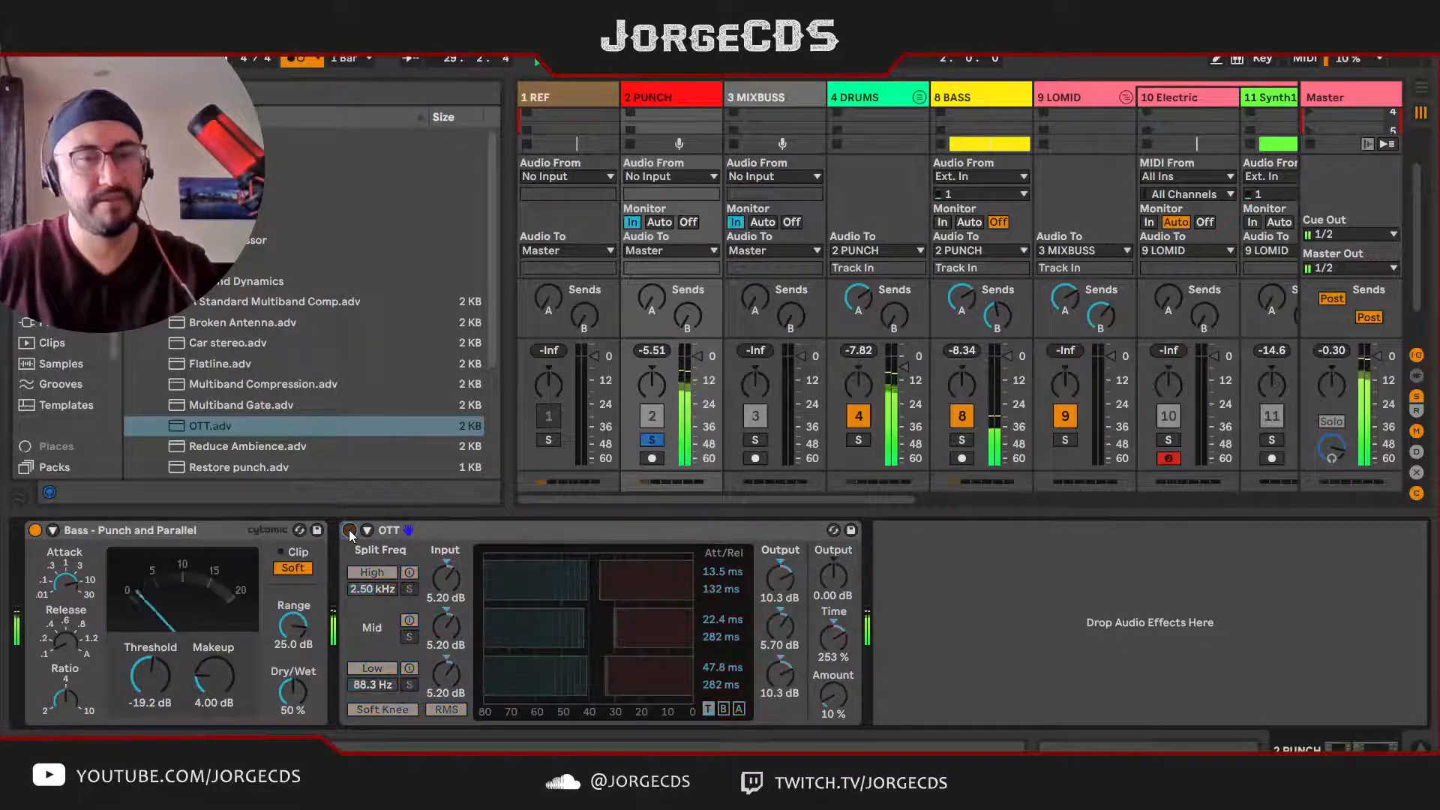
click(349, 529)
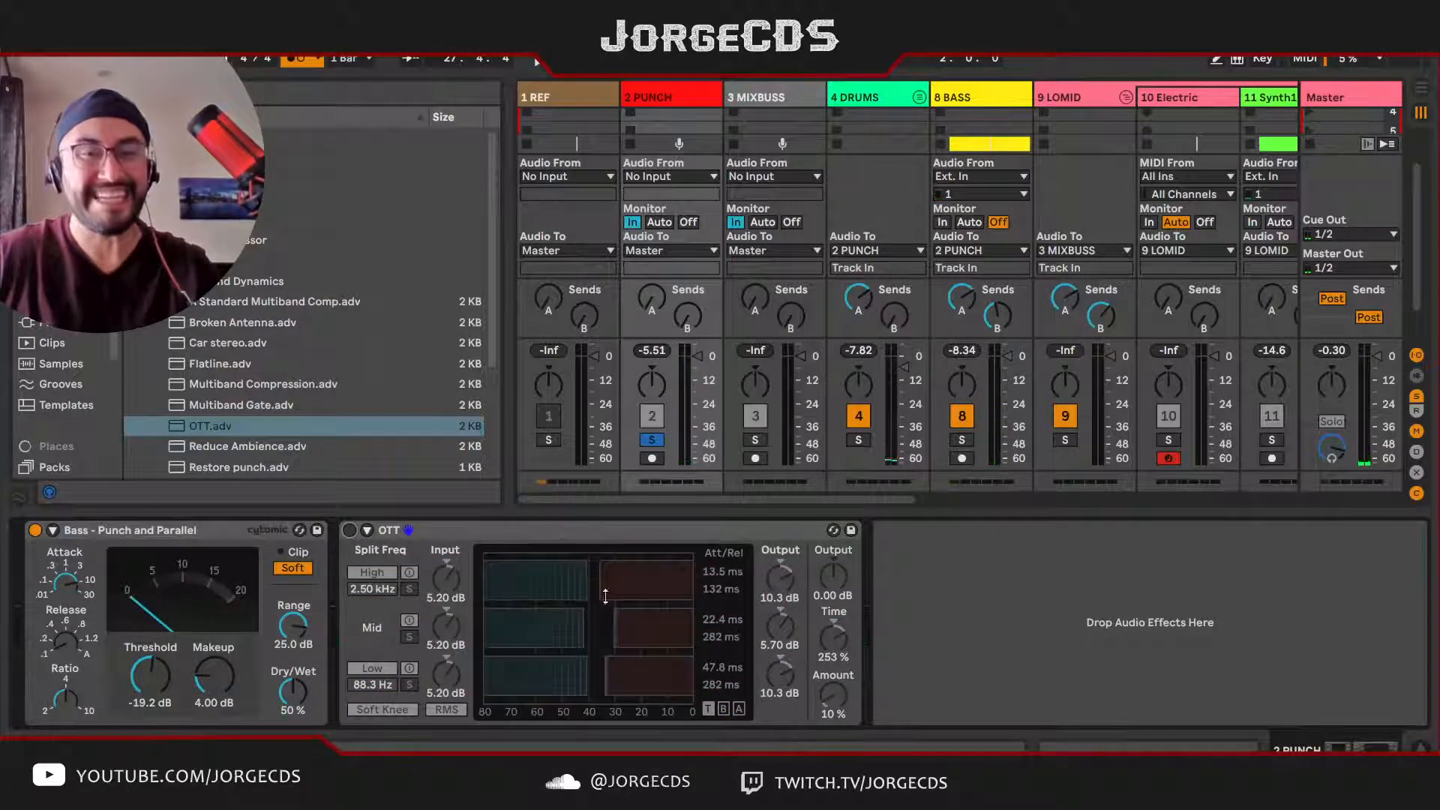
click(350, 530)
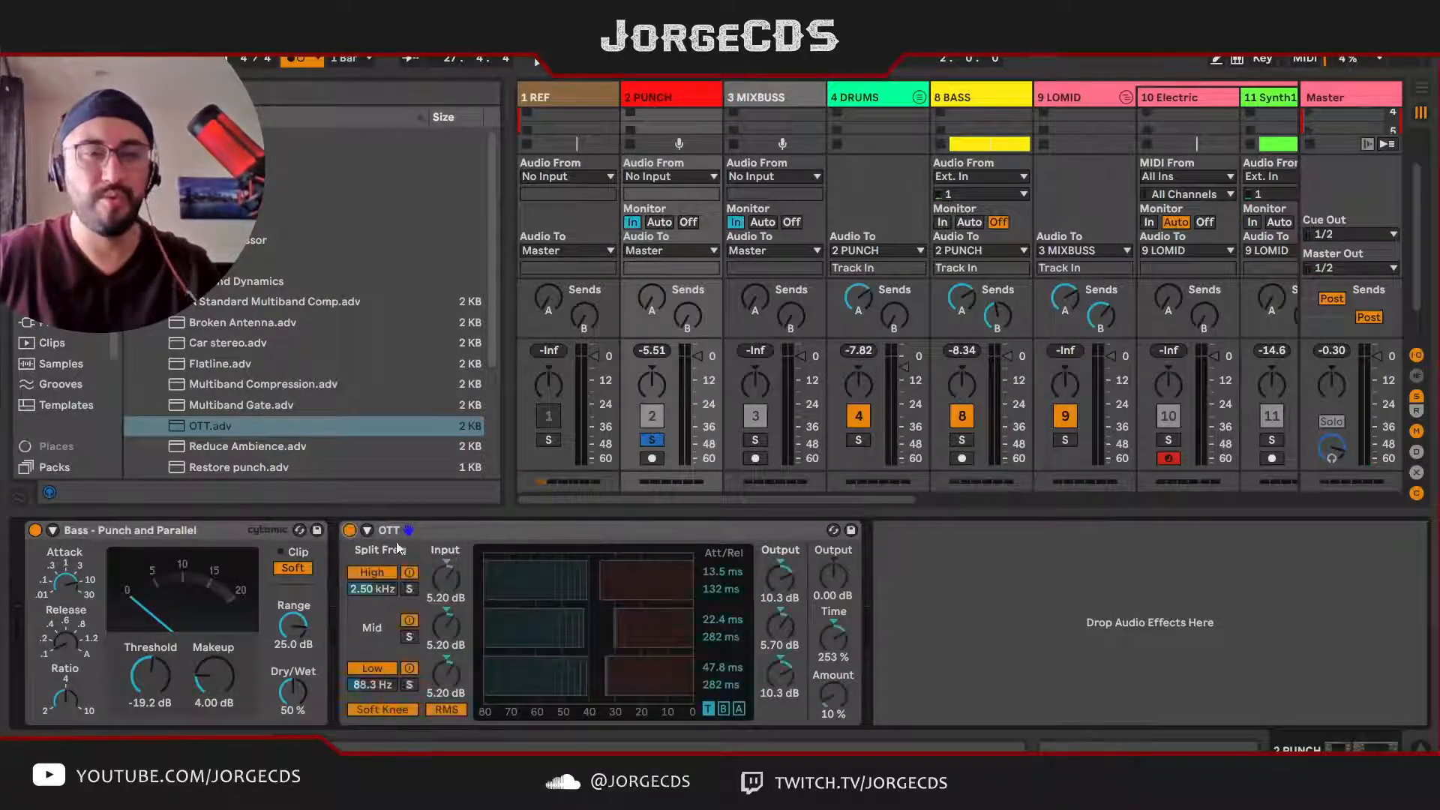
Step: Audition OTT's Amount on PUNCH at 100% and around 40%, and return it to 10%
drag(832, 696, 833, 699)
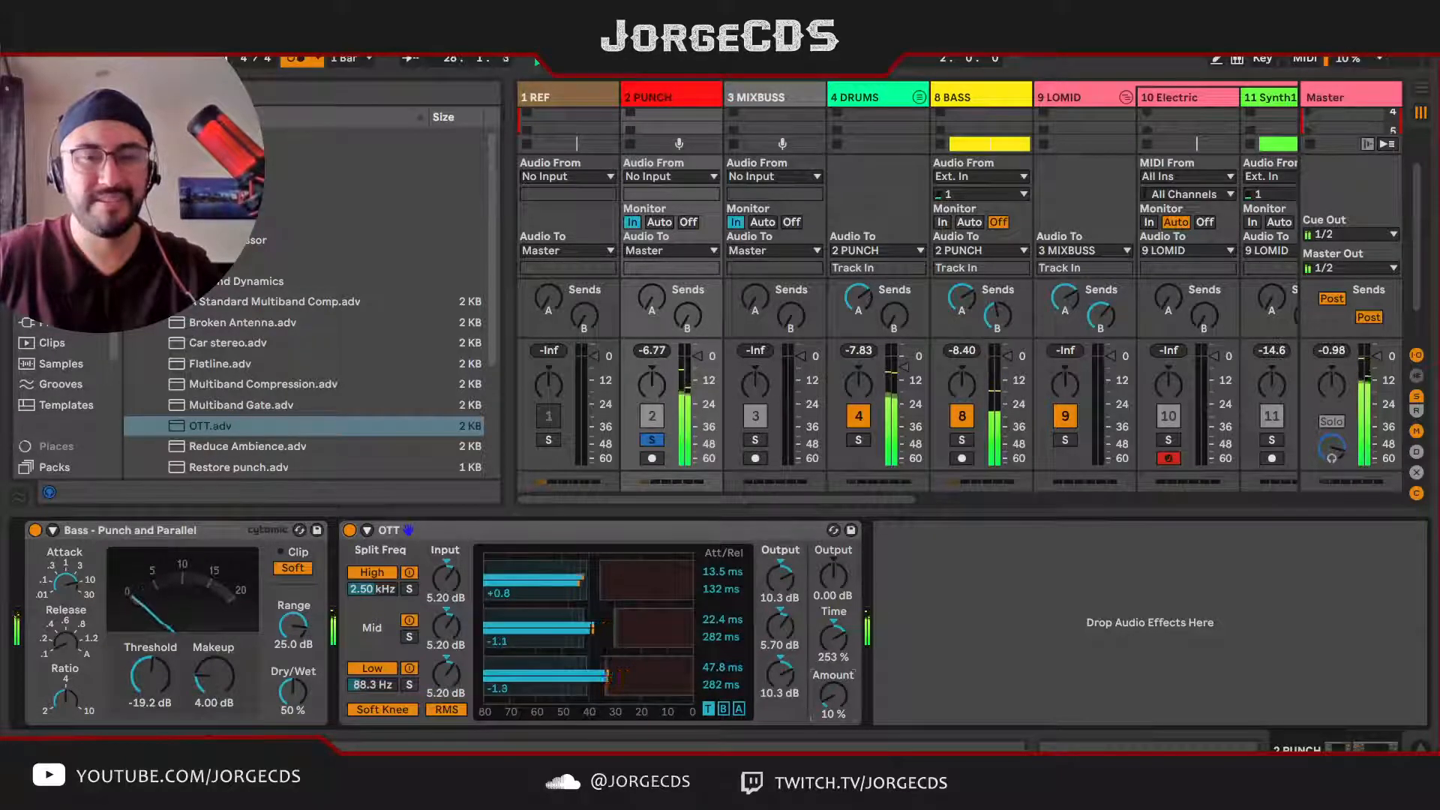
key(space)
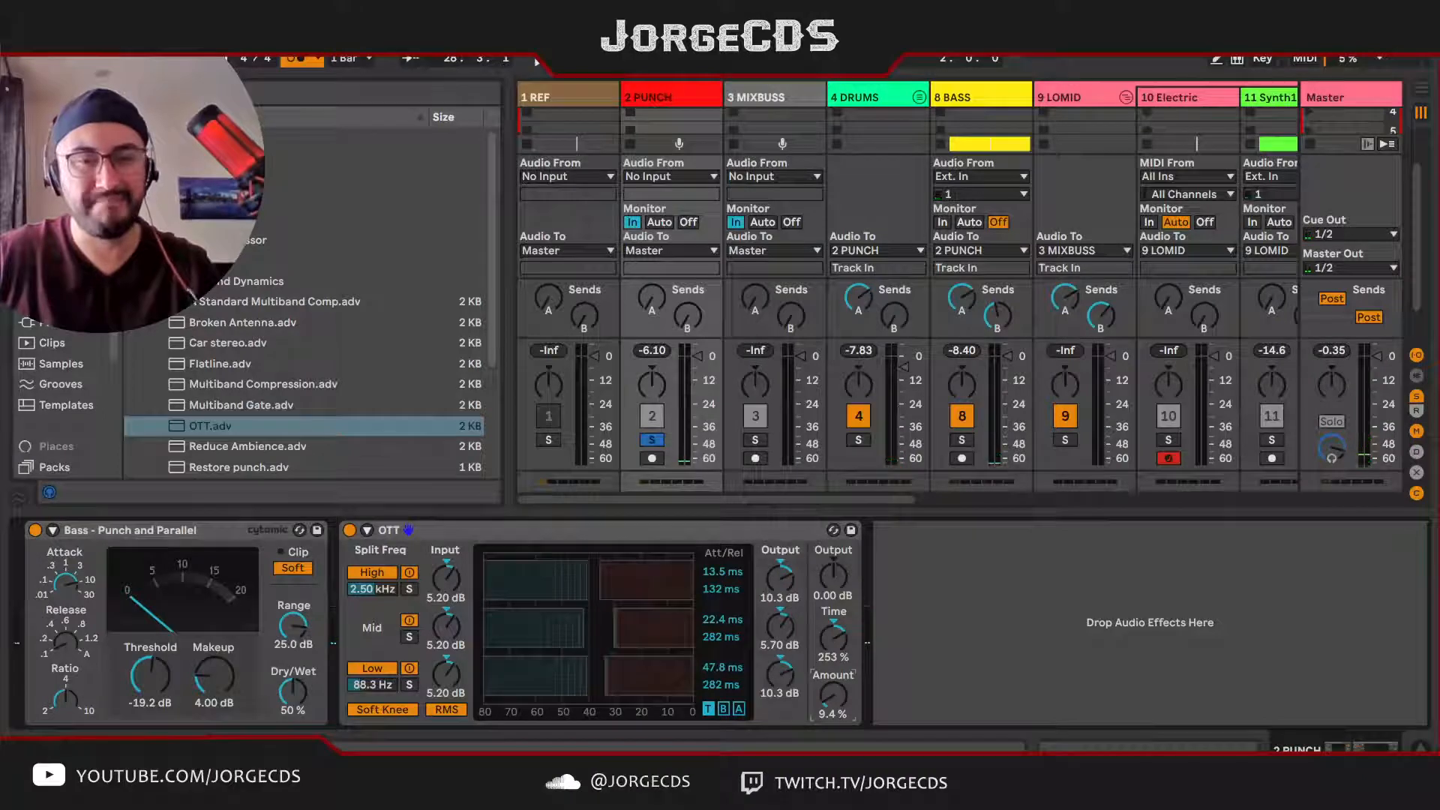
mouse_move(833, 697)
mouse_down()
mouse_move(832, 675)
mouse_move(837, 699)
mouse_up()
key(space)
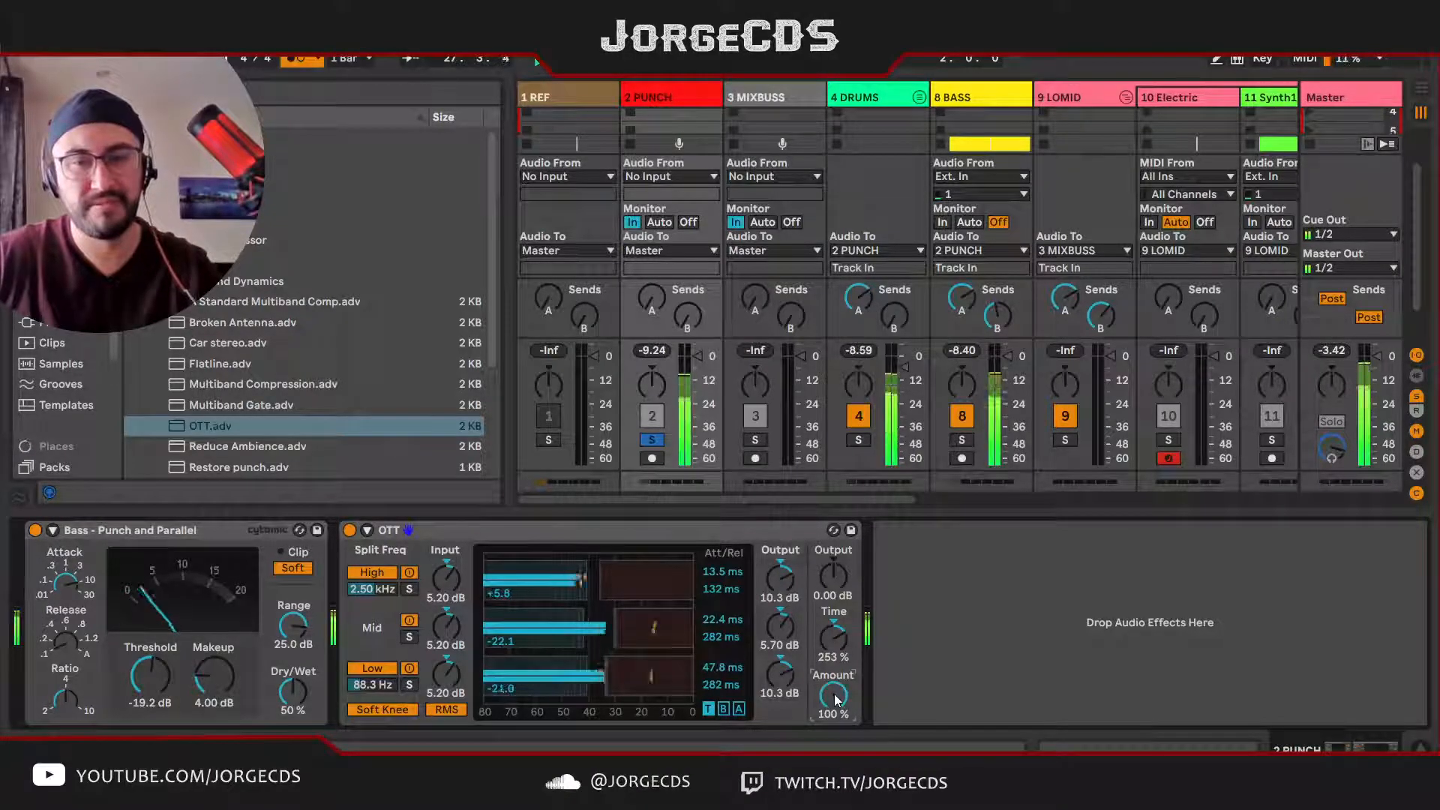
key(space)
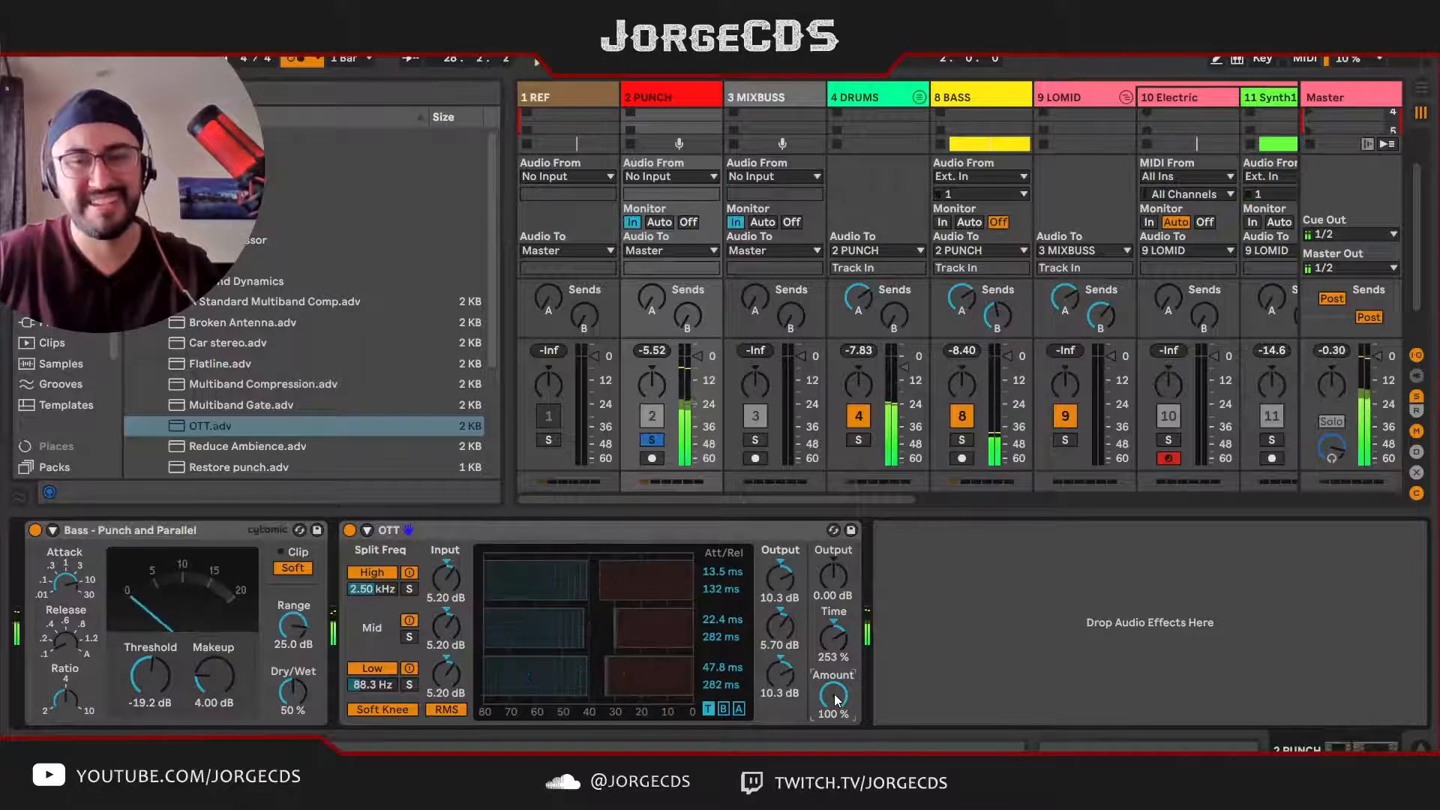
drag(838, 699, 837, 742)
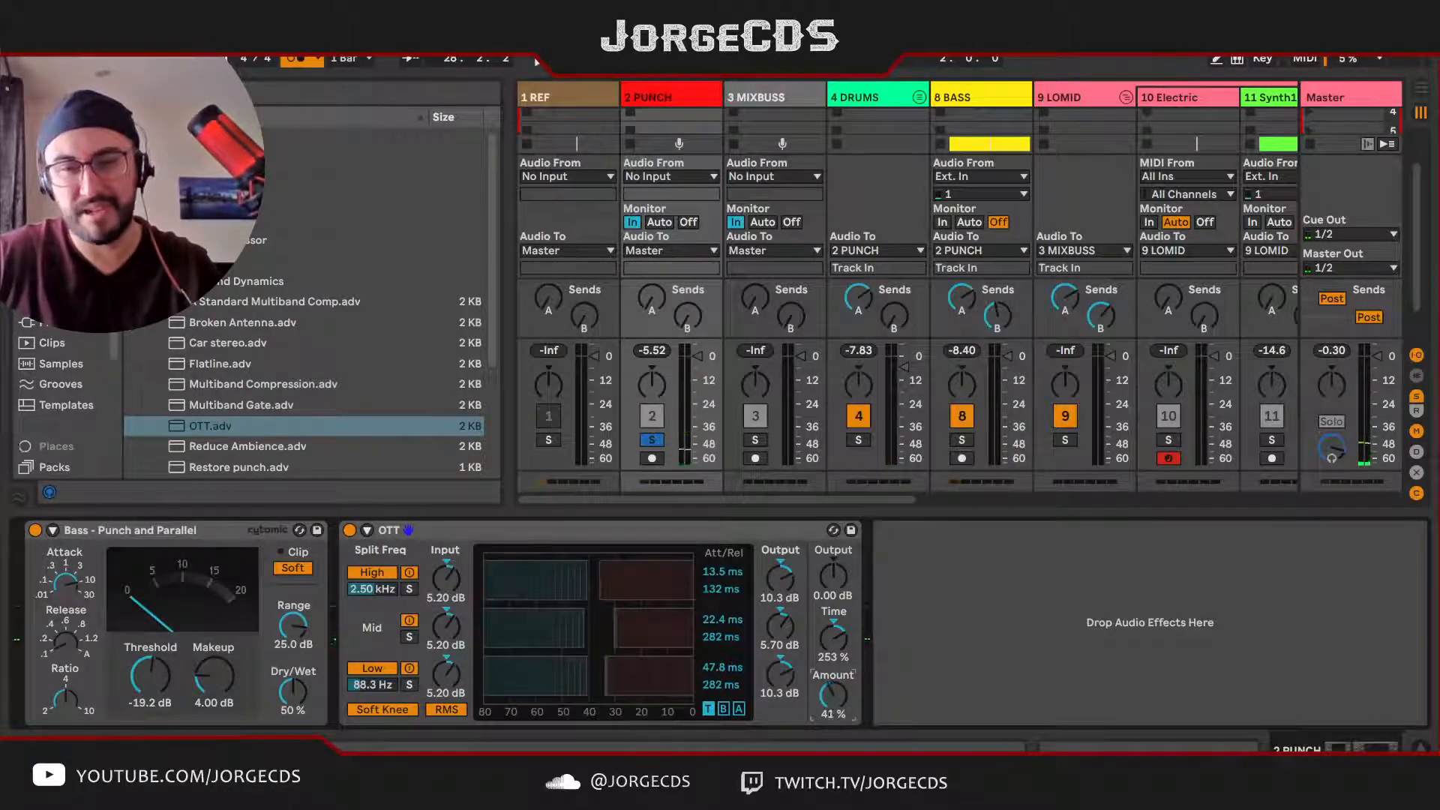
key(space)
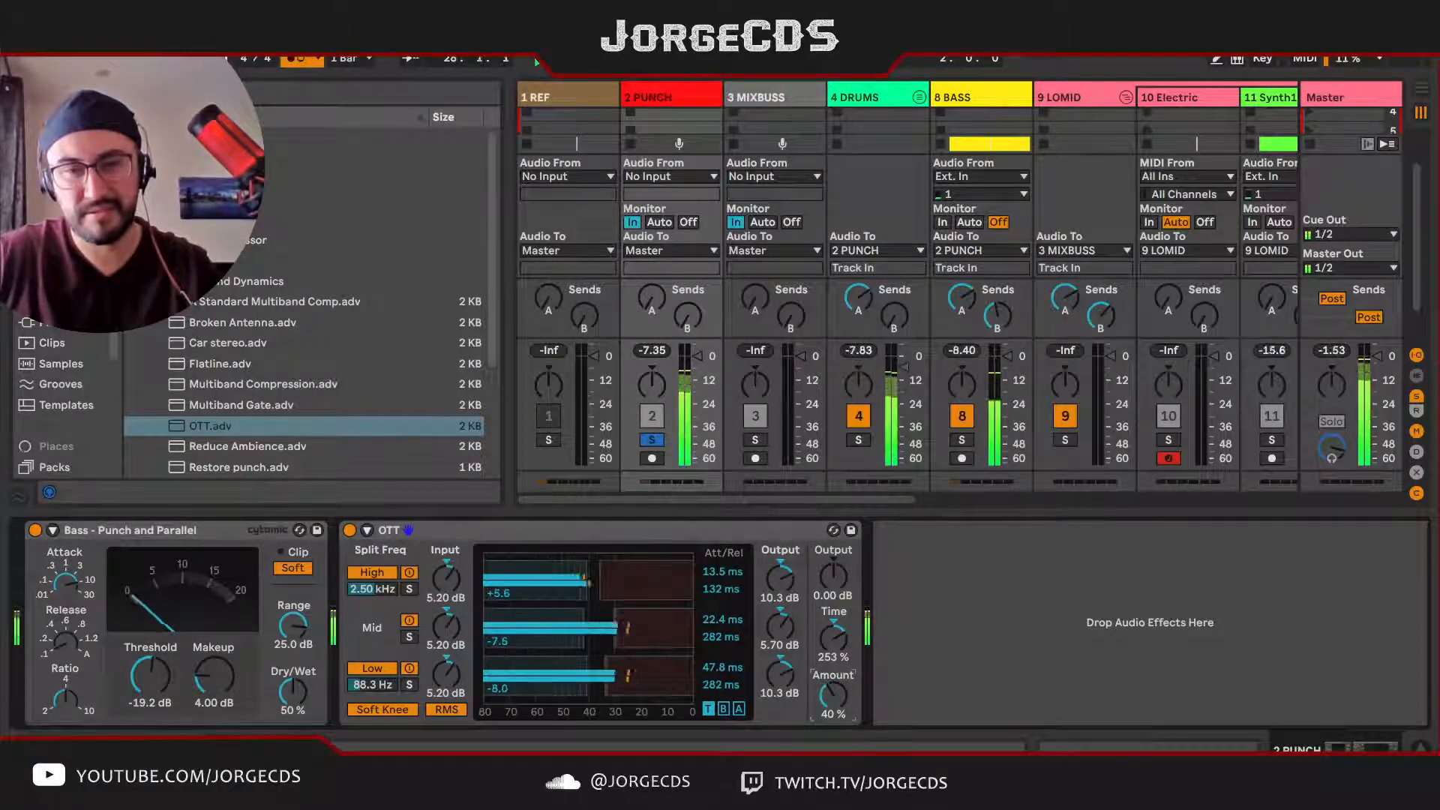
key(space)
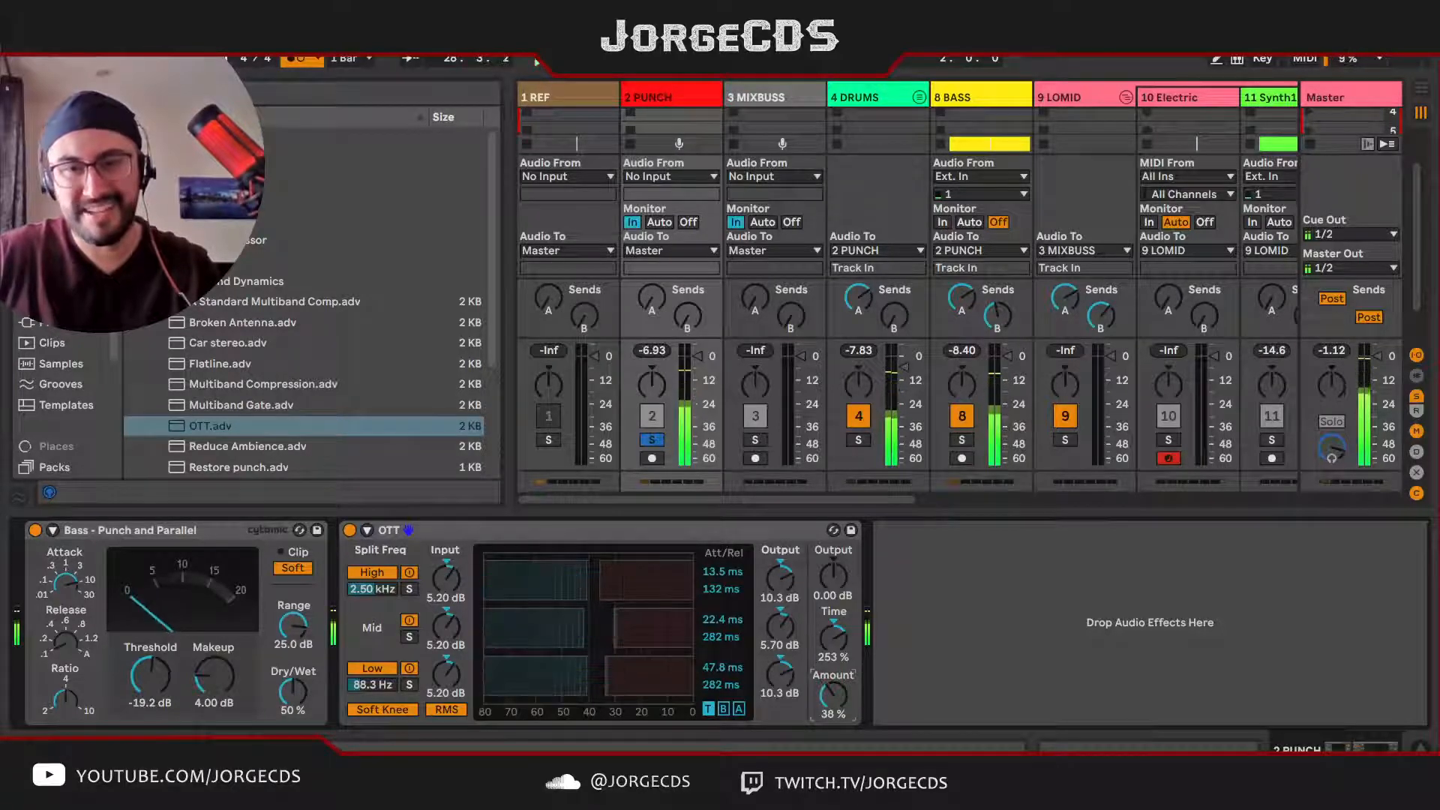
drag(833, 696, 841, 724)
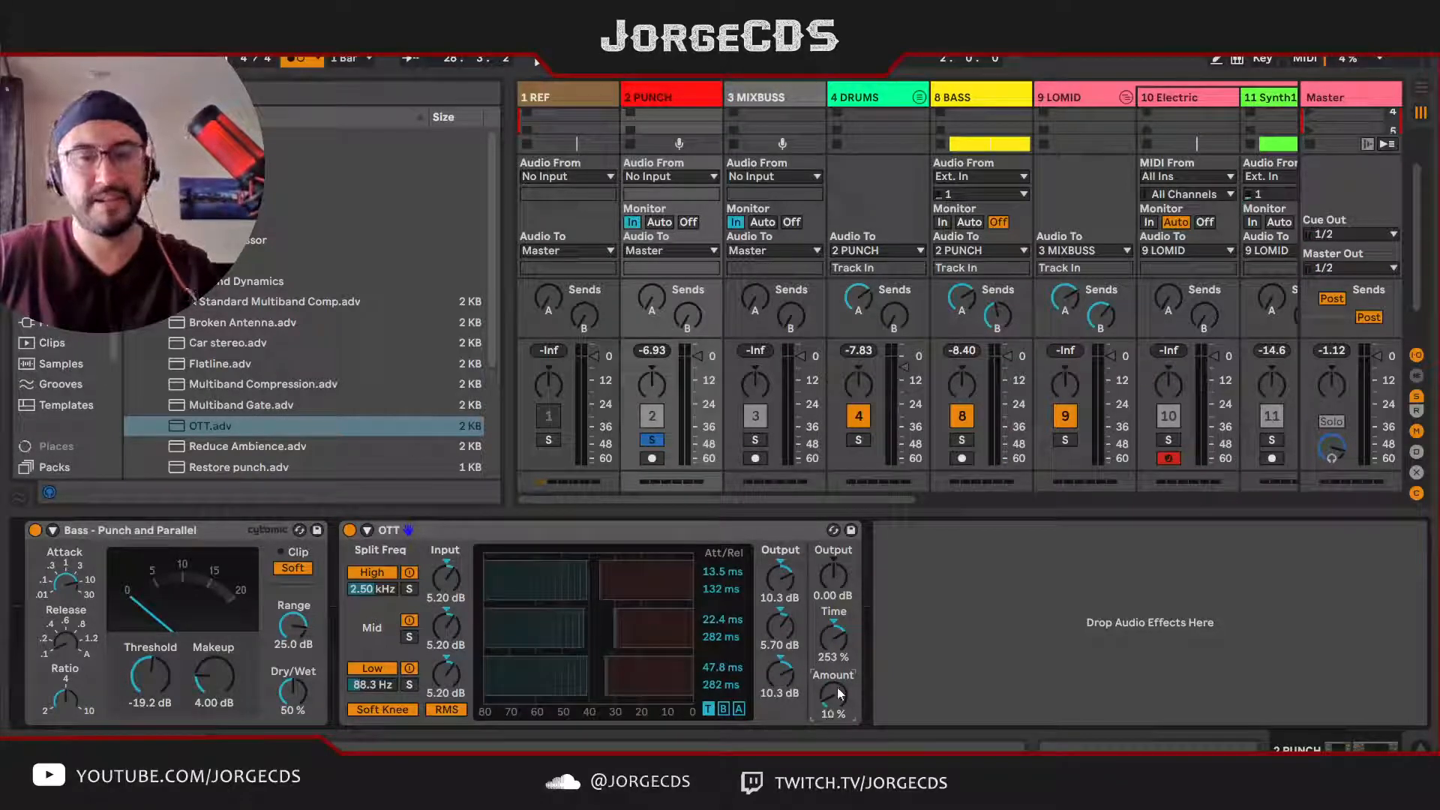
key(space)
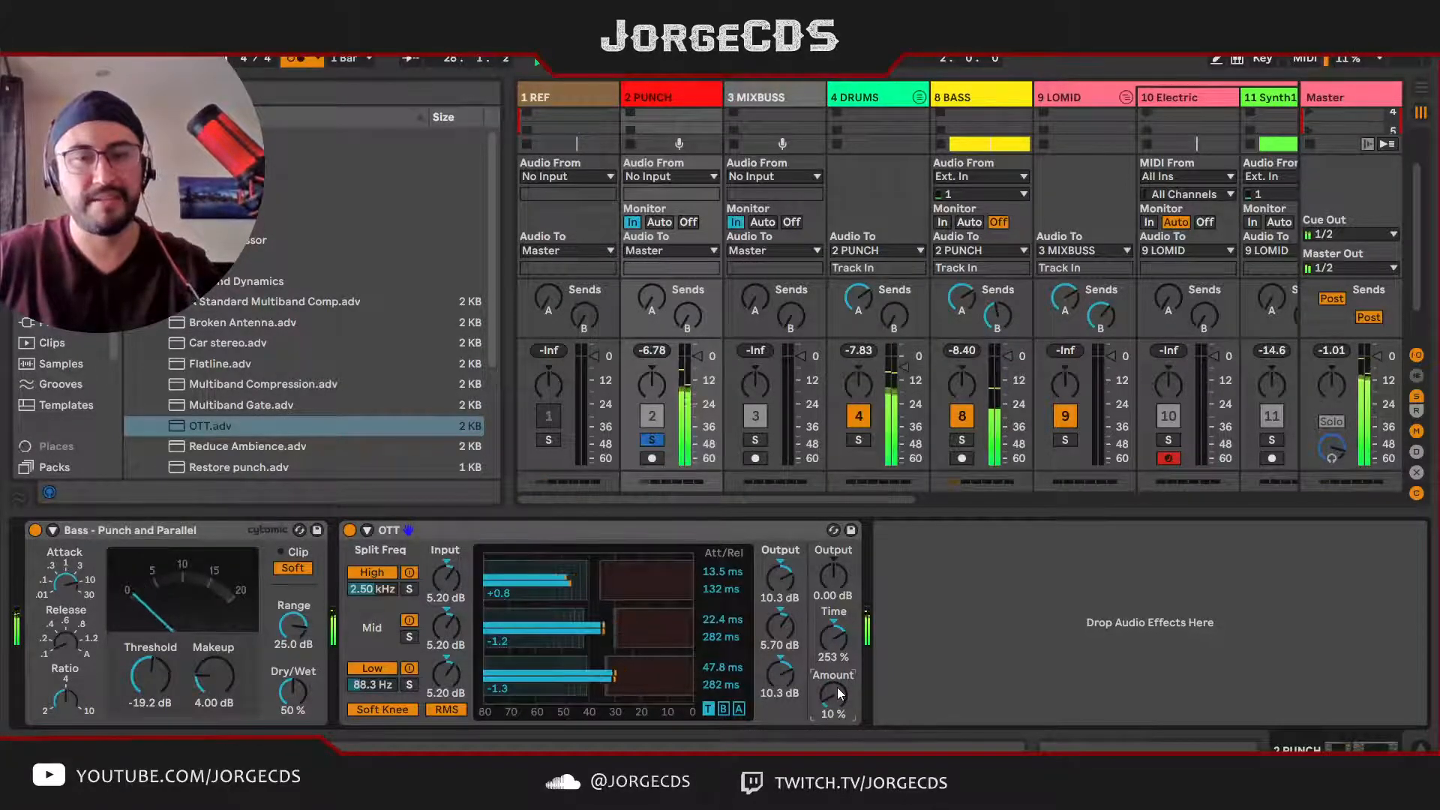
key(space)
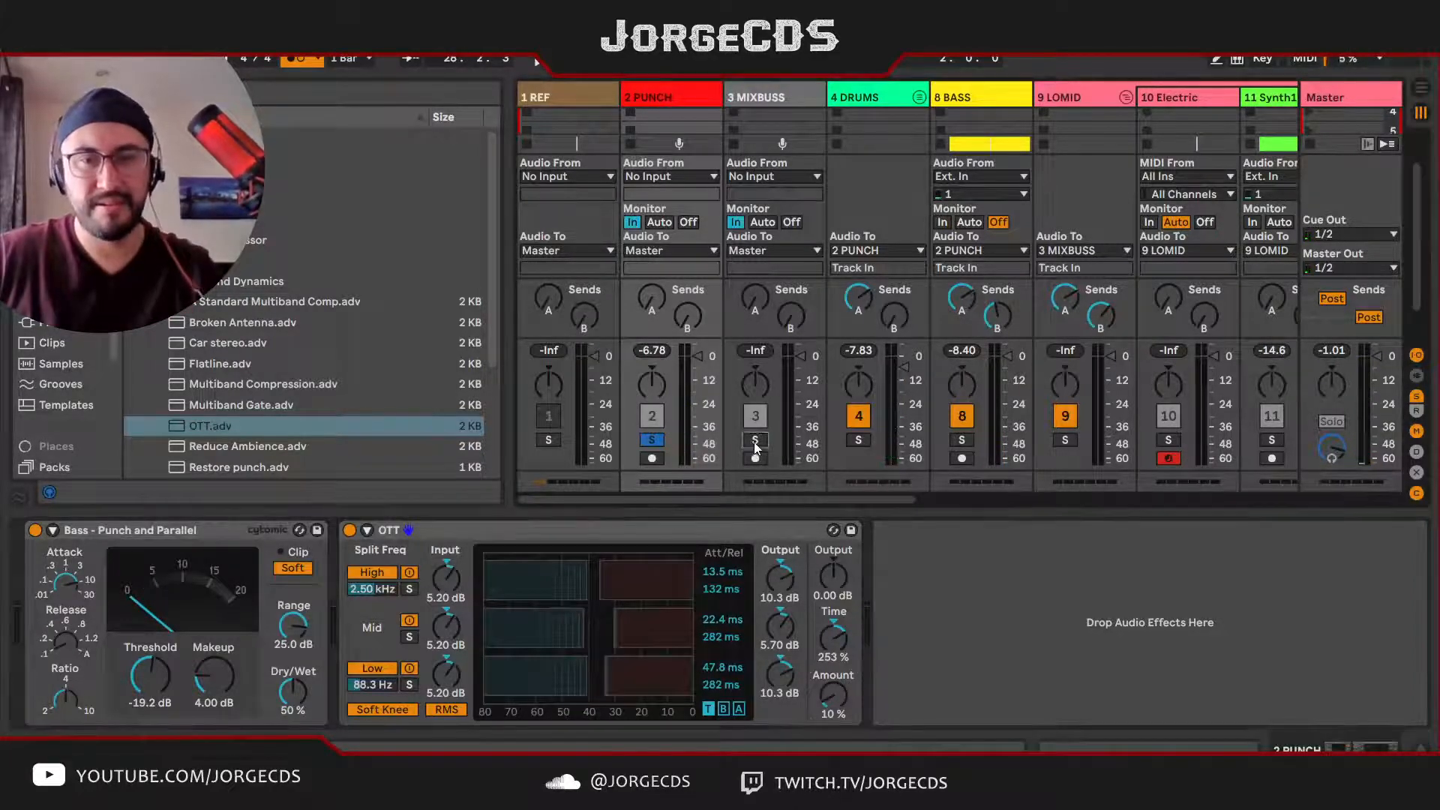
Step: Solo MIXBUSS and delete the disabled EQ Eight and Compressor from its device chain
click(774, 101)
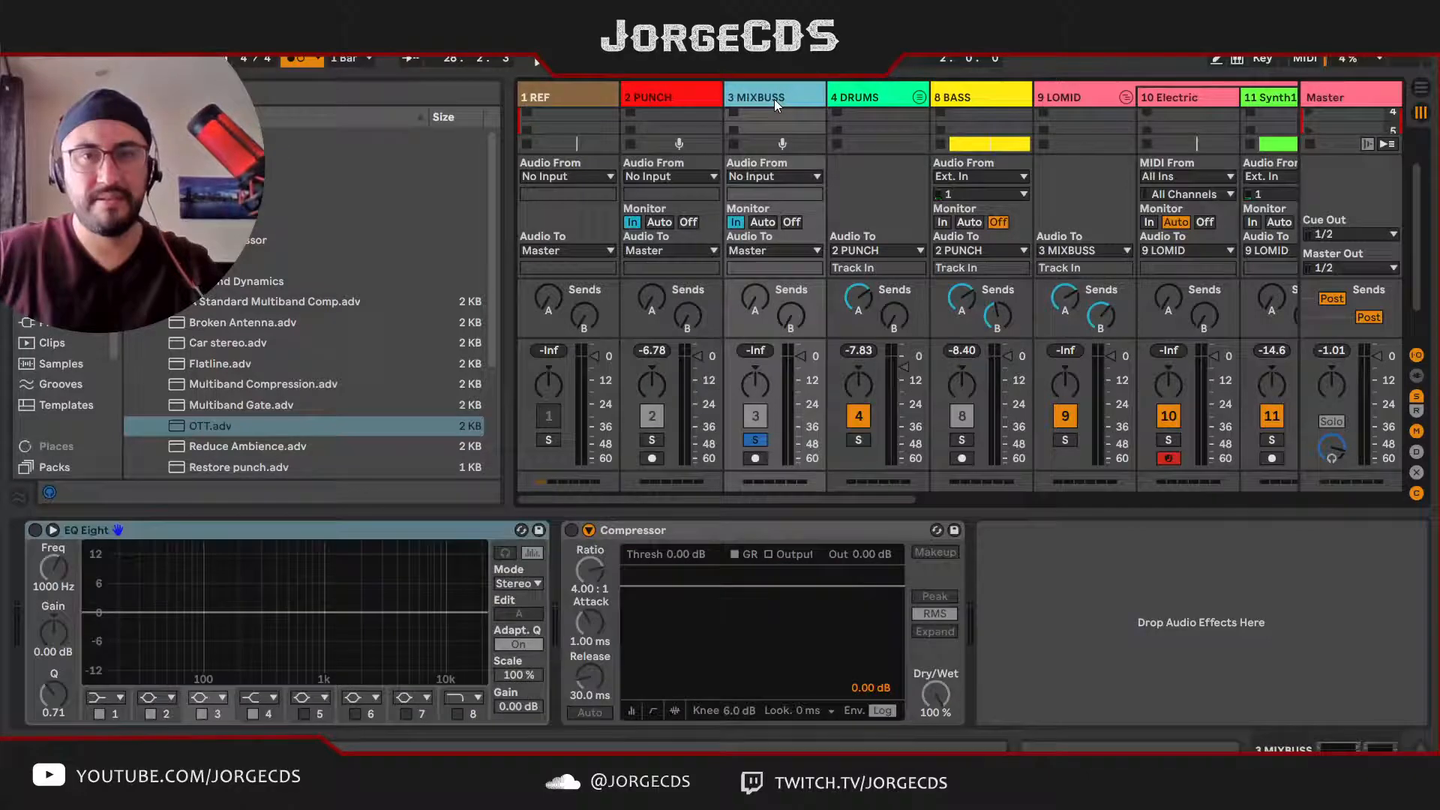
click(712, 531)
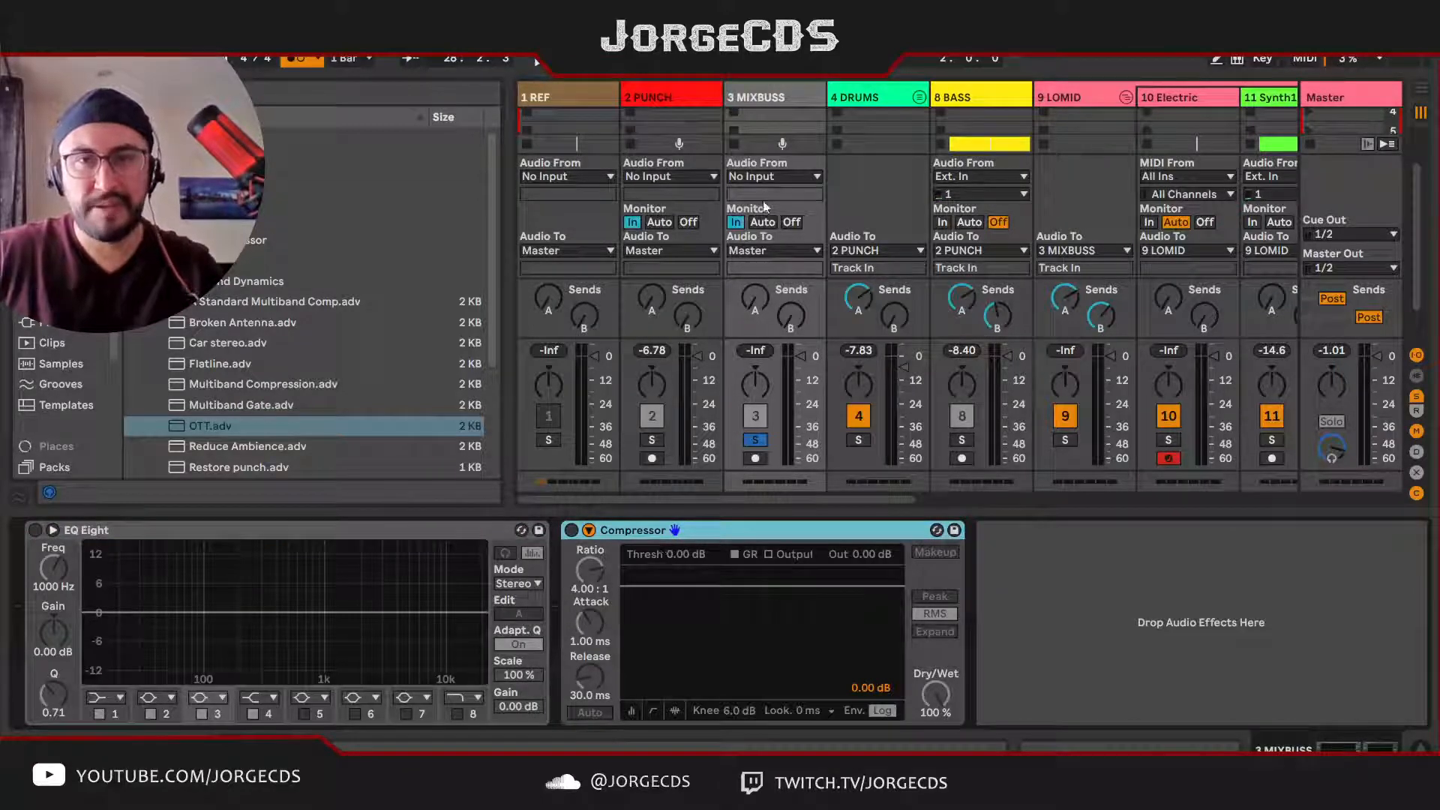
click(417, 532)
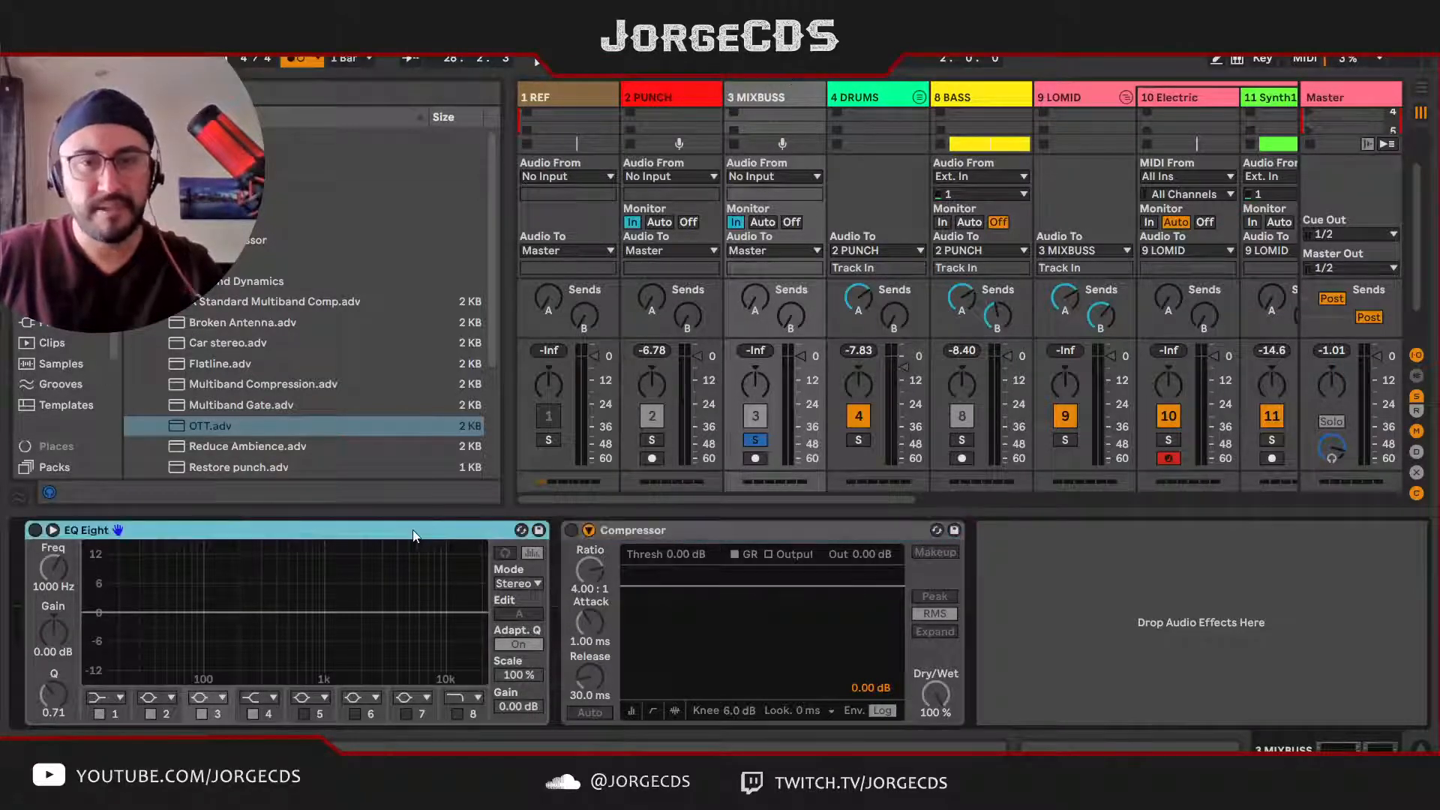
shift+click(678, 529)
key(Delete)
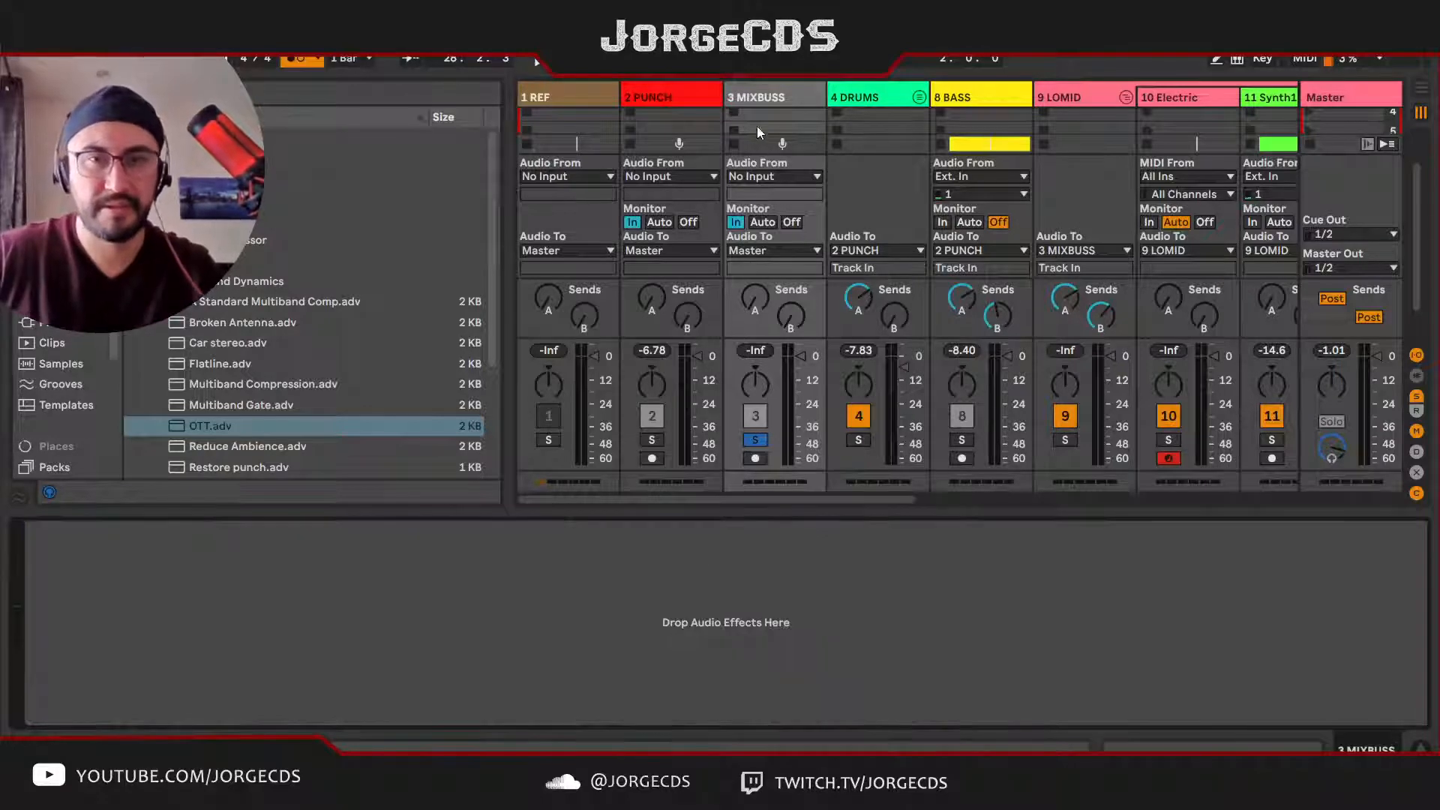
Step: Add a Glue Compressor to the empty MIXBUSS device chain while the soloed bus plays
click(768, 102)
key(space)
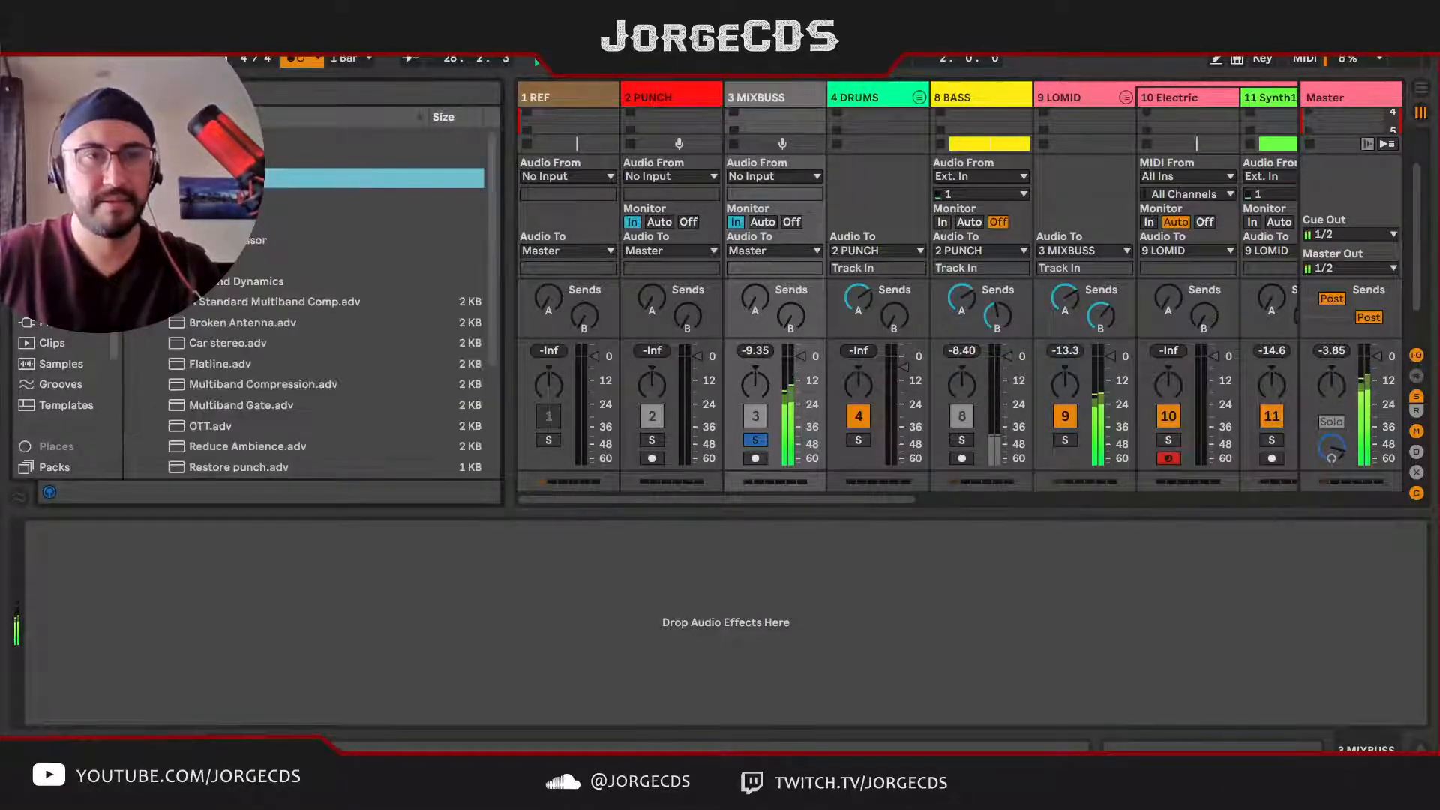
click(241, 246)
drag(240, 256, 281, 628)
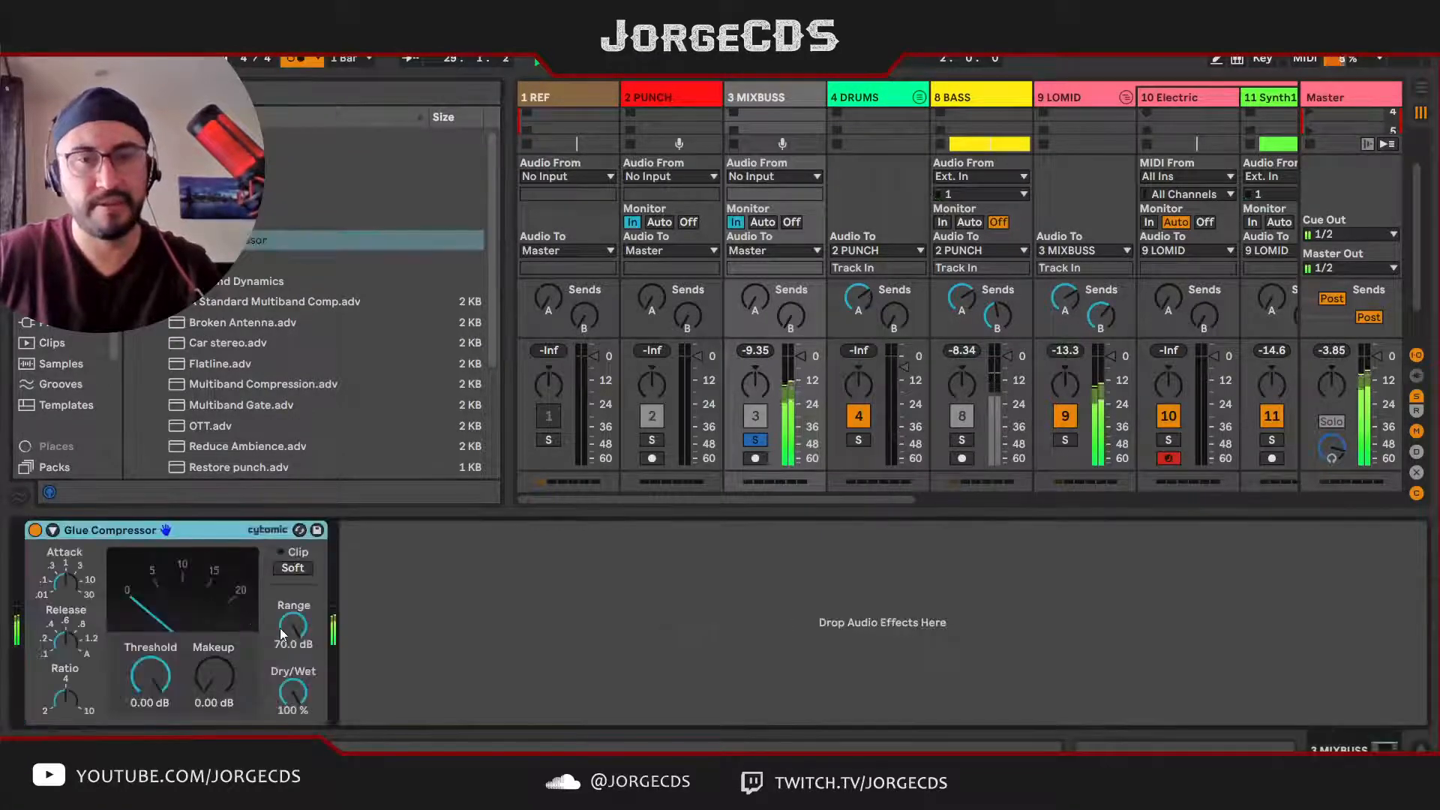
Step: Load the Mastering - Catch Peaks preset into the Glue Compressor on MIXBUSS
drag(167, 675, 167, 714)
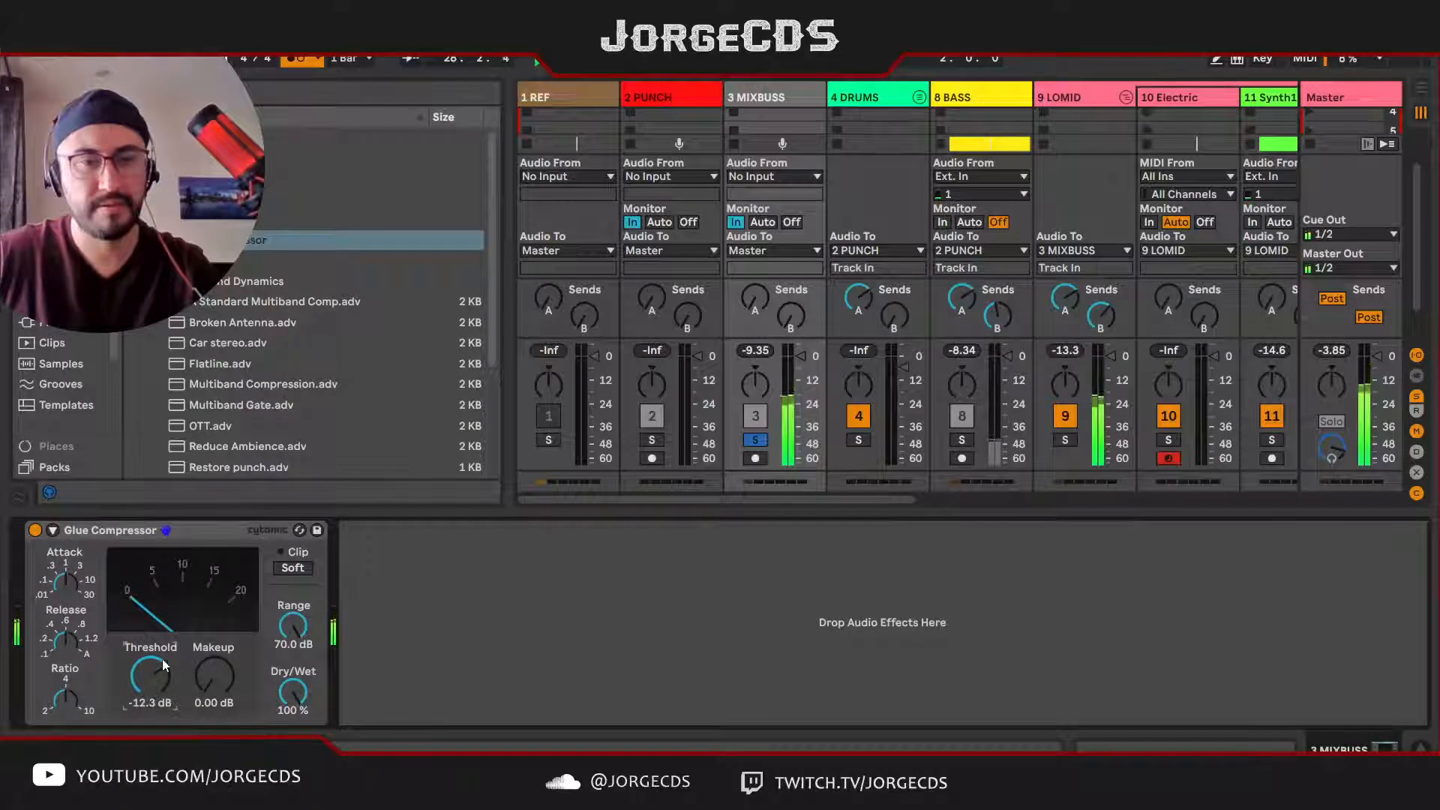
click(299, 529)
scroll(315, 312, down, 3)
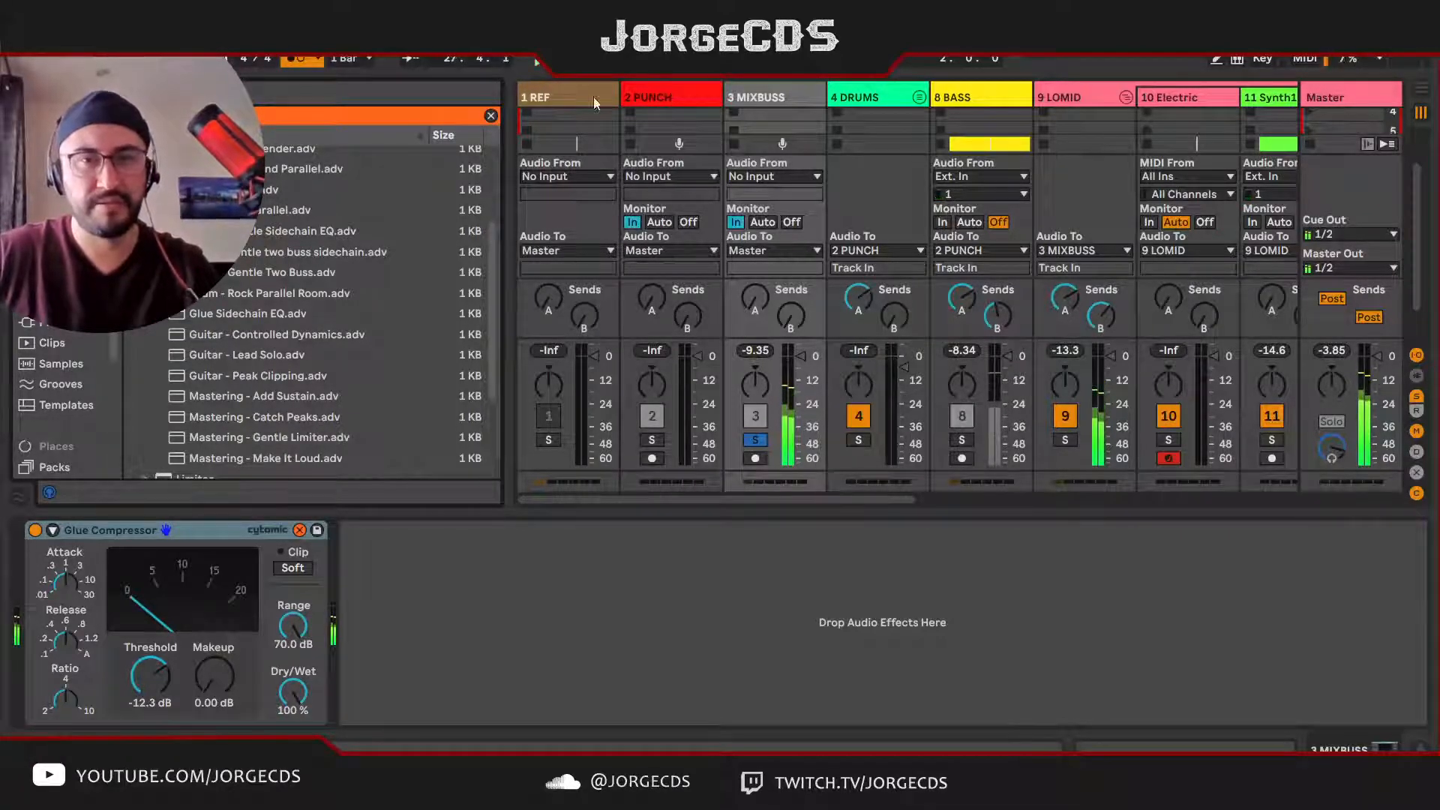
double_click(300, 422)
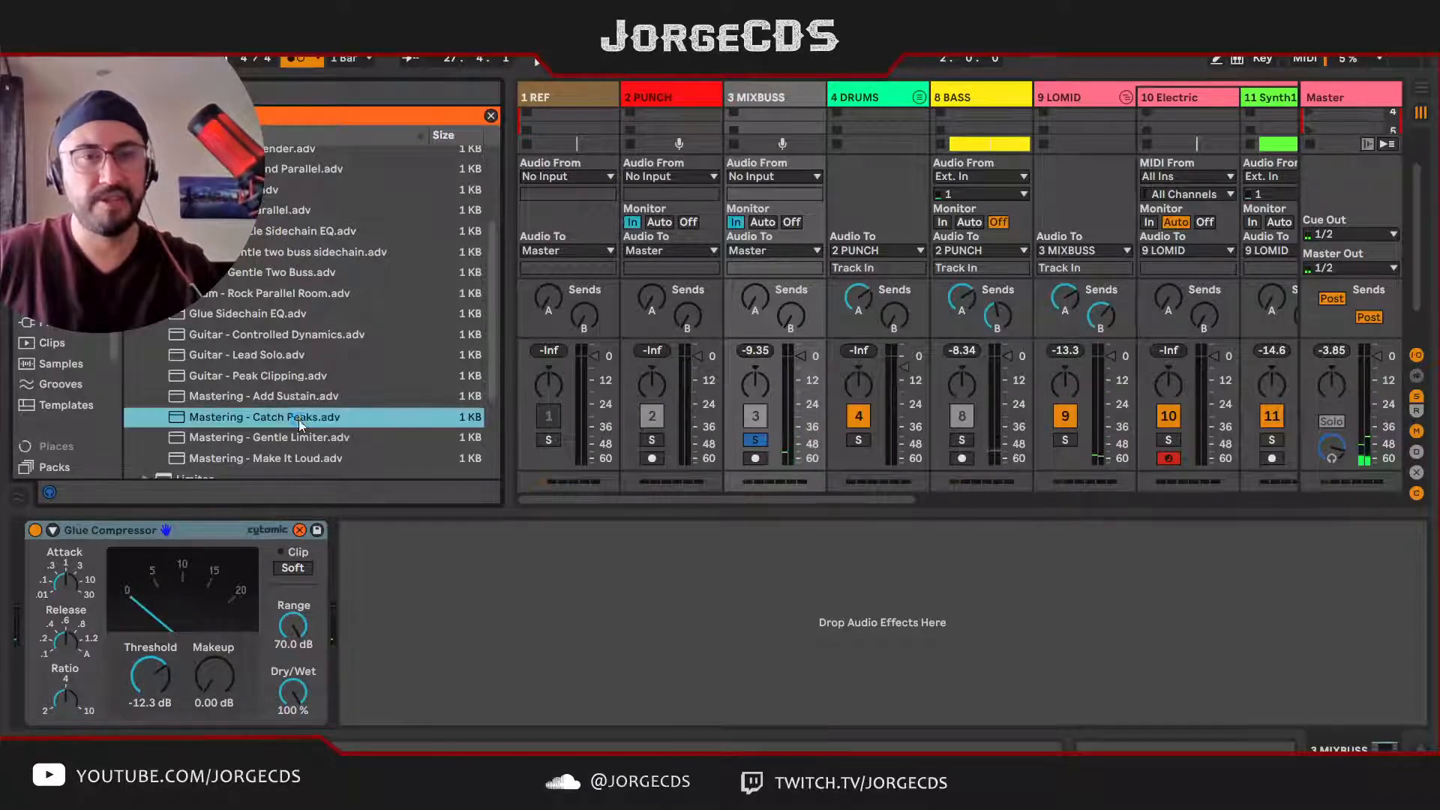
Step: Set the Catch Peaks compressor's Threshold to -18.5 dB while the soloed MIXBUSS plays, and end the preset swapping
drag(150, 675, 150, 701)
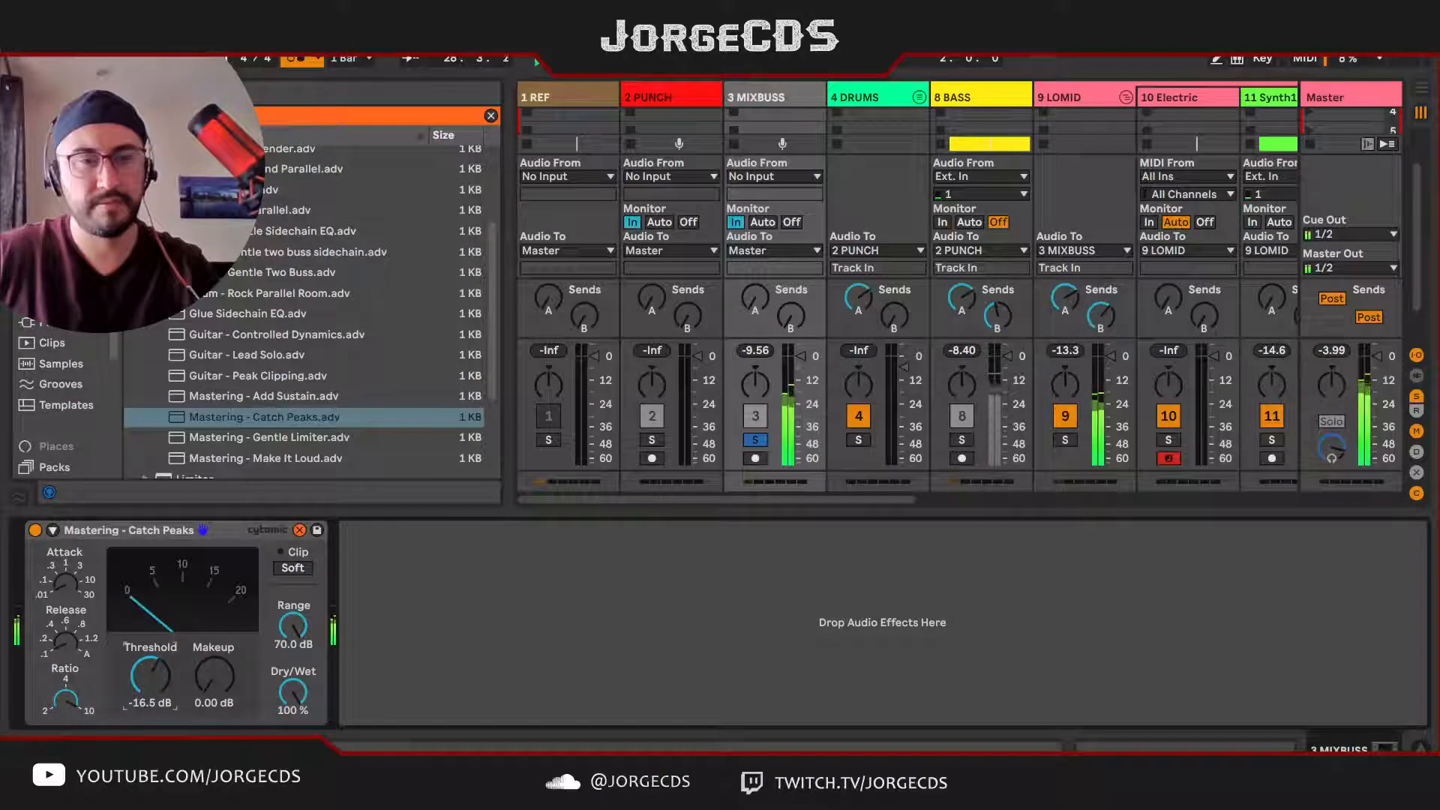
drag(150, 675, 150, 679)
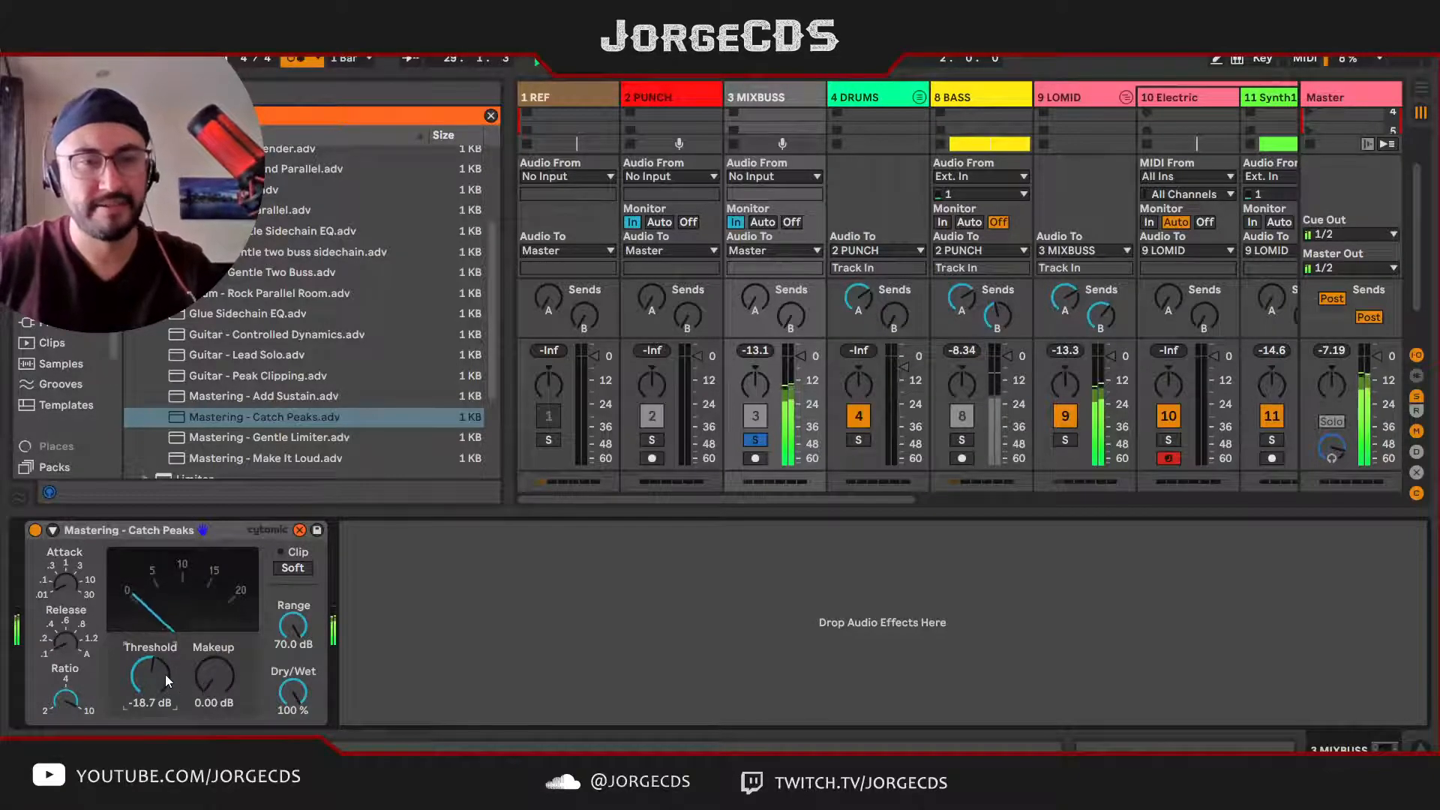
drag(156, 673, 156, 675)
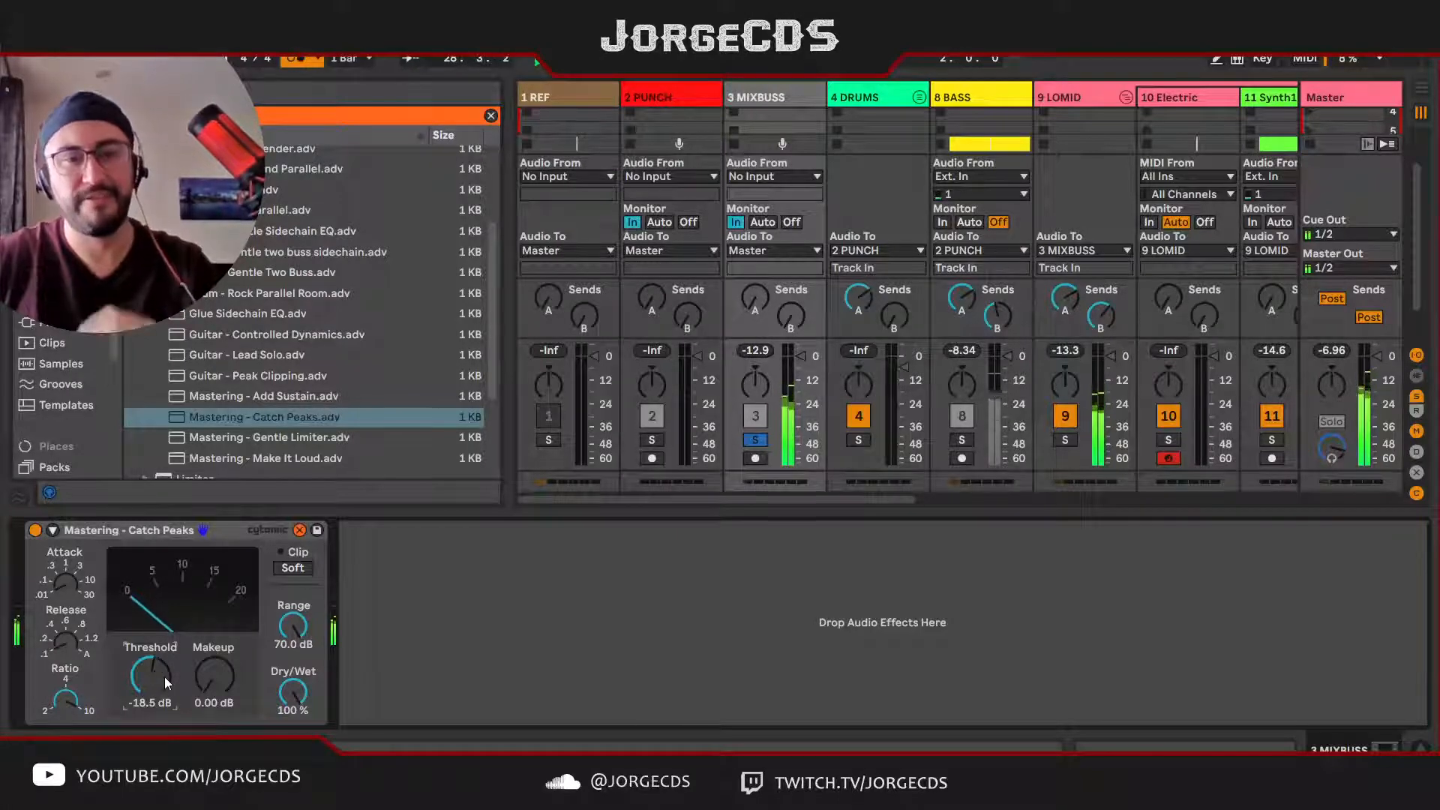
click(299, 531)
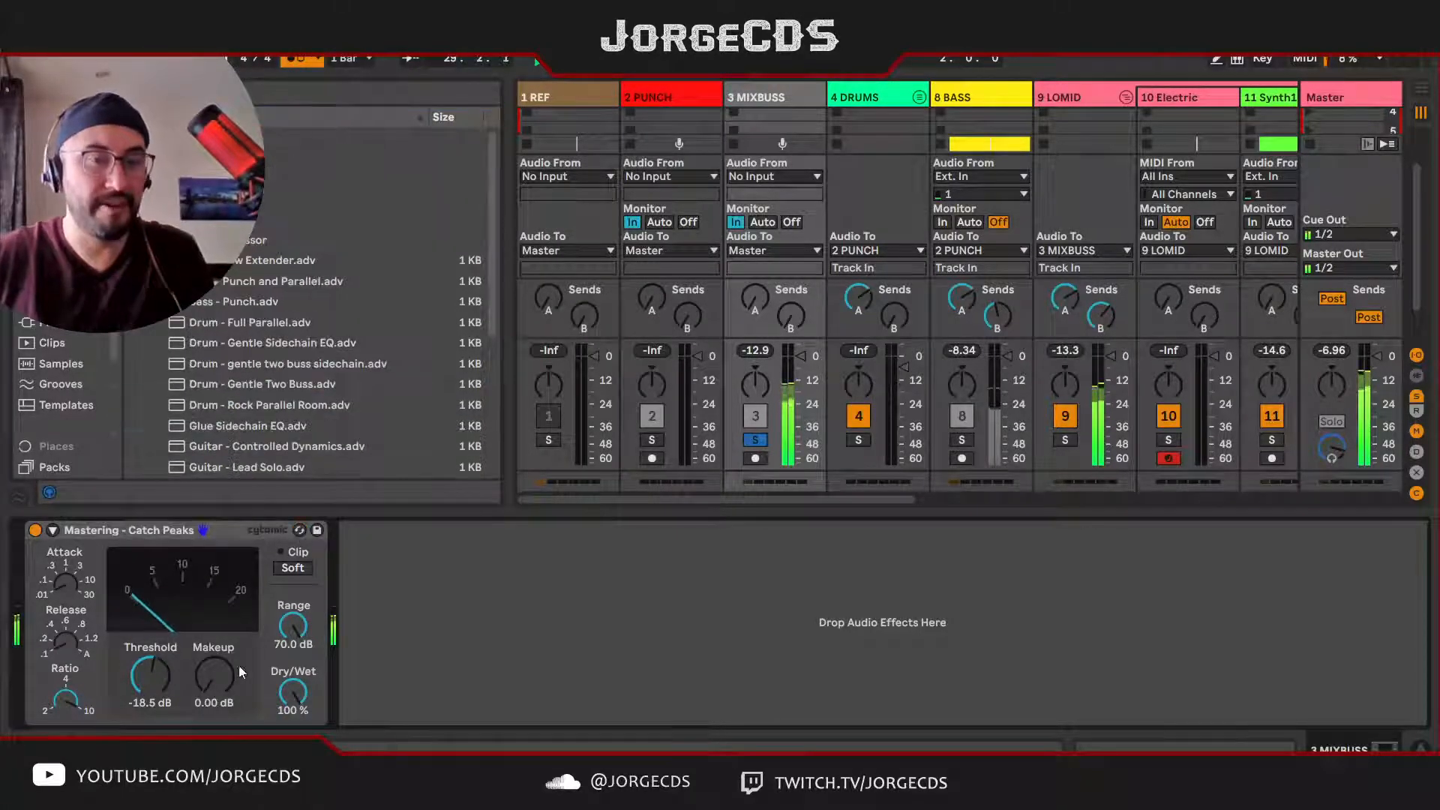
Step: Listen to PUNCH and MIXBUSS soloed together, and review the PUNCH, MIXBUSS and Master device chains
click(651, 440)
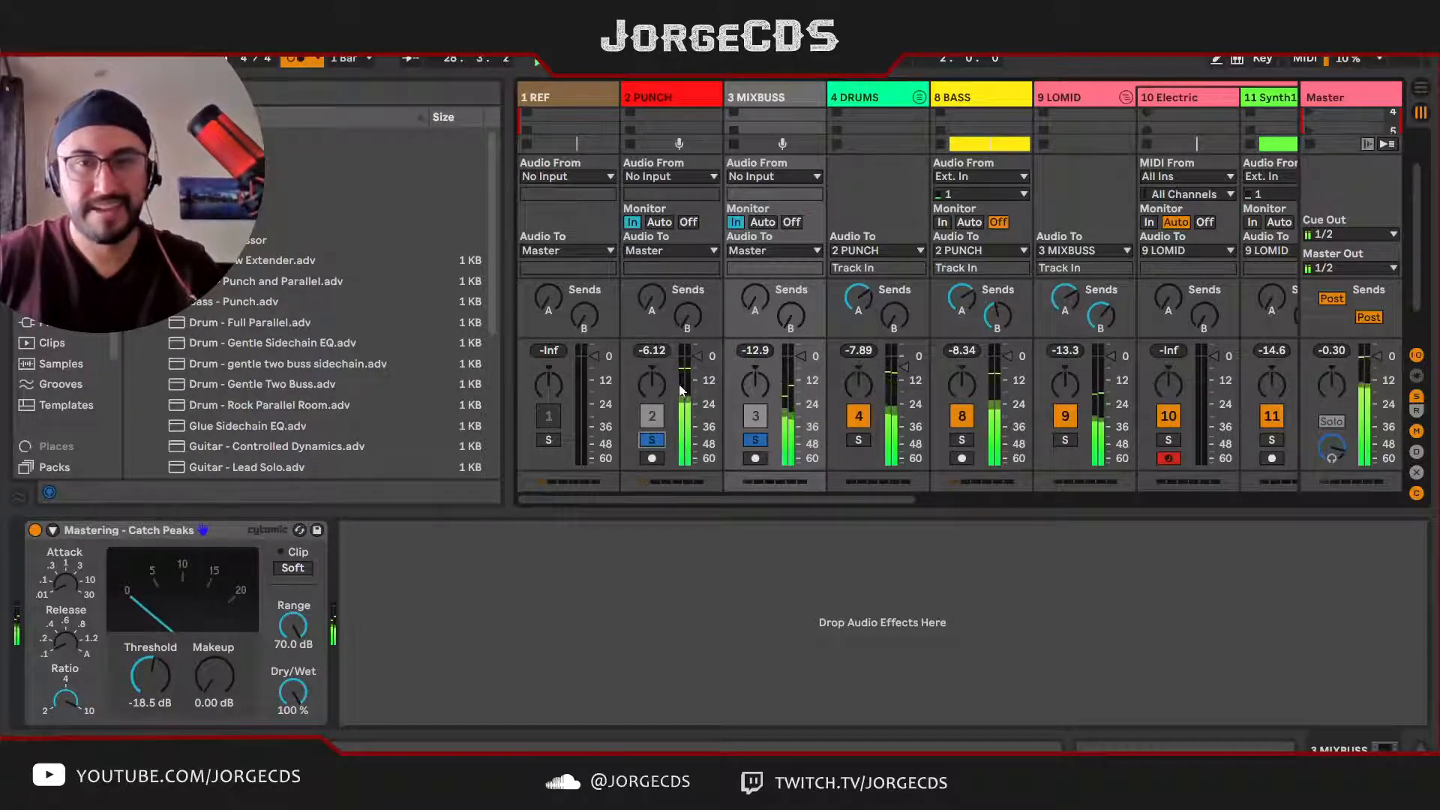
key(space)
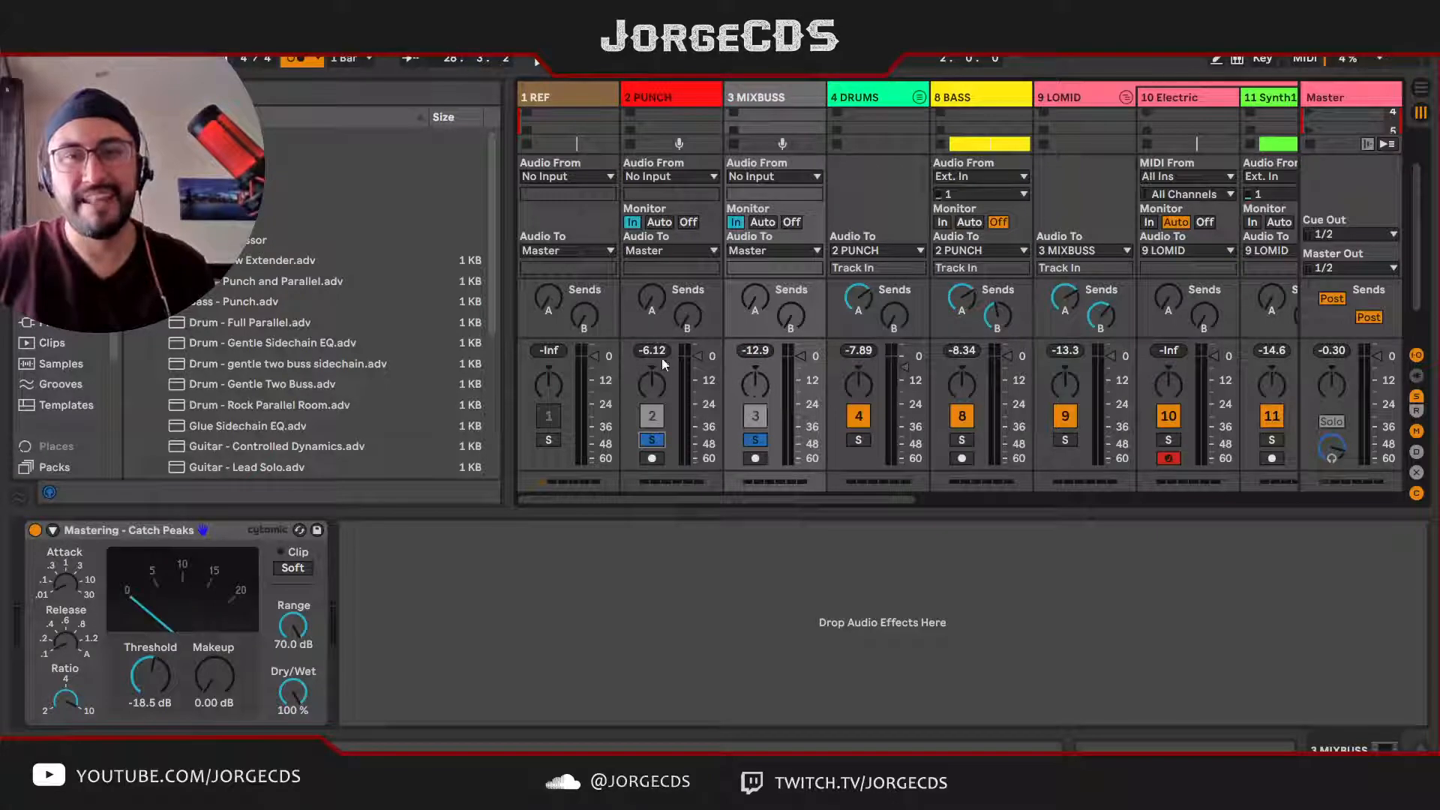
click(664, 98)
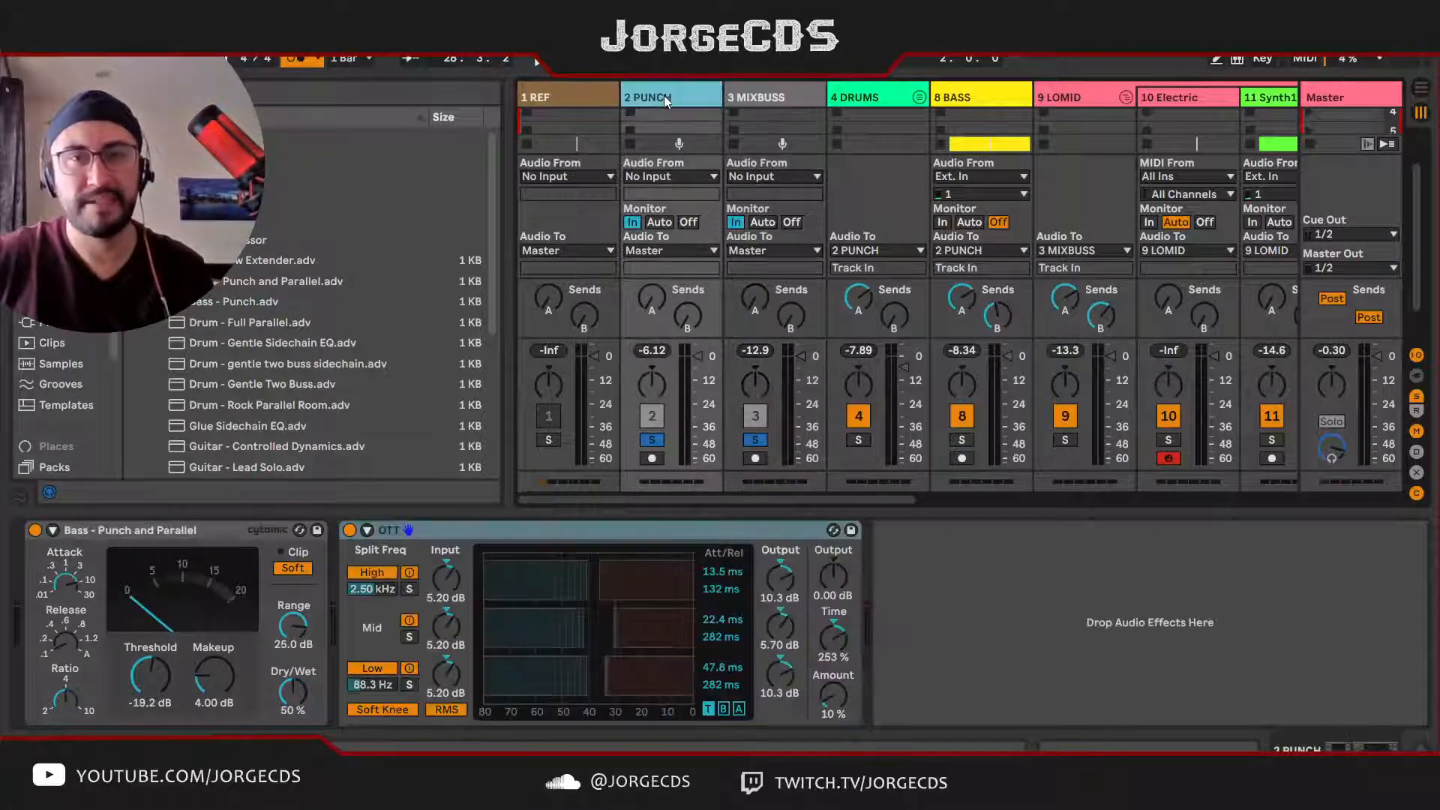
click(787, 97)
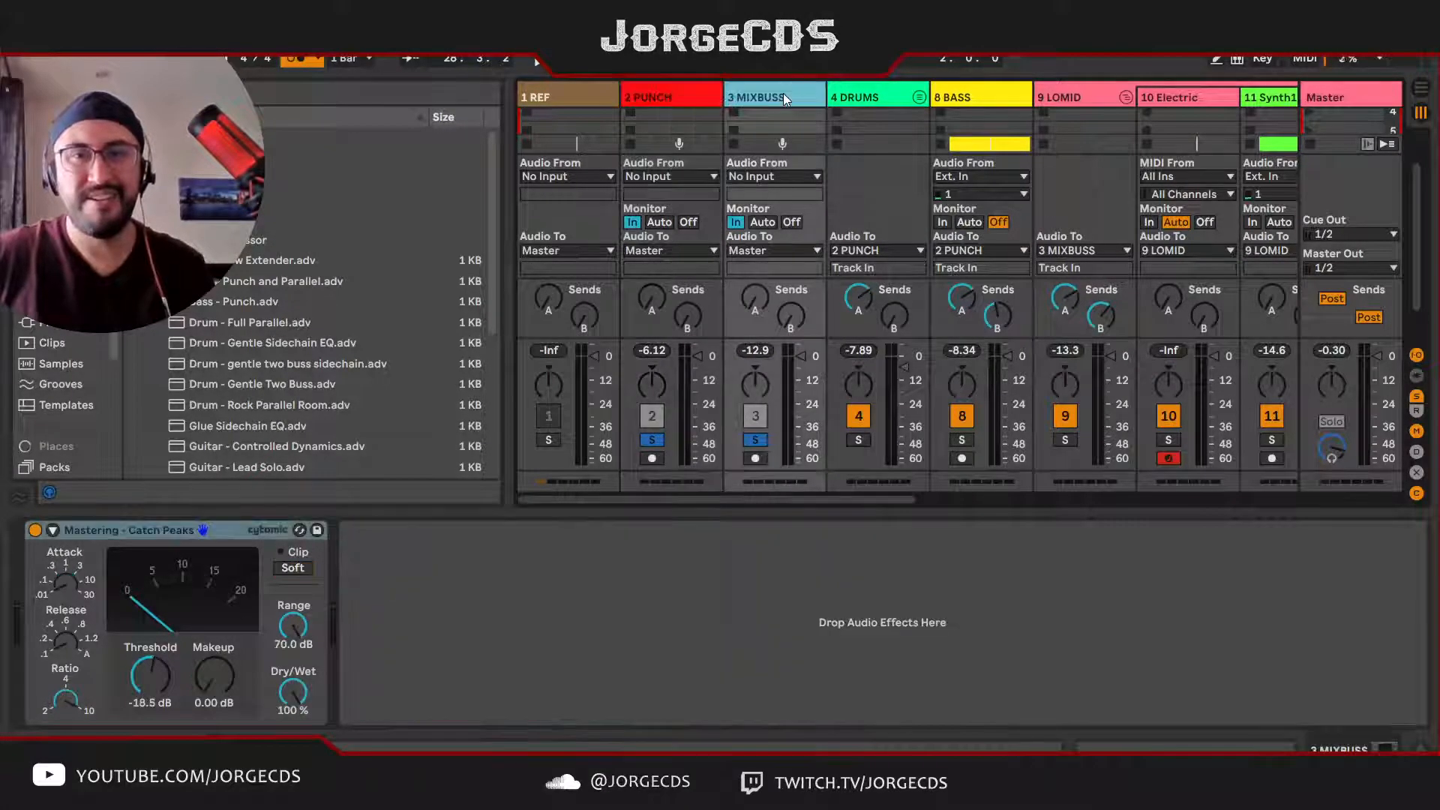
click(1362, 96)
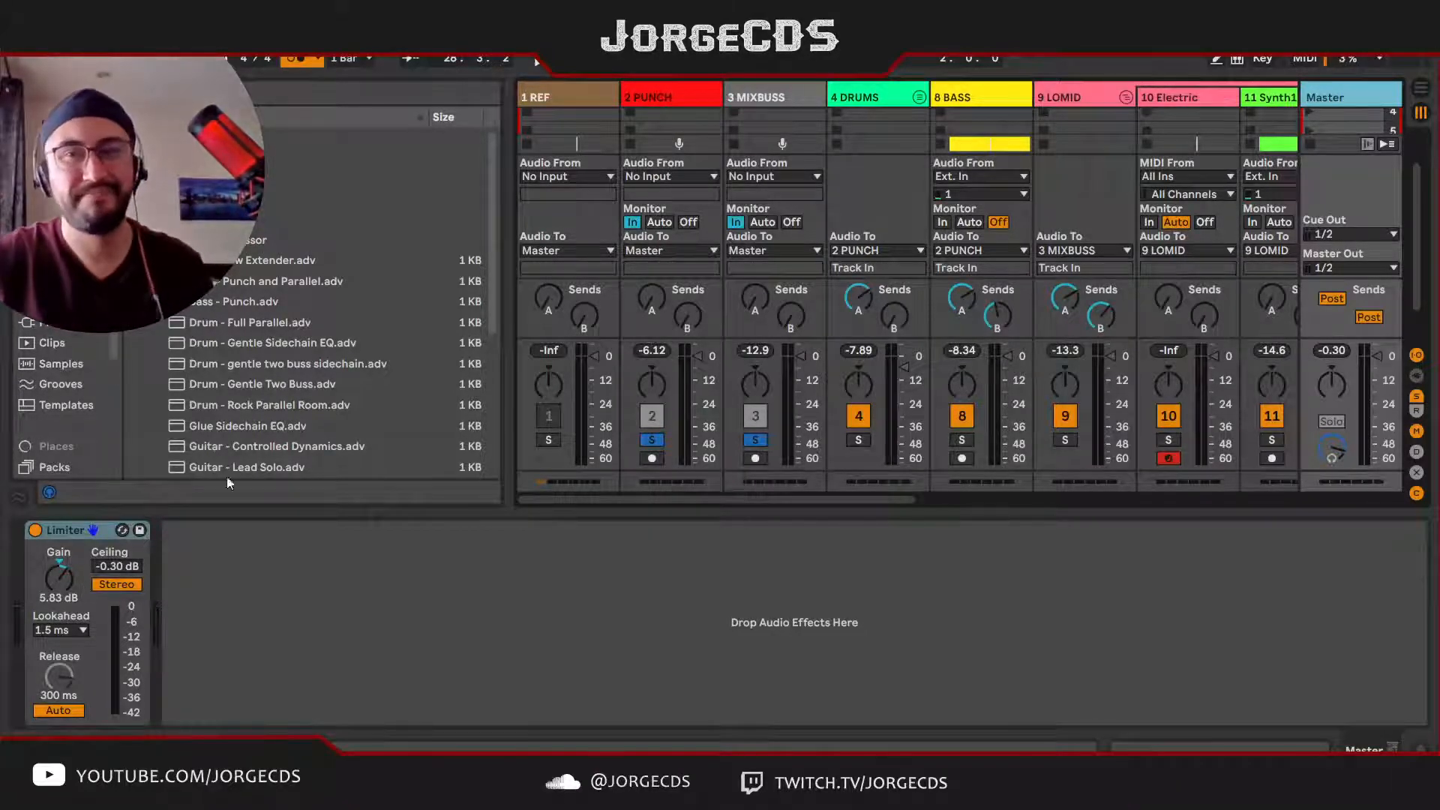
click(736, 96)
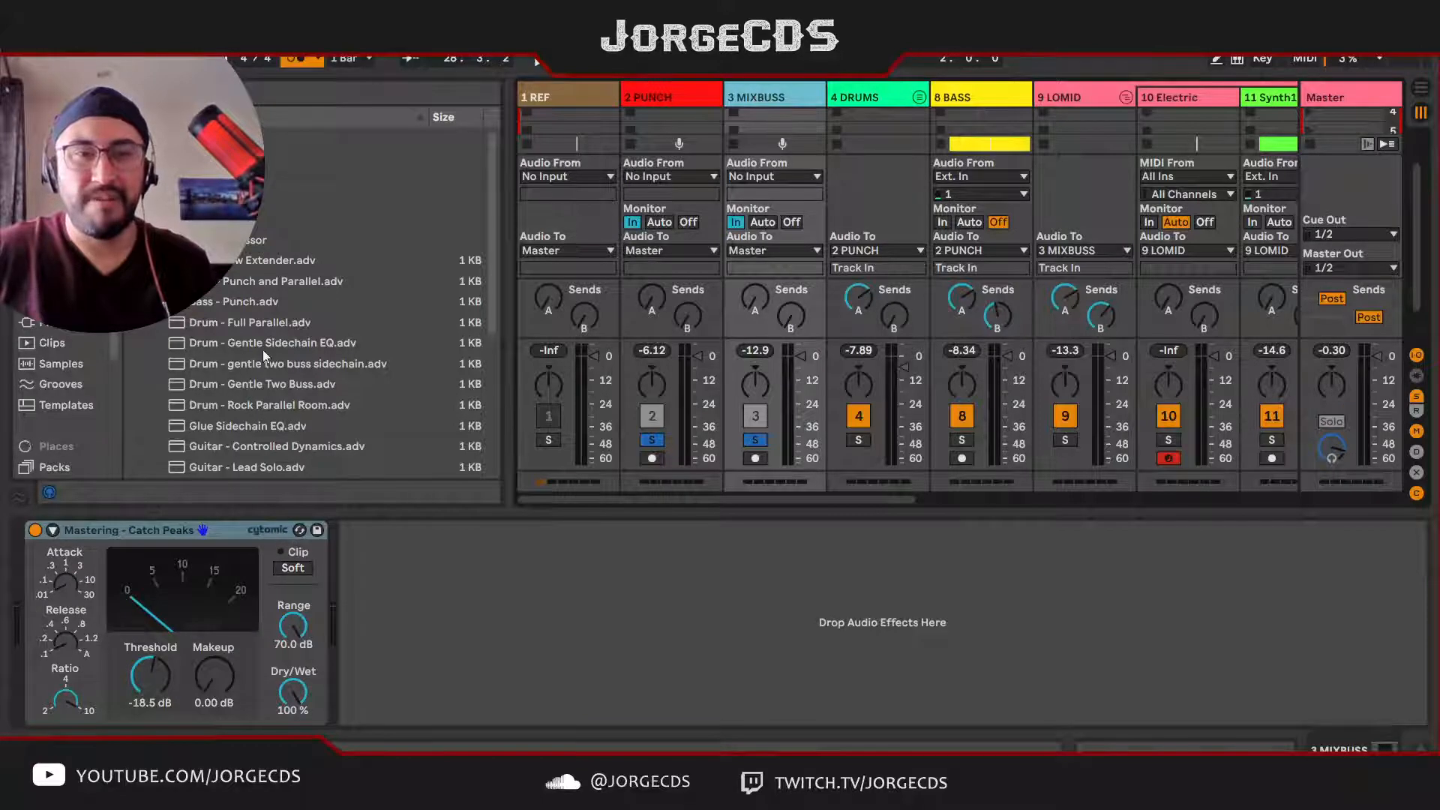
Step: Add the OTT preset from the Multiband Dynamics presets after the compressor on MIXBUSS
click(136, 178)
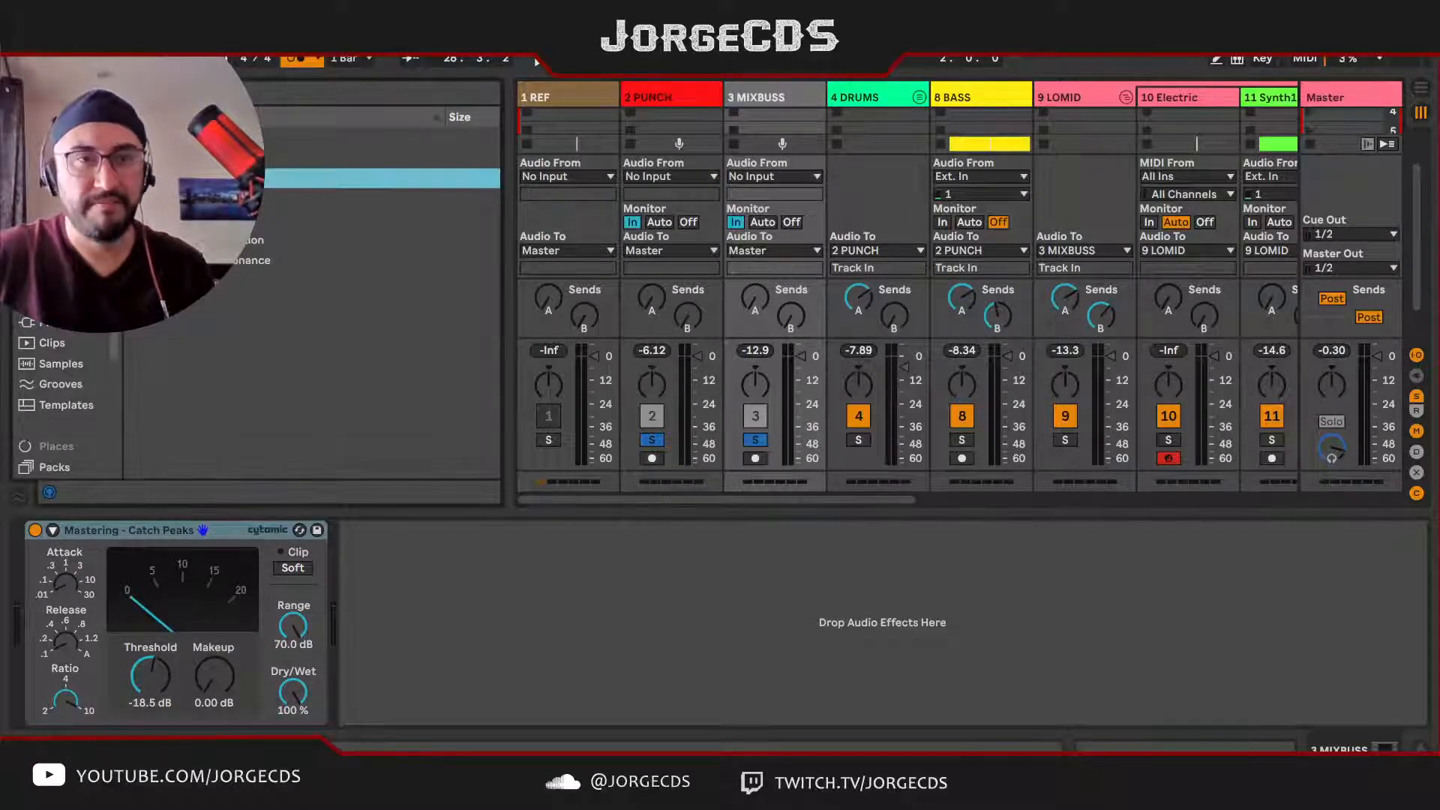
click(136, 178)
click(148, 240)
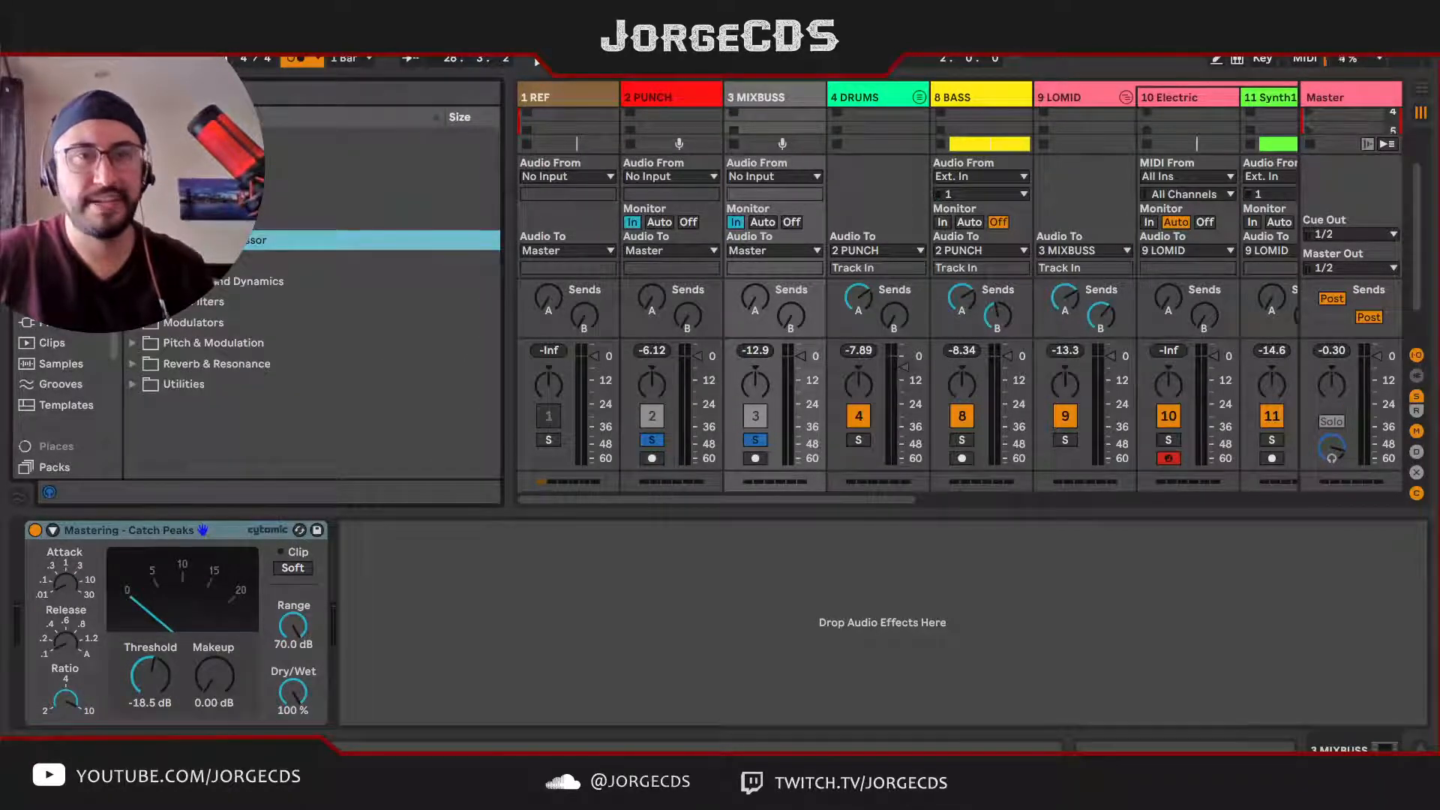
click(147, 282)
scroll(384, 305, down, 3)
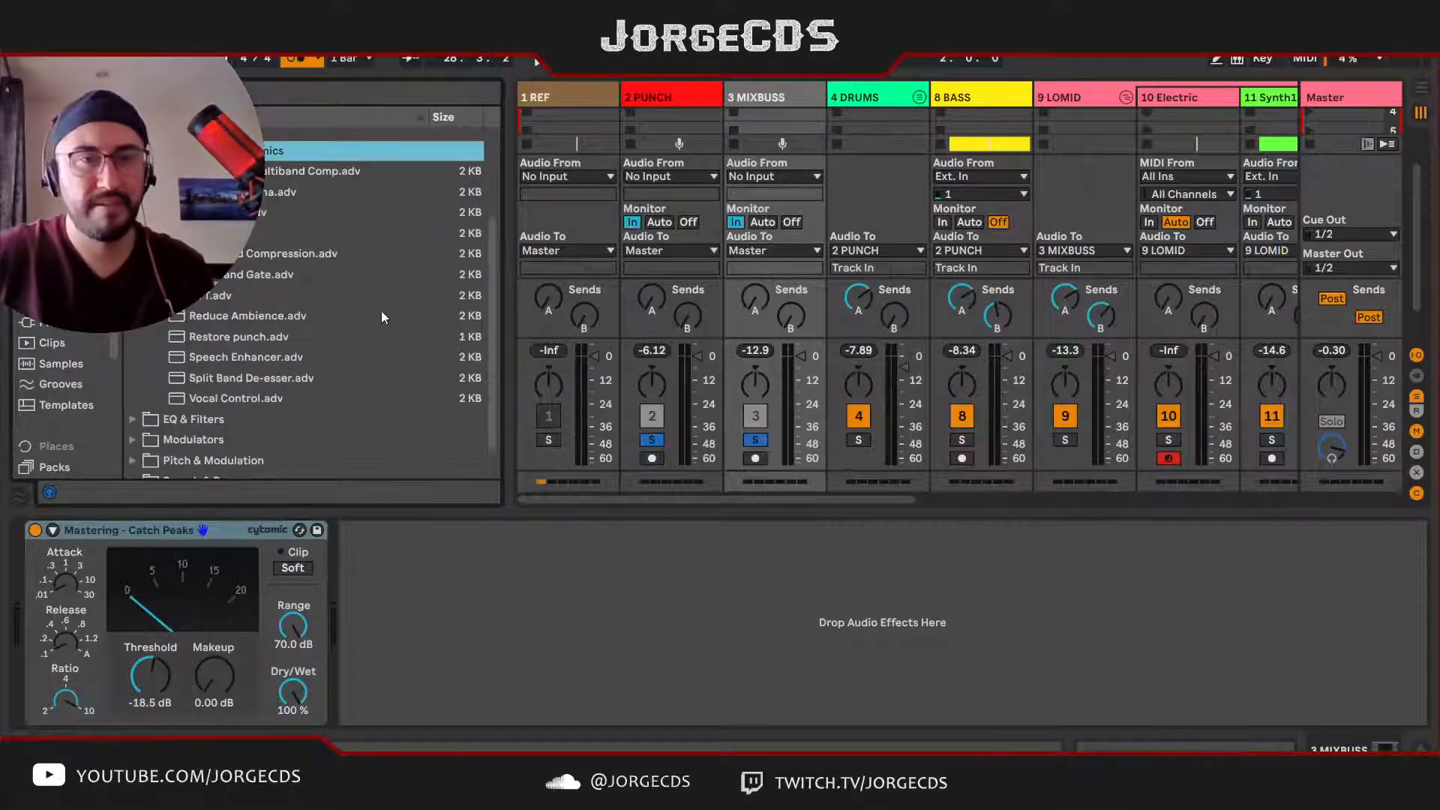
drag(228, 295, 478, 655)
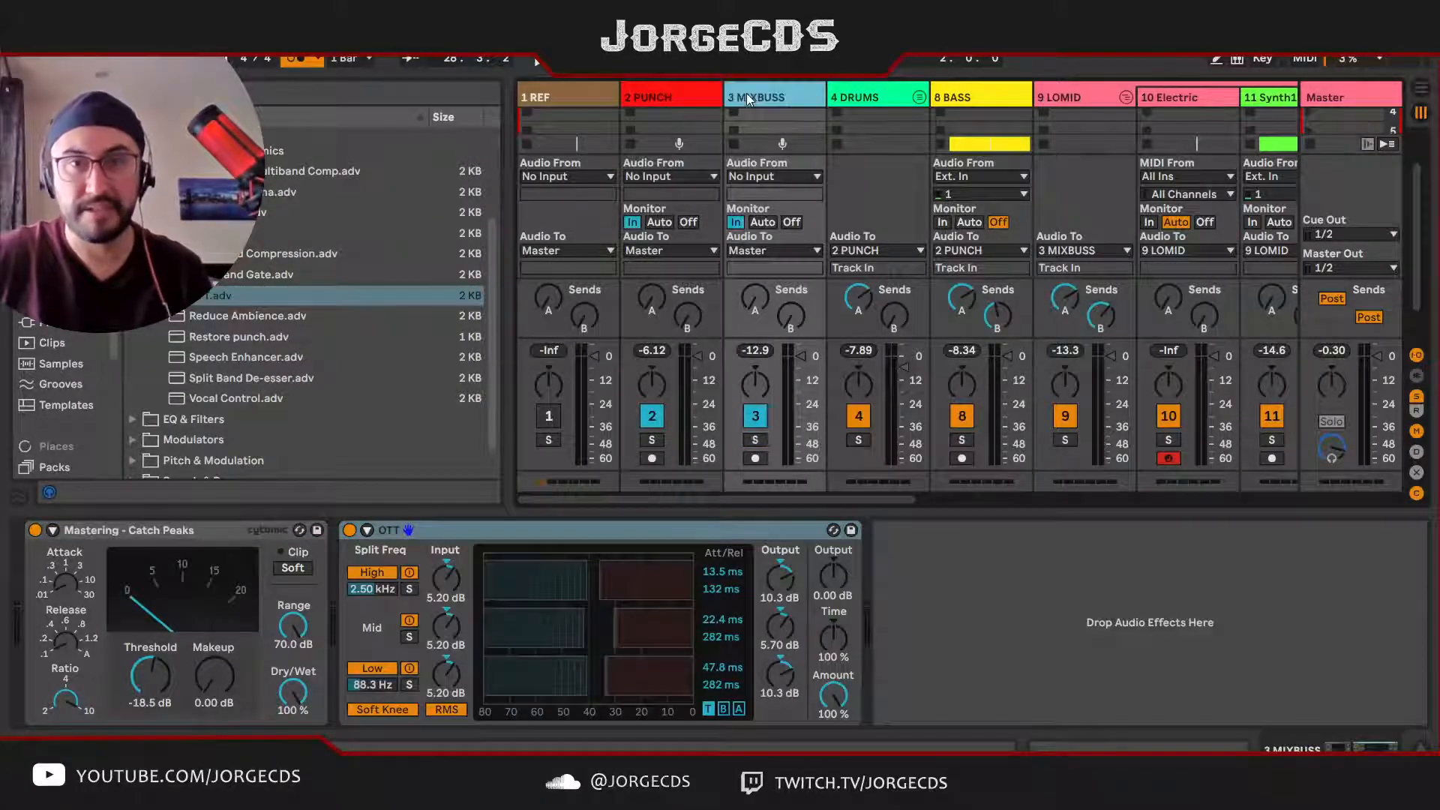
Step: Solo MIXBUSS and lower its OTT Amount to 8.0% during playback, trying 0% and 9.3% on the way
click(755, 441)
key(space)
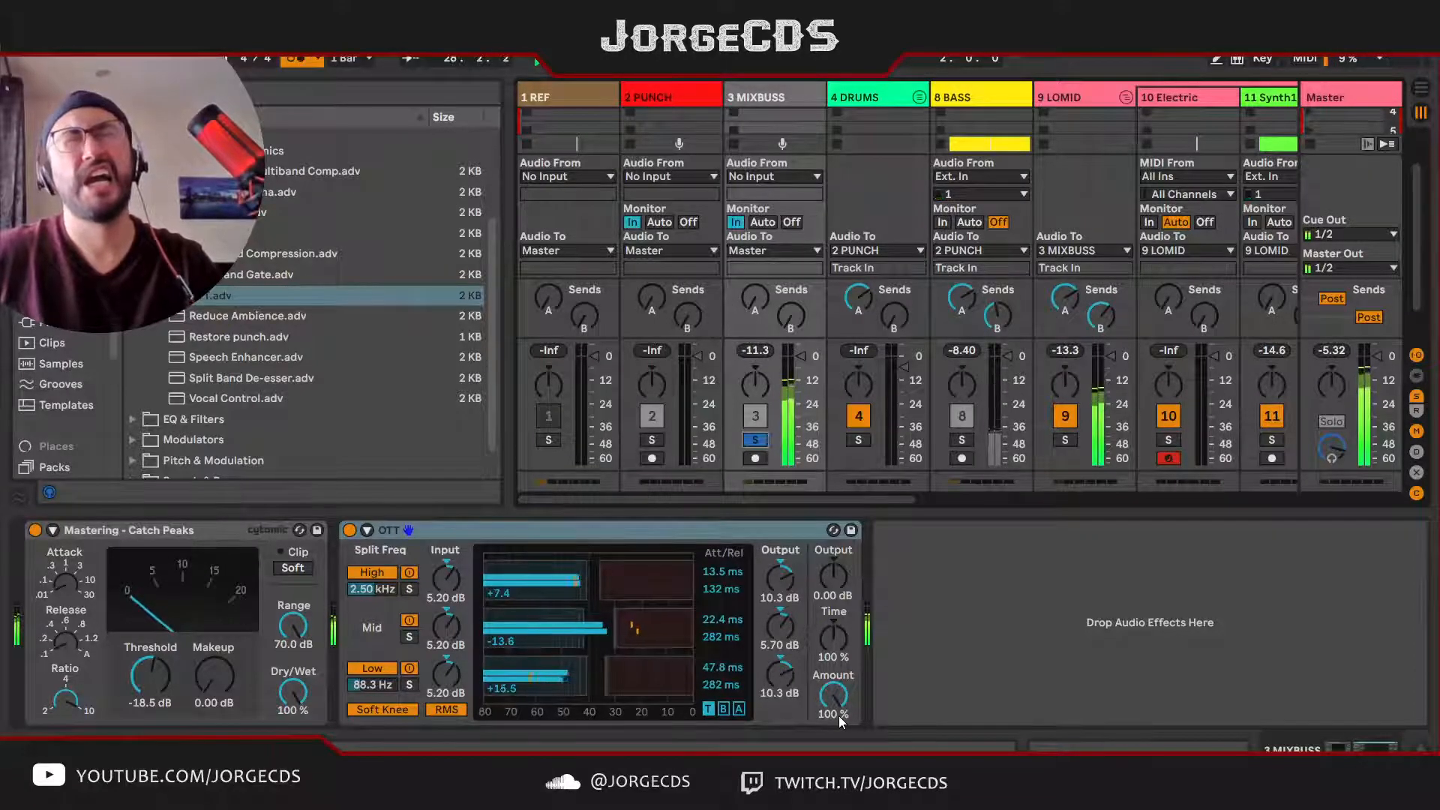
drag(840, 718, 841, 781)
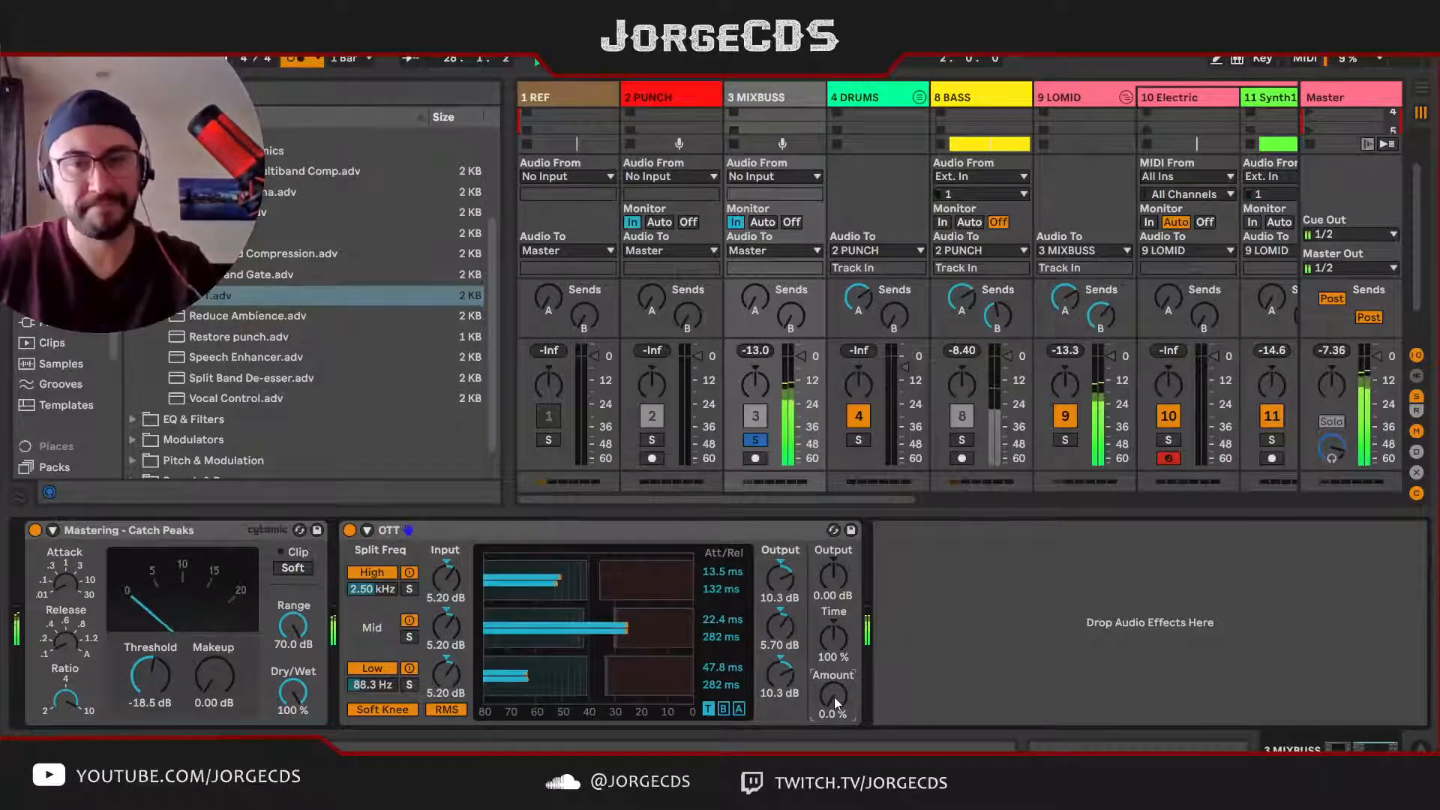
drag(834, 702, 834, 697)
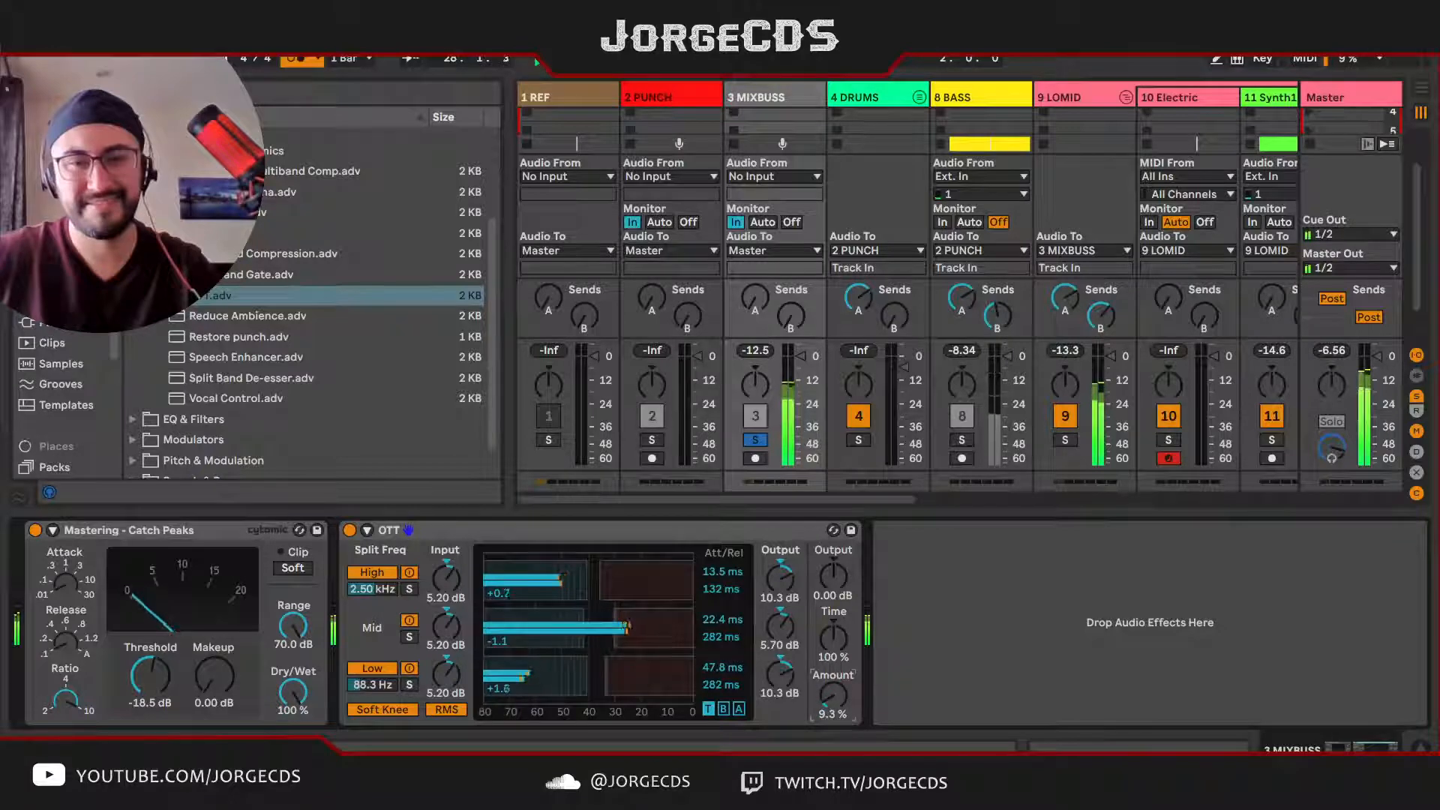
drag(835, 696, 834, 698)
key(space)
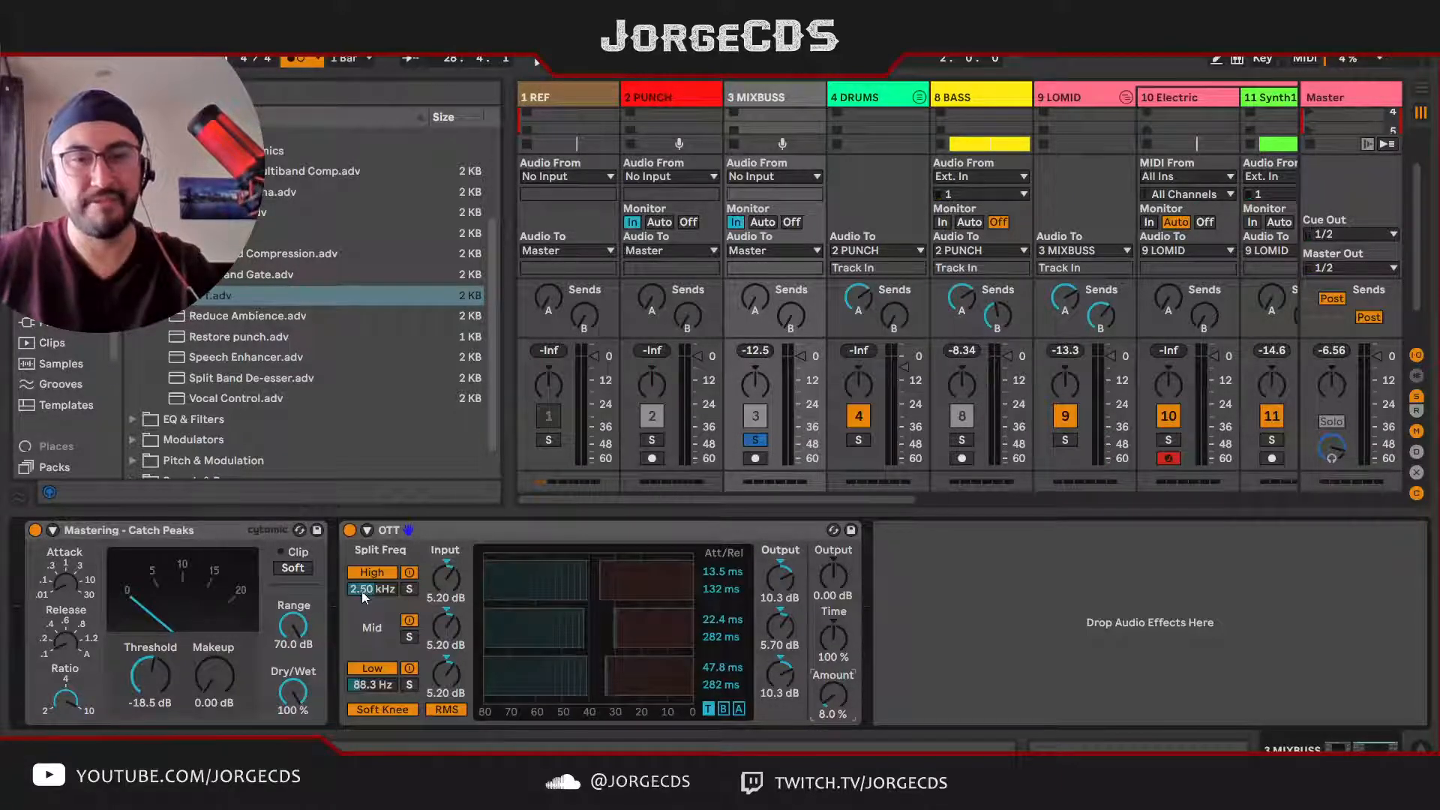
Step: Set the MIXBUSS OTT's Time to 185% and its Amount to 11% while the soloed bus plays
key(space)
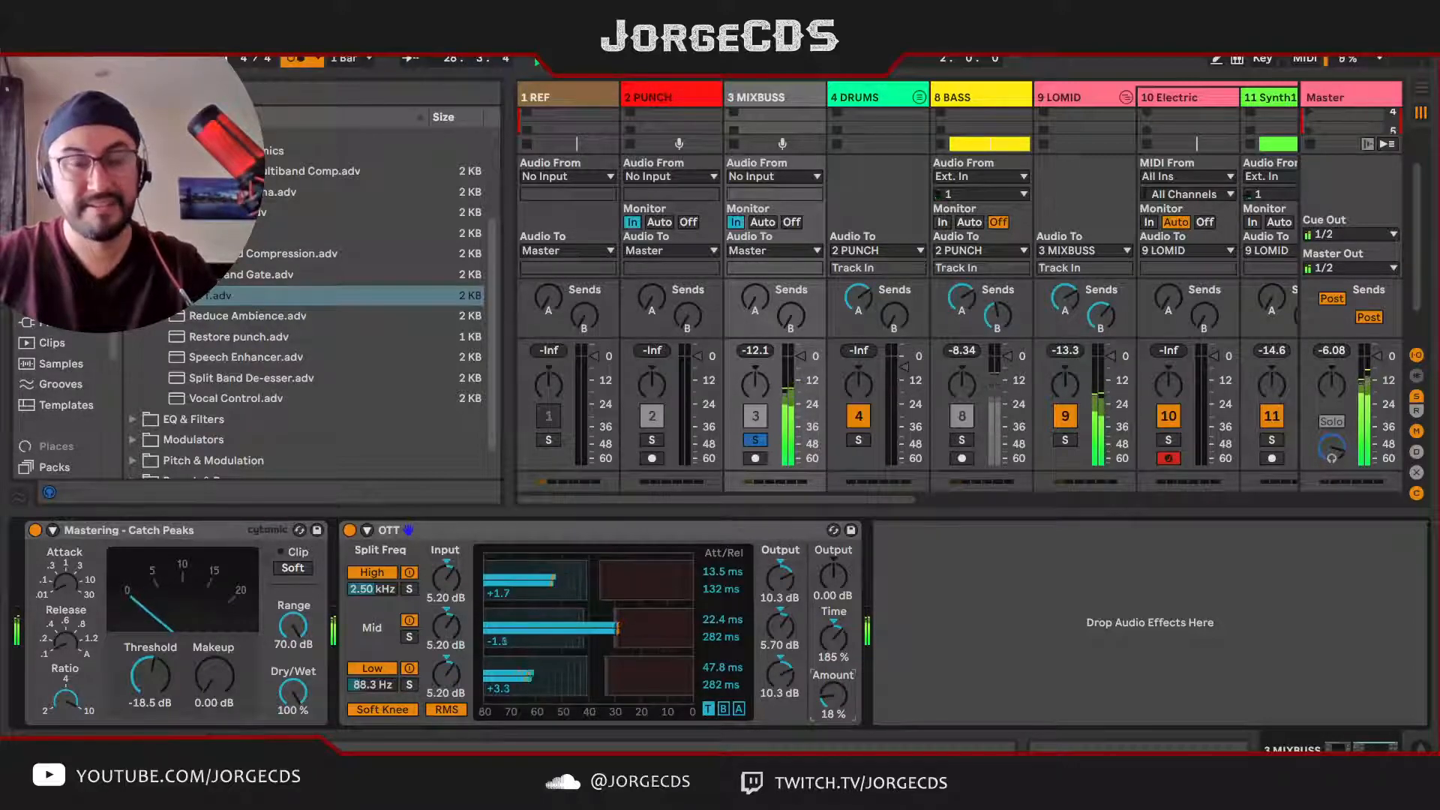
drag(833, 695, 832, 697)
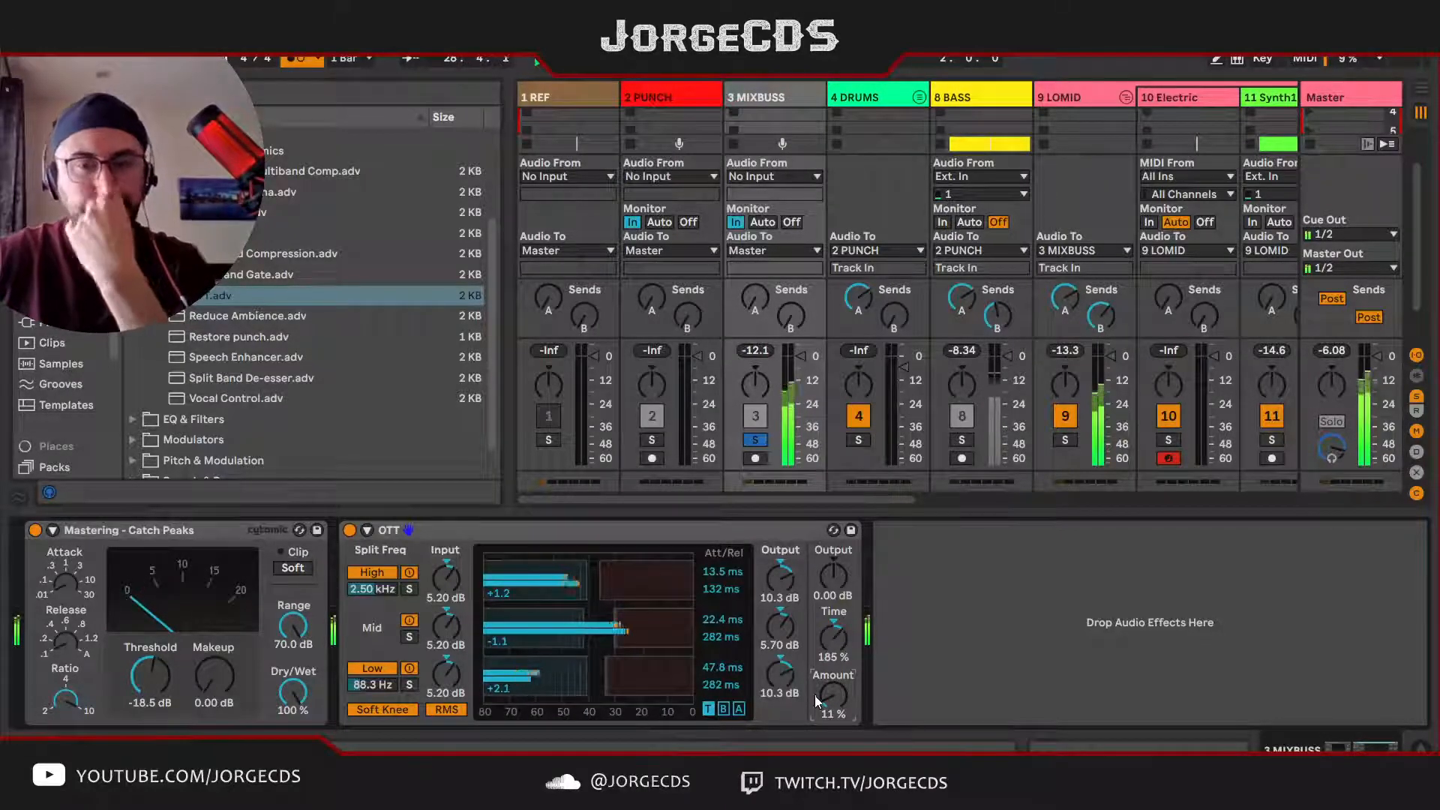
key(space)
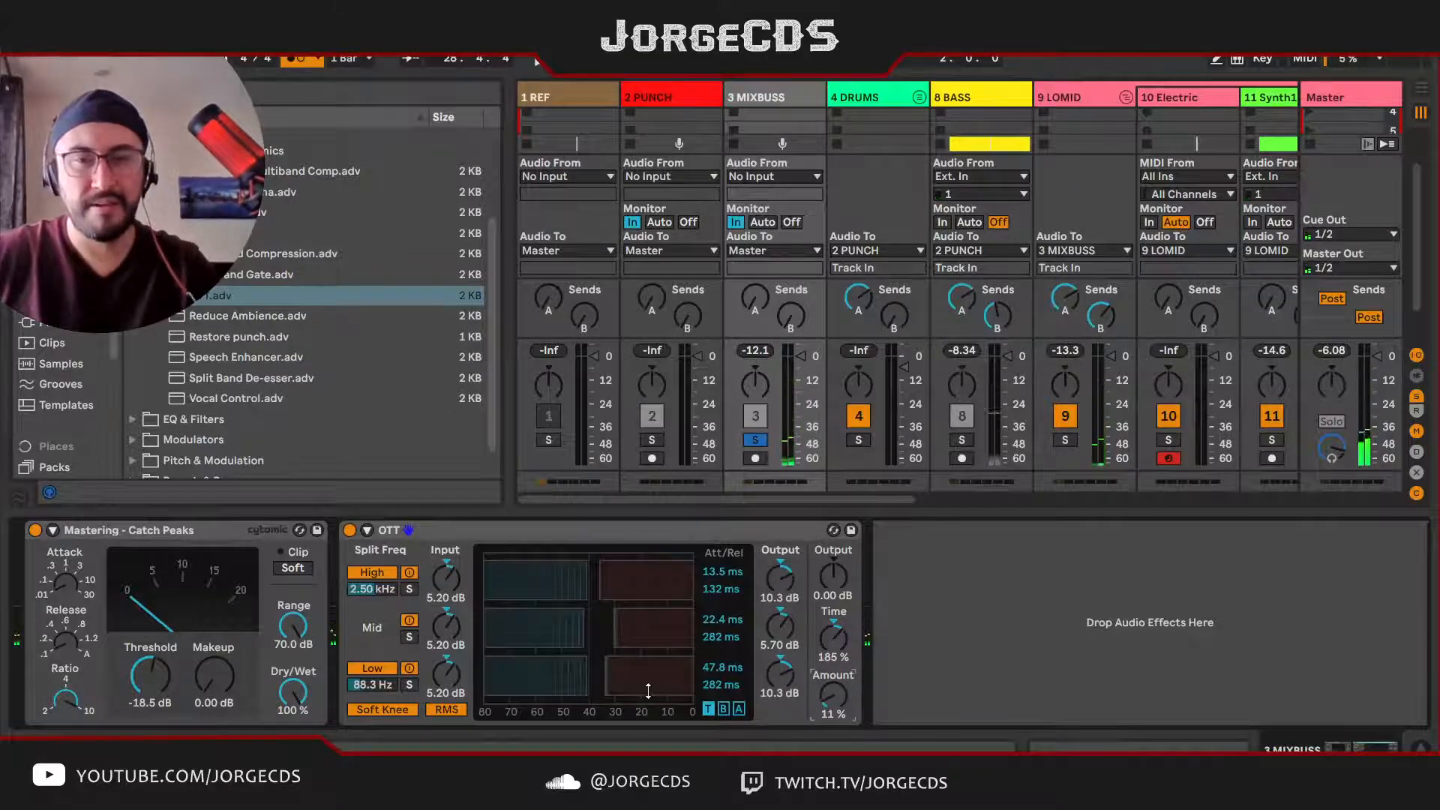
Step: Unsolo MIXBUSS and listen briefly to the full mix
click(754, 439)
key(space)
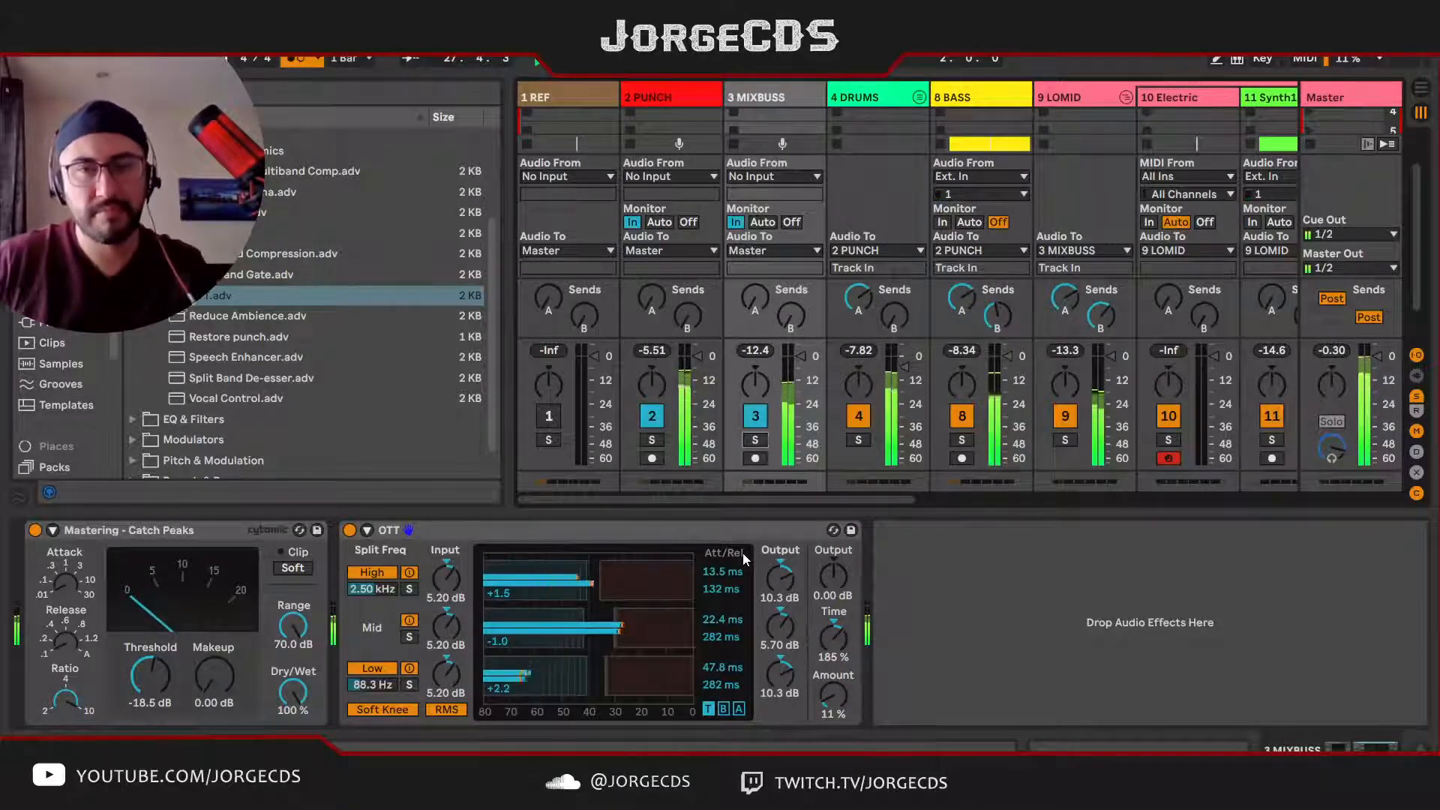
key(space)
Step: Extend the Arrangement loop to cover the whole song, 52 bars from bar 1, and play the full mix
key(Tab)
drag(730, 111, 517, 159)
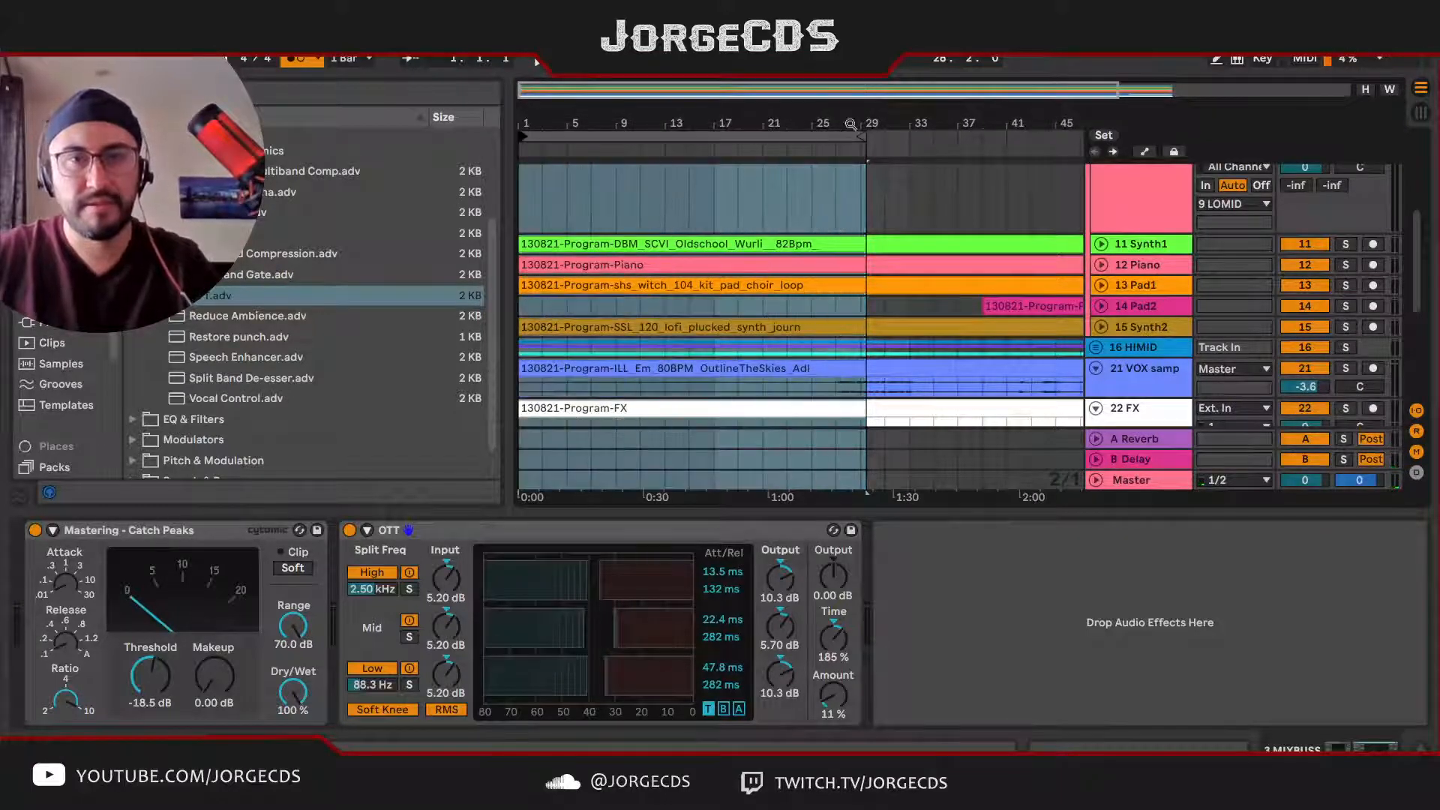
drag(867, 142, 972, 140)
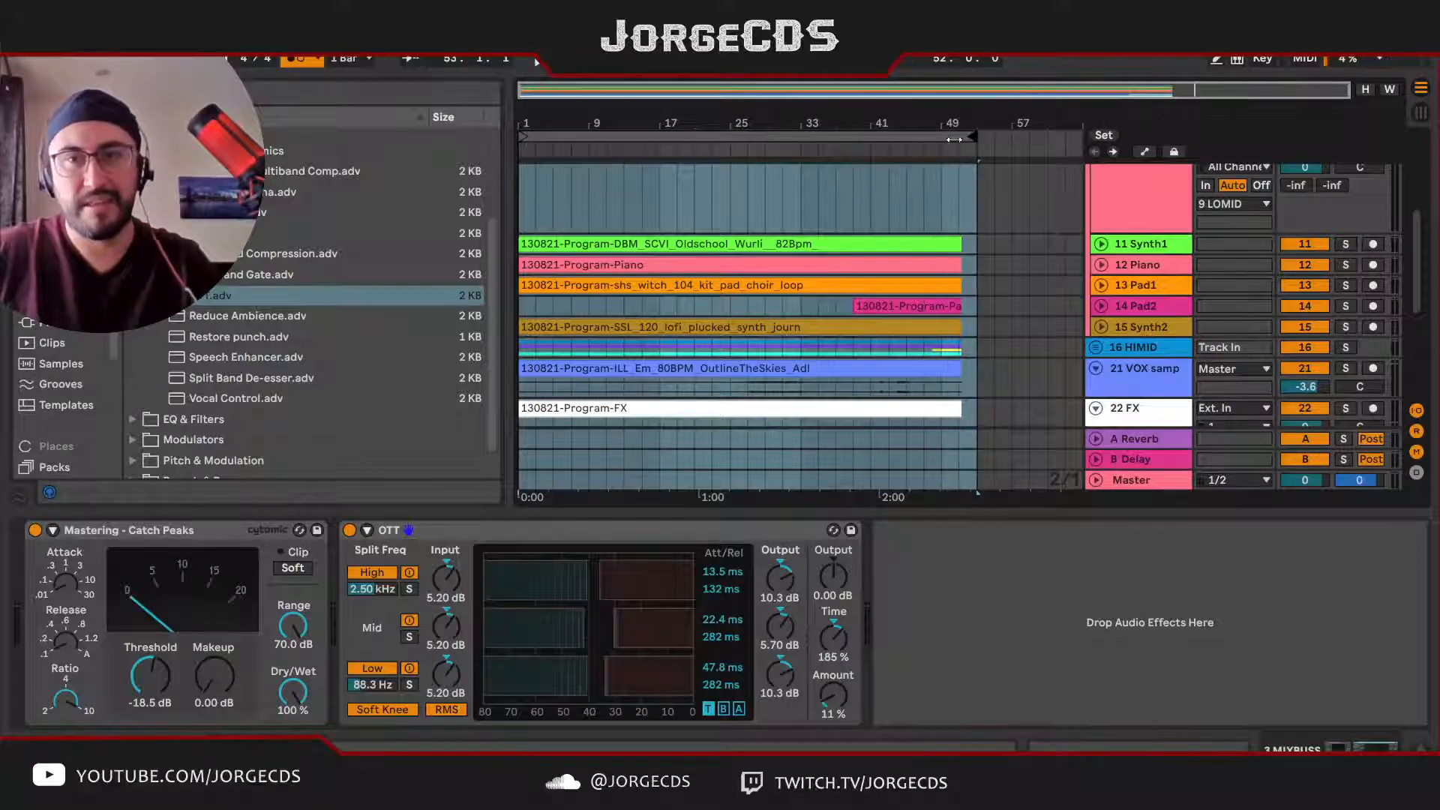
click(858, 138)
key(space)
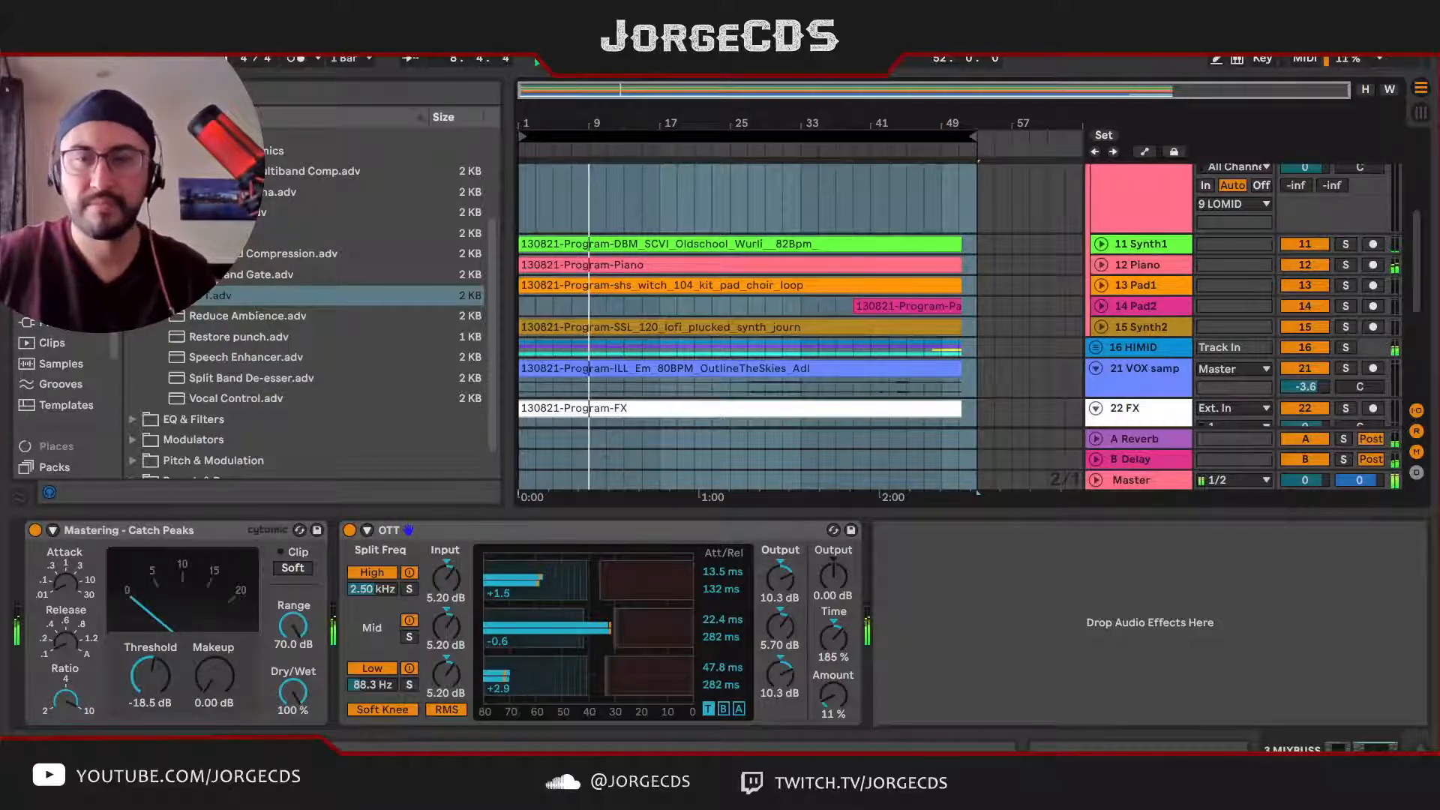
Step: Add the Tonal Balance Control 2 plug-in after the Limiter on the Master track while the song plays
scroll(1011, 285, down, 5)
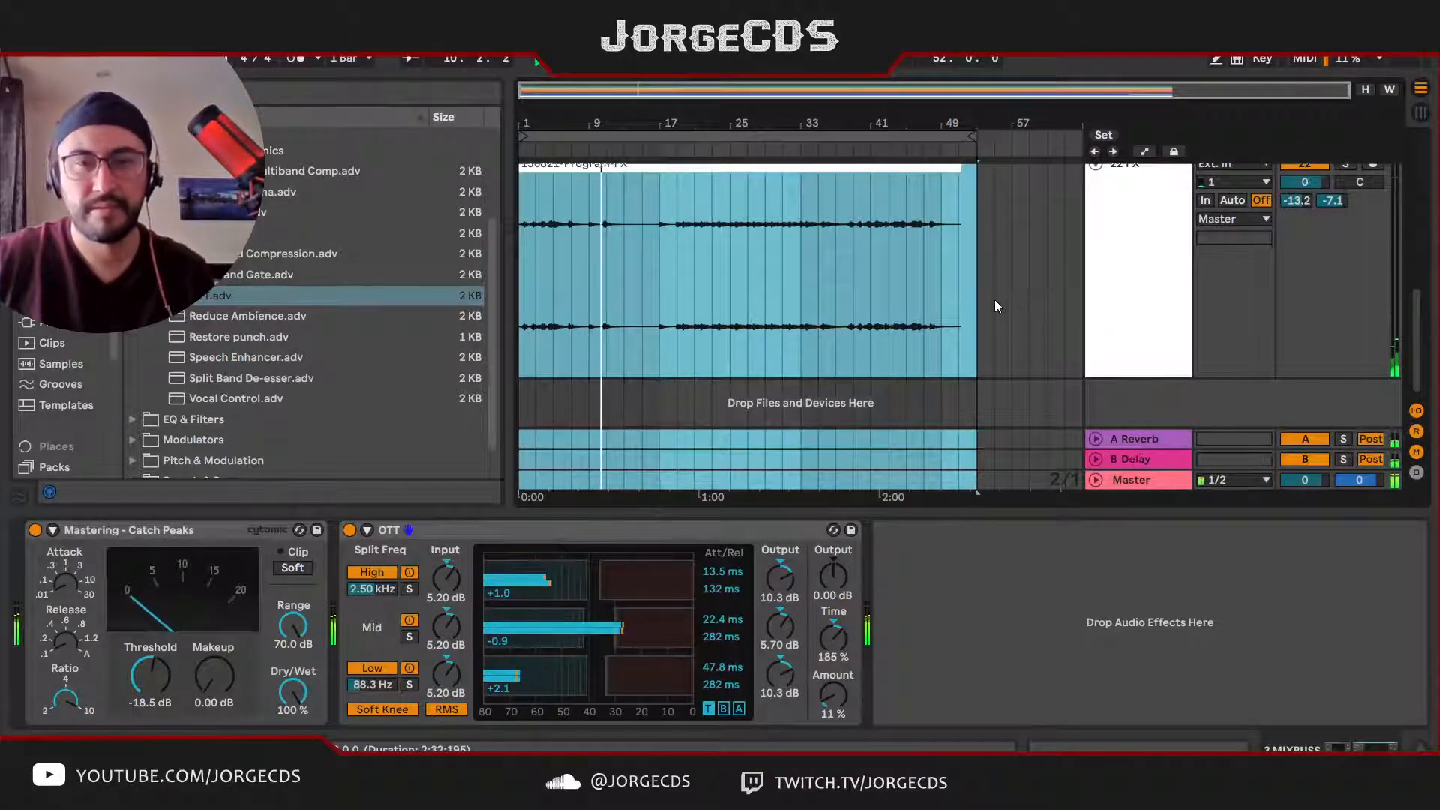
click(1139, 482)
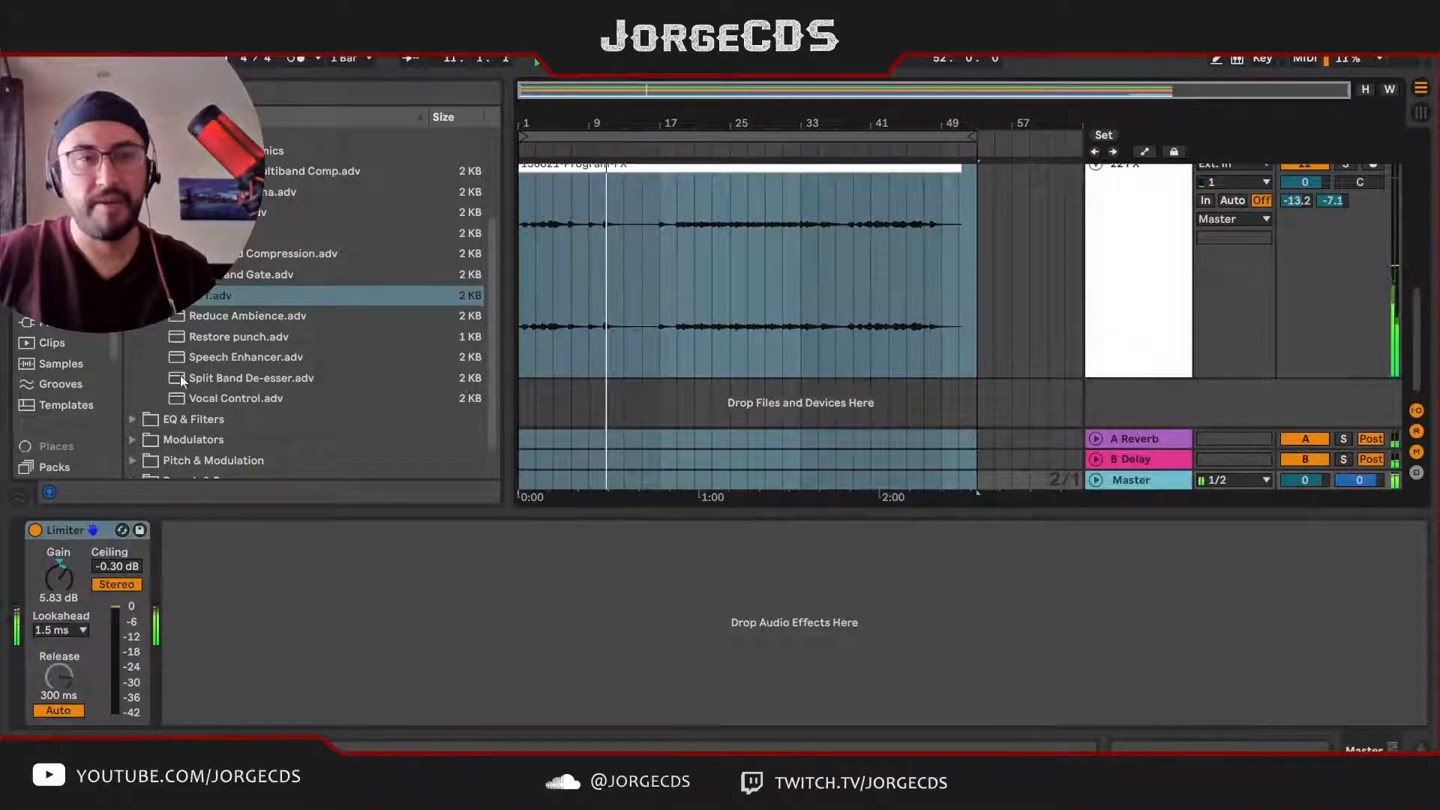
click(52, 323)
click(133, 157)
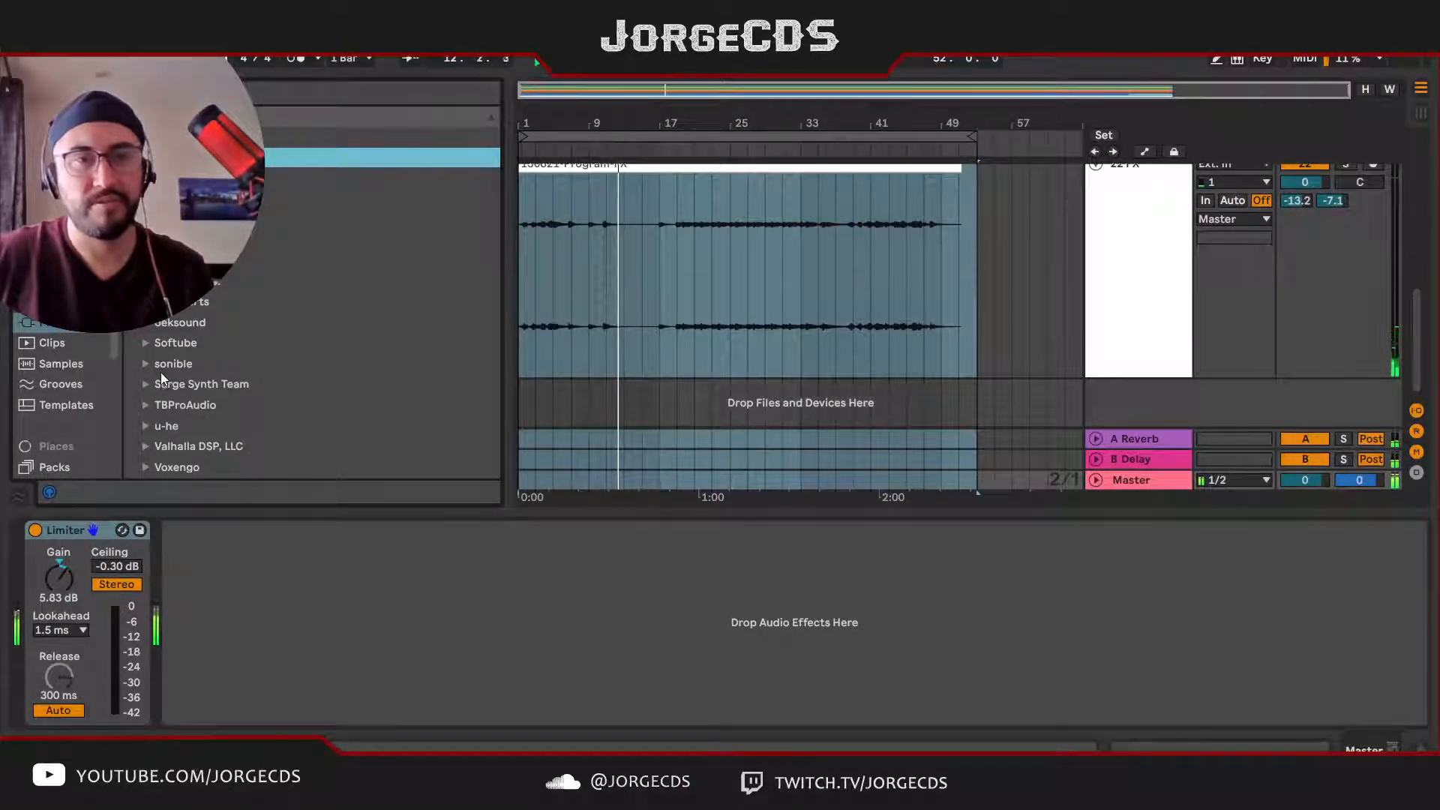
click(134, 136)
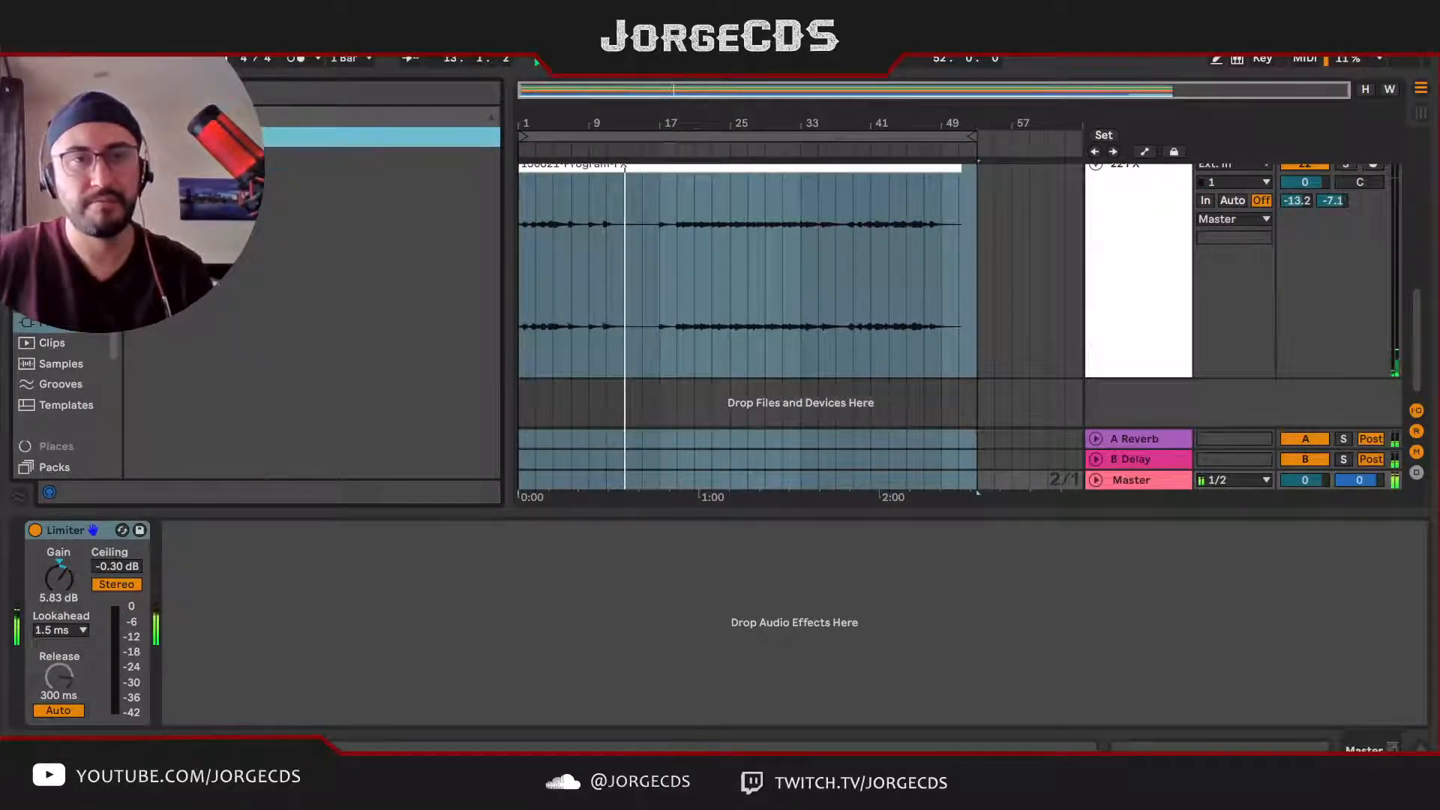
click(133, 157)
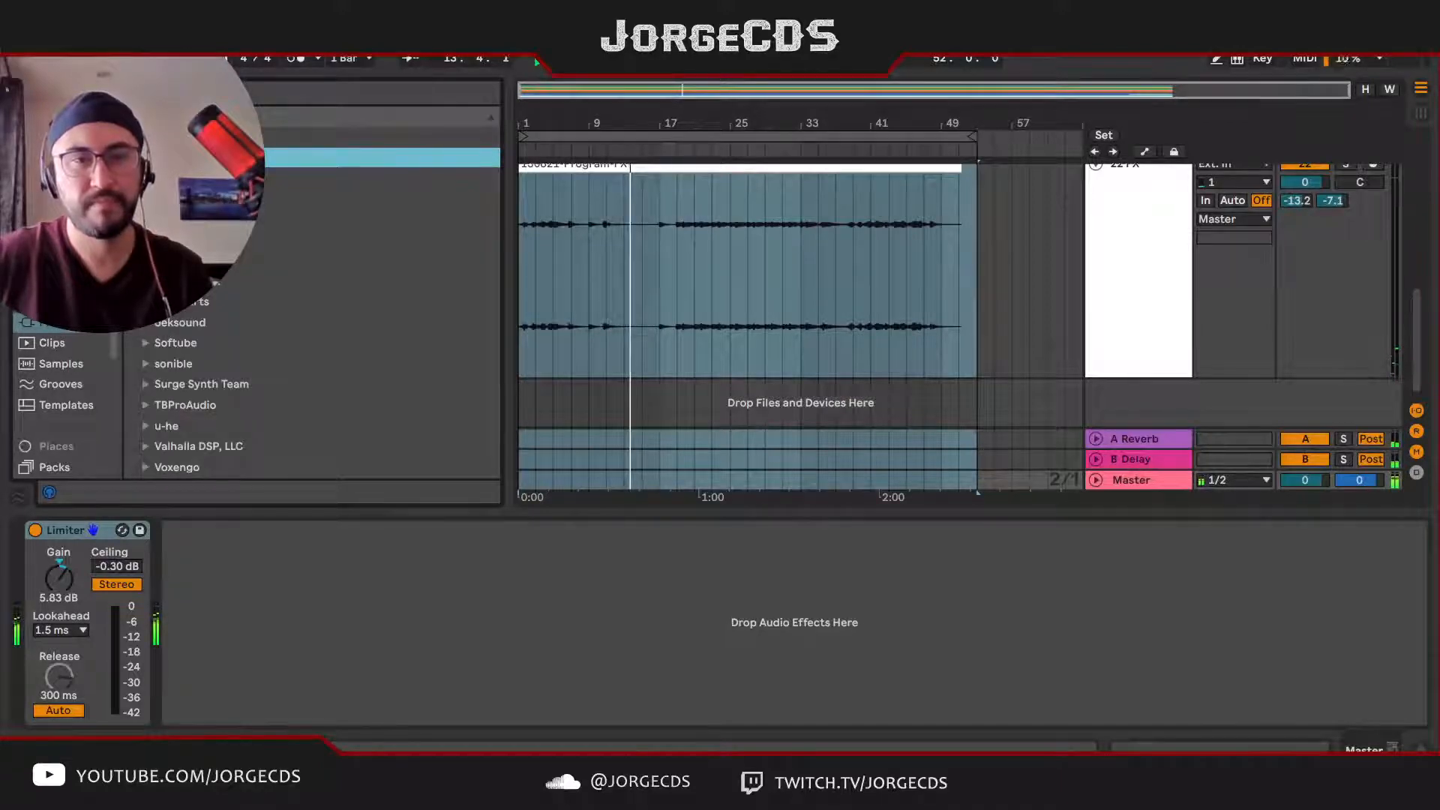
click(145, 281)
scroll(250, 307, down, 10)
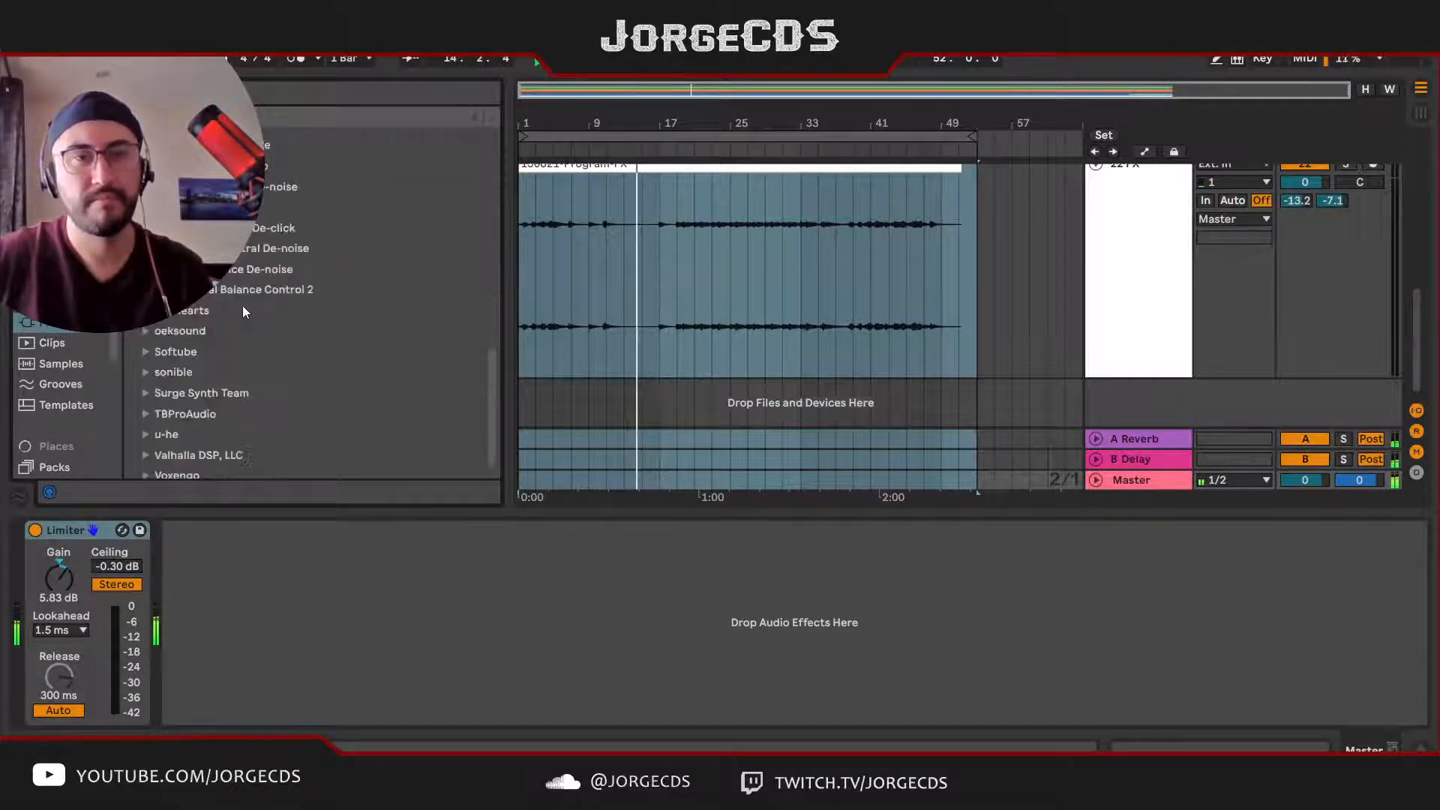
drag(245, 291, 403, 596)
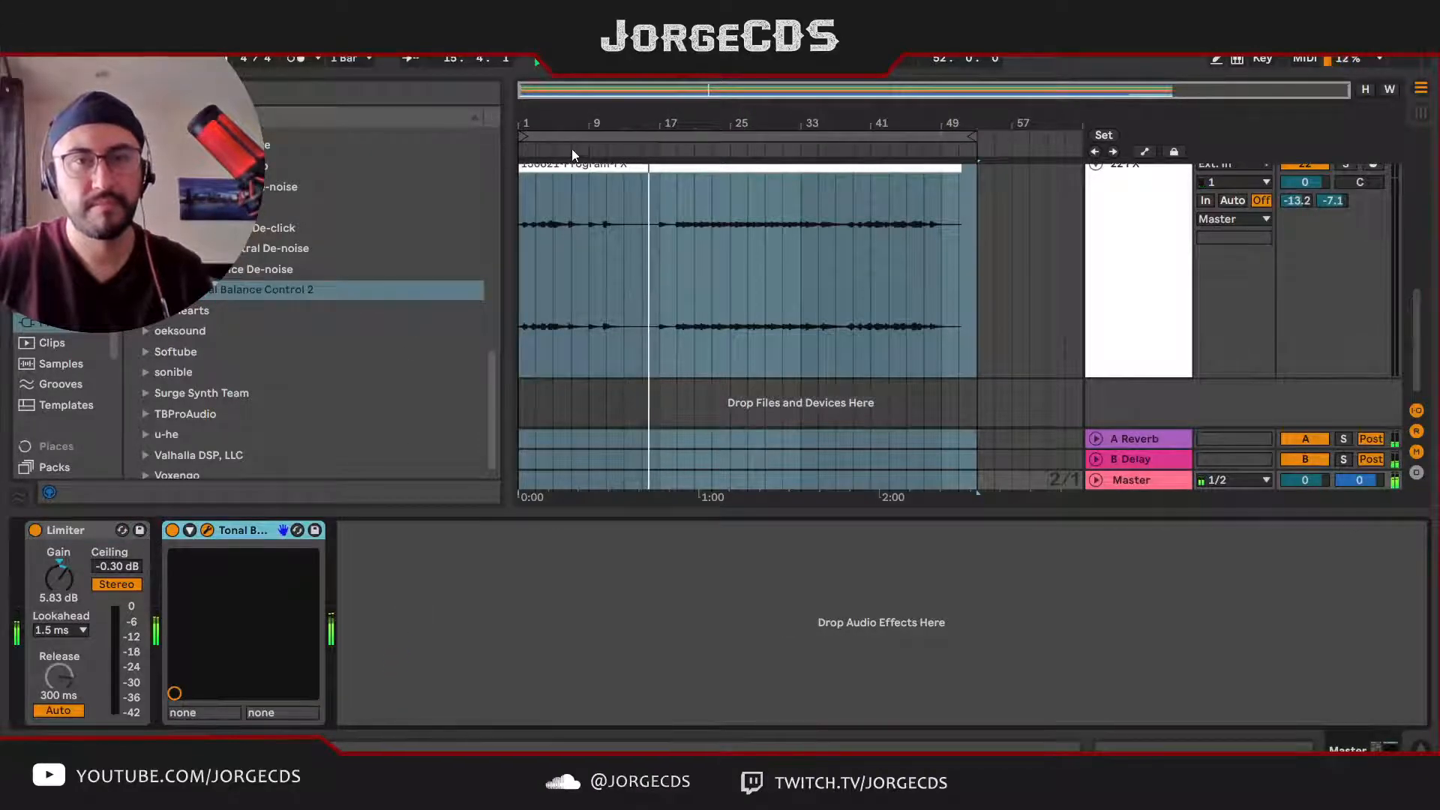
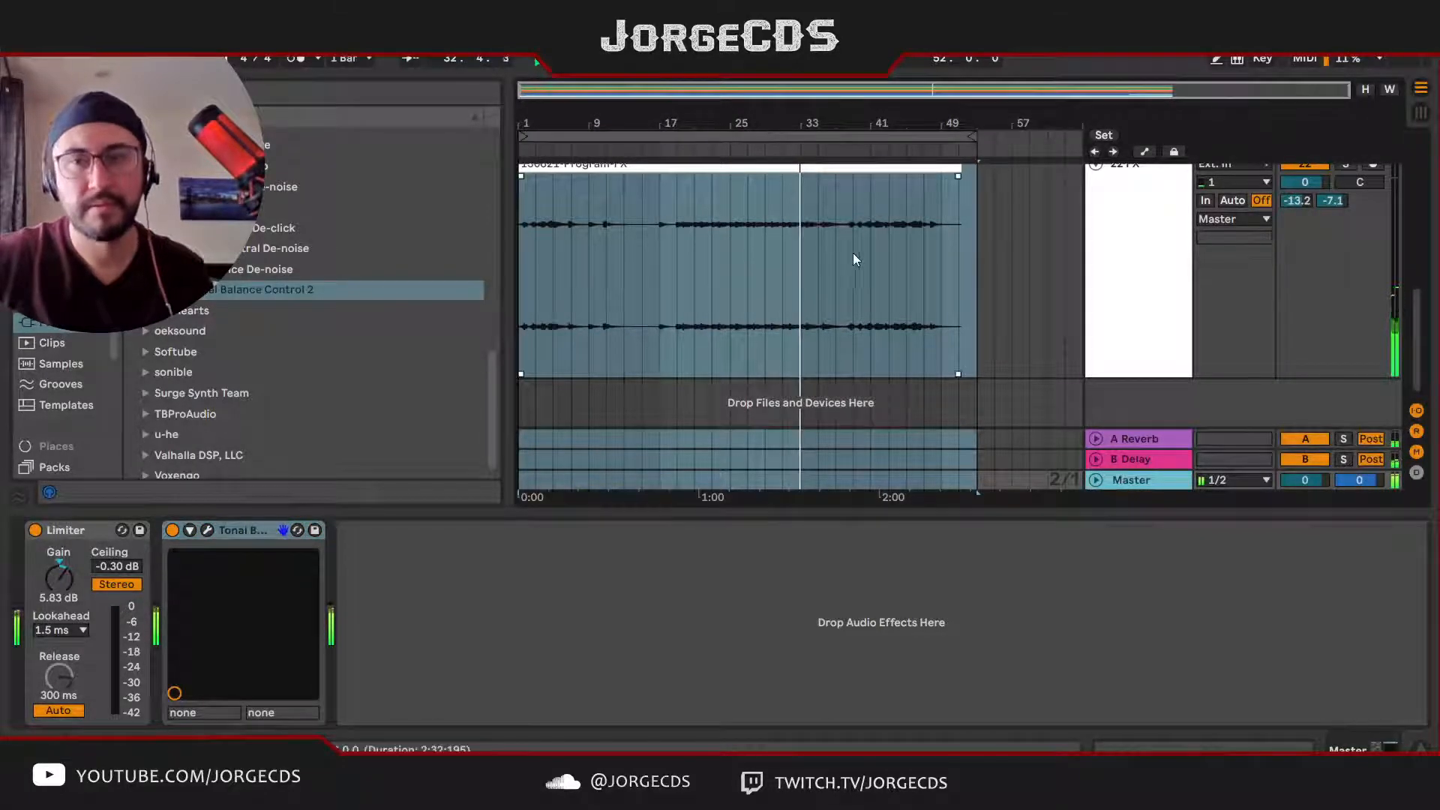
Step: Collapse the LOMID group and the FX track so the whole arrangement fits in the track area
click(904, 294)
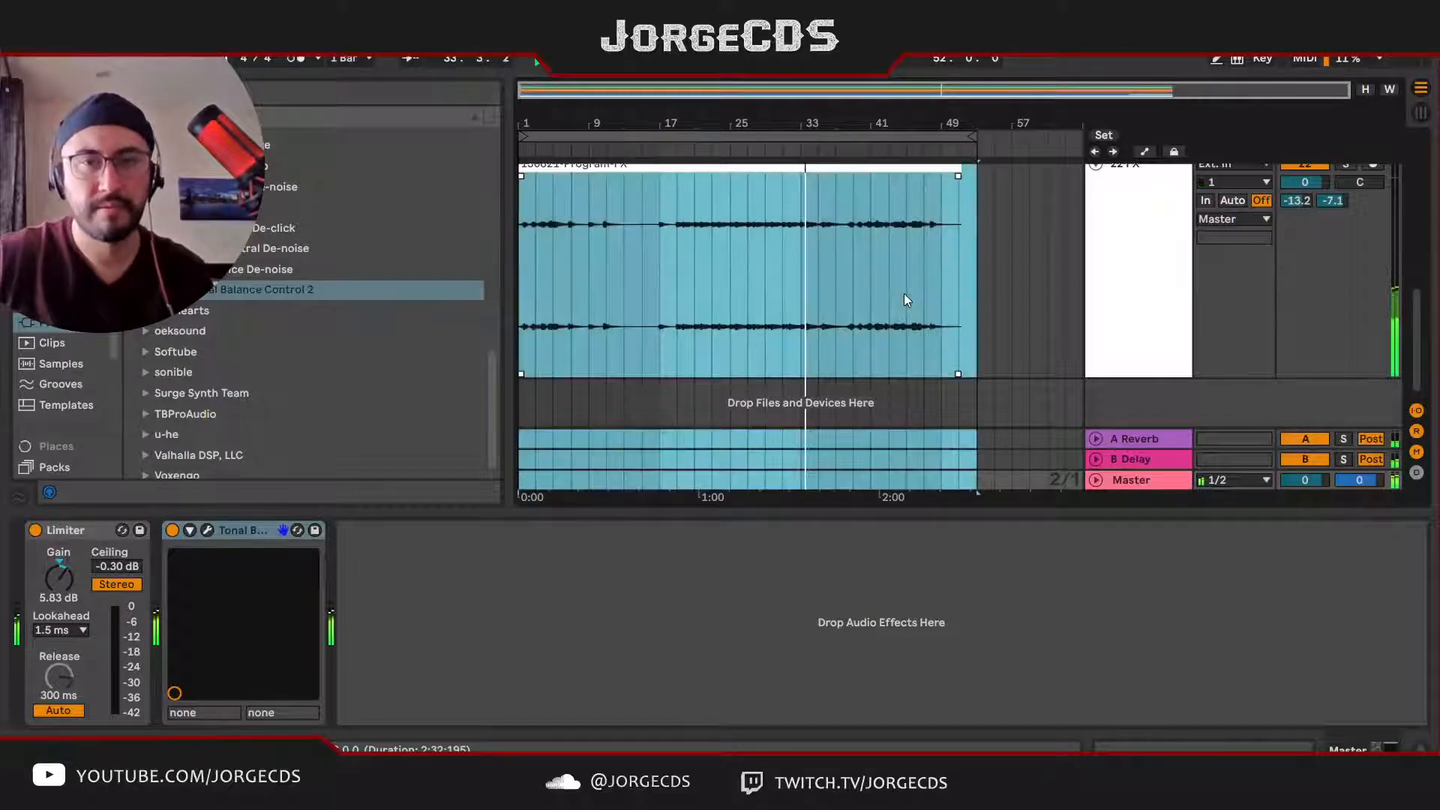
scroll(899, 309, up, 15)
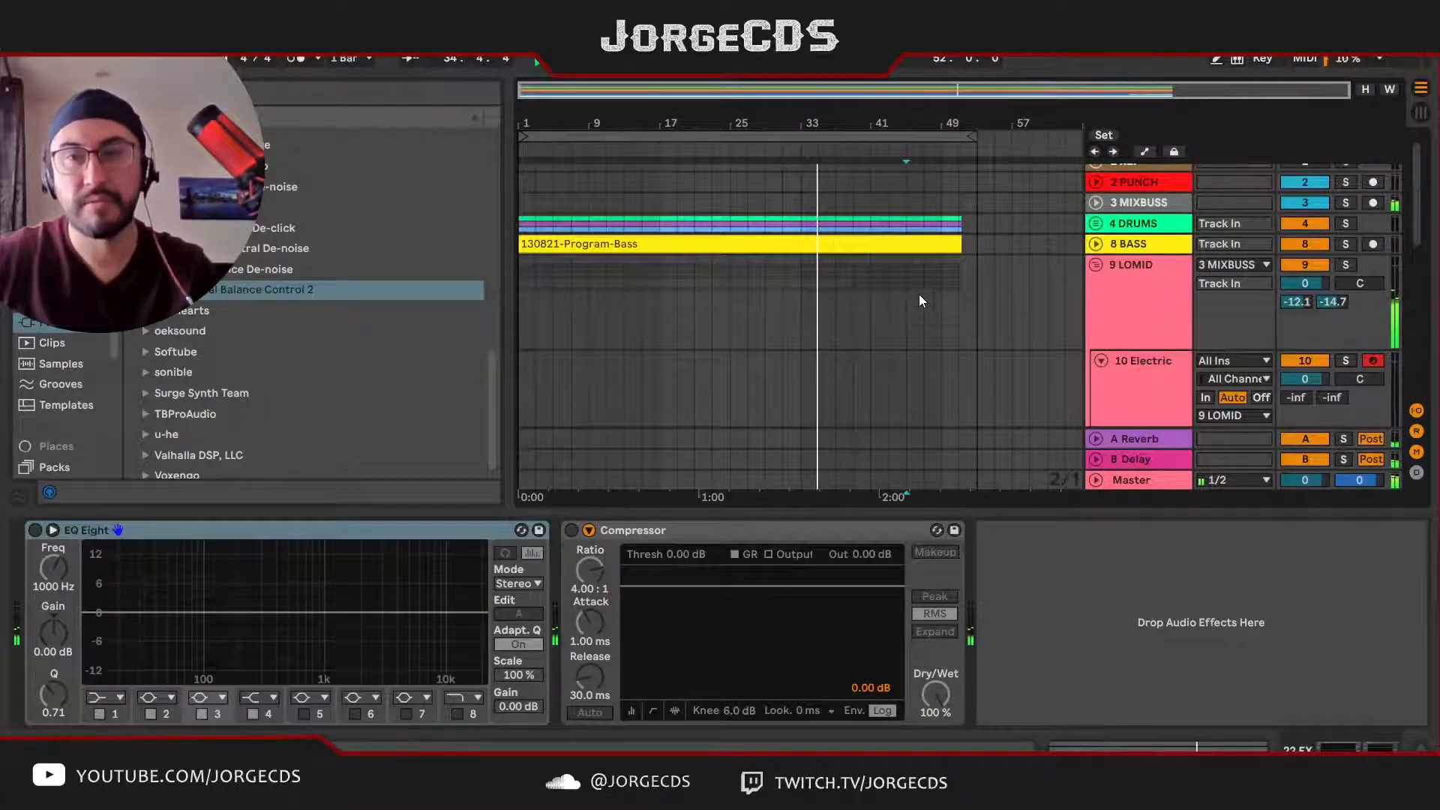
click(1094, 264)
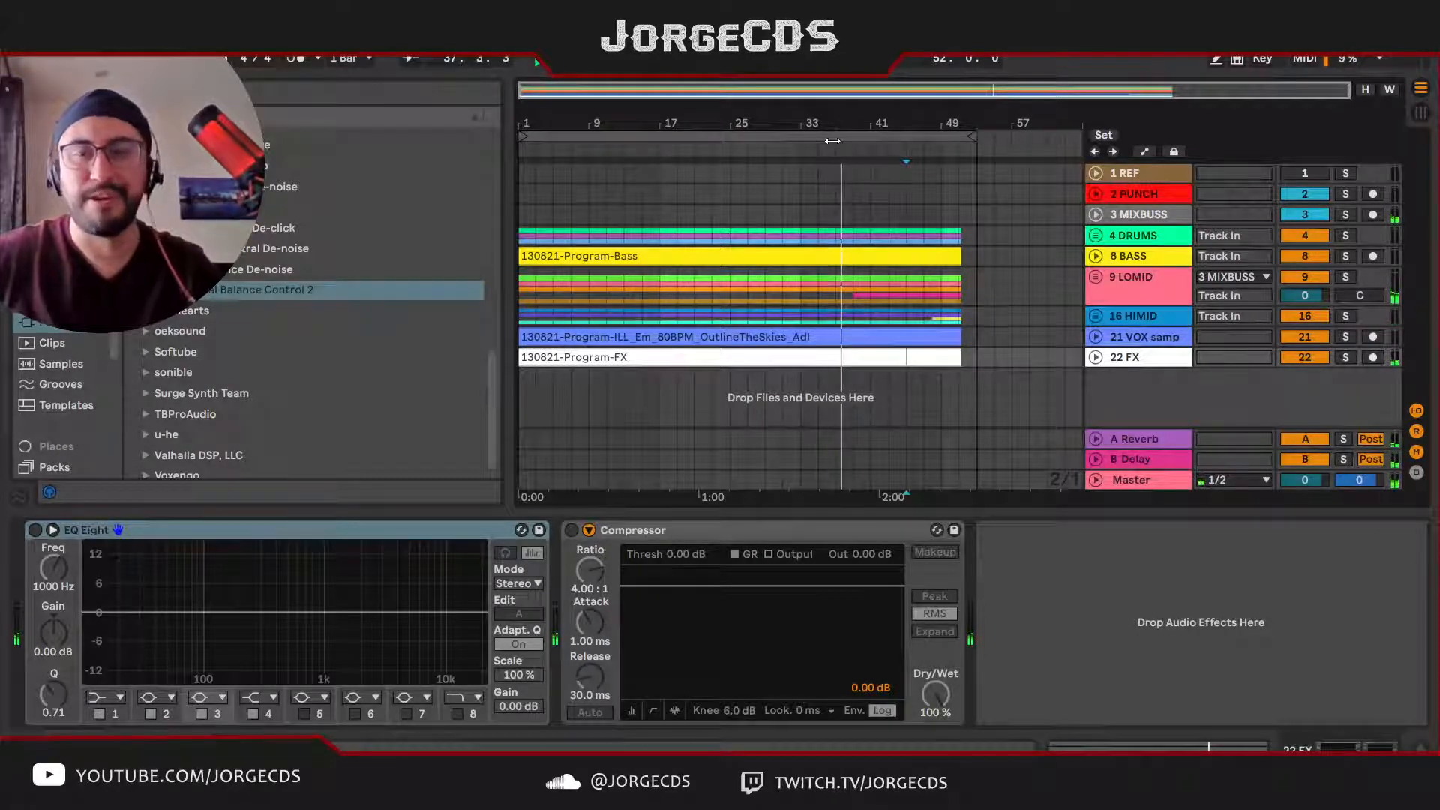
Step: Stop playback and add an Arrangement locator named Intro at bar 1
key(space)
click(522, 152)
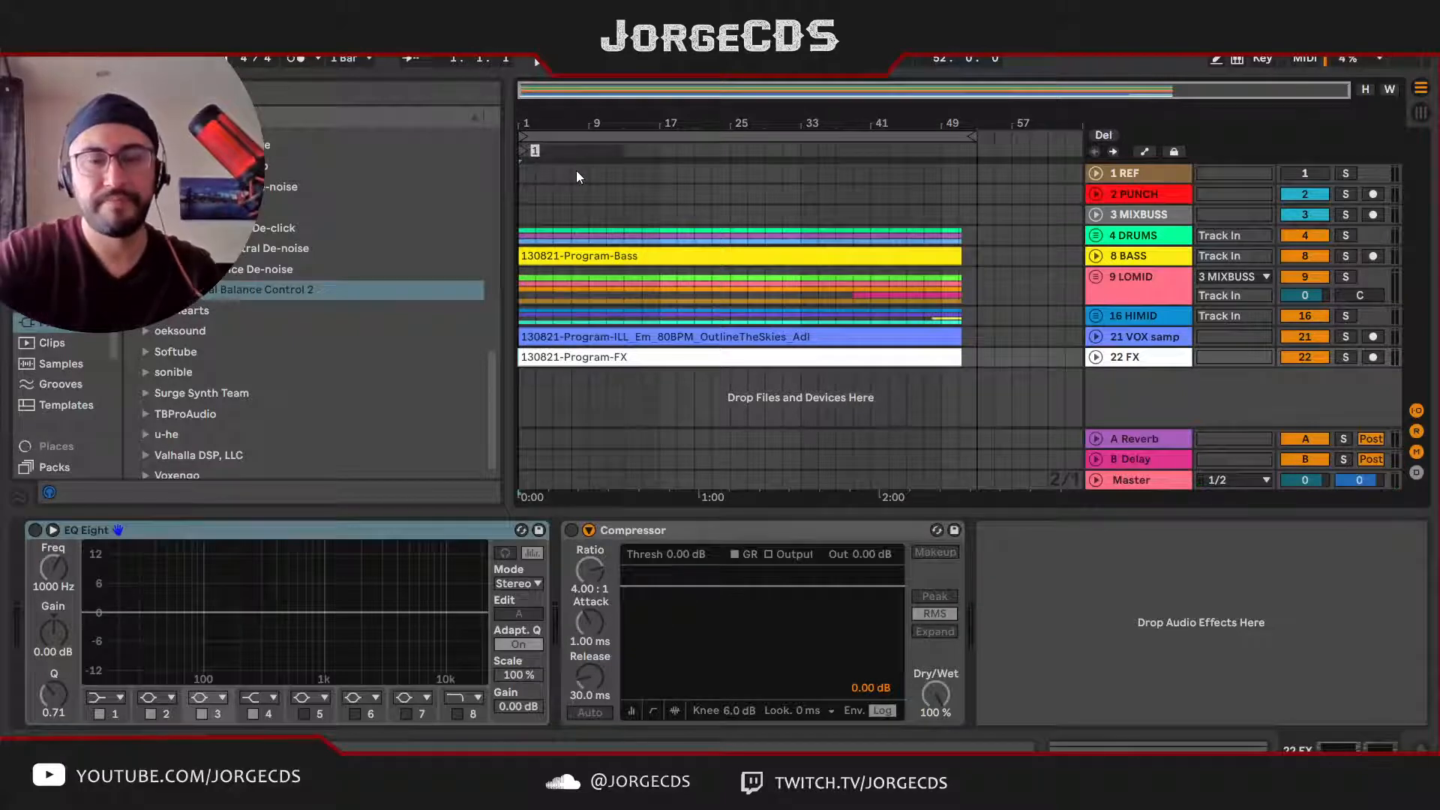
text(Intro)
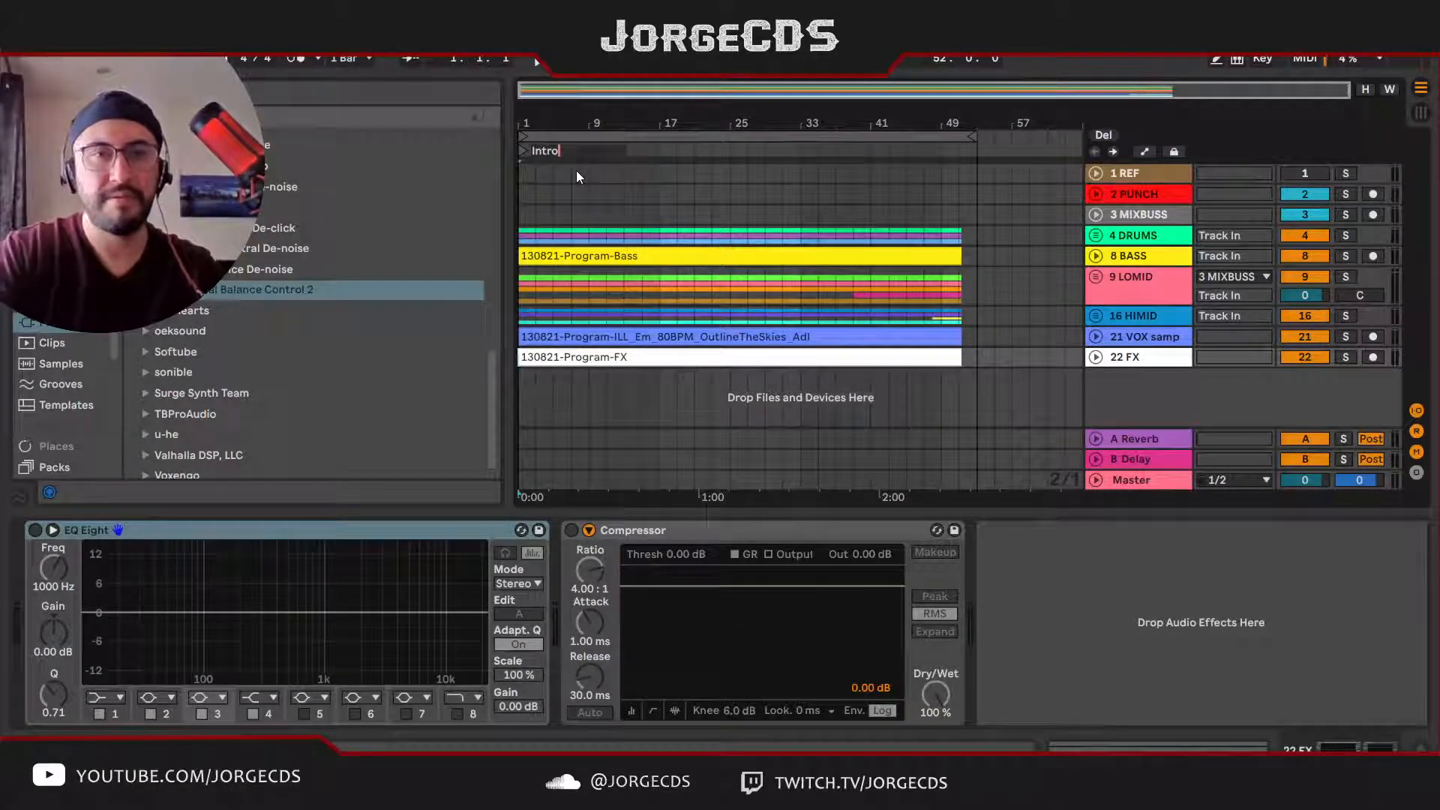
key(Return)
Step: Play the intro to find where the main section starts, and add a locator named Main1a at bar 5
key(space)
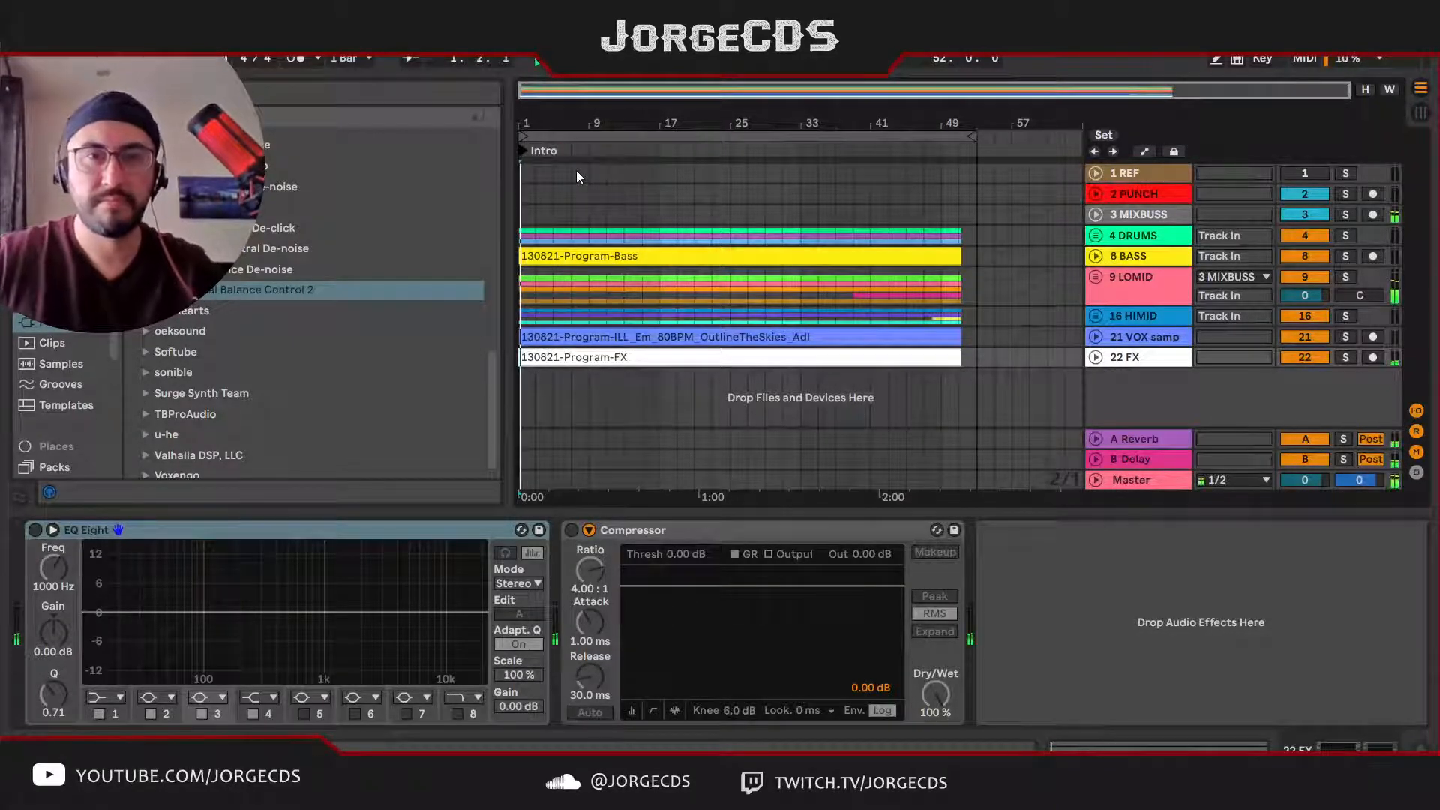
drag(553, 117, 602, 131)
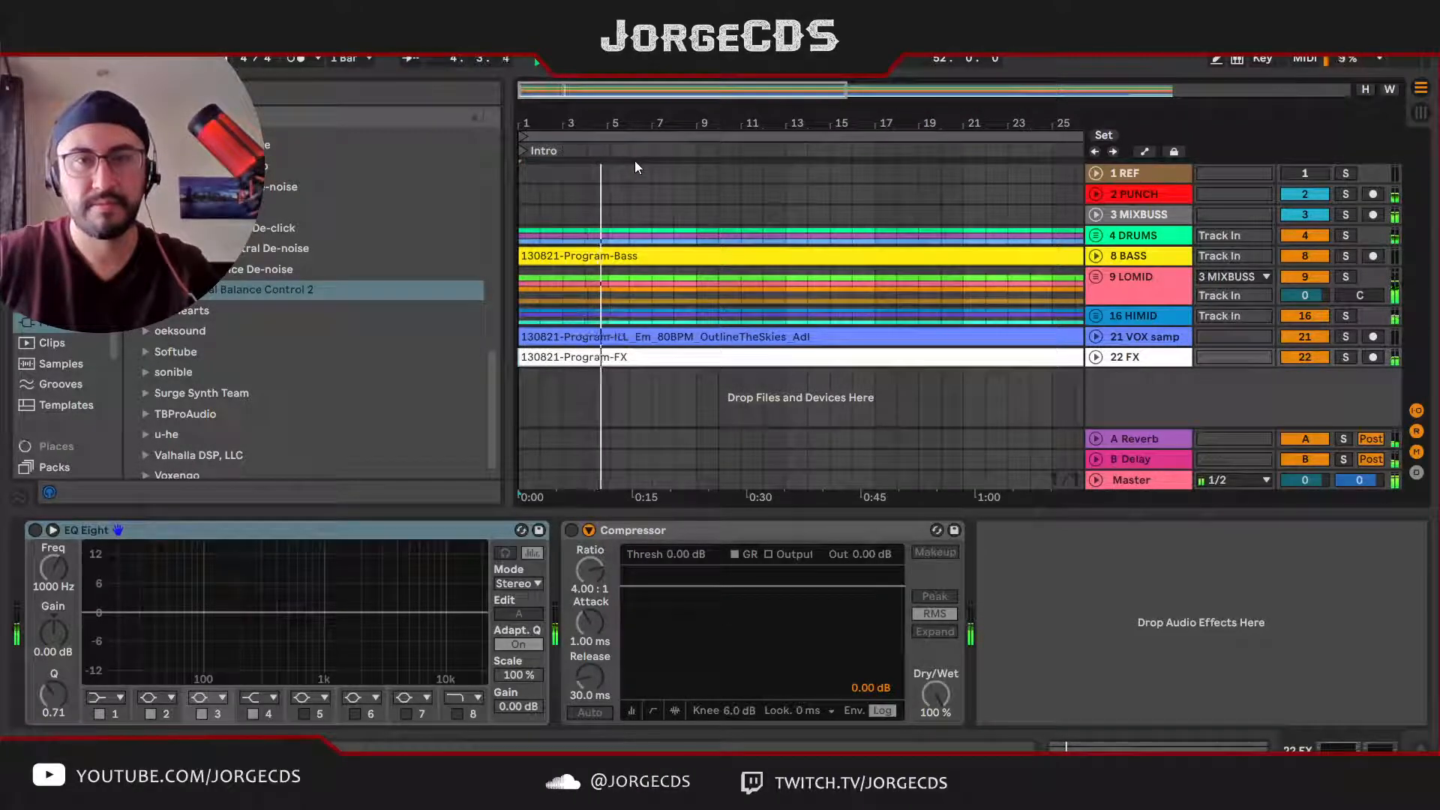
key(space)
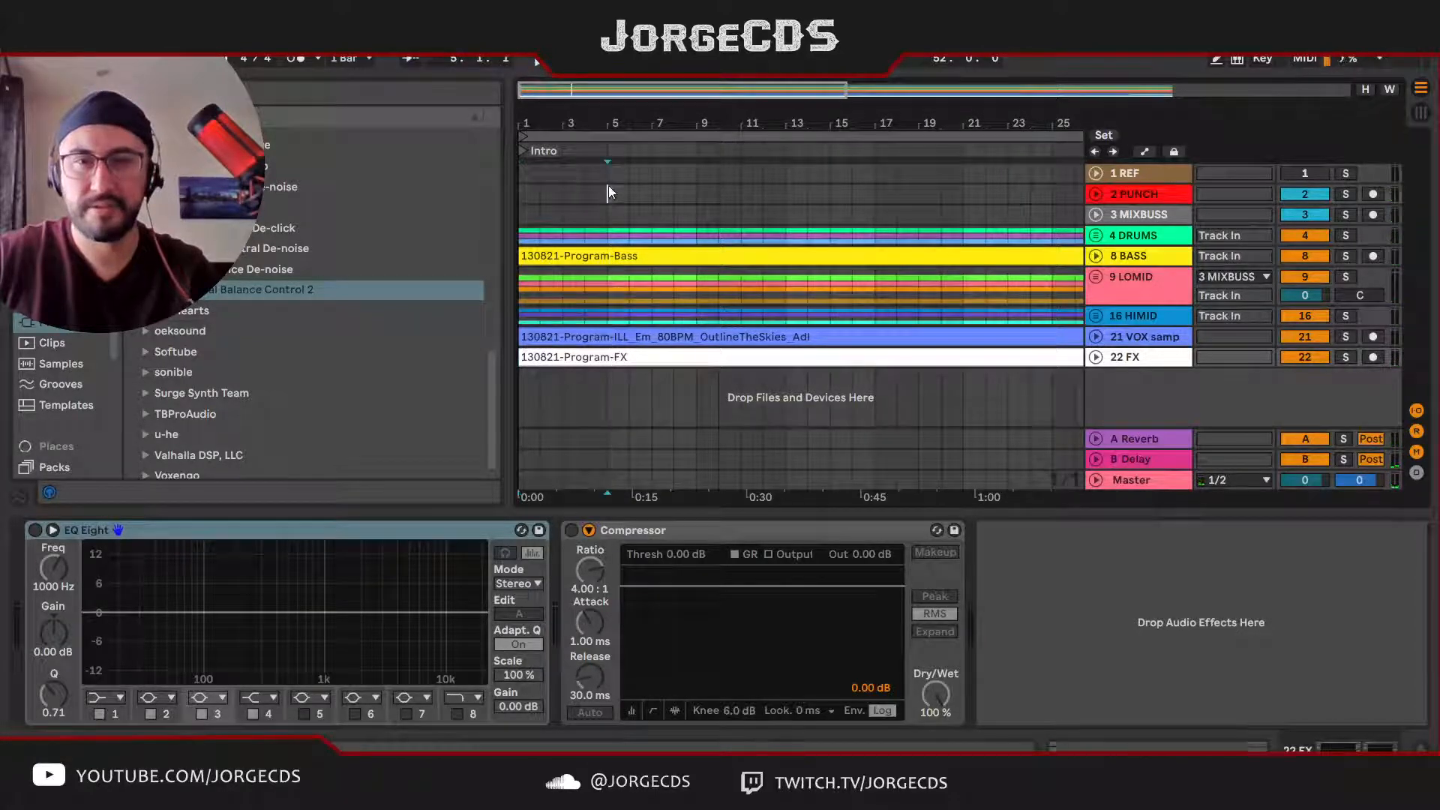
click(609, 186)
key(space)
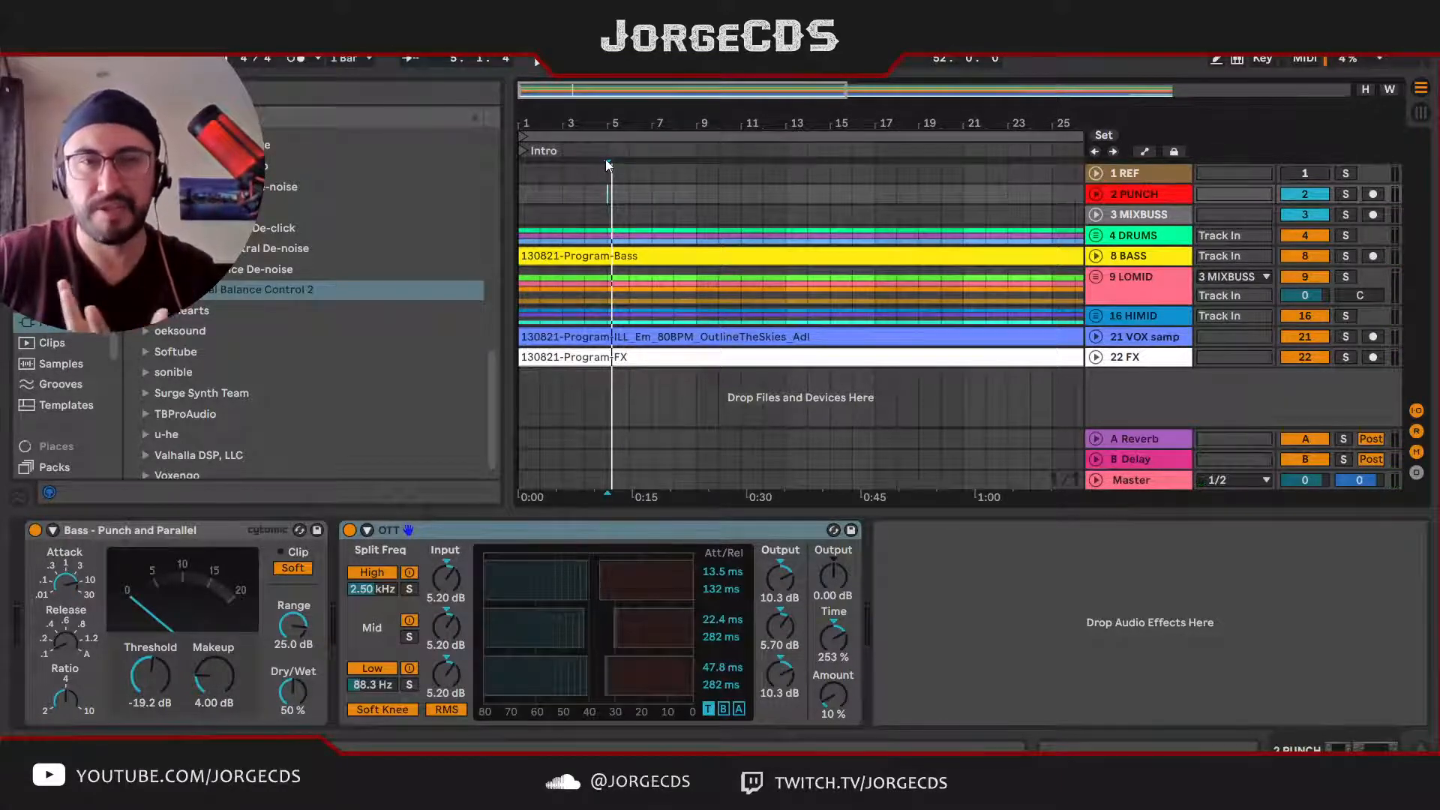
key(space)
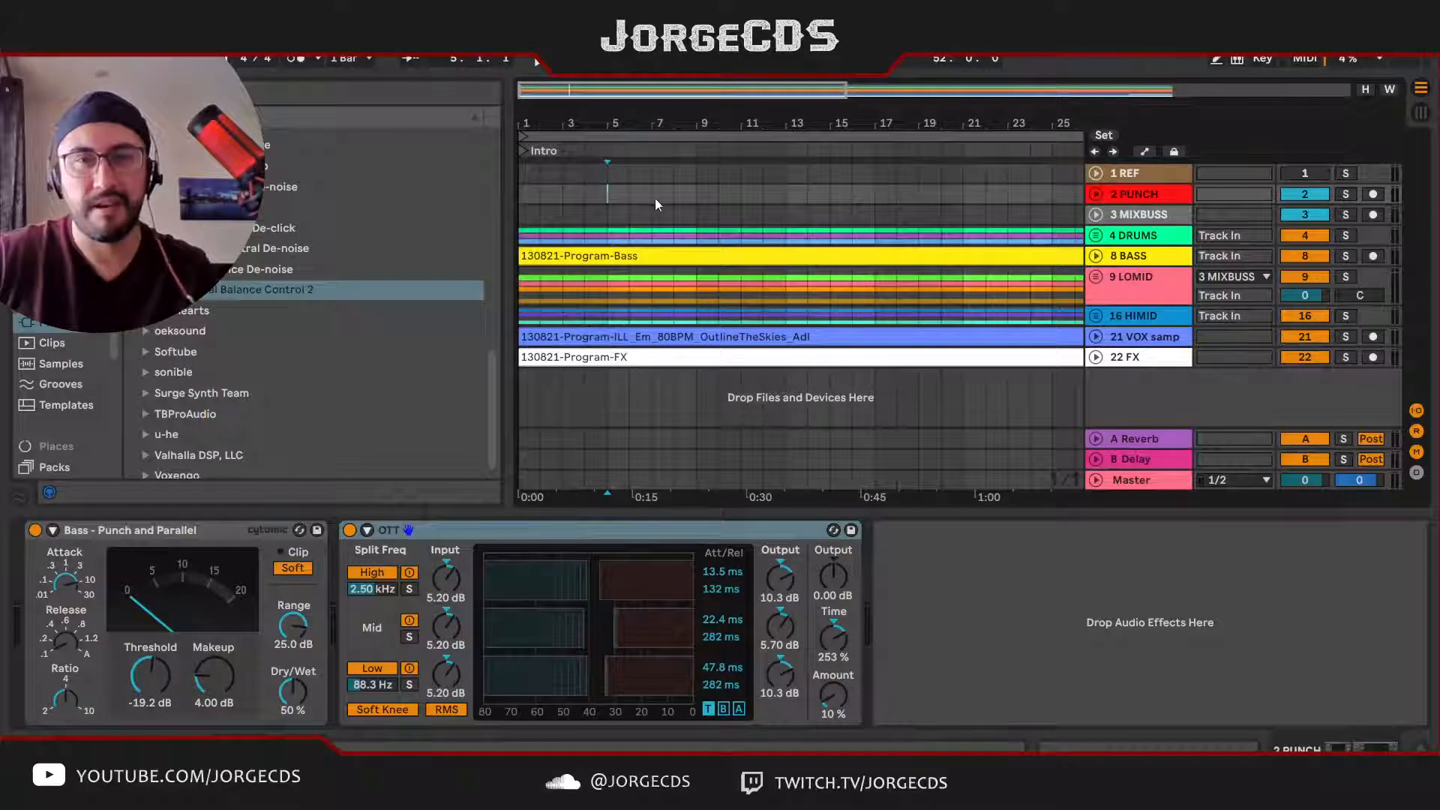
key(l)
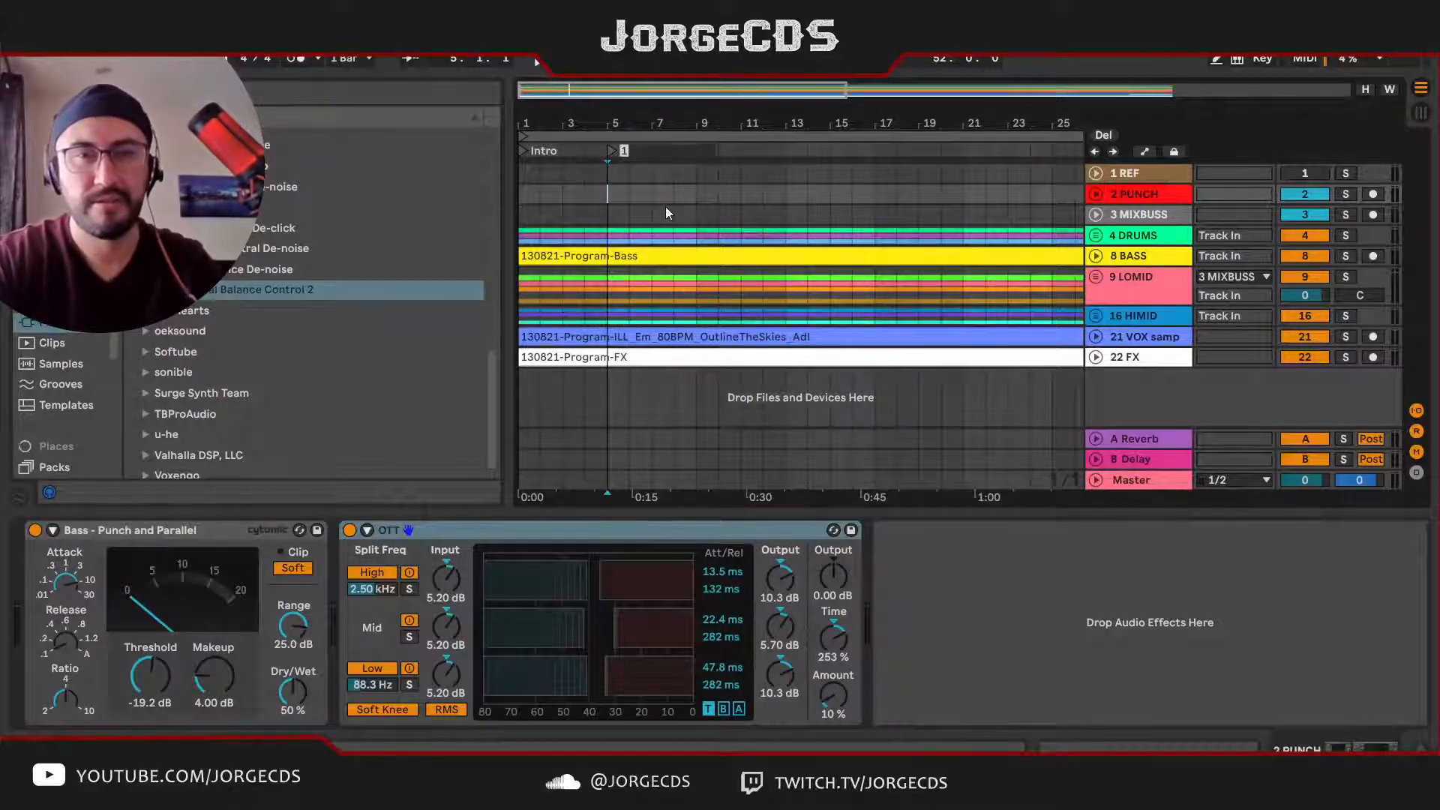
text(M)
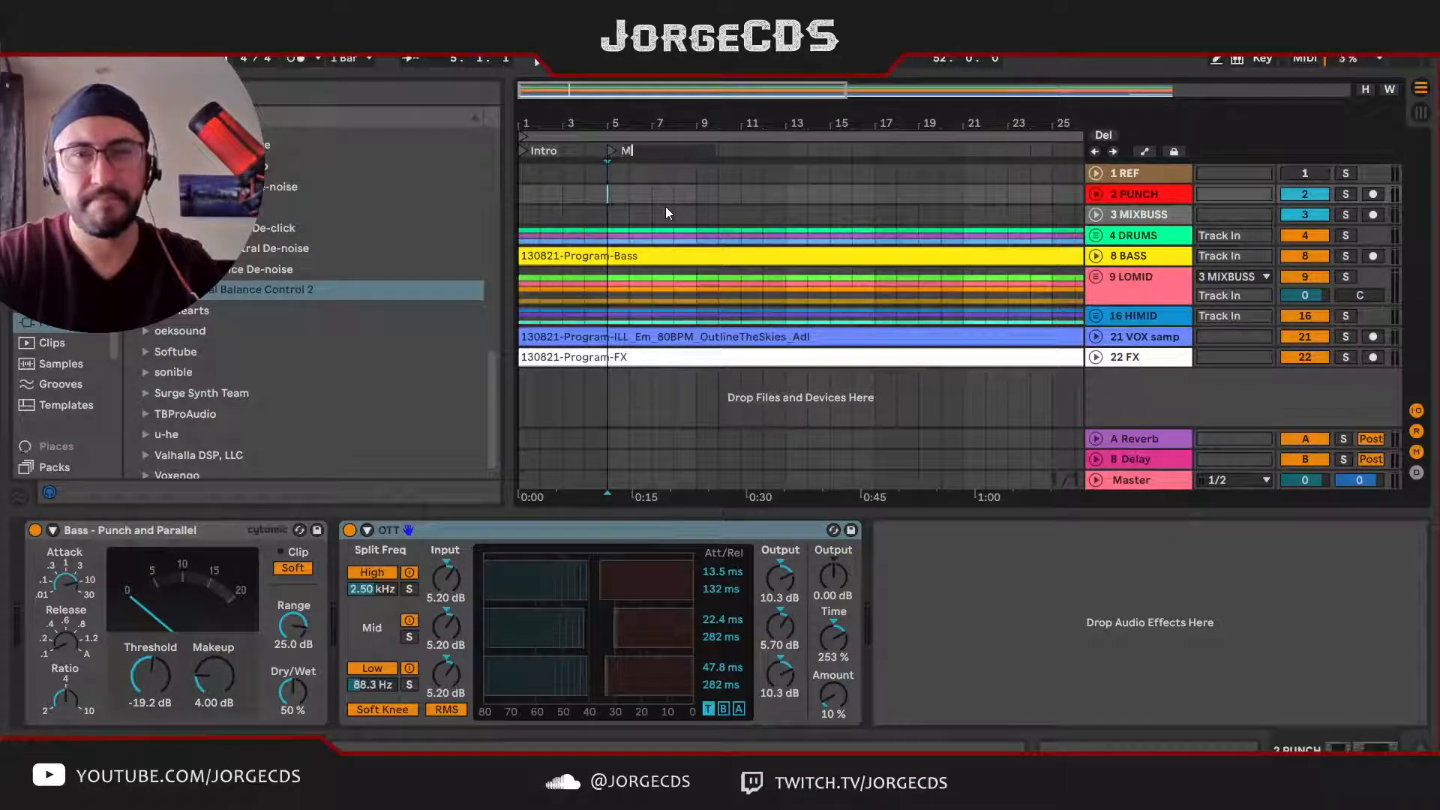
text(ain1a)
key(Return)
Step: Play the song from Main1a, expand the DRUMS group and its Perc track, and audition Perc soloed from bar 9
key(space)
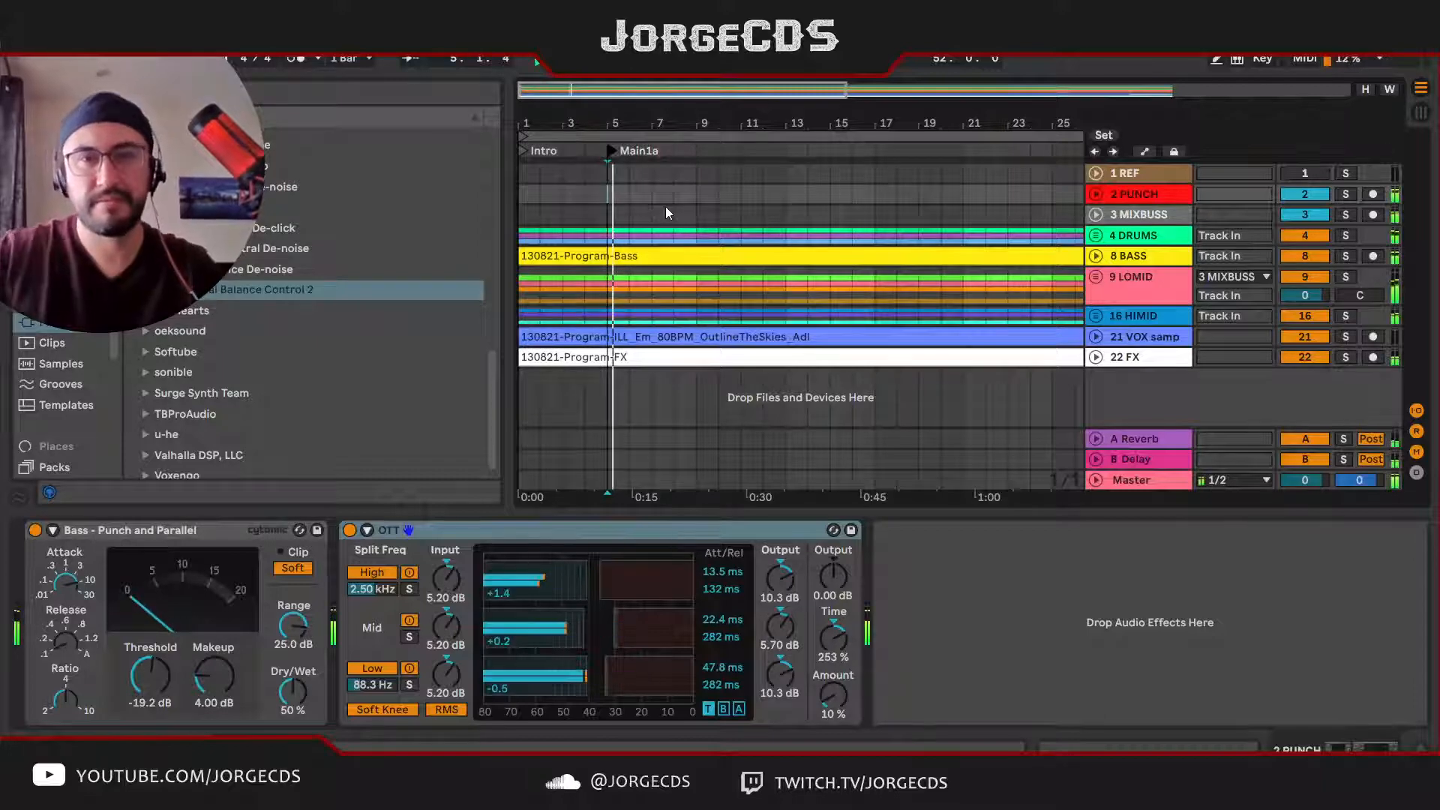
drag(682, 122, 682, 105)
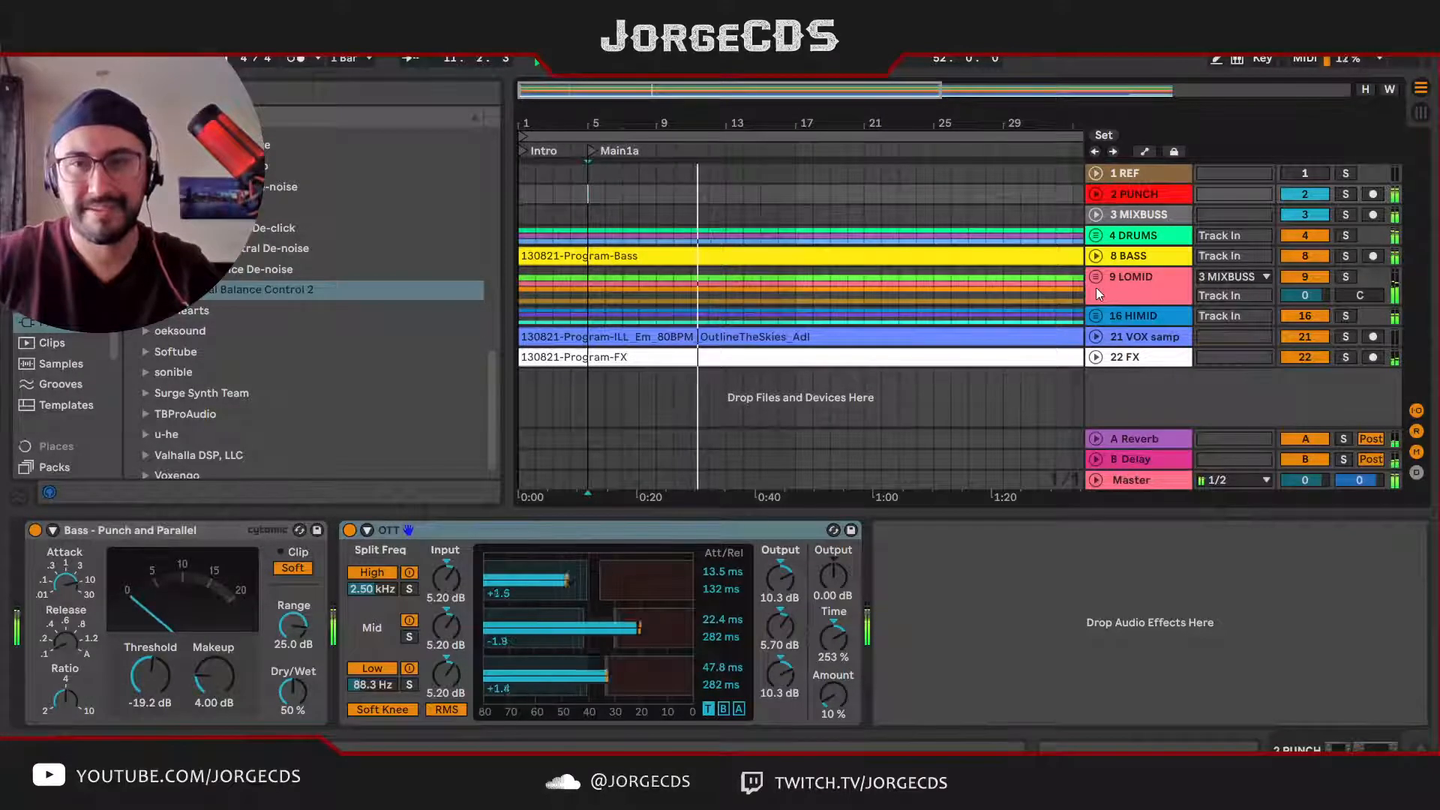
click(1096, 235)
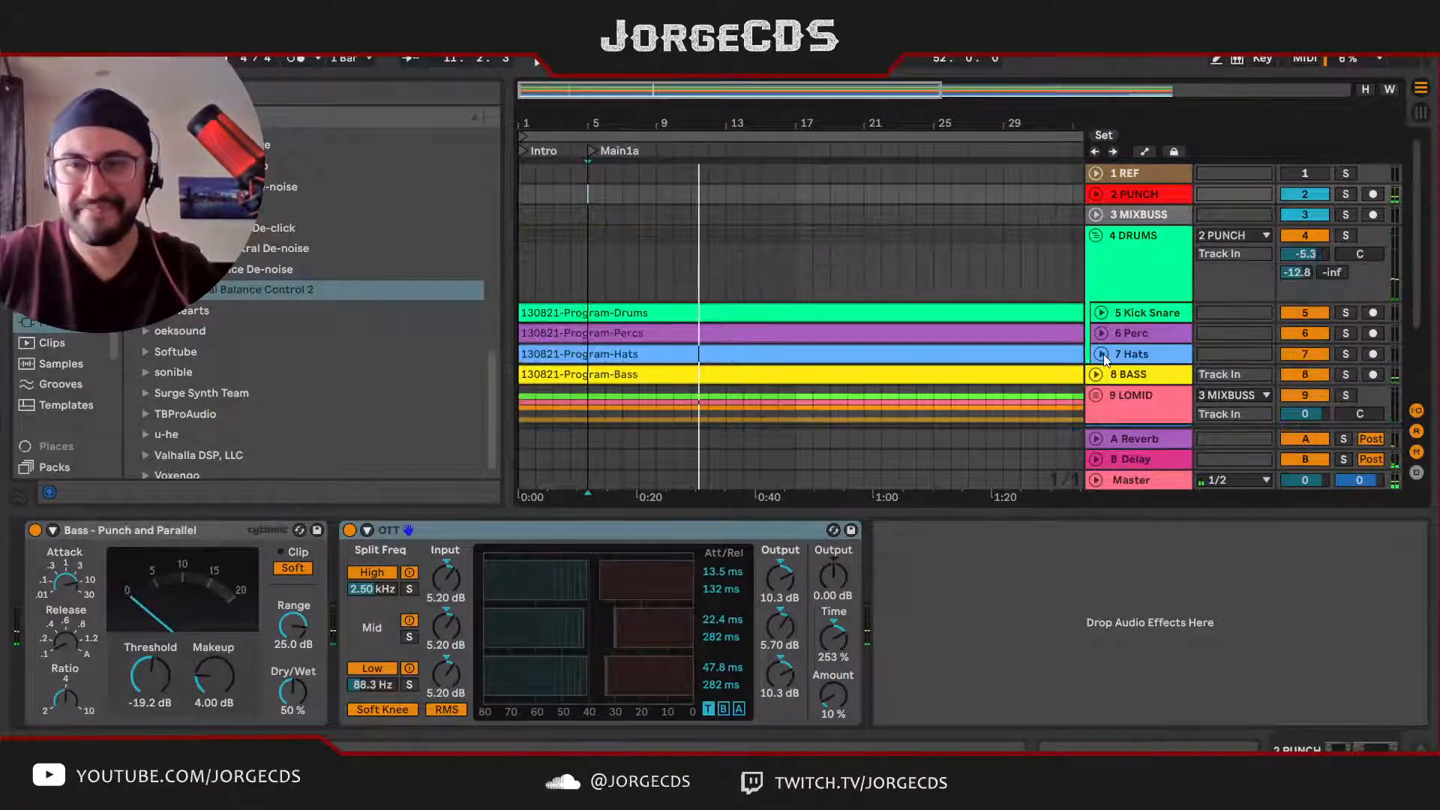
click(1099, 334)
click(666, 362)
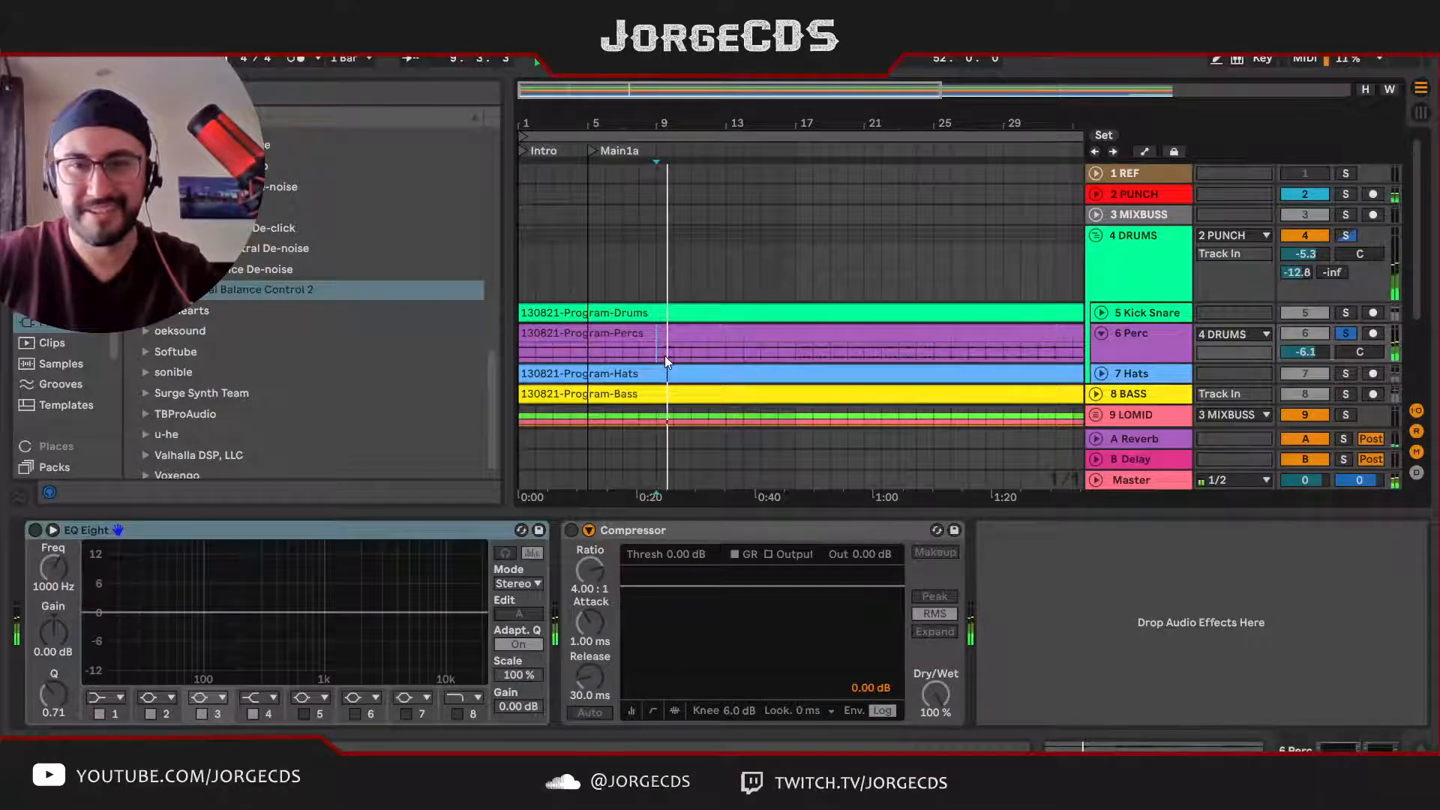
Step: Expand the LOMID group, its Synth1 track and the VOX sample track, and audition the vocal soloed from bar 9
scroll(1083, 363, down, 2)
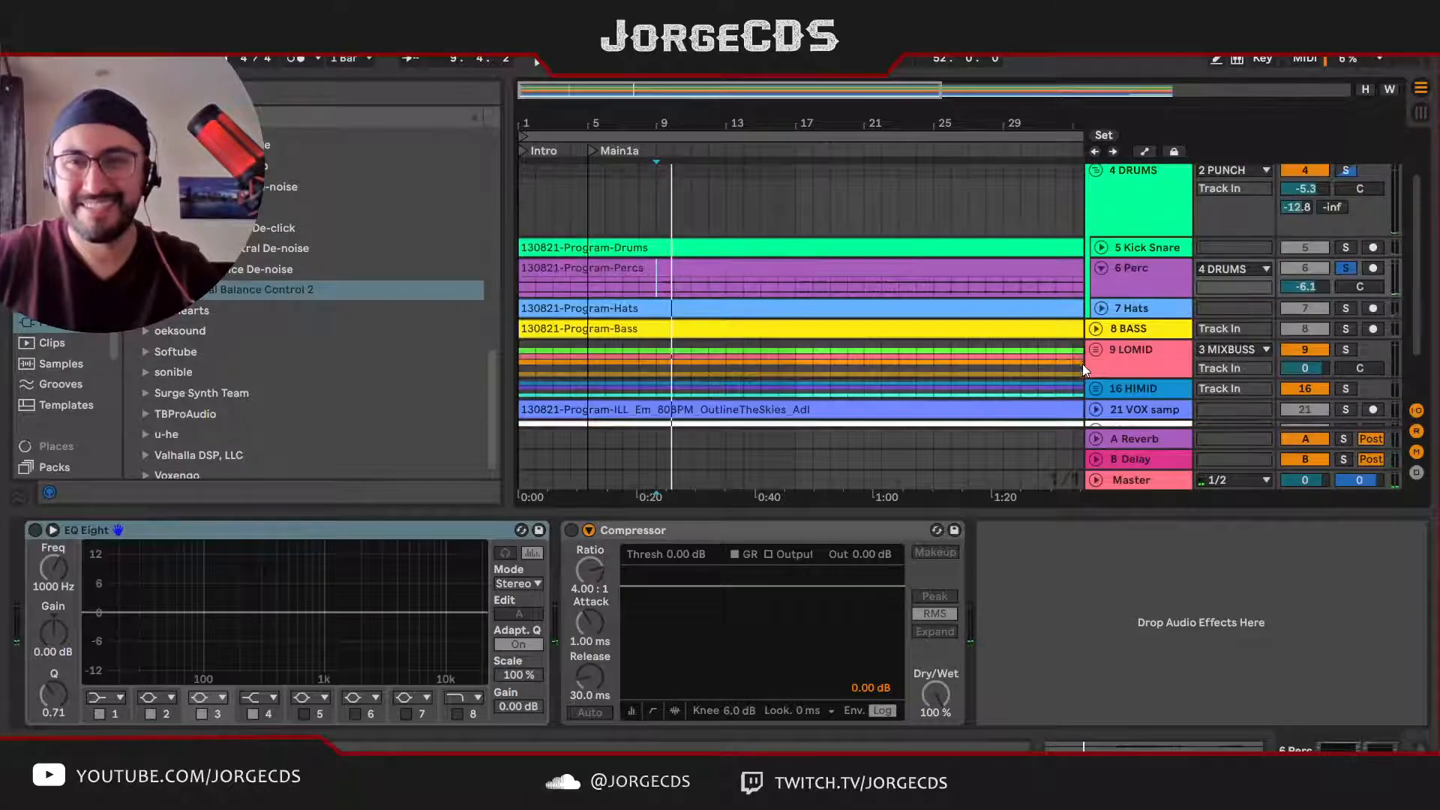
click(1096, 350)
scroll(1082, 344, down, 3)
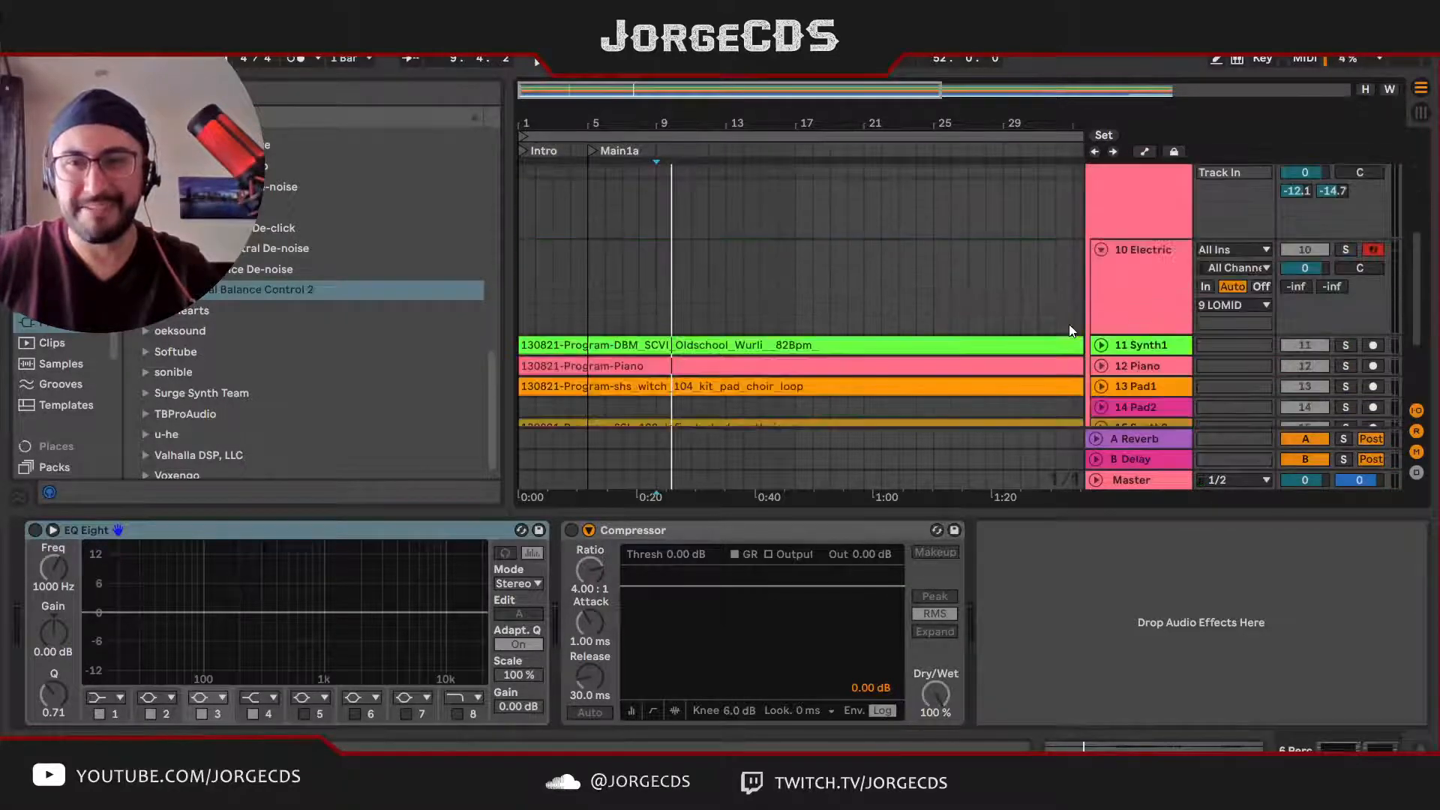
click(1102, 346)
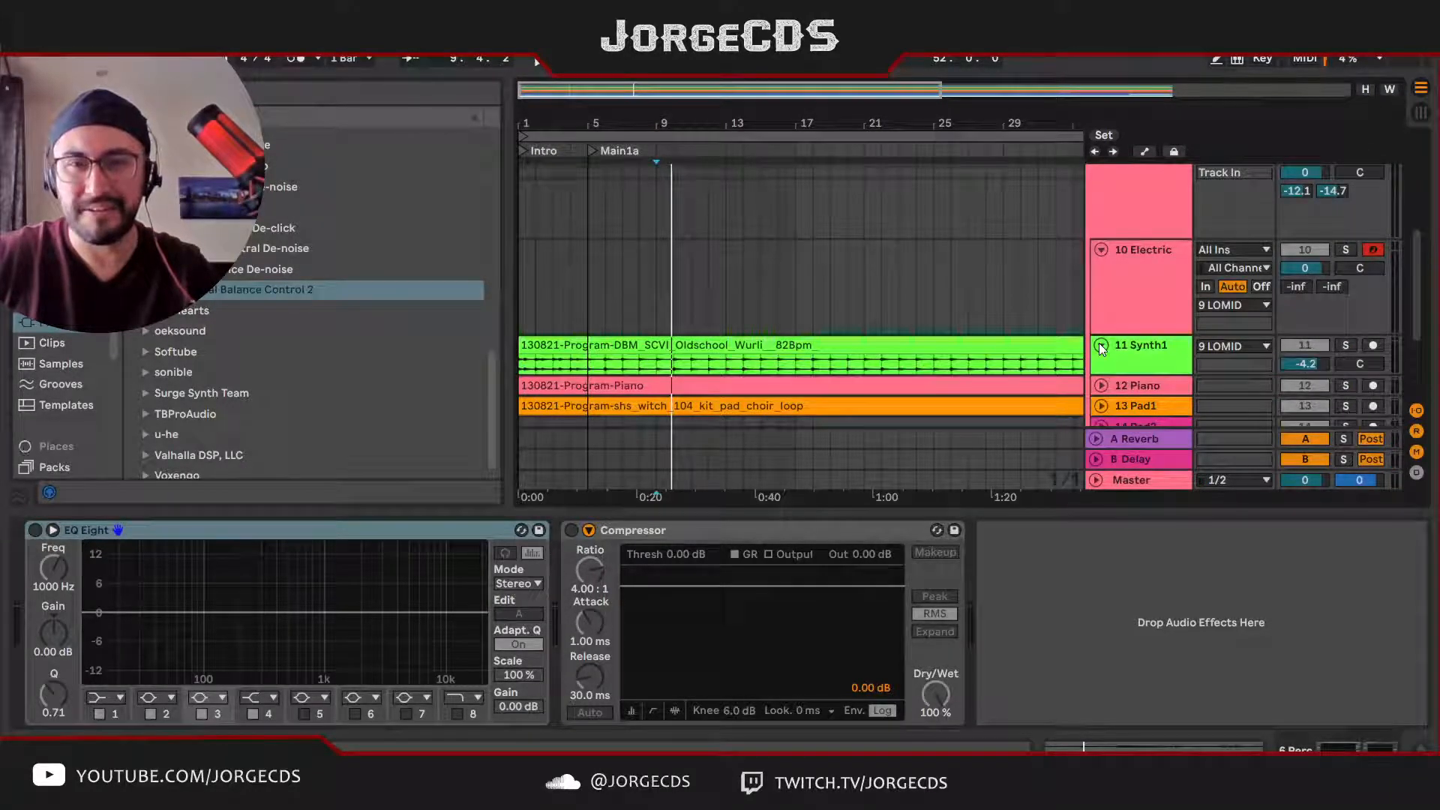
scroll(1102, 364, down, 3)
click(1096, 348)
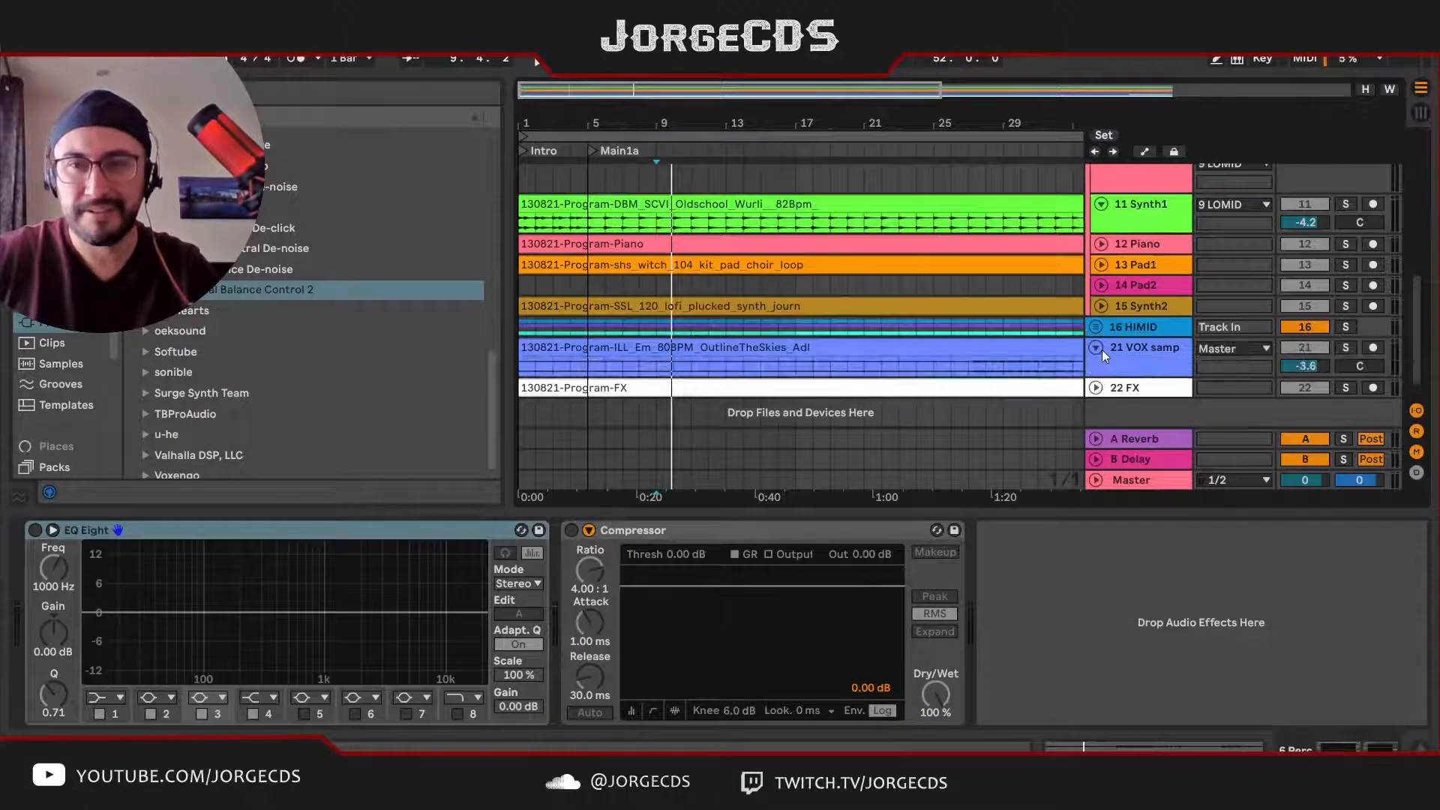
click(665, 372)
key(s)
key(space)
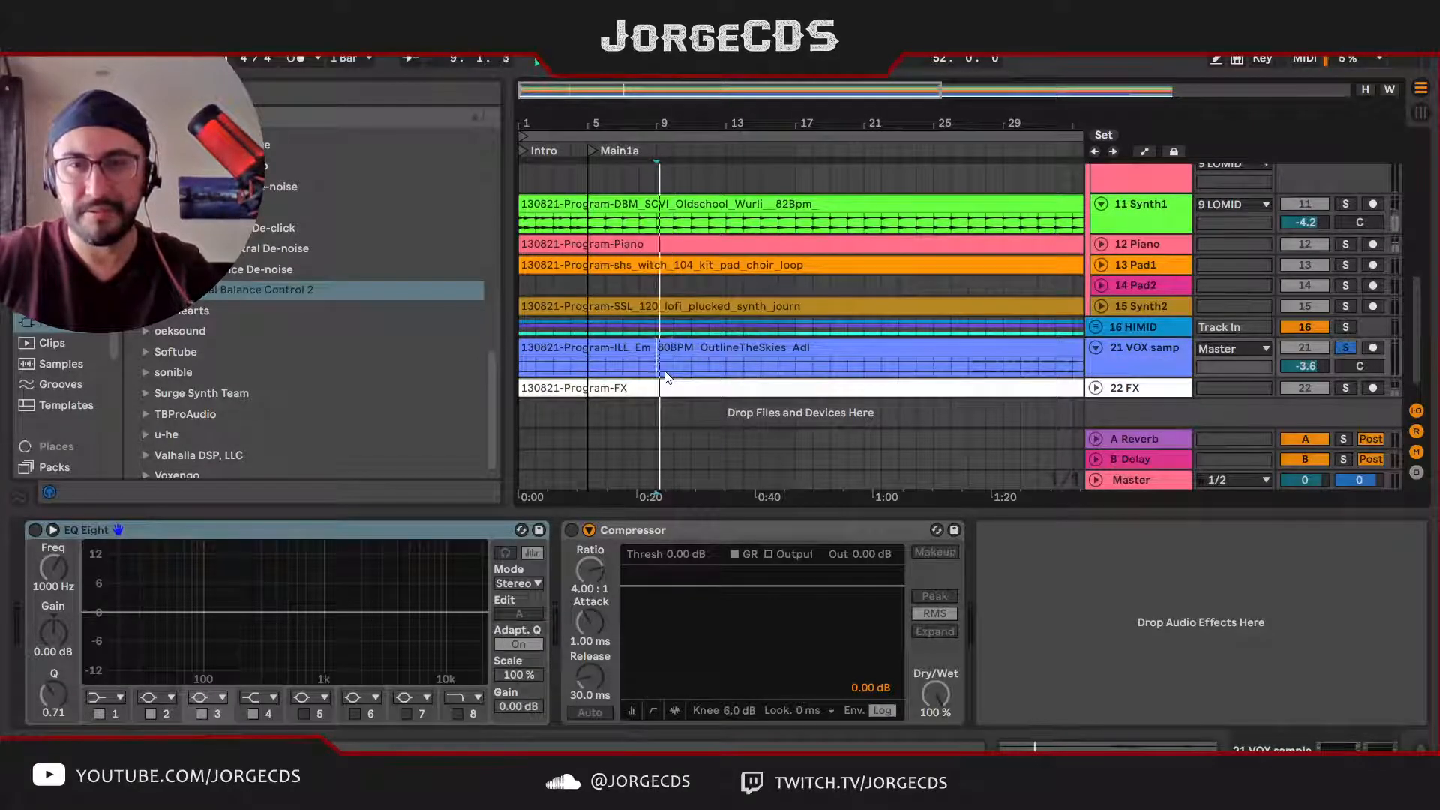
Step: Expand the HIMID group, unsolo the vocal, and audition HIMID against the full mix by toggling its solo
click(1096, 327)
scroll(1079, 362, down, 3)
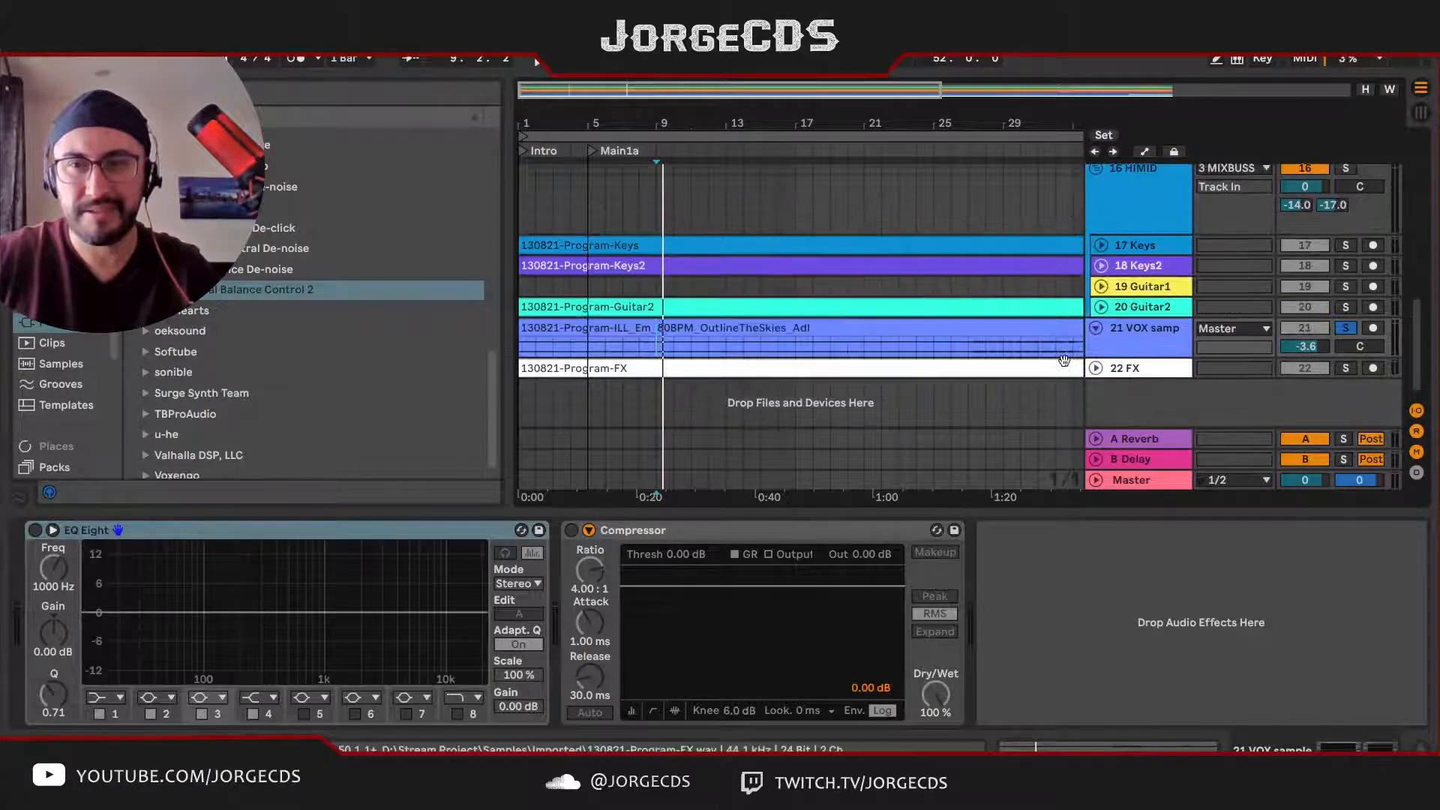
scroll(1058, 337, up, 3)
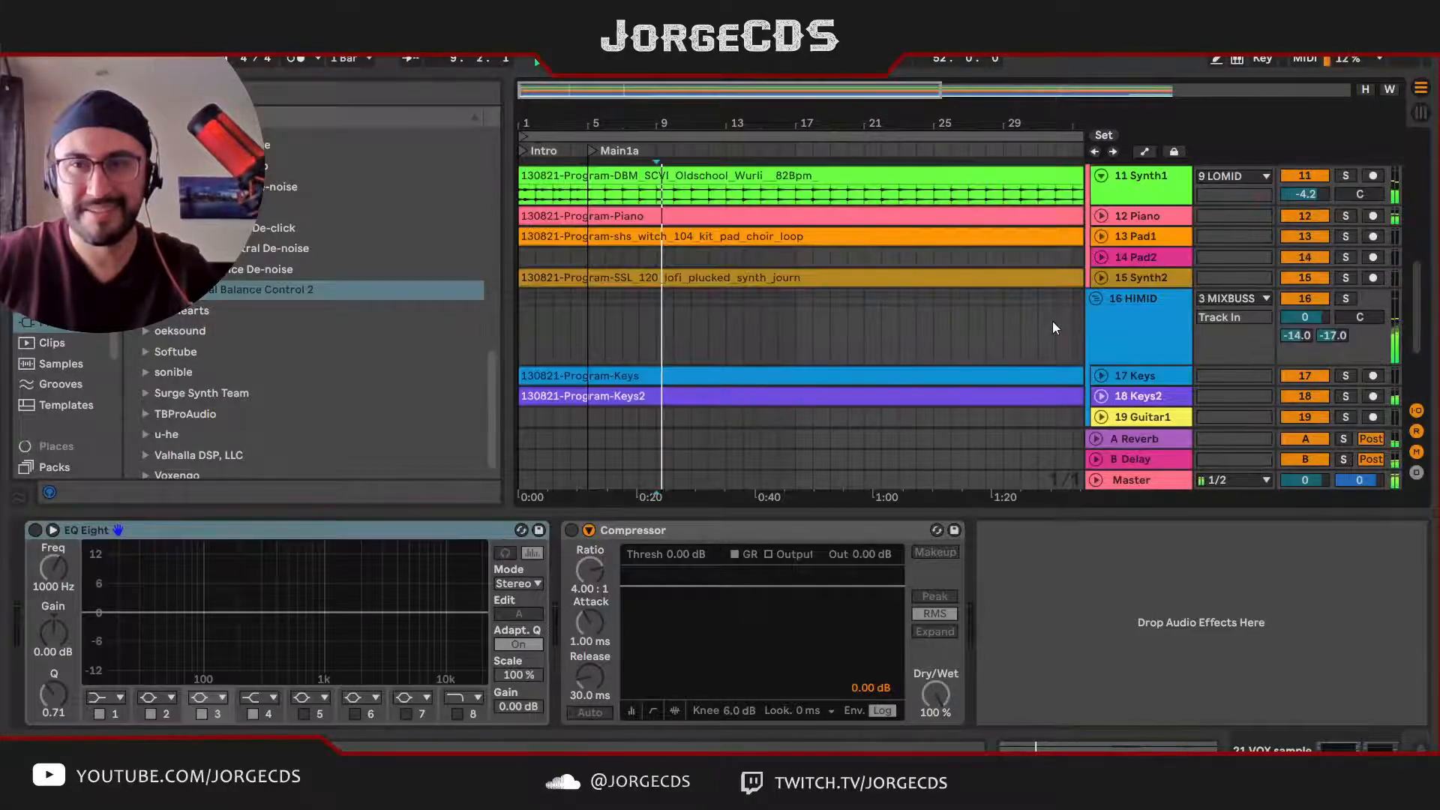
click(1132, 323)
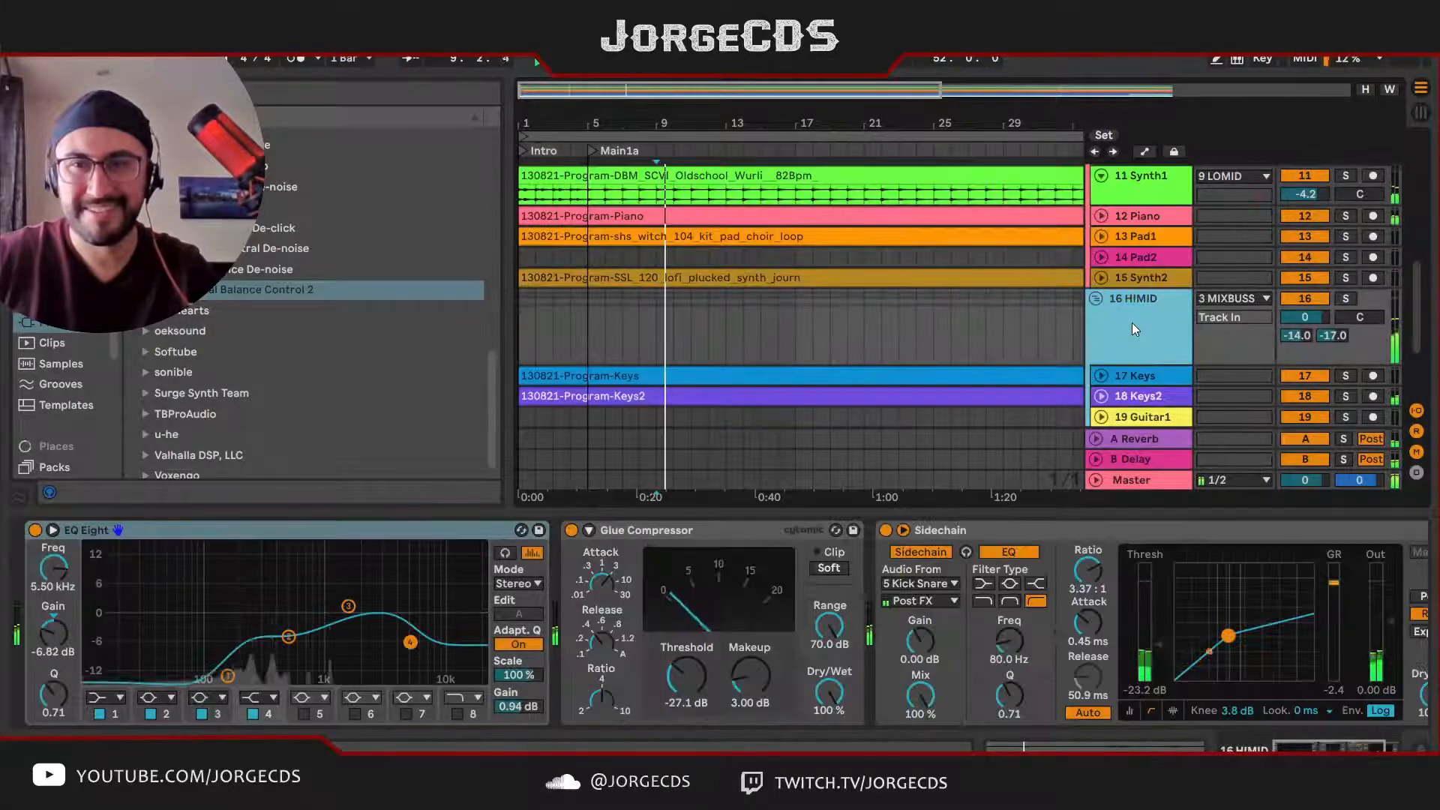
click(1348, 297)
click(1349, 298)
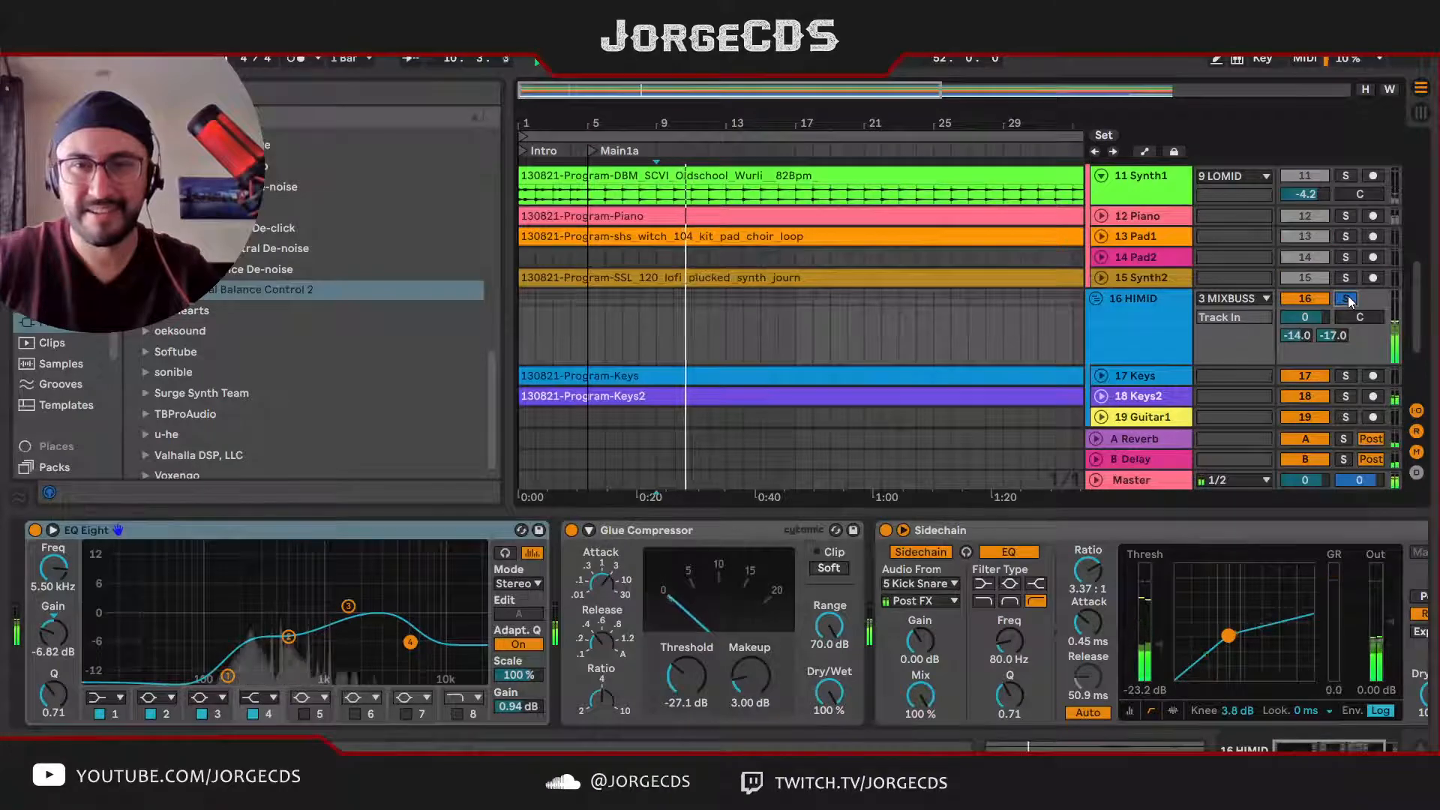
Step: Restart playback from bar 10 and switch the solo from HIMID to the LOMID group to audition it
scroll(911, 180, up, 2)
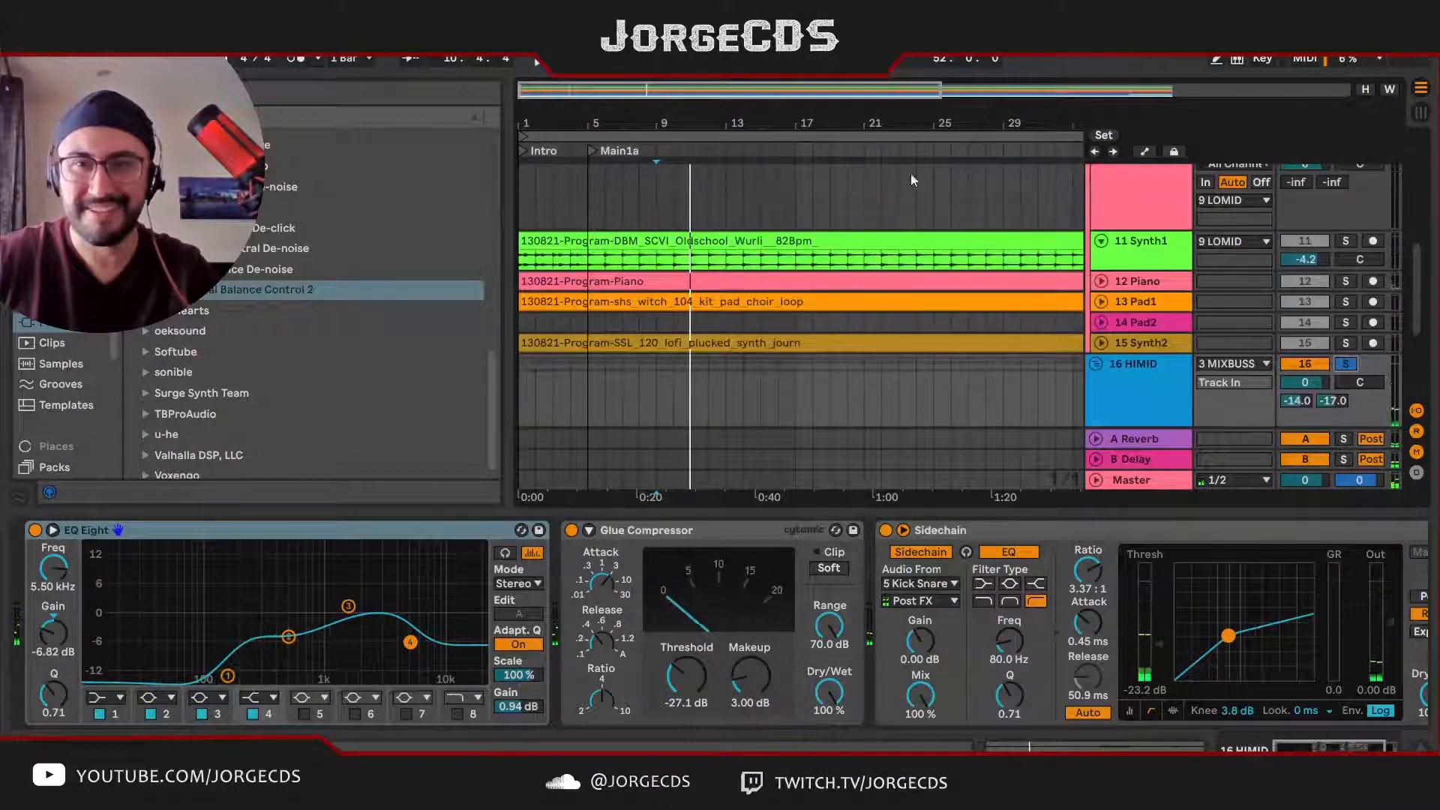
click(675, 206)
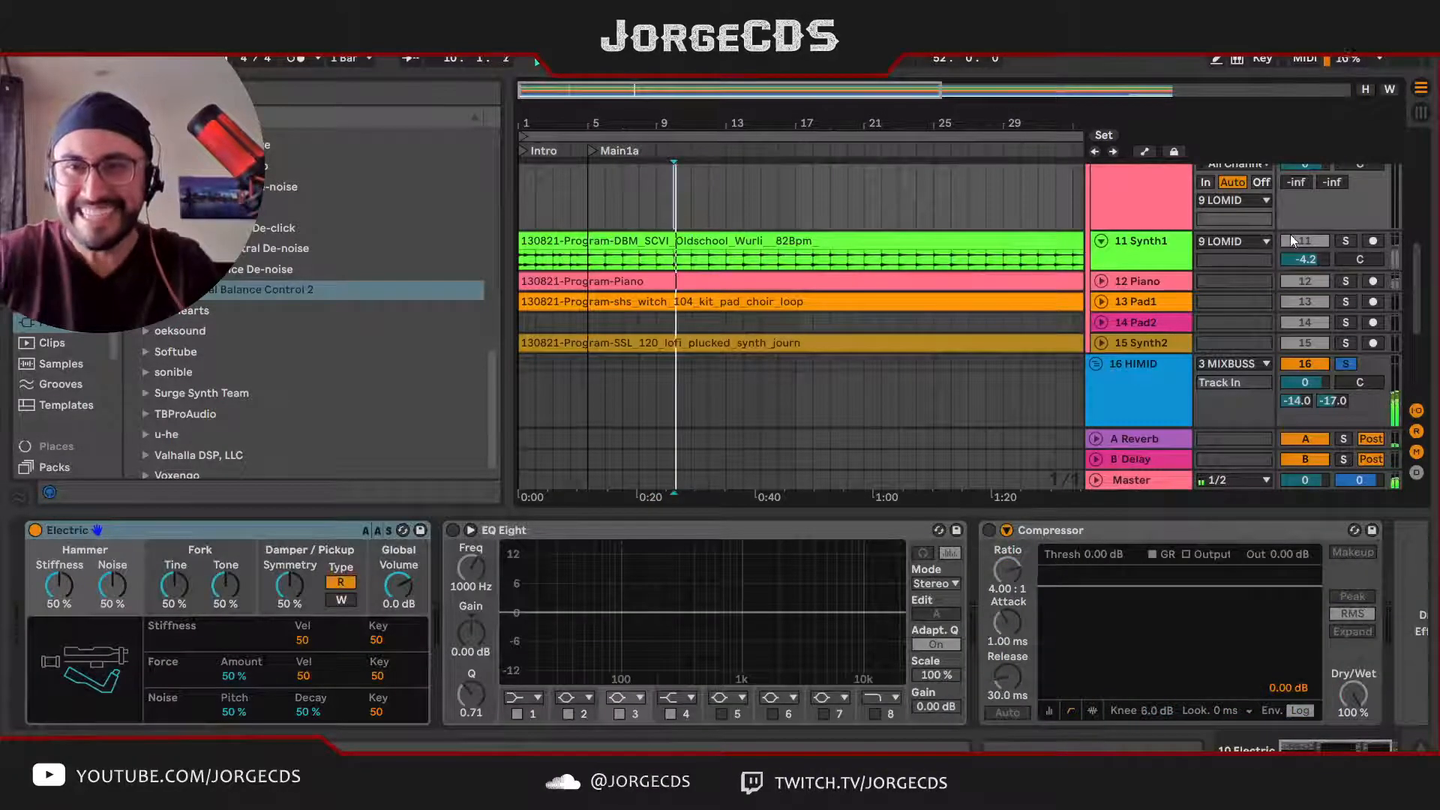
scroll(1301, 238, up, 2)
scroll(1309, 225, up, 2)
click(1345, 181)
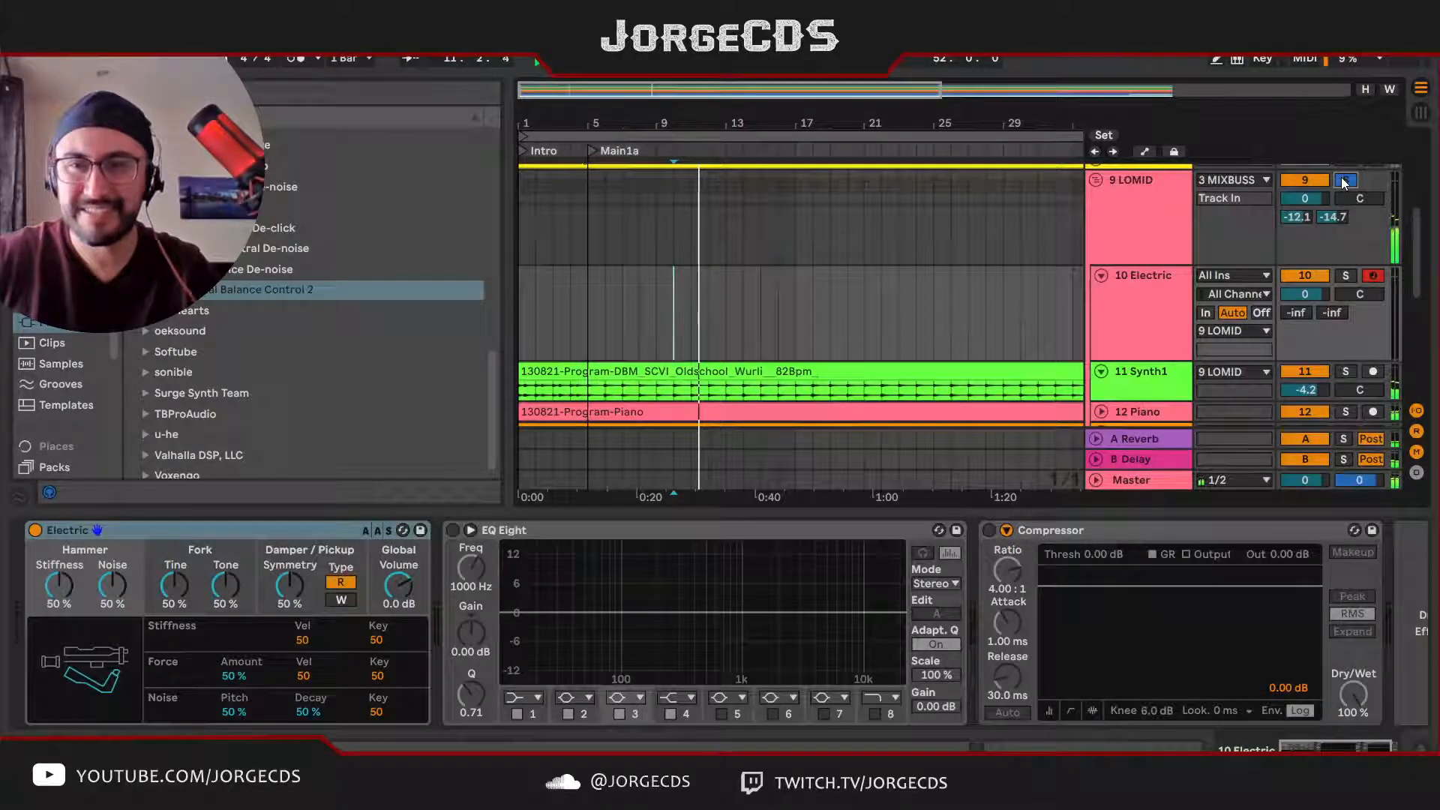
Step: Switch the solo to the DRUMS group, audition it from bar 9, and expand its Kick Snare track
scroll(1339, 217, up, 7)
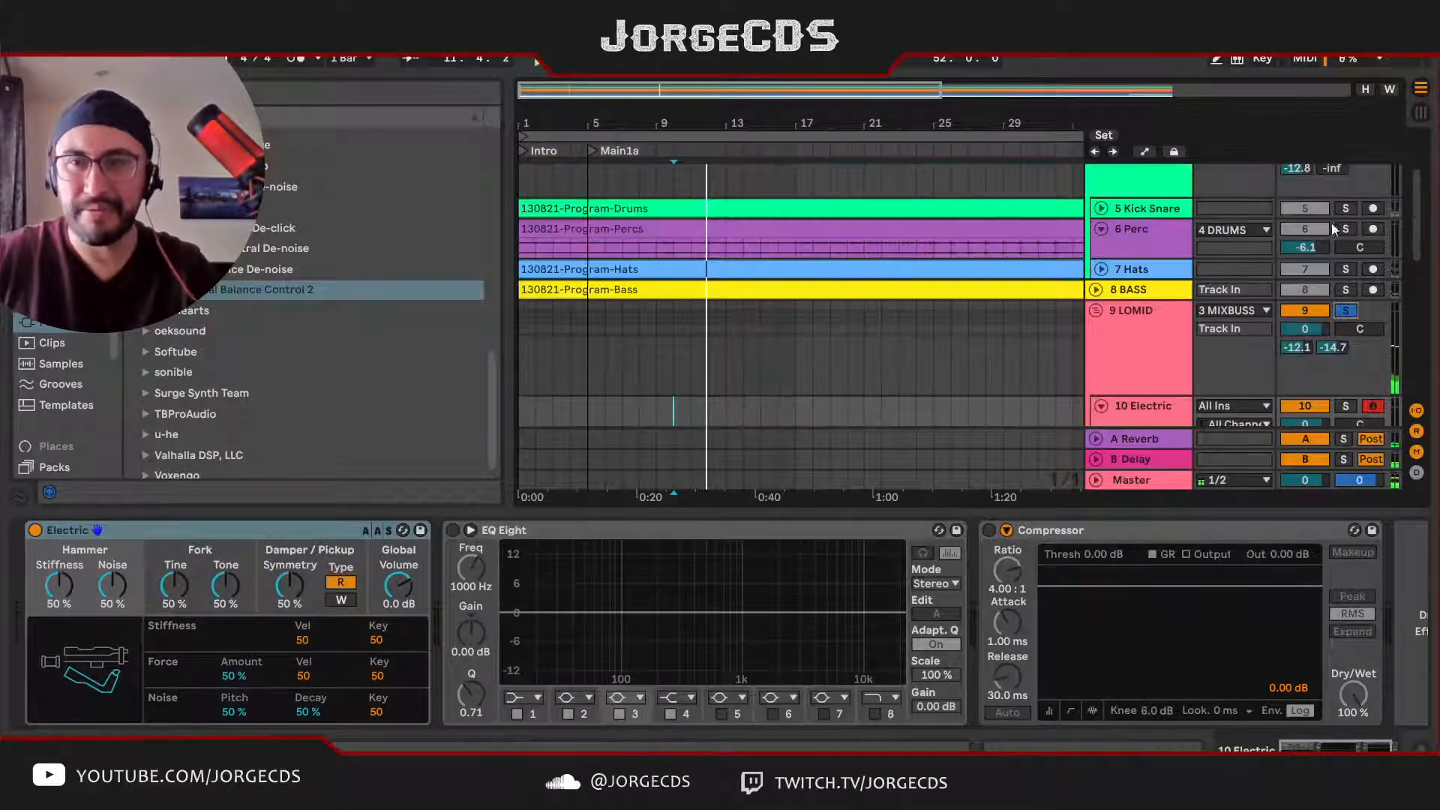
key(space)
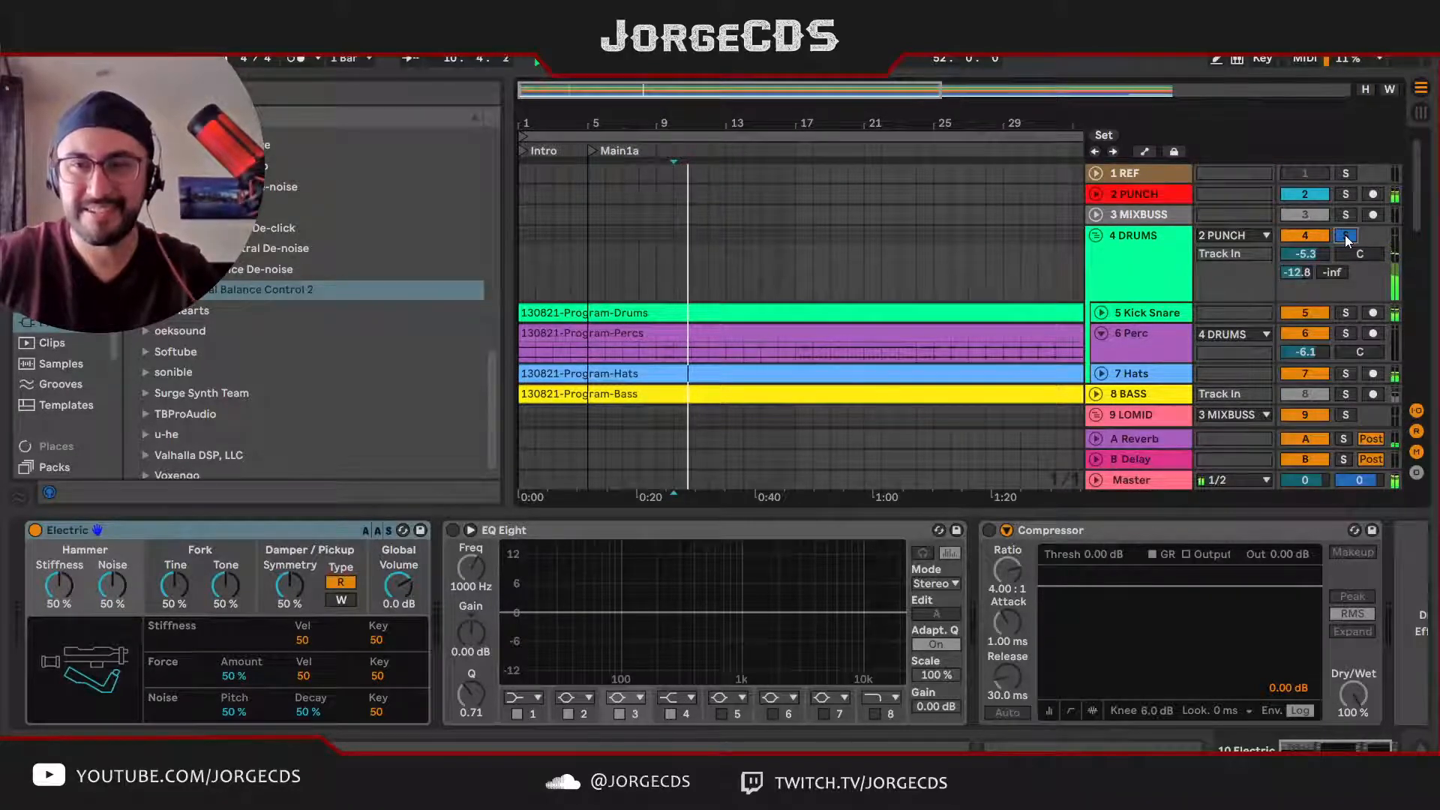
click(658, 360)
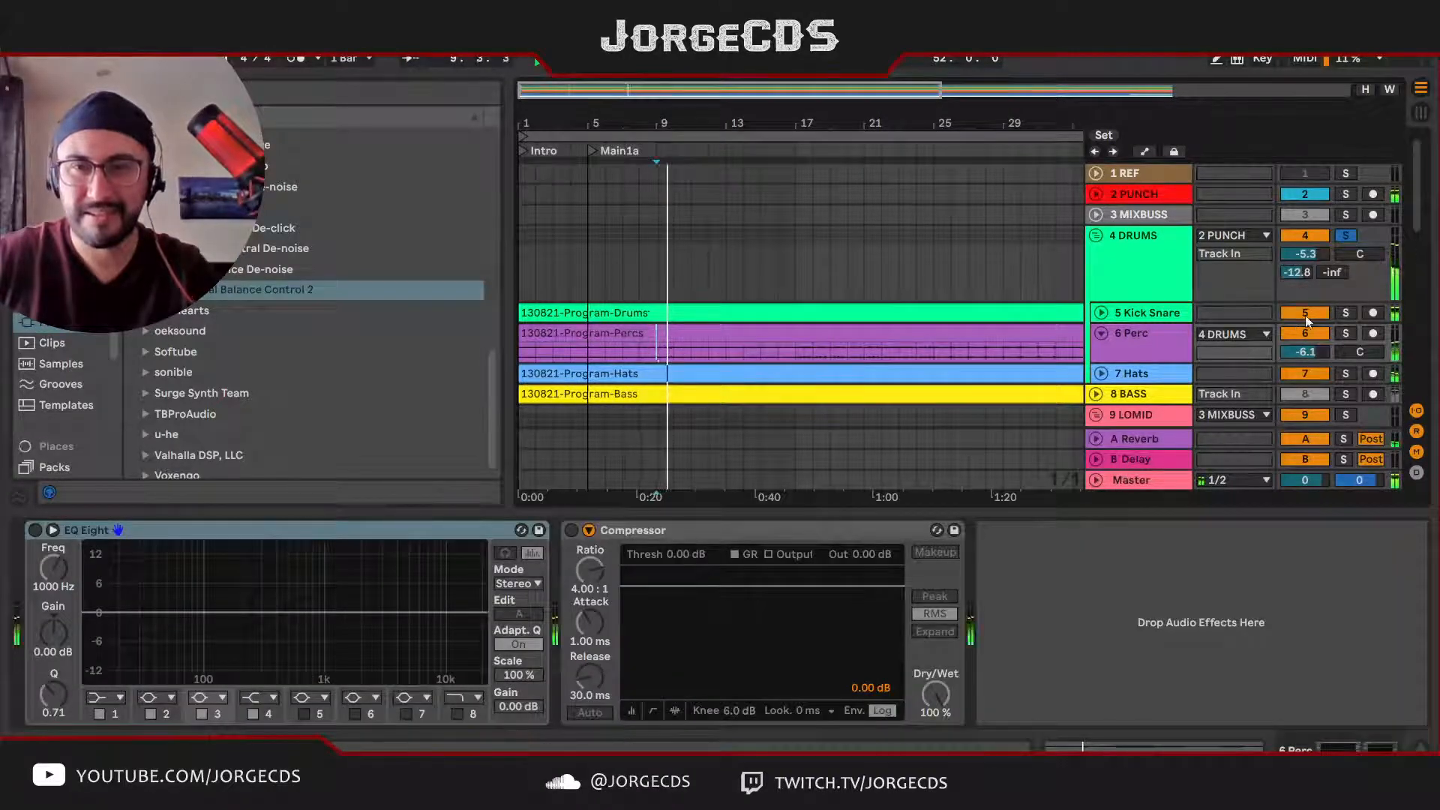
click(1100, 315)
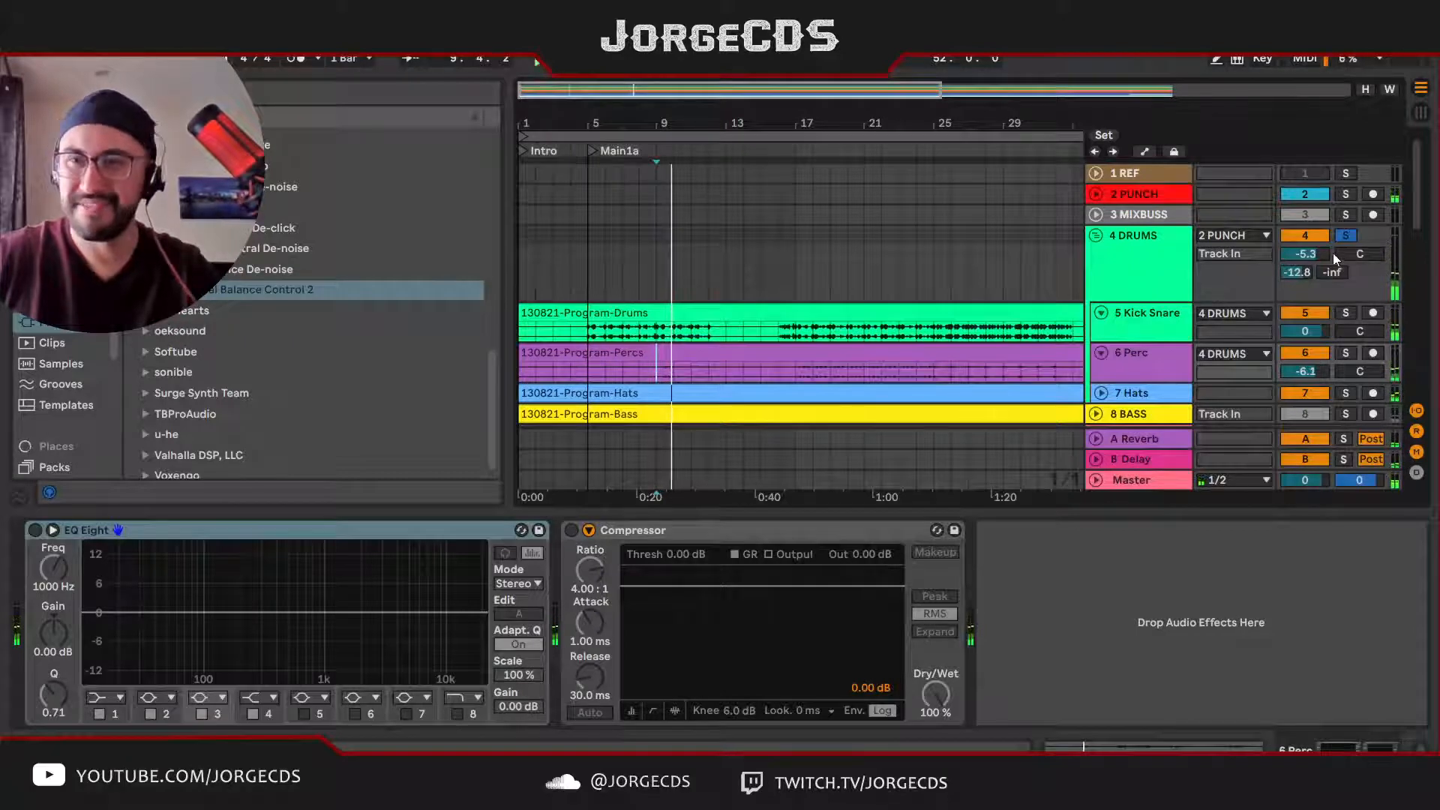
Step: Unsolo DRUMS, expand the FX track, and play the full mix from bar 7 and again from bar 6
scroll(1291, 279, down, 10)
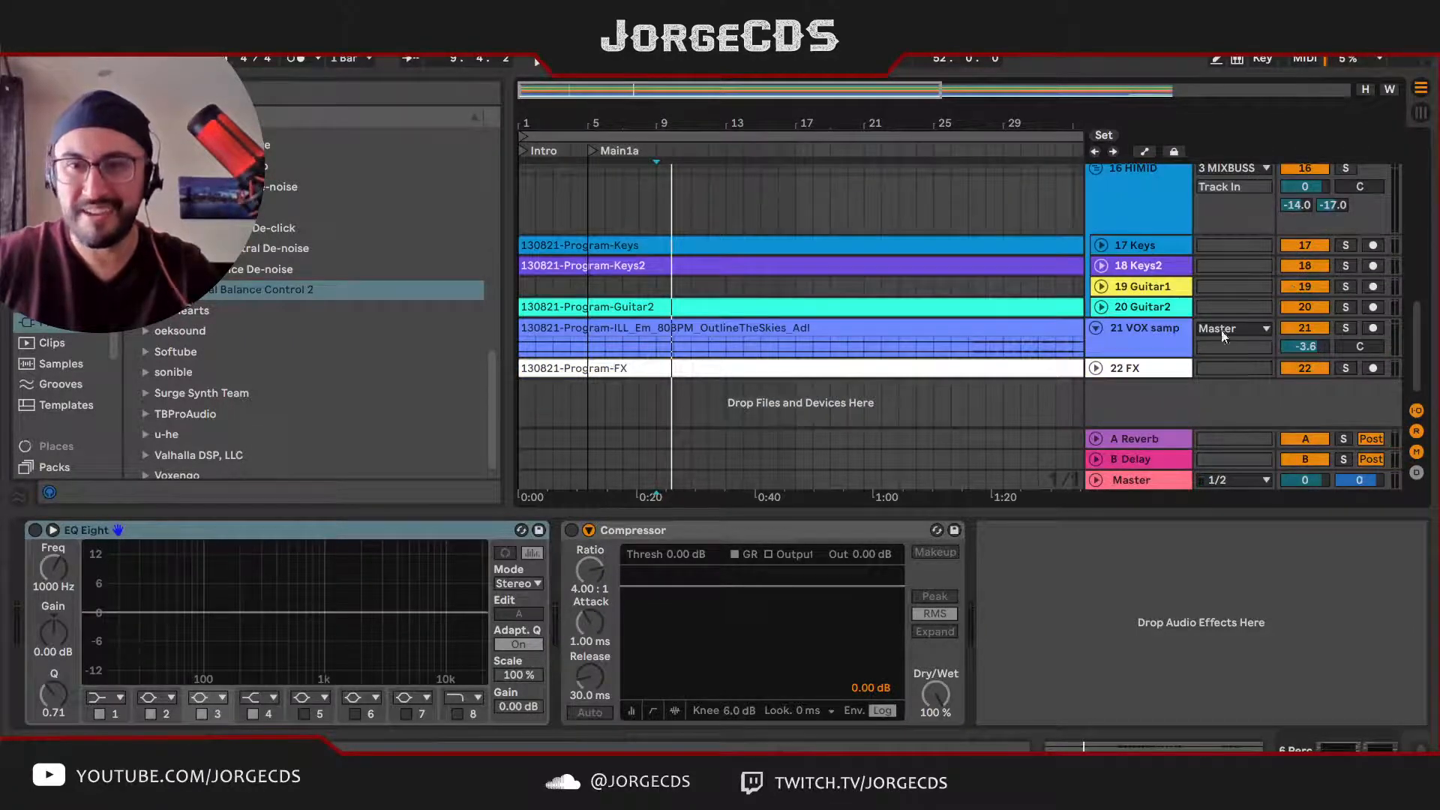
click(1096, 368)
click(625, 367)
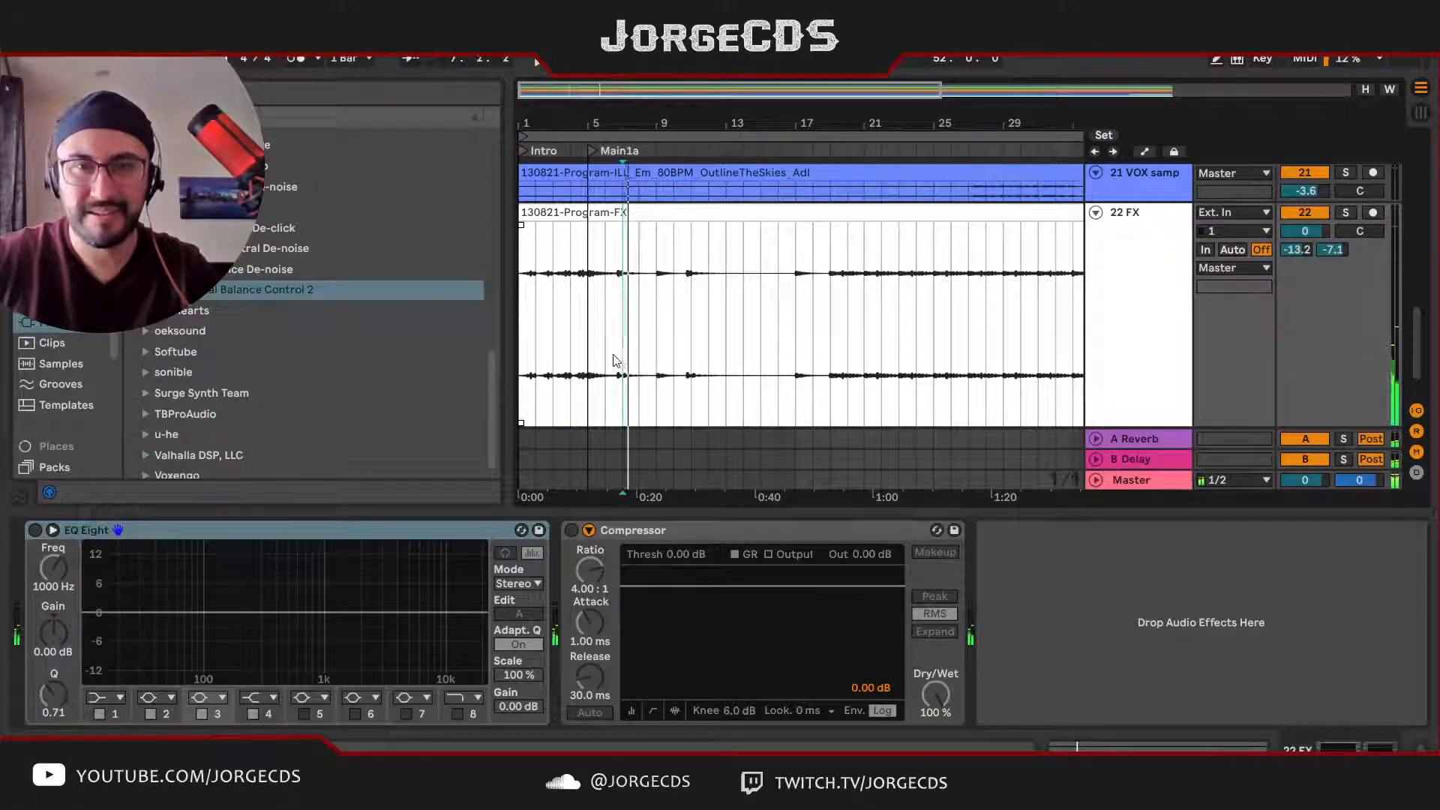
click(613, 358)
key(space)
key(space)
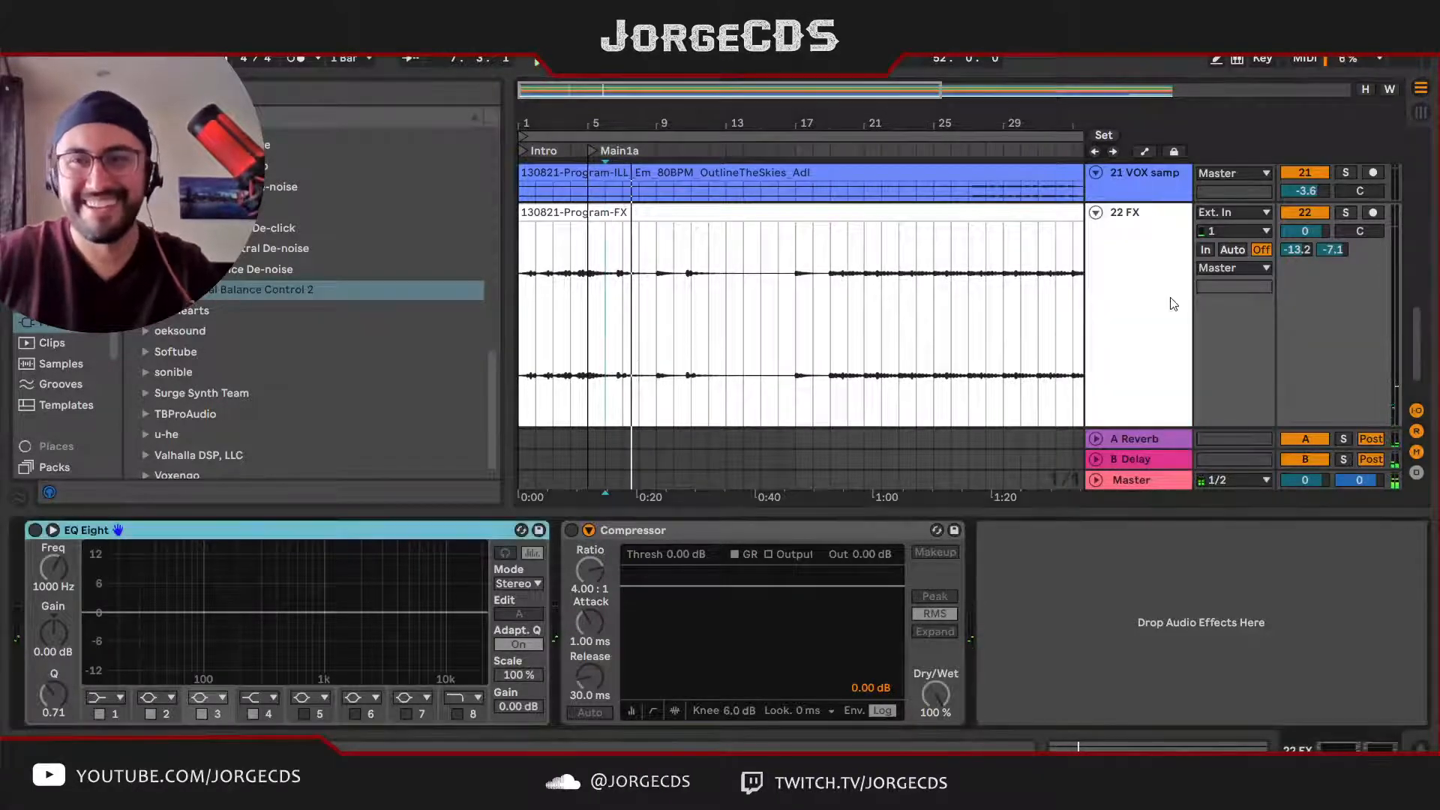
Step: Copy the Sidechain compressor from the HIMID group onto the end of the FX track's device chain
scroll(1162, 306, up, 3)
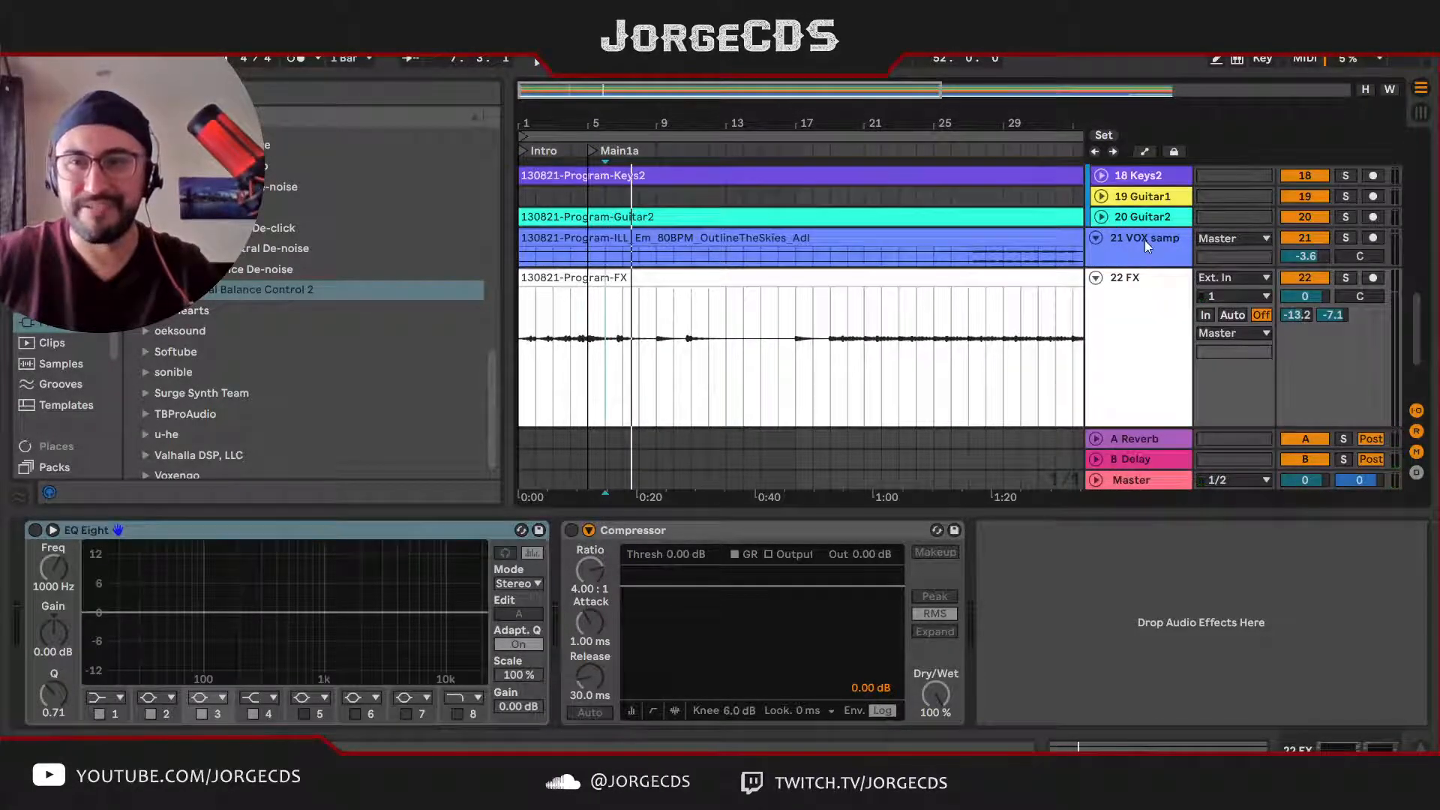
click(1161, 361)
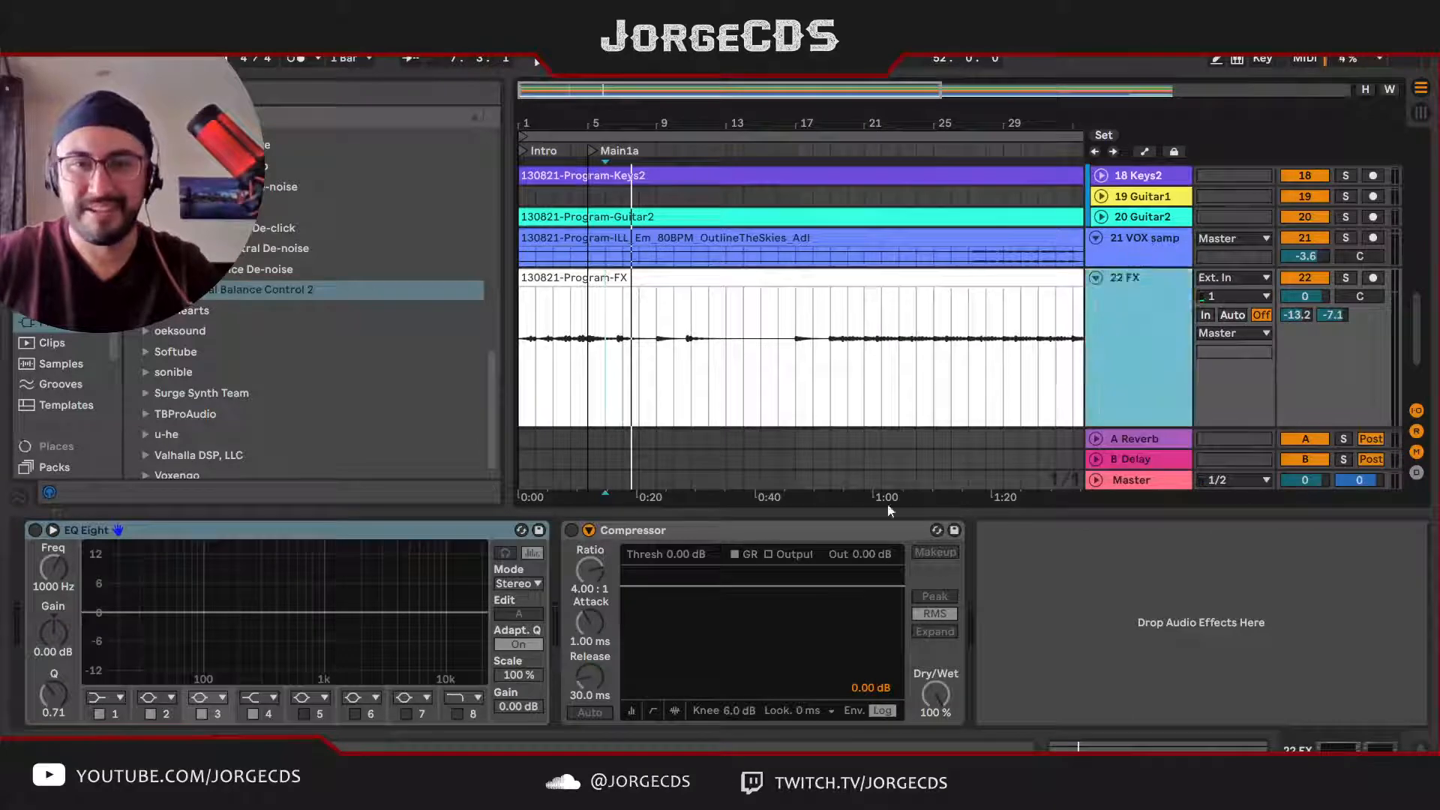
scroll(1096, 272, up, 3)
scroll(1121, 293, down, 3)
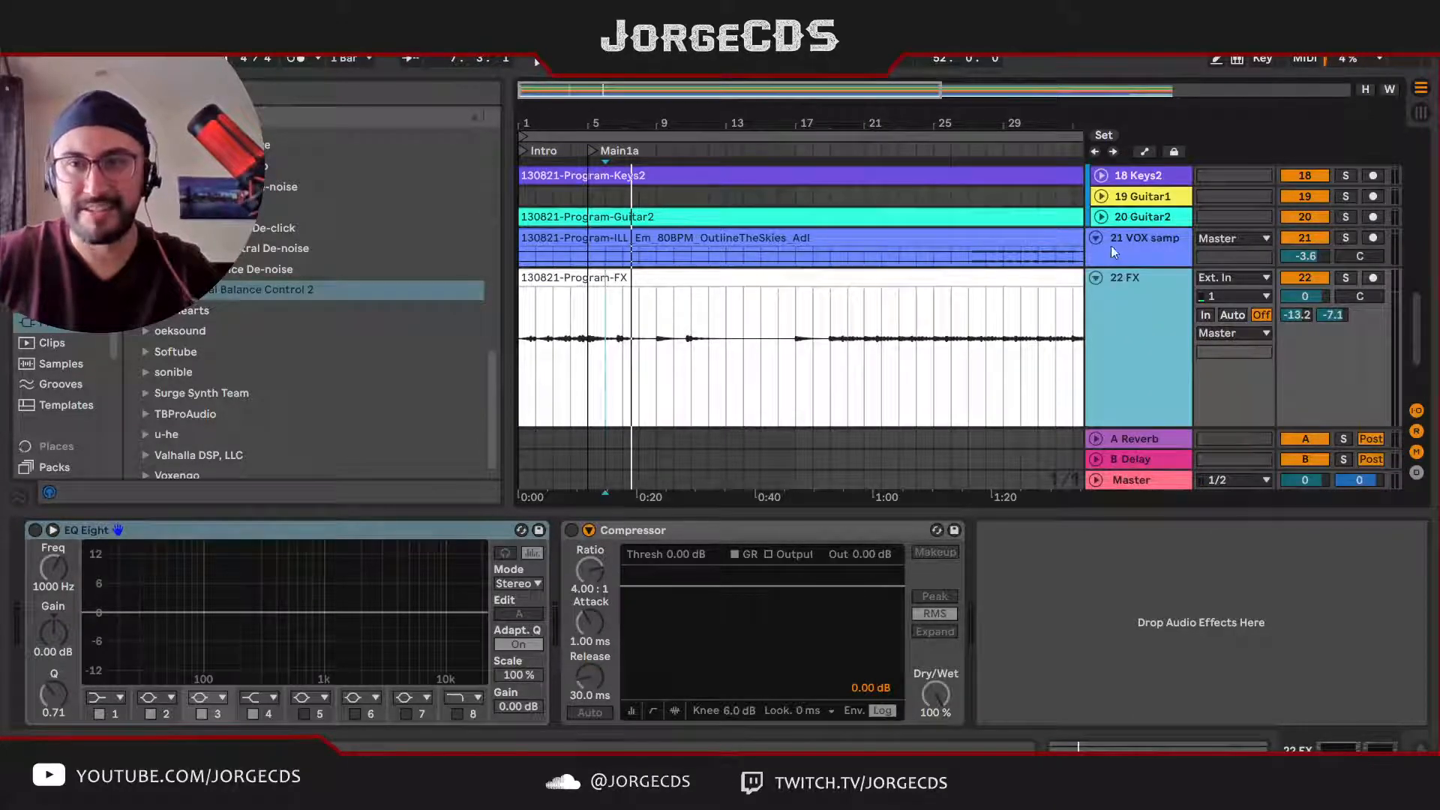
scroll(1110, 254, up, 3)
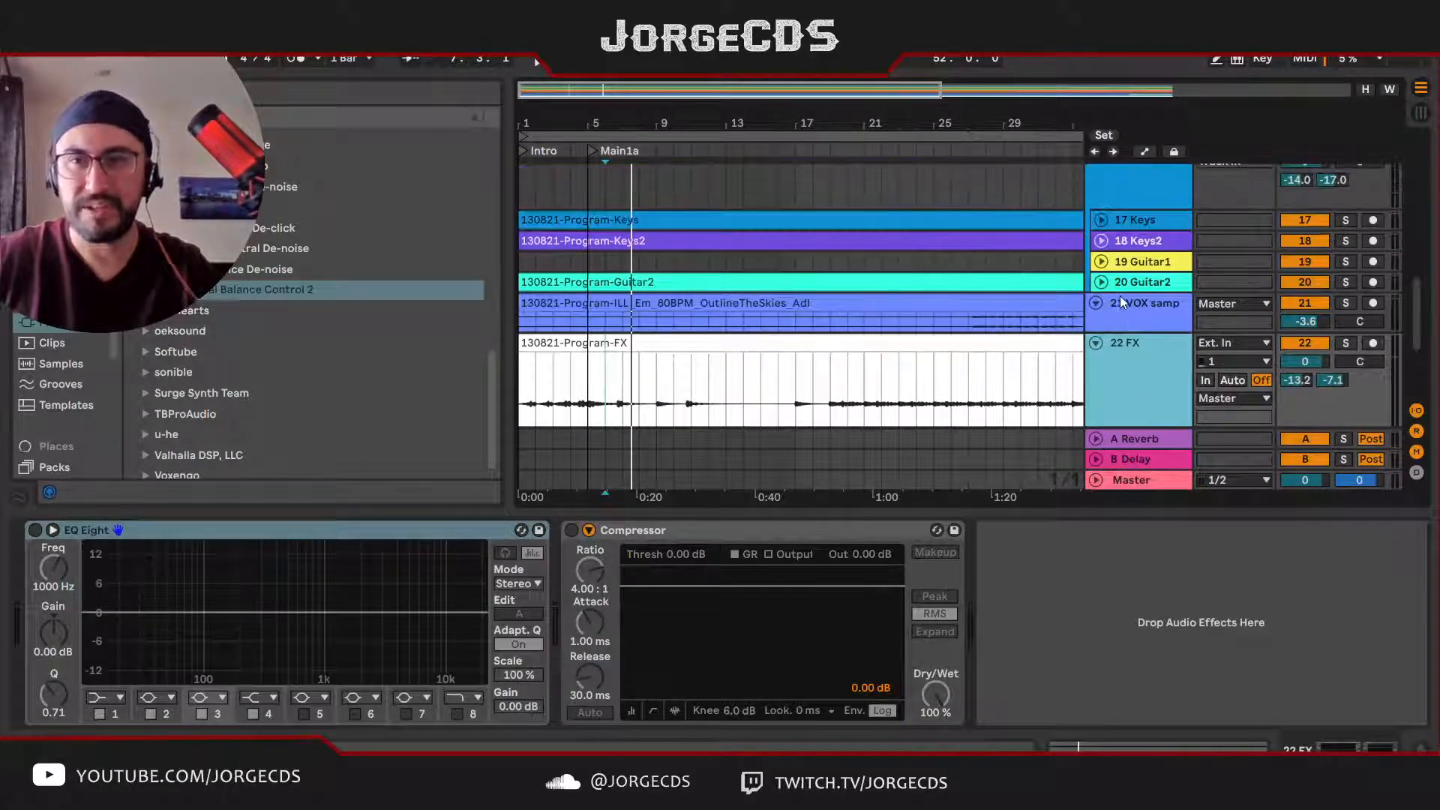
scroll(1125, 285, up, 3)
click(1140, 244)
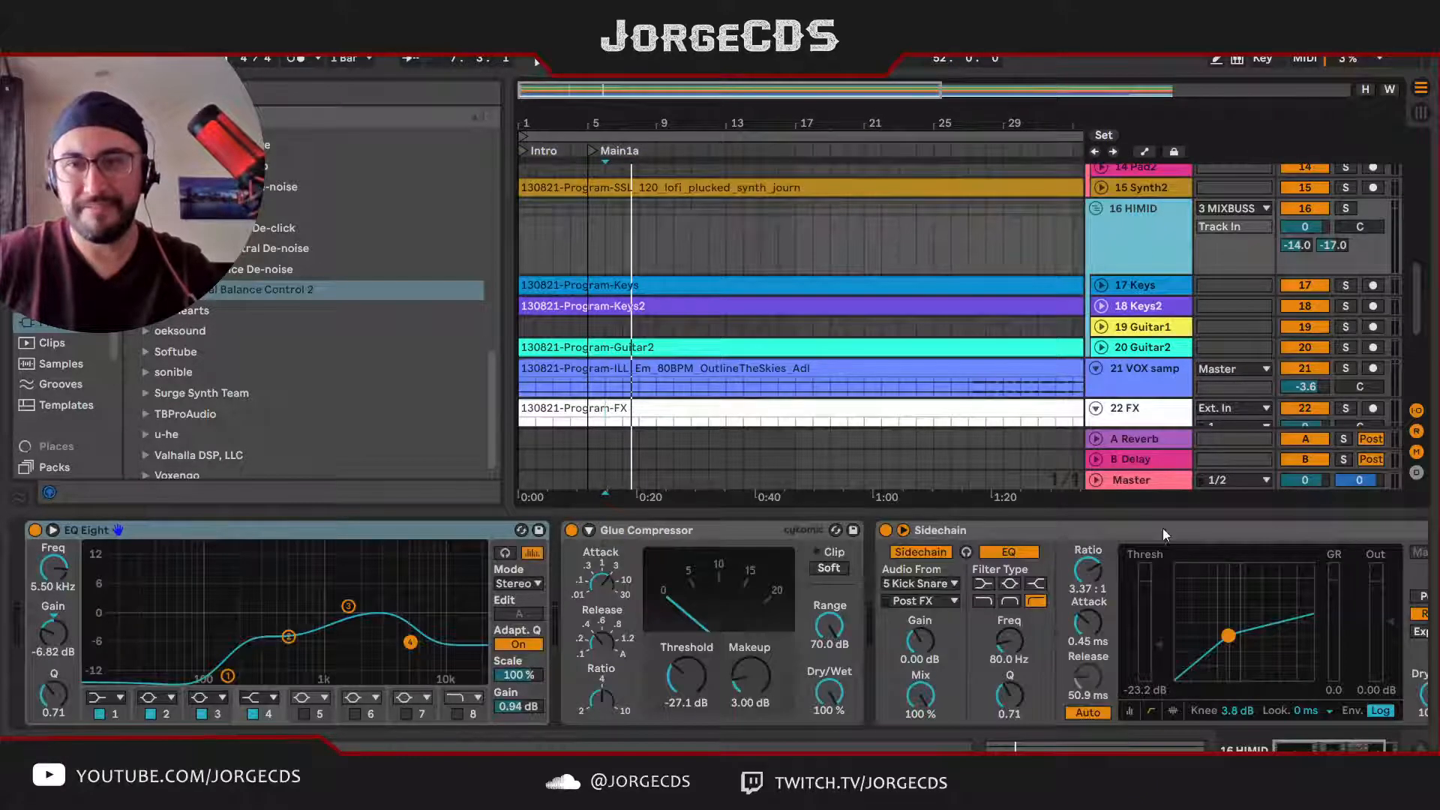
scroll(1144, 533, right, 2)
scroll(1126, 343, down, 6)
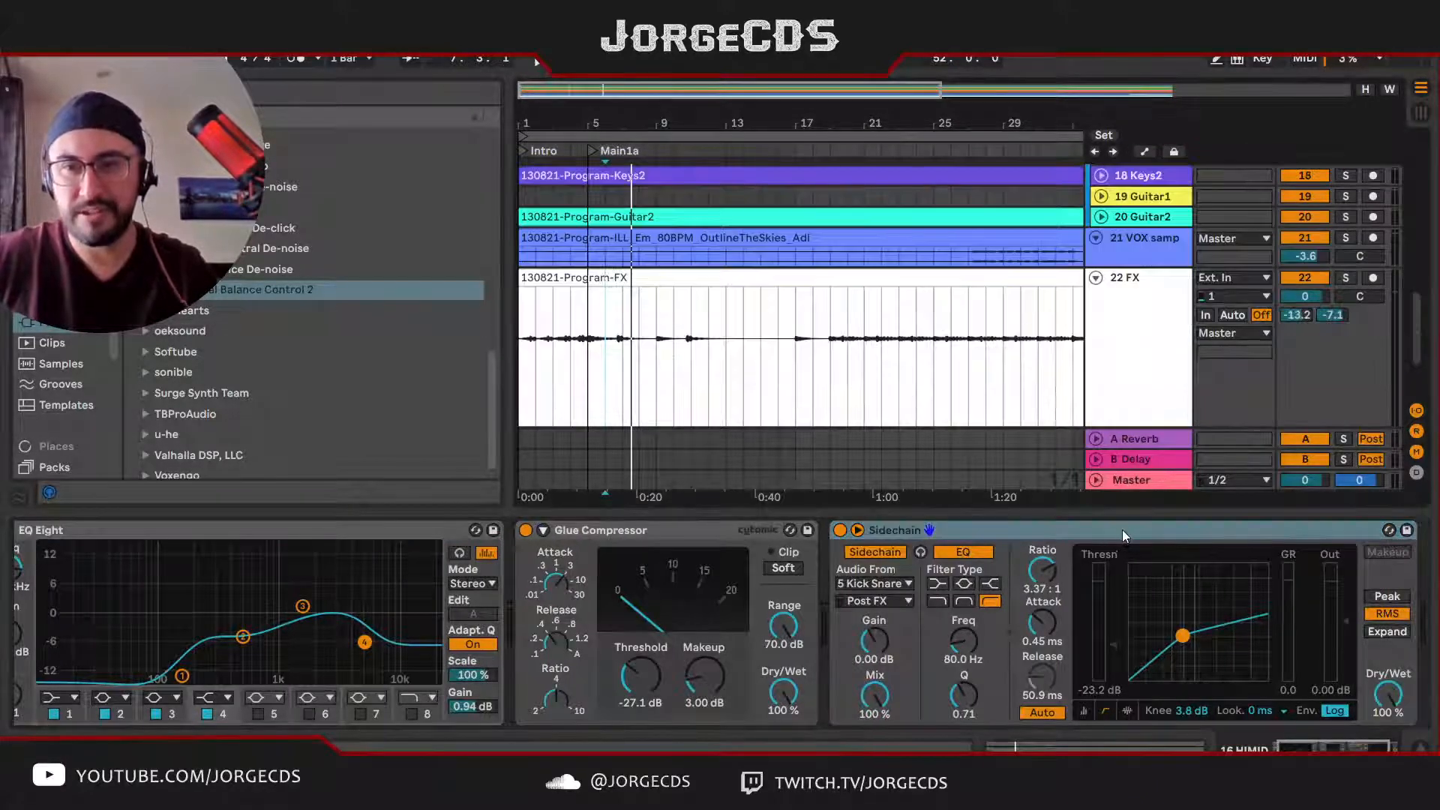
drag(1122, 533, 1159, 595)
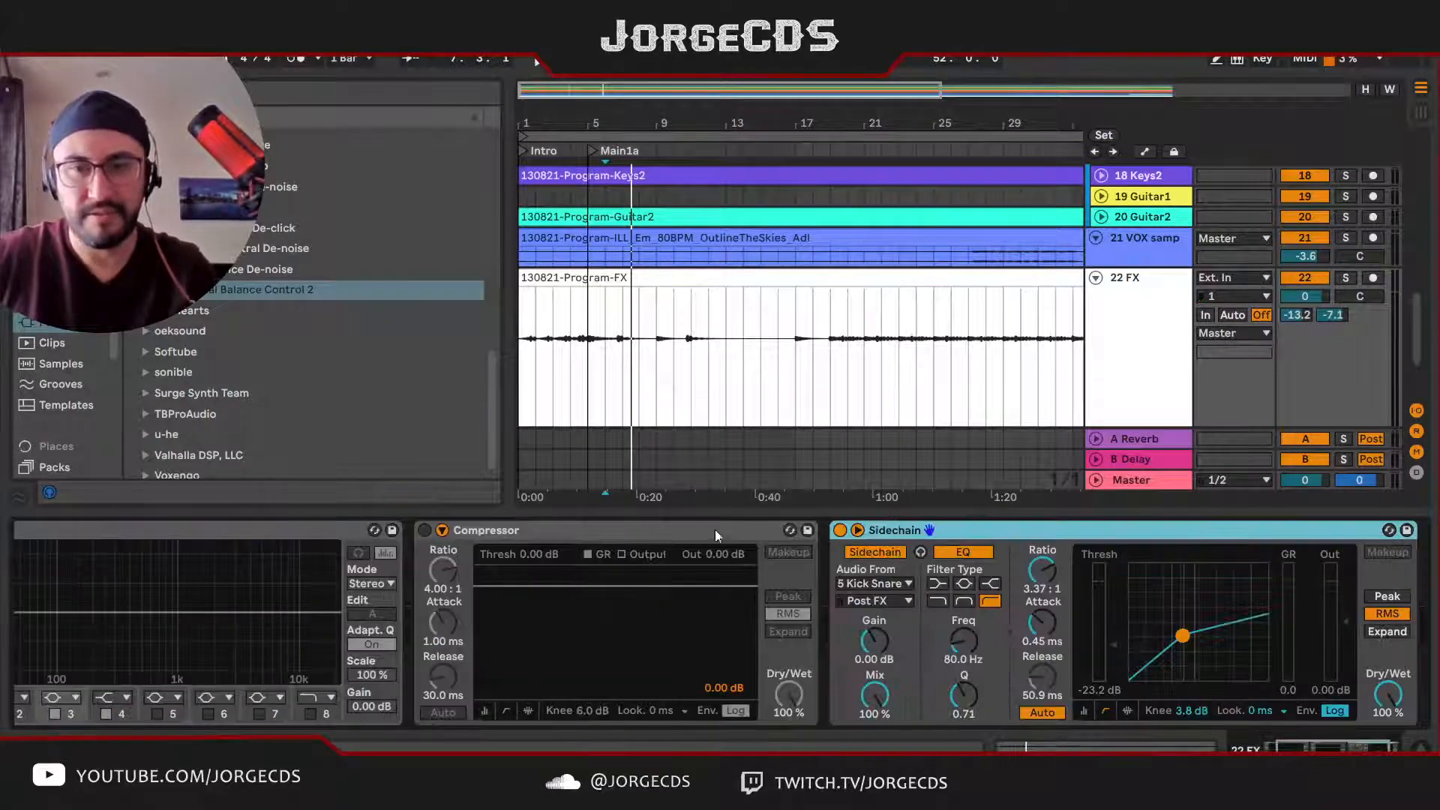
Step: Delete the plain Compressor from the FX track and enable its EQ Eight
click(634, 531)
key(Delete)
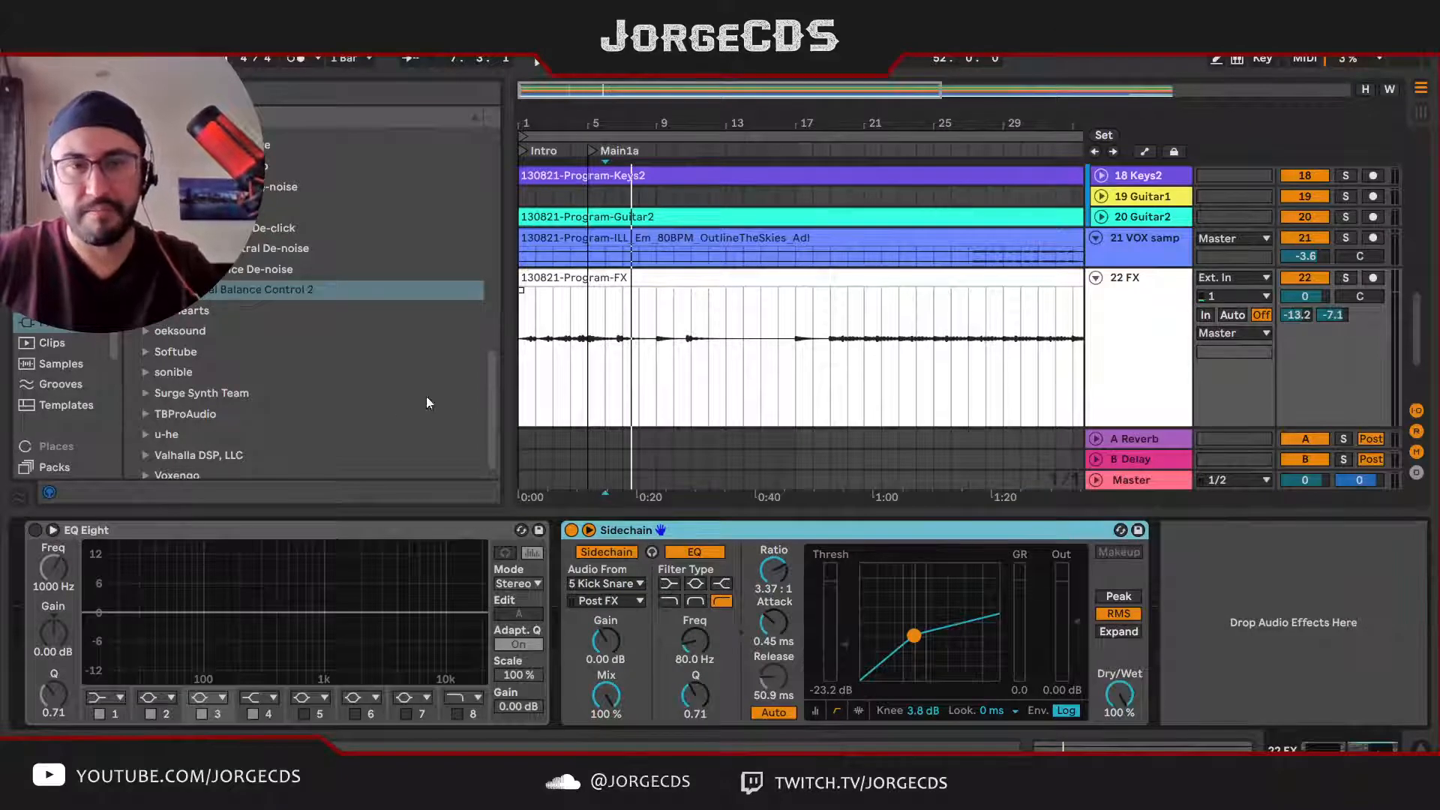
click(34, 530)
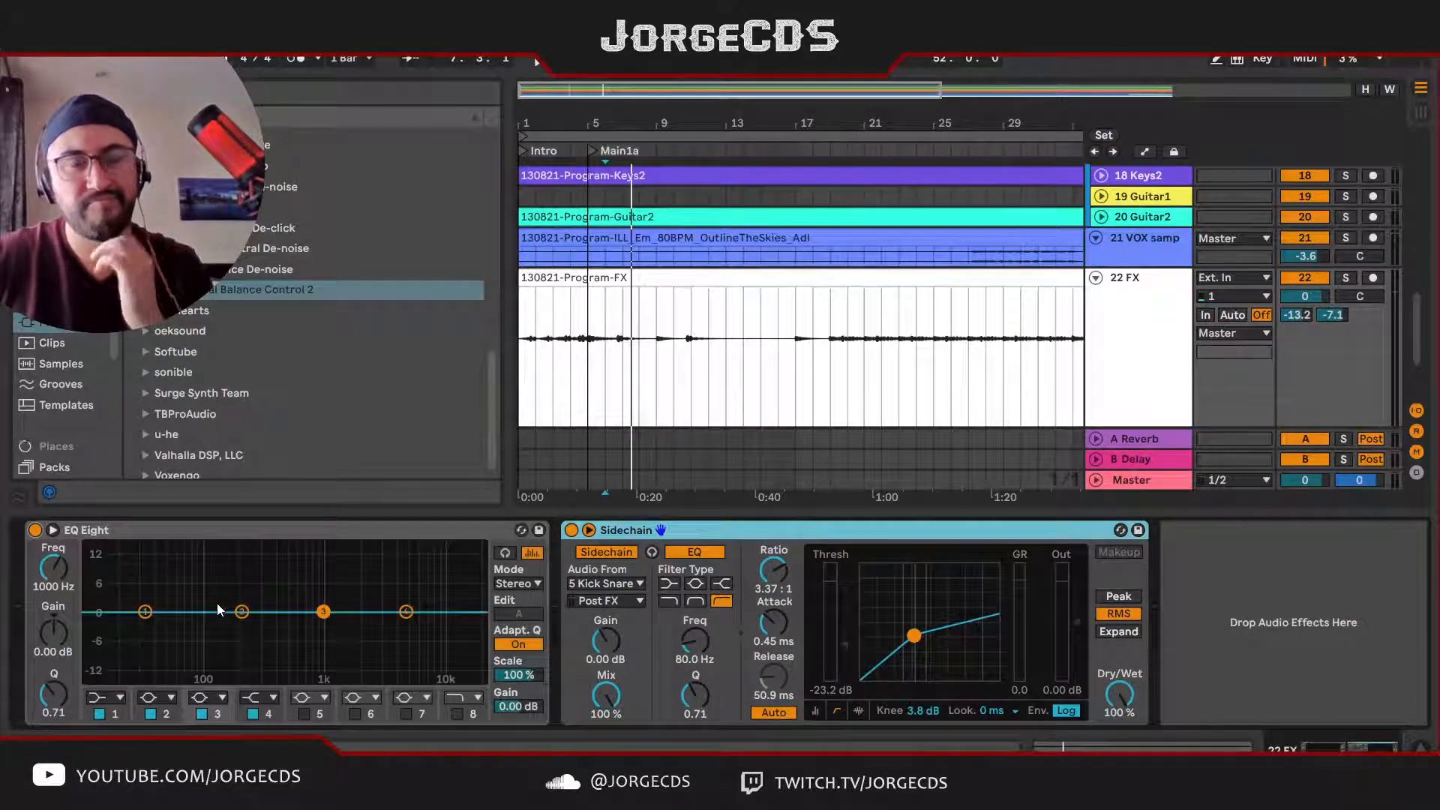
Step: Audition FX in solo from bar 6 and set EQ Eight band 3 to -8.55 dB at 1.63 kHz with Q 0.68
click(1118, 380)
key(s)
key(space)
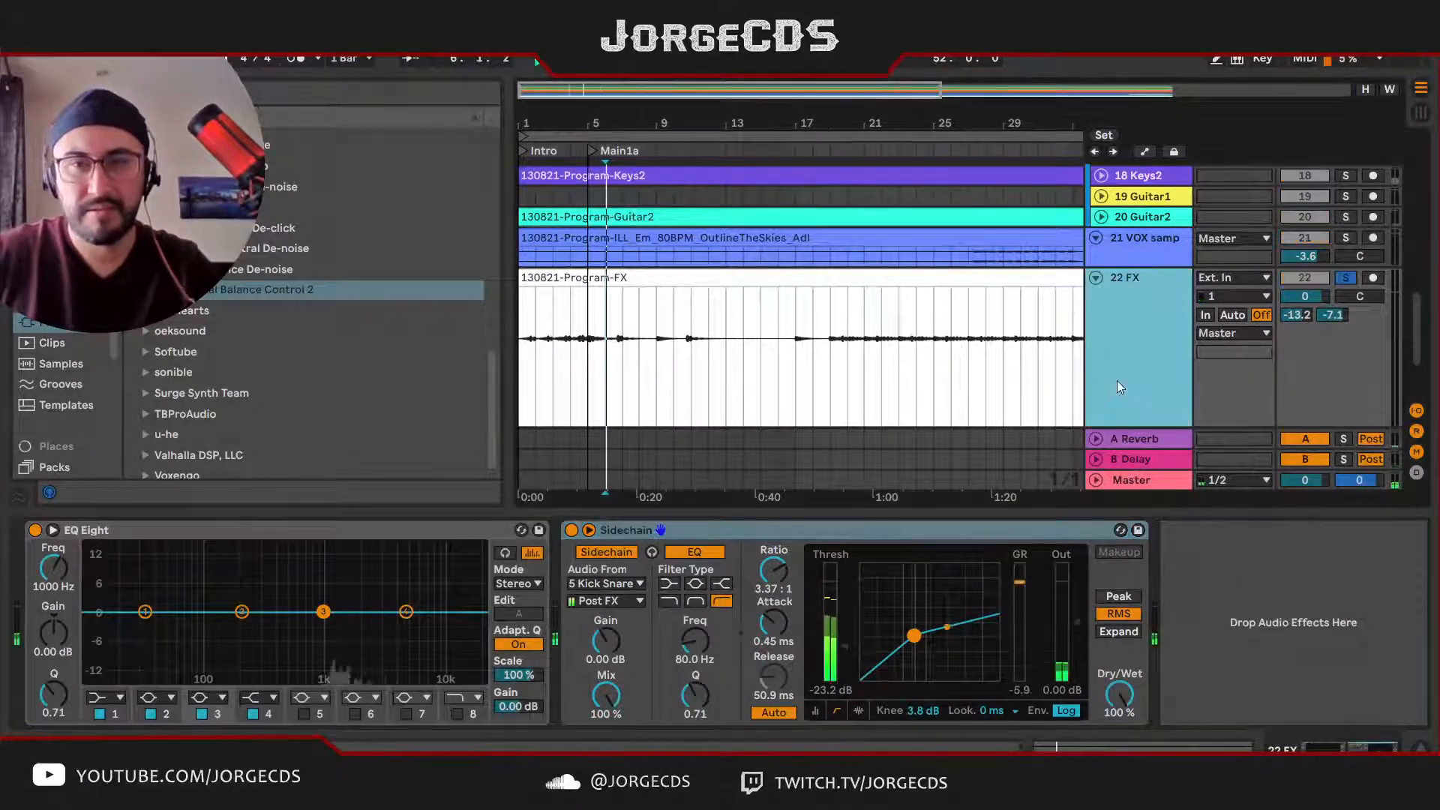
drag(324, 612, 349, 649)
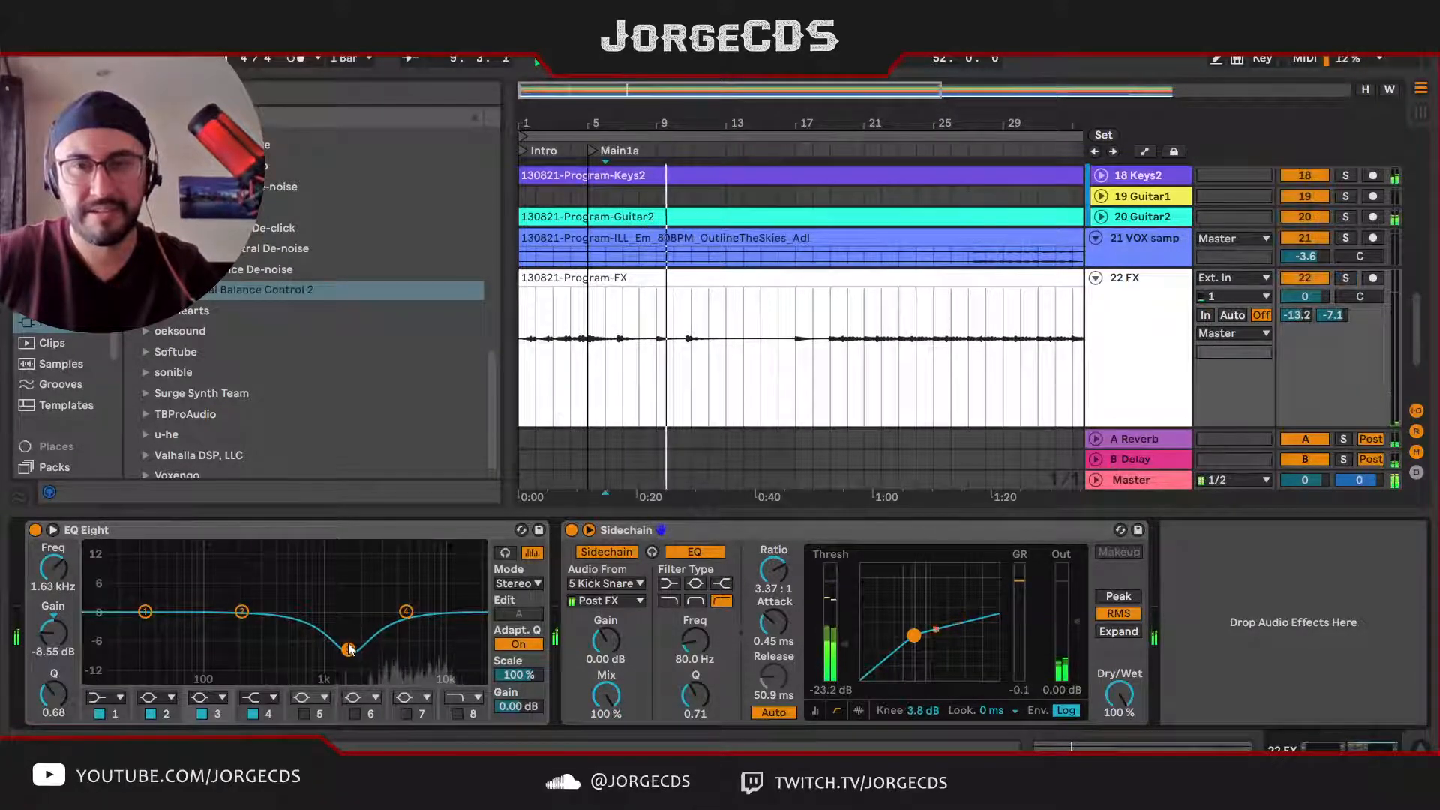
Step: Replay the full mix from bar 6 to check the FX track, and collapse all tracks
click(615, 388)
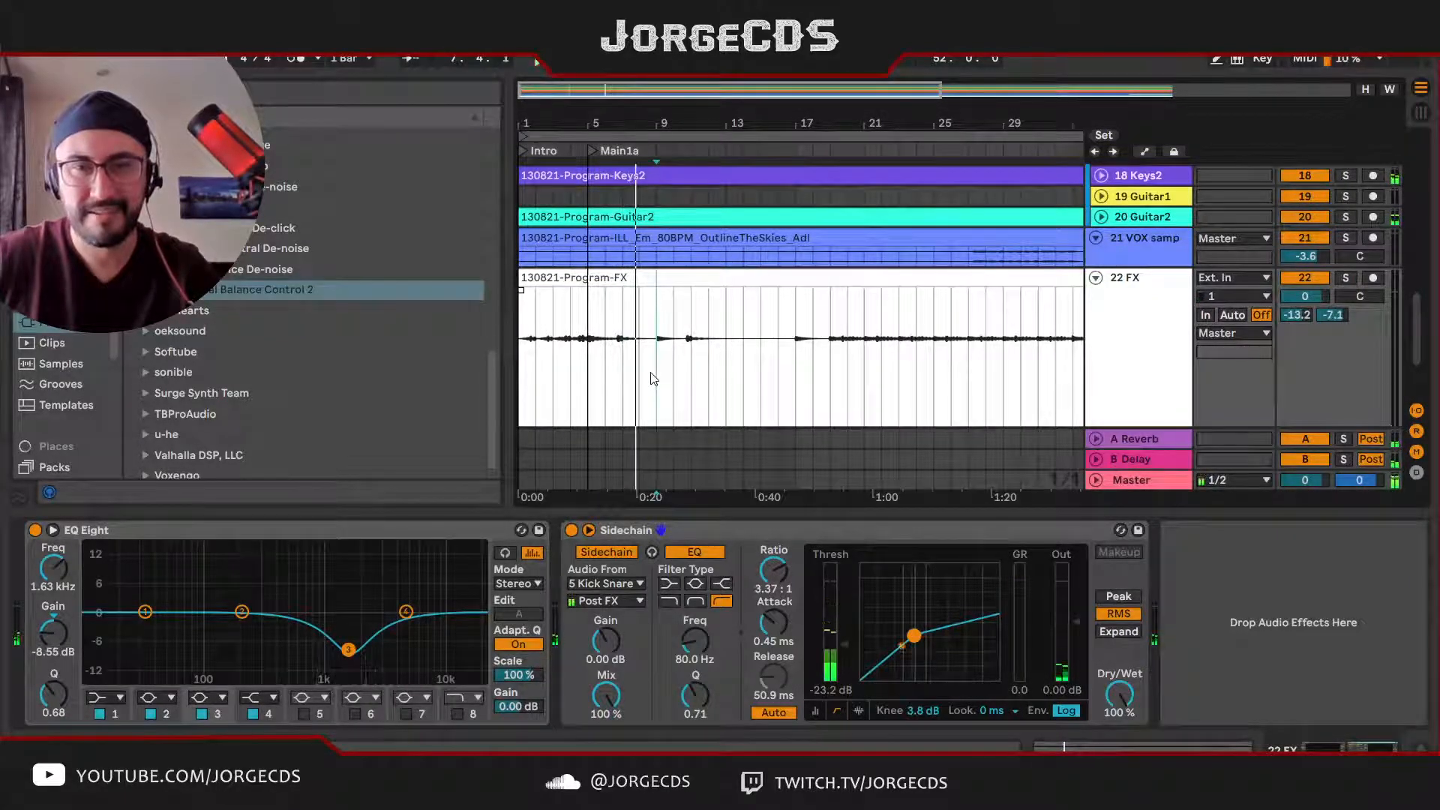
click(606, 379)
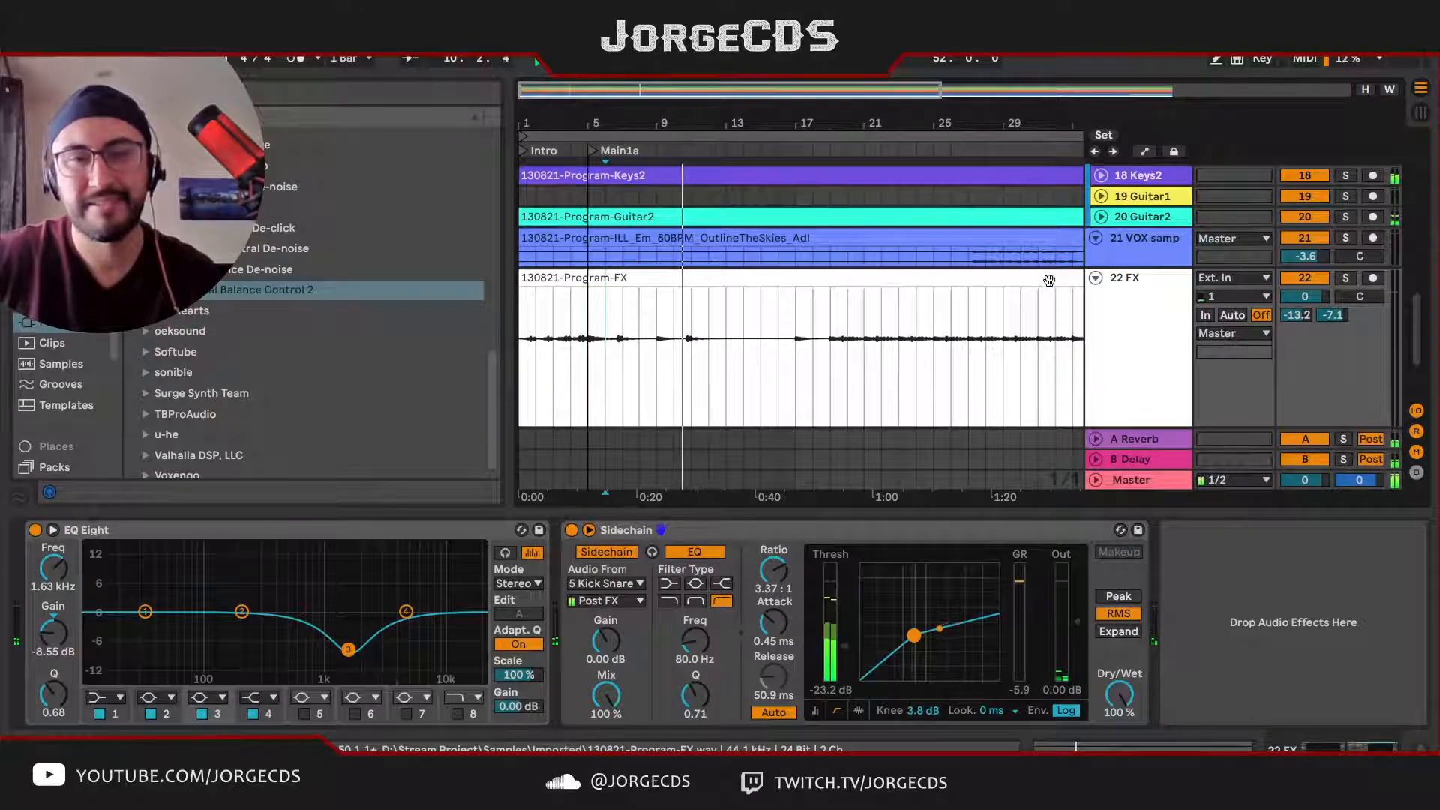
mouse_move(1420, 336)
mouse_down()
mouse_move(1423, 215)
mouse_move(1436, 358)
mouse_up()
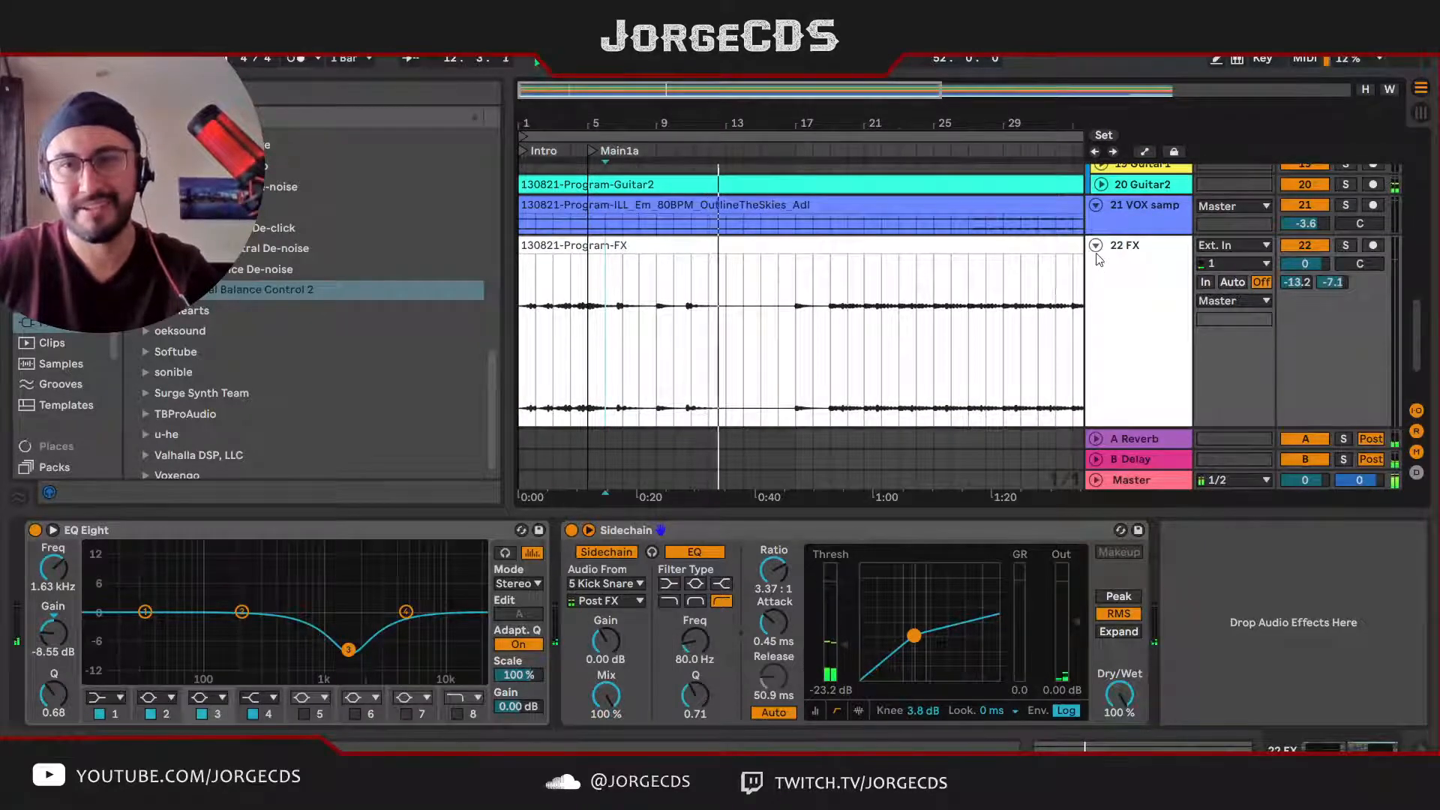
key(alt+u)
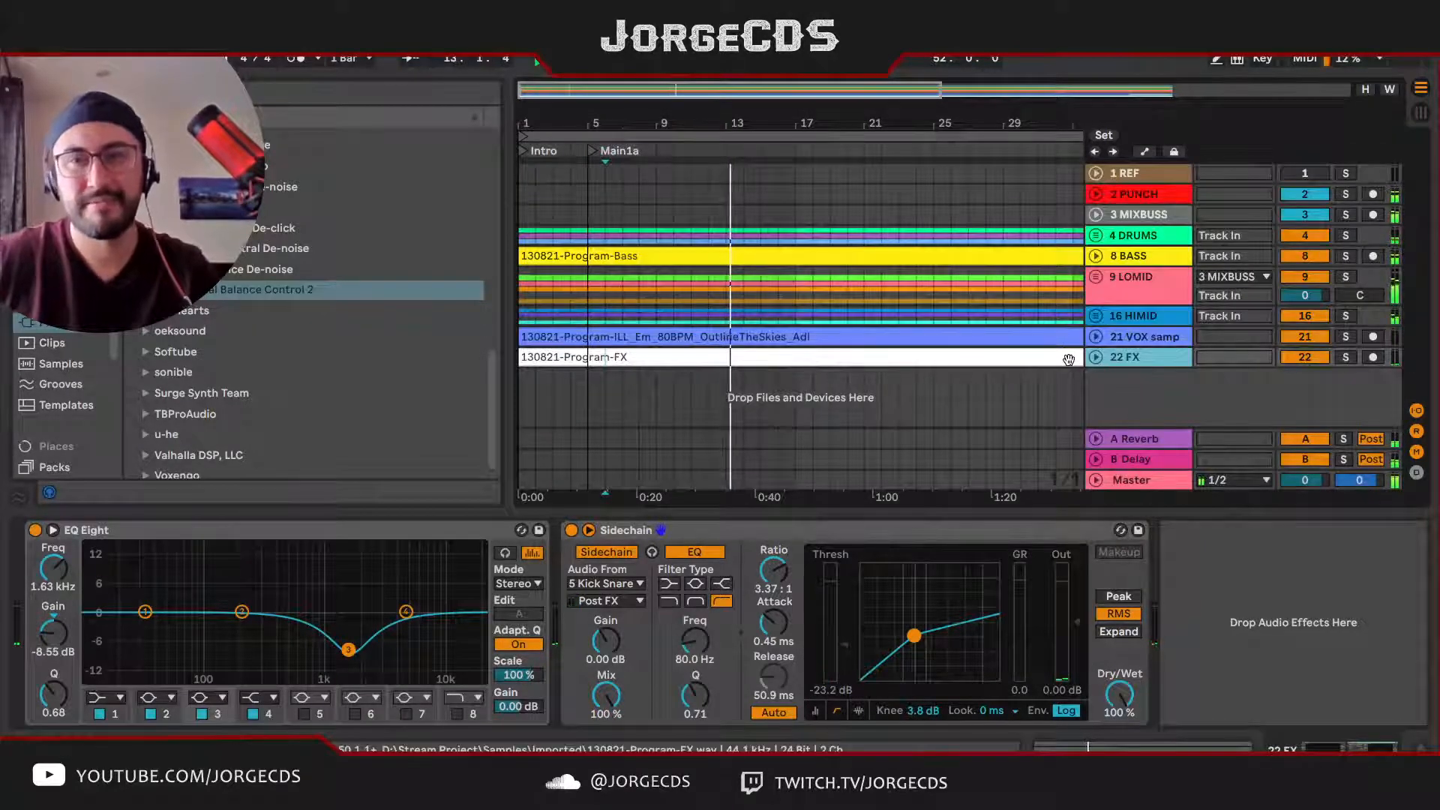
Step: Stop playback, add a locator named PreVer1 at bar 13, and play from there
click(726, 177)
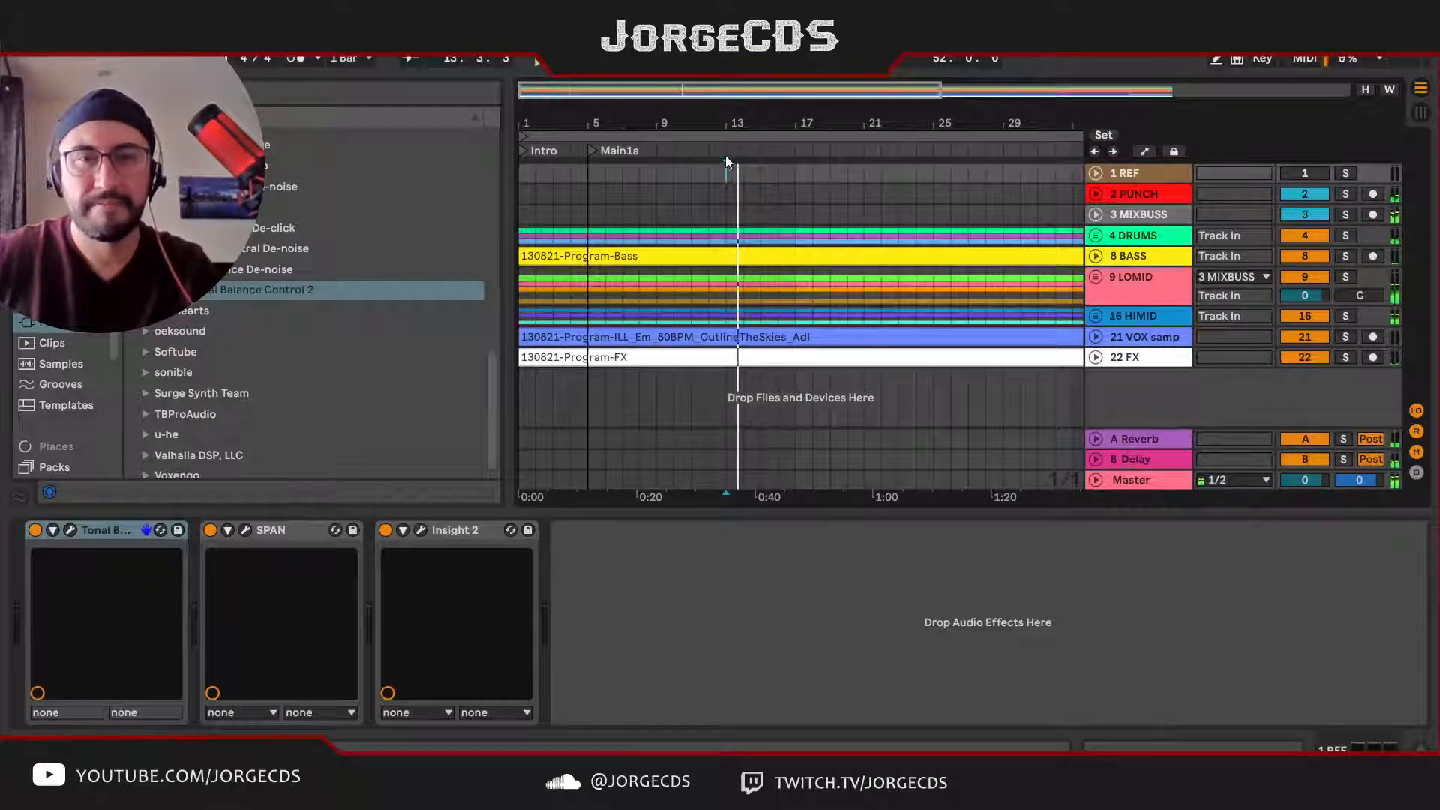
key(space)
right_click(727, 152)
click(759, 200)
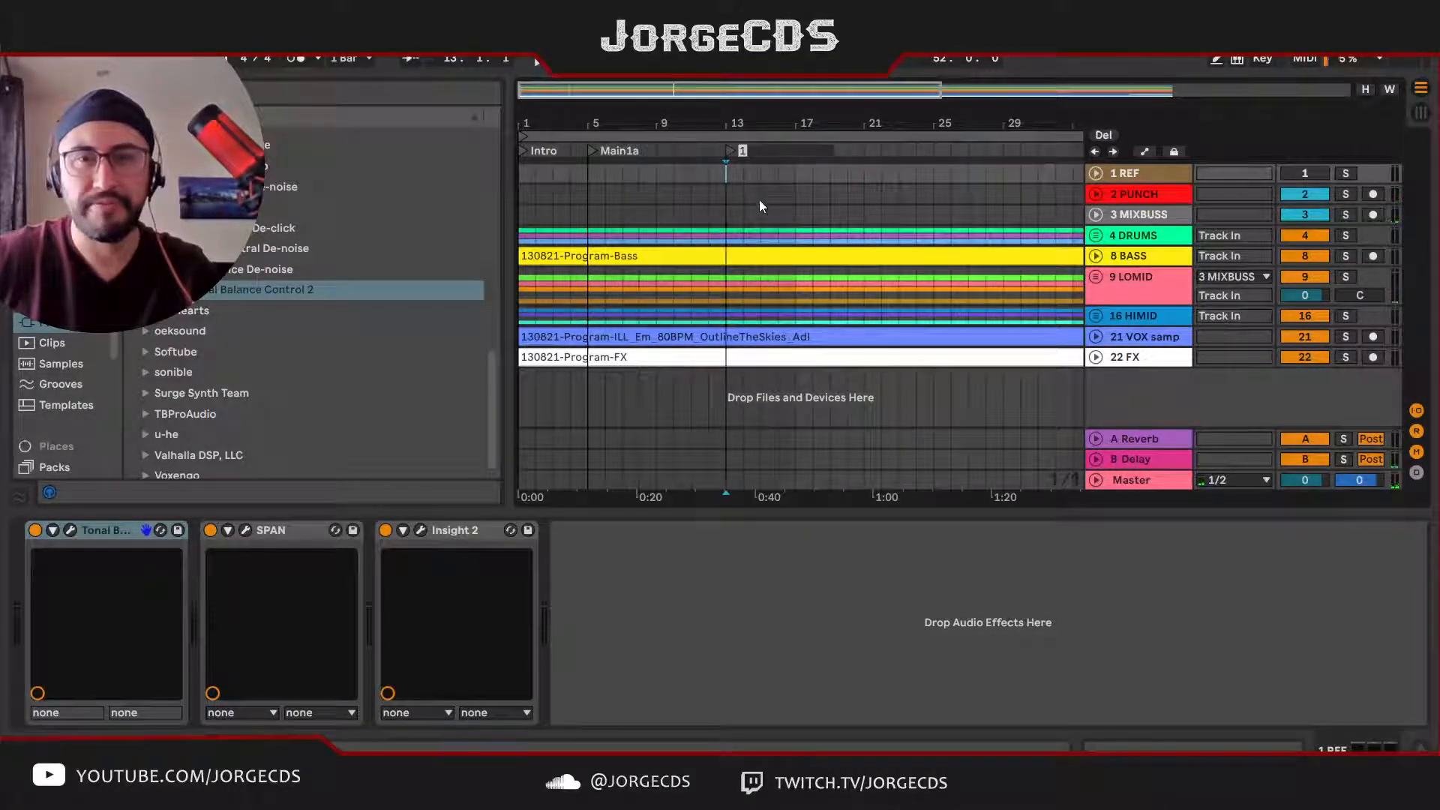
text(PreV)
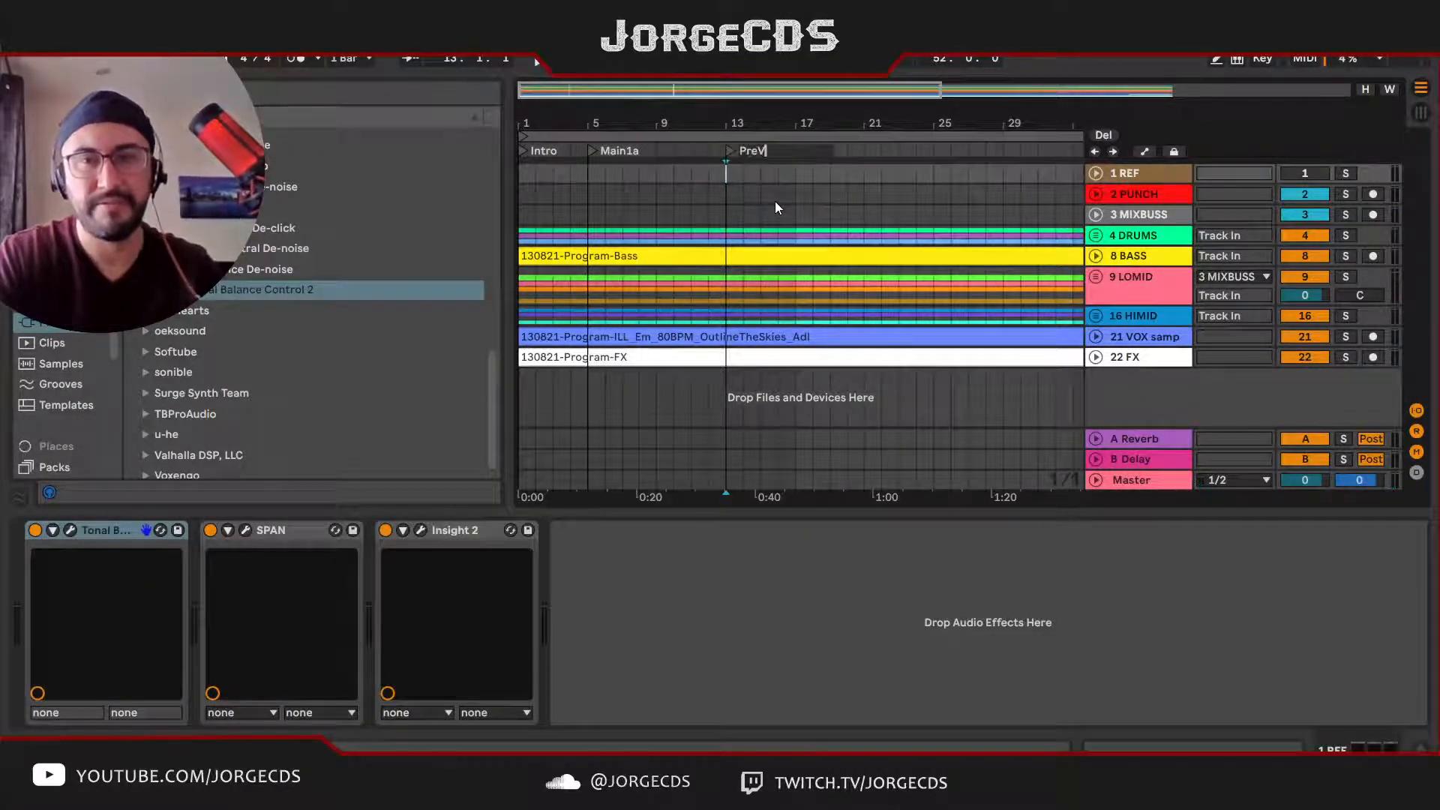
text(er1)
key(Return)
key(space)
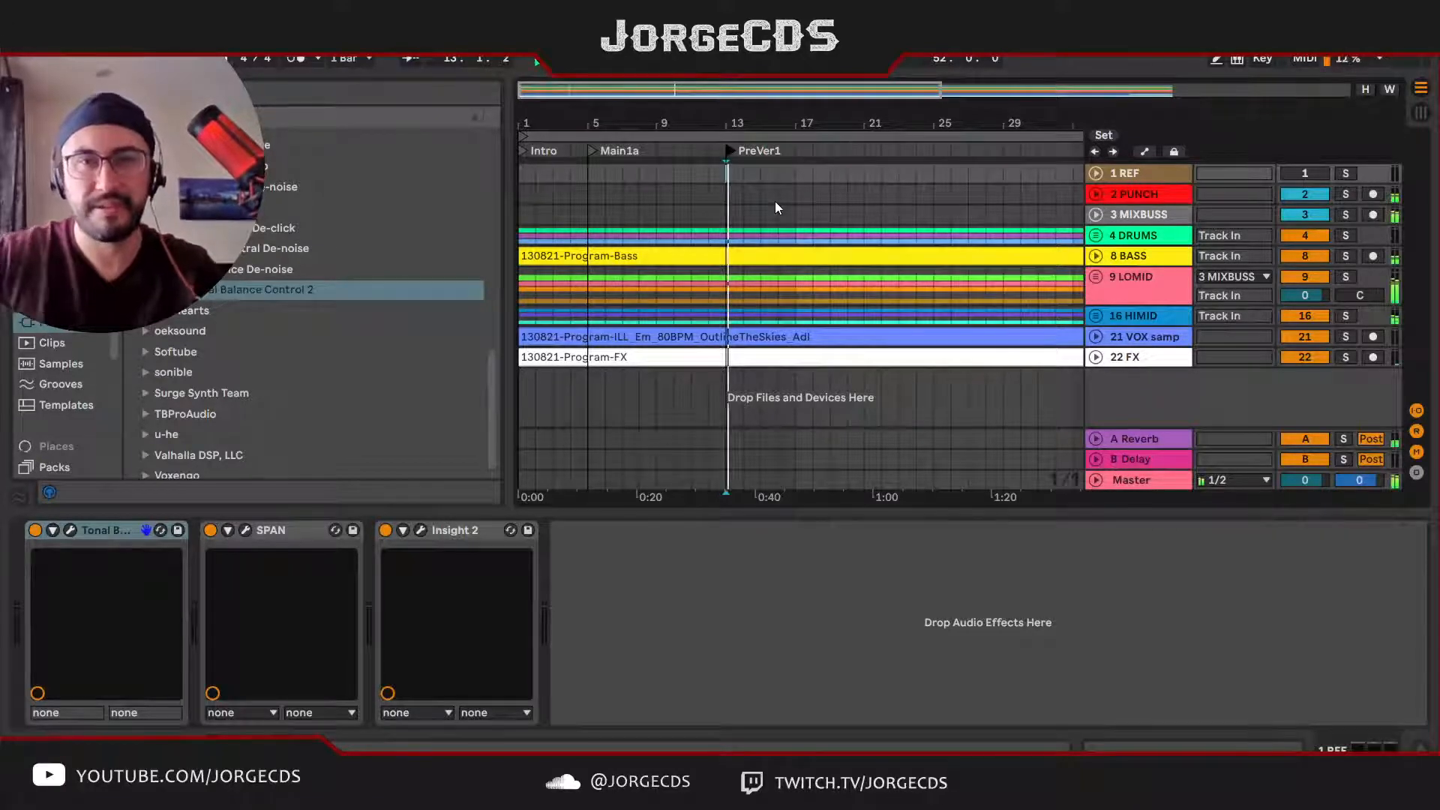
Step: Add a locator named Ver1a at bar 17 while the song plays
drag(782, 120, 749, 124)
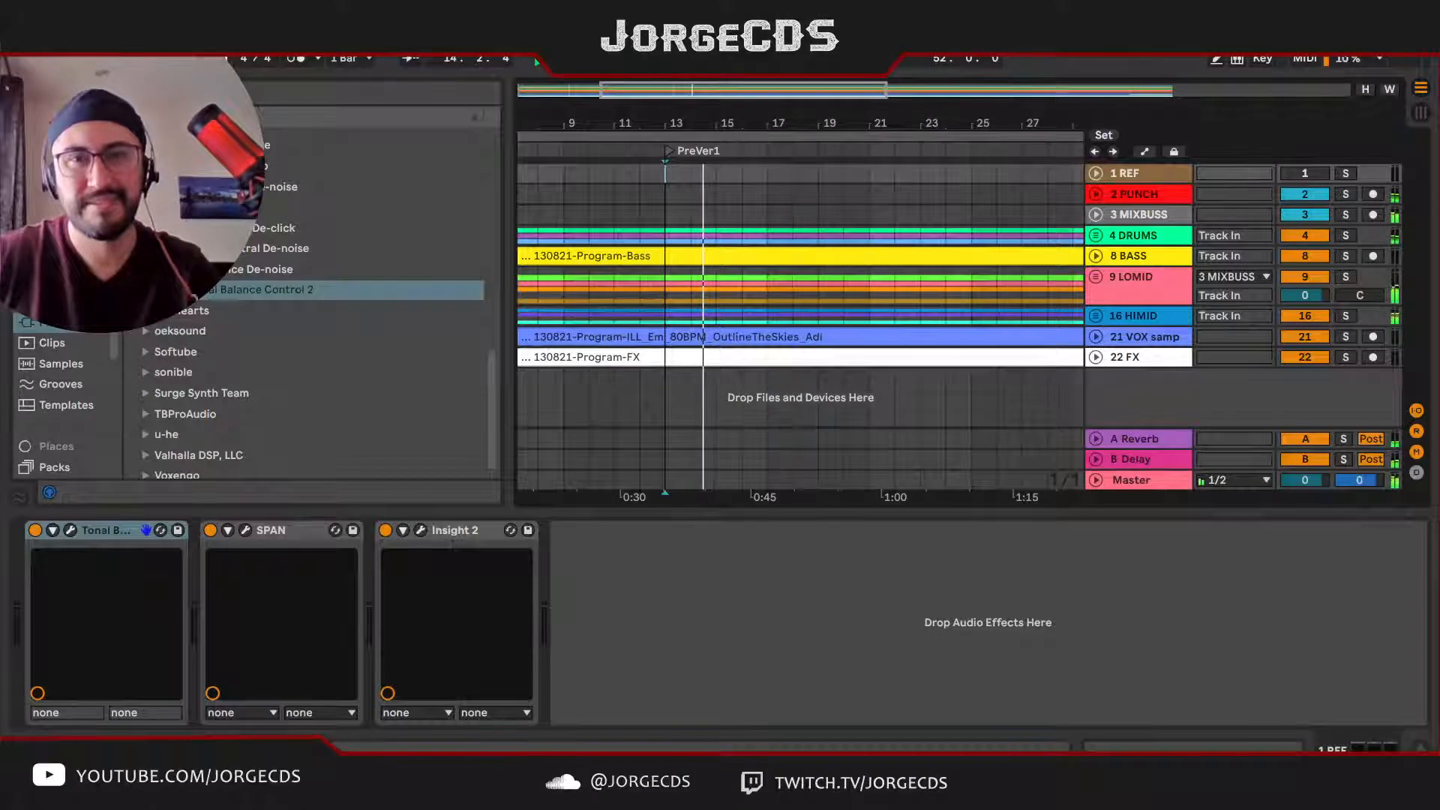
drag(752, 132, 729, 126)
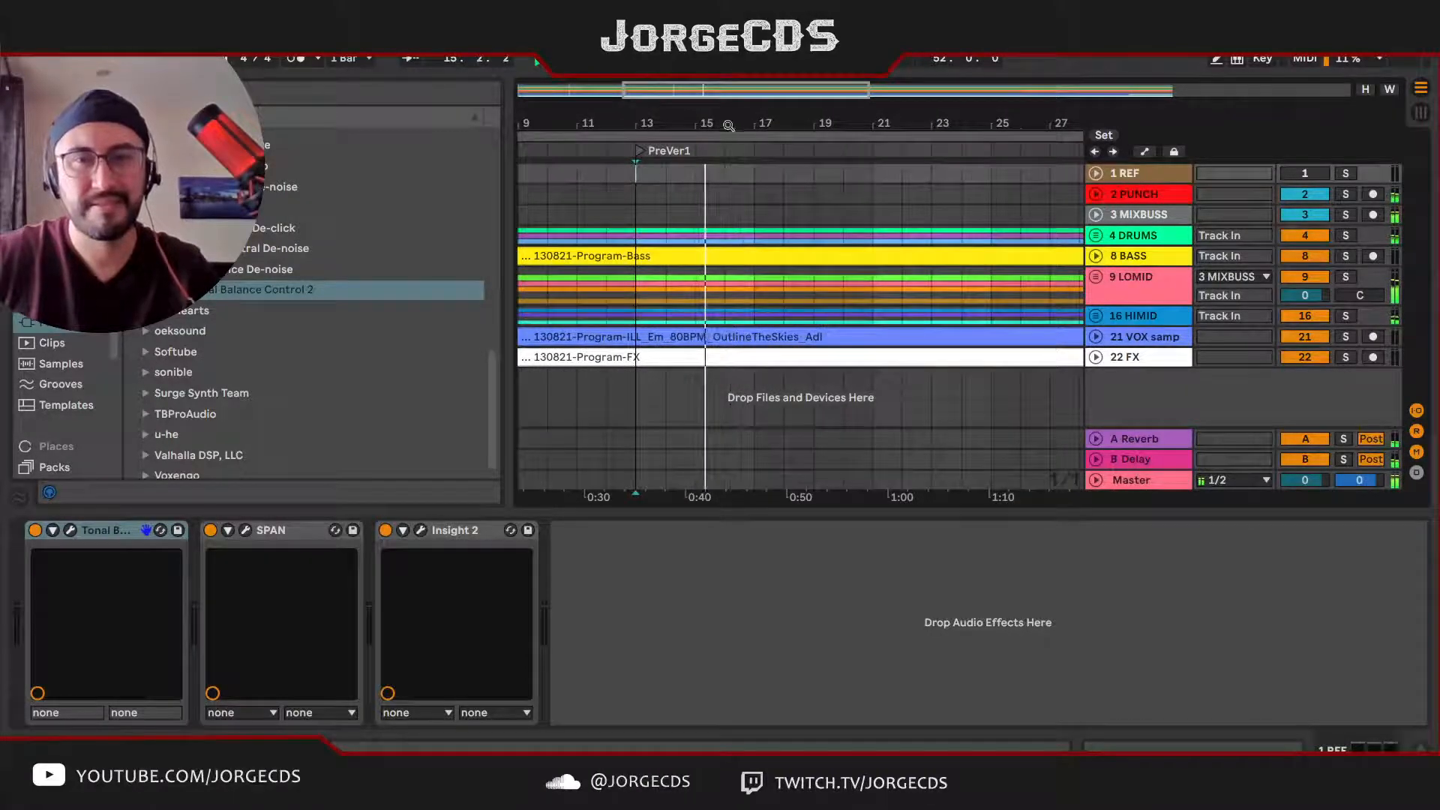
right_click(756, 154)
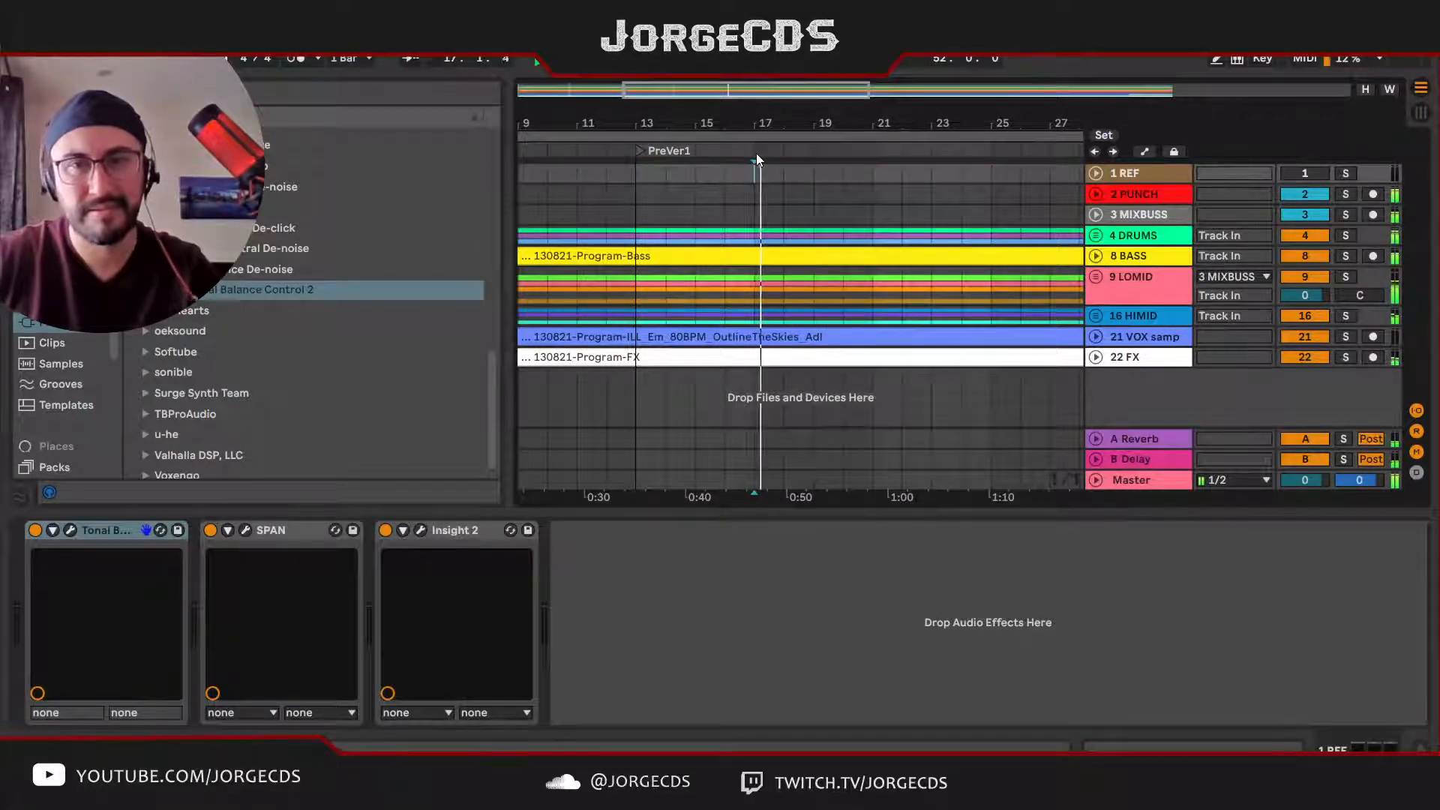
click(802, 207)
text(V)
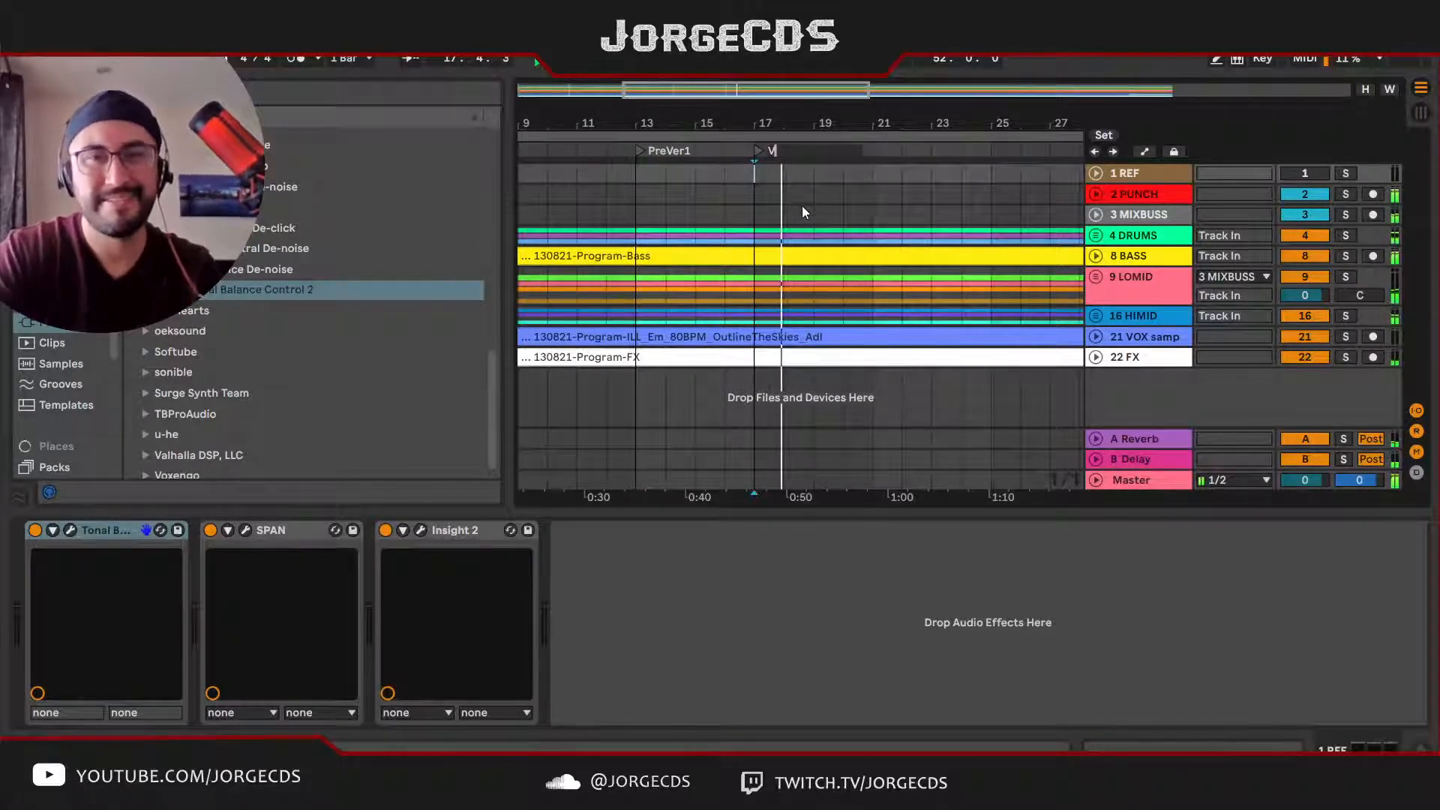
text(er1a)
key(Return)
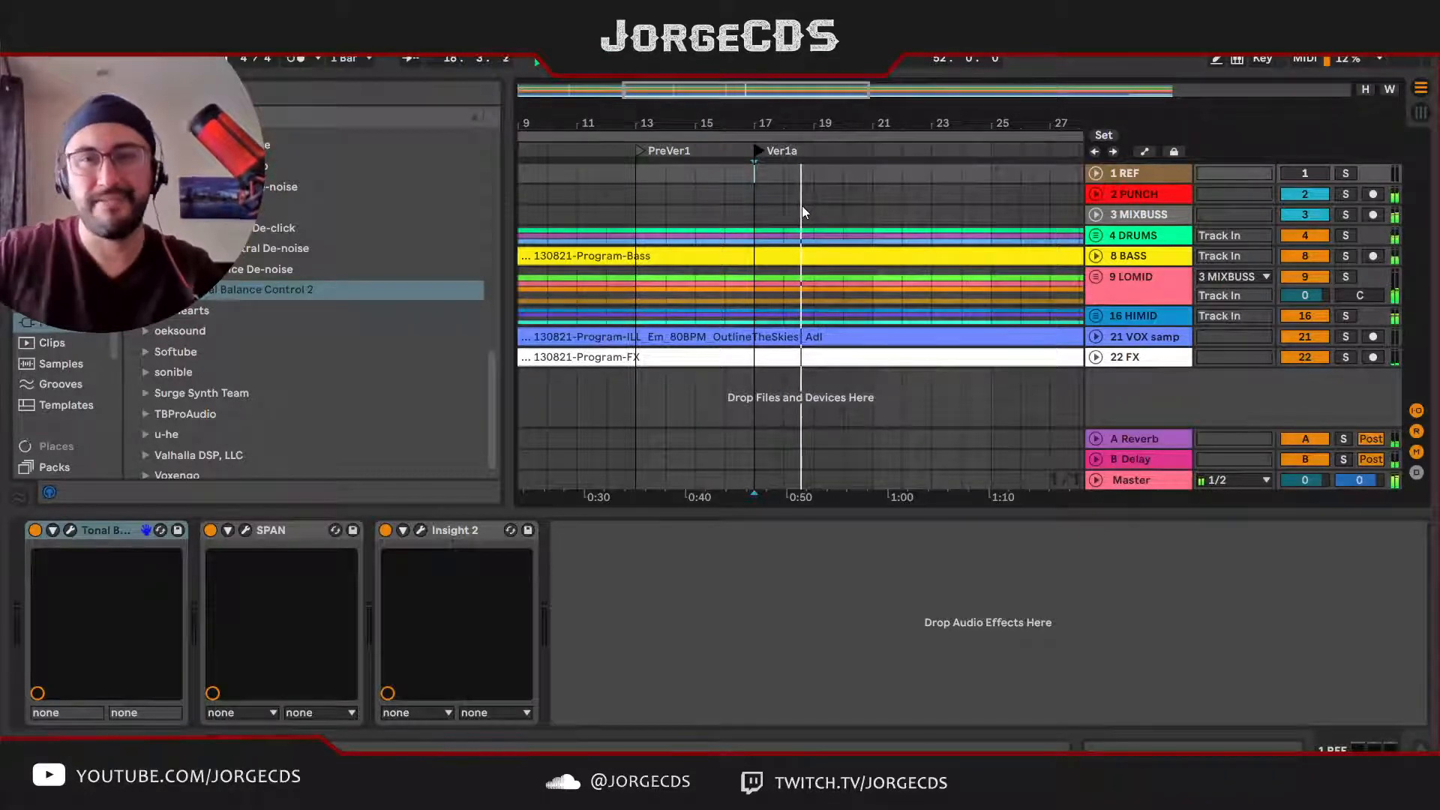
Step: Add a locator named Ver1b at bar 25 while the song plays
drag(865, 126, 793, 135)
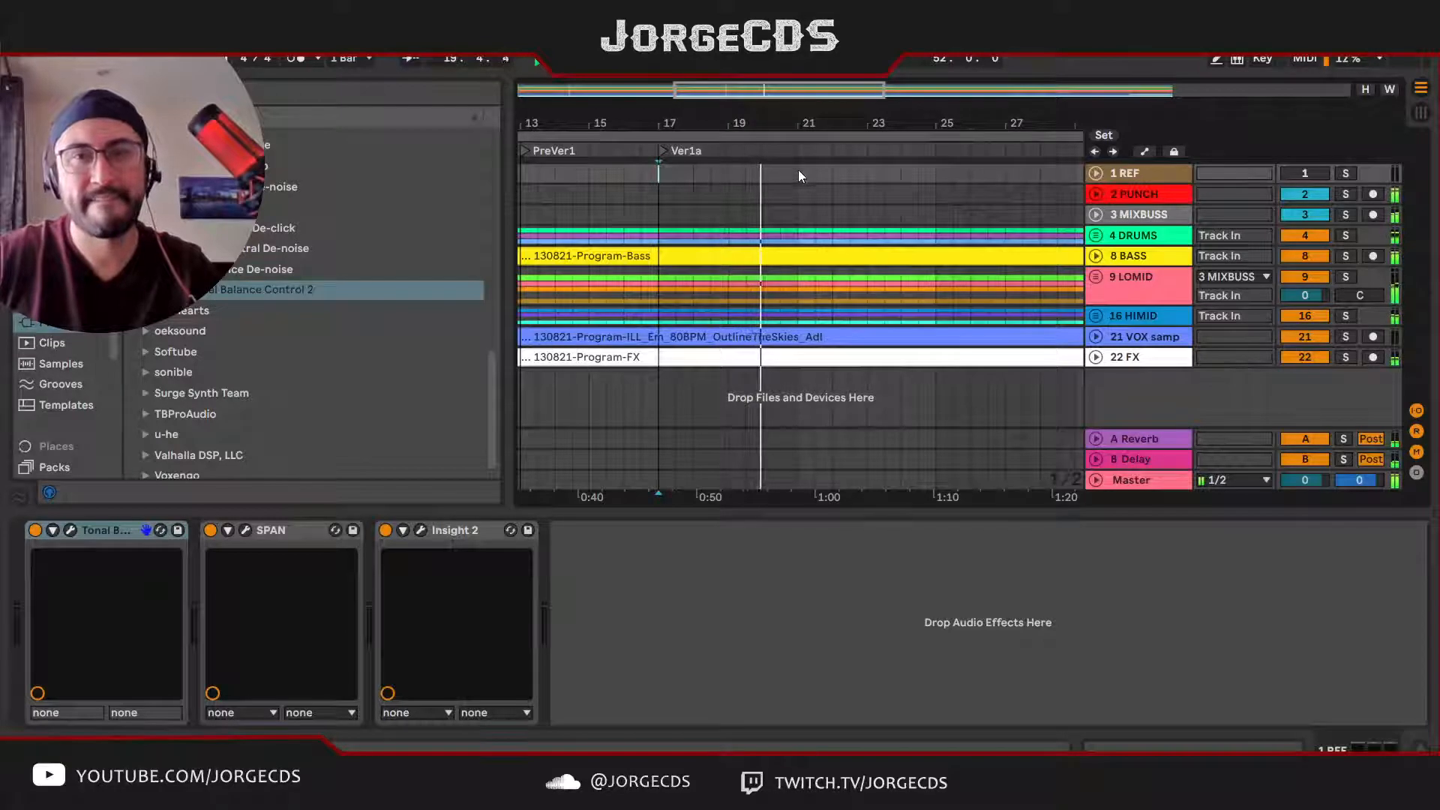
drag(816, 118, 776, 118)
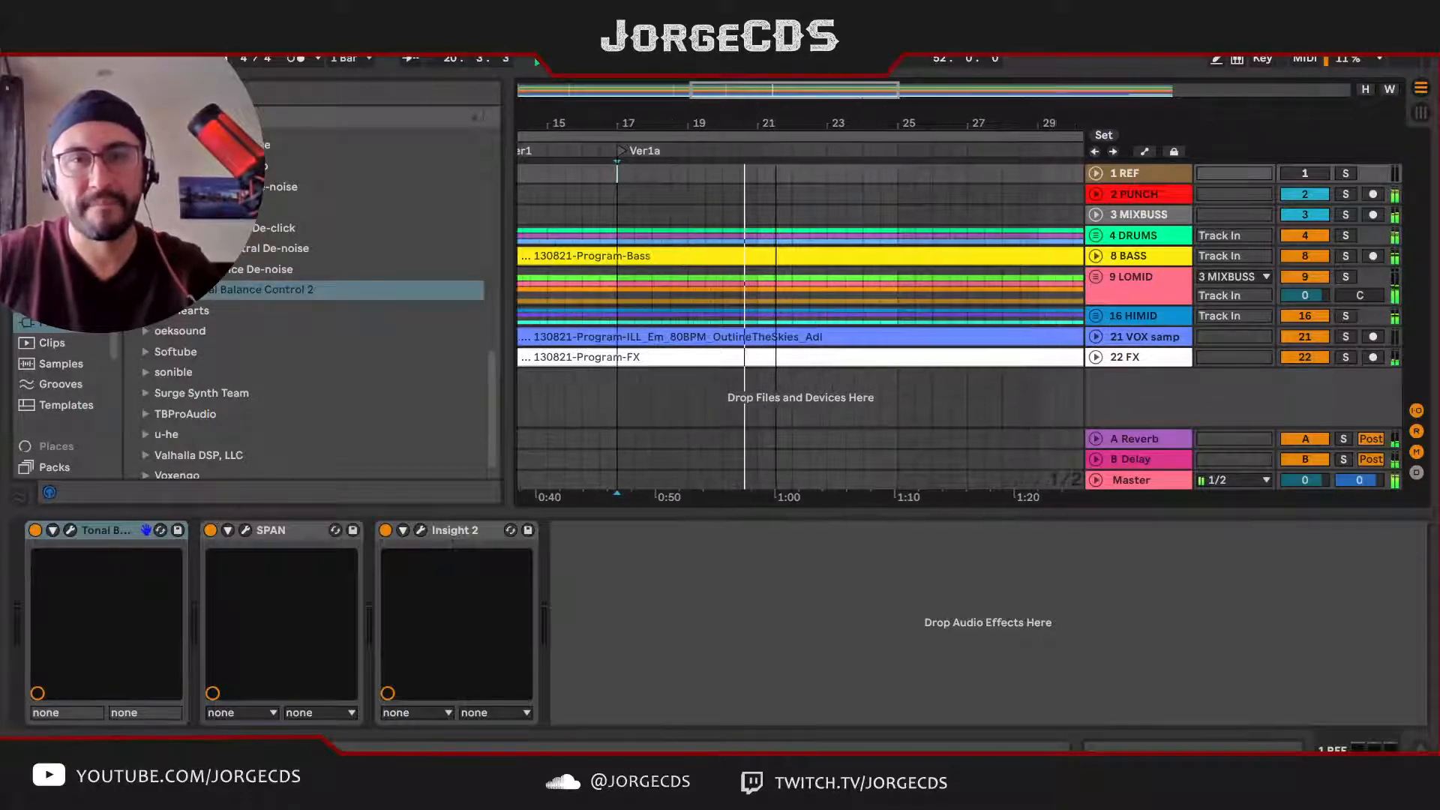
click(758, 166)
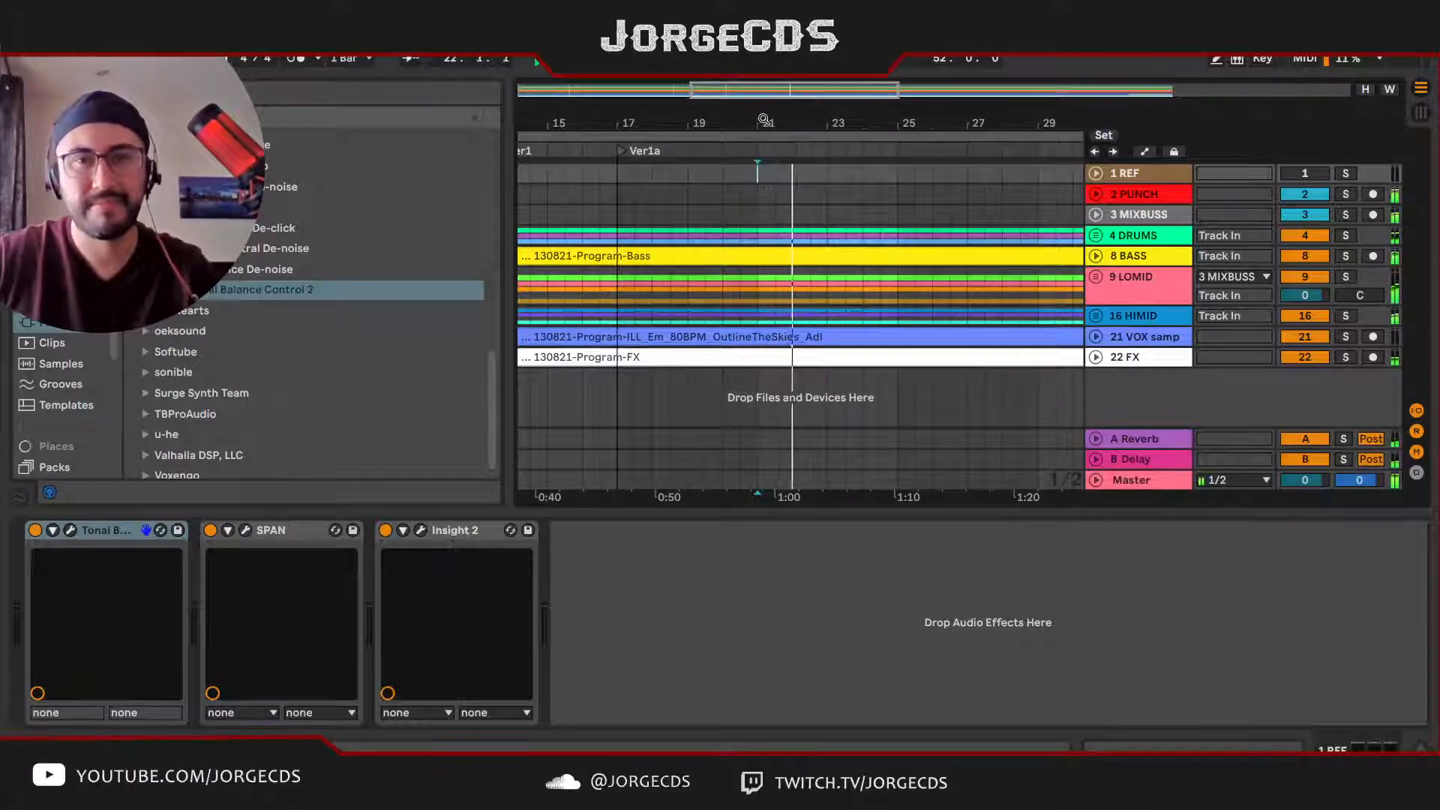
drag(782, 119, 699, 118)
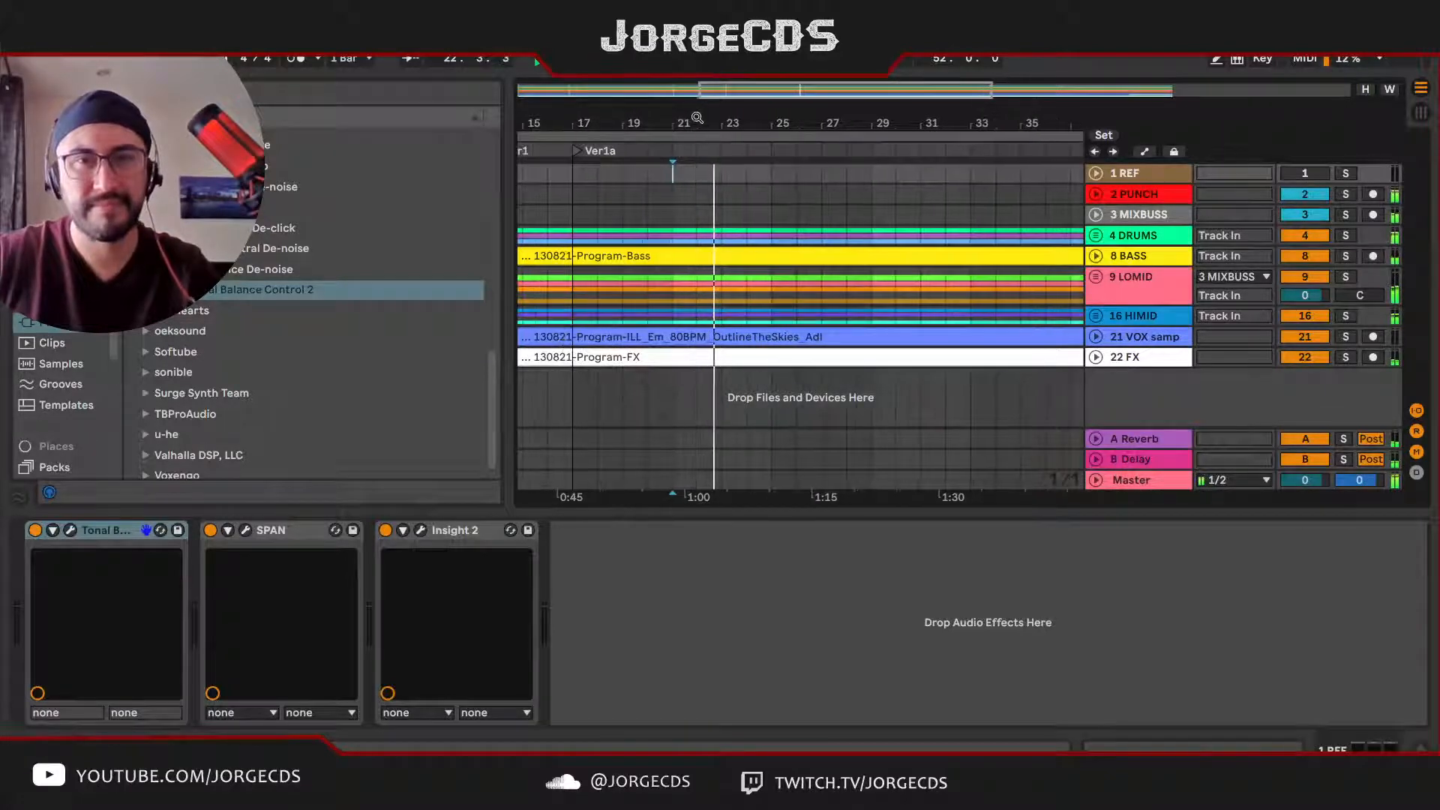
click(771, 163)
click(835, 209)
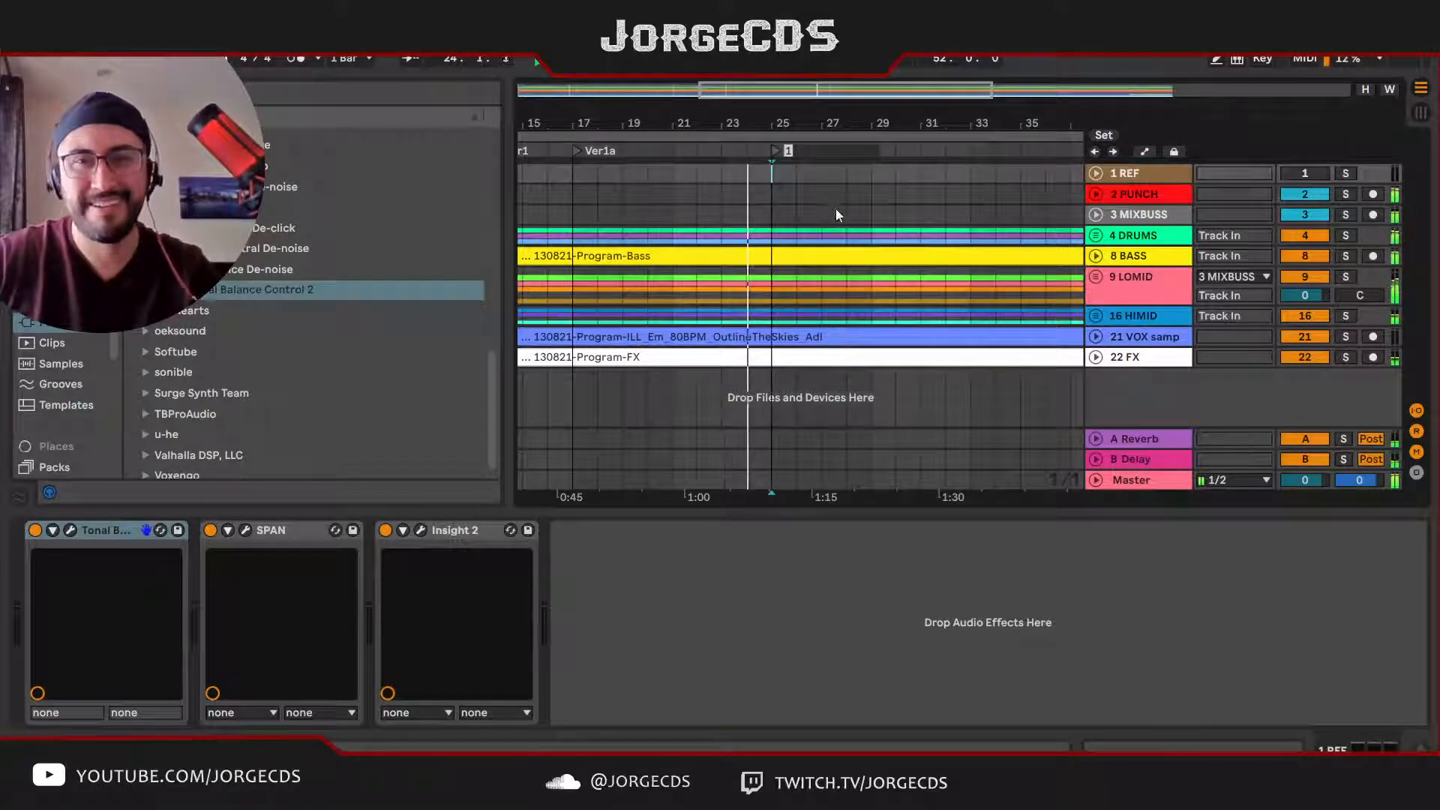
text(Ver1b)
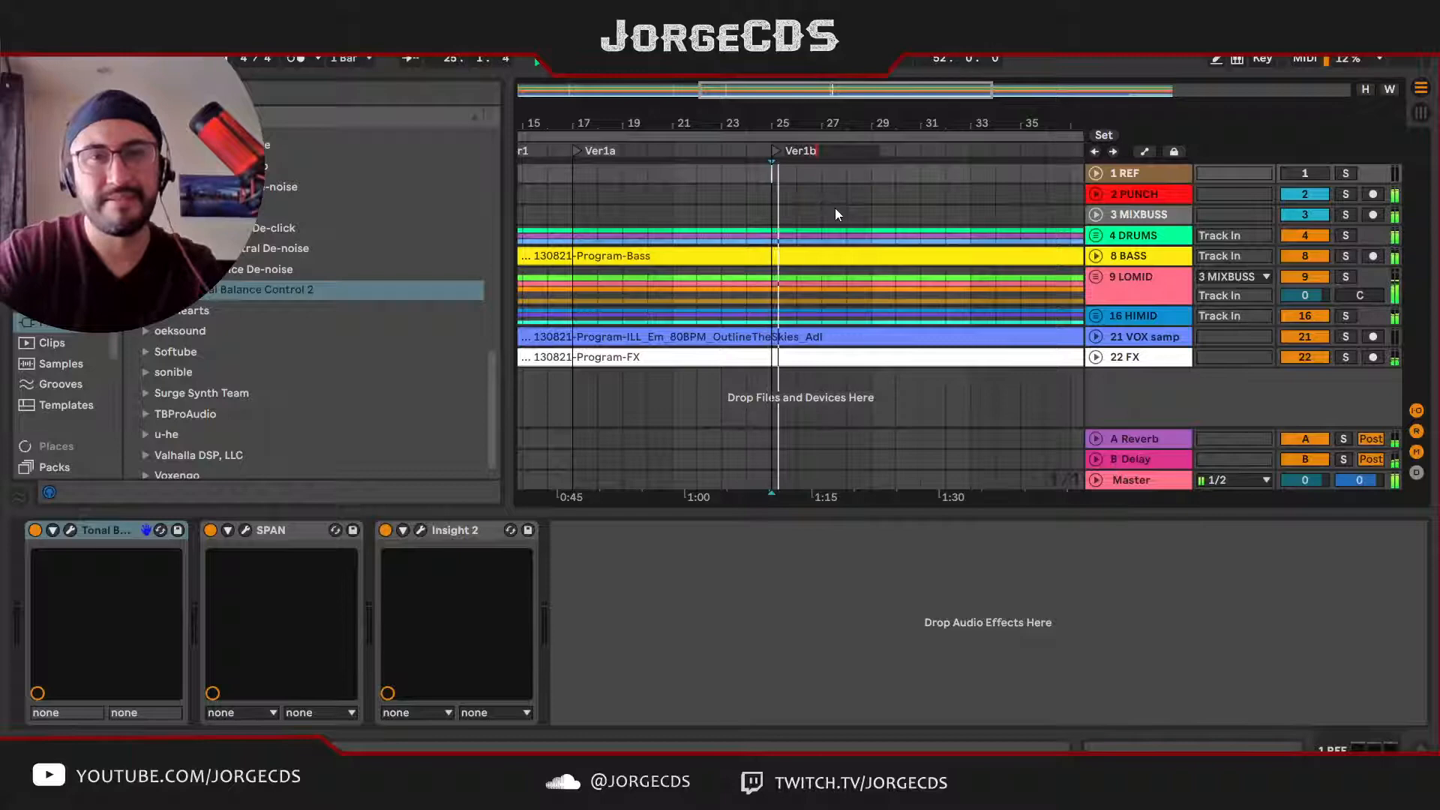
key(Return)
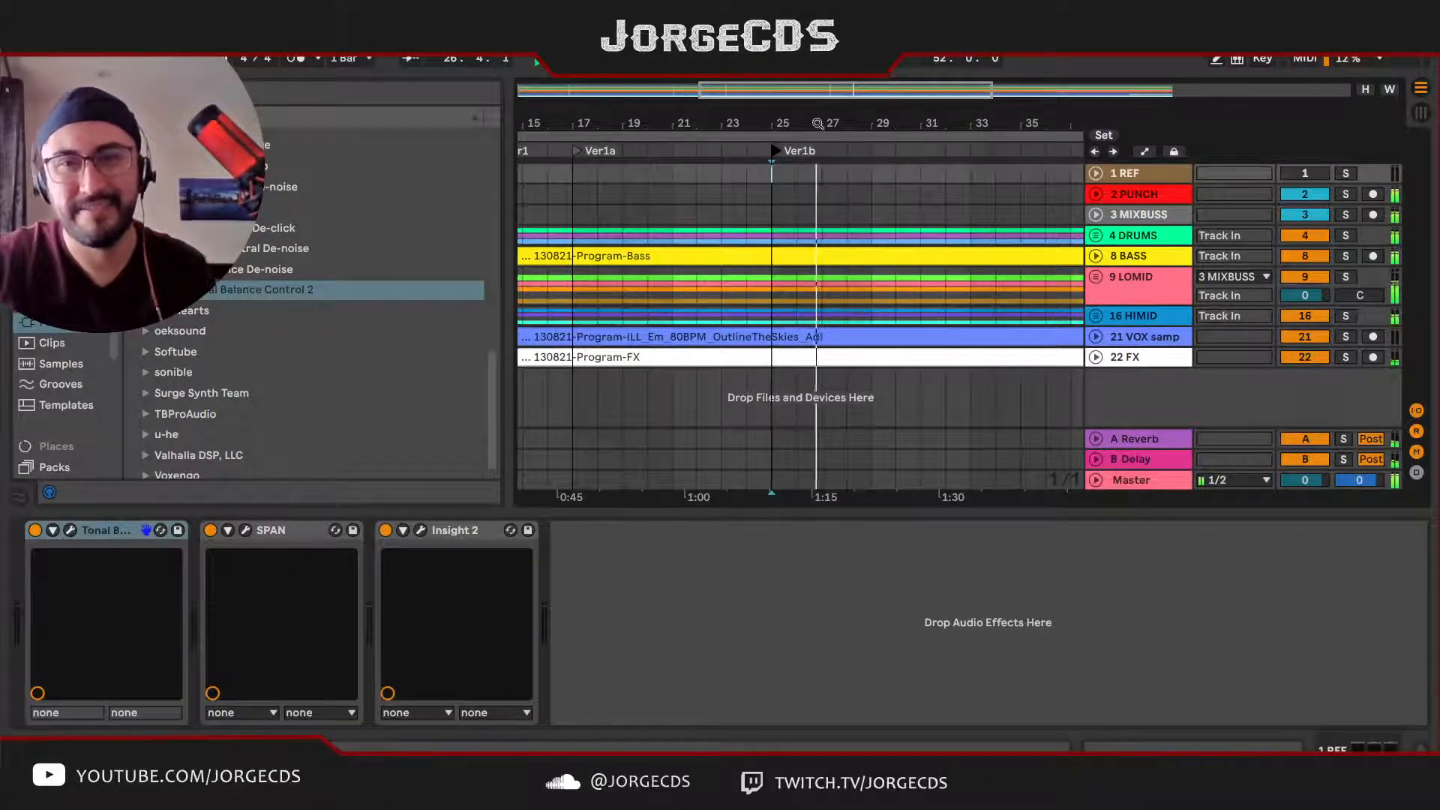
Step: Raise the Limiter gain on the Master track to 6.70 dB during playback of the Ver1b section
drag(818, 124, 748, 94)
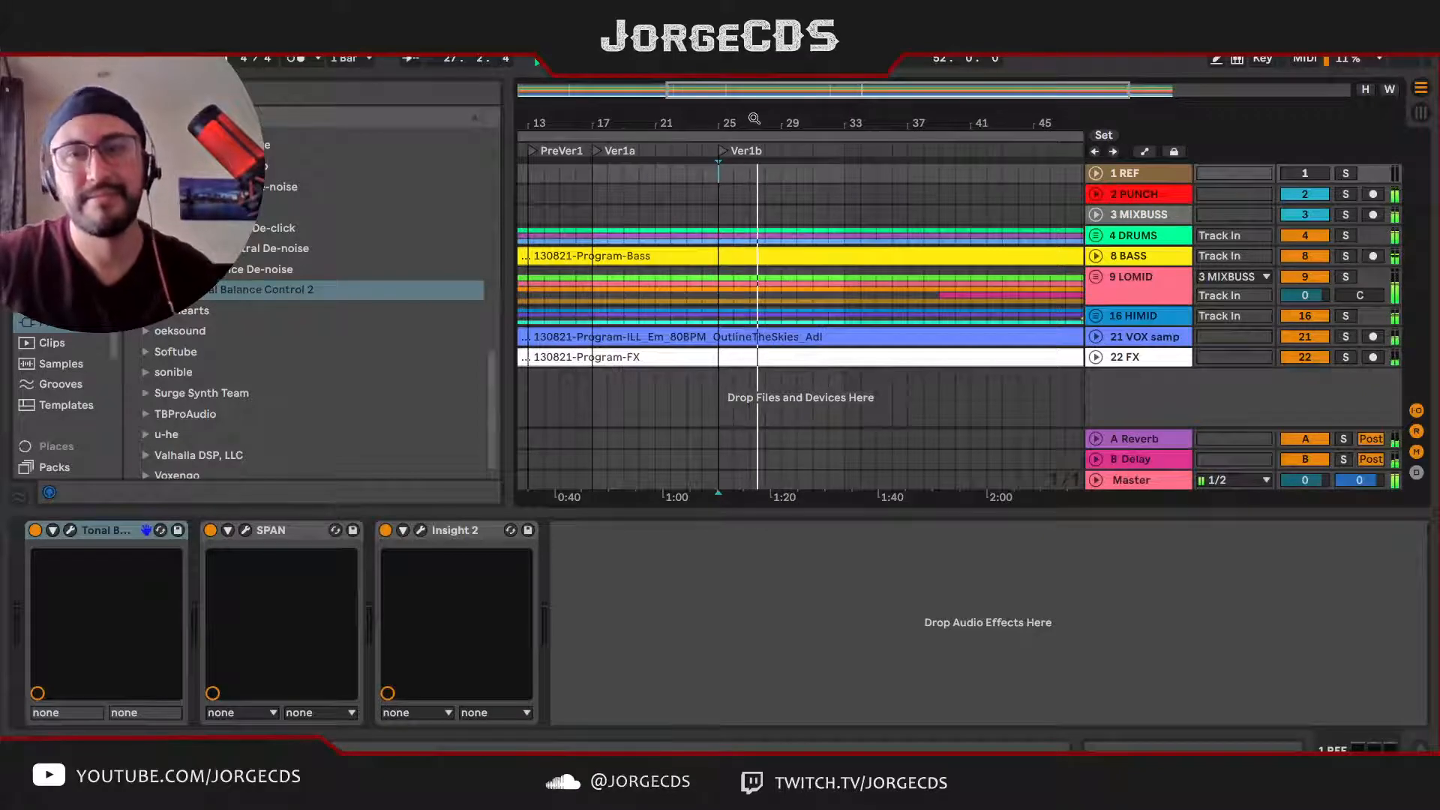
drag(842, 117, 802, 122)
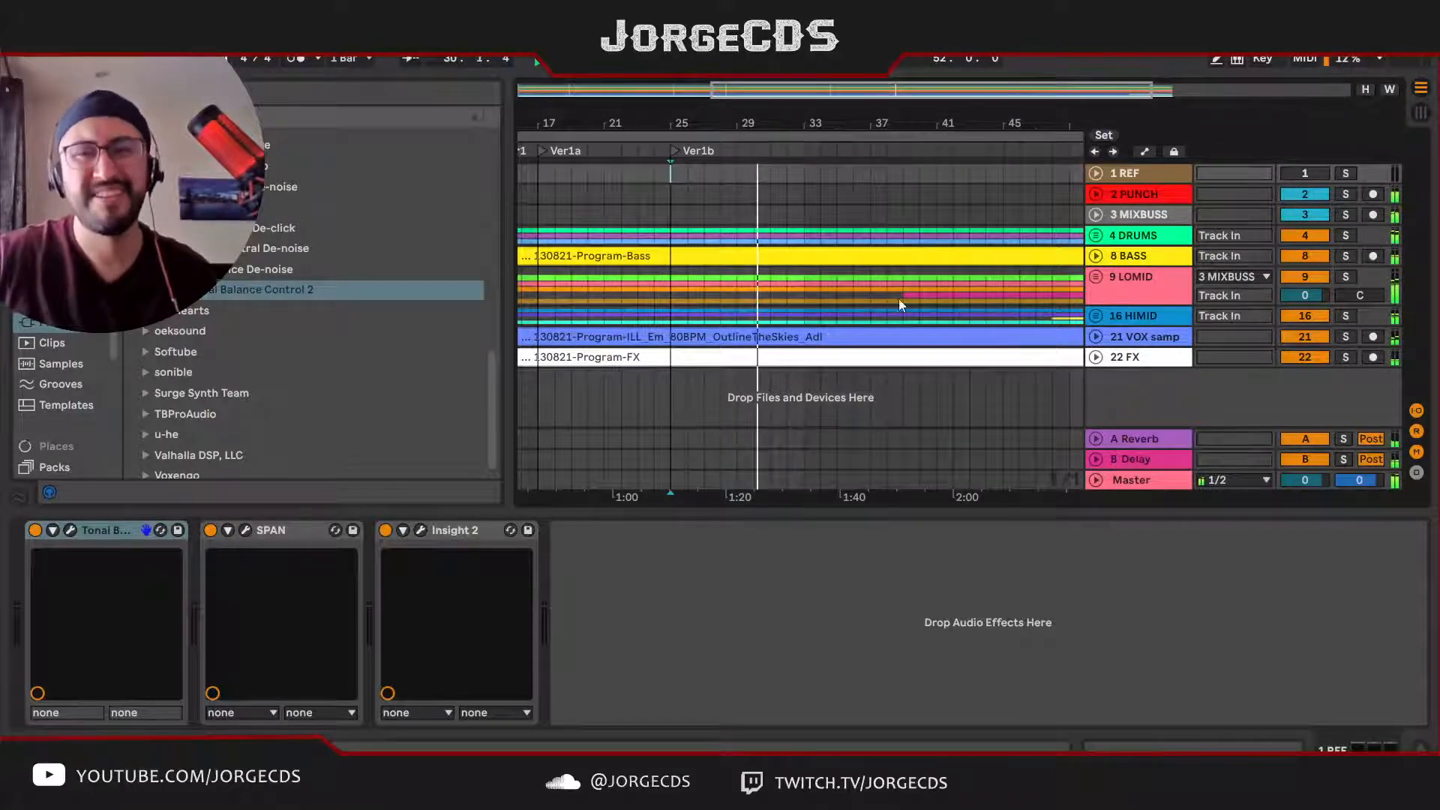
click(1136, 487)
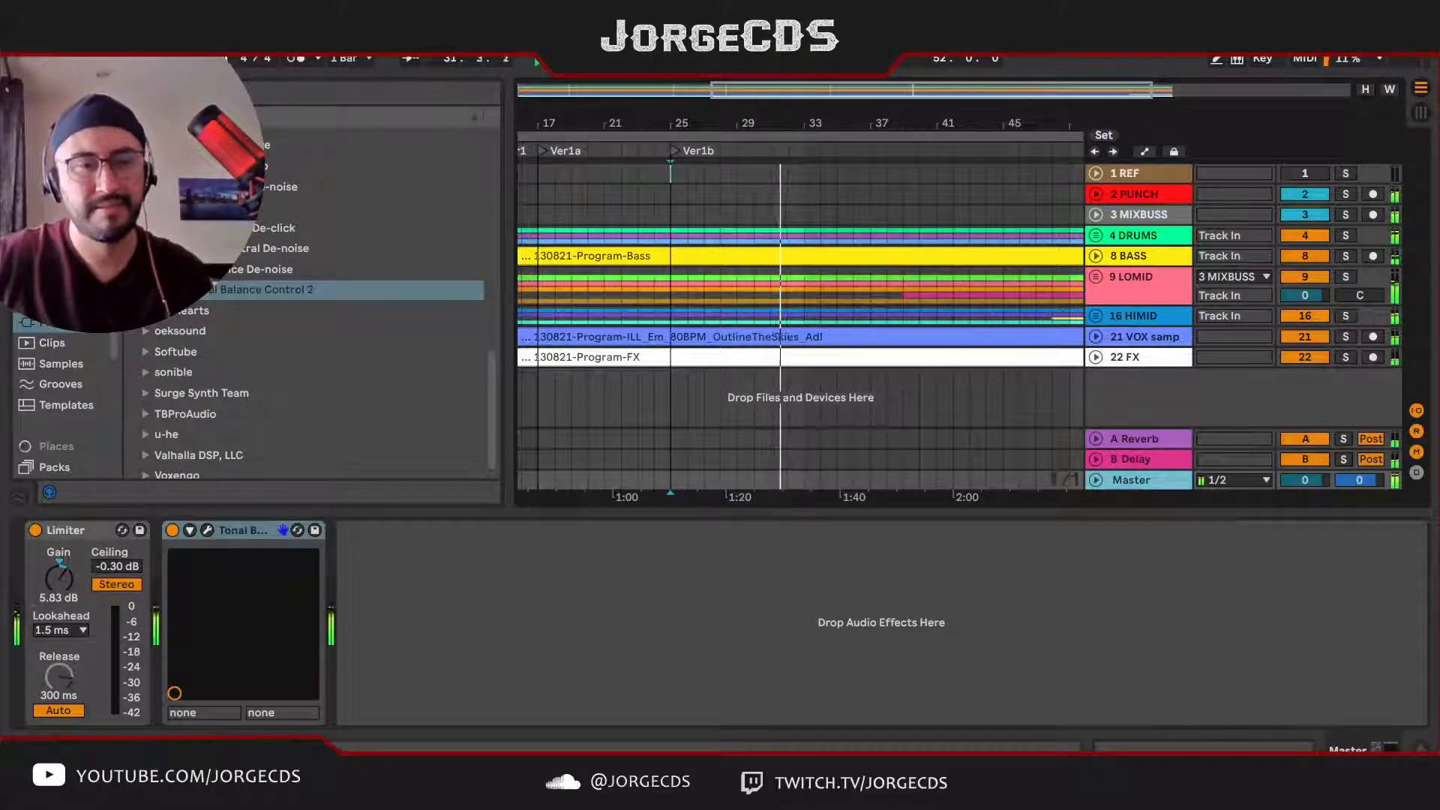
drag(59, 578, 60, 572)
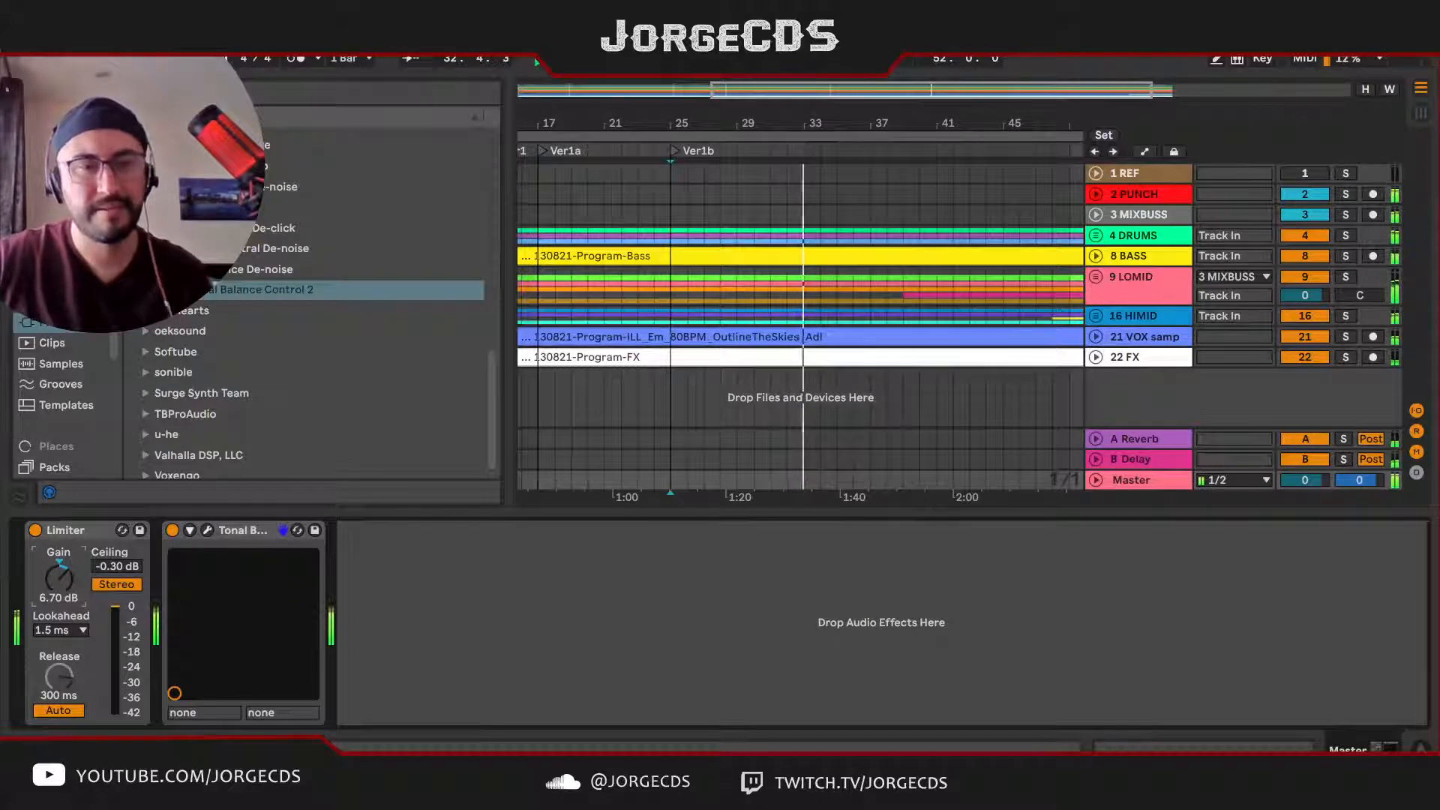
Step: Add a locator named Inter at bar 33 while the song plays
click(804, 176)
key(alt+l)
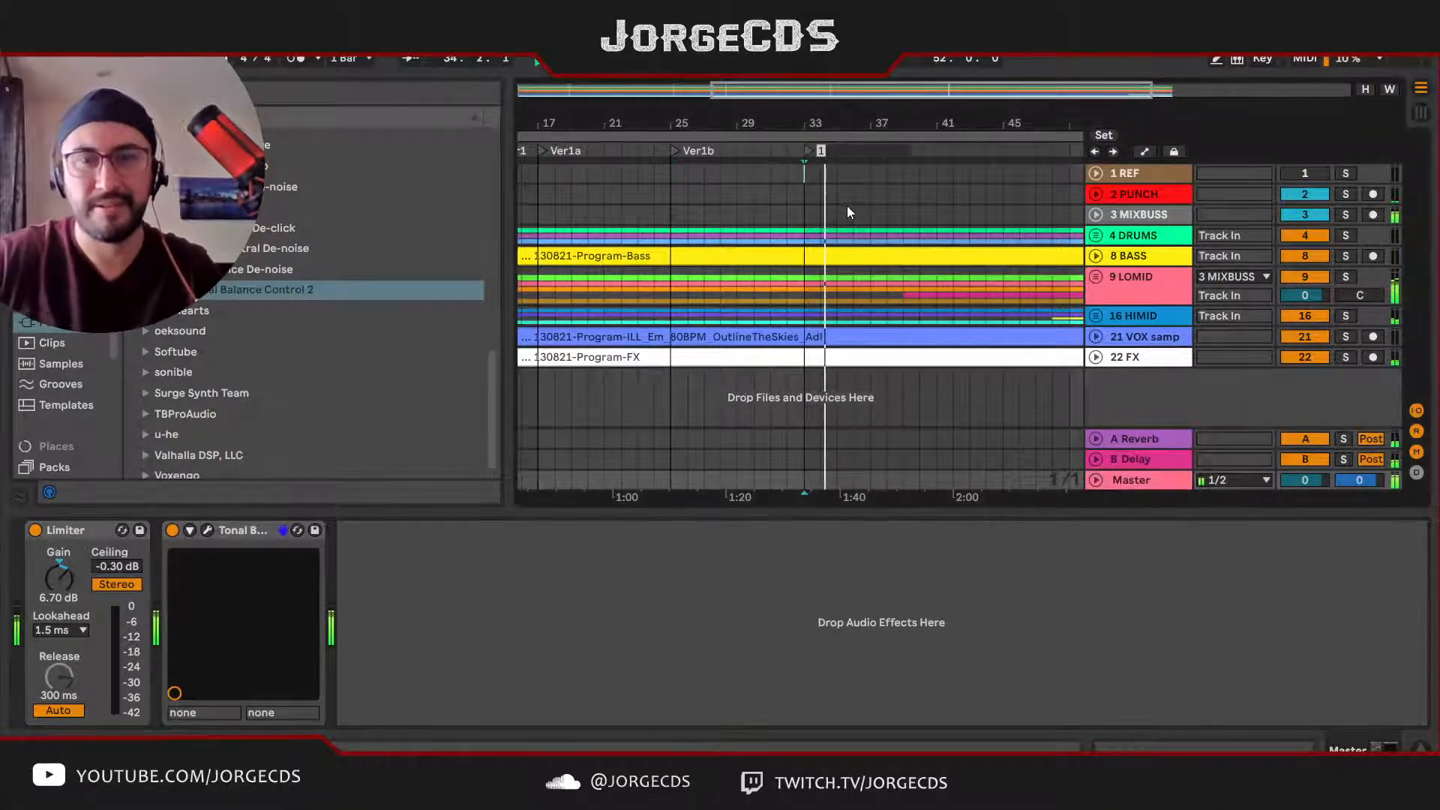
text(Inter)
key(Return)
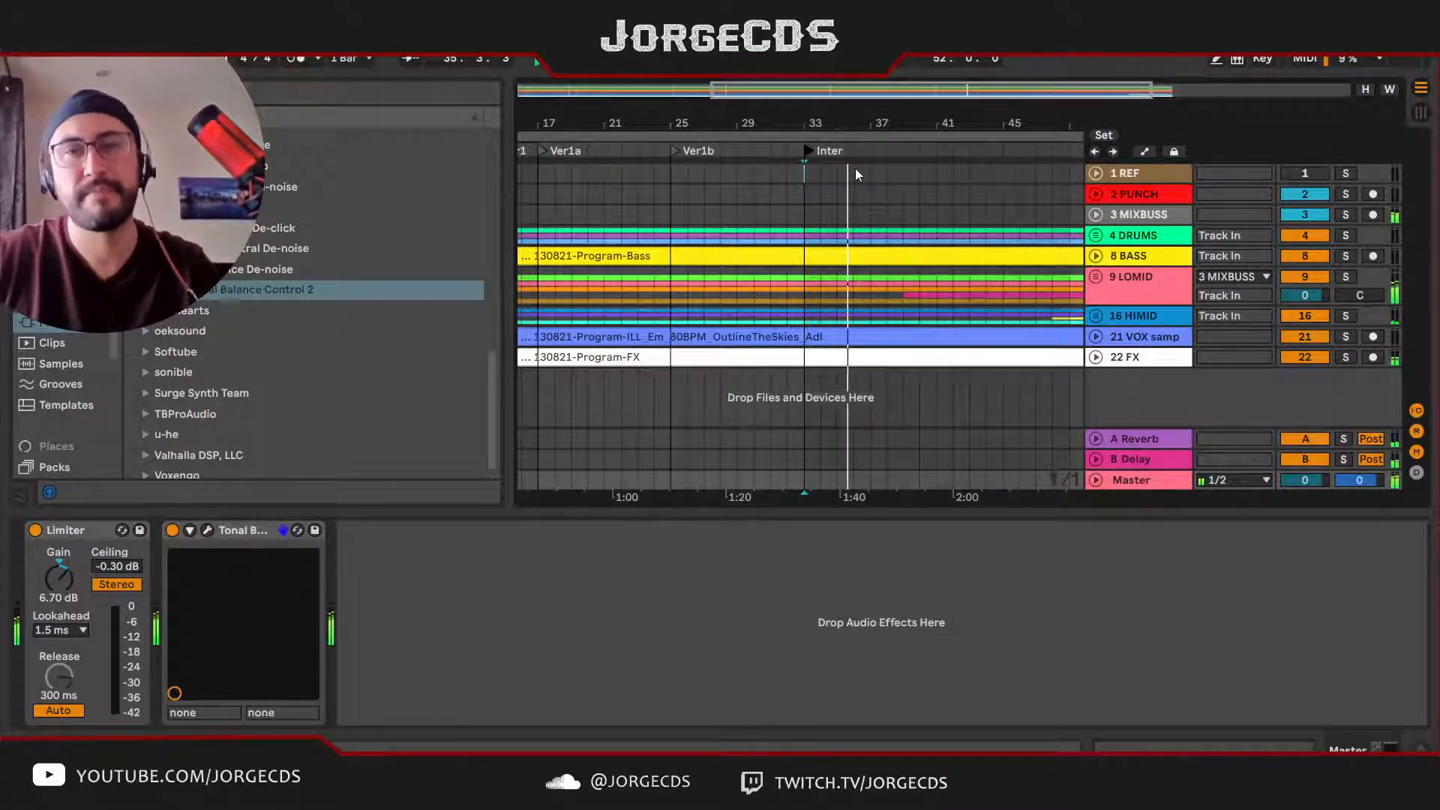
Step: Stop playback and add a locator named Inter1b at bar 38
click(885, 124)
drag(885, 125, 826, 153)
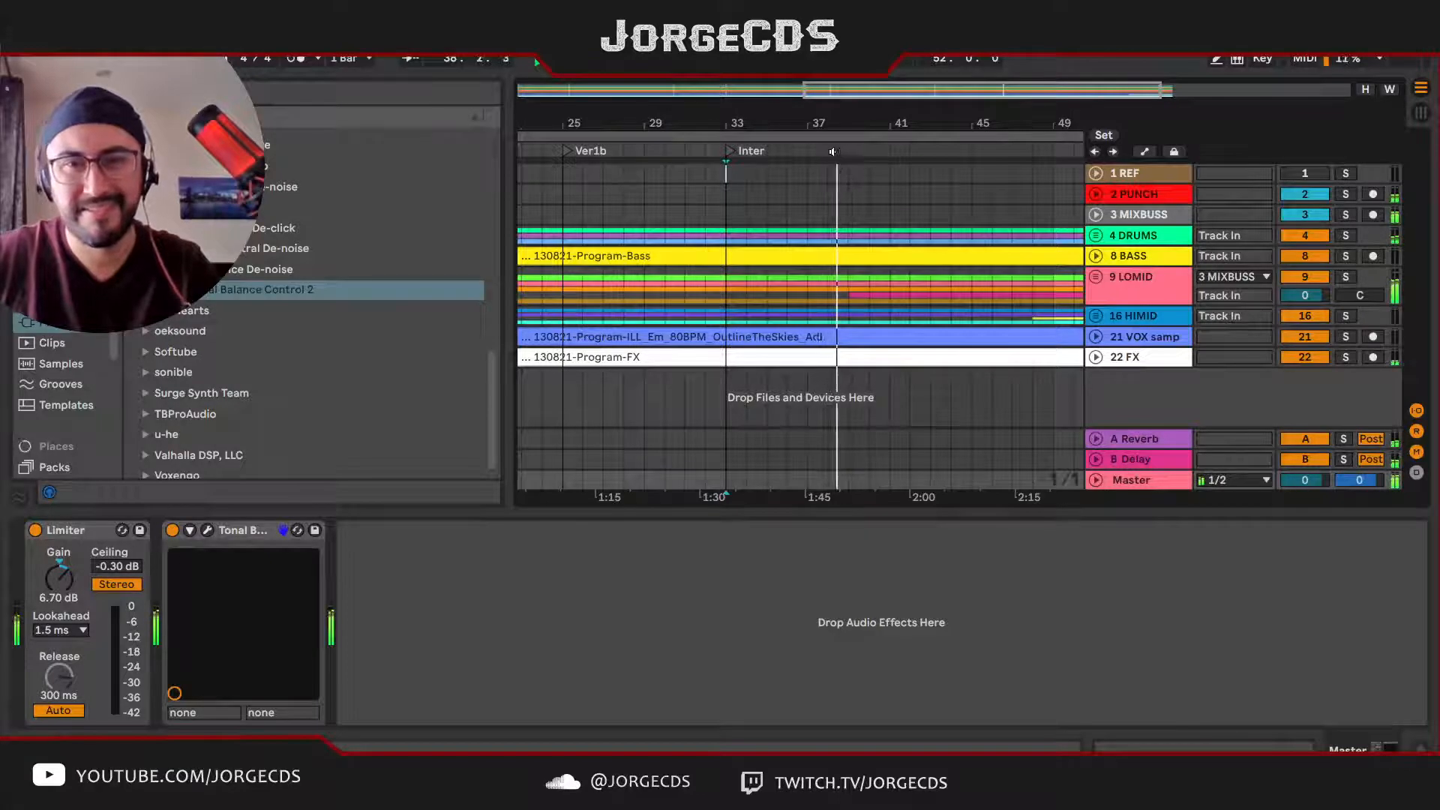
key(space)
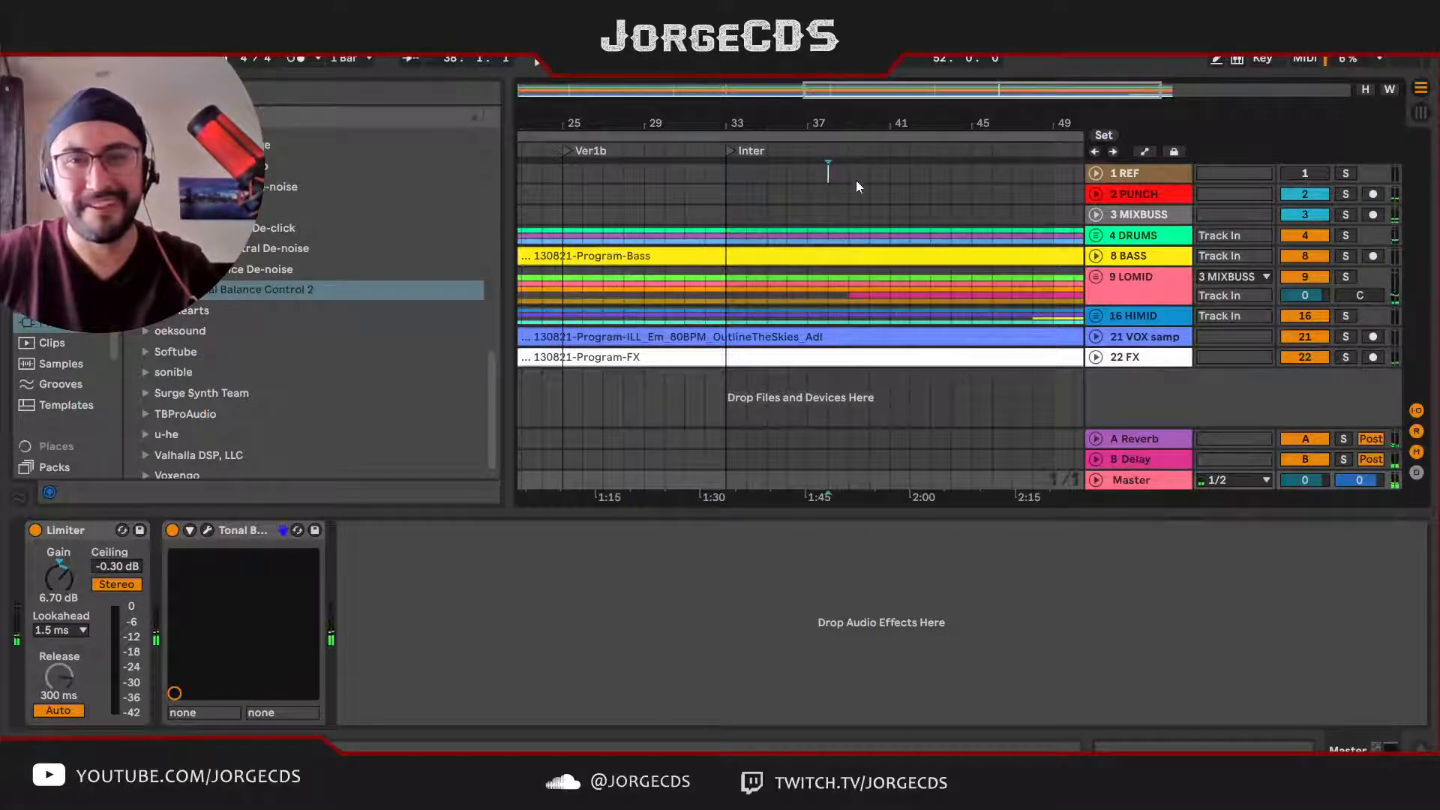
key(l)
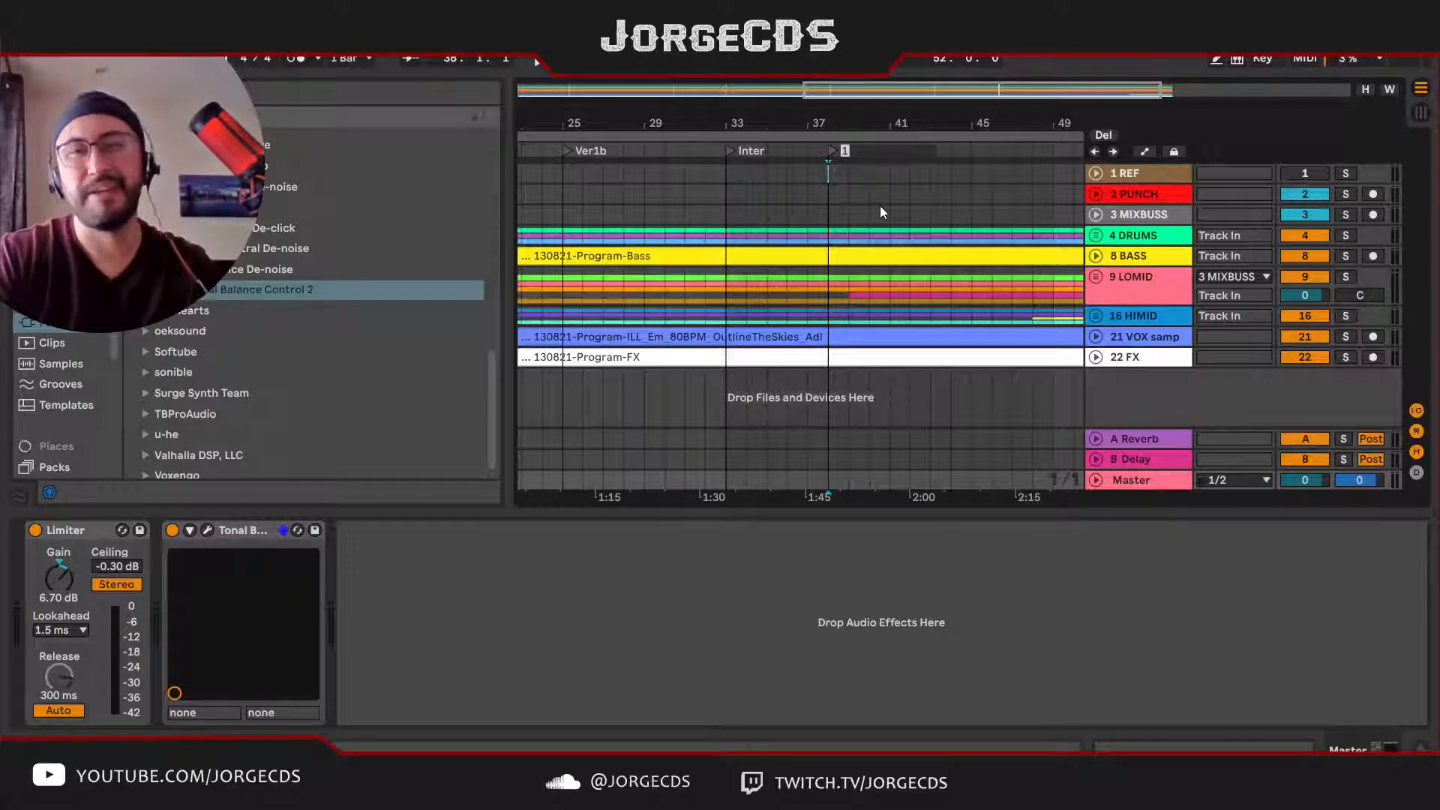
text(Inter1b)
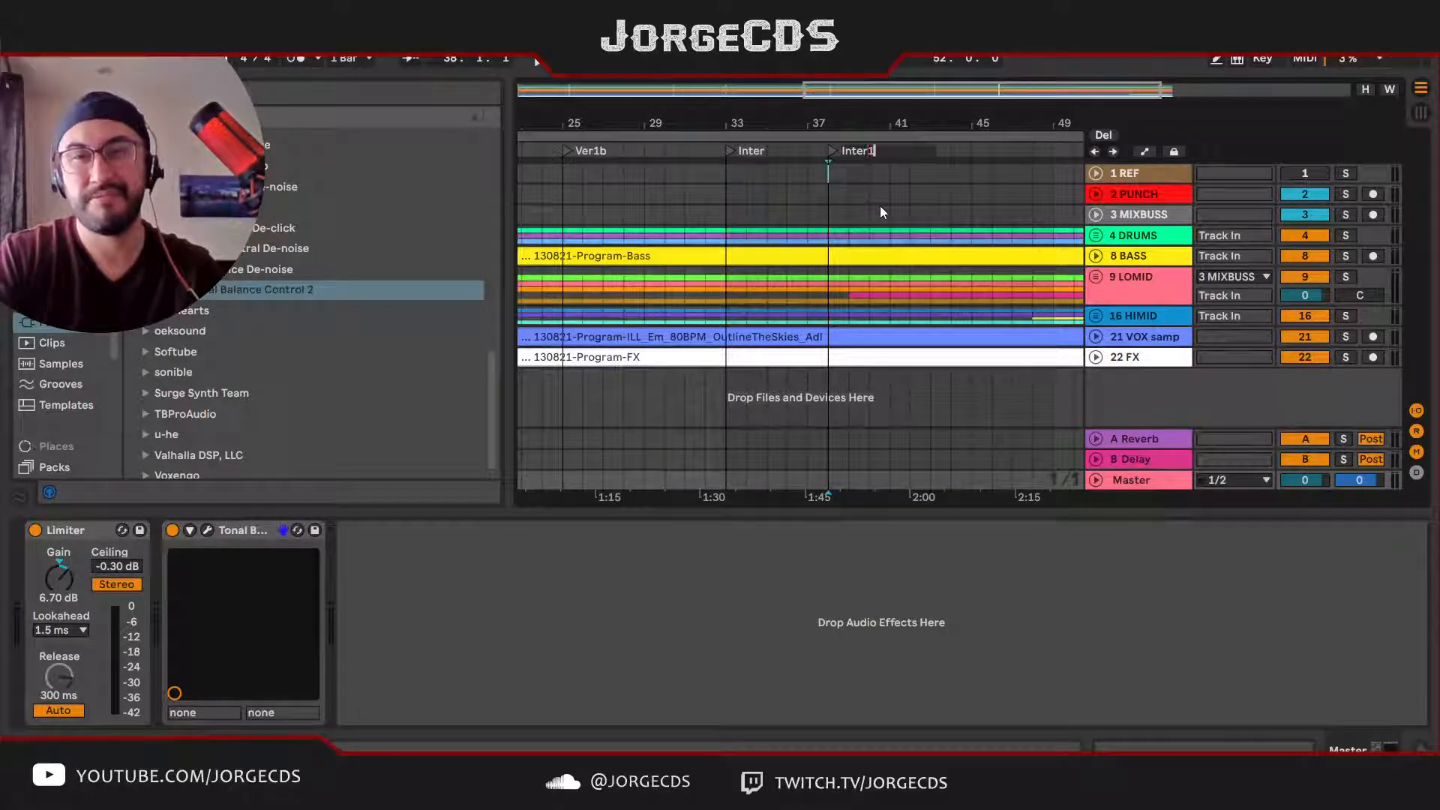
key(Return)
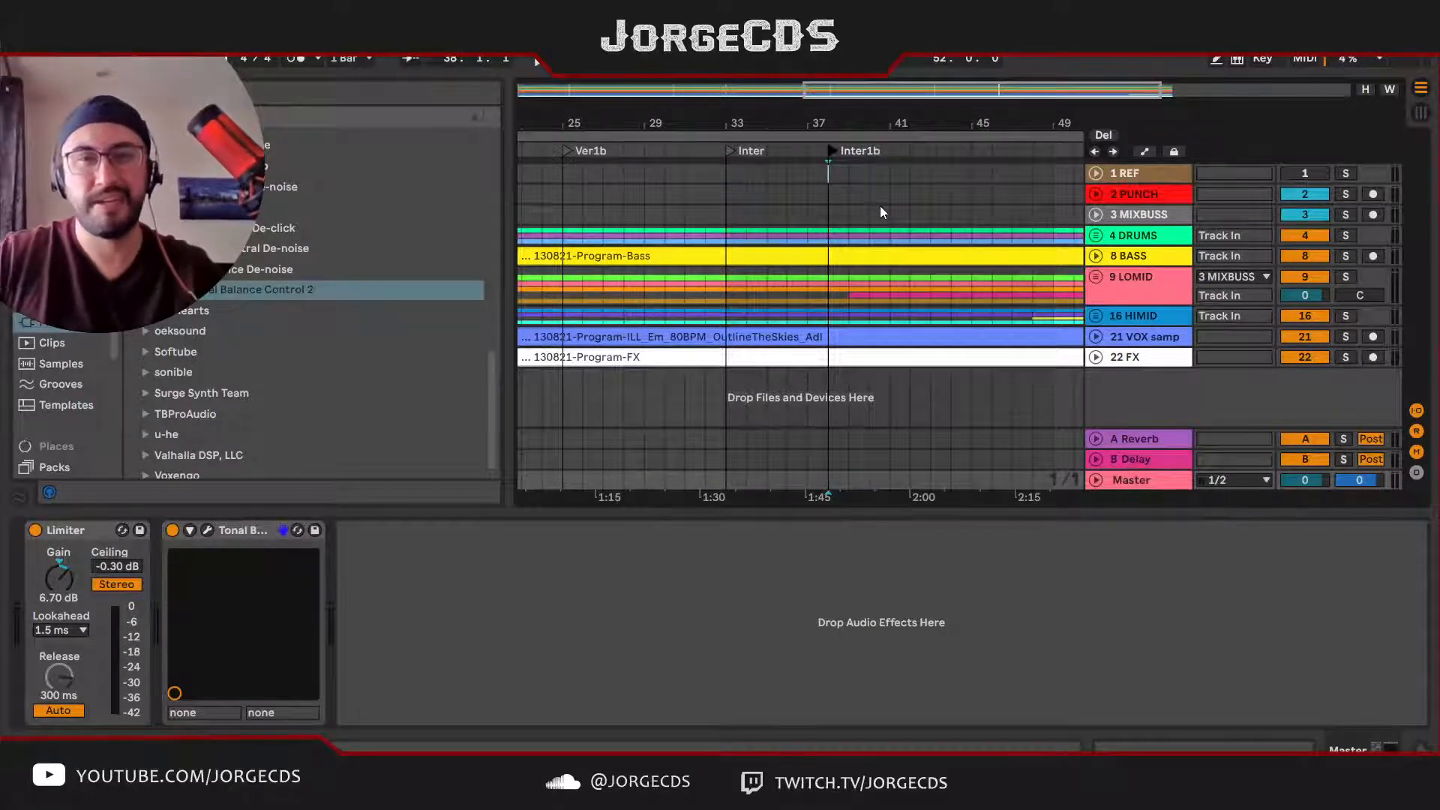
Step: Rename the Inter locator at bar 33 to Inter1a
click(731, 151)
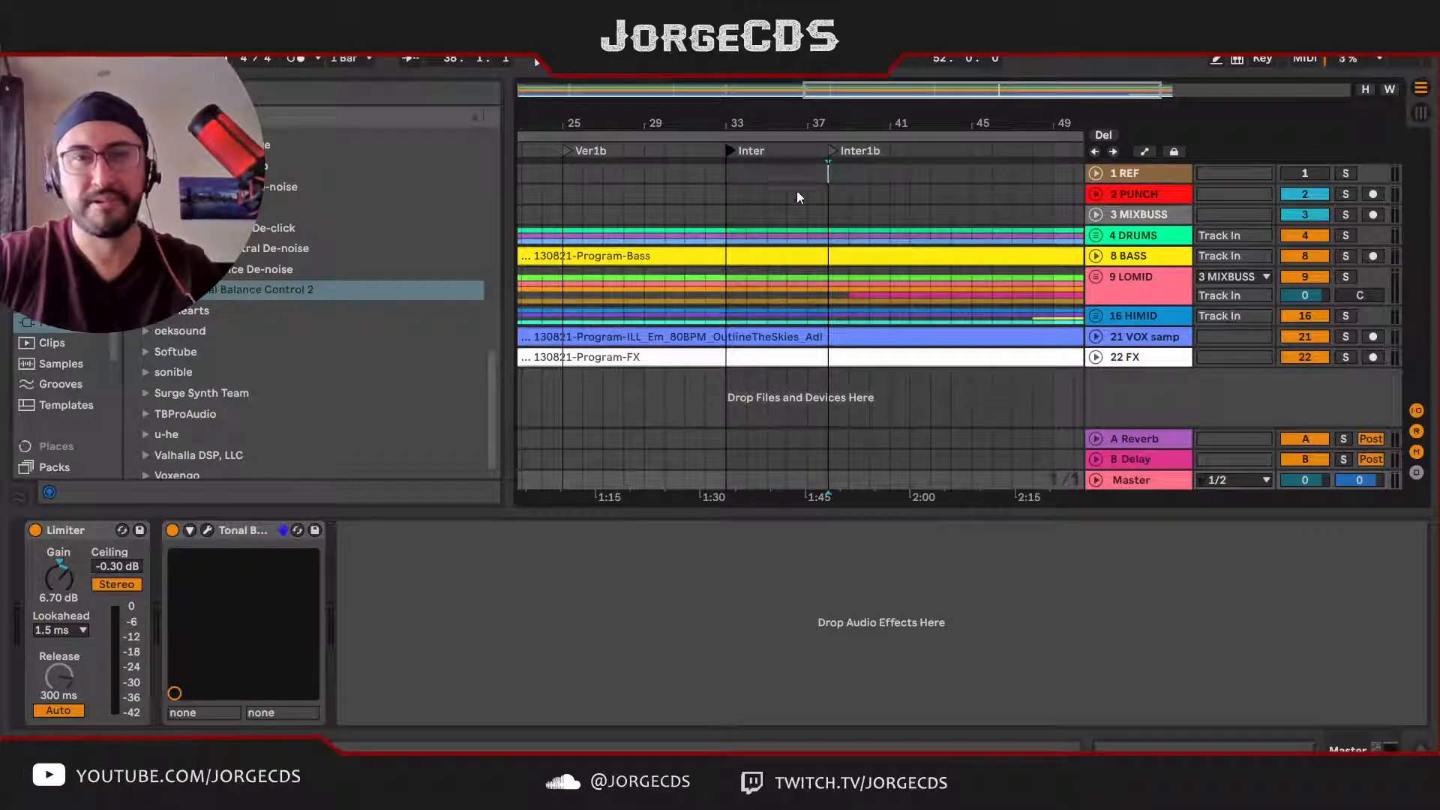
text(a)
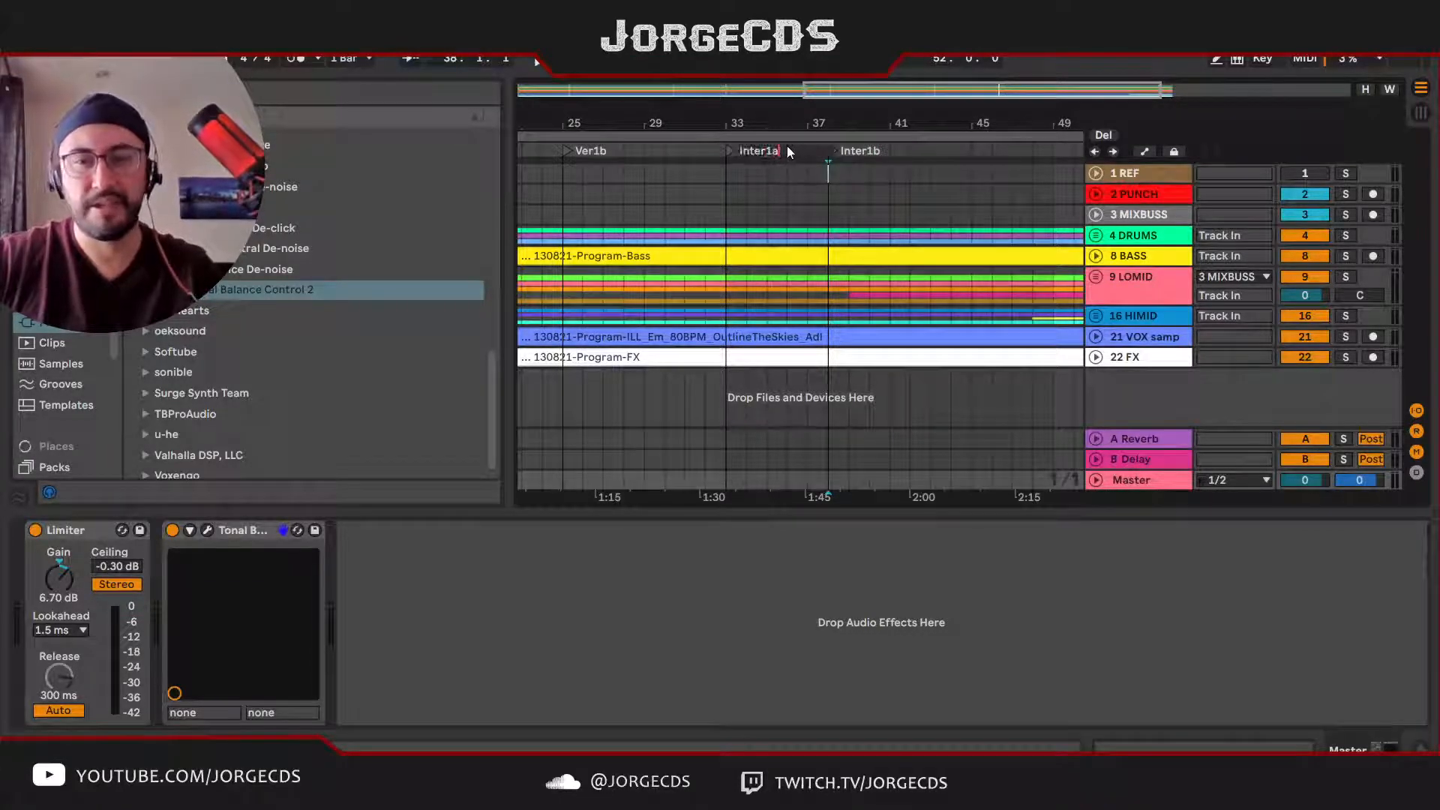
key(Return)
Step: Play from the Inter1b locator, stop, and add a locator named Main2a at bar 42
click(835, 152)
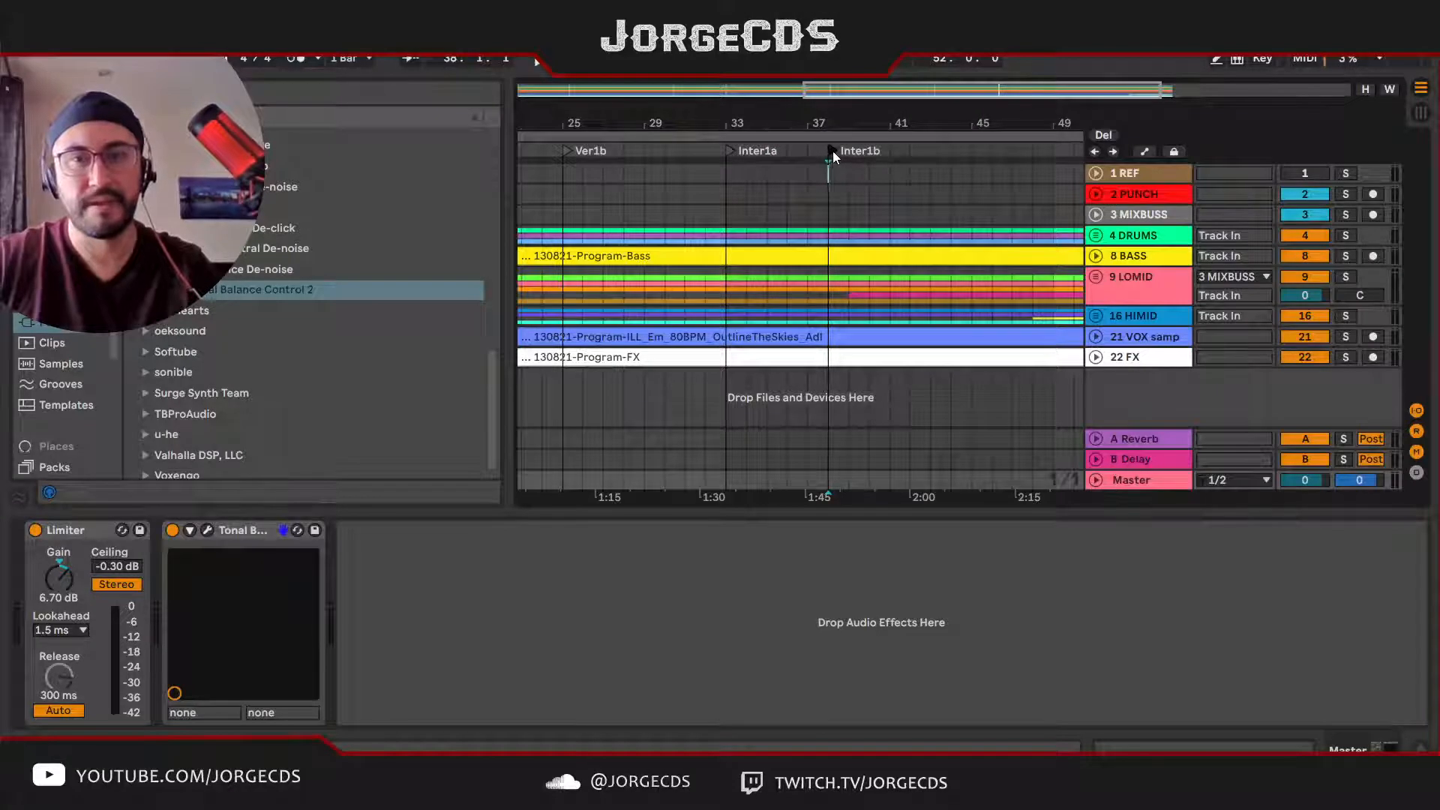
drag(875, 121, 780, 126)
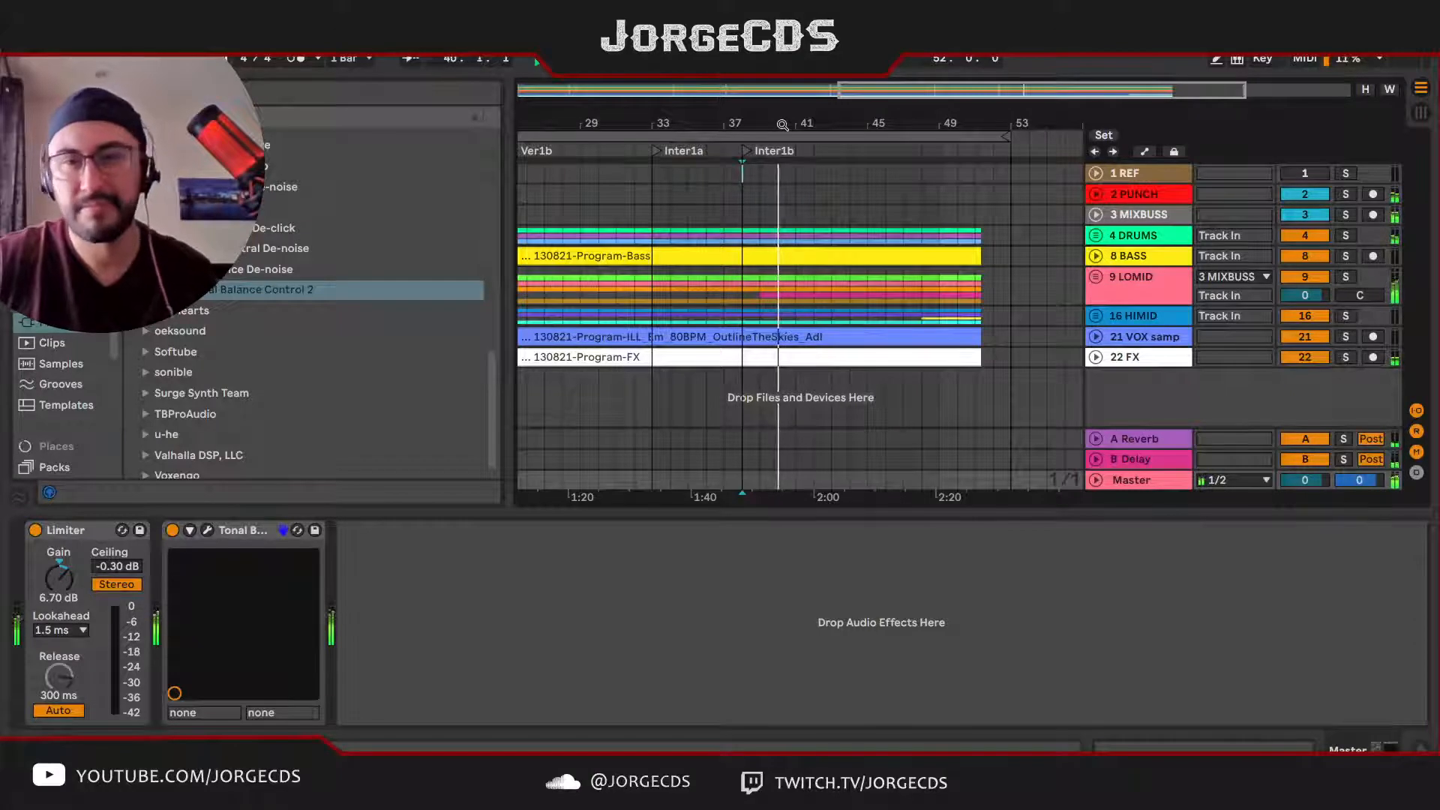
drag(816, 125, 778, 121)
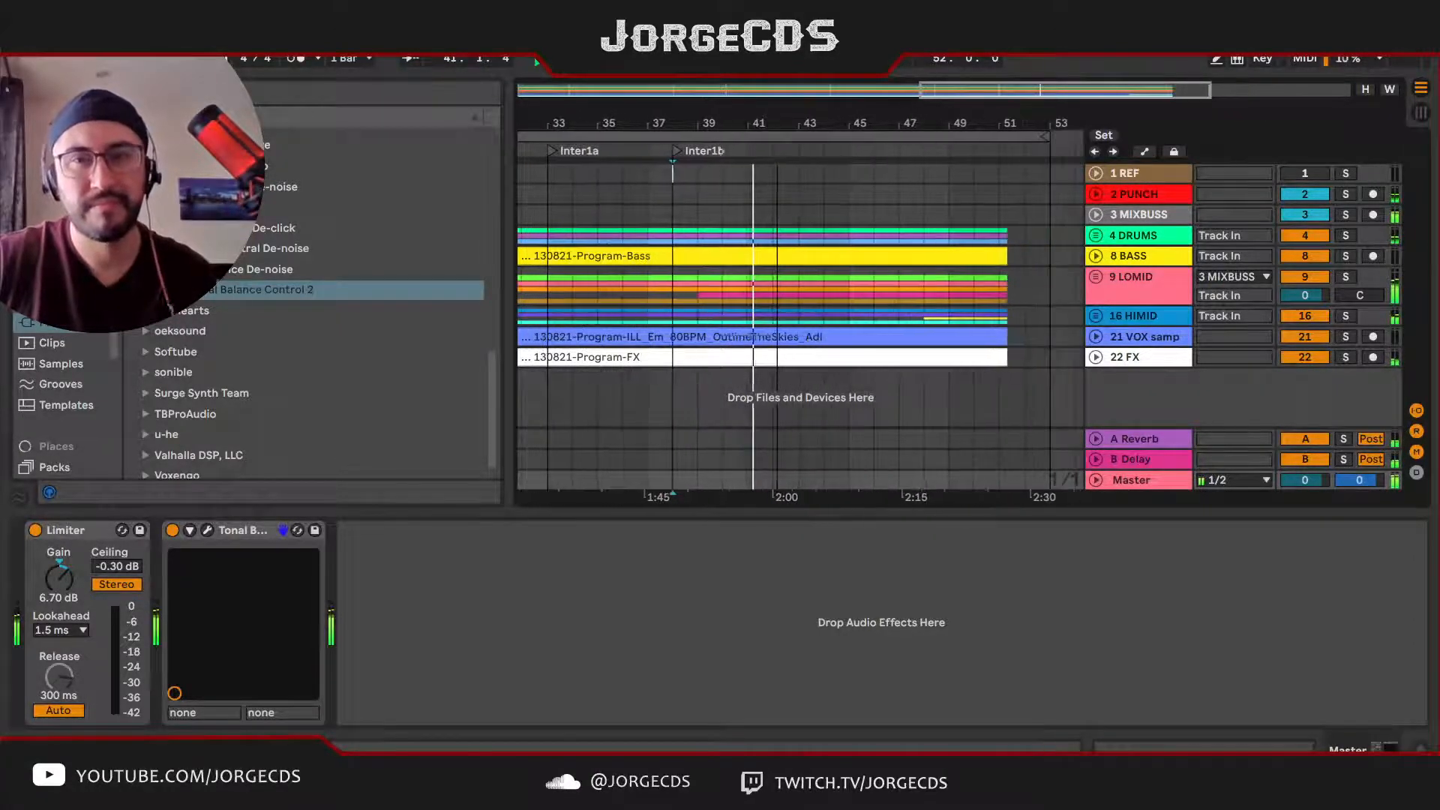
click(776, 154)
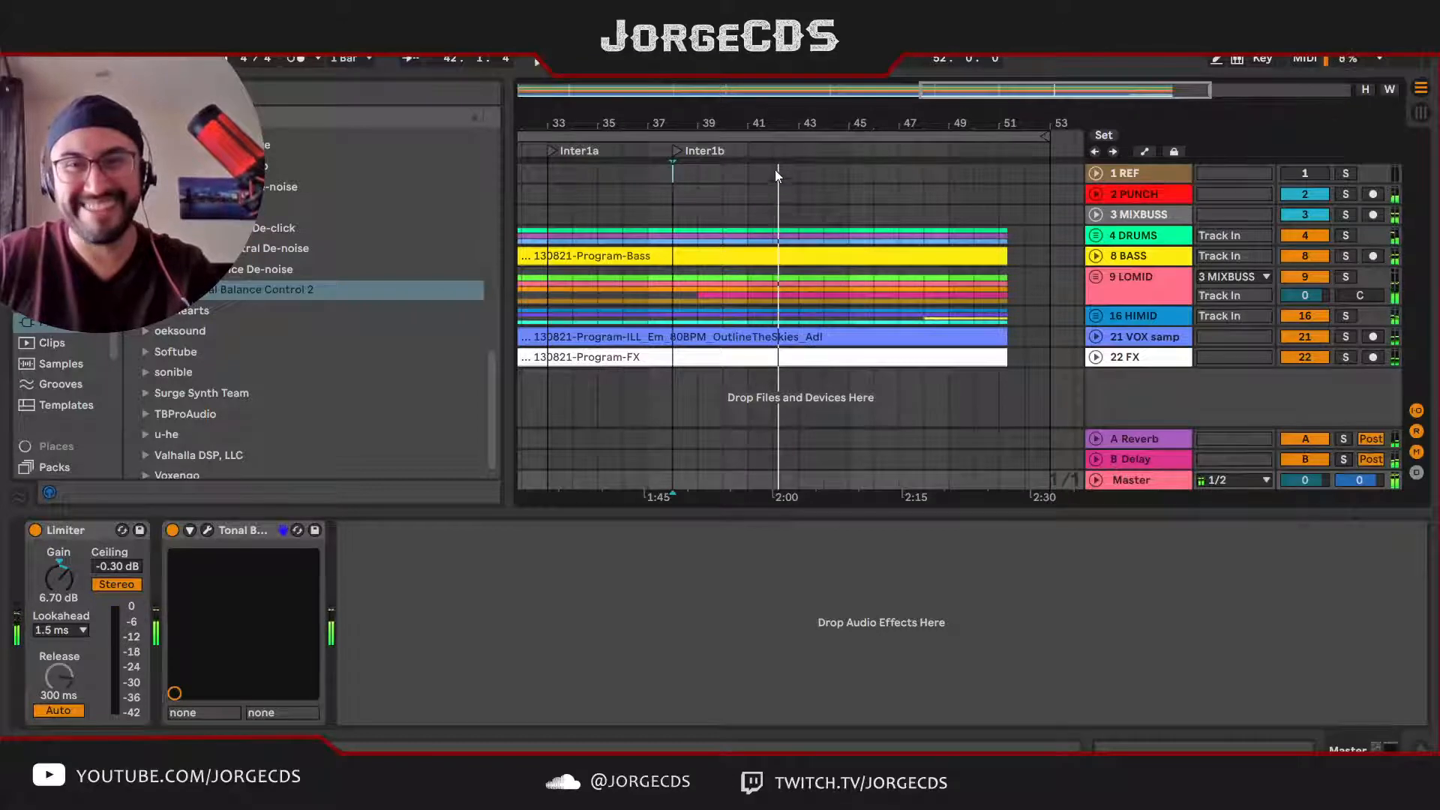
click(774, 179)
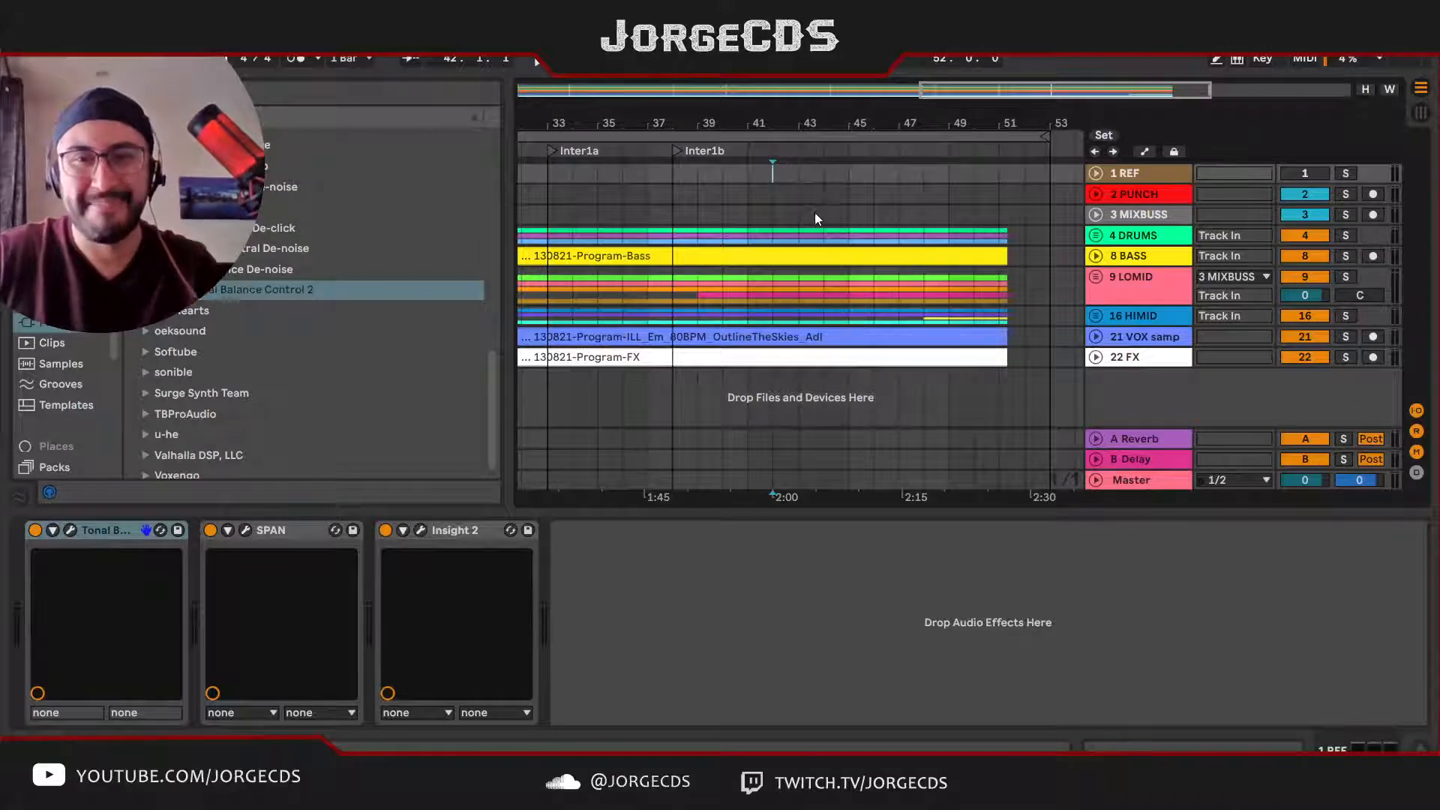
key(alt+l)
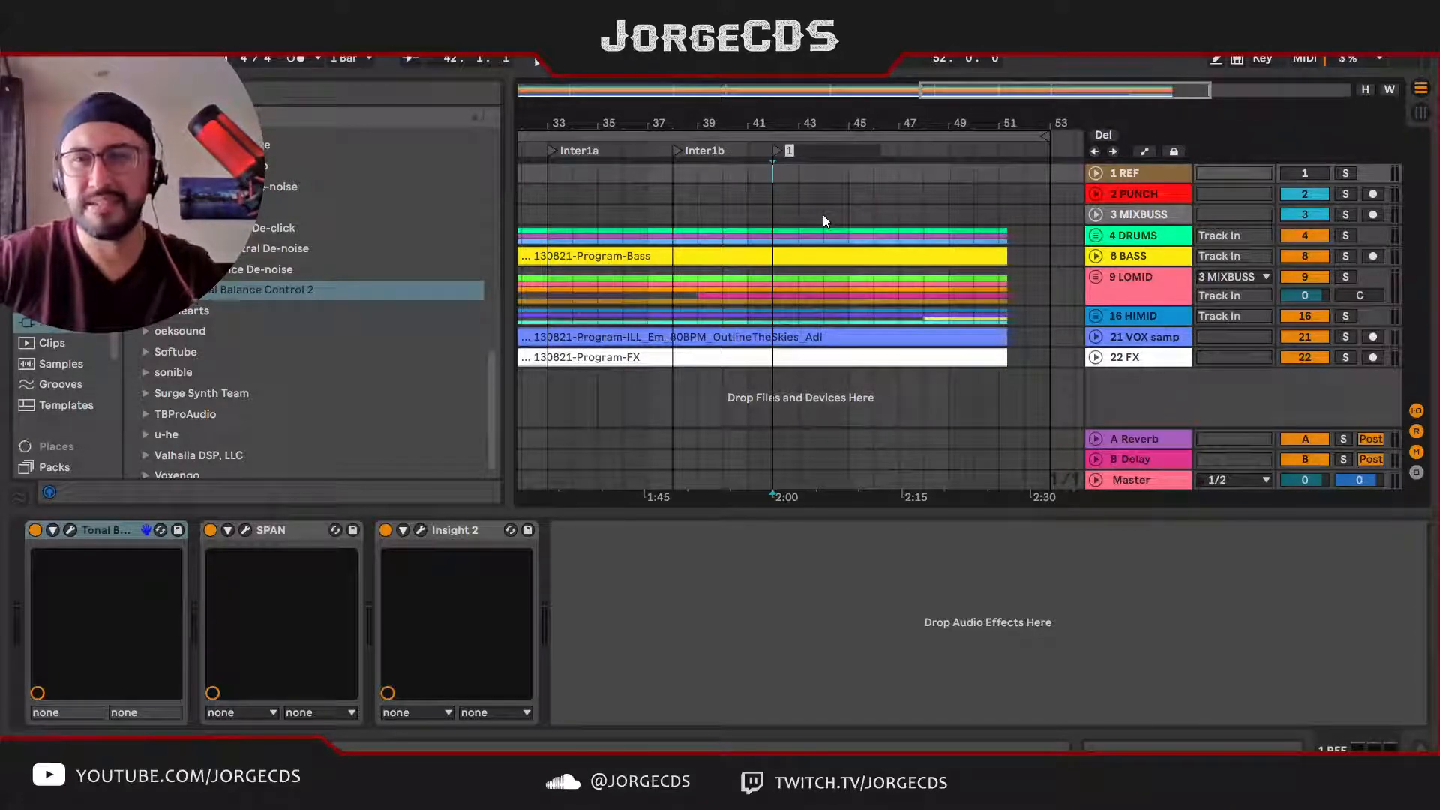
text(Main)
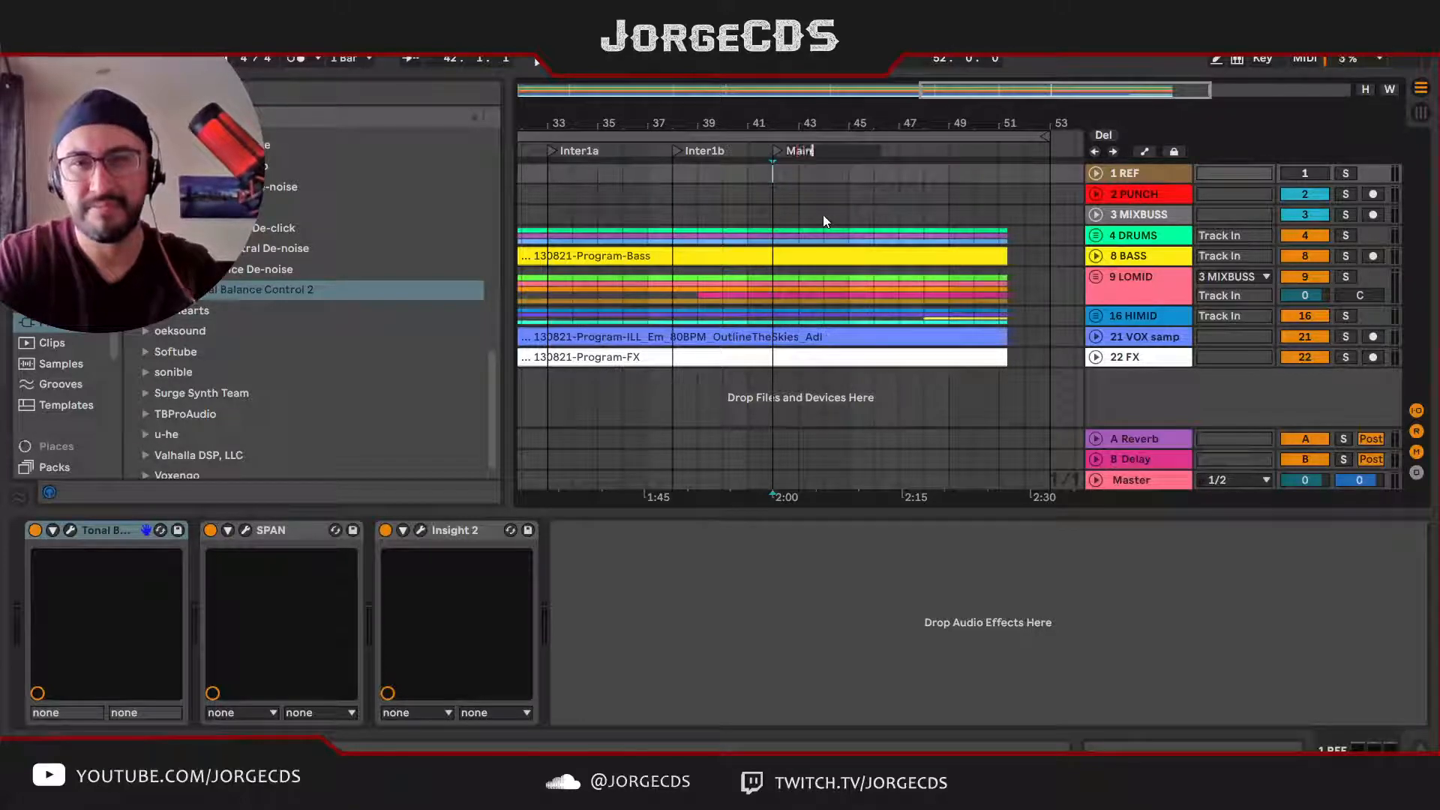
text(2a)
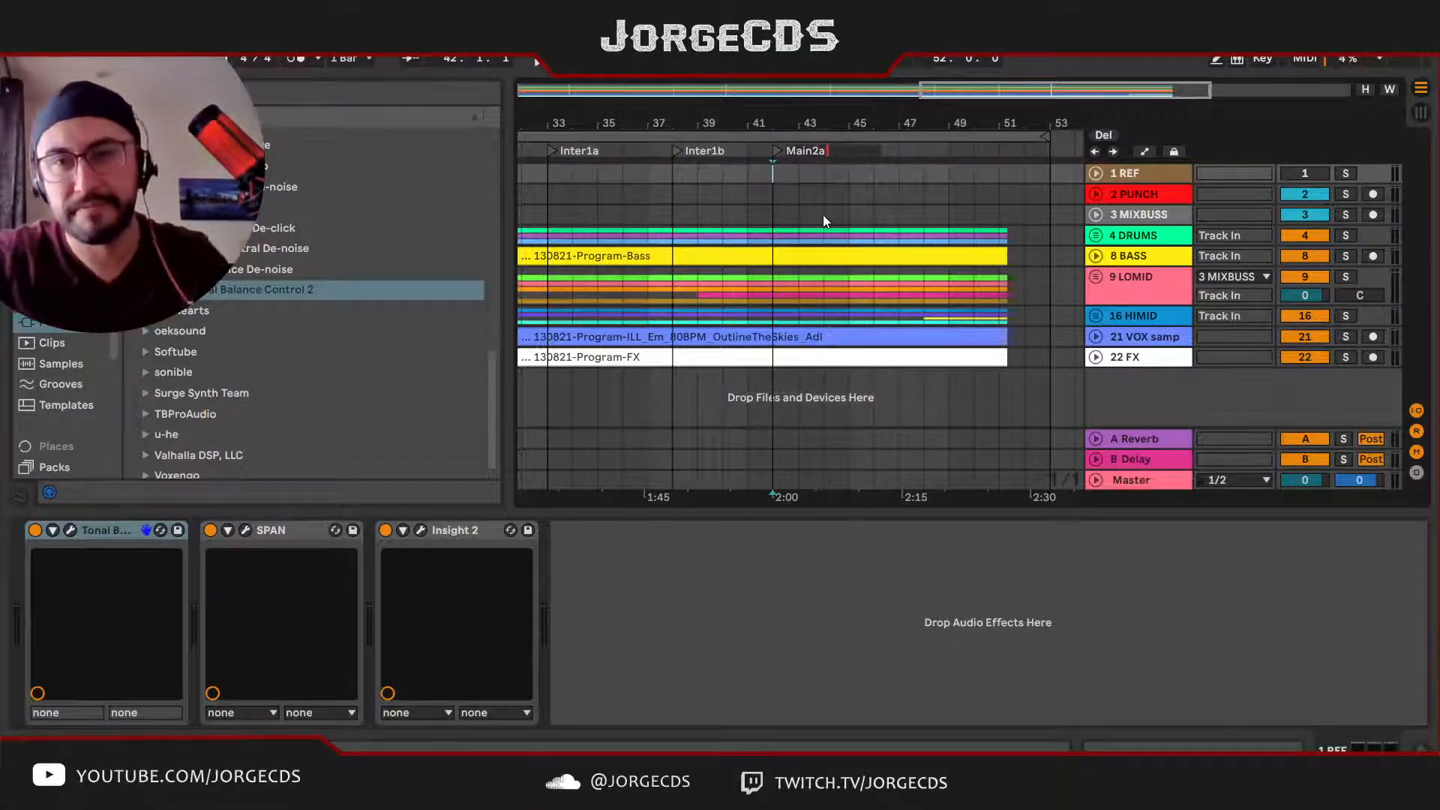
click(774, 150)
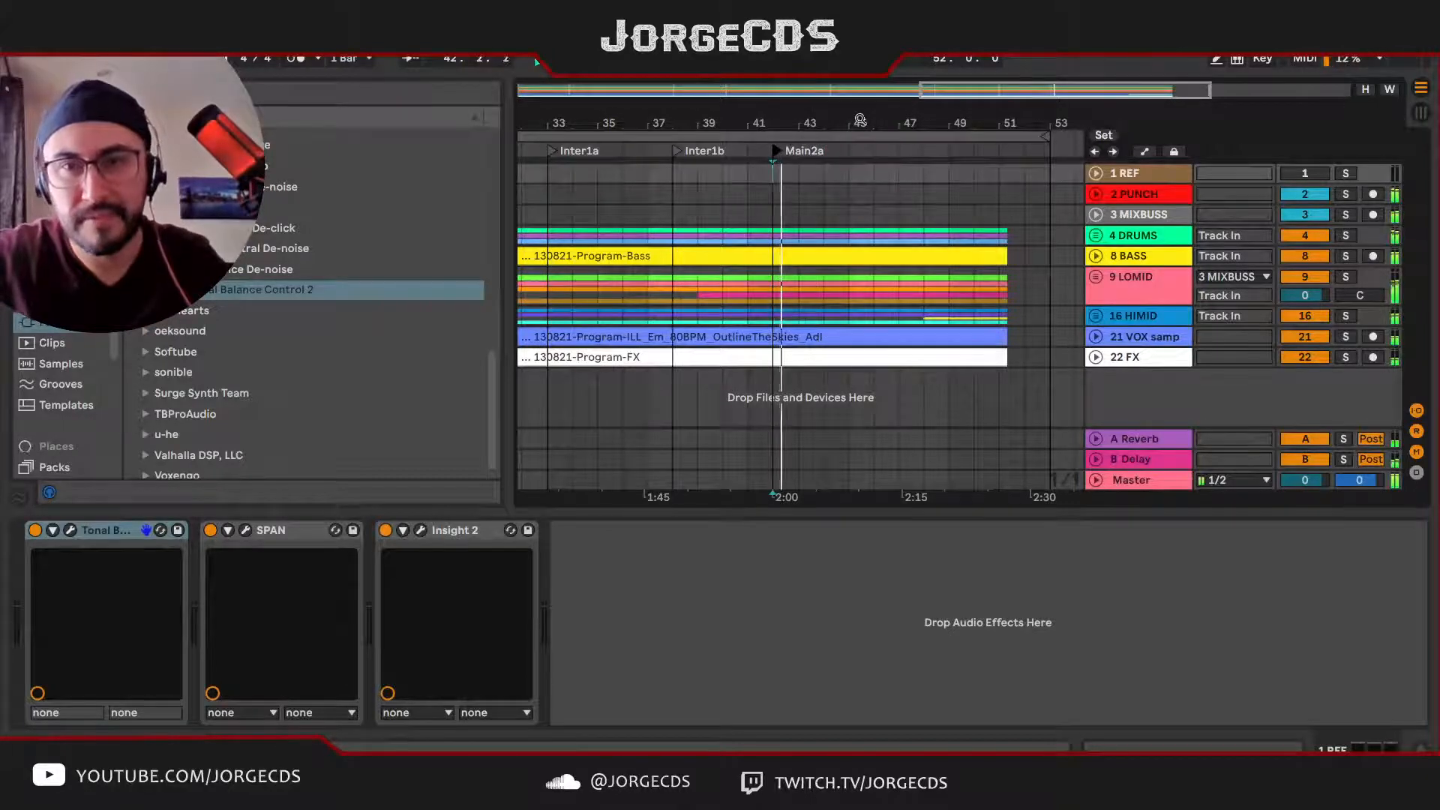
Step: Shorten the arrangement loop to 50 bars during playback
drag(859, 120, 956, 137)
click(905, 136)
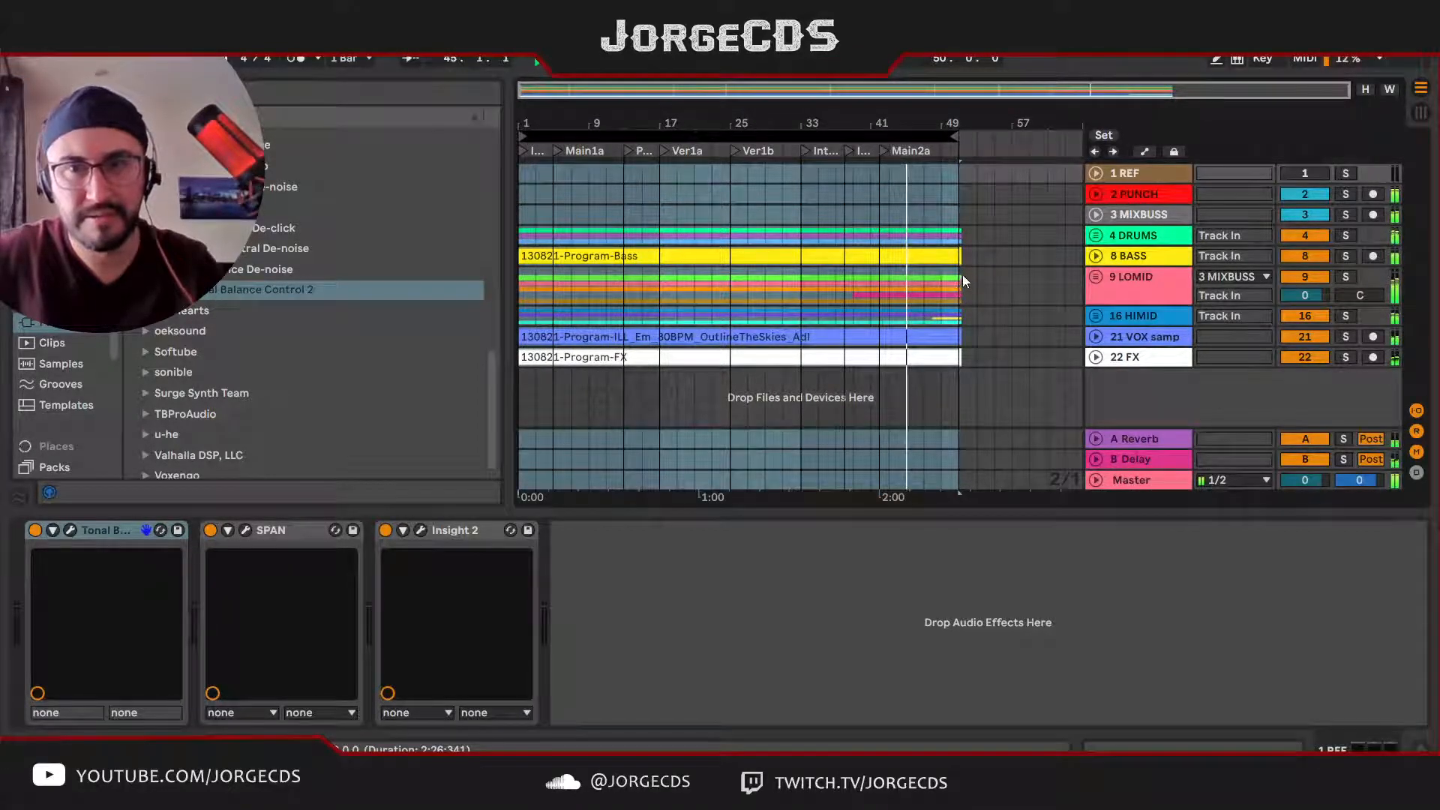
drag(909, 124, 837, 123)
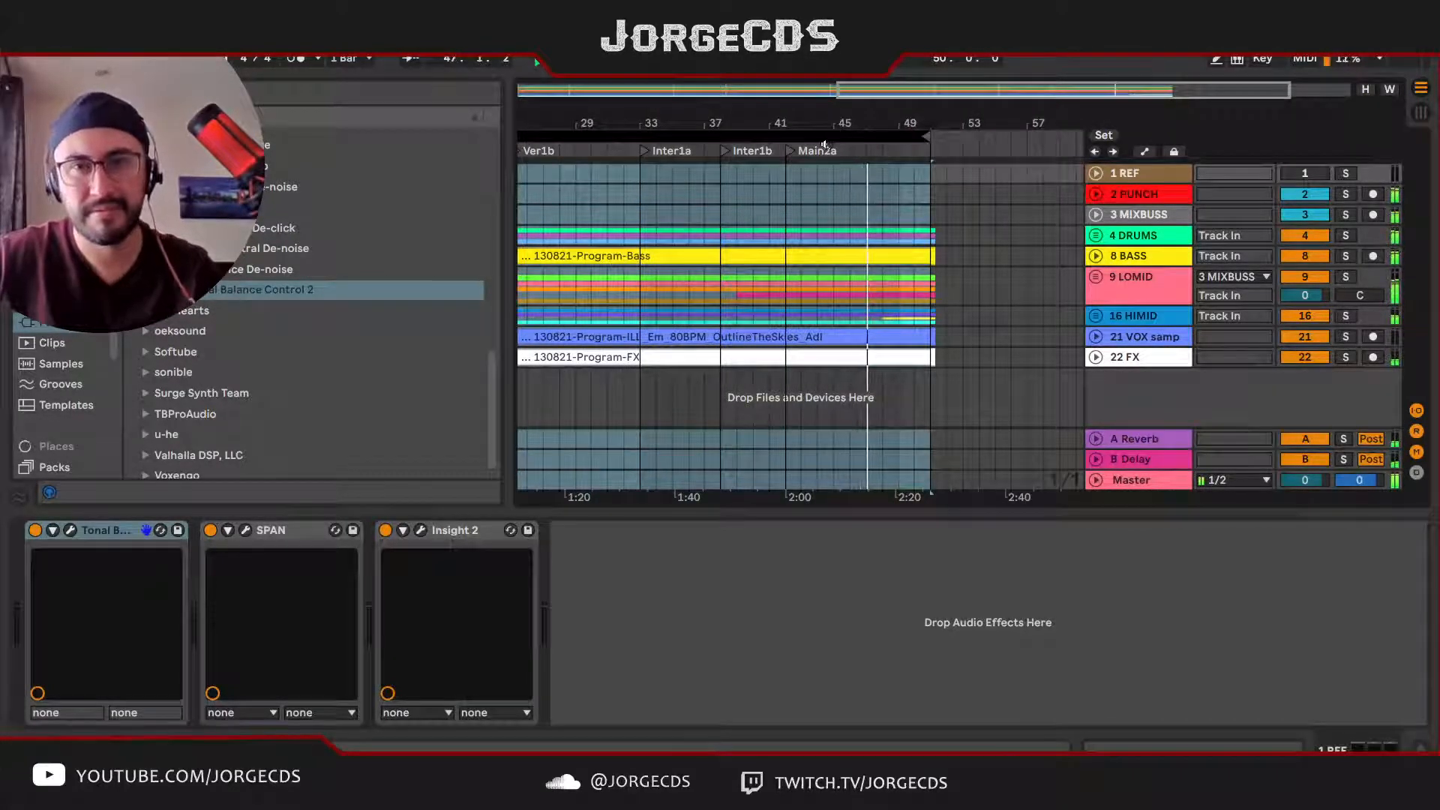
Step: Play from the Main2a locator and add a locator named Outro at bar 46
click(792, 151)
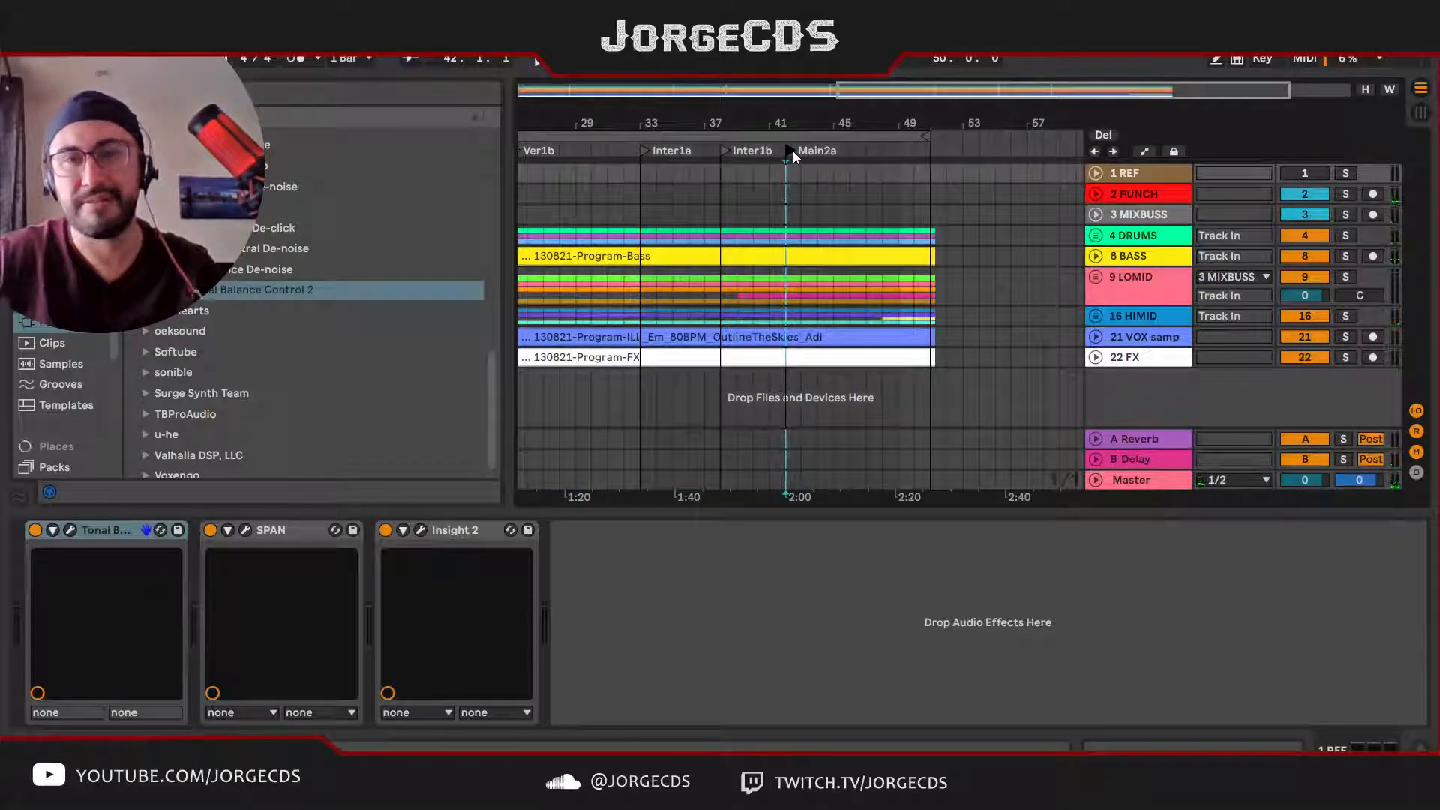
key(space)
drag(838, 90, 893, 91)
drag(835, 140, 838, 173)
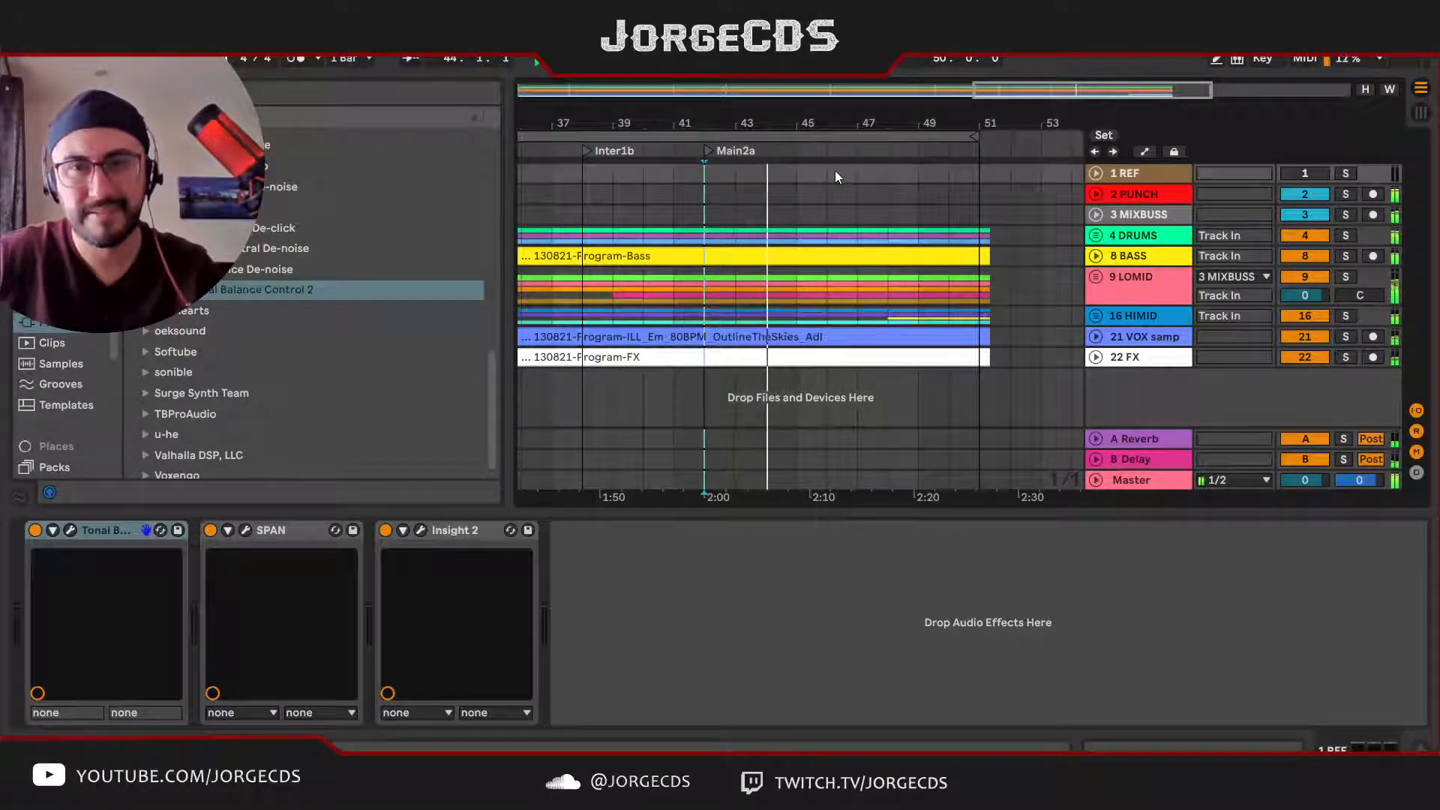
right_click(826, 153)
click(872, 201)
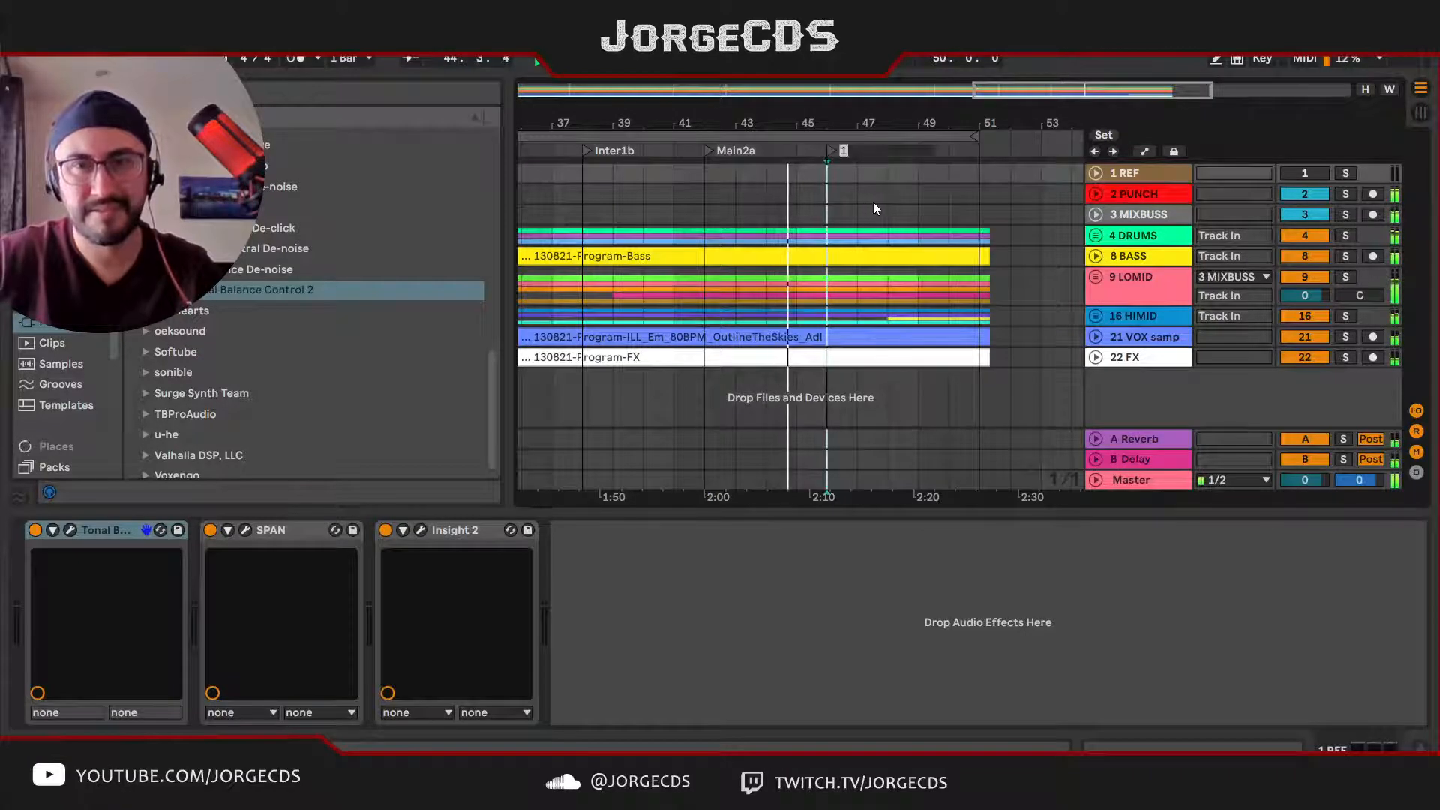
text(ro)
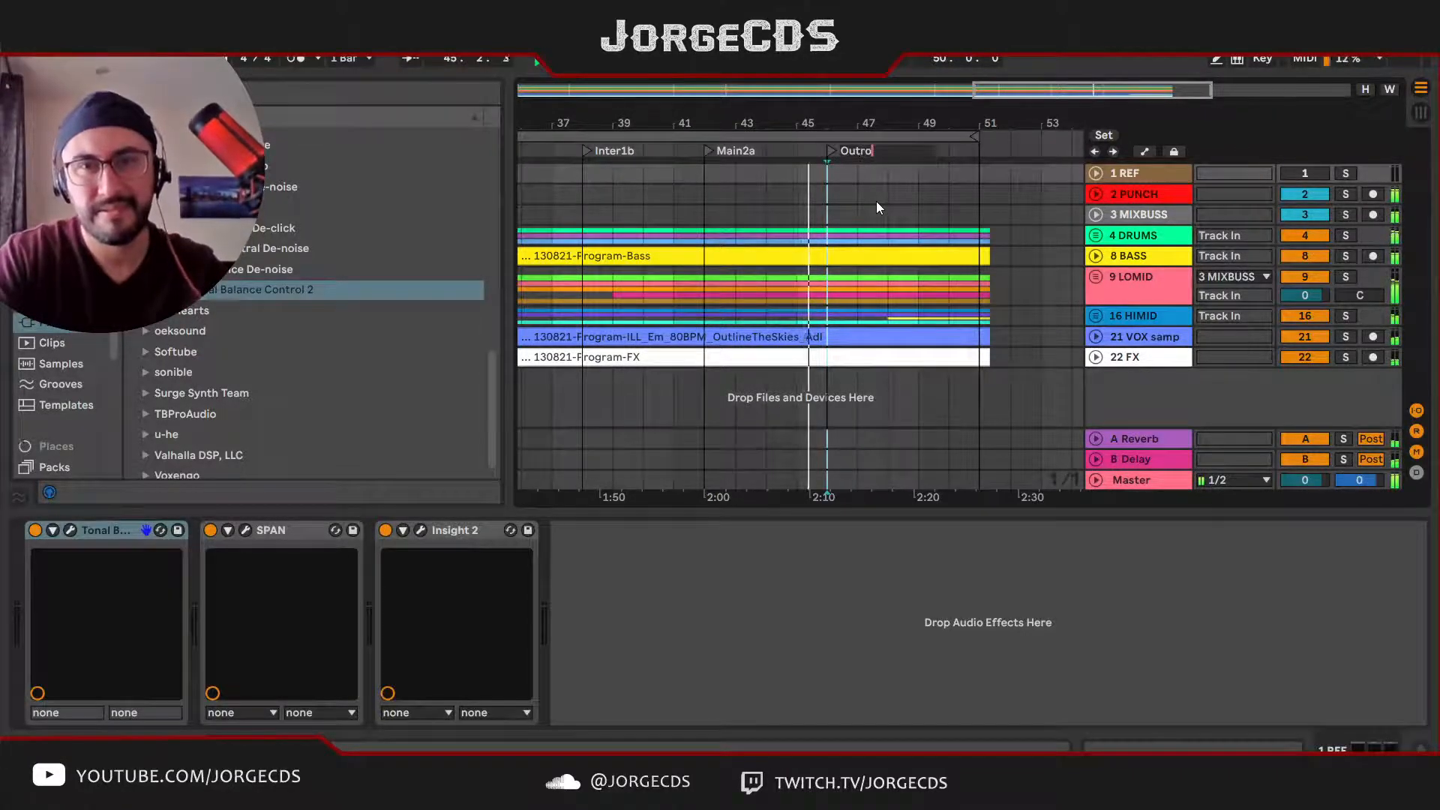
key(Return)
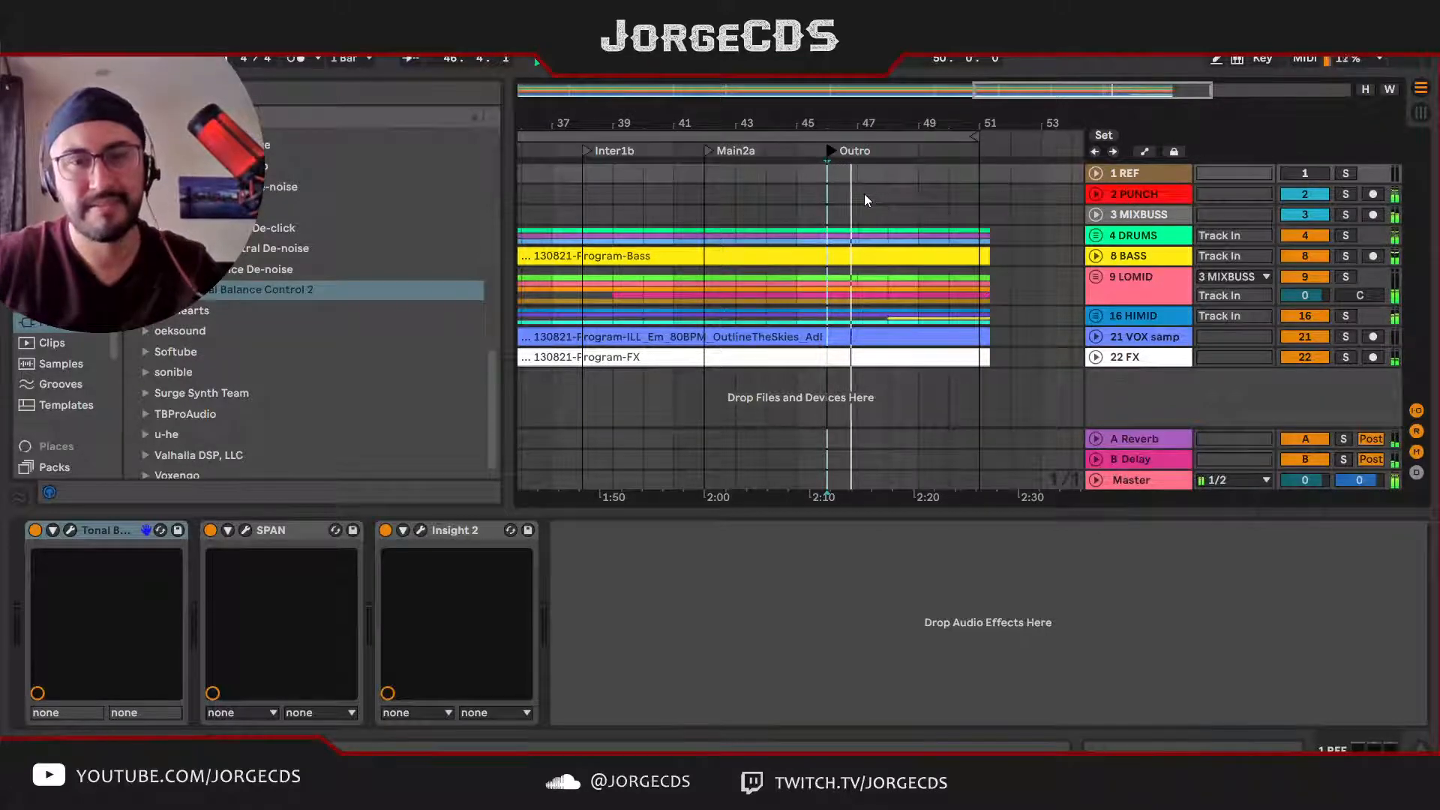
Step: Extend the arrangement loop to 53 bars past the end of the clips and stop playback
drag(829, 123, 867, 92)
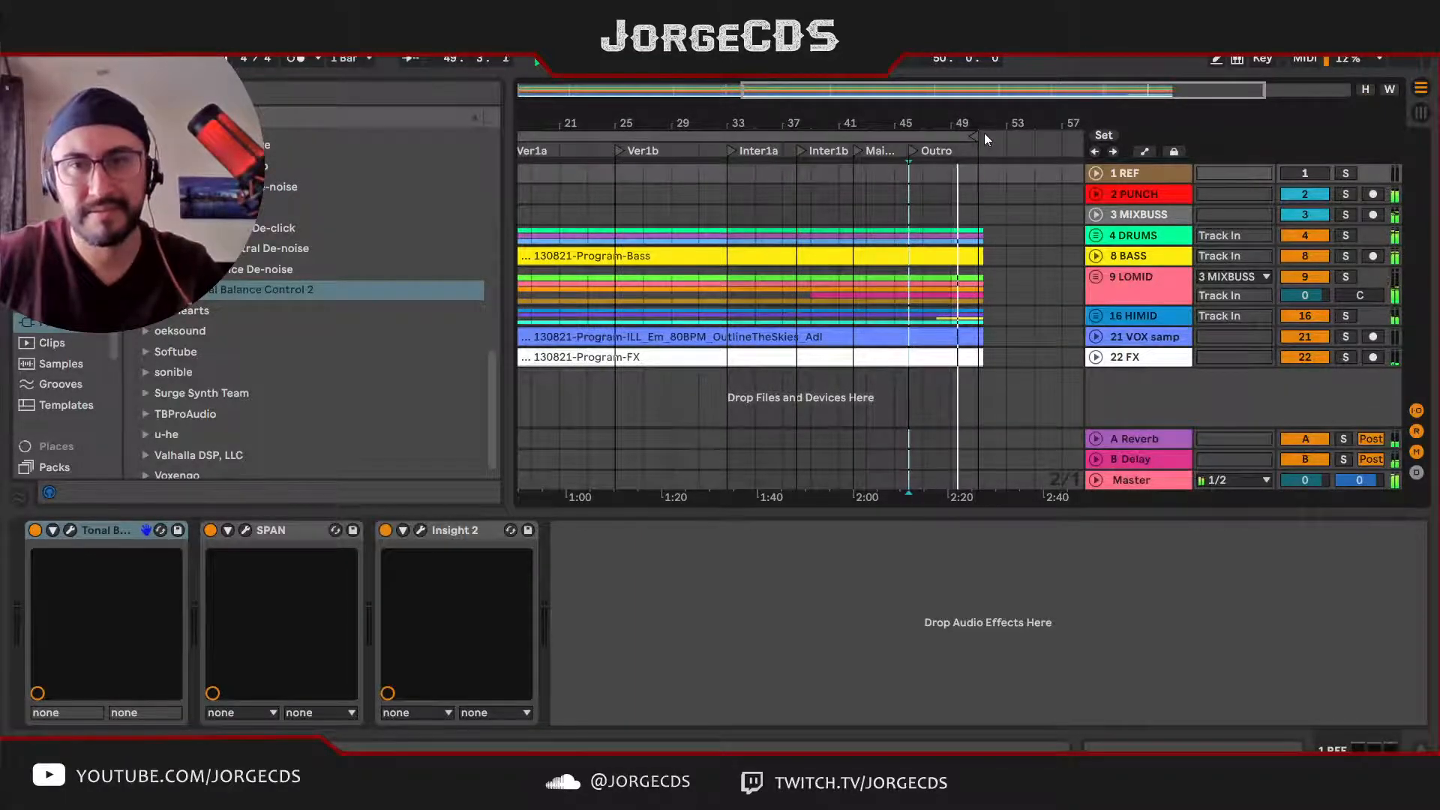
drag(984, 133, 916, 137)
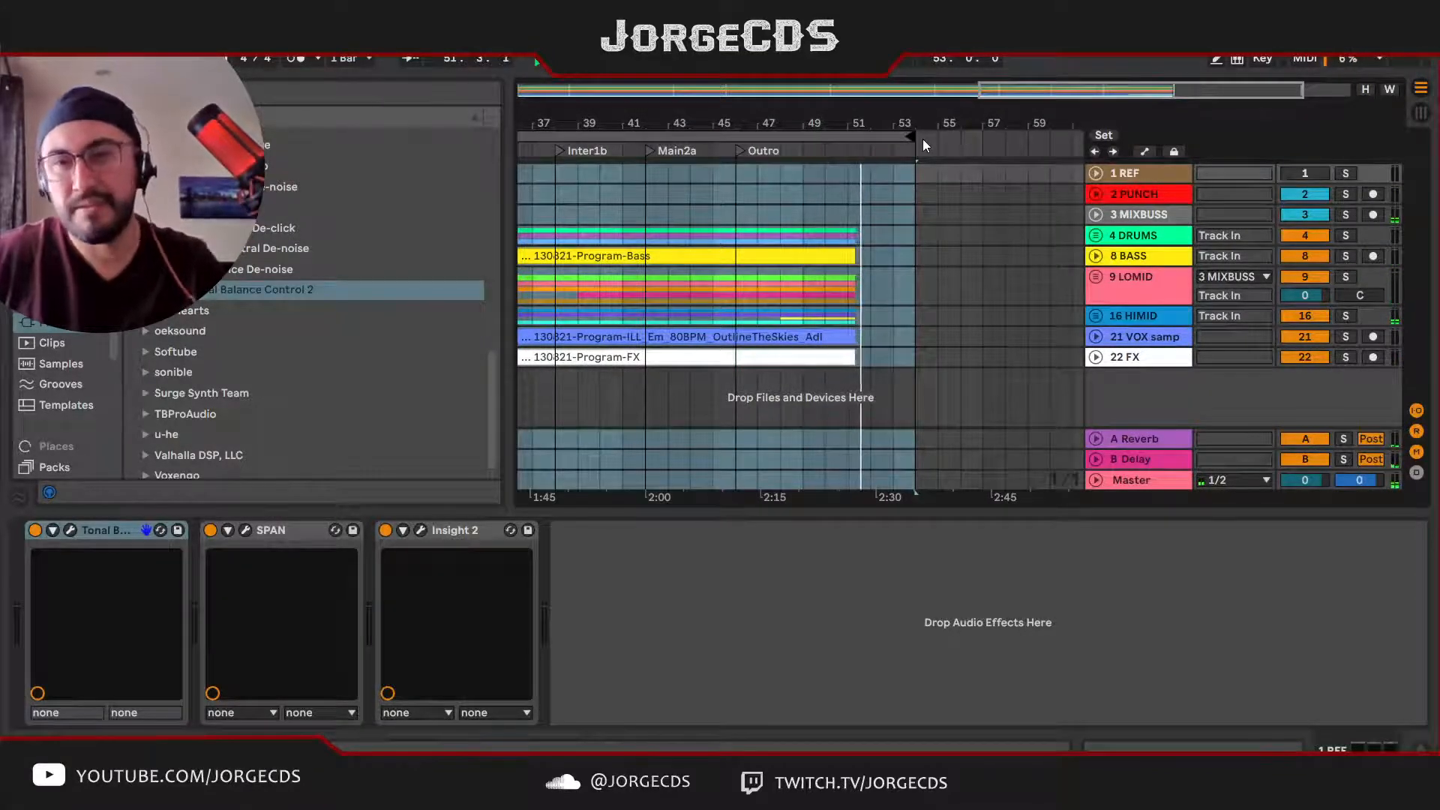
key(space)
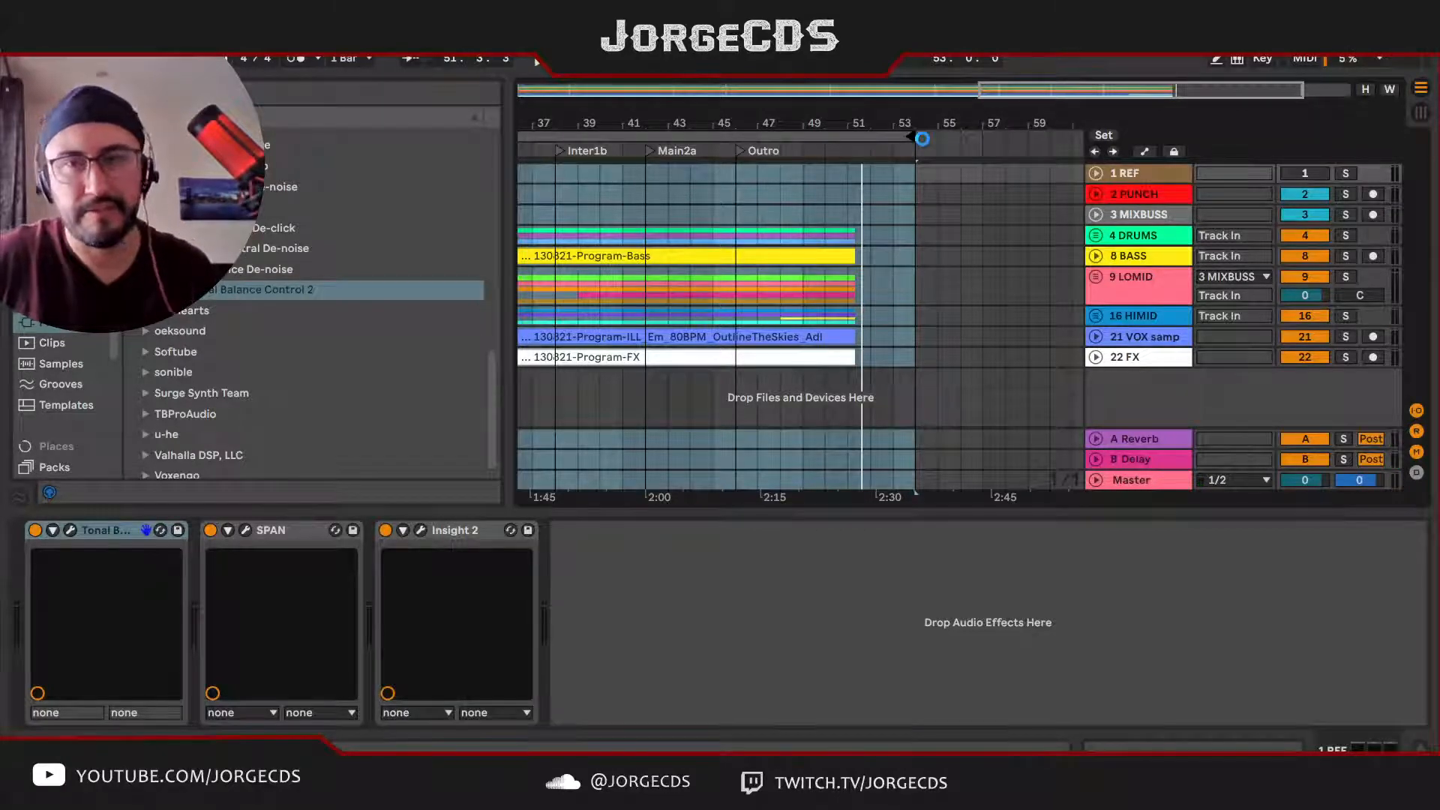
Step: Turn off the Tonal Balance Control, SPAN and Insight 2 devices on the REF track
drag(817, 120, 932, 128)
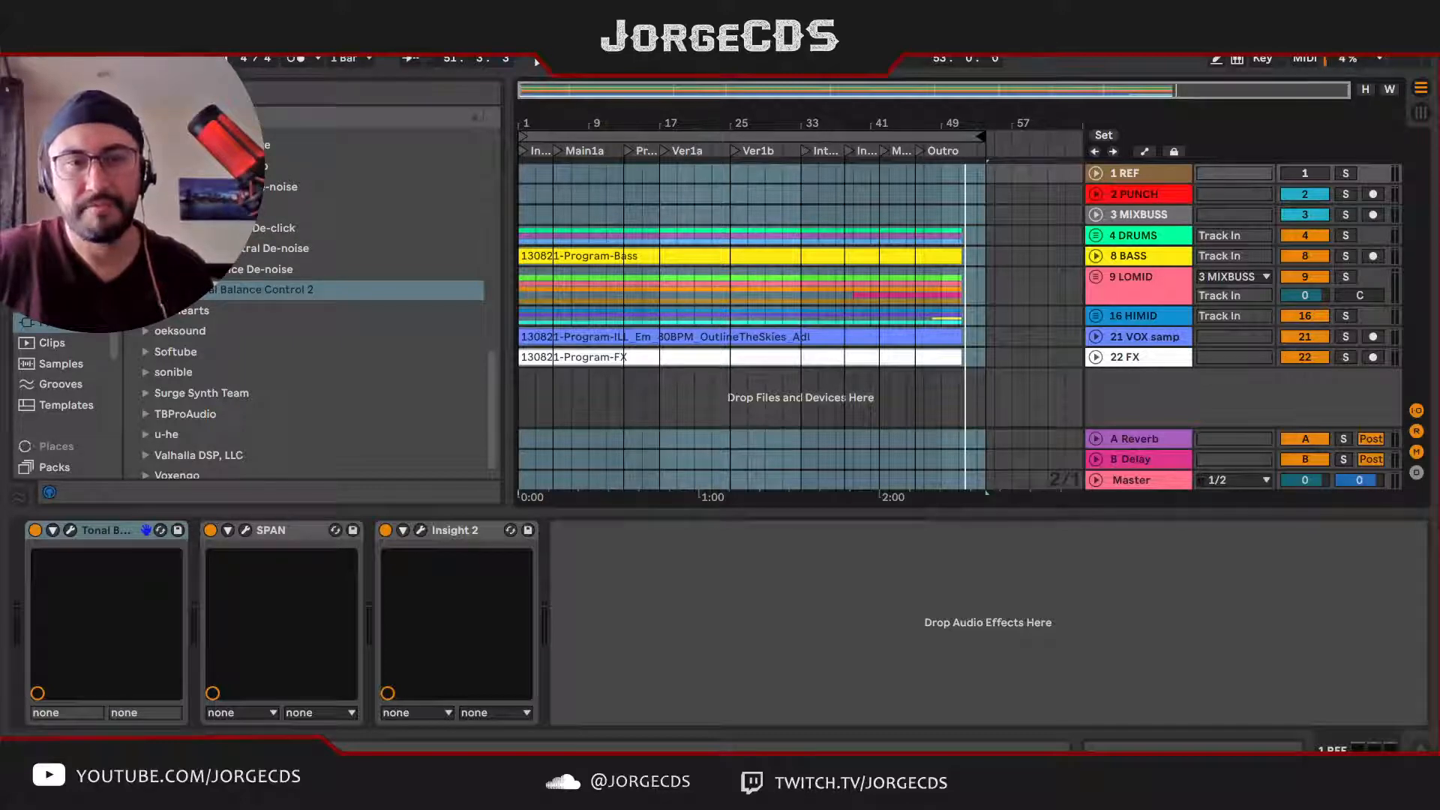
click(34, 530)
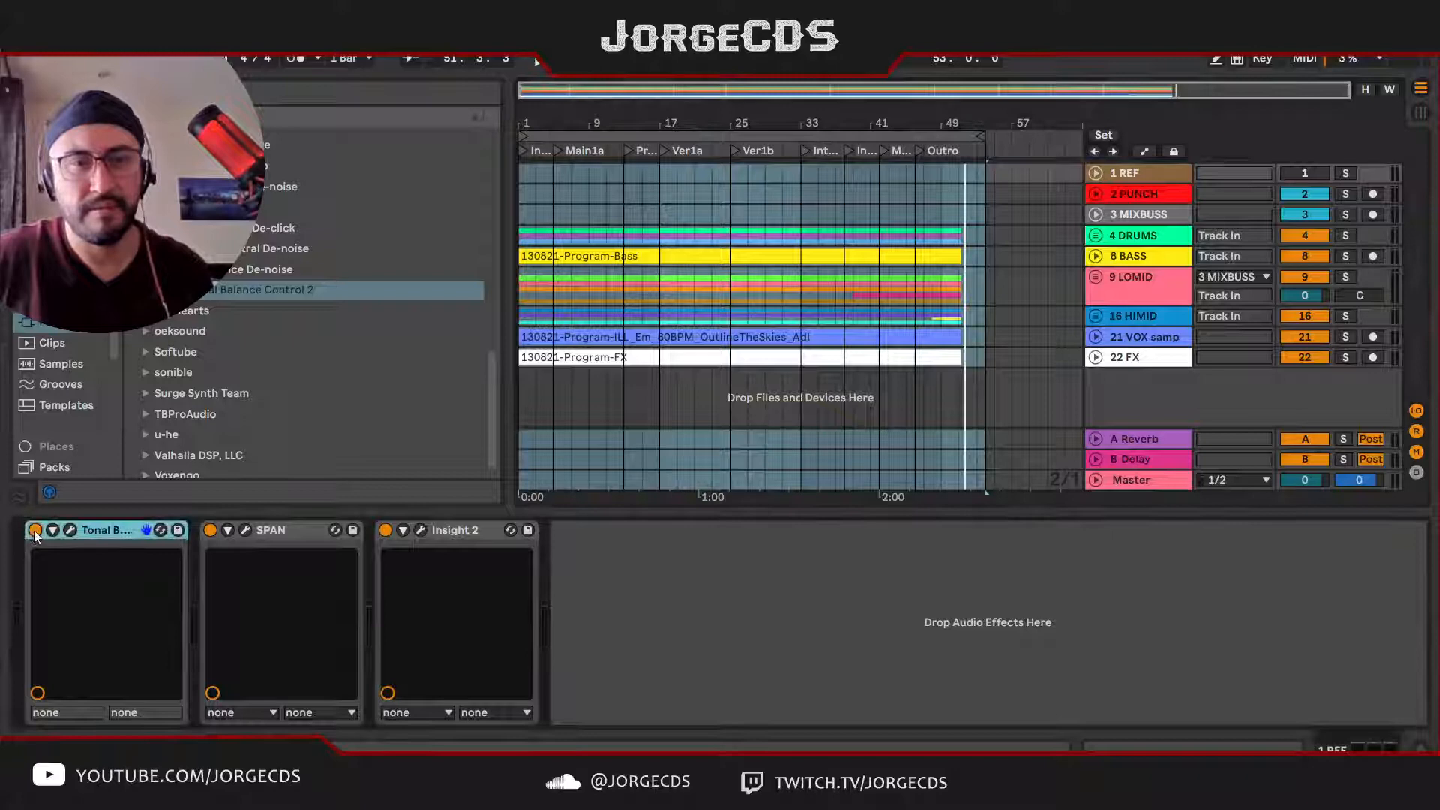
click(211, 531)
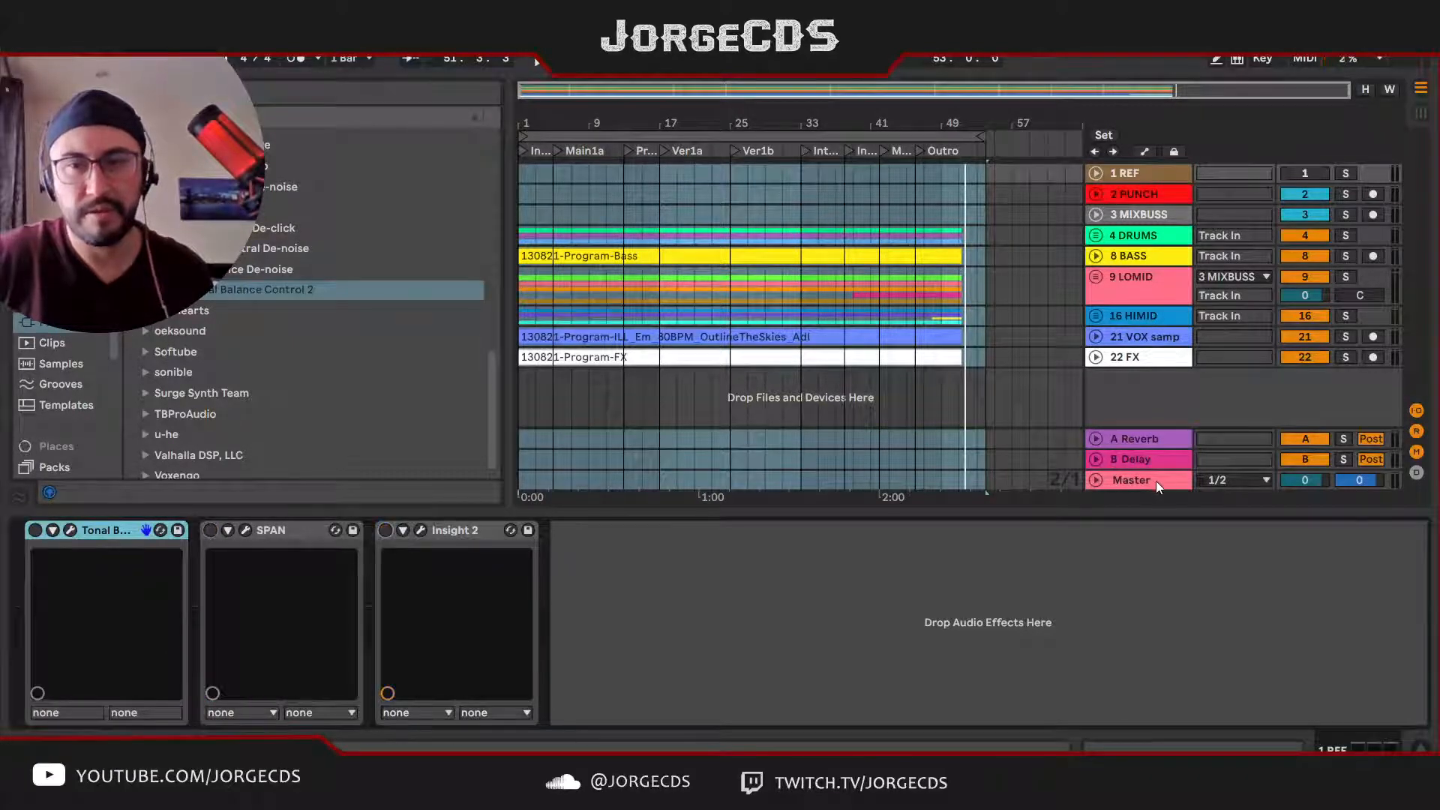
Step: Display the Master track's devices and collapse the expanded plug-in folders in the browser
click(1148, 480)
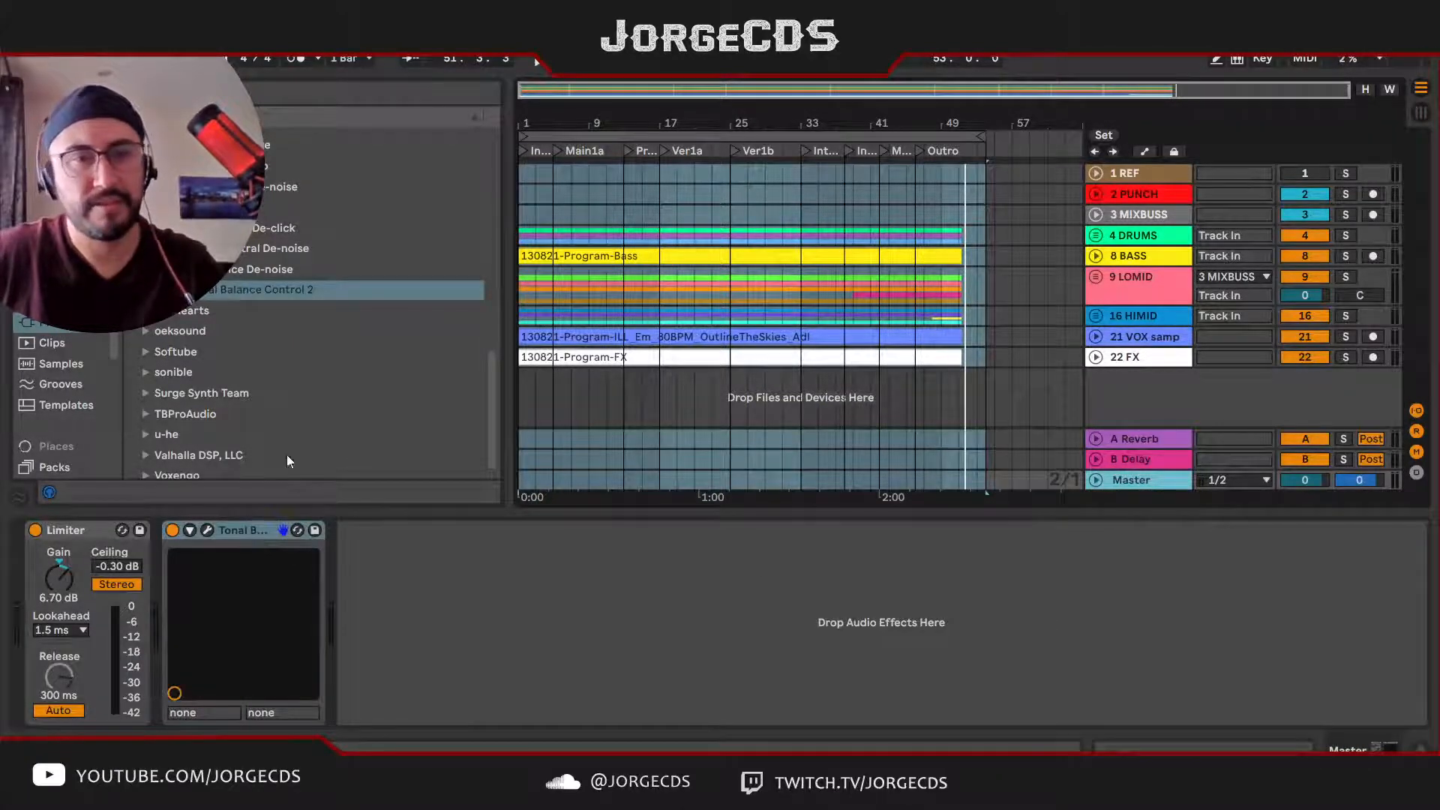
scroll(268, 324, up, 5)
scroll(263, 319, down, 15)
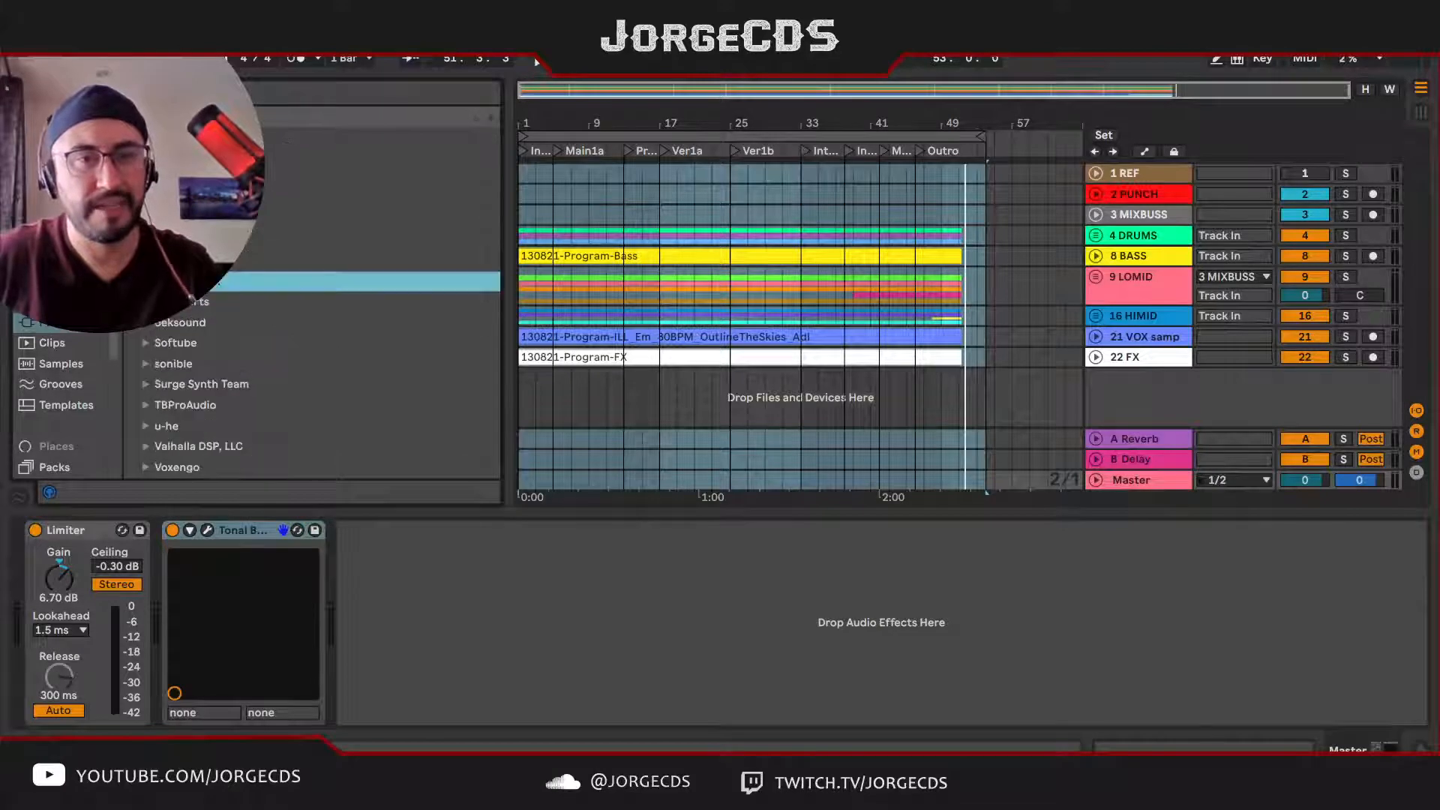
click(202, 158)
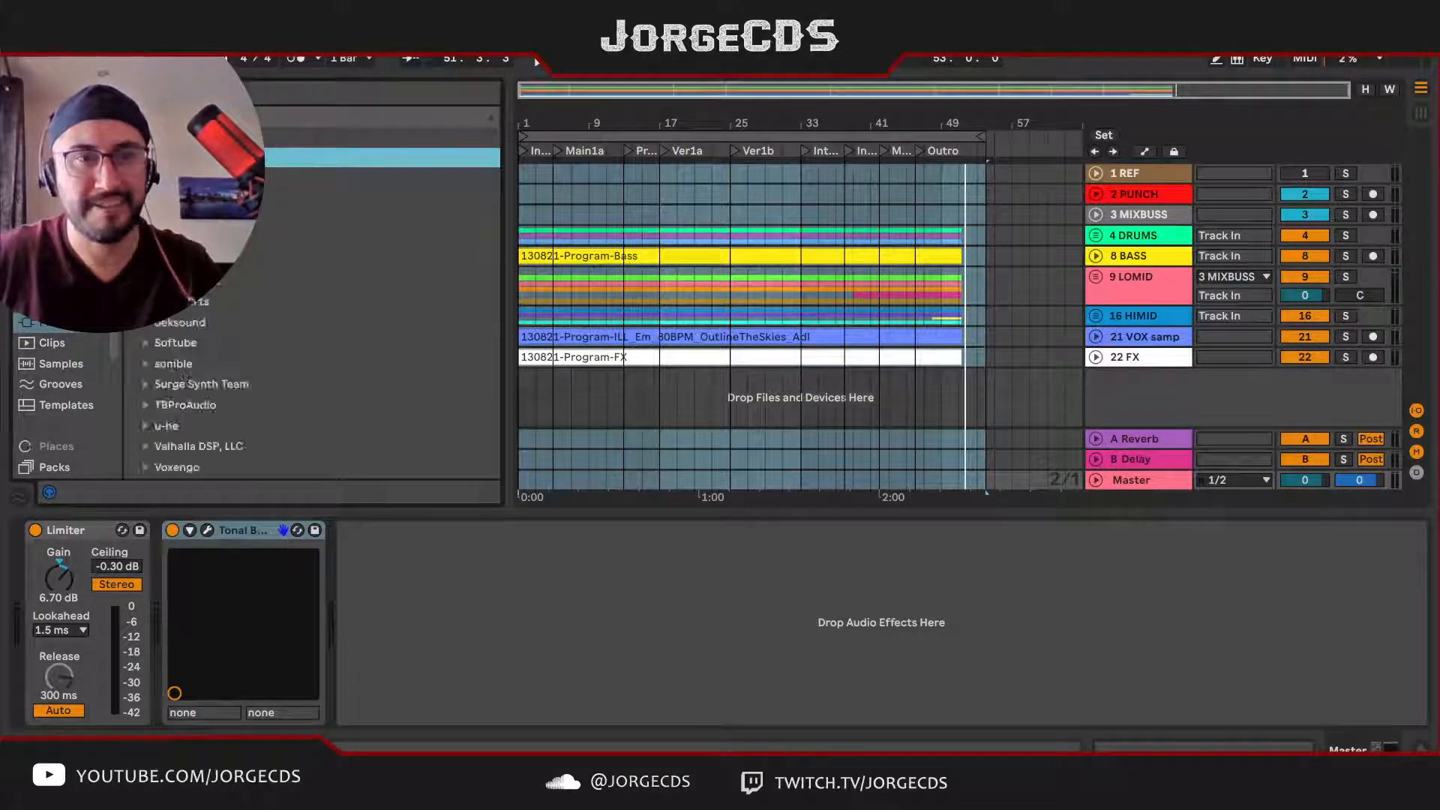
key(Left)
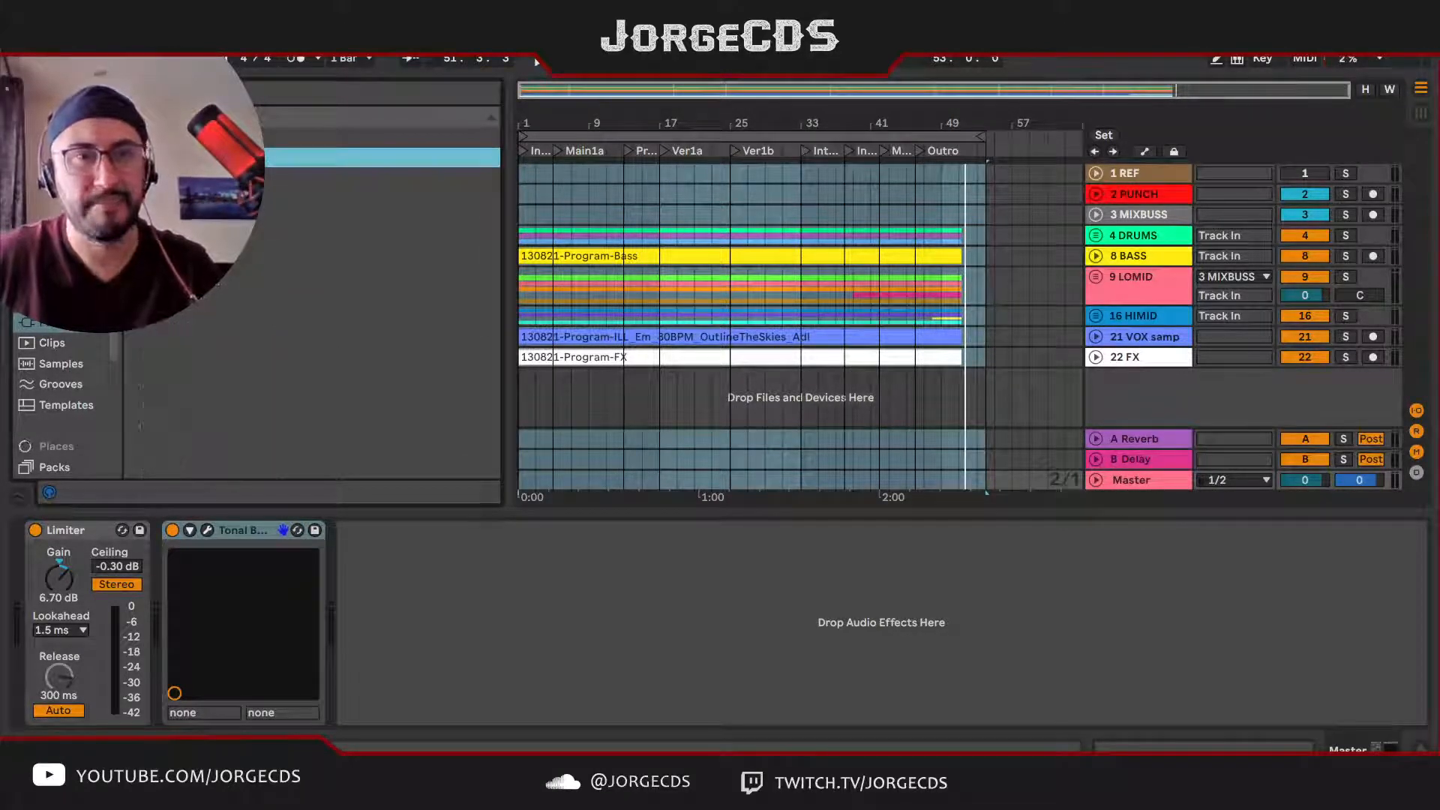
Step: Find Insight 2 among the plug-ins and add it to the Master track after Tonal Balance Control
key(Up)
key(Down)
key(Right)
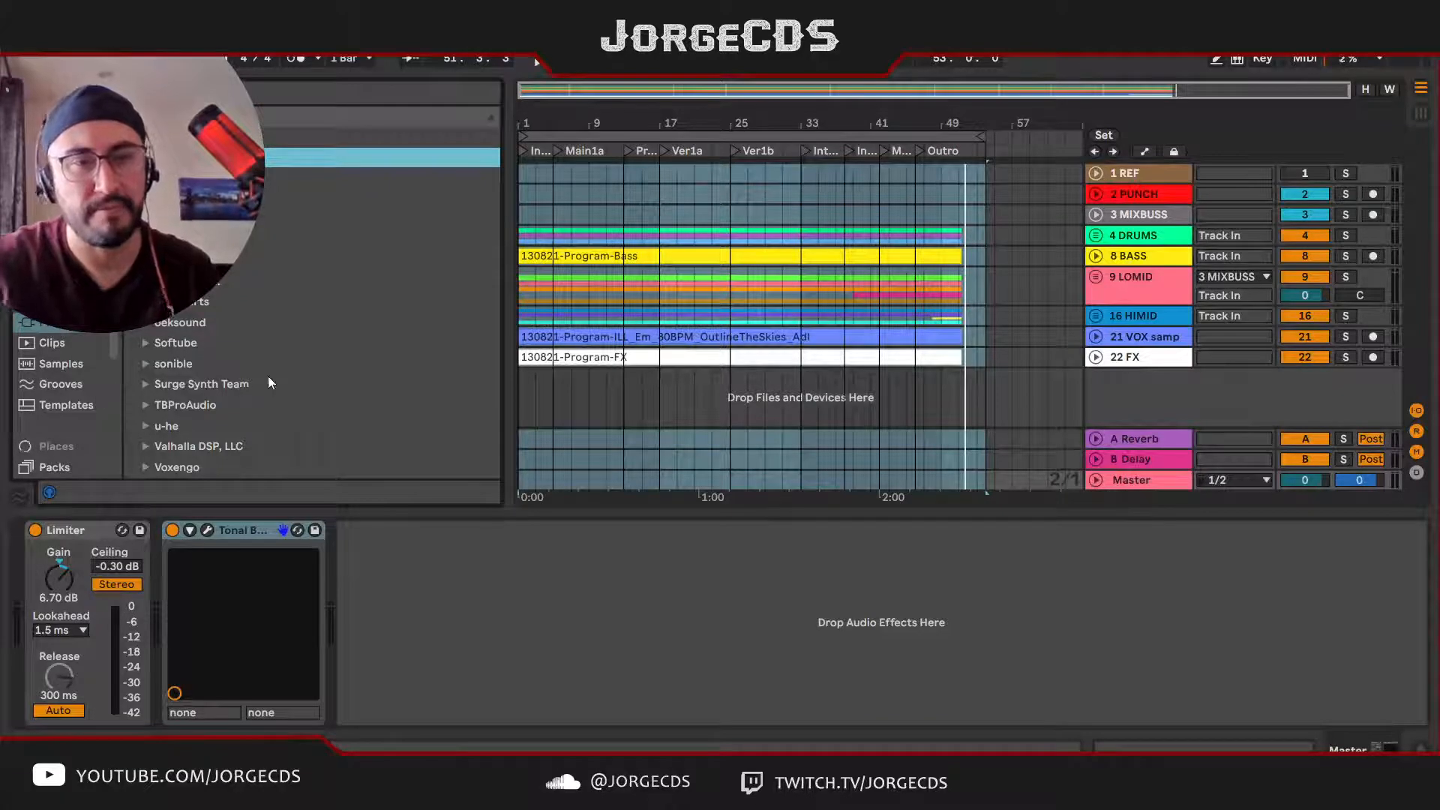
click(147, 281)
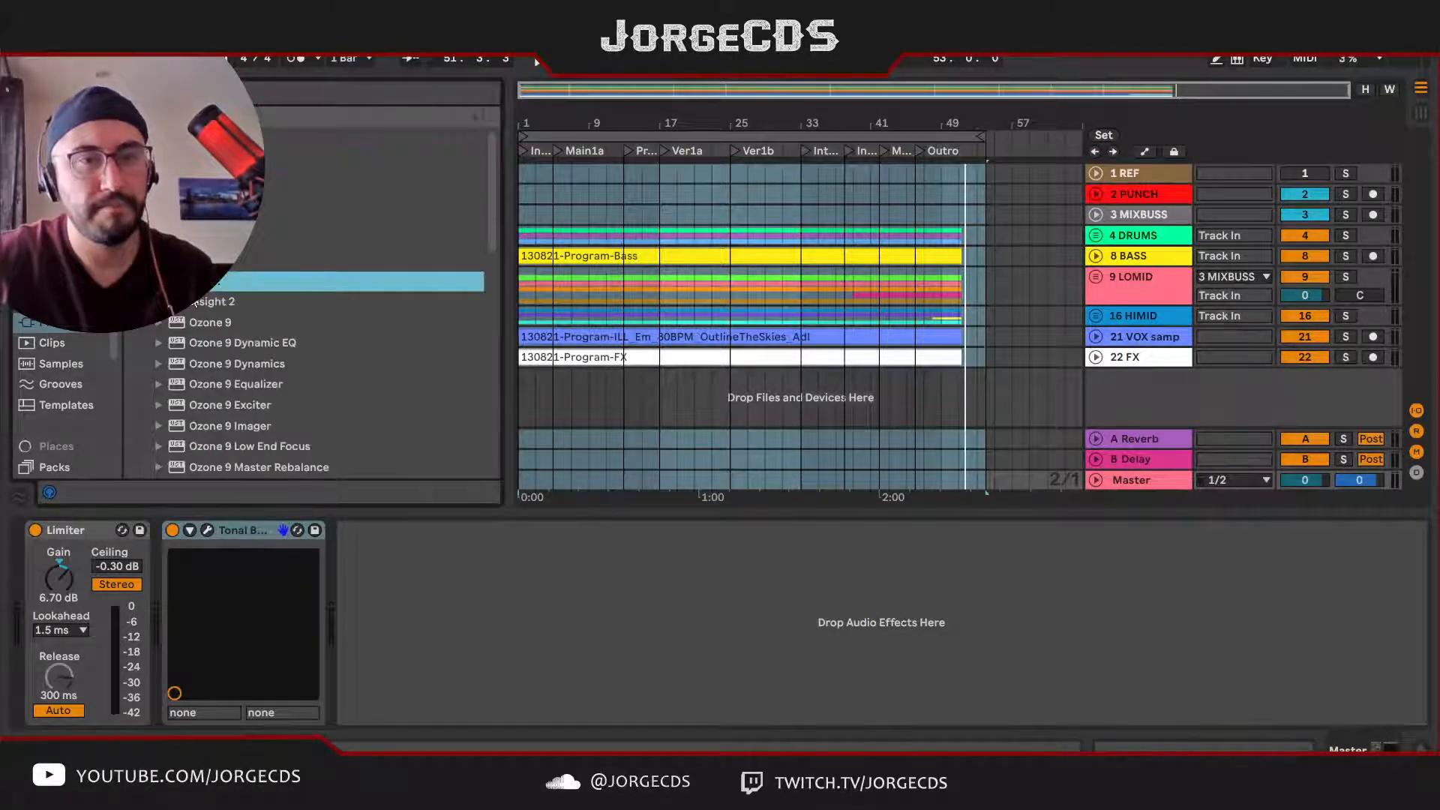
drag(220, 302, 420, 596)
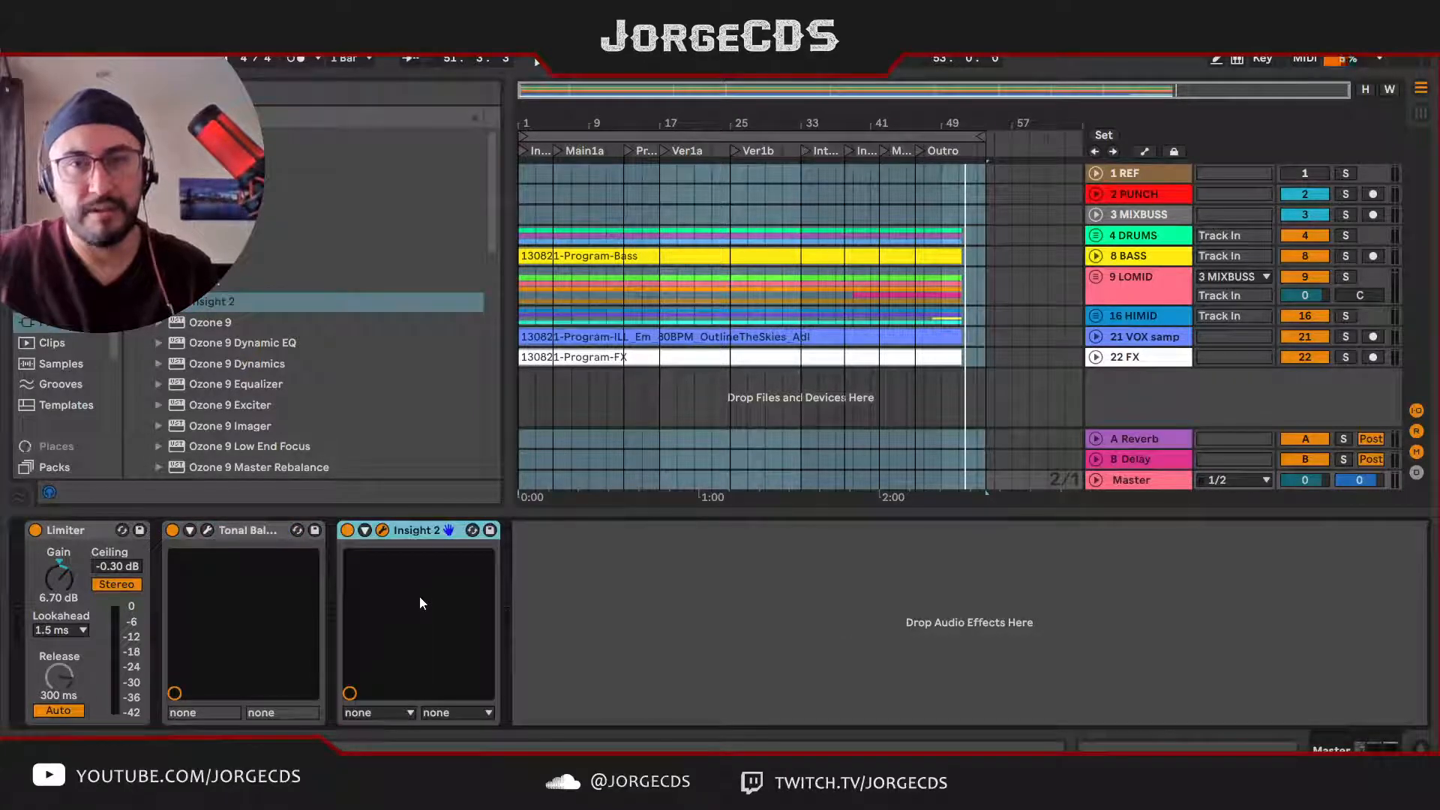
Step: Play the song from the start and from the Ver1b locator, checking the Master's loudness in Insight 2
key(space)
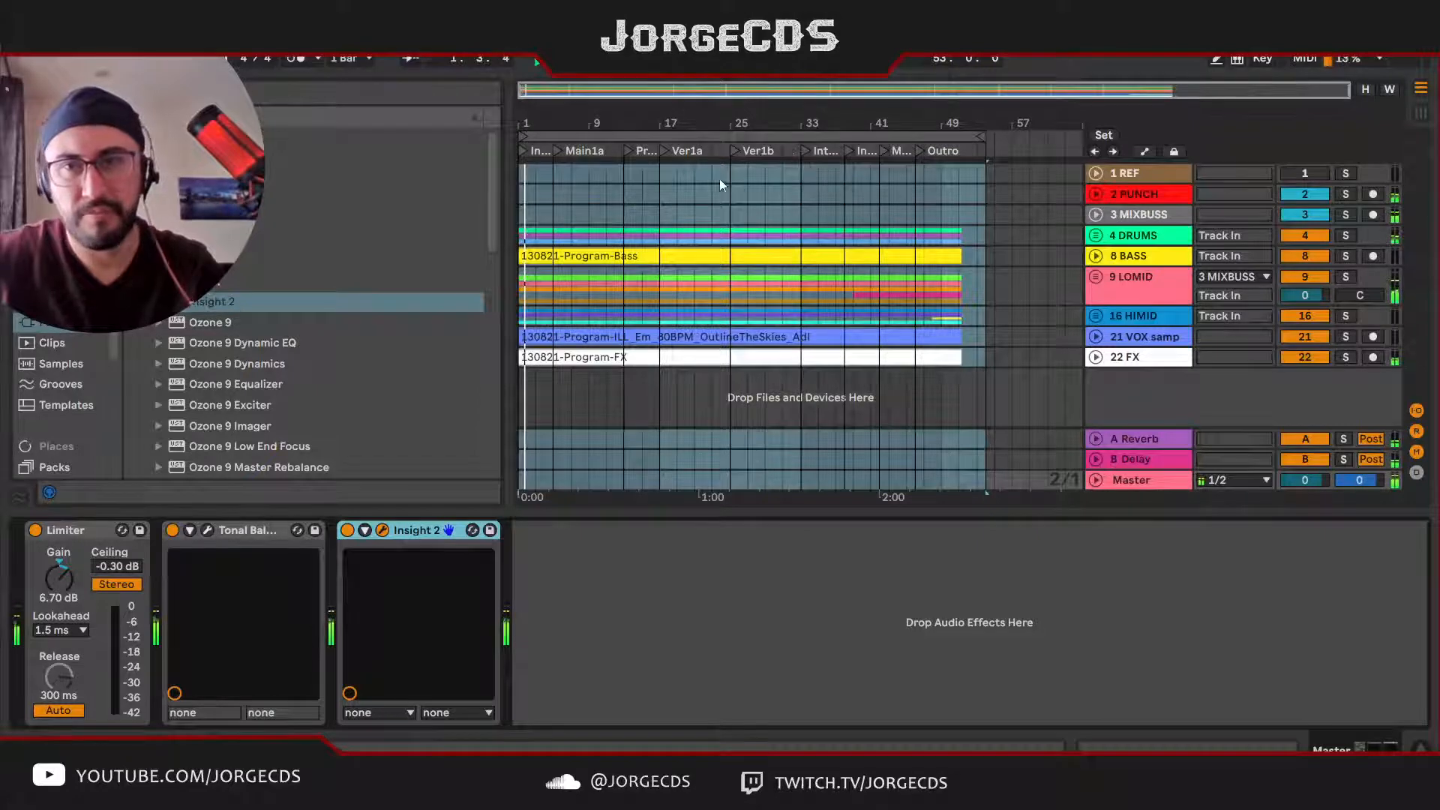
key(space)
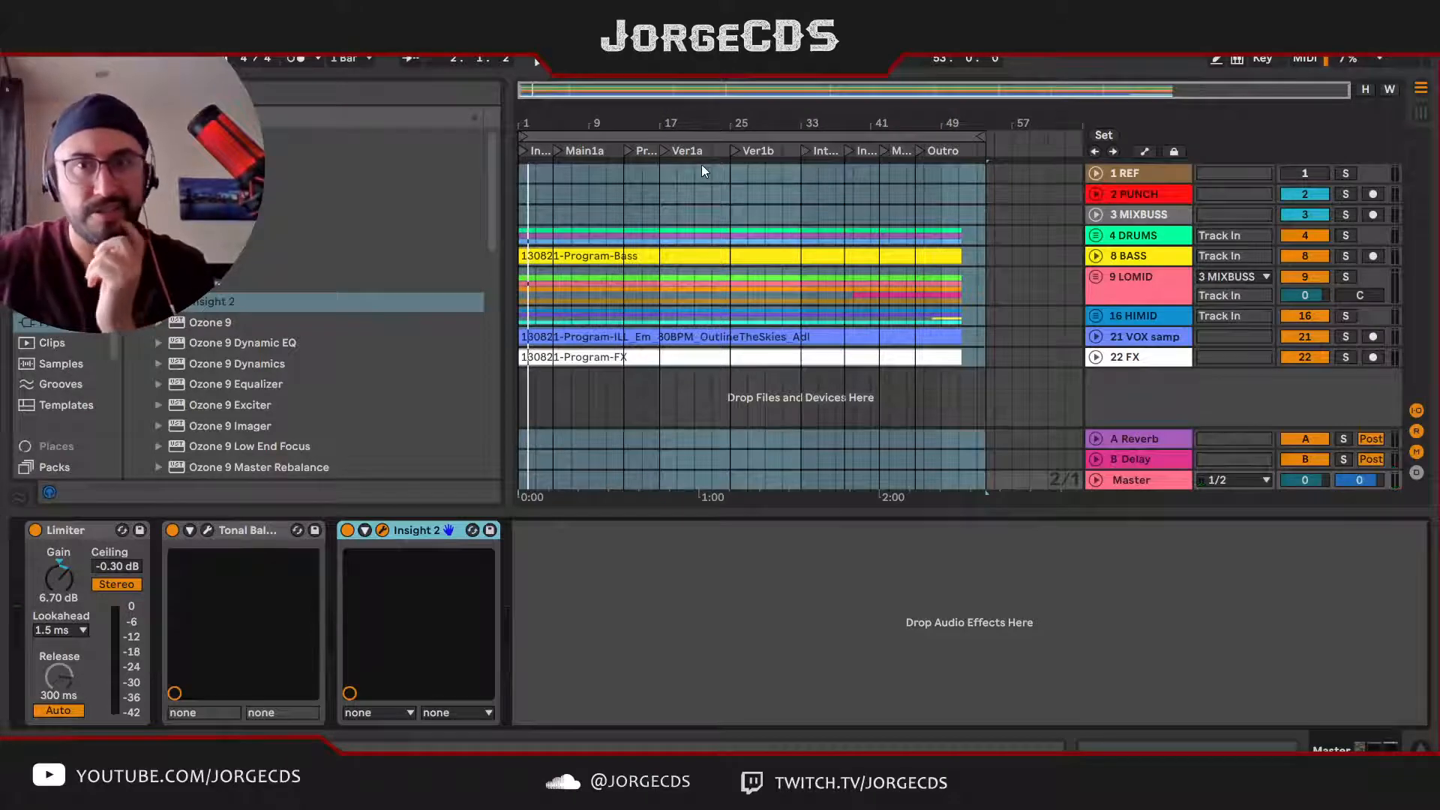
click(1175, 277)
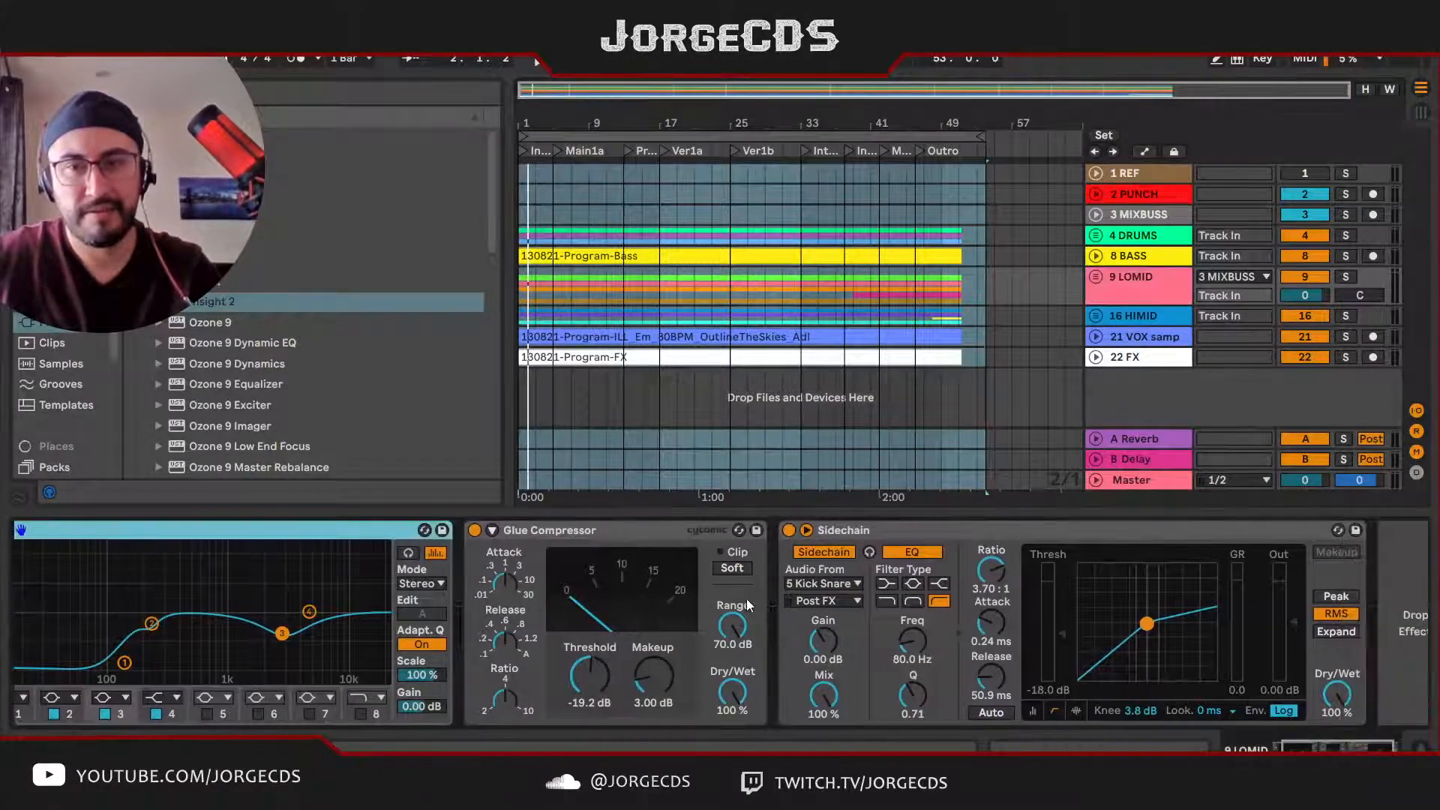
click(1186, 480)
key(space)
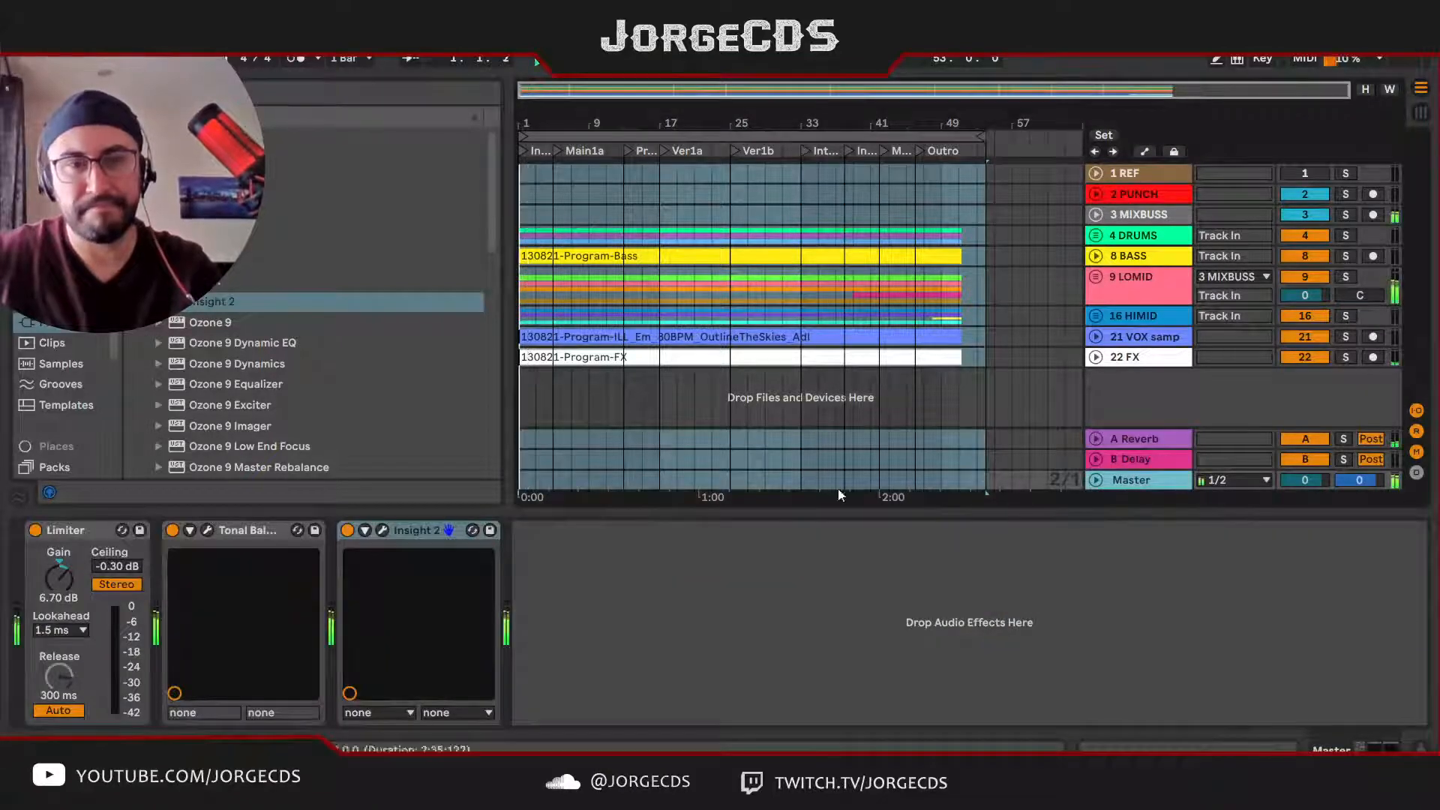
click(736, 153)
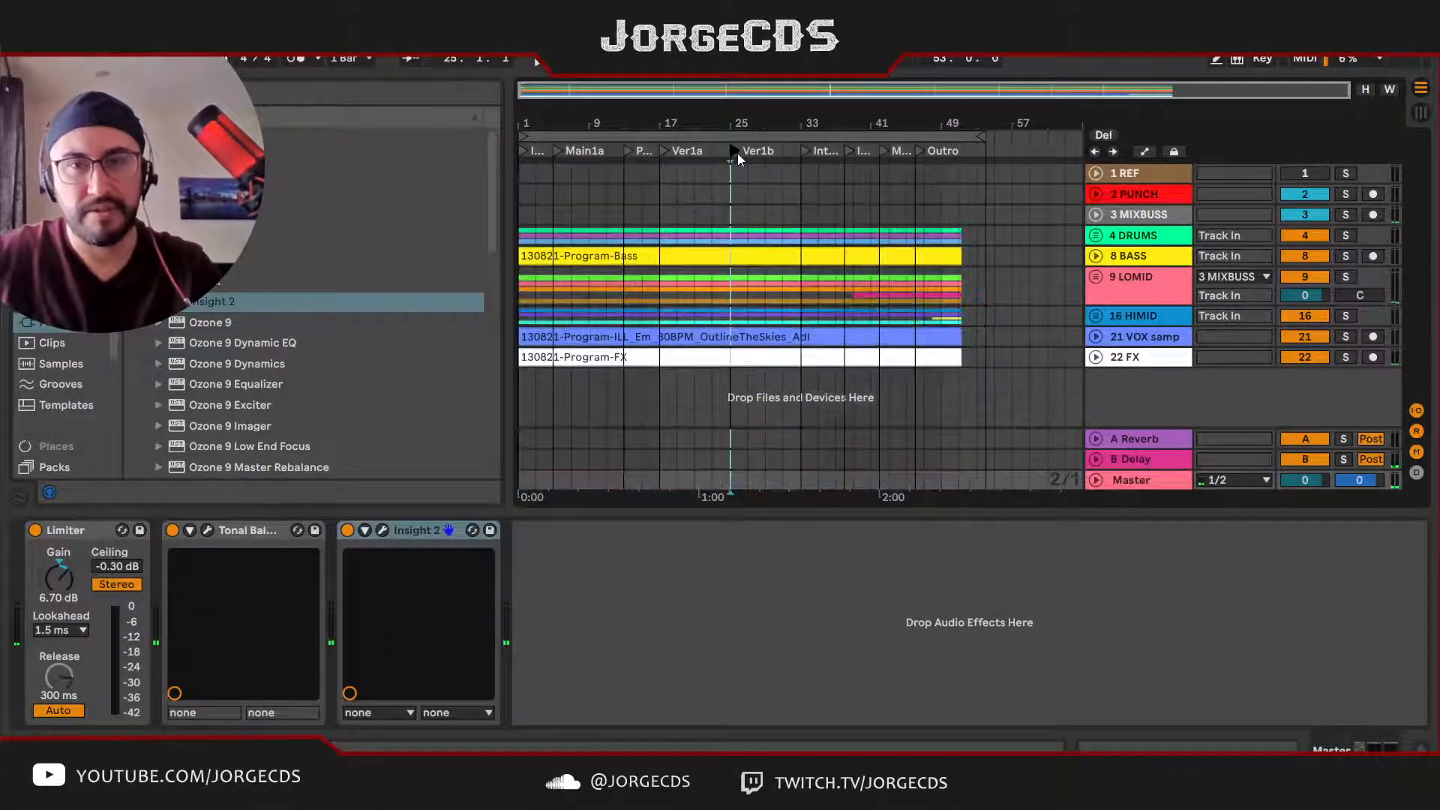
click(383, 531)
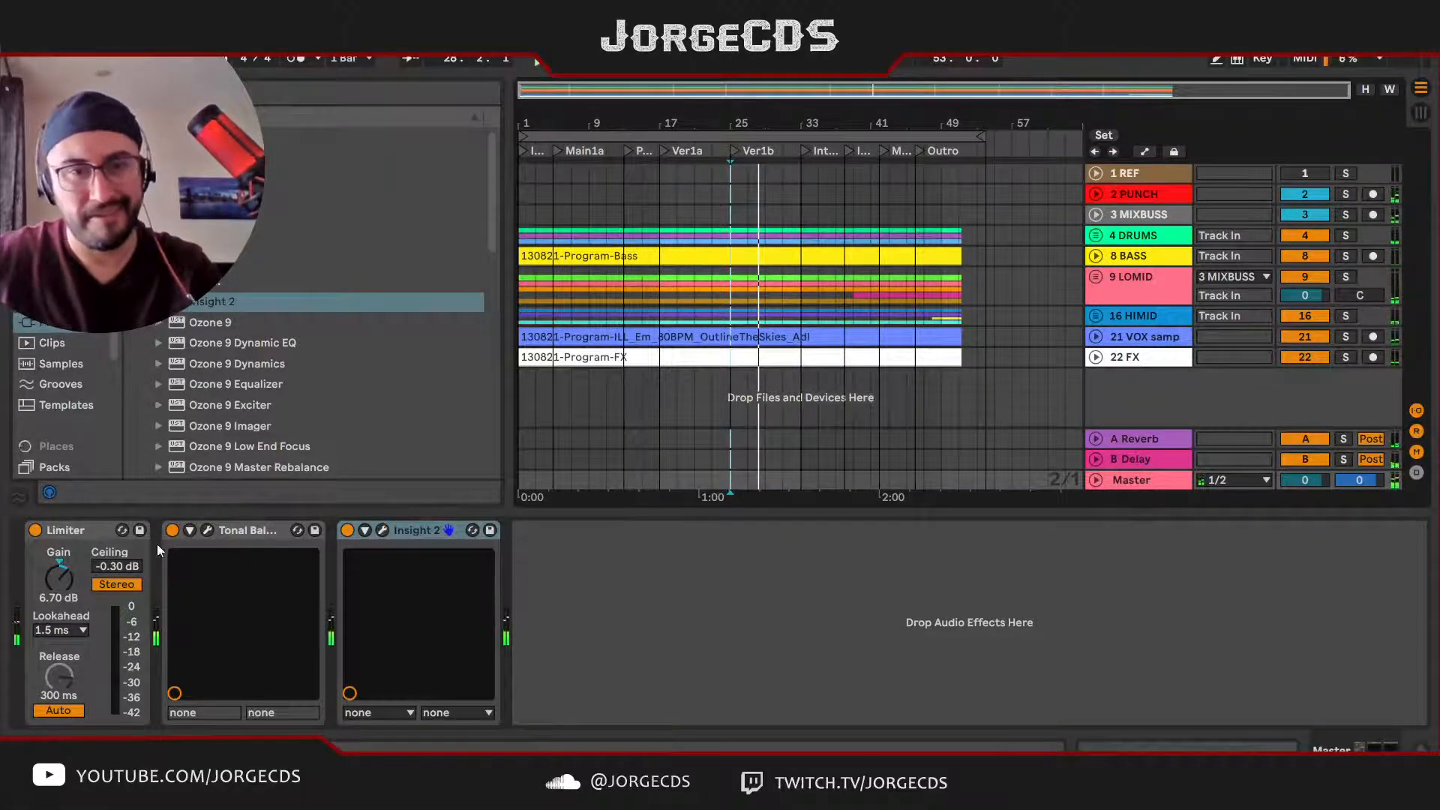
Step: Raise the Master Limiter's gain to 8.30 dB and check the playback from Ver1b in Insight 2
drag(59, 577, 63, 578)
key(space)
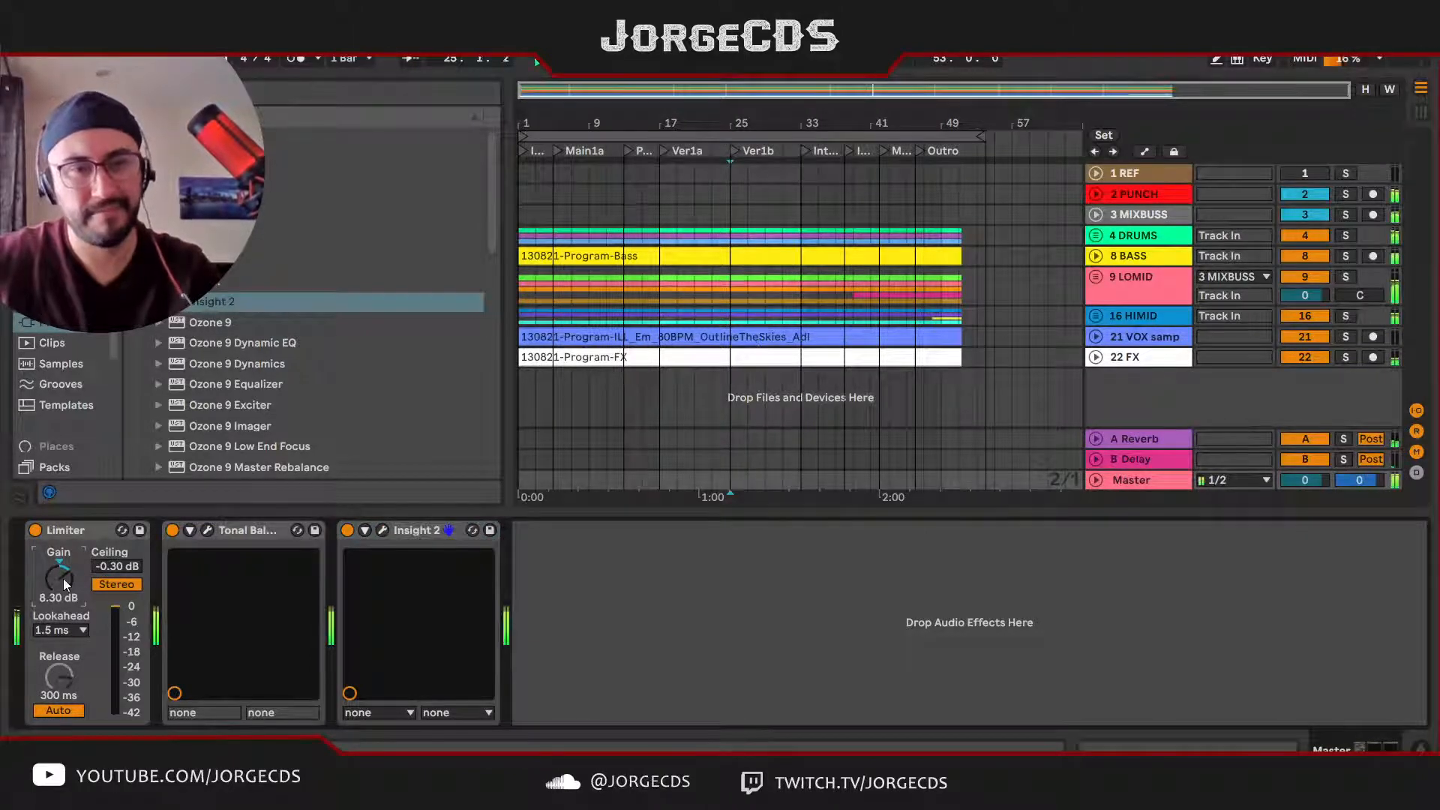
click(382, 531)
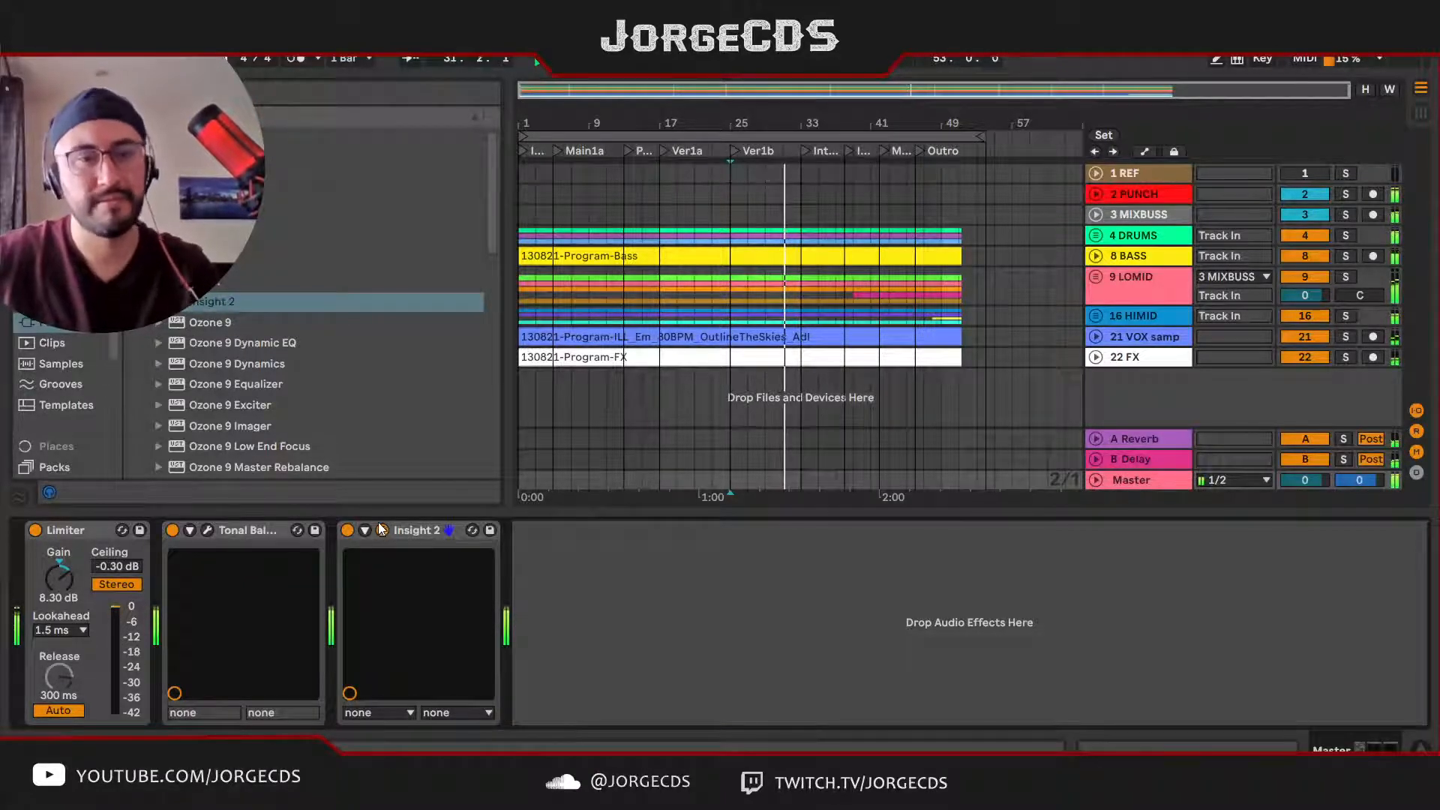
click(383, 530)
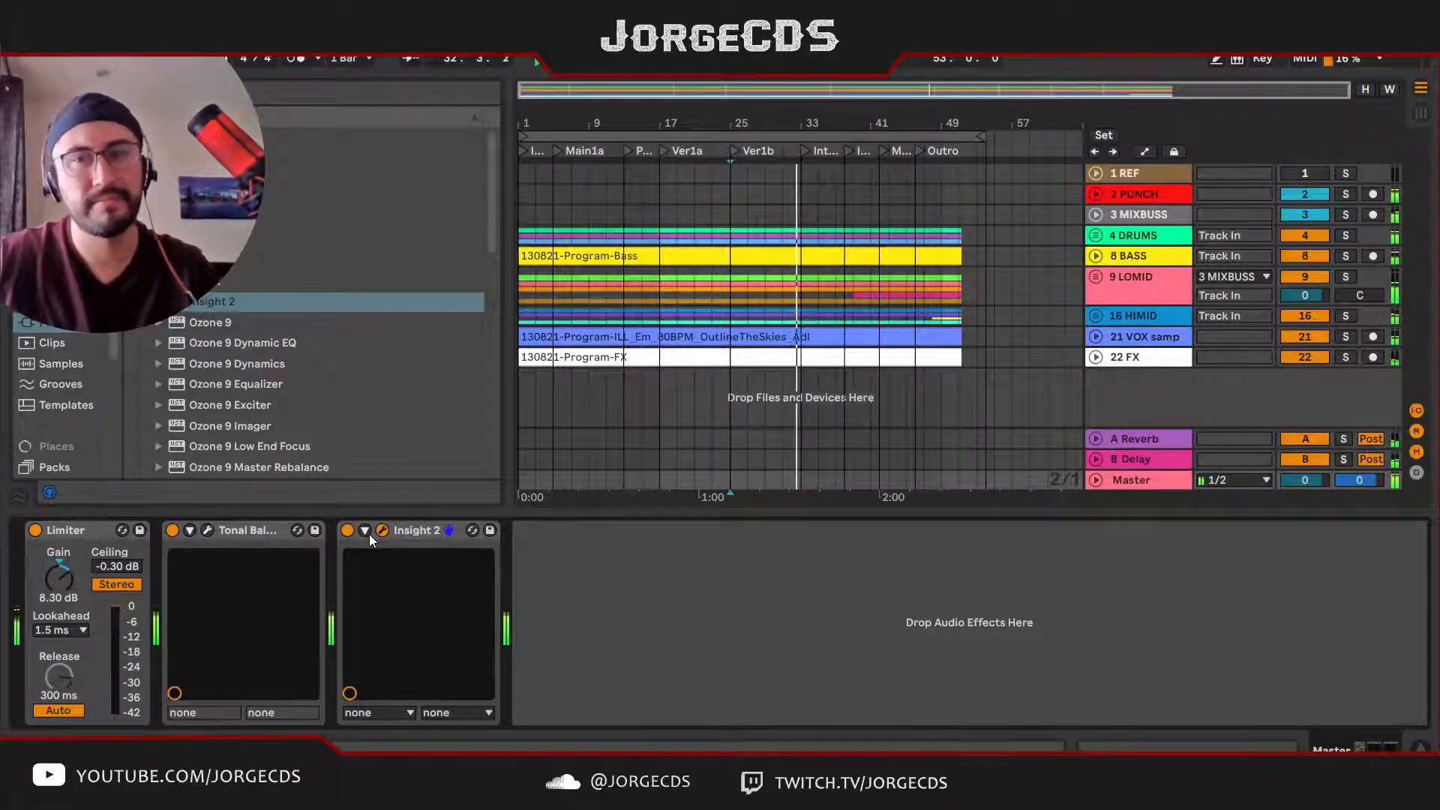
click(382, 530)
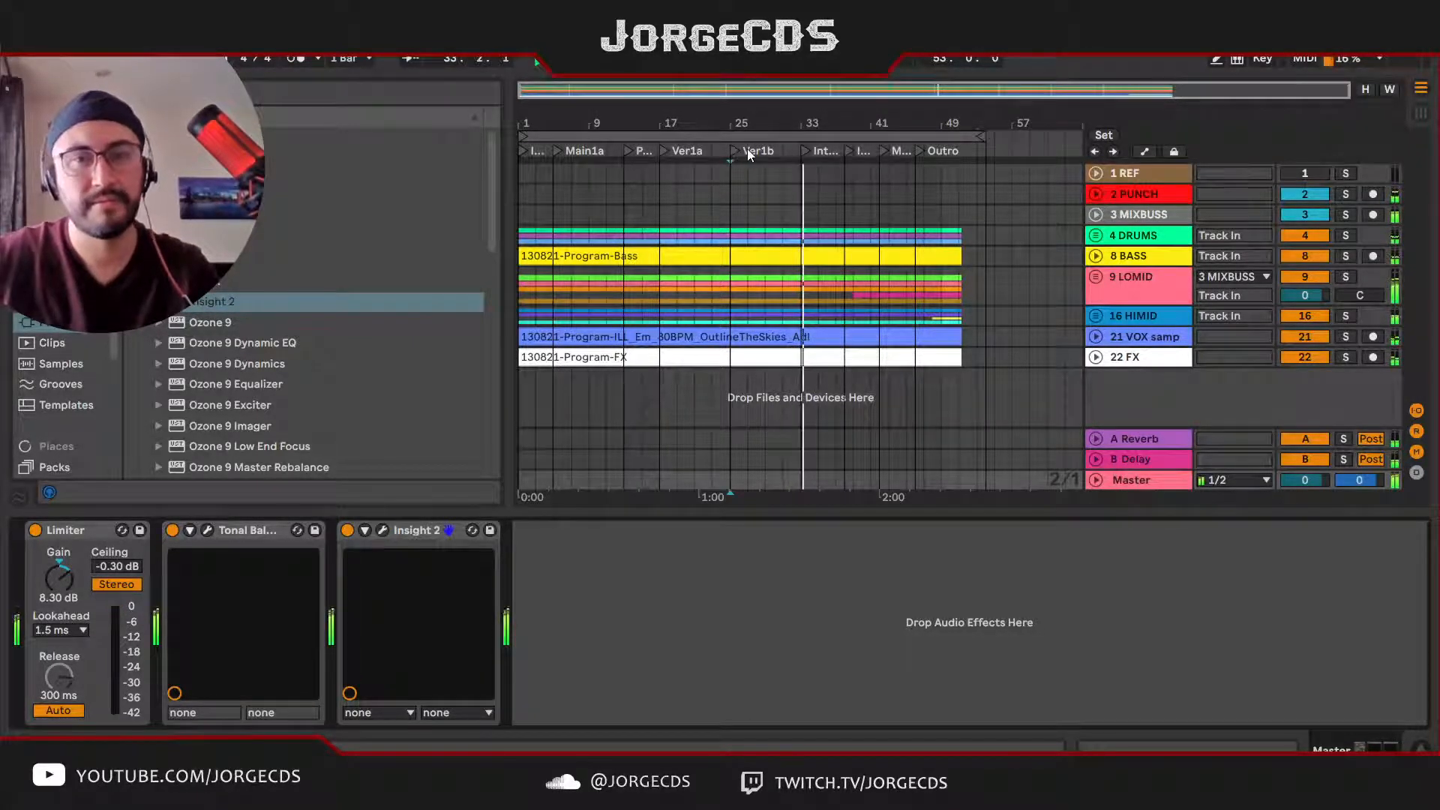
Step: Play from the Ver1a locator and monitor the track levels in Session View and the loudness in Insight 2
click(663, 148)
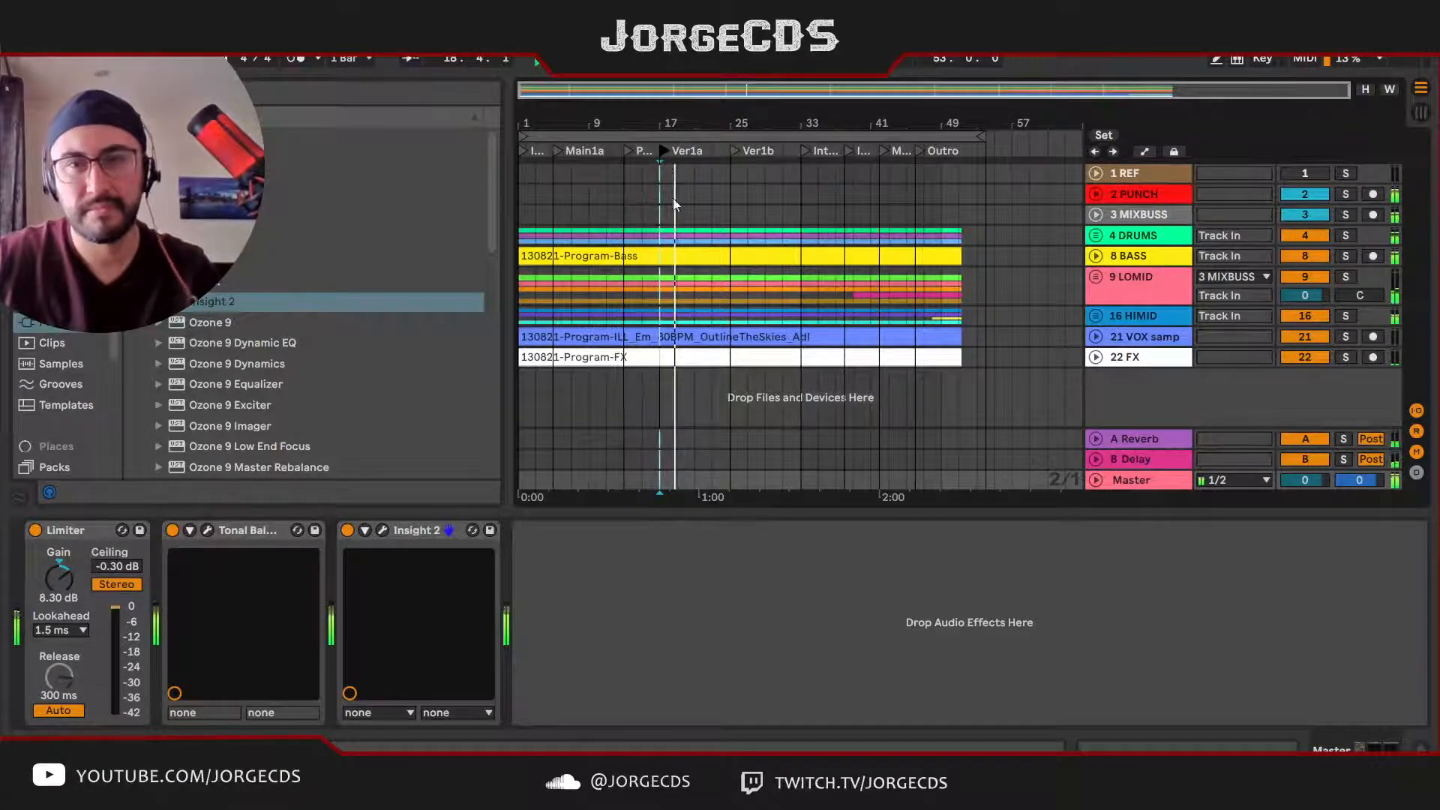
key(Tab)
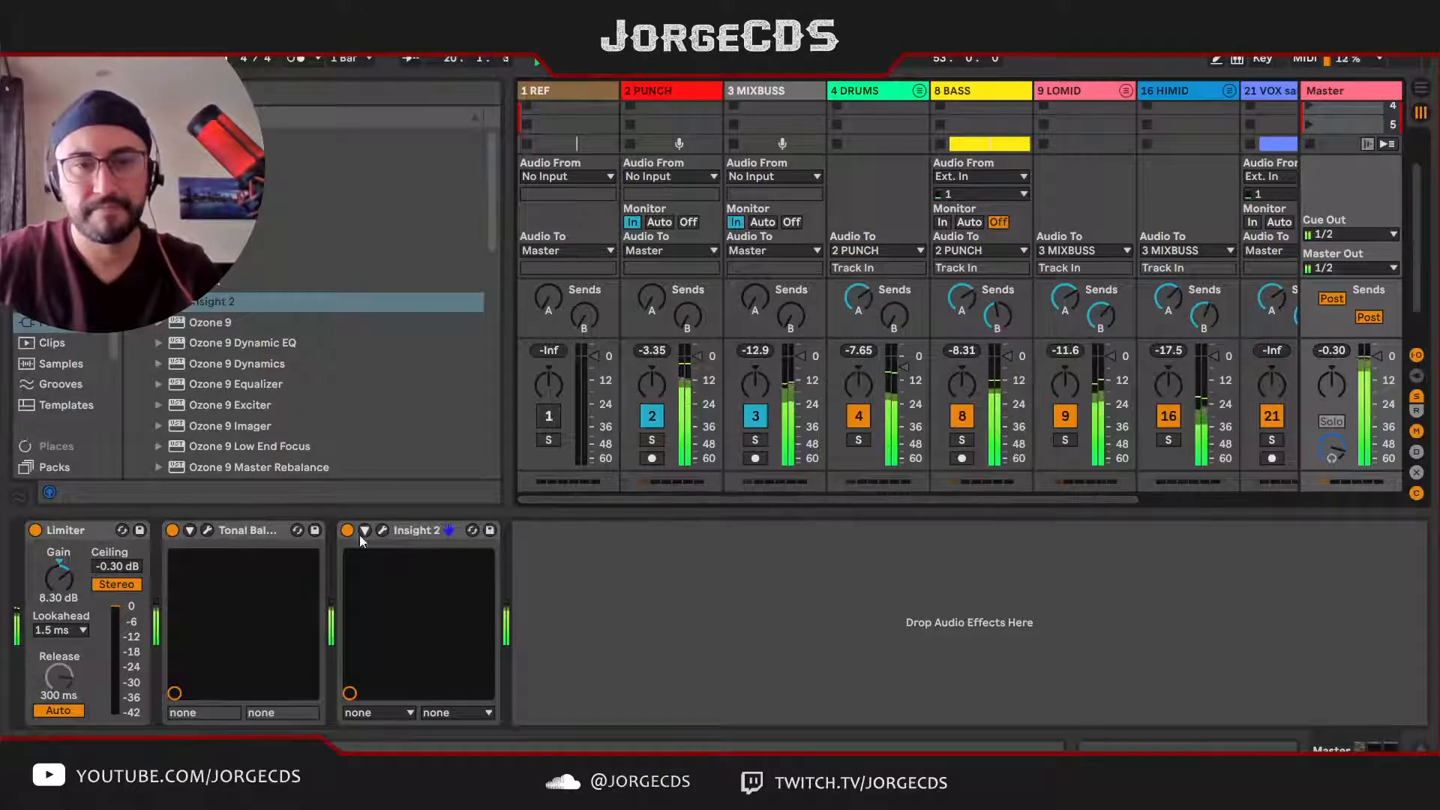
click(383, 530)
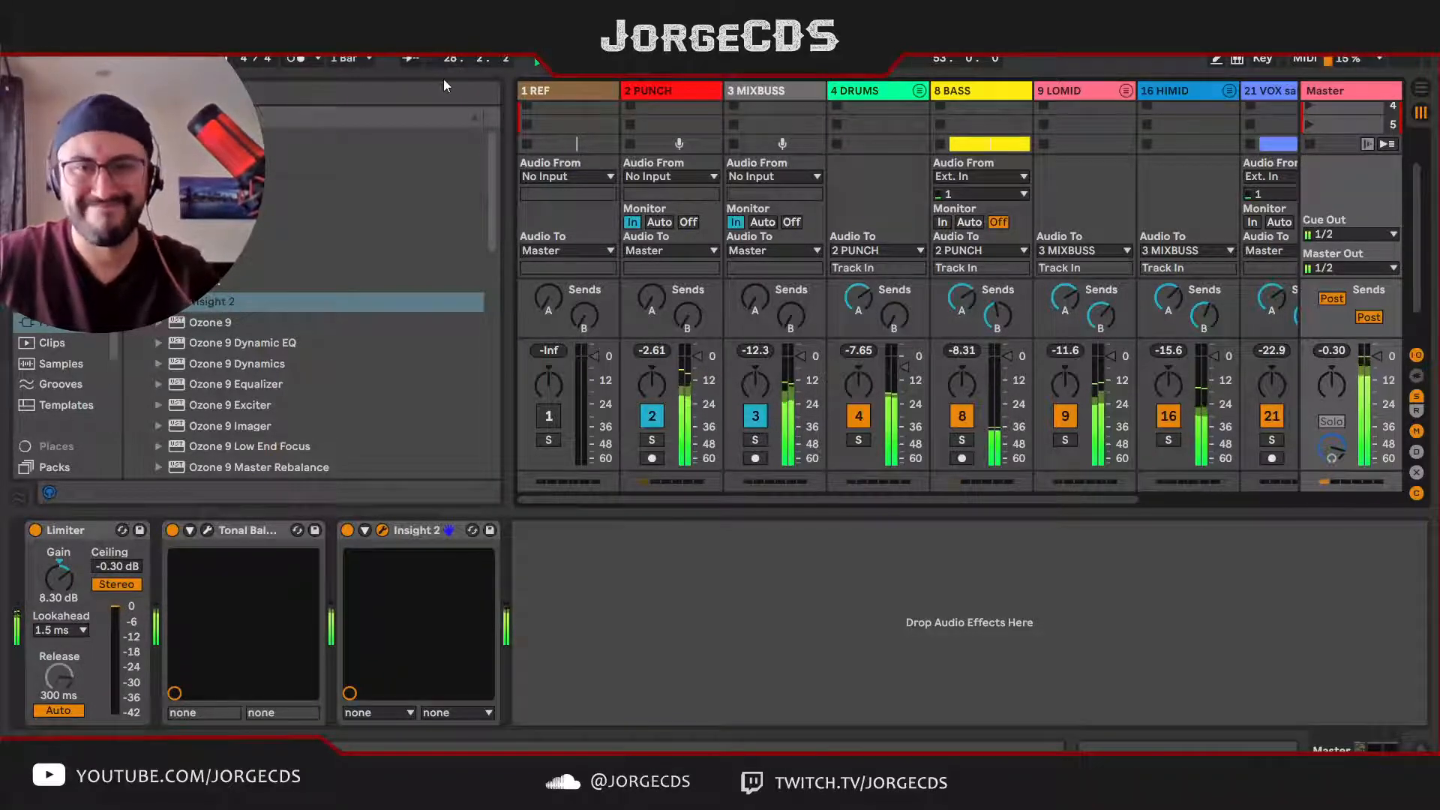
Step: Set the Master Limiter's ceiling to -0.70 dB and stop playback
click(123, 571)
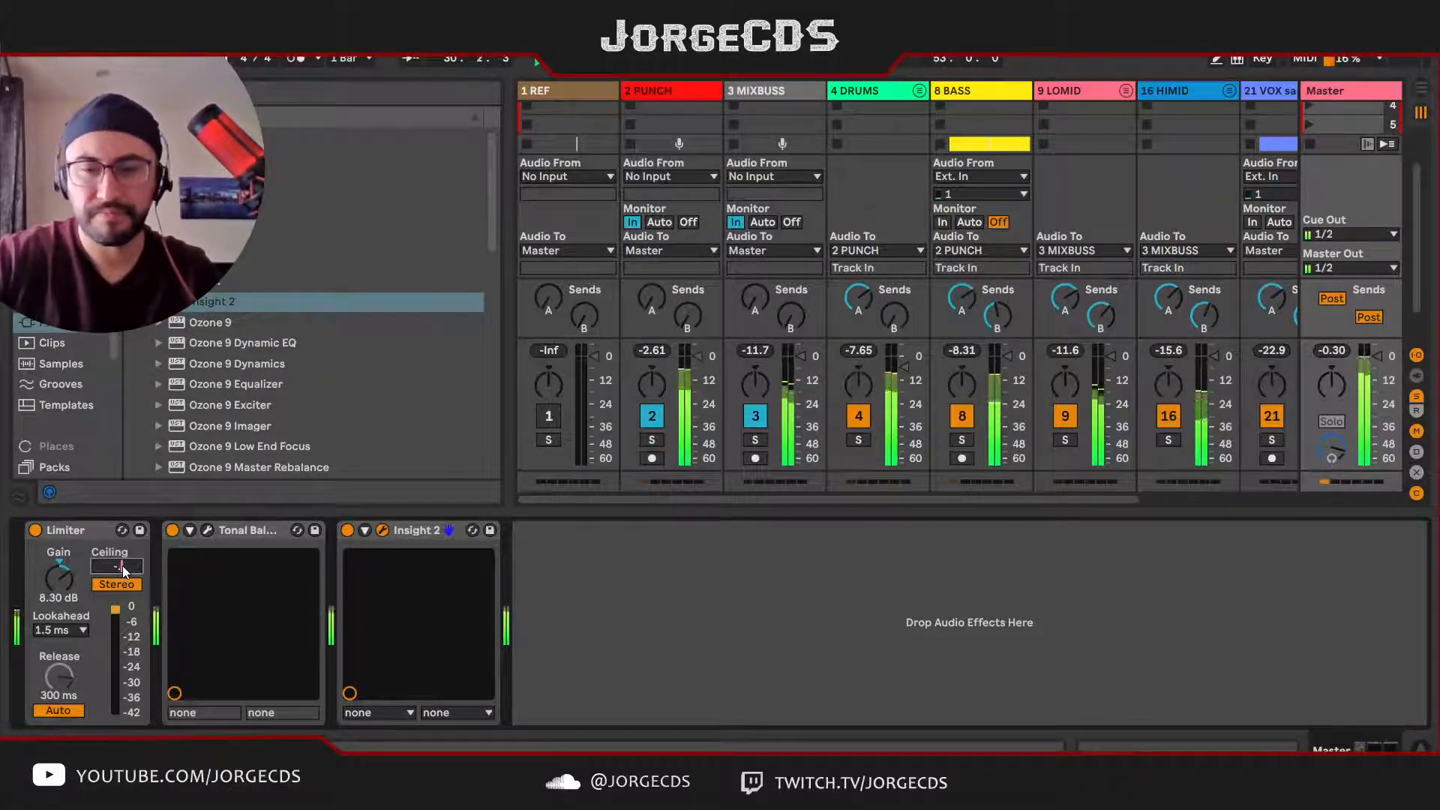
text(-.7)
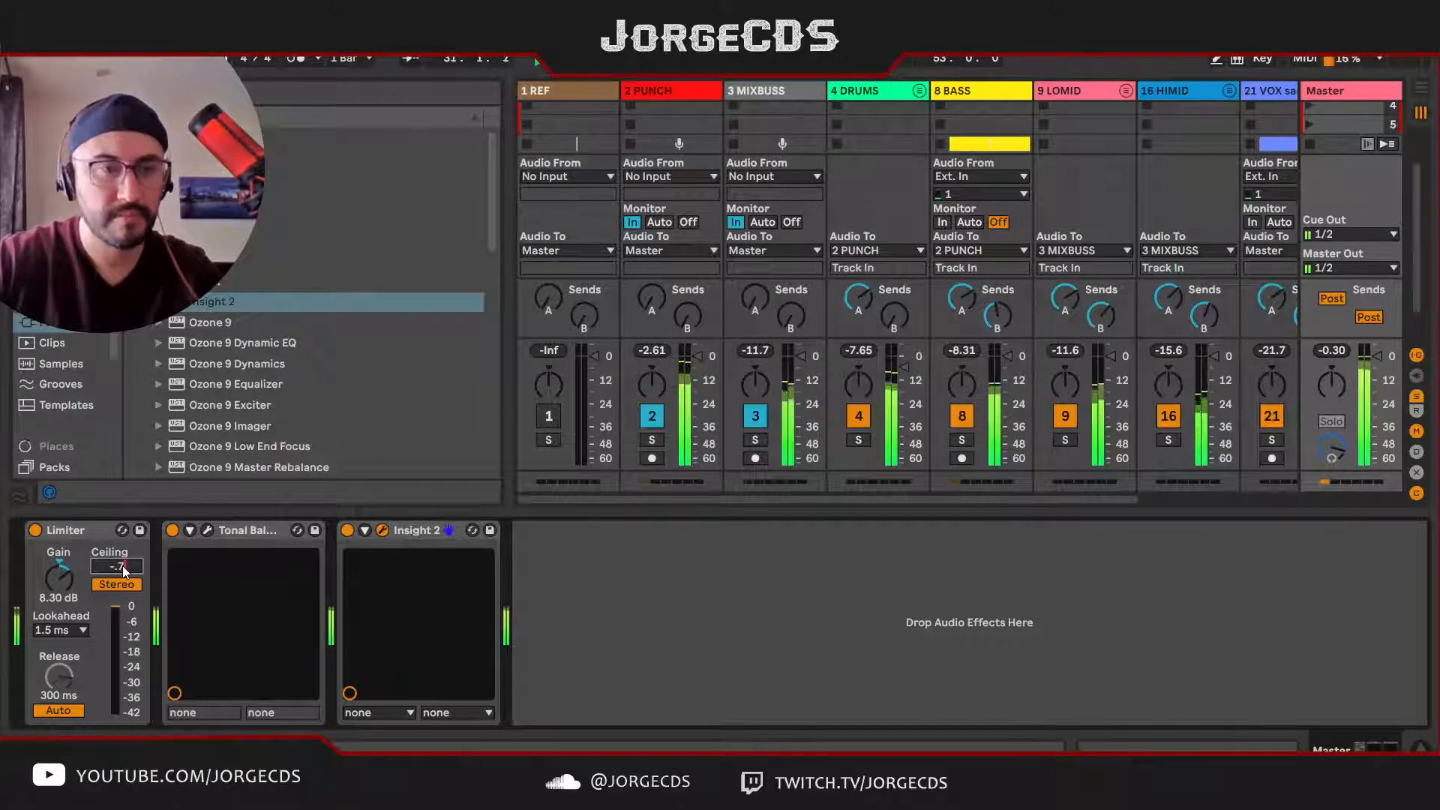
key(Return)
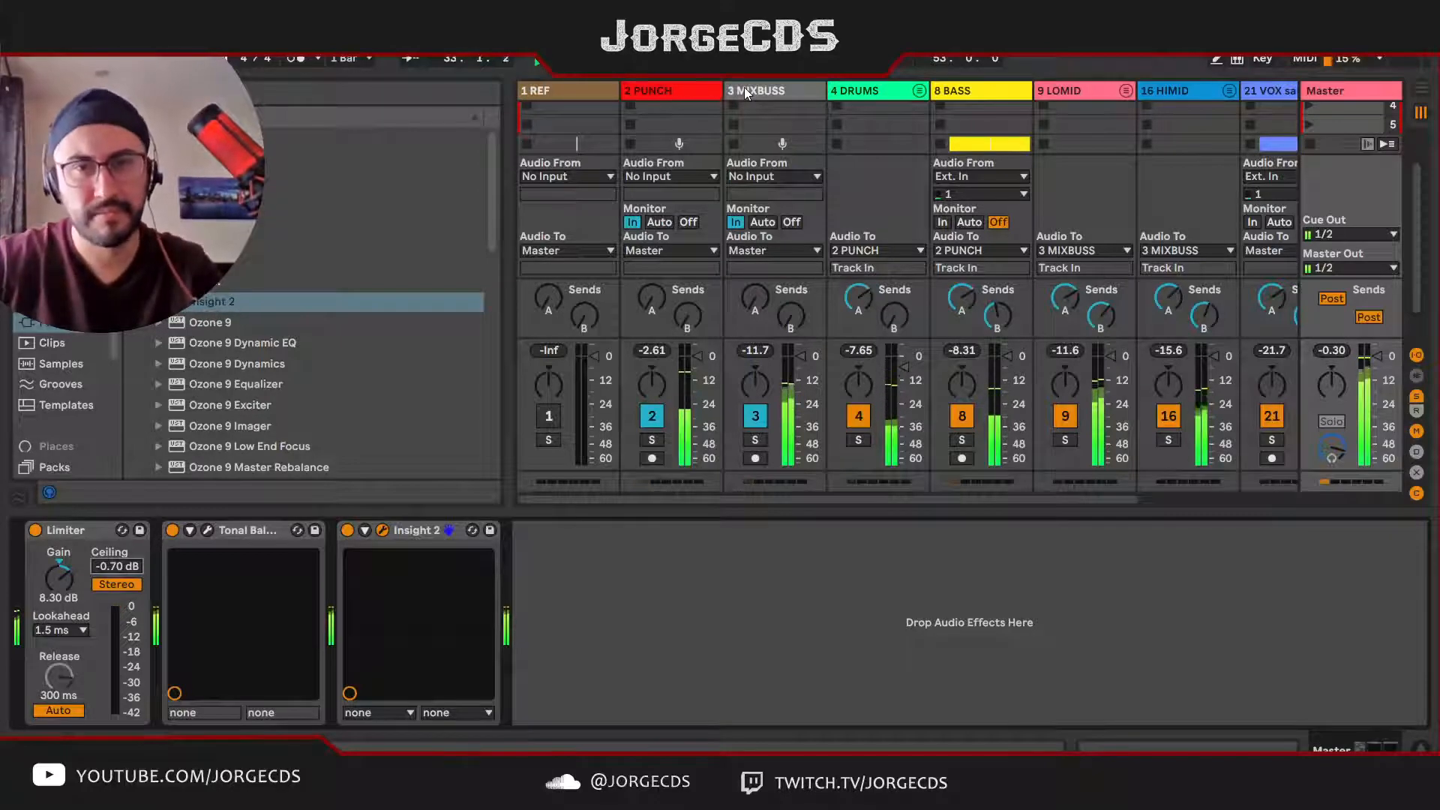
key(space)
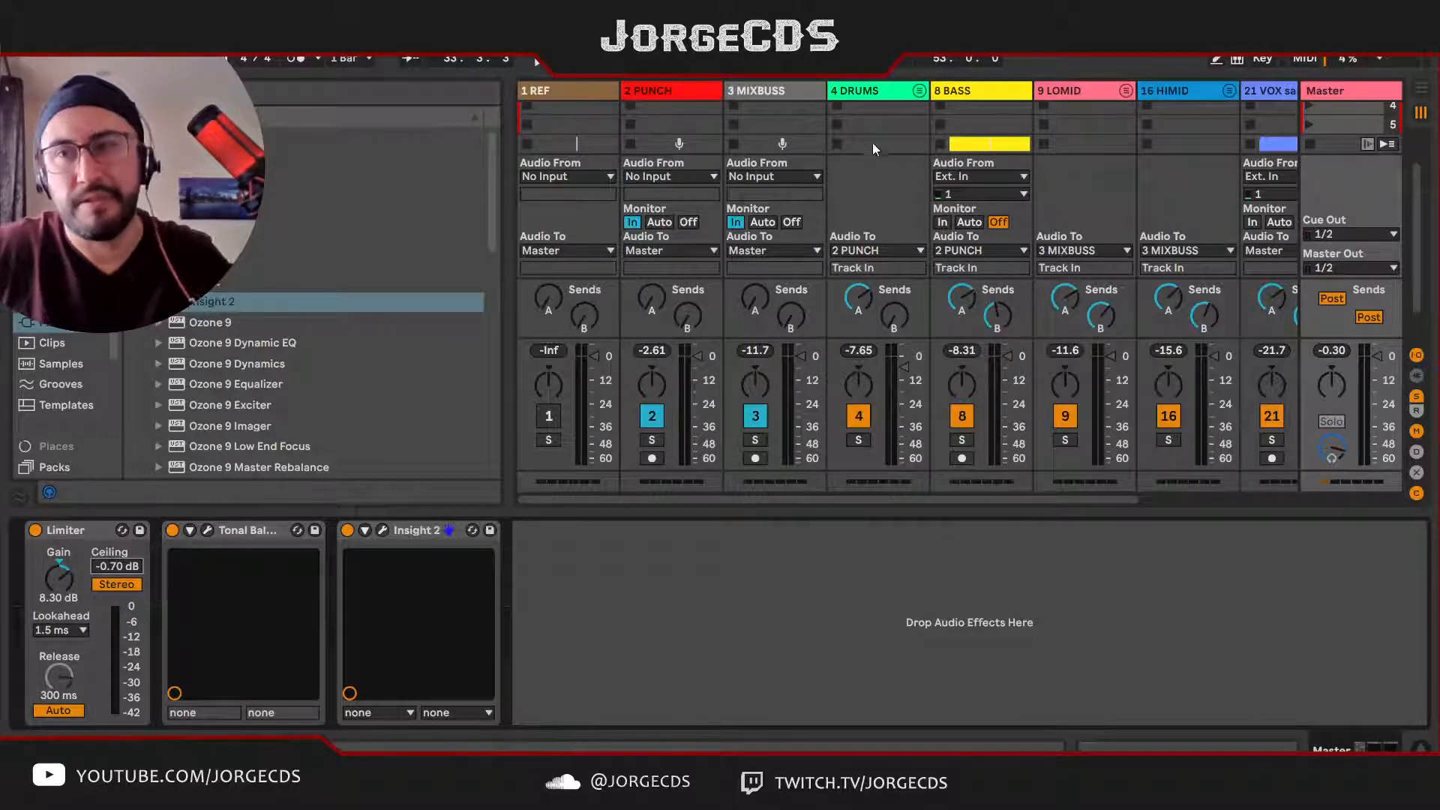
Step: Return to the Arrangement View, hide the browser and show the empty timeline past the Outro
key(Tab)
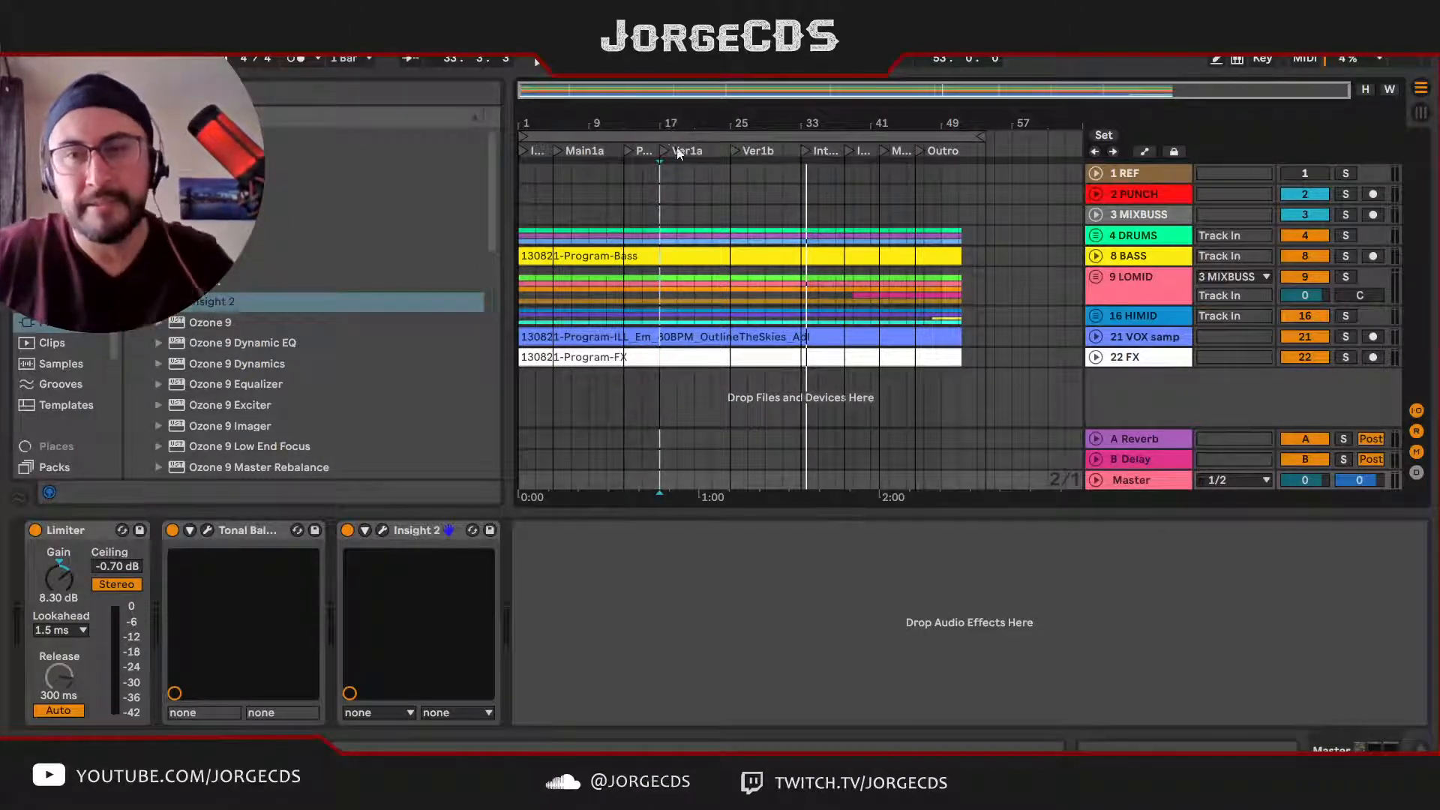
key(Tab)
key(Tab)
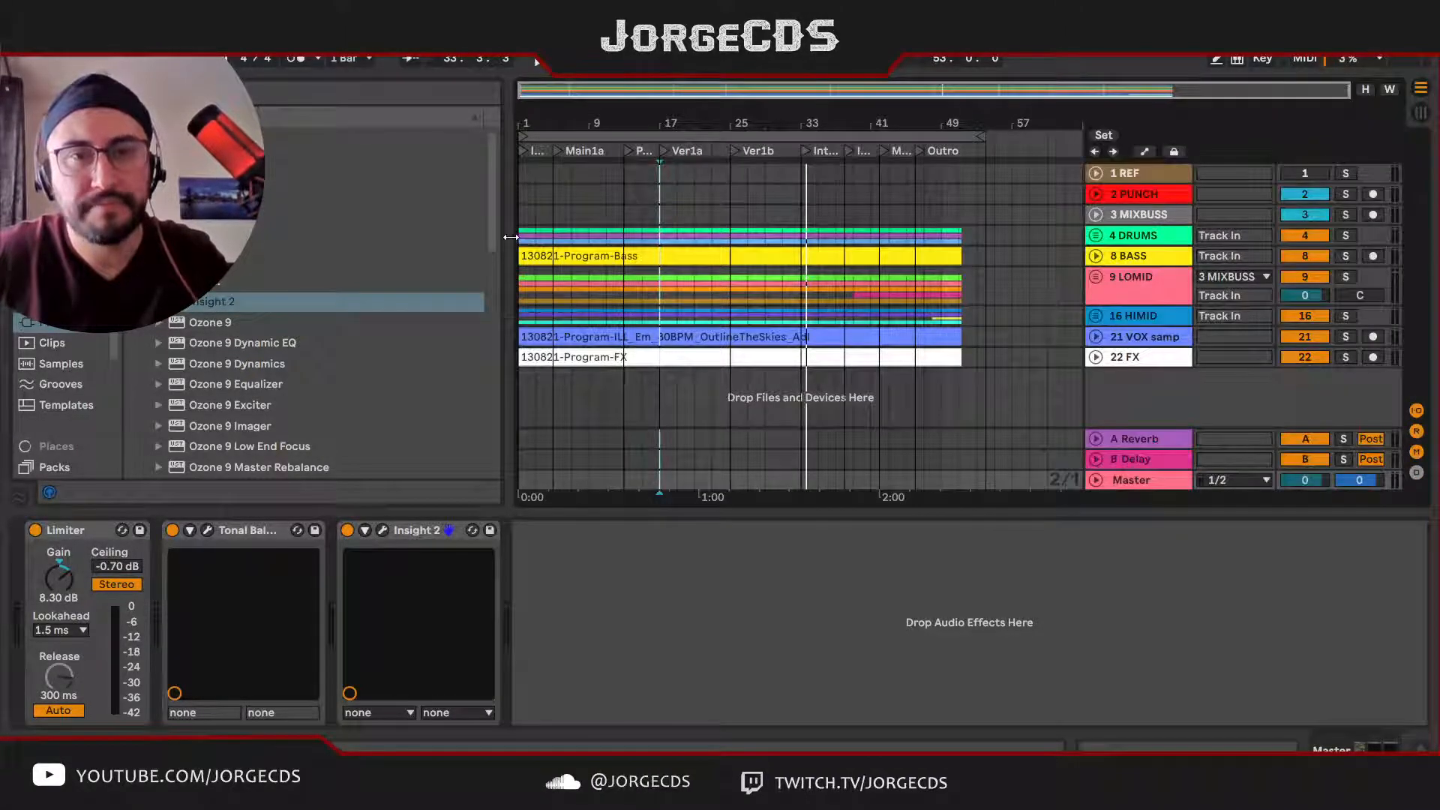
key(ctrl+alt+b)
drag(797, 115, 796, 127)
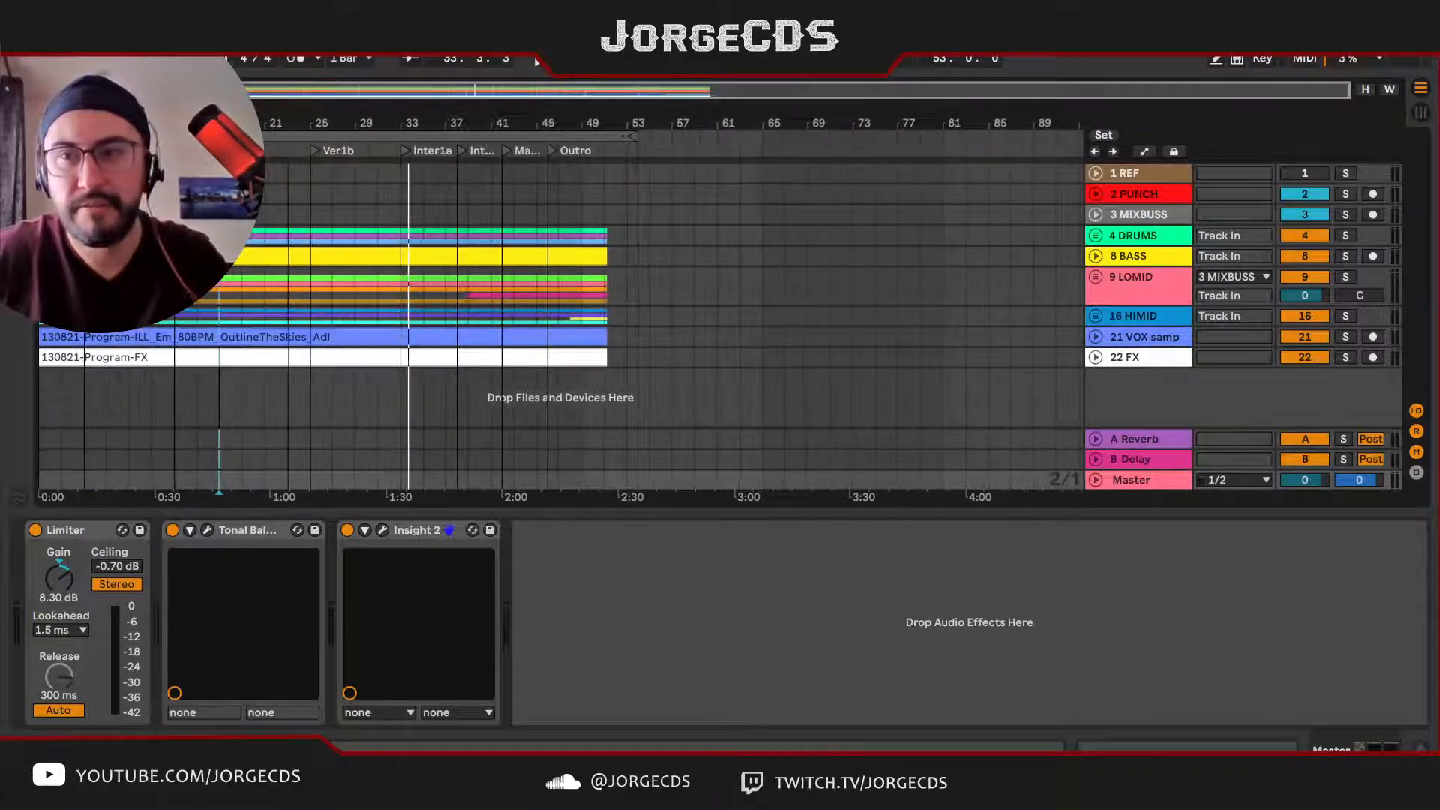
Step: Insert an audio track below the HIMID group and name it "# Notes"
click(1138, 317)
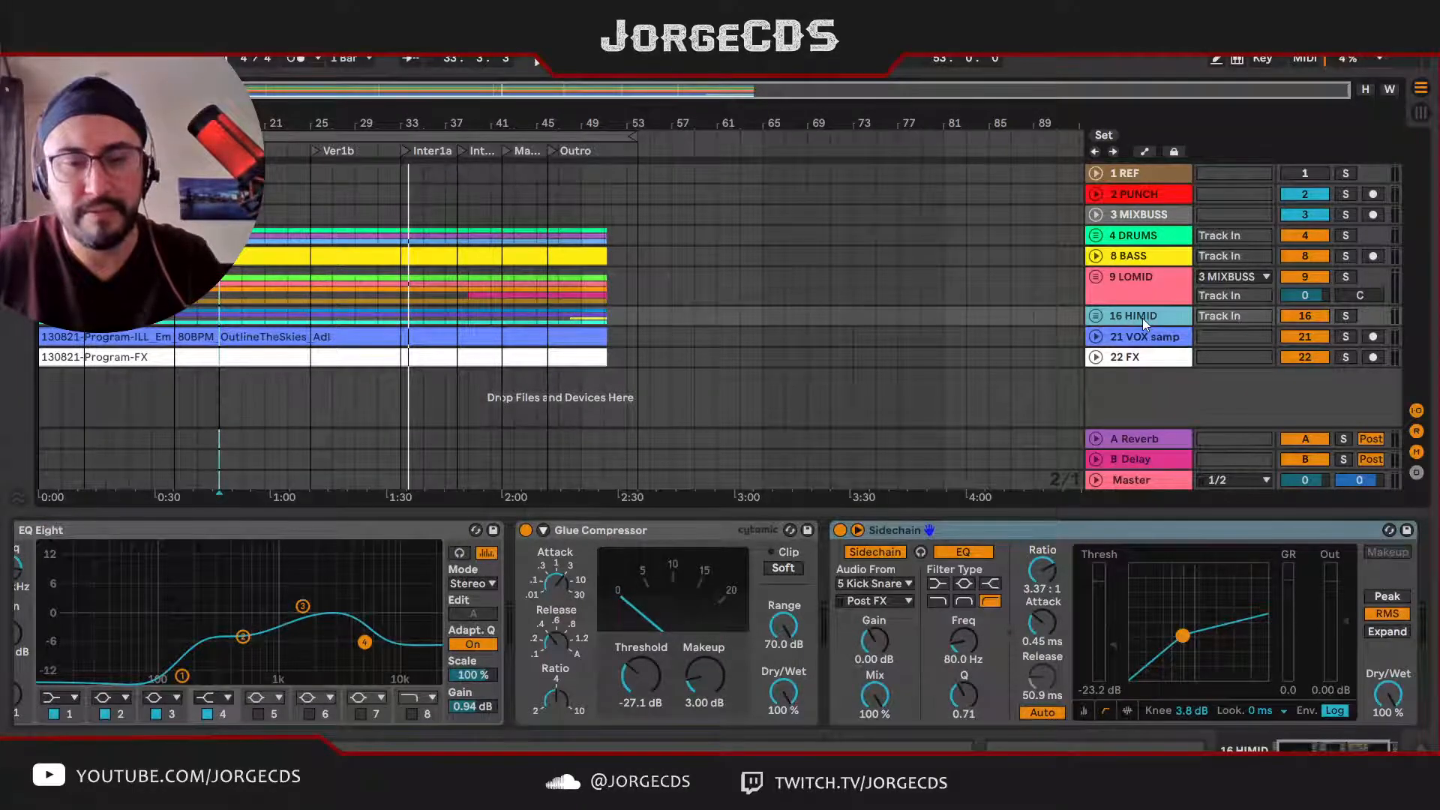
key(ctrl+t)
click(1139, 365)
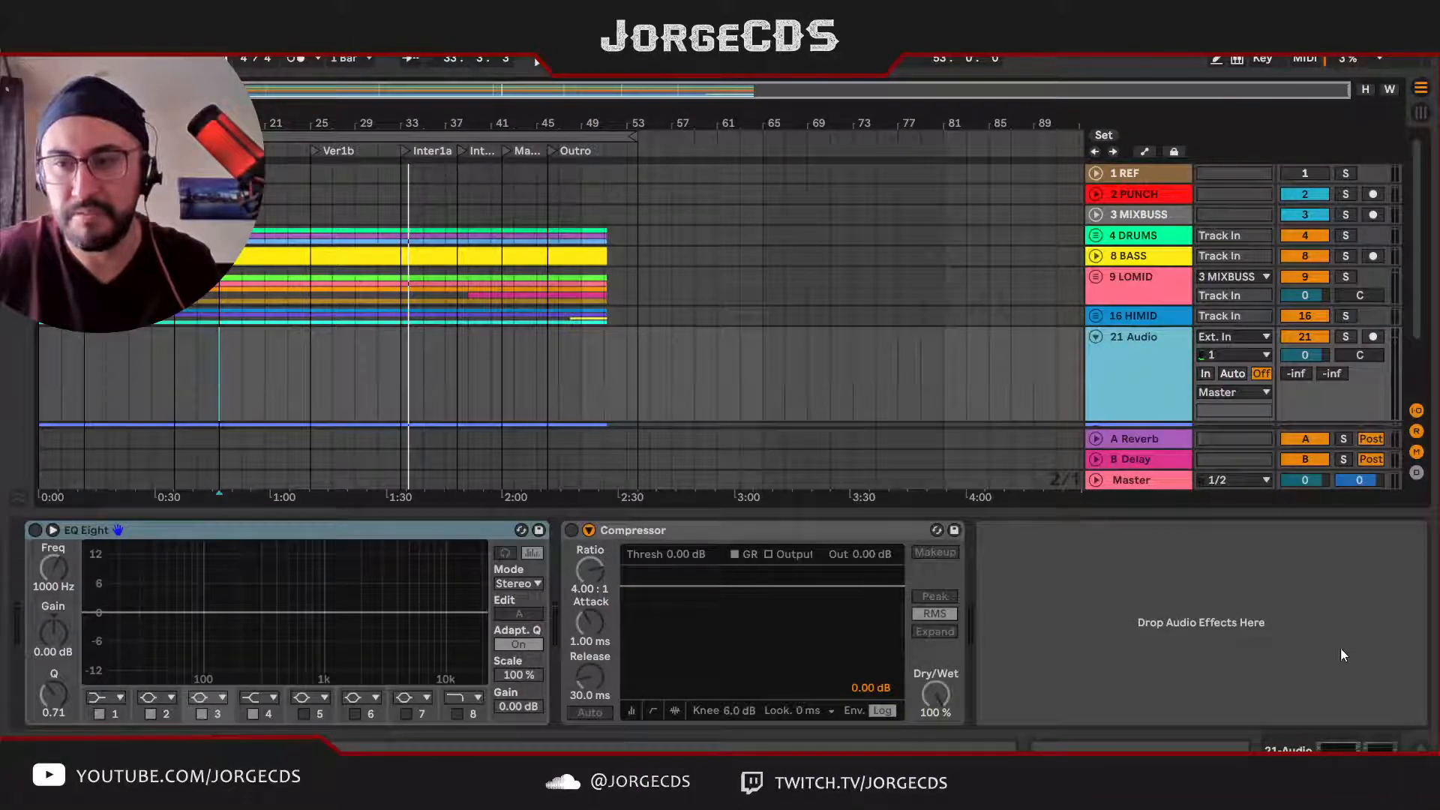
key(ctrl+z)
click(1158, 375)
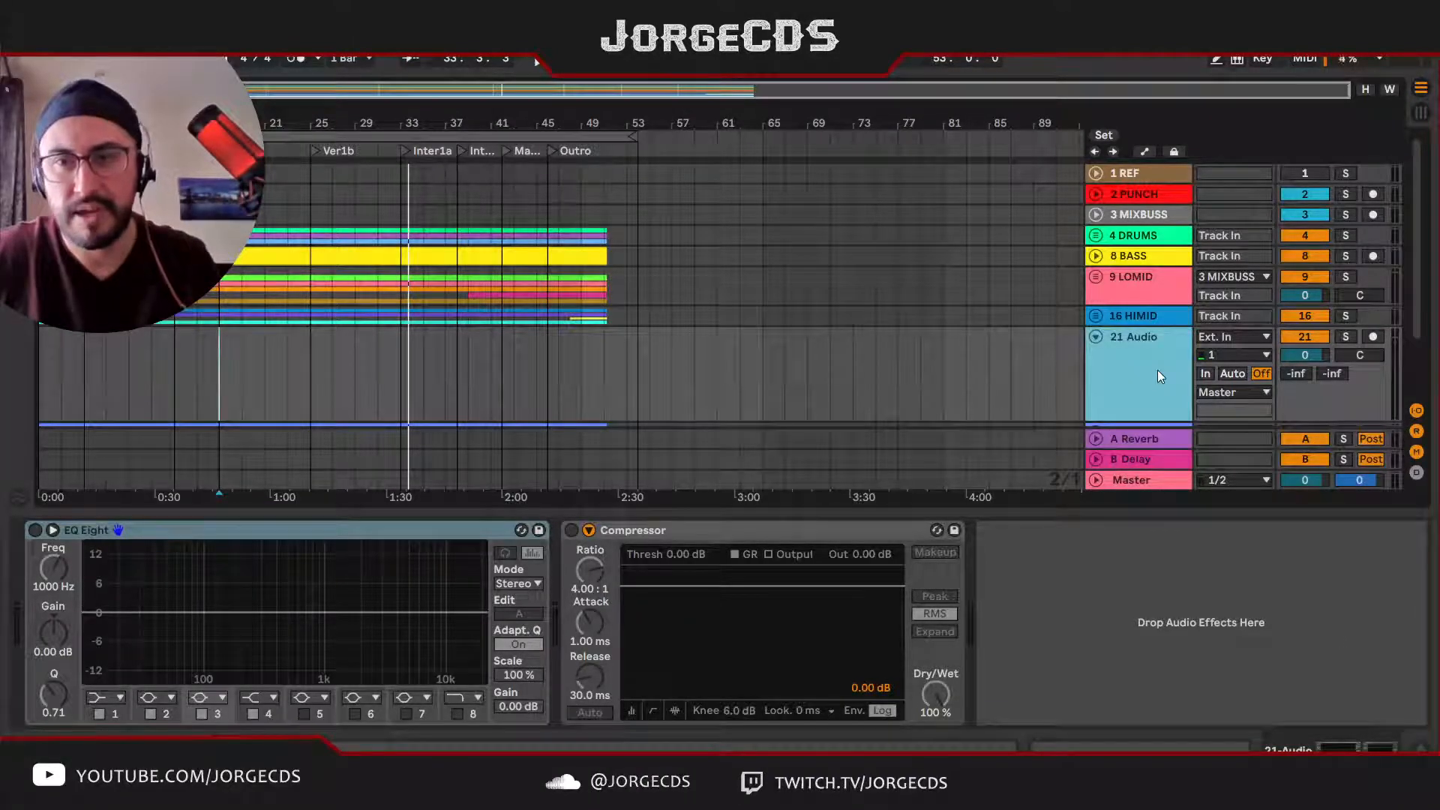
key(ctrl+r)
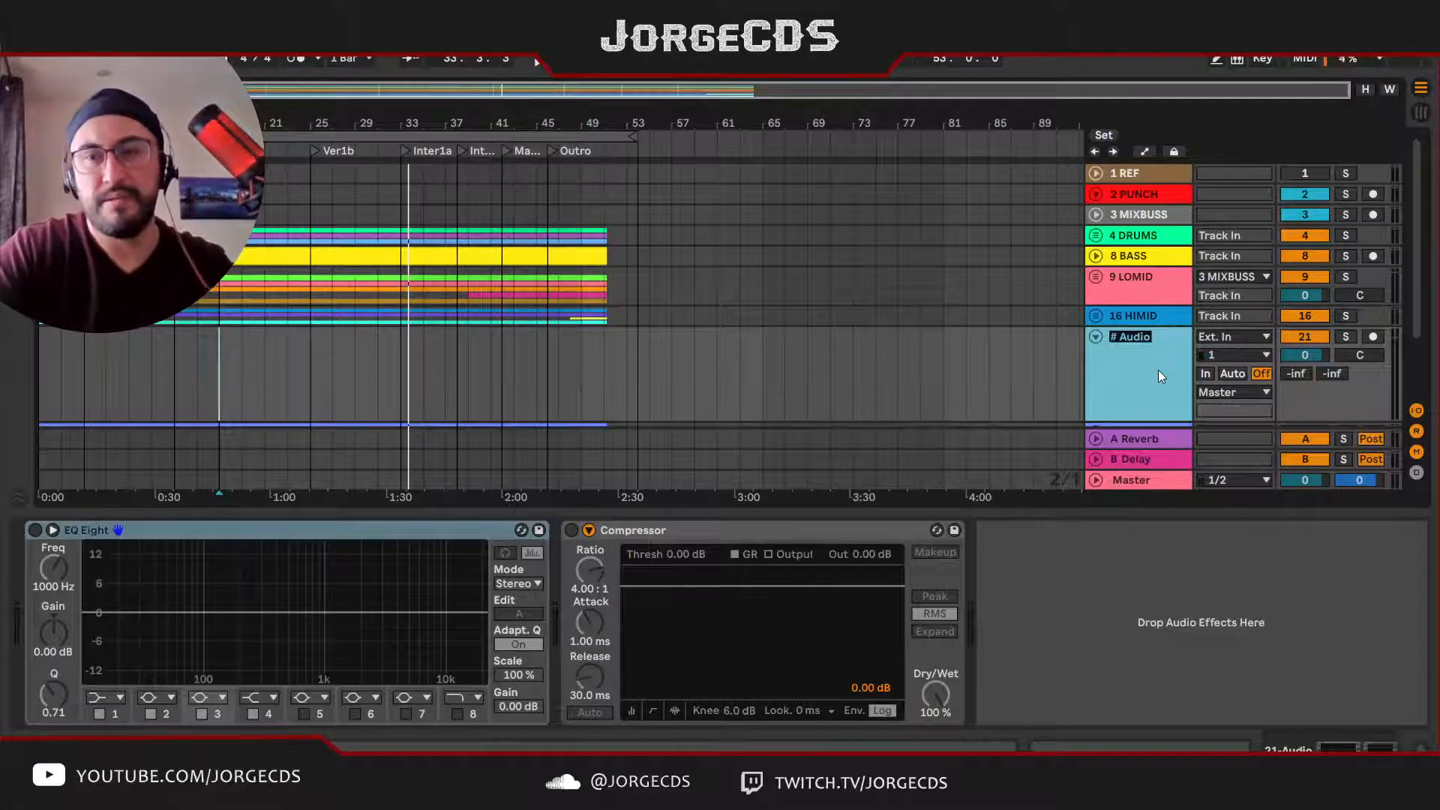
text(# G)
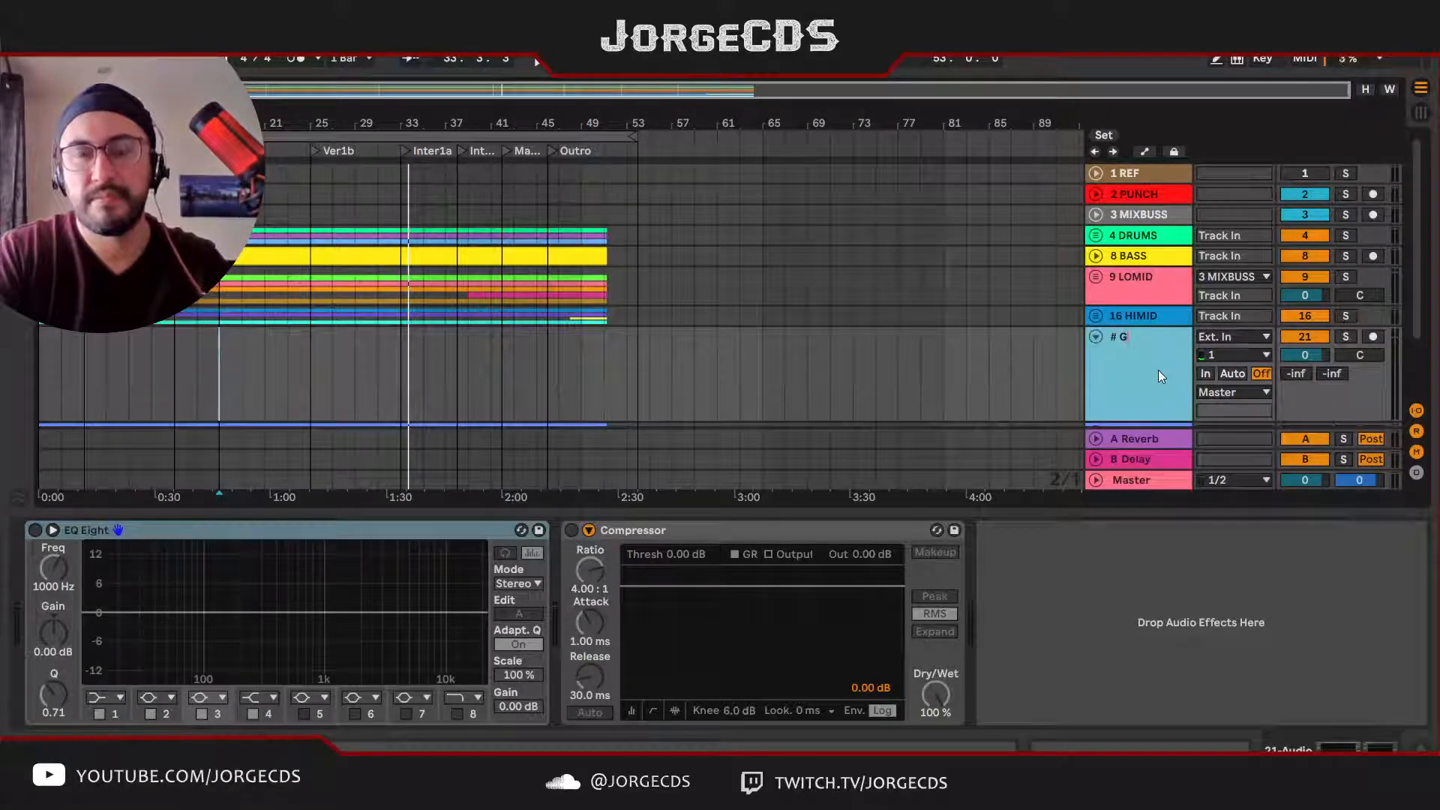
key(BackSpace)
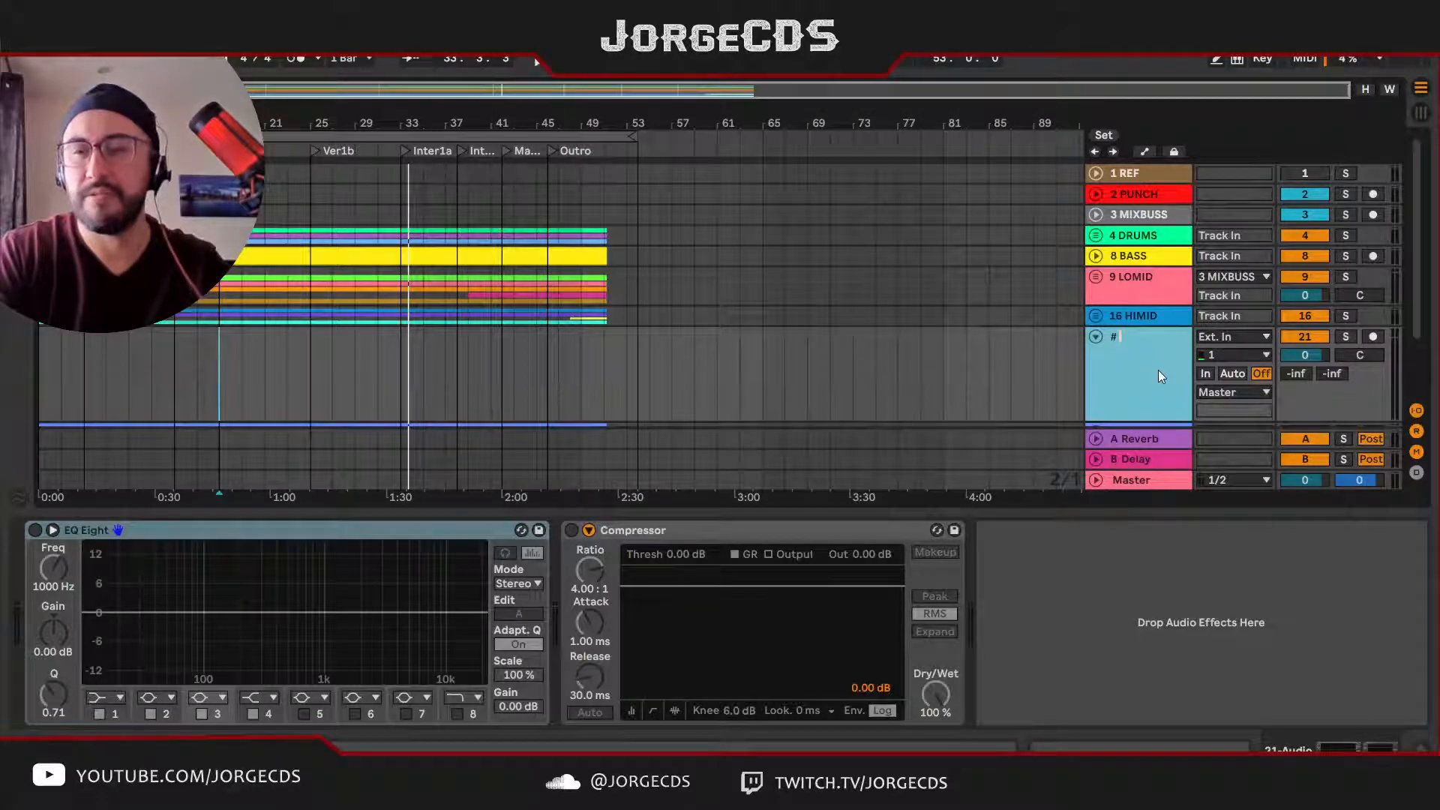
text(Notes)
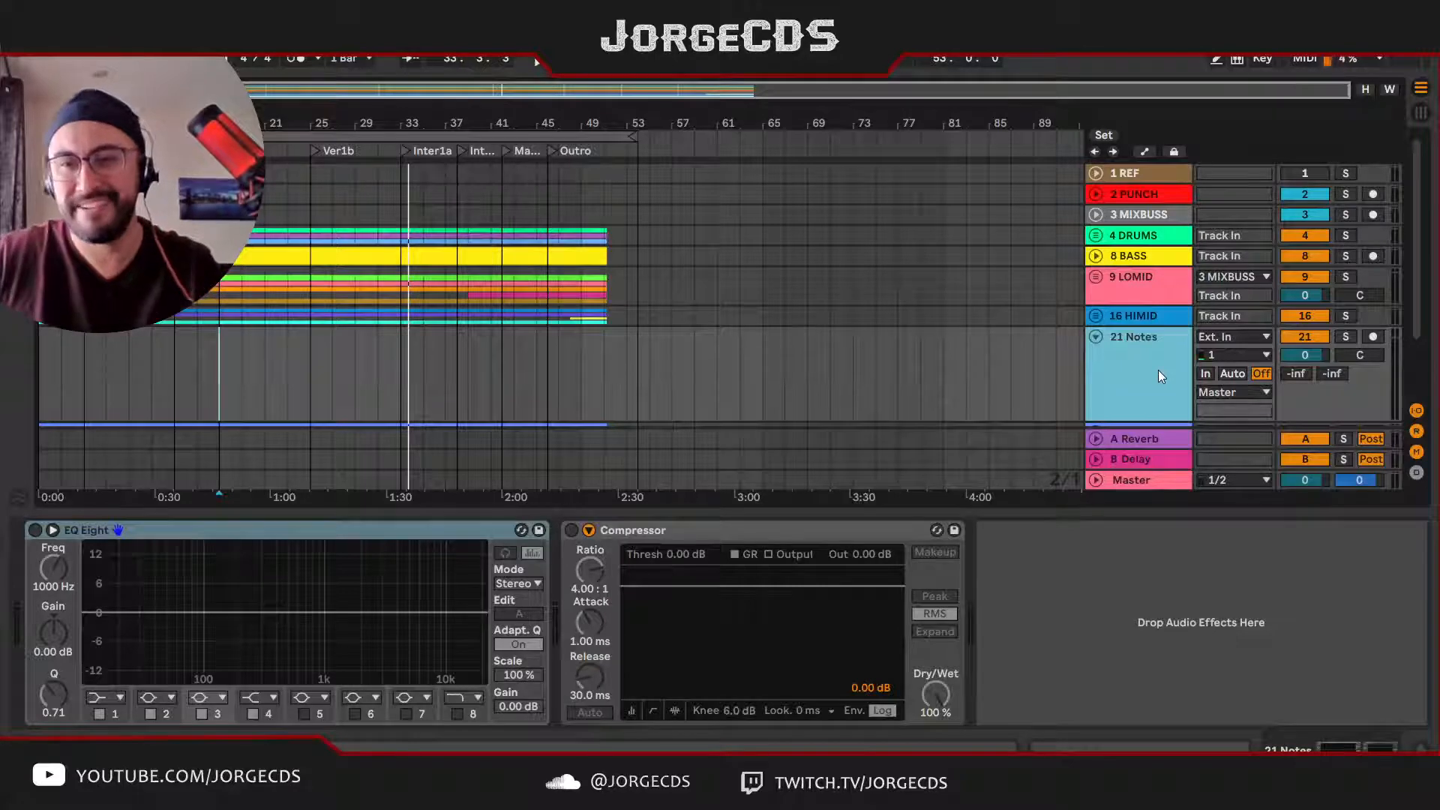
Step: Group the Notes track and name the new group "# GTR Group"
key(ctrl+g)
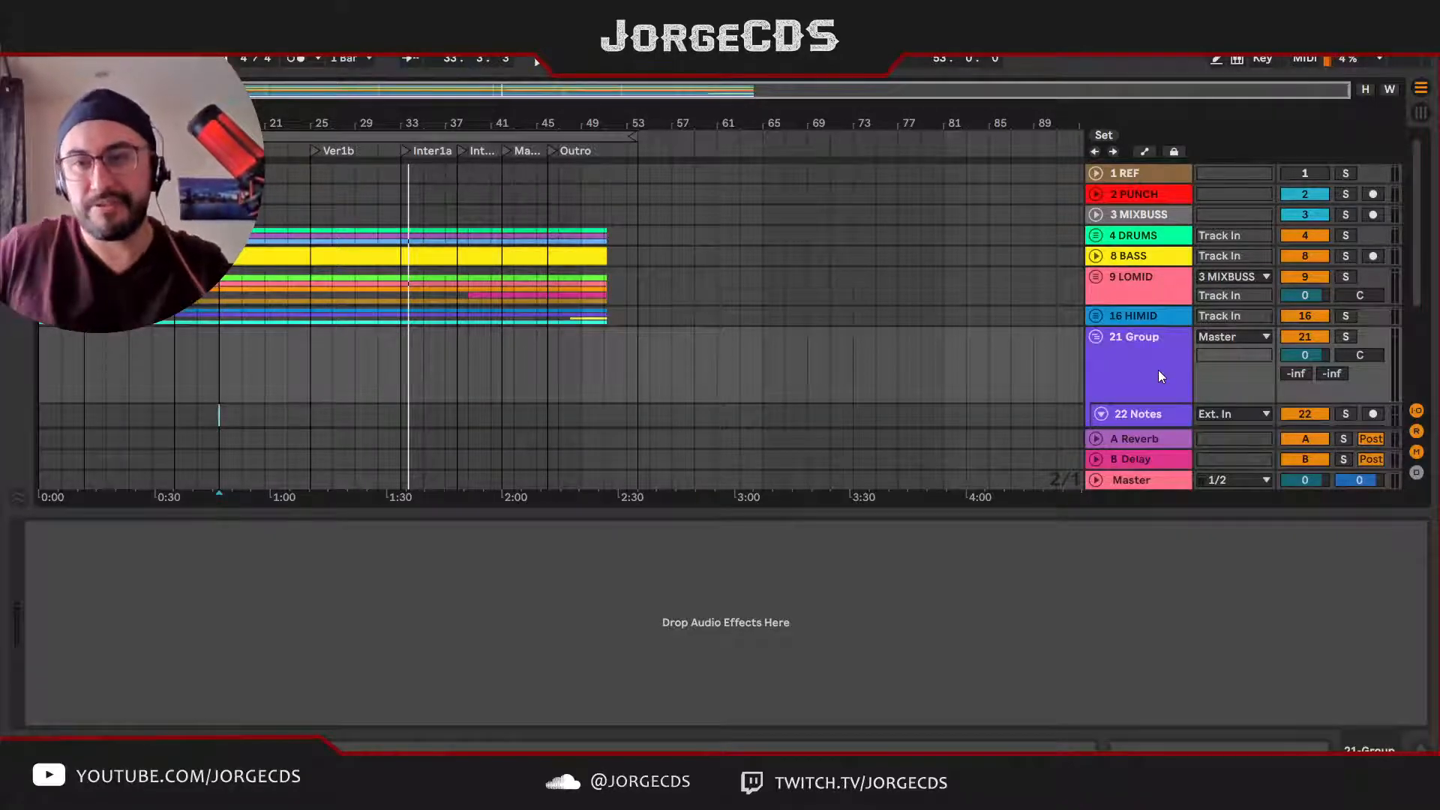
click(1144, 352)
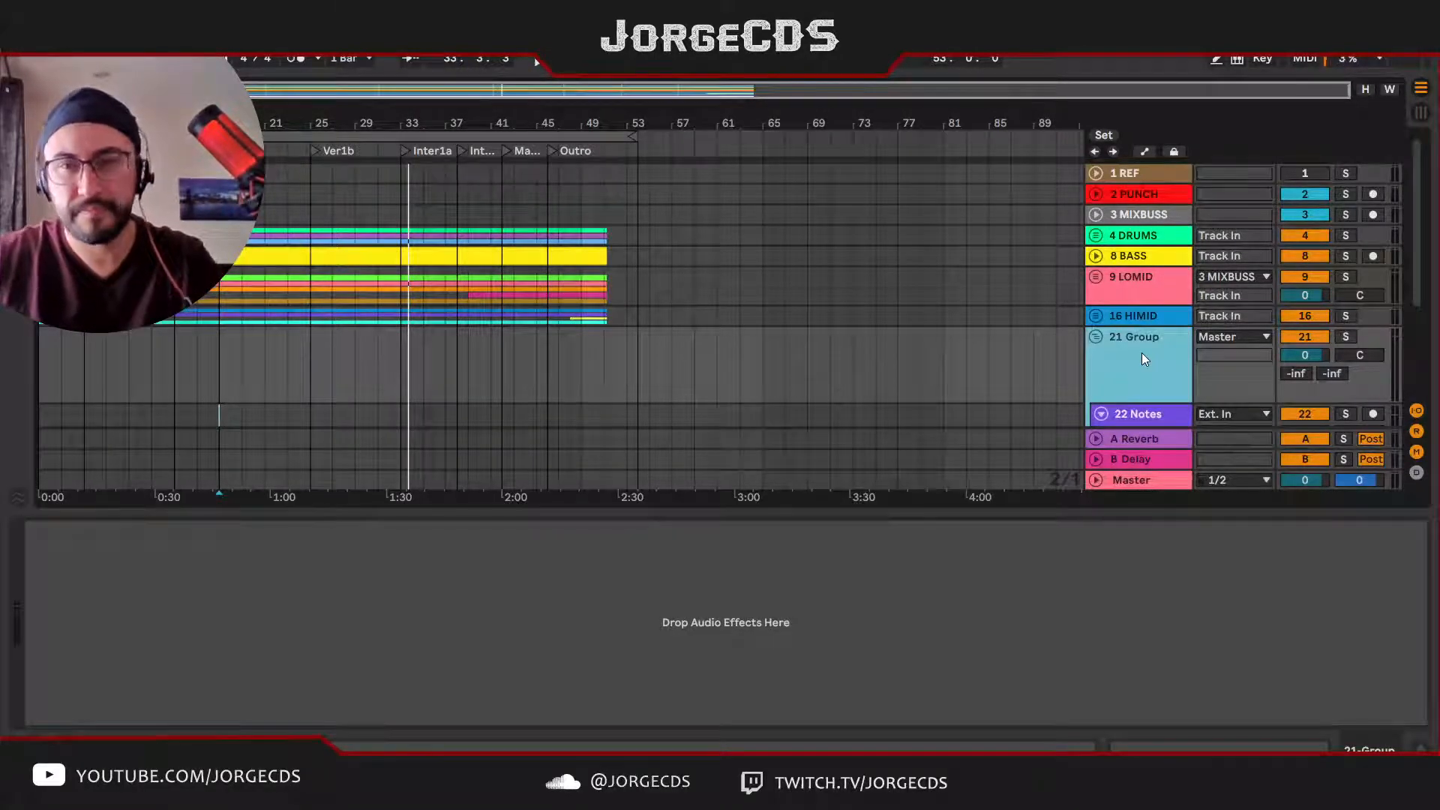
key(ctrl+r)
text(#)
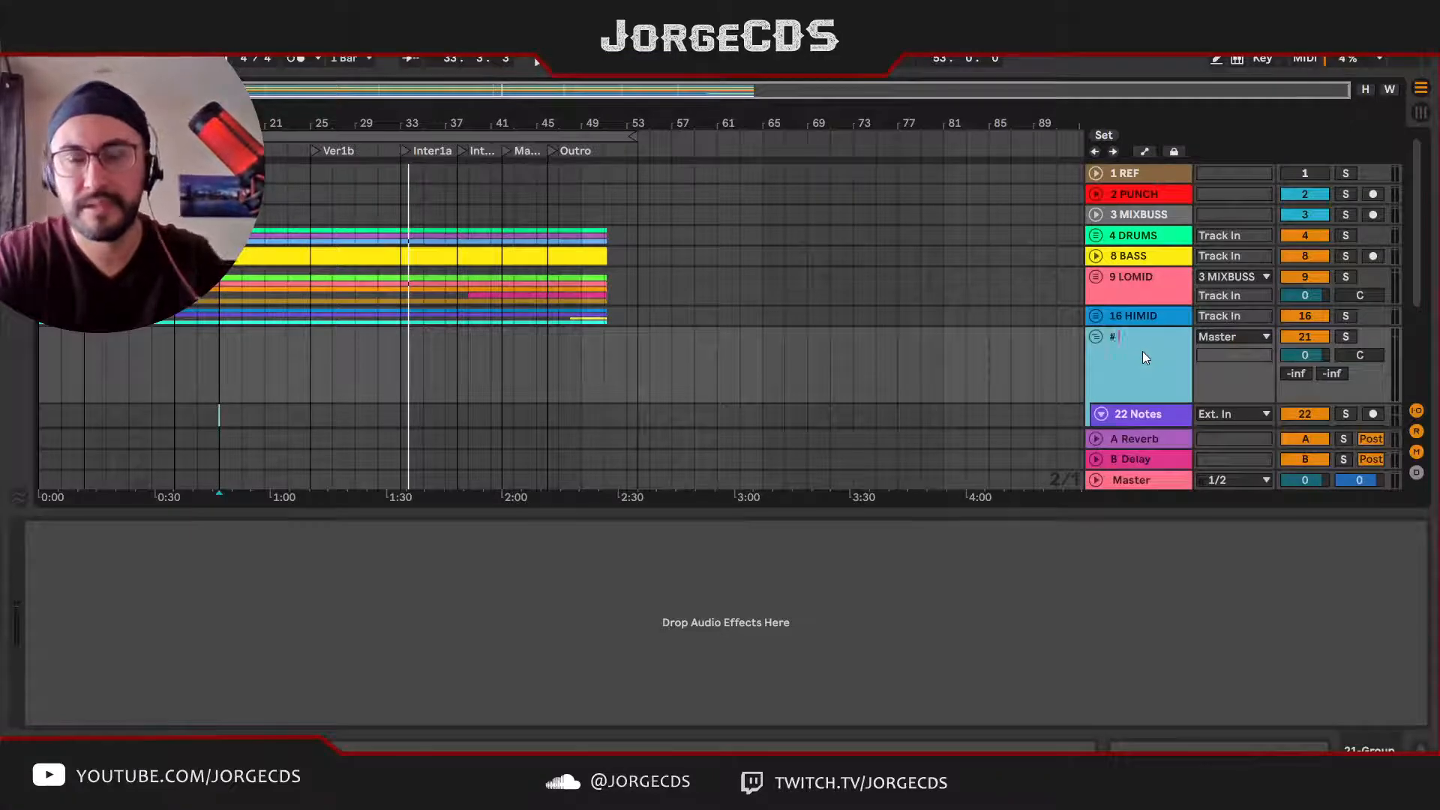
text( GTR Grd)
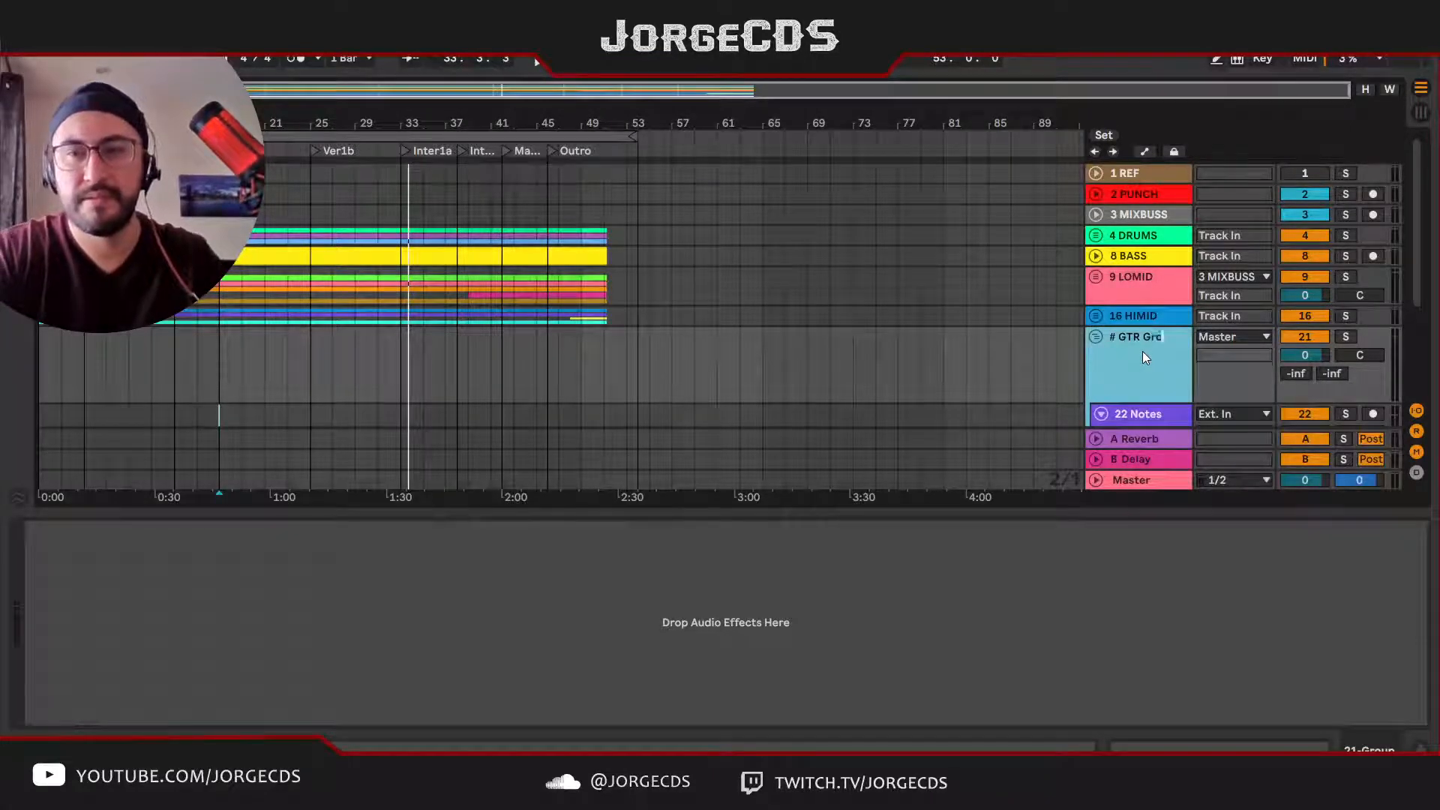
text(up)
key(Return)
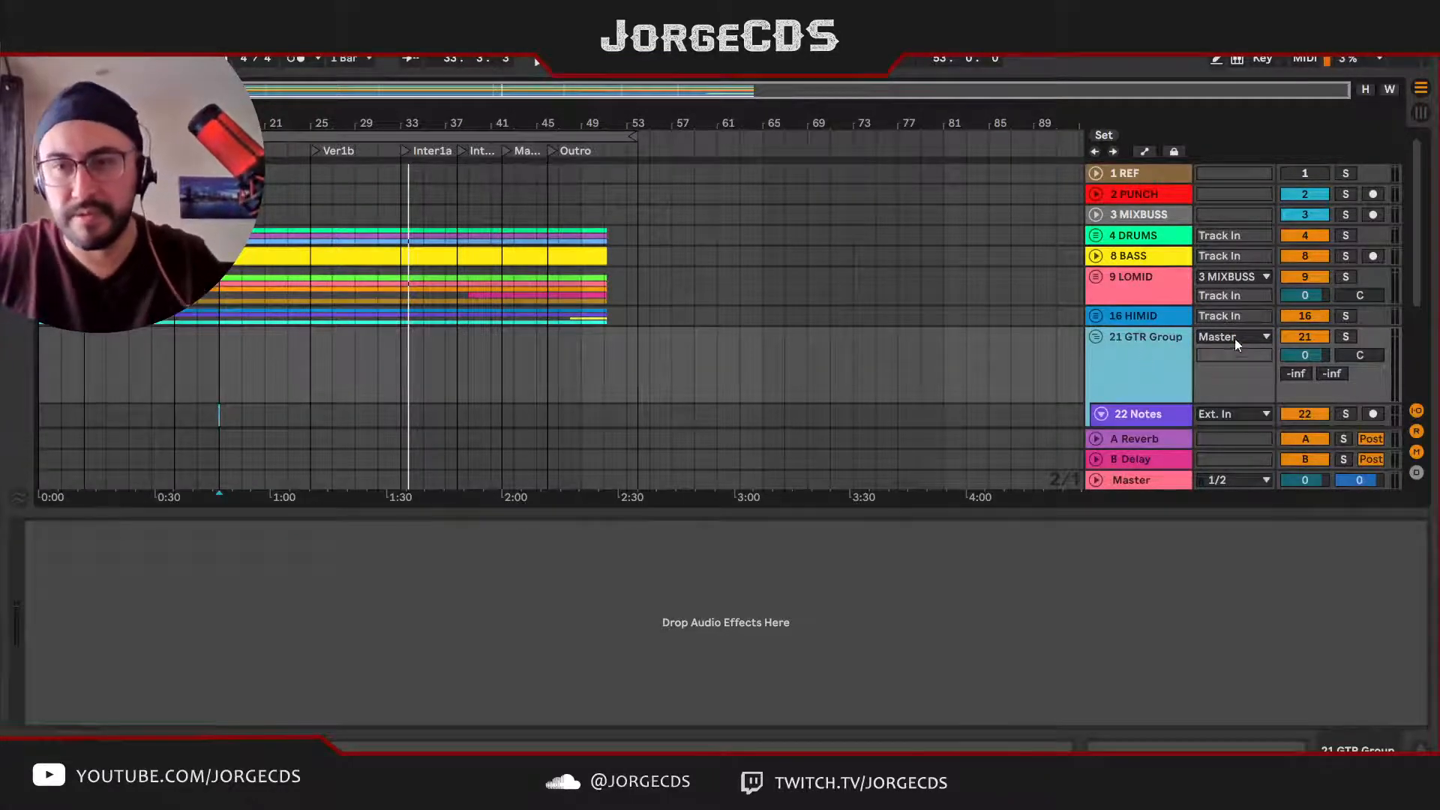
Step: Route the GTR Group's output to 3 MIXBUSS and arm the Notes track for recording
click(1235, 340)
click(1223, 425)
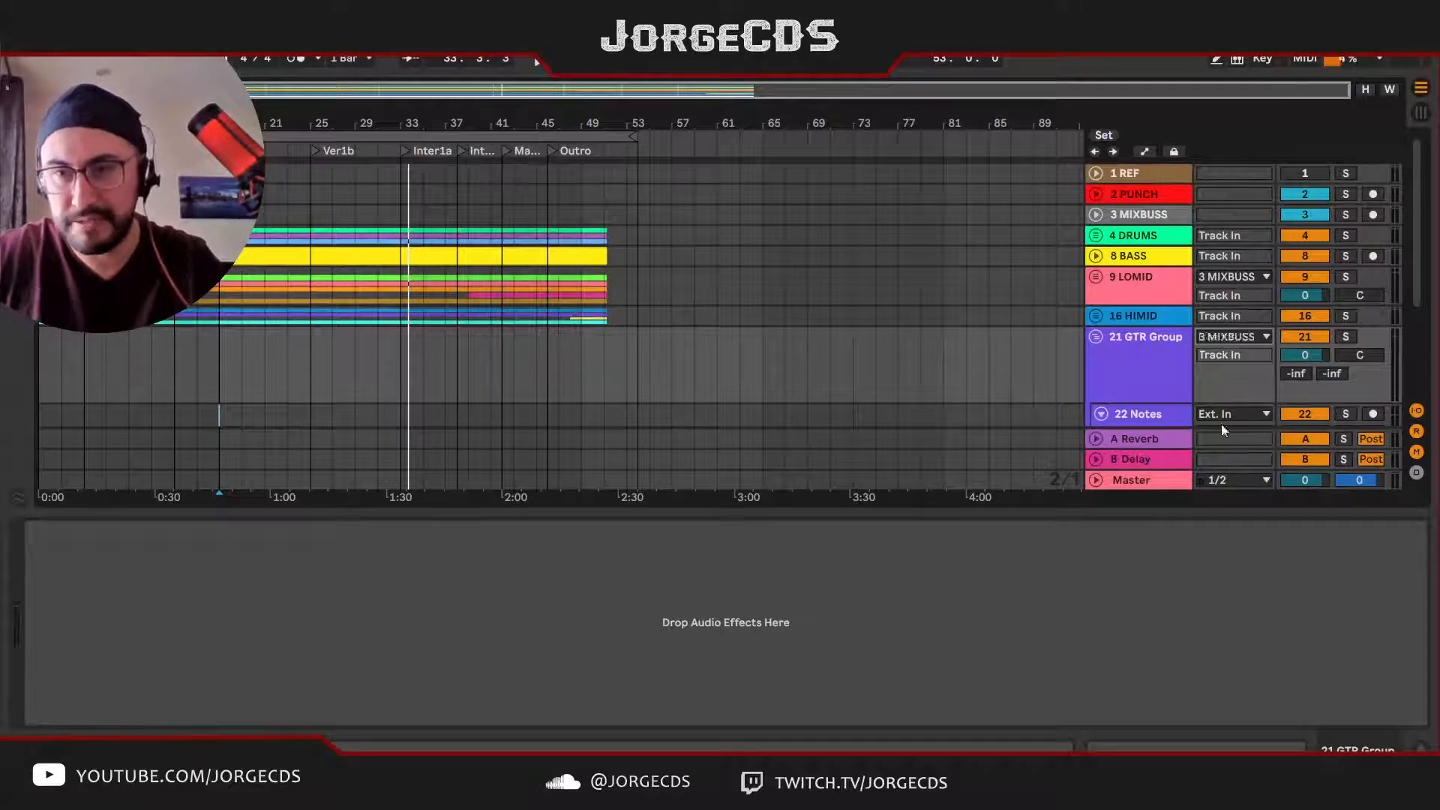
click(1150, 403)
click(1374, 349)
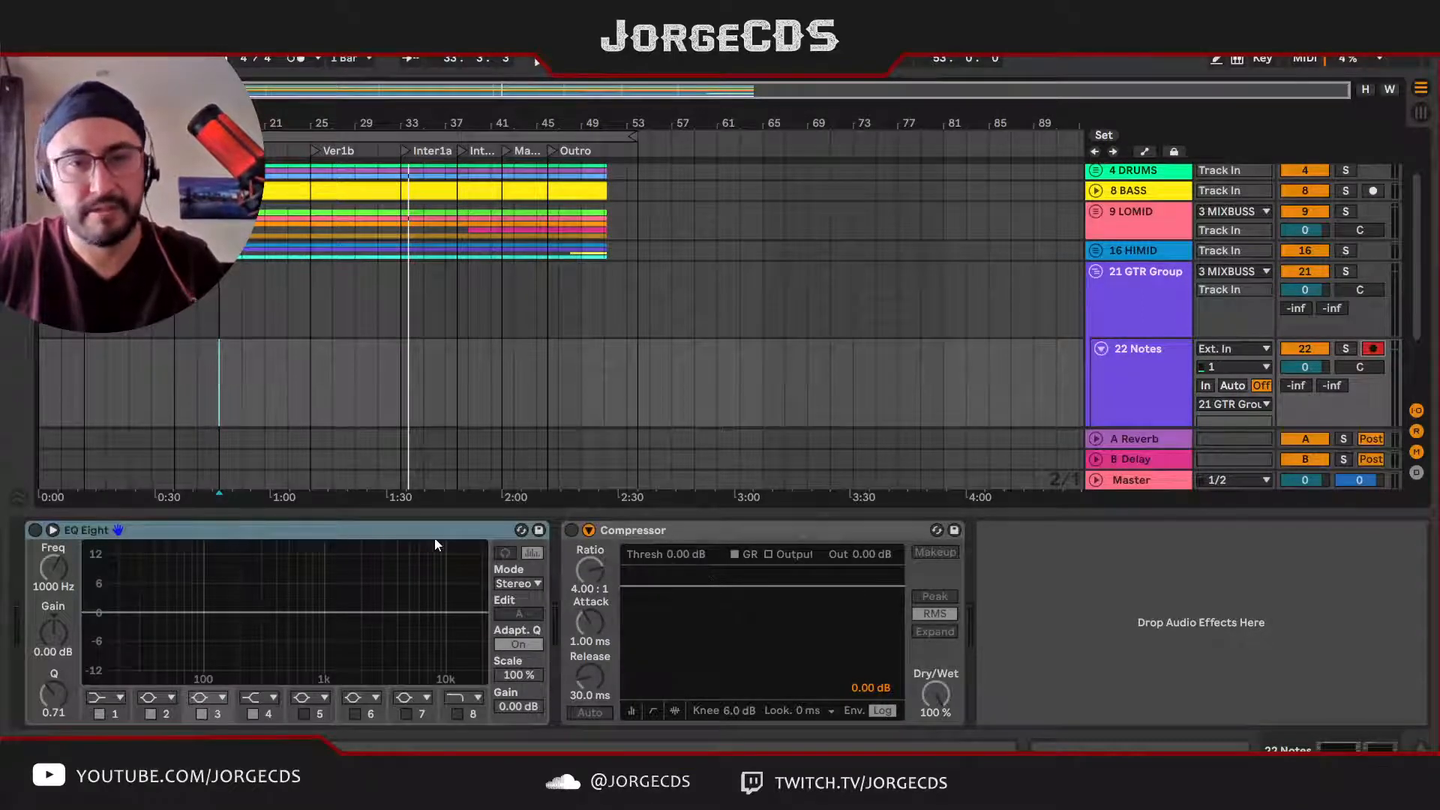
Step: Show the browser and look through its plug-ins and audio effects
click(19, 88)
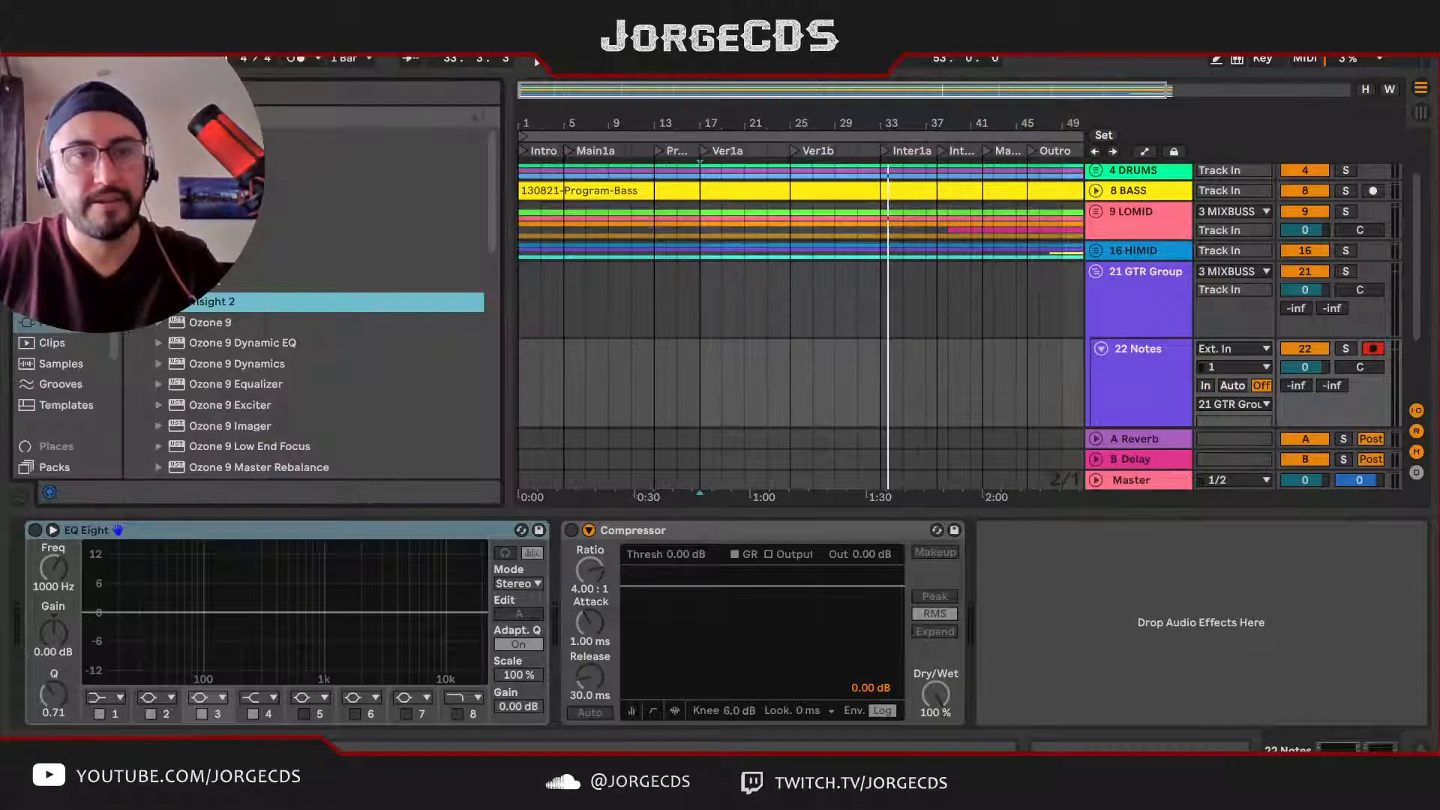
scroll(159, 367, down, 1)
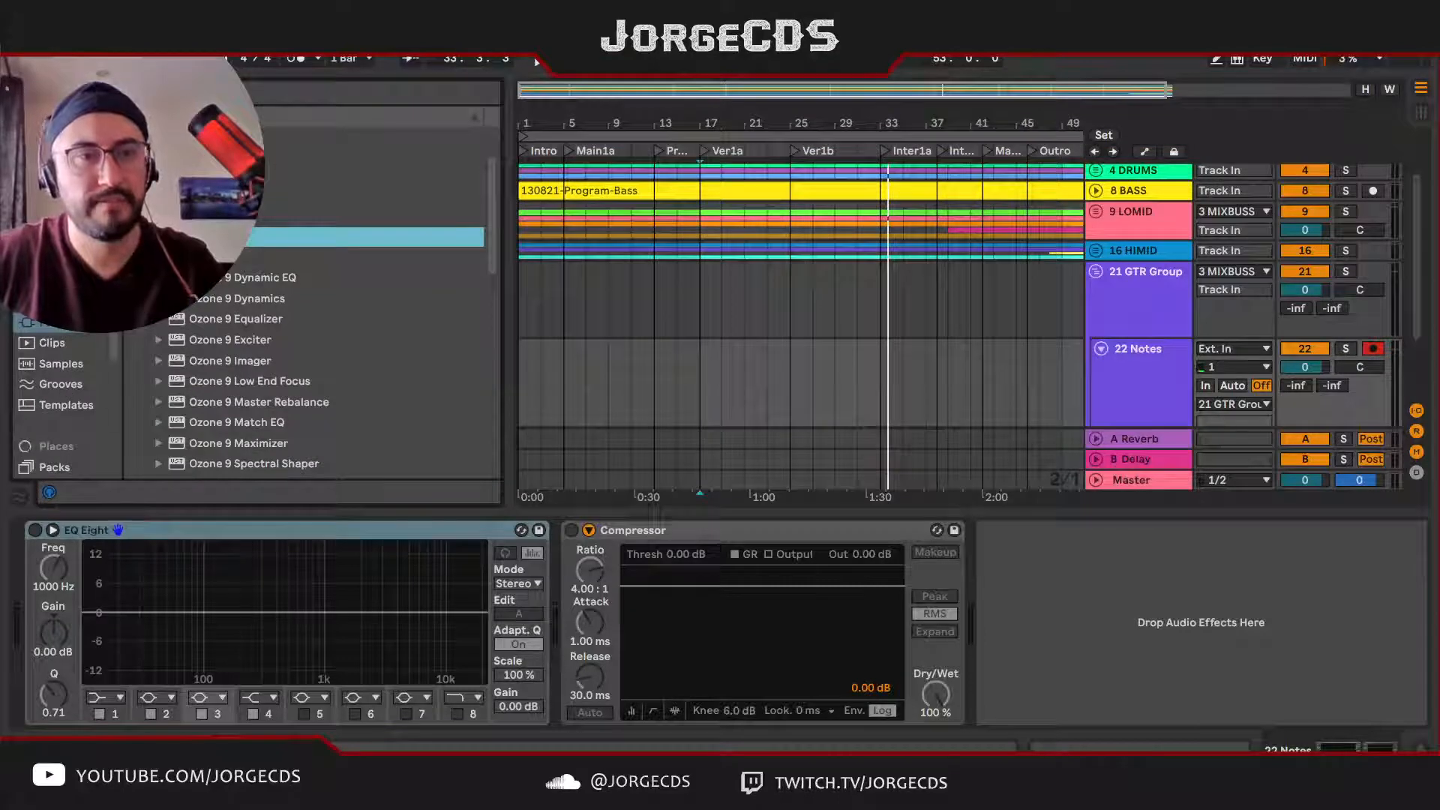
scroll(158, 315, up, 1)
click(61, 260)
scroll(188, 263, up, 1)
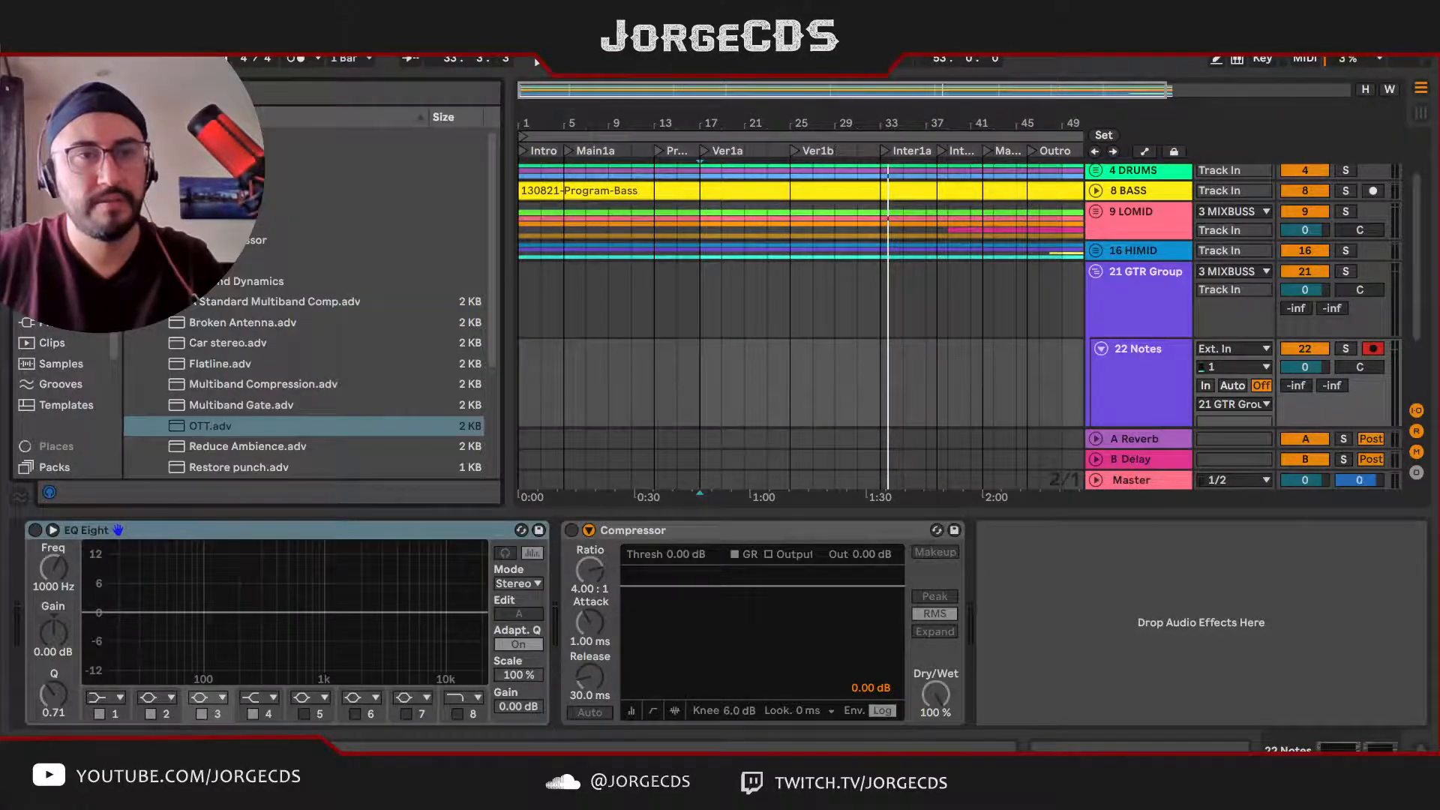
Step: Set the loop brace over the Ver1a section, from bar 17 to bar 25
drag(772, 129, 776, 104)
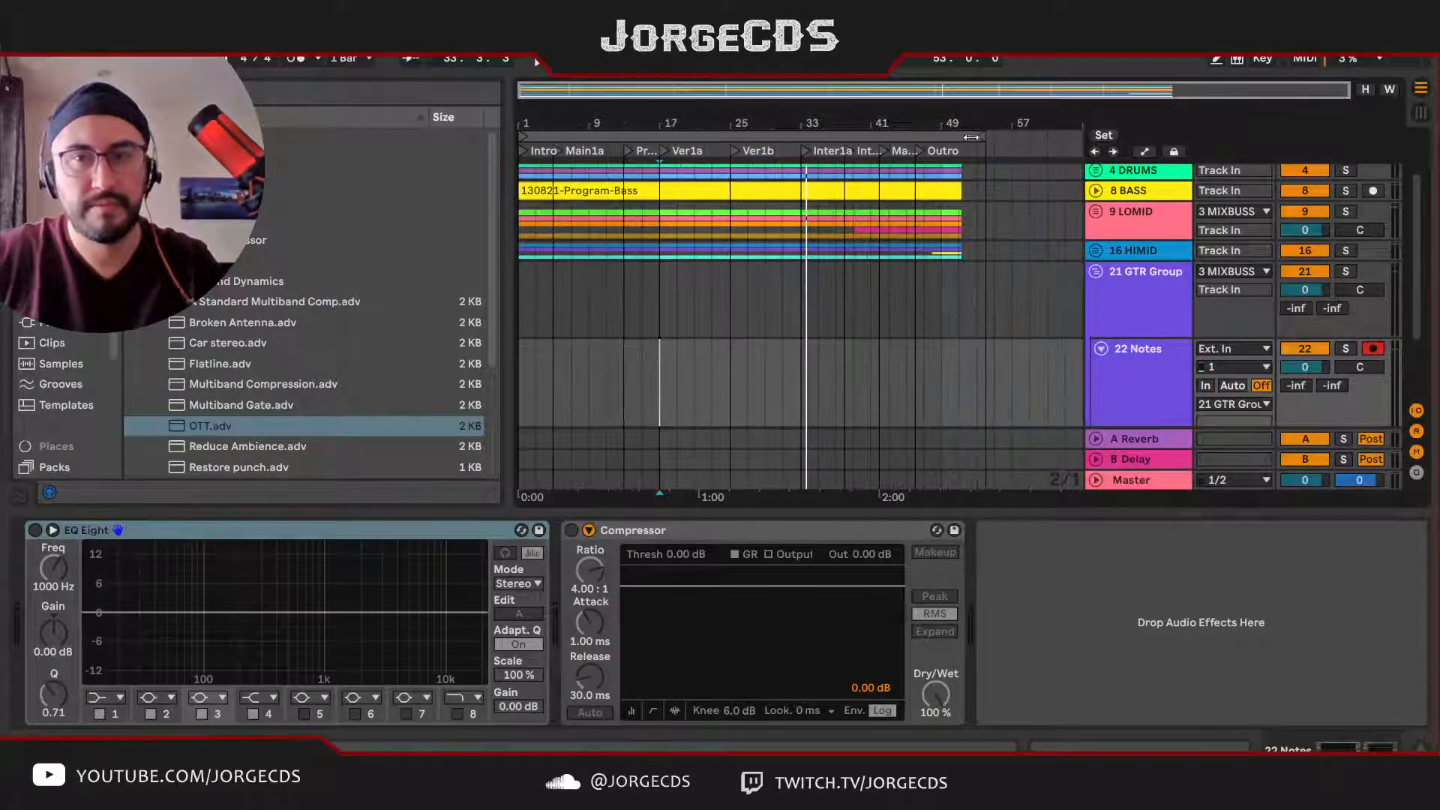
drag(978, 136, 730, 136)
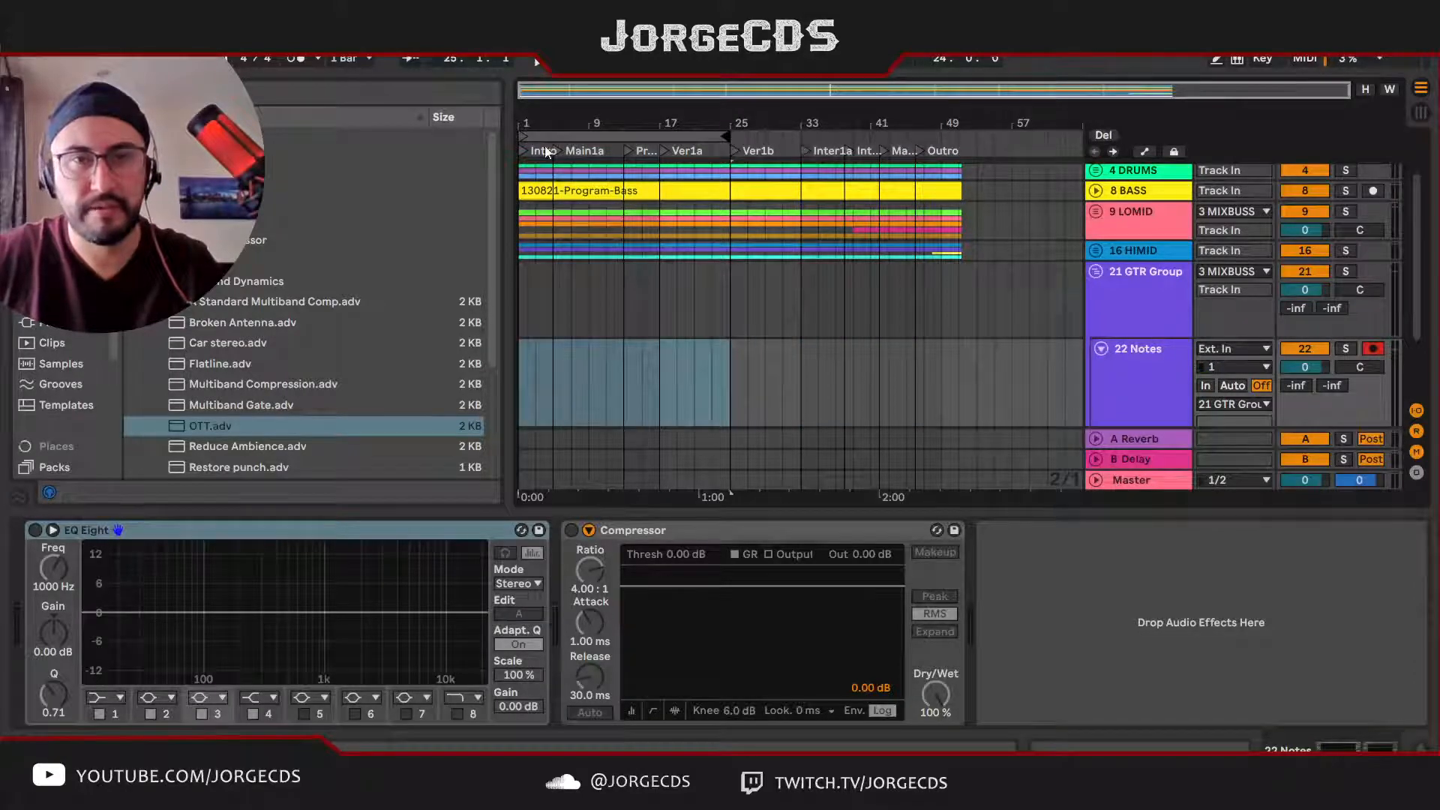
drag(528, 134, 660, 135)
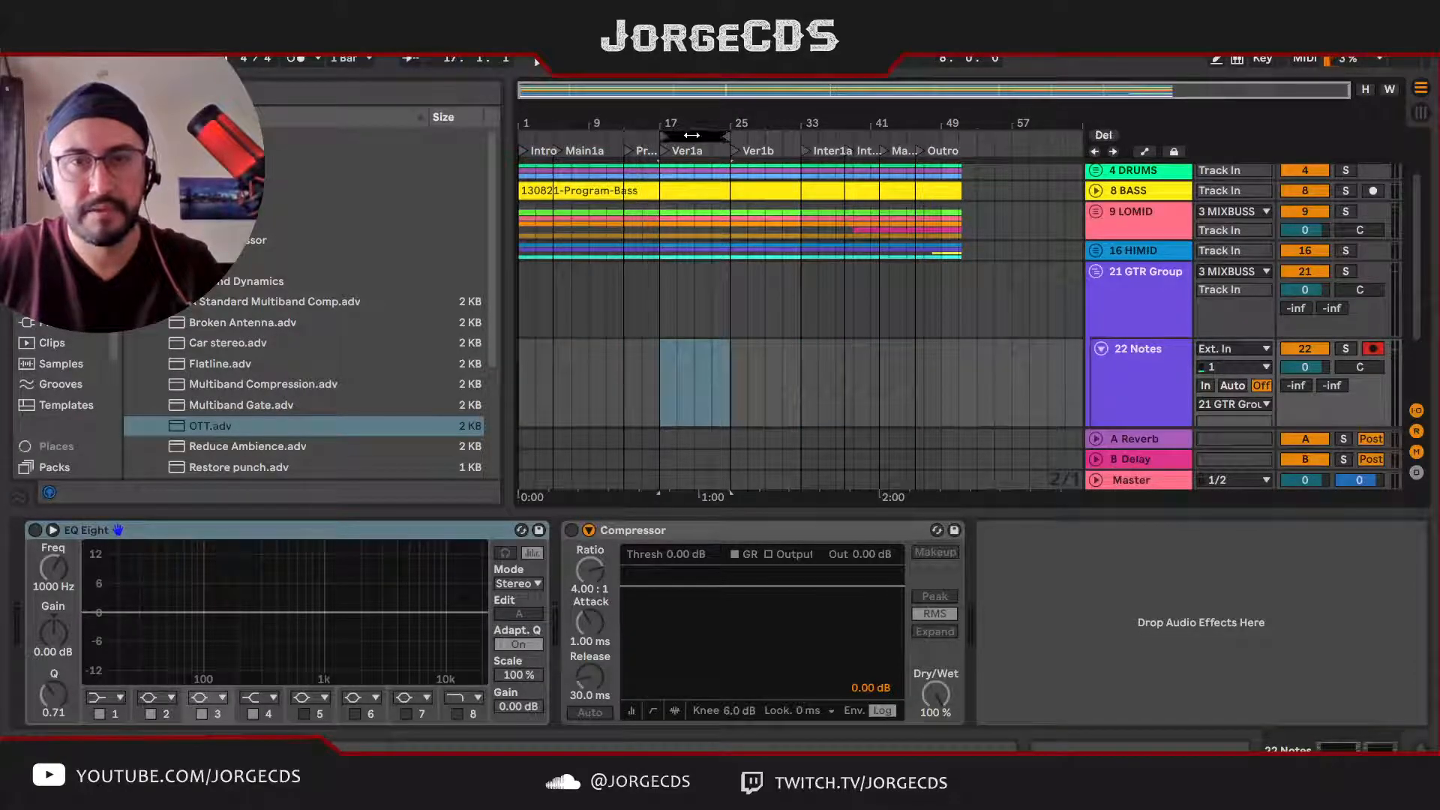
Step: Solo the 3 MIXBUSS track and play the looped Ver1a section
scroll(913, 193, up, 3)
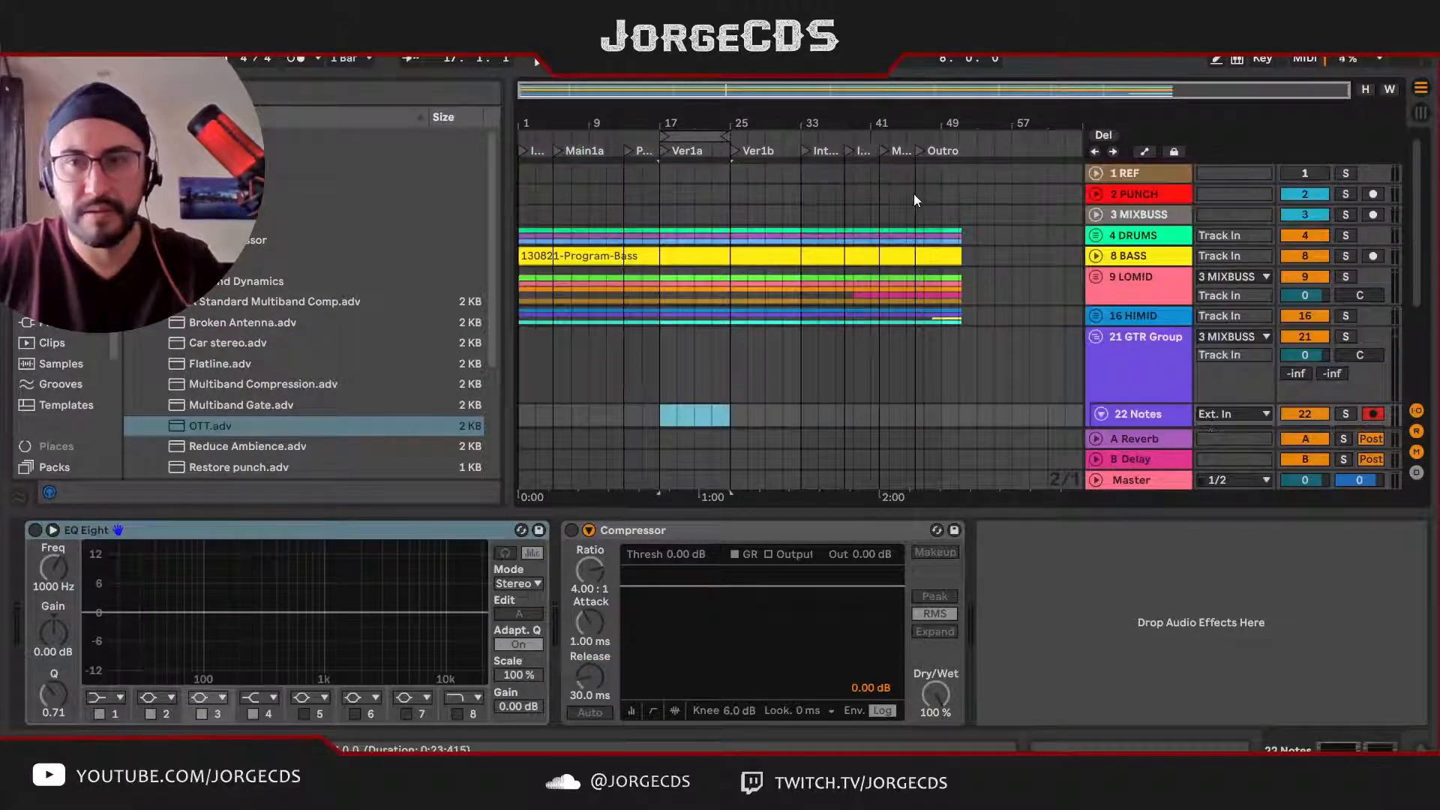
click(1347, 216)
key(space)
scroll(953, 308, down, 2)
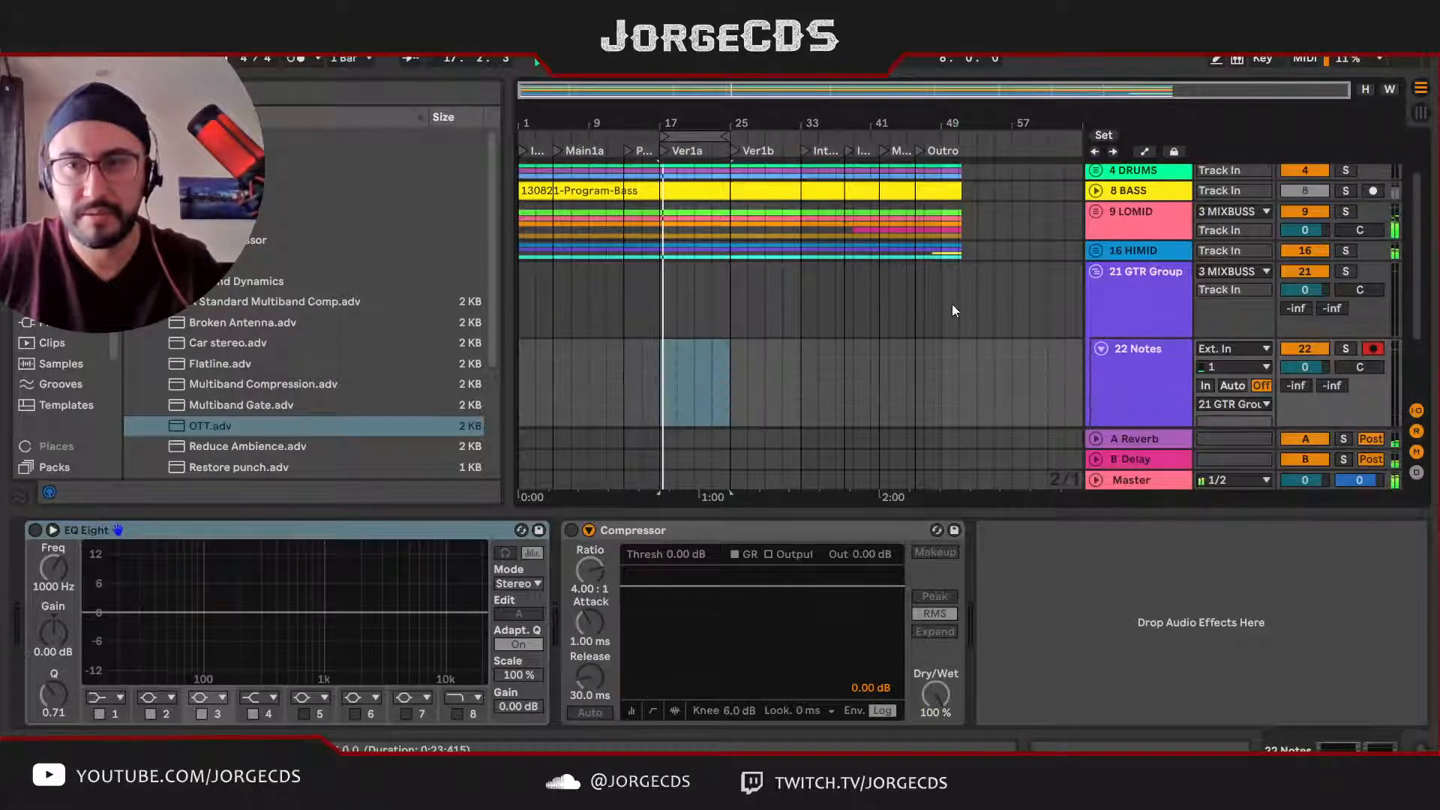
Step: Set the GTR Group's sends to -12.4 dB for A Reverb and -16.0 dB for B Delay, and select the Notes track
scroll(952, 304, up, 2)
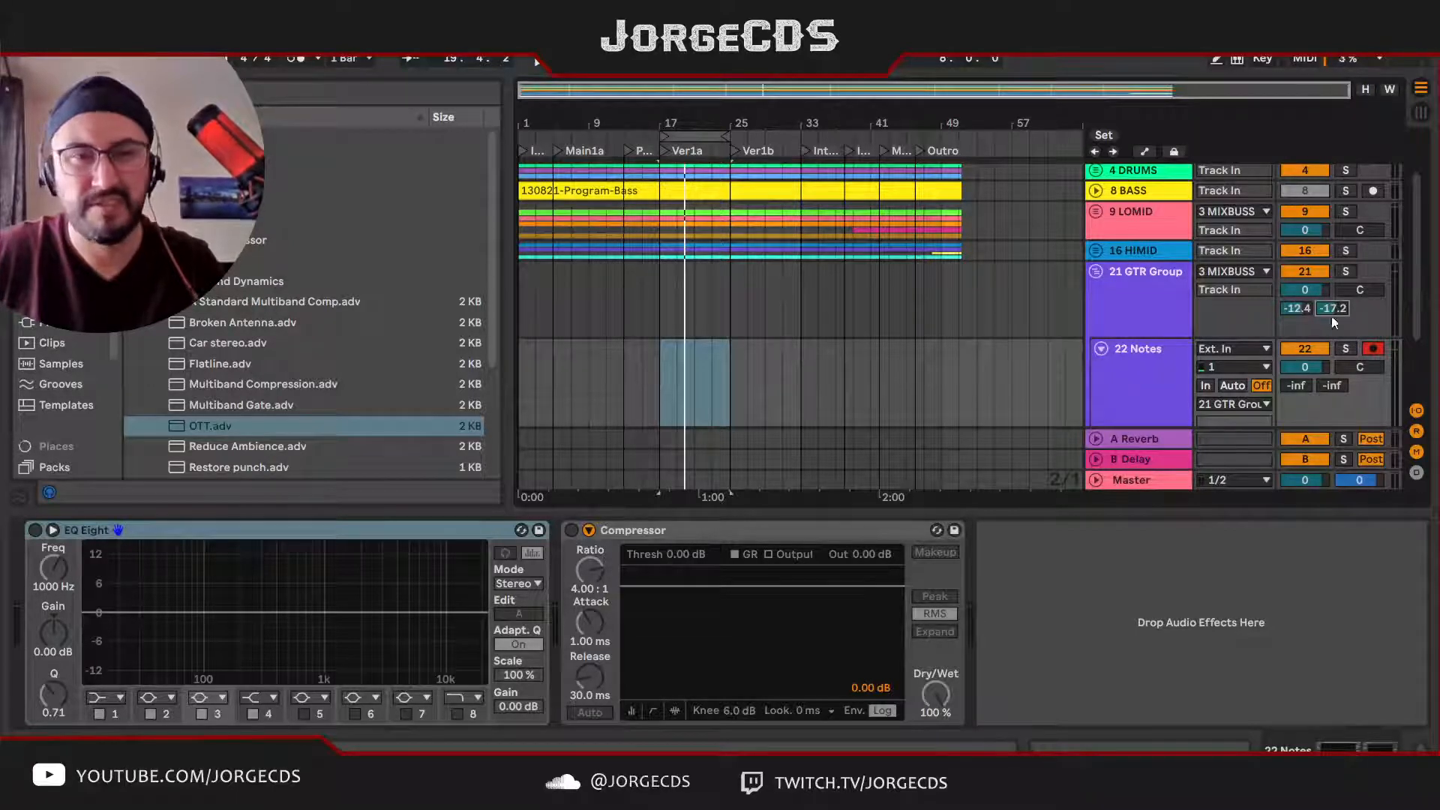
click(1123, 389)
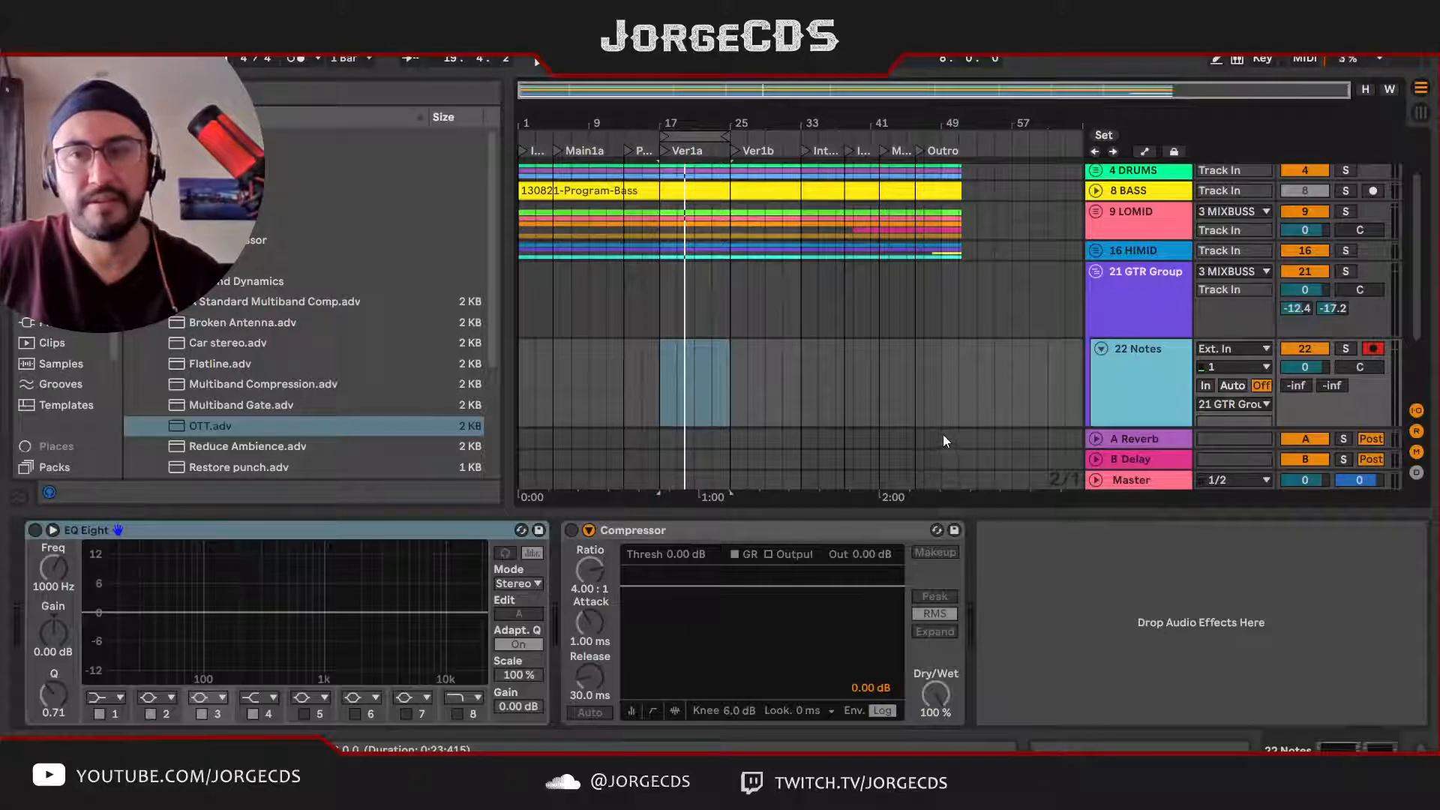
click(1334, 308)
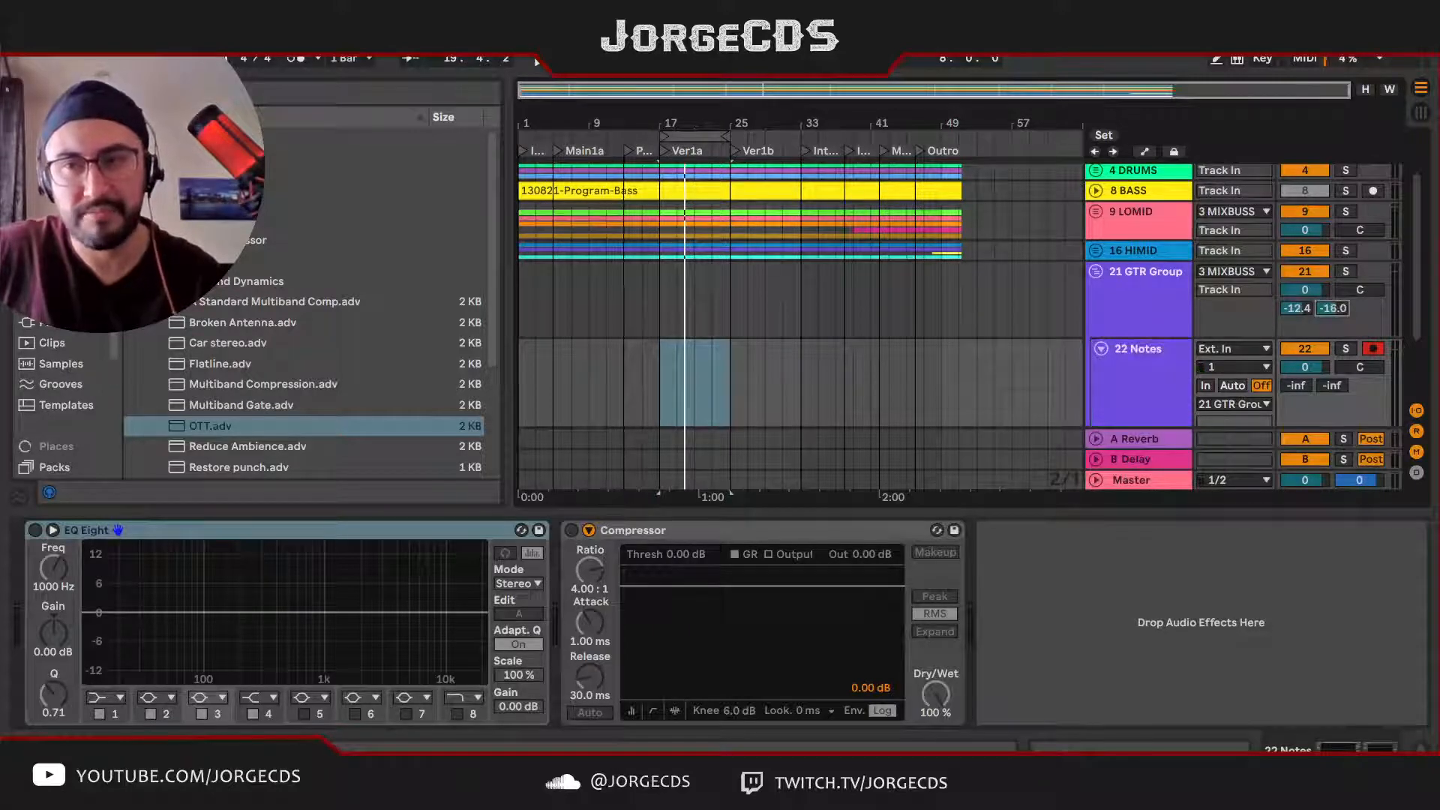
click(1118, 389)
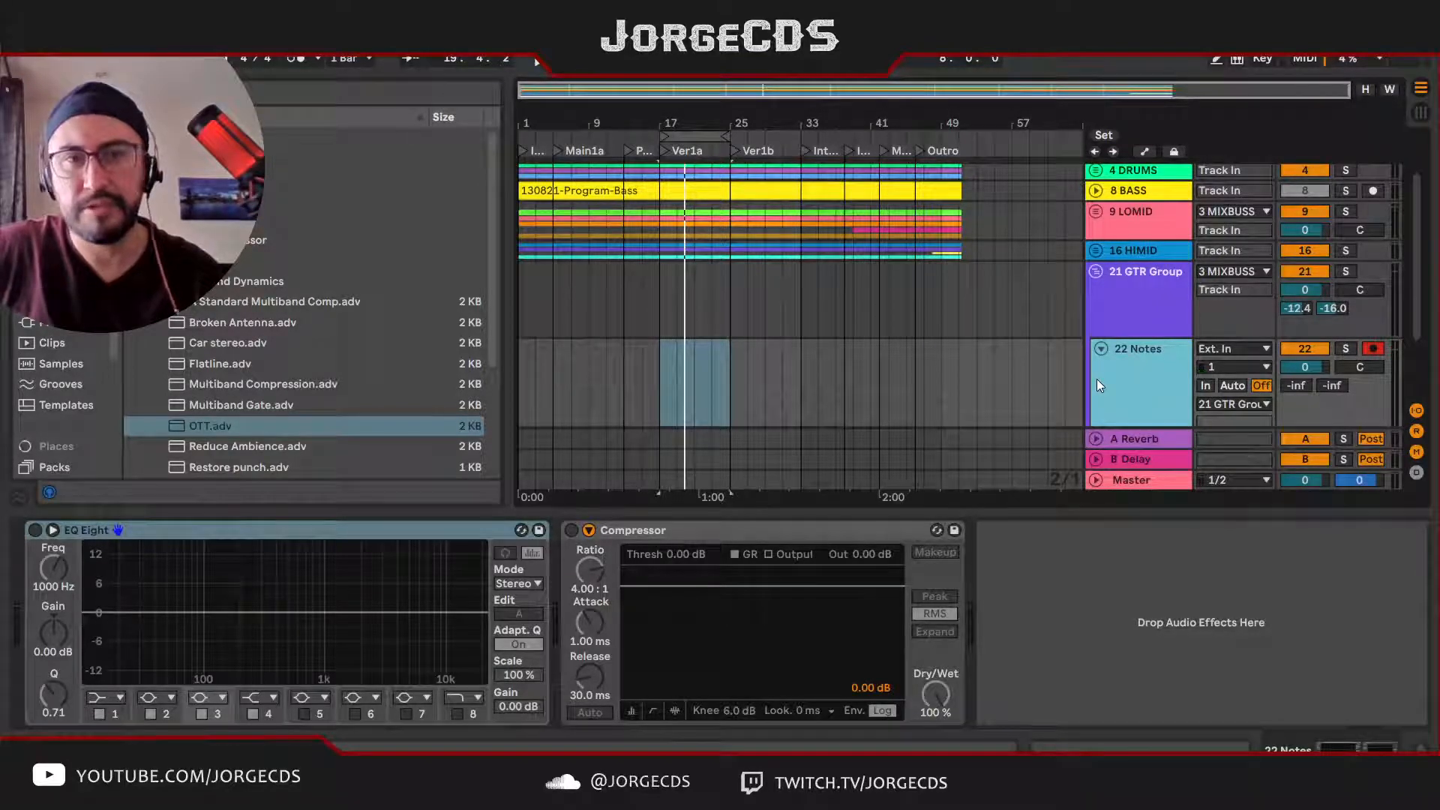
Step: Turn off the Insight 2 and Tonal Balance analysers on the Master track
click(133, 178)
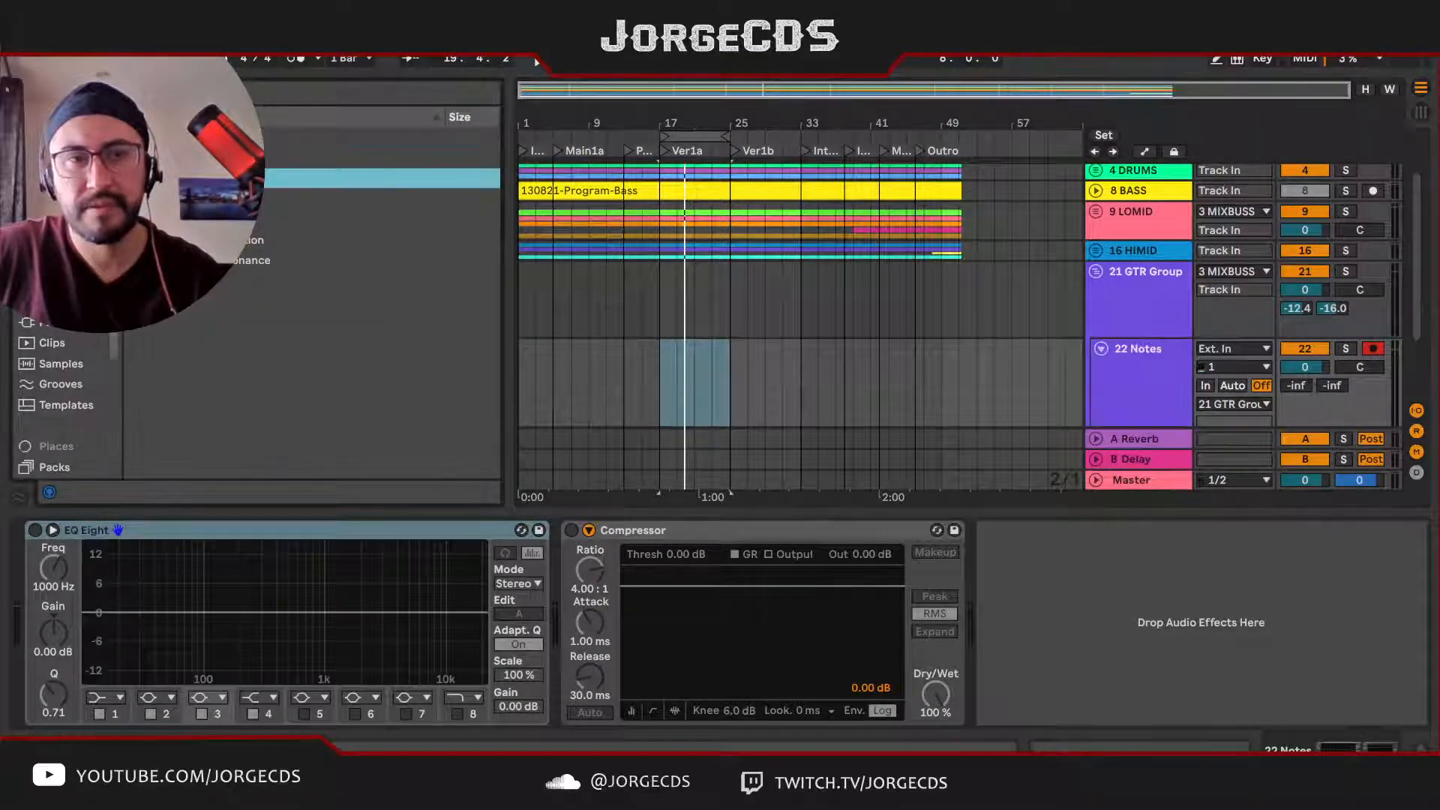
click(1156, 480)
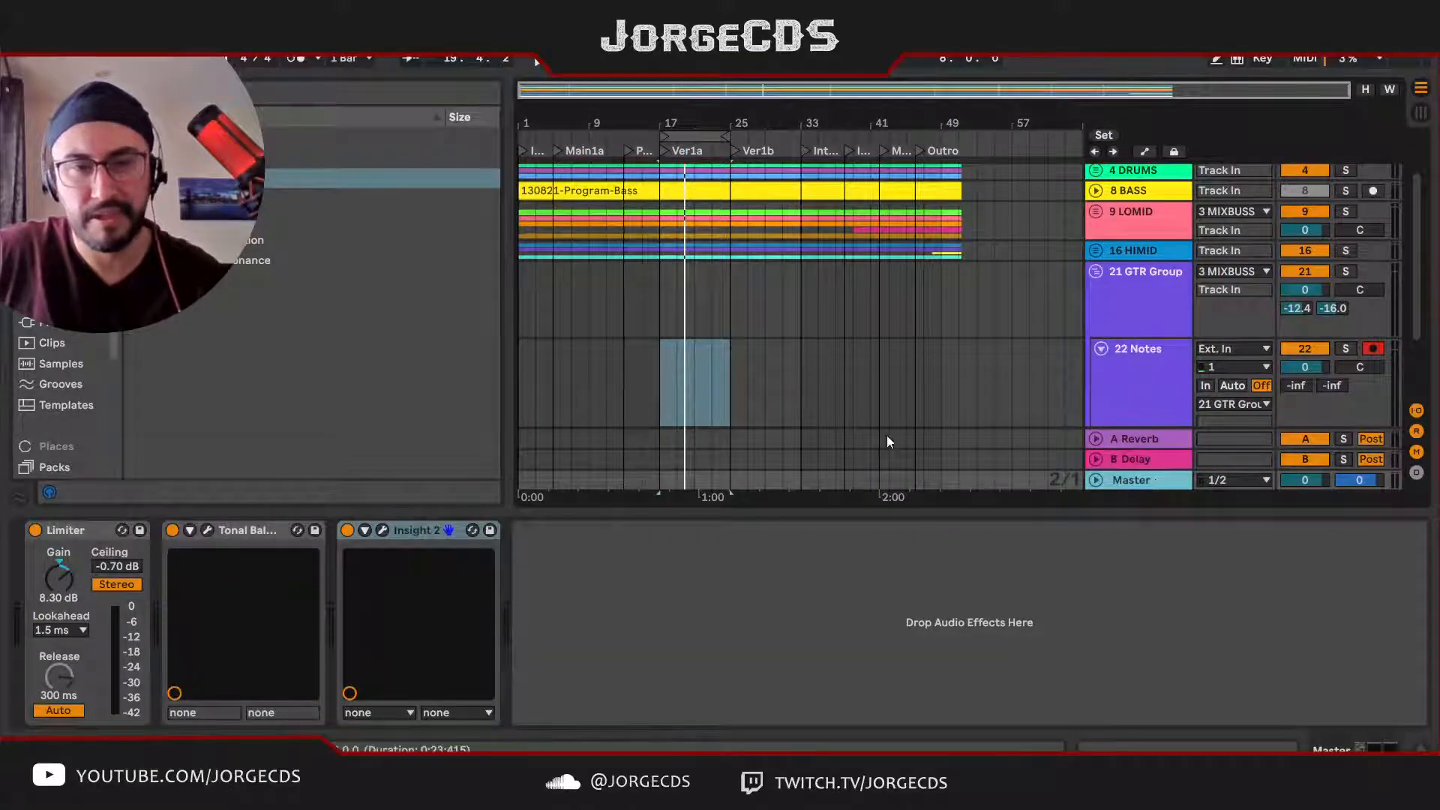
click(346, 530)
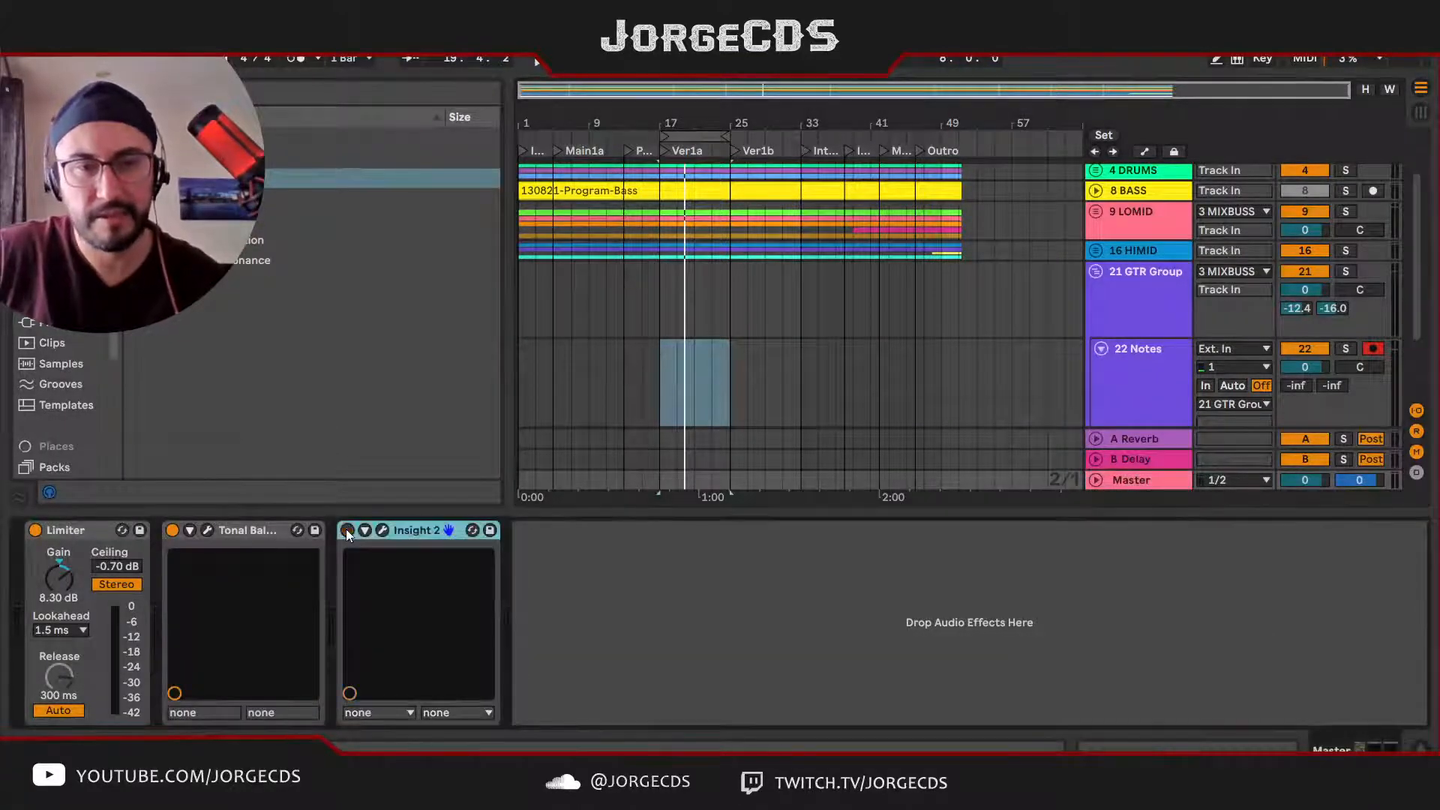
click(173, 531)
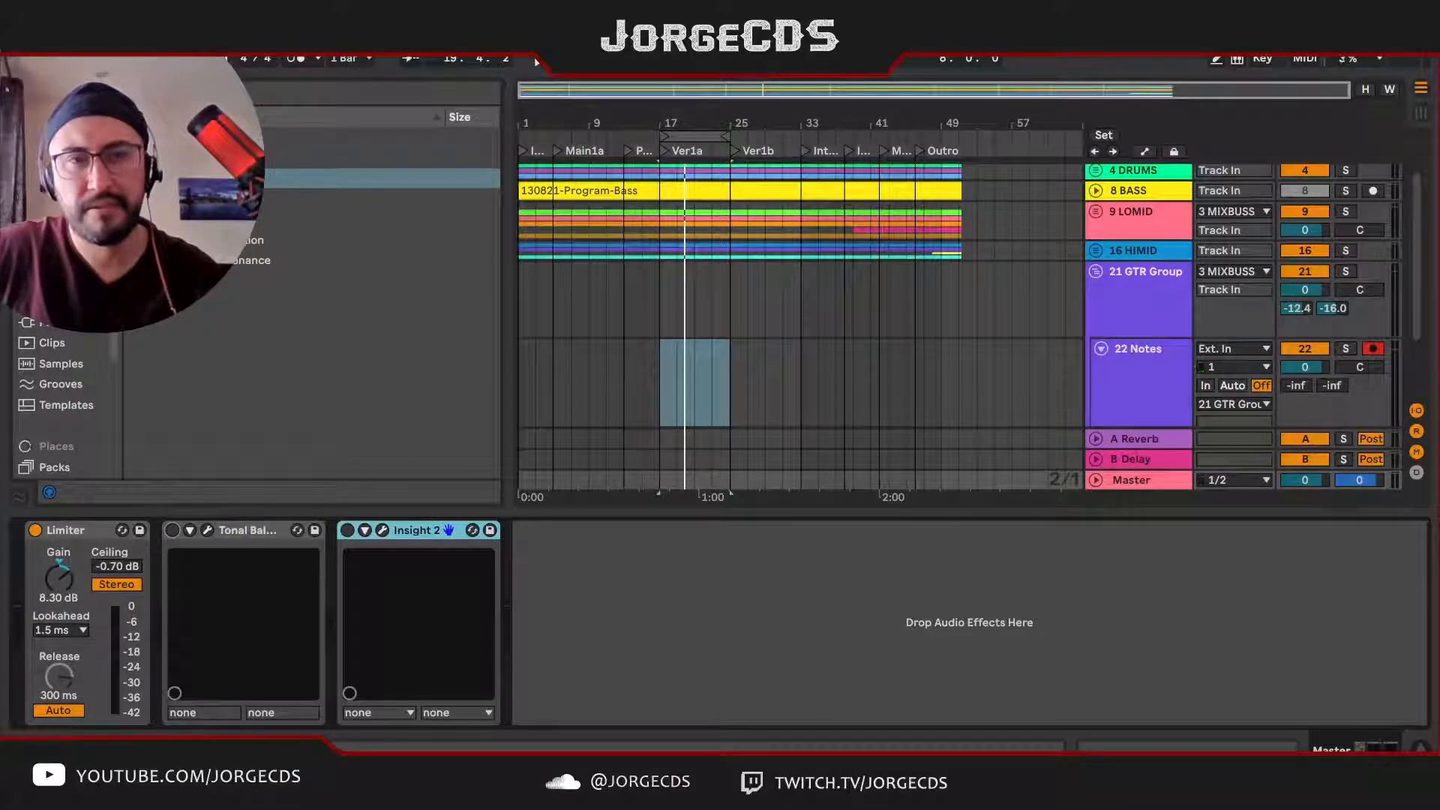
Step: Add the Guitar Rig 6 plug-in from Native Instruments to the Notes track and place it before EQ Eight
click(133, 199)
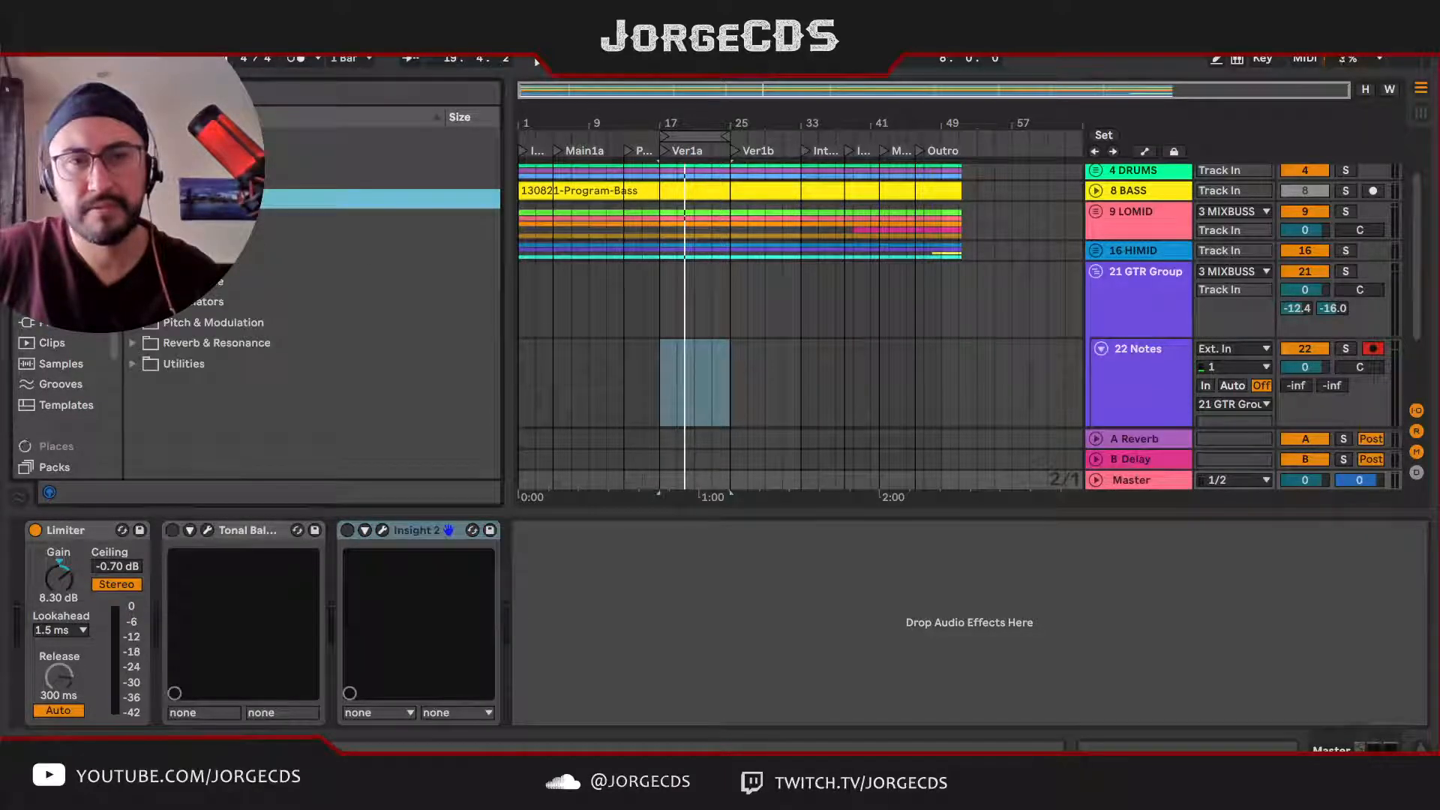
click(60, 322)
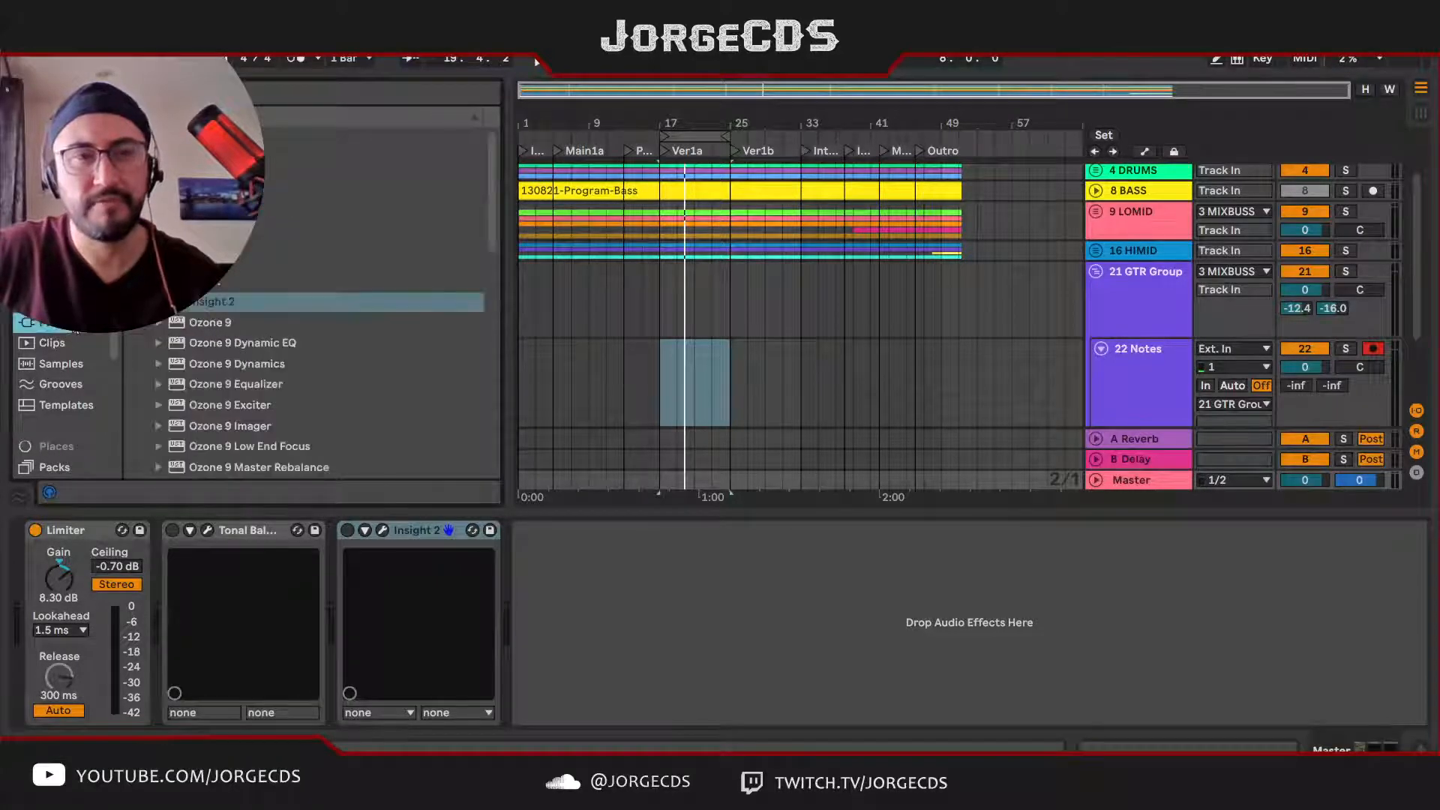
click(146, 282)
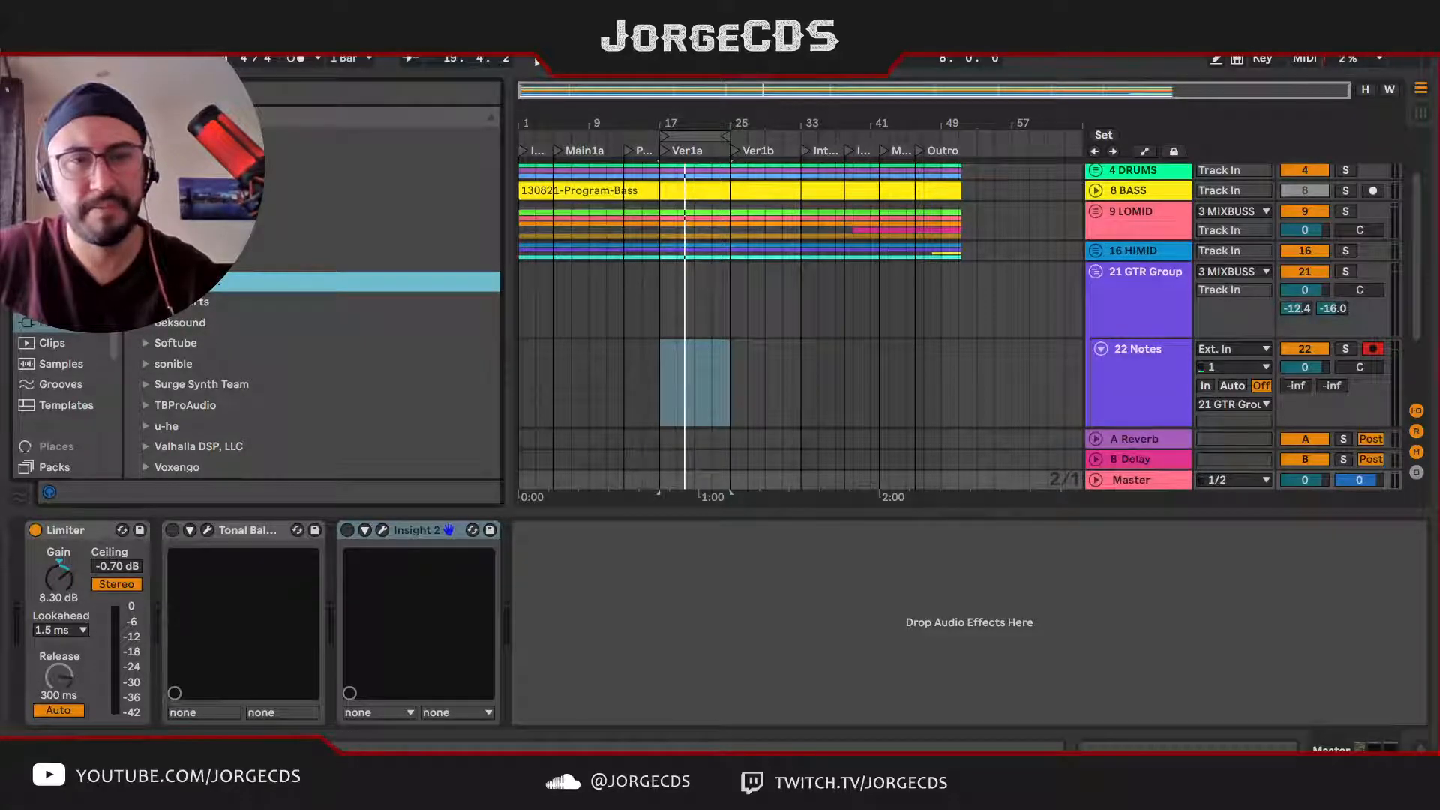
scroll(375, 300, down, 5)
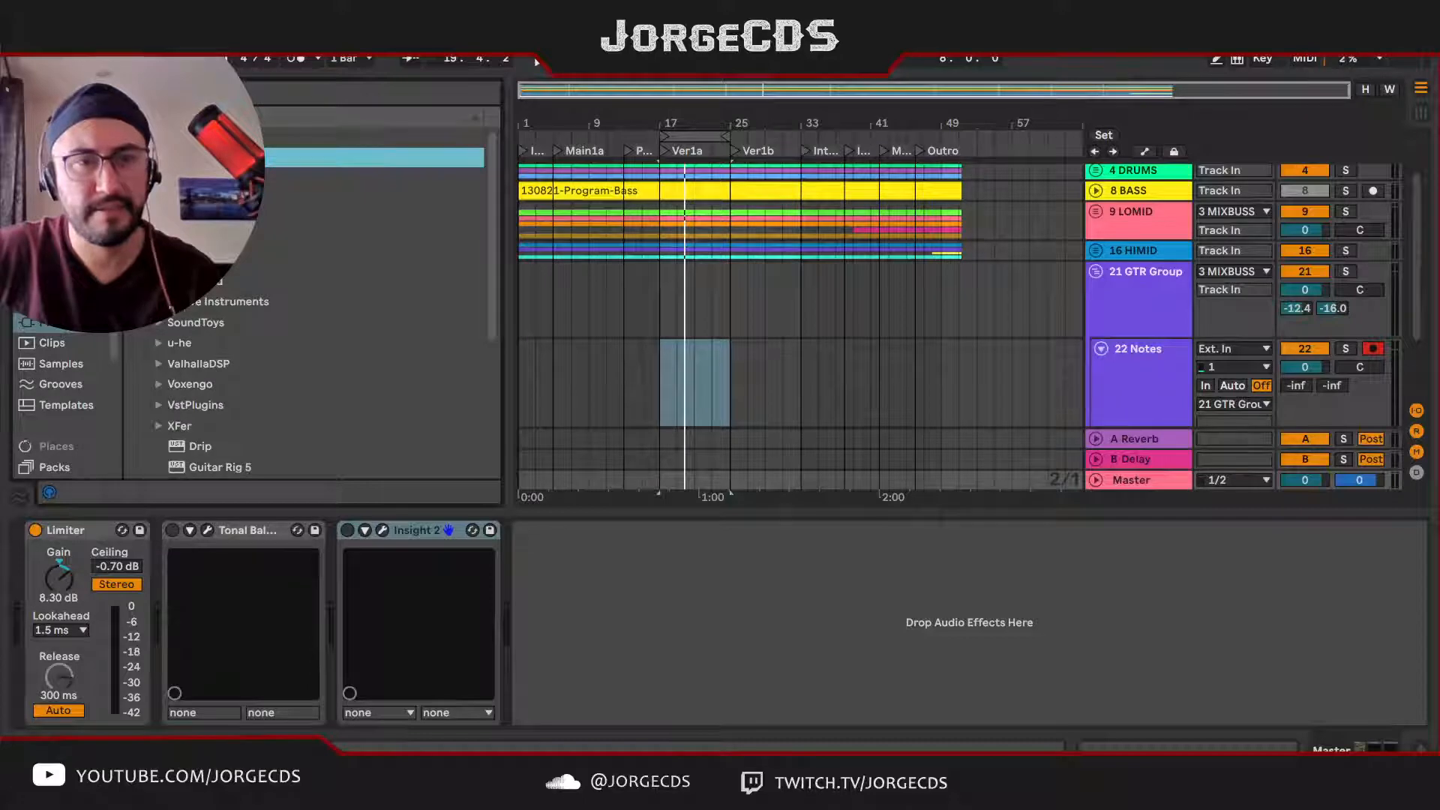
click(159, 301)
click(242, 323)
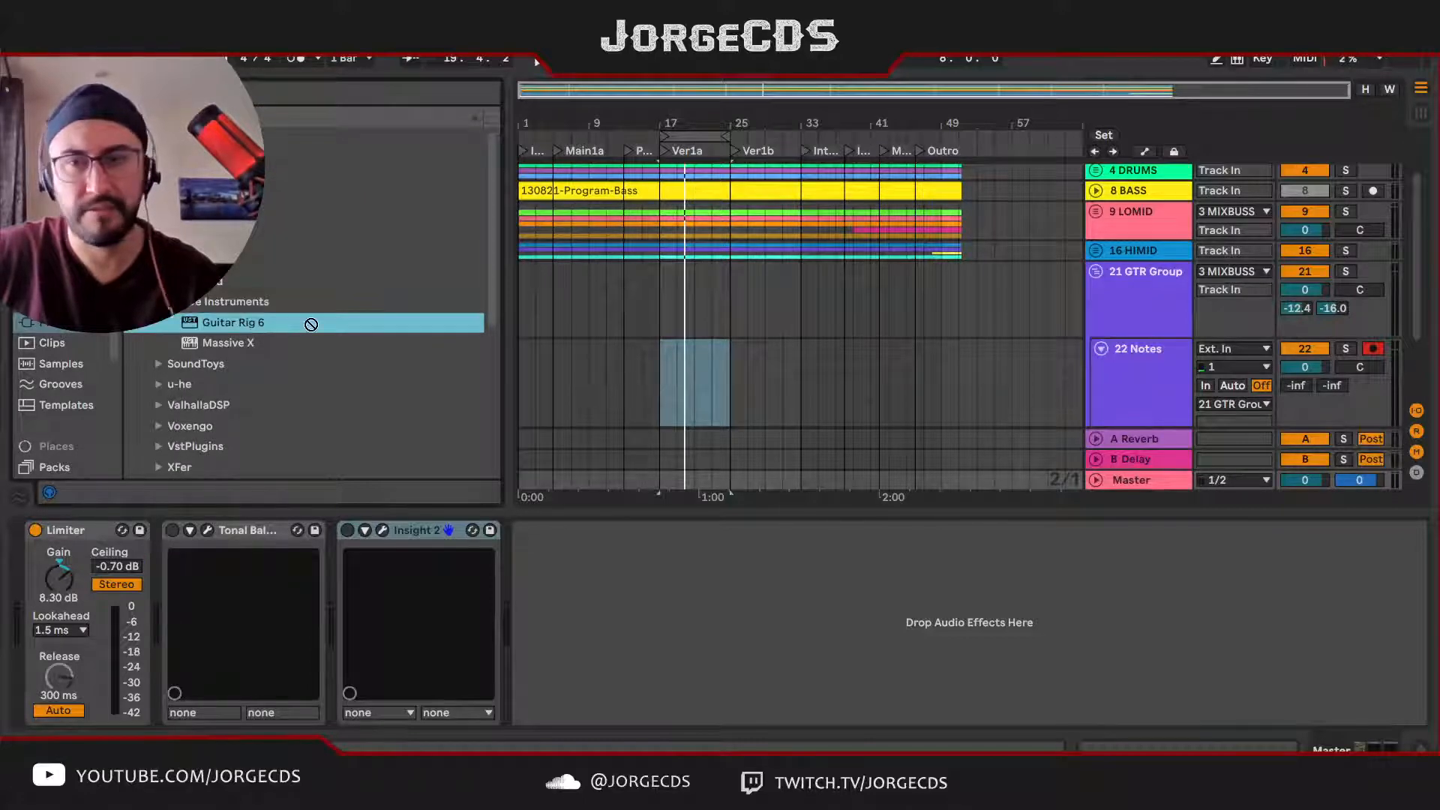
drag(307, 322, 1125, 377)
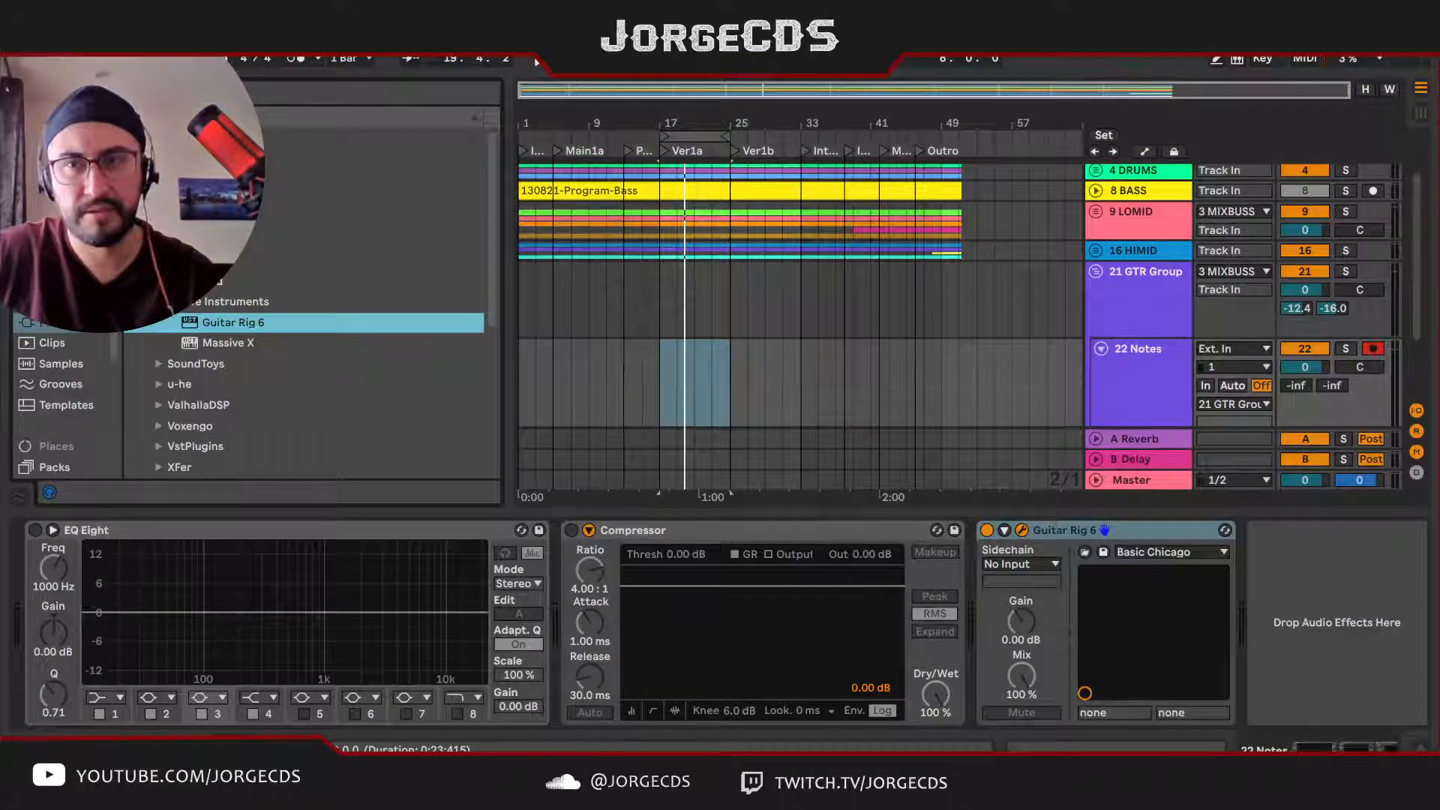
click(194, 576)
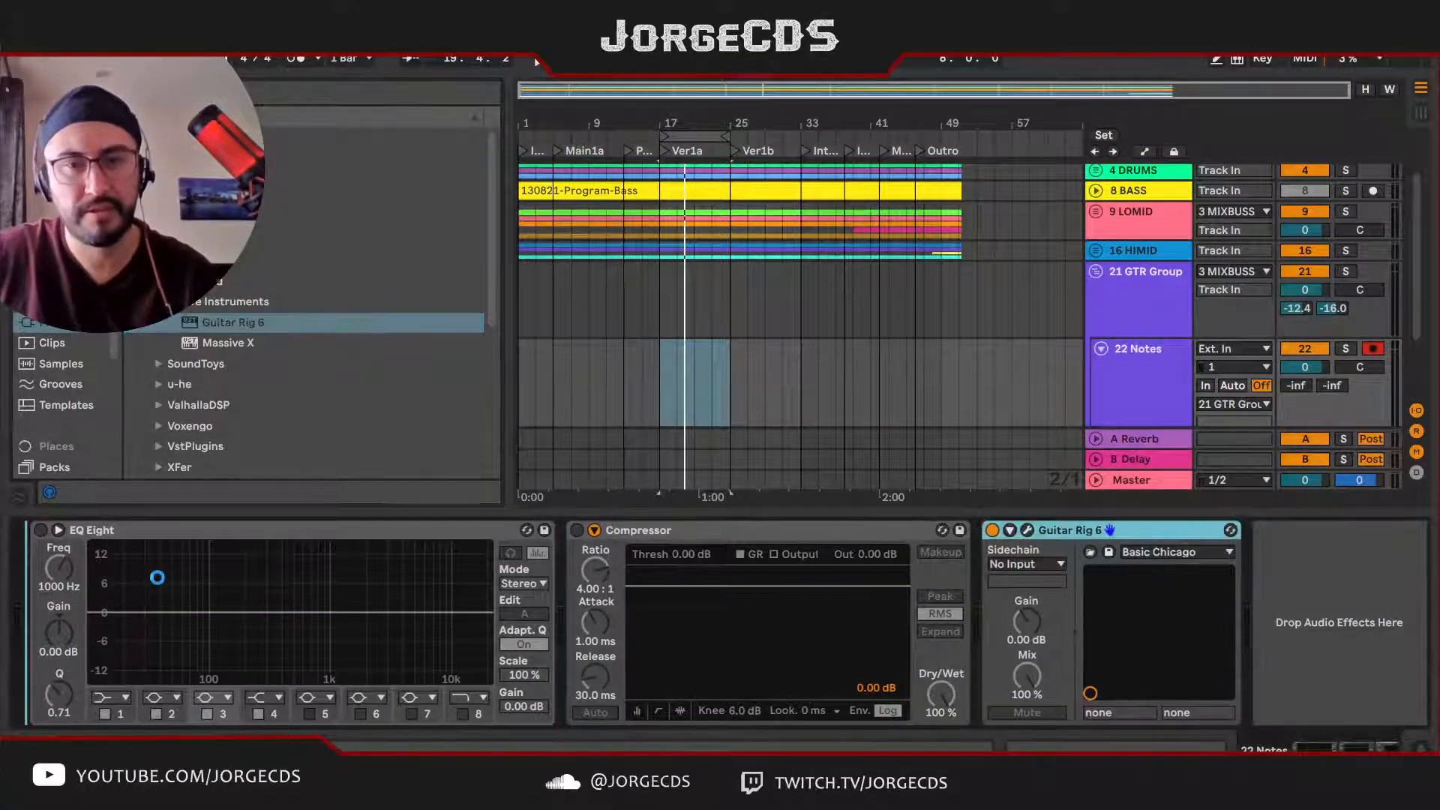
drag(157, 578, 160, 578)
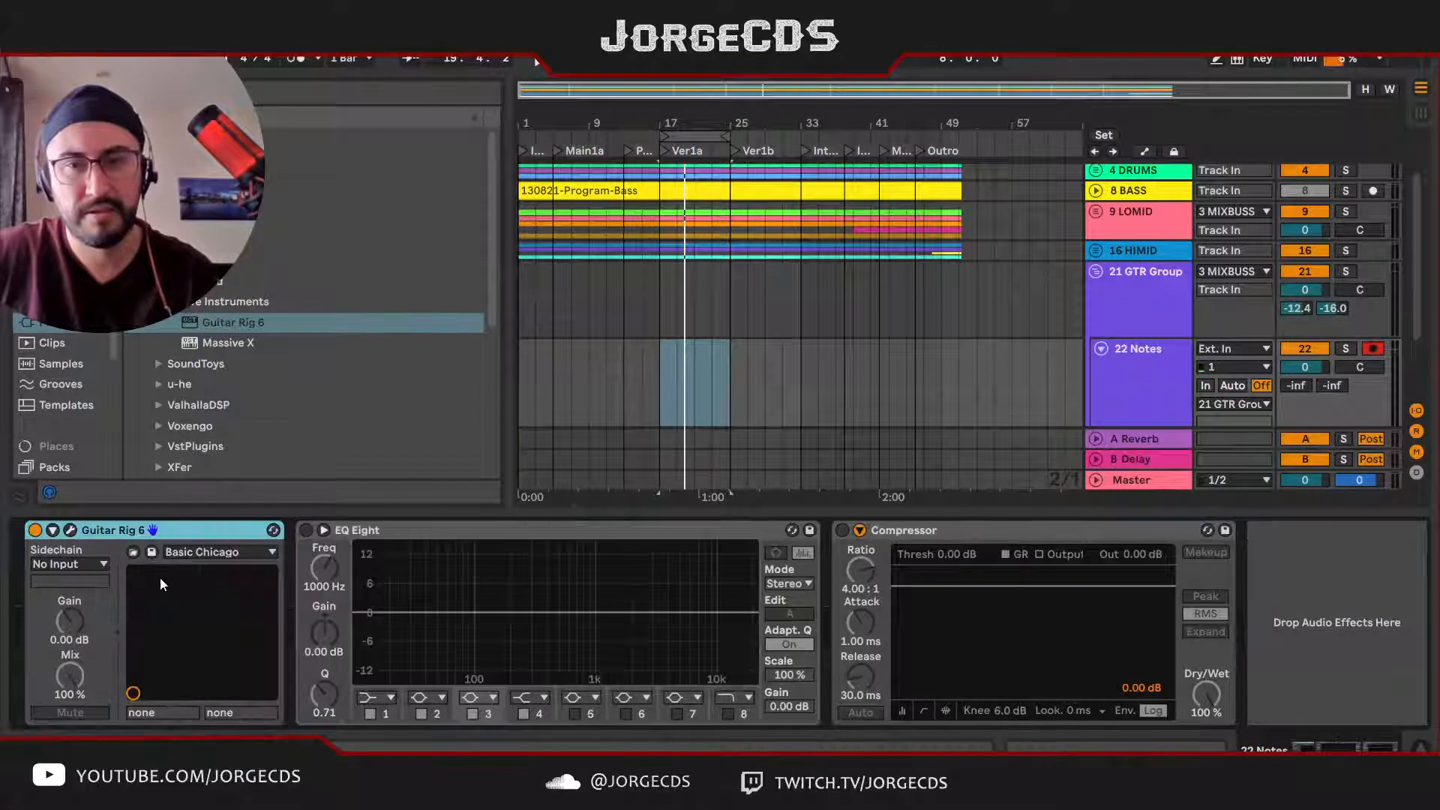
Step: Copy the Sidechain compressor from the HIMID group to the GTR Group and set the copy's Dry/Wet to 50 %
click(1150, 250)
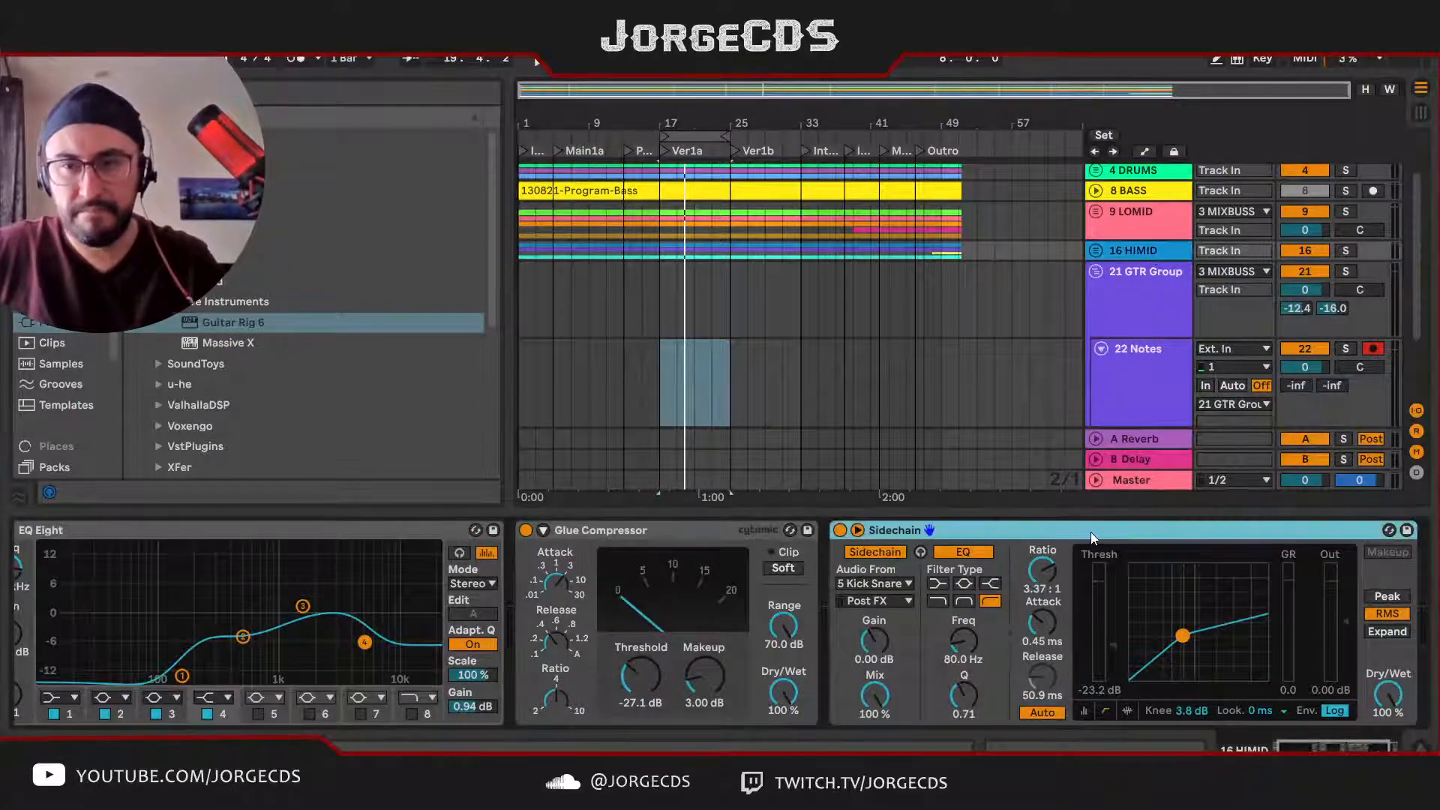
click(1147, 287)
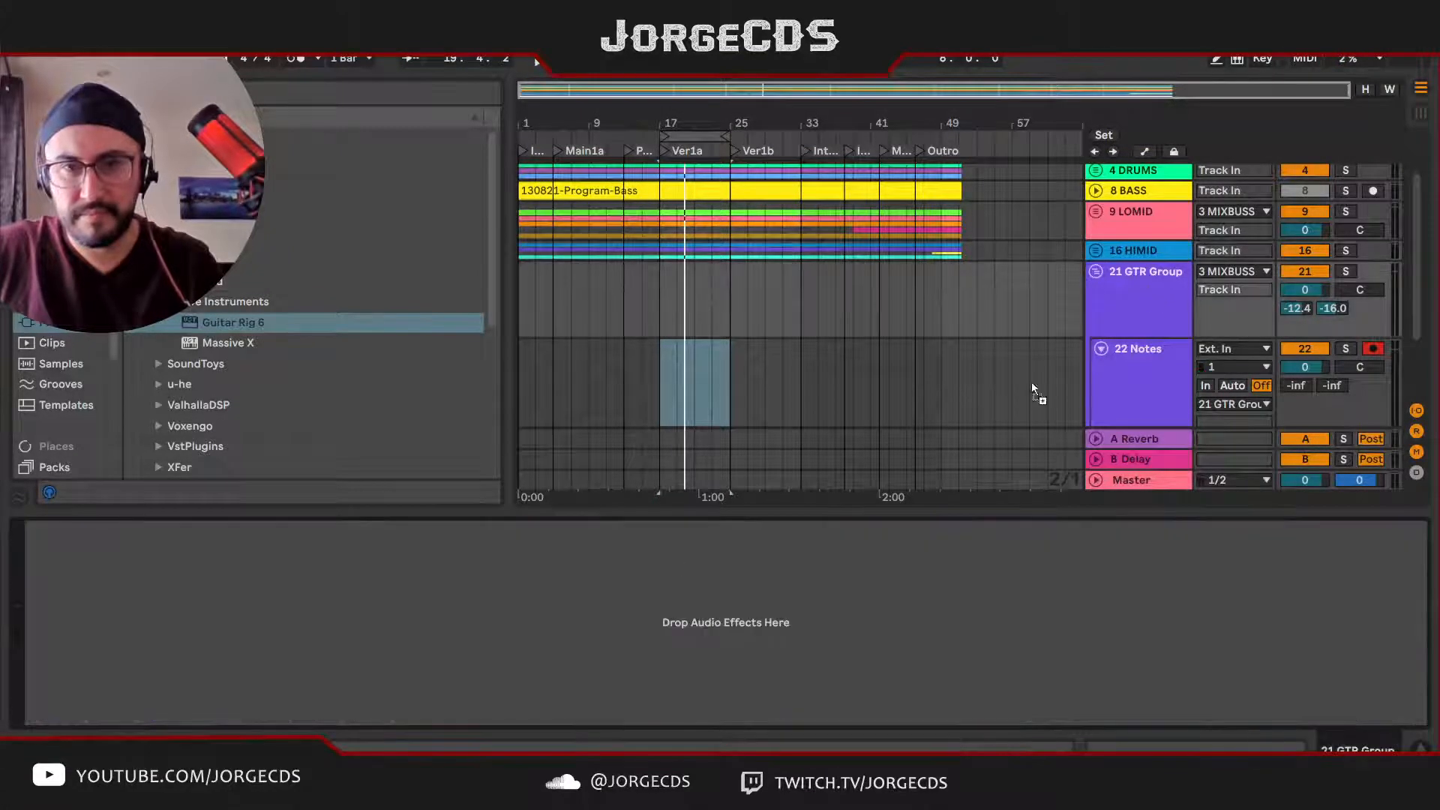
drag(1034, 391, 542, 604)
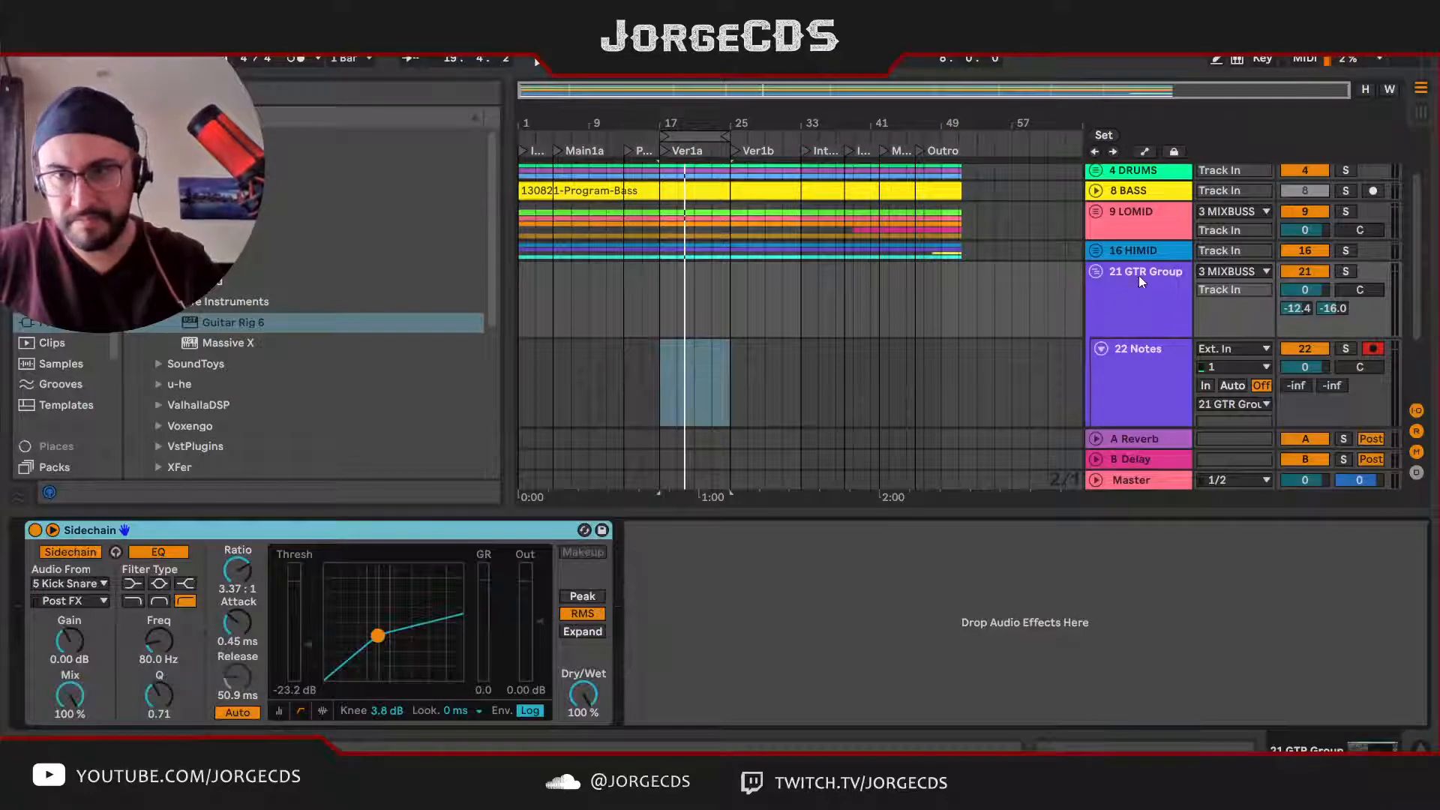
click(1151, 252)
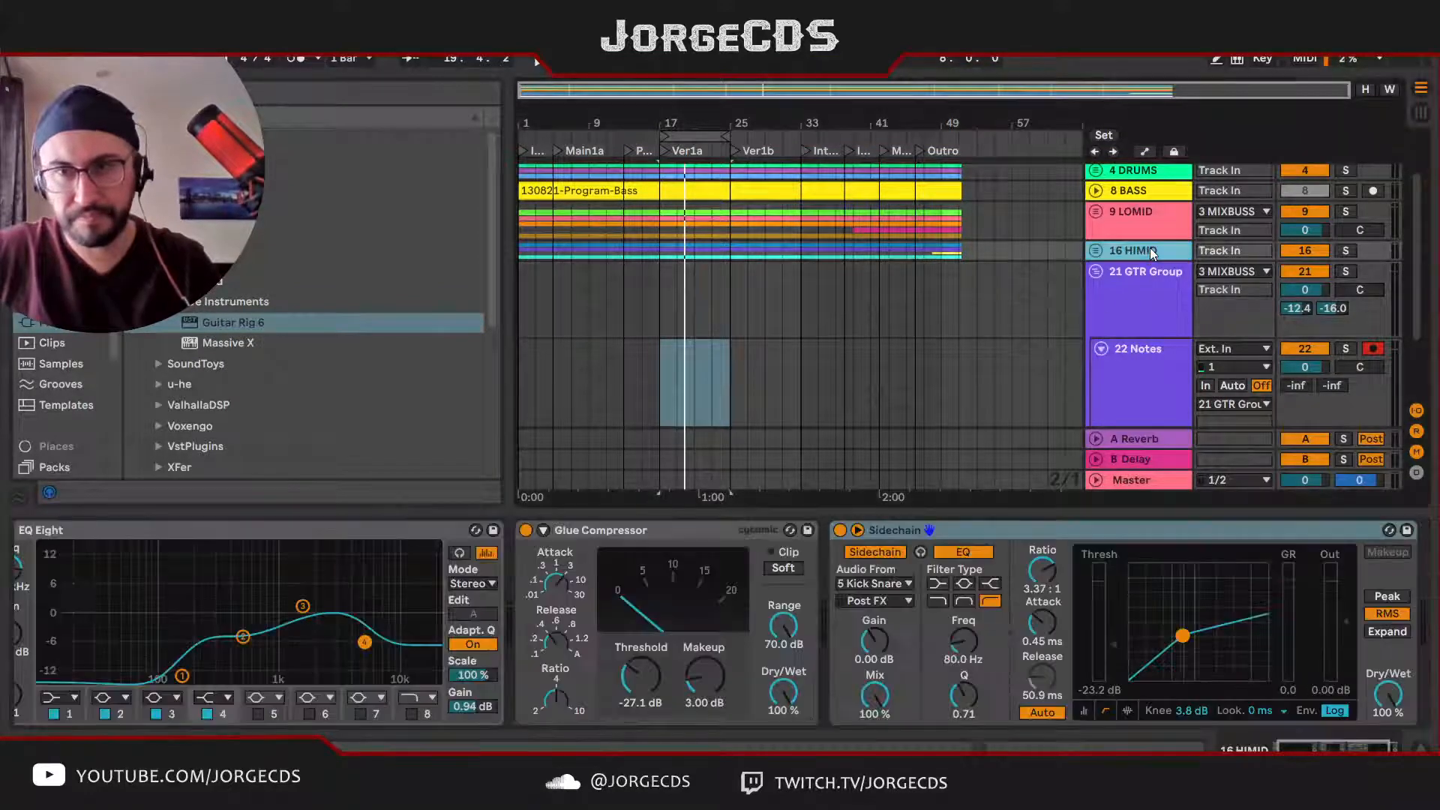
click(1147, 293)
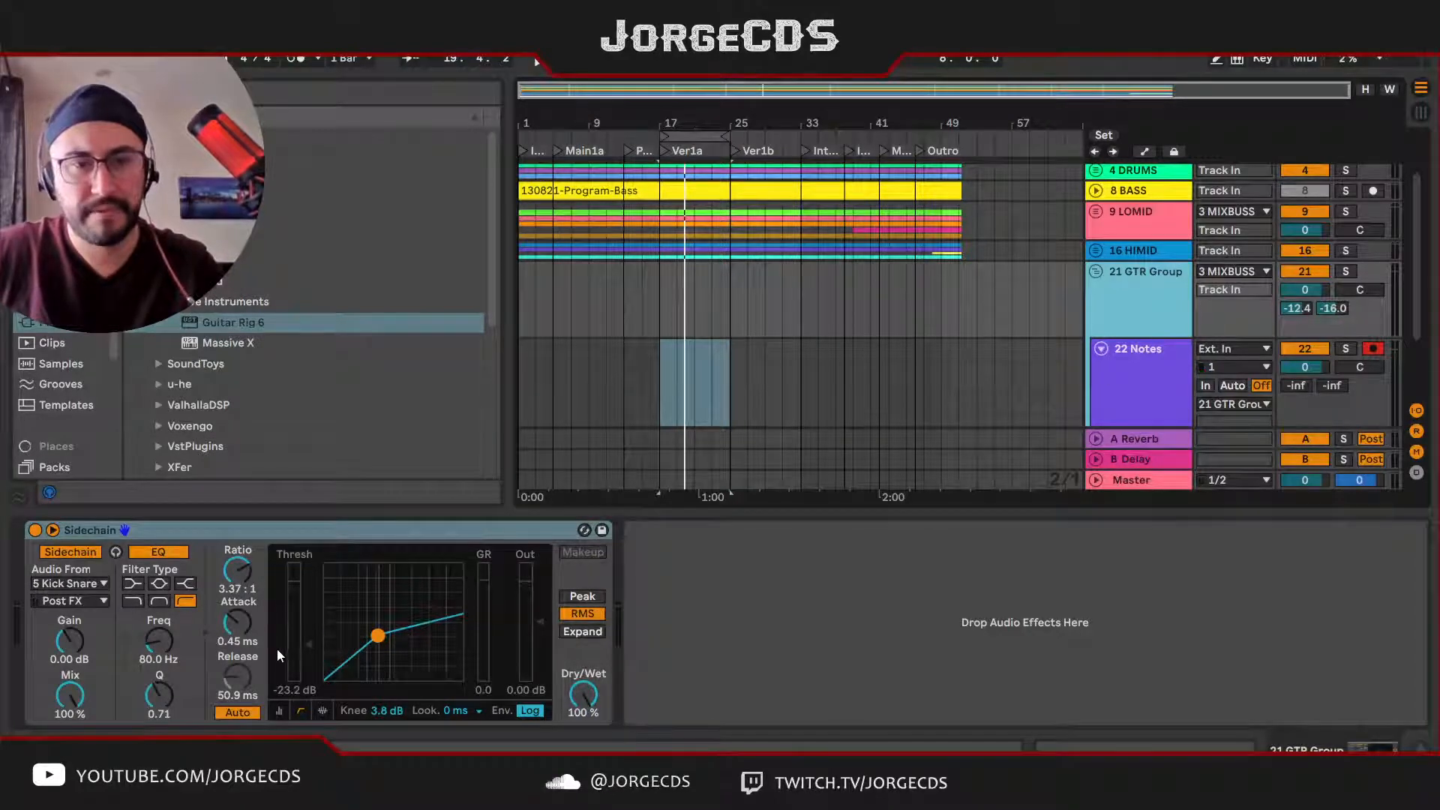
drag(583, 694, 583, 722)
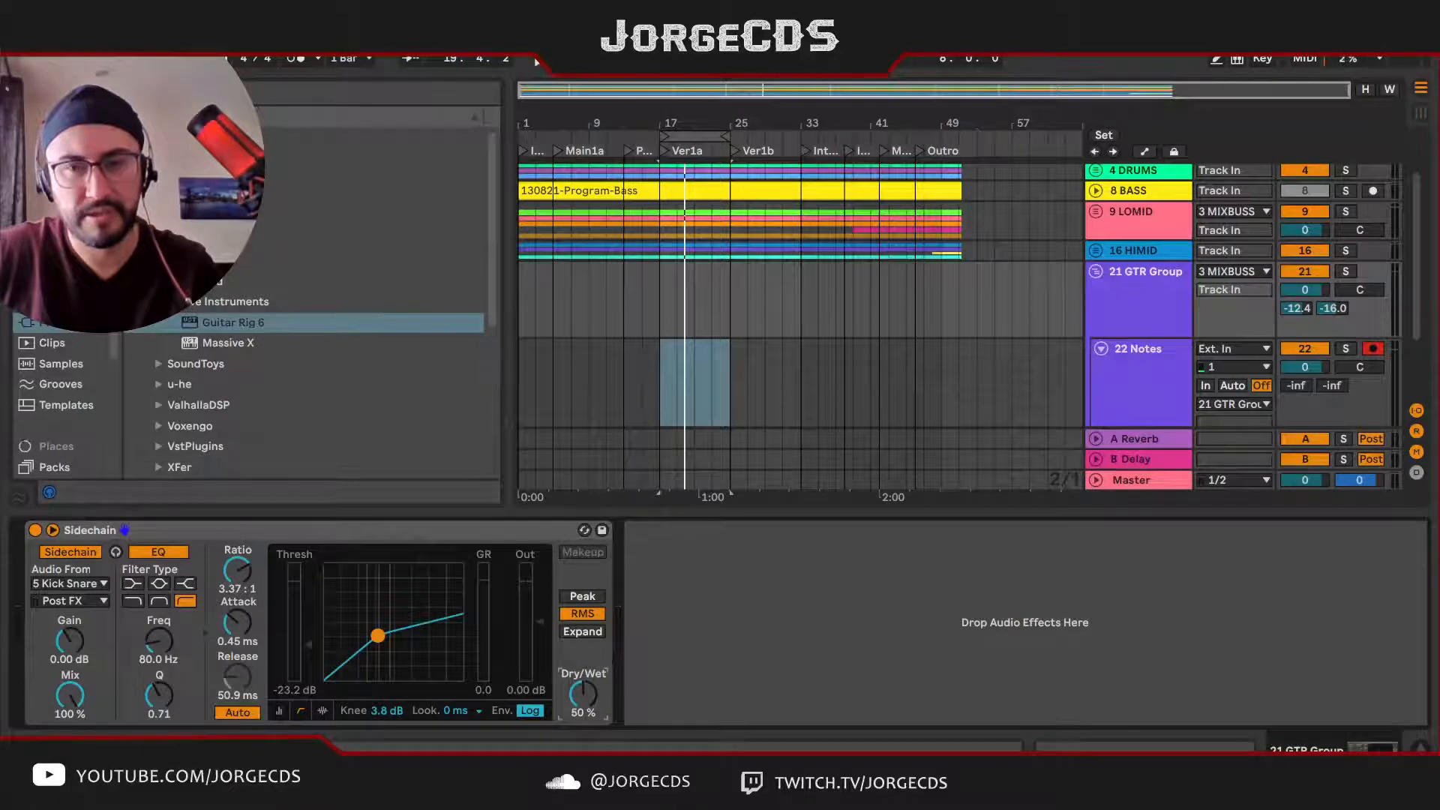
Step: Open the plug-in window of Guitar Rig 6 on the Notes track
click(1102, 383)
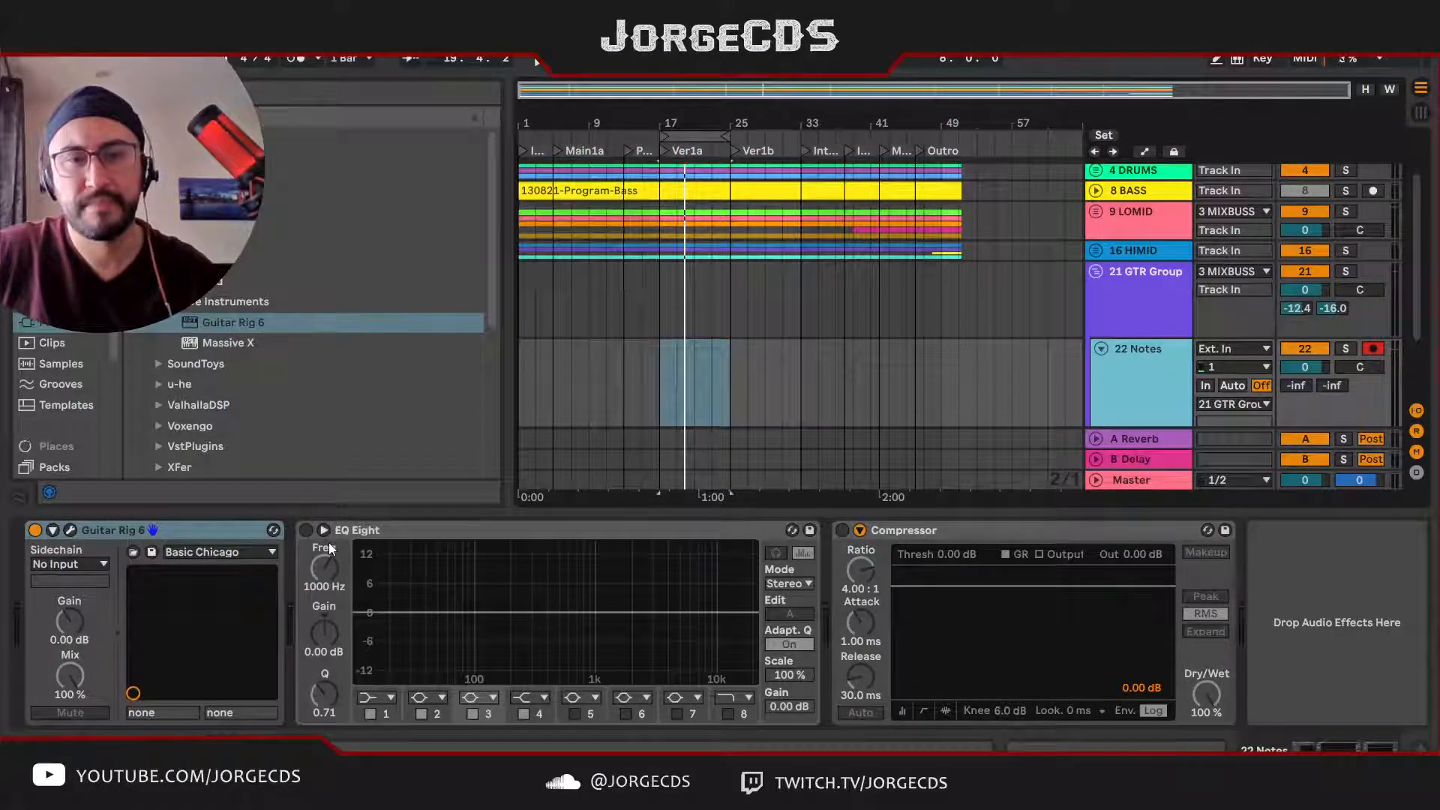
click(71, 531)
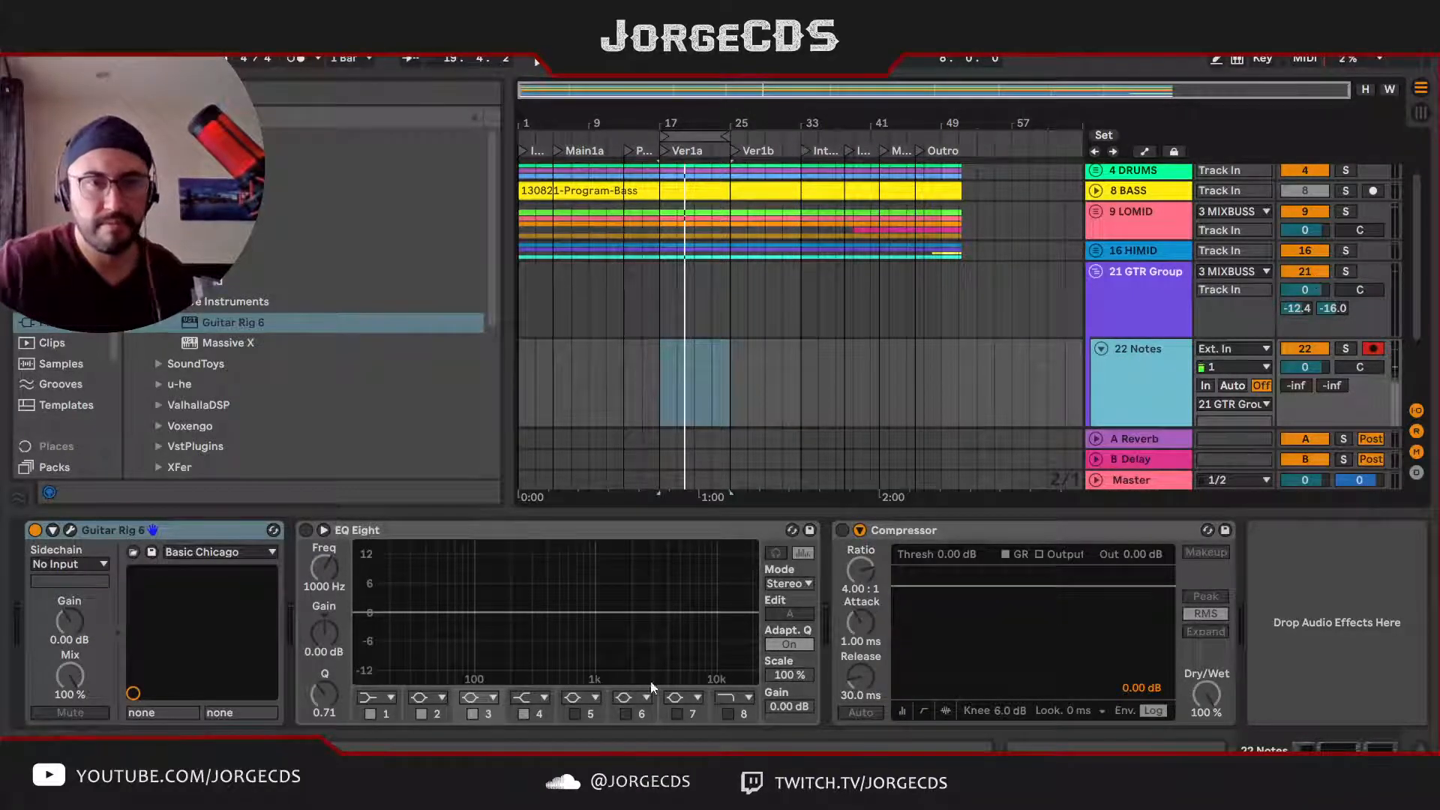
click(78, 533)
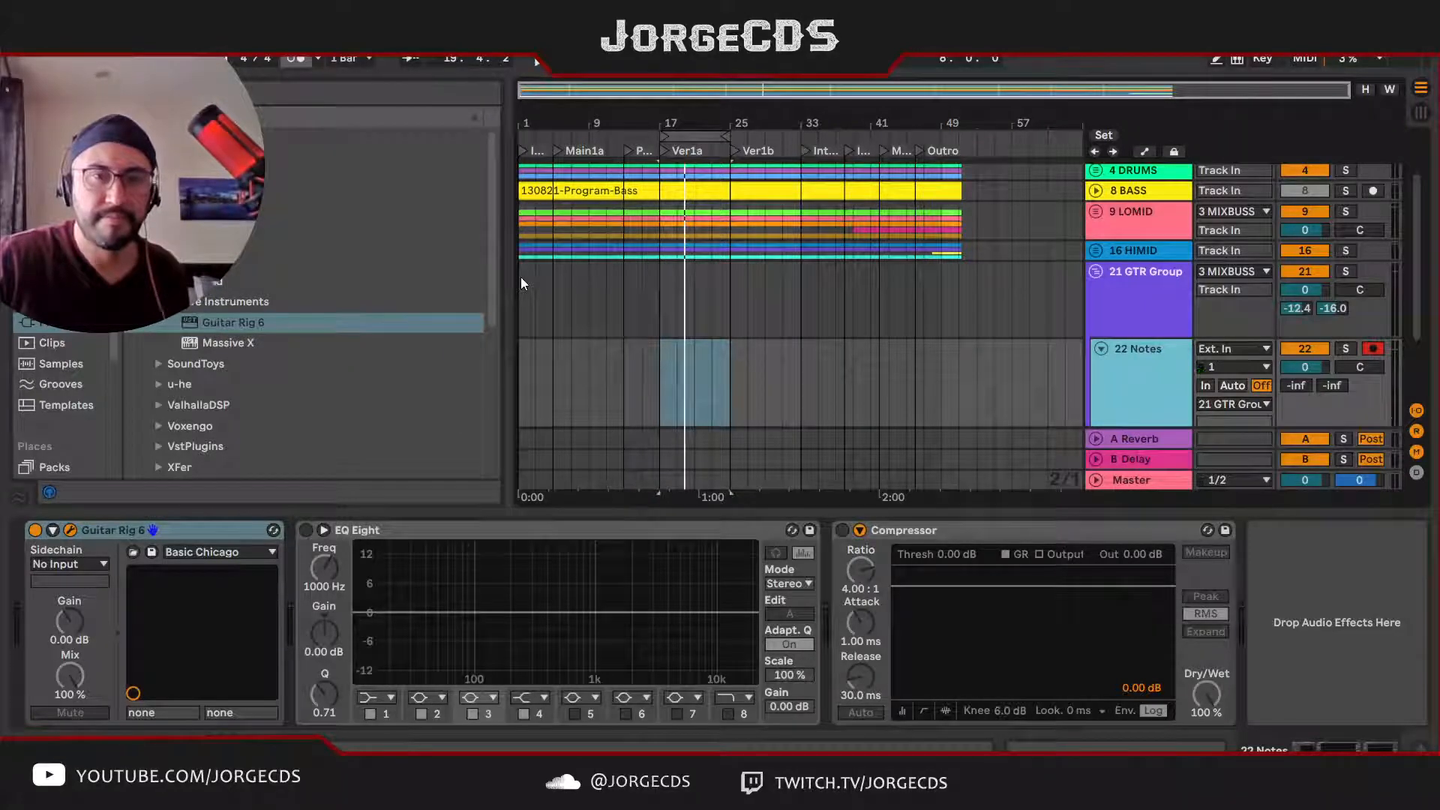
Step: Load the Retro Maniac preset in Guitar Rig 6 on the Notes track
click(403, 307)
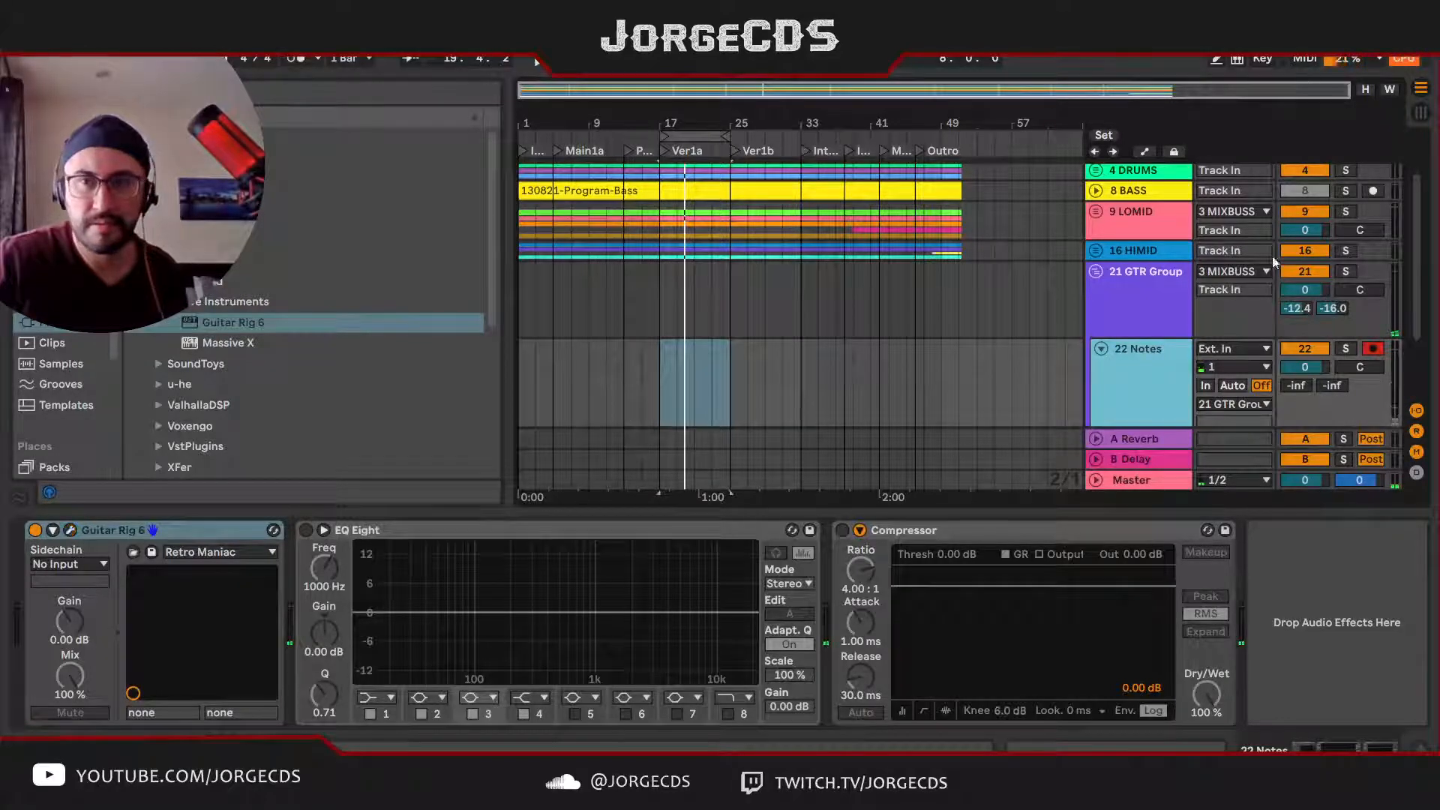
Step: Set the Notes track's monitoring to Auto and its volume to -10.5 dB
click(1236, 384)
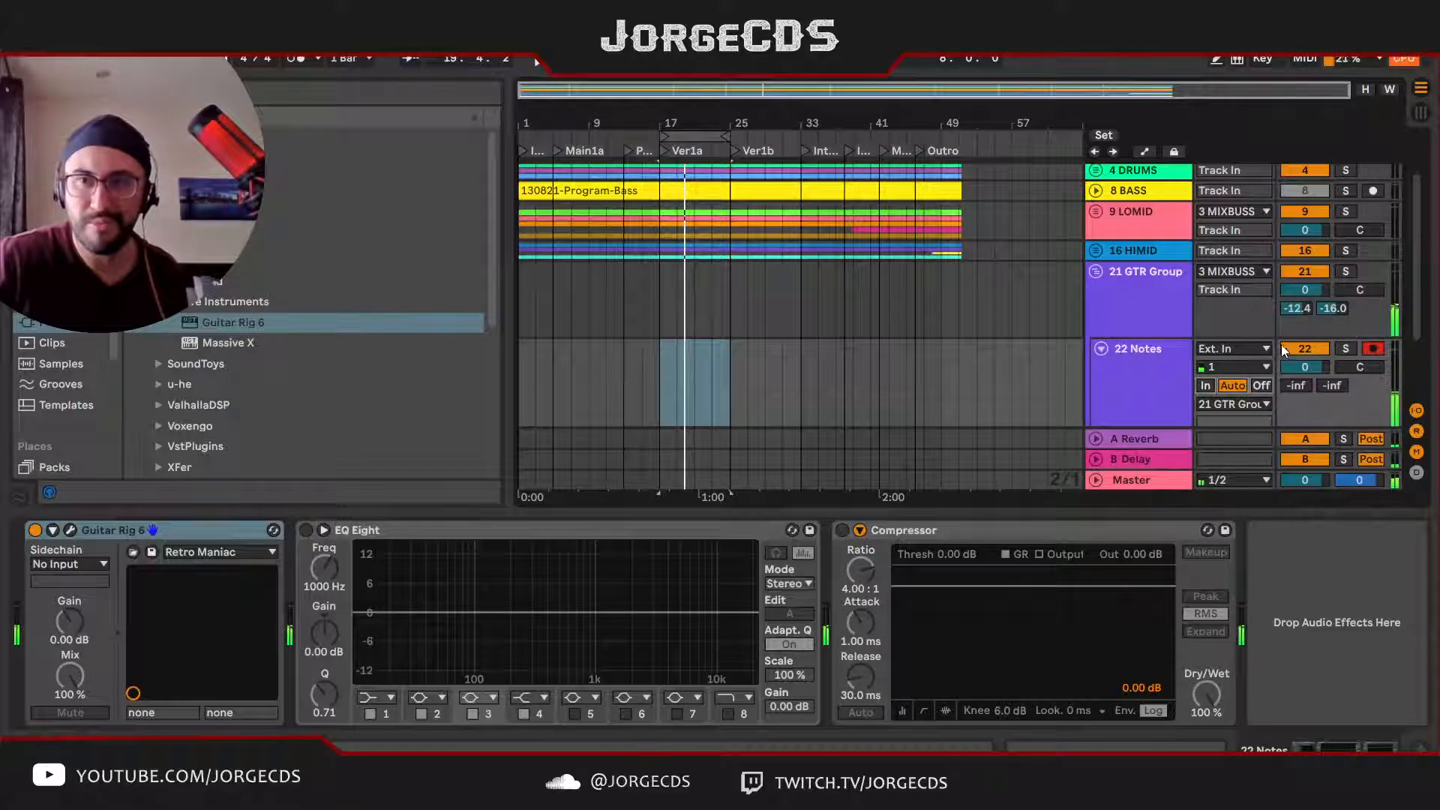
drag(1305, 366, 1305, 384)
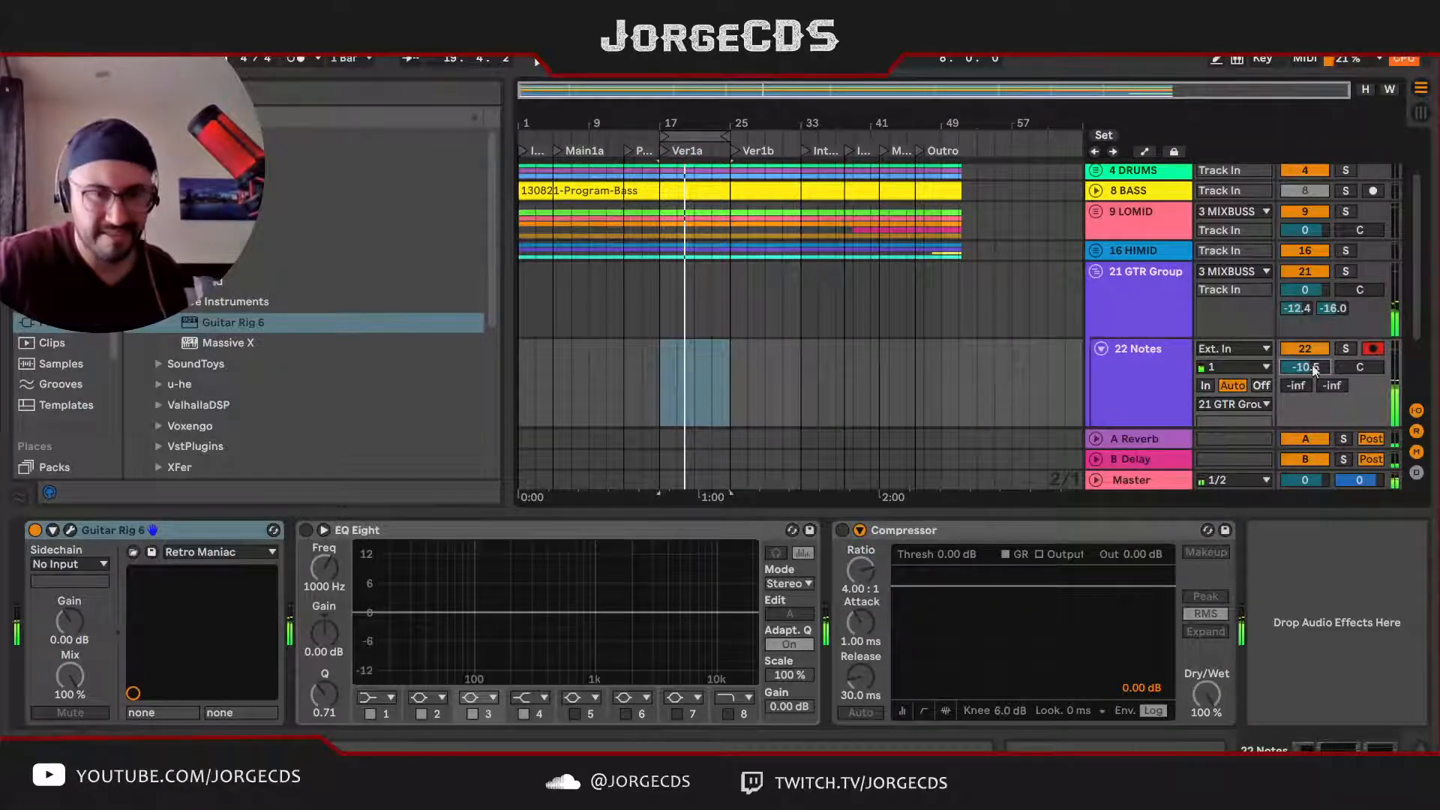
Step: Load the Tapified preset in Guitar Rig 6 on the Notes track and move on to the following preset
click(71, 530)
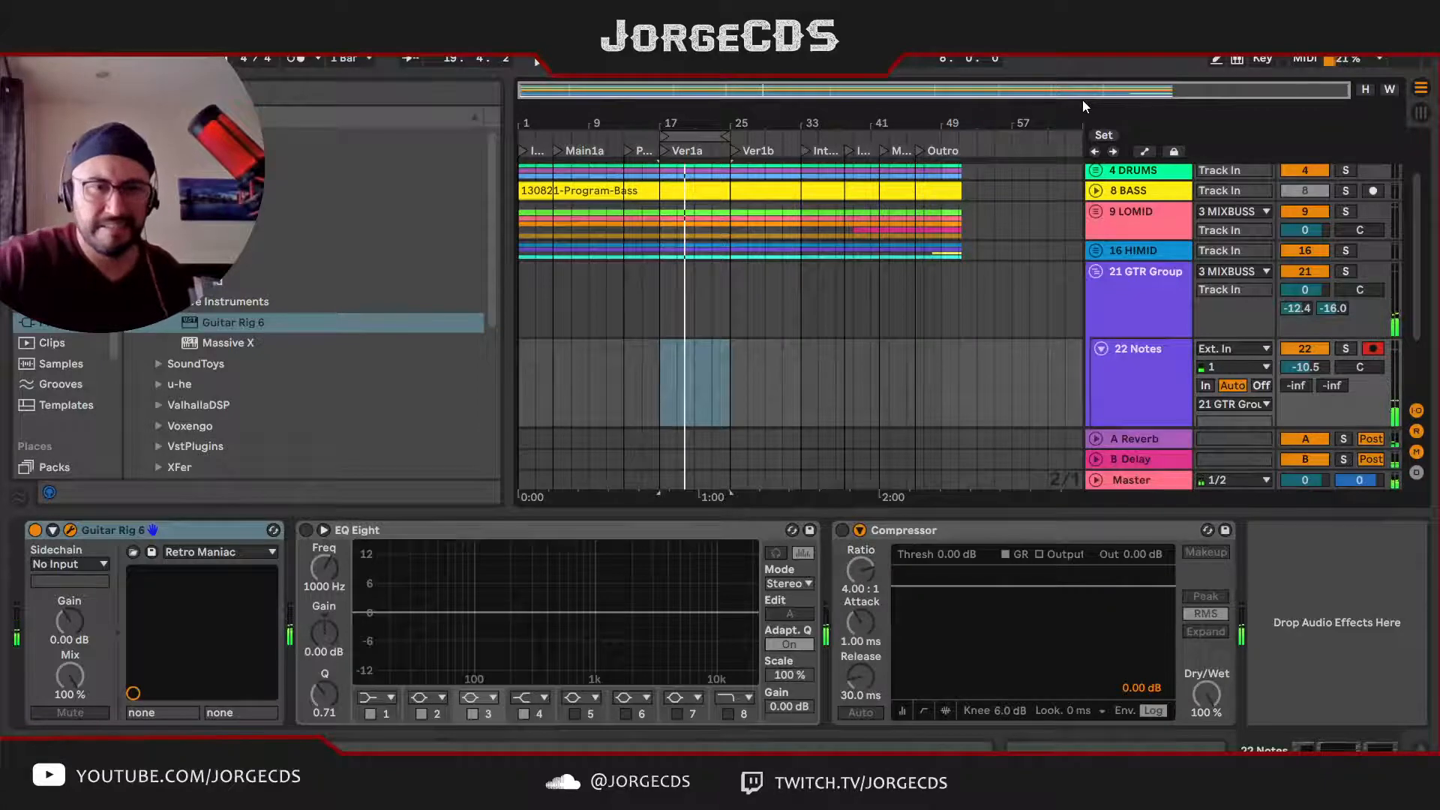
double_click(357, 567)
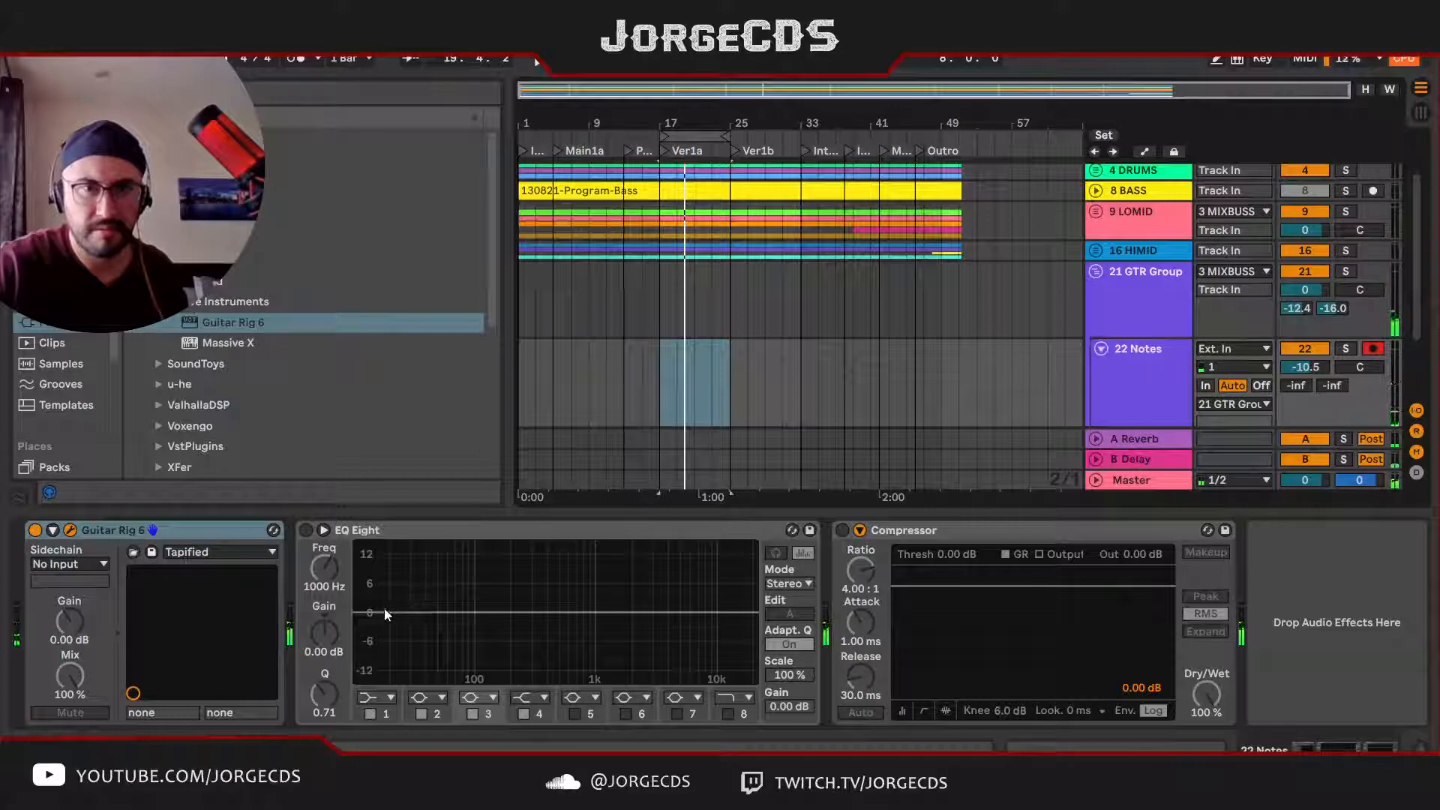
key(Down)
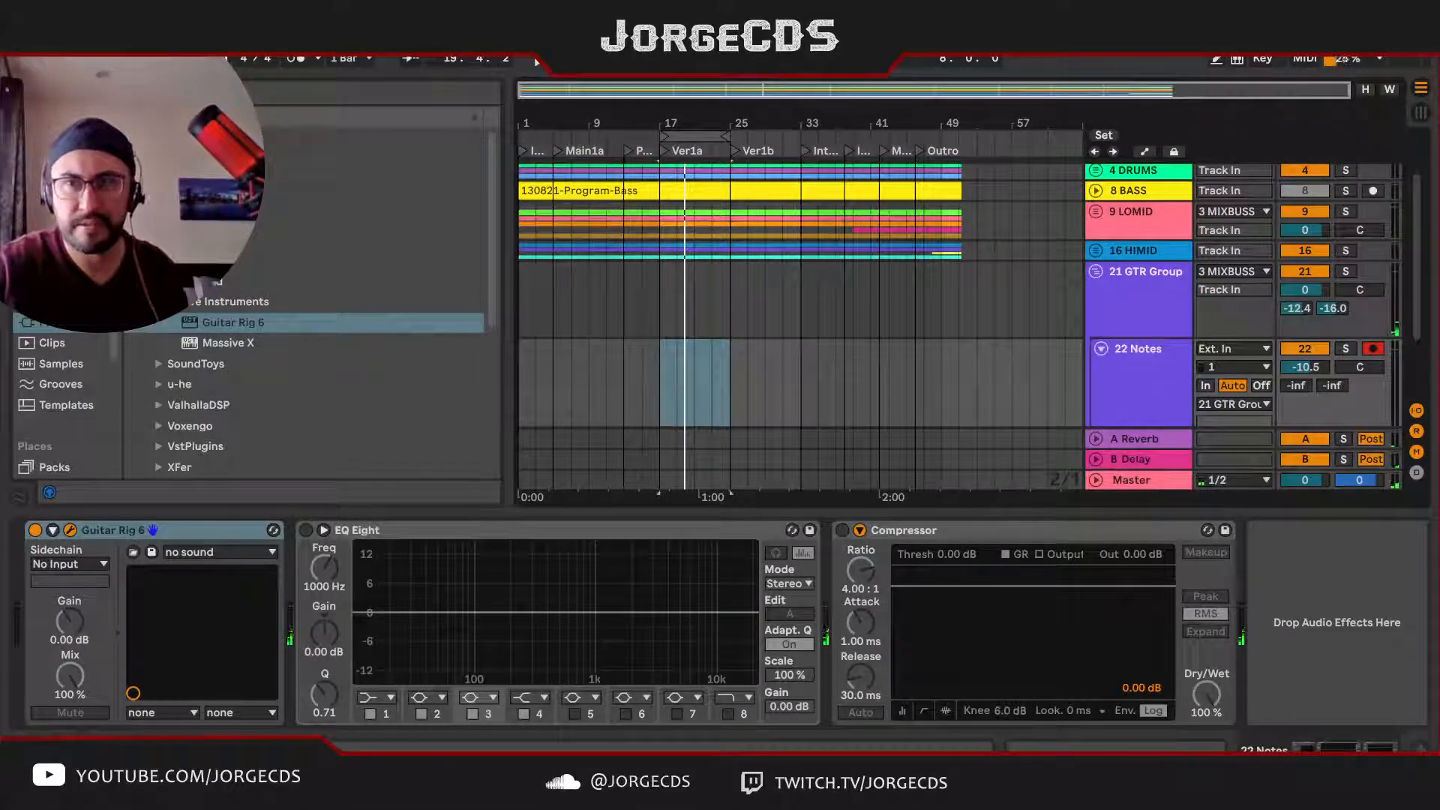
Step: Play the Ver1a section to hear the guitar sound against the mix, and bring up the Guitar Rig 6 window
key(space)
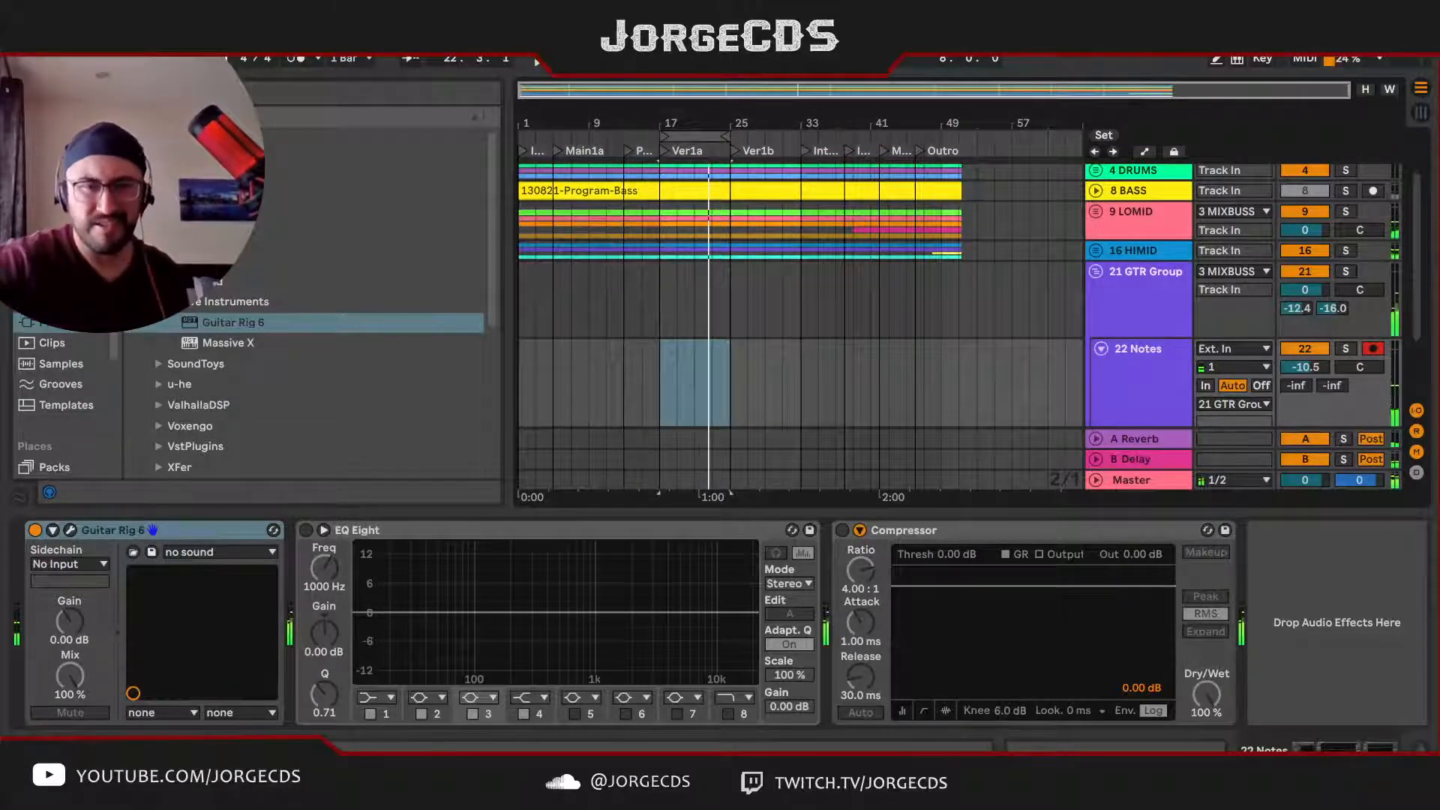
click(70, 531)
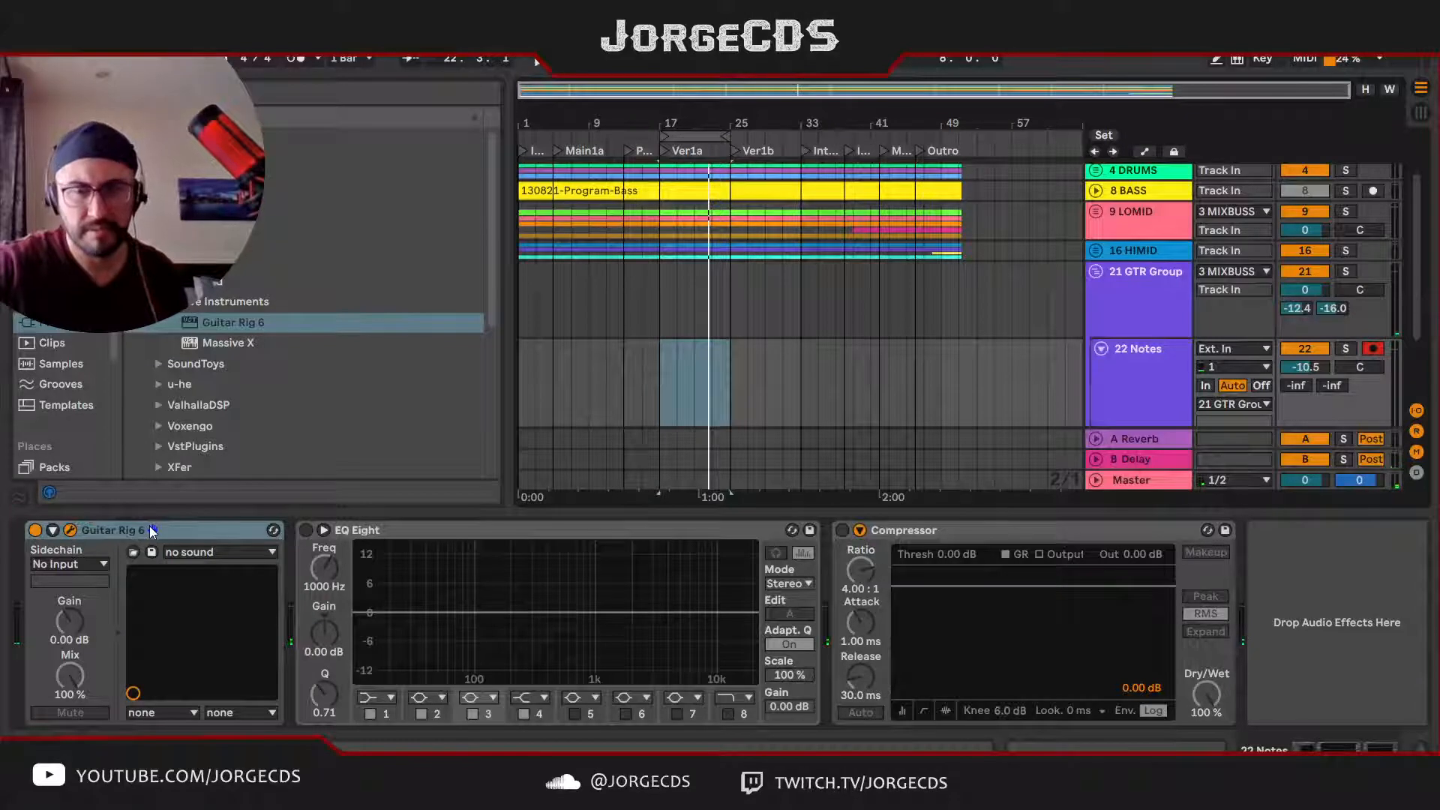
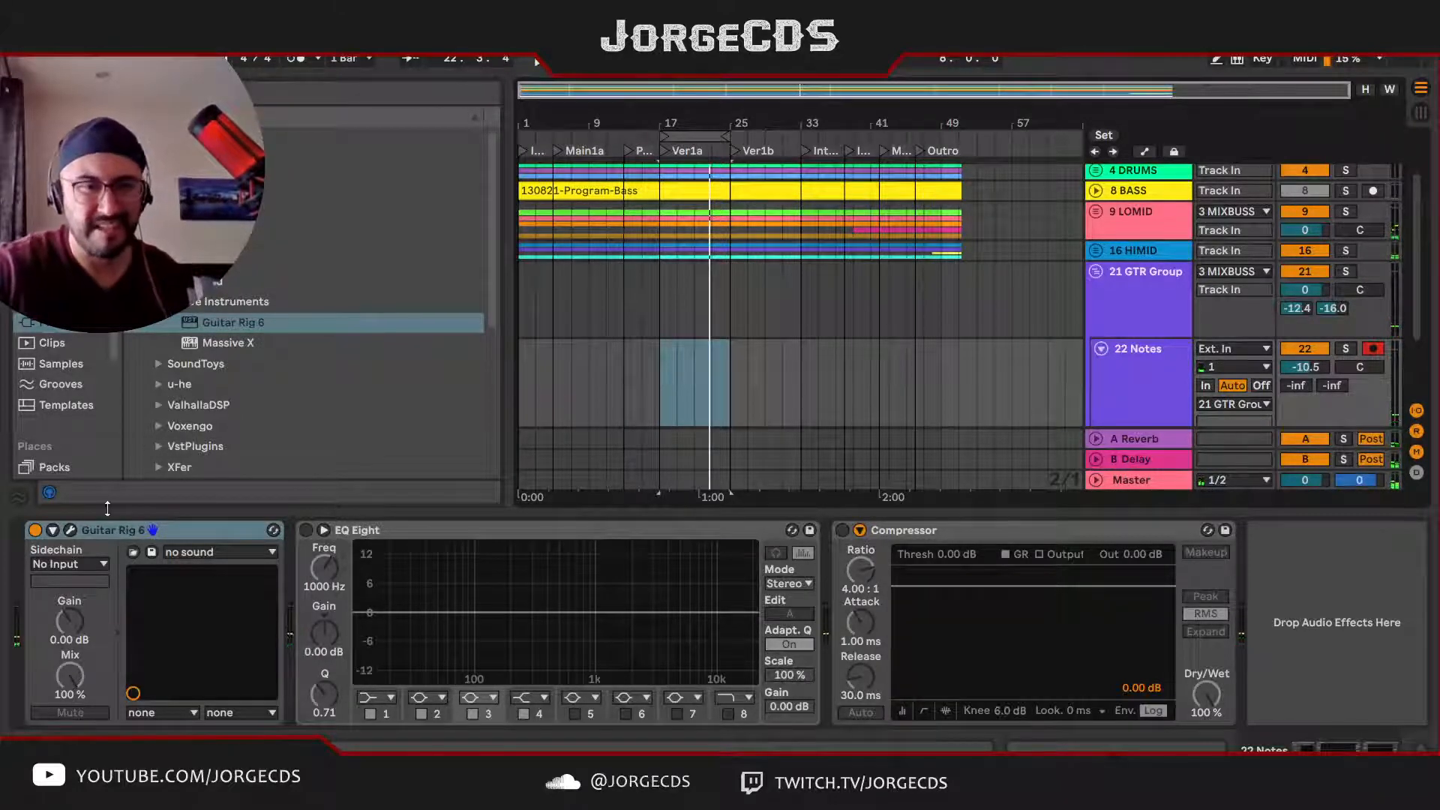
Step: Load the Matched Box preset in Guitar Rig 6 and set the 22 Notes track volume to -12.8 dB while the loop plays
click(71, 530)
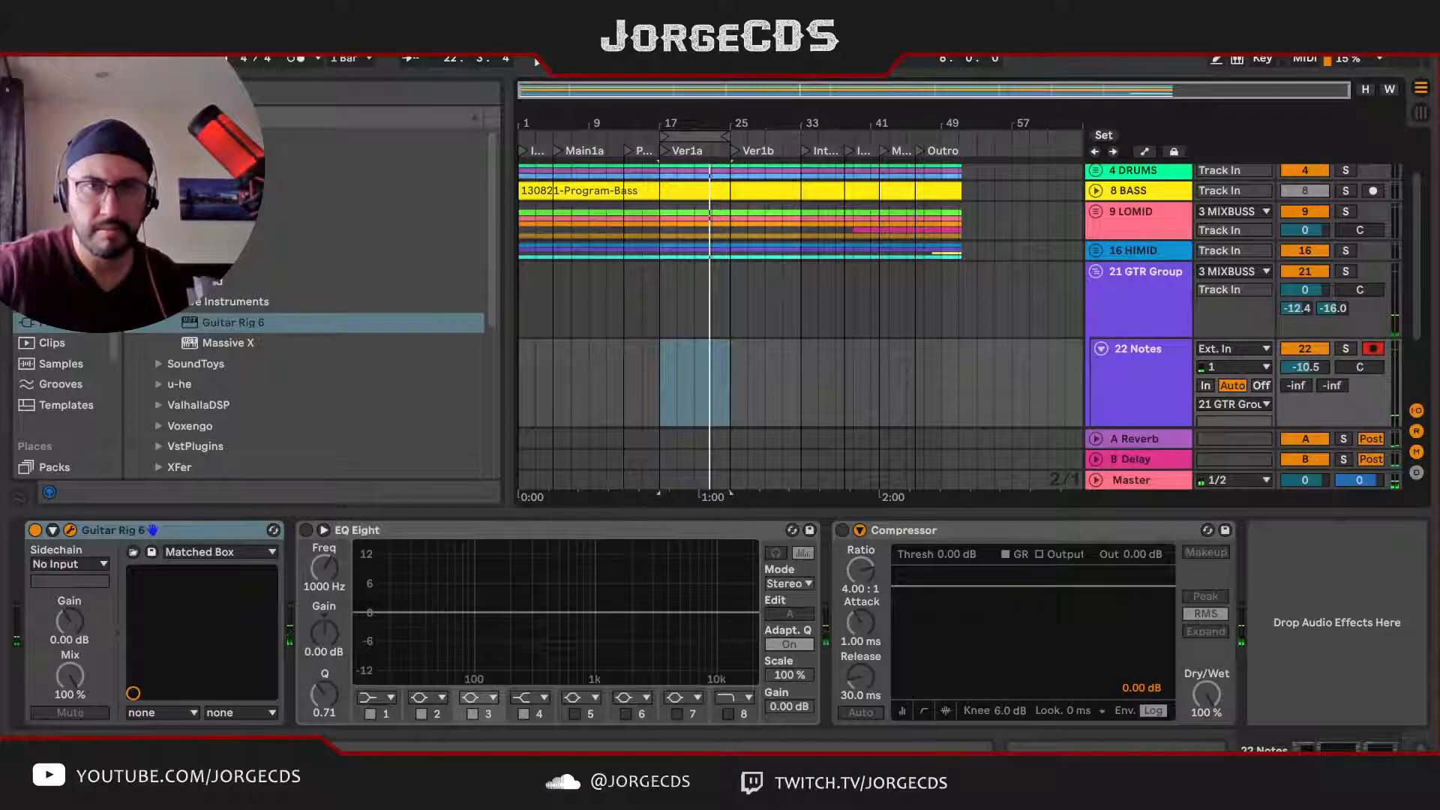
key(space)
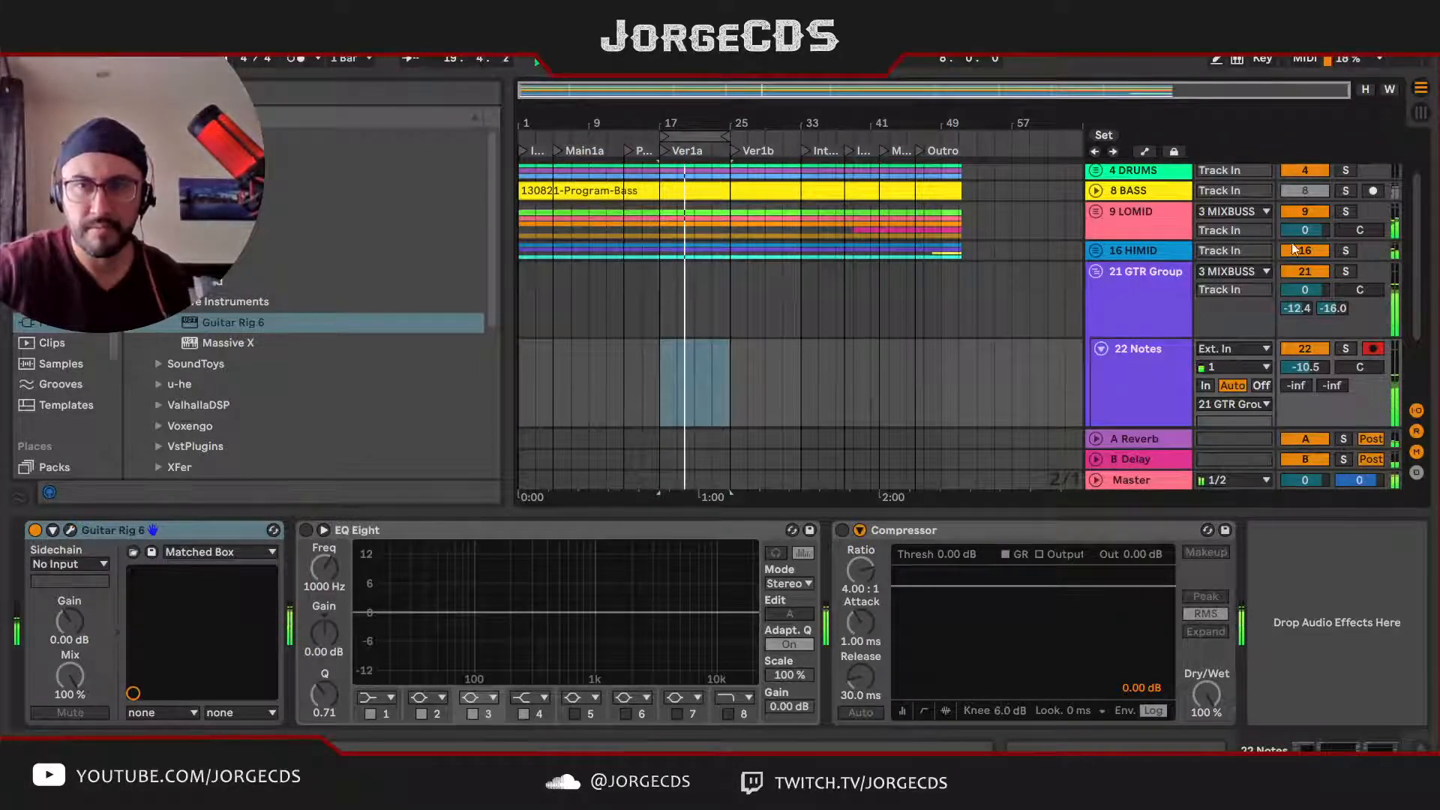
mouse_move(1310, 368)
mouse_down()
mouse_move(1309, 380)
mouse_move(1312, 349)
mouse_up()
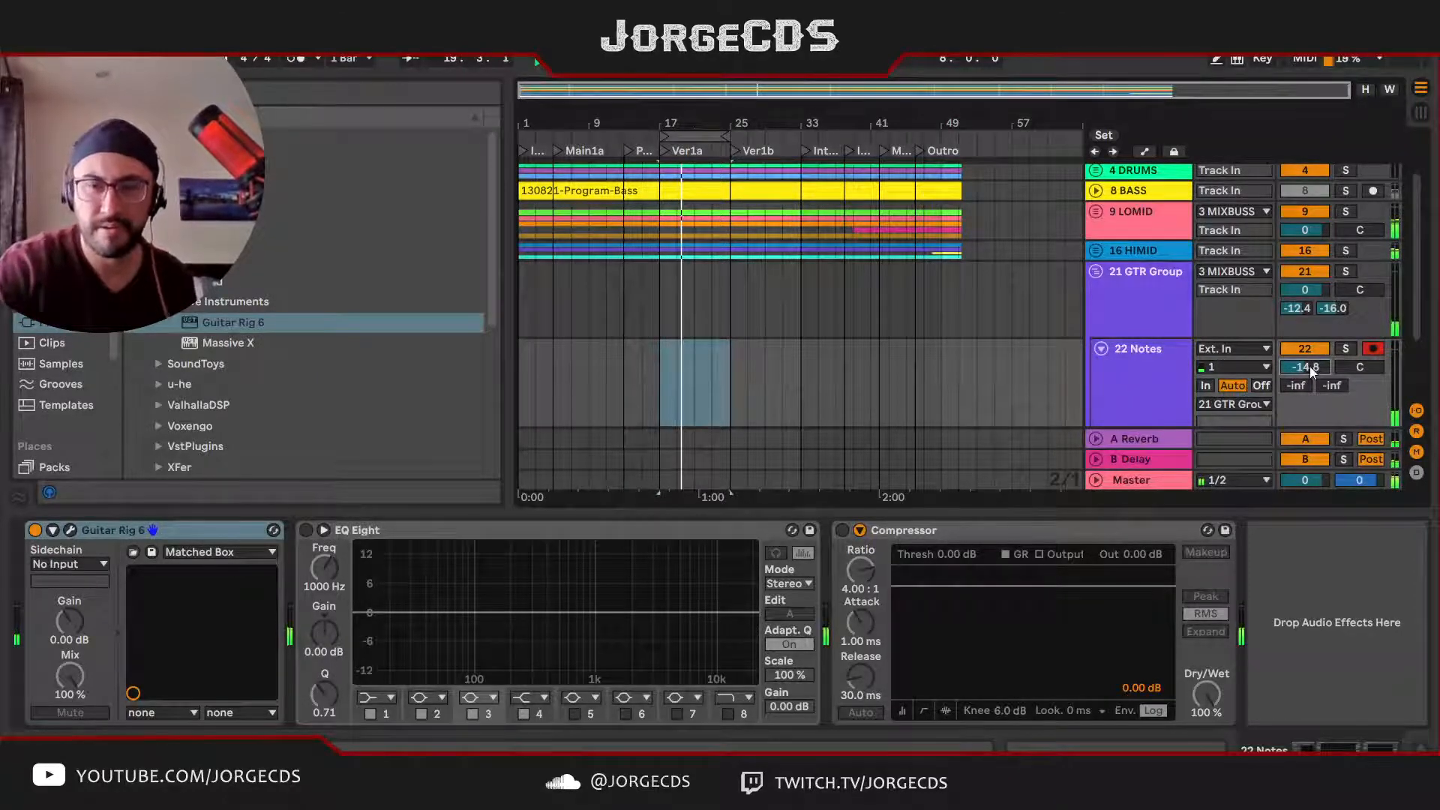
key(Up)
key(Up)
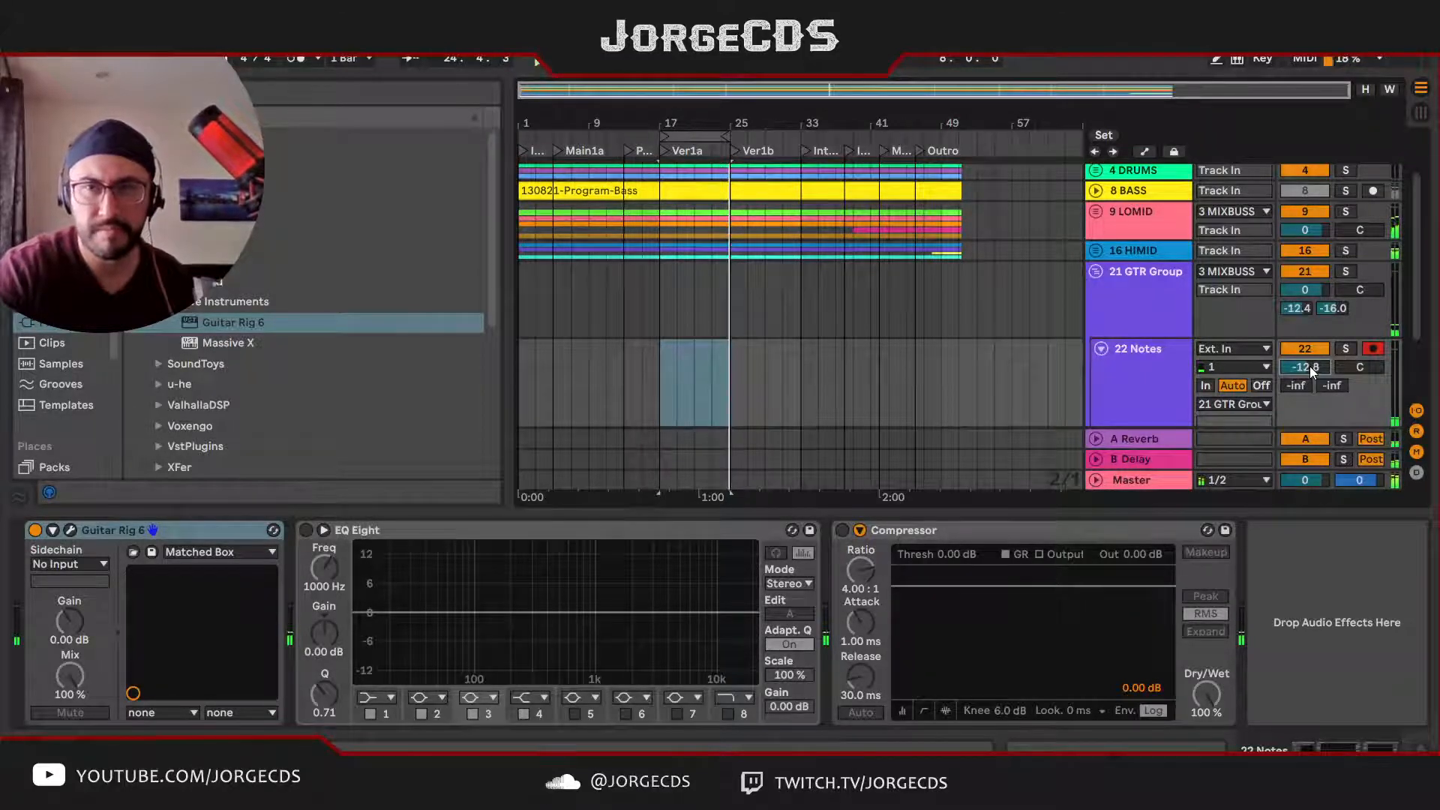
Step: Turn off the solo on the 3 MIXBUSS track and play the Ver1a loop with the full mix
key(space)
scroll(1310, 368, up, 2)
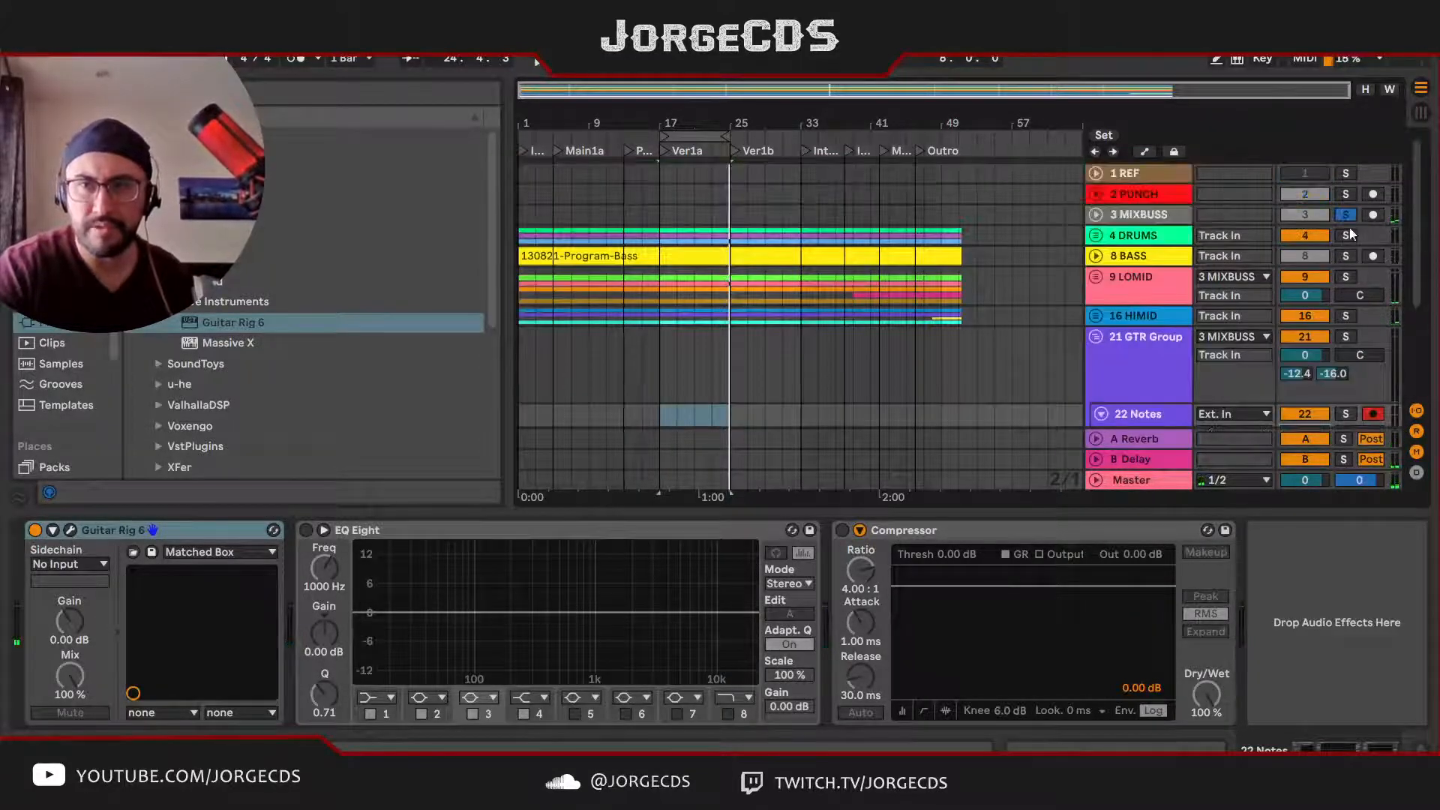
key(space)
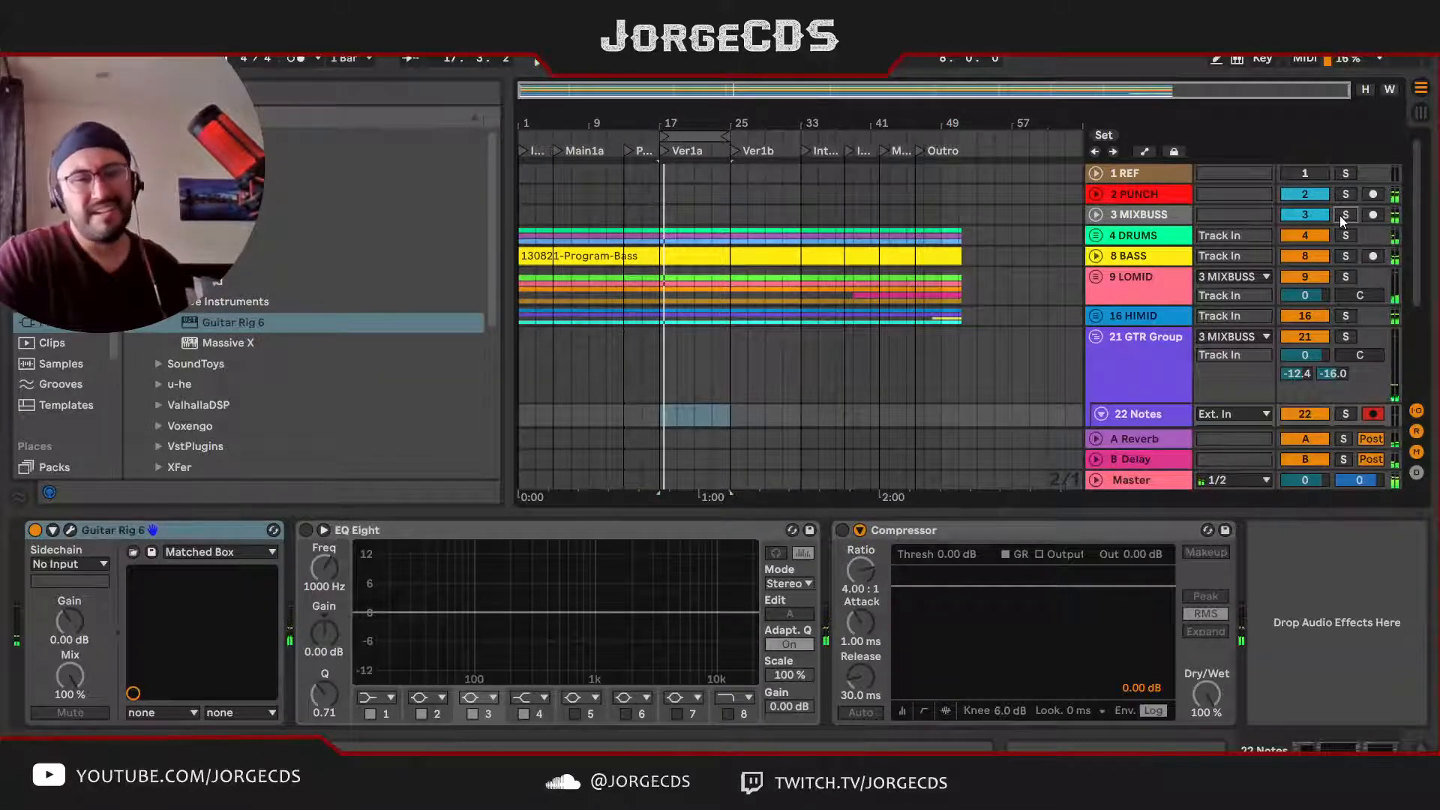
Step: Open Guitar Rig 6 on the 22 Notes track, replace its preset with "no sound", and audition it over the Ver1a loop
click(69, 532)
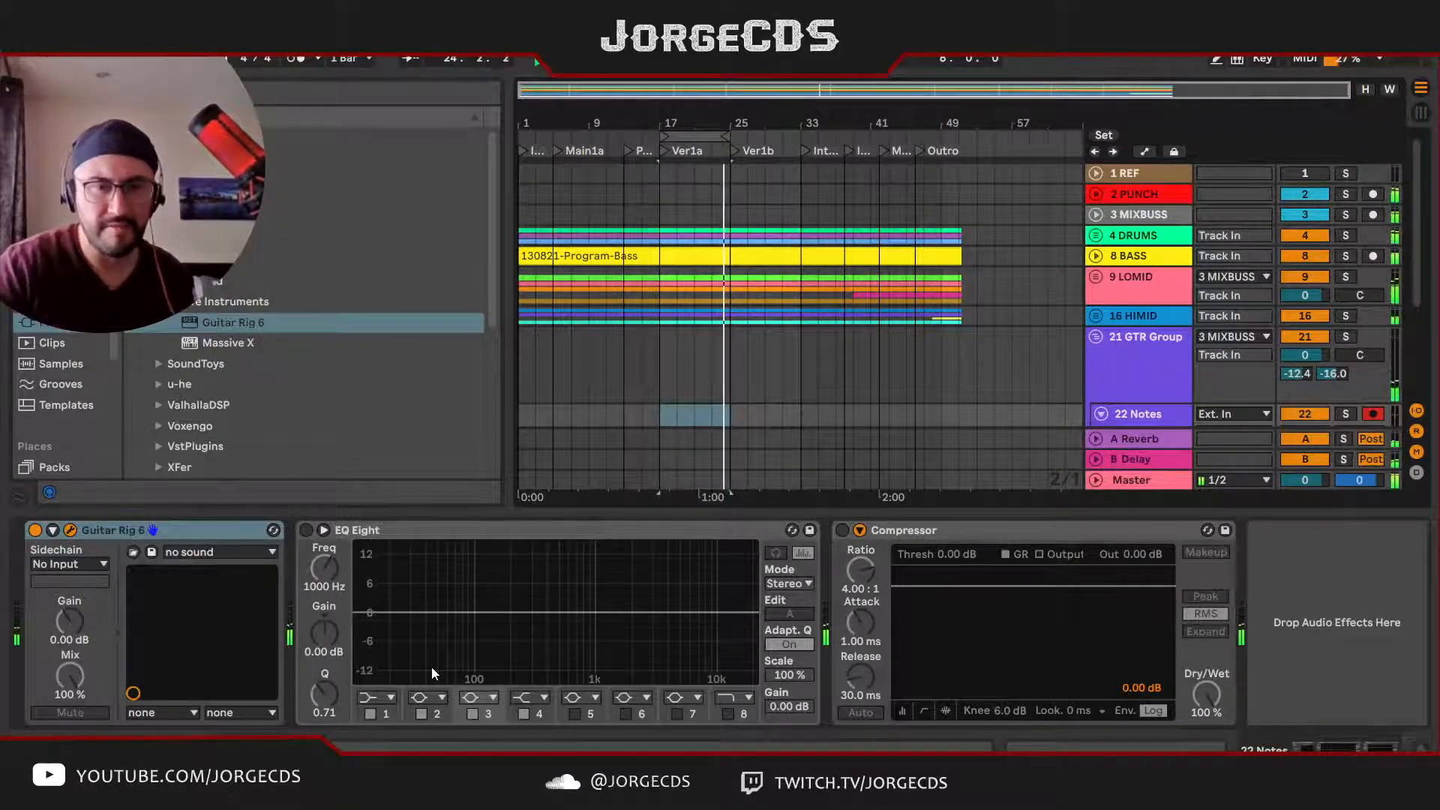
key(space)
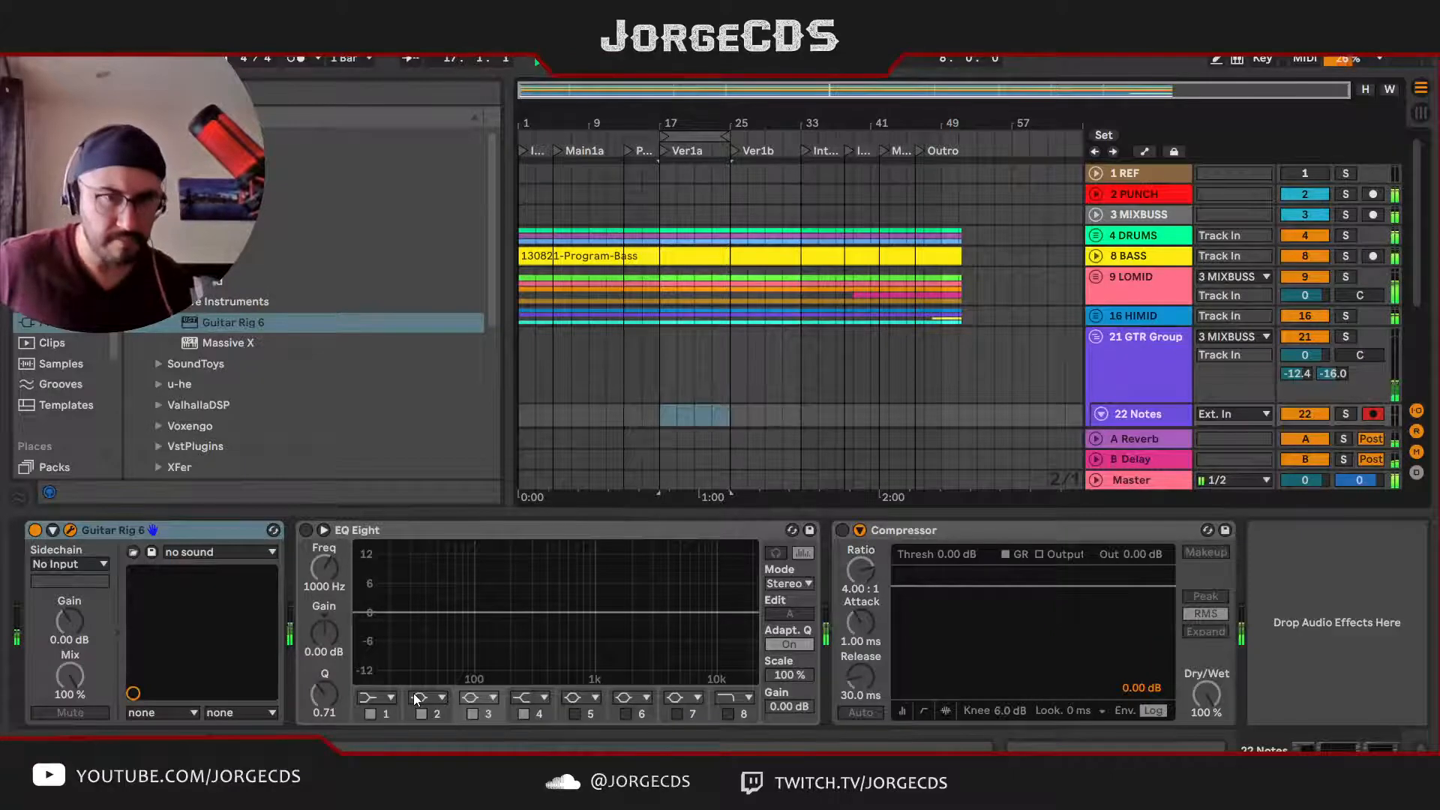
key(space)
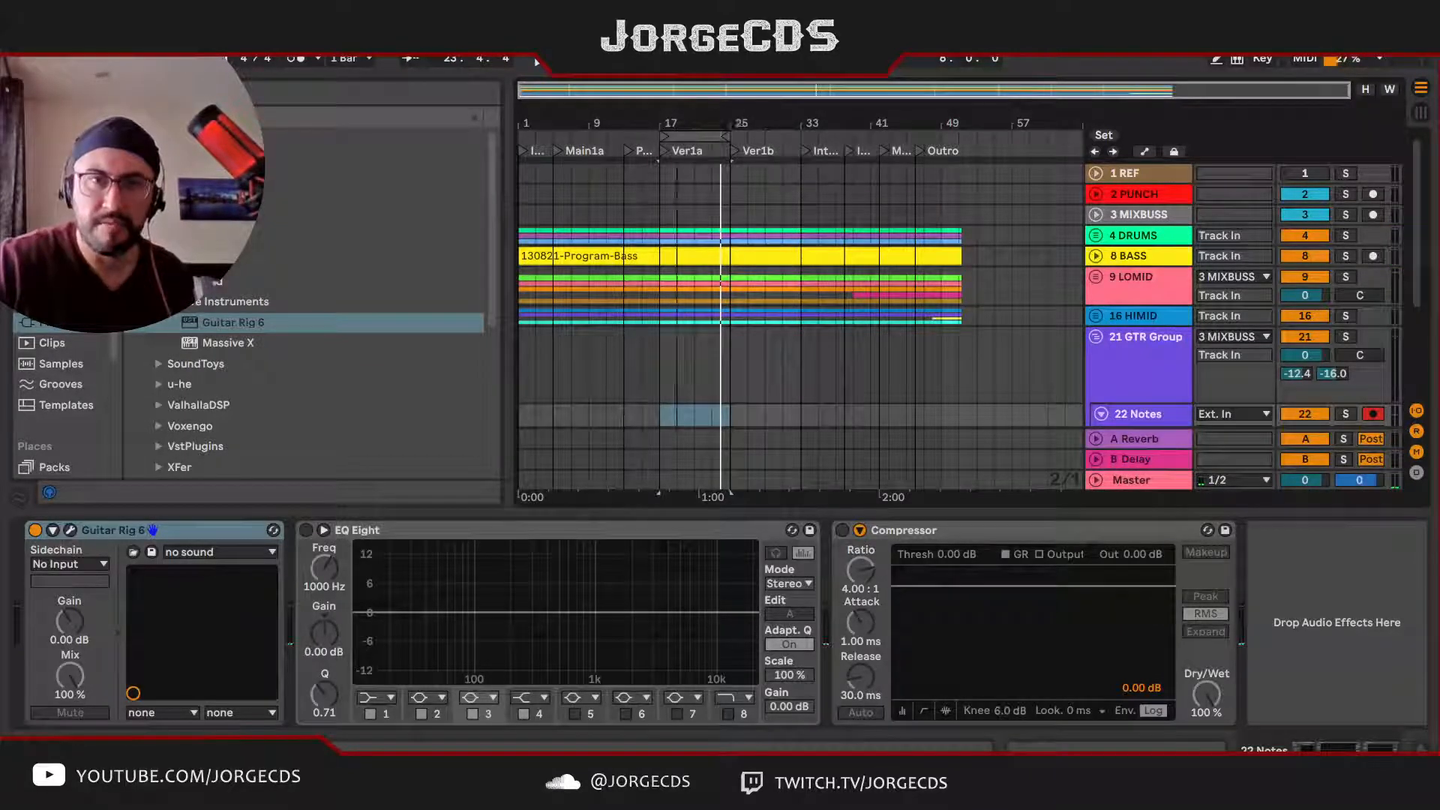
Step: Move the loop region to the Main1a section and extend its start back to bar 1
drag(693, 137, 593, 143)
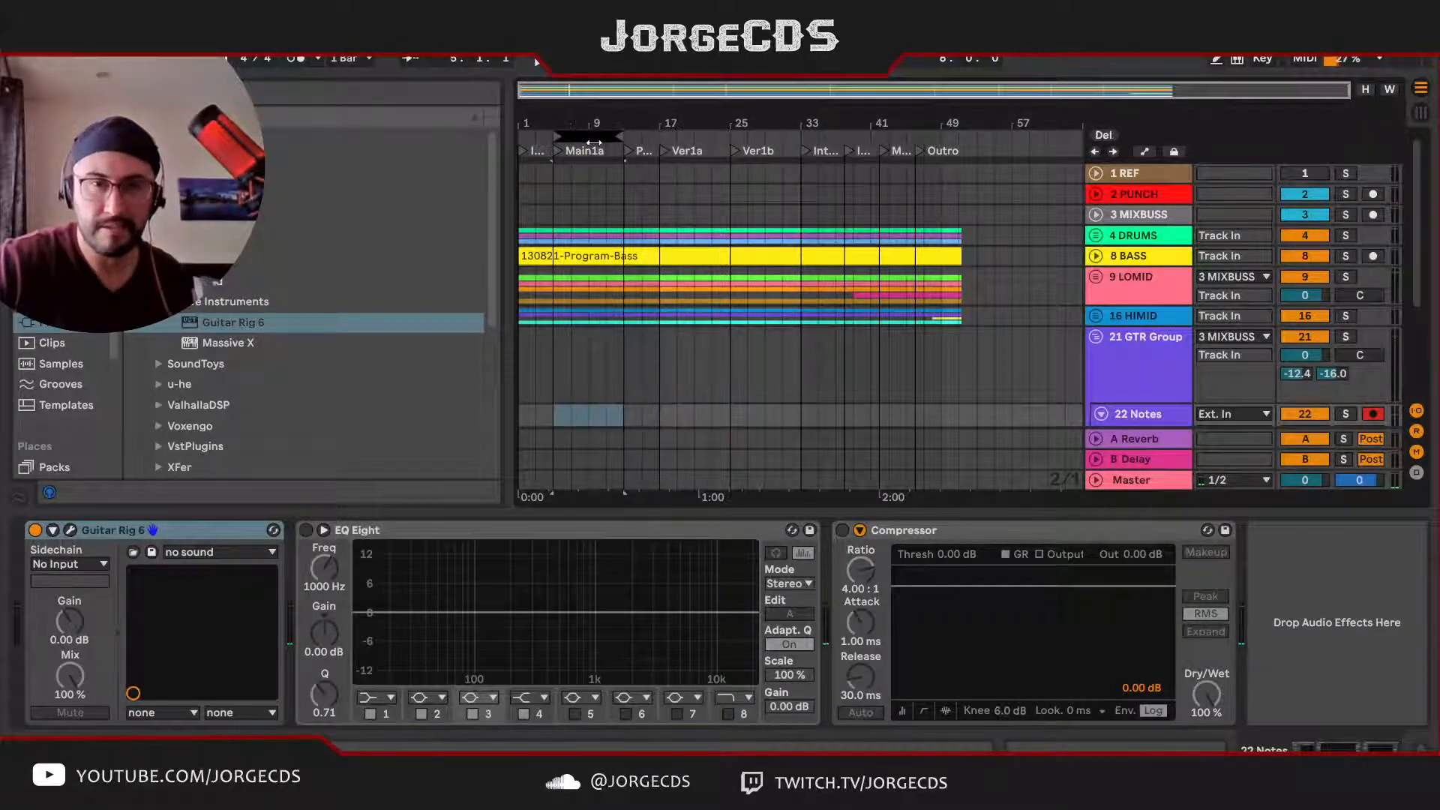
key(space)
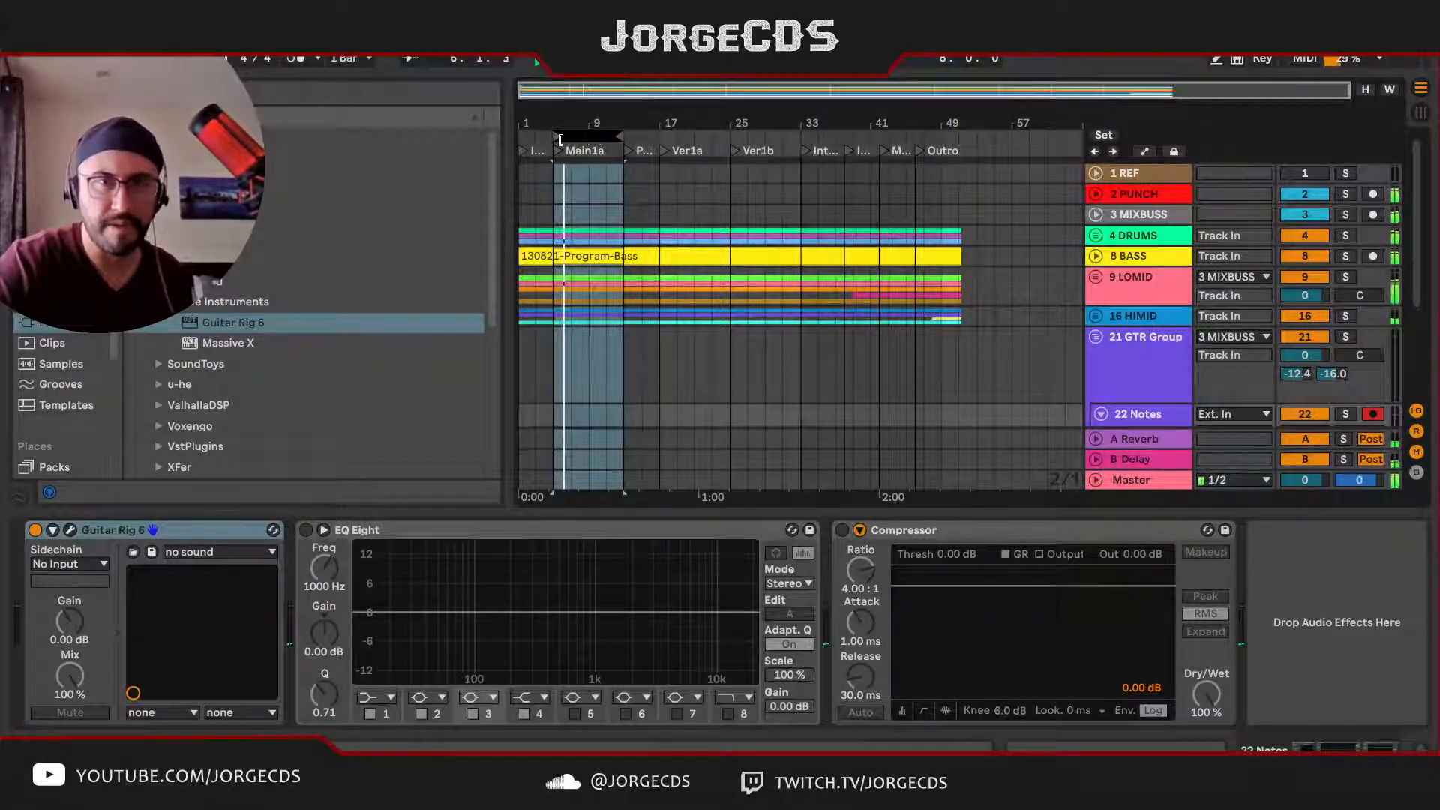
drag(561, 140, 507, 143)
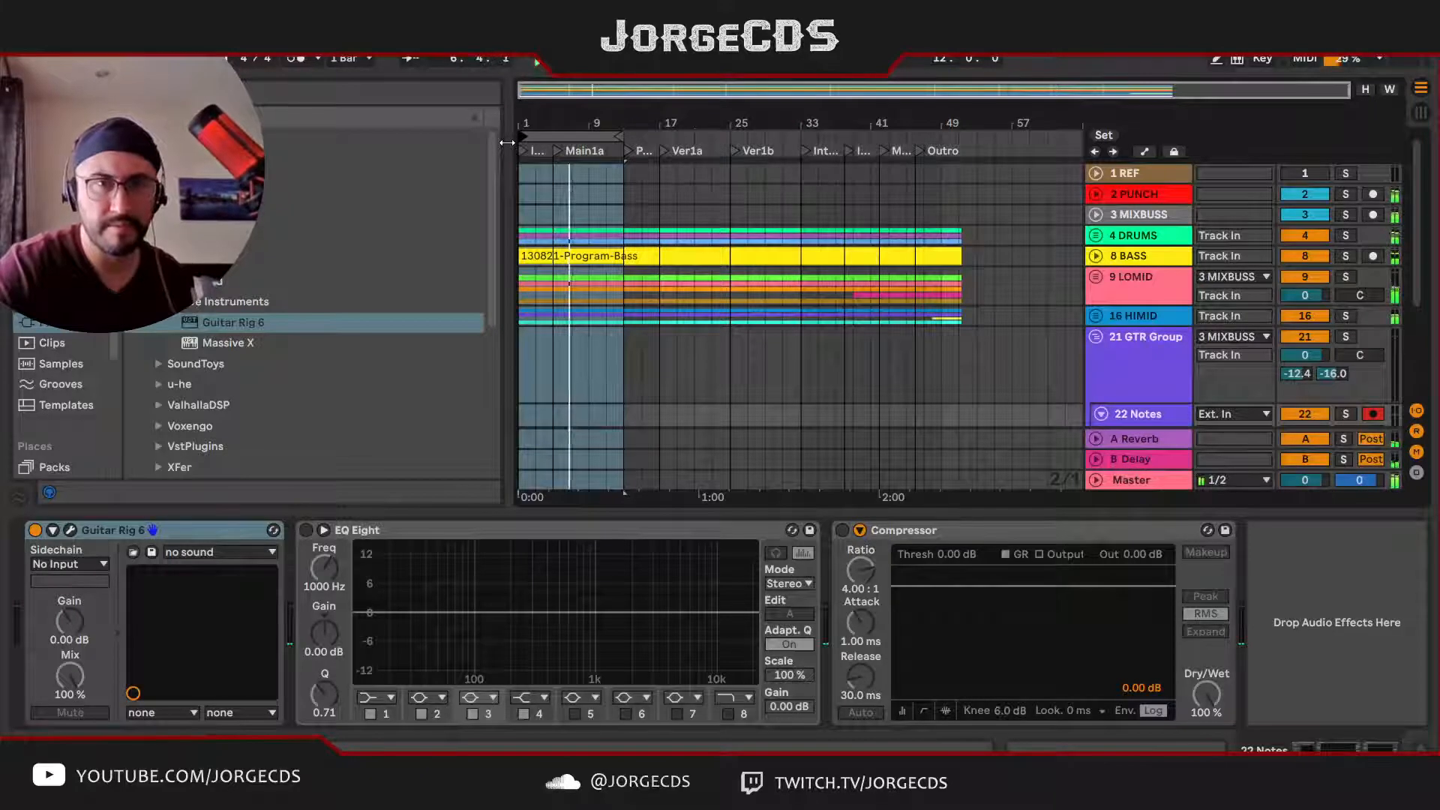
Step: Audition the loop and lower the 21 GTR Group sends to -35.0 dB for Reverb and -36.4 dB for Delay
key(space)
key(space)
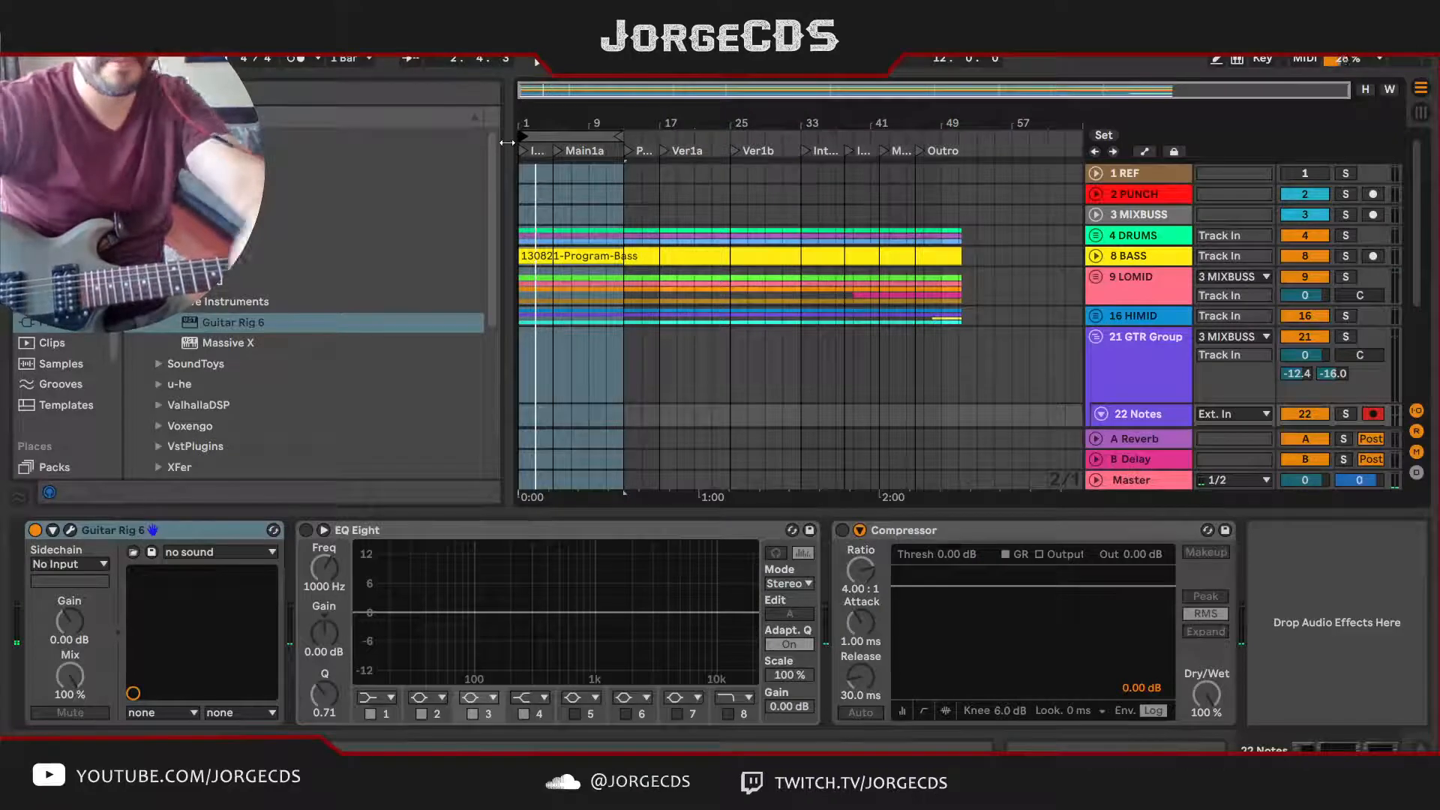
key(space)
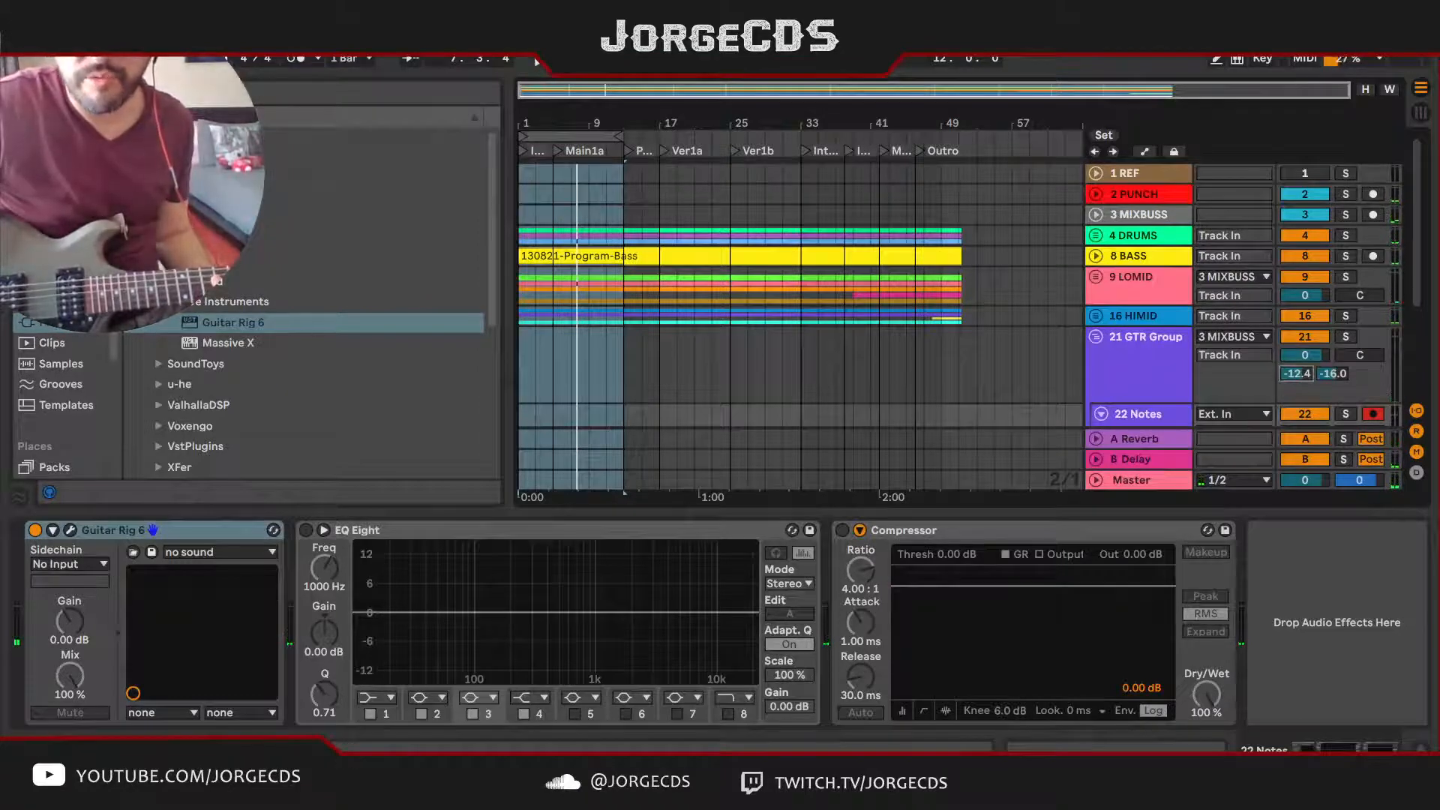
drag(1339, 374, 1339, 398)
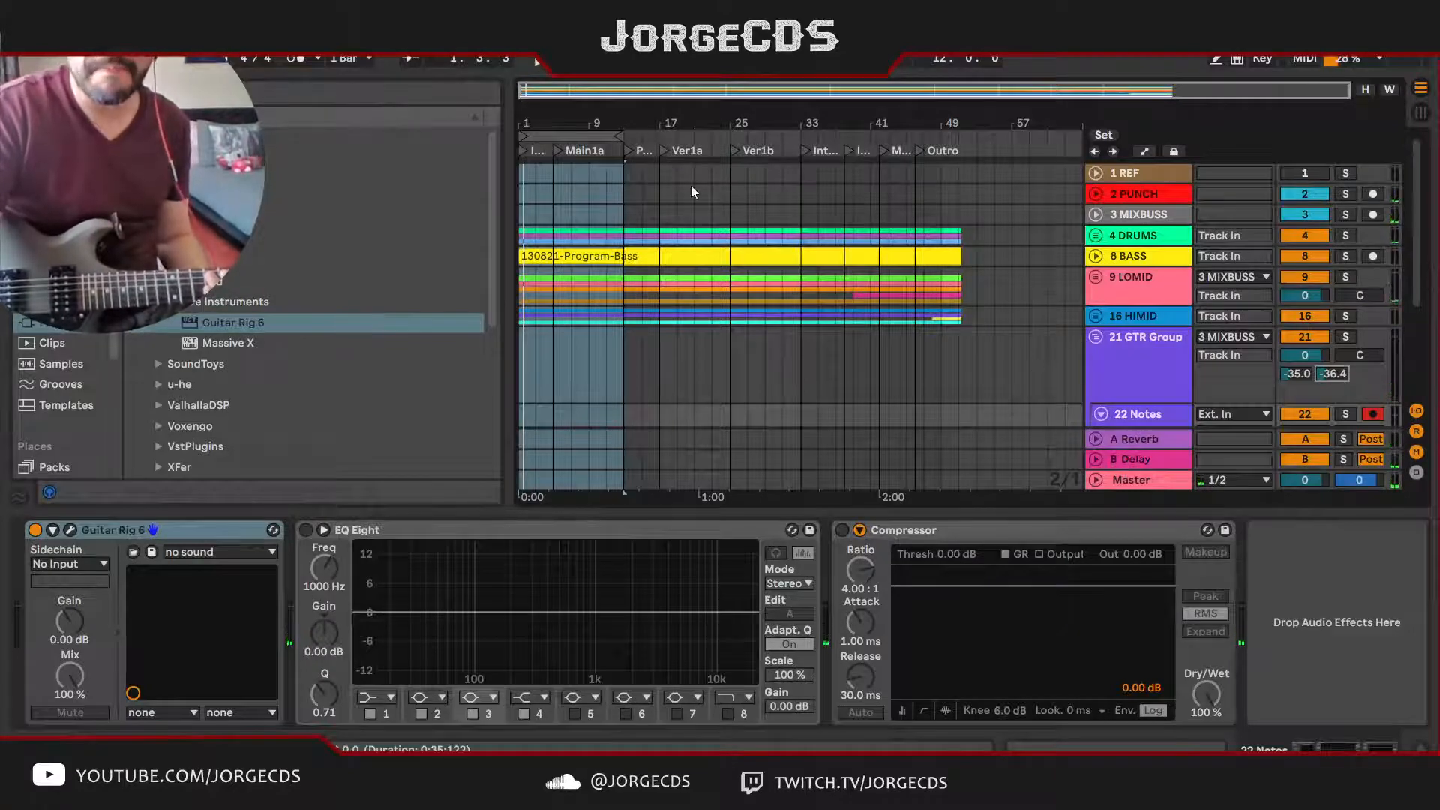
Step: Move the loop region to bars 13 through 24, ending with Ver1a, and raise the 22 Notes volume to -10.2 dB
drag(559, 134, 662, 123)
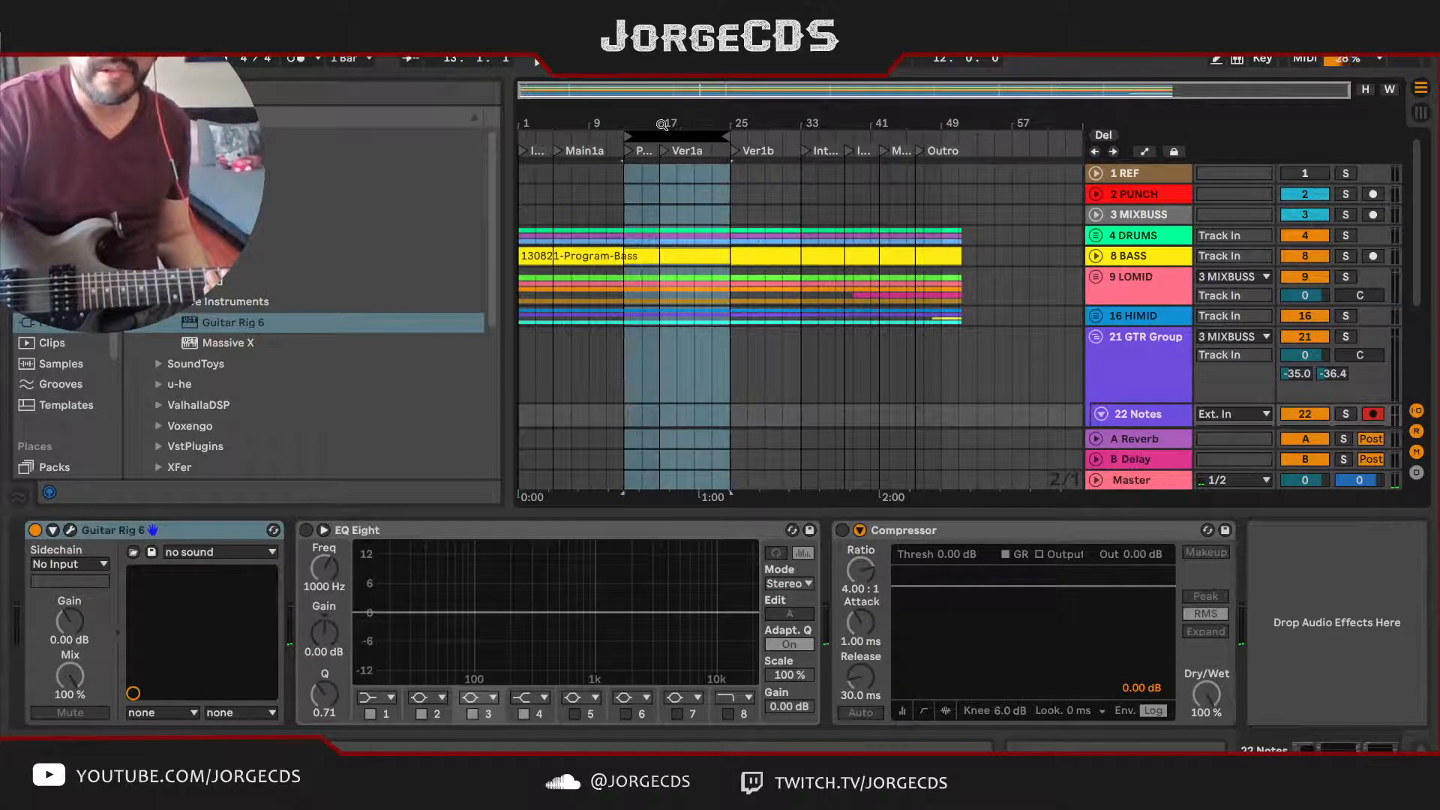
key(space)
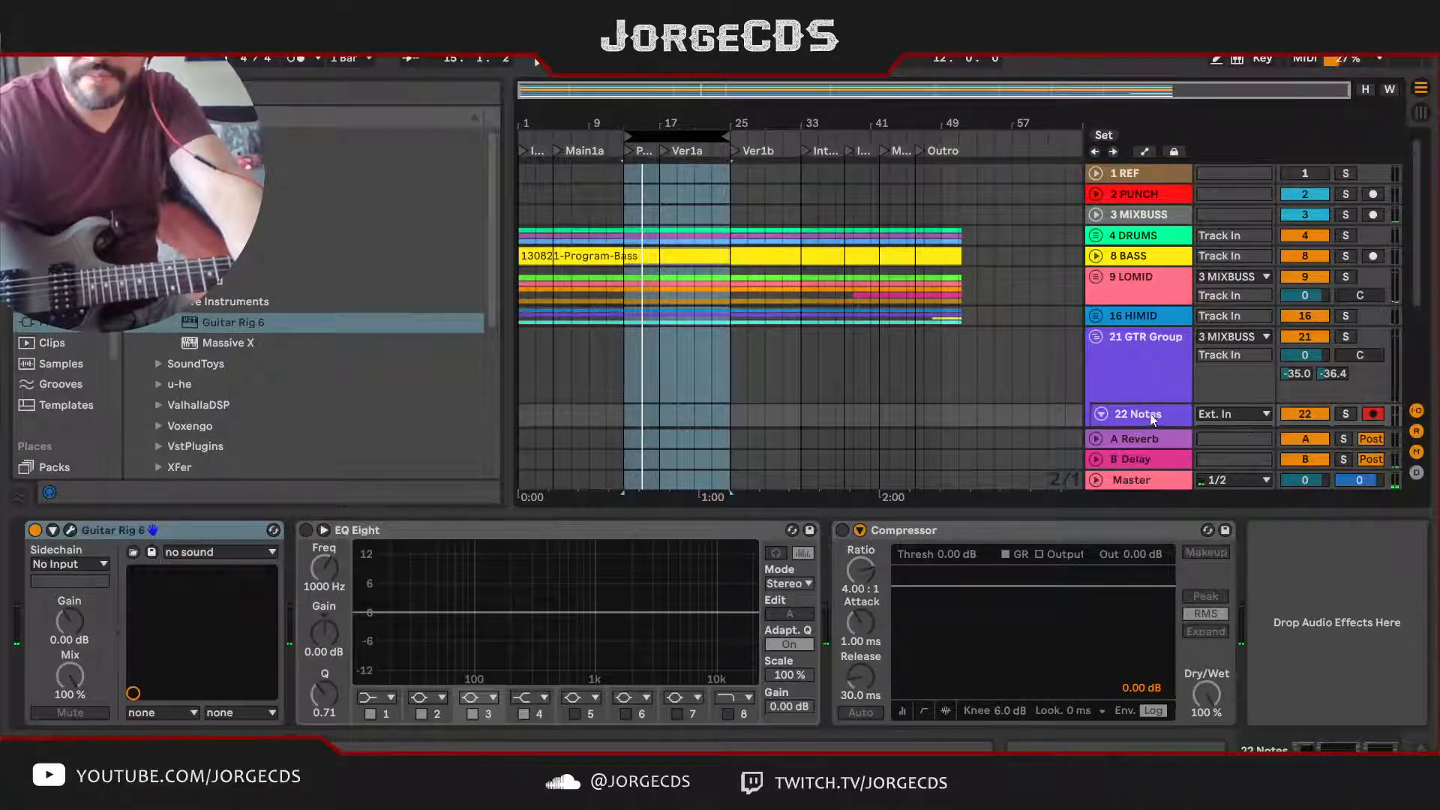
scroll(1146, 412, down, 3)
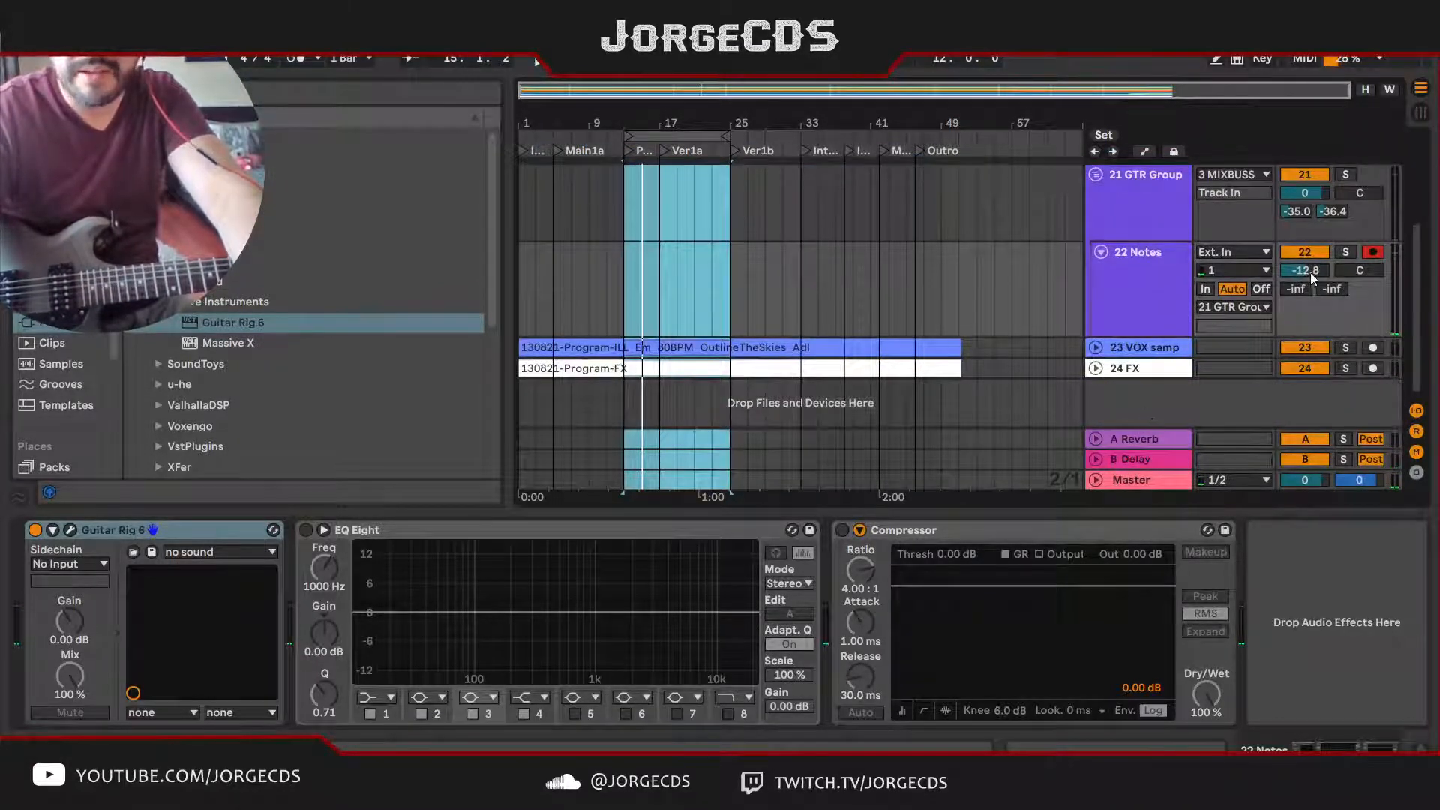
drag(1311, 274, 1311, 269)
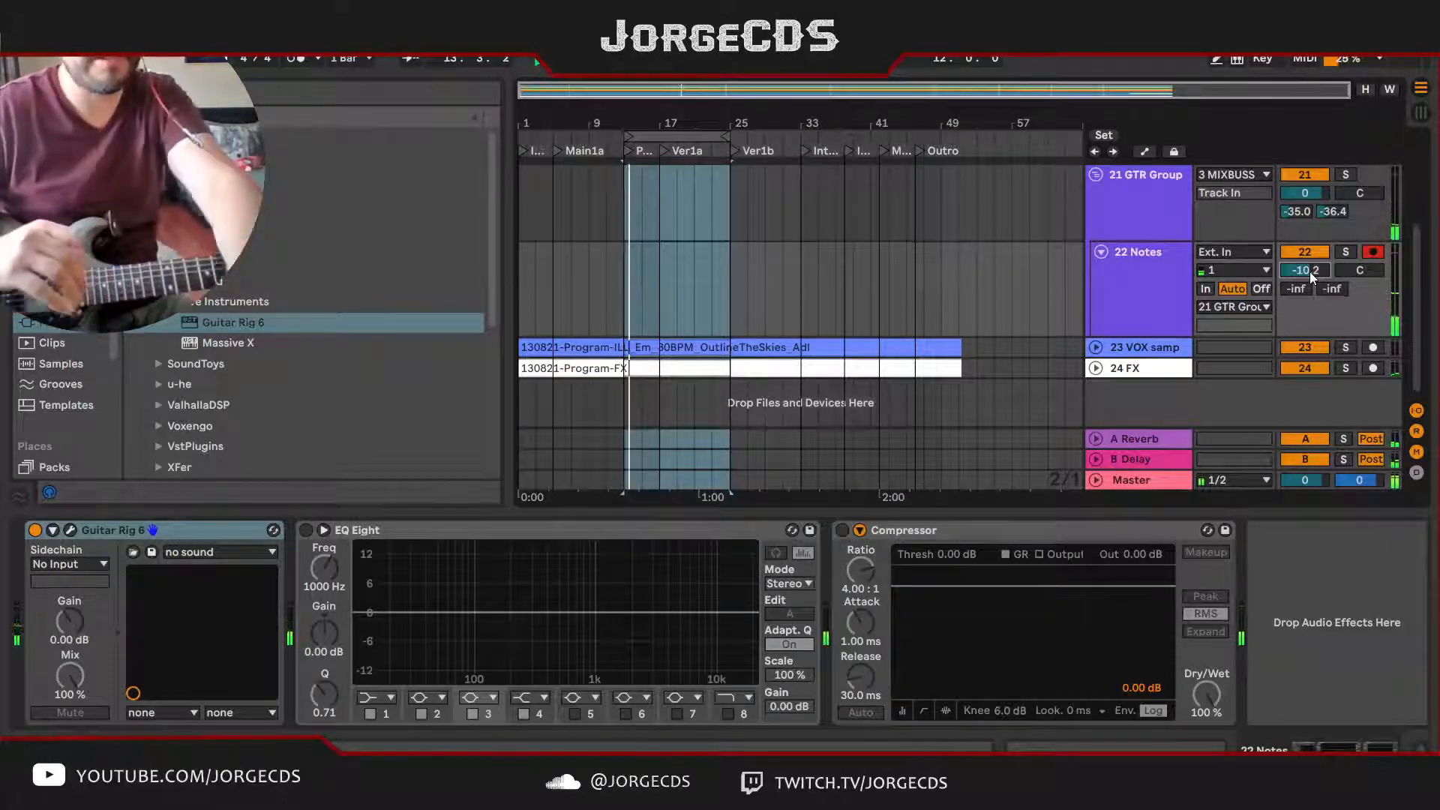
Step: Show the Session view mixer with the 22 Notes track in view and check its level during playback
key(Tab)
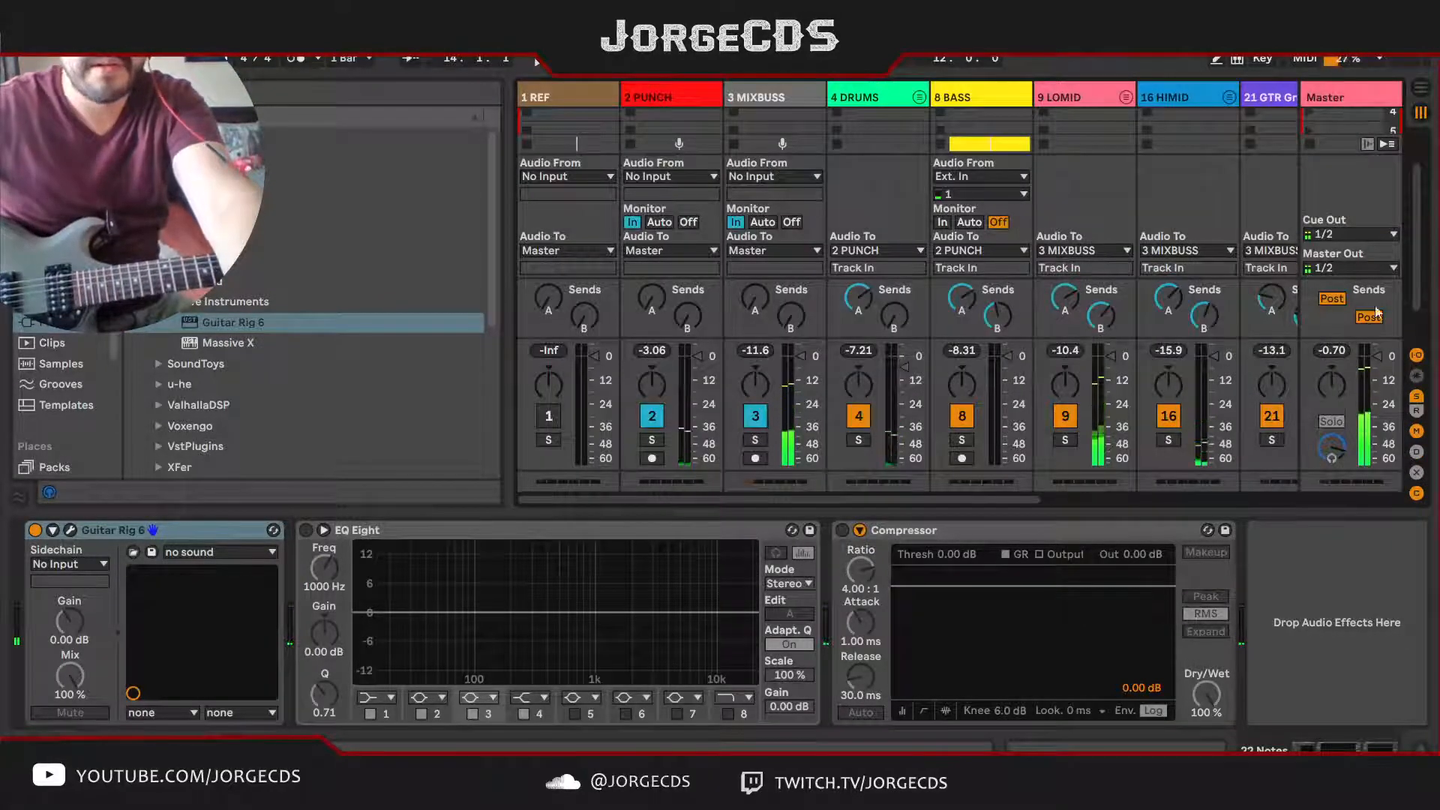
drag(929, 498, 1223, 501)
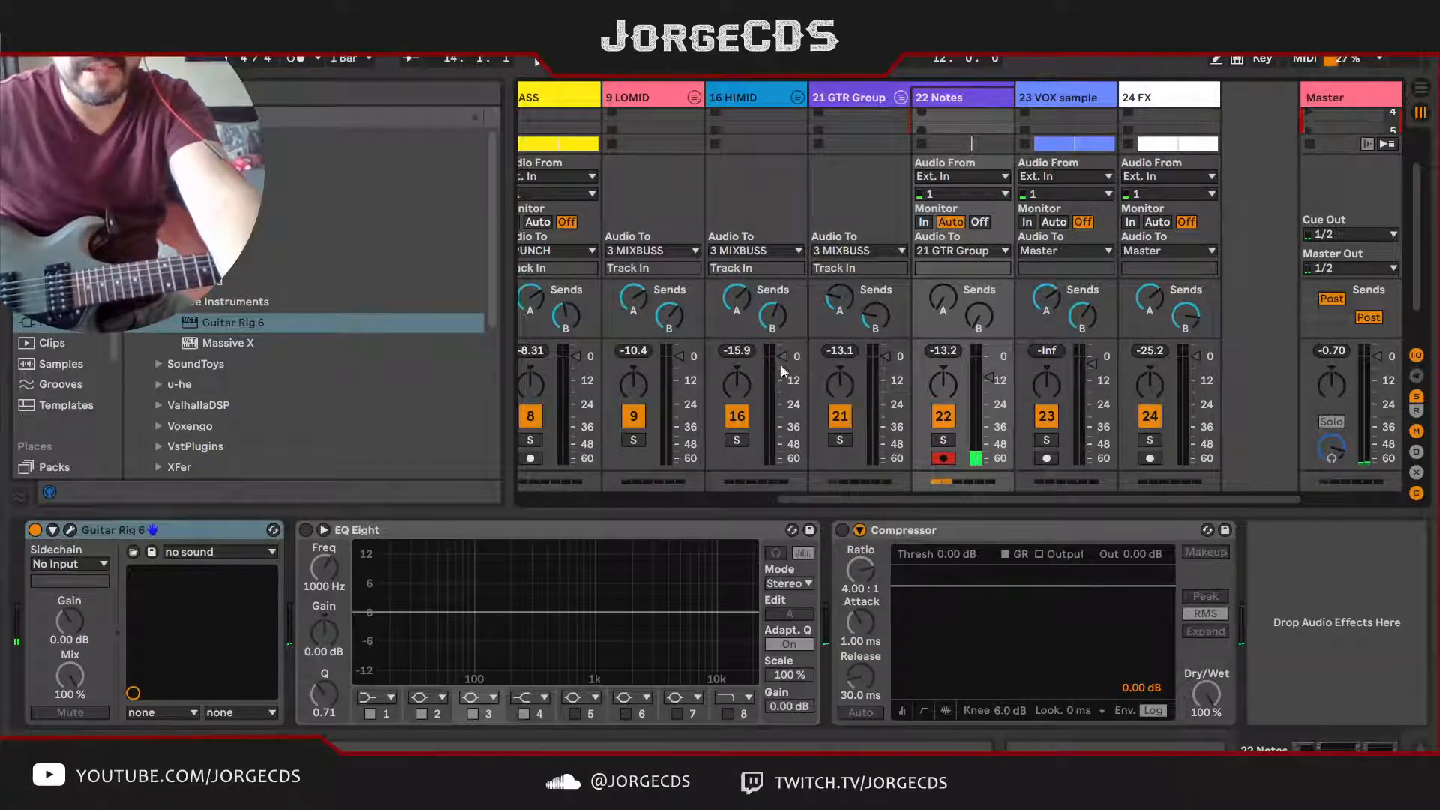
key(space)
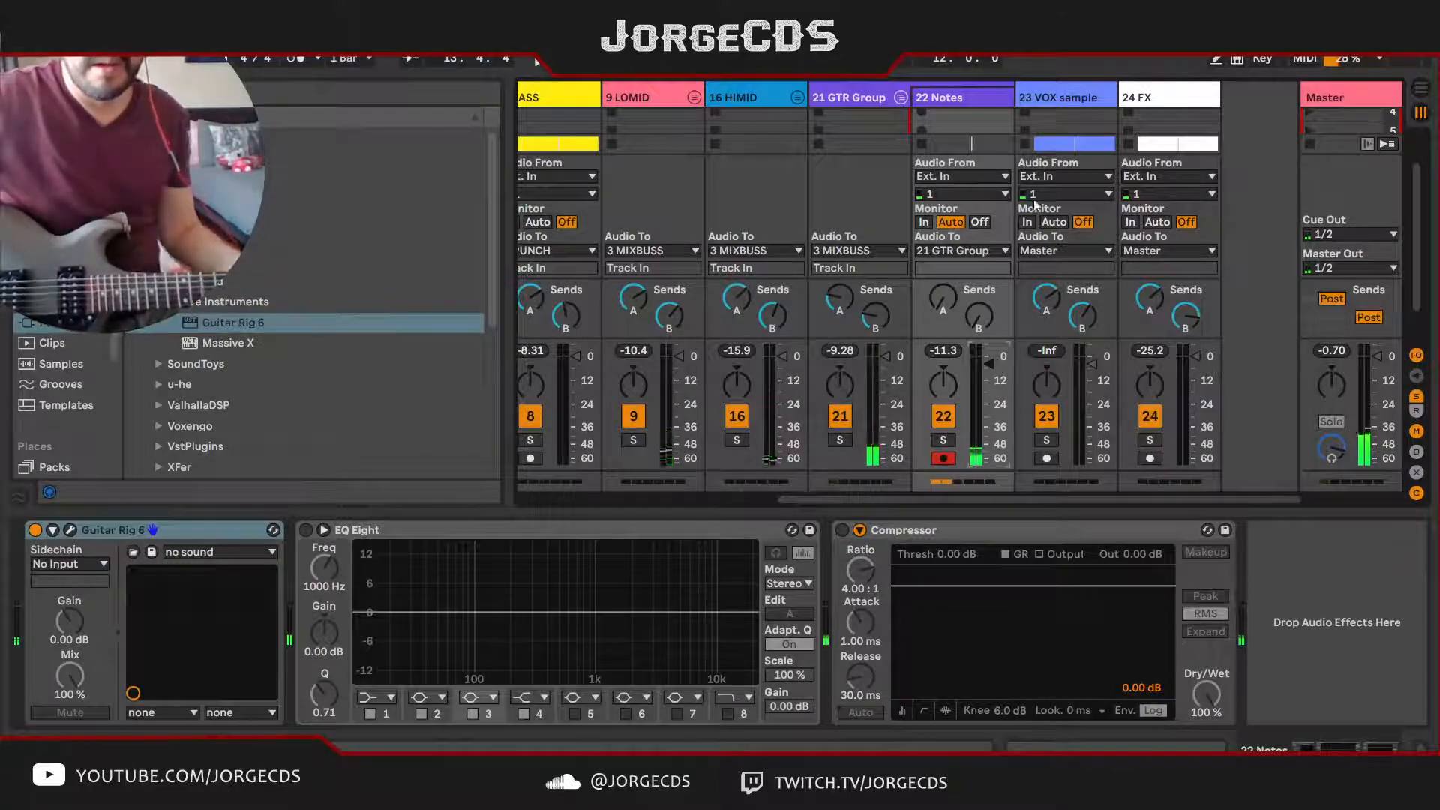
Step: Load the Electric Git EQ 1 instrument preset into the EQ Eight on the 22 Notes track
click(792, 531)
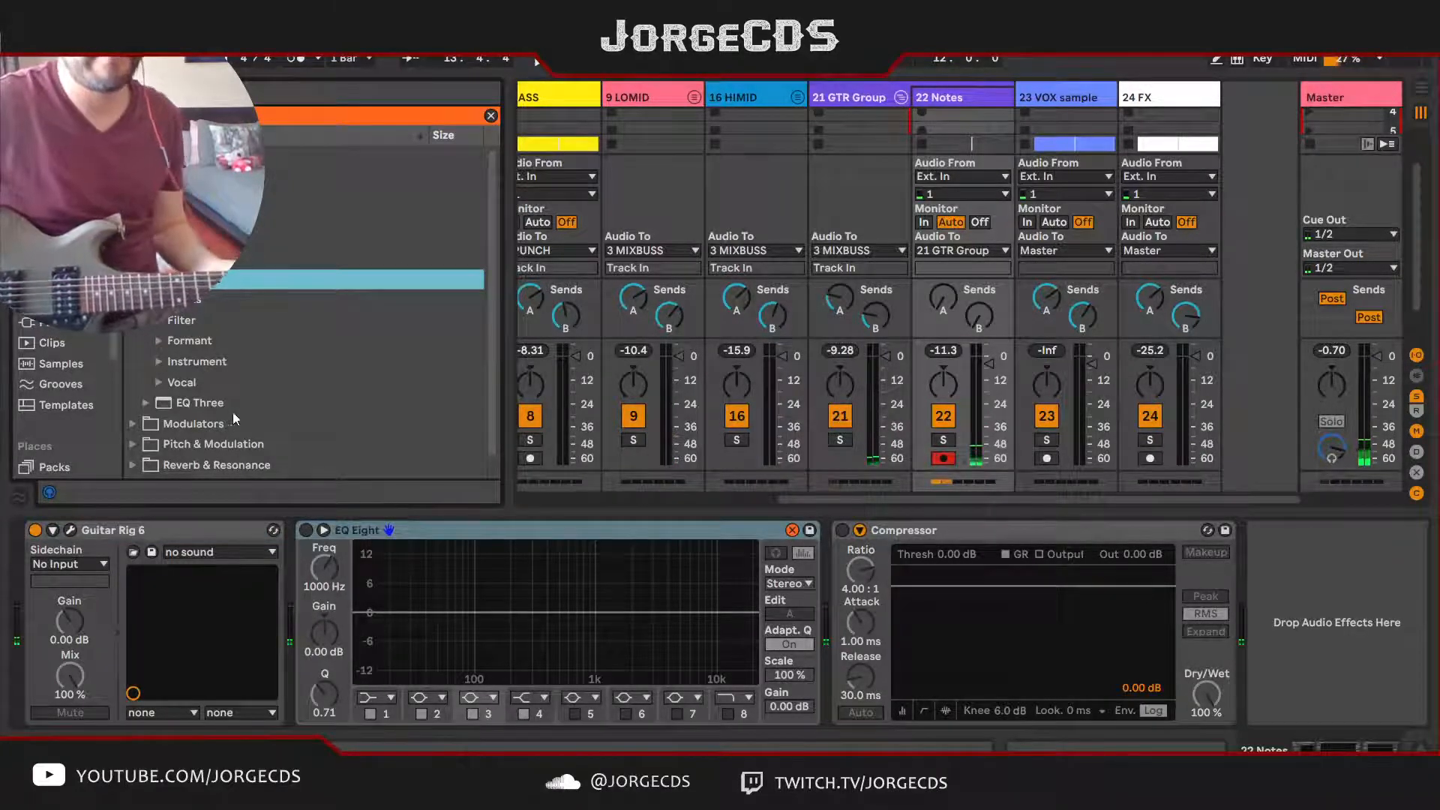
click(160, 322)
click(160, 341)
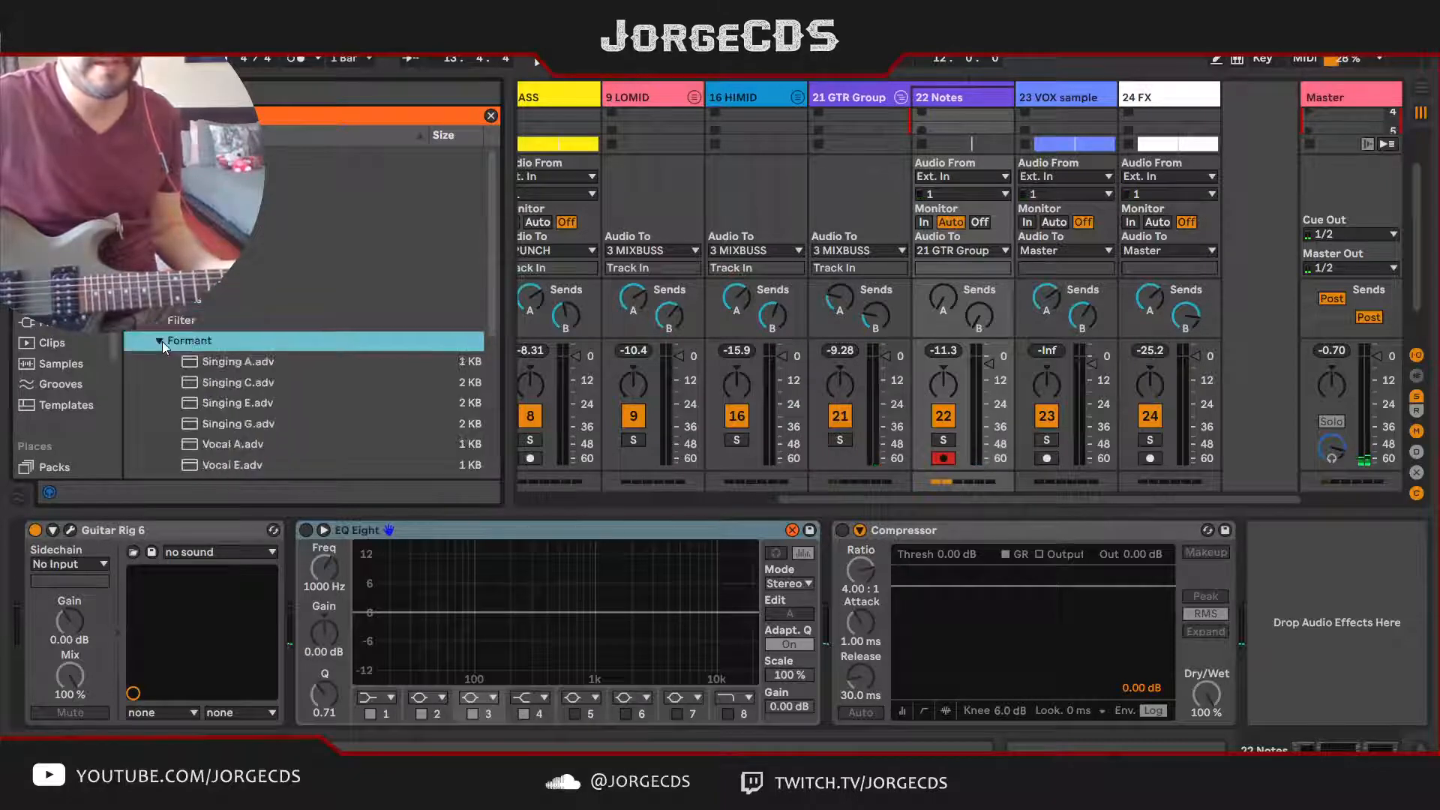
click(162, 340)
click(160, 359)
click(160, 361)
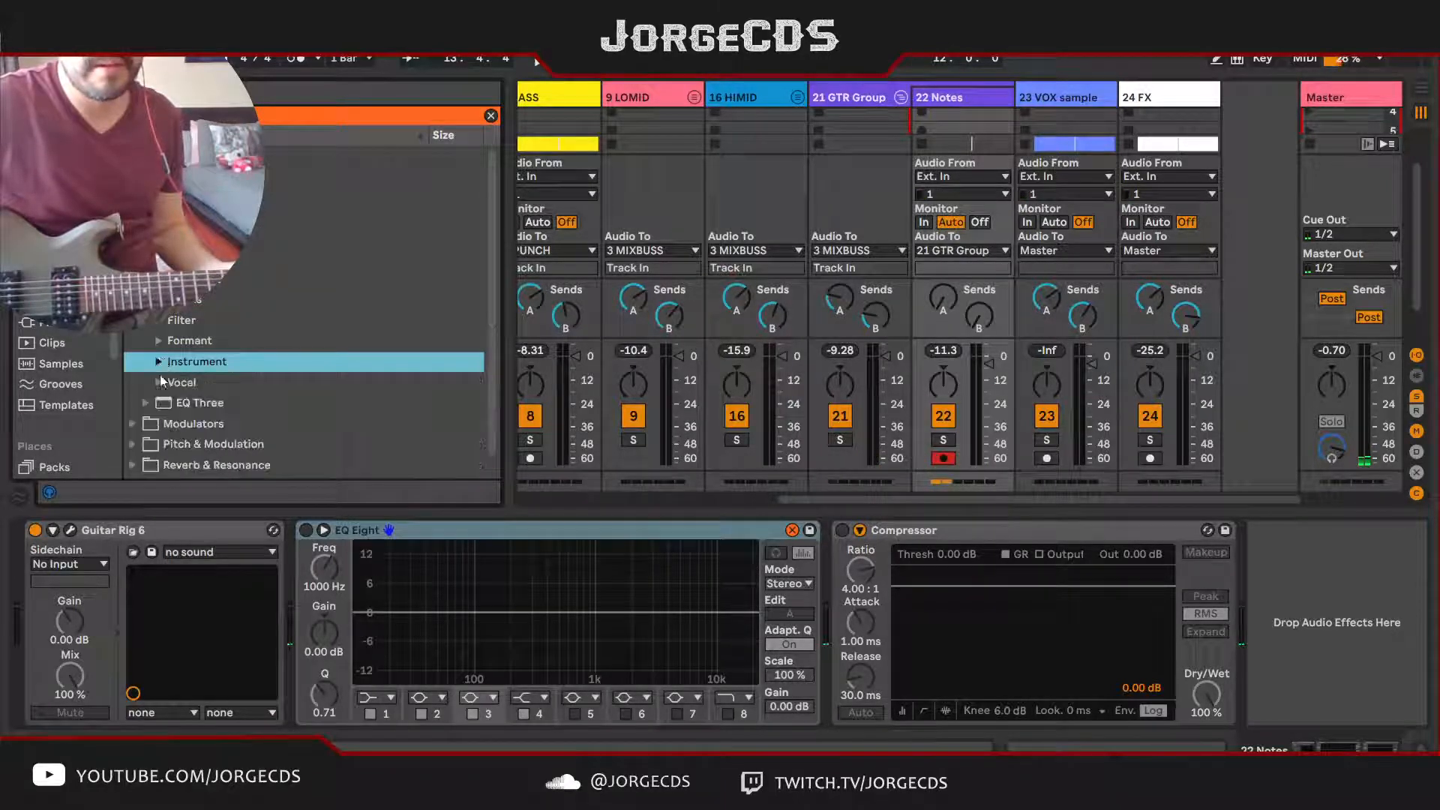
click(160, 363)
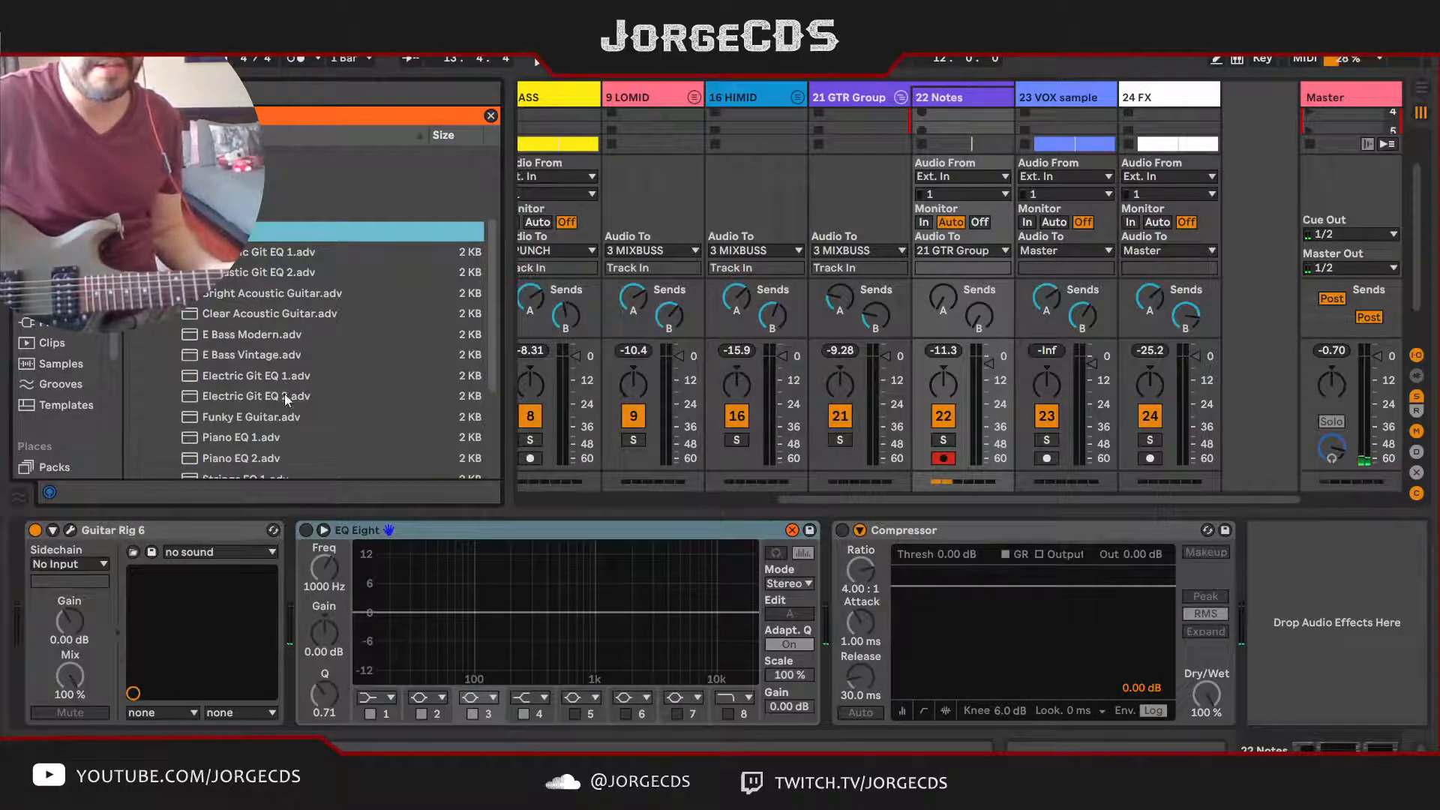
double_click(276, 381)
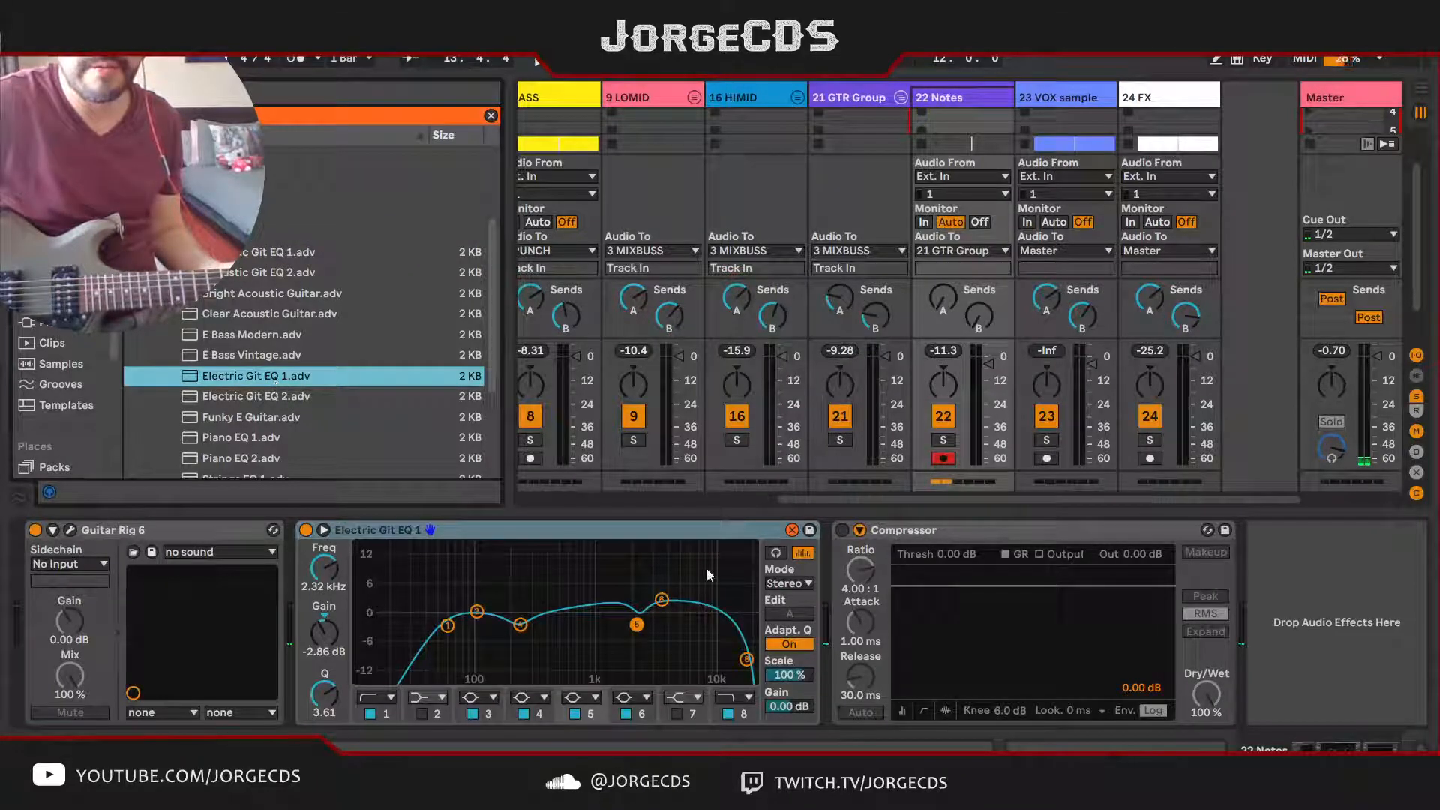
click(793, 530)
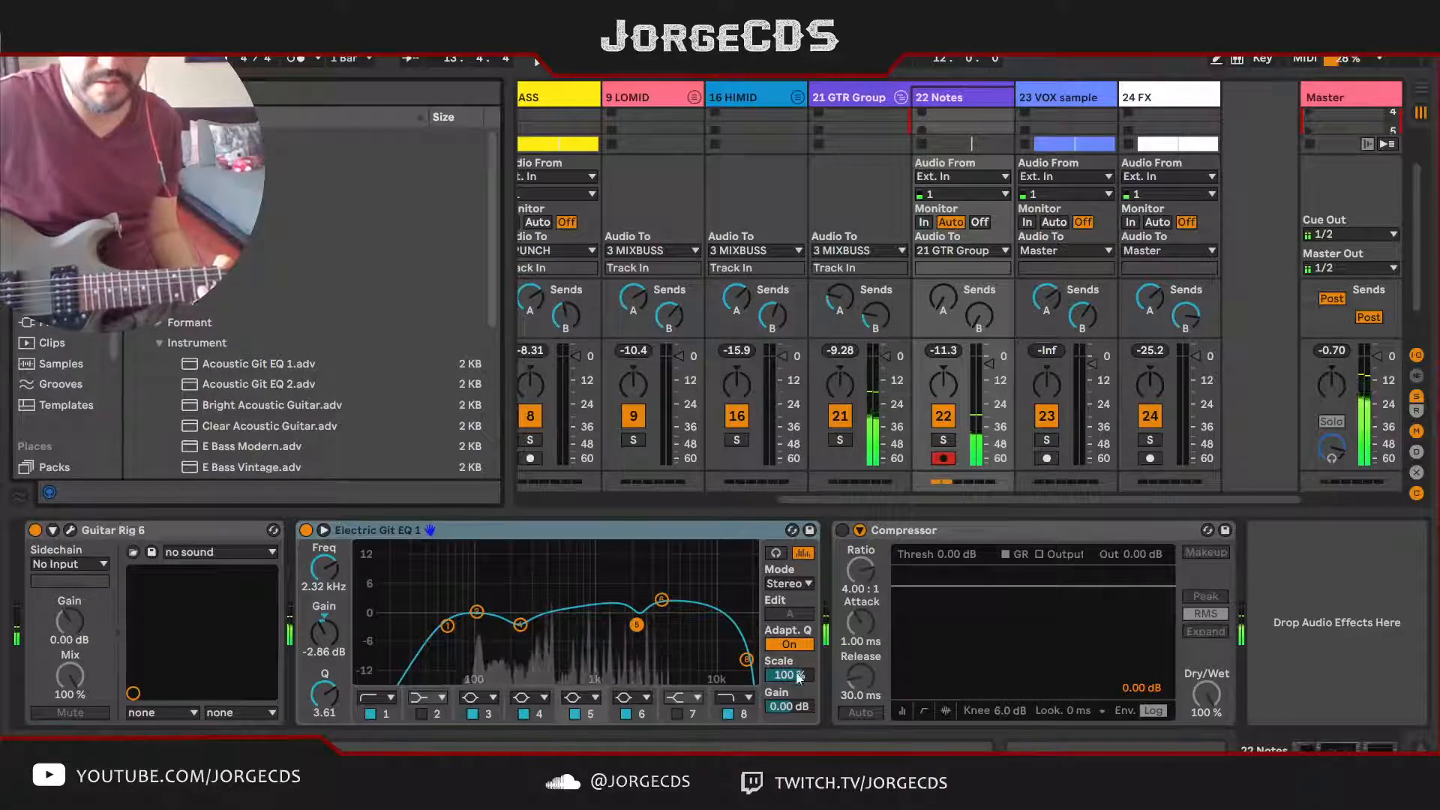
Step: Set the guitar EQ's scale to 153 %, band 6 to 4.95 kHz at -0.37 dB, and the band 1 low cut to 84.3 Hz
drag(790, 675, 789, 636)
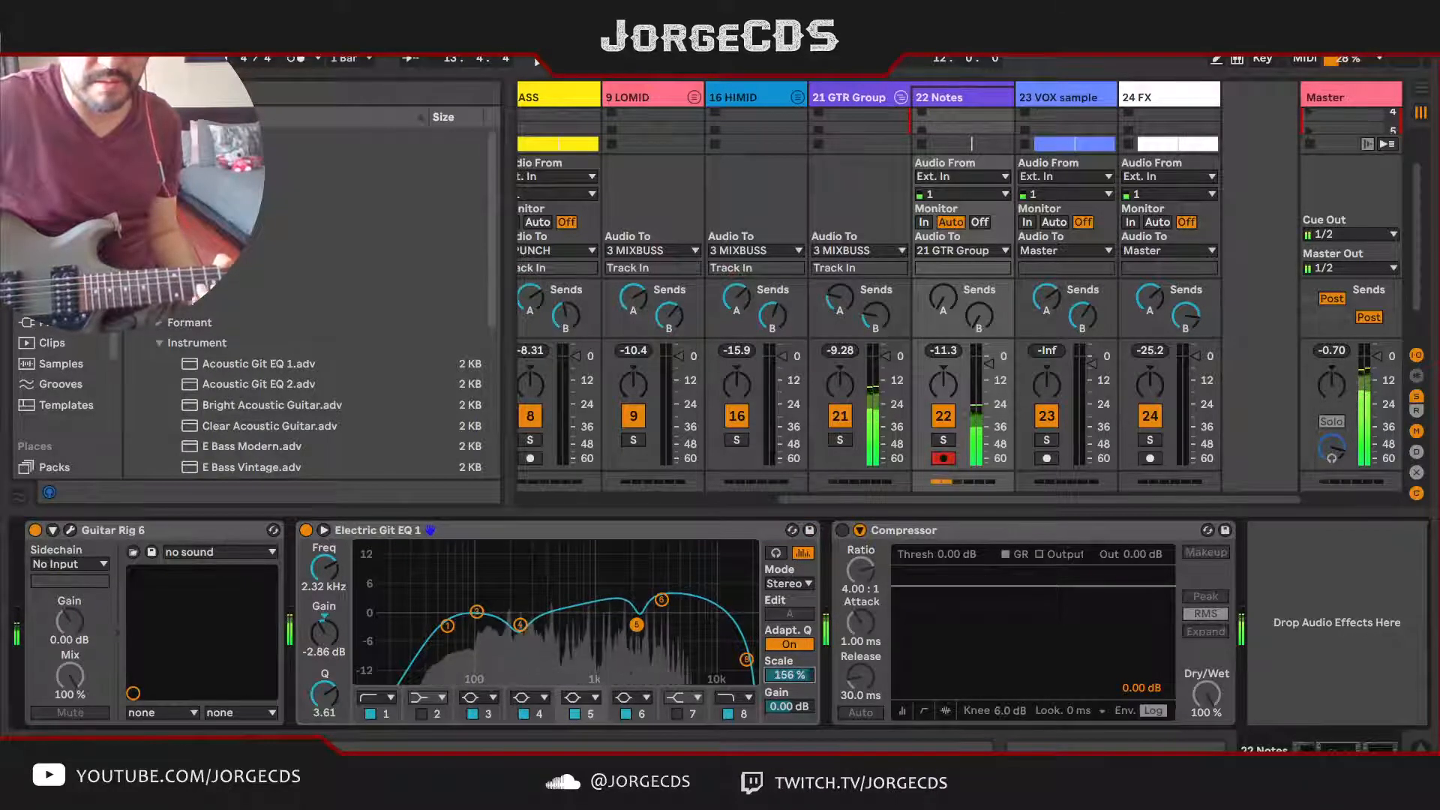
drag(661, 600, 676, 613)
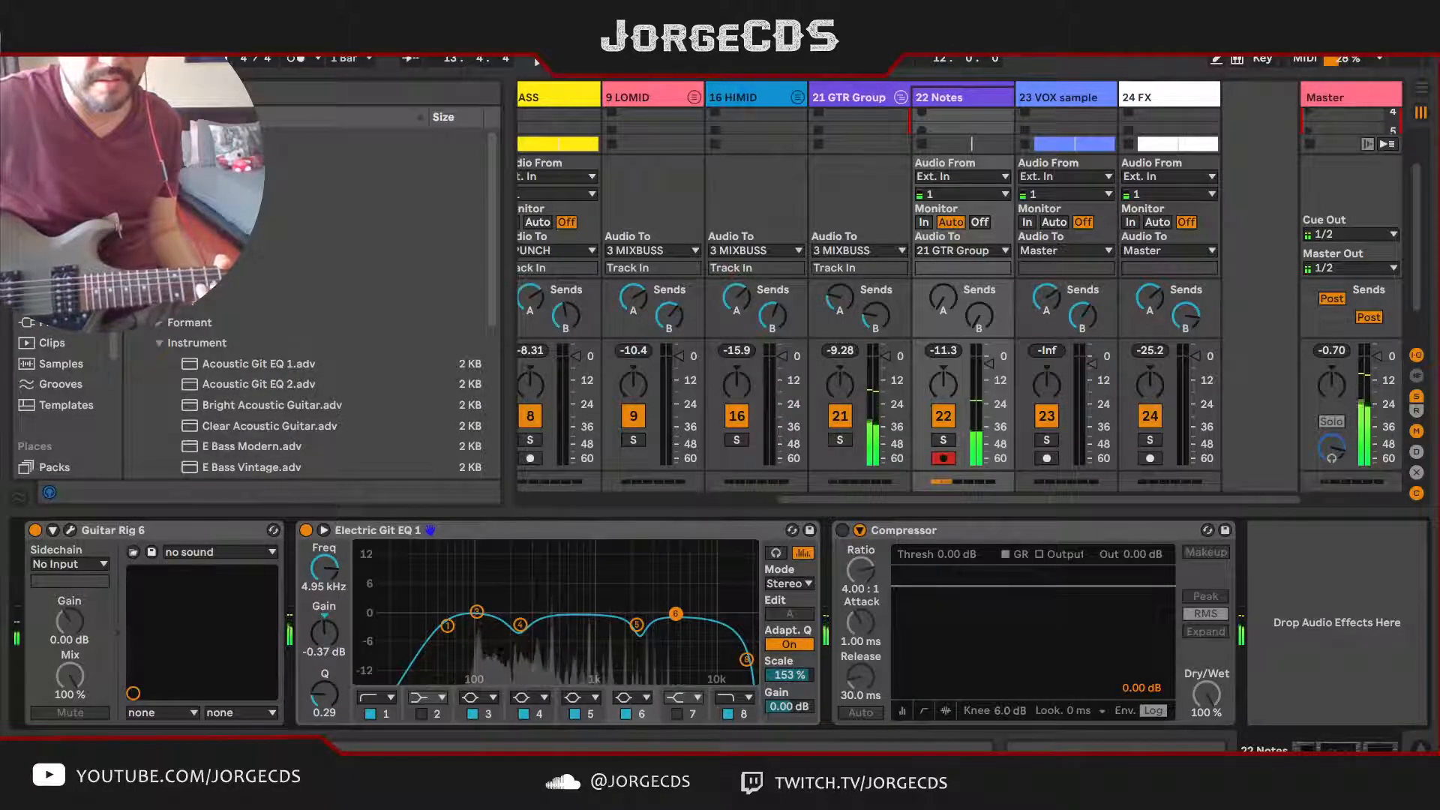
drag(448, 626, 468, 639)
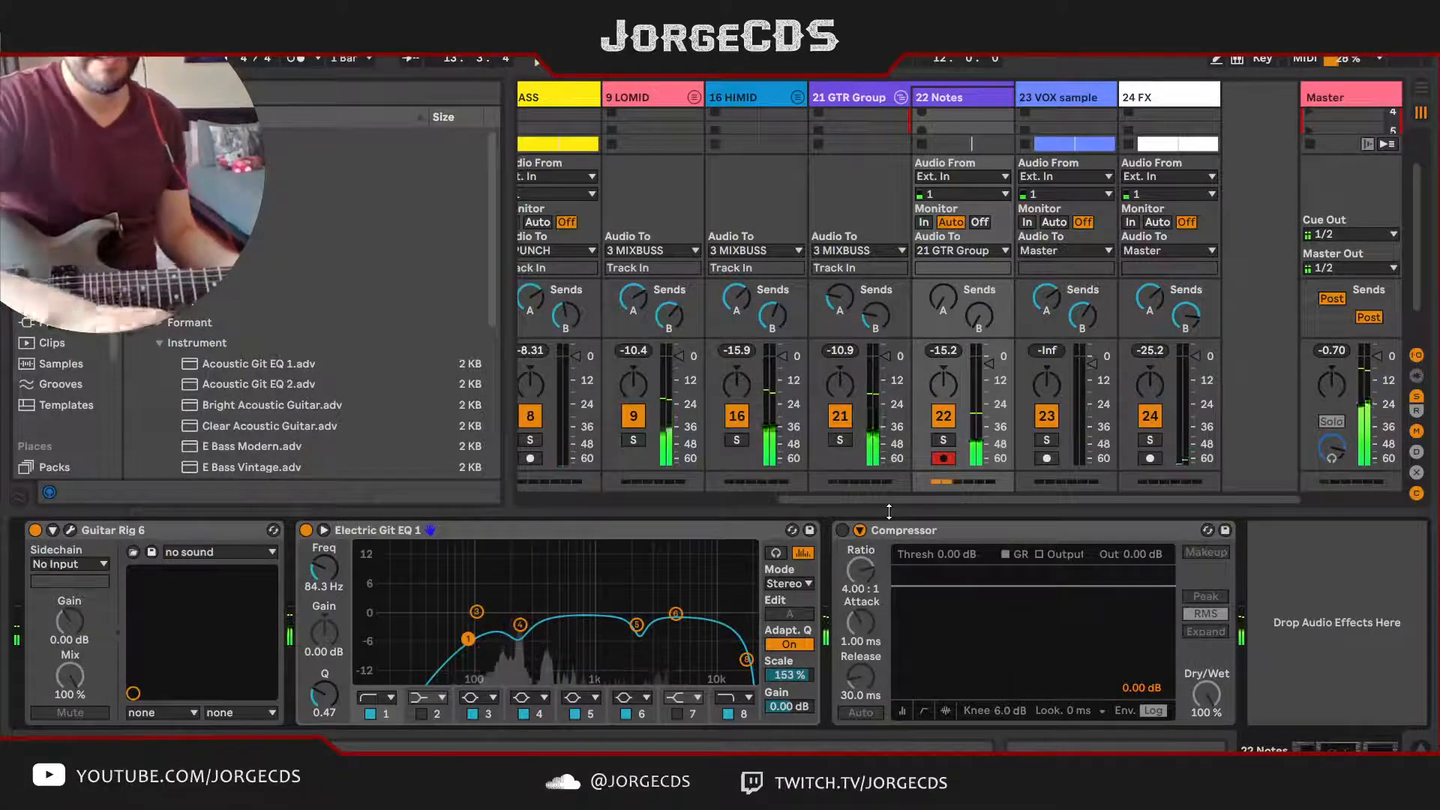
Step: Set the 21 GTR Group Reverb send to -22.5 dB, and the 22 Notes Delay send to -30.0 dB and volume to -3.7 dB
click(69, 532)
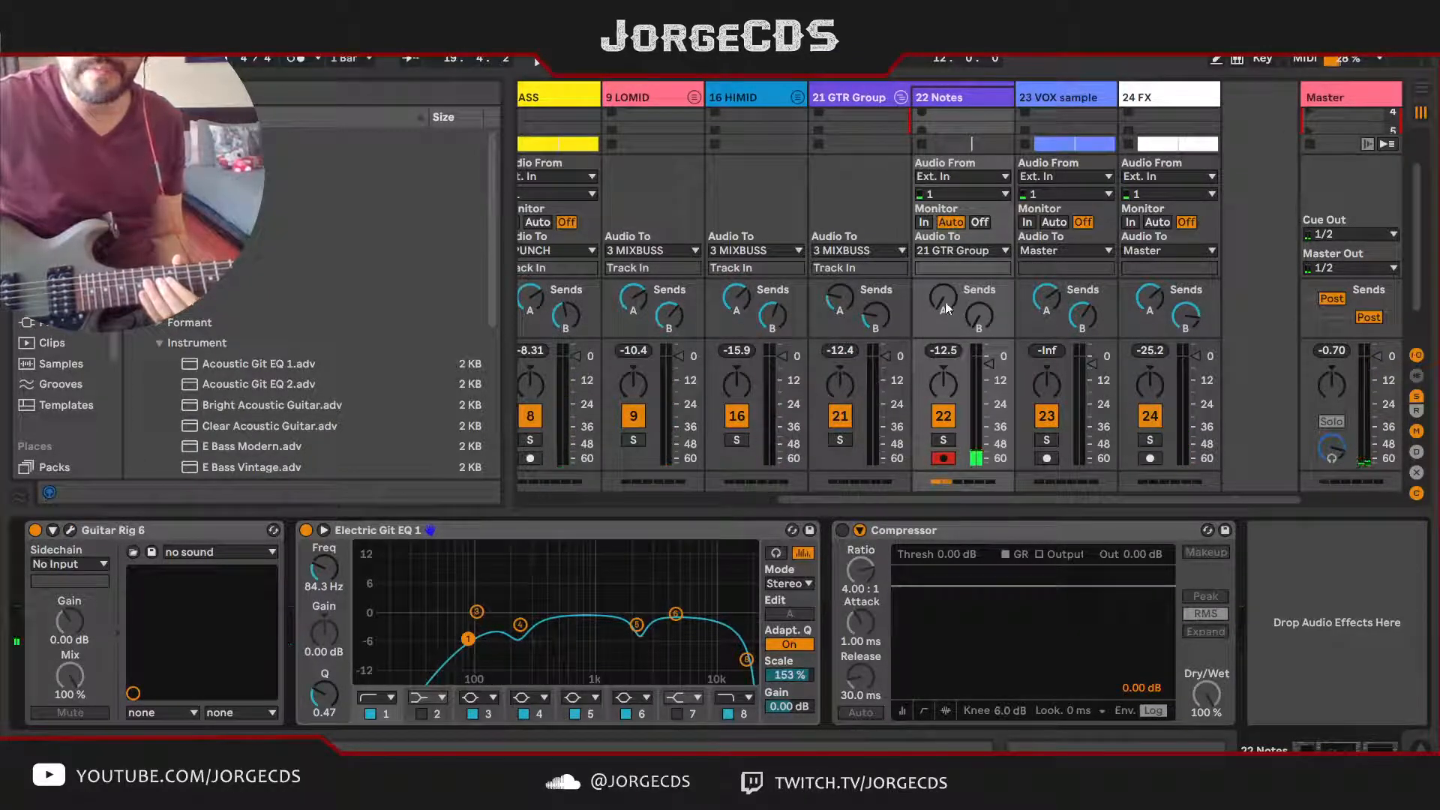
click(841, 296)
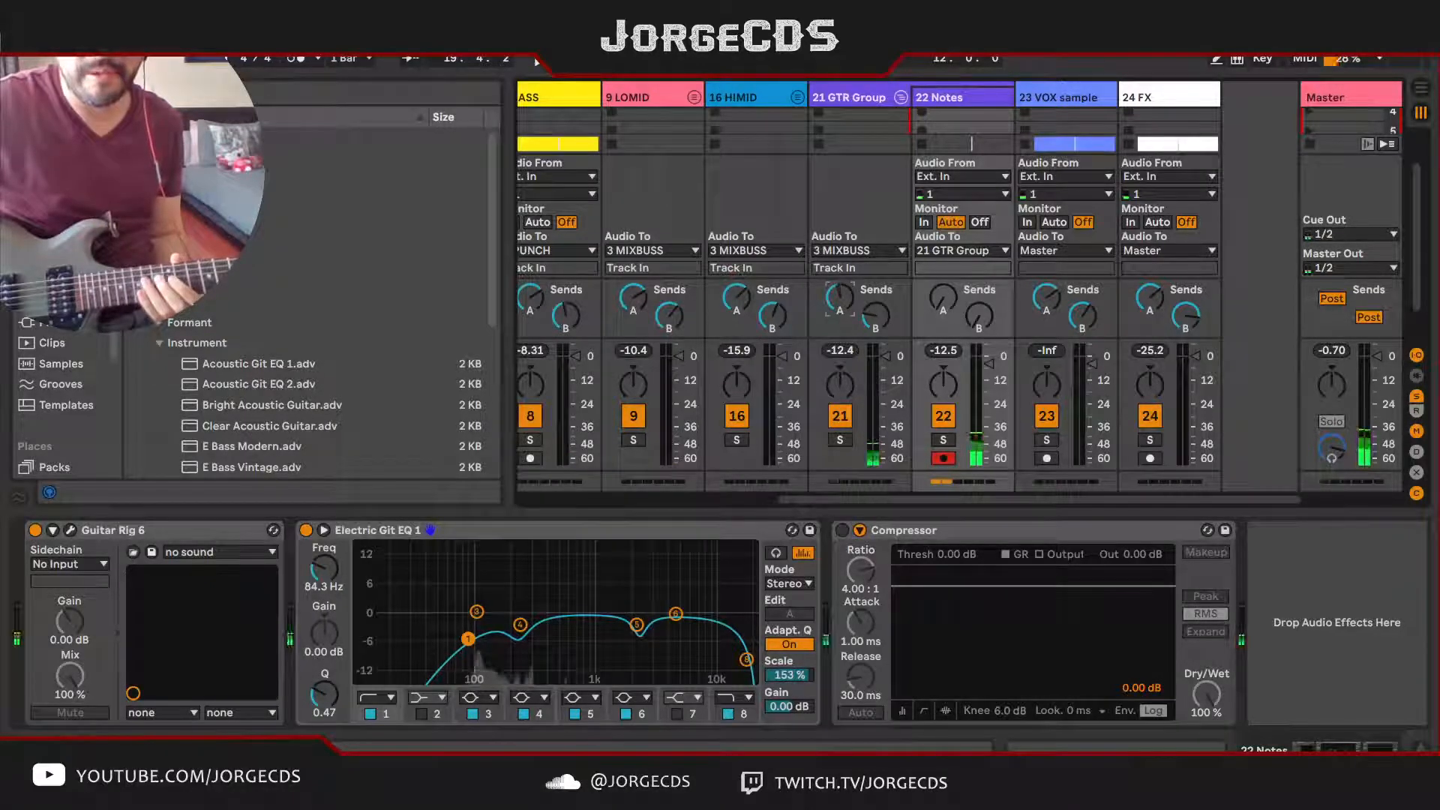
click(979, 315)
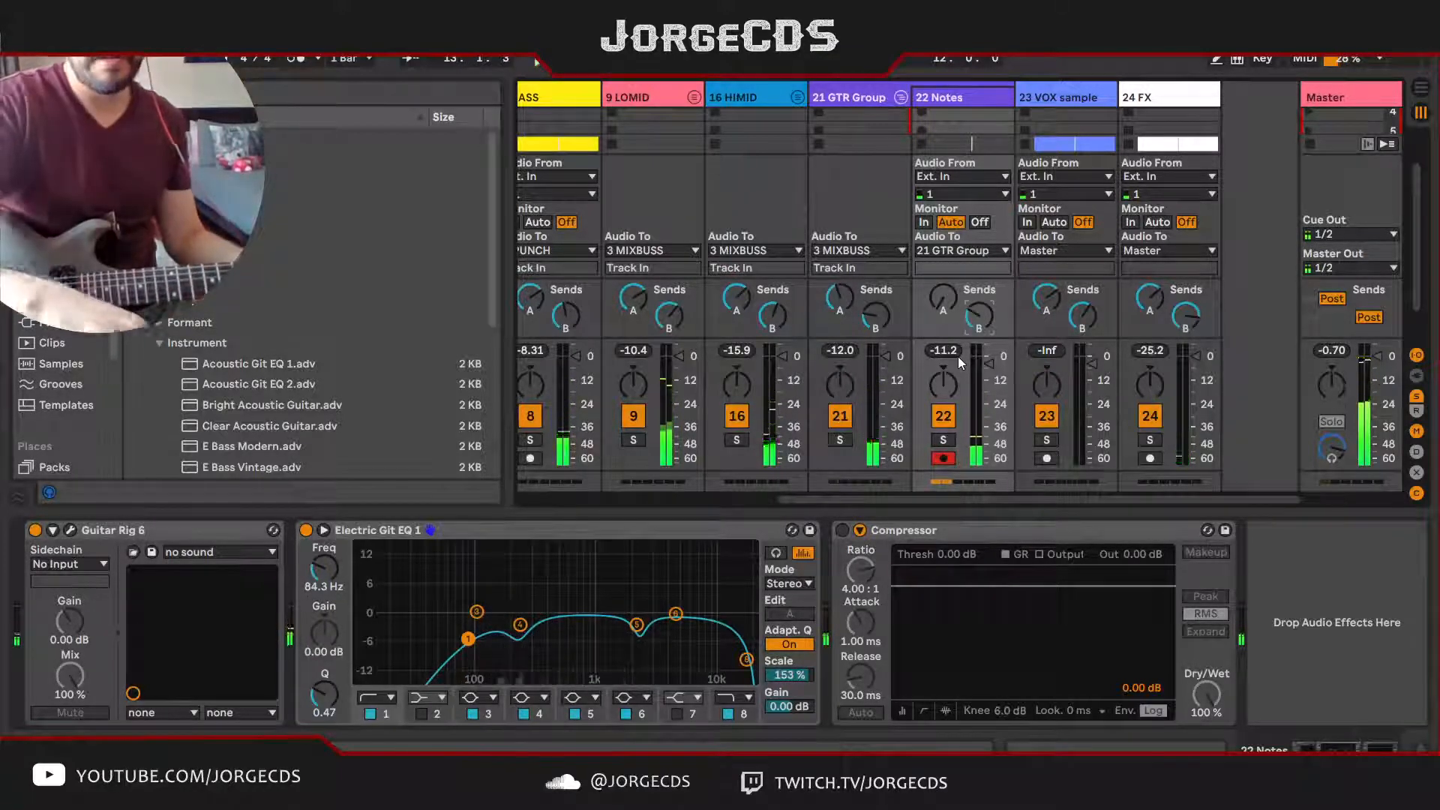
key(Tab)
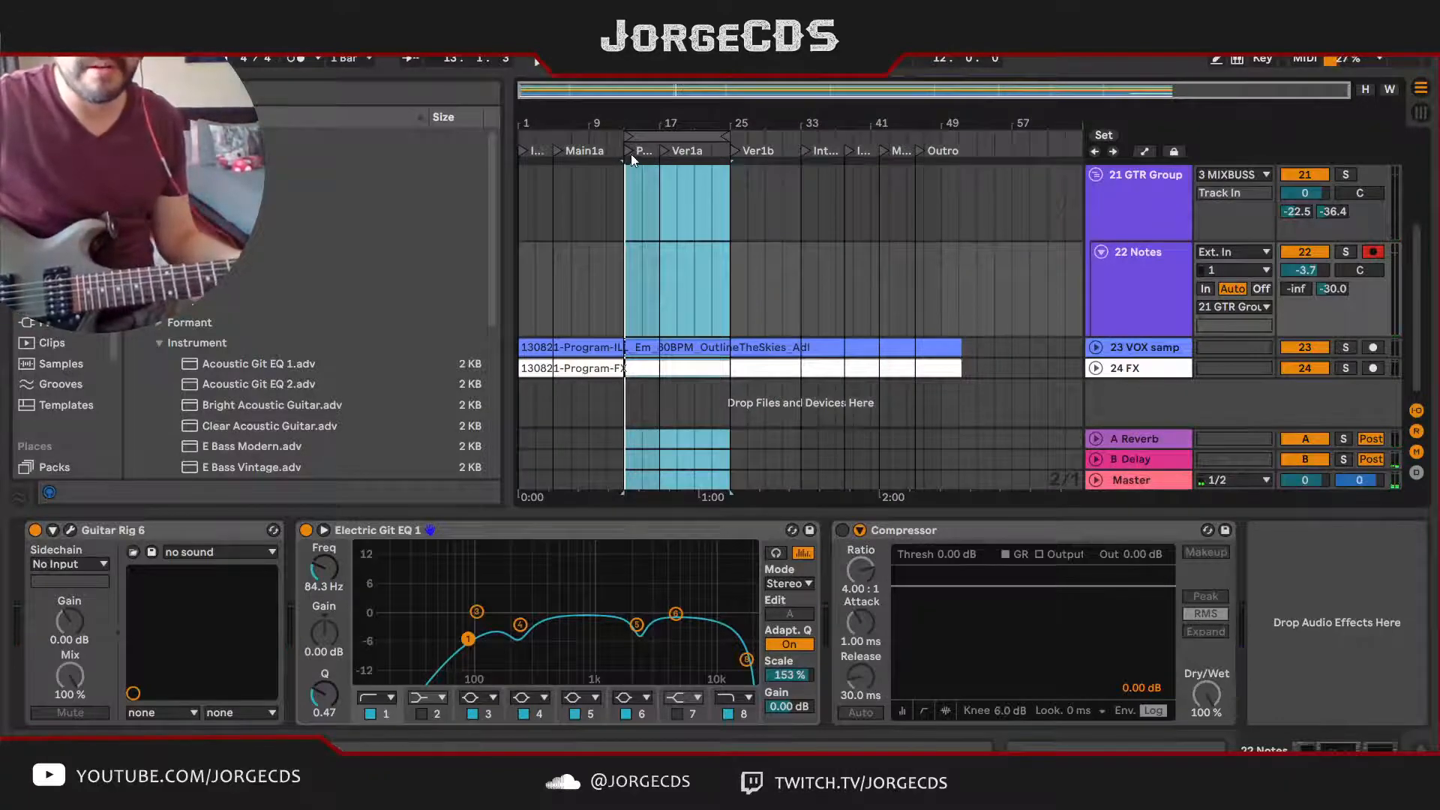
Step: Extend the arrangement loop from bar 1 to bar 52 so it covers the whole song, and start playback
drag(628, 136, 443, 135)
drag(726, 134, 980, 126)
key(space)
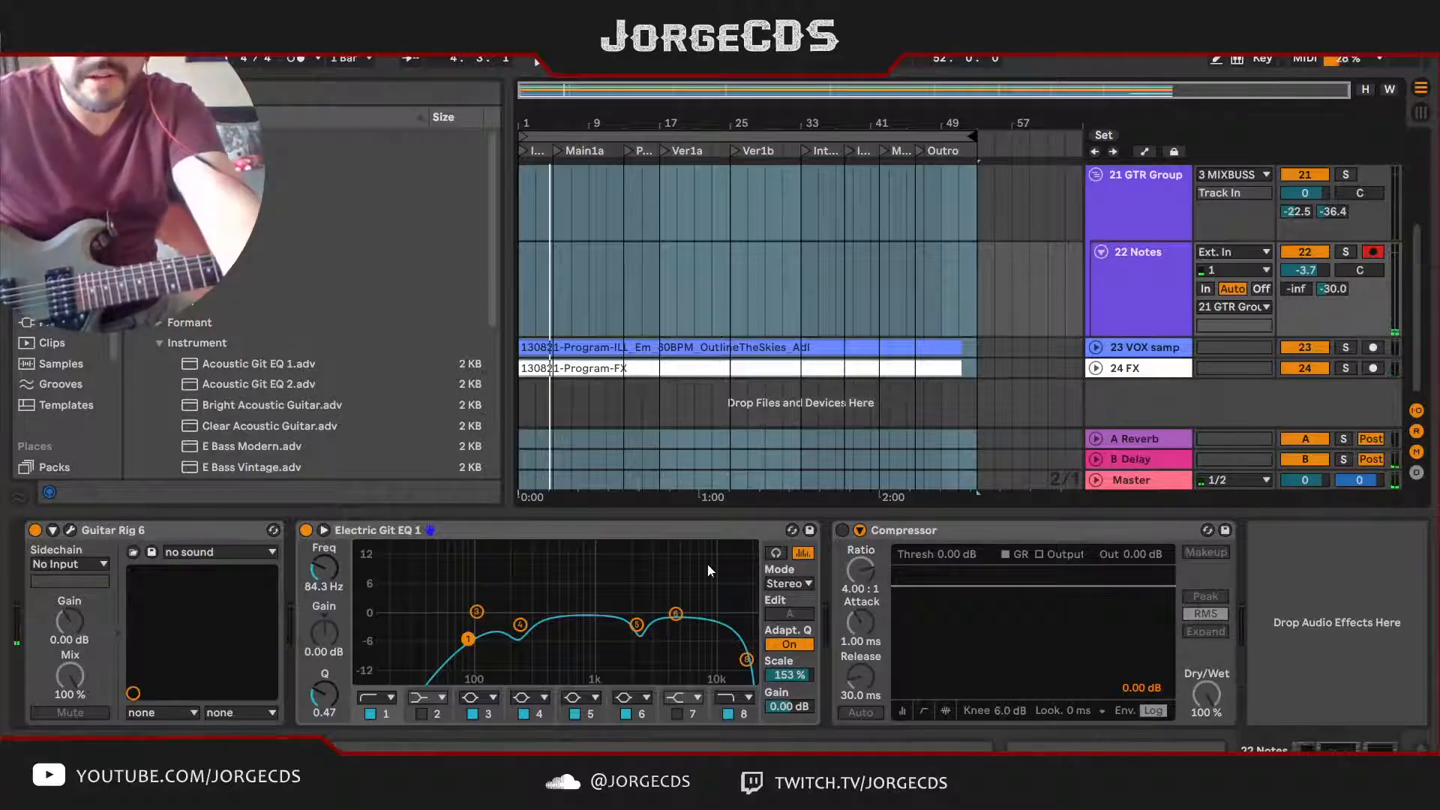
Step: Activate the Compressor on the 22 Notes track and switch its display to the threshold, gain reduction and output meters
click(976, 535)
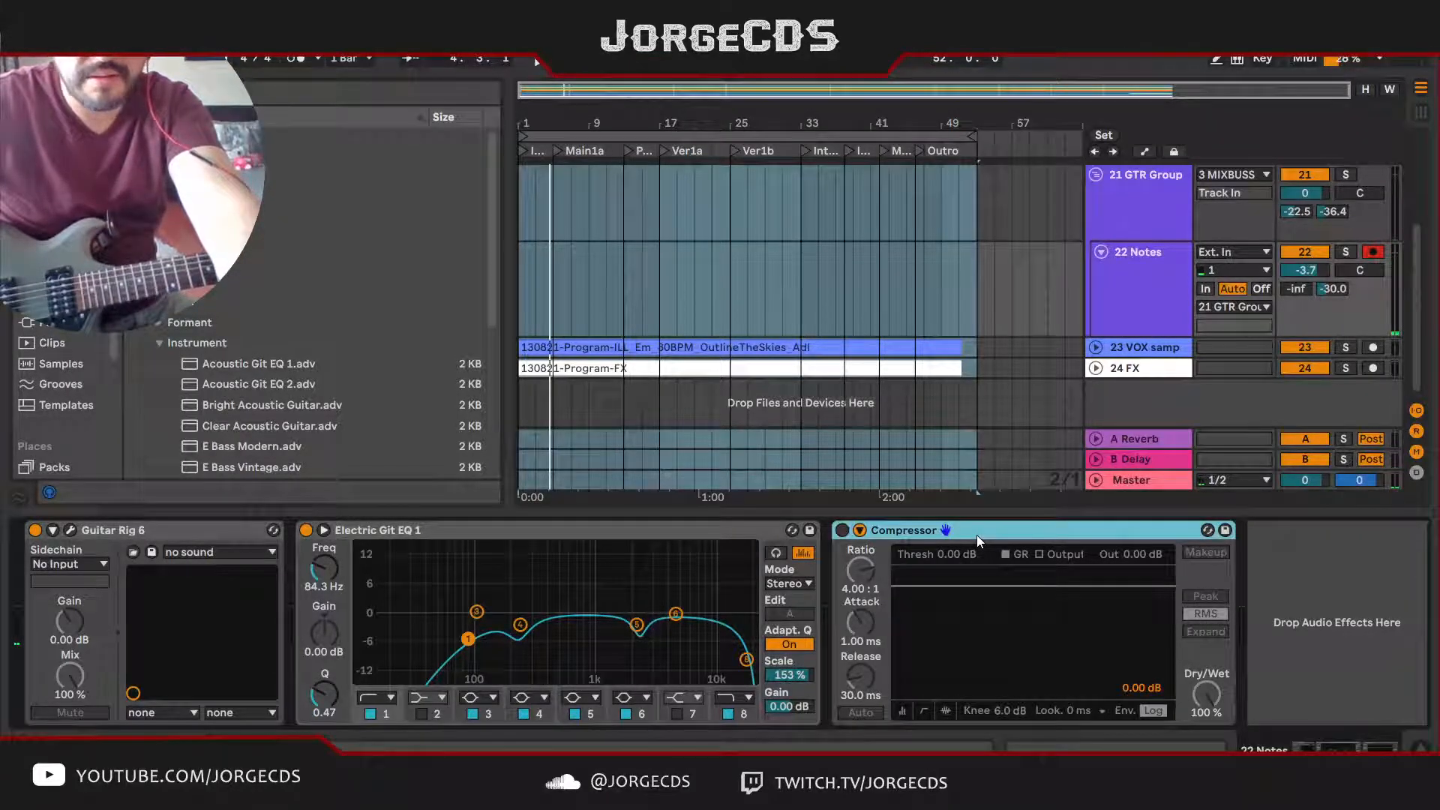
click(841, 530)
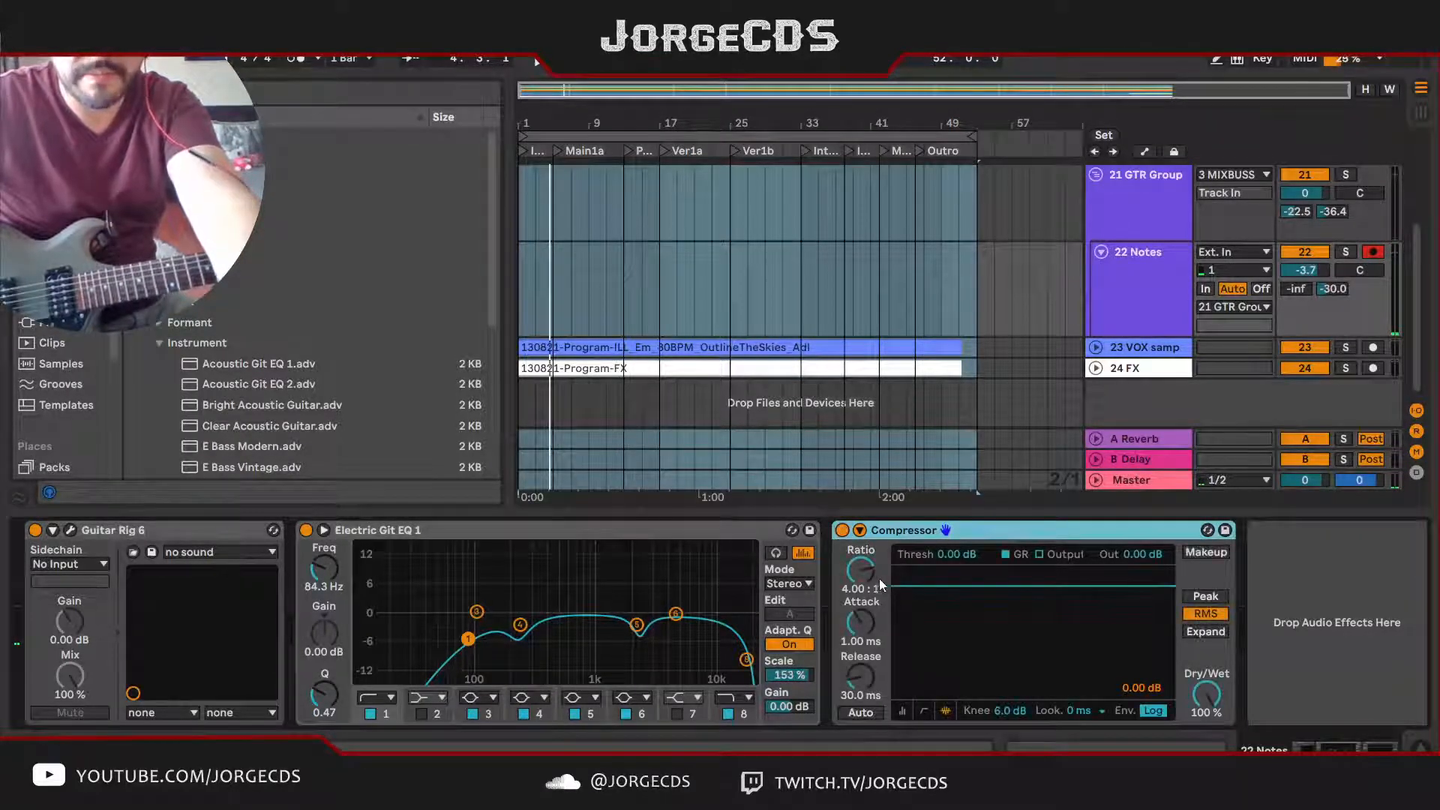
click(901, 710)
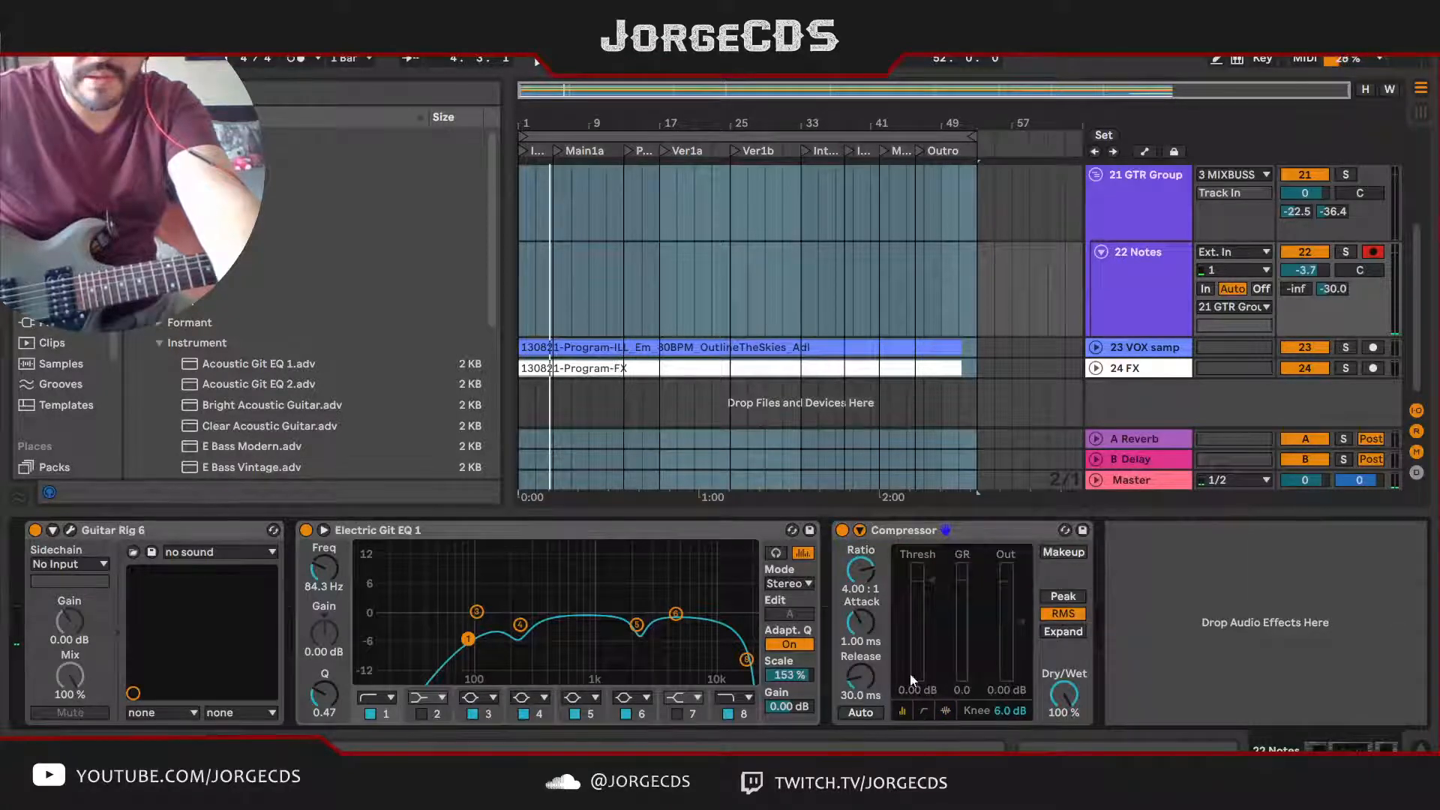
Step: Look through the Compressor's presets in the browser
click(1065, 530)
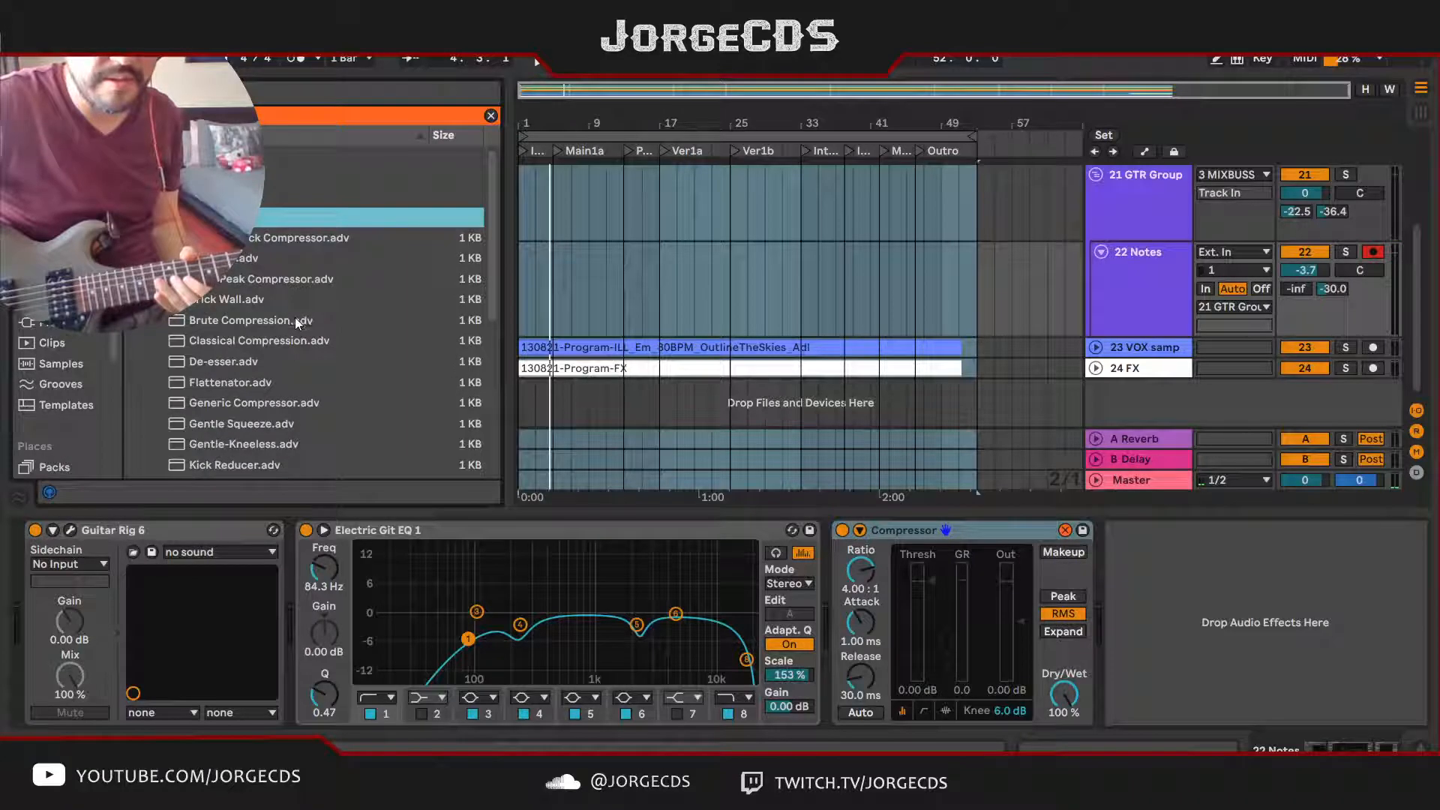
scroll(294, 318, down, 1)
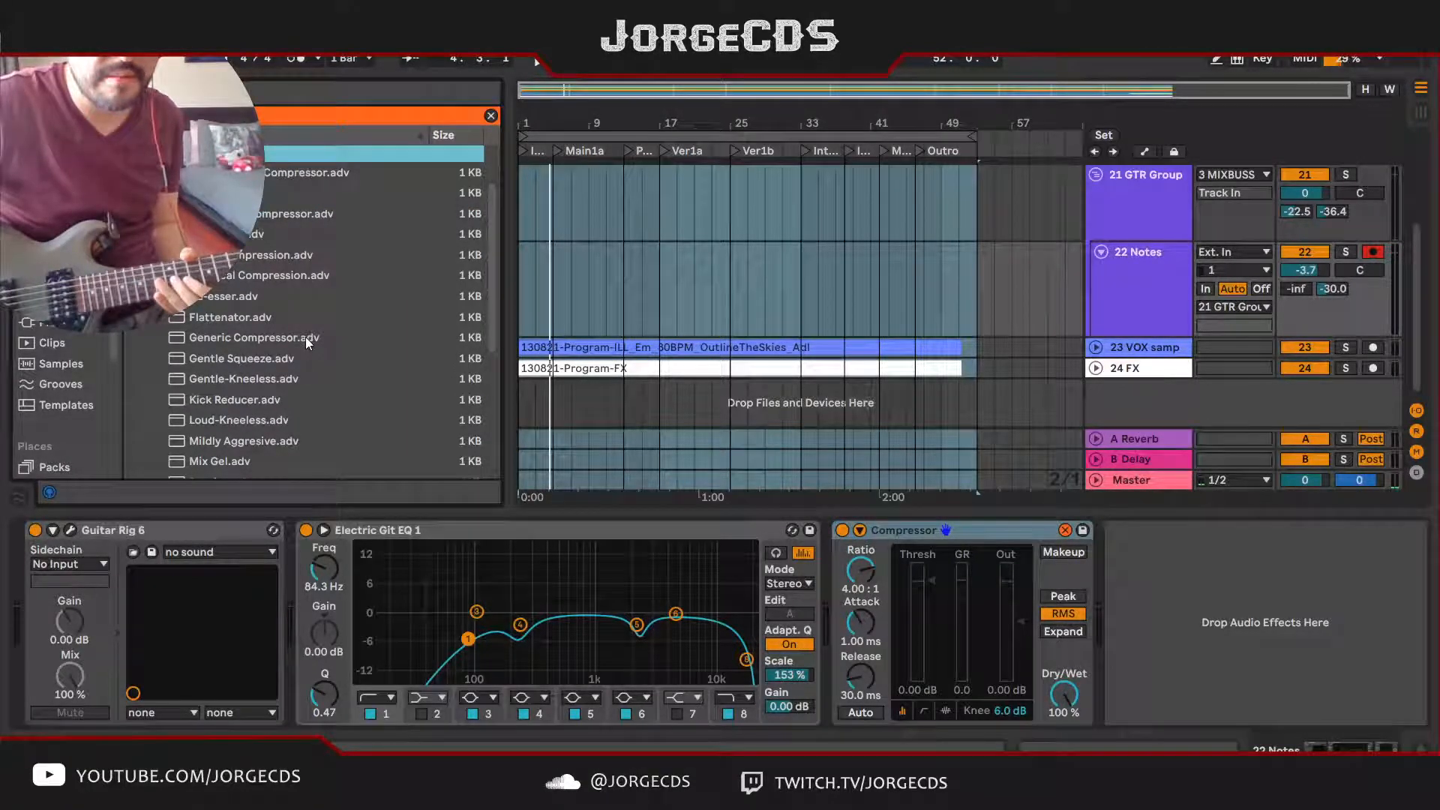
click(1064, 530)
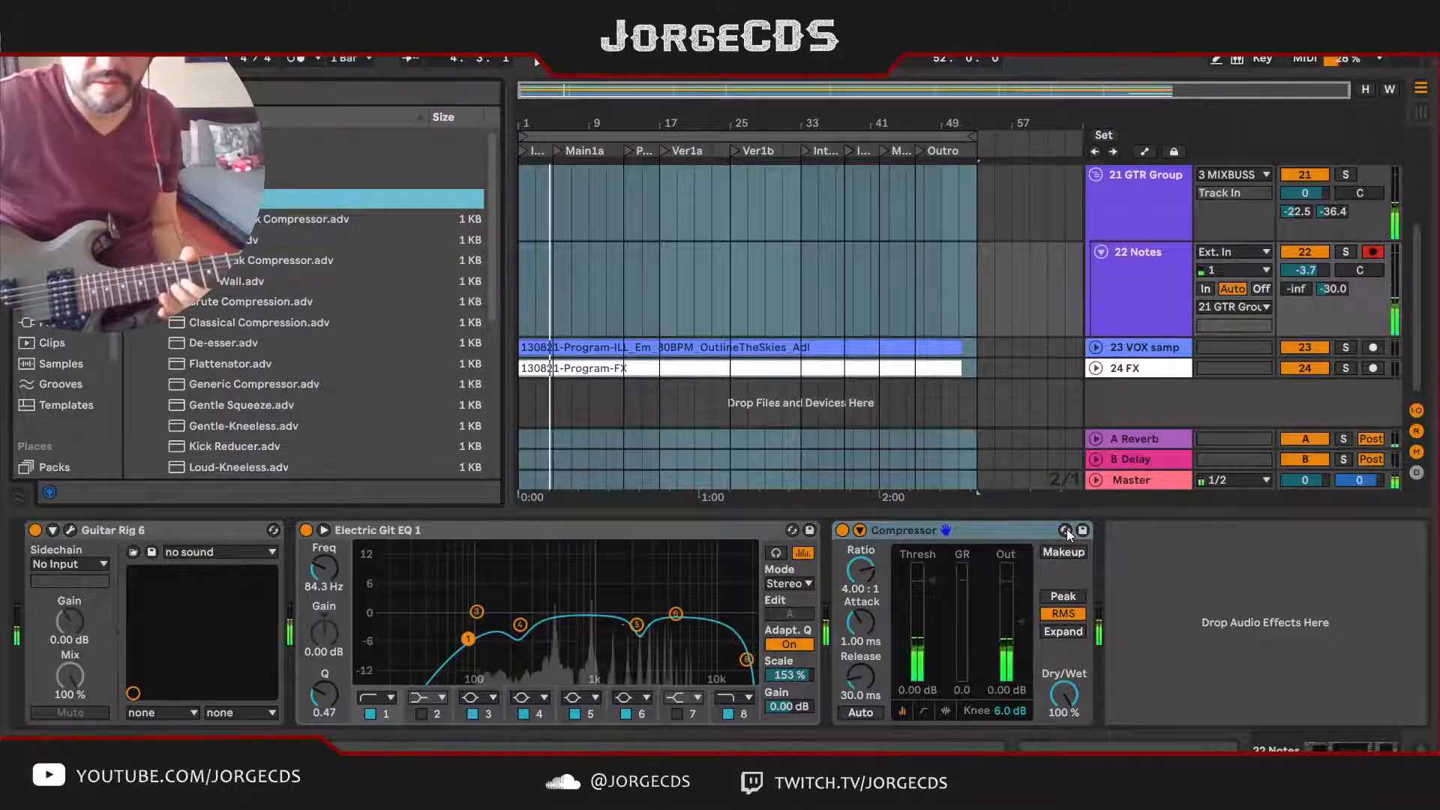
Step: Set the Compressor's threshold to -28.1 dB, attack to 0.01 ms, release to Auto and output to 2.31 dB while checking it against the song
mouse_move(929, 589)
mouse_down()
mouse_move(930, 651)
mouse_move(862, 639)
mouse_move(861, 668)
mouse_up()
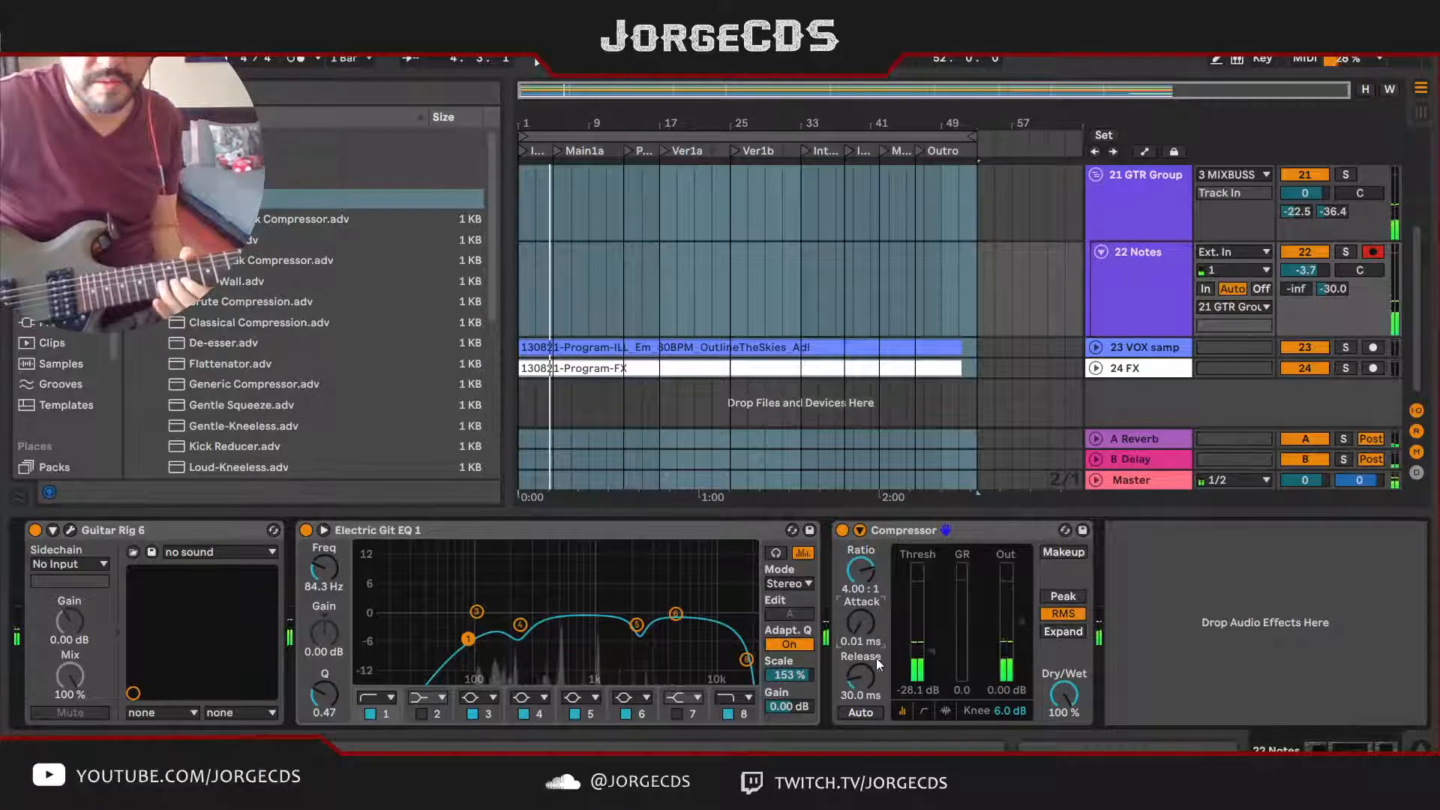
click(864, 712)
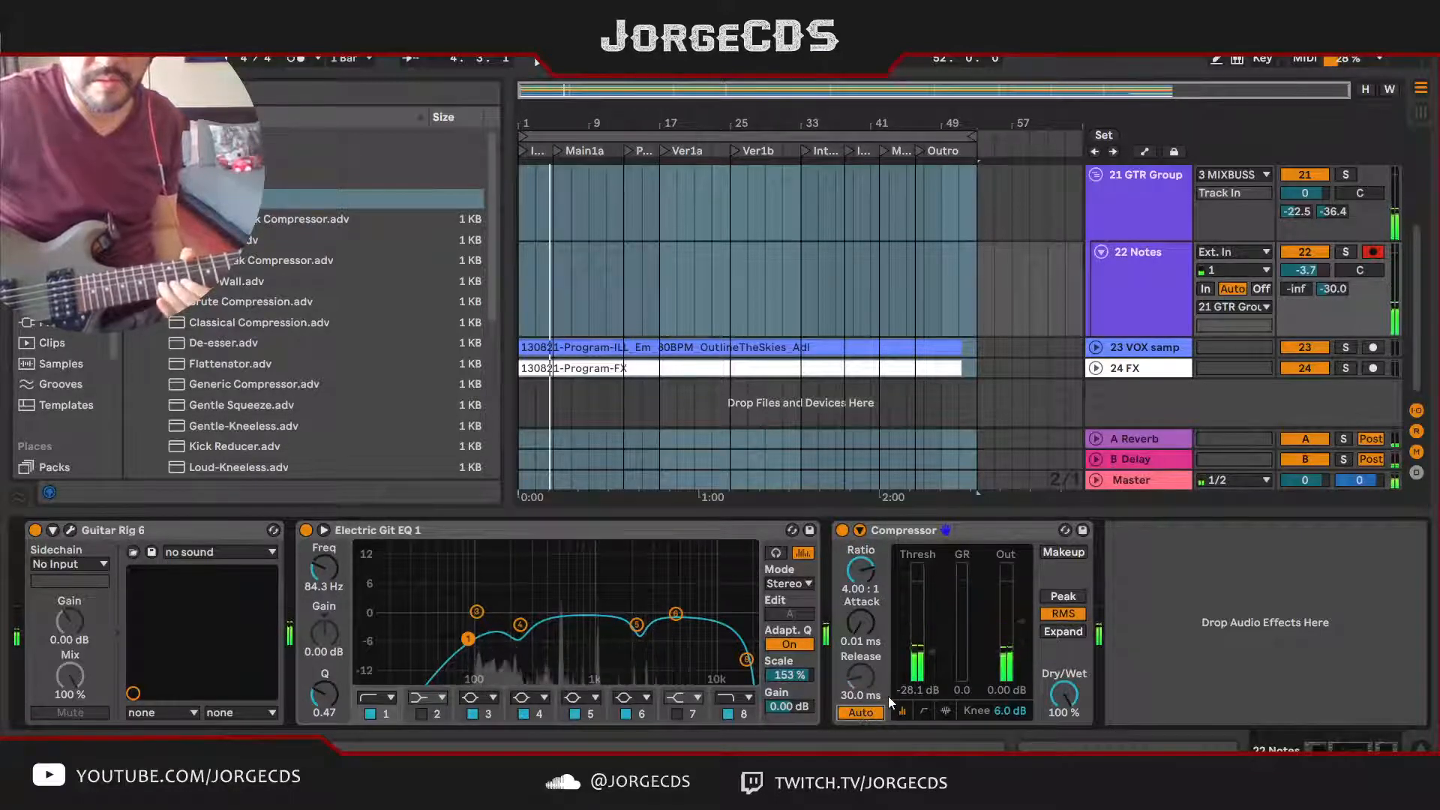
key(space)
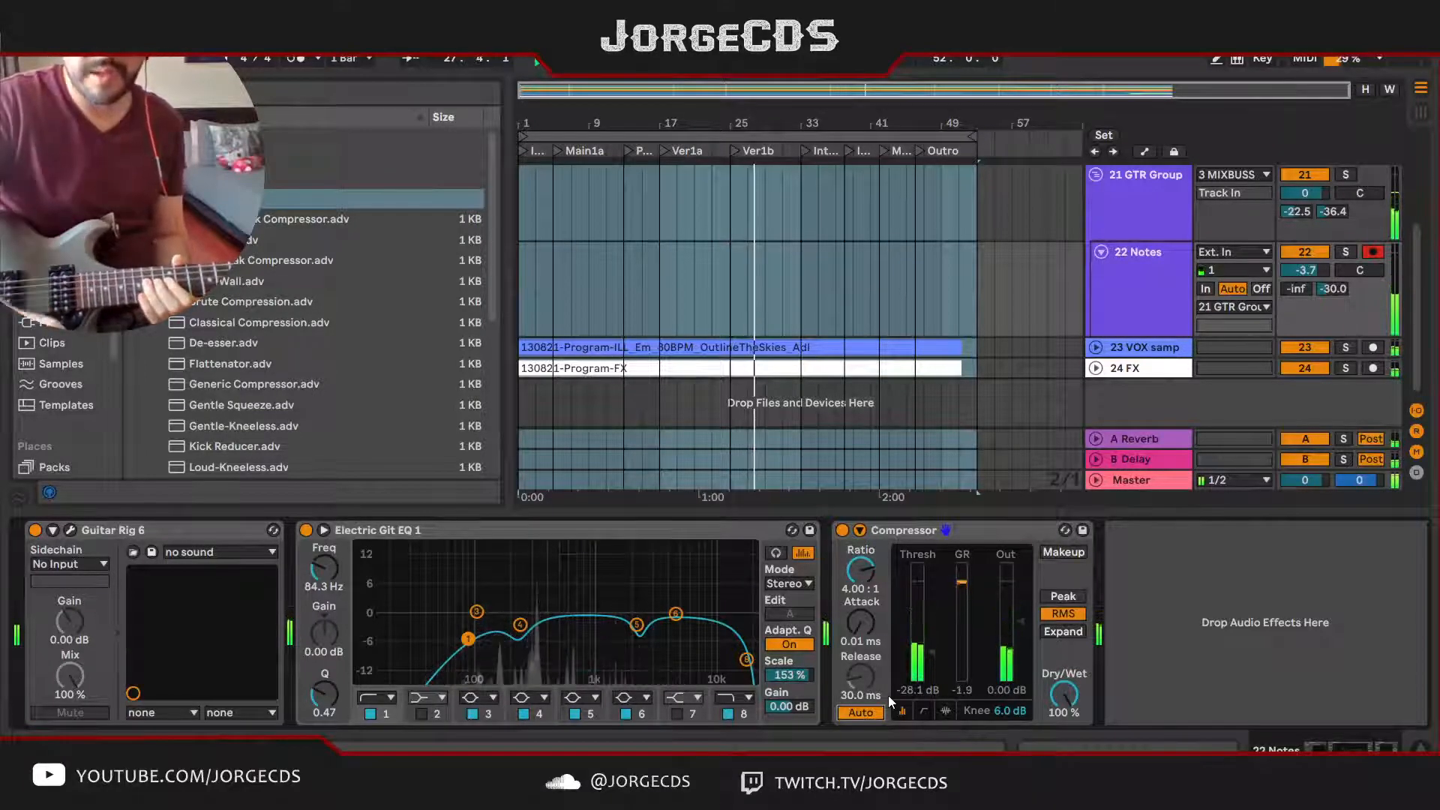
drag(1021, 623, 1024, 618)
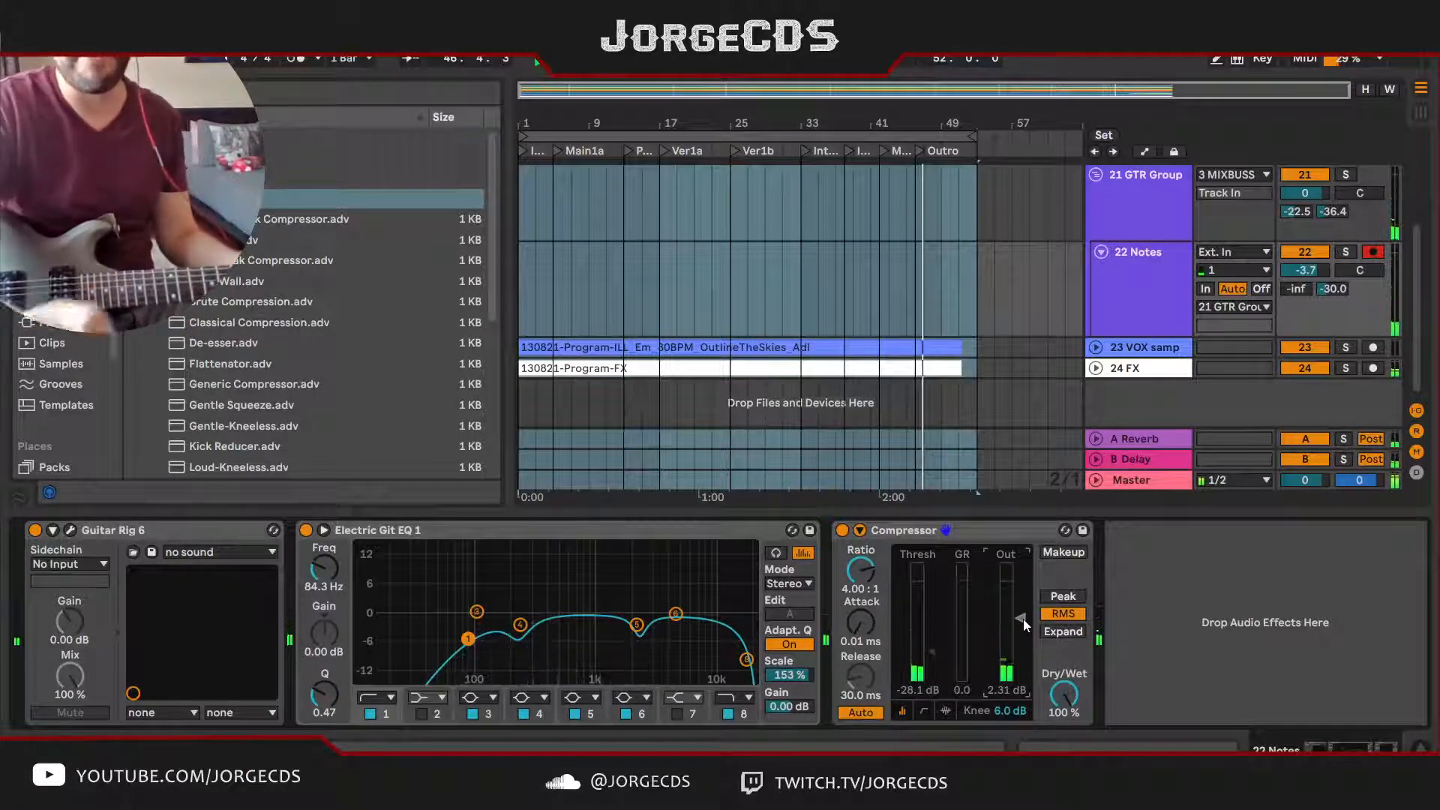
Step: Choose another guitar sound in Guitar Rig 6 and check it against the song from the beginning
click(828, 151)
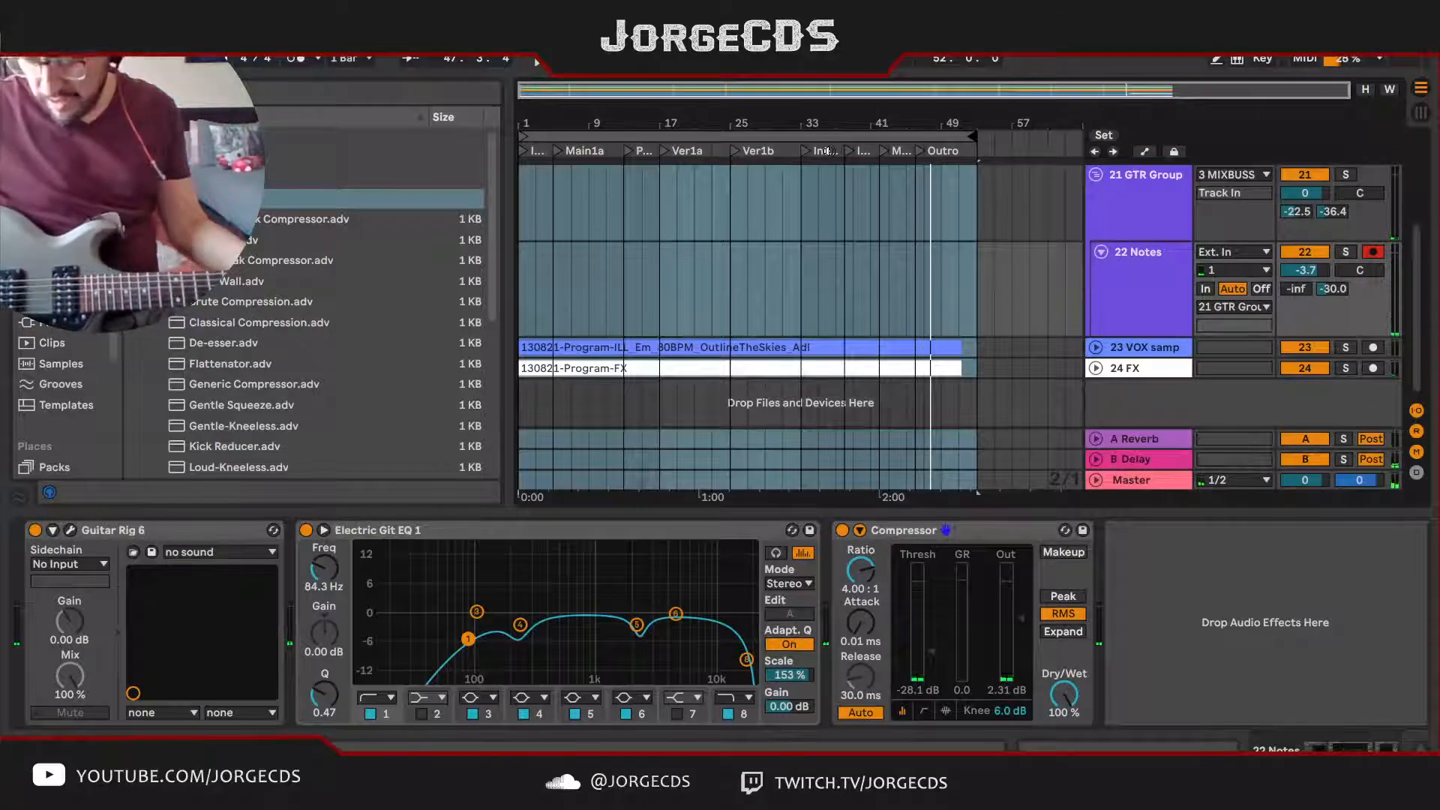
click(72, 527)
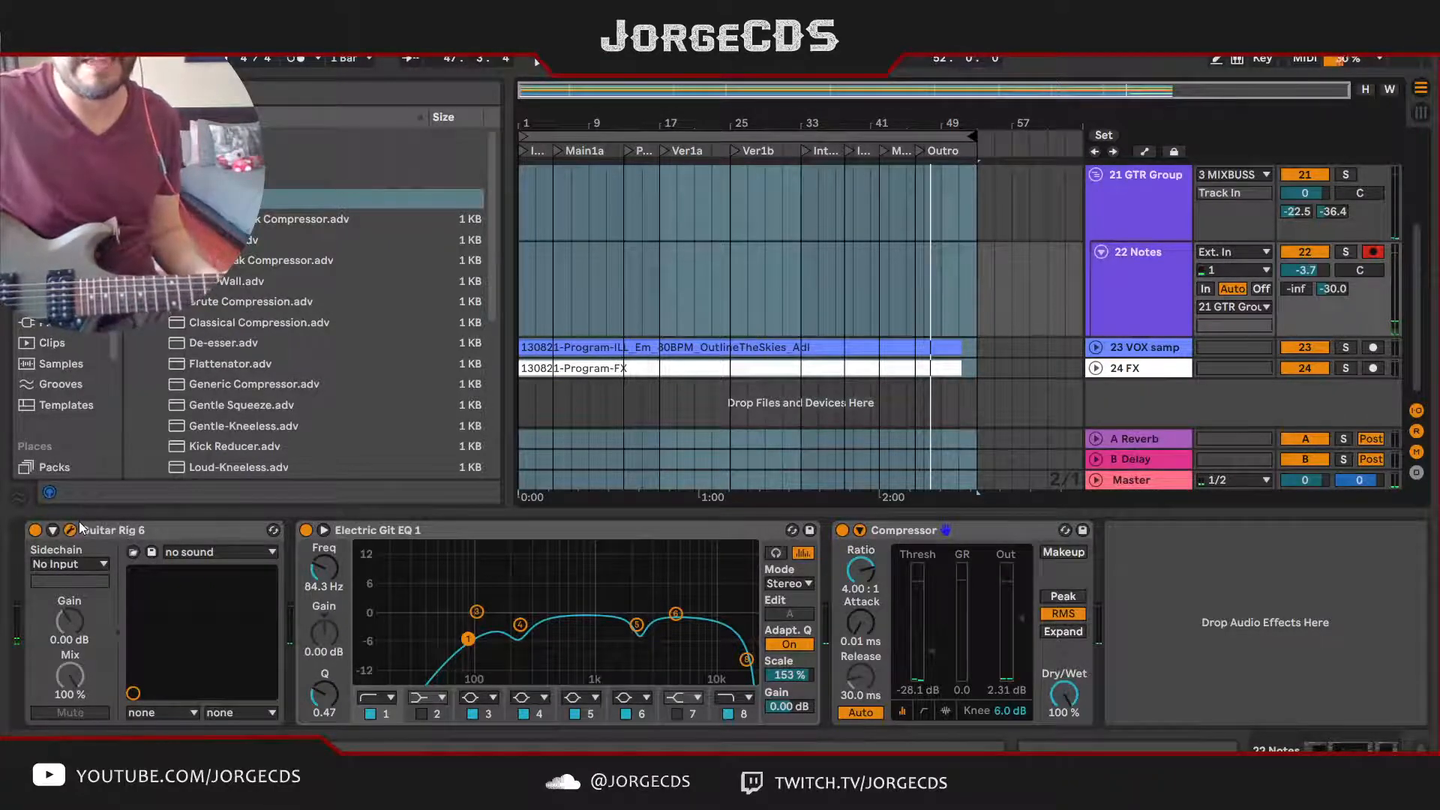
double_click(358, 335)
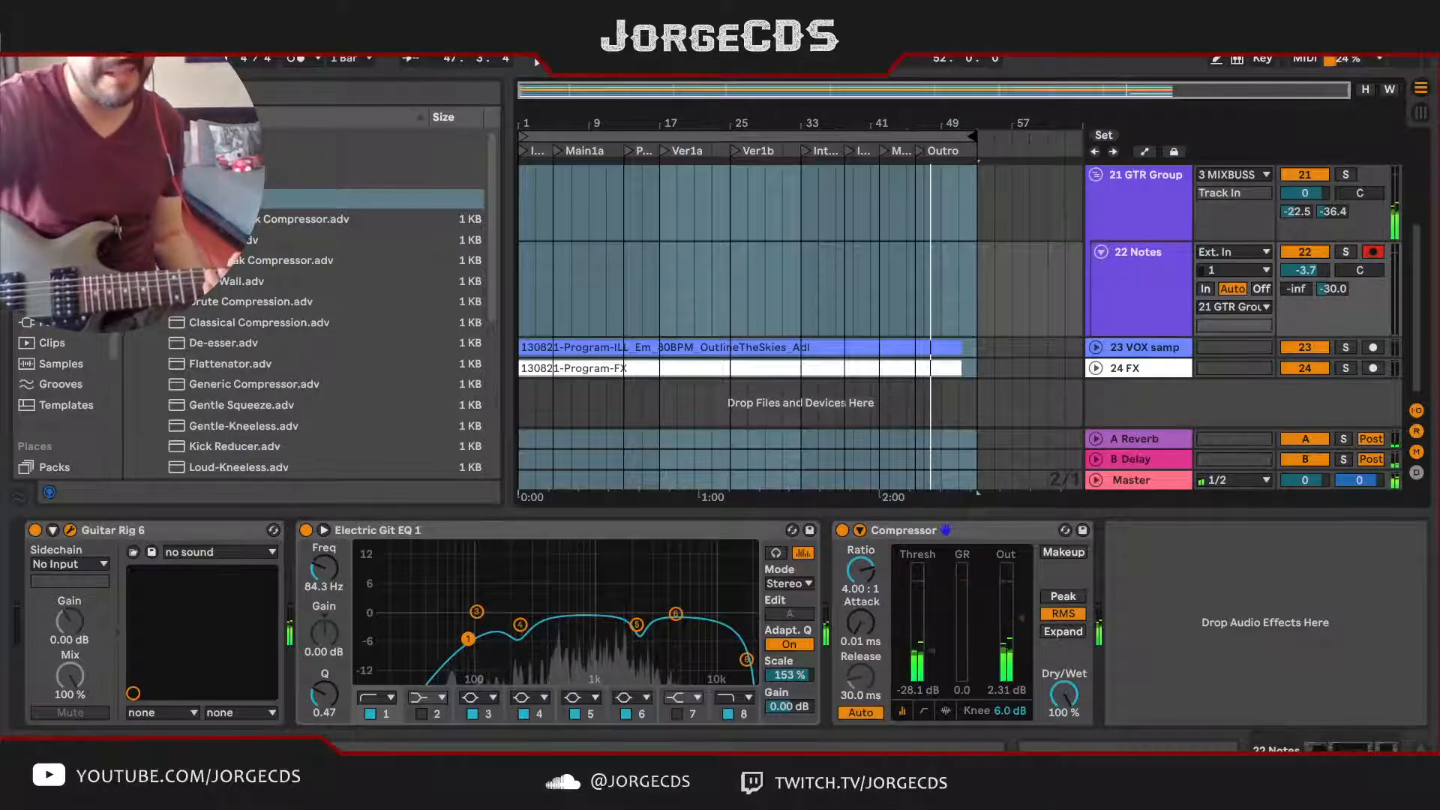
key(space)
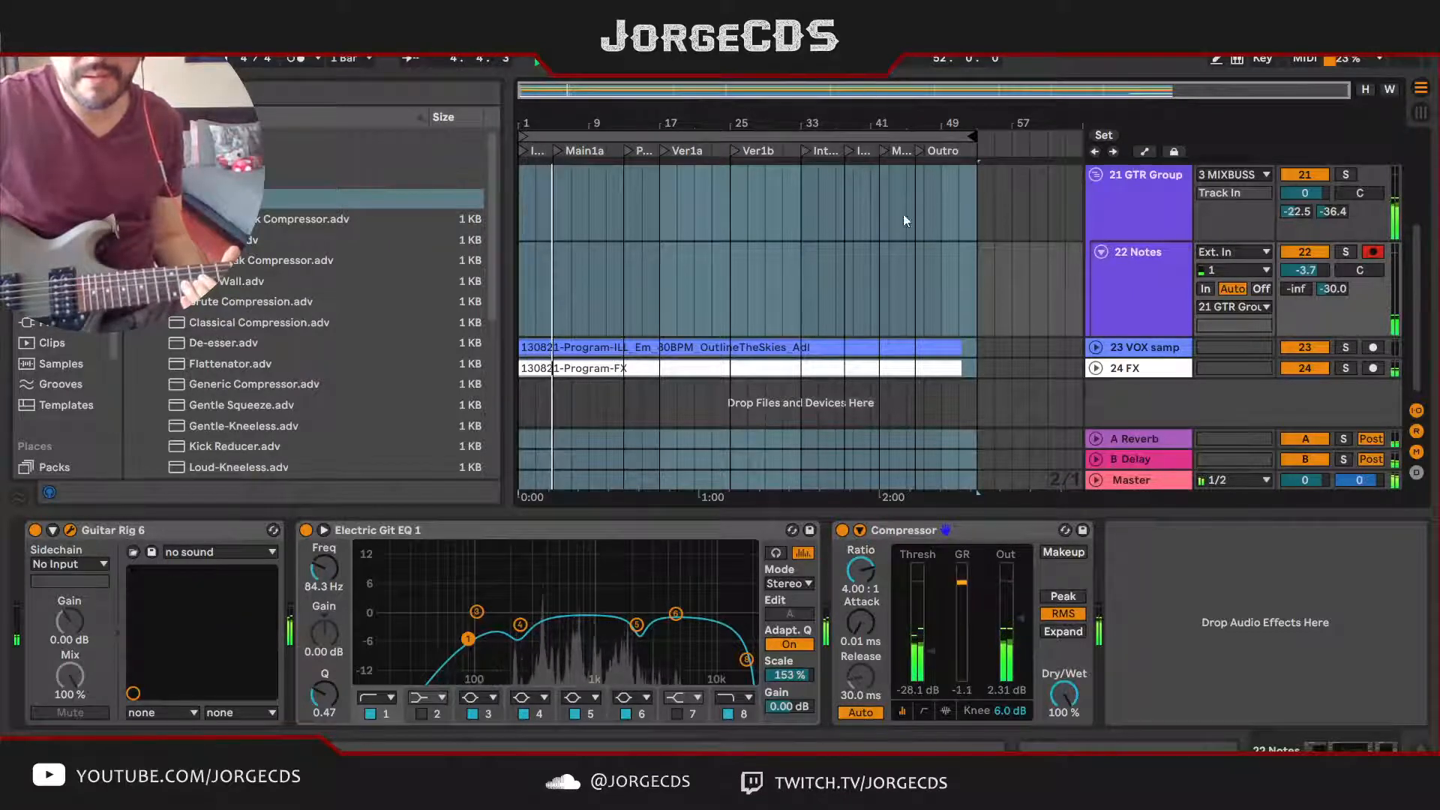
Step: Bypass the Compressor and audition the Guitar Rig presets Jittery Octave, Basic Lead 800 and 800 Rocks
click(842, 530)
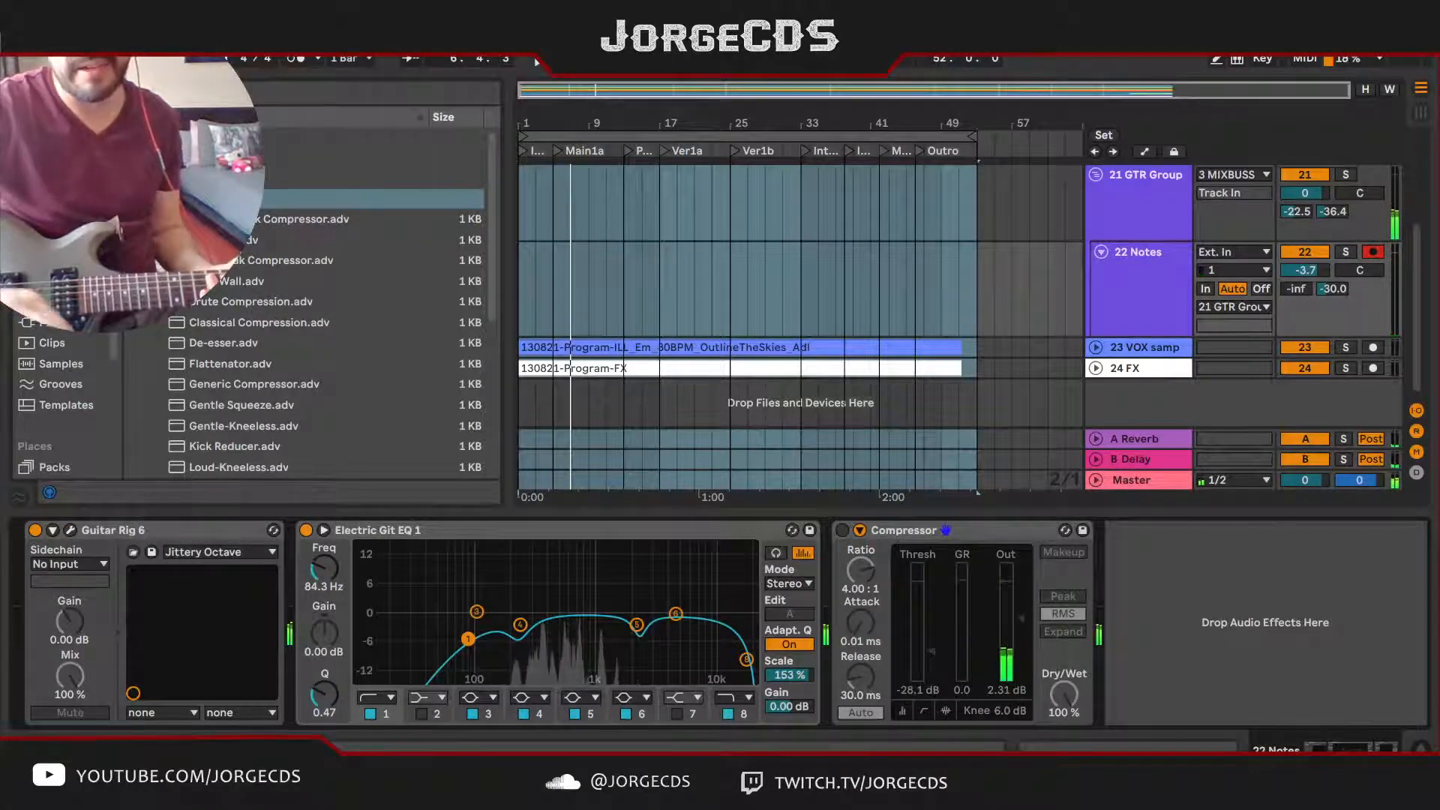
key(space)
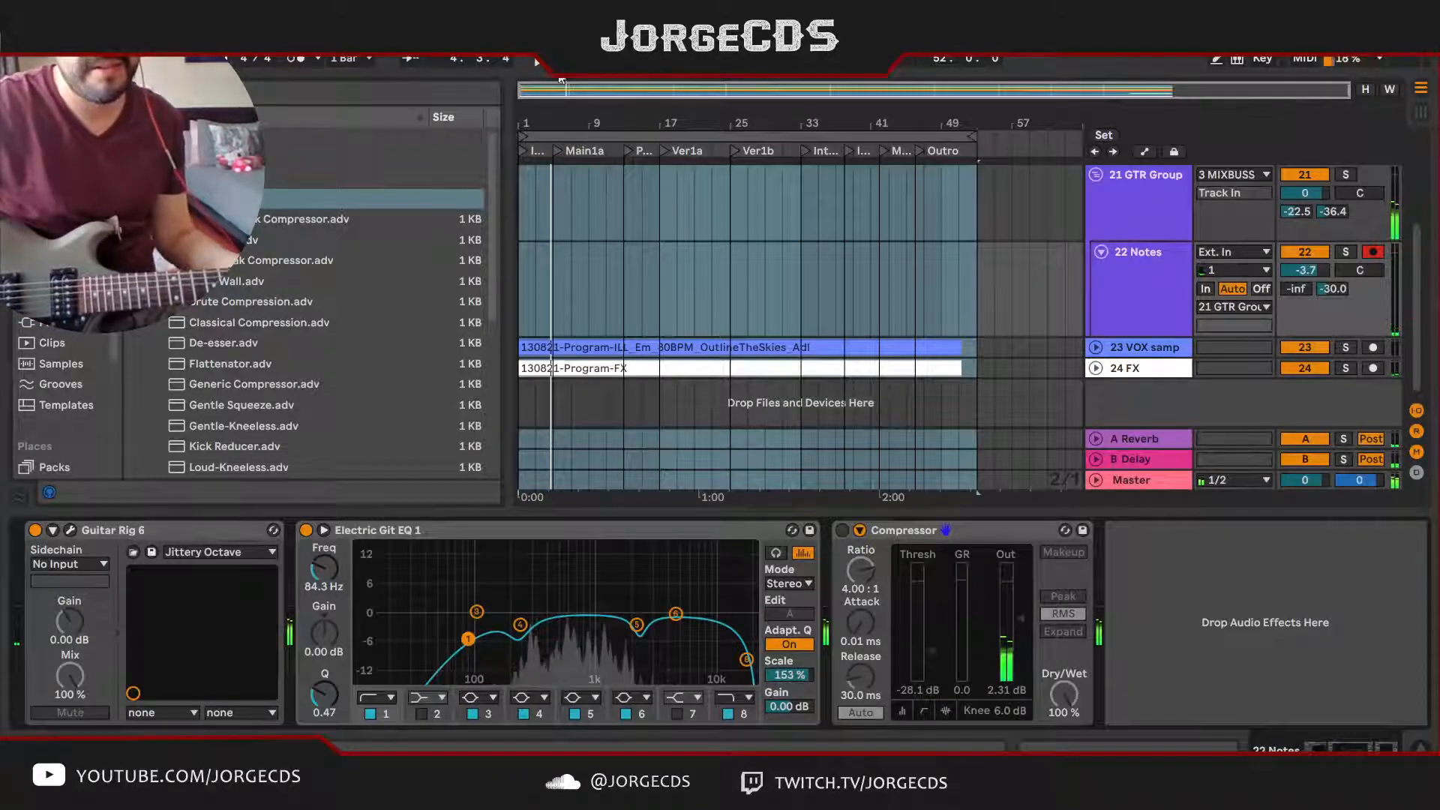
click(70, 530)
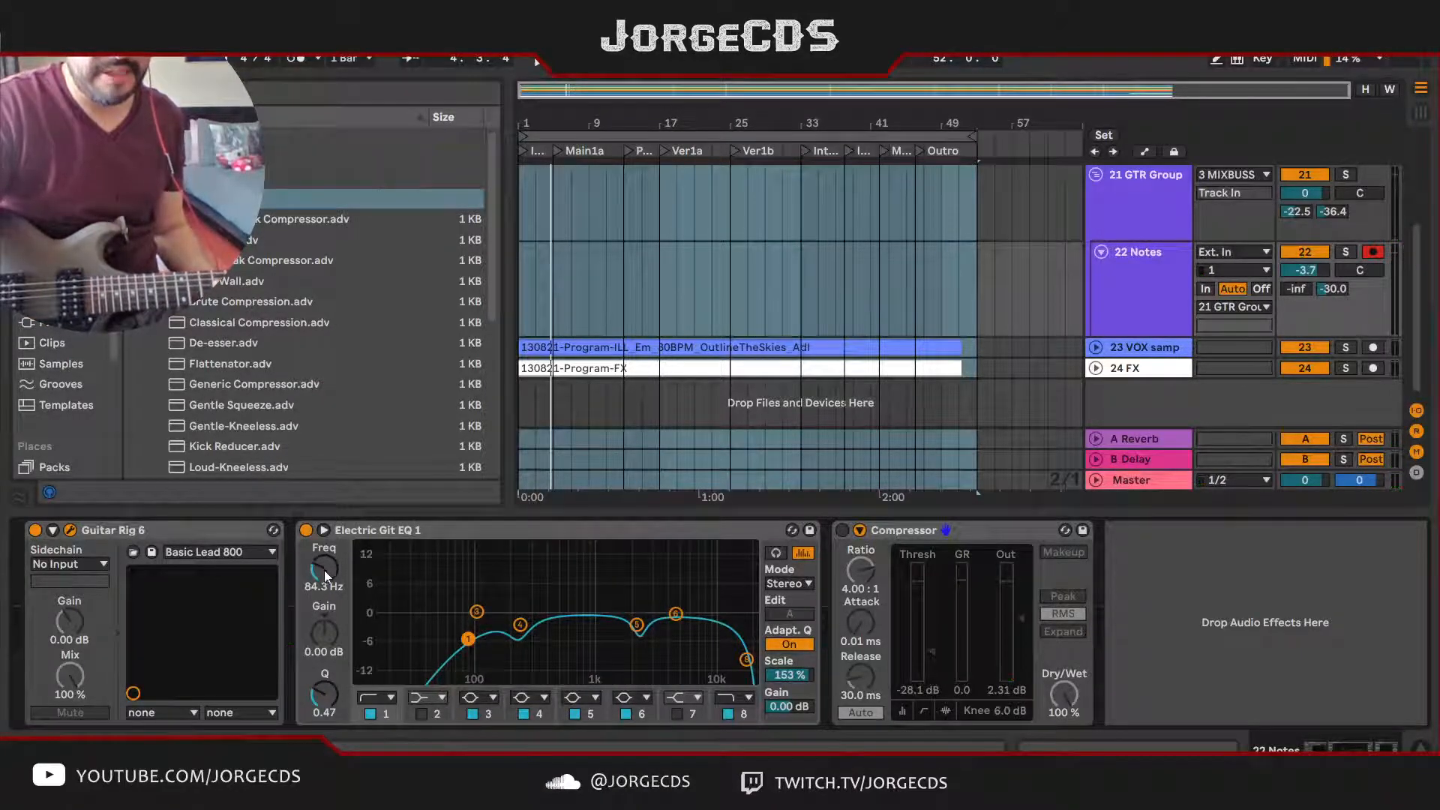
key(Down)
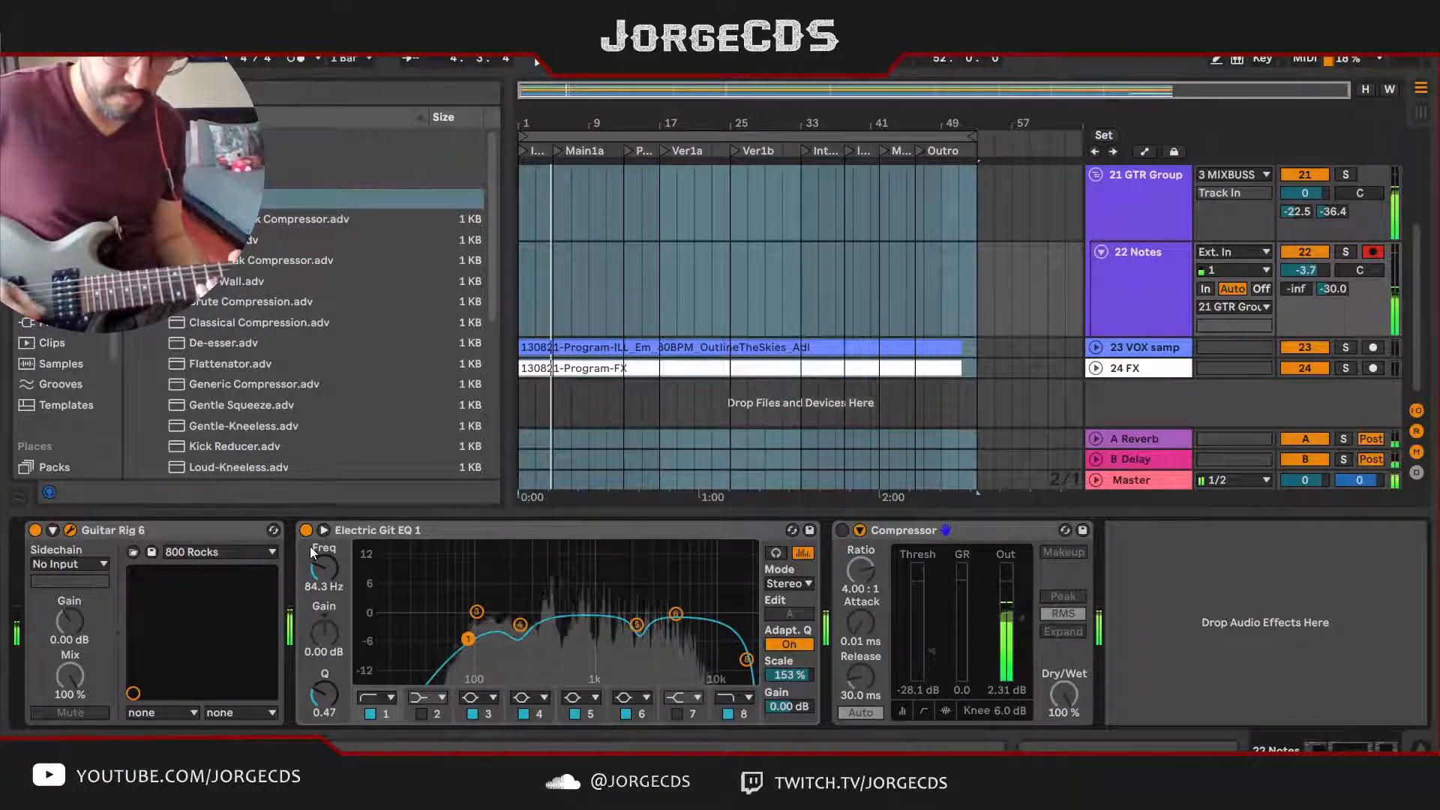
key(space)
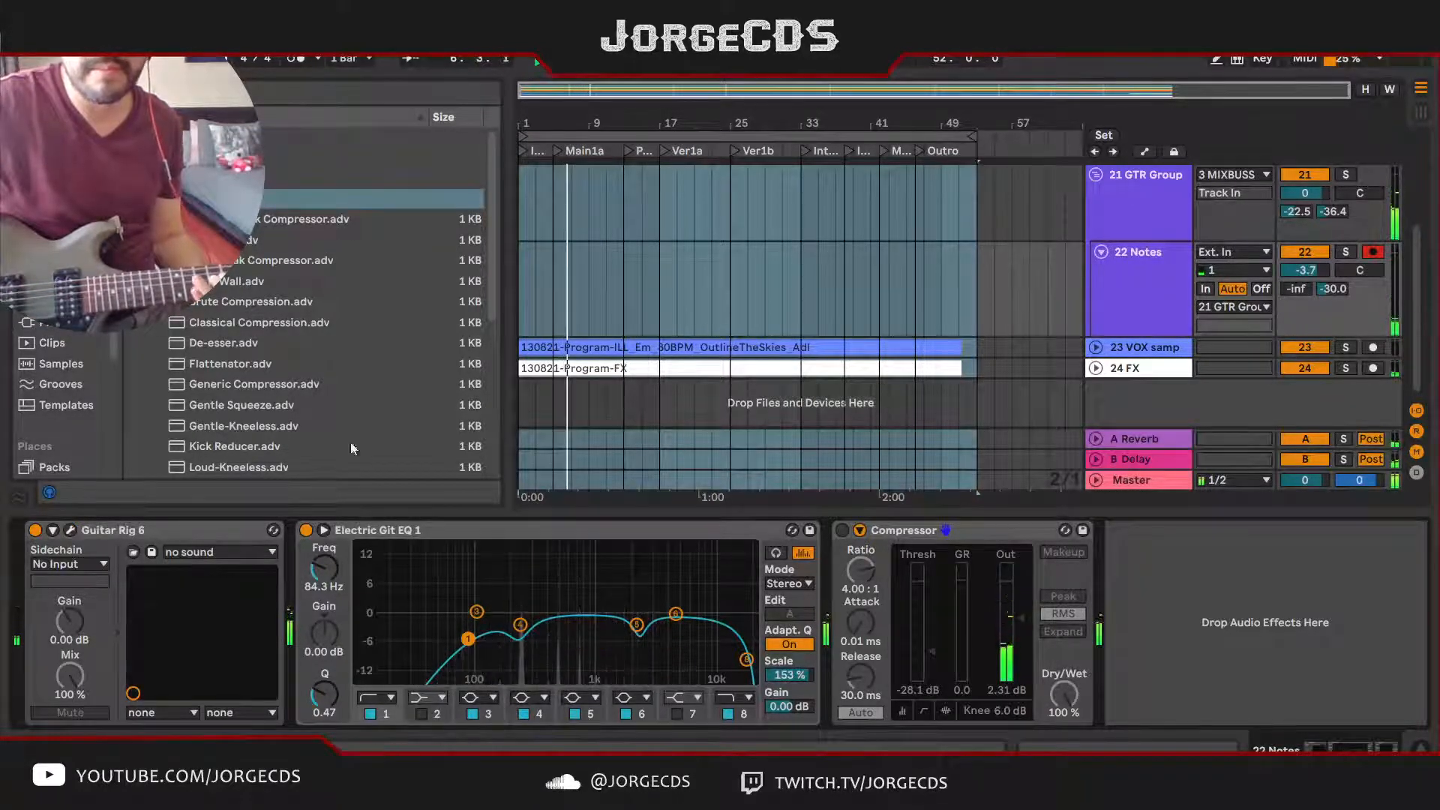
Step: In the Session view mixer, adjust the Delay sends of 21 GTR Group and 22 Notes and lower the 22 Notes volume during playback
key(Tab)
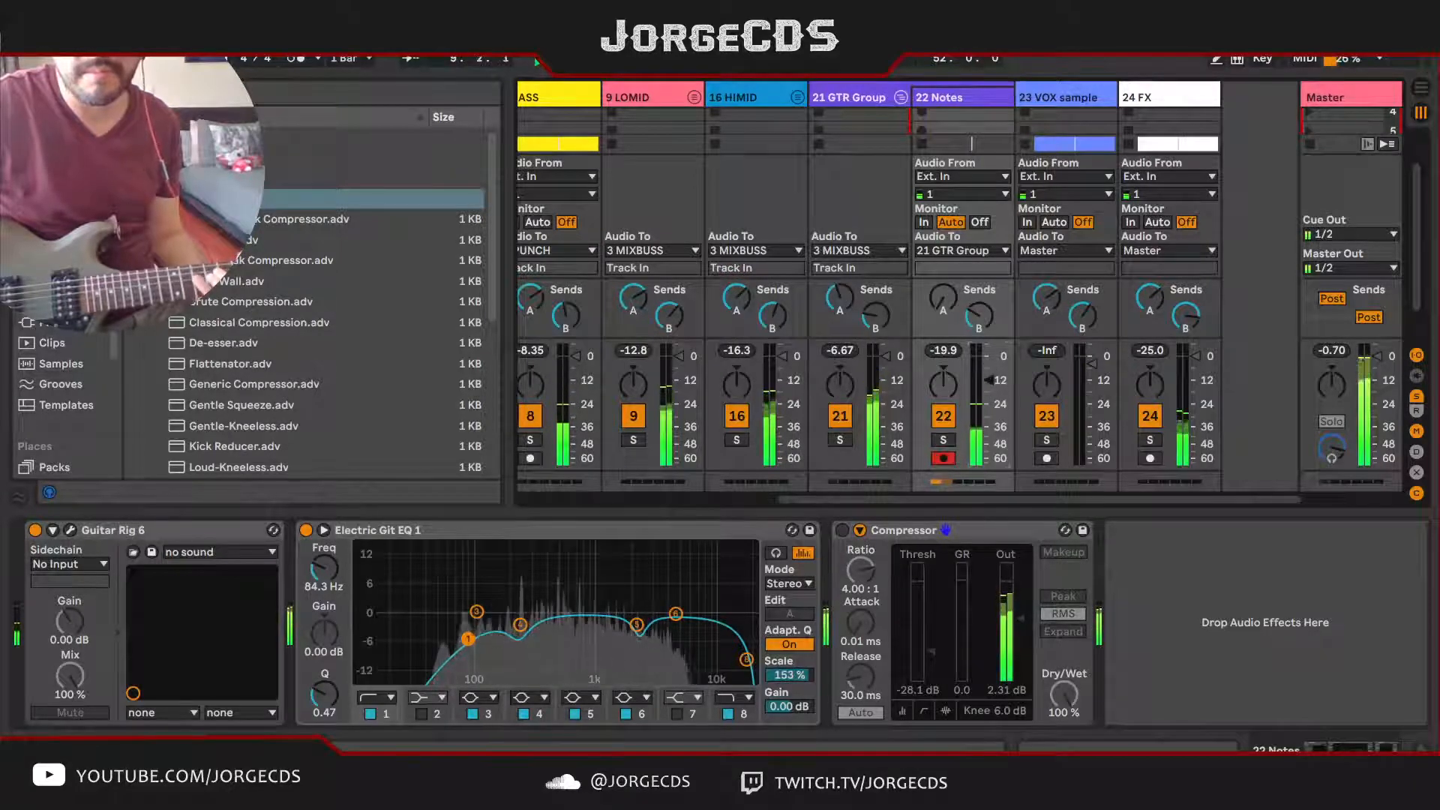
click(862, 322)
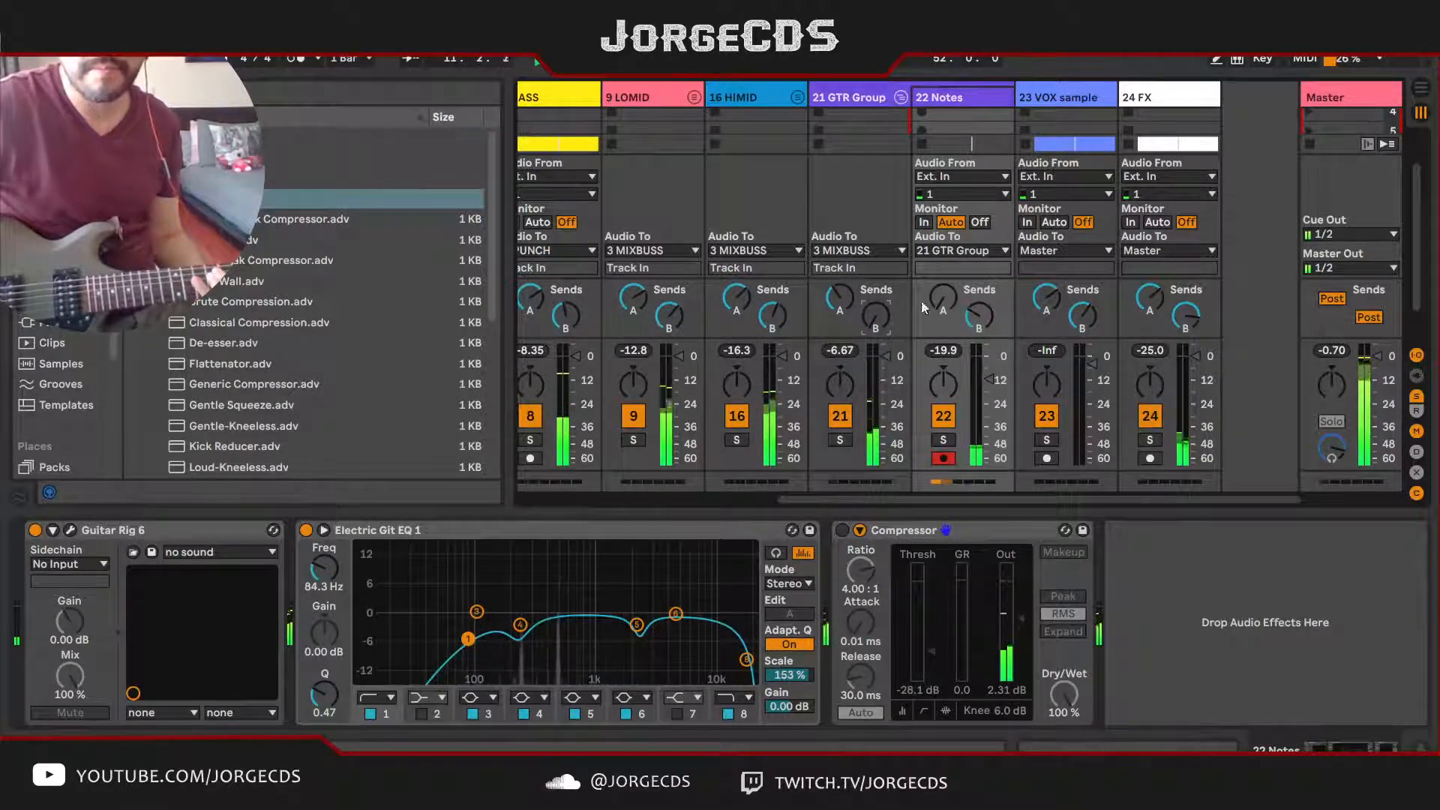
click(977, 315)
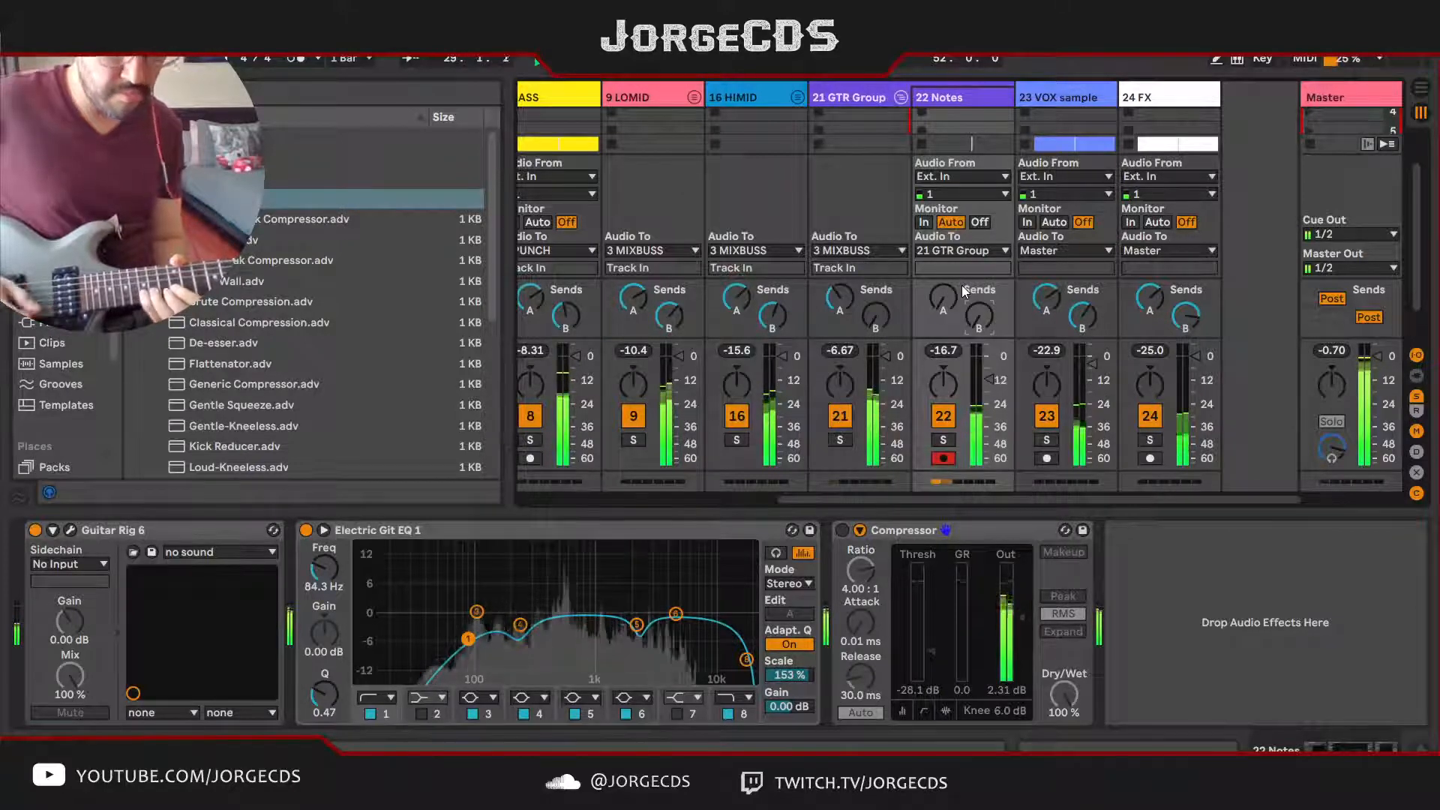
key(space)
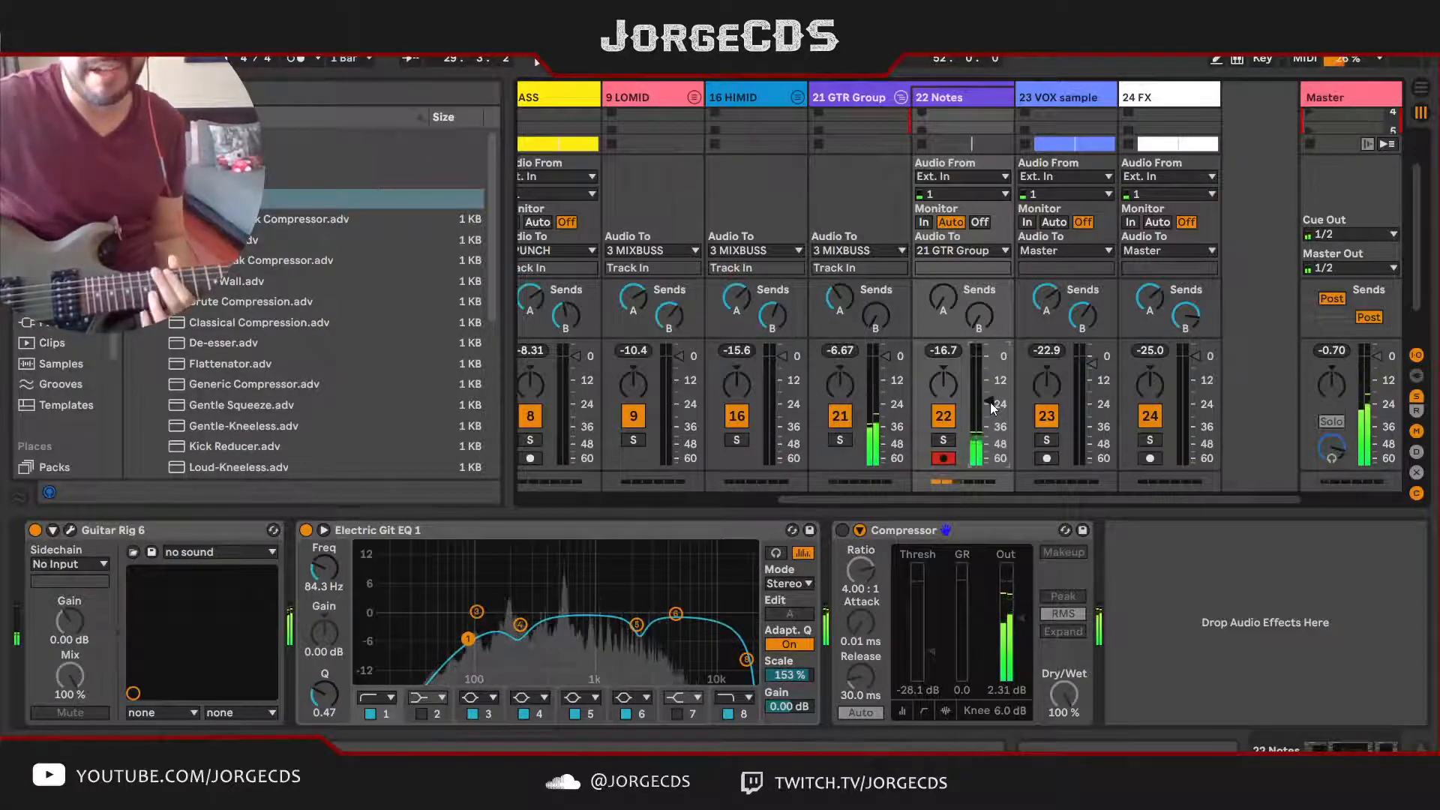
key(space)
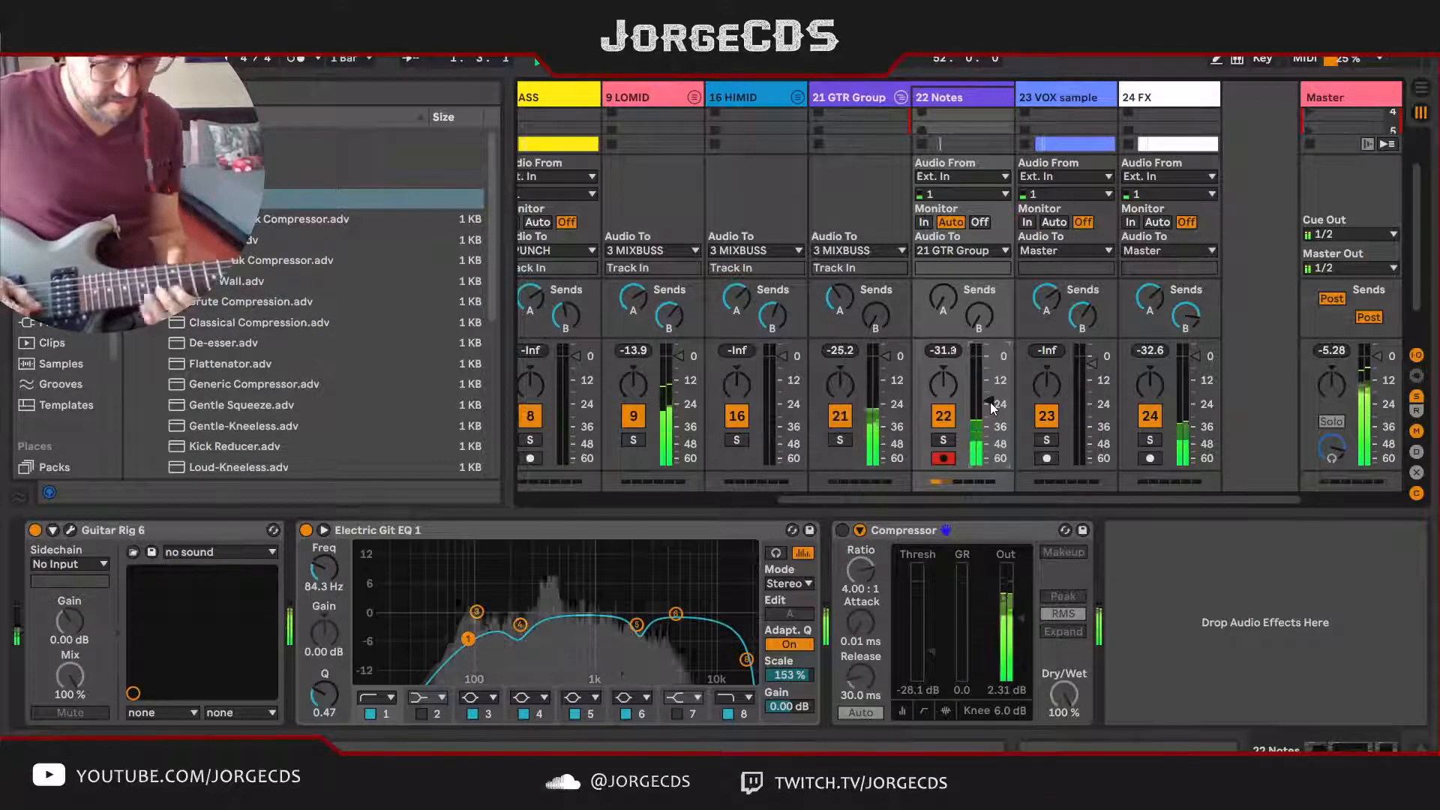
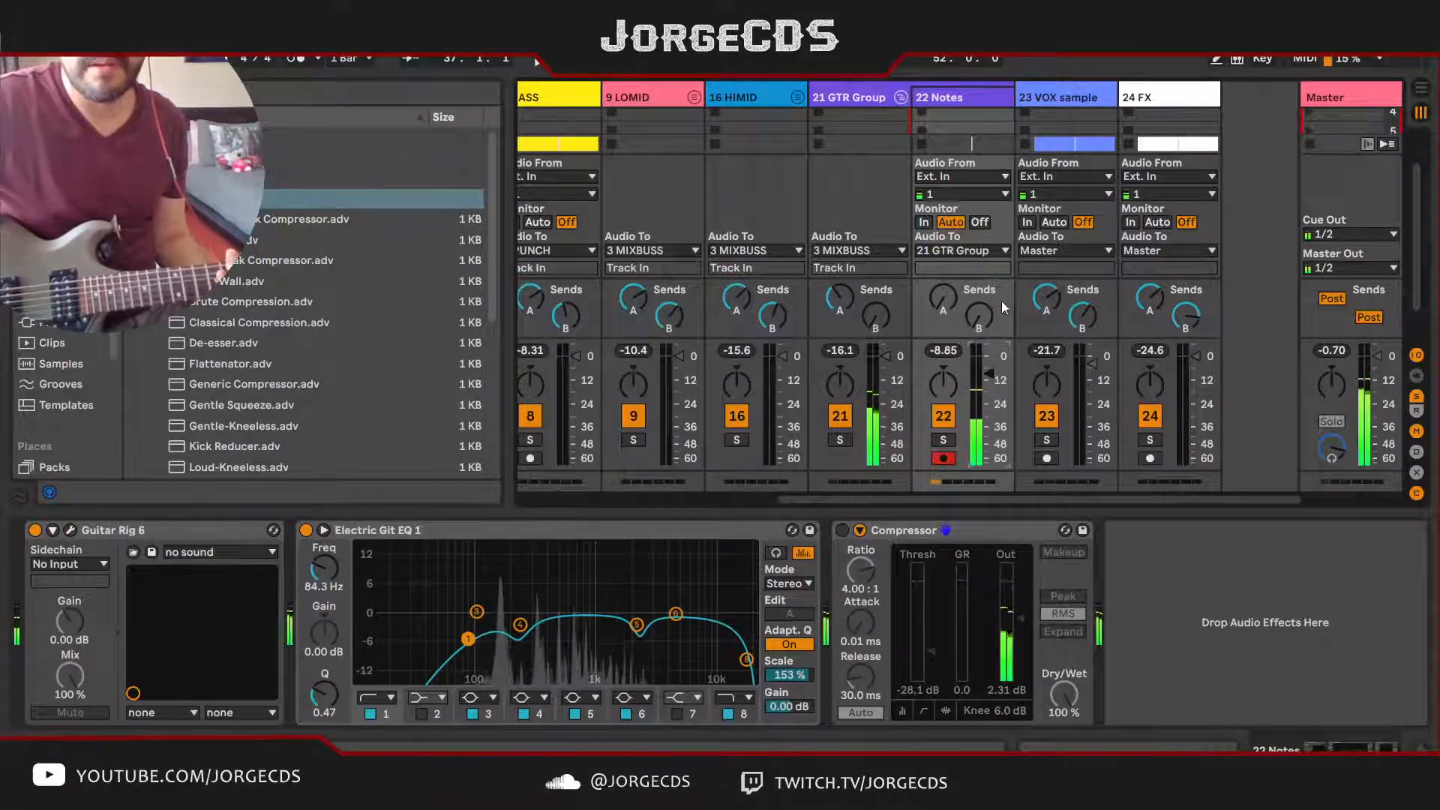
Step: Set the 22 Notes Reverb send to -47.0 dB and Delay send to -8.3 dB, and check the guitar from Ver1a
drag(979, 315, 980, 296)
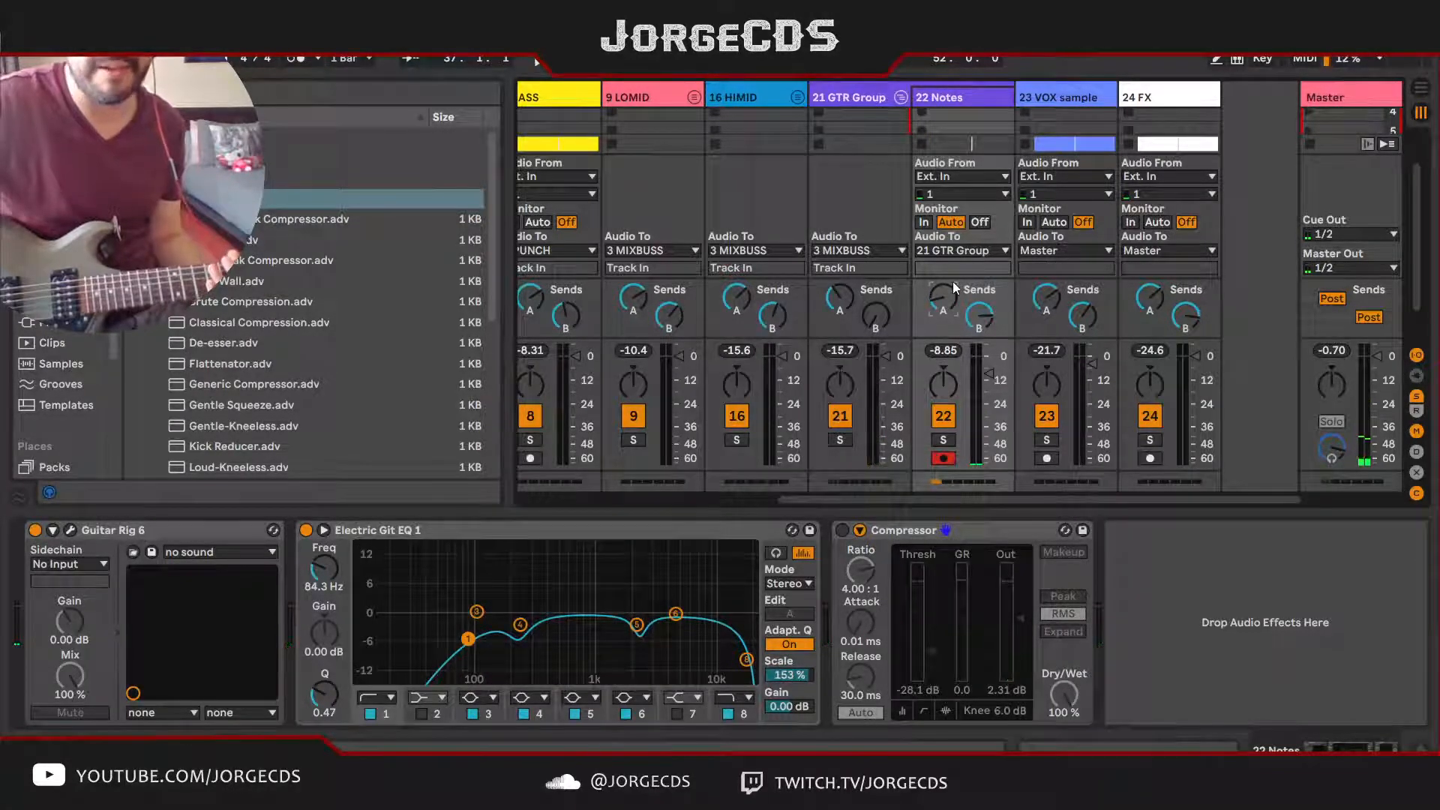
key(space)
key(Tab)
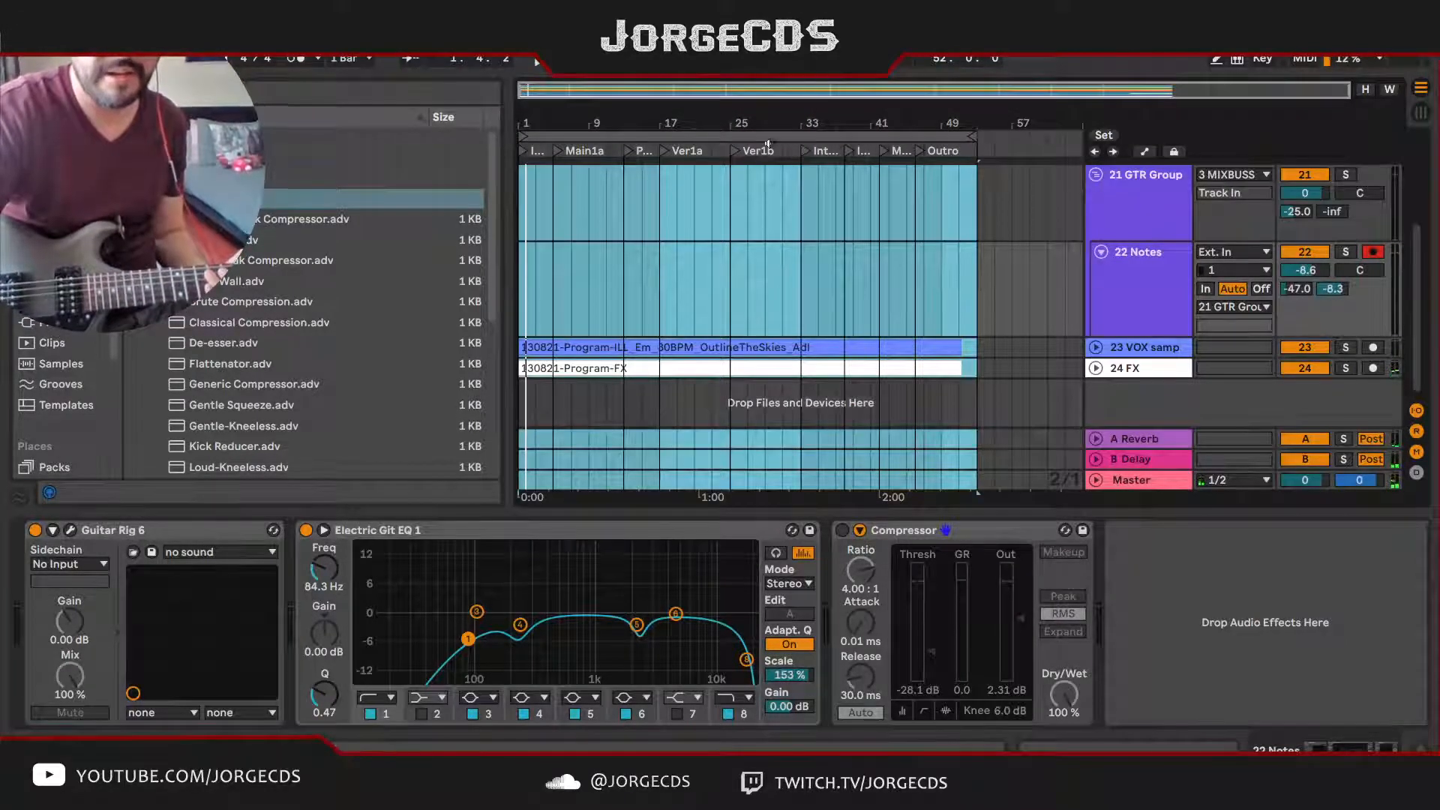
click(663, 149)
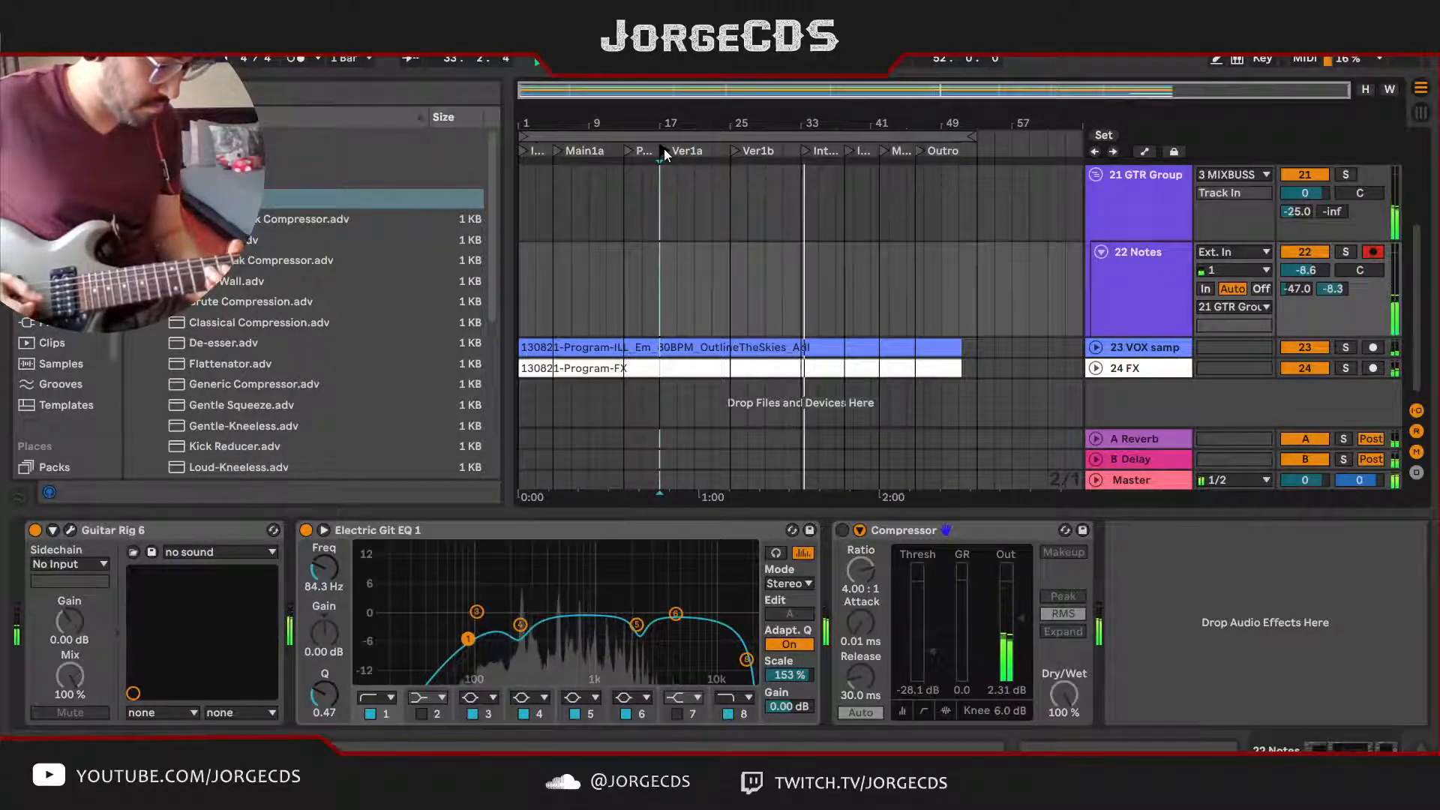
key(space)
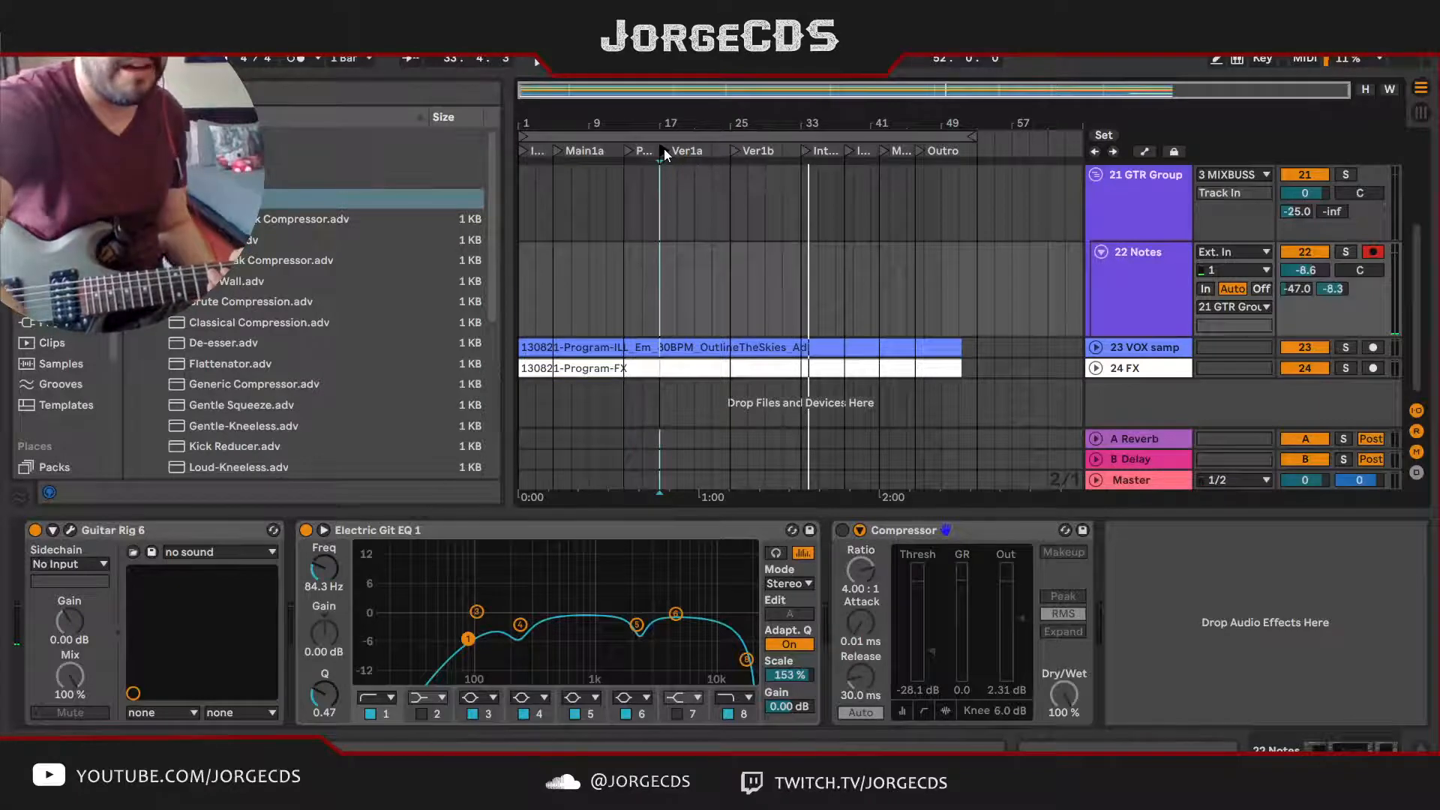
Step: Lower the 22 Notes volume to -11.0 dB in the Session view mixer while the song plays from Ver1a
key(Tab)
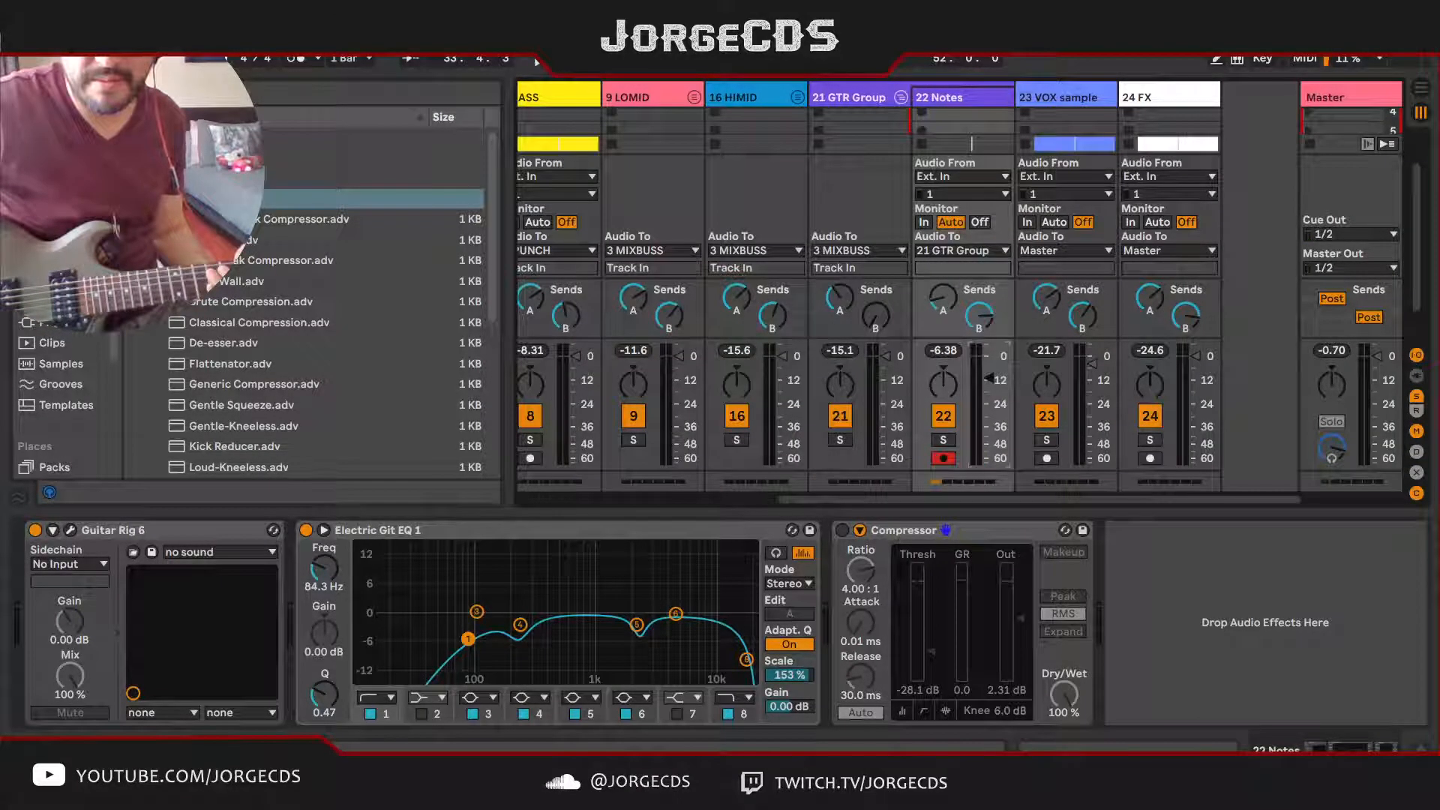
key(space)
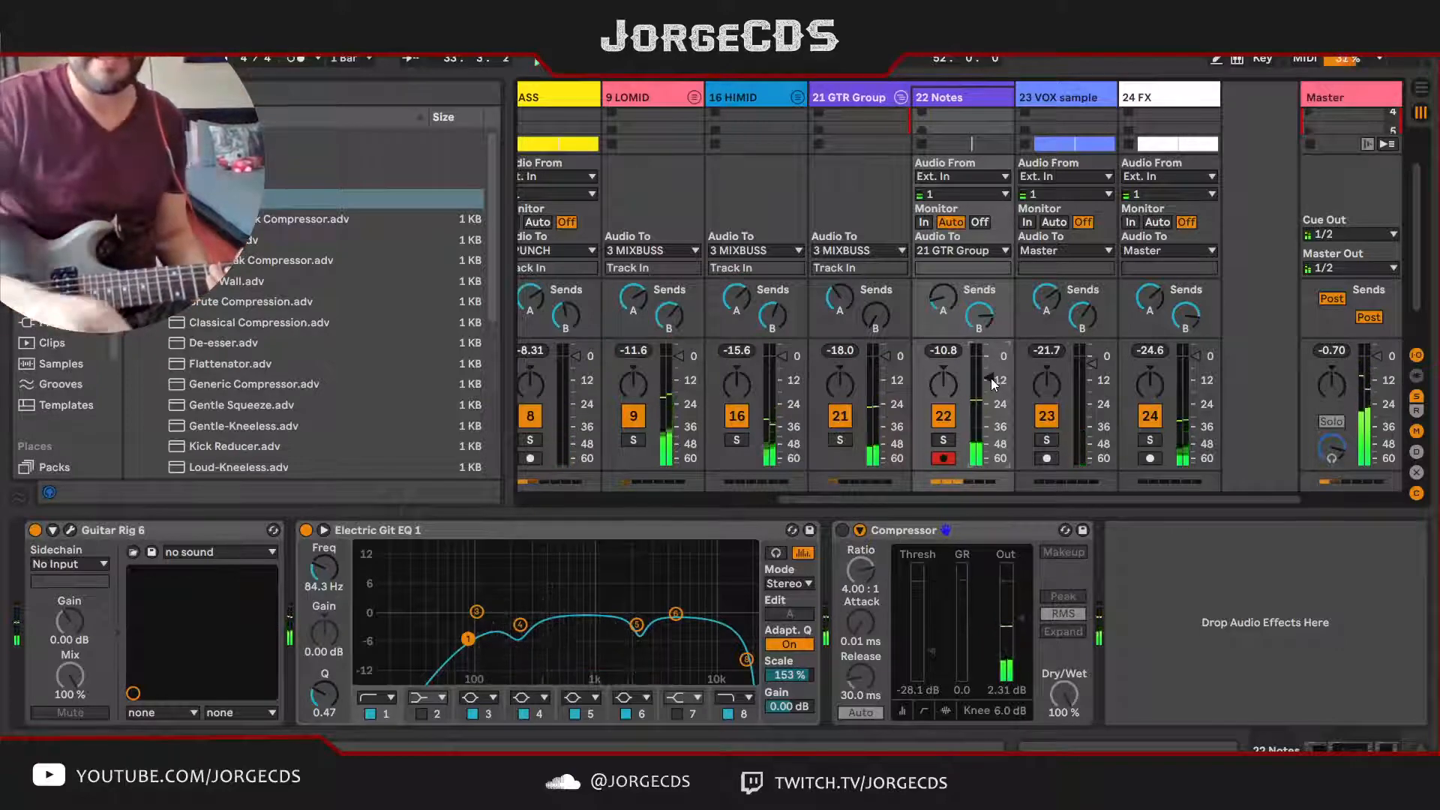
key(Tab)
key(space)
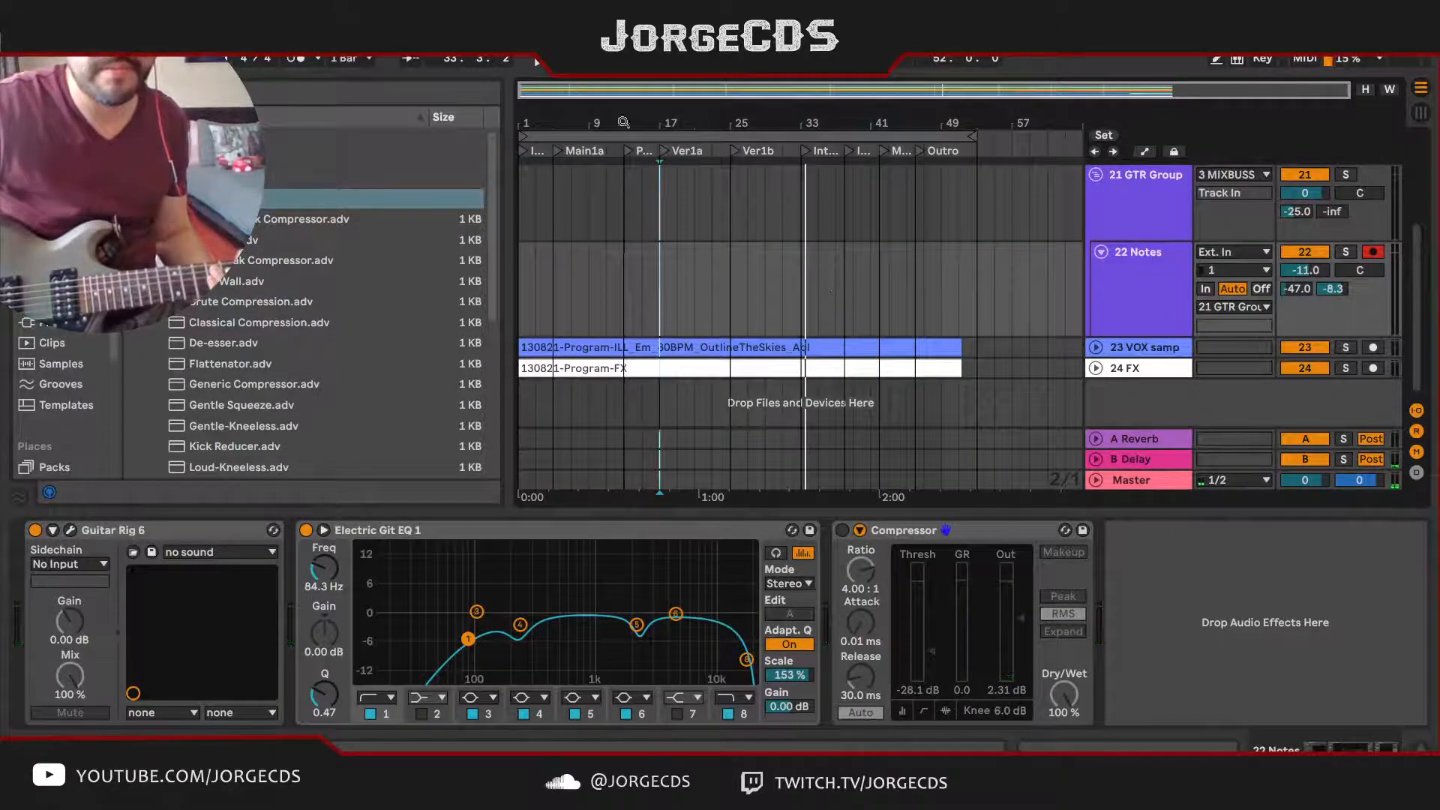
Step: Play the song from the start and reduce the 22 Notes sends to -10.2 dB for Delay and -69.0 dB for Reverb
click(601, 136)
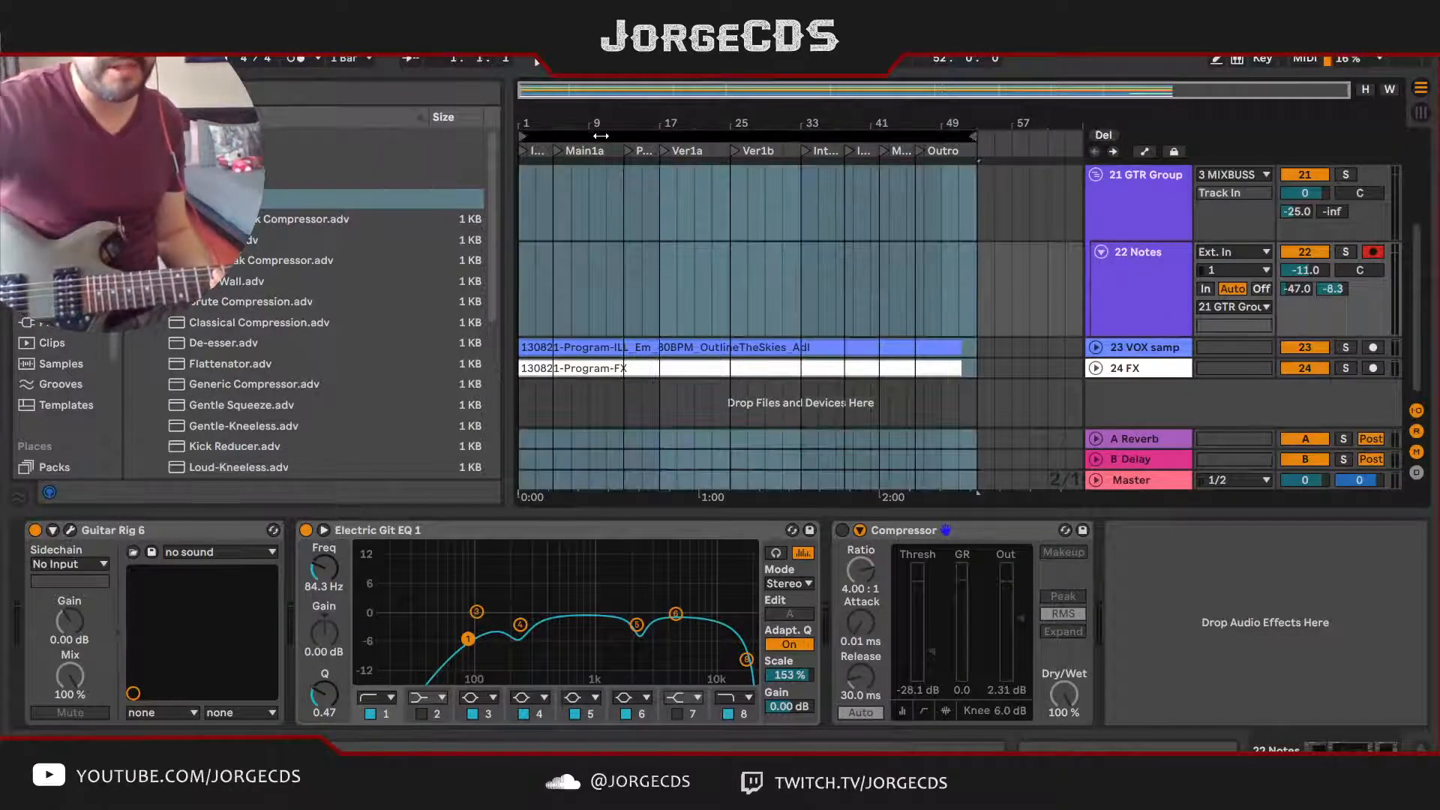
key(space)
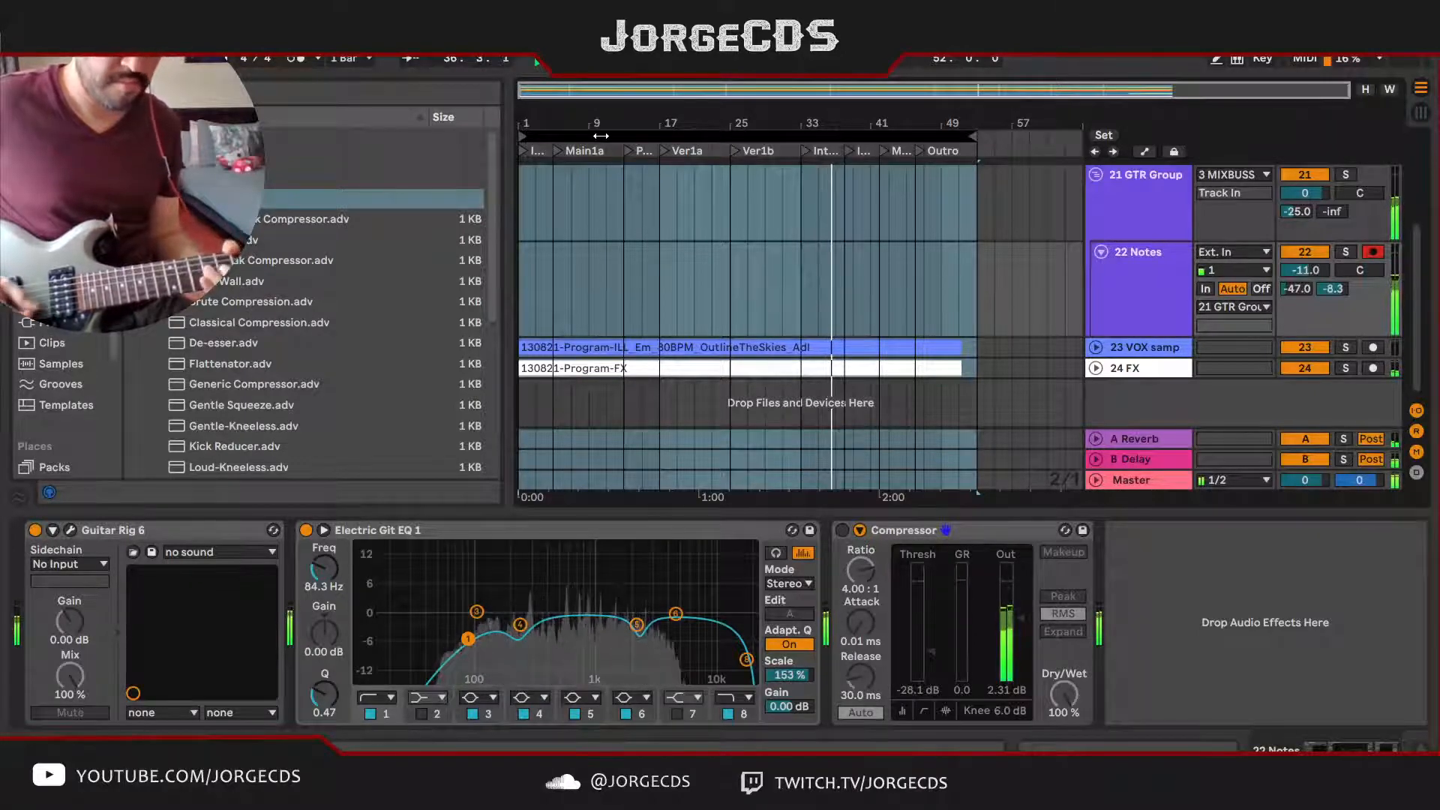
key(Tab)
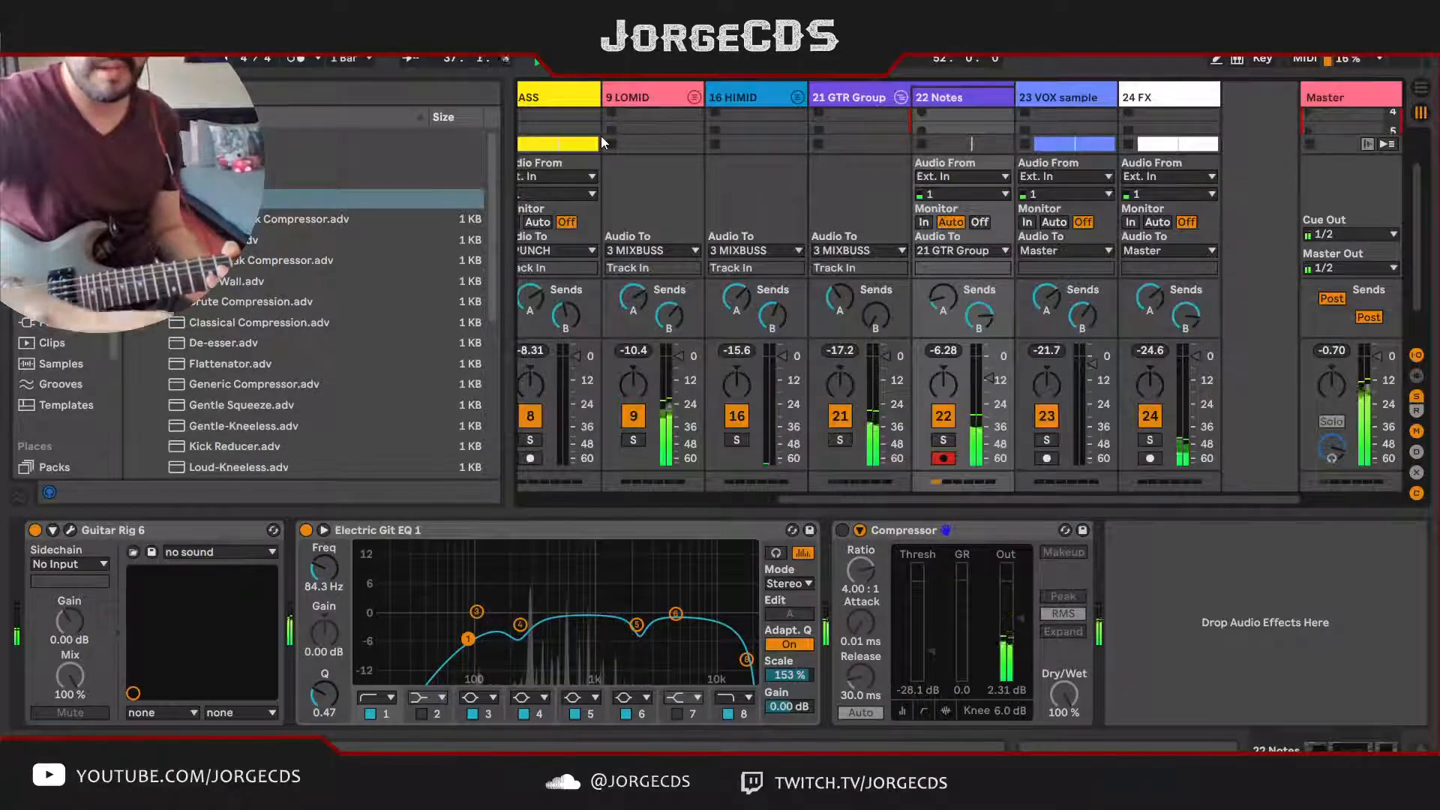
drag(979, 316, 979, 327)
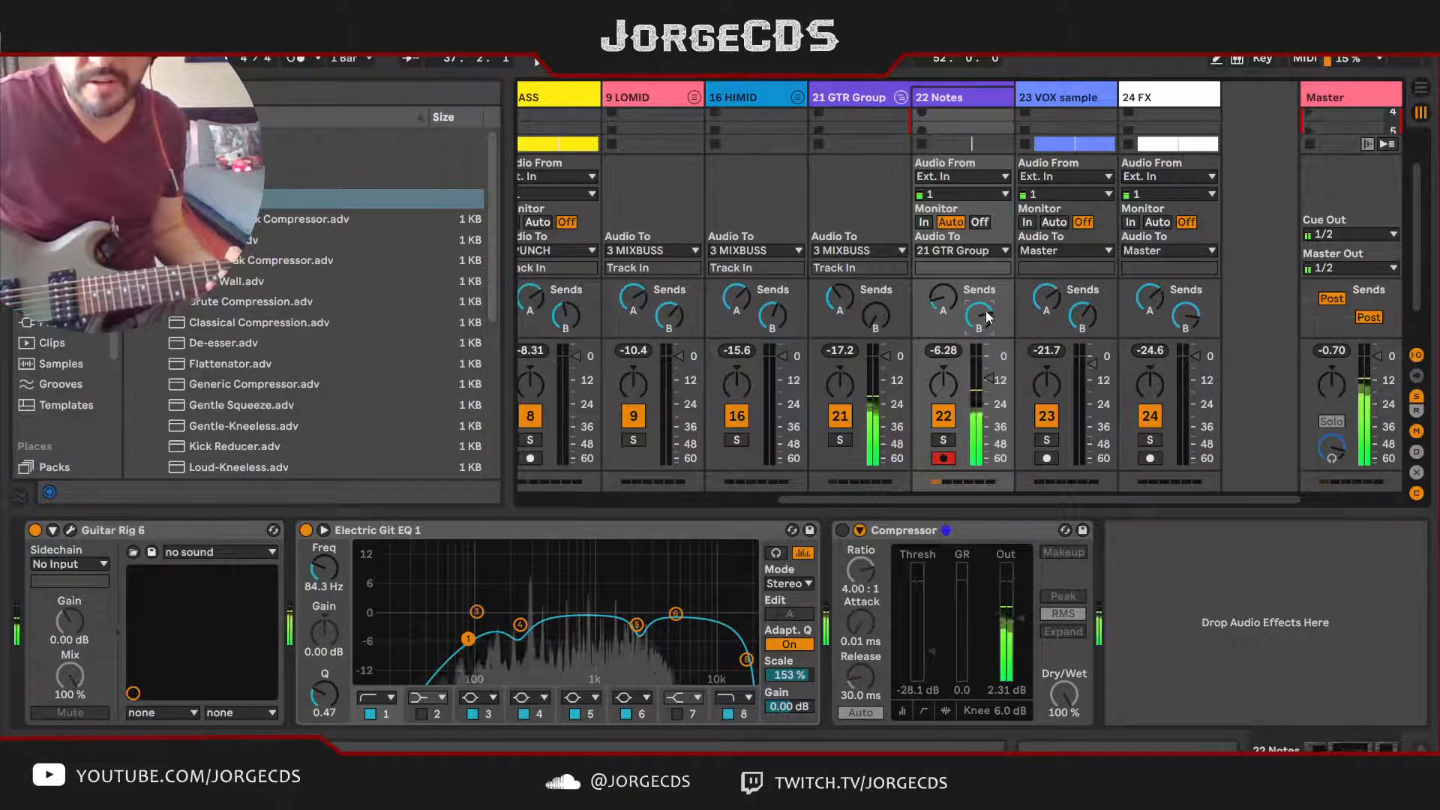
click(936, 306)
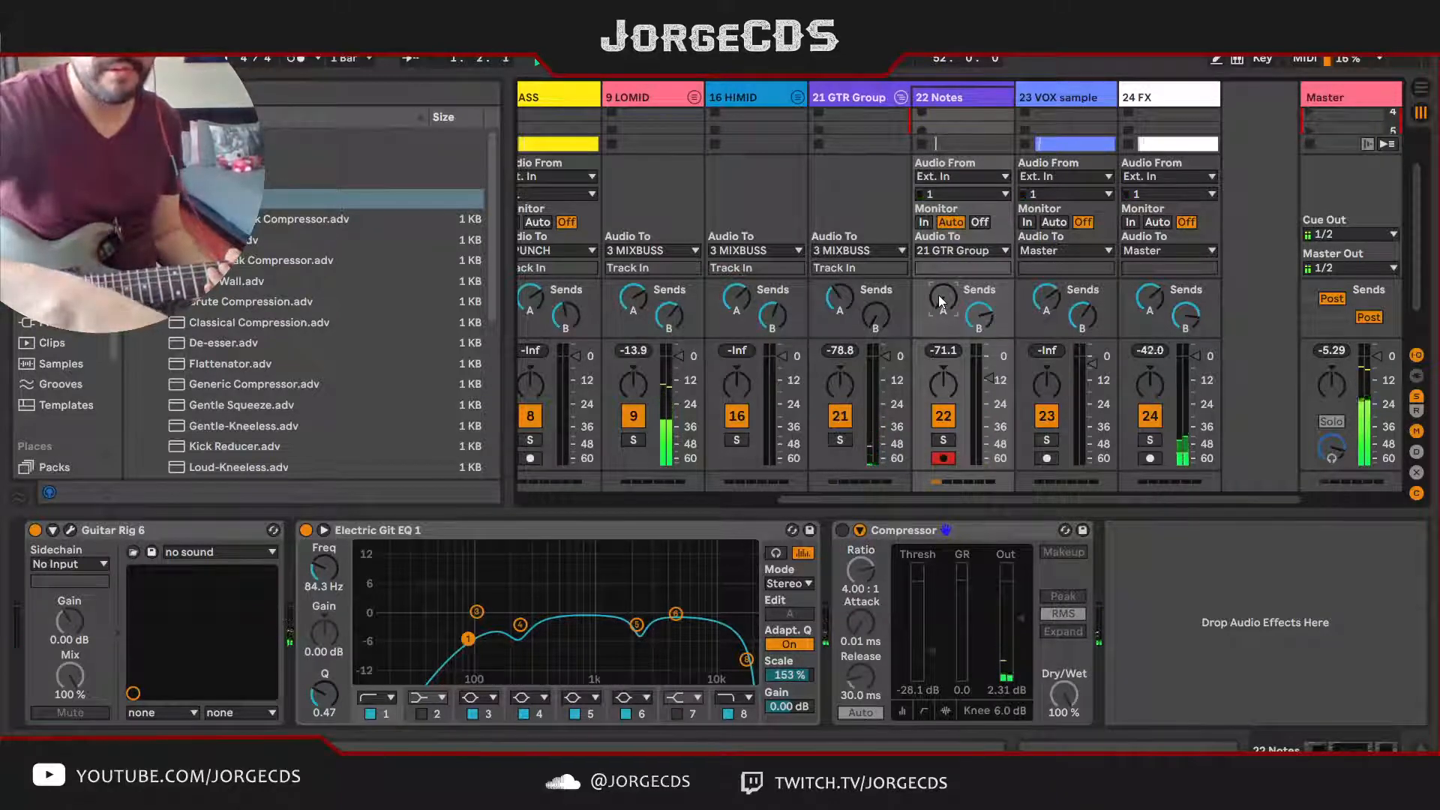
Step: Play the arrangement from Ver1a, reactivate the Compressor on 22 Notes and set its Dry/Wet to 43 %
key(Tab)
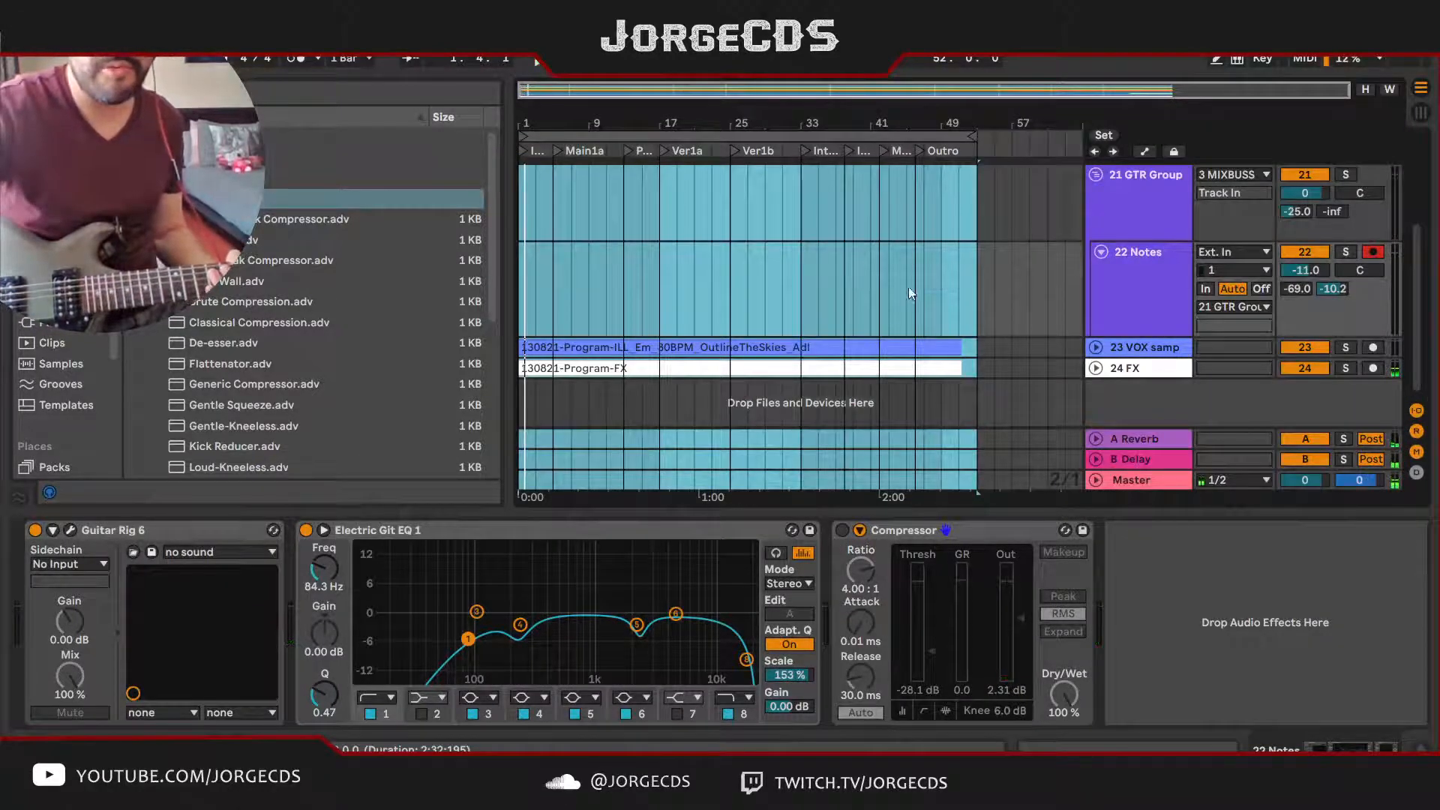
click(663, 300)
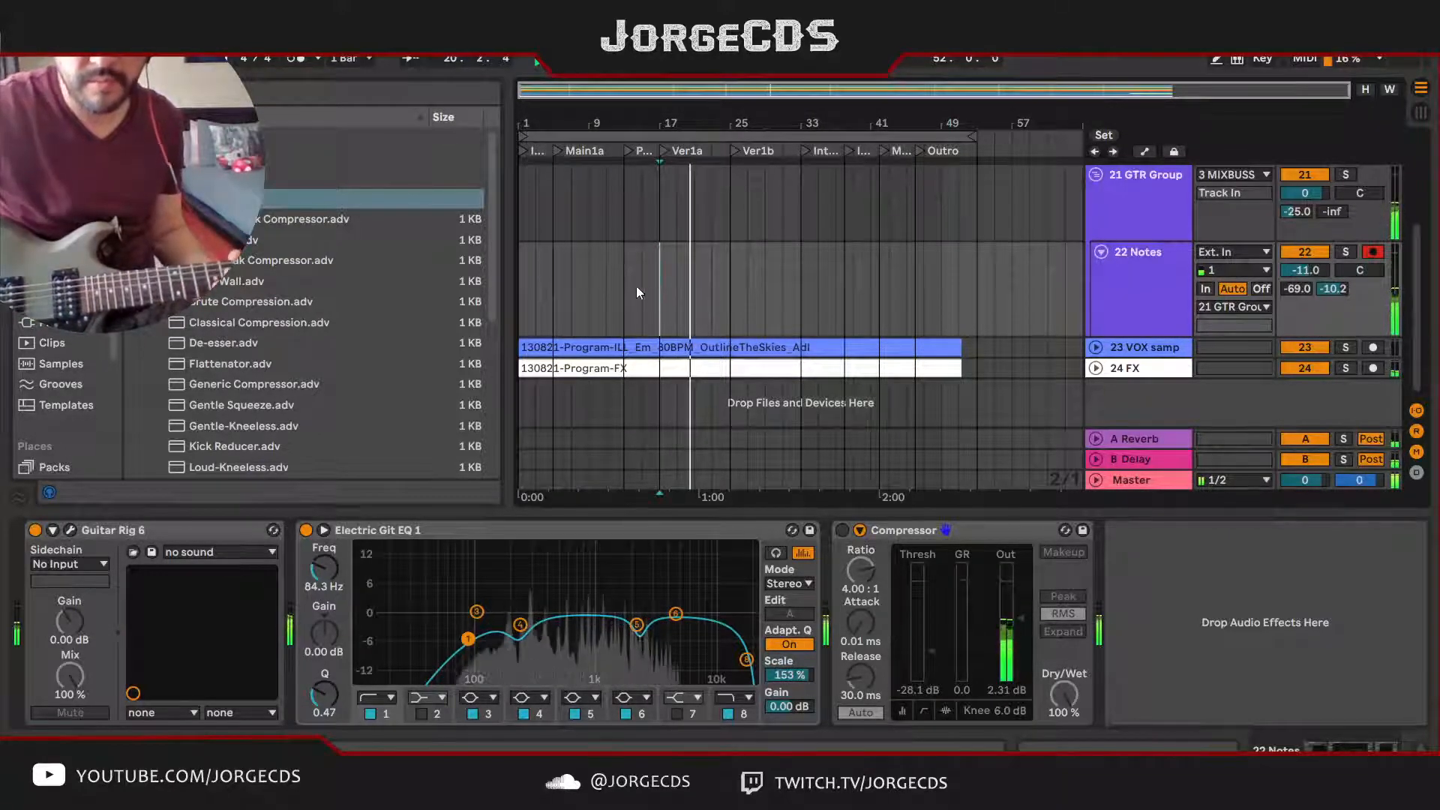
click(844, 532)
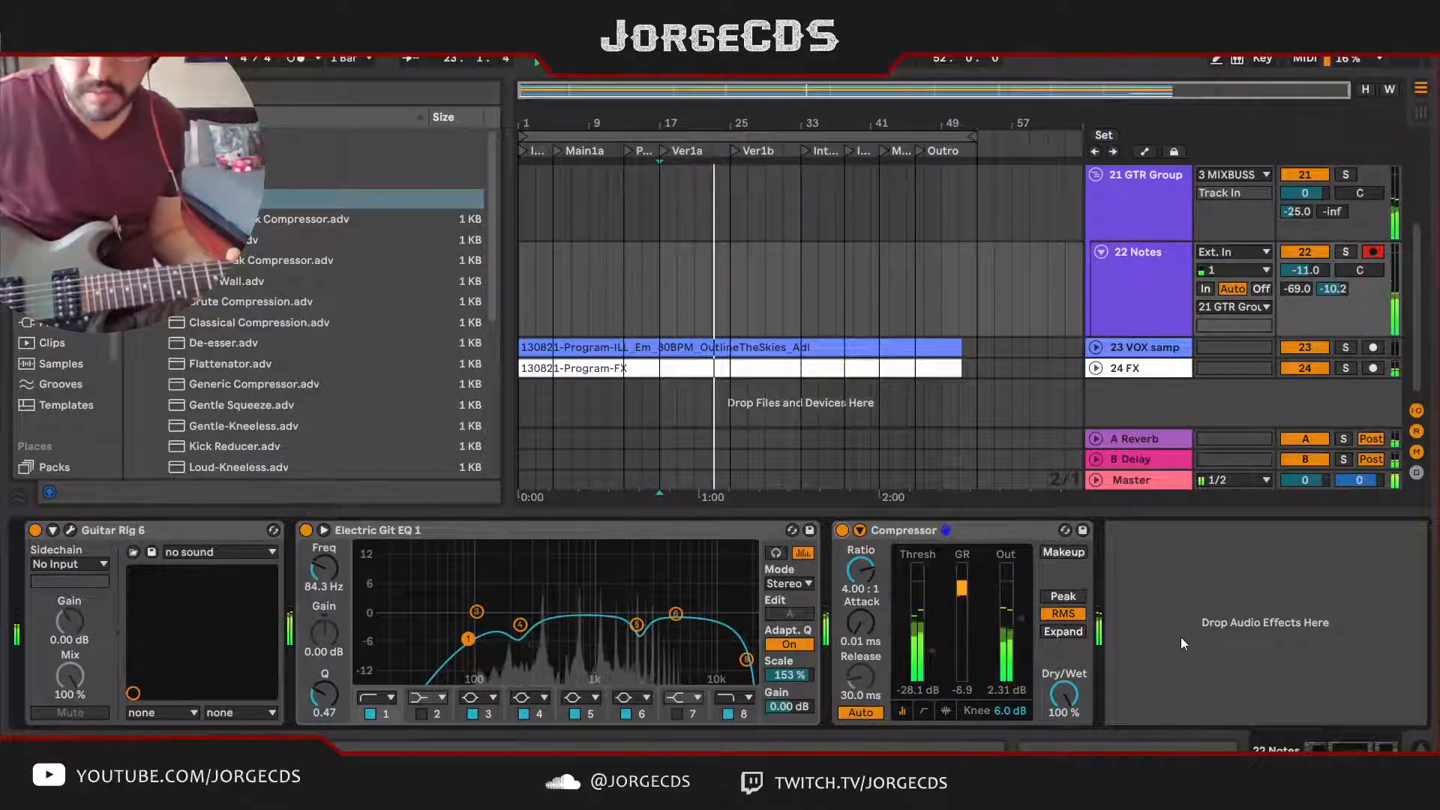
drag(1074, 687, 1074, 739)
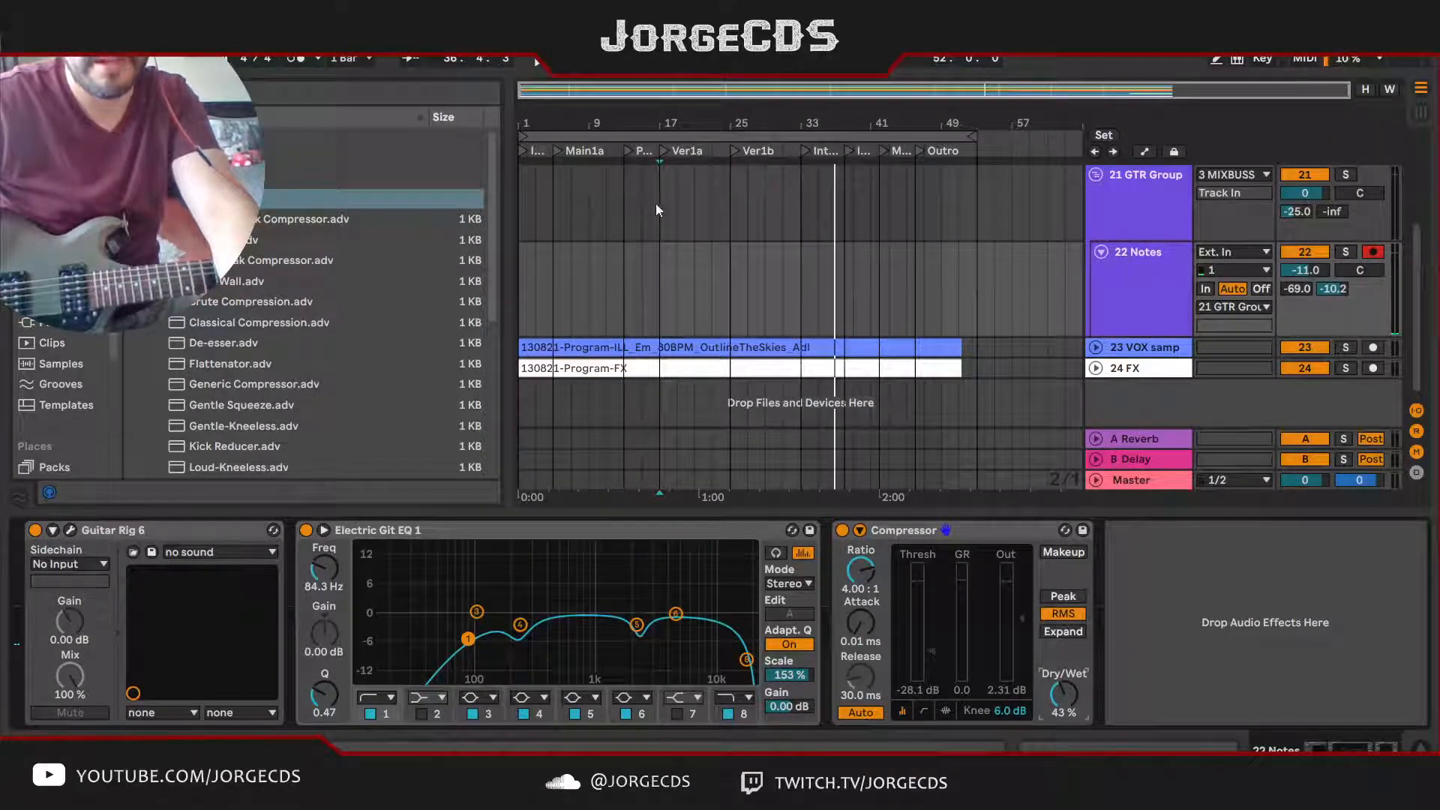
Step: Check the guitar against the song from the beginning and raise the 22 Notes Delay send to -4.4 dB
click(658, 282)
click(638, 138)
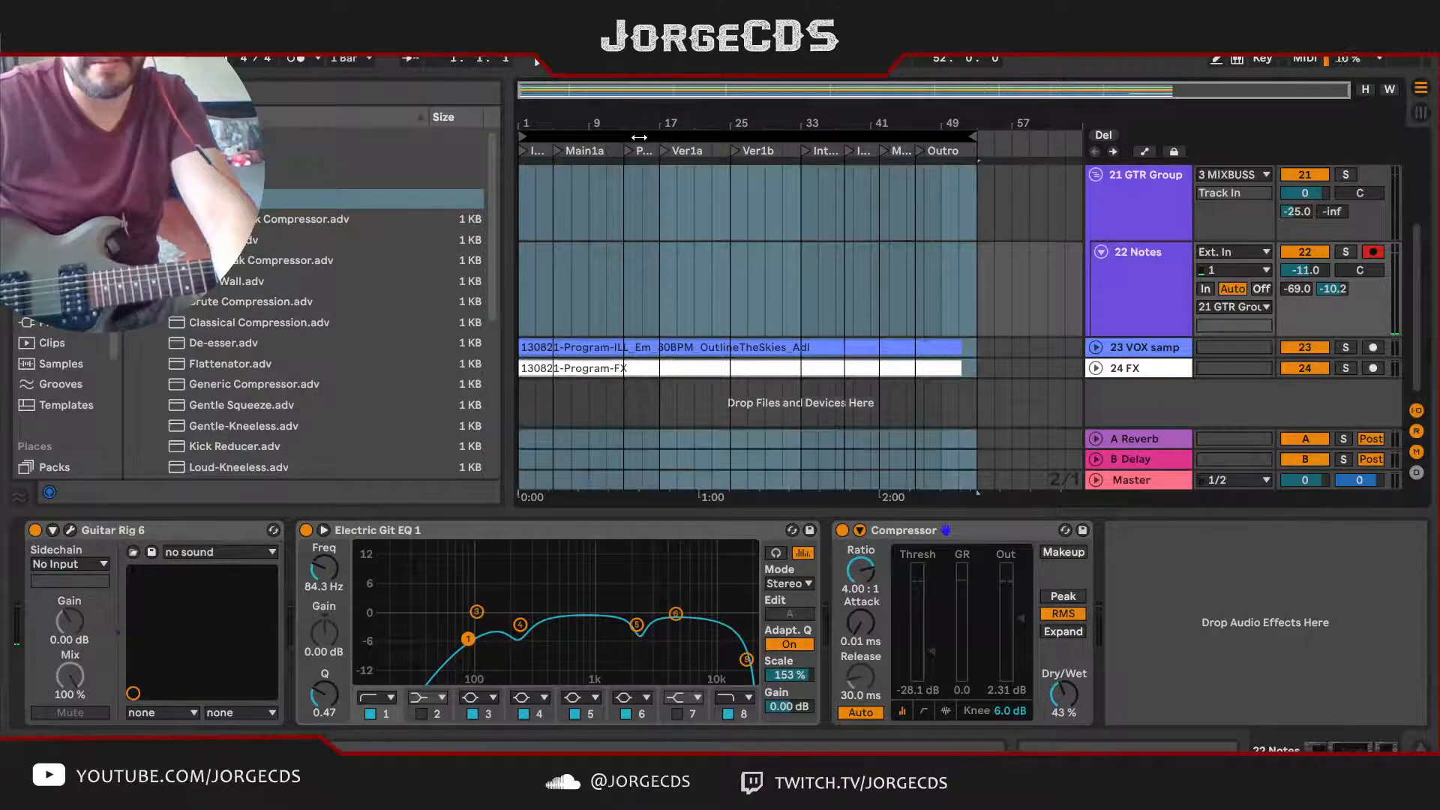
key(space)
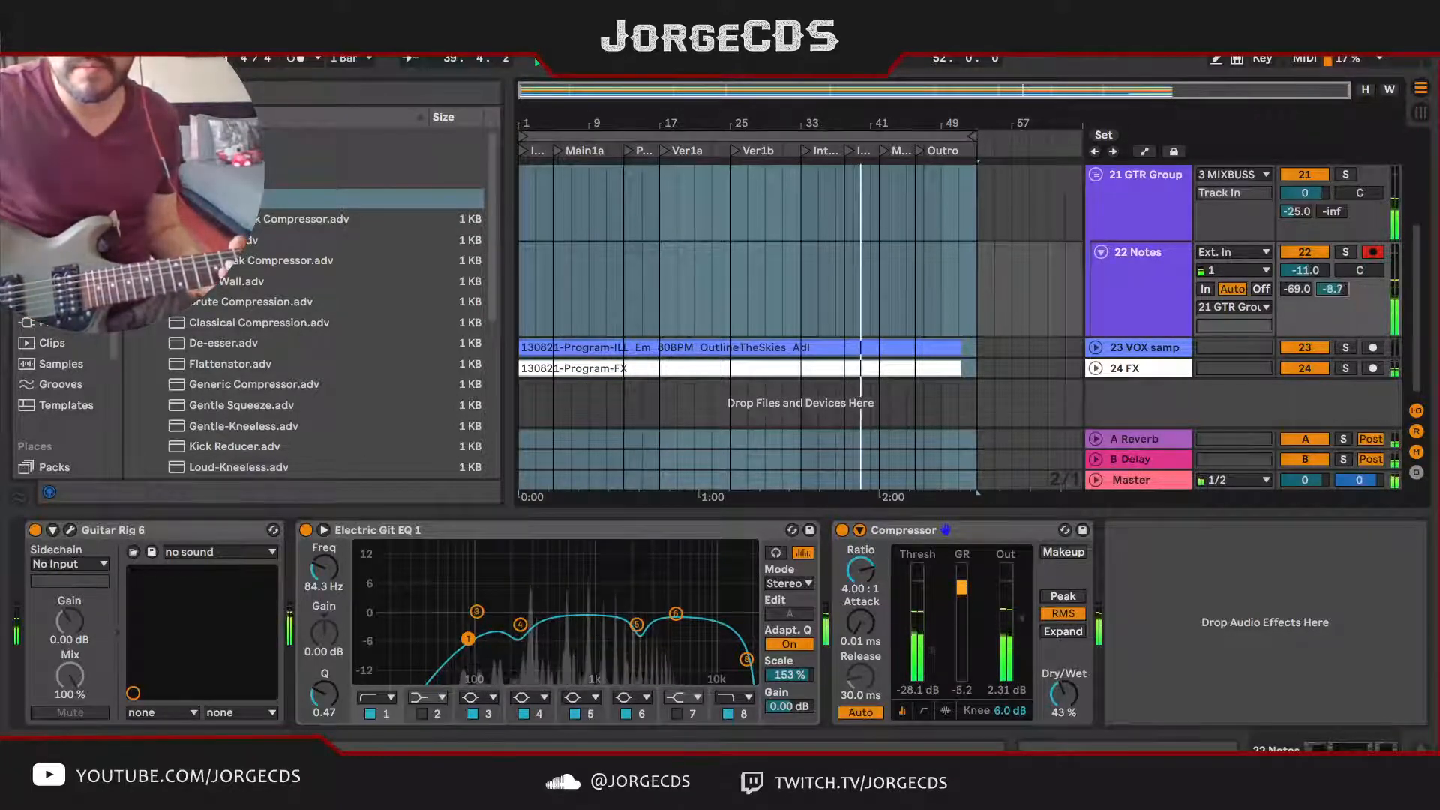
drag(1335, 293, 1335, 285)
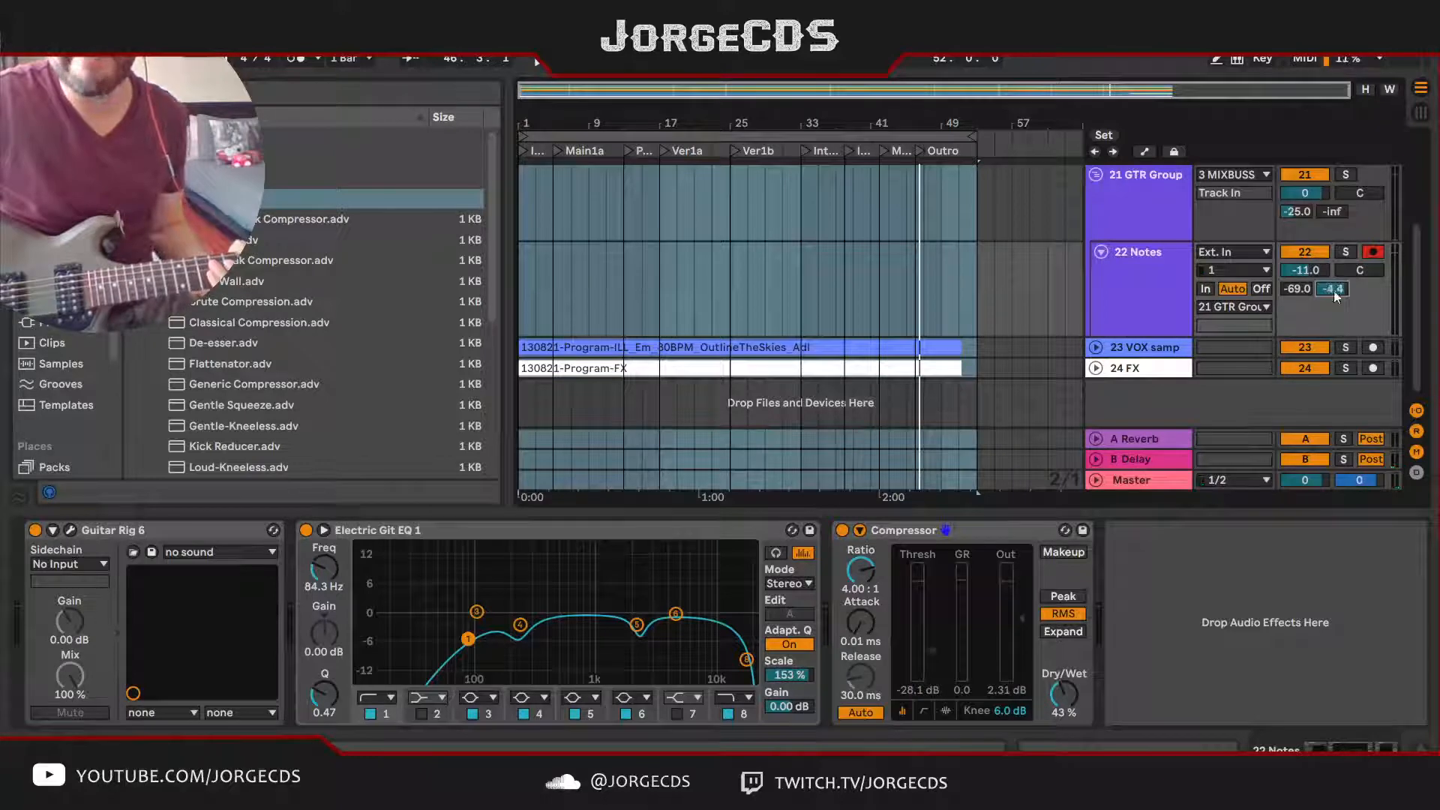
Step: While playing from Inter1a, set the Compressor's attack to 0.22 ms and Dry/Wet to 63 %, and the Delay send to -6.0 dB
click(802, 151)
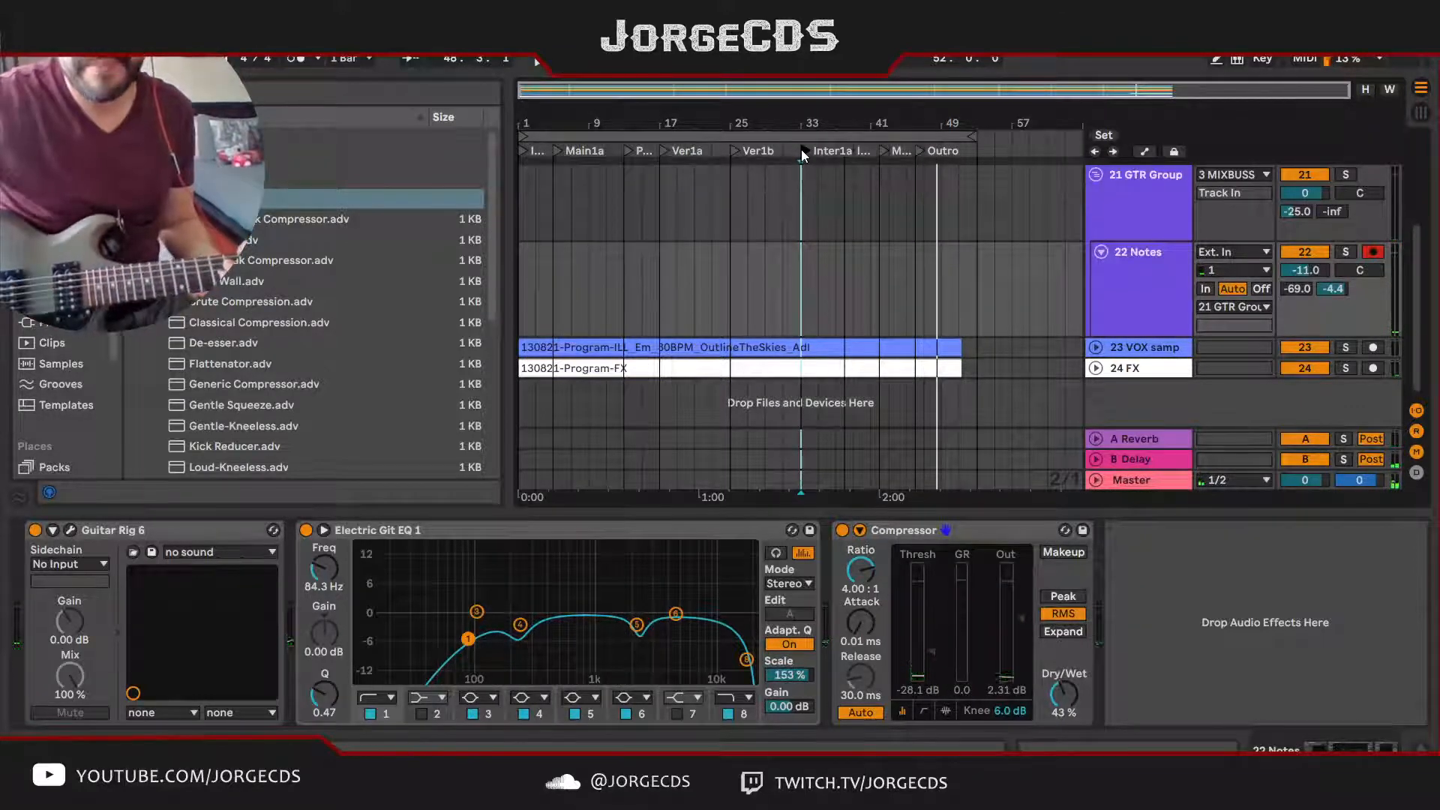
click(692, 149)
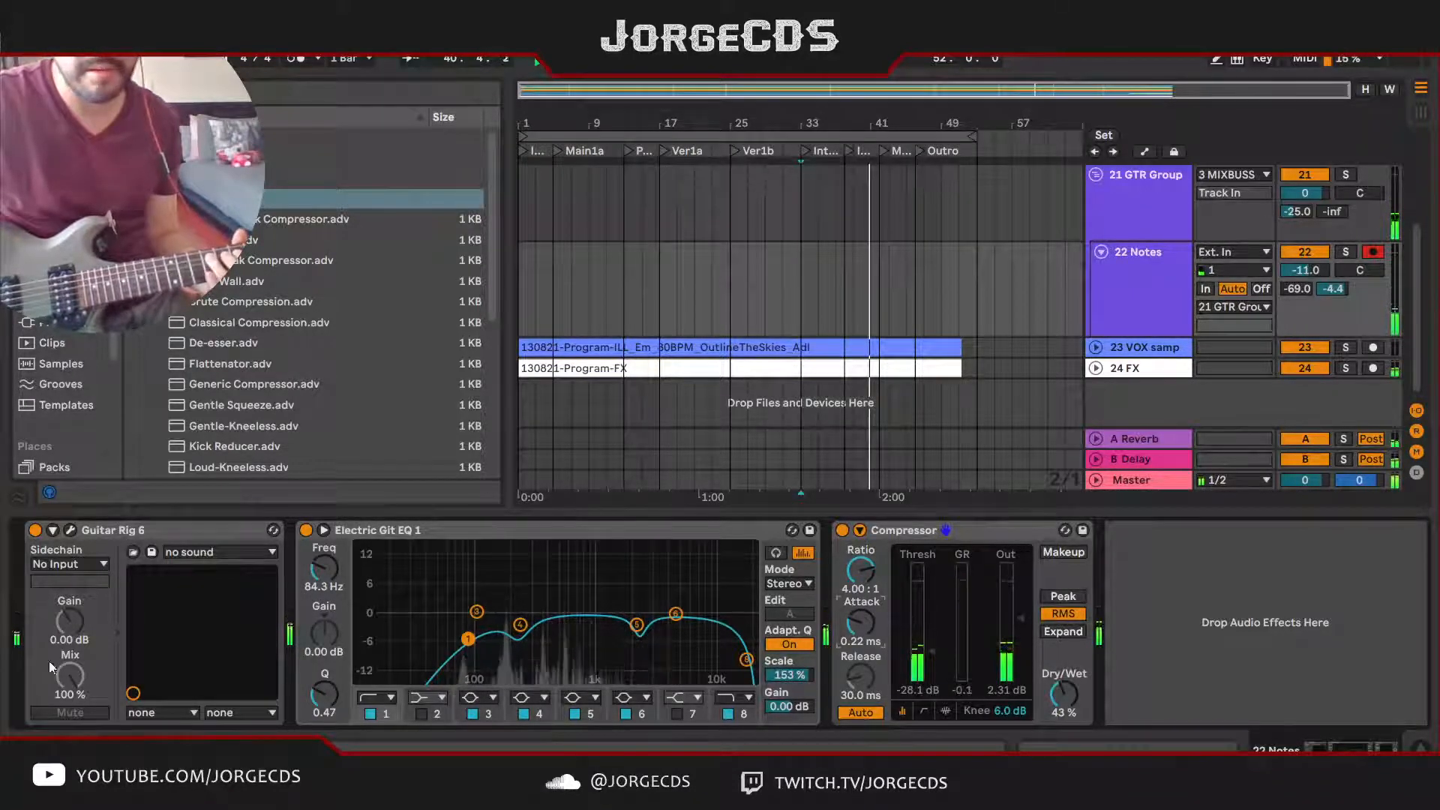
click(70, 529)
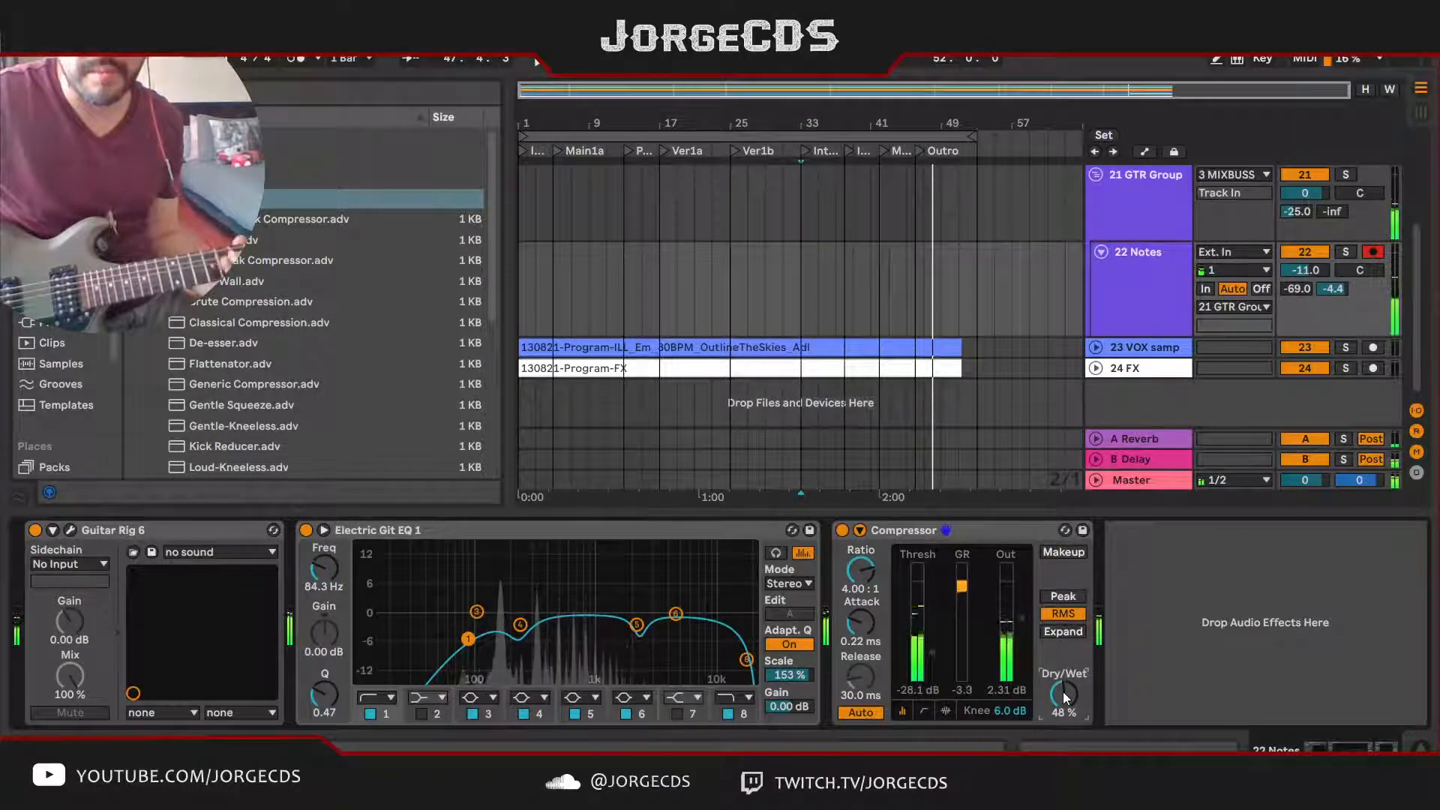
drag(1064, 692, 1064, 689)
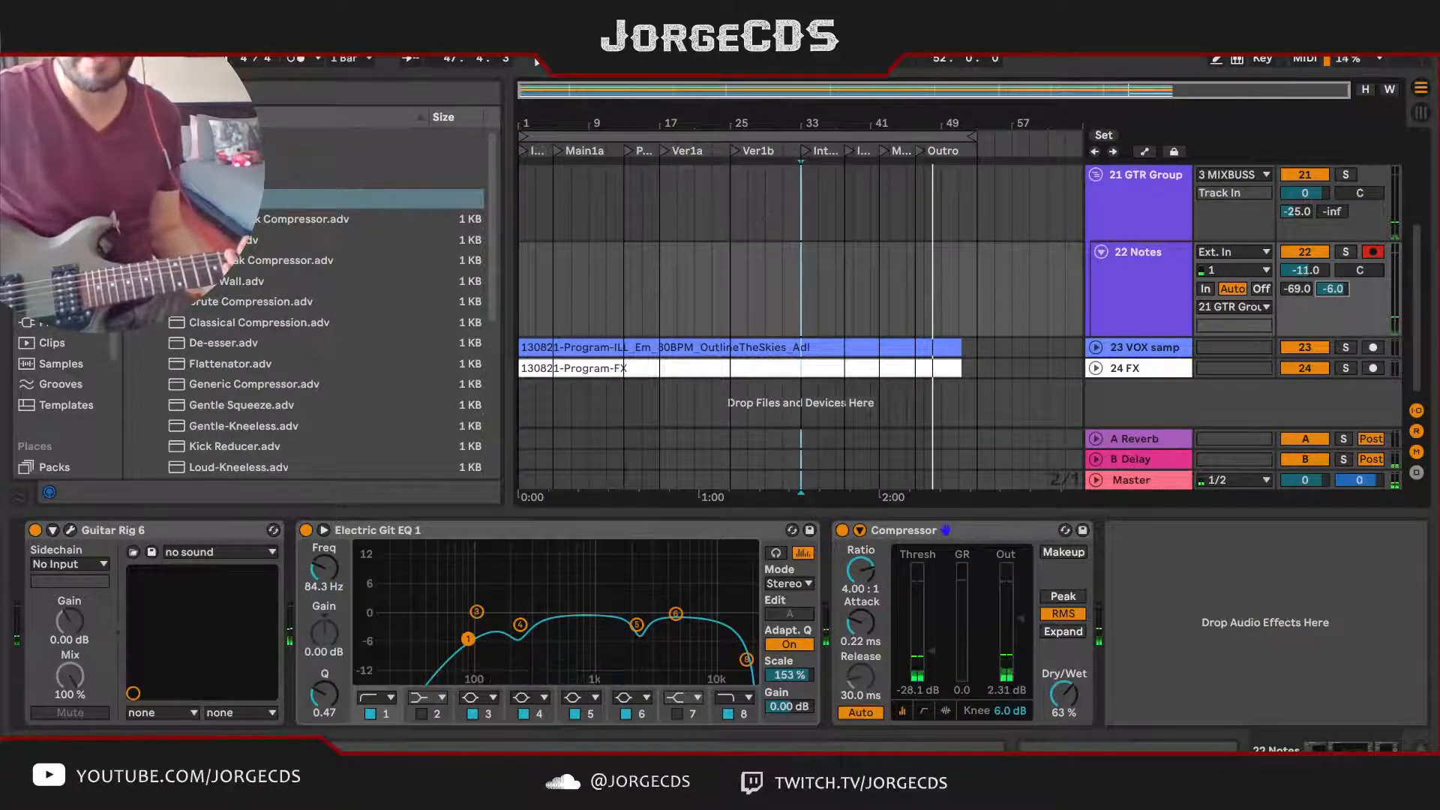
Step: Replay the song from Inter1a and raise the 22 Notes volume to -9.4 dB
key(space)
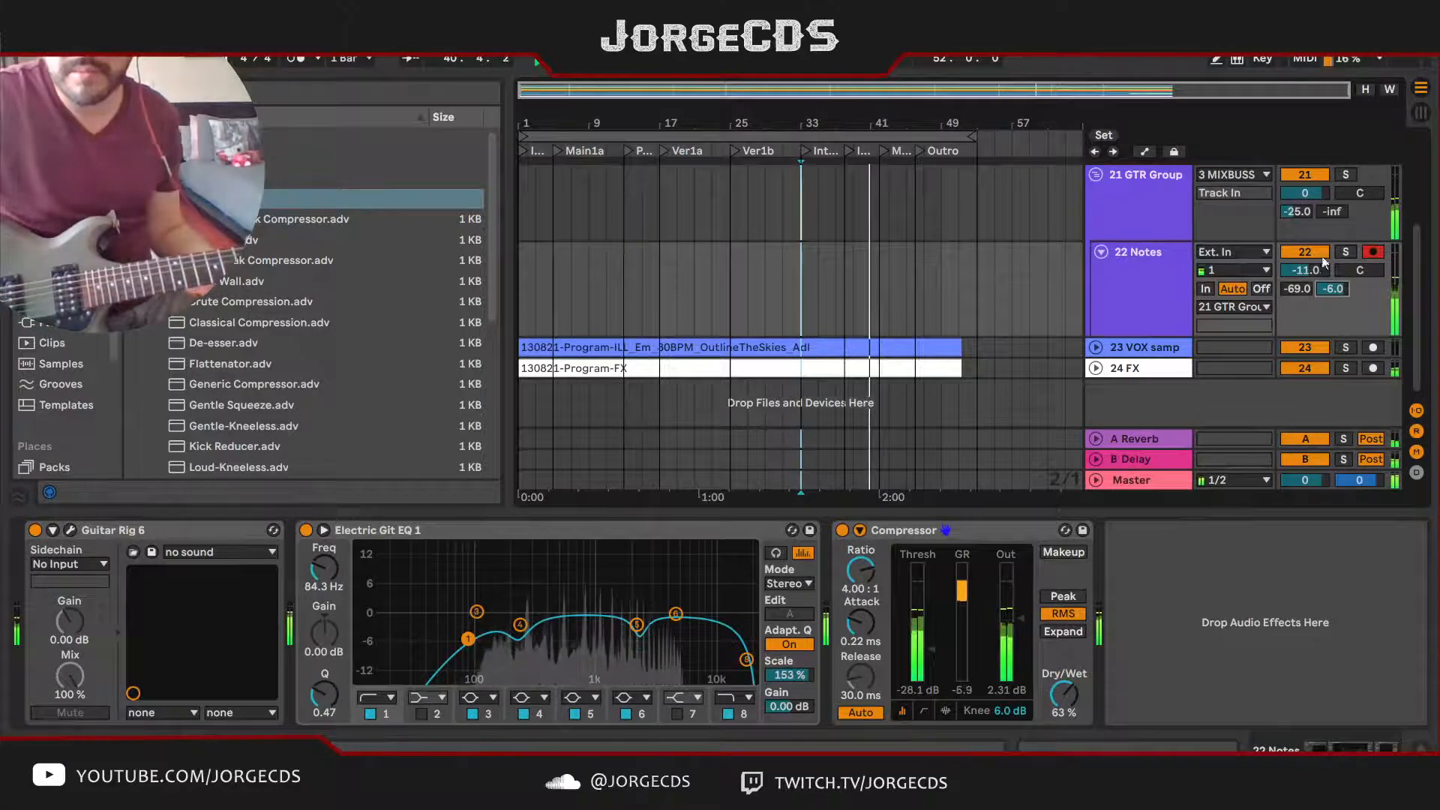
drag(1322, 260, 1322, 256)
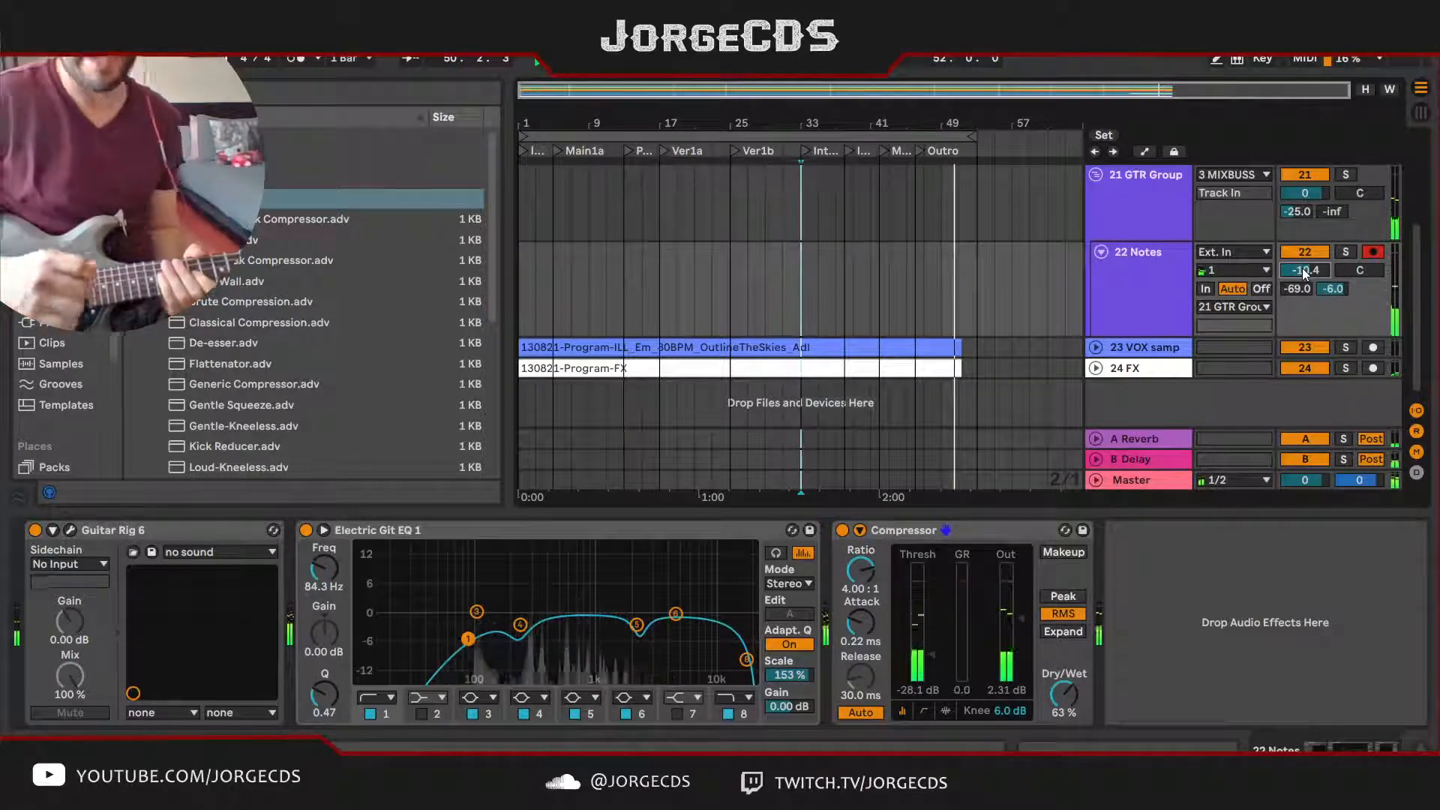
key(space)
key(space)
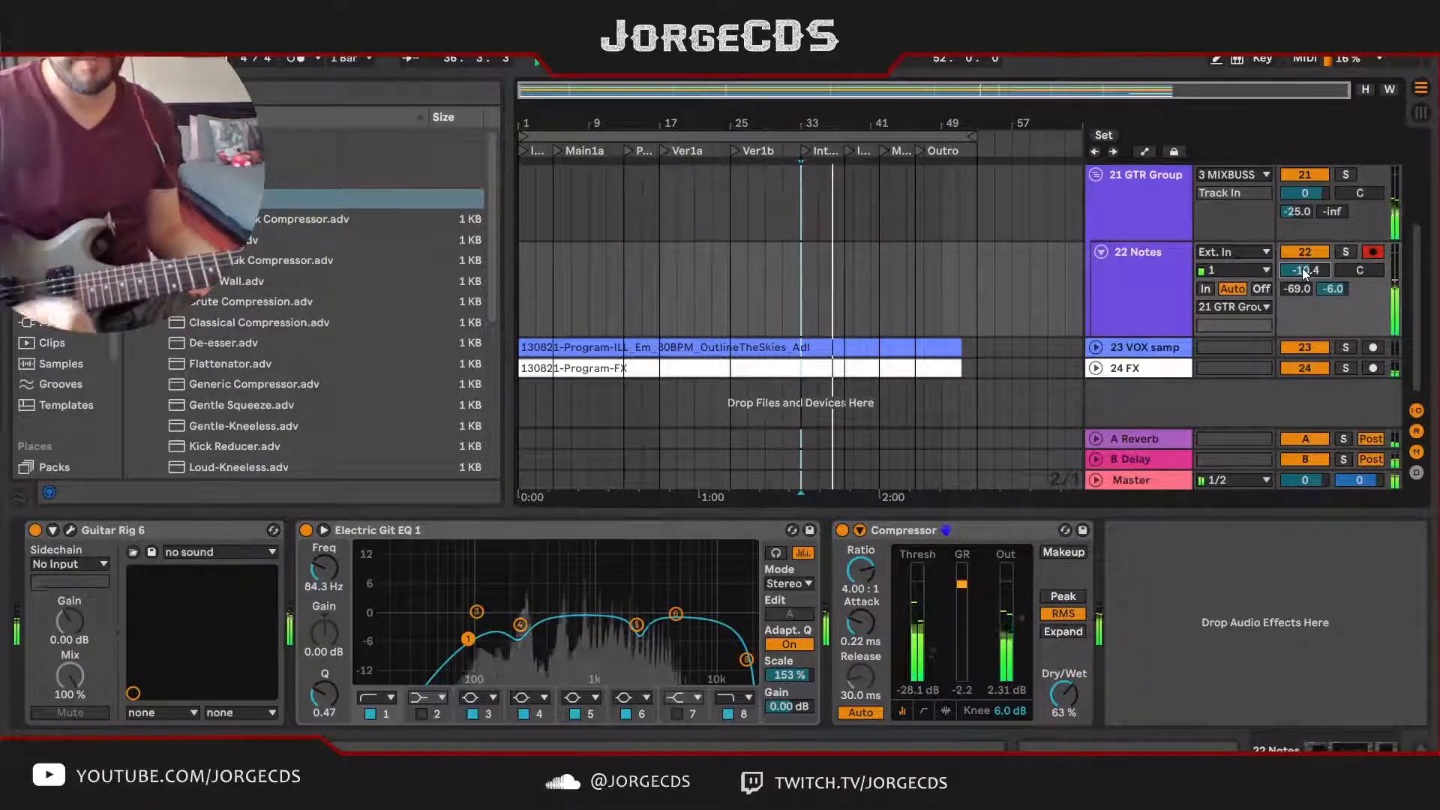
key(space)
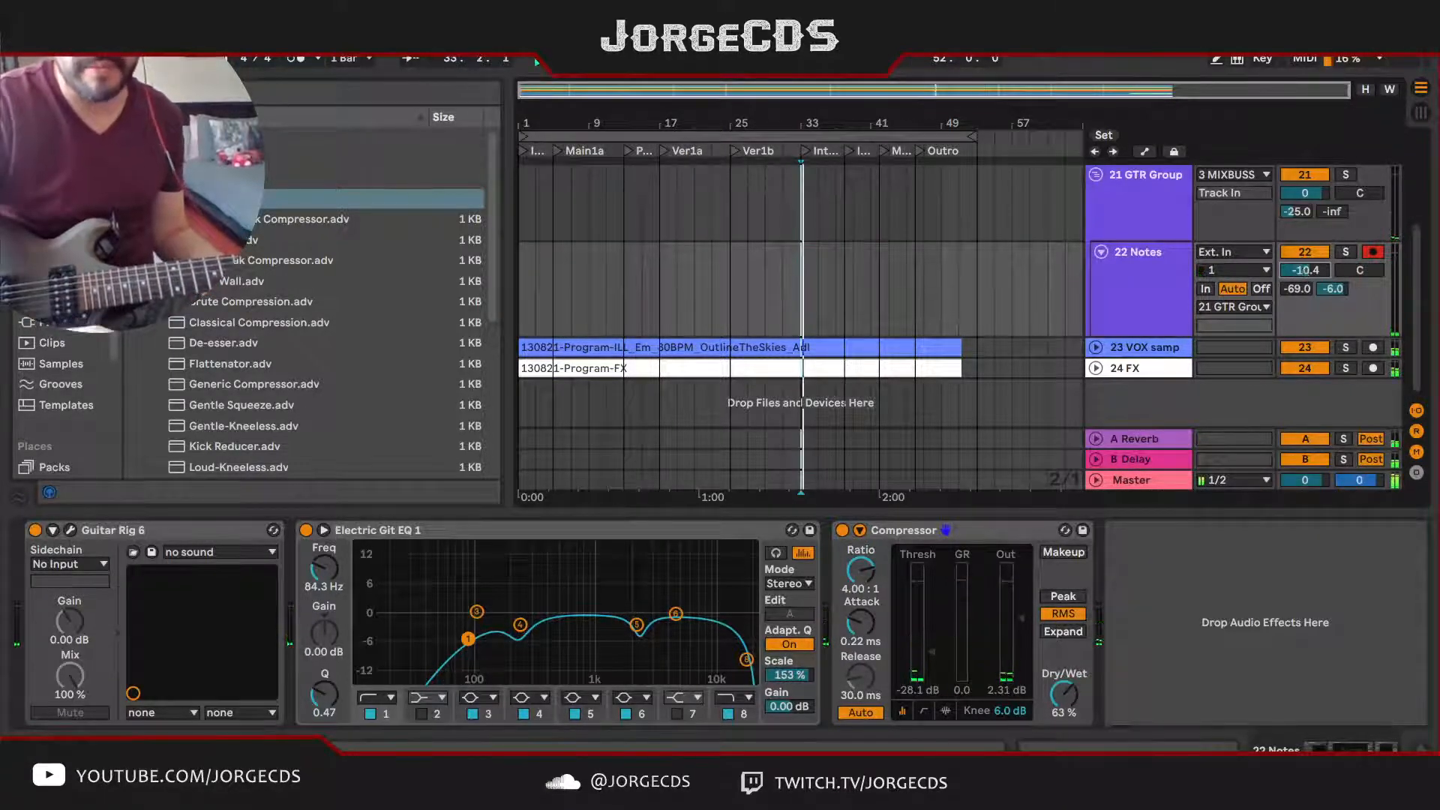
key(space)
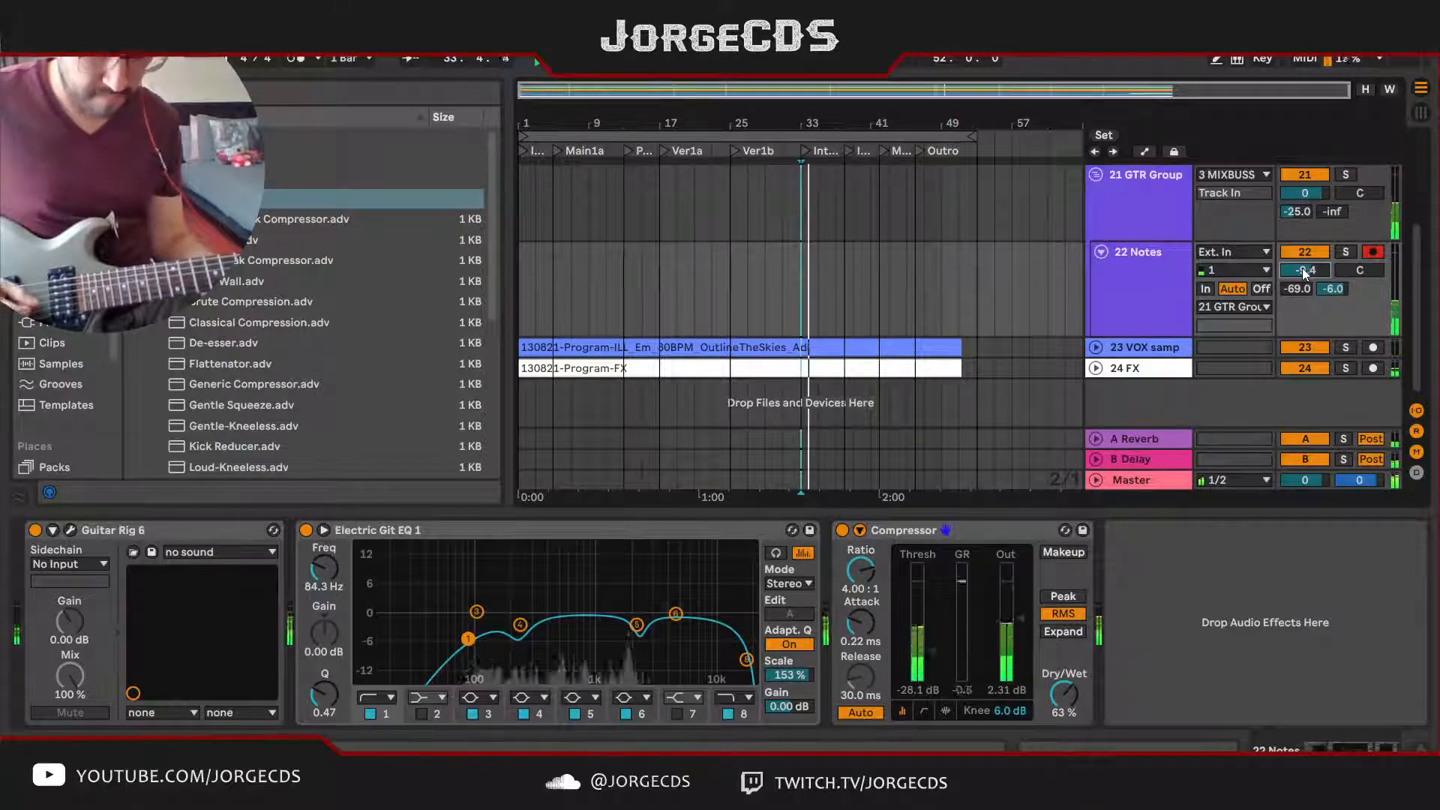